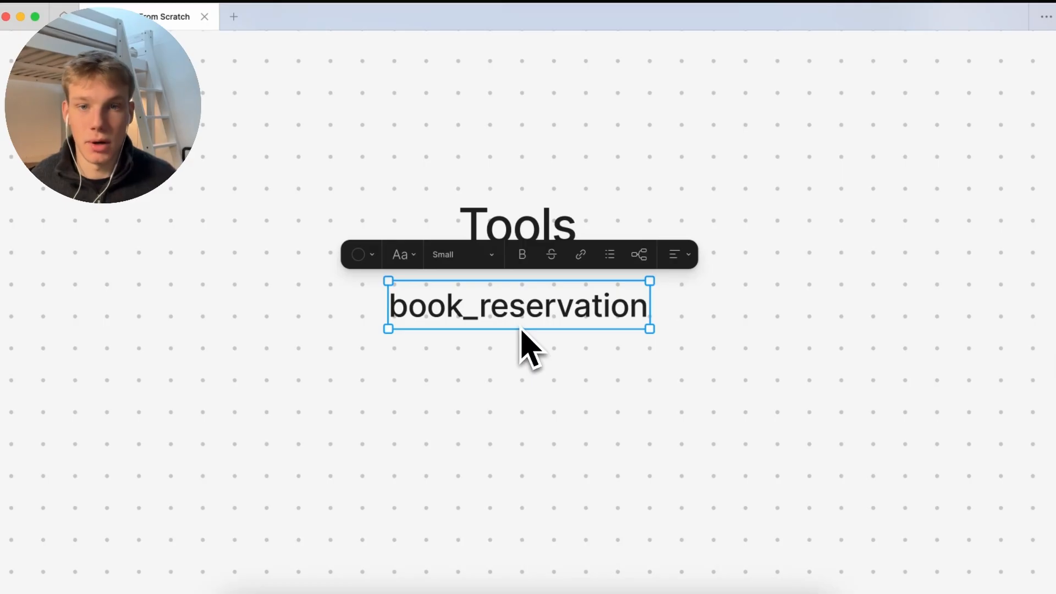
# Duplicate the book_reservation label, rename the copy cancel_reservation, and centre it beneath
pyautogui.click(503, 355)
pyautogui.press('super+v')
pyautogui.moveTo(514, 343); pyautogui.dragTo(514, 372)
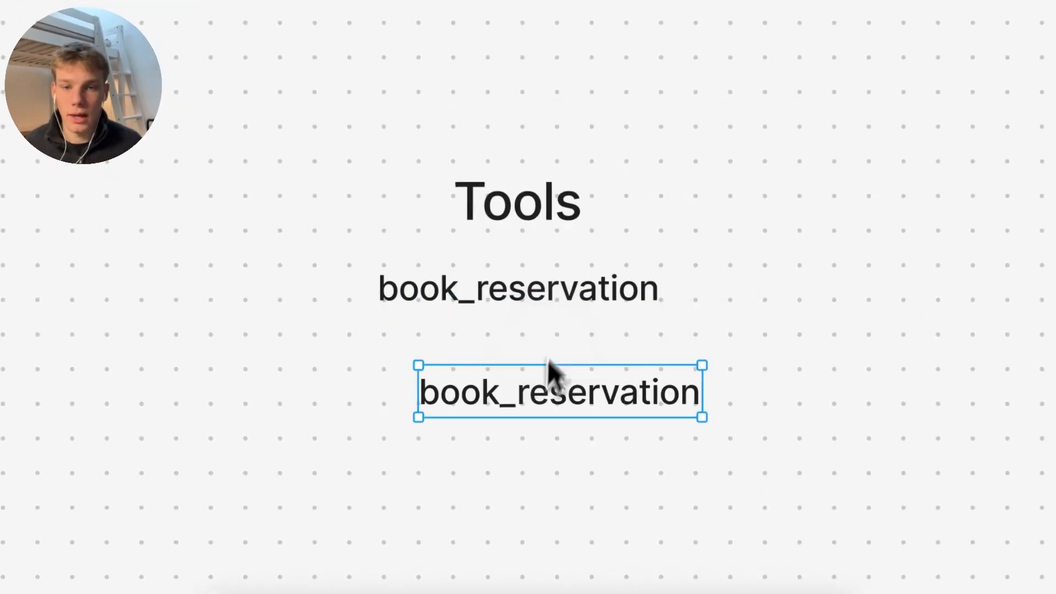
pyautogui.doubleClick(513, 373)
pyautogui.hotkey('ctrl', 'c')
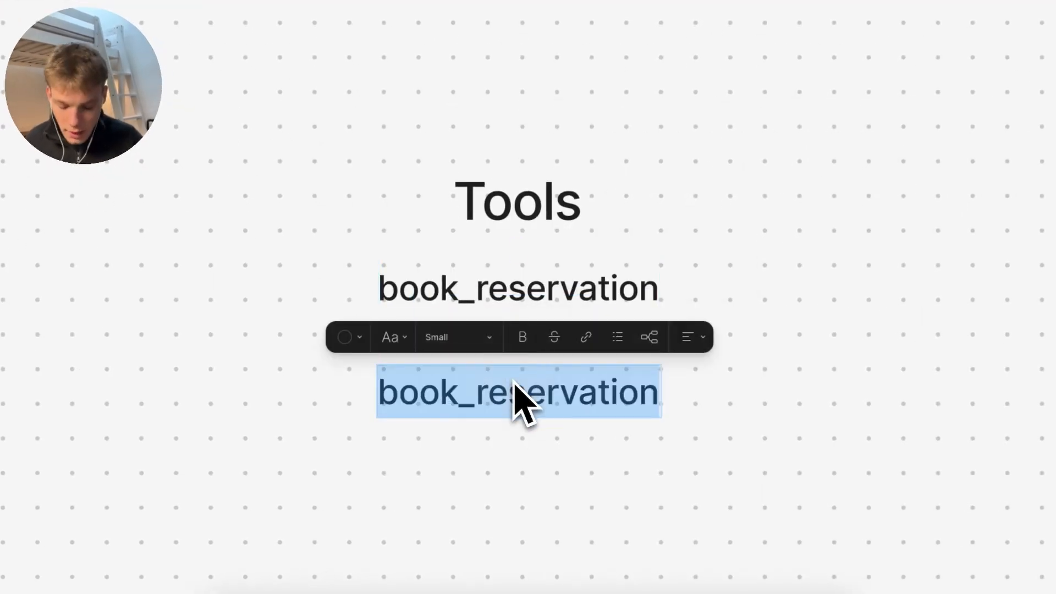
pyautogui.write('cancel_re')
pyautogui.press('BackSpace')
pyautogui.press('BackSpace')
pyautogui.write('el_re')
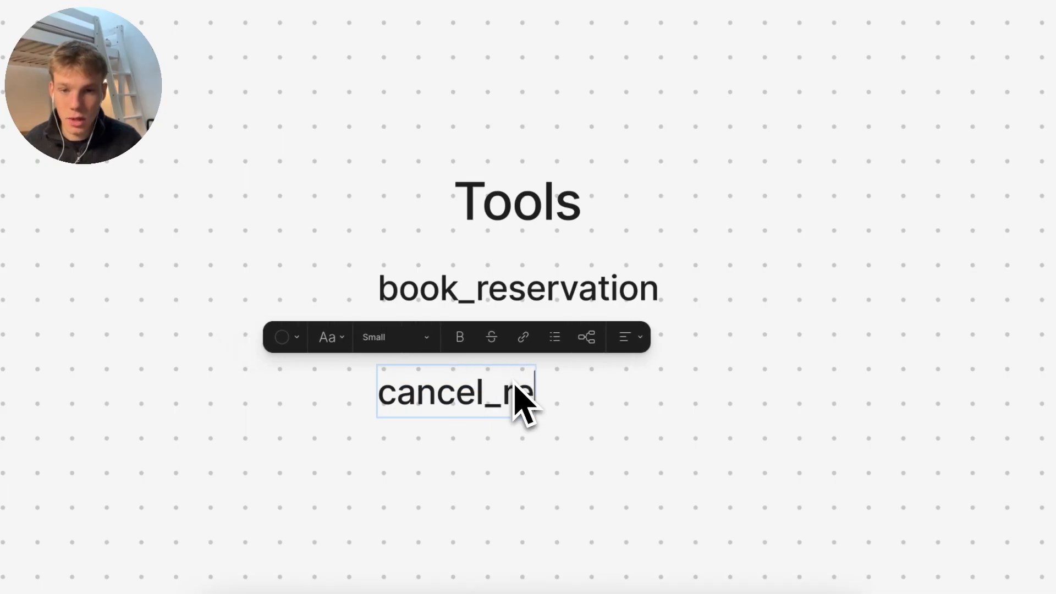
pyautogui.write('servation')
pyautogui.press('Escape')
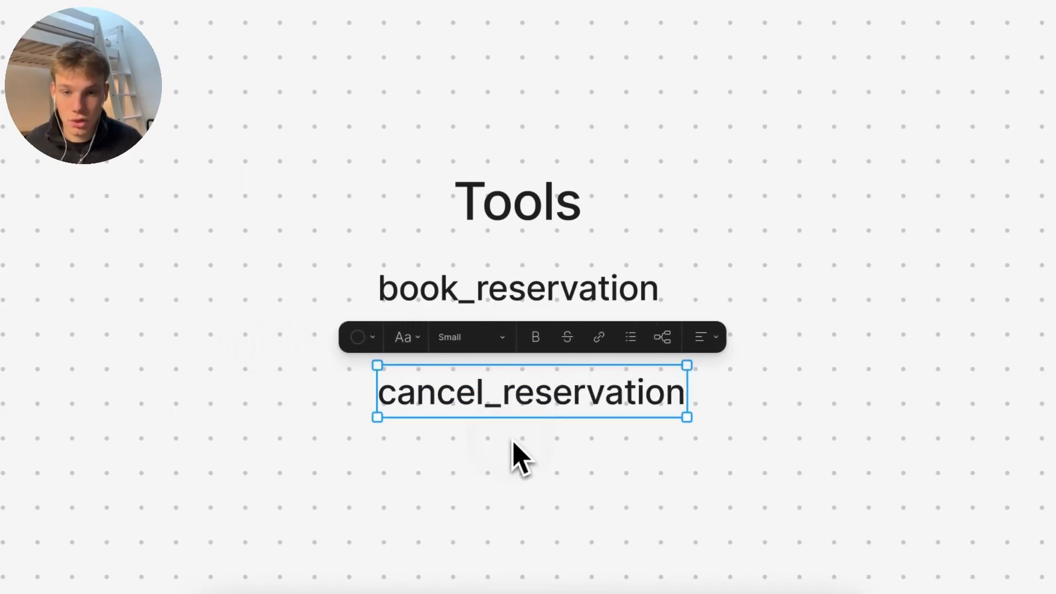
pyautogui.moveTo(515, 415); pyautogui.dragTo(504, 385)
pyautogui.click(506, 445)
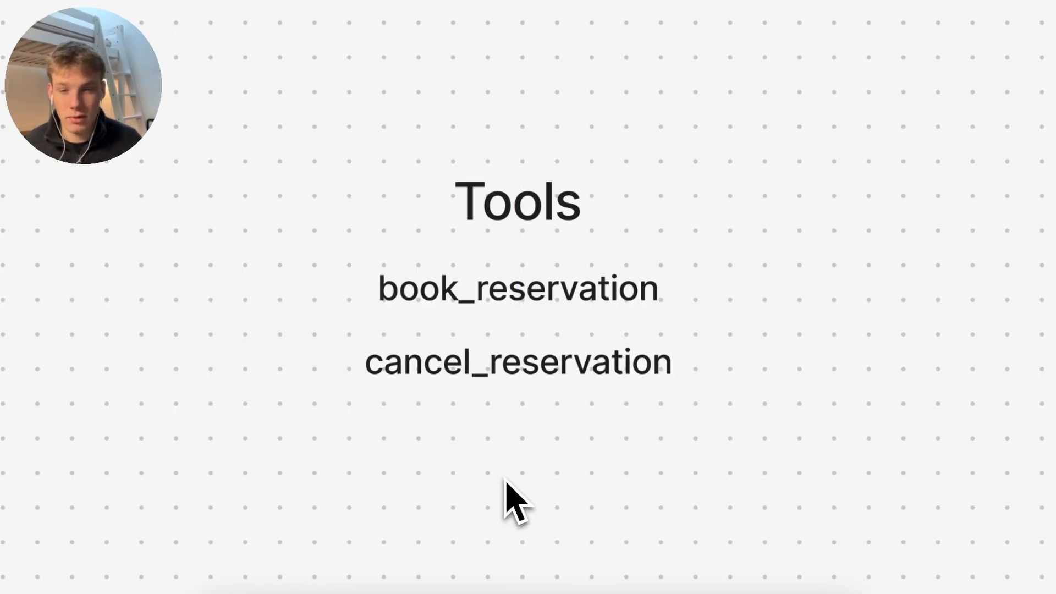
# Add a knowledge_base label copied below cancel_reservation, aligned in the same column
pyautogui.click(506, 390)
pyautogui.moveTo(506, 390); pyautogui.dragTo(521, 462)
pyautogui.doubleClick(522, 447)
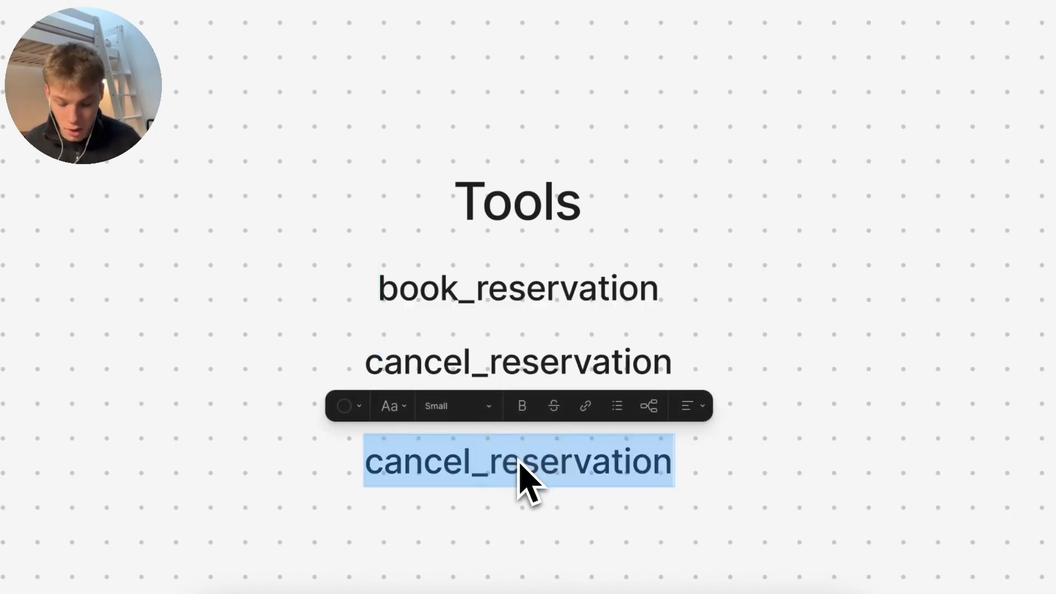
pyautogui.write('klno')
pyautogui.press('BackSpace')
pyautogui.press('BackSpace')
pyautogui.press('BackSpace')
pyautogui.write('nowle')
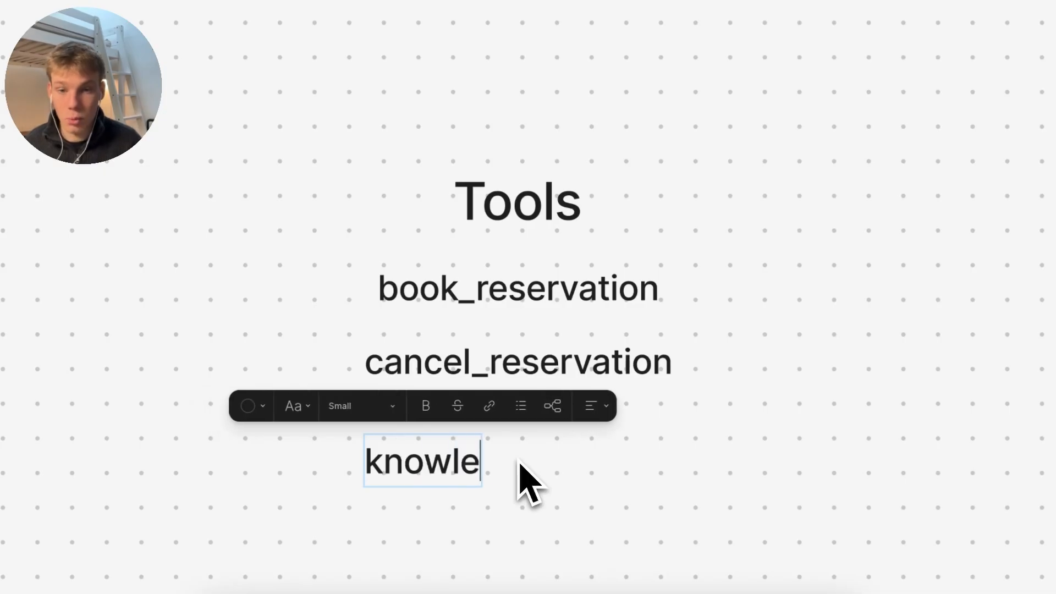
pyautogui.write('dge_vase')
pyautogui.press('BackSpace')
pyautogui.press('BackSpace')
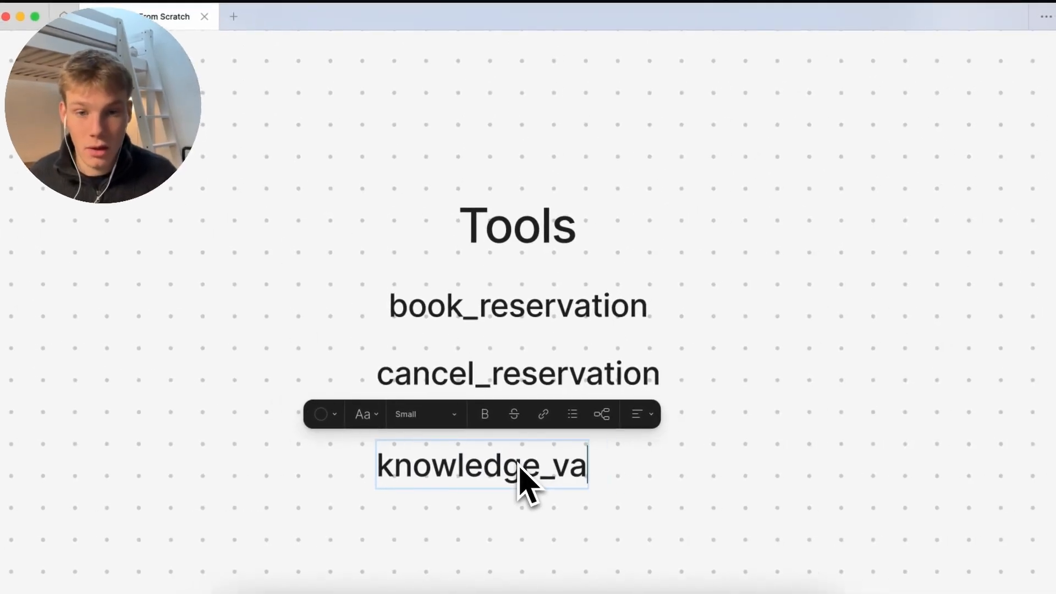
pyautogui.press('BackSpace')
pyautogui.press('BackSpace')
pyautogui.write('base')
pyautogui.press('Escape')
pyautogui.moveTo(520, 487); pyautogui.dragTo(518, 462)
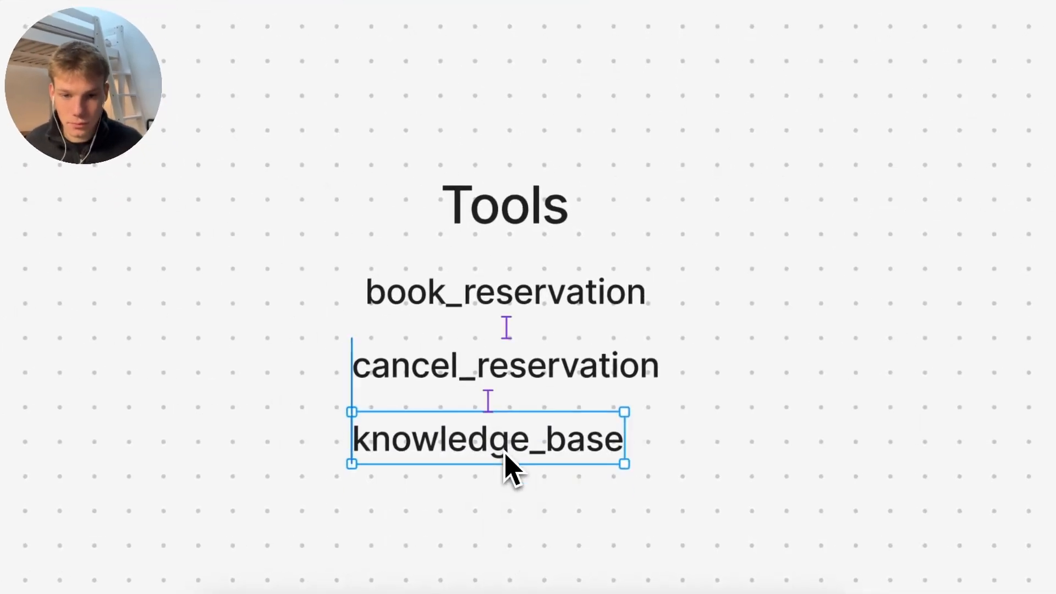
pyautogui.click(533, 509)
pyautogui.click(531, 468)
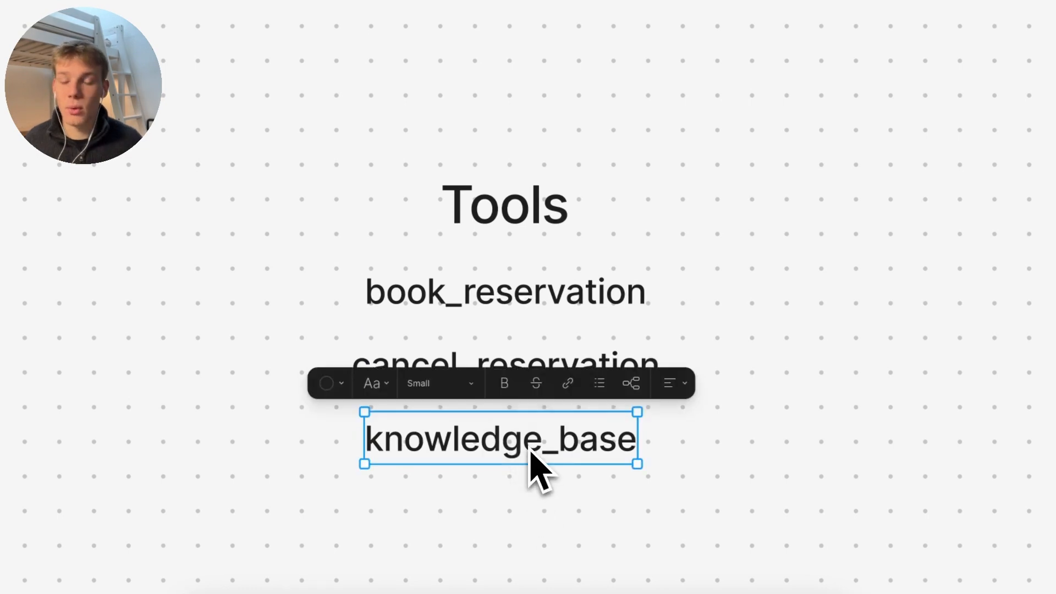
pyautogui.click(525, 509)
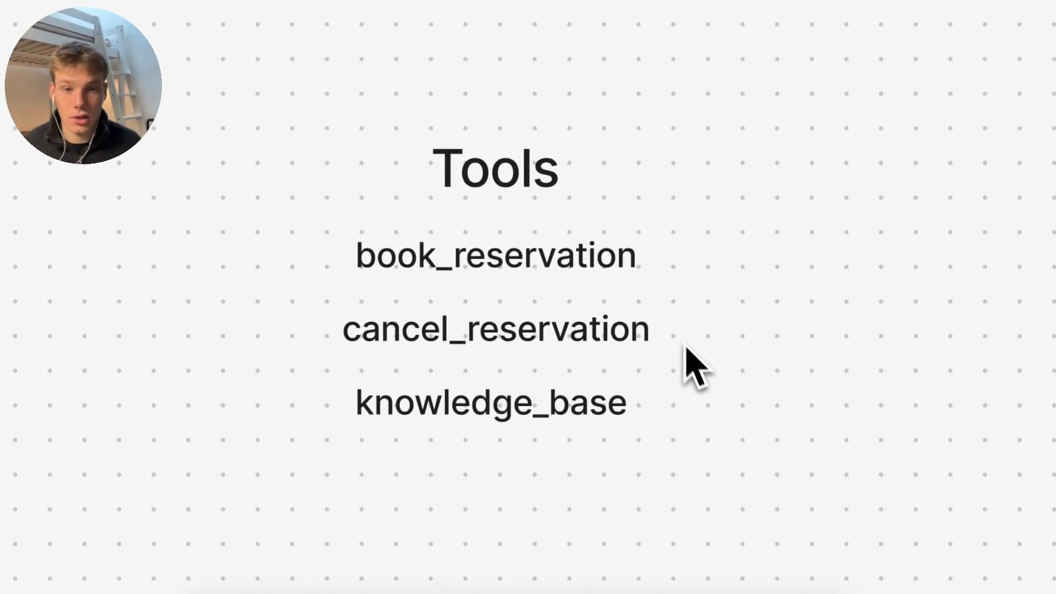
pyautogui.moveTo(668, 328); pyautogui.dragTo(762, 326)
pyautogui.moveTo(671, 252); pyautogui.dragTo(764, 284)
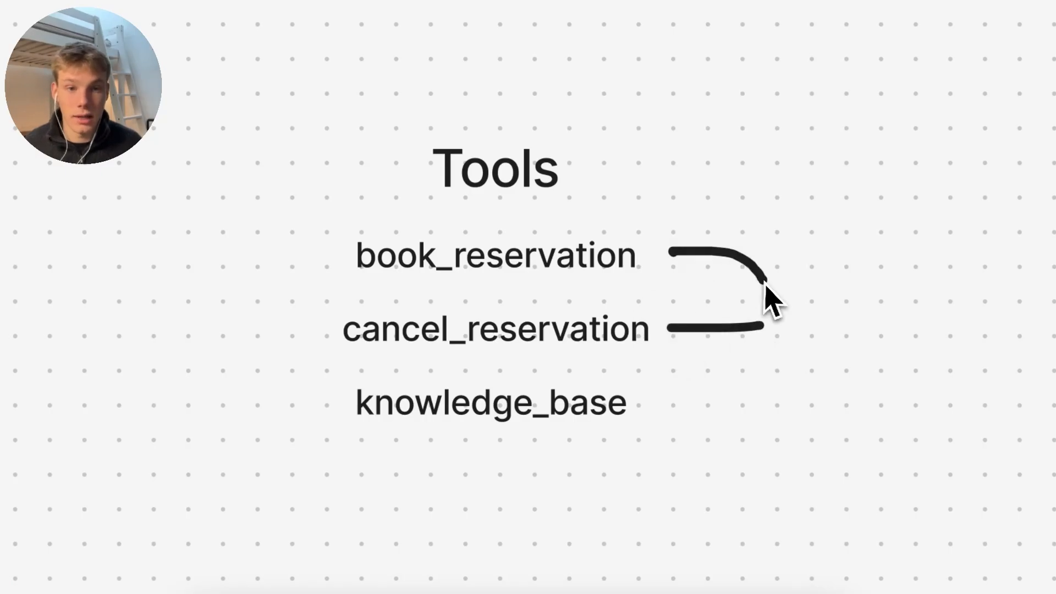
pyautogui.moveTo(760, 325); pyautogui.dragTo(785, 283)
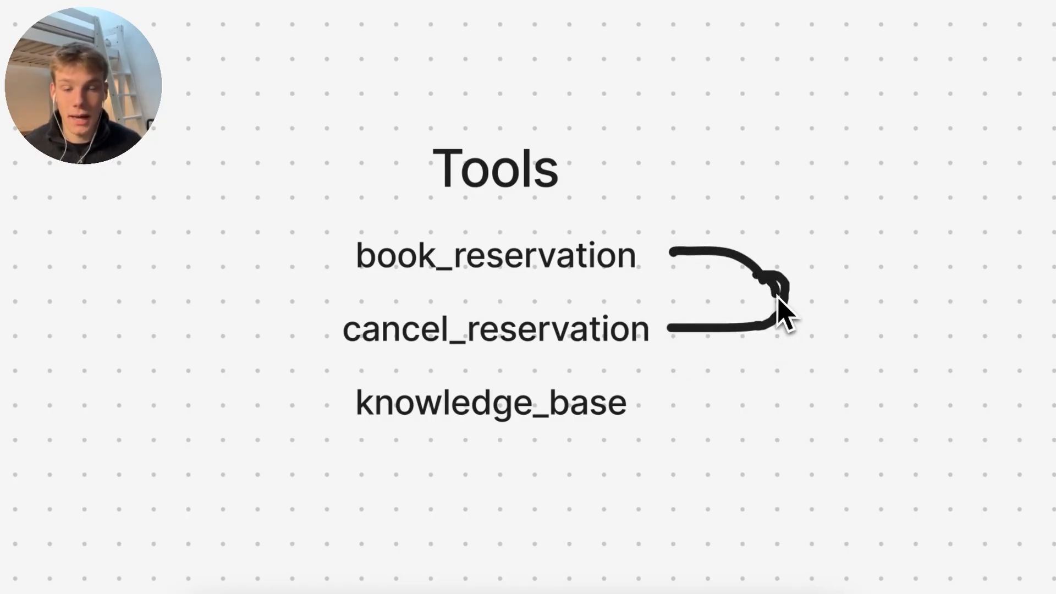
pyautogui.moveTo(667, 253); pyautogui.dragTo(694, 211)
pyautogui.moveTo(668, 330); pyautogui.dragTo(690, 373)
pyautogui.moveTo(669, 330); pyautogui.dragTo(688, 301)
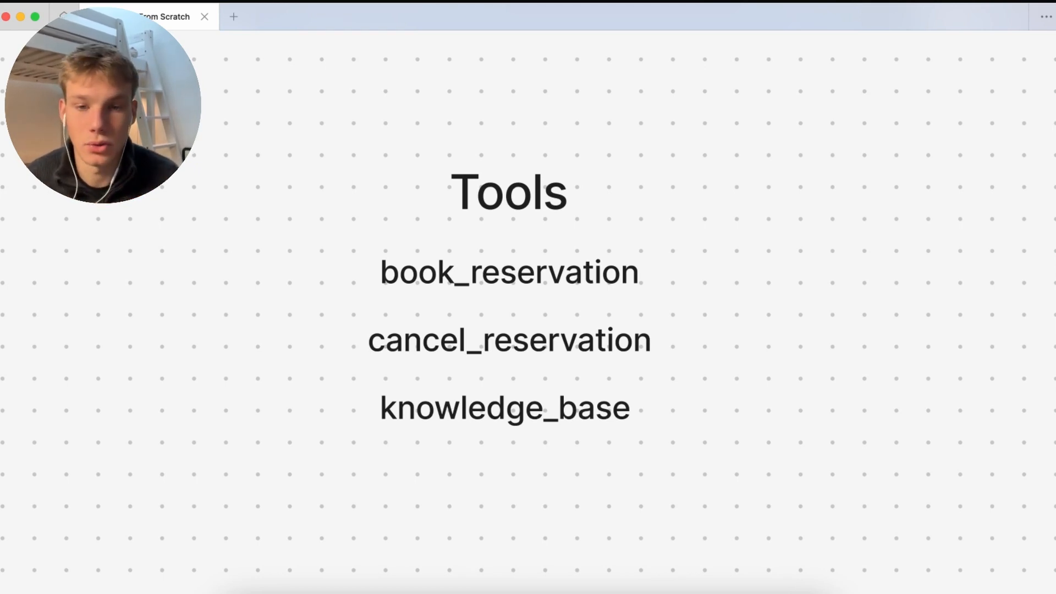
pyautogui.scroll(3, 489, 509)
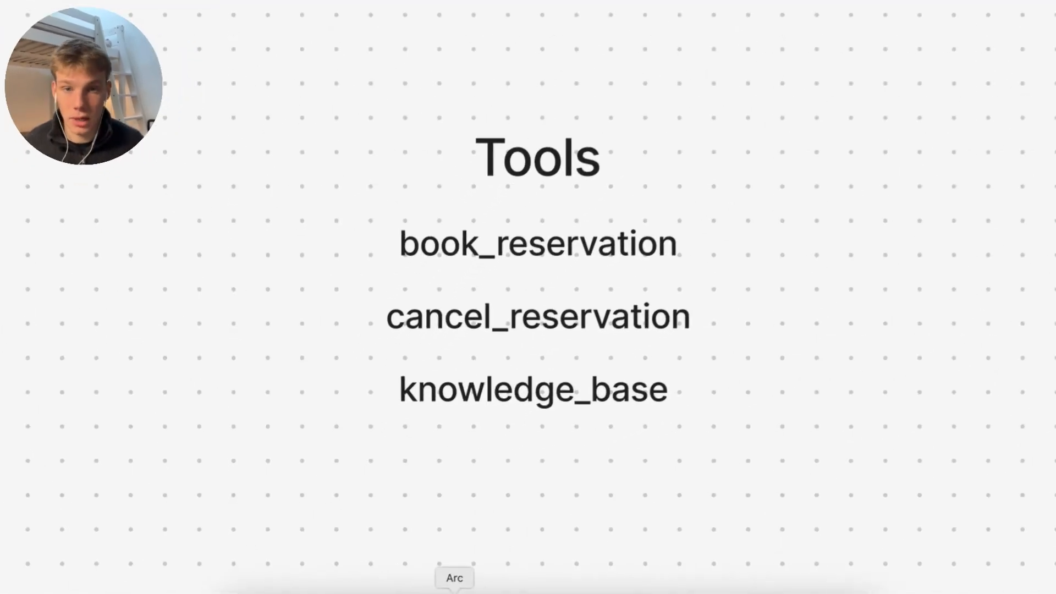
# Create a new Make scenario and rename it book_reservation
pyautogui.click(479, 574)
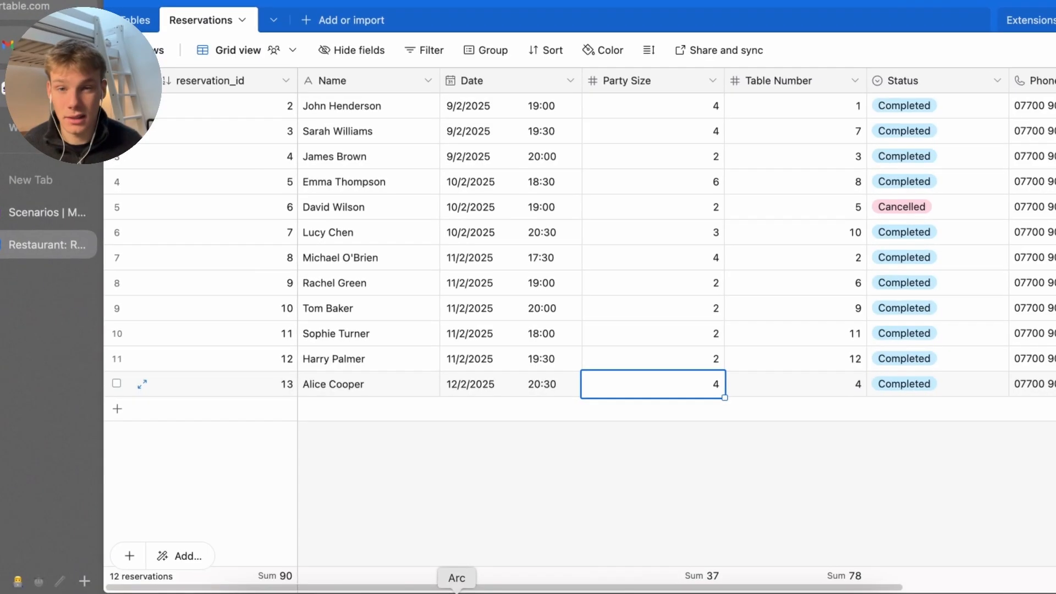
pyautogui.click(17, 219)
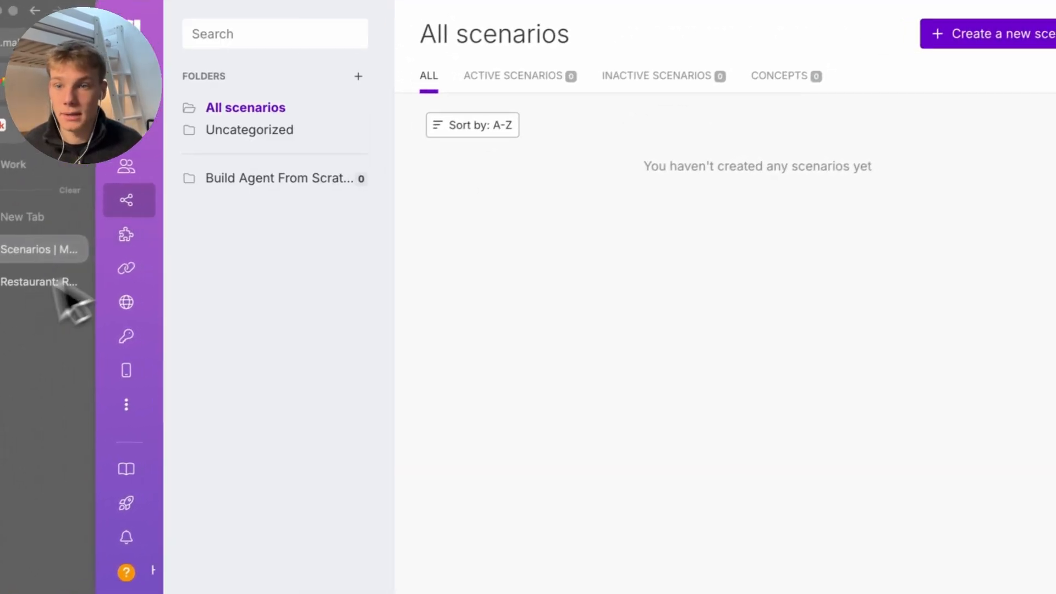
pyautogui.click(1040, 34)
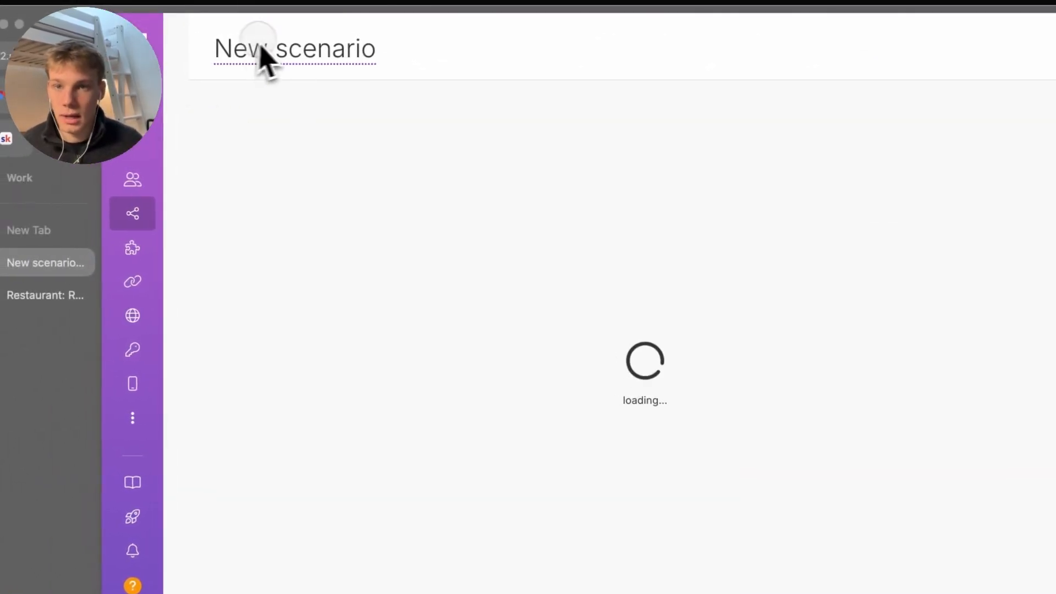
pyautogui.write('book_res')
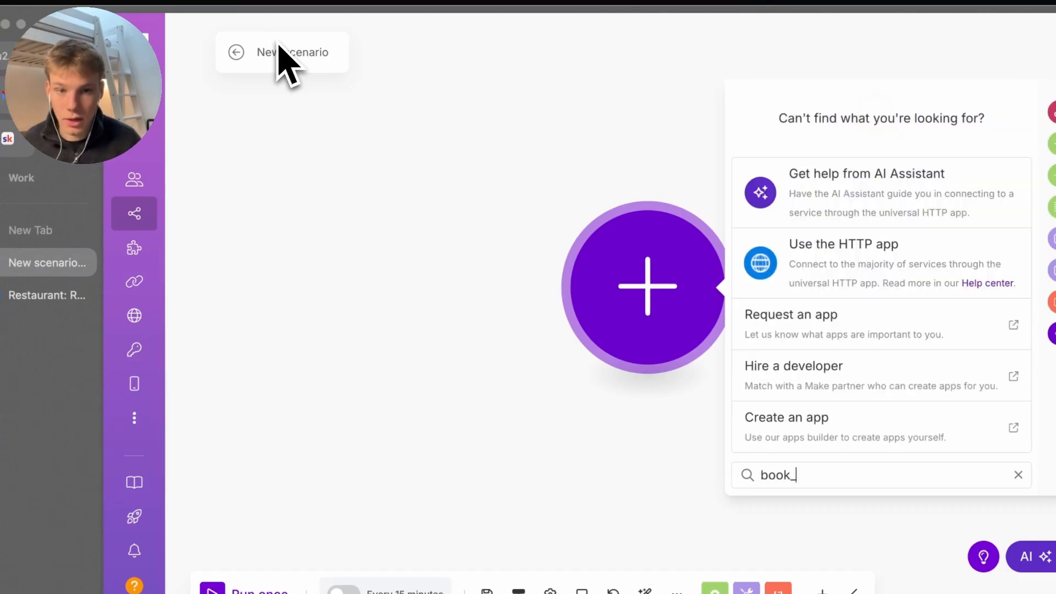
pyautogui.write('ervation')
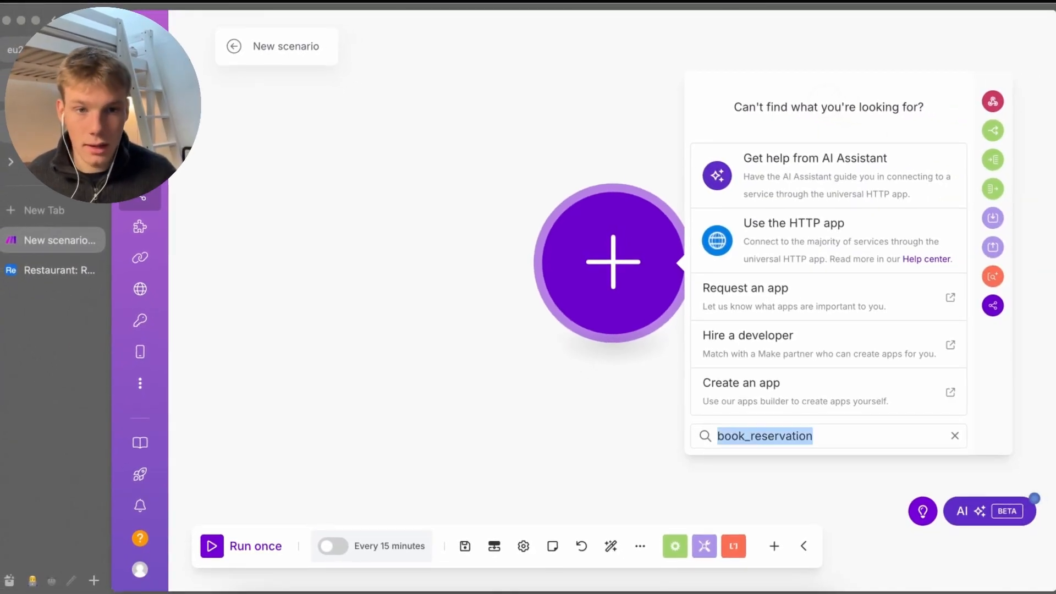
pyautogui.press('Escape')
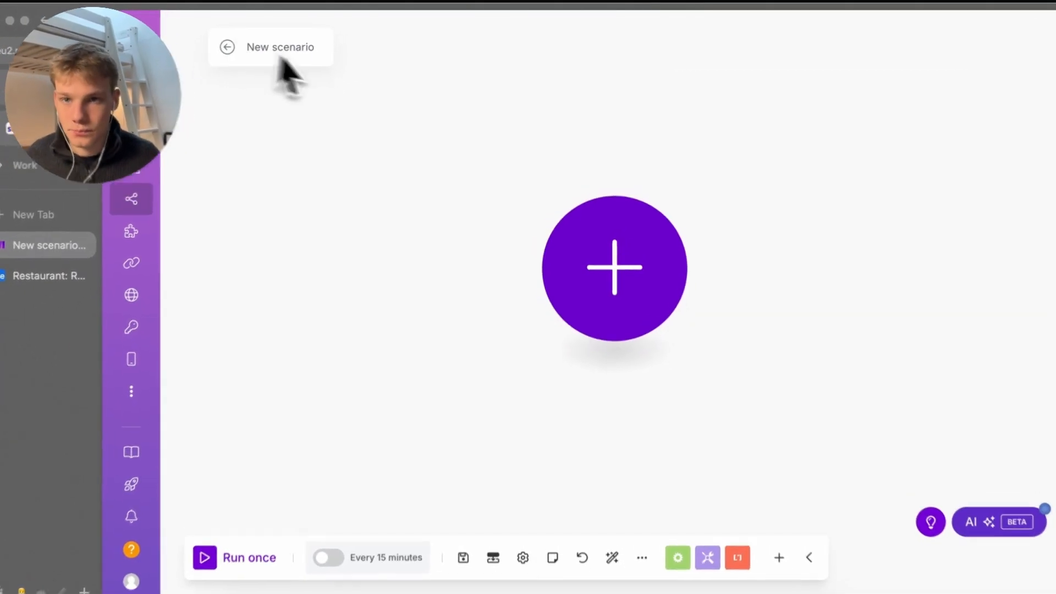
pyautogui.click(286, 46)
pyautogui.hotkey('ctrl', 'v')
# Add a Webhooks Custom webhook trigger with a new hook named book_reservation, and save it
pyautogui.click(611, 278)
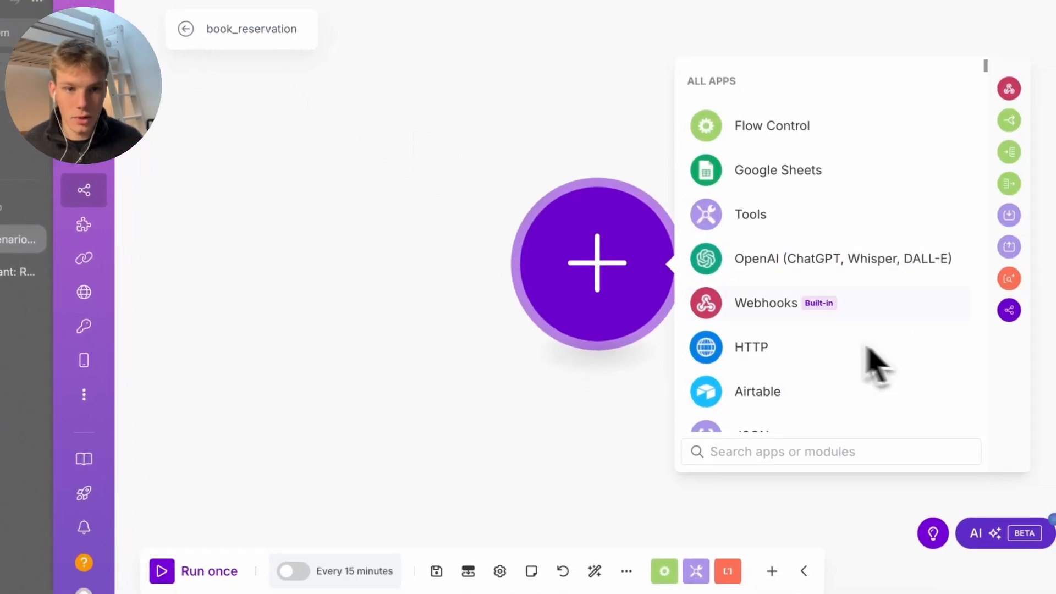
pyautogui.click(855, 322)
pyautogui.click(869, 269)
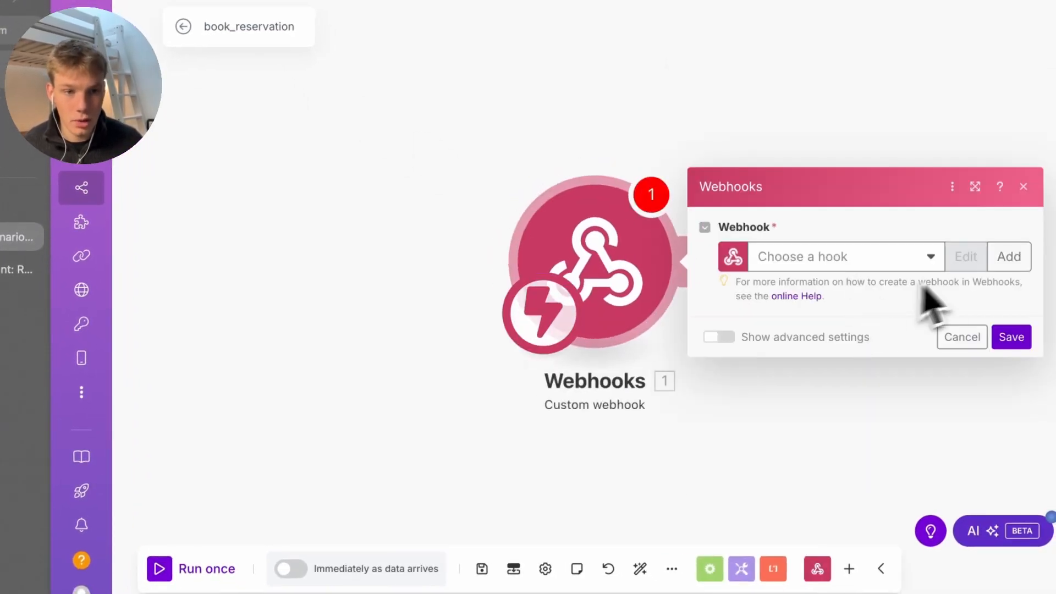
pyautogui.click(1007, 257)
pyautogui.tripleClick(822, 200)
pyautogui.hotkey('ctrl', 'v')
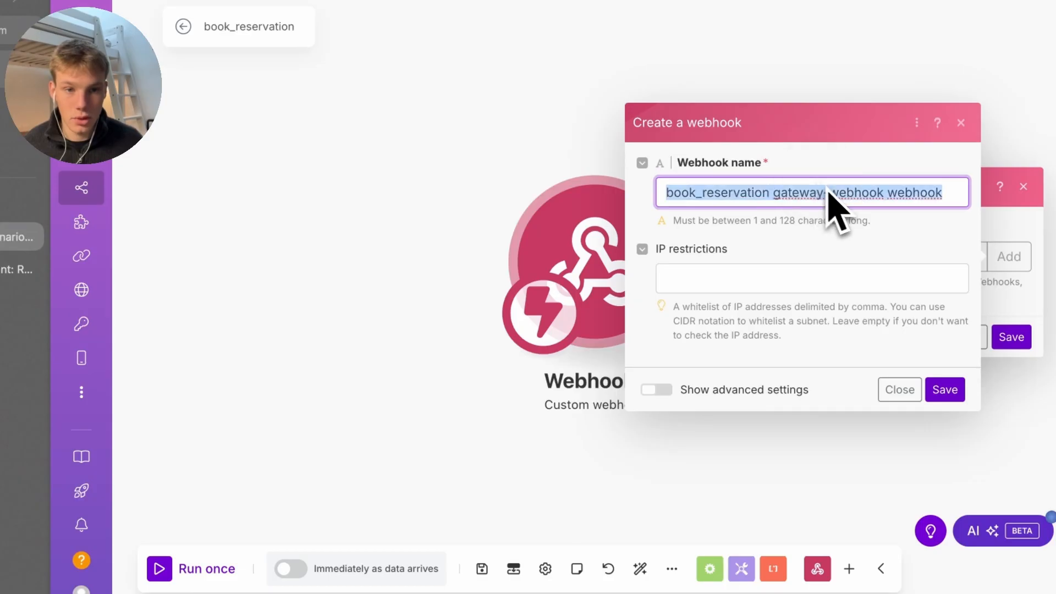
pyautogui.click(949, 385)
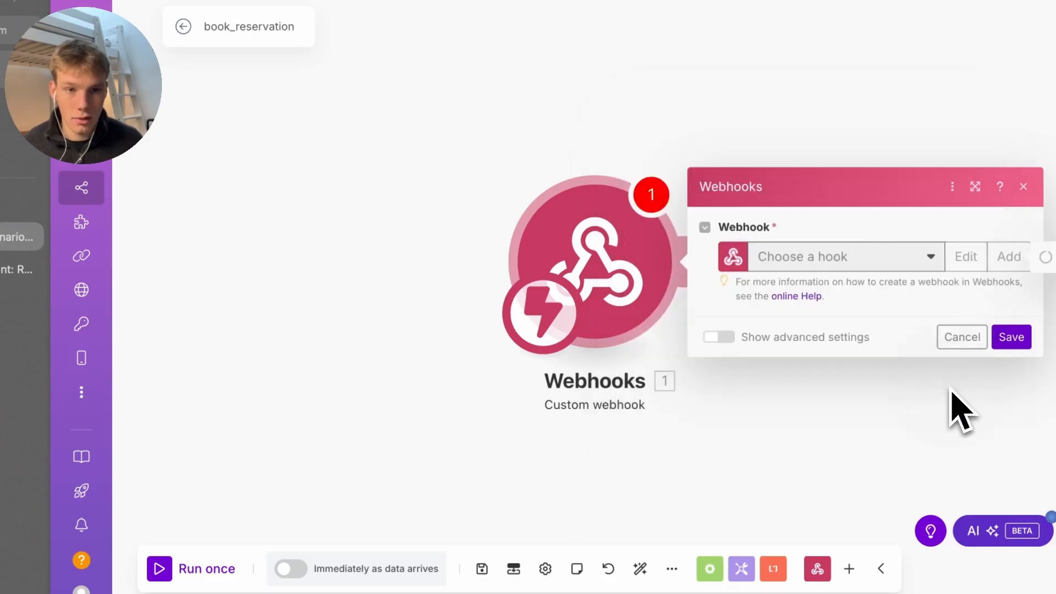
pyautogui.click(1007, 387)
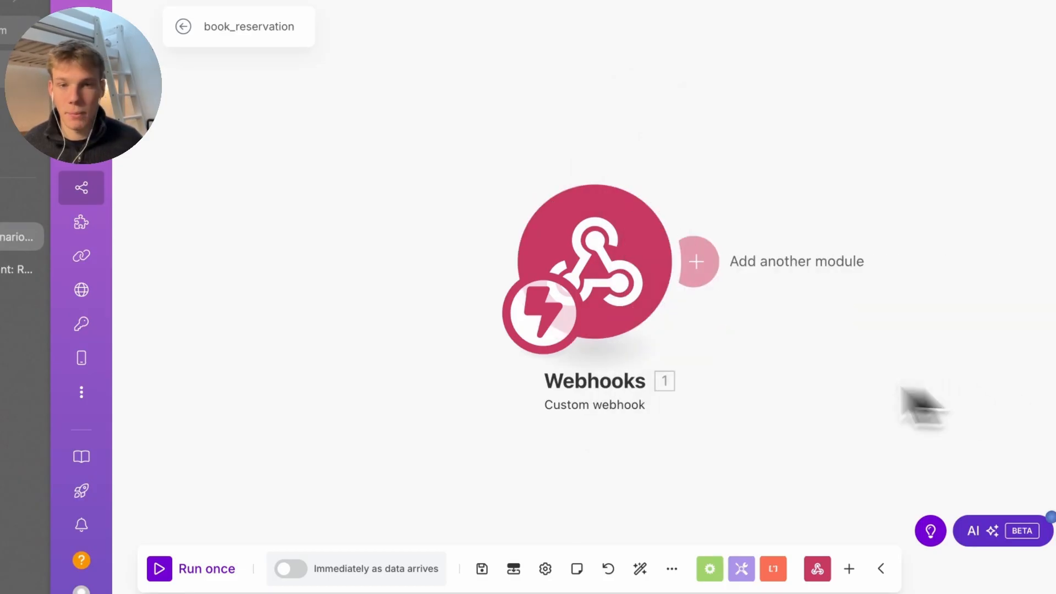
# Add an Airtable Search Records module after the webhook and set up its connection
pyautogui.click(554, 300)
pyautogui.write('search')
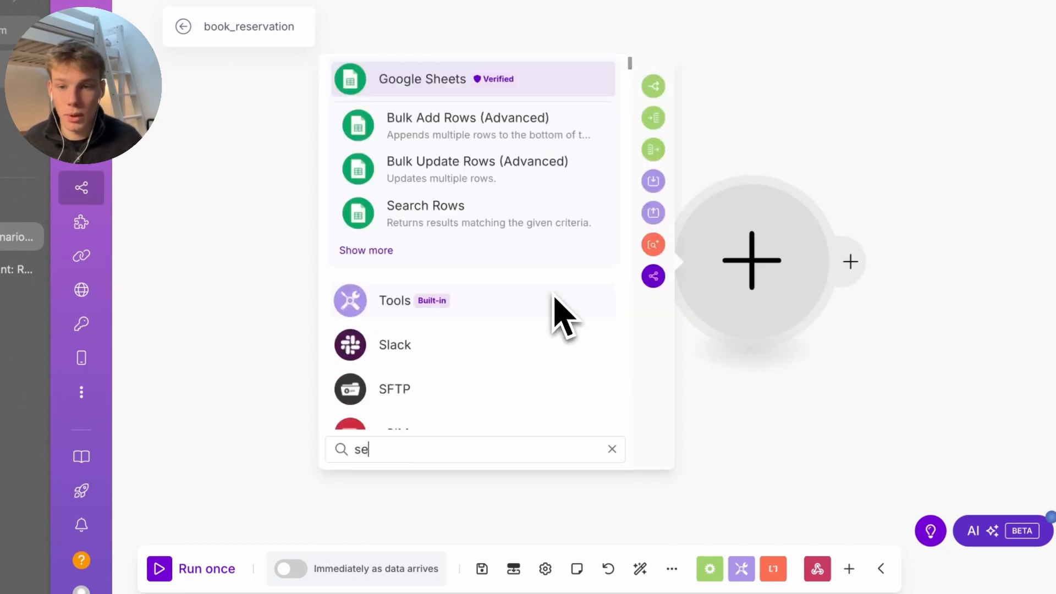
pyautogui.scroll(-2, 556, 301)
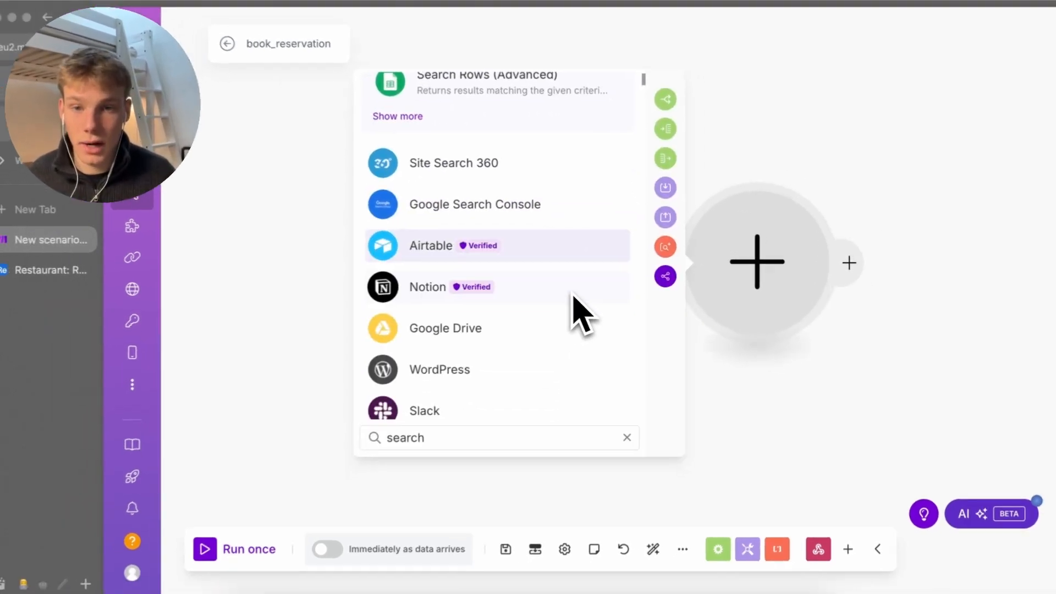
pyautogui.press('Return')
pyautogui.press('Return')
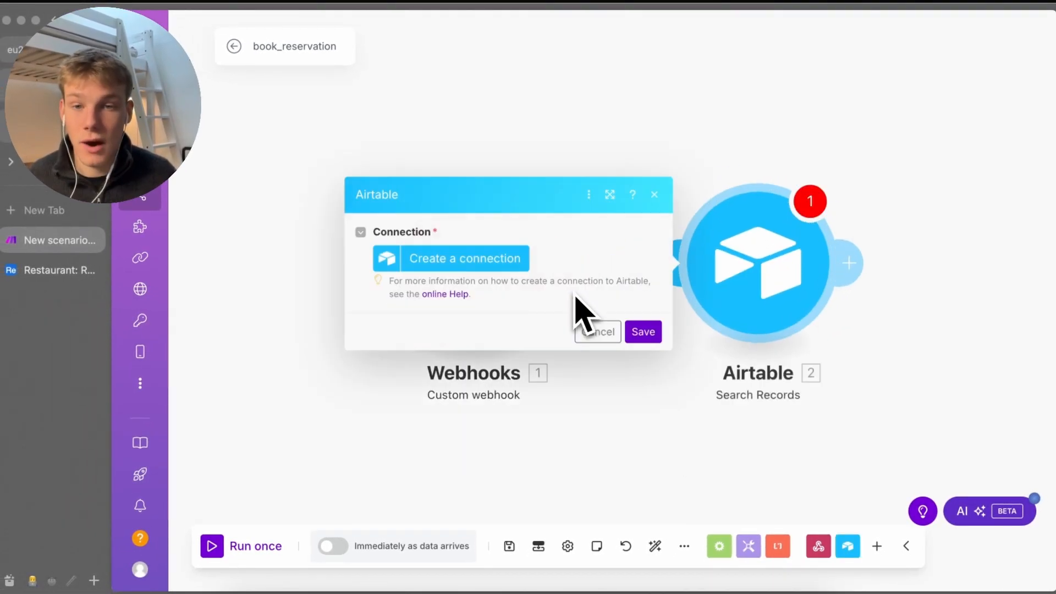
pyautogui.click(466, 263)
pyautogui.click(633, 270)
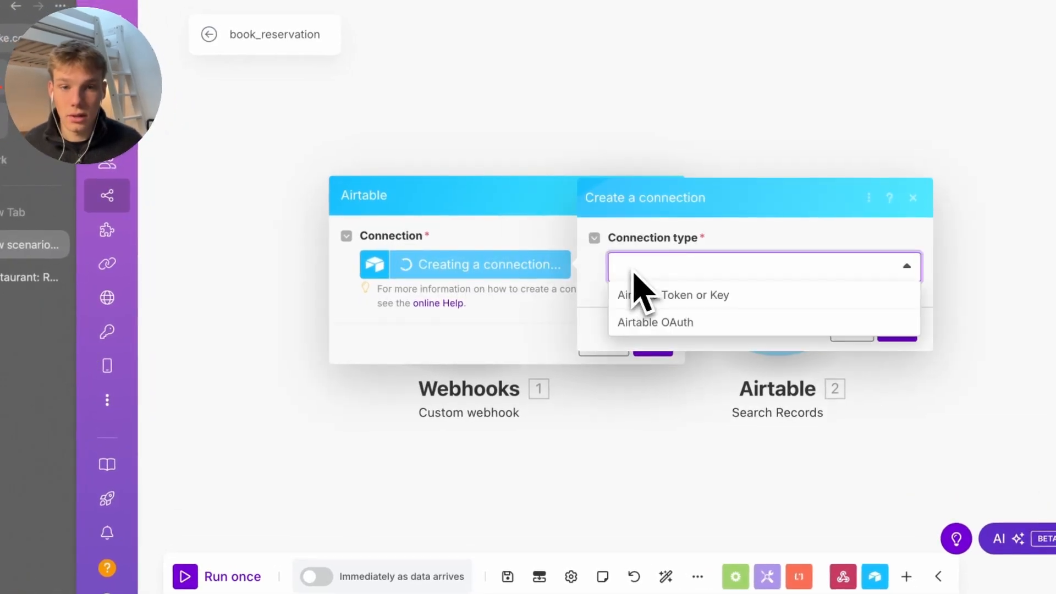
pyautogui.click(638, 275)
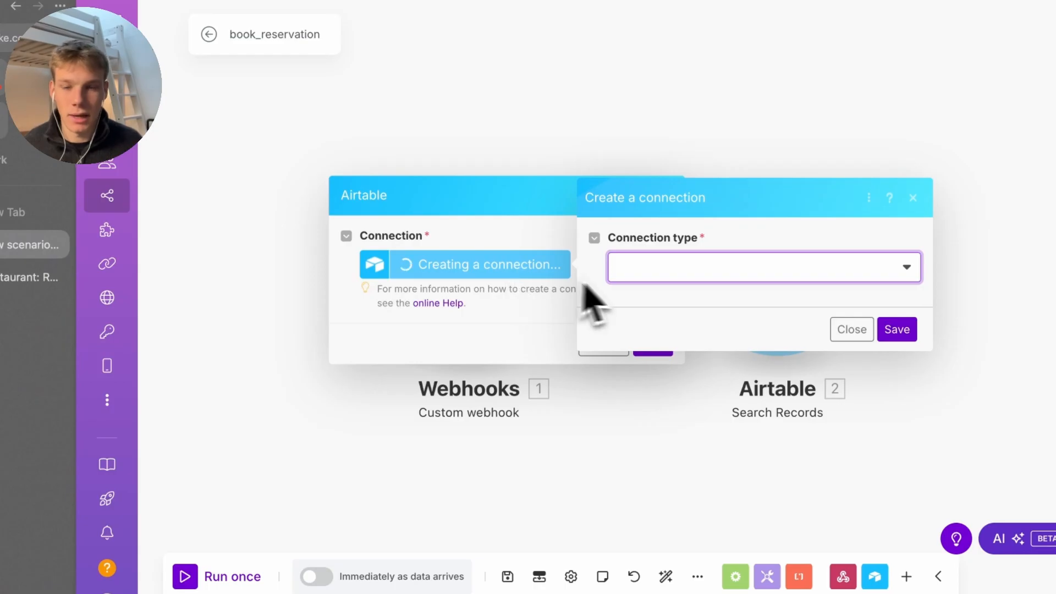
pyautogui.click(623, 277)
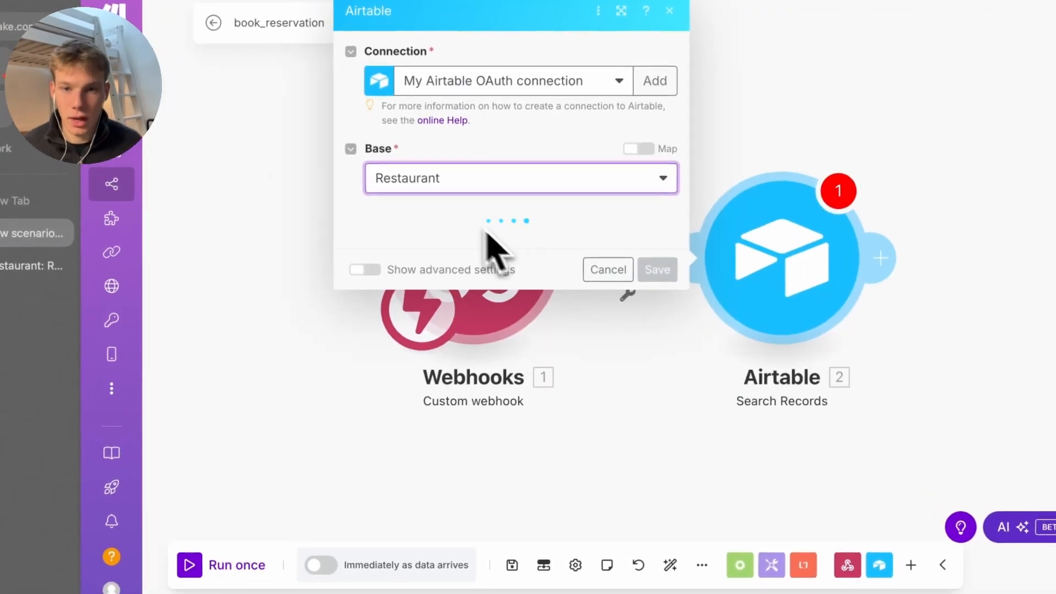
# Point the search at the Tables table, then switch to the tldraw whiteboard
pyautogui.click(471, 251)
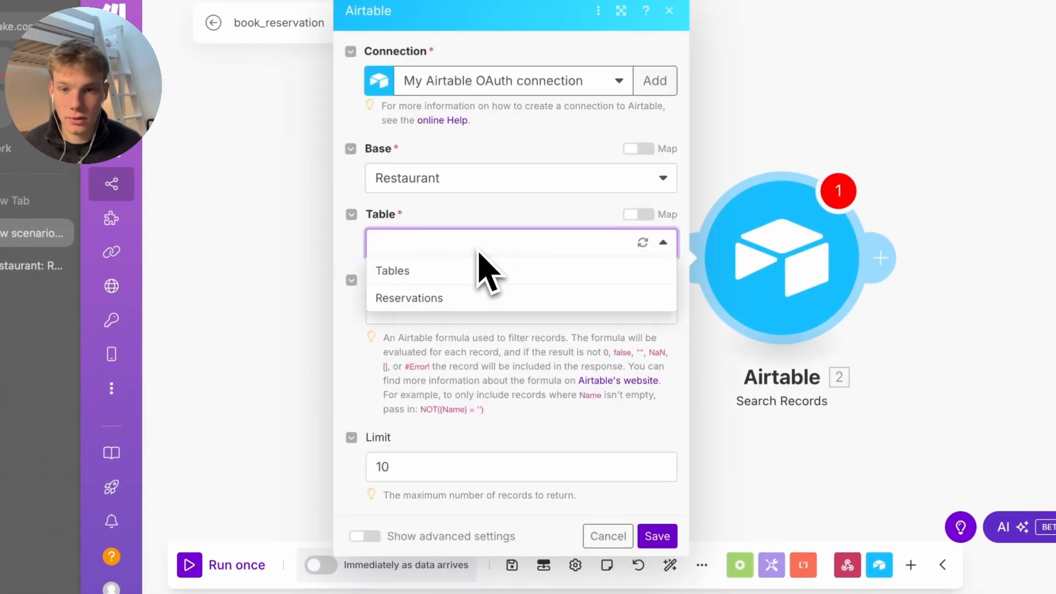
pyautogui.click(460, 278)
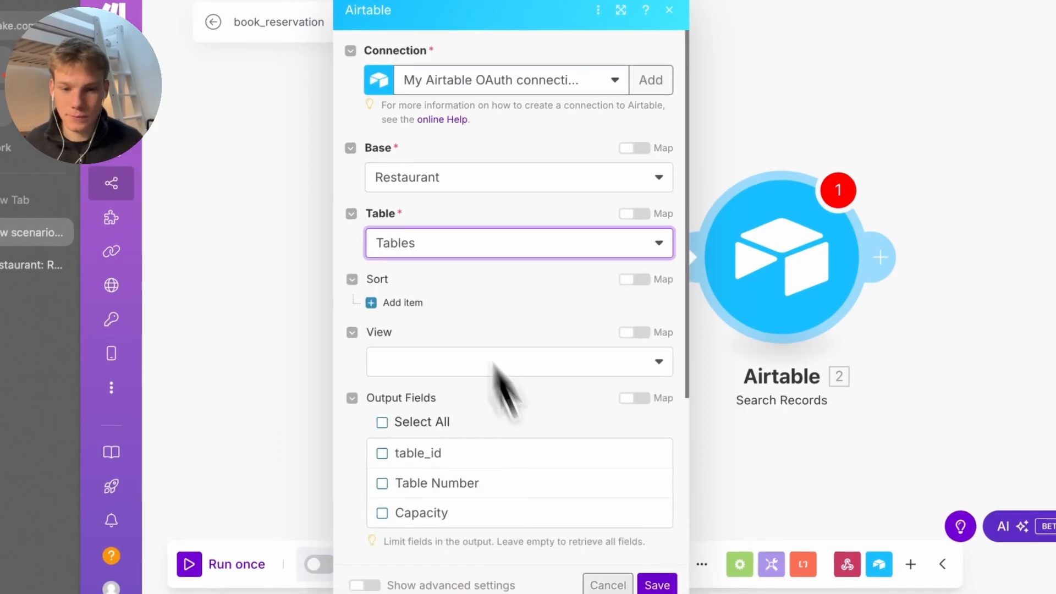
pyautogui.click(608, 577)
pyautogui.hscroll(5, 556, 363)
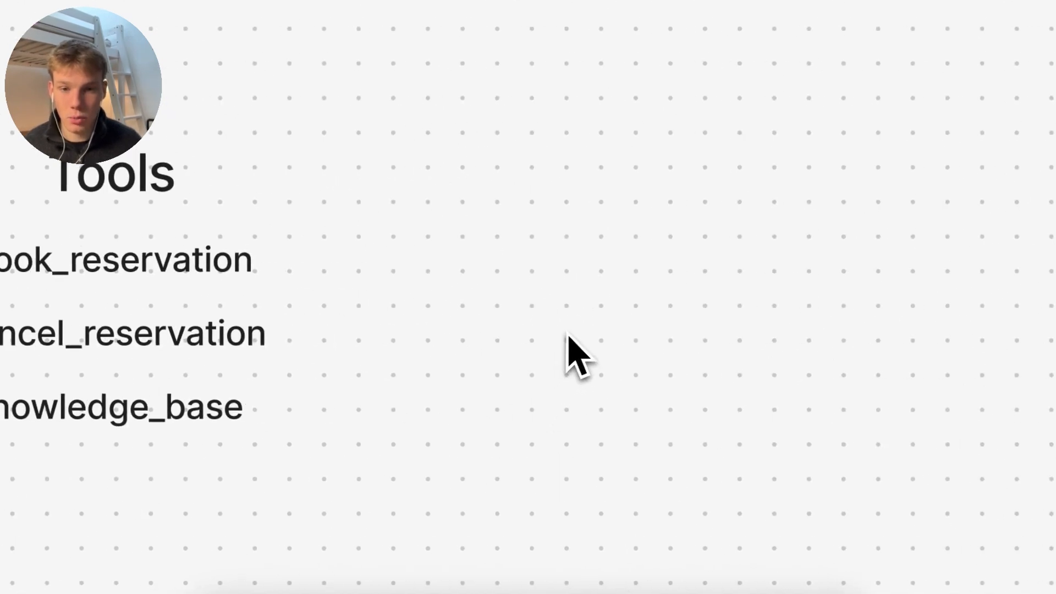
# Draw a pencil box next to the Tools list, then return to the Make scenario
pyautogui.moveTo(519, 231)
pyautogui.mouseDown()
pyautogui.moveTo(520, 261)
pyautogui.moveTo(586, 239)
pyautogui.moveTo(481, 227)
pyautogui.mouseUp()
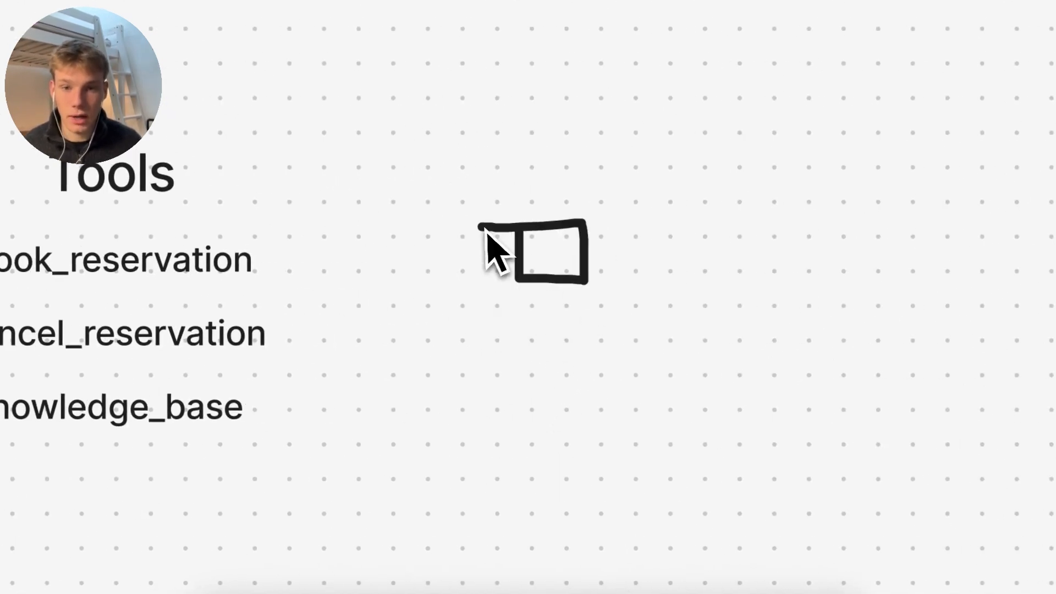
pyautogui.hscroll(2, 554, 276)
pyautogui.scroll(1, 572, 300)
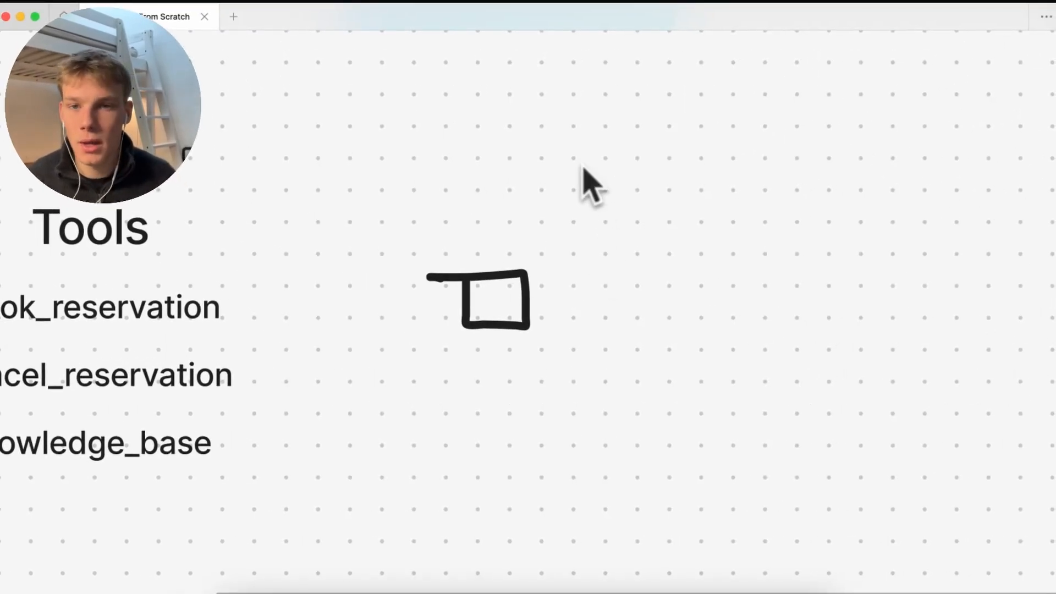
pyautogui.click(439, 592)
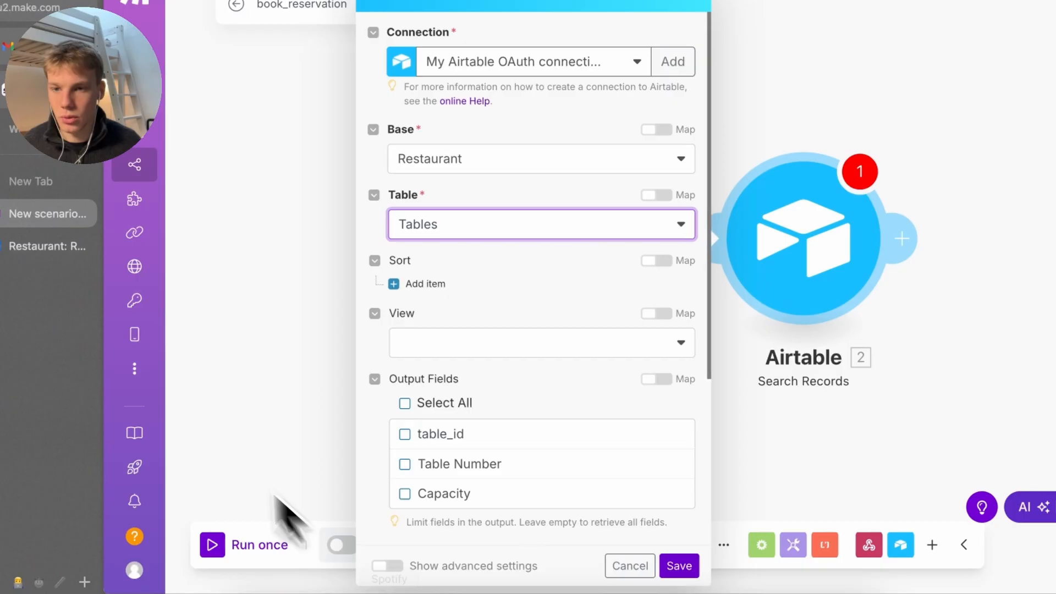
# Open the Restaurant base's Tables table, mark capacity-6 row 8, then return to the whiteboard
pyautogui.click(69, 254)
pyautogui.click(142, 21)
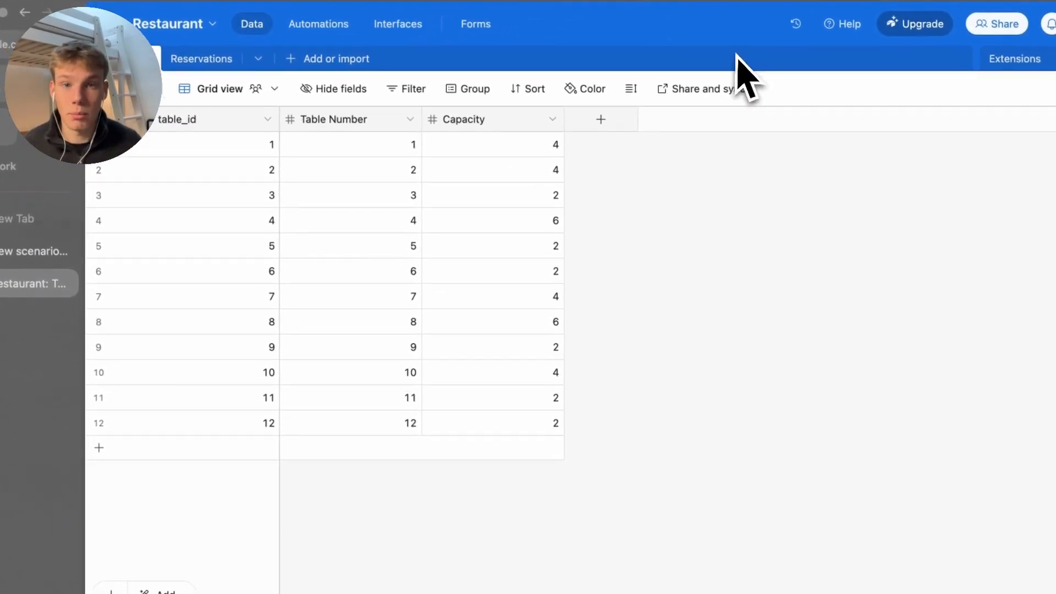
pyautogui.click(522, 322)
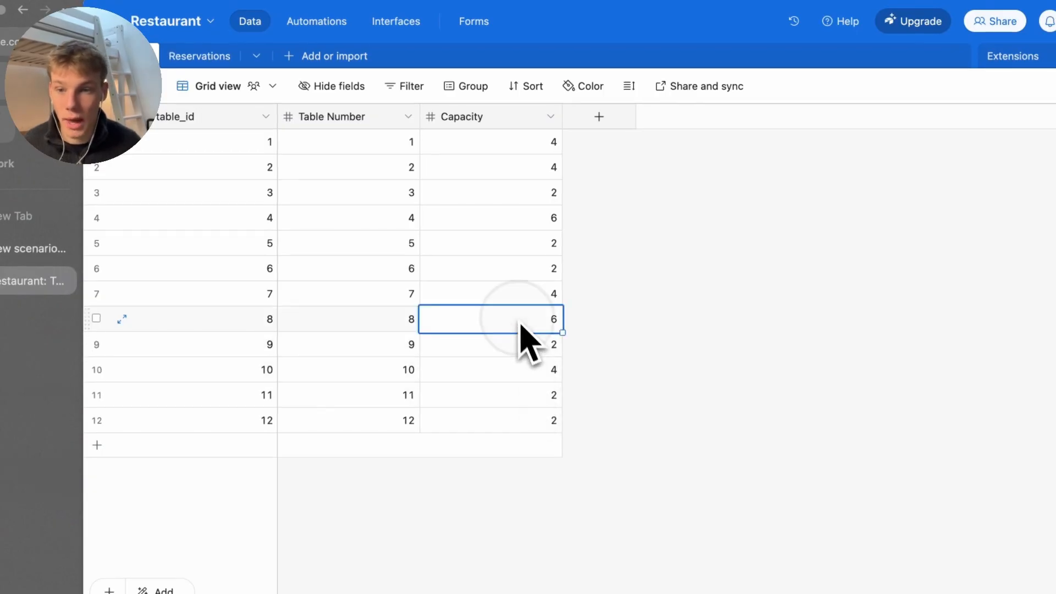
pyautogui.click(120, 313)
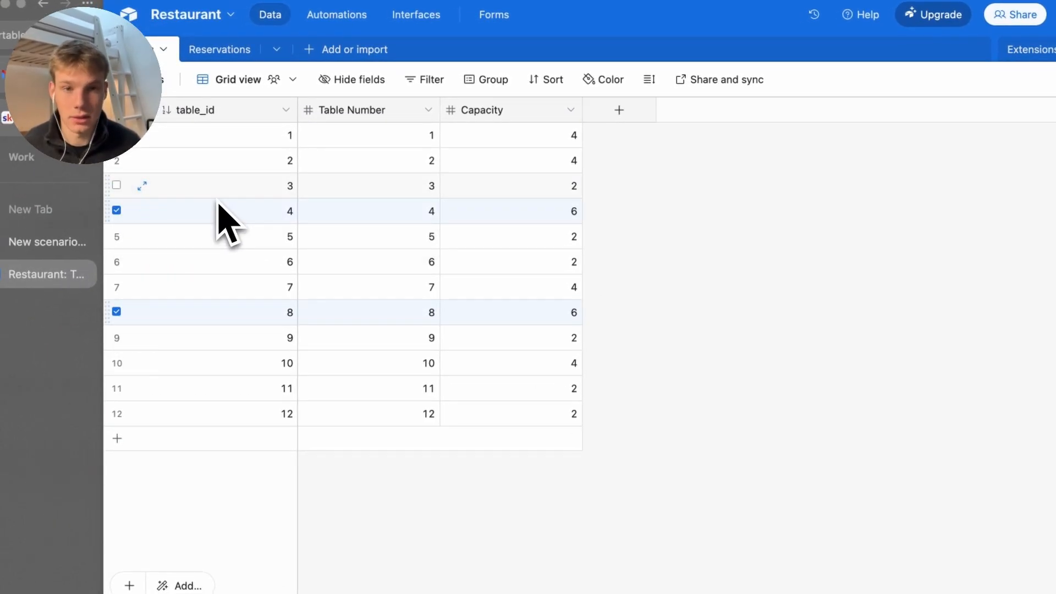
pyautogui.click(38, 242)
pyautogui.click(606, 593)
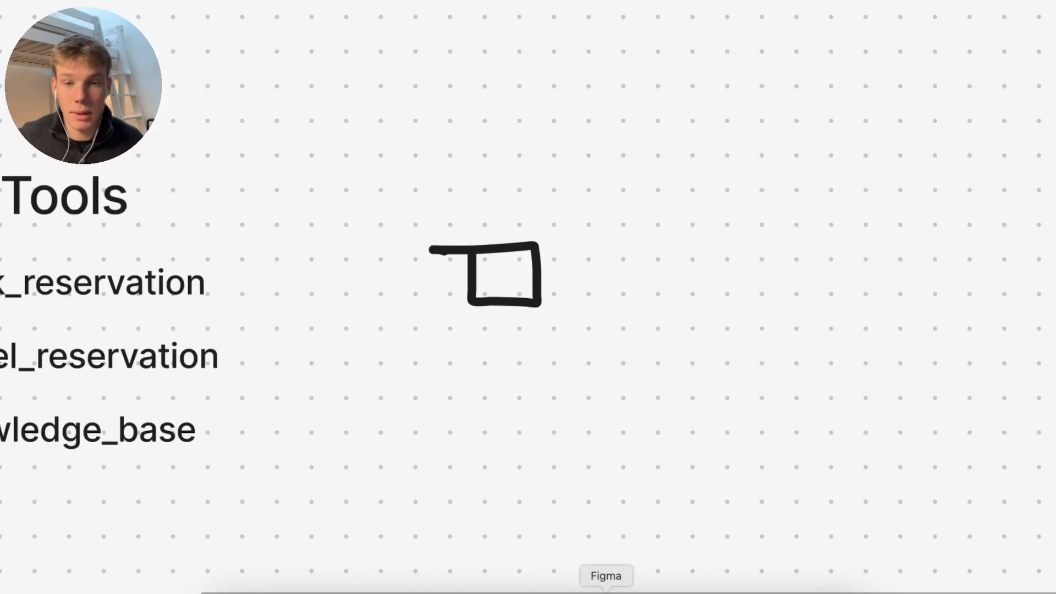
# Sketch a second box and arrows on the whiteboard, undoing the misdrawn strokes
pyautogui.click(474, 182)
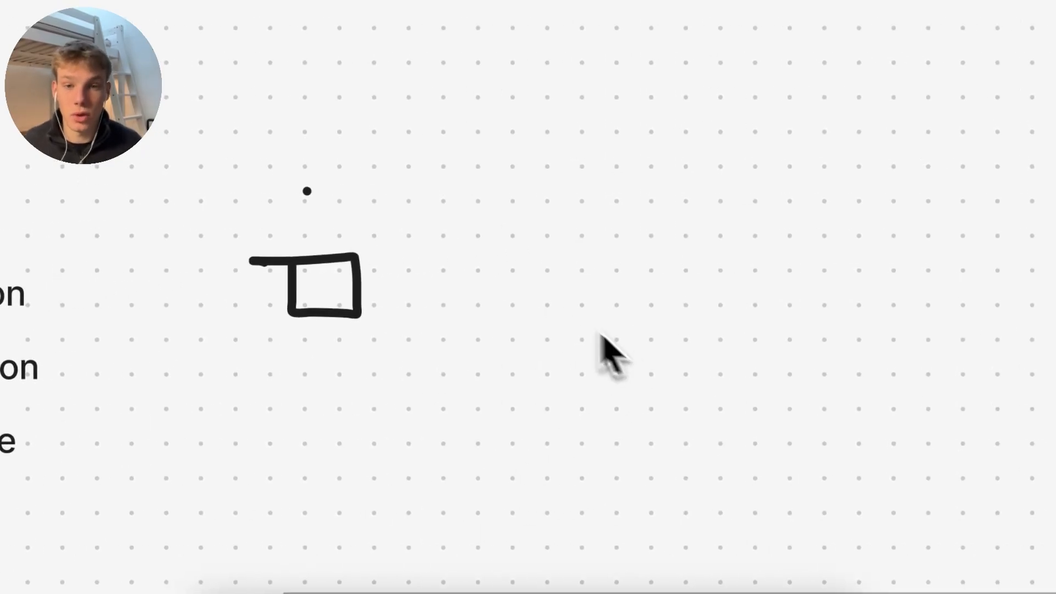
pyautogui.moveTo(663, 245); pyautogui.dragTo(665, 300)
pyautogui.moveTo(499, 297)
pyautogui.mouseDown()
pyautogui.moveTo(554, 266)
pyautogui.moveTo(502, 252)
pyautogui.mouseUp()
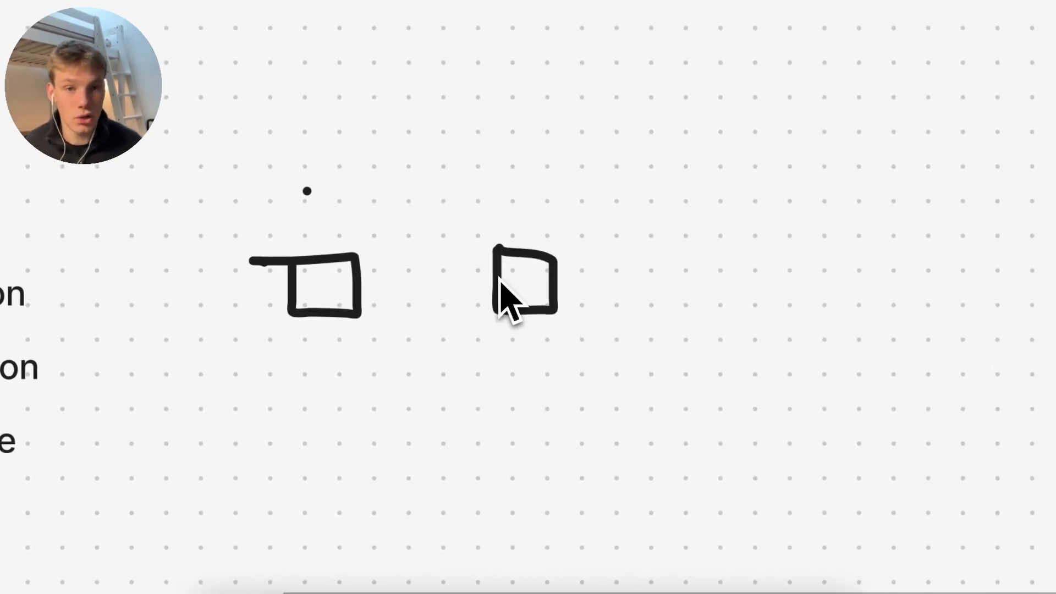
pyautogui.moveTo(444, 176)
pyautogui.mouseDown()
pyautogui.moveTo(488, 196)
pyautogui.moveTo(469, 201)
pyautogui.moveTo(487, 183)
pyautogui.mouseUp()
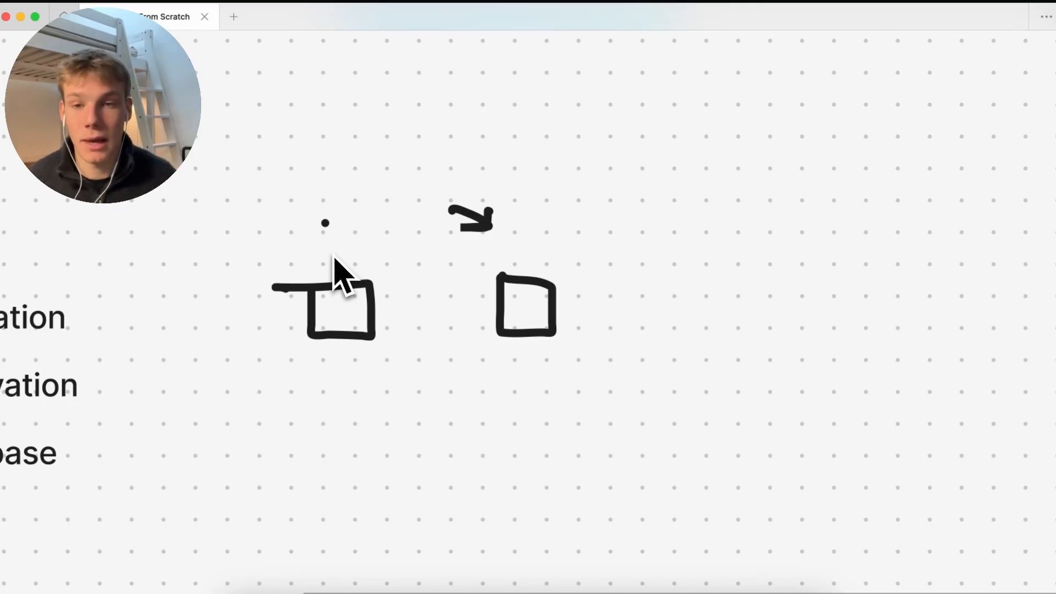
pyautogui.moveTo(357, 181)
pyautogui.mouseDown()
pyautogui.moveTo(347, 260)
pyautogui.moveTo(364, 241)
pyautogui.mouseUp()
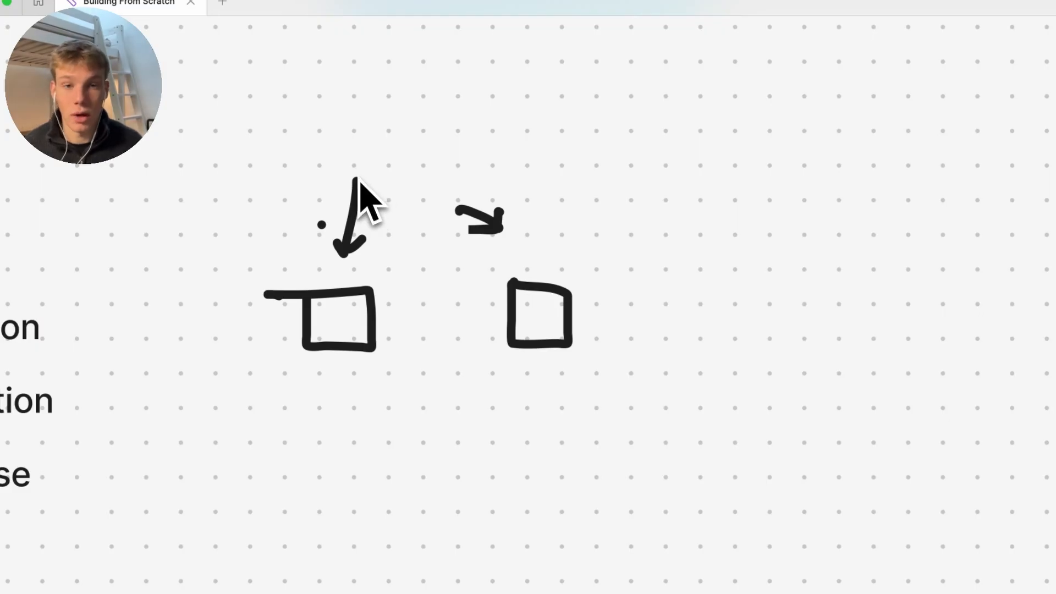
pyautogui.press('super+z')
pyautogui.press('super+z')
pyautogui.press('super+z')
pyautogui.press('super+z')
pyautogui.press('super+z')
pyautogui.press('super+z')
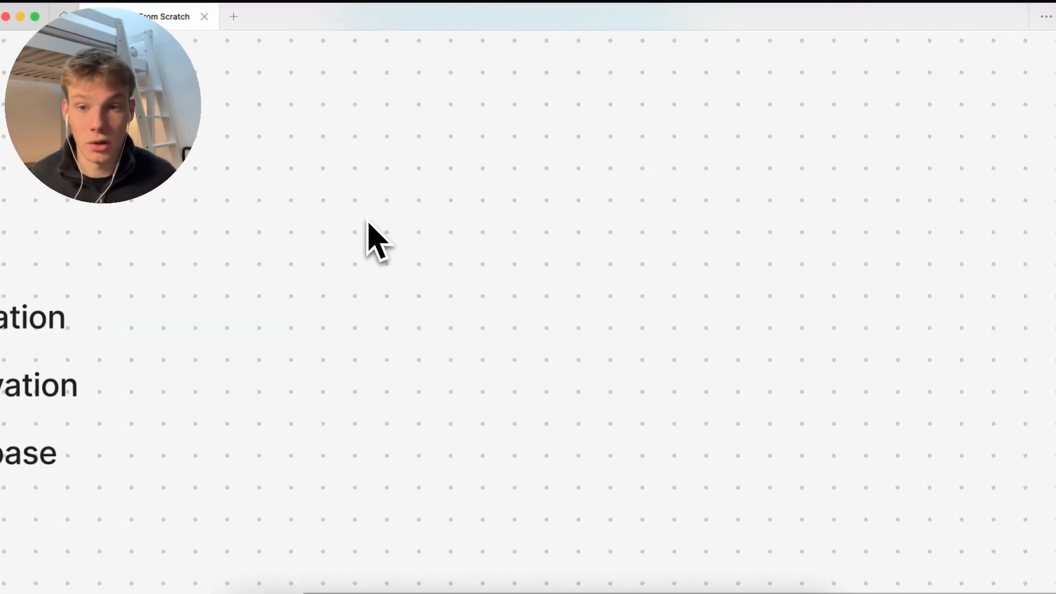
pyautogui.moveTo(442, 302)
pyautogui.mouseDown()
pyautogui.moveTo(443, 349)
pyautogui.moveTo(496, 330)
pyautogui.moveTo(446, 325)
pyautogui.mouseUp()
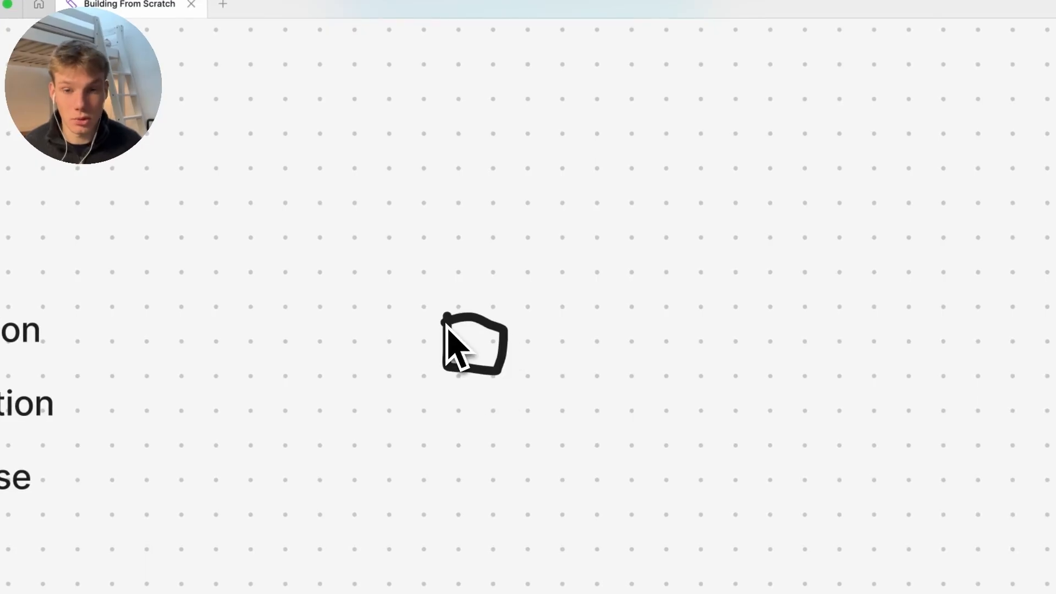
pyautogui.press('super+z')
# Draw a box with two incoming arrows, try a right box labelled 7pm, then undo those extras
pyautogui.moveTo(434, 281)
pyautogui.mouseDown()
pyautogui.moveTo(461, 365)
pyautogui.moveTo(526, 287)
pyautogui.moveTo(451, 287)
pyautogui.moveTo(442, 275)
pyautogui.mouseUp()
pyautogui.moveTo(397, 190); pyautogui.dragTo(469, 254)
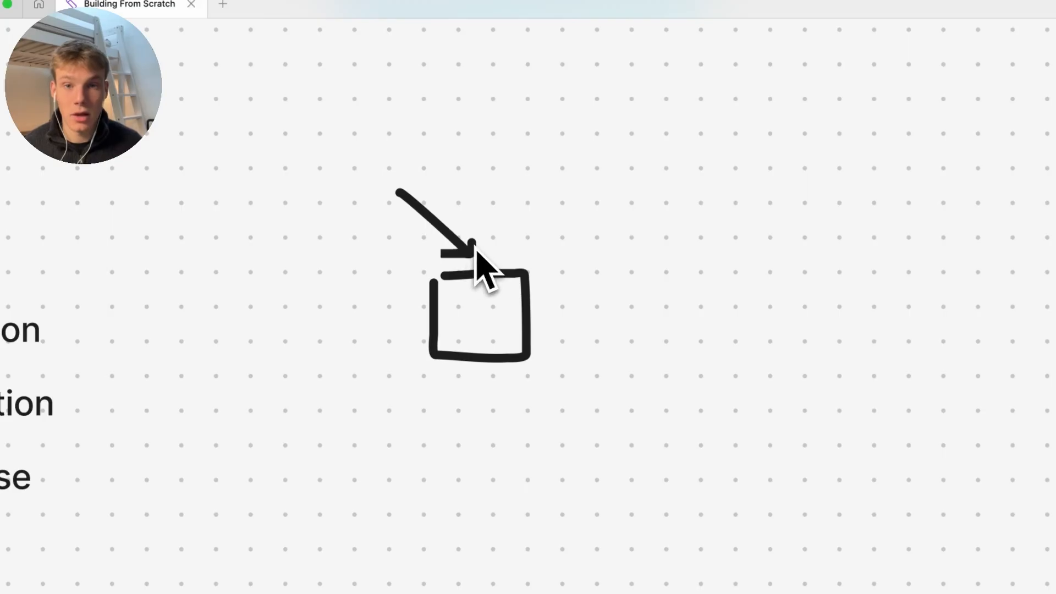
pyautogui.moveTo(532, 183); pyautogui.dragTo(512, 237)
pyautogui.hscroll(5, 526, 242)
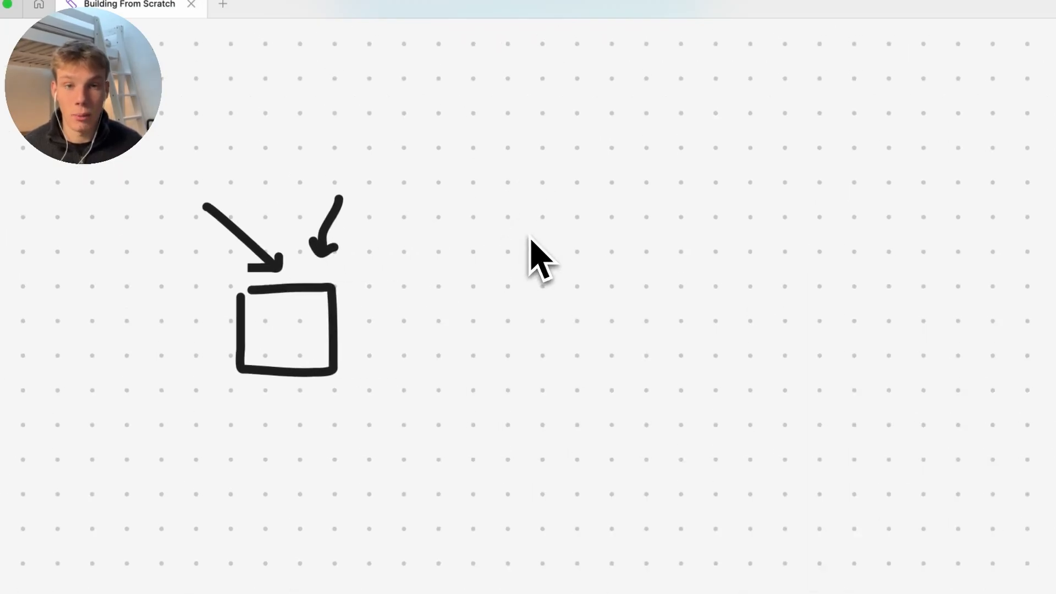
pyautogui.moveTo(484, 282)
pyautogui.mouseDown()
pyautogui.moveTo(484, 338)
pyautogui.moveTo(545, 270)
pyautogui.moveTo(488, 283)
pyautogui.mouseUp()
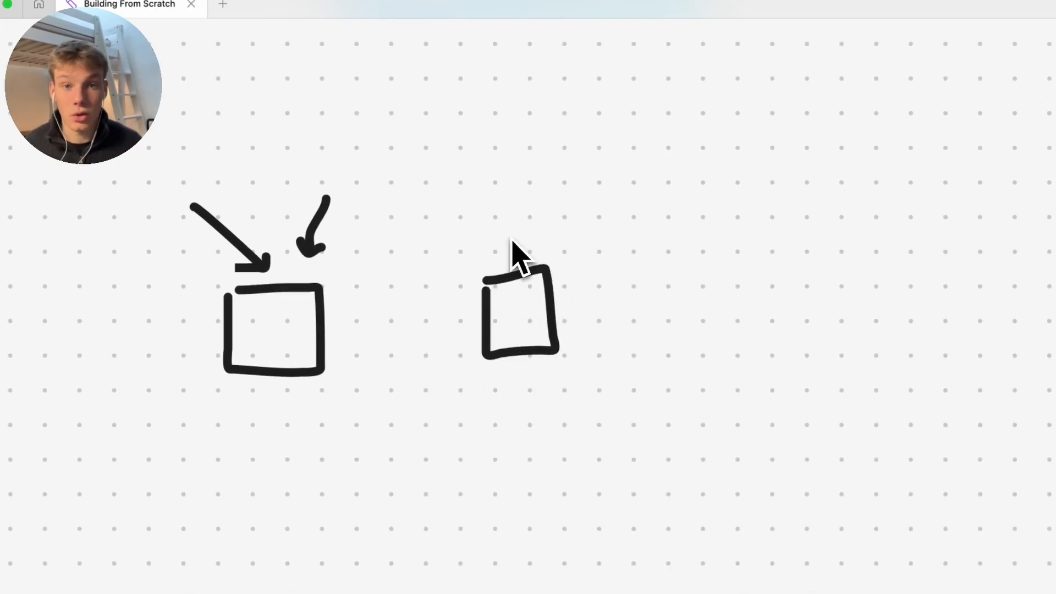
pyautogui.moveTo(453, 164); pyautogui.dragTo(517, 234)
pyautogui.hscroll(4, 525, 198)
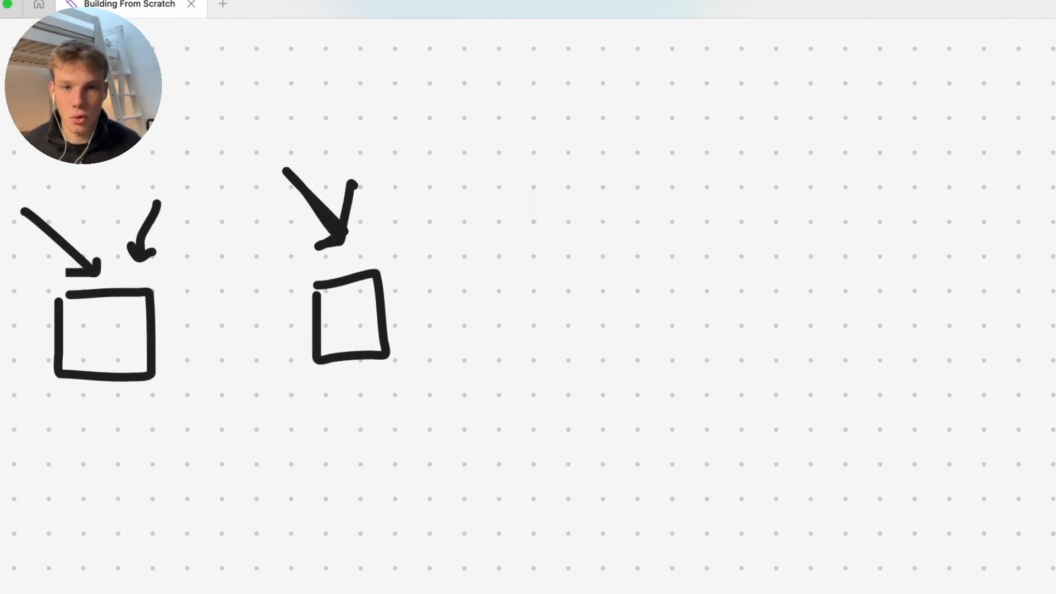
pyautogui.moveTo(223, 98)
pyautogui.mouseDown()
pyautogui.moveTo(271, 124)
pyautogui.moveTo(257, 127)
pyautogui.moveTo(313, 170)
pyautogui.moveTo(376, 132)
pyautogui.moveTo(377, 149)
pyautogui.mouseUp()
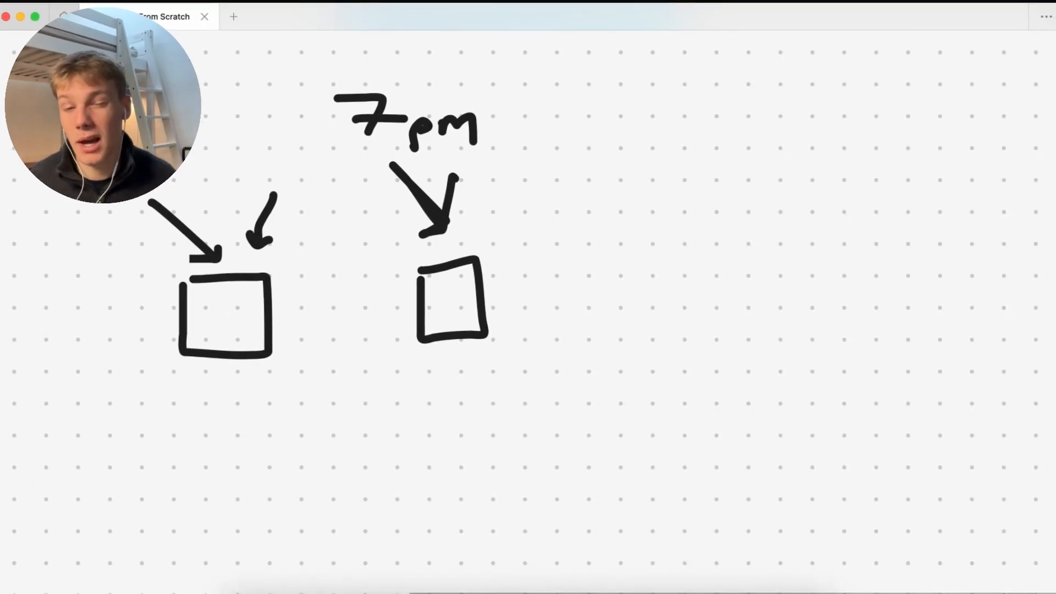
pyautogui.press('super+z')
pyautogui.press('super+z')
pyautogui.press('super+z')
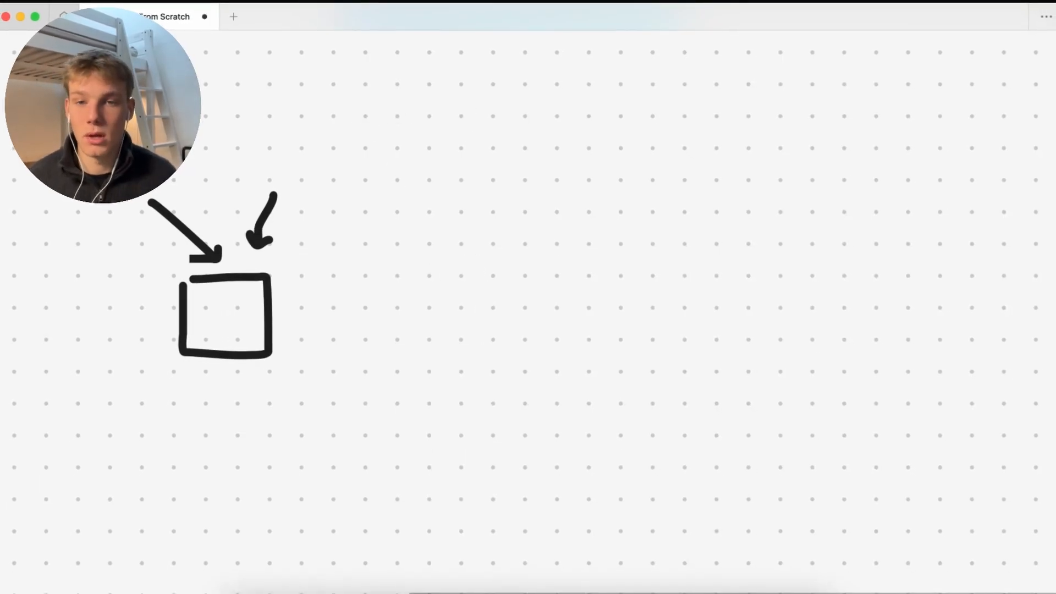
pyautogui.press('super+z')
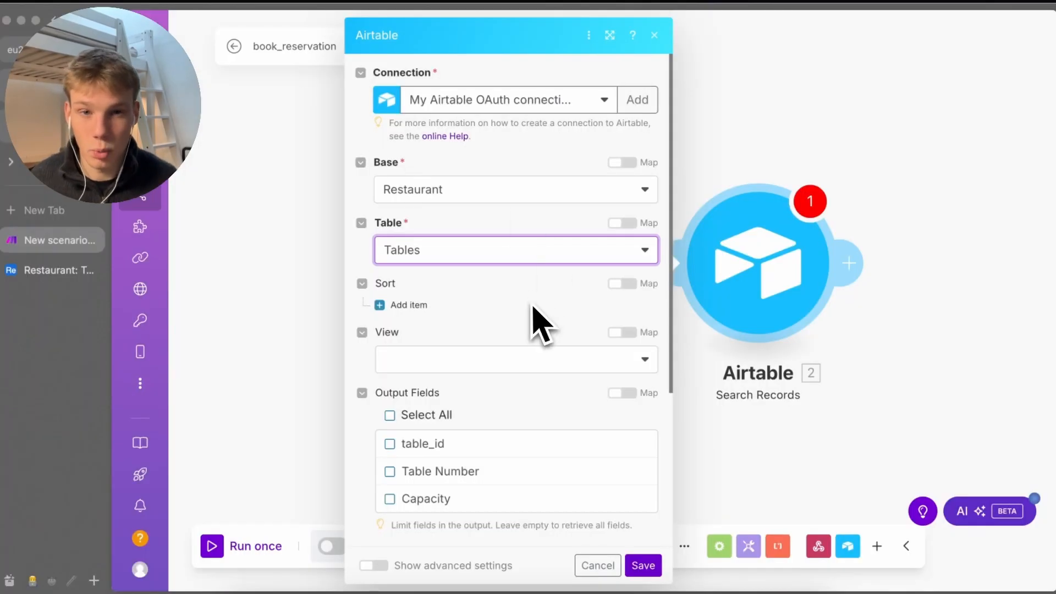
# Set View to Grid view and enter formula OR({Capacity} = 1.party_size, {Capacity} = 1.party_size + 1)
pyautogui.click(517, 359)
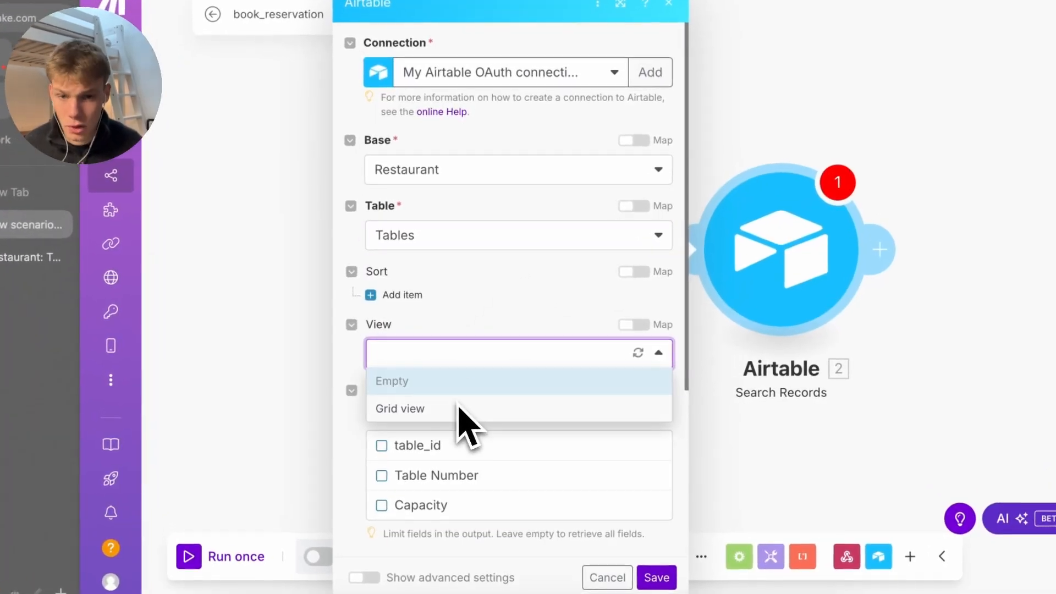
pyautogui.click(459, 408)
pyautogui.scroll(-5, 463, 418)
pyautogui.click(463, 359)
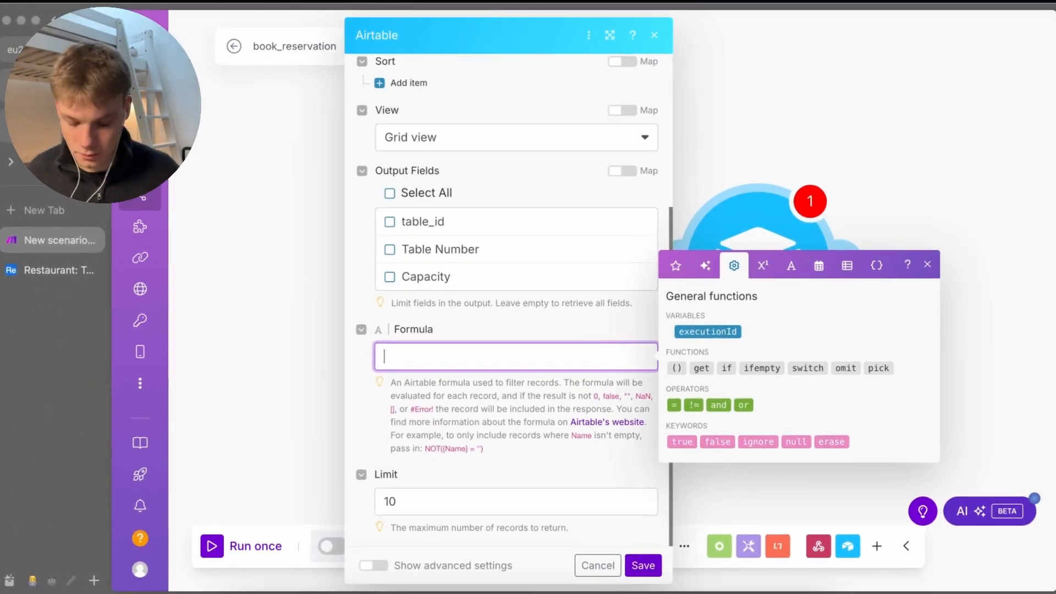
pyautogui.write('OR({Capacity} = 1.party_size, {Capacity} = 1.party_size + 1)')
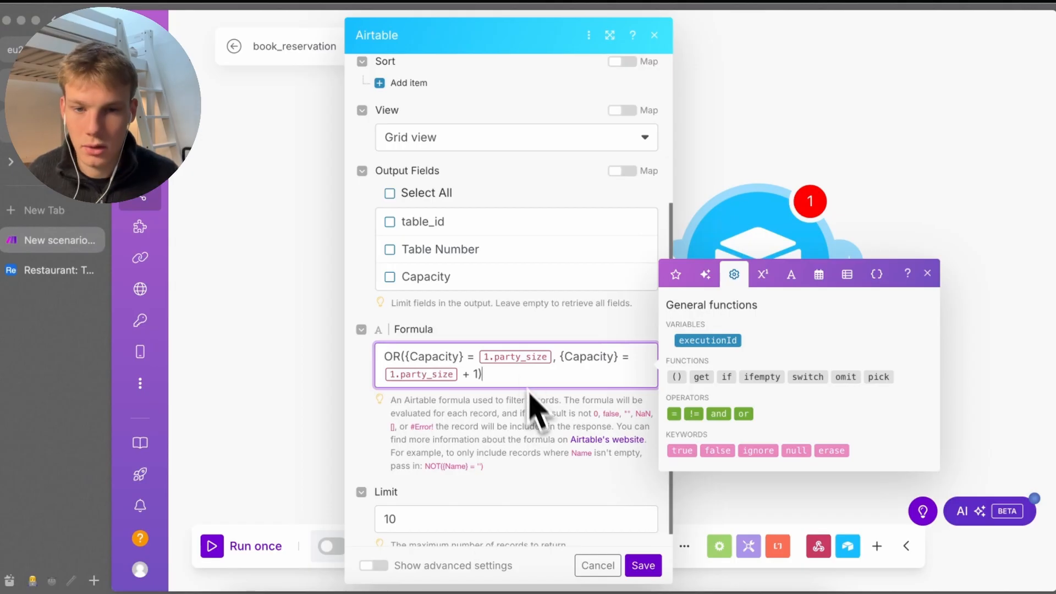
pyautogui.scroll(2, 478, 308)
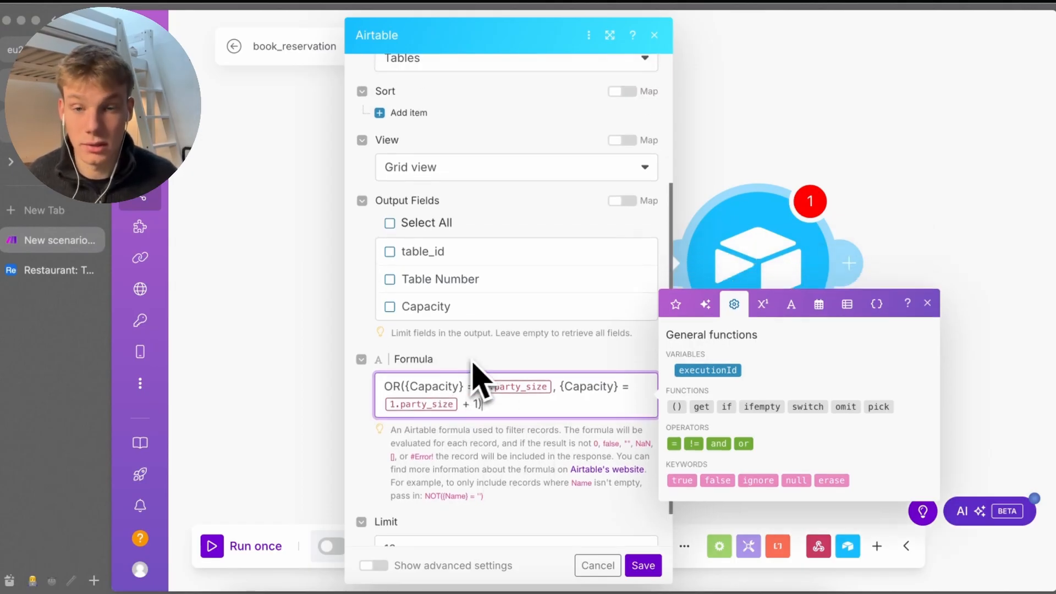
pyautogui.scroll(-3, 495, 418)
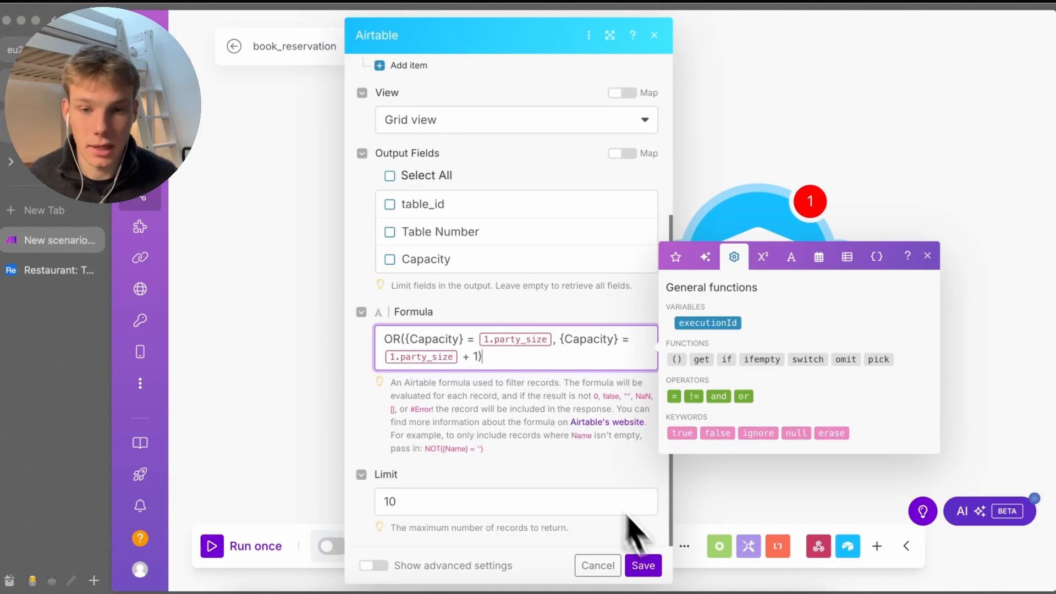
pyautogui.click(642, 565)
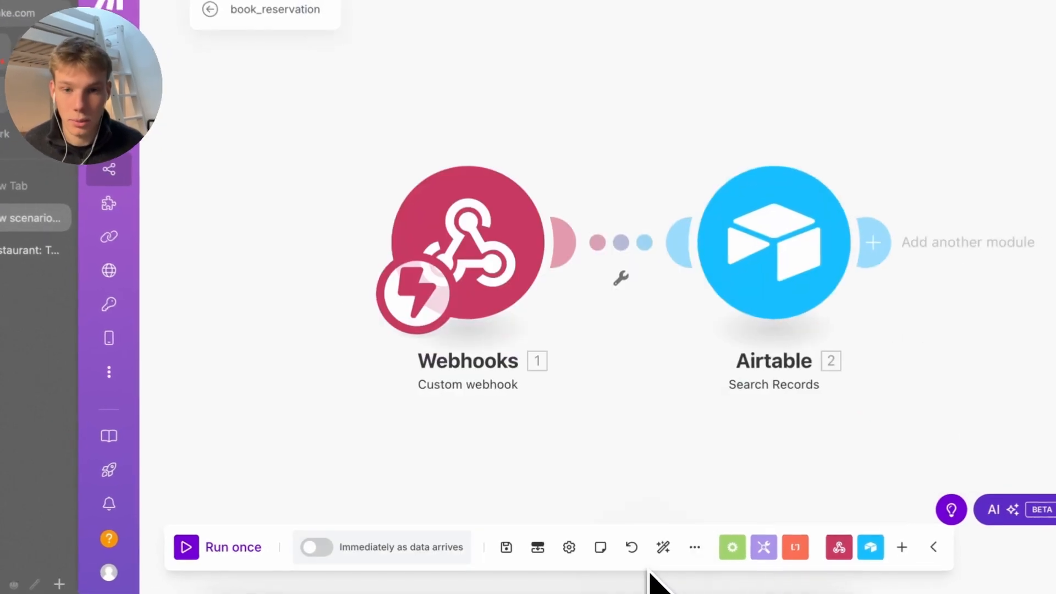
pyautogui.click(787, 286)
pyautogui.scroll(-1, 618, 413)
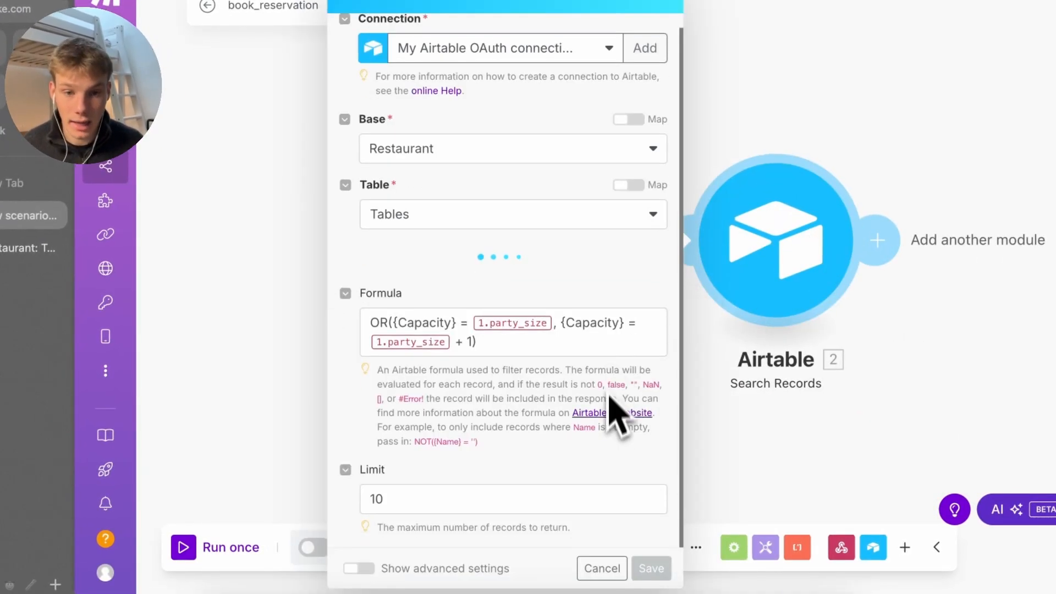
pyautogui.click(608, 431)
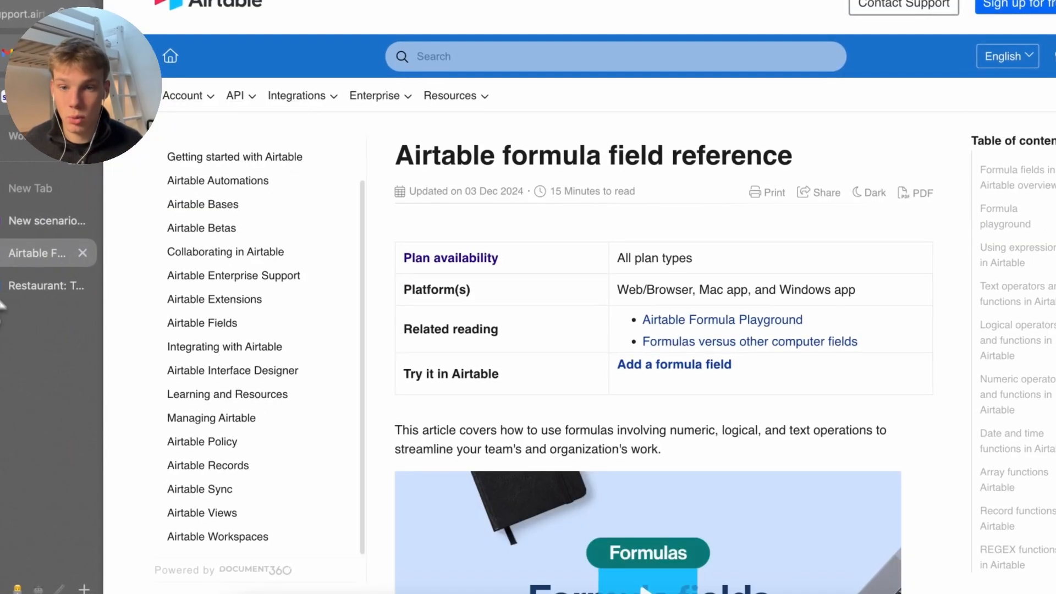
pyautogui.moveTo(404, 176); pyautogui.dragTo(661, 474)
pyautogui.scroll(-10, 440, 385)
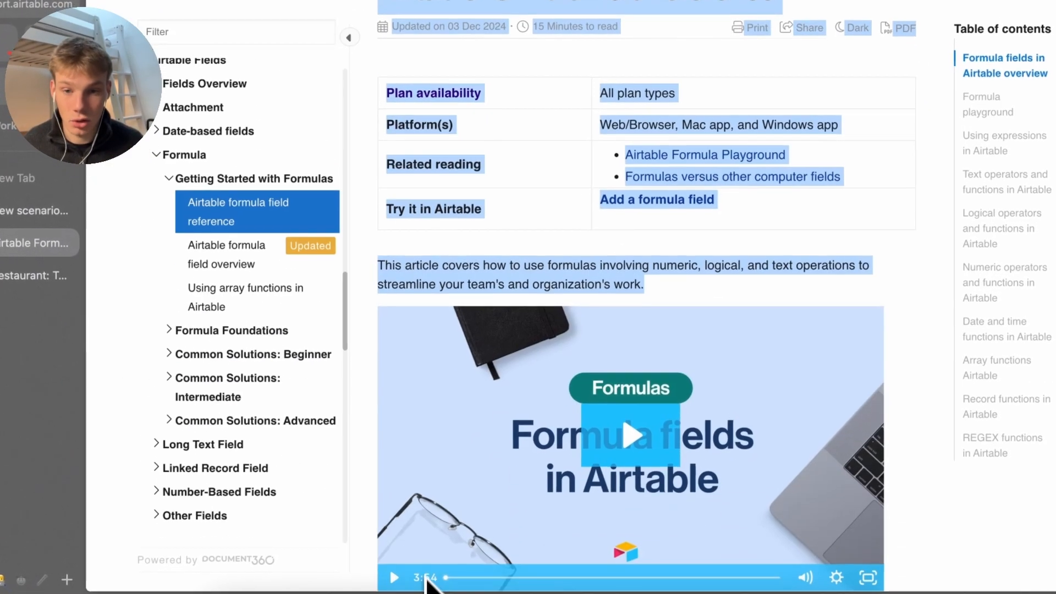
pyautogui.scroll(-15, 476, 324)
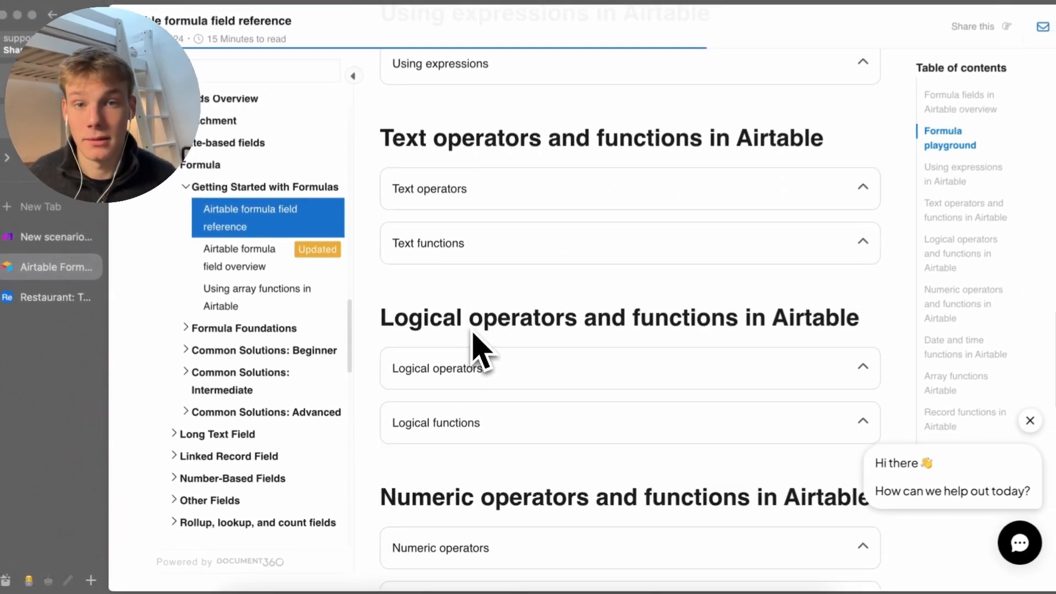
pyautogui.scroll(-4, 477, 352)
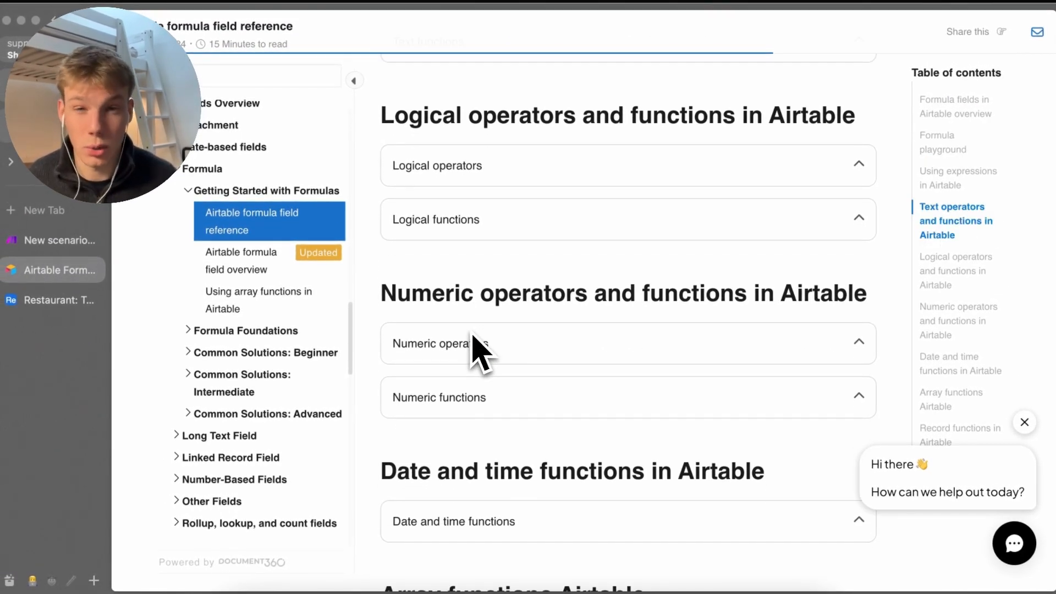
pyautogui.press('super+w')
pyautogui.scroll(-5, 497, 385)
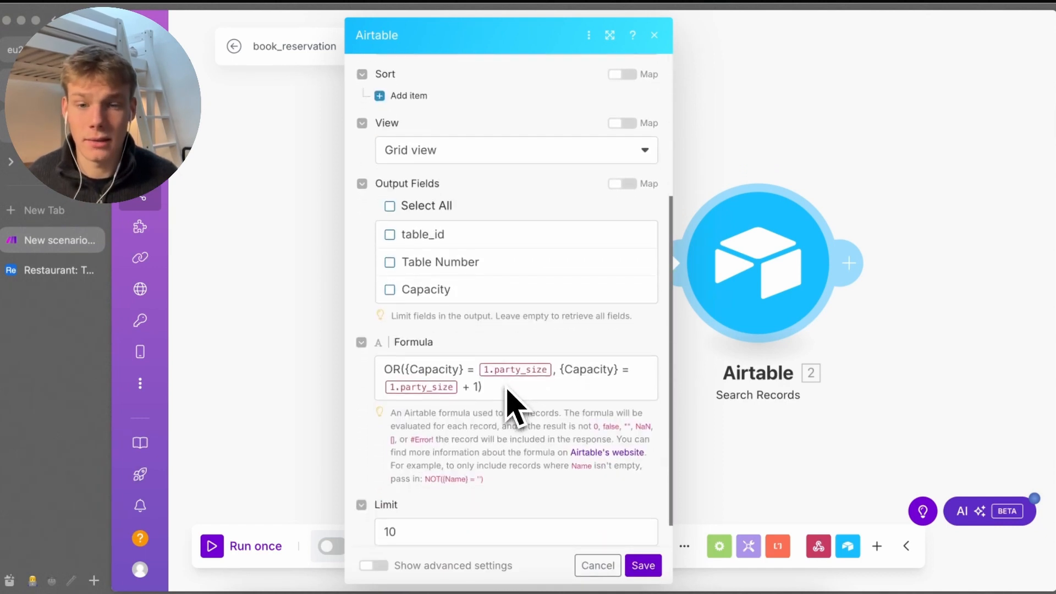
pyautogui.scroll(-1, 514, 405)
# Copy the party_size reference out of the Airtable search formula
pyautogui.click(508, 361)
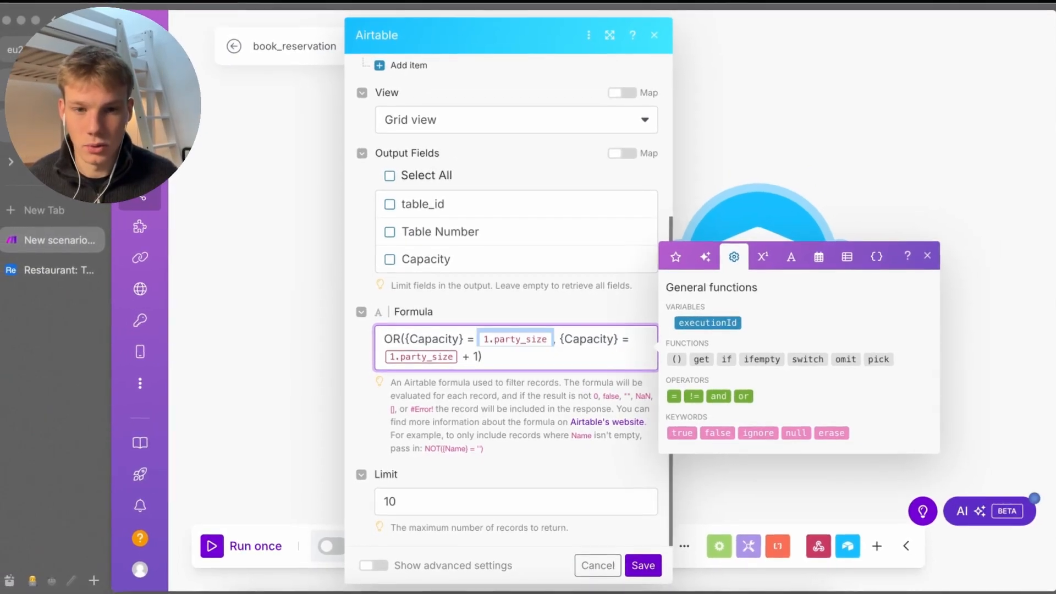
pyautogui.press('super+t')
pyautogui.write('{{1.party_size}}')
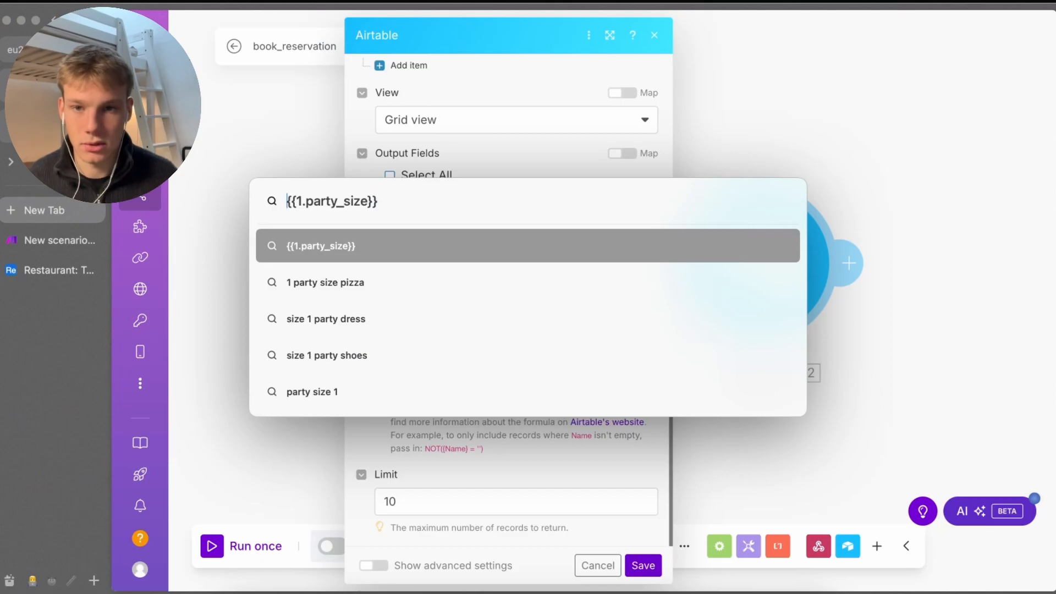
pyautogui.press('Escape')
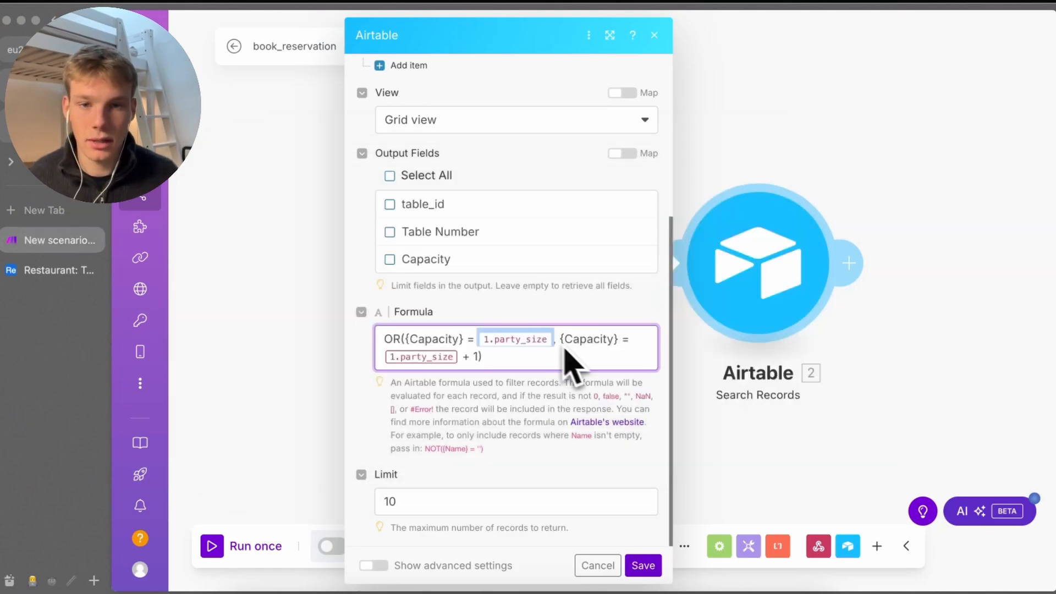
pyautogui.click(640, 468)
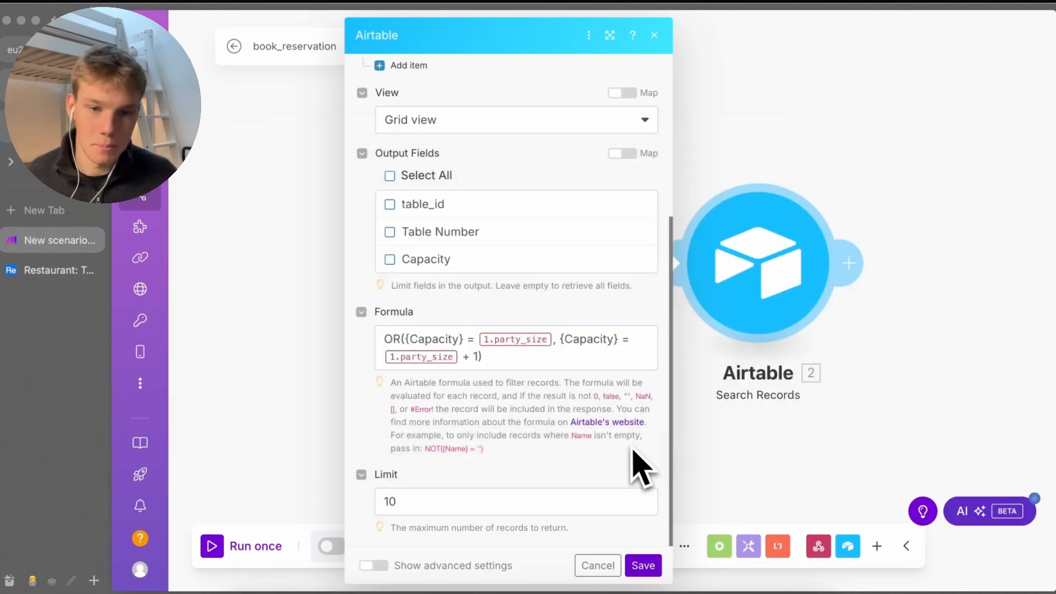
# Save the Airtable search settings, show the webhook address, and open a new Raycast AI chat
pyautogui.click(648, 565)
pyautogui.click(473, 263)
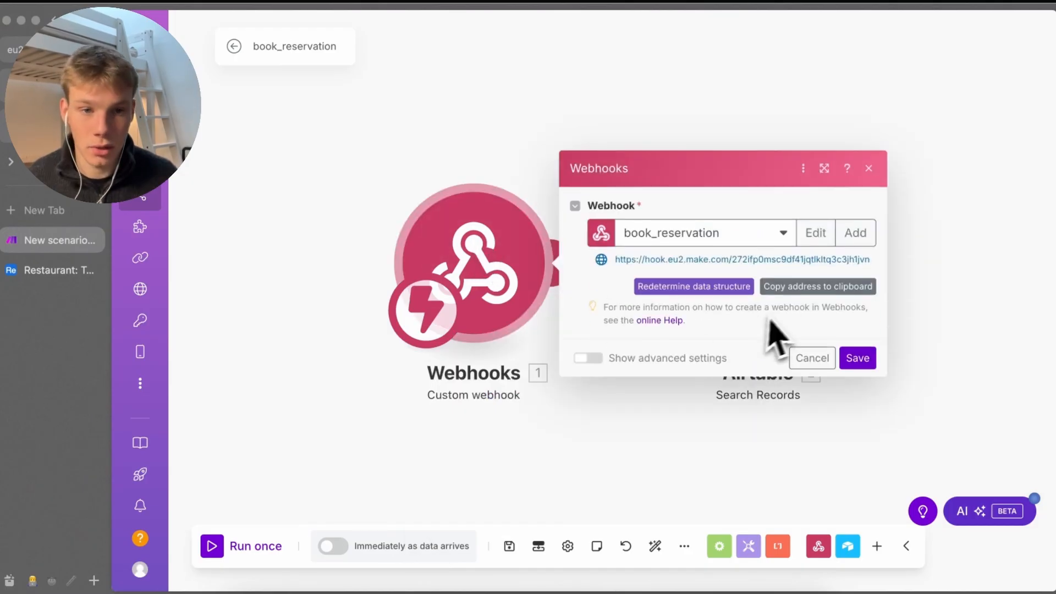
pyautogui.click(652, 587)
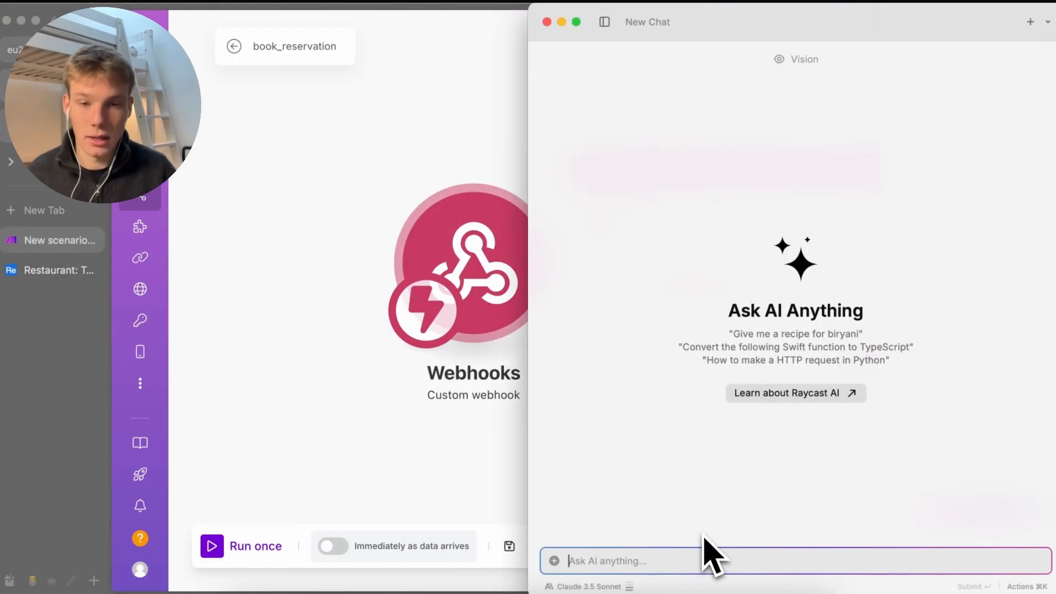
# Ask Raycast AI for a curl POST sending party_size "6" to the copied book_reservation webhook URL
pyautogui.write('create a curl post request with this url "')
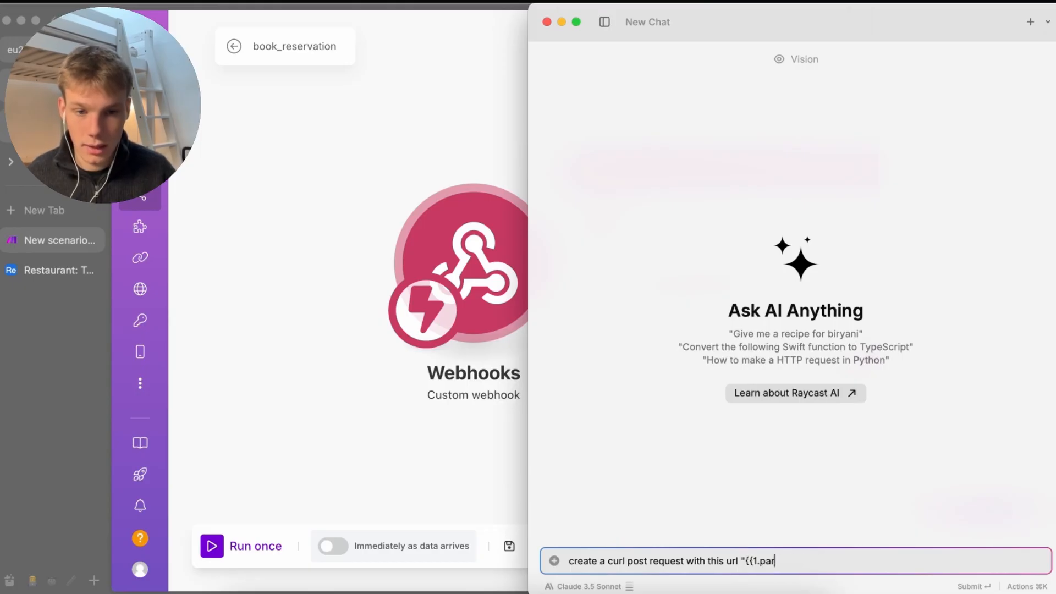
pyautogui.rightClick(518, 407)
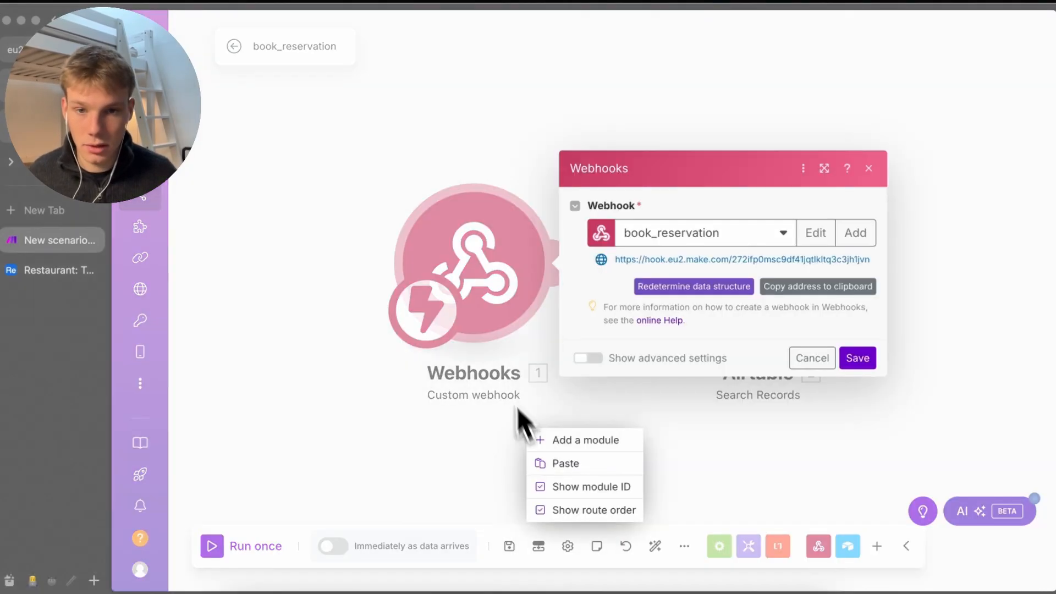
pyautogui.click(486, 308)
pyautogui.click(834, 280)
pyautogui.press('super+Tab')
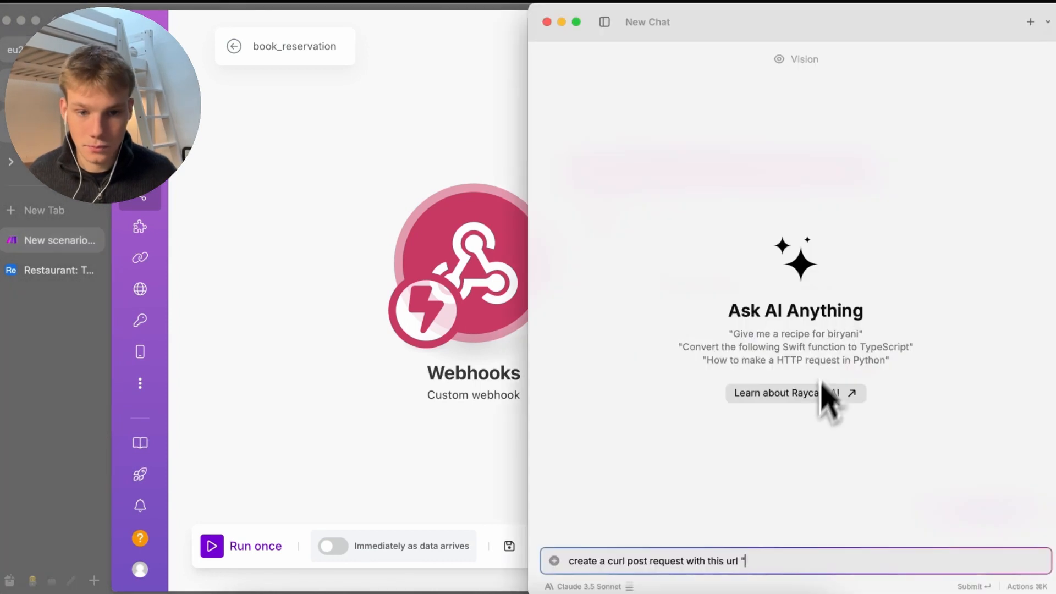
pyautogui.write('" and pa')
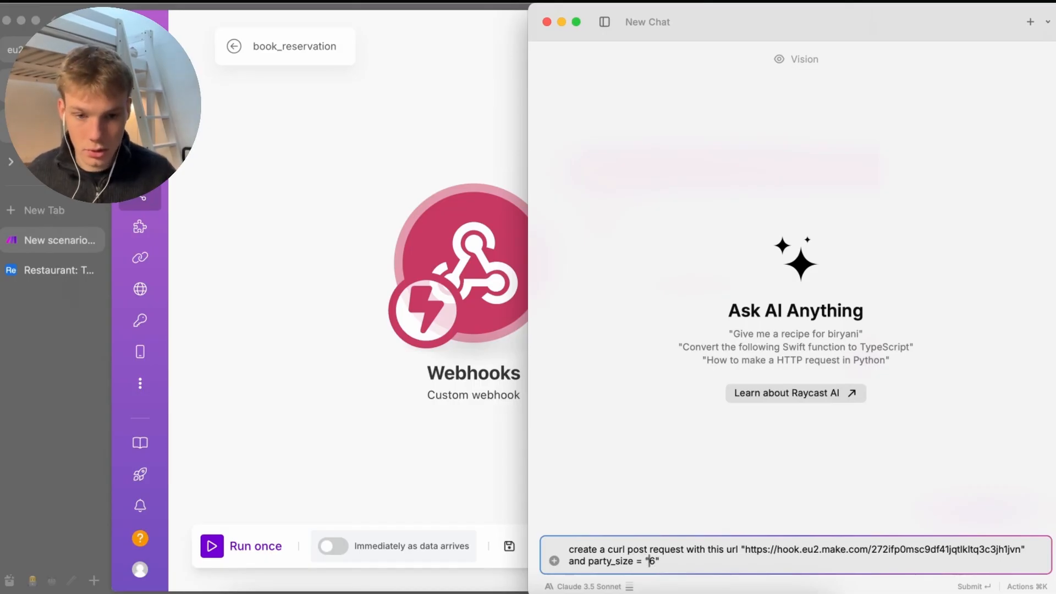
pyautogui.press('Return')
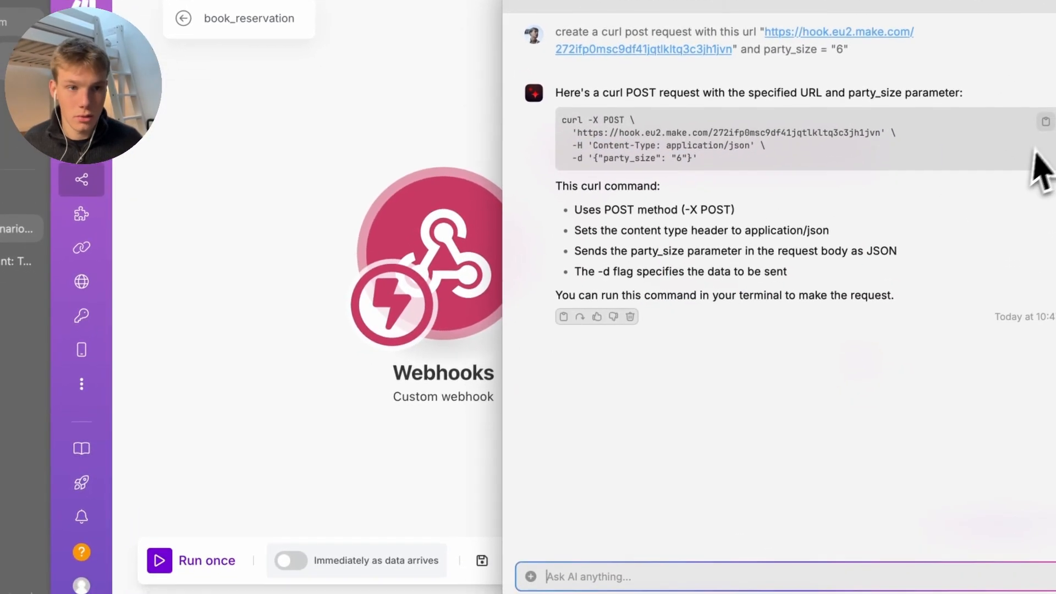
# Open Terminal from the launcher and run the generated curl command against the webhook
pyautogui.hotkey('alt', 'space')
pyautogui.write('term')
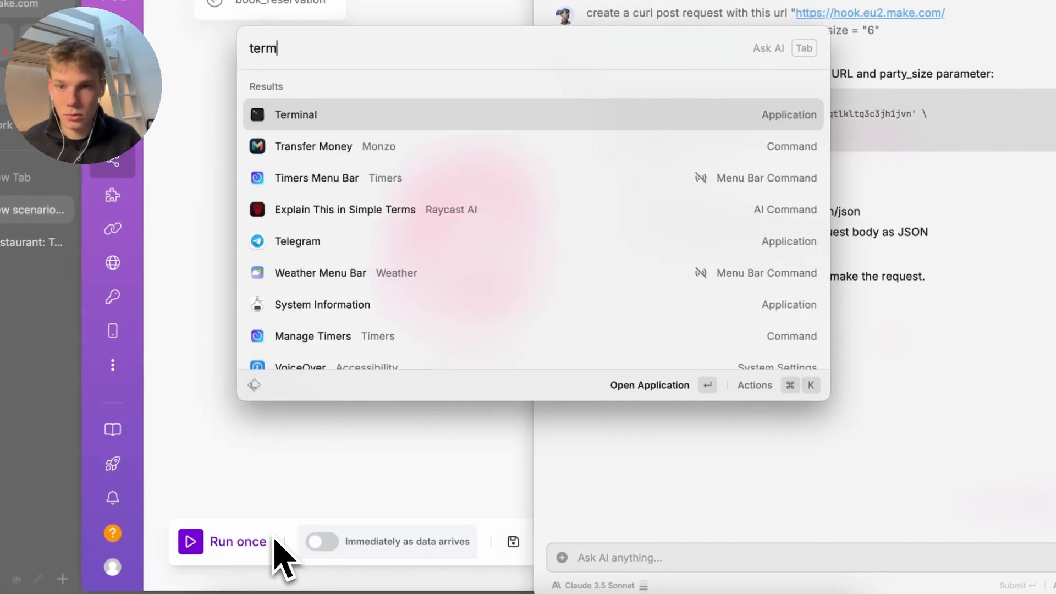
pyautogui.press('Return')
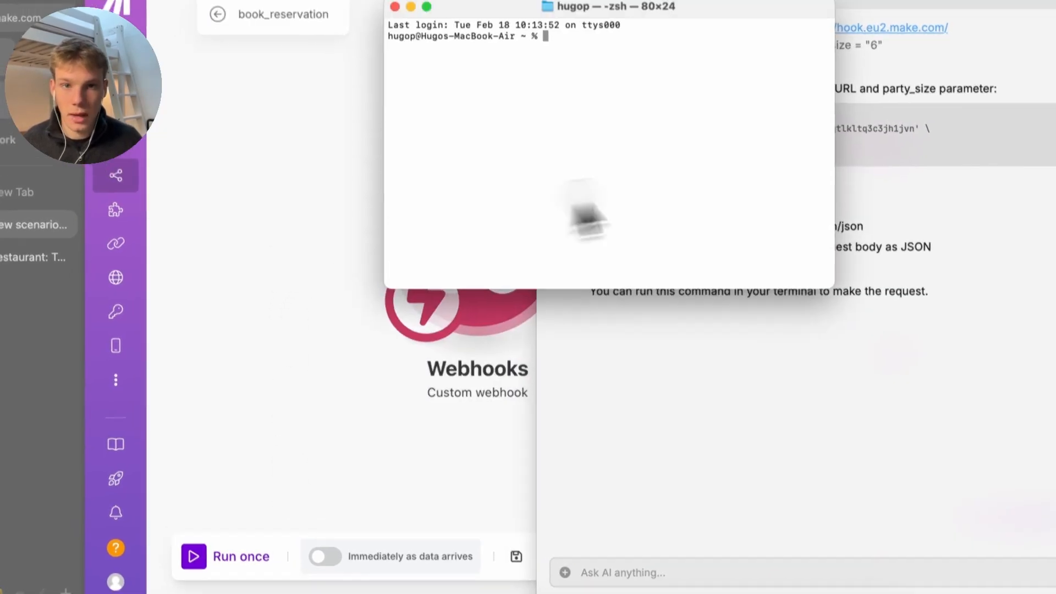
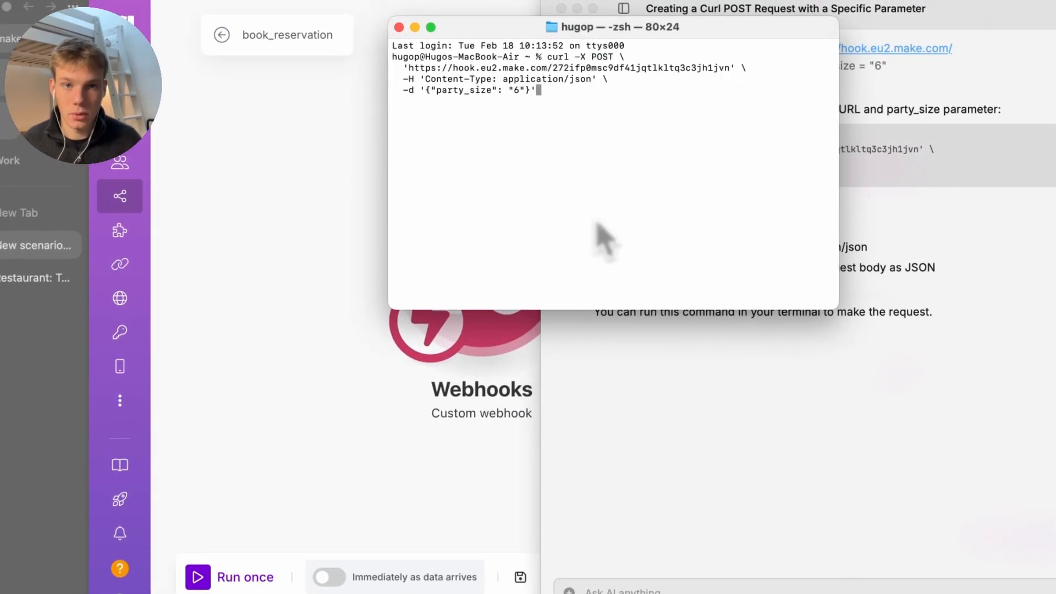
pyautogui.press('Return')
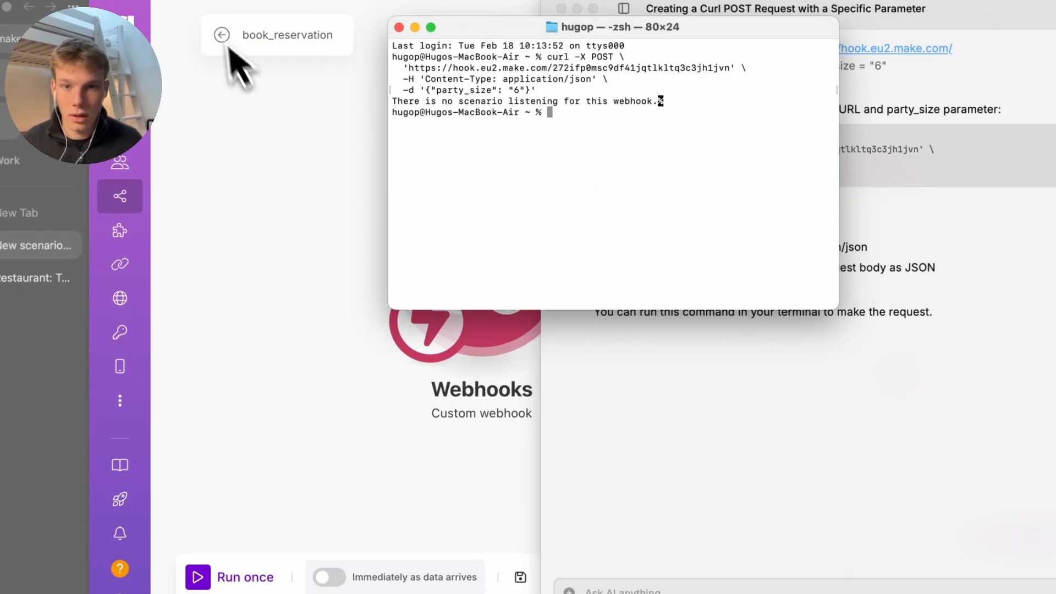
# Start a single run of the scenario in Make and resend the curl request to the listening webhook
pyautogui.click(391, 380)
pyautogui.click(488, 443)
pyautogui.press('super+Tab')
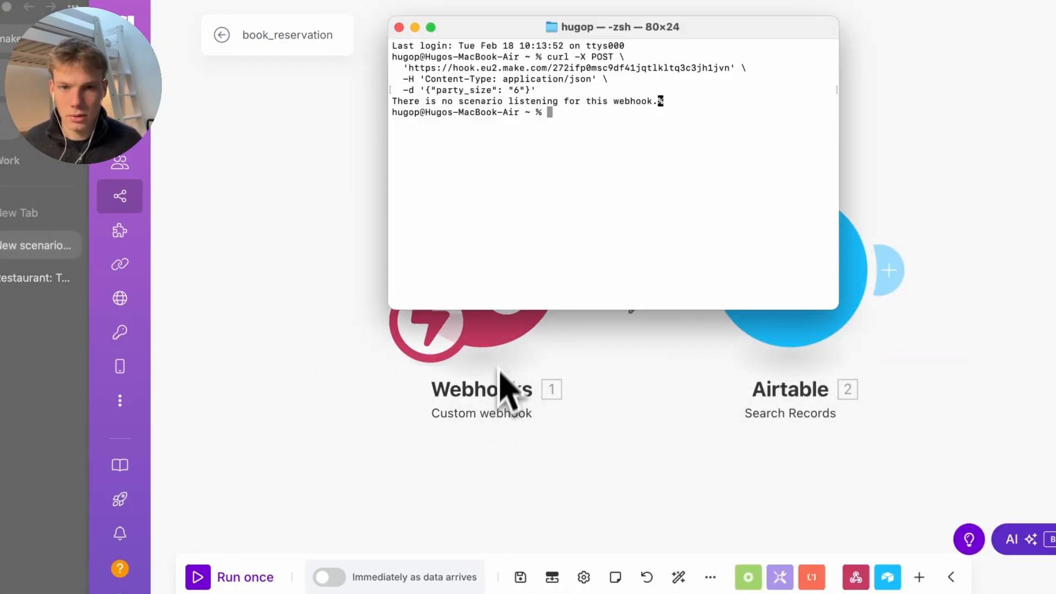
pyautogui.press('super+Tab')
pyautogui.click(231, 576)
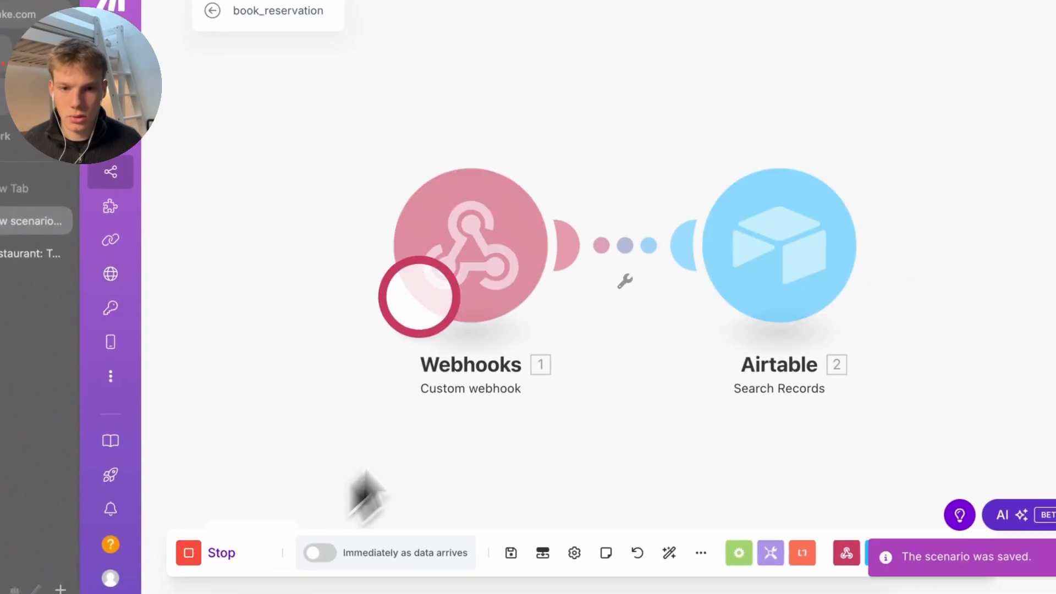
pyautogui.press('super+Tab')
pyautogui.press('Return')
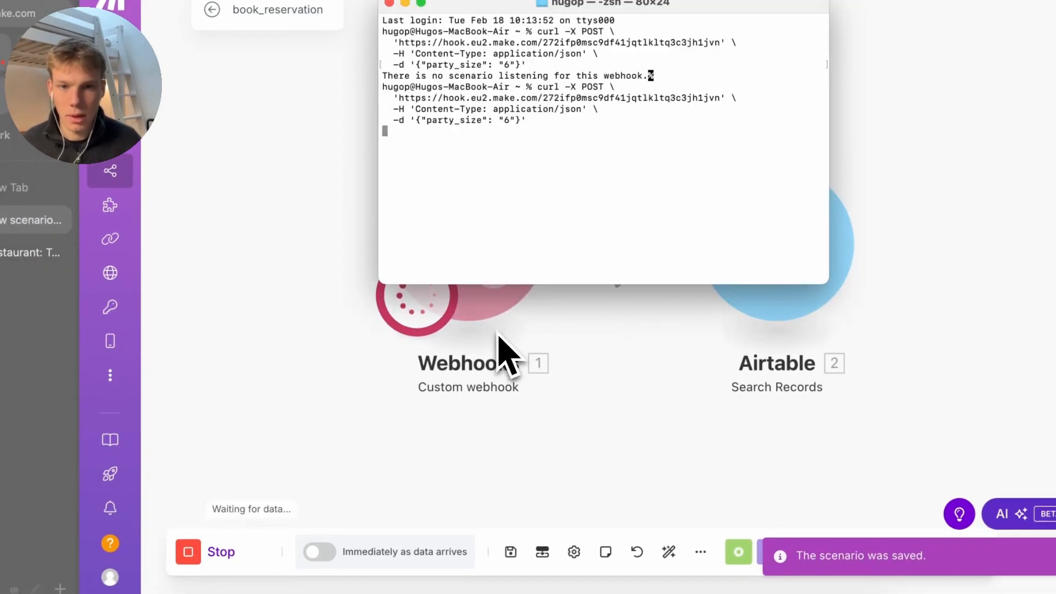
# Check the Airtable module's output: tables 4 and 8, each seating 6
pyautogui.click(396, 394)
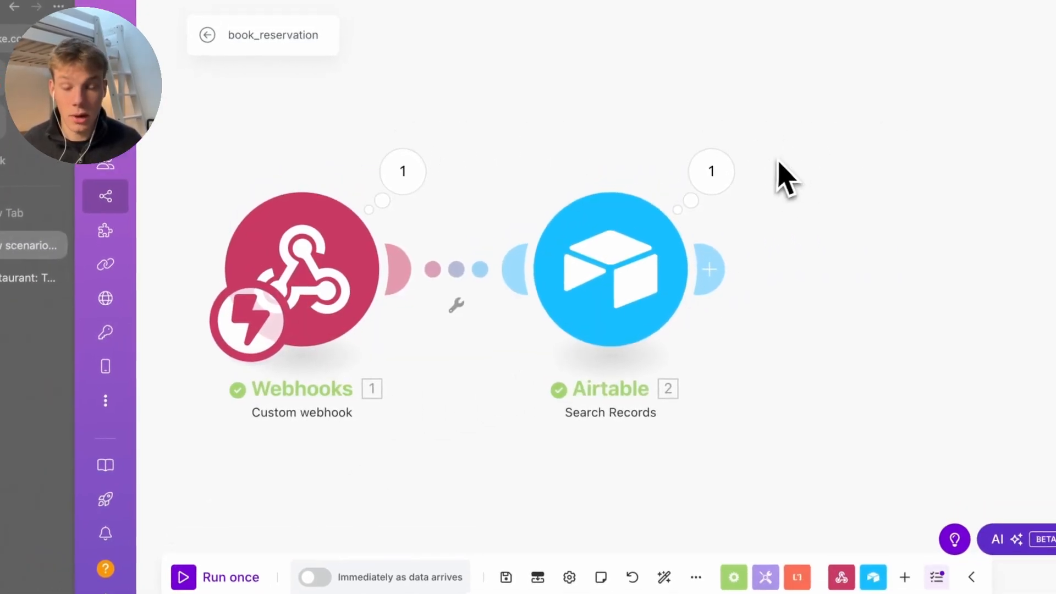
pyautogui.click(713, 176)
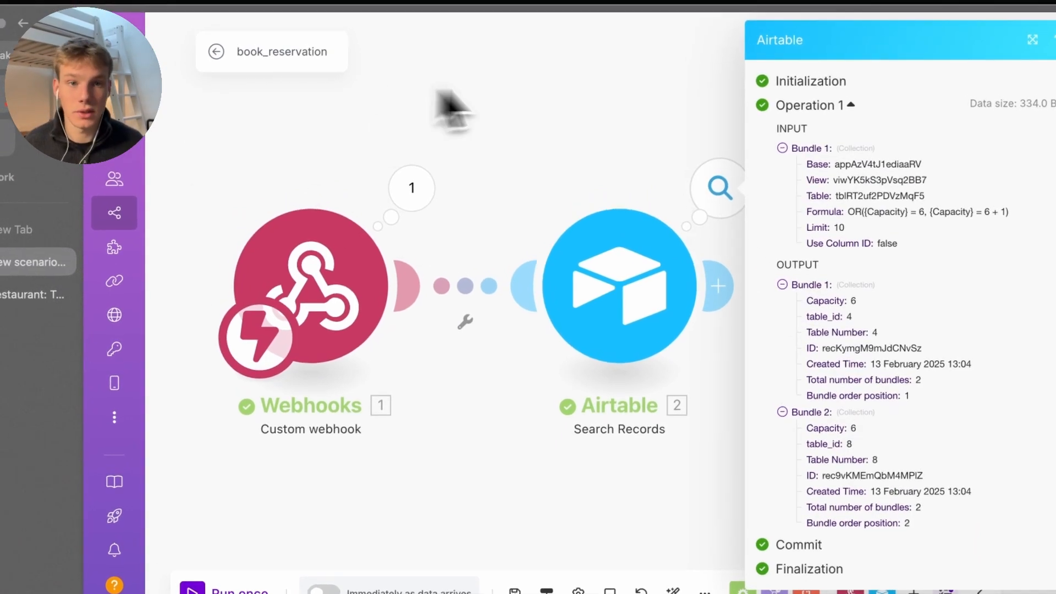
pyautogui.moveTo(964, 542); pyautogui.dragTo(795, 366)
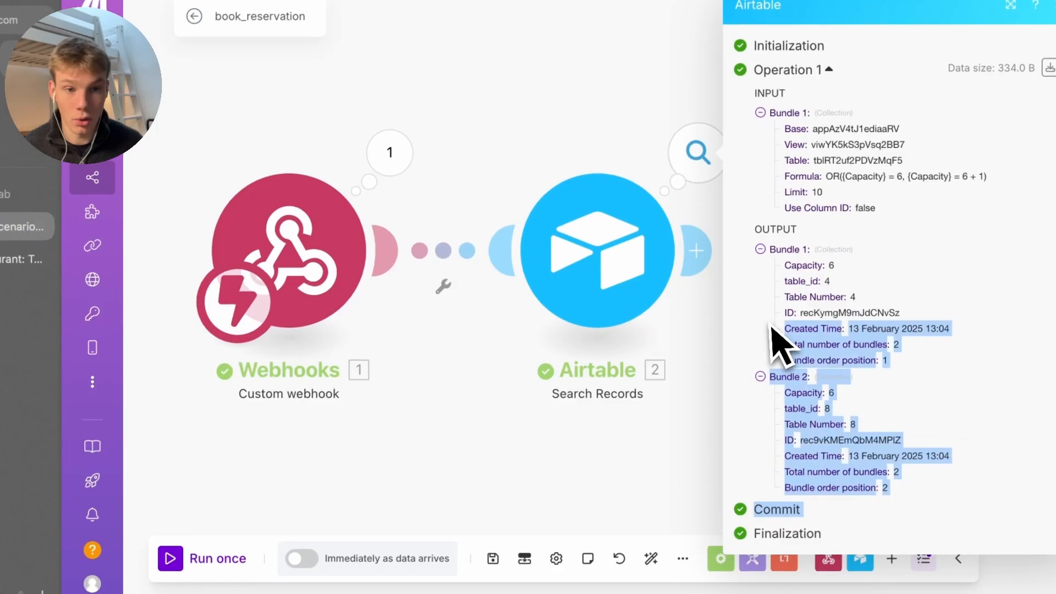
pyautogui.click(440, 493)
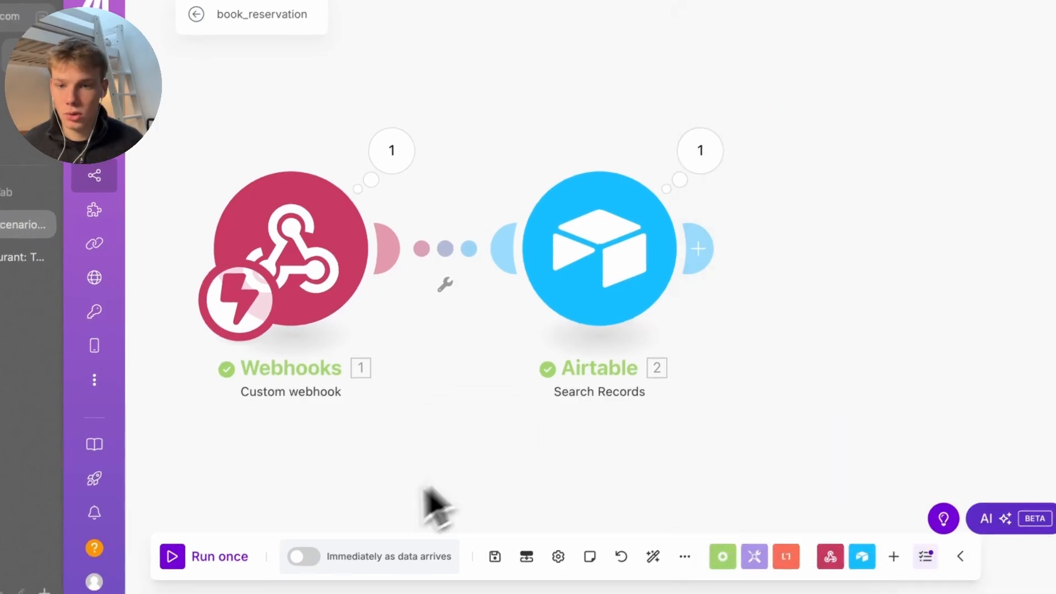
# Run the scenario once more, resending the curl test request with party size 5
pyautogui.click(228, 565)
pyautogui.press('super+Tab')
pyautogui.press('Up')
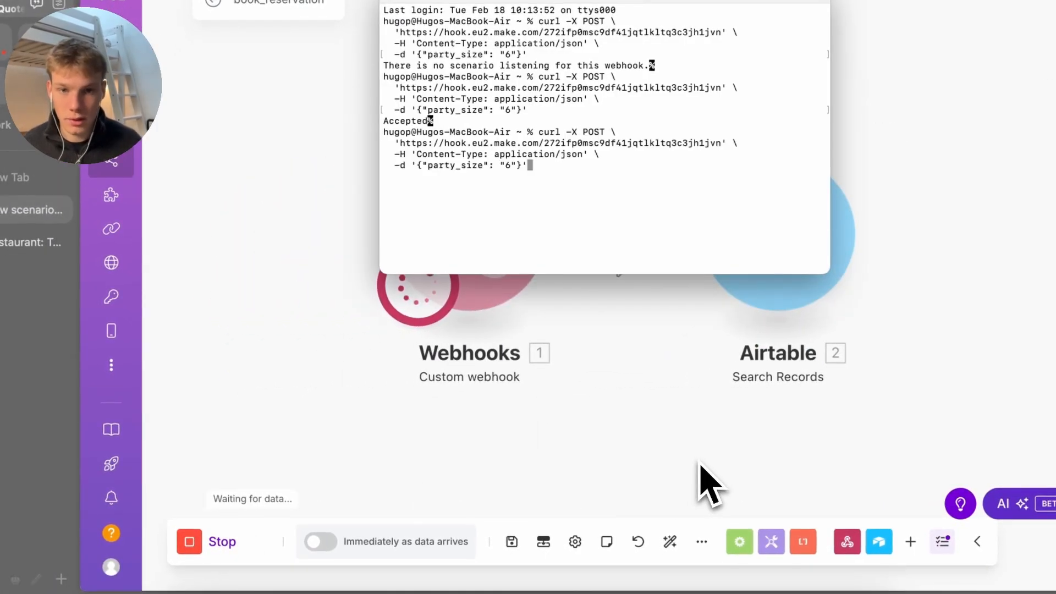
pyautogui.press('Left')
pyautogui.press('Left')
pyautogui.press('Left')
pyautogui.press('BackSpace')
pyautogui.write('5')
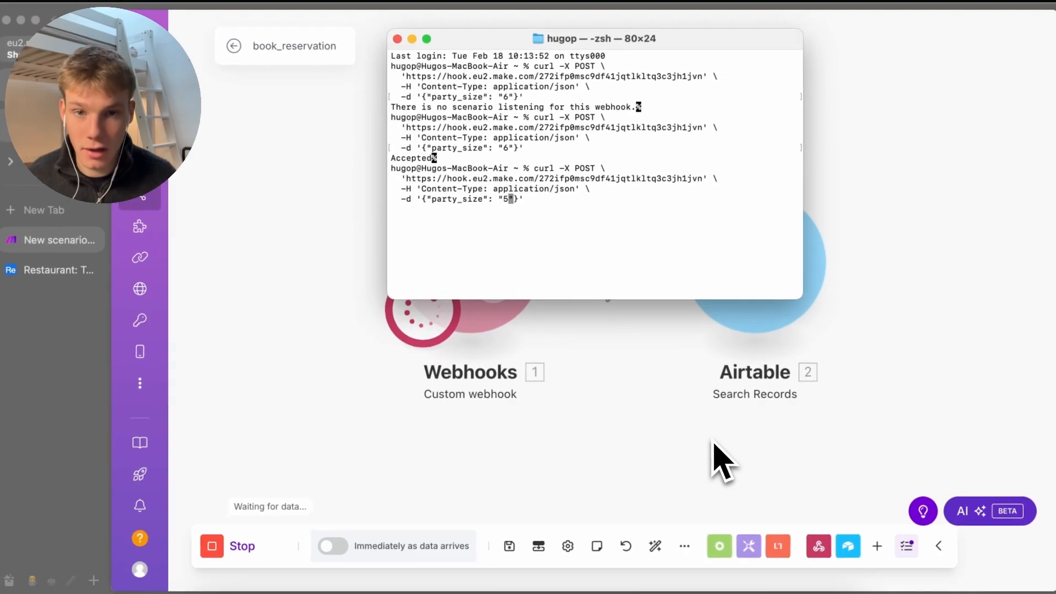
pyautogui.press('Return')
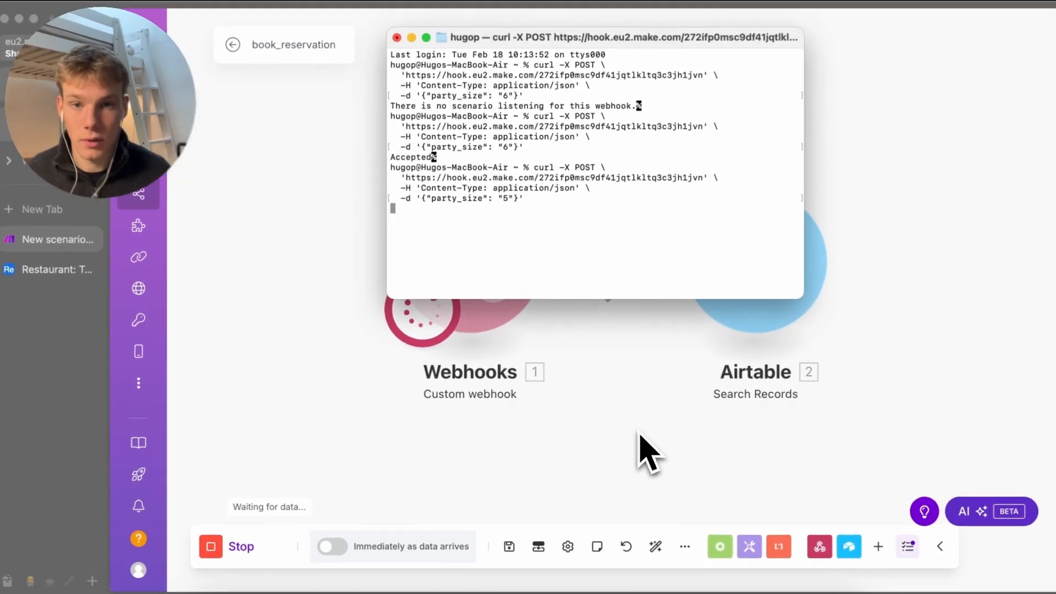
pyautogui.press('super+Tab')
# Confirm the Airtable search returned tables 4 and 8 with capacity 6, then save the scenario
pyautogui.click(794, 165)
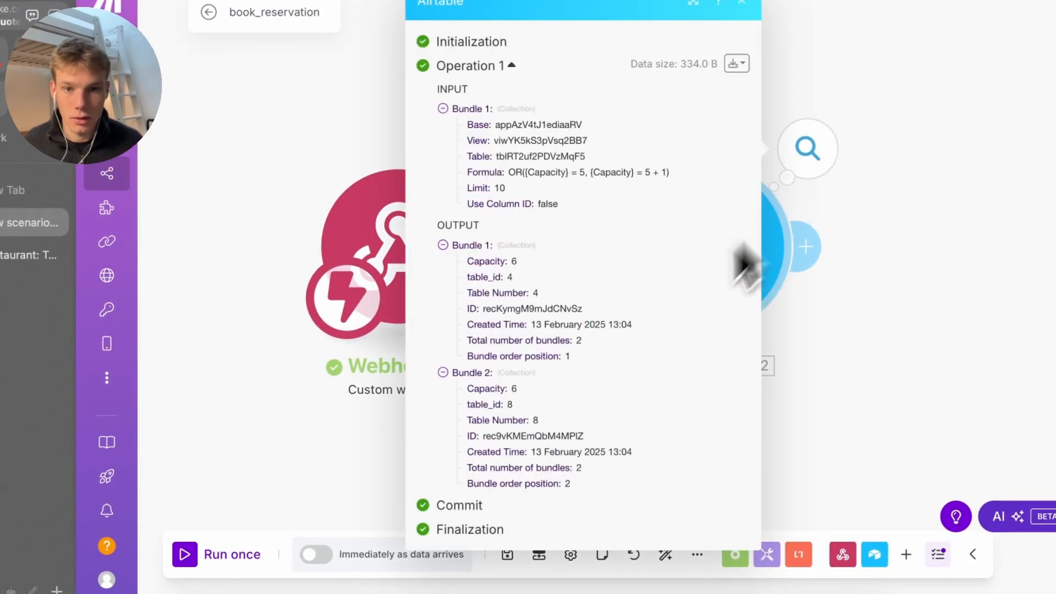
pyautogui.moveTo(448, 245)
pyautogui.mouseDown()
pyautogui.moveTo(655, 478)
pyautogui.moveTo(437, 246)
pyautogui.mouseUp()
pyautogui.click(435, 246)
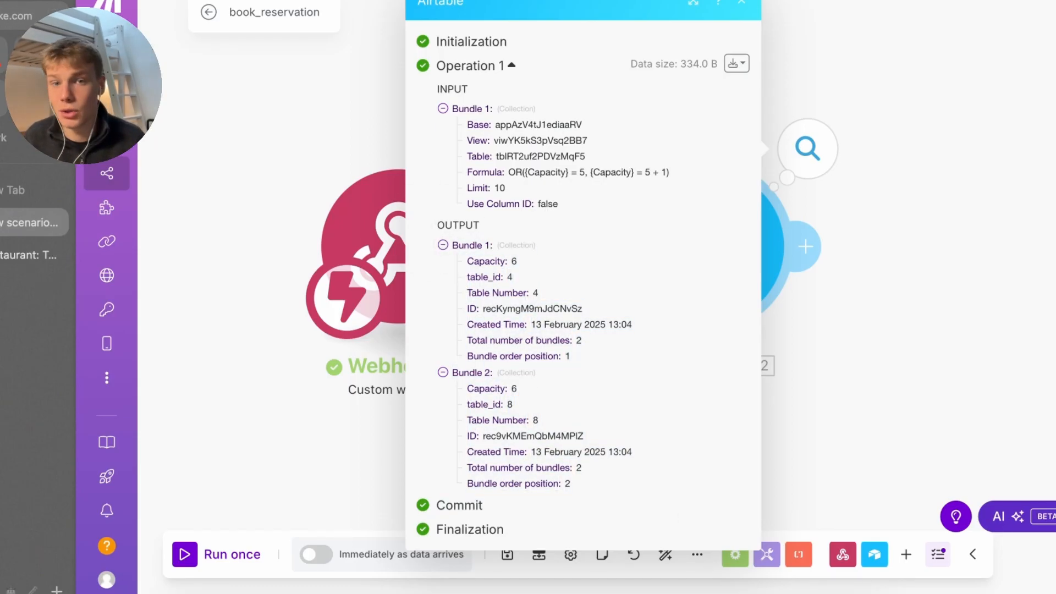
pyautogui.click(271, 183)
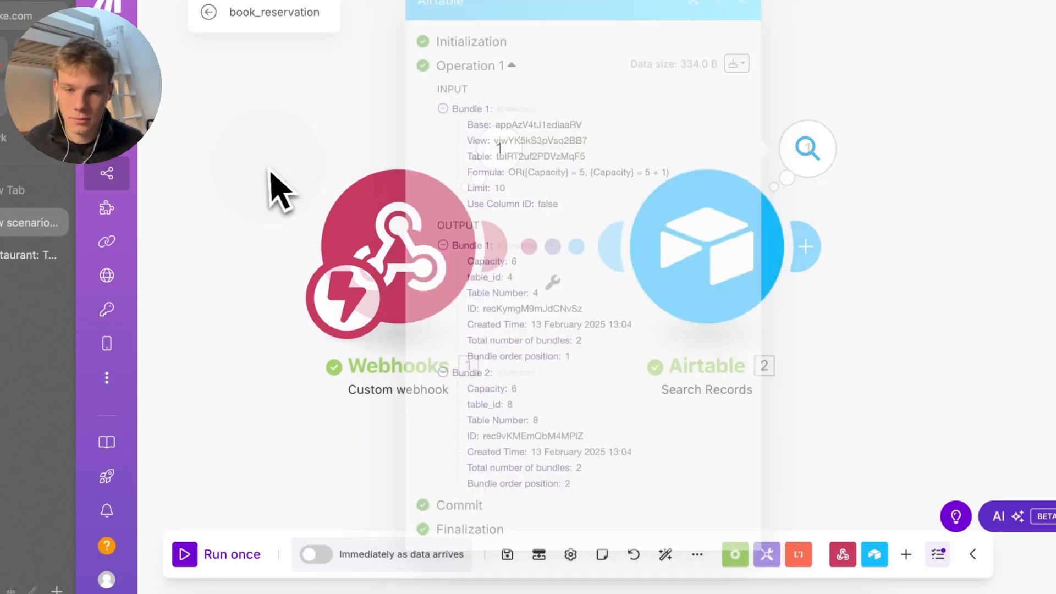
pyautogui.click(502, 560)
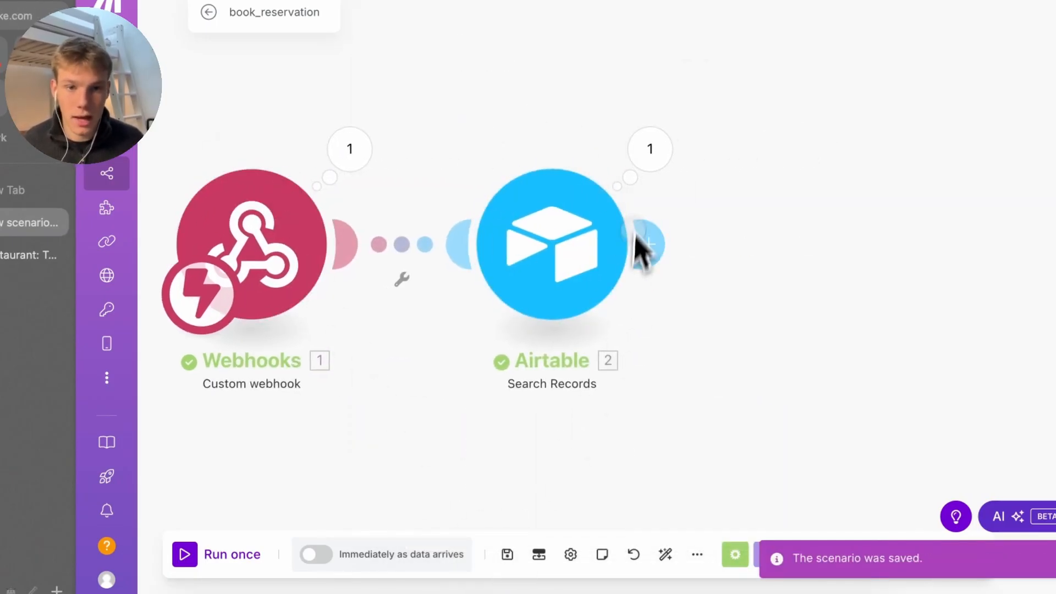
pyautogui.click(647, 244)
# Add another Airtable Search Records module, then show the Restaurant base's Reservations table in Airtable
pyautogui.write('search reoc')
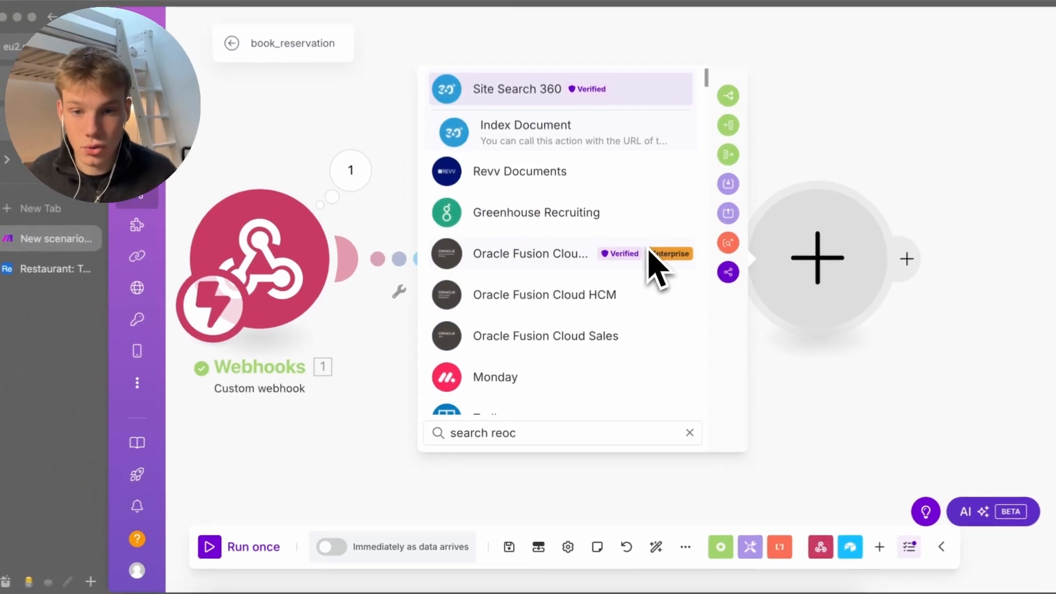
pyautogui.press('BackSpace')
pyautogui.press('BackSpace')
pyautogui.write('cords')
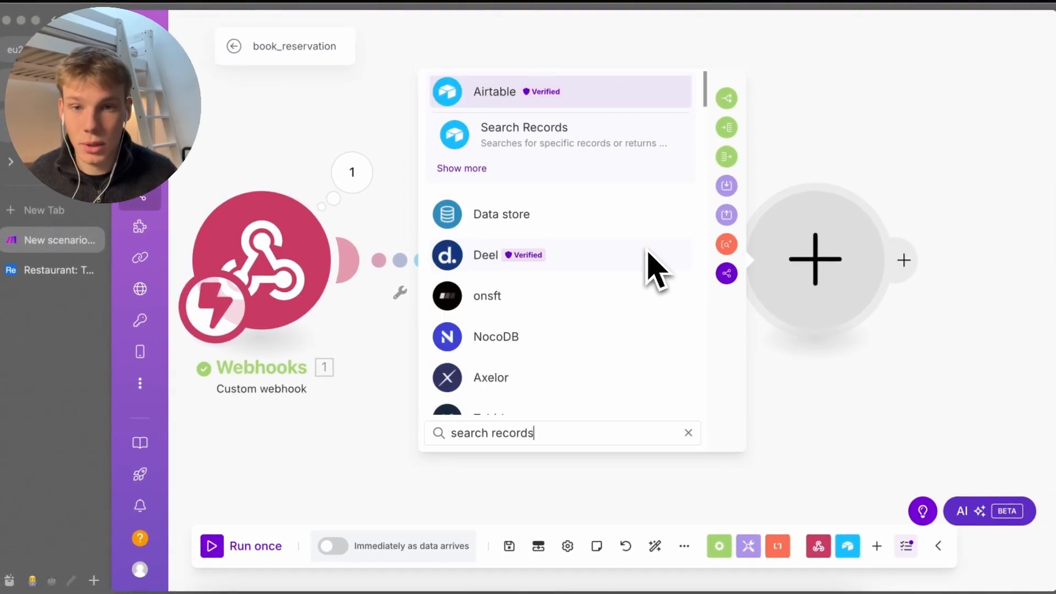
pyautogui.press('Down')
pyautogui.press('Return')
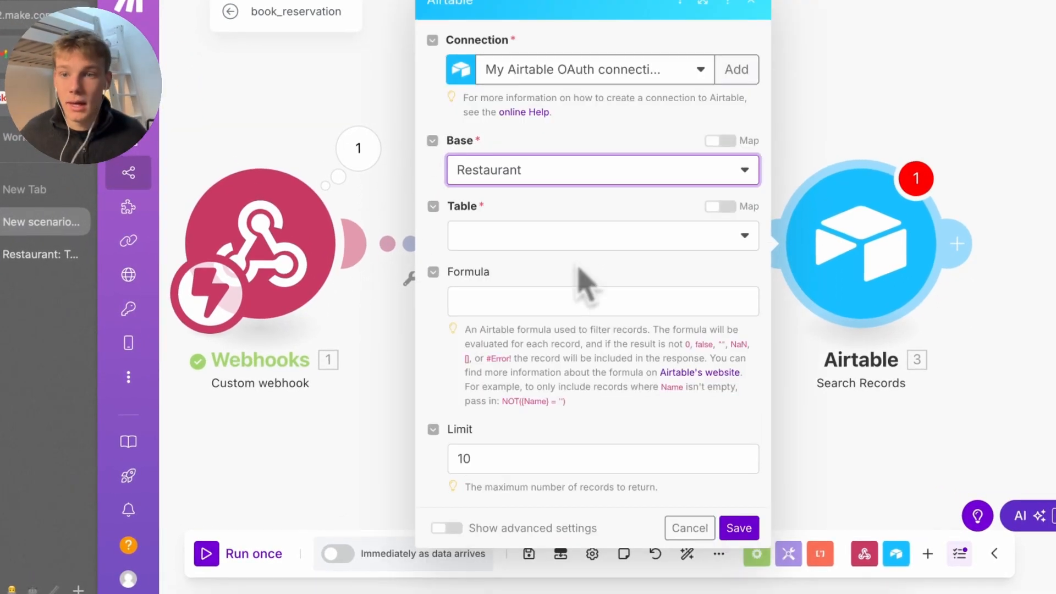
pyautogui.click(40, 254)
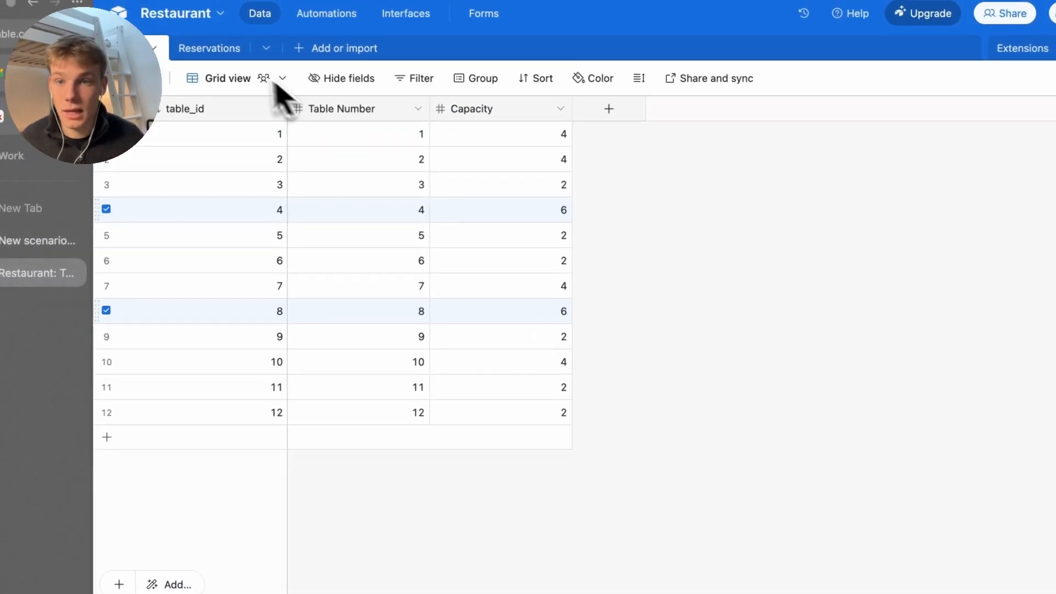
pyautogui.click(209, 48)
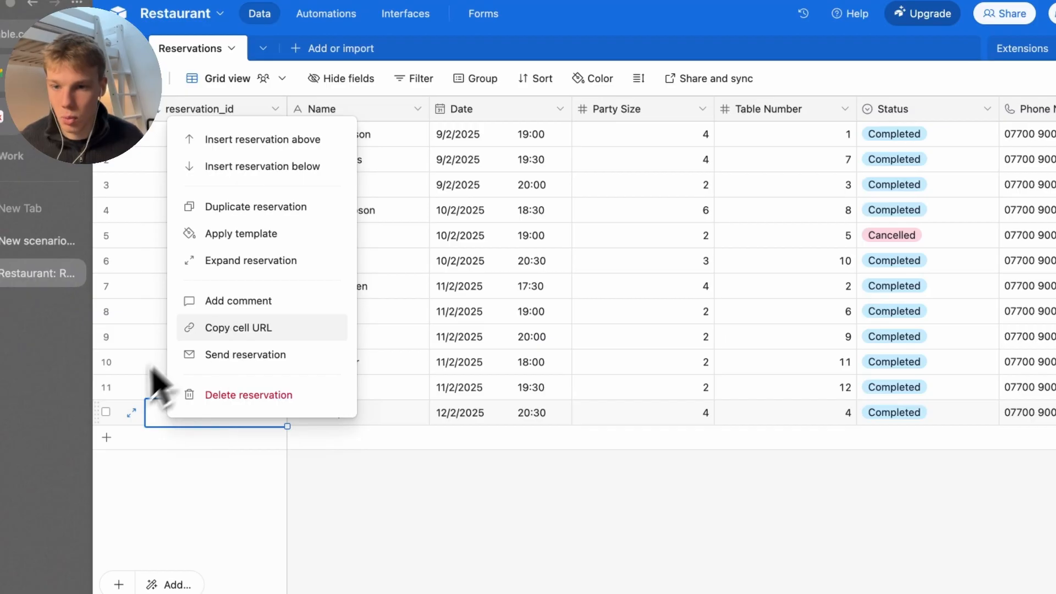
# Duplicate the last reservation row in the Reservations table
pyautogui.click(109, 414)
pyautogui.rightClick(165, 419)
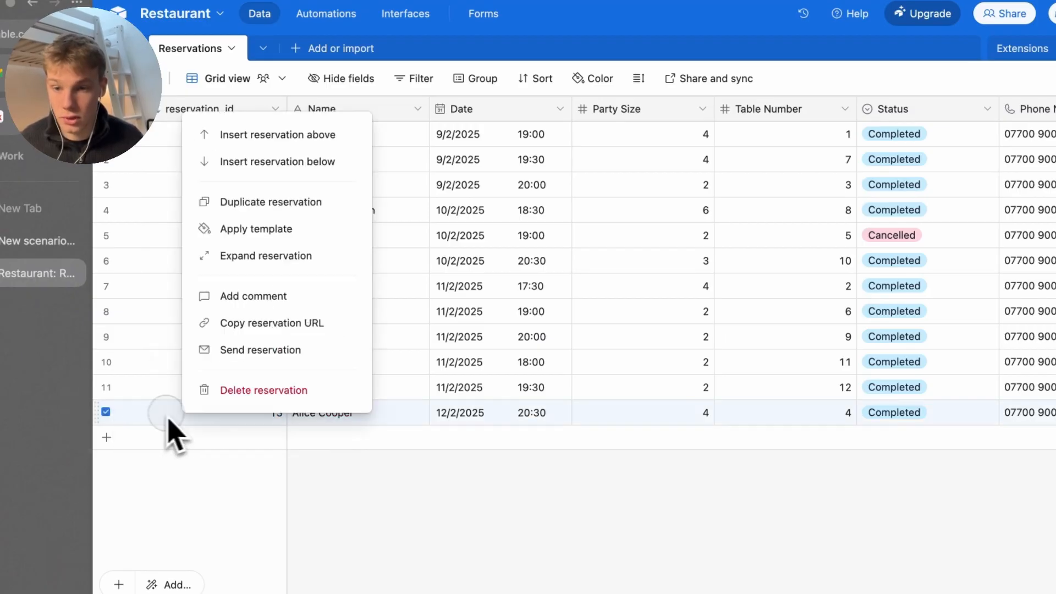
pyautogui.click(247, 202)
pyautogui.click(369, 439)
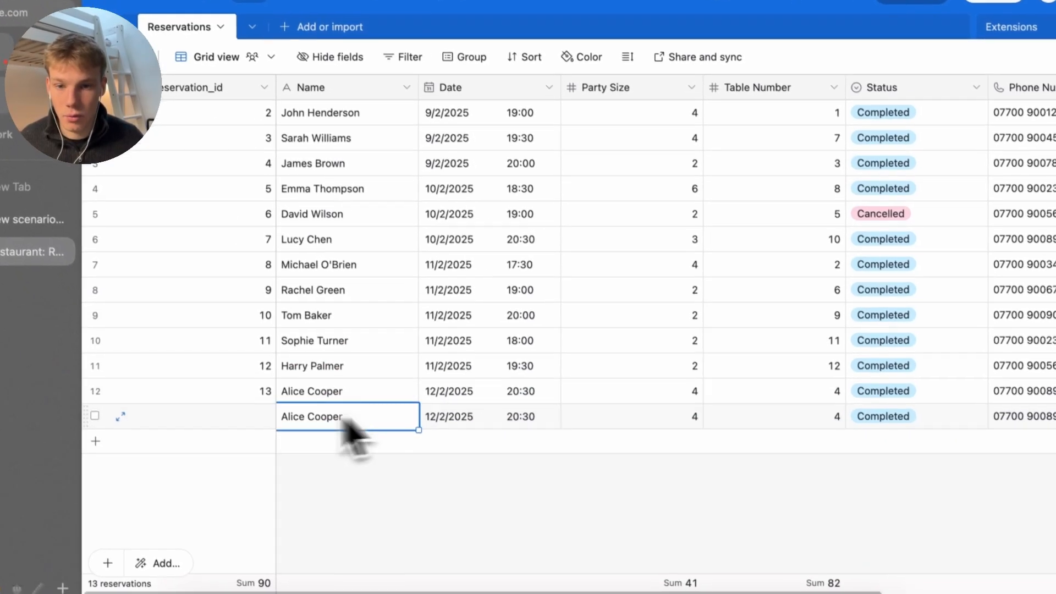
pyautogui.click(256, 447)
pyautogui.click(257, 450)
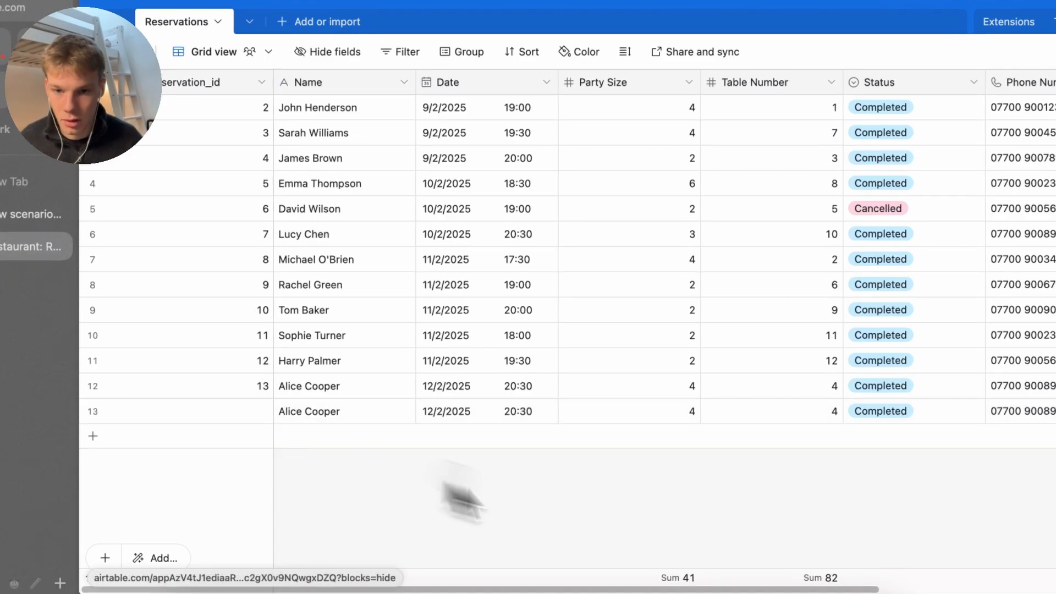
# Set the copied booking's date to 19/2/2025 and its party size to 5
pyautogui.click(474, 416)
pyautogui.click(474, 417)
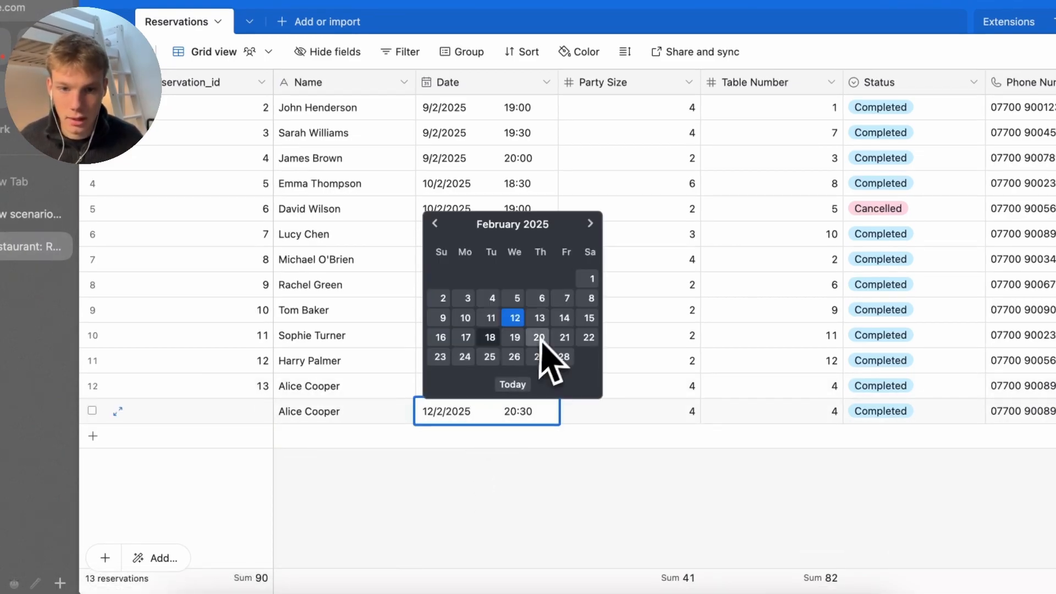
pyautogui.click(515, 337)
pyautogui.click(638, 422)
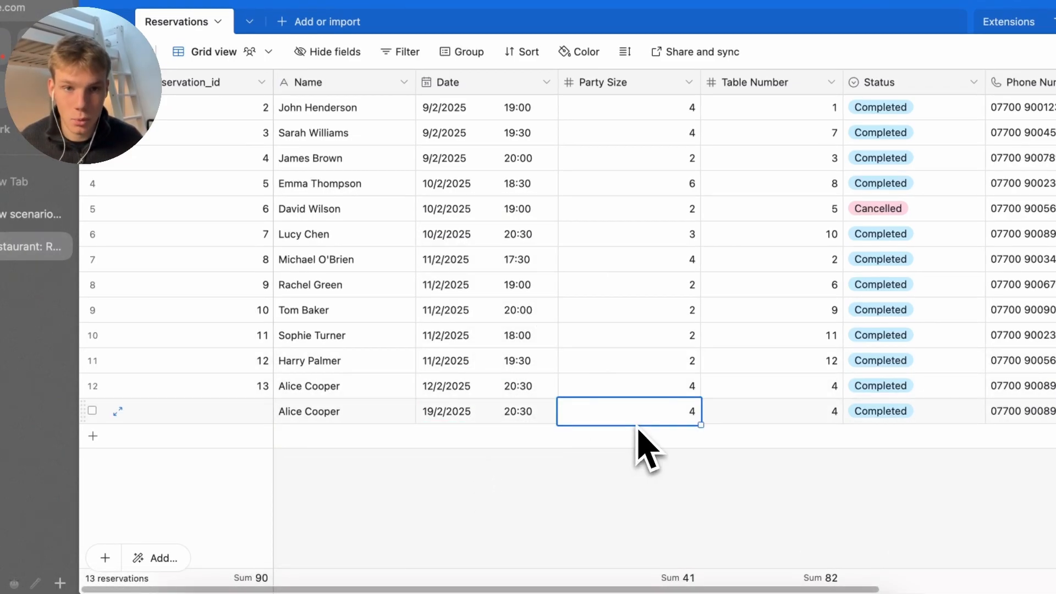
pyautogui.write('5')
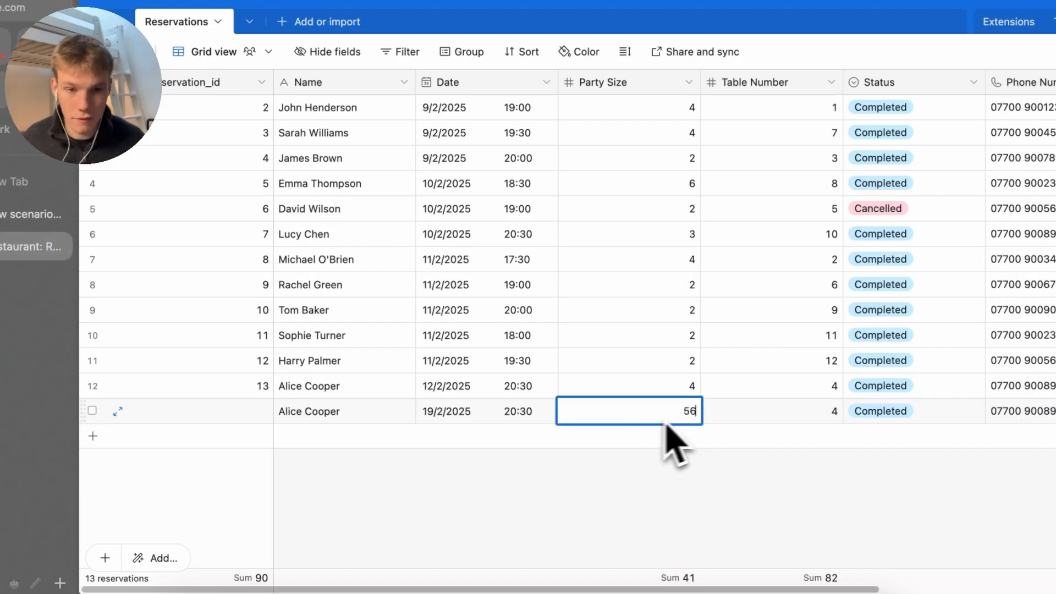
pyautogui.click(721, 424)
pyautogui.click(781, 428)
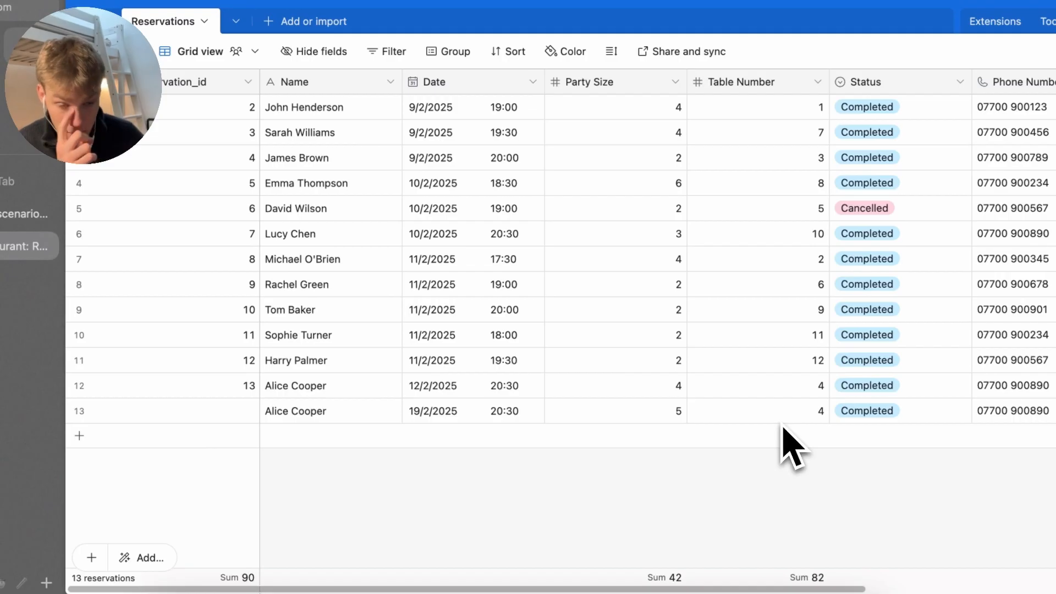
# Mark the new booking's status as Confirmed
pyautogui.hscroll(1, 792, 448)
pyautogui.hscroll(3, 792, 421)
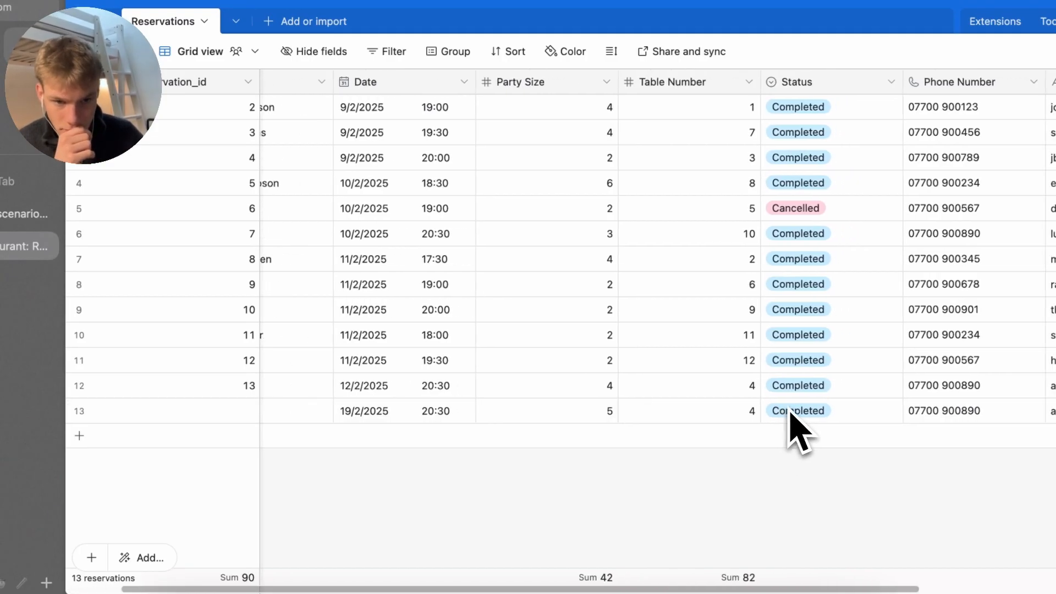
pyautogui.click(795, 423)
pyautogui.click(795, 423)
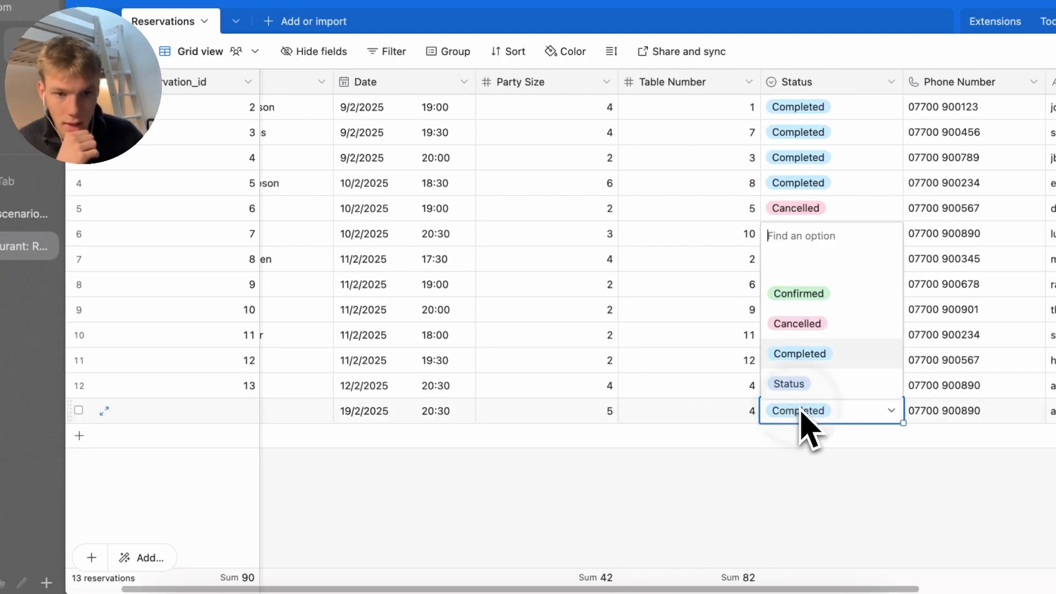
pyautogui.click(814, 303)
# Change the new booking's phone number by removing its last digit
pyautogui.hscroll(8, 787, 385)
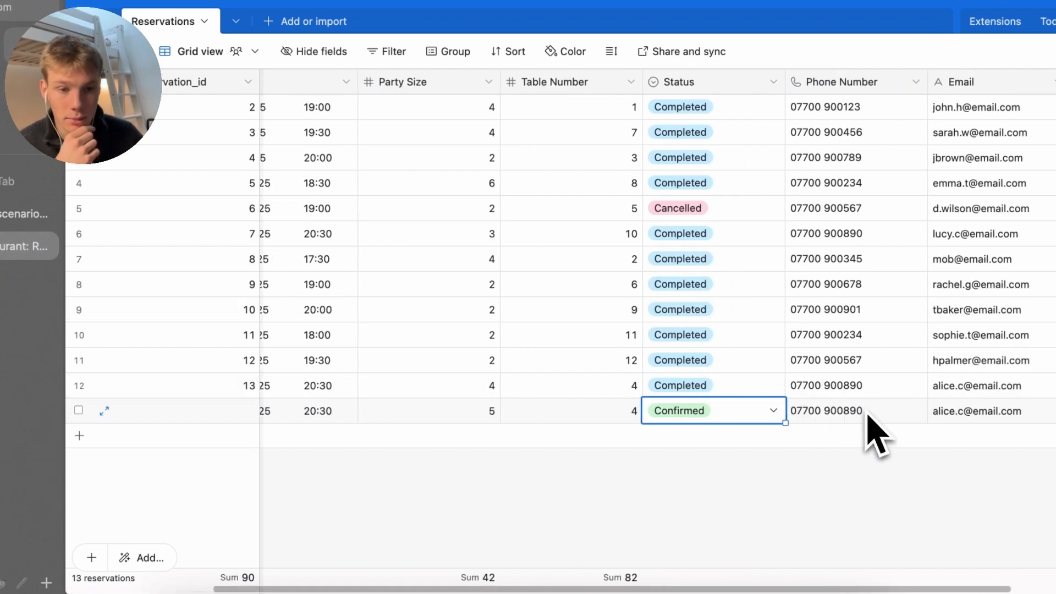
pyautogui.hscroll(2, 856, 429)
pyautogui.click(849, 431)
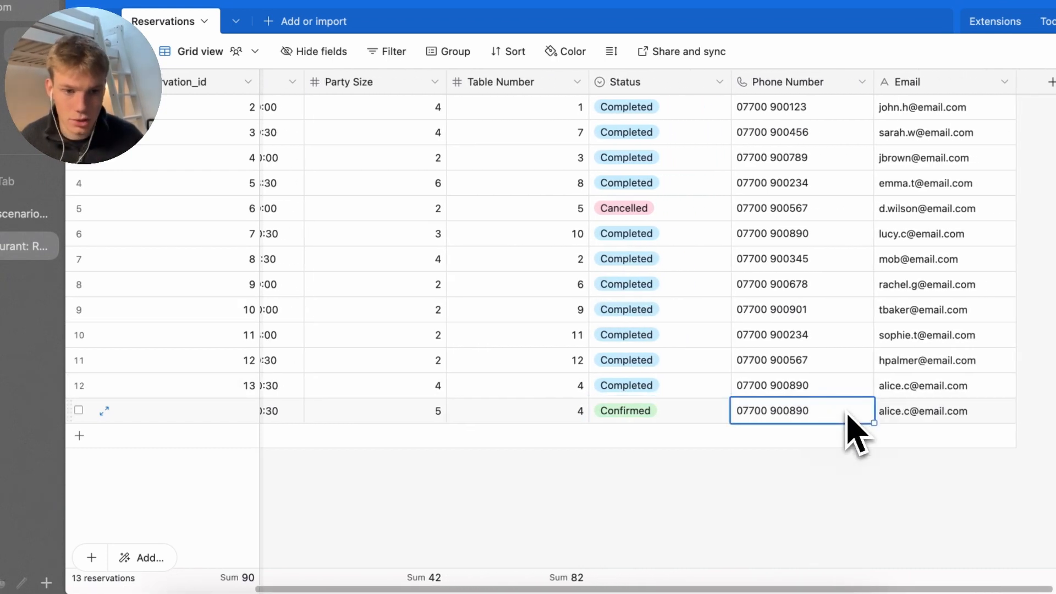
pyautogui.press('Tab')
pyautogui.doubleClick(839, 413)
pyautogui.press('BackSpace')
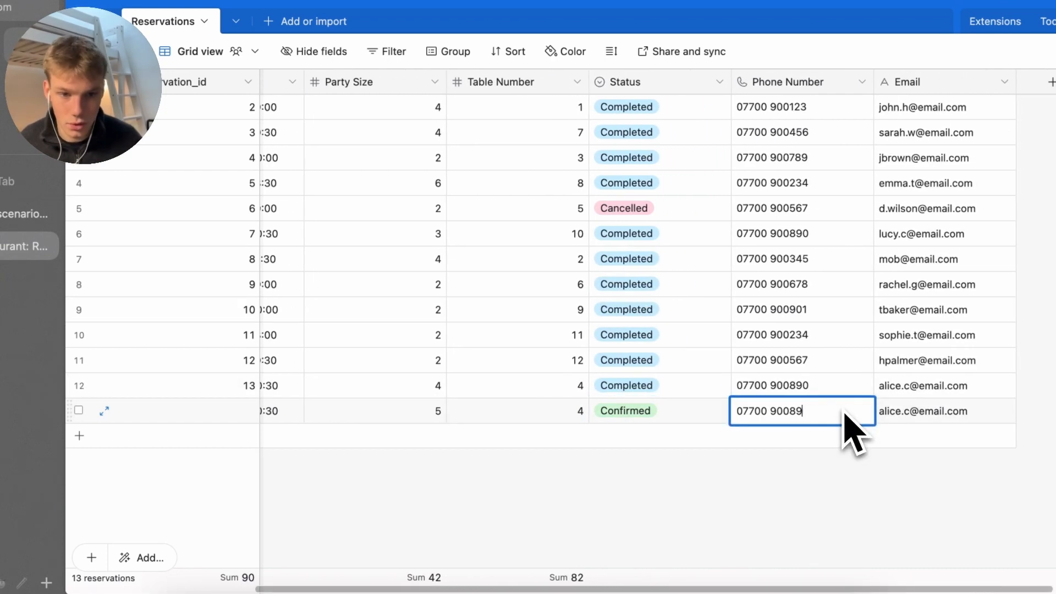
pyautogui.press('Return')
pyautogui.click(773, 519)
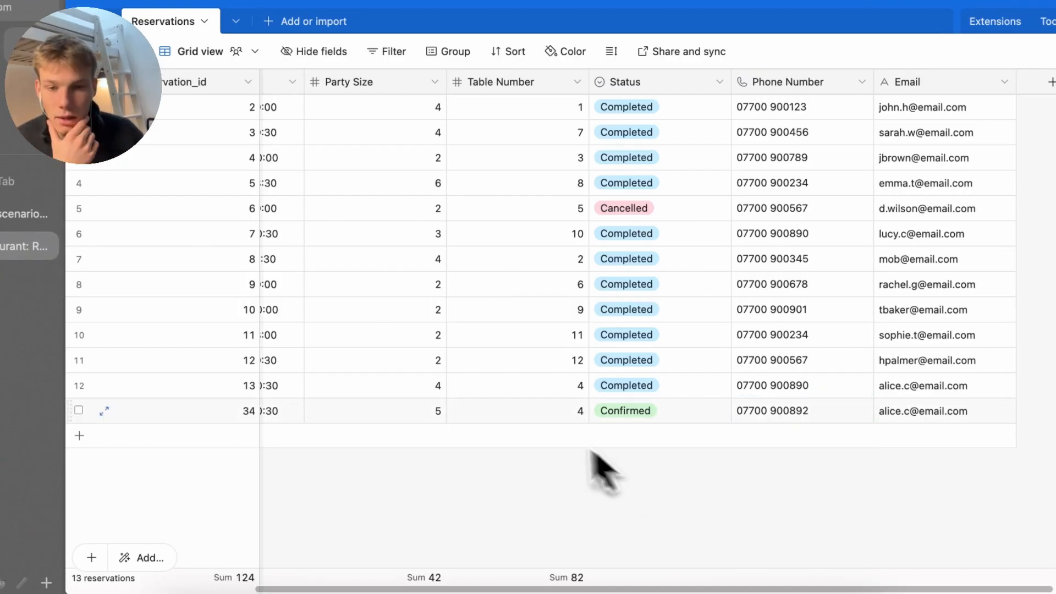
# Check the new booking's table number, then go to the Tables table
pyautogui.hscroll(-3, 566, 456)
pyautogui.hscroll(-2, 550, 434)
pyautogui.click(759, 421)
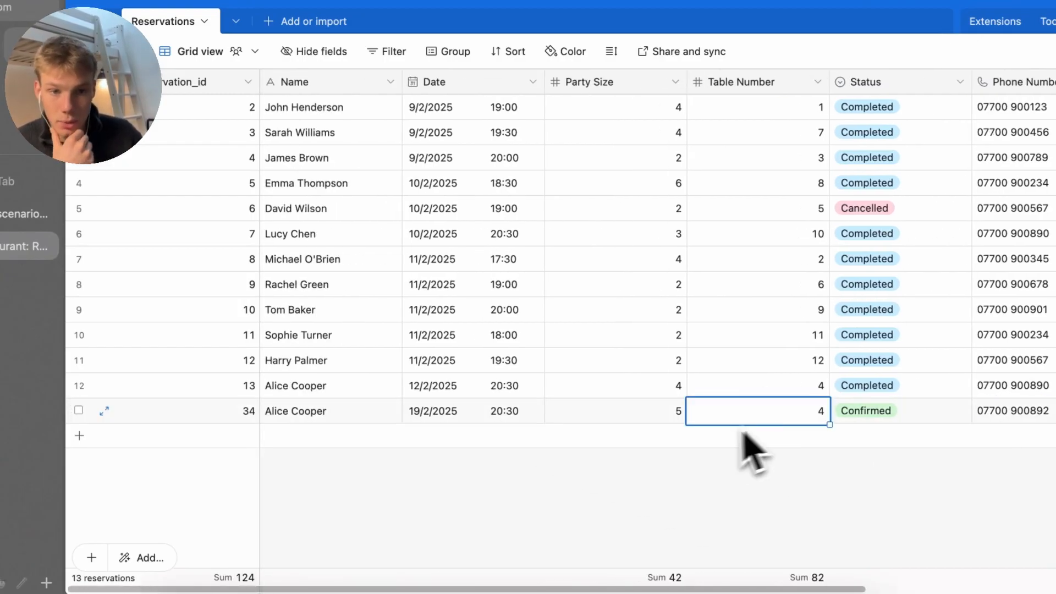
pyautogui.click(107, 21)
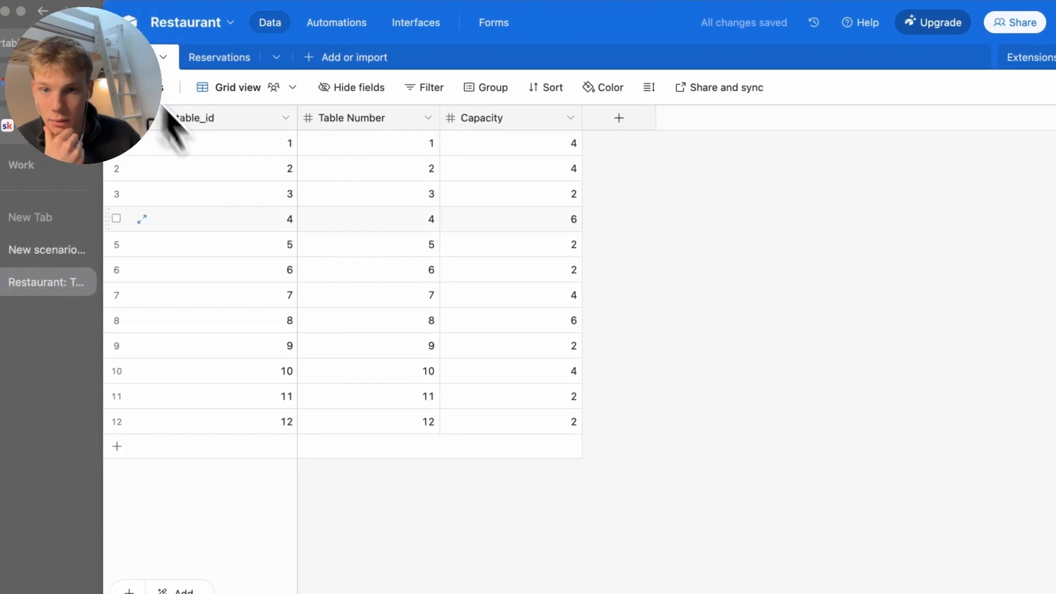
# Verify table 4 has capacity 6, then return to the Make module settings
pyautogui.click(369, 226)
pyautogui.press('Tab')
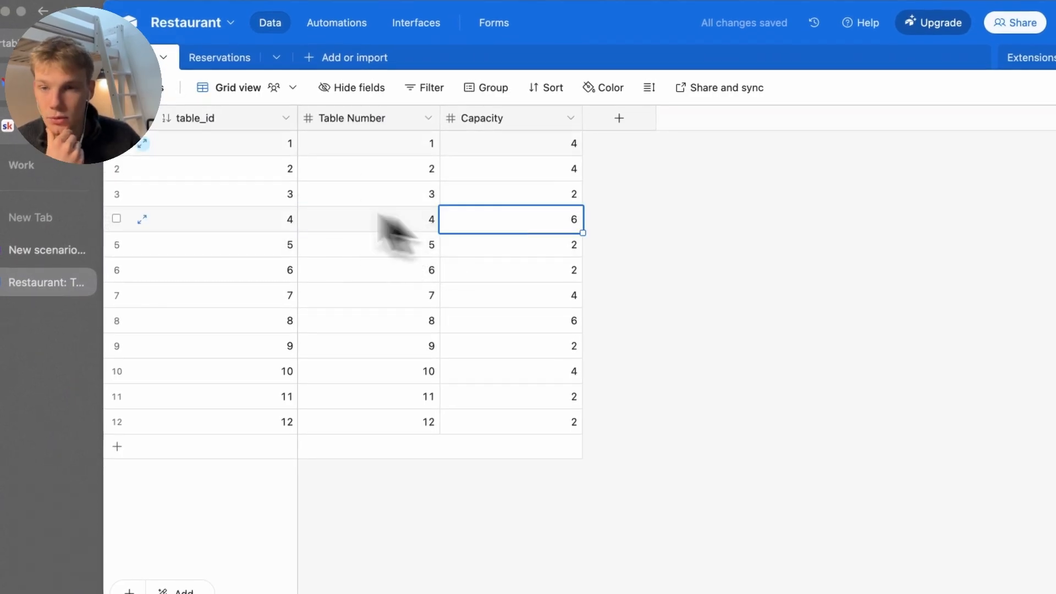
pyautogui.click(47, 249)
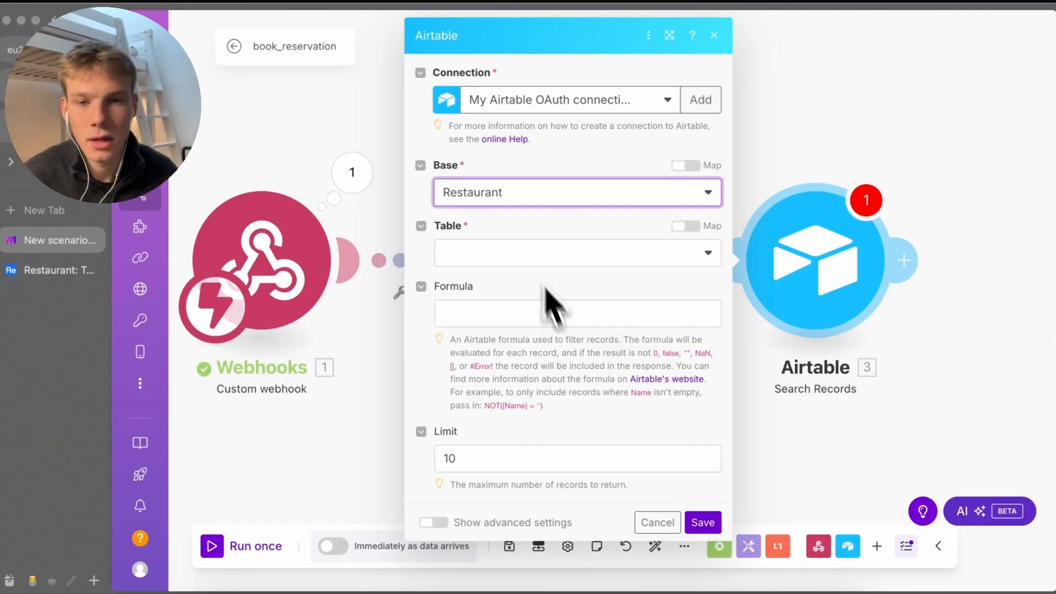
# Set the third Airtable search's table to Reservations and its view to Grid view
pyautogui.click(523, 233)
pyautogui.click(524, 246)
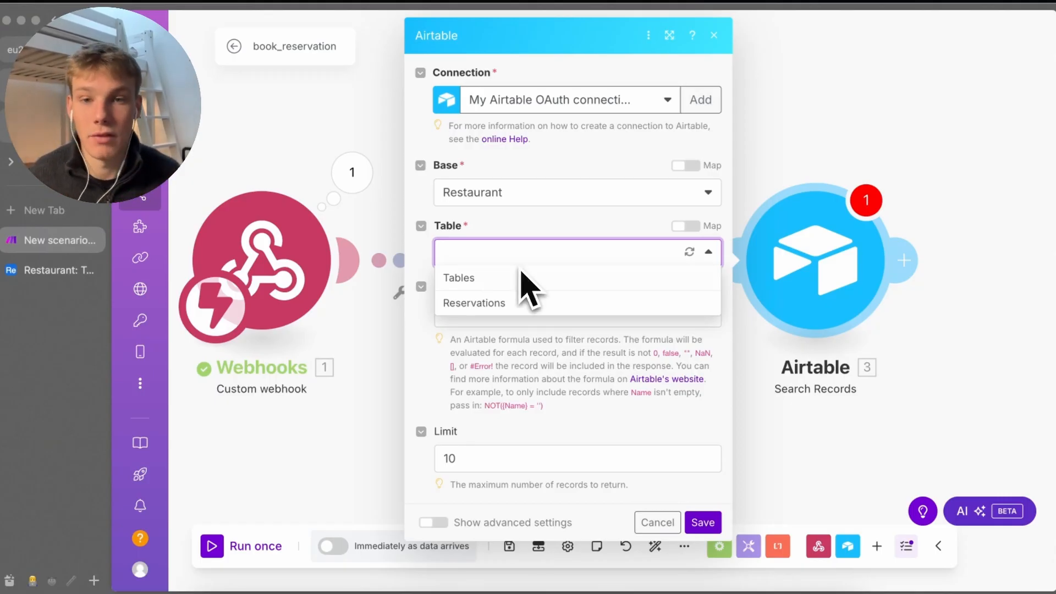
pyautogui.click(521, 301)
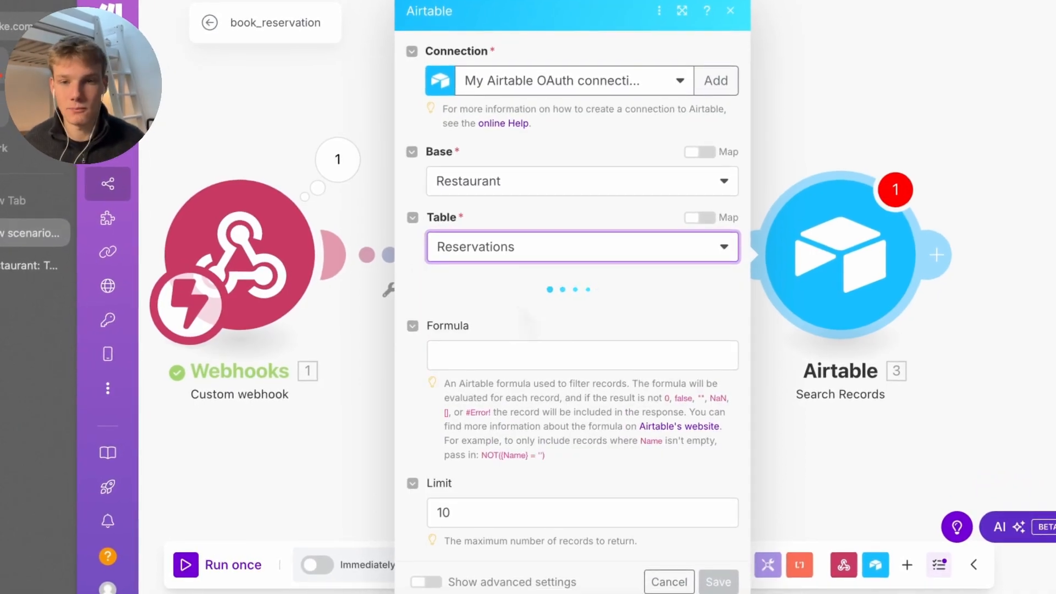
pyautogui.scroll(-1, 520, 408)
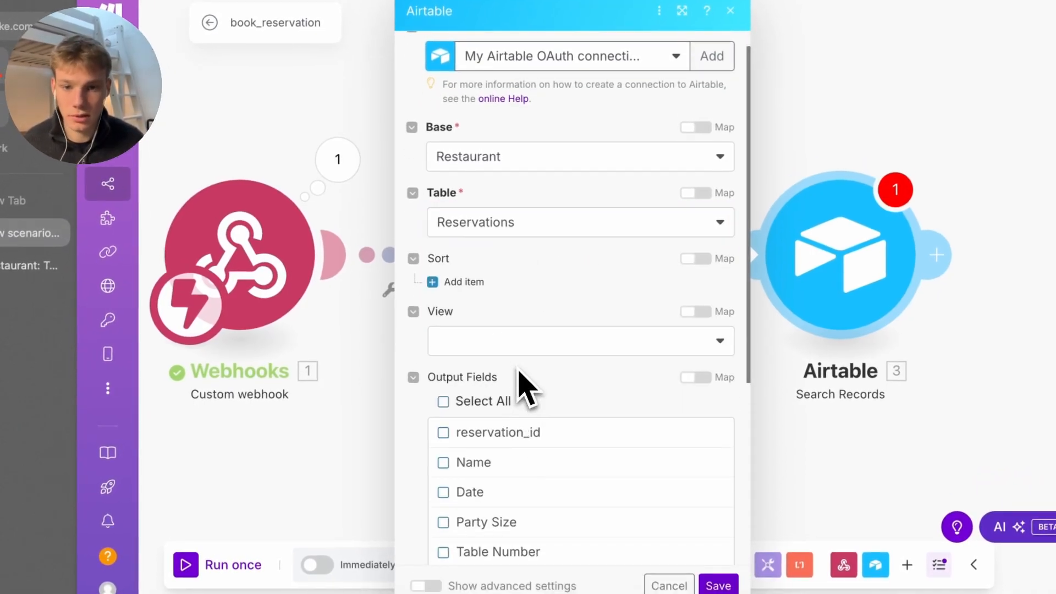
pyautogui.click(517, 347)
pyautogui.click(523, 394)
pyautogui.scroll(-3, 525, 400)
pyautogui.scroll(-6, 530, 404)
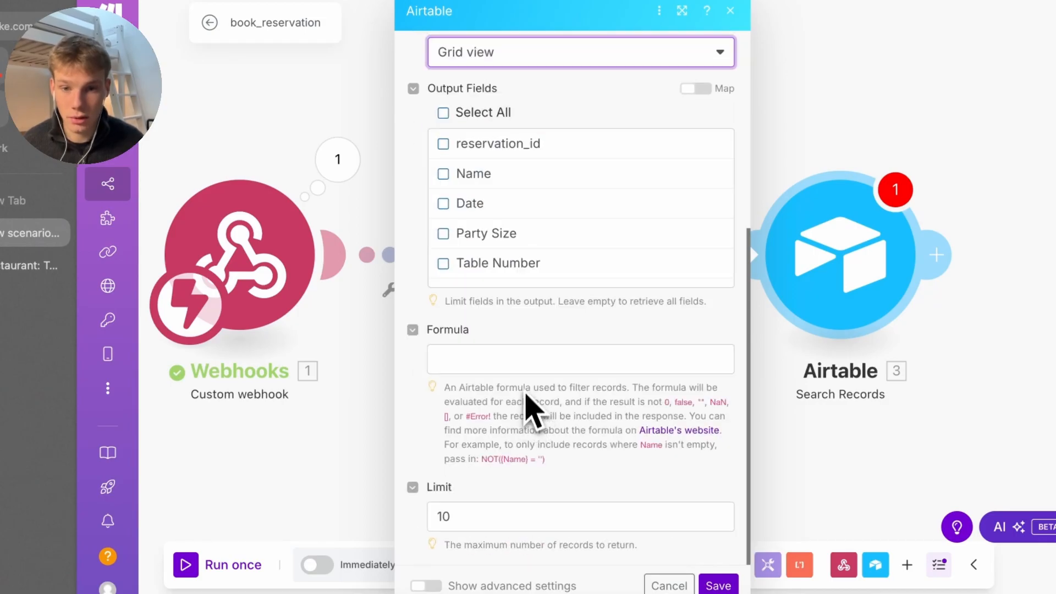
pyautogui.click(530, 368)
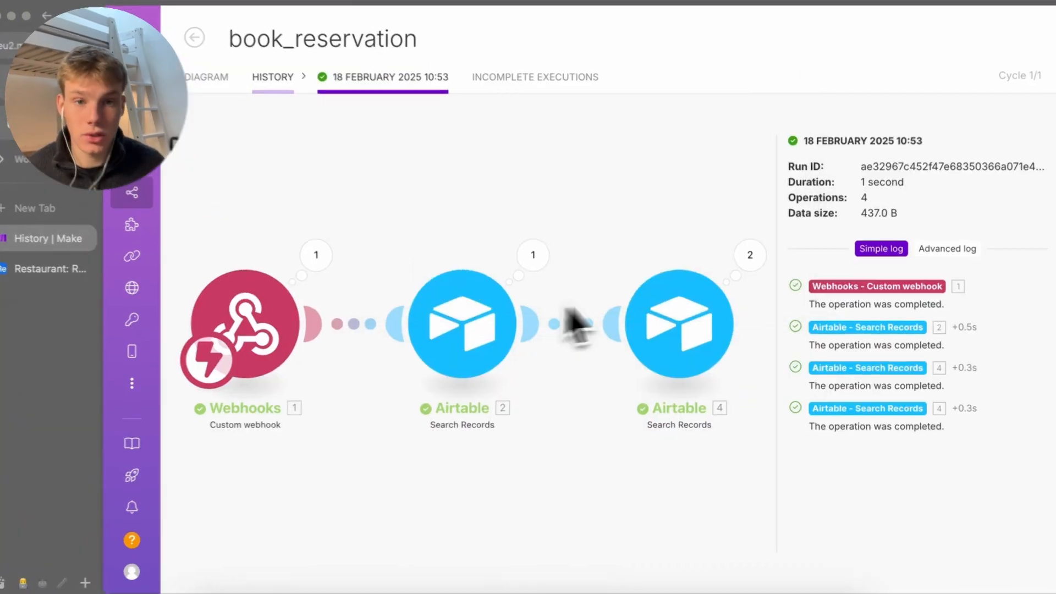
# Review the search formula filtering by table number within a 90-minute window
pyautogui.click(687, 358)
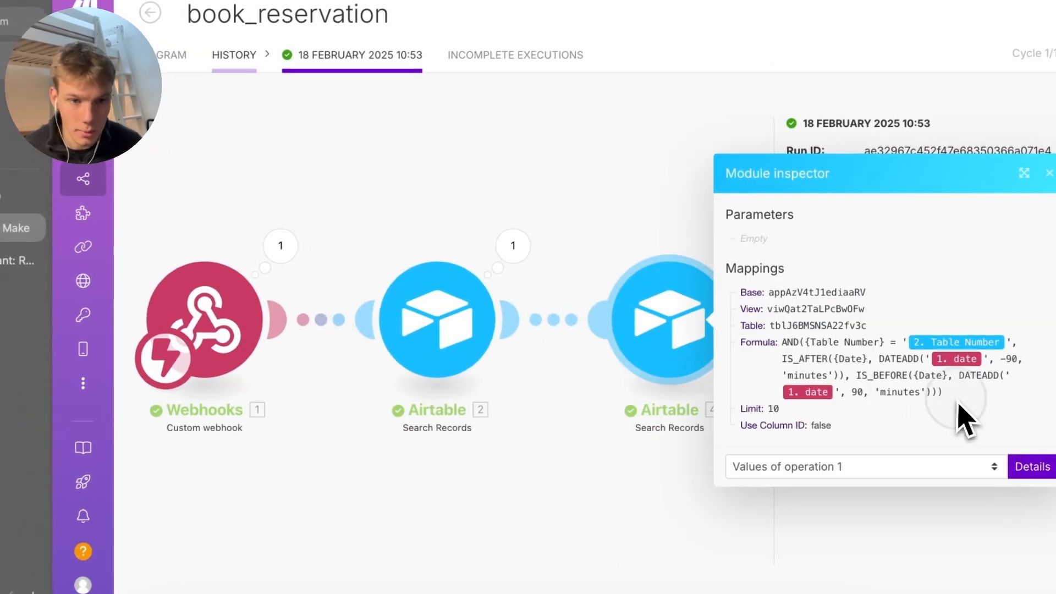
pyautogui.moveTo(947, 394); pyautogui.dragTo(797, 348)
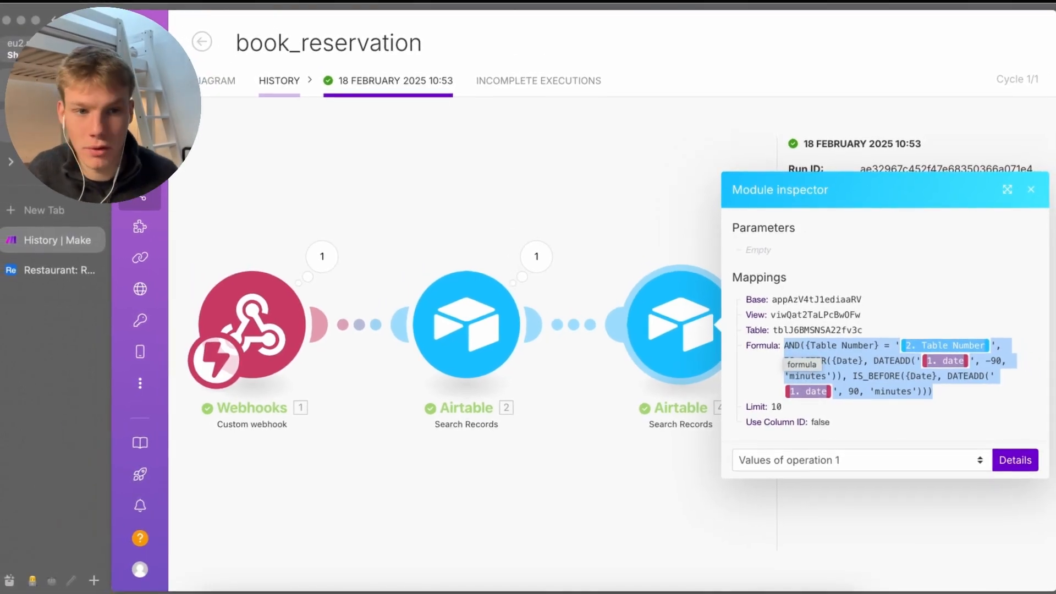
pyautogui.click(880, 395)
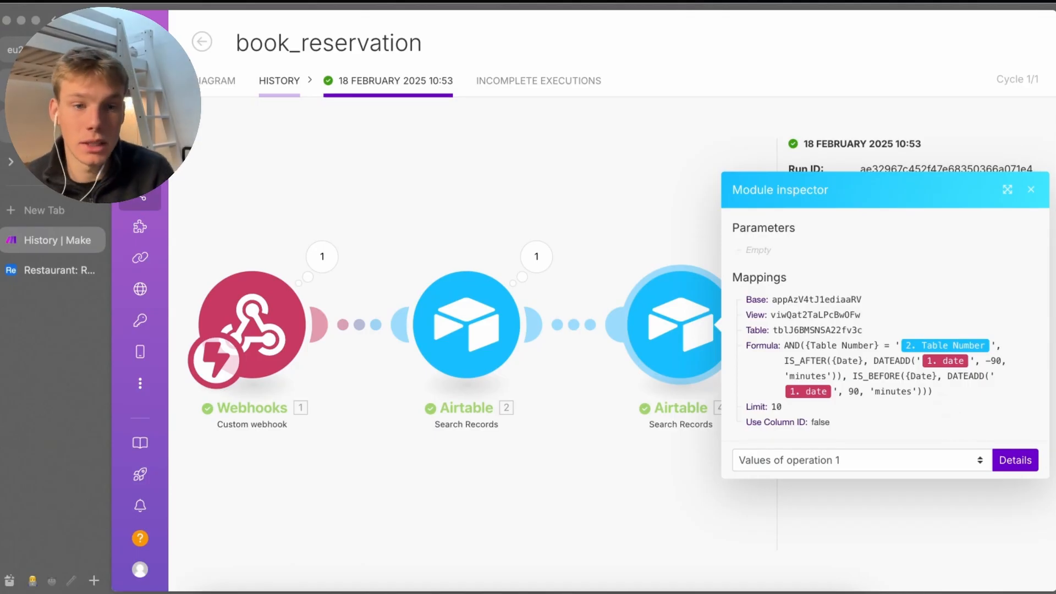
pyautogui.moveTo(933, 391); pyautogui.dragTo(852, 392)
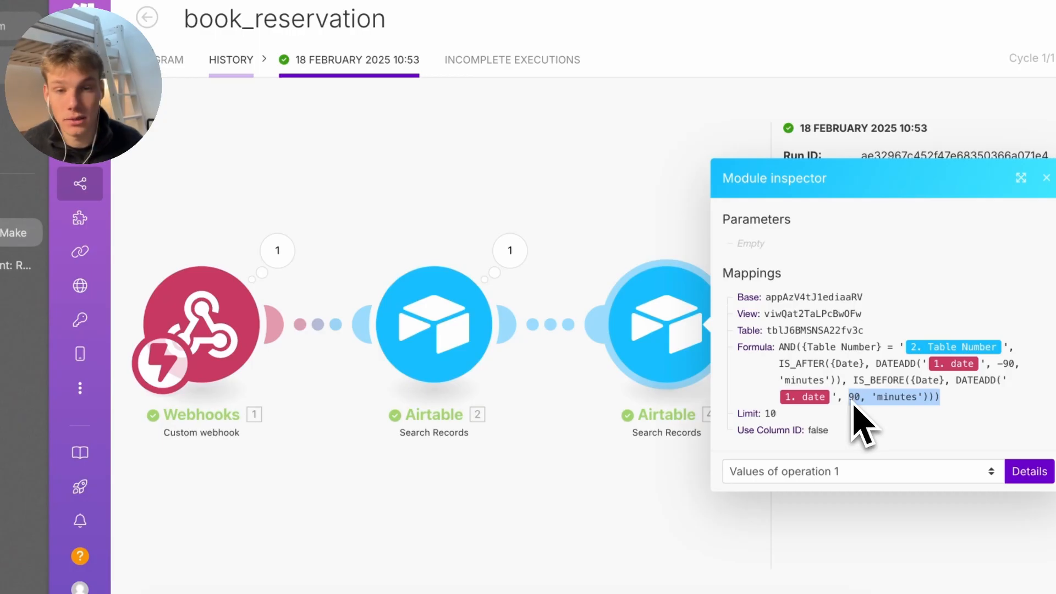
pyautogui.click(629, 506)
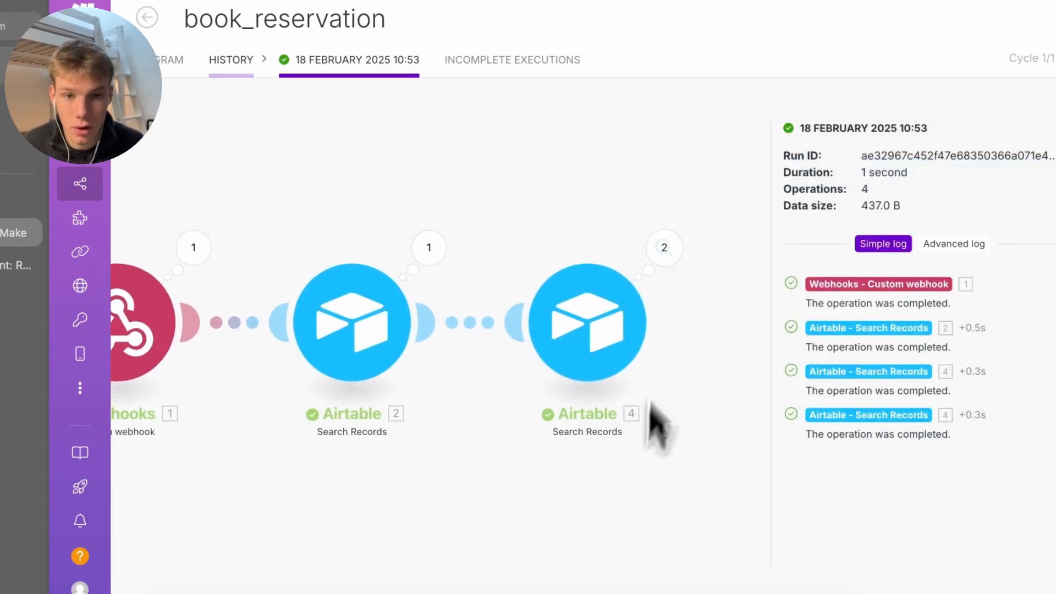
# Inspect the last Airtable search's operations, confirming table 8 returned no bookings
pyautogui.click(666, 246)
pyautogui.click(770, 267)
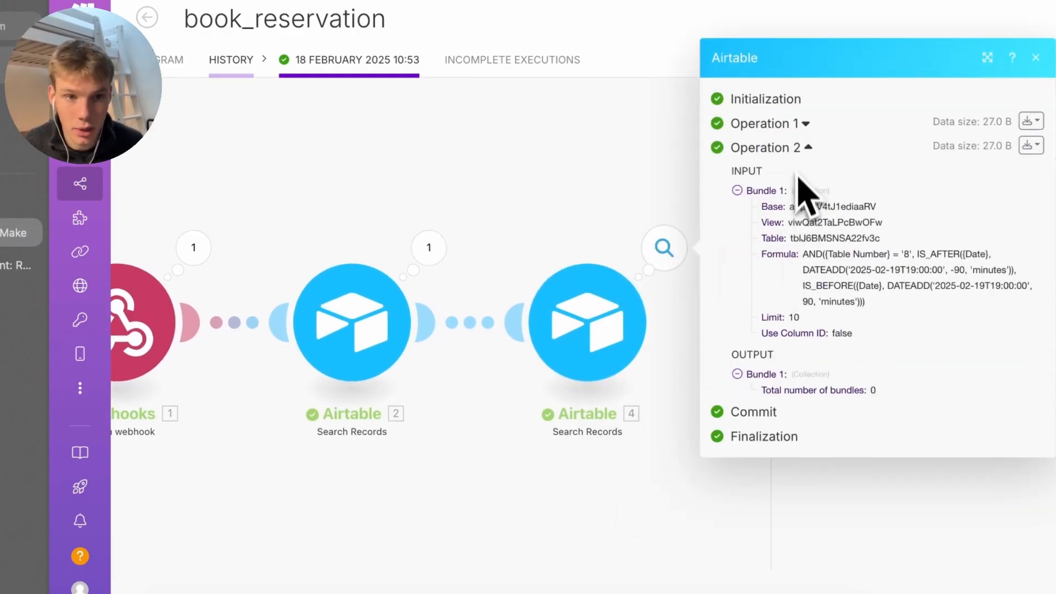
pyautogui.click(804, 123)
pyautogui.moveTo(880, 330); pyautogui.dragTo(923, 308)
pyautogui.click(923, 307)
# Check the newest reservation's date and time in Airtable, then head back to book_reservation
pyautogui.click(17, 265)
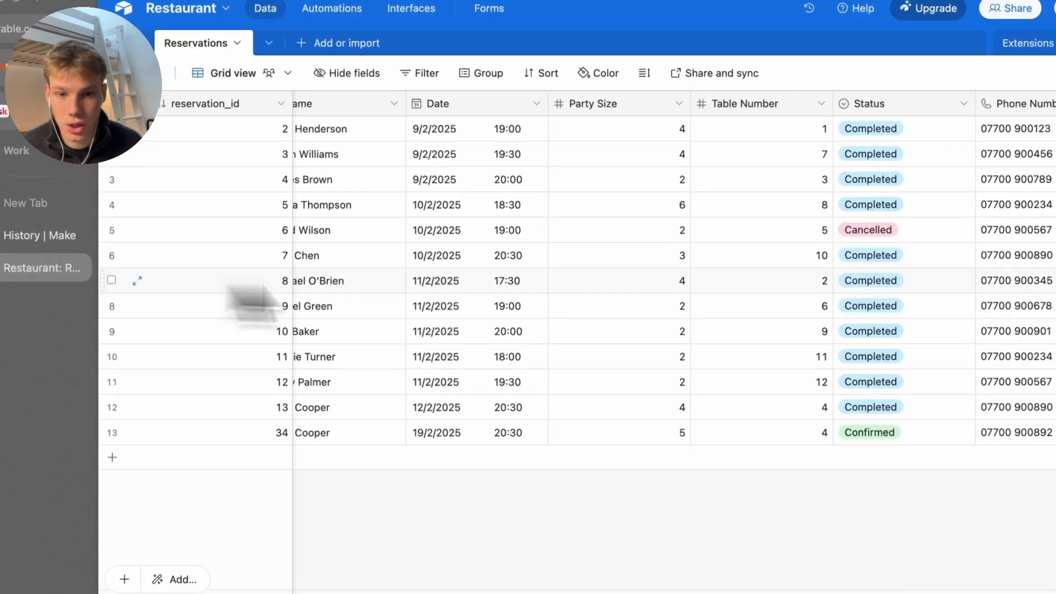
pyautogui.click(505, 439)
pyautogui.click(506, 438)
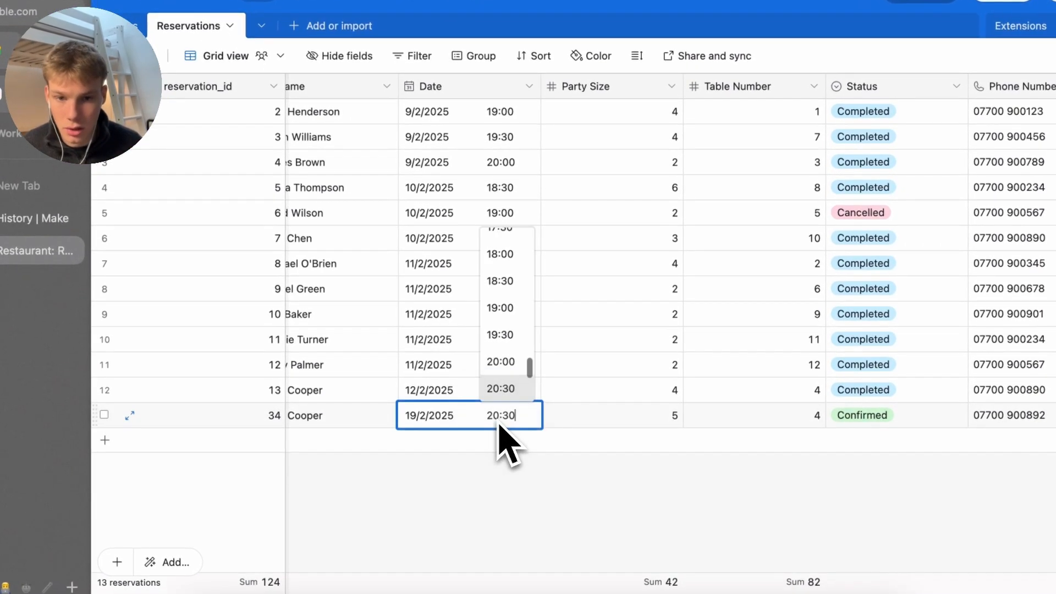
pyautogui.press('Escape')
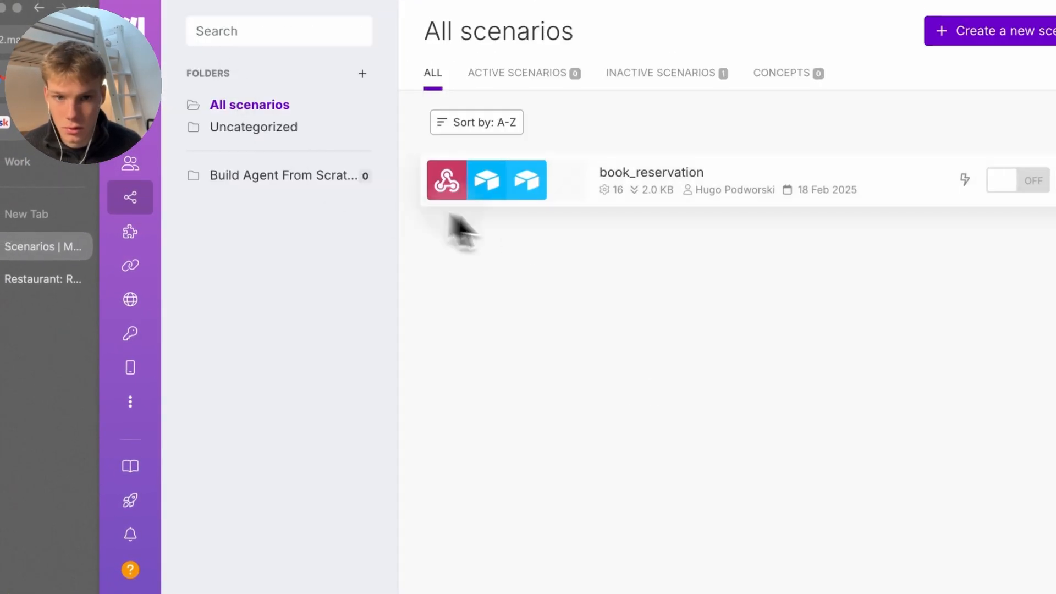
pyautogui.click(459, 198)
# Run book_reservation once with the Terminal test booking request, then force stop it
pyautogui.click(231, 568)
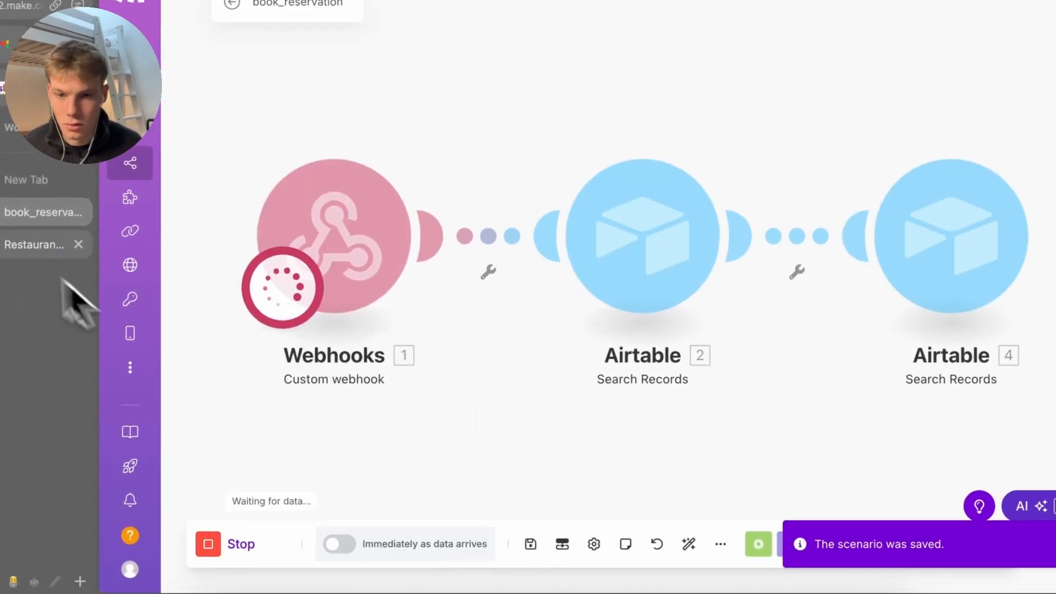
pyautogui.click(712, 592)
pyautogui.click(536, 477)
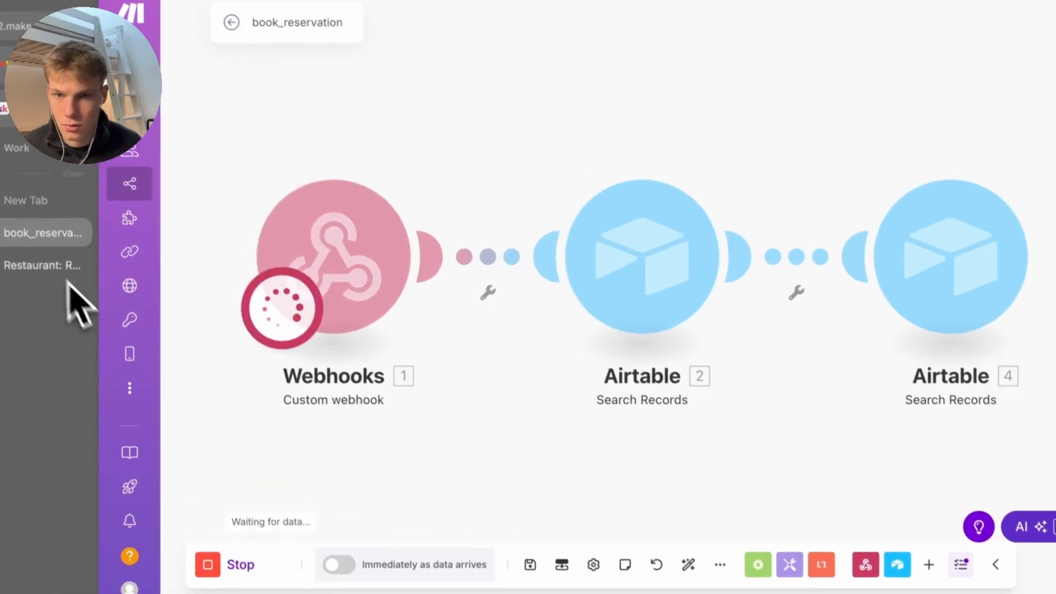
pyautogui.click(231, 22)
pyautogui.click(754, 154)
# Inspect the latest run's webhook data and the last Airtable search's Operation 1
pyautogui.click(264, 90)
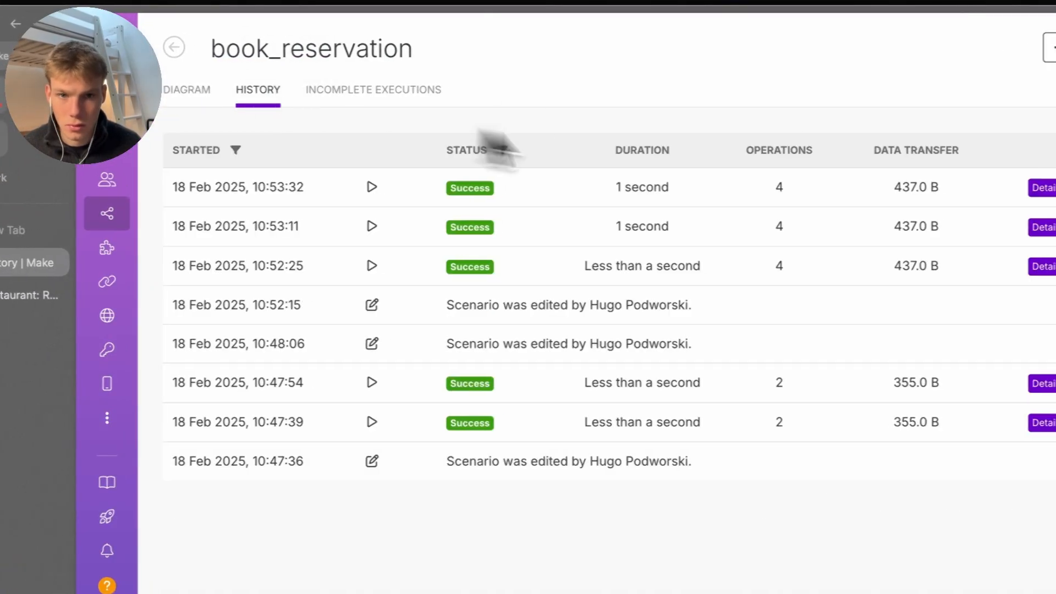
pyautogui.click(1042, 188)
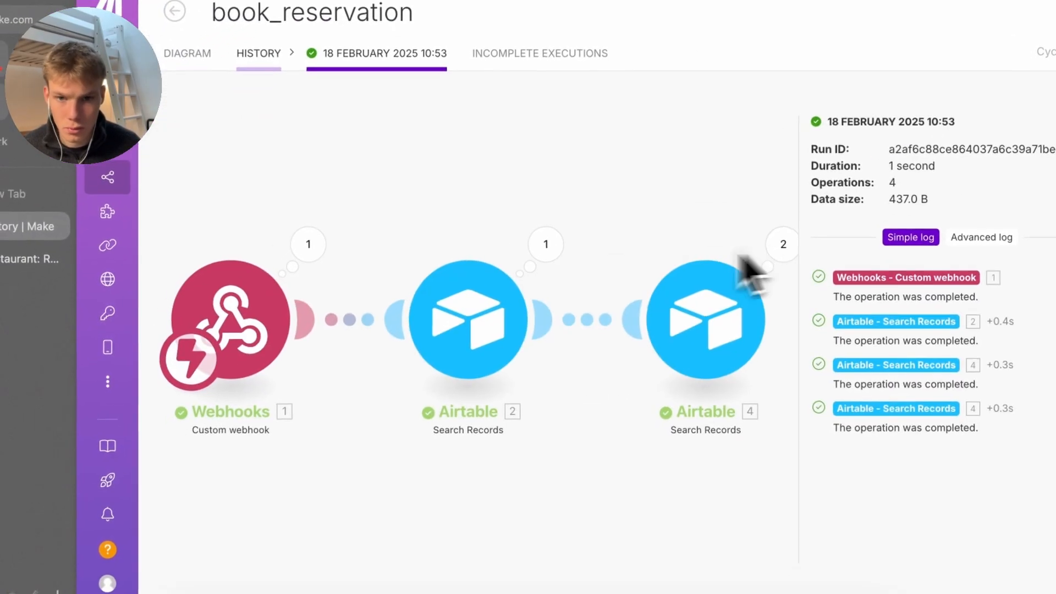
pyautogui.click(309, 244)
pyautogui.moveTo(561, 354); pyautogui.dragTo(531, 355)
pyautogui.click(751, 246)
pyautogui.click(826, 187)
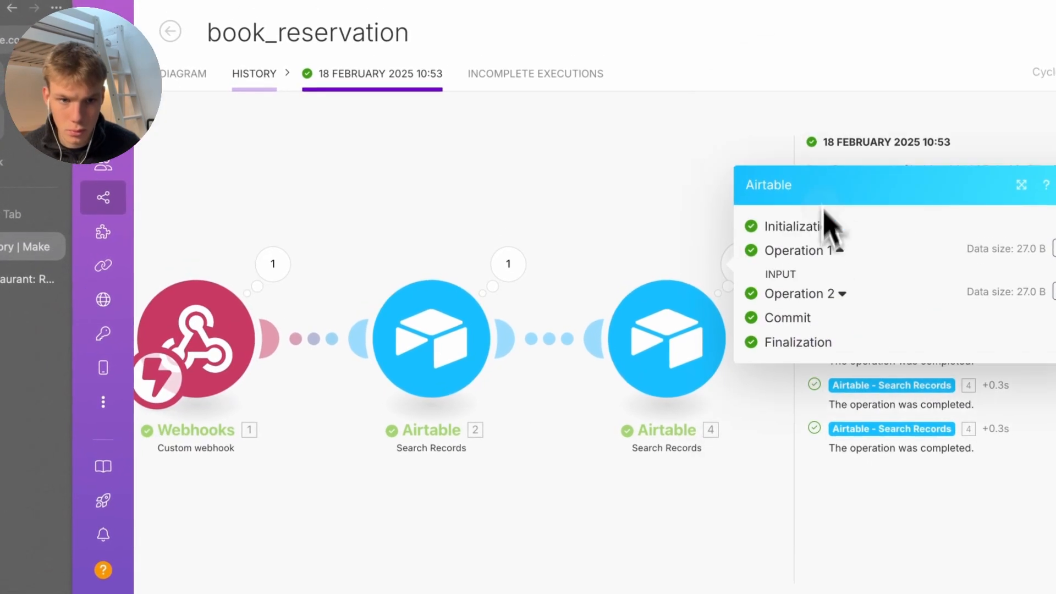
# Reopen the newest run's Airtable search operations, then view the Restaurant Reservations table
pyautogui.click(254, 73)
pyautogui.click(1042, 187)
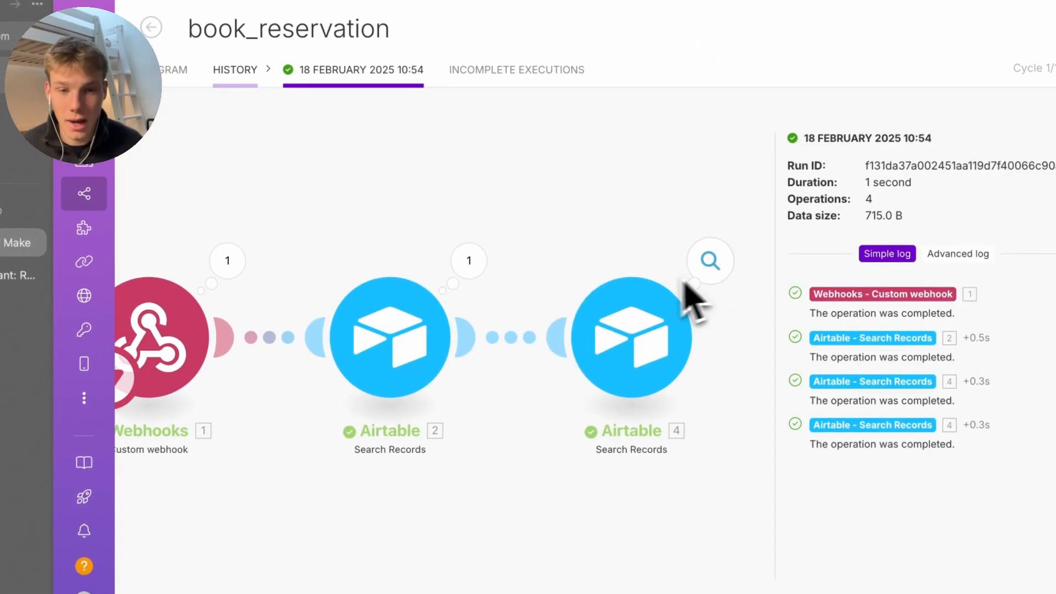
pyautogui.click(708, 263)
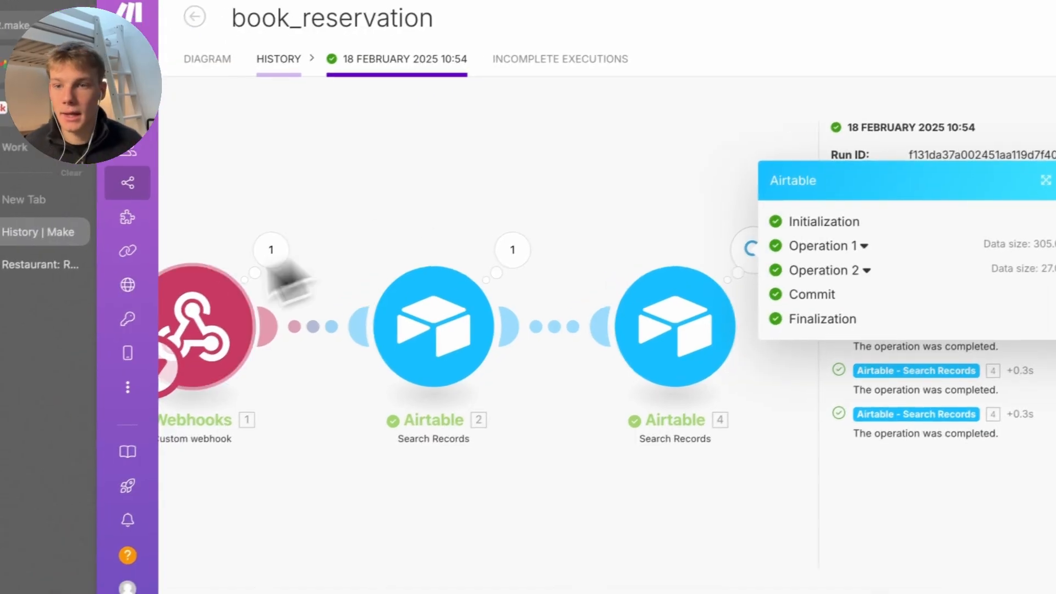
pyautogui.click(1, 272)
pyautogui.hscroll(-1, 404, 349)
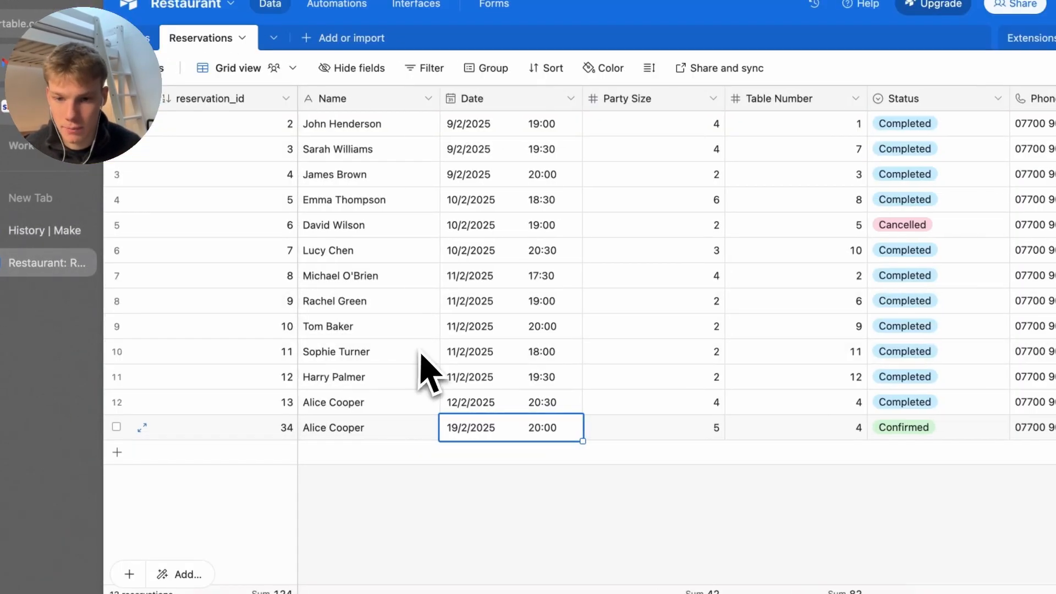
pyautogui.click(372, 421)
pyautogui.click(455, 428)
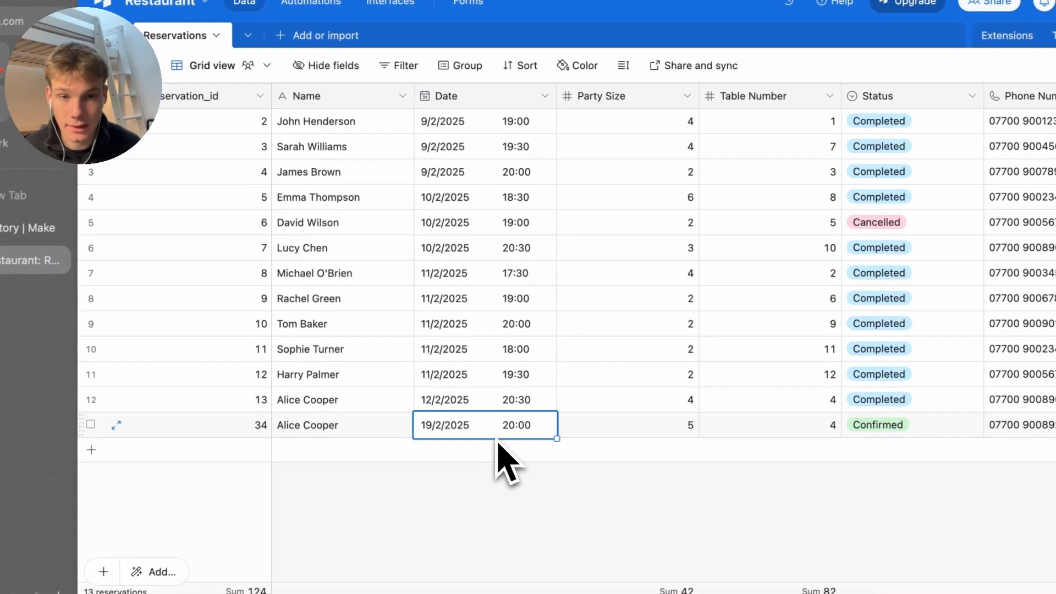
pyautogui.press('super+Tab')
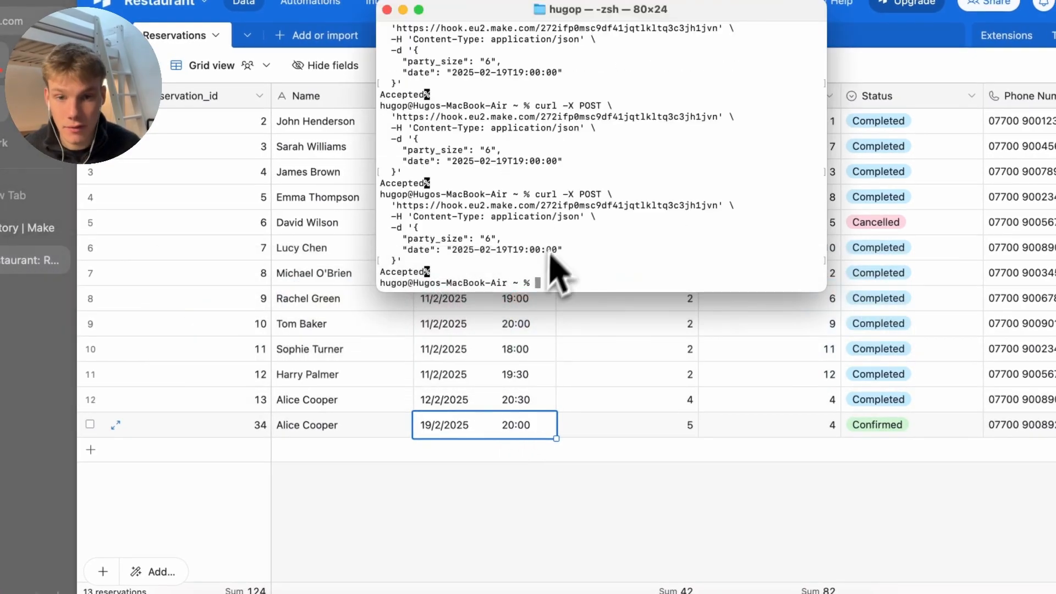
pyautogui.moveTo(575, 250); pyautogui.dragTo(536, 254)
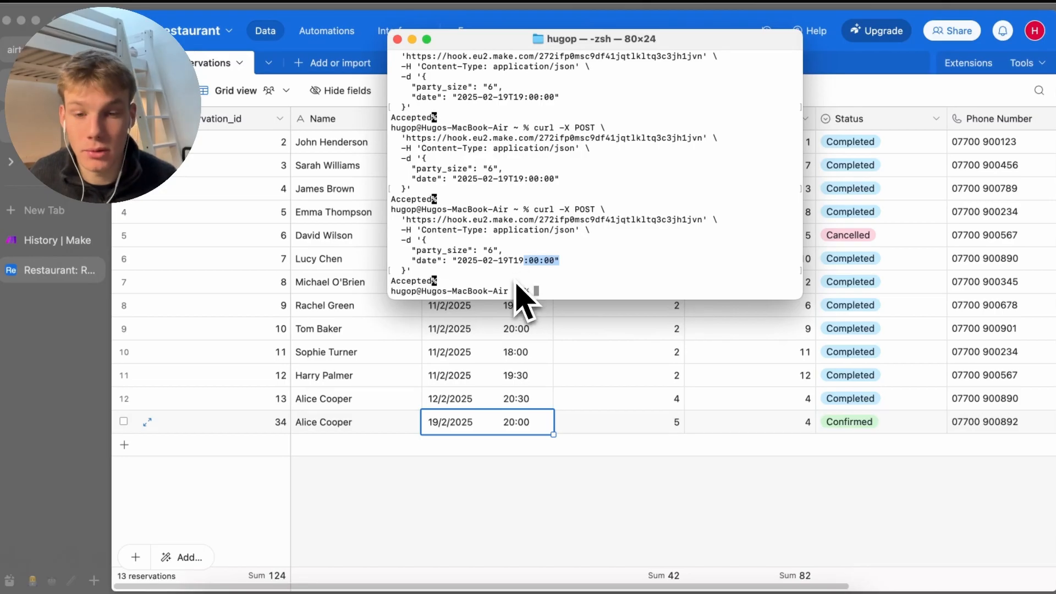
pyautogui.moveTo(514, 262); pyautogui.dragTo(545, 264)
pyautogui.click(542, 277)
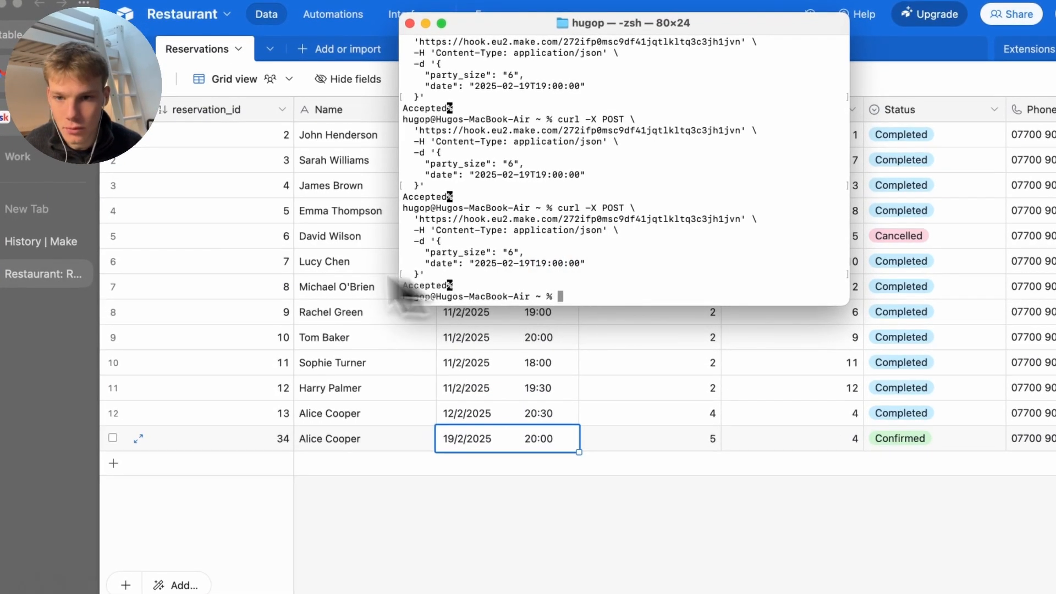
pyautogui.click(14, 274)
# Confirm Operation 1 matched the 20:00 booking on table 4
pyautogui.click(10, 242)
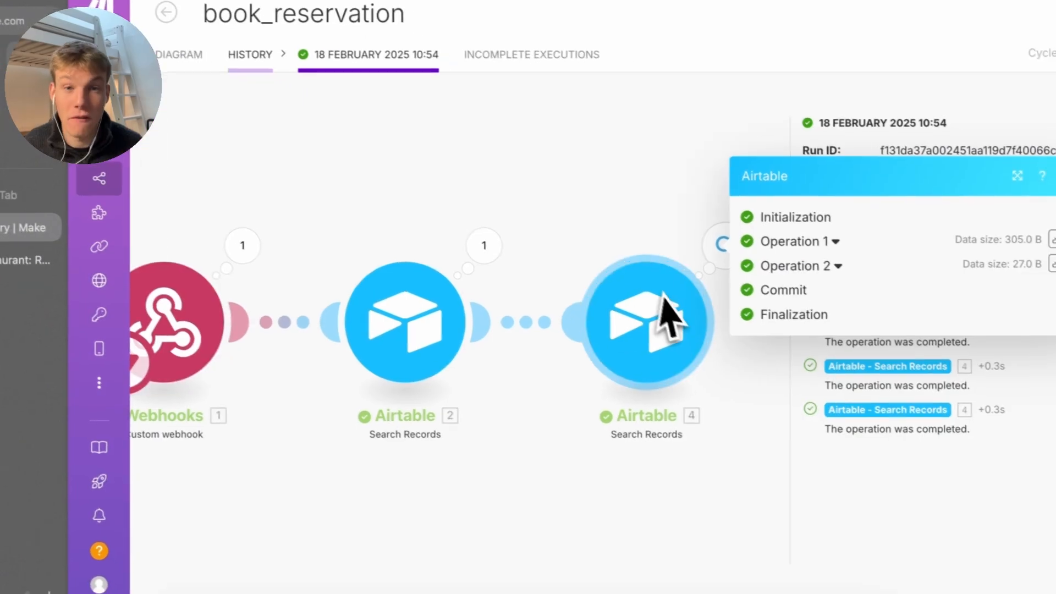
pyautogui.click(790, 239)
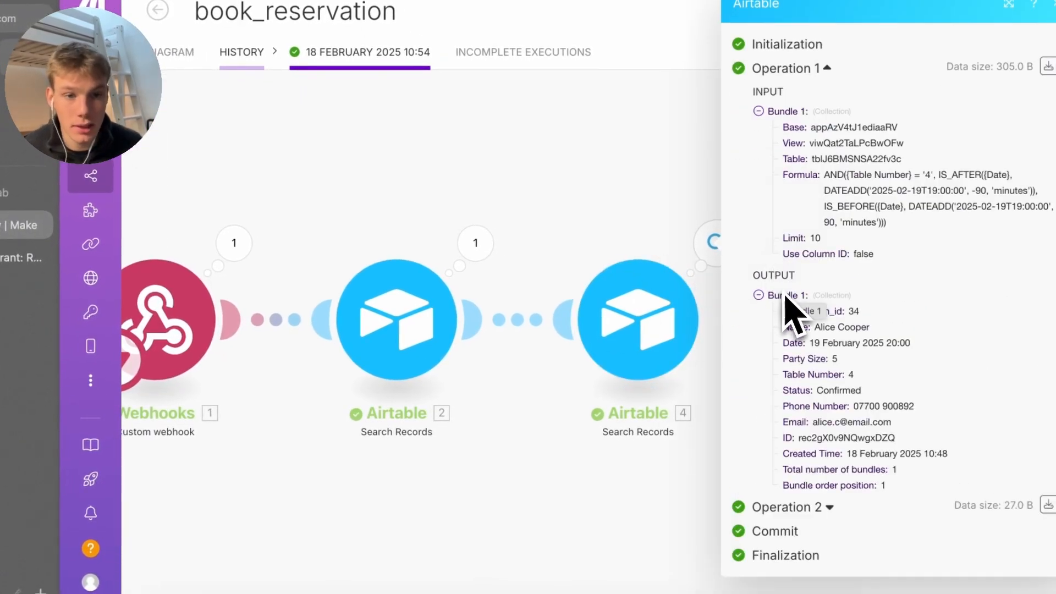
pyautogui.moveTo(909, 175); pyautogui.dragTo(942, 194)
pyautogui.click(943, 203)
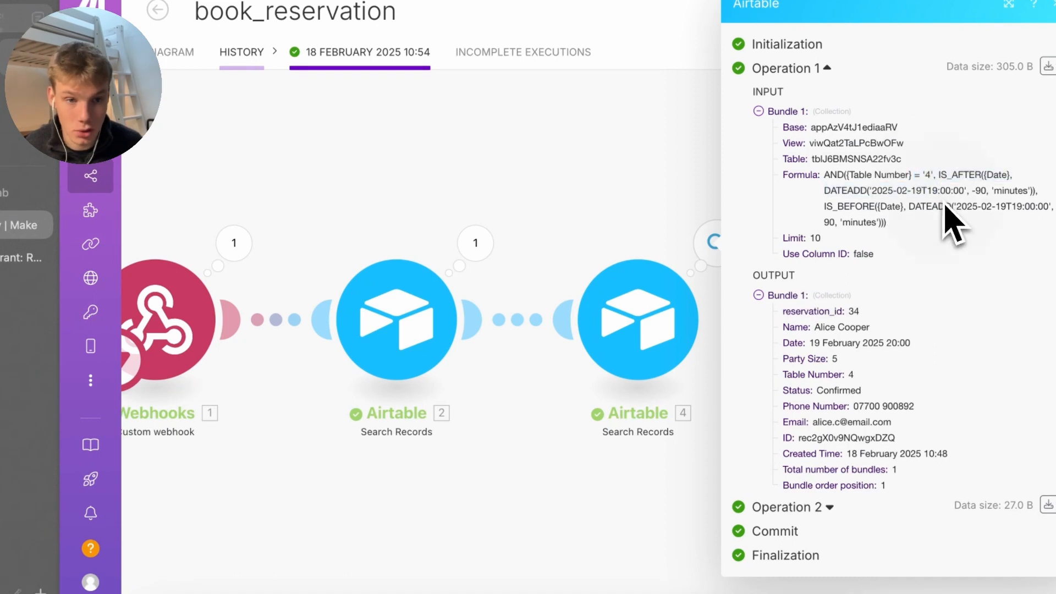
pyautogui.moveTo(903, 344); pyautogui.dragTo(930, 484)
pyautogui.click(818, 314)
pyautogui.click(918, 503)
# Confirm Operation 2 for table 8 returned 0 bundles, then open the run history
pyautogui.hscroll(2, 626, 377)
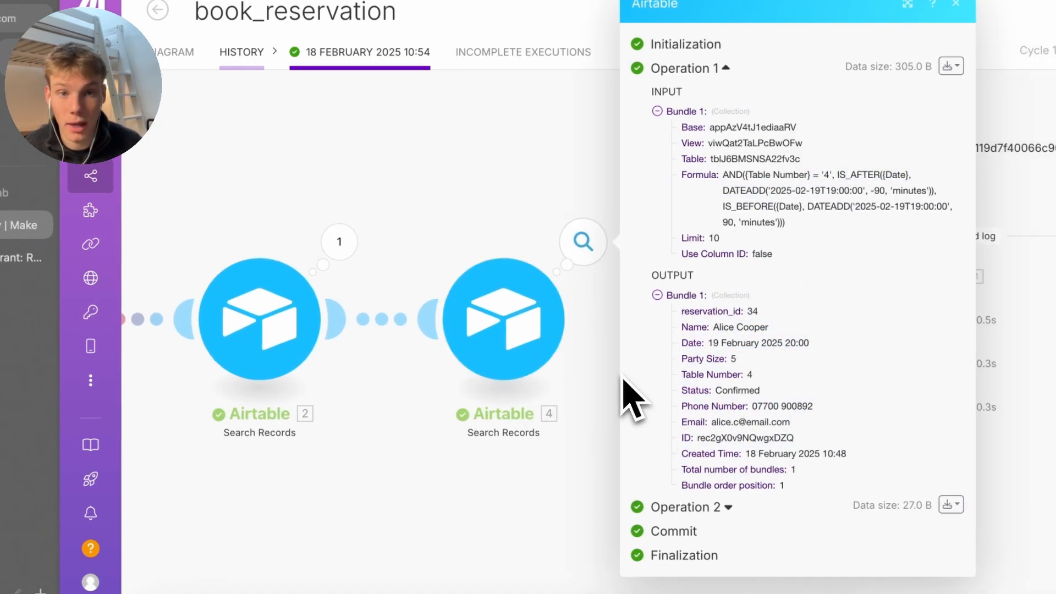
pyautogui.click(713, 502)
pyautogui.scroll(-4, 714, 502)
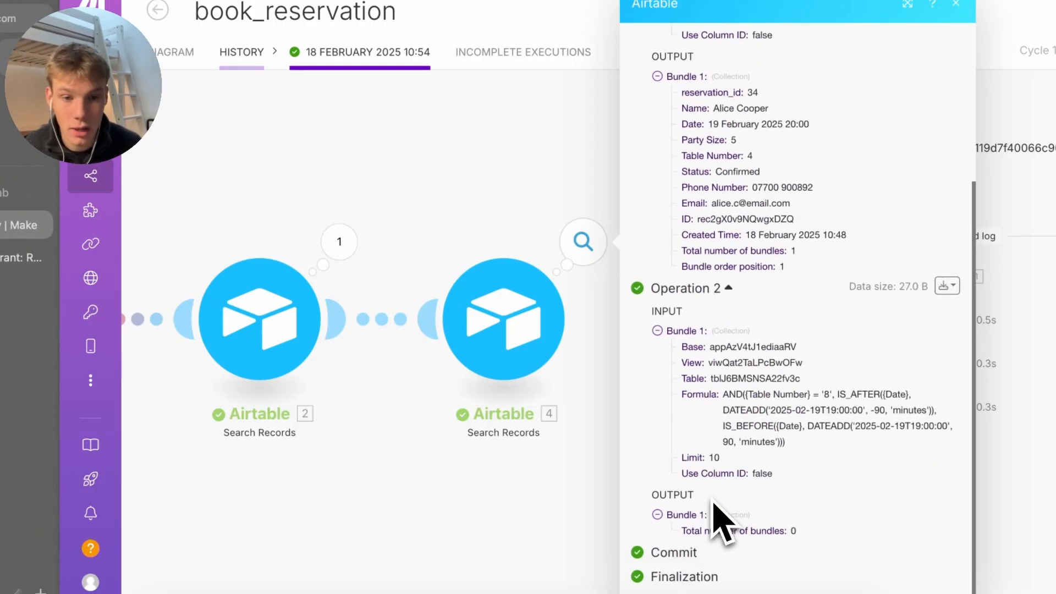
pyautogui.moveTo(820, 521)
pyautogui.mouseDown()
pyautogui.moveTo(743, 528)
pyautogui.moveTo(809, 539)
pyautogui.mouseUp()
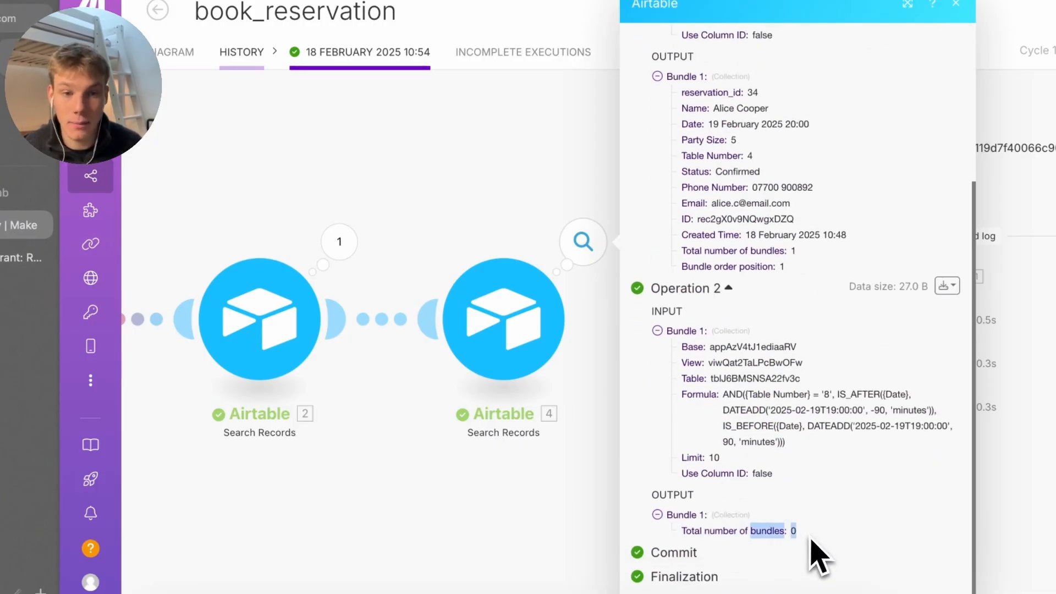
pyautogui.moveTo(829, 399); pyautogui.dragTo(832, 398)
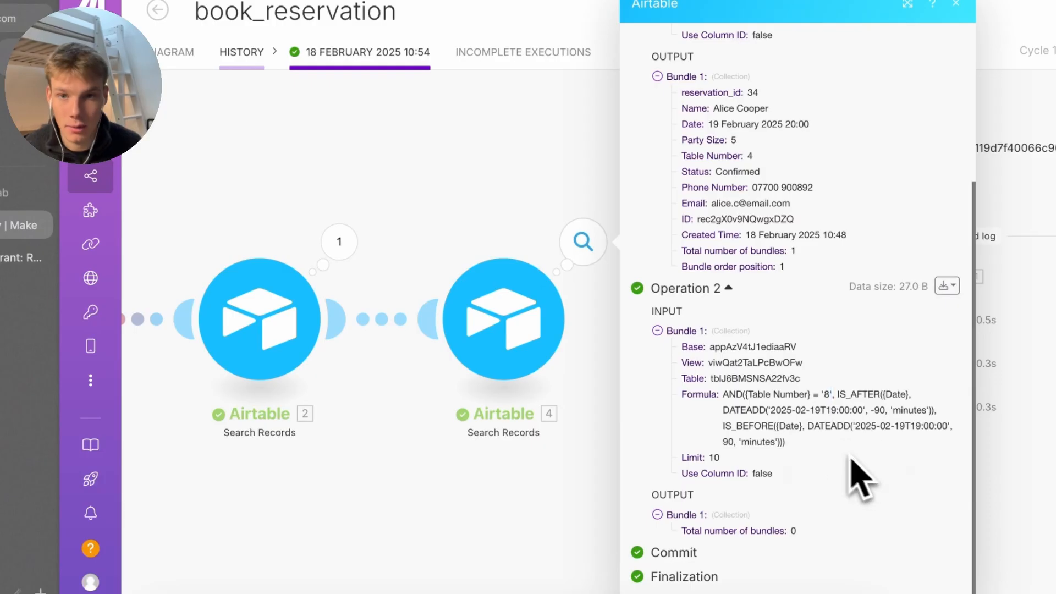
pyautogui.click(241, 52)
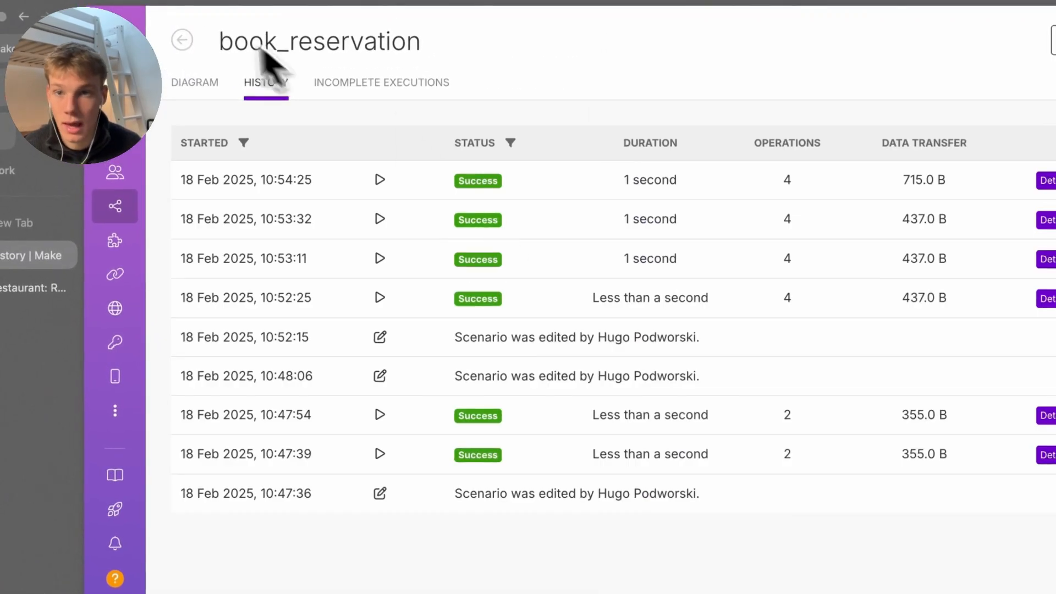
# Reopen book_reservation for editing and add a Router after the second Airtable search
pyautogui.click(182, 39)
pyautogui.click(517, 189)
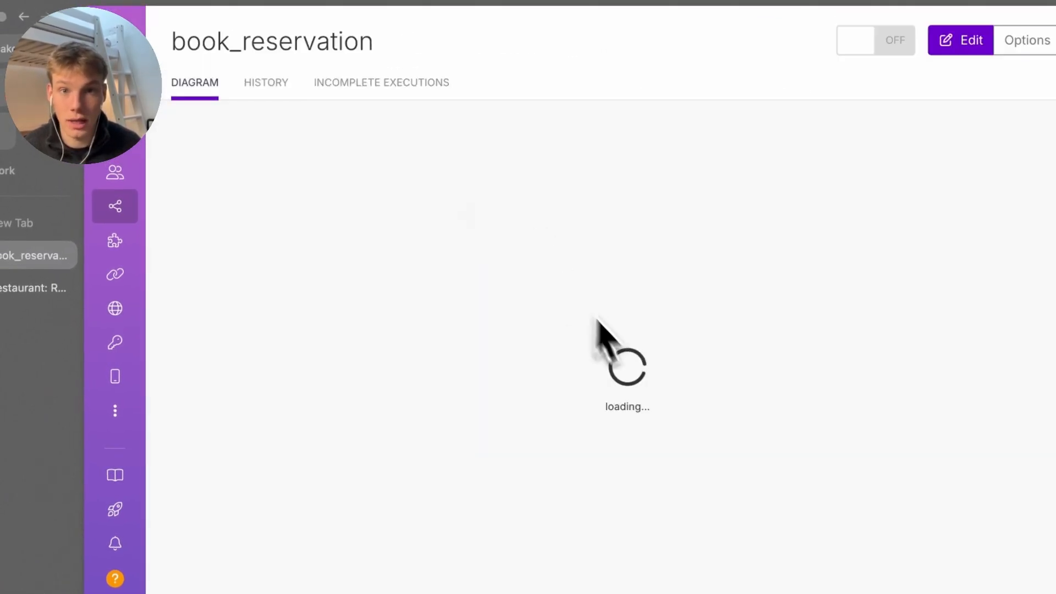
pyautogui.click(627, 368)
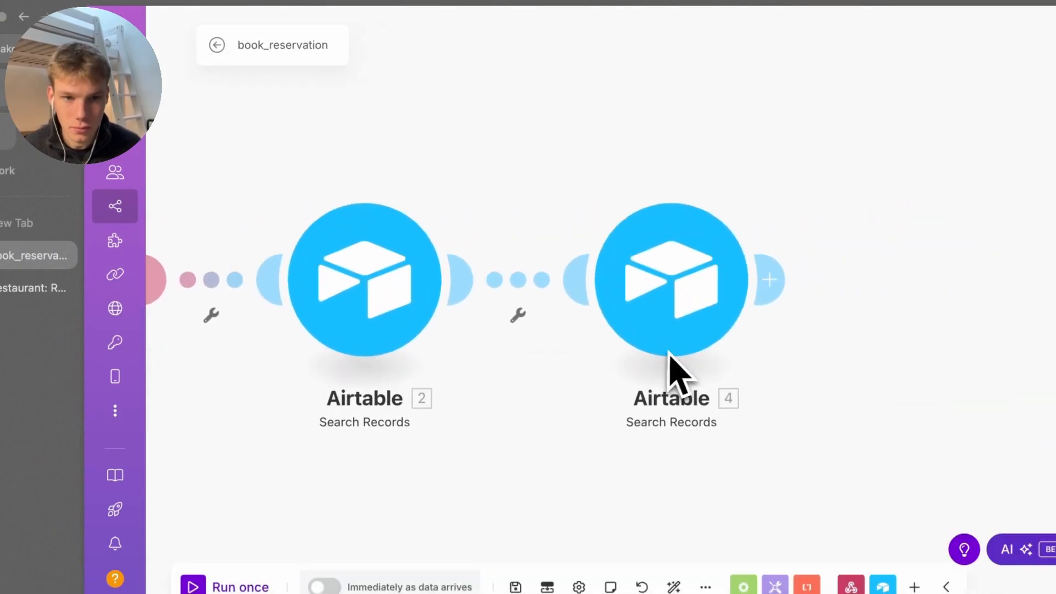
pyautogui.click(769, 280)
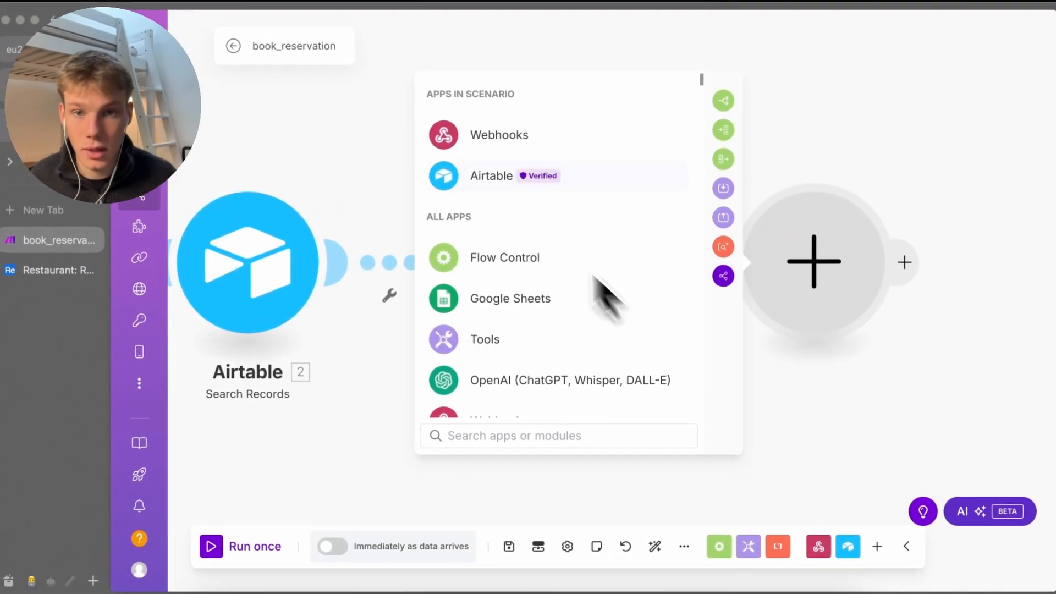
pyautogui.write('rOut')
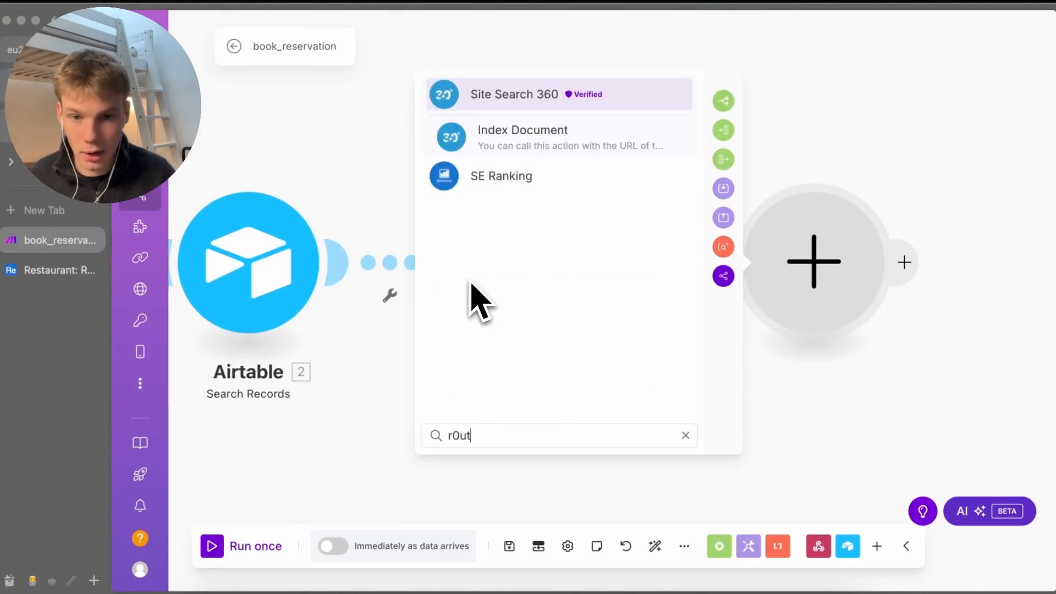
pyautogui.press('BackSpace')
pyautogui.press('BackSpace')
pyautogui.press('BackSpace')
pyautogui.write('outer')
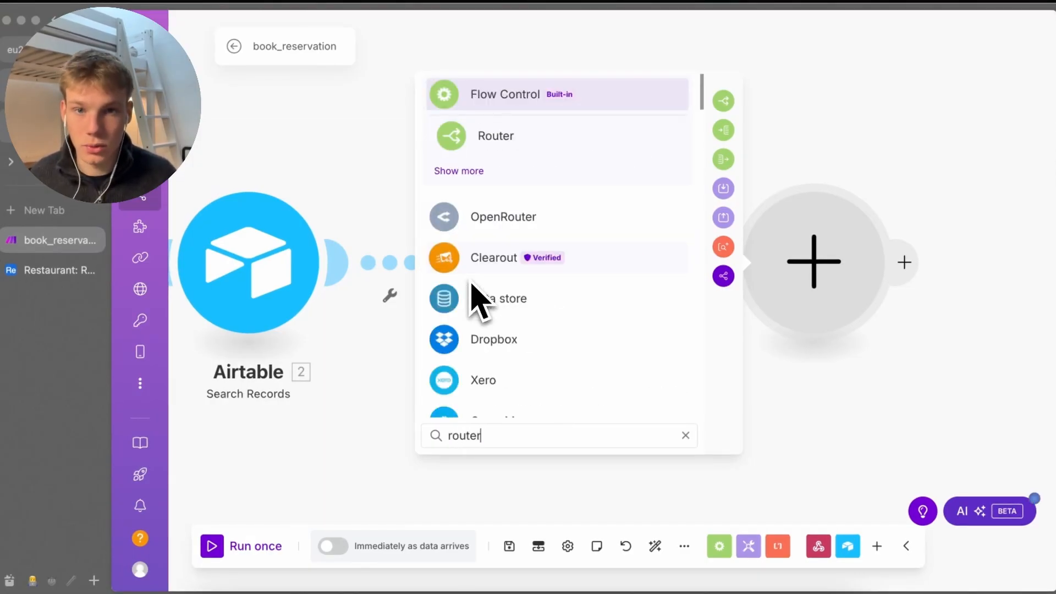
pyautogui.press('Return')
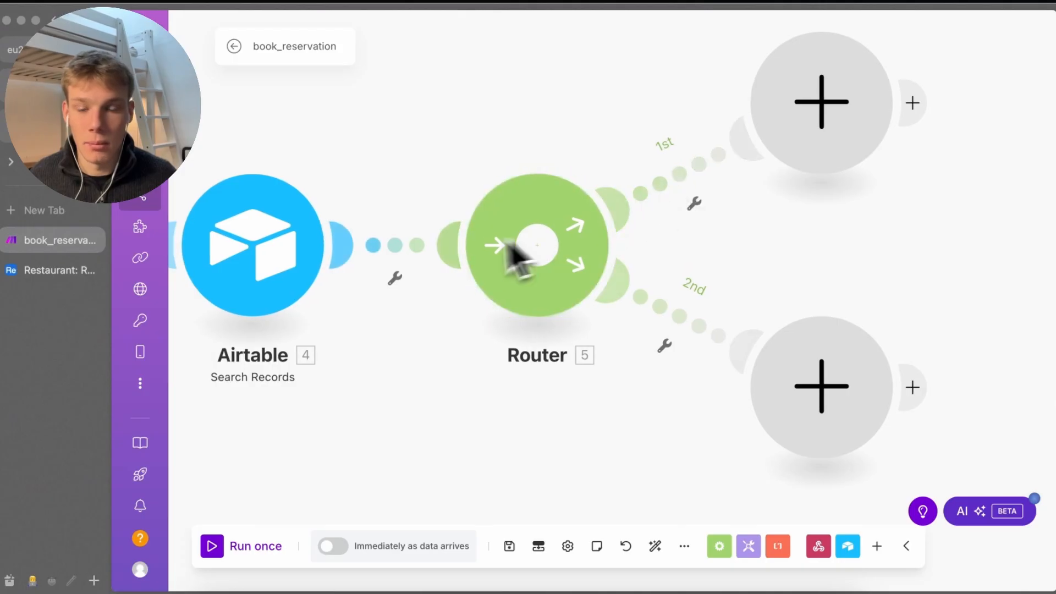
# Open and cancel the filter between Airtable and the Router, leaving both routes empty
pyautogui.click(402, 247)
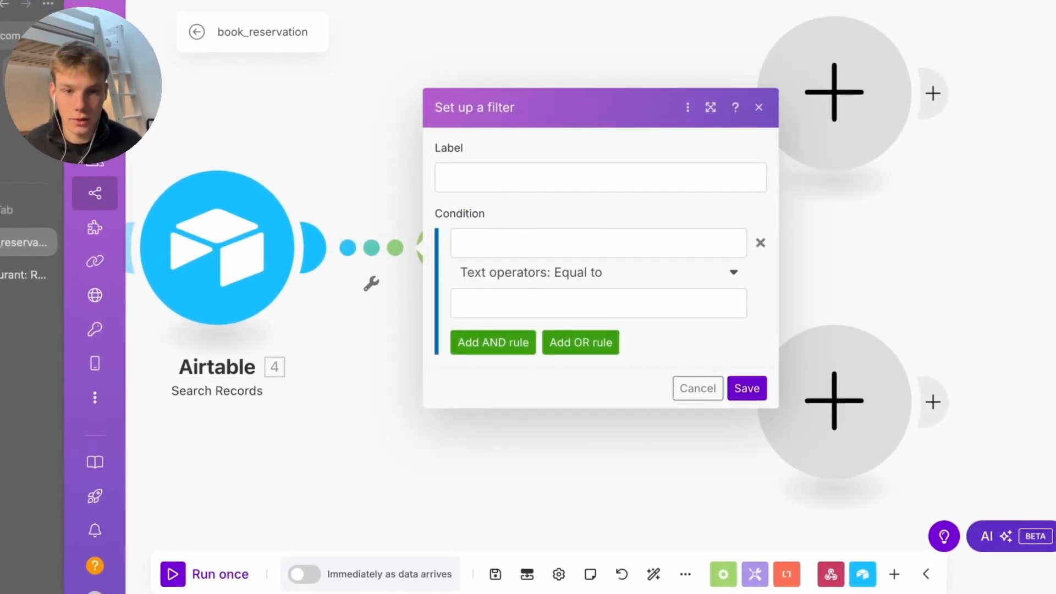
pyautogui.click(697, 388)
pyautogui.rightClick(704, 292)
pyautogui.click(747, 236)
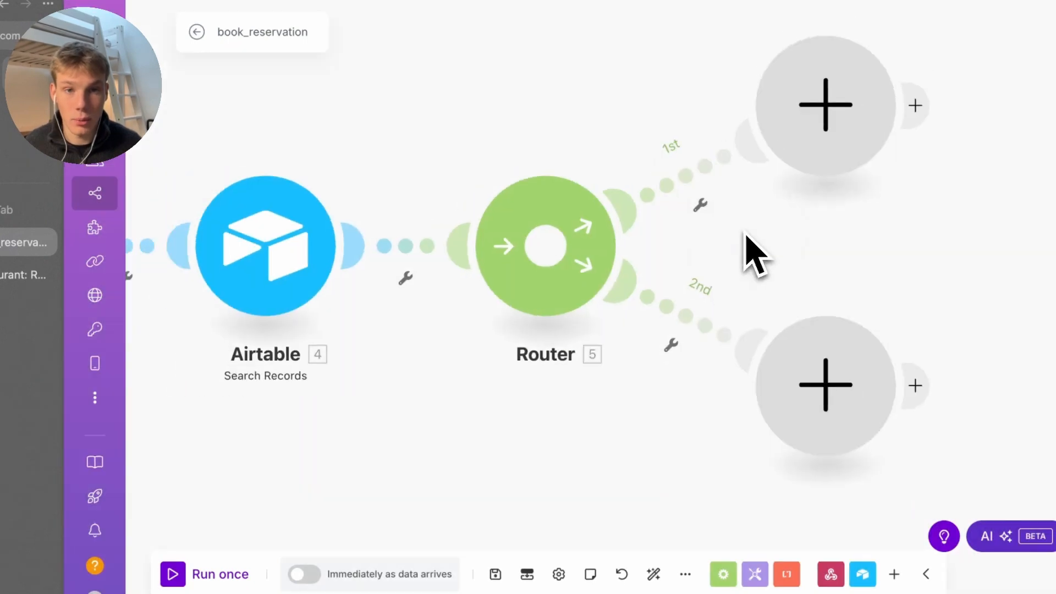
pyautogui.scroll(-2, 825, 159)
# Add a Tools Increment function to the first route with Reset a value: Never
pyautogui.click(830, 157)
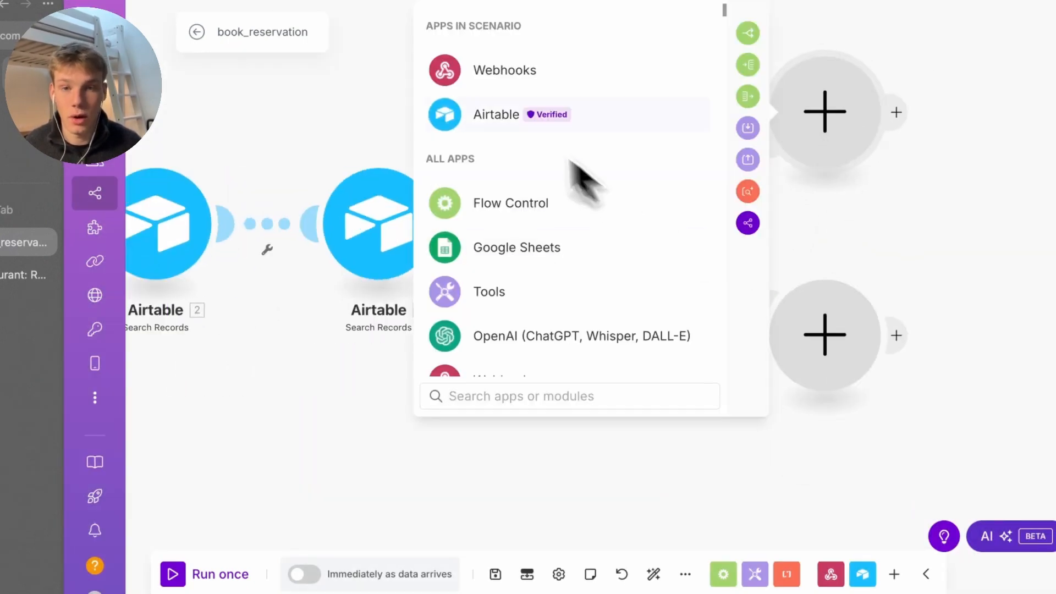
pyautogui.click(491, 124)
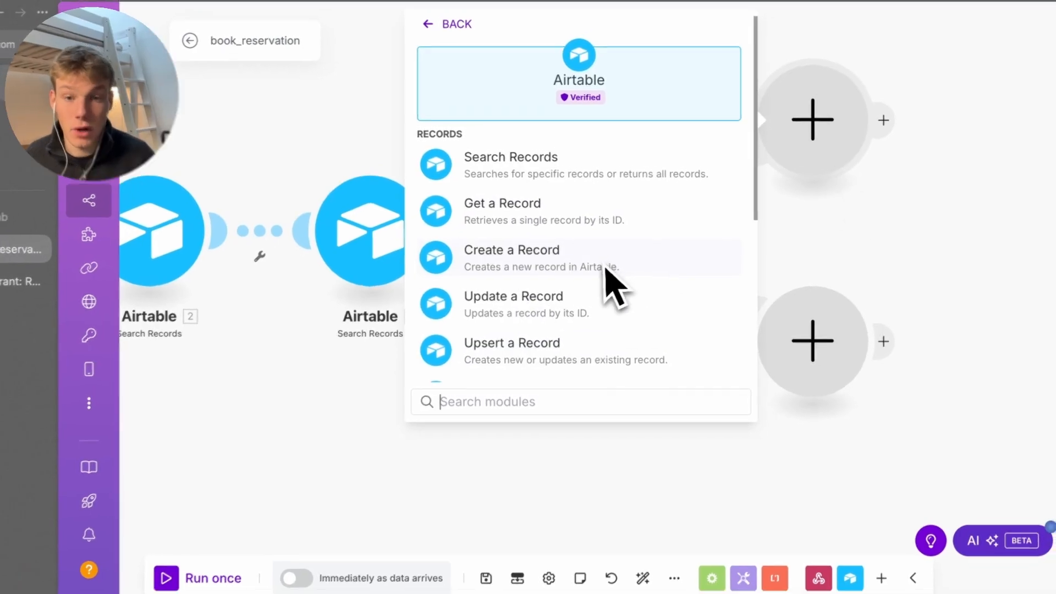
pyautogui.press('BackSpace')
pyautogui.write('8')
pyautogui.press('BackSpace')
pyautogui.write('incr')
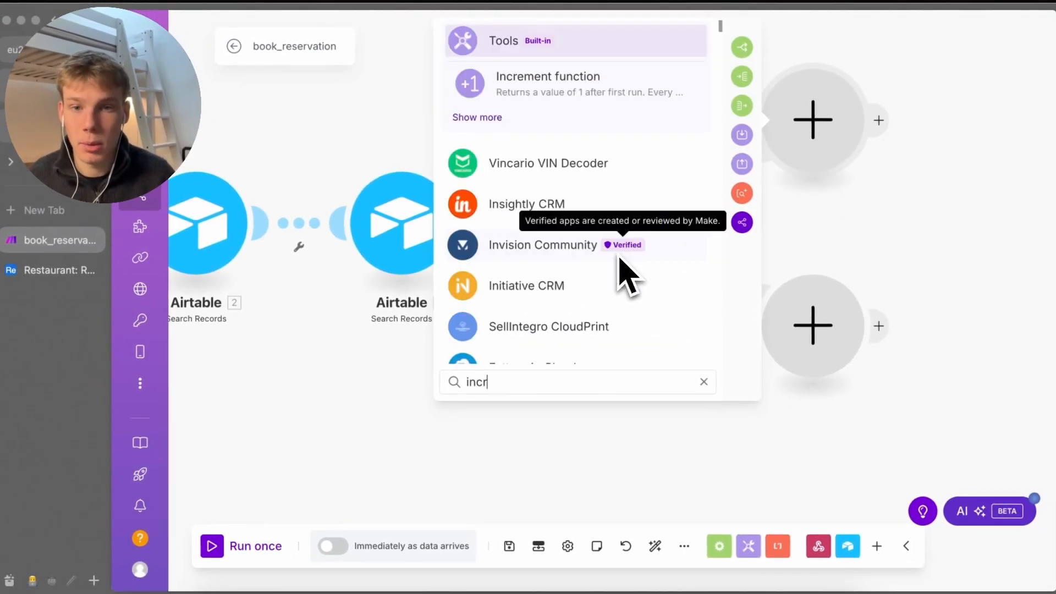
pyautogui.write('ement')
pyautogui.press('Down')
pyautogui.press('Return')
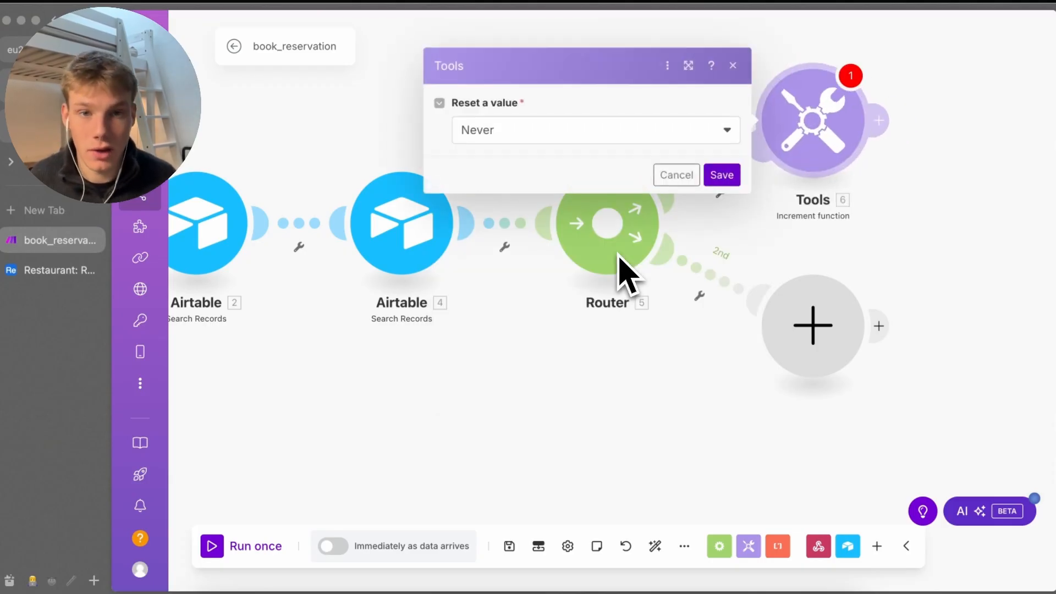
pyautogui.click(722, 175)
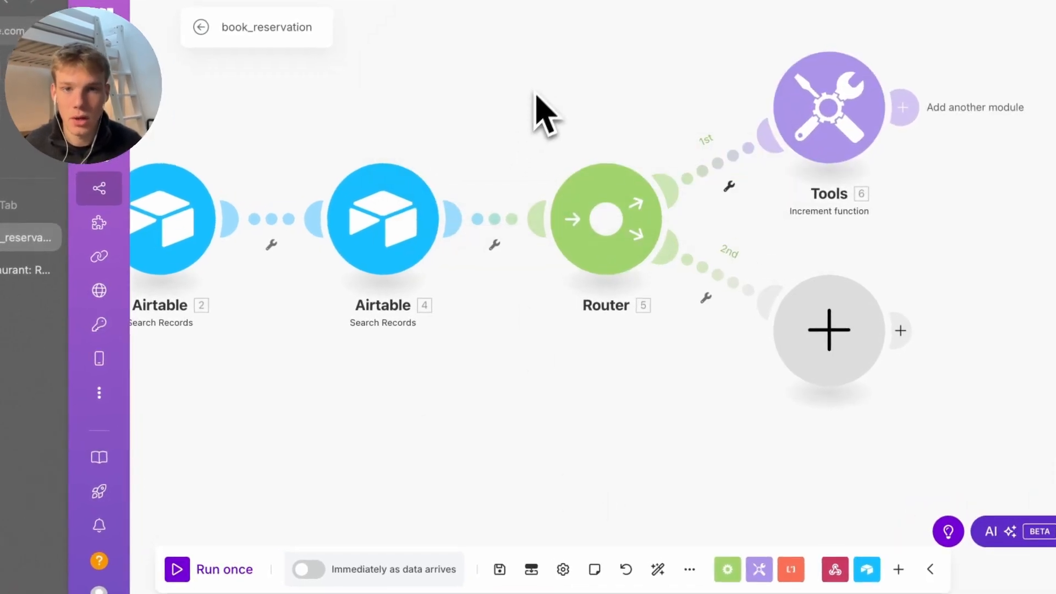
# Review the second search module's settings and re-save the Increment function unchanged
pyautogui.click(391, 238)
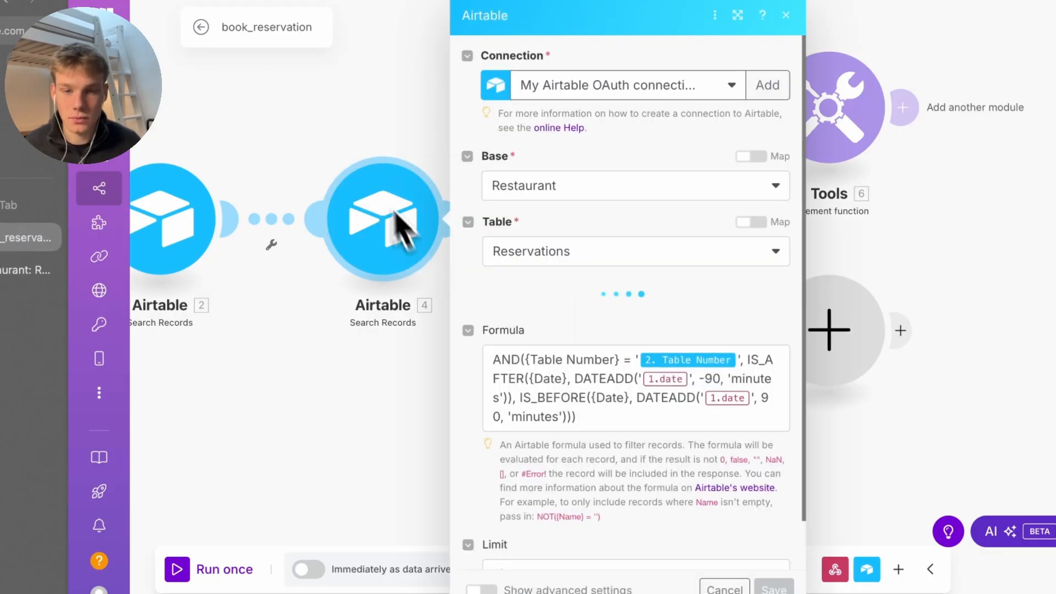
pyautogui.click(401, 247)
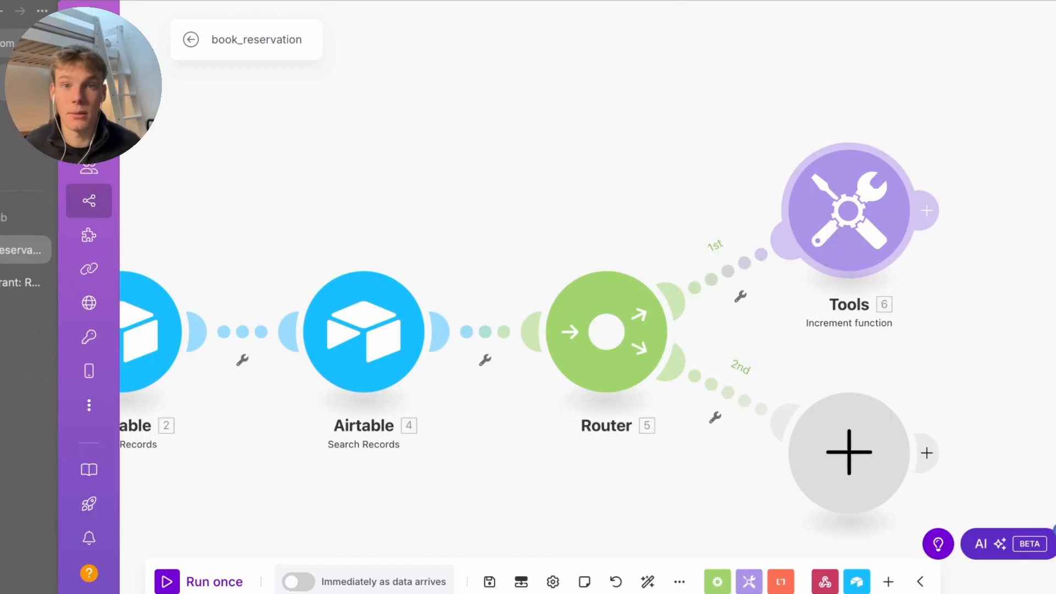
pyautogui.click(832, 230)
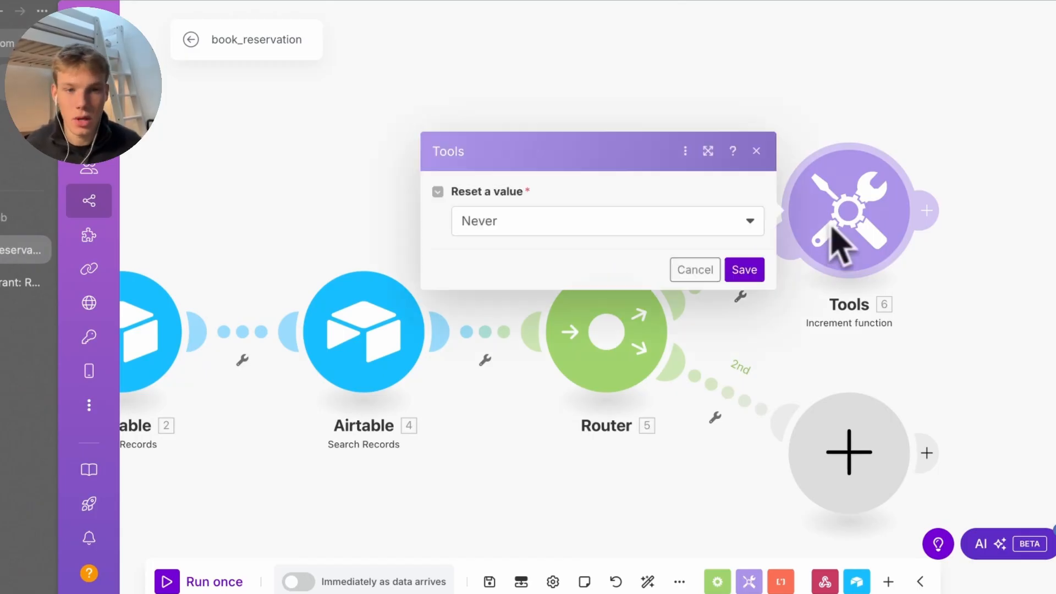
pyautogui.click(744, 270)
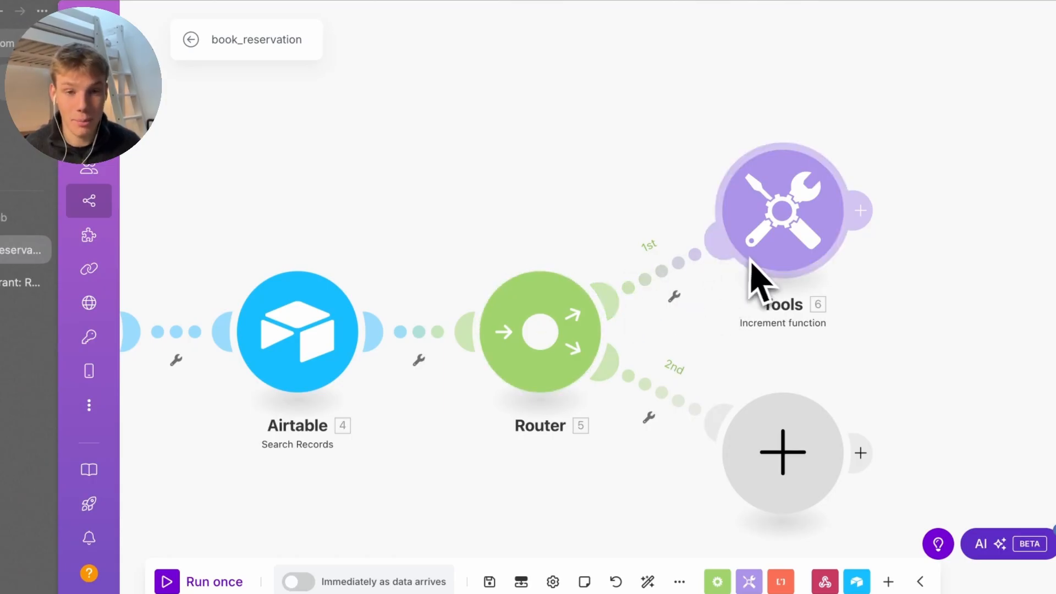
pyautogui.click(861, 211)
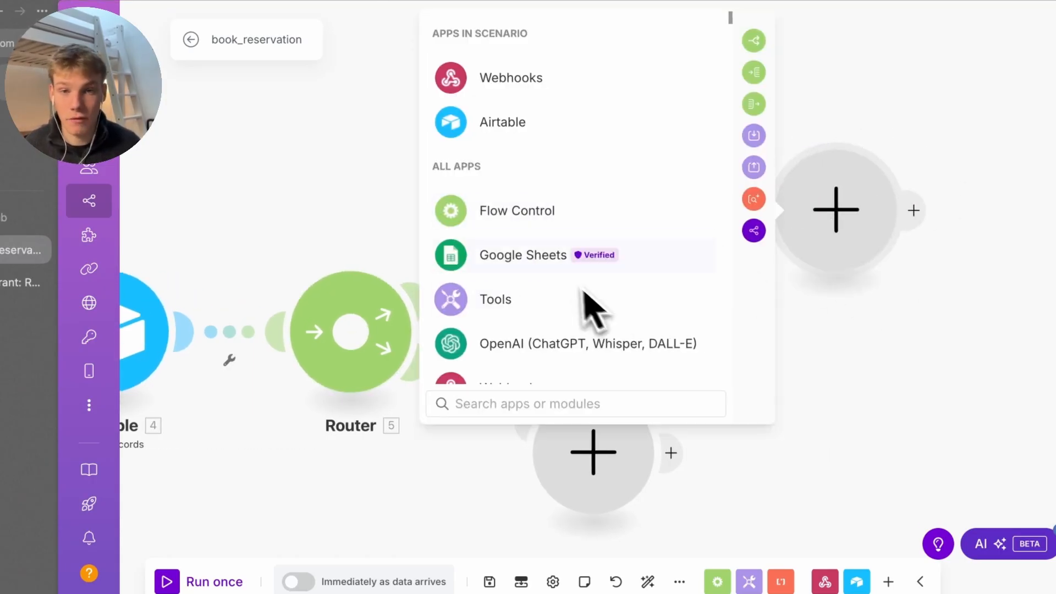
# Add an Airtable Create a Record module on the OAuth connection, writing to Restaurant's Reservations table
pyautogui.click(533, 144)
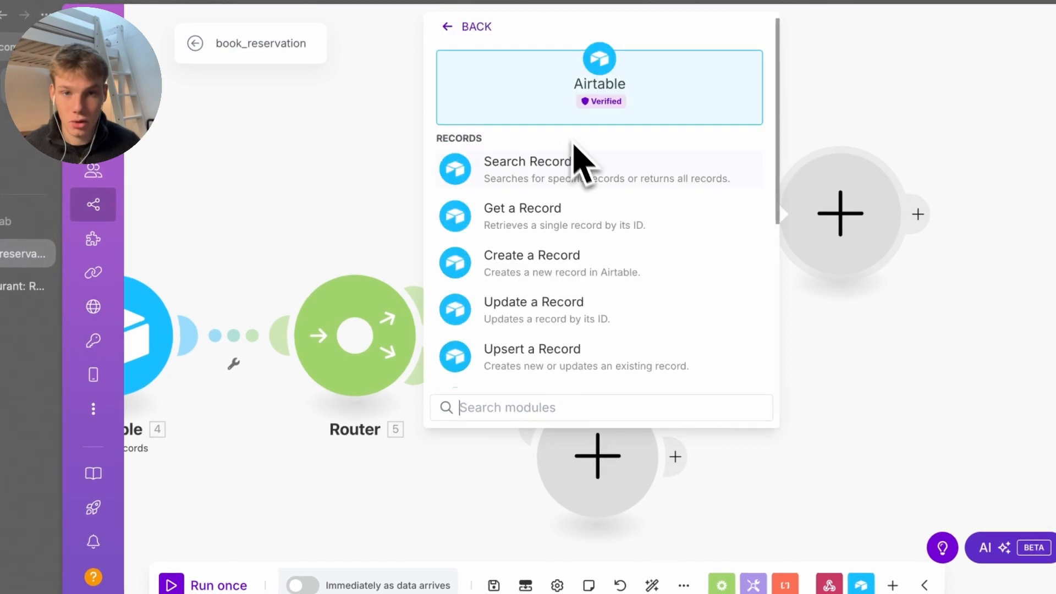
pyautogui.click(605, 256)
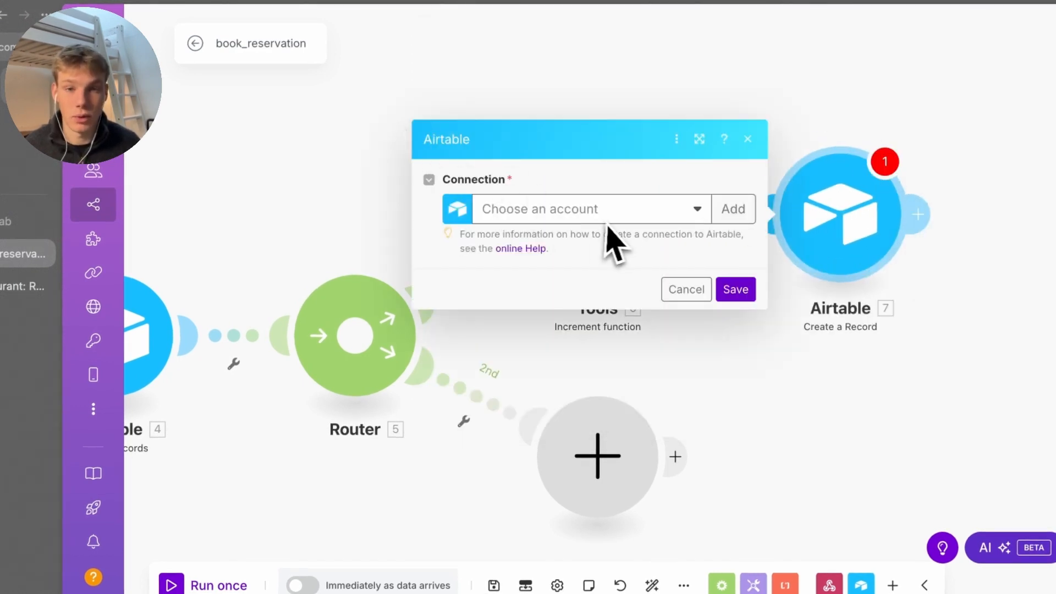
pyautogui.click(607, 220)
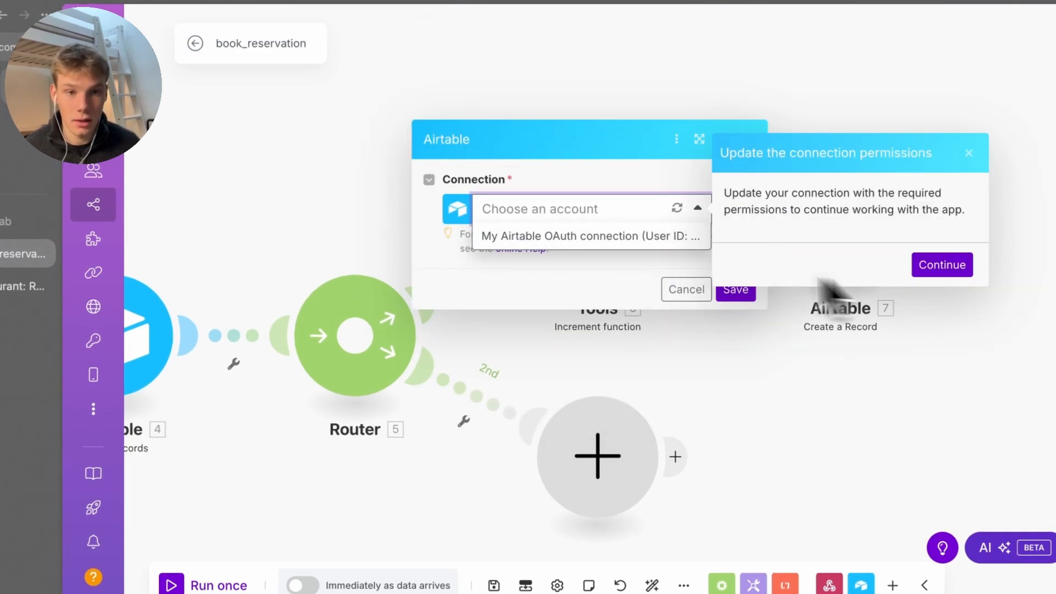
pyautogui.click(632, 241)
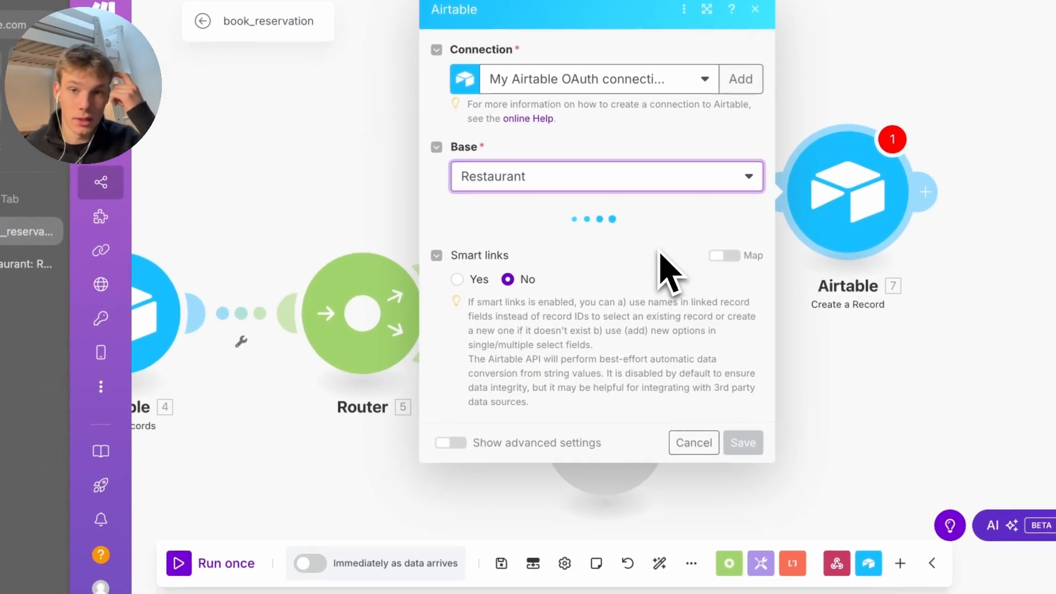
pyautogui.click(657, 250)
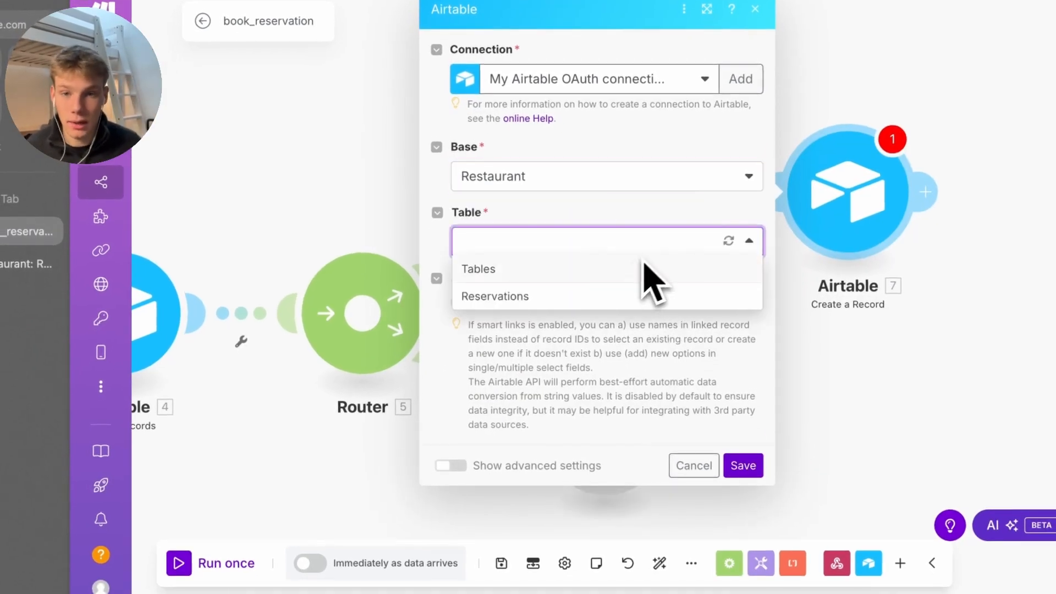
pyautogui.click(603, 295)
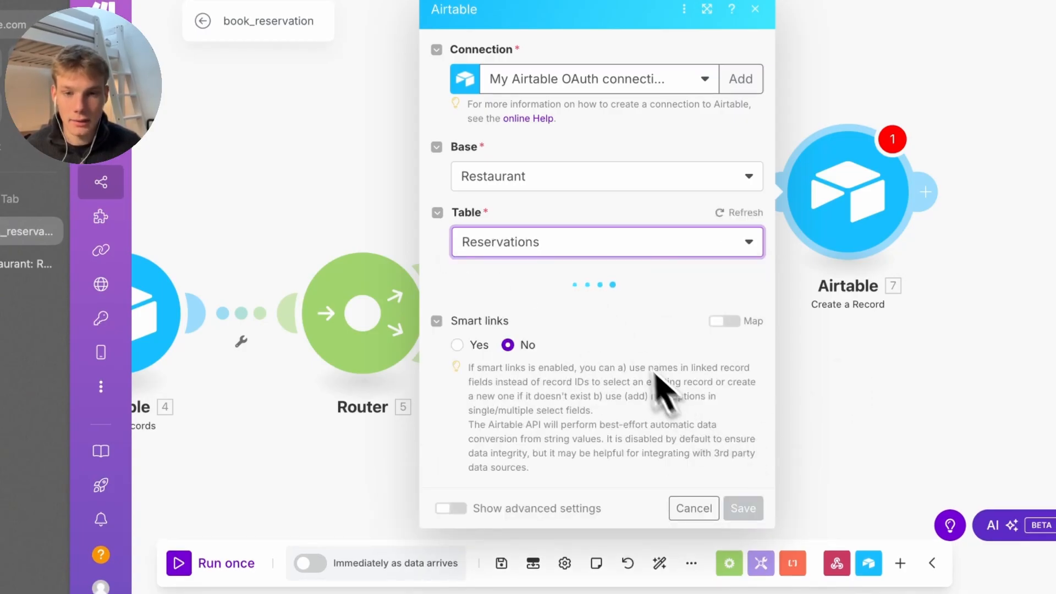
pyautogui.scroll(-4, 648, 412)
pyautogui.click(738, 575)
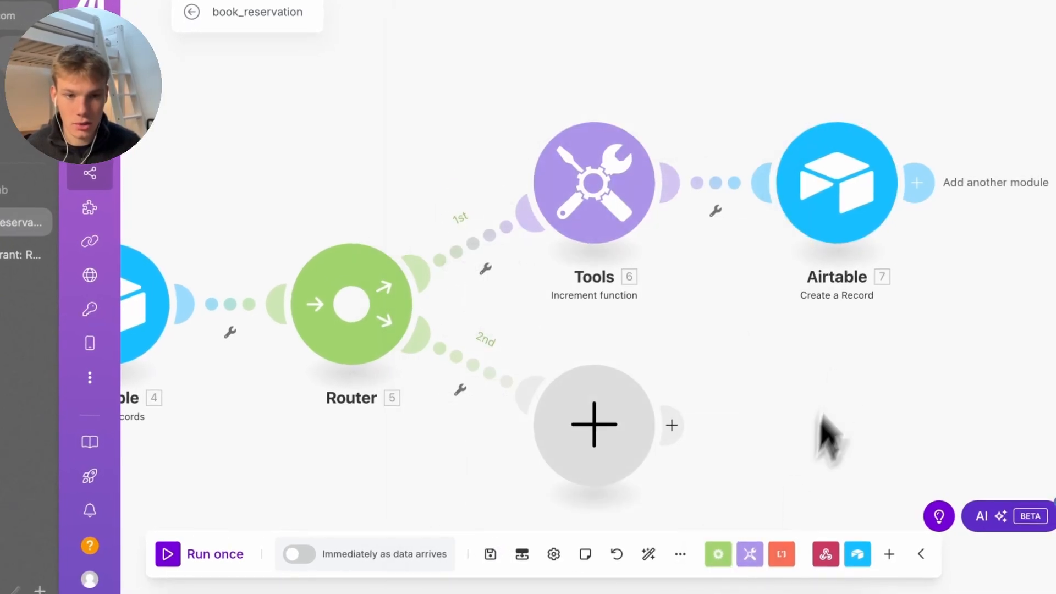
pyautogui.click(715, 210)
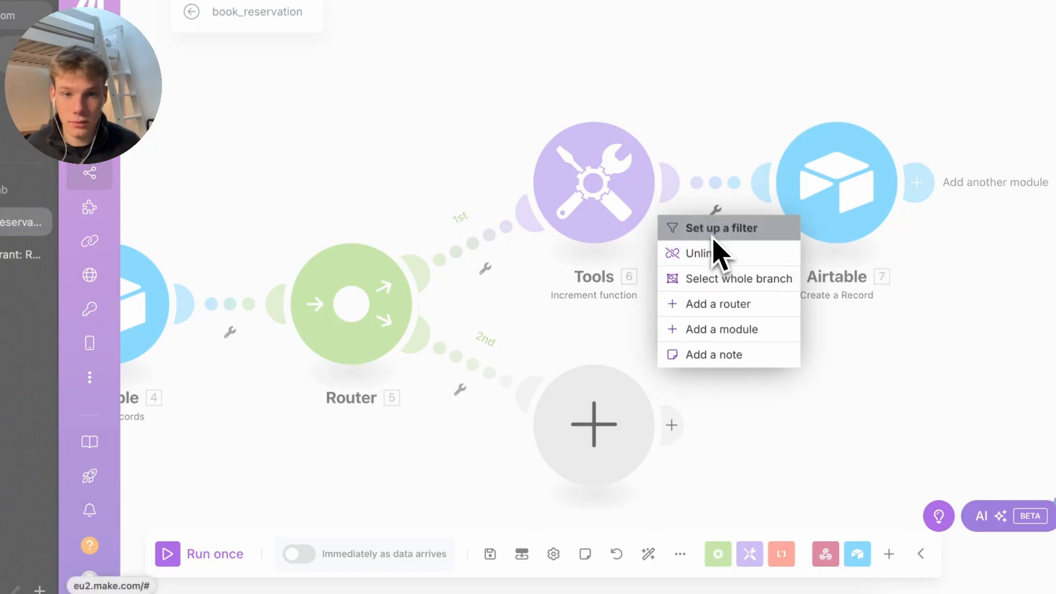
# Filter the Tools-to-Airtable link to pass only when 6.i numerically equals 1, then save the scenario
pyautogui.click(713, 238)
pyautogui.click(786, 175)
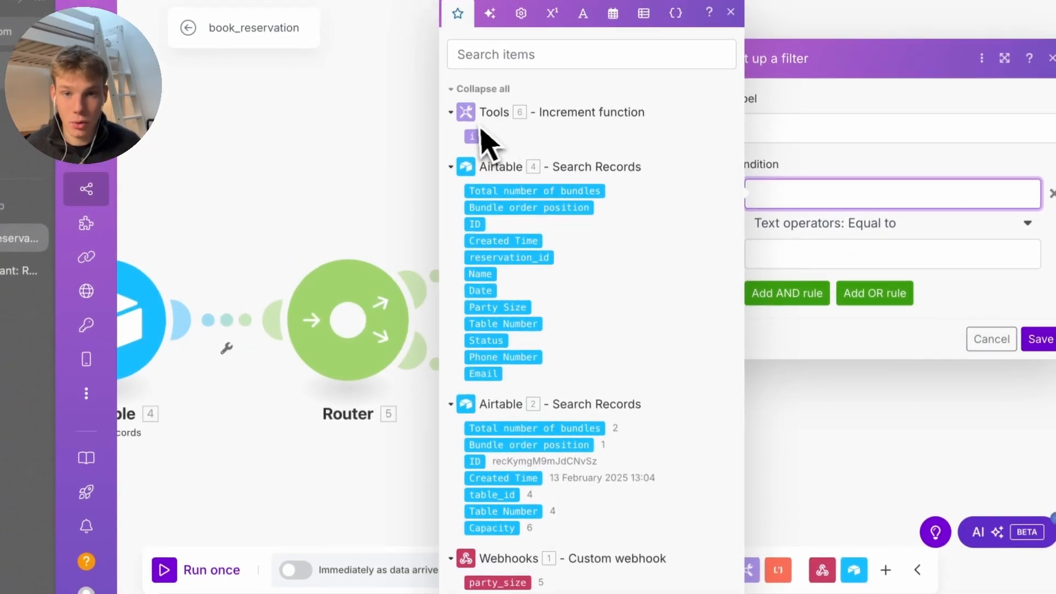
pyautogui.click(473, 135)
pyautogui.click(825, 233)
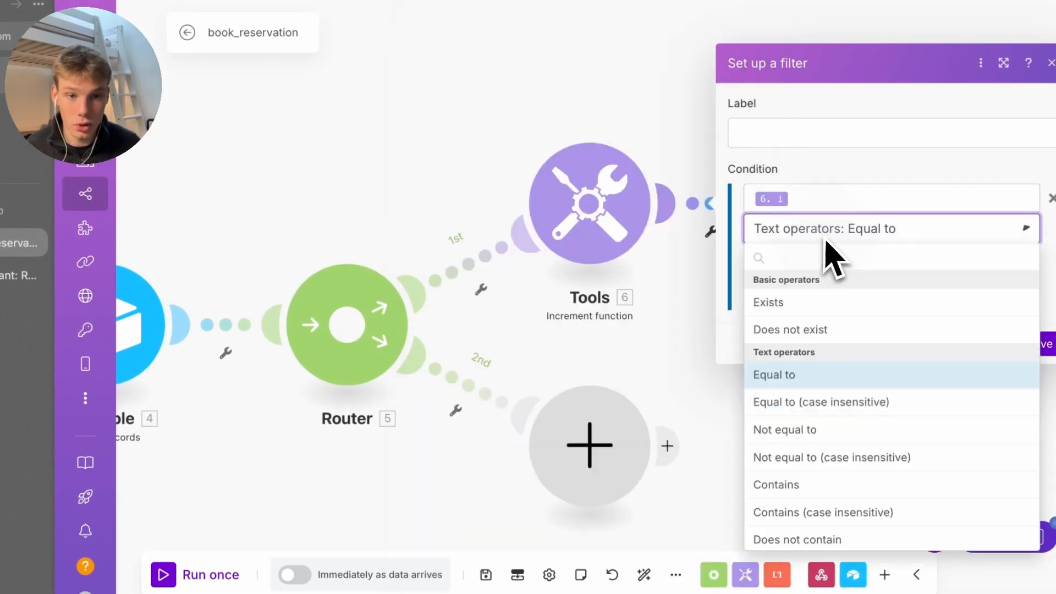
pyautogui.scroll(-10, 813, 354)
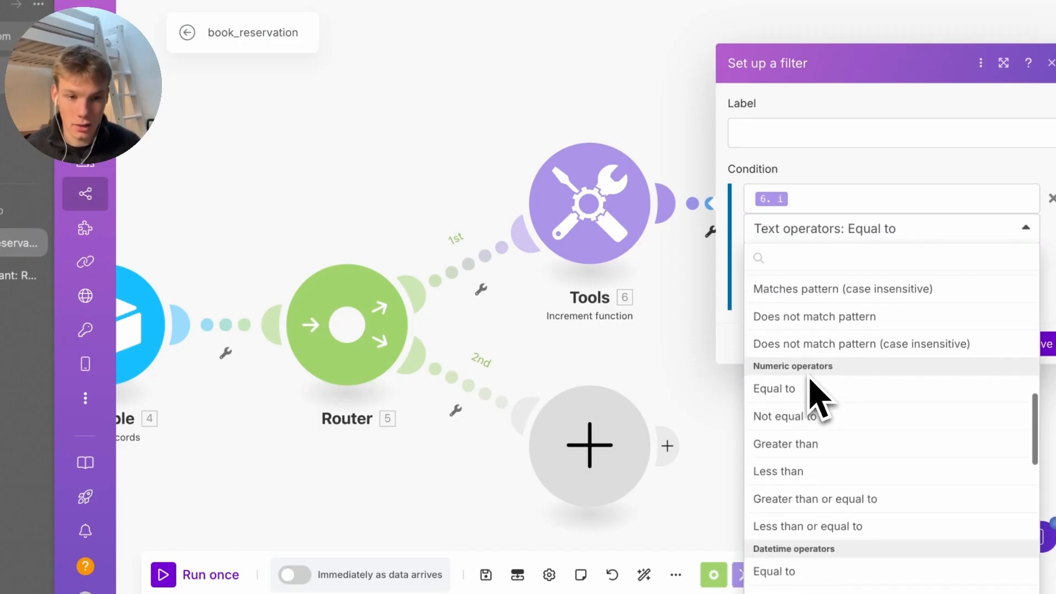
pyautogui.click(812, 388)
pyautogui.click(808, 258)
pyautogui.write('1')
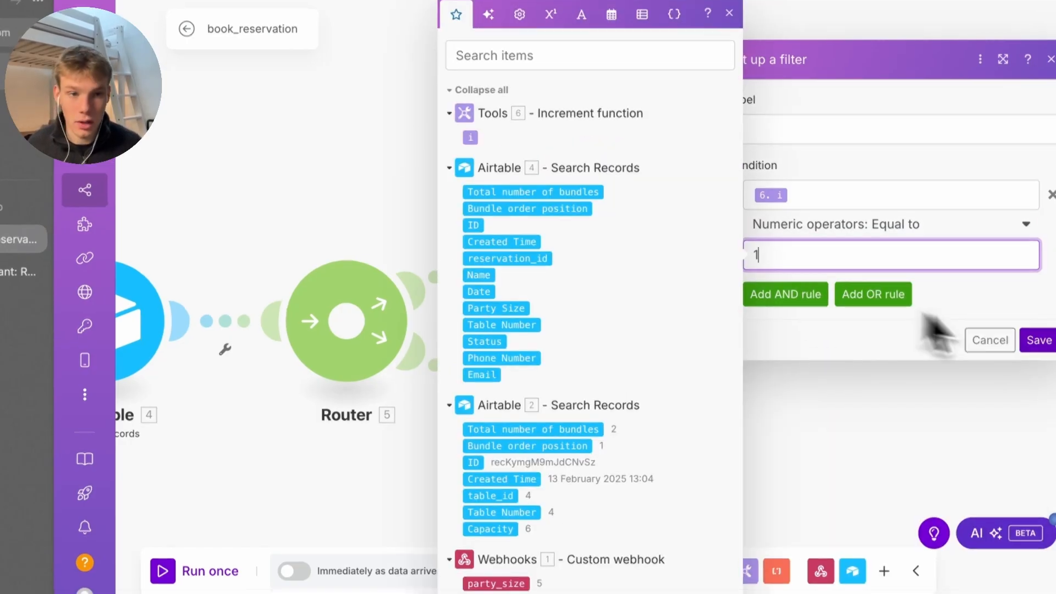
pyautogui.click(1038, 340)
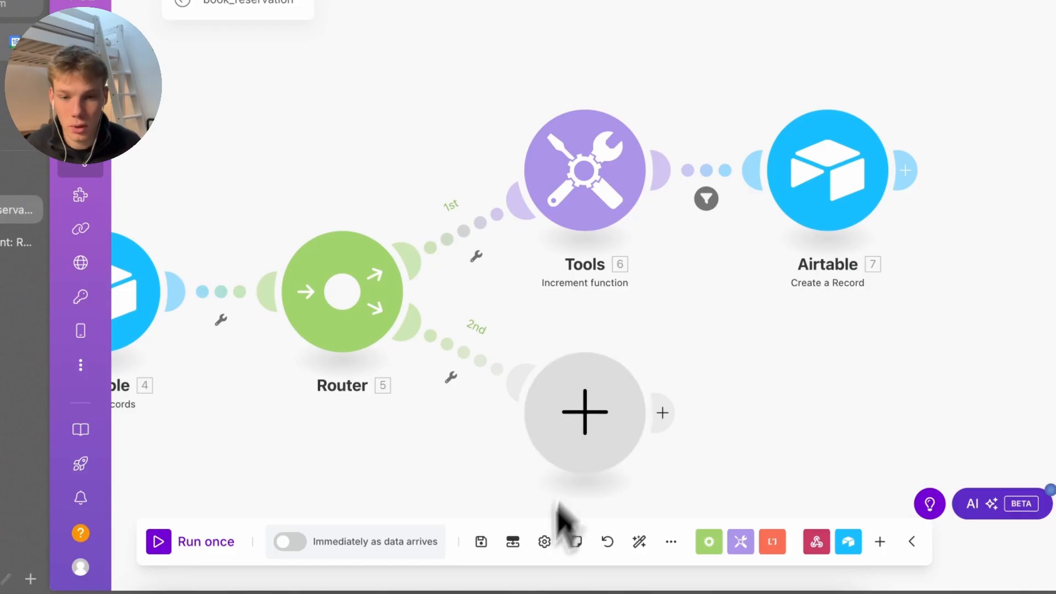
pyautogui.click(480, 542)
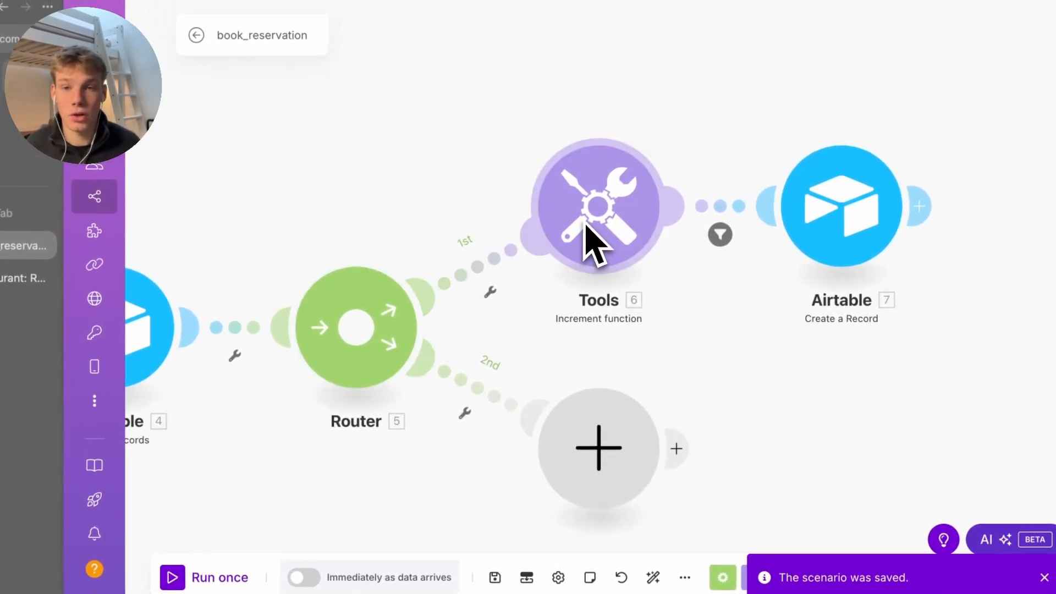
# Recheck the link filter, the Airtable record settings and the Tools counter settings, closing each
pyautogui.click(739, 204)
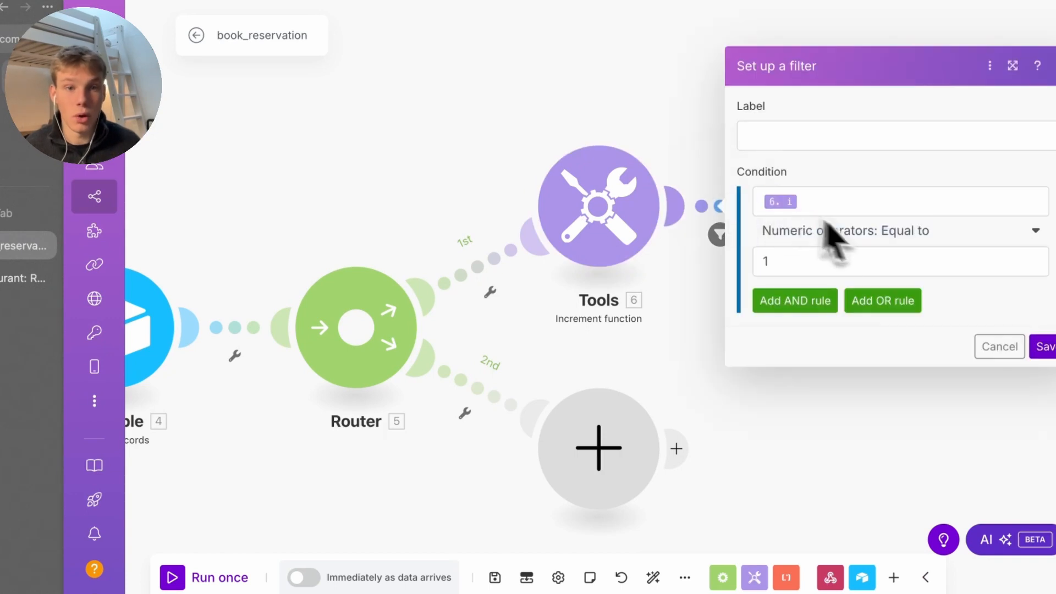
pyautogui.click(698, 147)
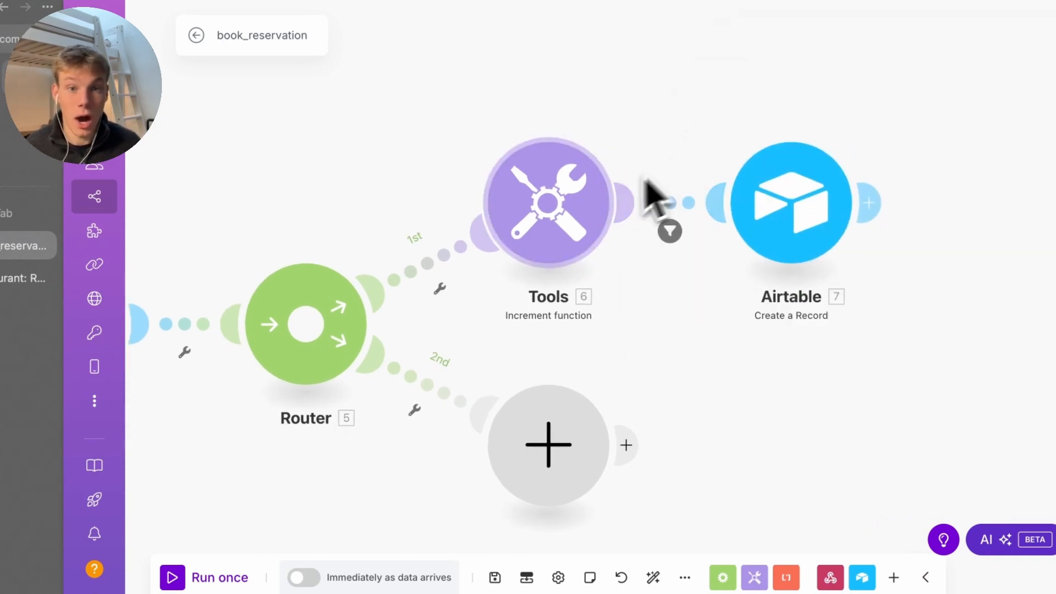
pyautogui.click(793, 228)
pyautogui.click(825, 338)
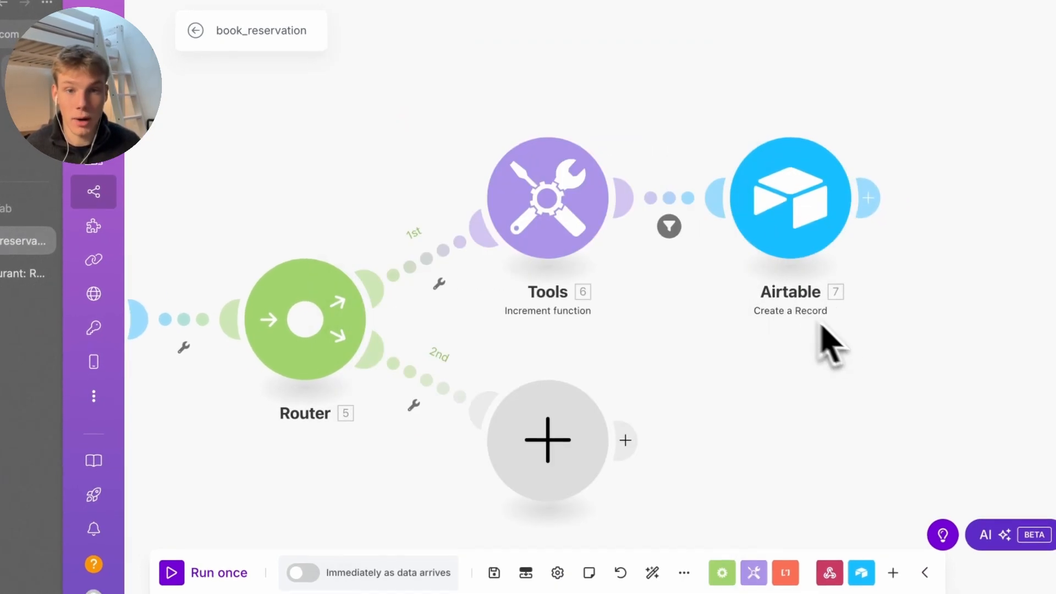
pyautogui.click(681, 226)
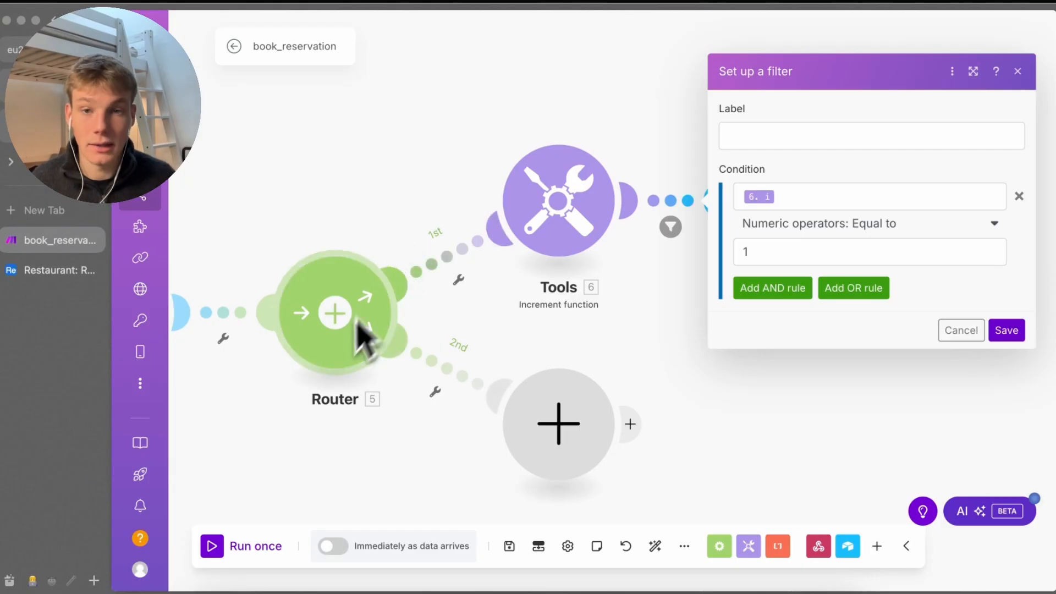
pyautogui.click(550, 264)
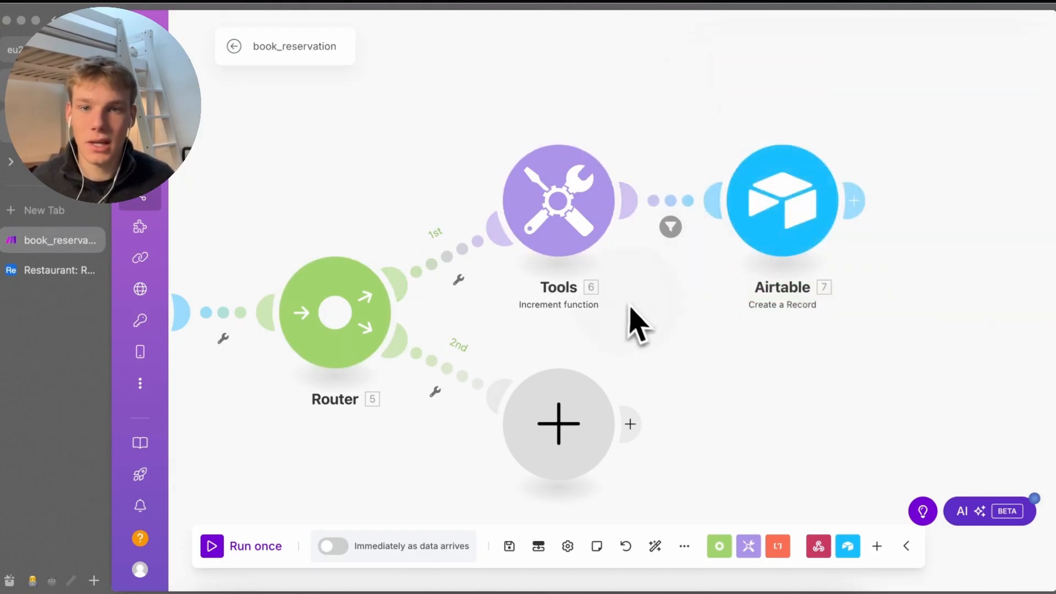
pyautogui.click(674, 374)
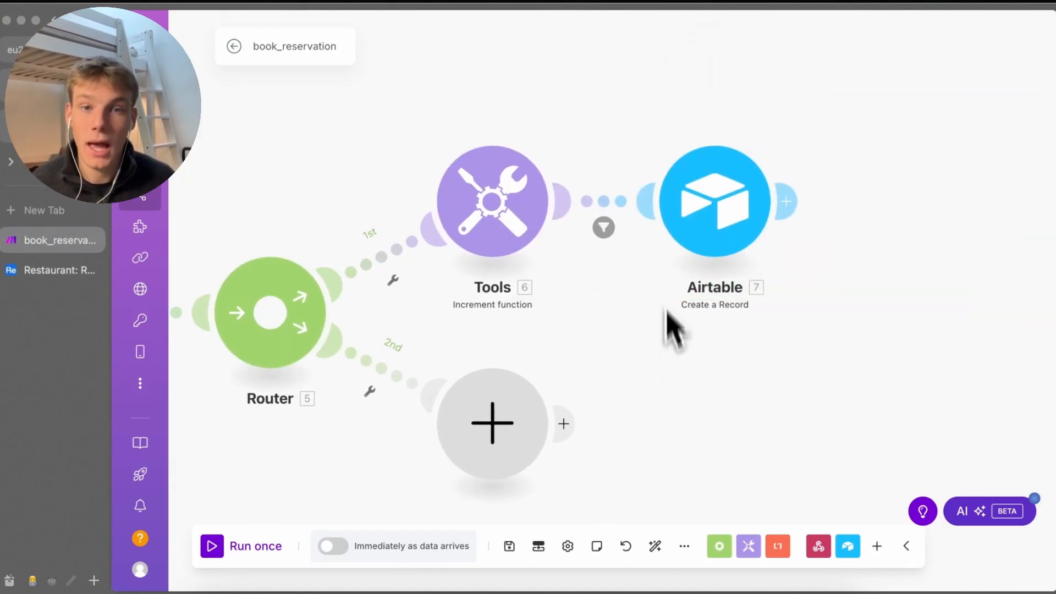
pyautogui.click(632, 217)
pyautogui.click(596, 330)
pyautogui.click(704, 233)
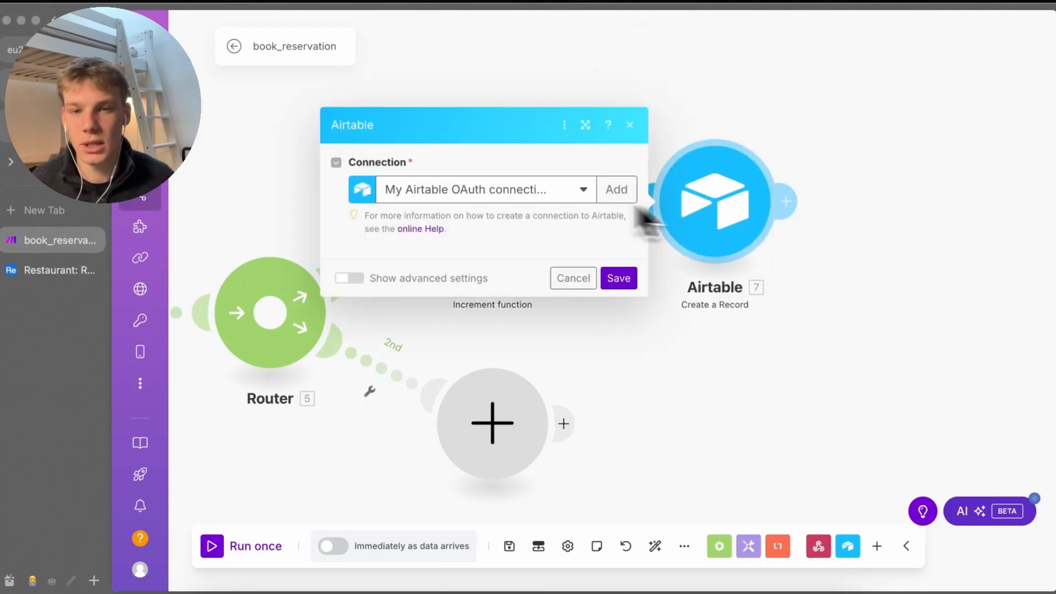
pyautogui.press('Escape')
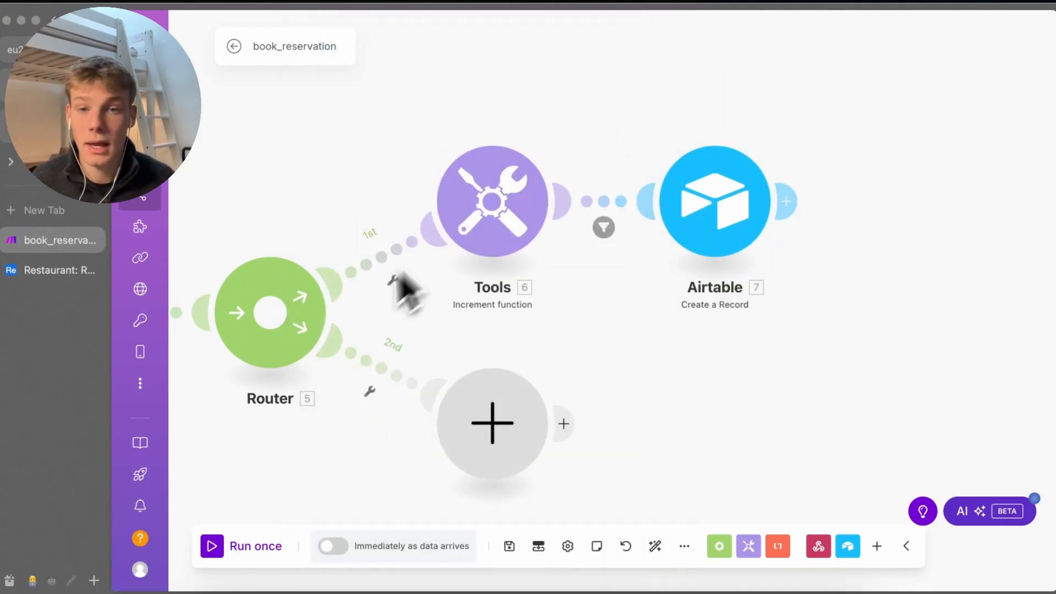
# Map 1.name, 1.date, 1.party_size and the found 2.Table Number into the Airtable record
pyautogui.click(466, 248)
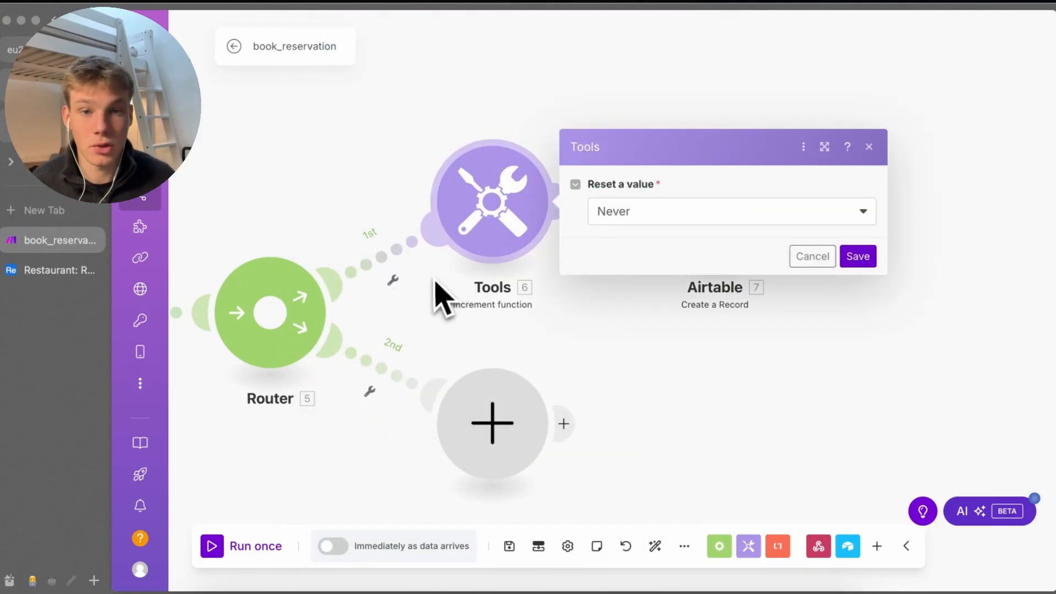
pyautogui.press('Escape')
pyautogui.click(604, 227)
pyautogui.press('Escape')
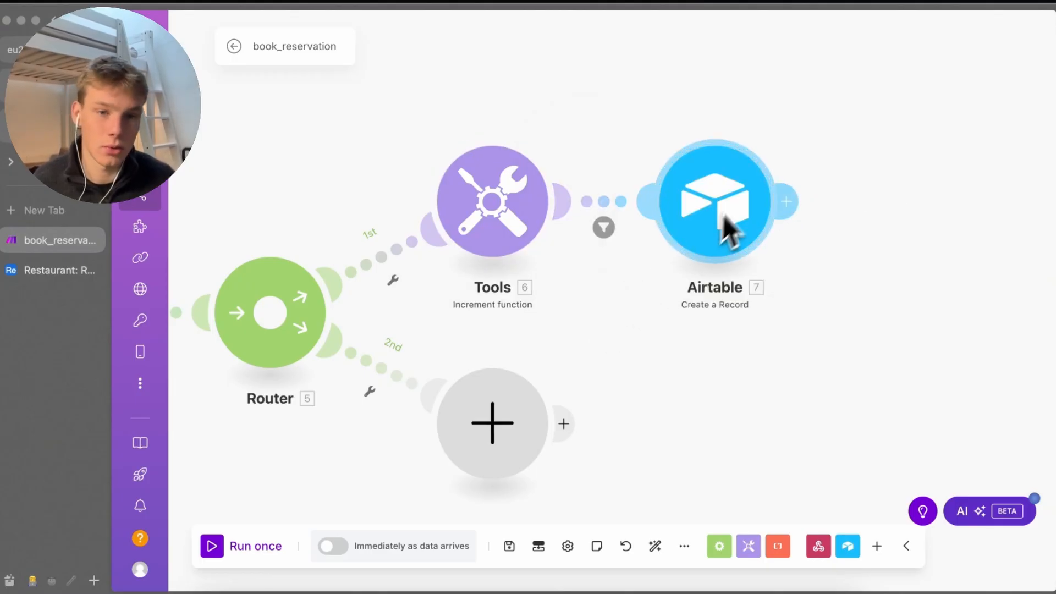
pyautogui.click(720, 220)
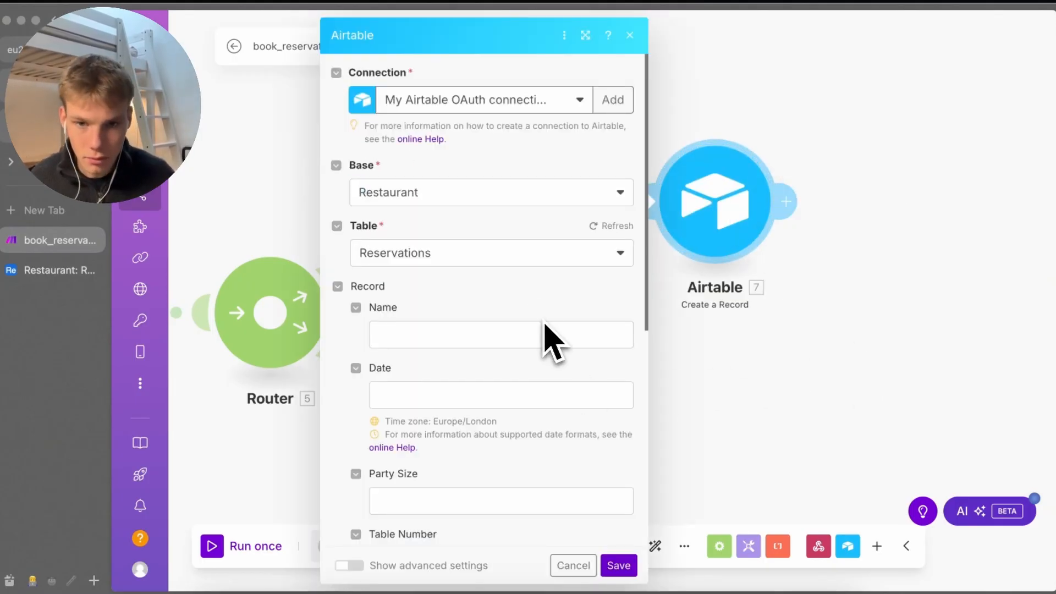
pyautogui.click(547, 337)
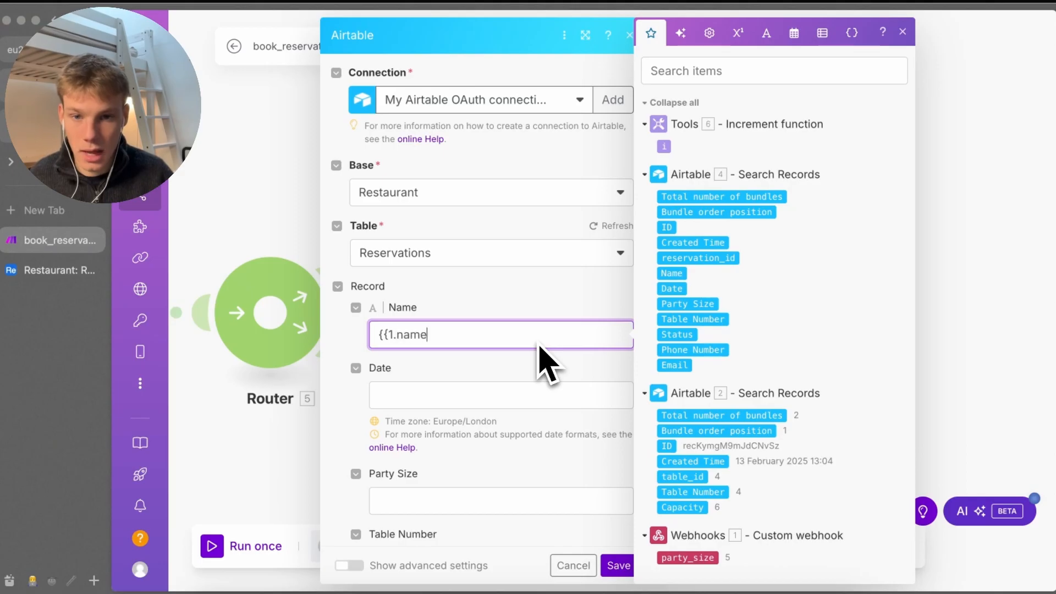
pyautogui.click(526, 391)
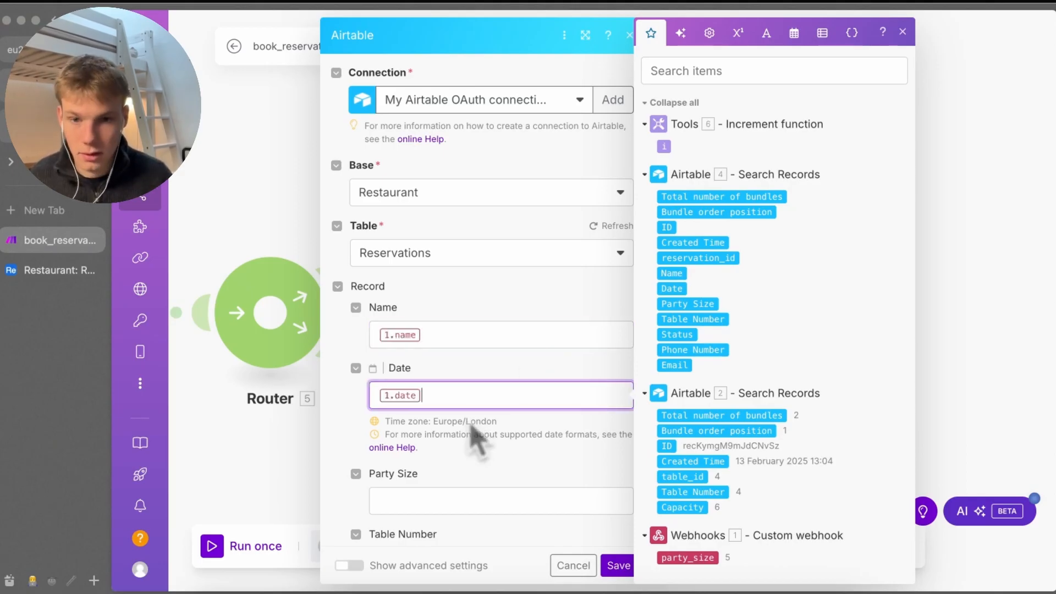
pyautogui.click(434, 498)
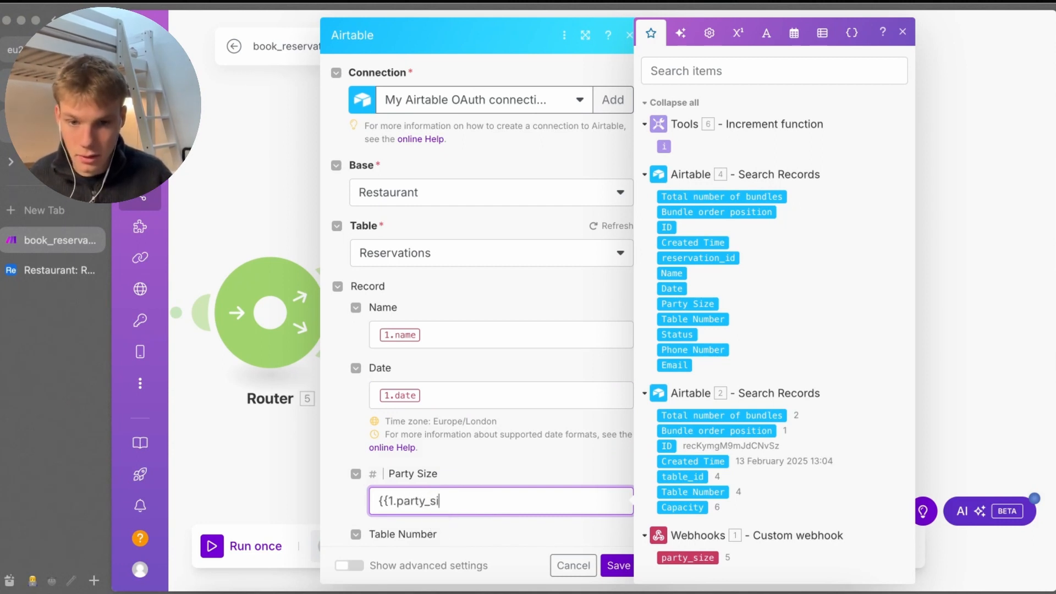
pyautogui.press('Tab')
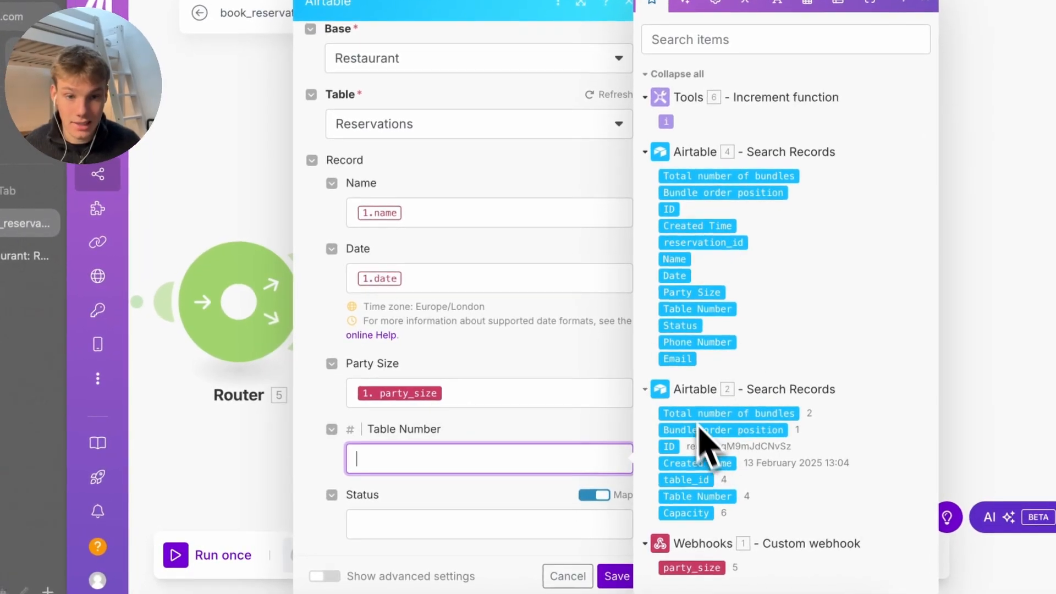
pyautogui.click(699, 491)
# Set Status to Confirmed, map 1.phone_number and 1.email, and save the record settings
pyautogui.scroll(-2, 447, 502)
pyautogui.click(518, 412)
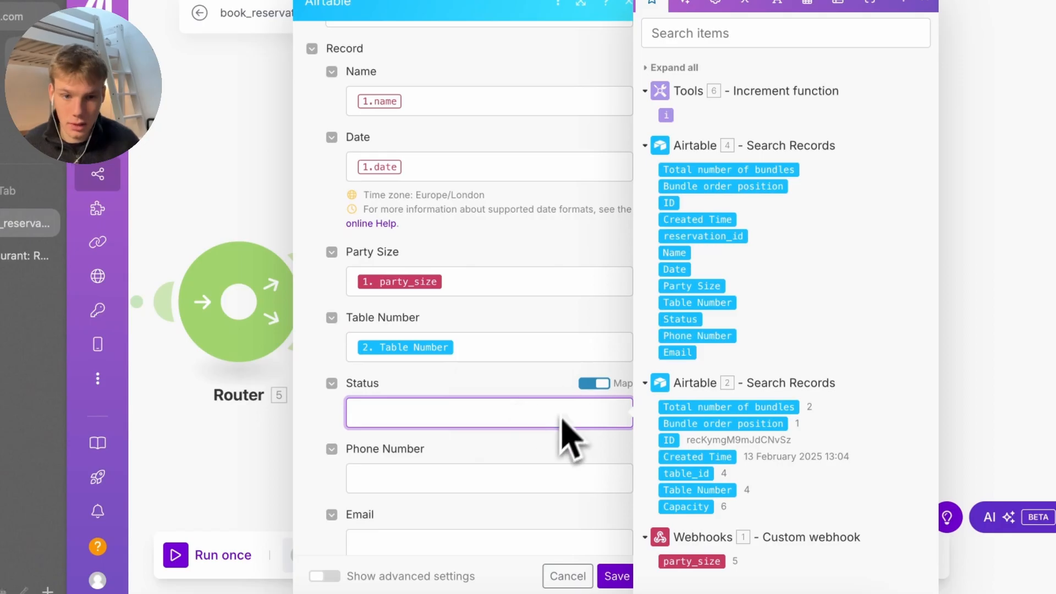
pyautogui.click(594, 383)
pyautogui.click(579, 412)
pyautogui.click(523, 432)
pyautogui.scroll(-1, 509, 440)
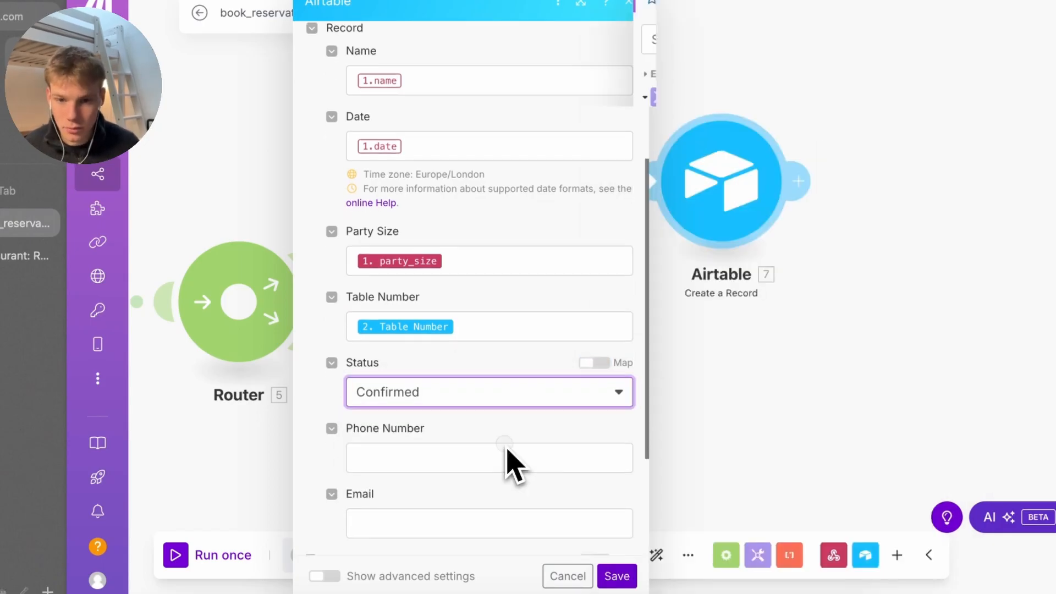
pyautogui.click(504, 454)
pyautogui.write('{{1.phone_nu,be')
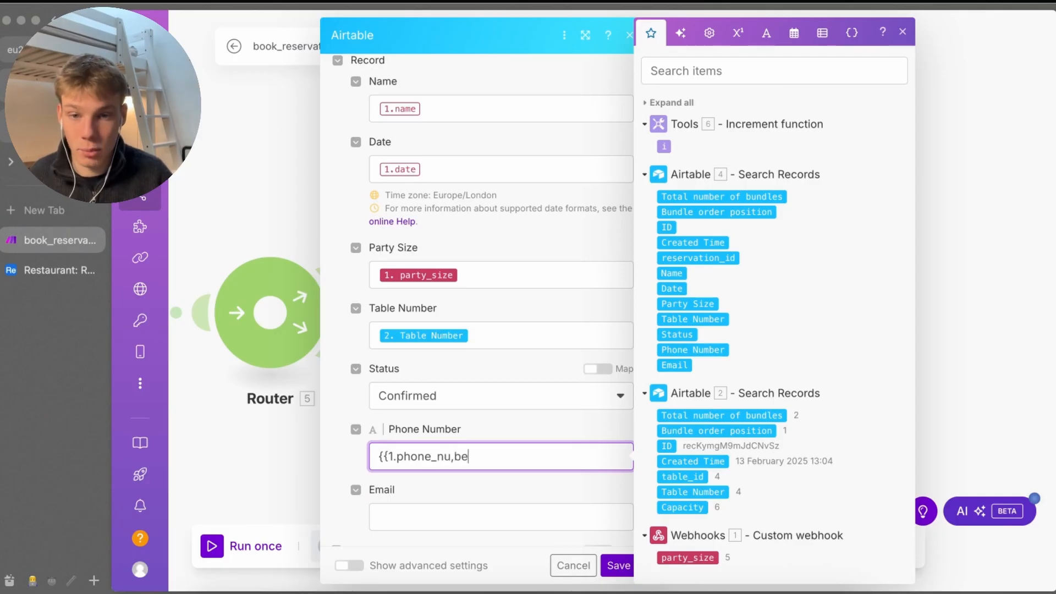
pyautogui.press('Tab')
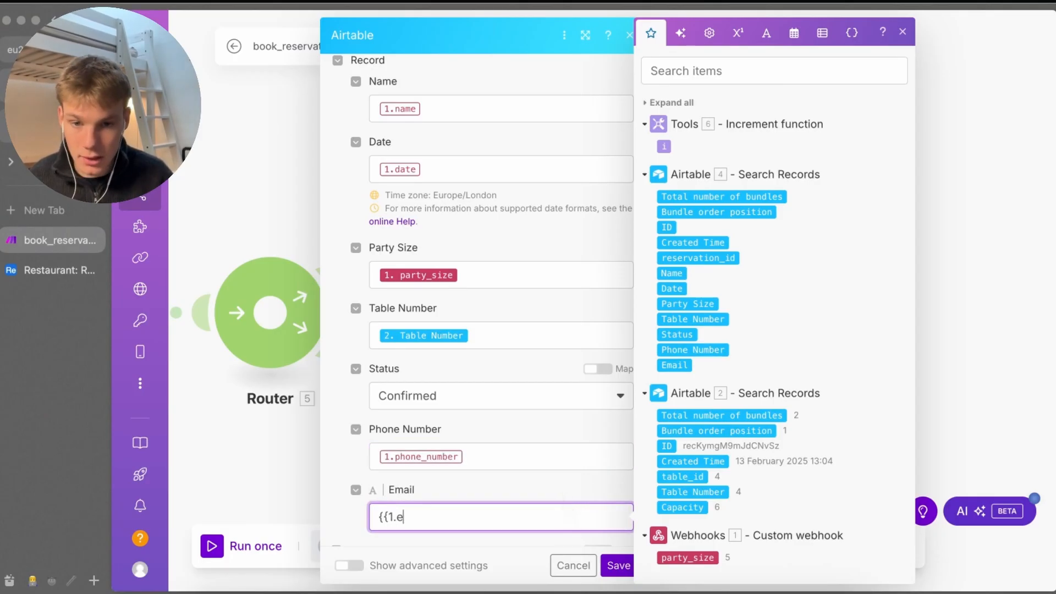
pyautogui.scroll(-3, 505, 532)
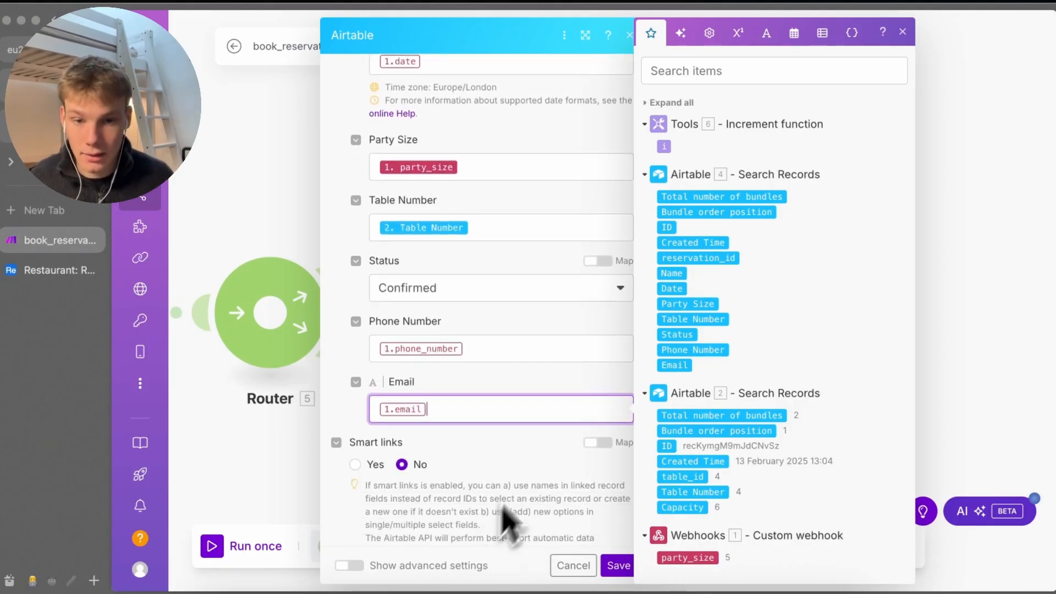
pyautogui.click(619, 569)
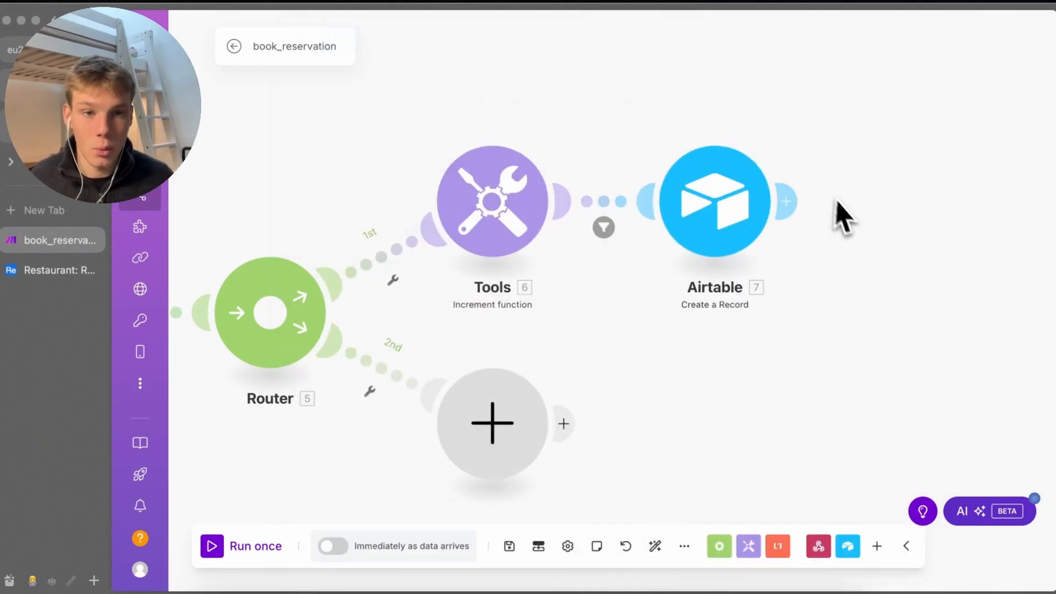
# Add a Webhook response after Airtable returning status 200 with a body citing party_size and date
pyautogui.click(837, 216)
pyautogui.write('webhook')
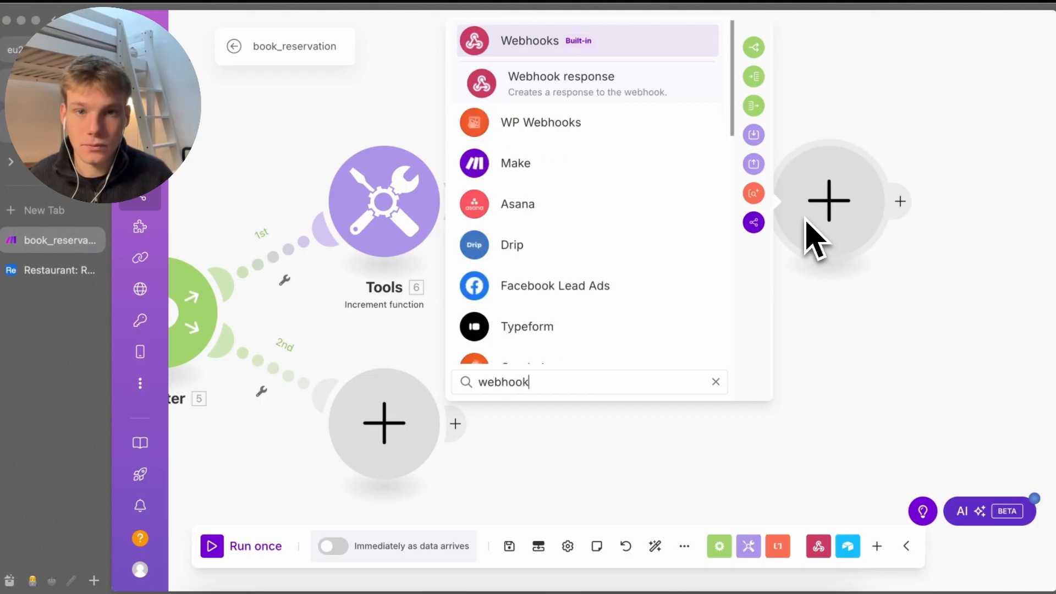
pyautogui.press('Return')
pyautogui.press('Return')
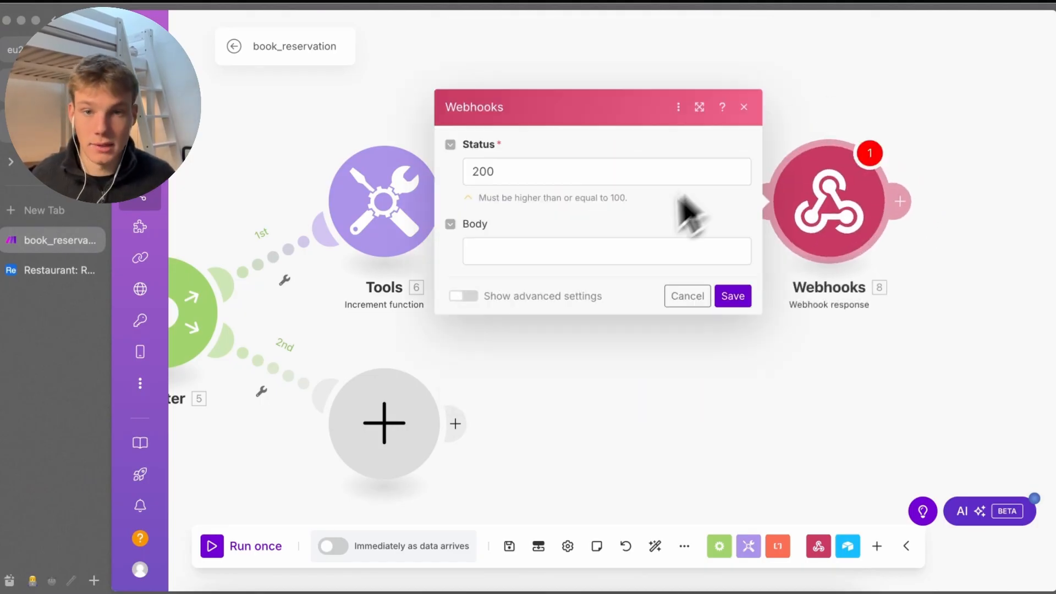
pyautogui.click(623, 257)
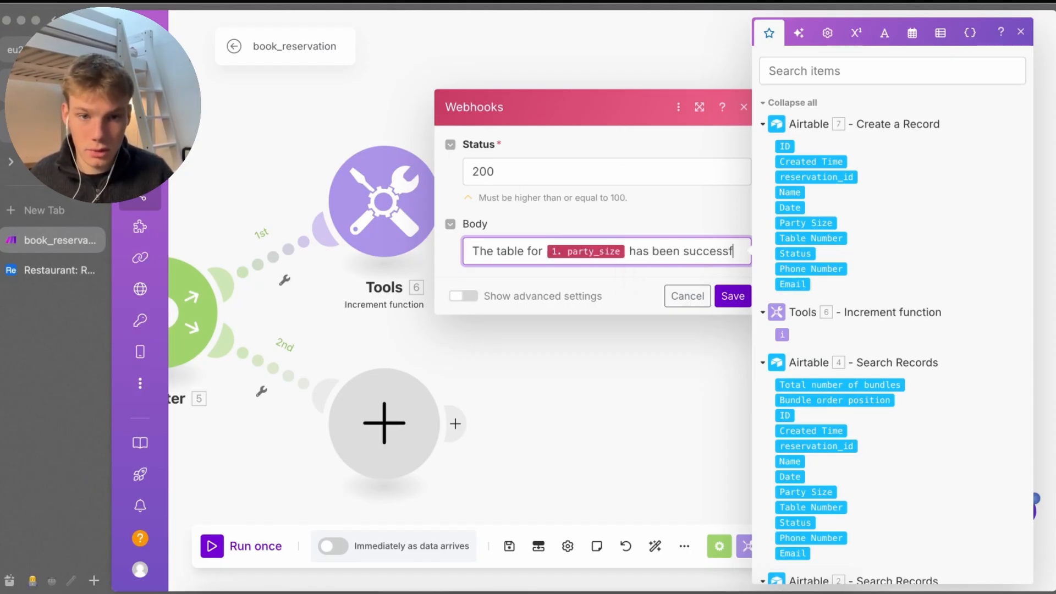
pyautogui.write('ully booked for 1.date')
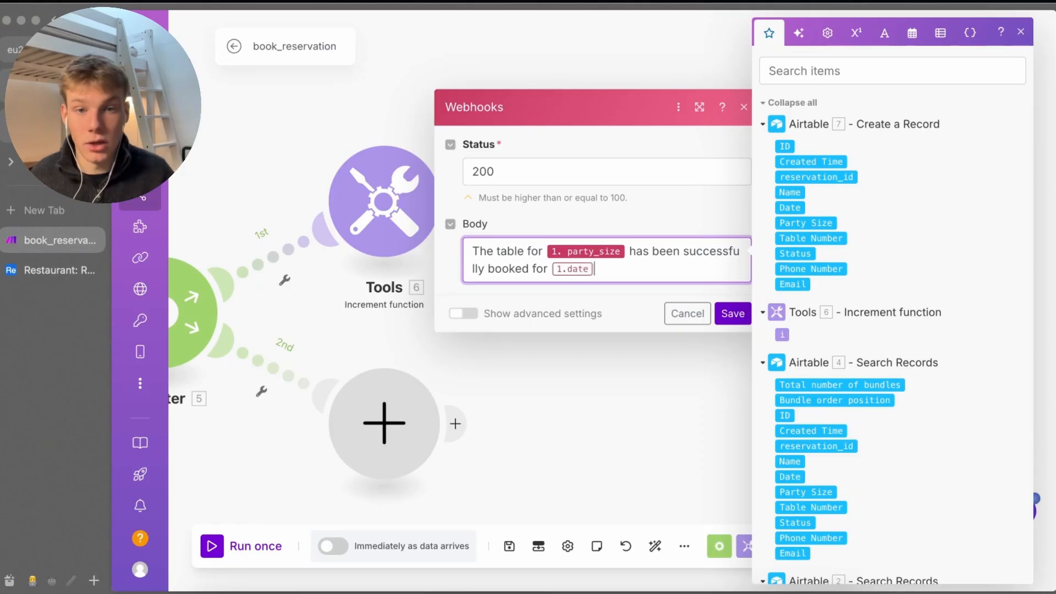
pyautogui.press('Return')
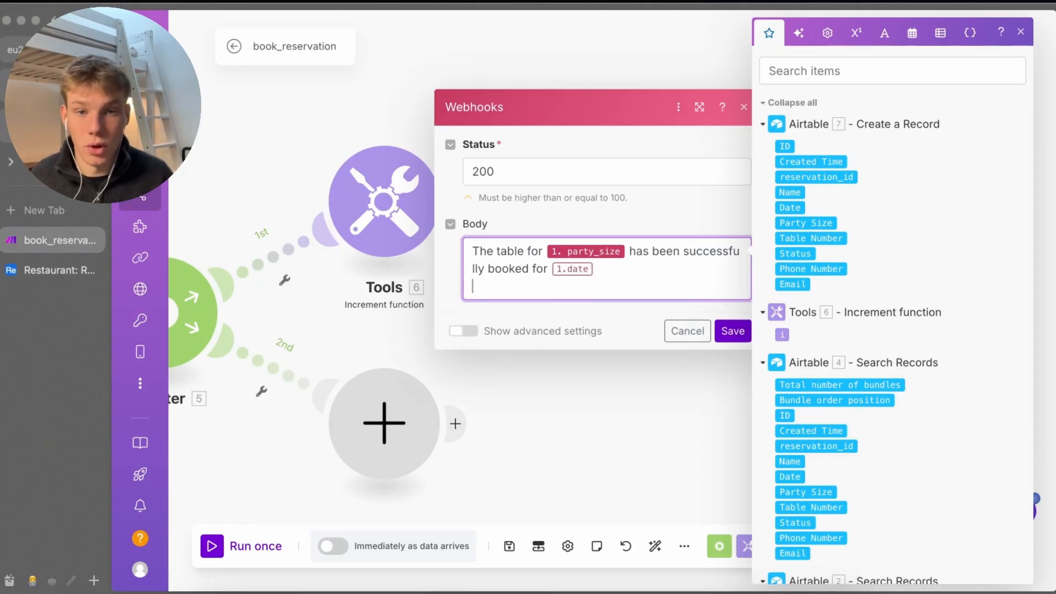
pyautogui.press('BackSpace')
pyautogui.click(733, 331)
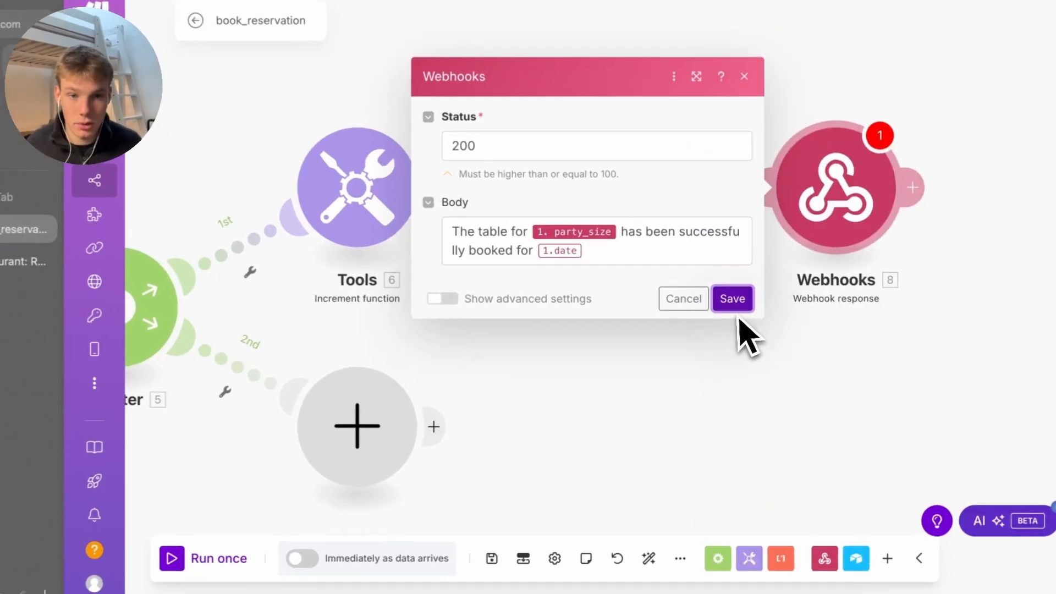
# Pan the canvas back to the router and switch to the whiteboard app
pyautogui.moveTo(318, 369); pyautogui.dragTo(566, 370)
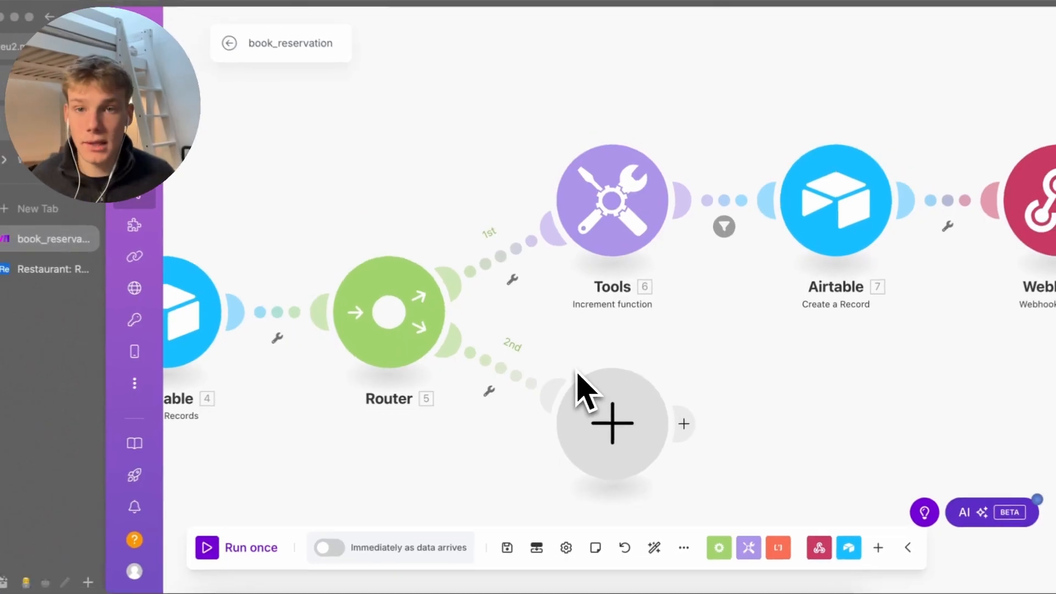
pyautogui.hscroll(-3, 465, 517)
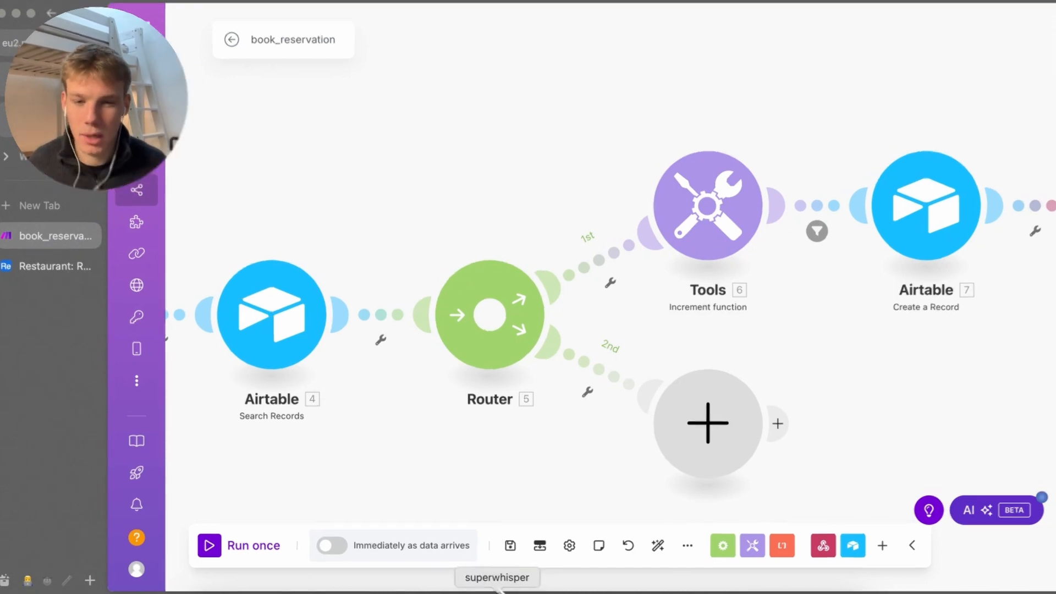
pyautogui.click(570, 587)
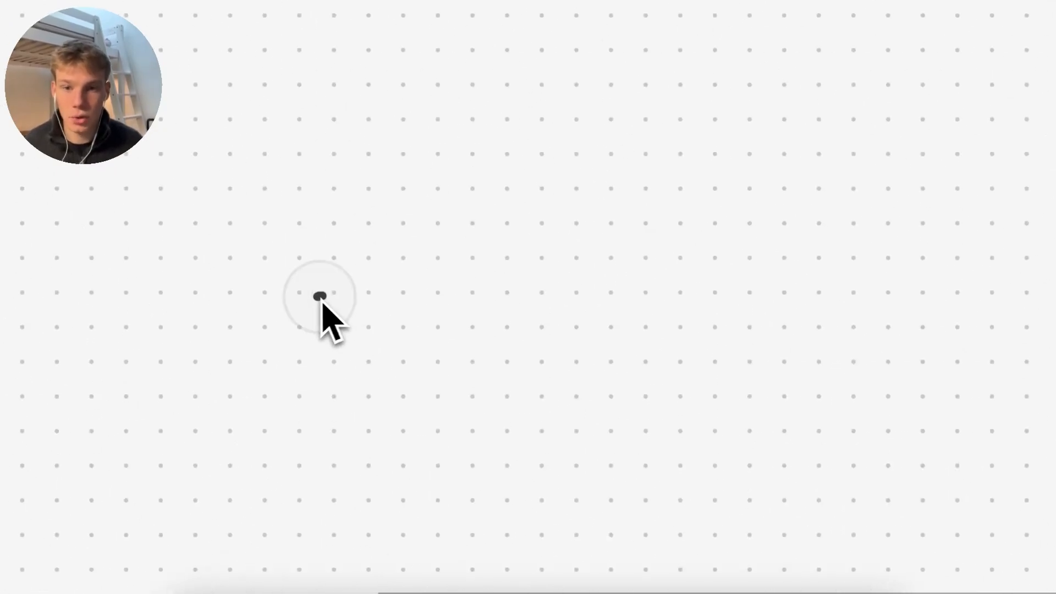
# Draw the two branch lines of a '<' fork with a bar at the upper branch's end
pyautogui.moveTo(320, 300); pyautogui.dragTo(640, 127)
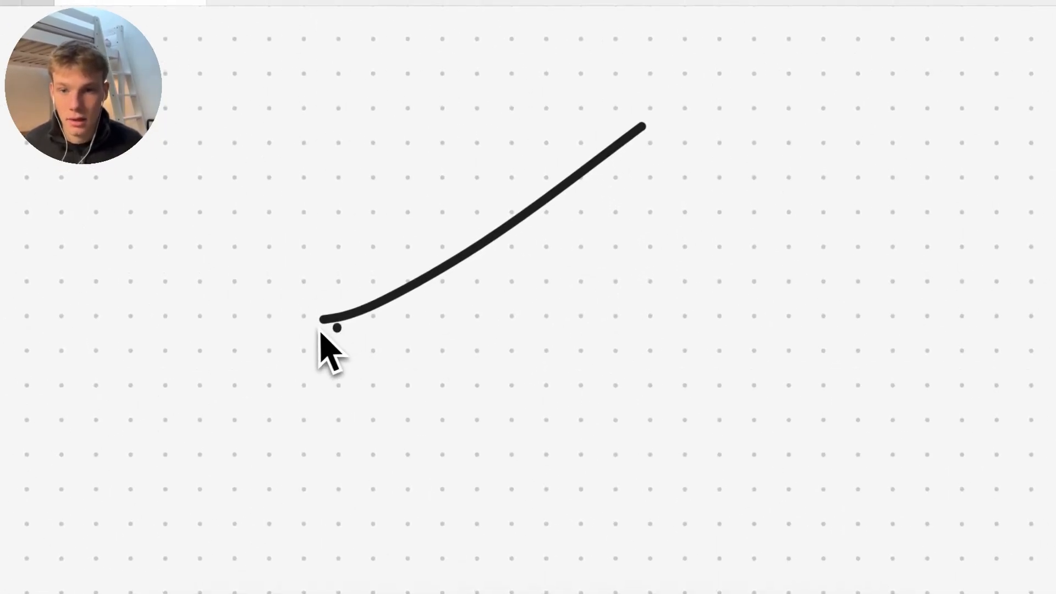
pyautogui.moveTo(324, 320); pyautogui.dragTo(664, 470)
pyautogui.scroll(3, 664, 470)
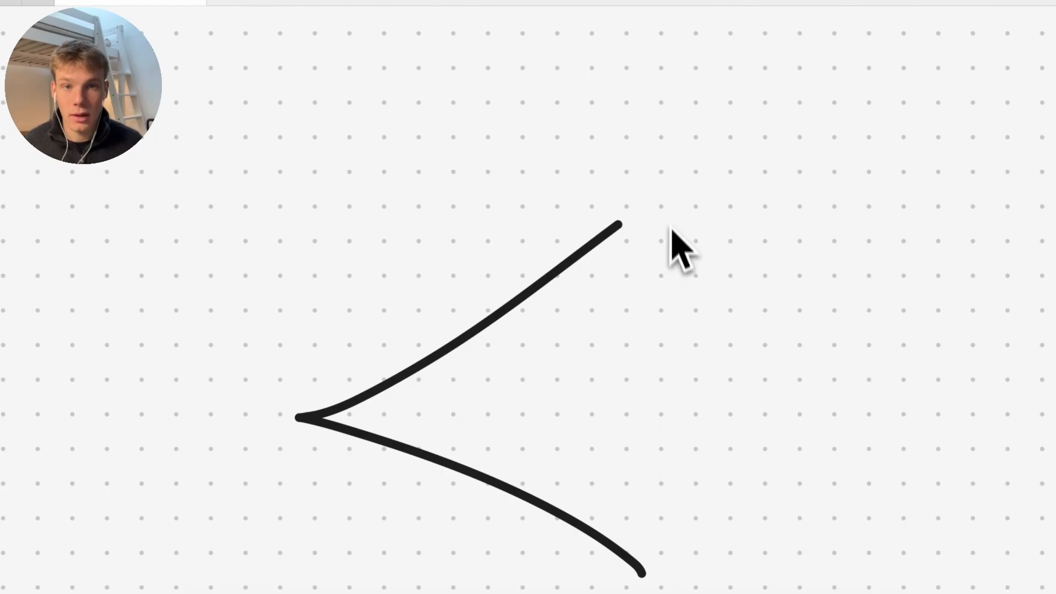
pyautogui.moveTo(663, 179); pyautogui.dragTo(672, 390)
pyautogui.scroll(-5, 666, 277)
pyautogui.scroll(3, 448, 405)
pyautogui.scroll(-1, 436, 401)
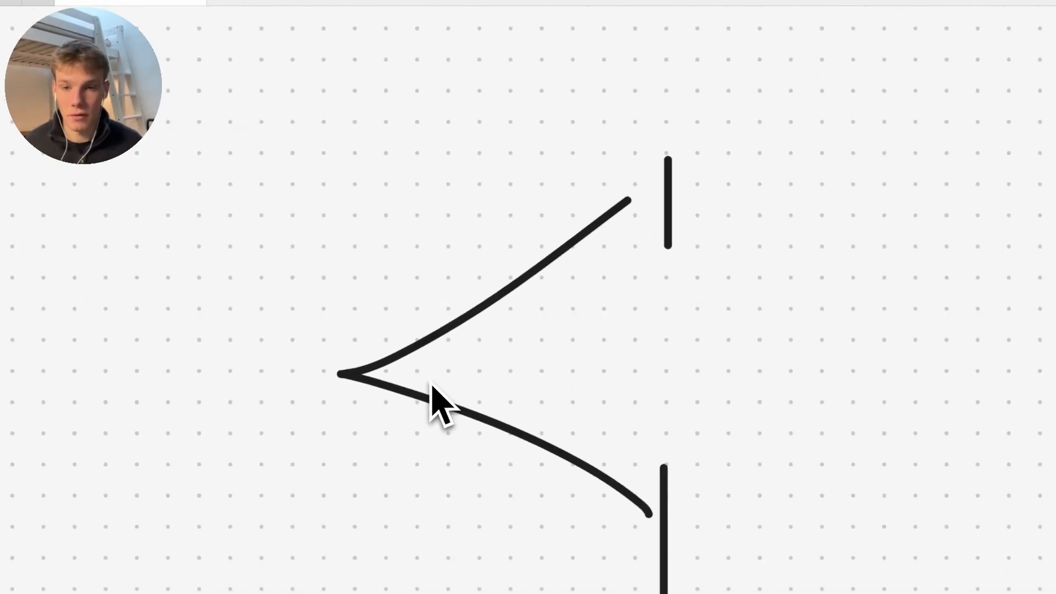
pyautogui.hscroll(-4, 440, 405)
# Draw a circle at the branch point and write a 3 above it and another further left
pyautogui.moveTo(444, 303)
pyautogui.mouseDown()
pyautogui.moveTo(462, 438)
pyautogui.moveTo(440, 308)
pyautogui.mouseUp()
pyautogui.scroll(3, 464, 381)
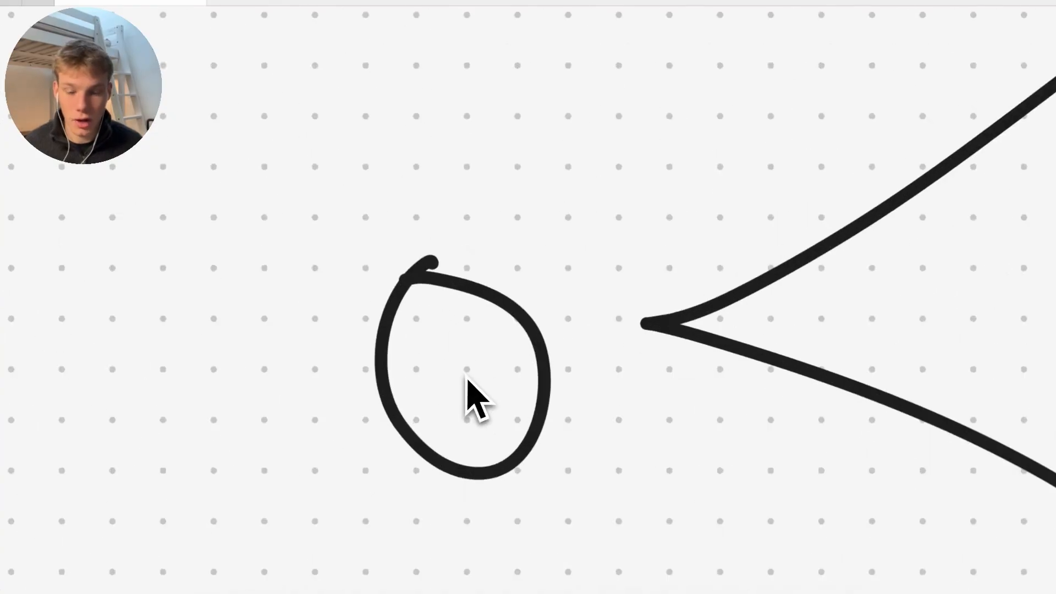
pyautogui.hscroll(3, 466, 379)
pyautogui.scroll(-3, 466, 385)
pyautogui.scroll(3, 348, 283)
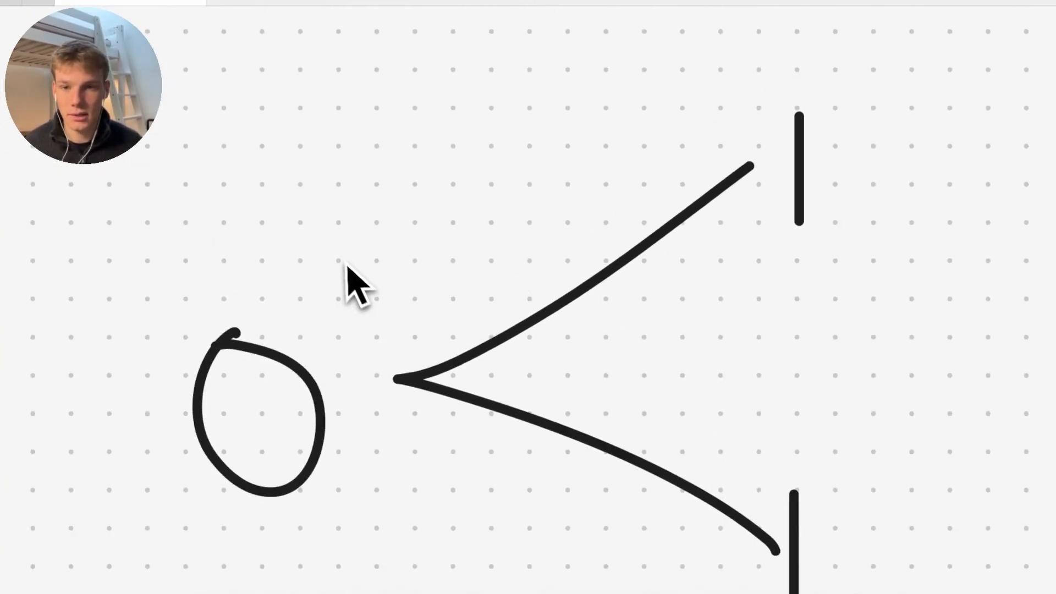
pyautogui.moveTo(332, 261); pyautogui.dragTo(377, 255)
pyautogui.hscroll(-1, 370, 355)
pyautogui.scroll(-1, 370, 354)
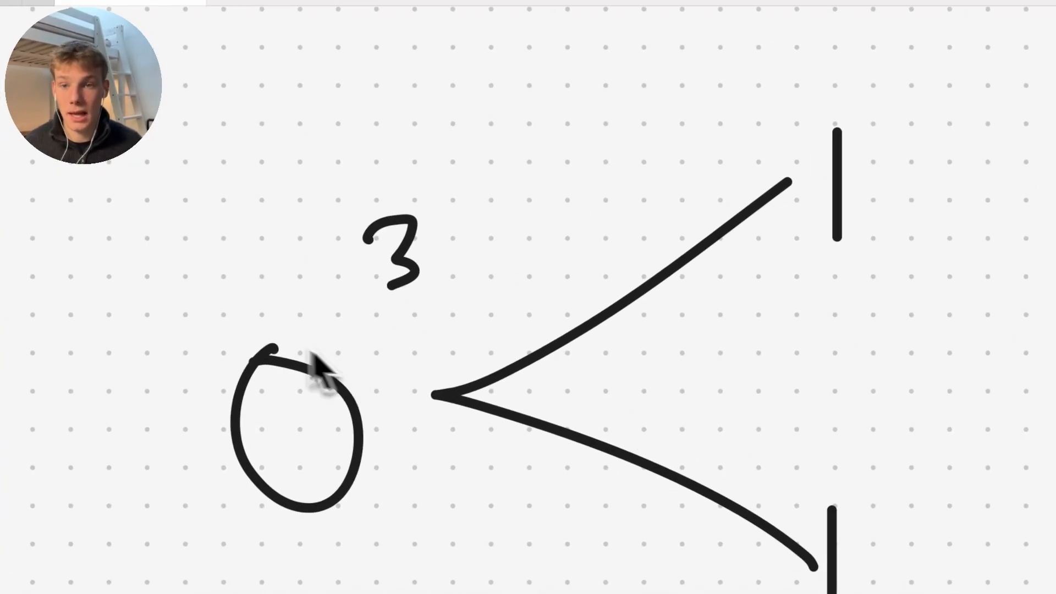
pyautogui.moveTo(58, 210); pyautogui.dragTo(114, 310)
pyautogui.hscroll(2, 113, 316)
pyautogui.scroll(1, 113, 316)
# Draw an arrow pointing at the 3, then undo the circles drawn around the 3s
pyautogui.moveTo(102, 268); pyautogui.dragTo(228, 266)
pyautogui.moveTo(187, 233); pyautogui.dragTo(171, 320)
pyautogui.hscroll(2, 171, 329)
pyautogui.scroll(-1, 171, 329)
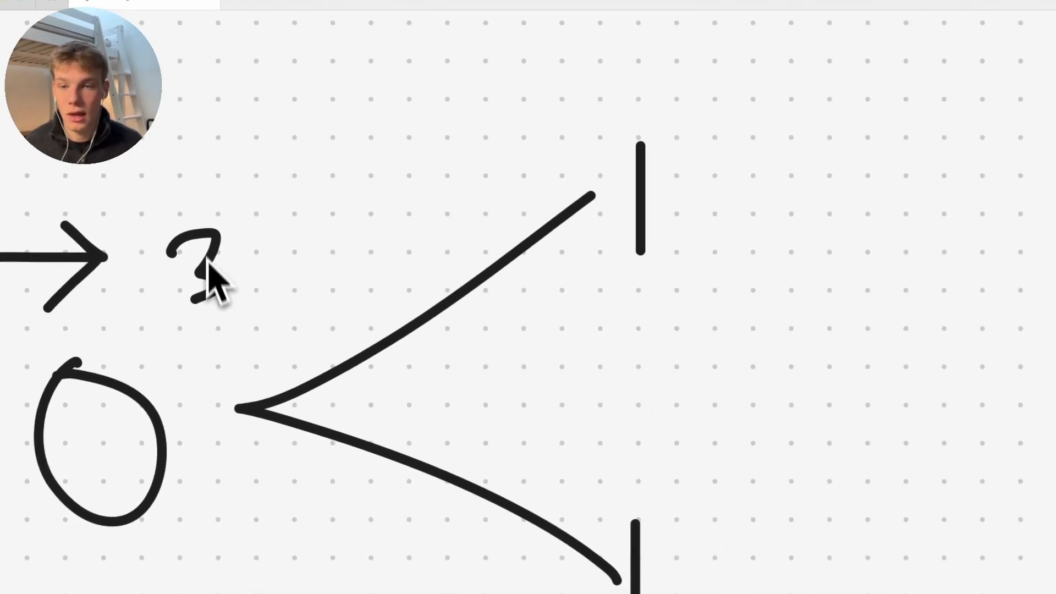
pyautogui.moveTo(193, 205)
pyautogui.mouseDown()
pyautogui.moveTo(204, 385)
pyautogui.moveTo(199, 179)
pyautogui.mouseUp()
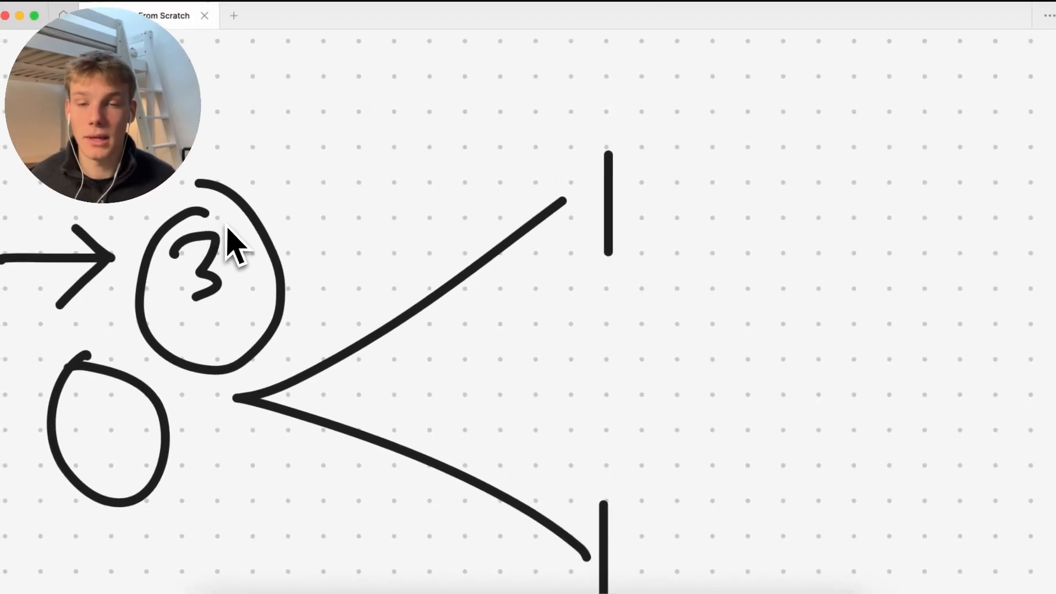
pyautogui.scroll(-2, 230, 222)
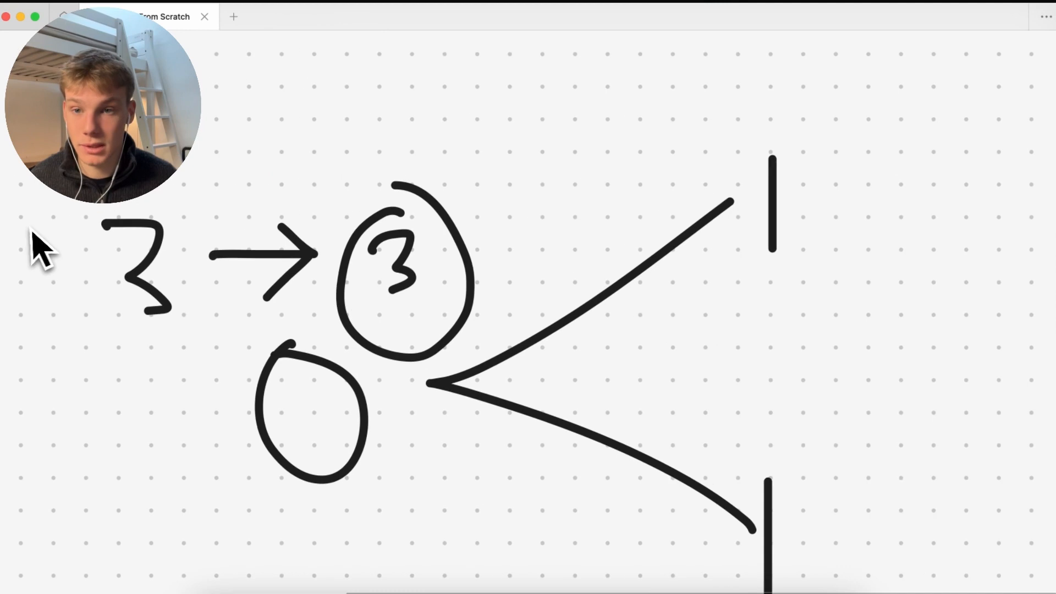
pyautogui.moveTo(105, 187)
pyautogui.mouseDown()
pyautogui.moveTo(83, 192)
pyautogui.moveTo(98, 211)
pyautogui.mouseUp()
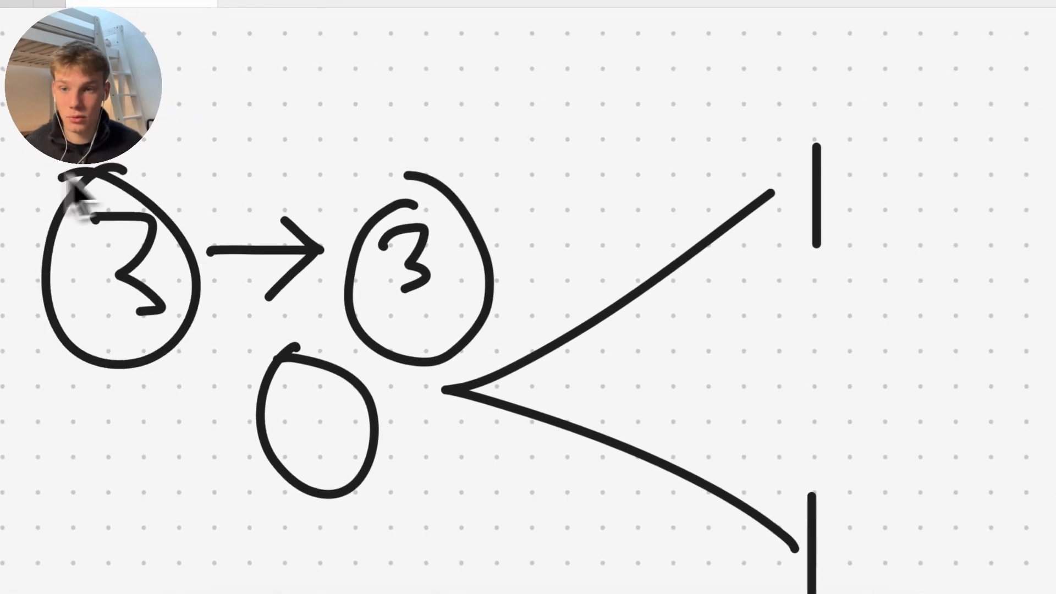
pyautogui.hscroll(2, 179, 292)
pyautogui.press('super+z')
pyautogui.press('super+z')
pyautogui.hscroll(1, 279, 335)
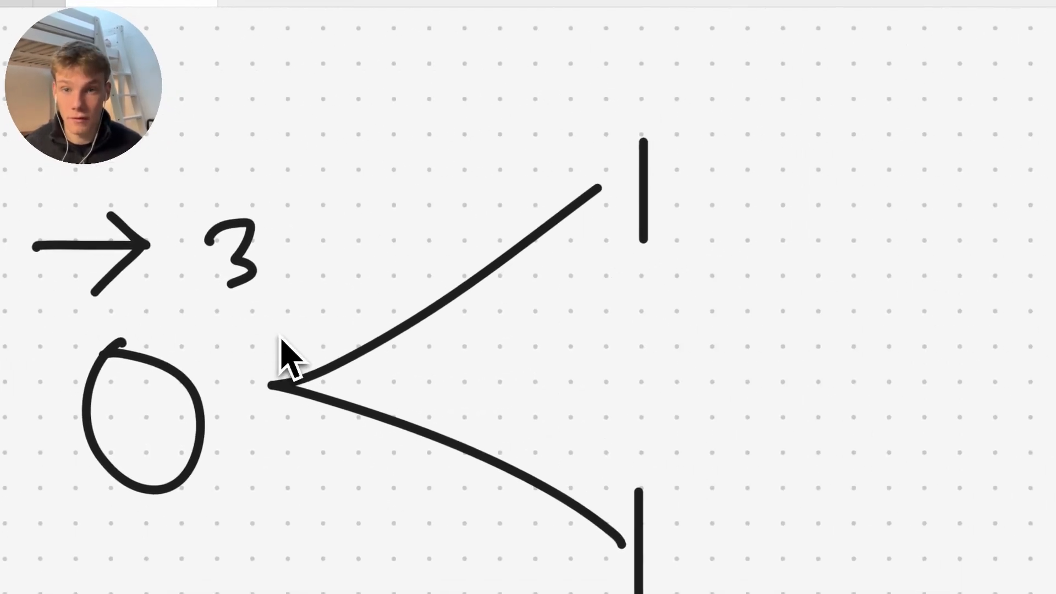
# Add an outgoing arrow after the lower branch bar, undoing a stray curved stroke
pyautogui.scroll(1, 279, 335)
pyautogui.scroll(-5, 281, 341)
pyautogui.hscroll(4, 281, 341)
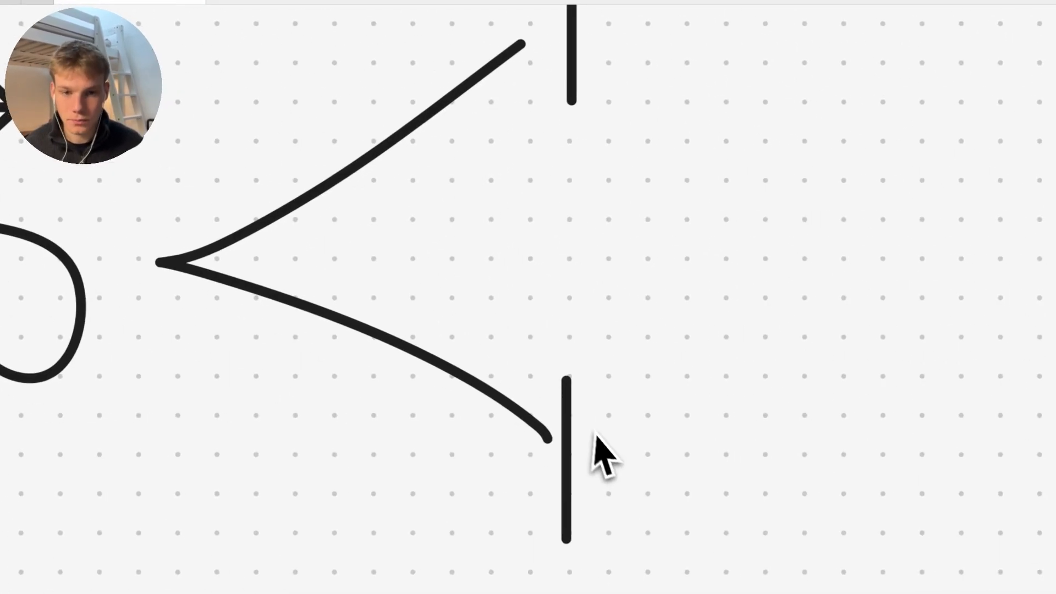
pyautogui.moveTo(605, 458); pyautogui.dragTo(722, 458)
pyautogui.moveTo(696, 424)
pyautogui.mouseDown()
pyautogui.moveTo(724, 458)
pyautogui.moveTo(665, 503)
pyautogui.mouseUp()
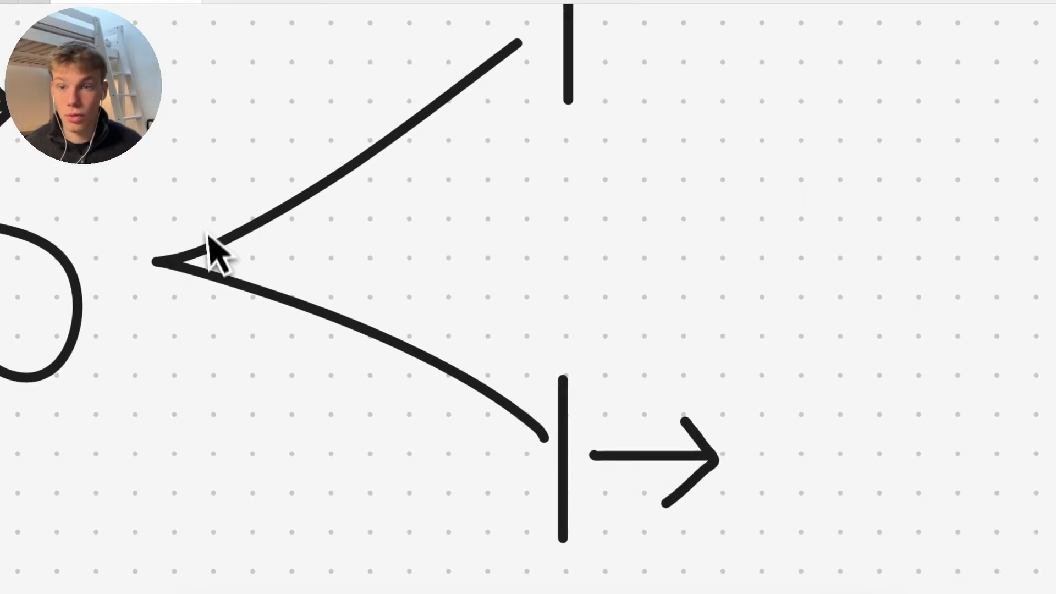
pyautogui.moveTo(288, 261)
pyautogui.mouseDown()
pyautogui.moveTo(384, 286)
pyautogui.moveTo(466, 357)
pyautogui.mouseUp()
pyautogui.press('super+z')
pyautogui.hscroll(3, 467, 360)
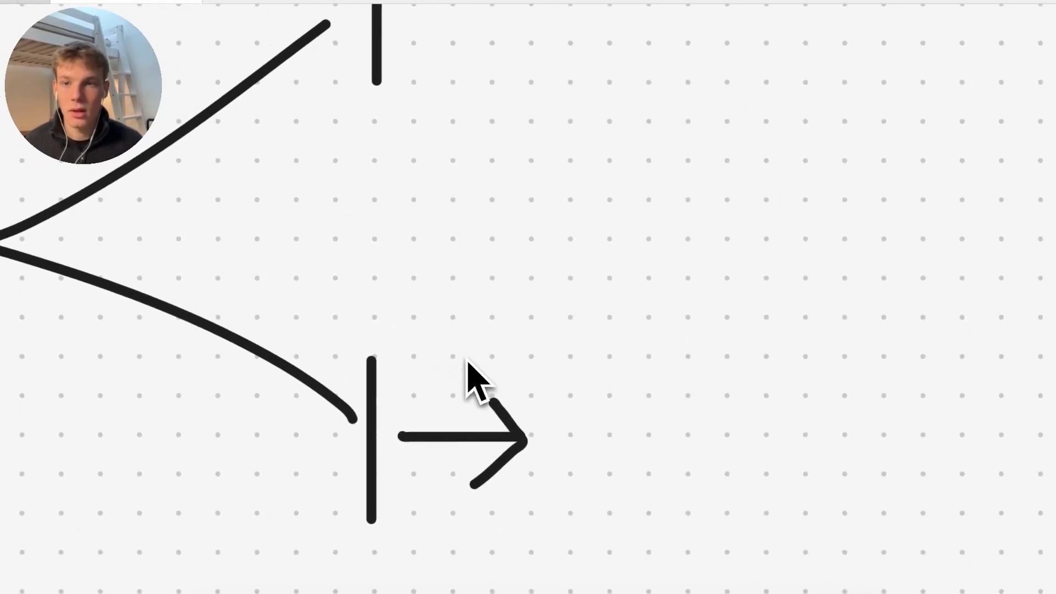
pyautogui.hscroll(-4, 467, 361)
pyautogui.scroll(-1, 467, 360)
pyautogui.scroll(-2, 467, 360)
pyautogui.hscroll(-3, 467, 361)
pyautogui.scroll(1, 381, 259)
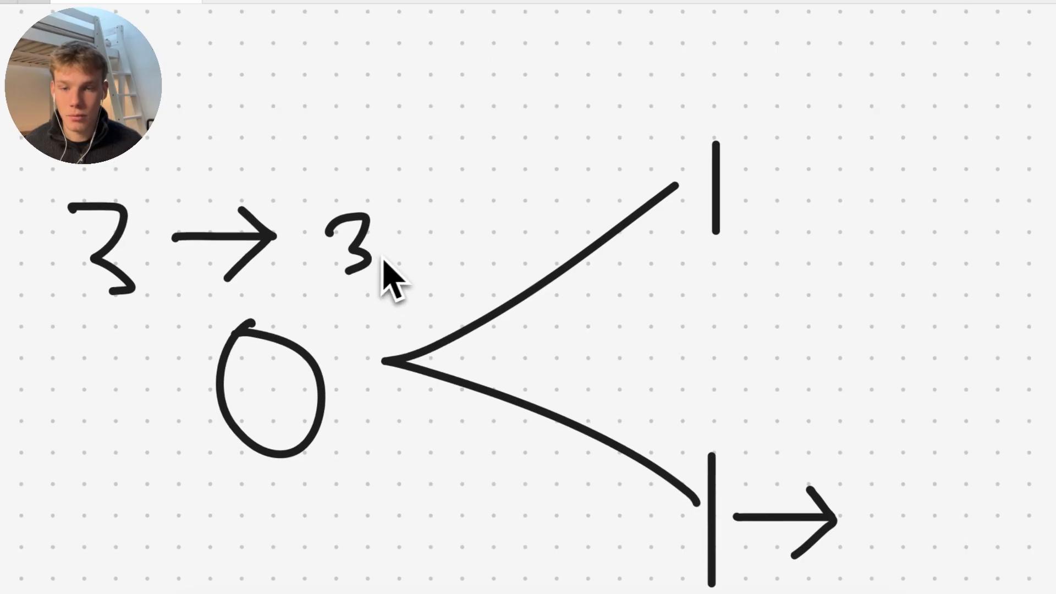
# Overwrite the small 3 as a 2 and circle it, undoing a stray loop around the left 3
pyautogui.moveTo(330, 232); pyautogui.dragTo(404, 264)
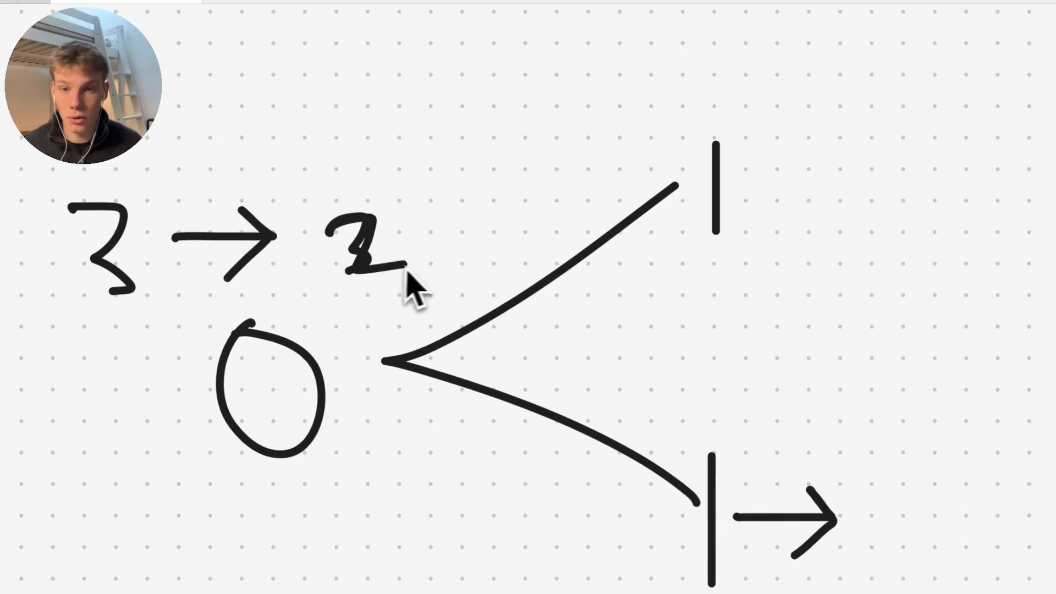
pyautogui.hscroll(1, 398, 283)
pyautogui.scroll(-1, 414, 284)
pyautogui.hscroll(1, 414, 285)
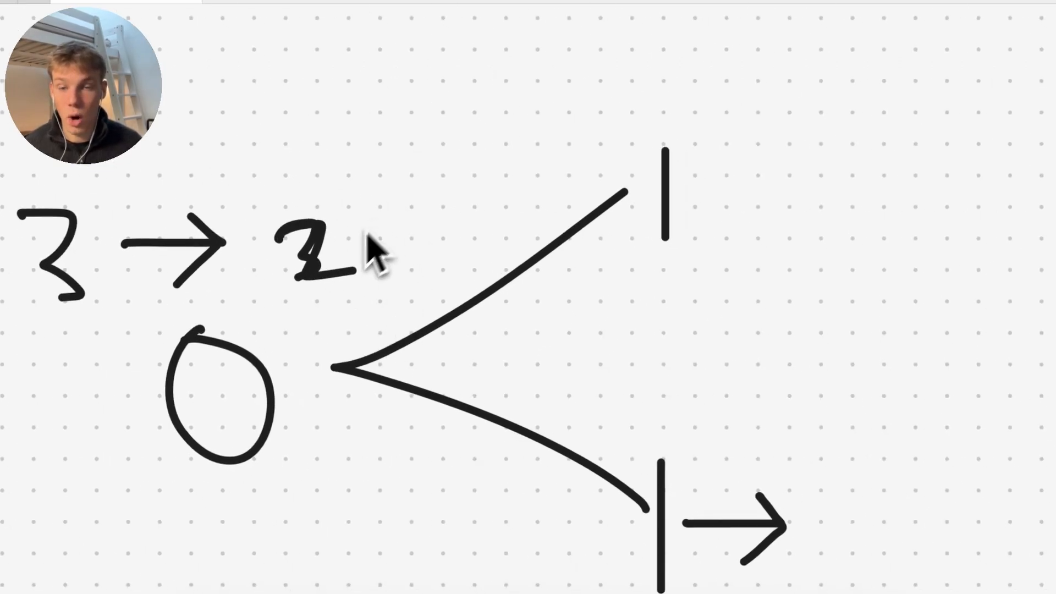
pyautogui.scroll(6, 367, 233)
pyautogui.hscroll(-2, 367, 234)
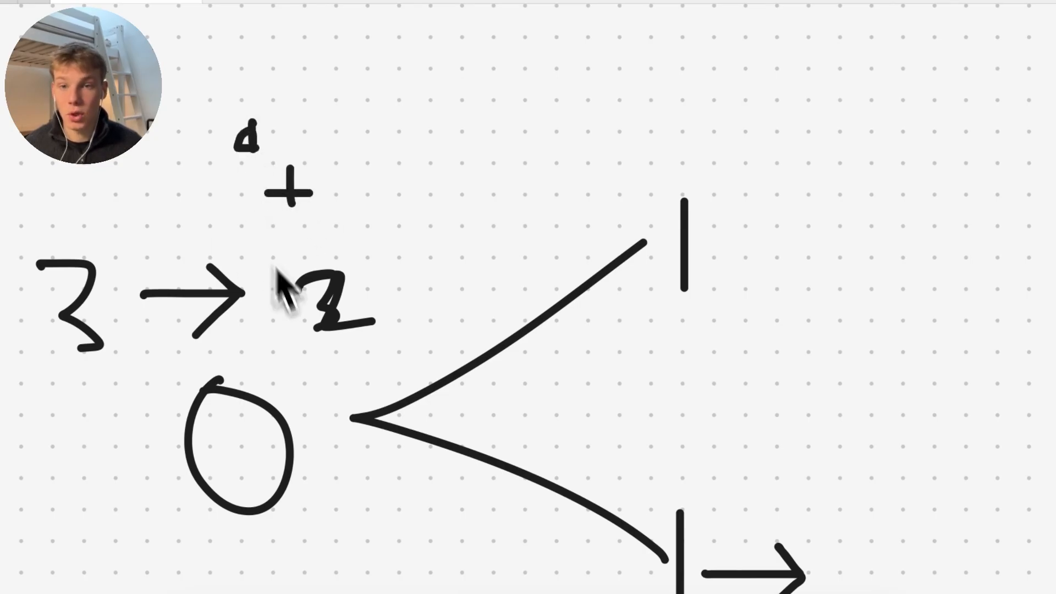
pyautogui.moveTo(321, 263)
pyautogui.mouseDown()
pyautogui.moveTo(302, 275)
pyautogui.moveTo(349, 262)
pyautogui.mouseUp()
pyautogui.scroll(1, 151, 296)
pyautogui.hscroll(-1, 151, 296)
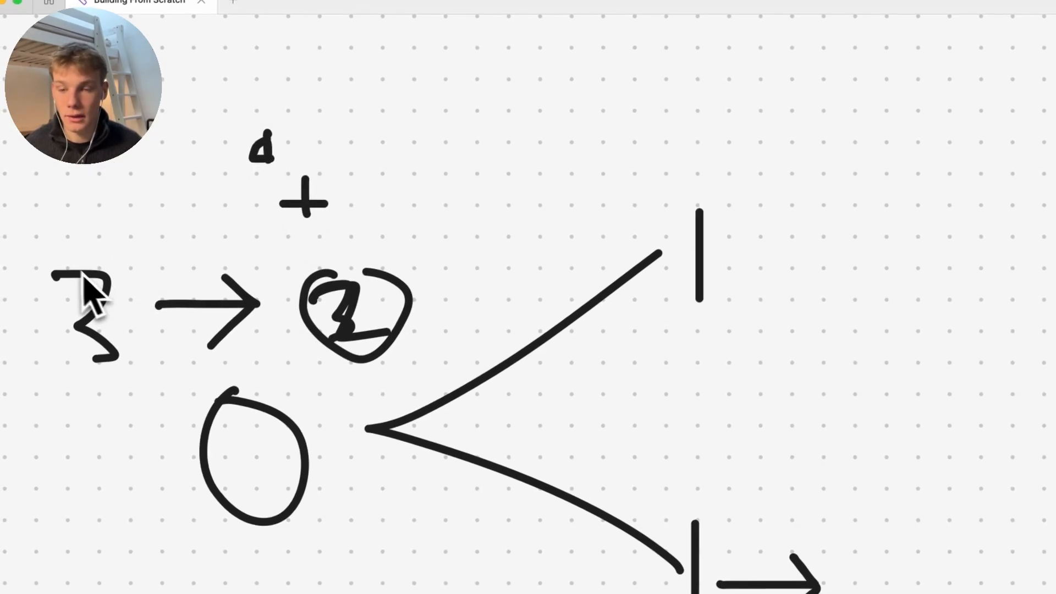
pyautogui.moveTo(31, 249)
pyautogui.mouseDown()
pyautogui.moveTo(157, 324)
pyautogui.moveTo(1, 272)
pyautogui.mouseUp()
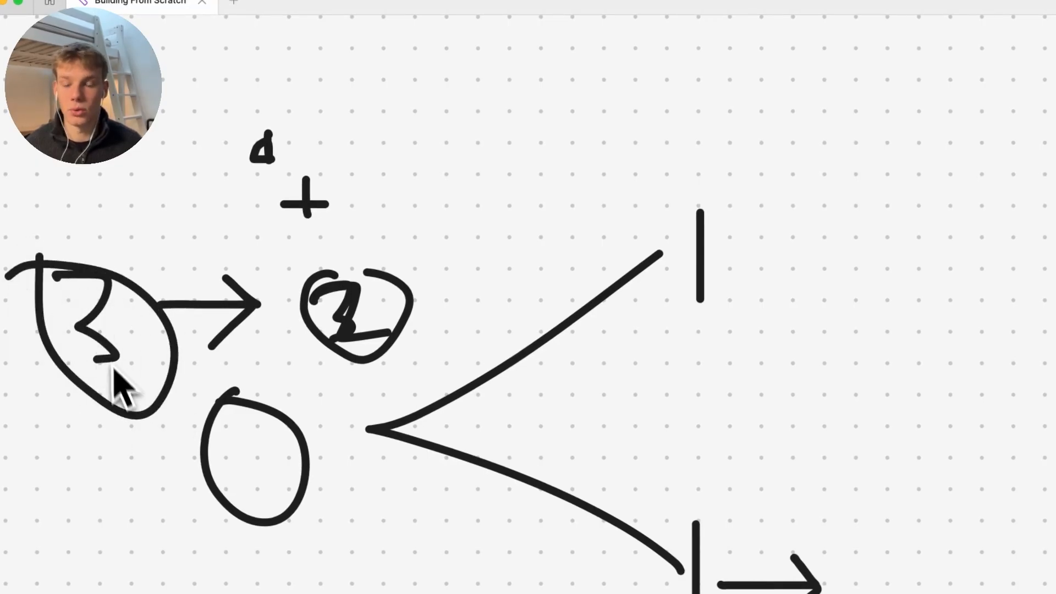
pyautogui.press('super+z')
# Circle the label above the 2, add an arrow after the upper bar, and trace both branches
pyautogui.moveTo(242, 106)
pyautogui.mouseDown()
pyautogui.moveTo(229, 117)
pyautogui.moveTo(220, 74)
pyautogui.mouseUp()
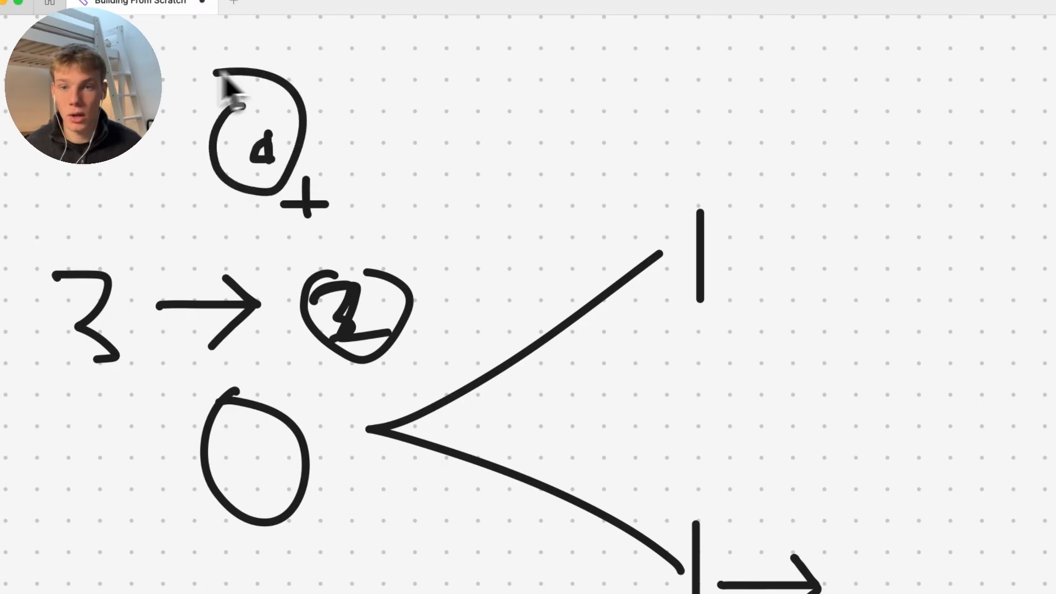
pyautogui.scroll(-1, 310, 266)
pyautogui.hscroll(1, 311, 265)
pyautogui.hscroll(6, 319, 292)
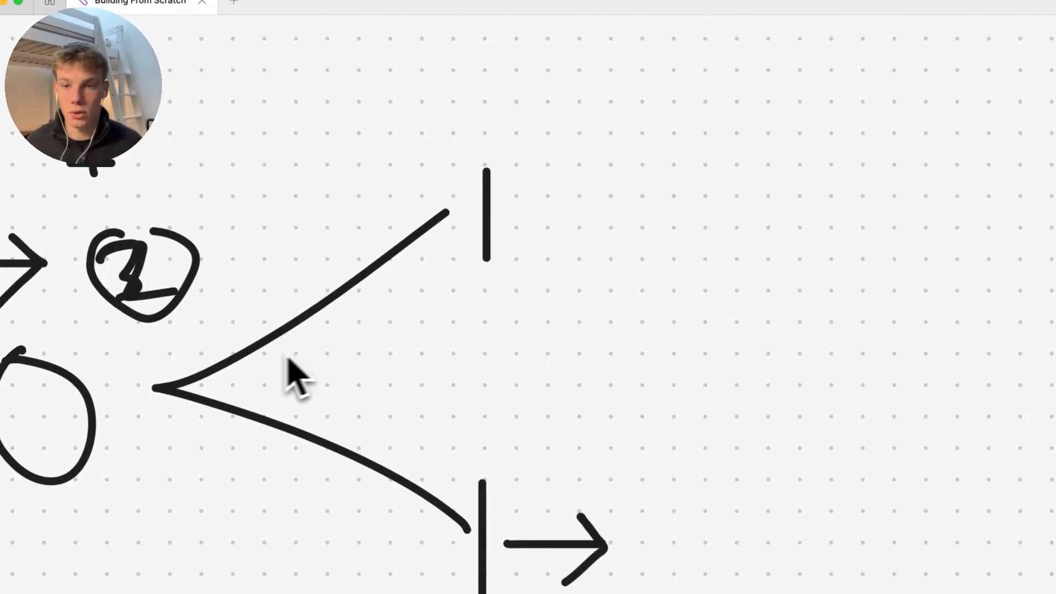
pyautogui.moveTo(199, 341); pyautogui.dragTo(399, 242)
pyautogui.moveTo(511, 206); pyautogui.dragTo(608, 200)
pyautogui.moveTo(584, 158)
pyautogui.mouseDown()
pyautogui.moveTo(608, 201)
pyautogui.moveTo(547, 248)
pyautogui.mouseUp()
pyautogui.moveTo(311, 373)
pyautogui.mouseDown()
pyautogui.moveTo(382, 391)
pyautogui.moveTo(429, 428)
pyautogui.mouseUp()
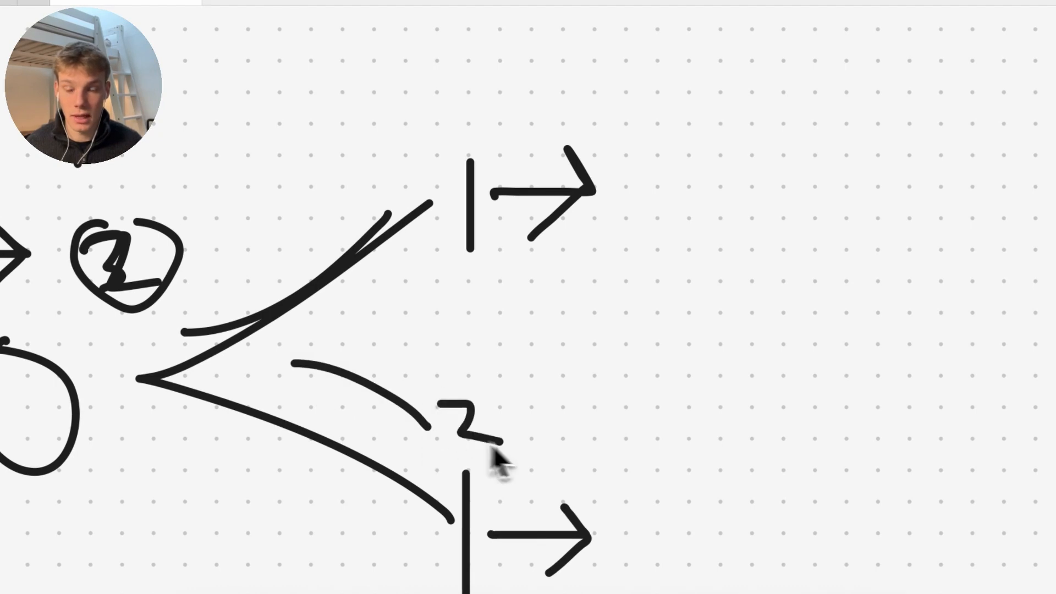
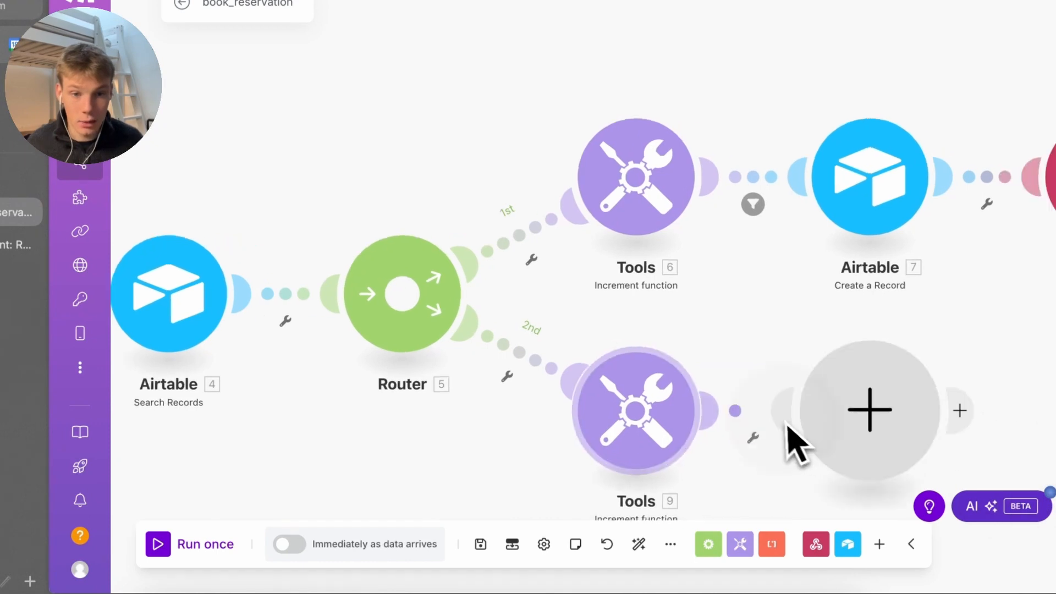
# Add a Webhook response after Tools 9 returning status 200 with a no-tables-available message
pyautogui.write('webhoo')
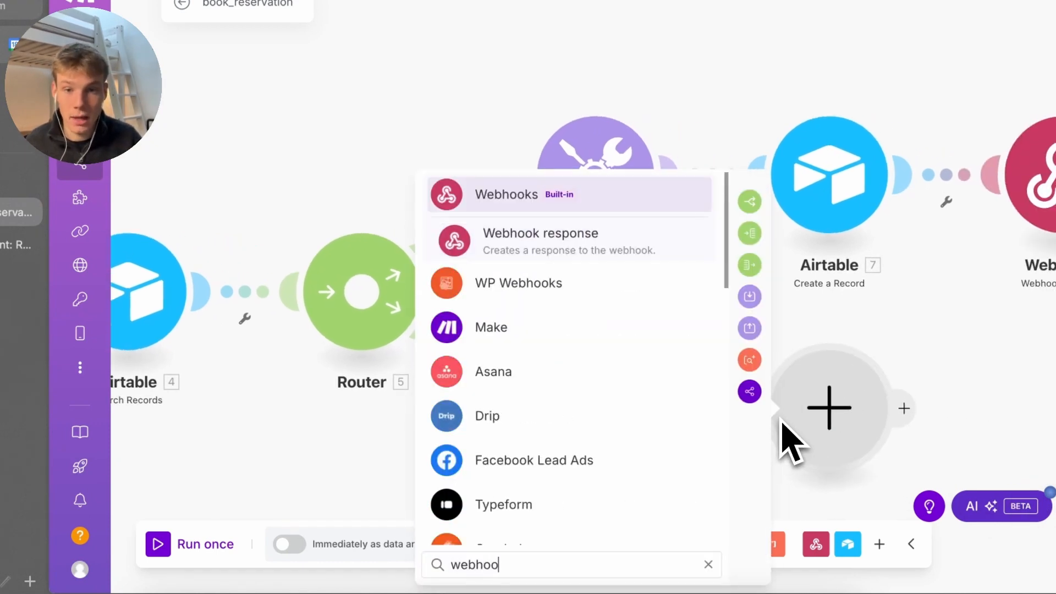
pyautogui.press('Return')
pyautogui.press('Return')
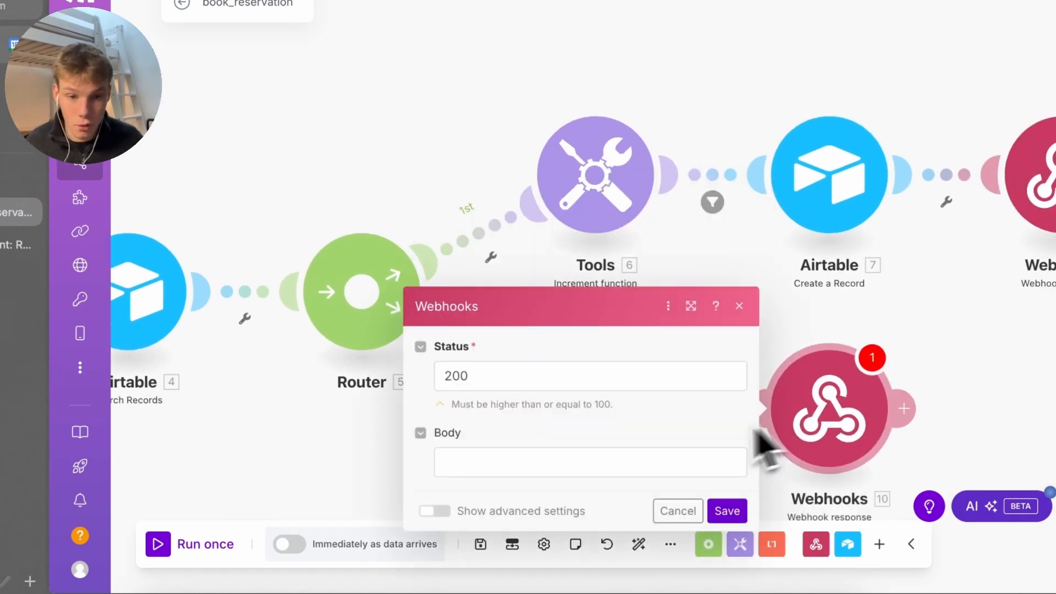
pyautogui.click(587, 470)
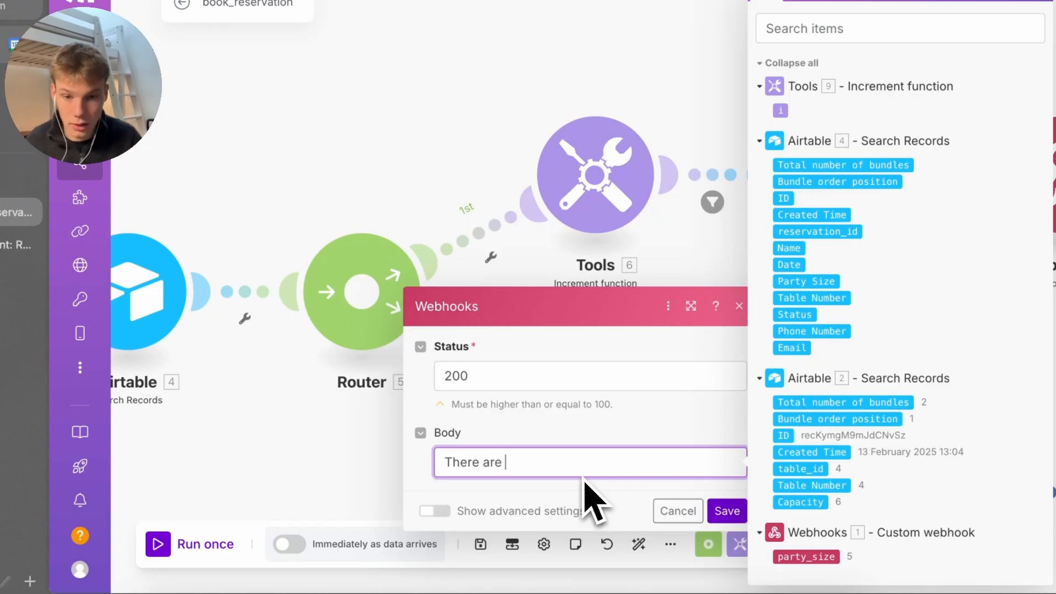
pyautogui.write('There are no tables available for the date you a')
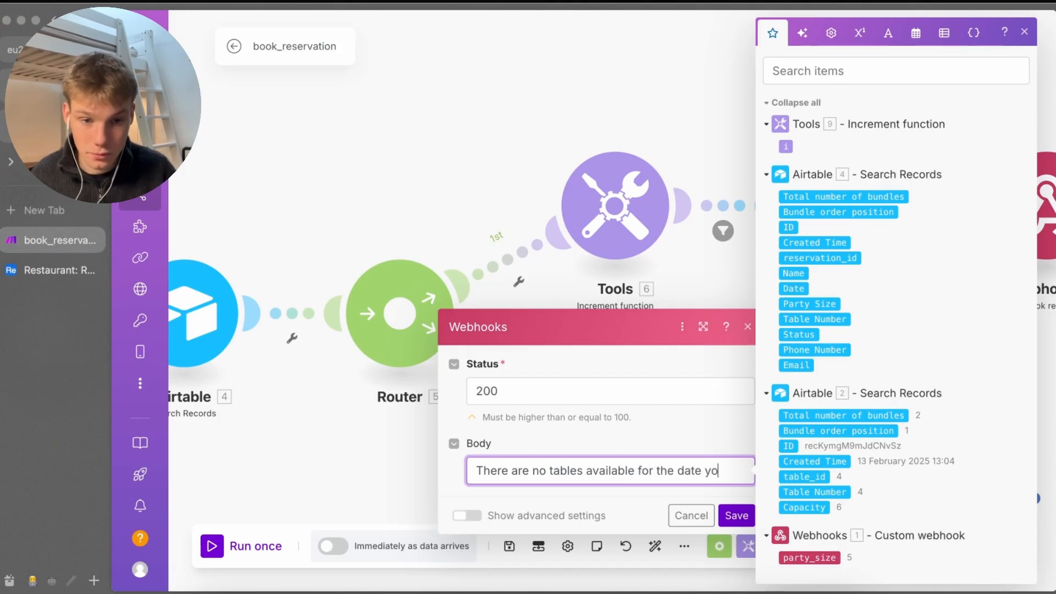
pyautogui.press('BackSpace')
pyautogui.write('wanted would any other date work for you.')
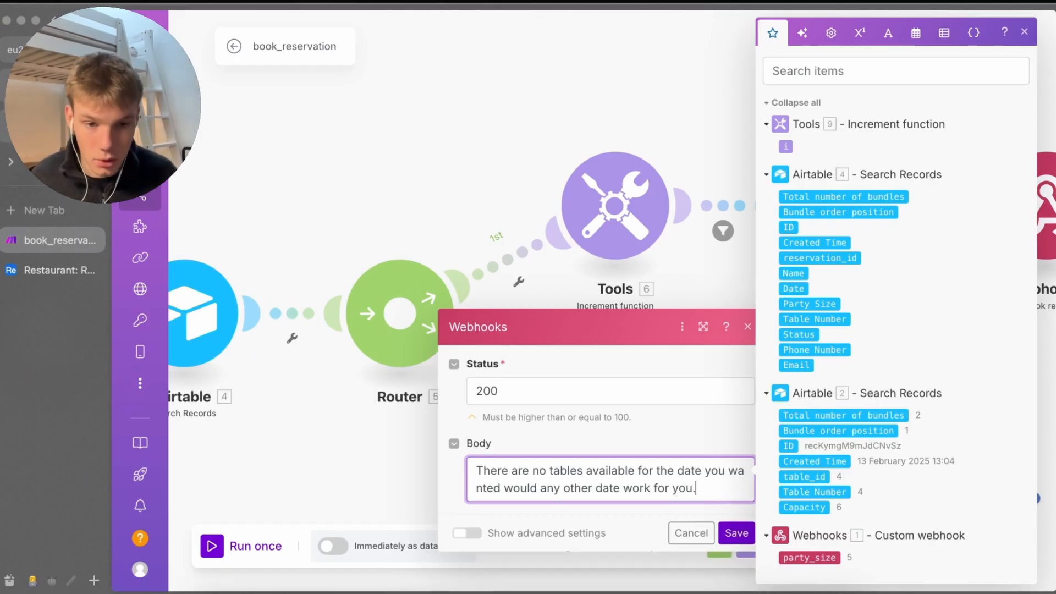
pyautogui.click(737, 531)
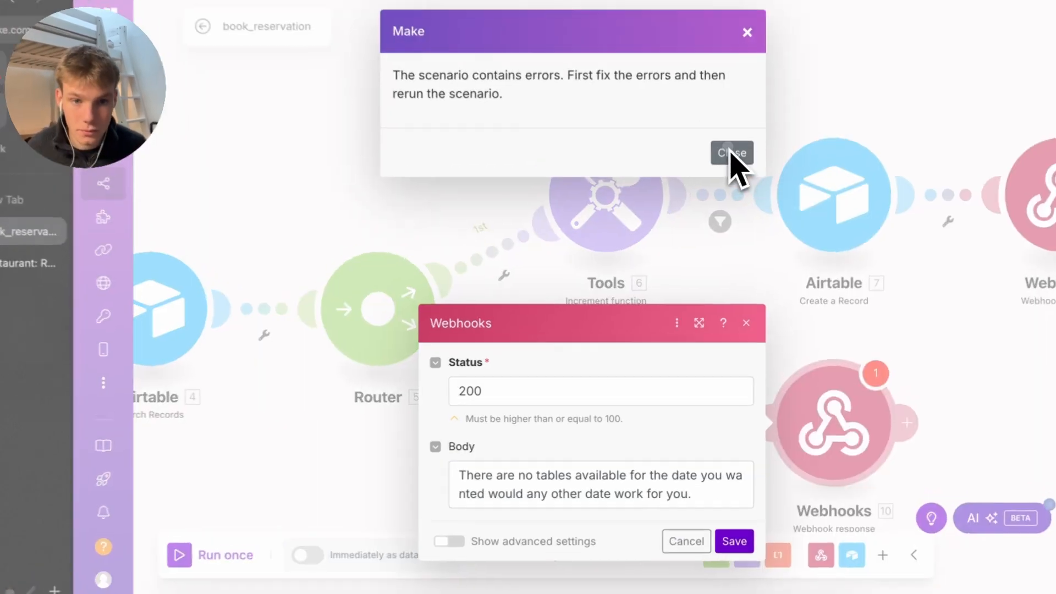
pyautogui.click(734, 165)
# Start a filter on the Tools 9–Webhooks link using 9.i with numeric Equal to
pyautogui.click(737, 533)
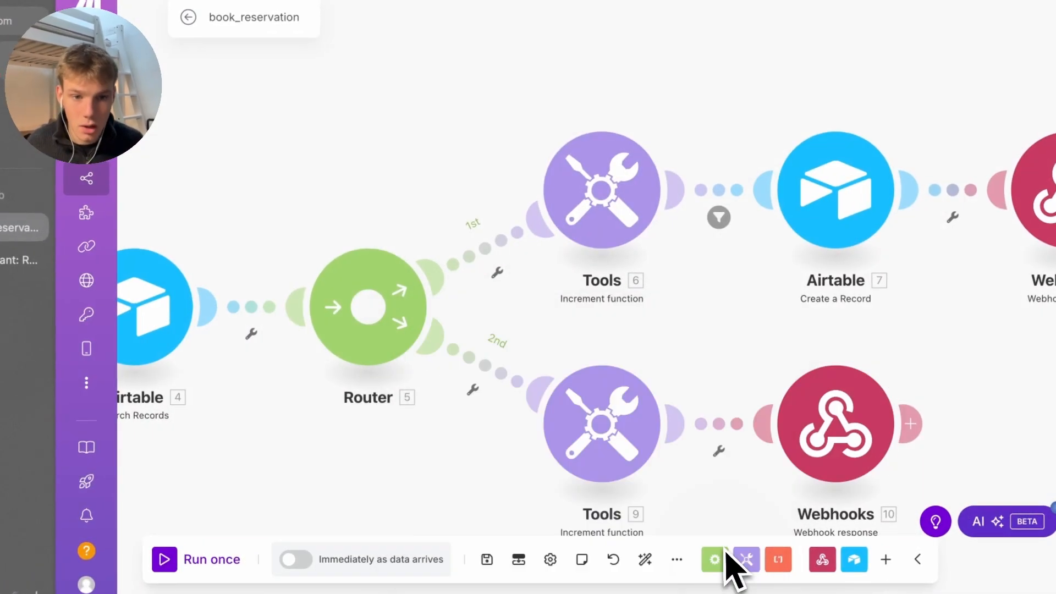
pyautogui.click(726, 426)
pyautogui.click(716, 219)
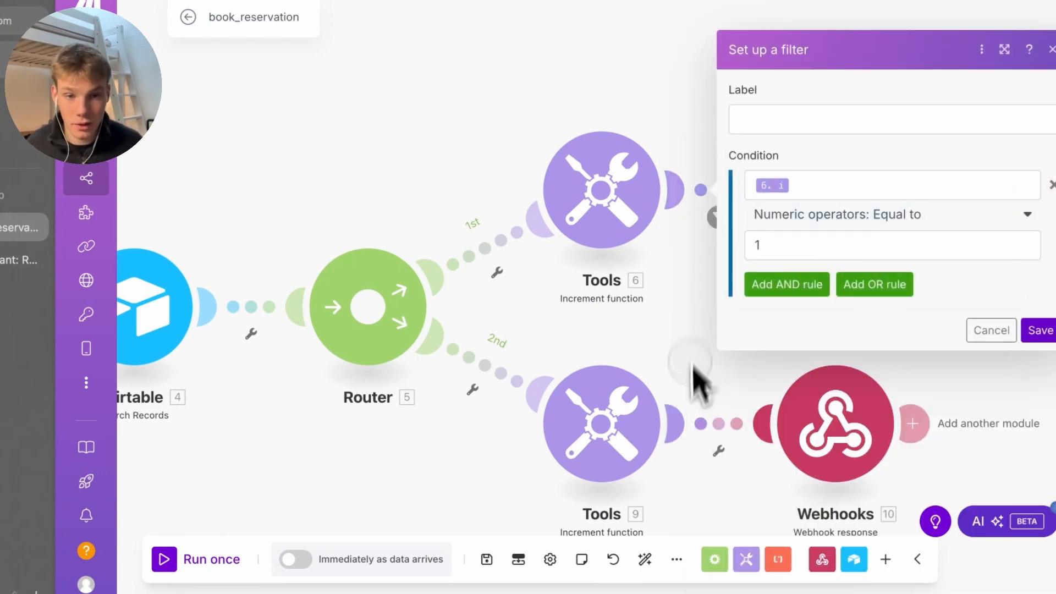
pyautogui.click(715, 423)
pyautogui.click(740, 421)
pyautogui.click(471, 126)
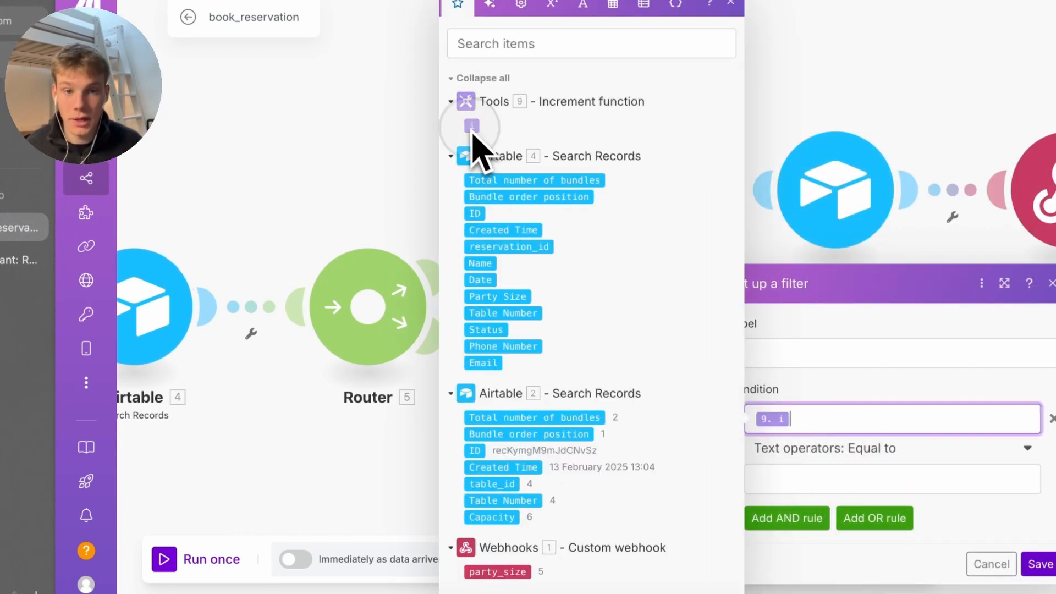
pyautogui.click(875, 449)
pyautogui.scroll(-1, 828, 418)
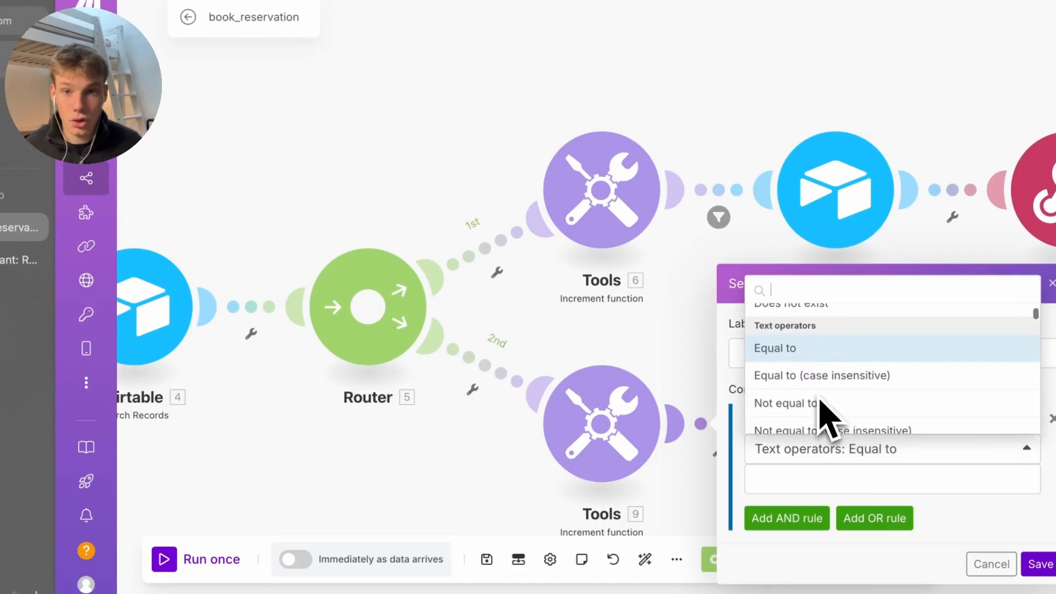
pyautogui.scroll(-6, 828, 418)
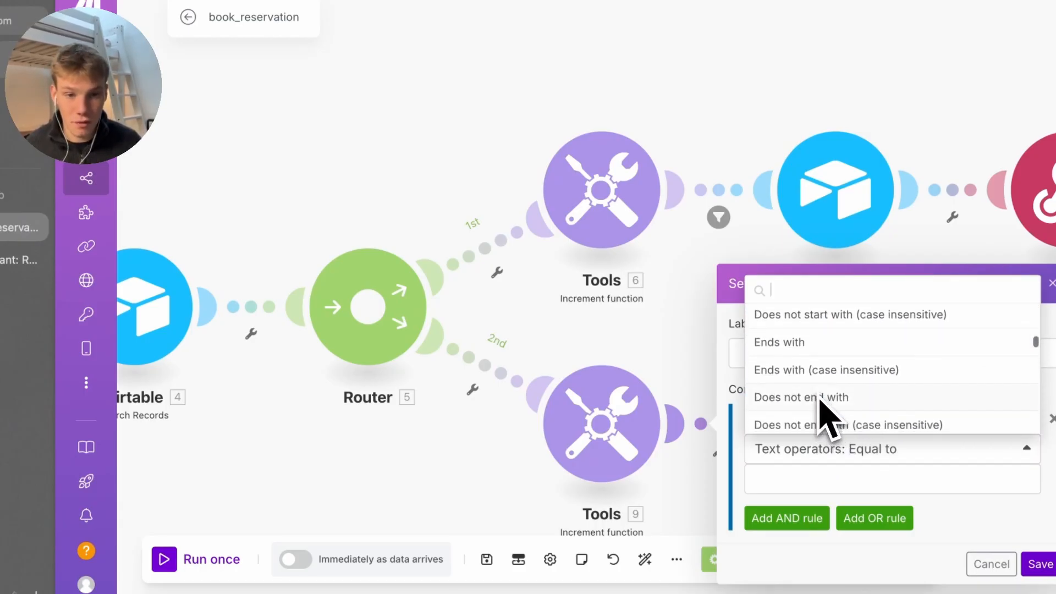
pyautogui.scroll(-5, 823, 418)
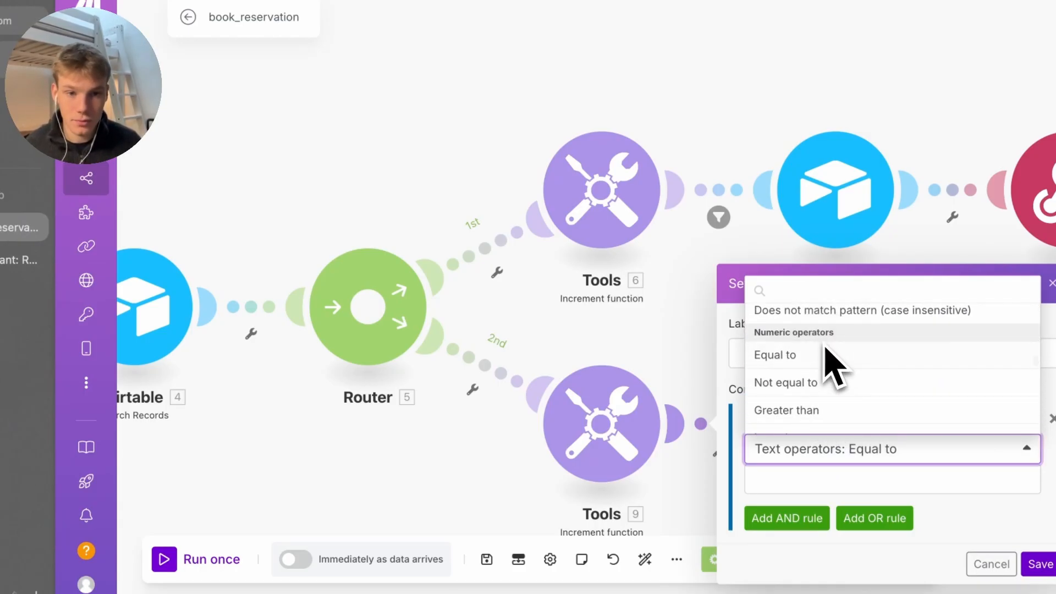
pyautogui.click(827, 357)
# Compare against Airtable 2's Total number of bundles, then close the filter without saving
pyautogui.click(822, 518)
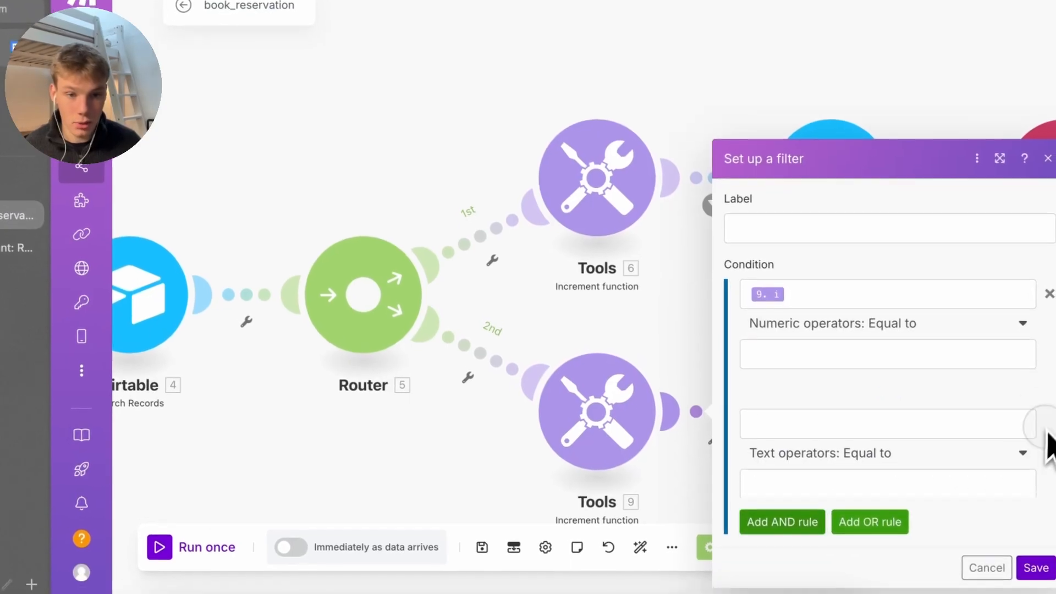
pyautogui.click(1048, 429)
pyautogui.click(896, 354)
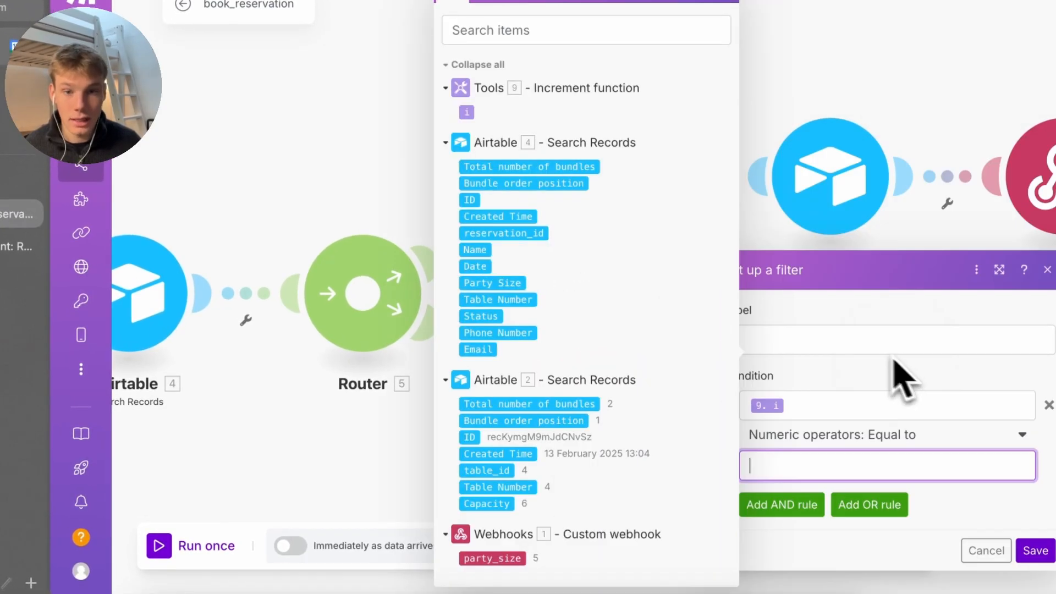
pyautogui.click(546, 406)
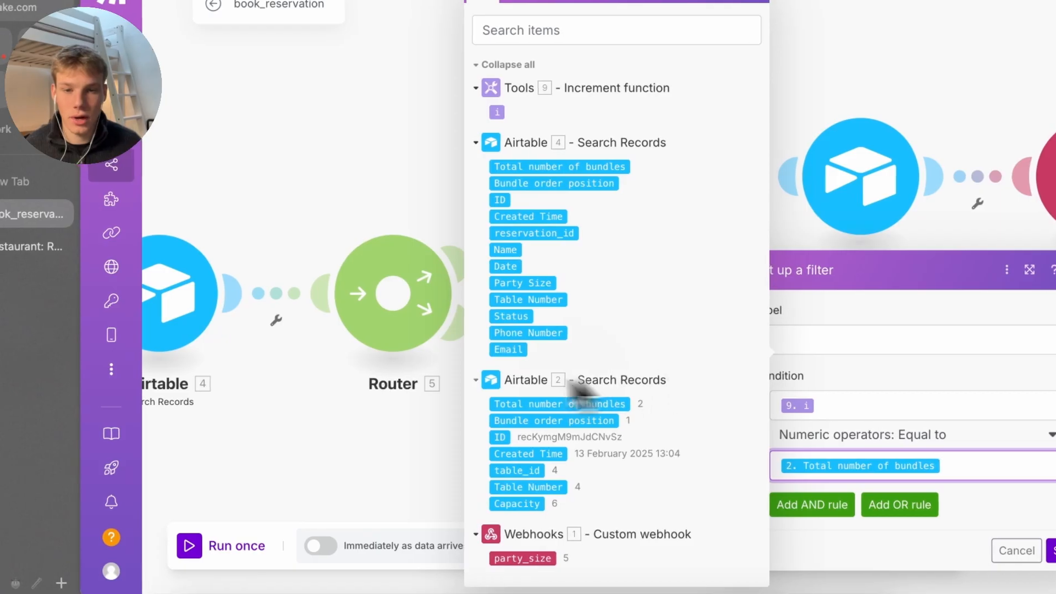
pyautogui.click(546, 380)
pyautogui.click(616, 500)
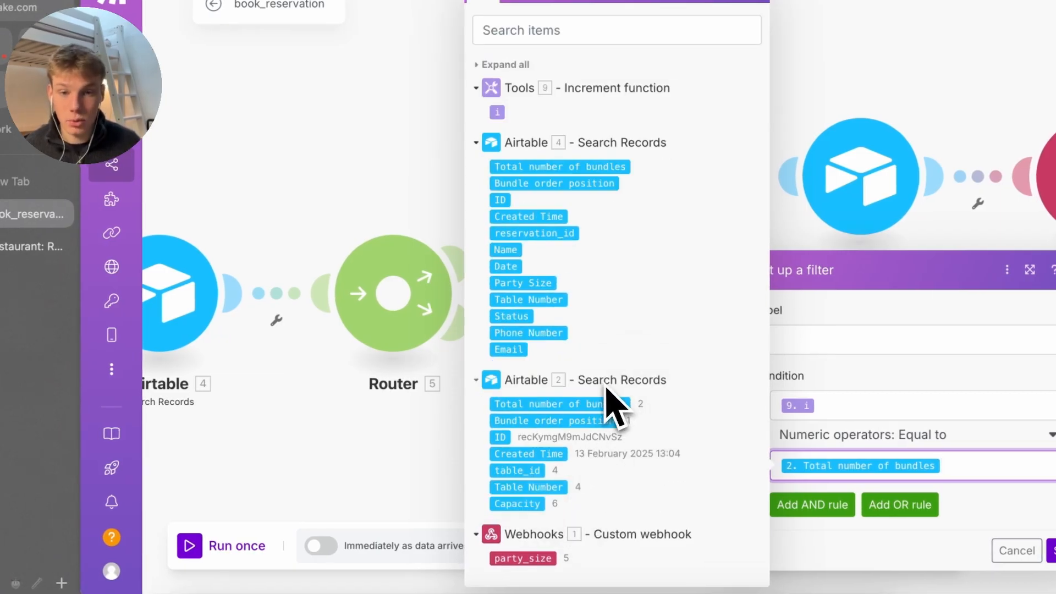
pyautogui.click(271, 484)
# Save the scenario anyway despite the unsaved filter warning
pyautogui.rightClick(288, 407)
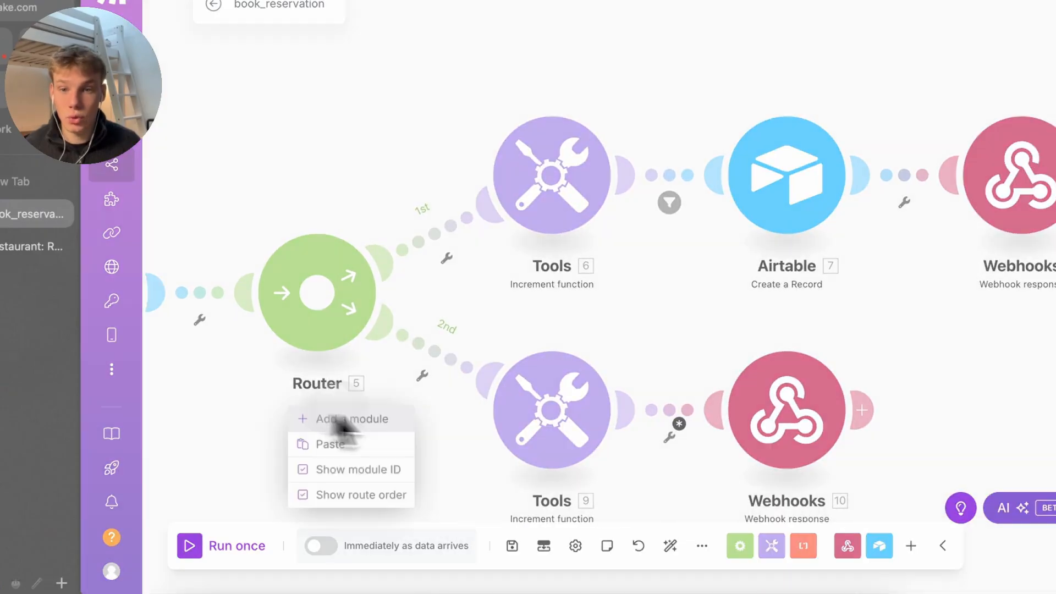
pyautogui.scroll(2, 299, 397)
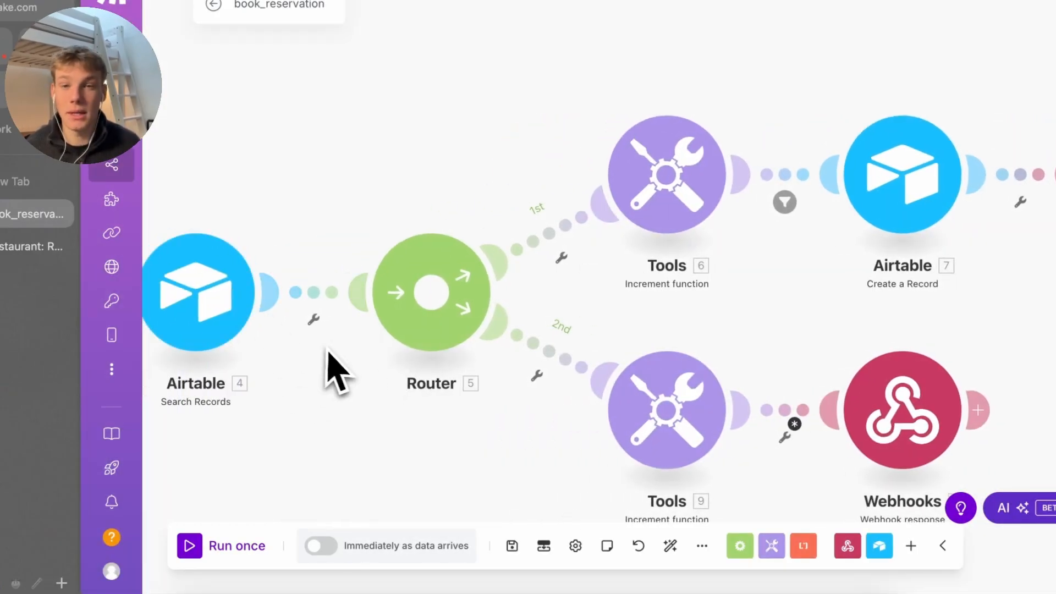
pyautogui.click(512, 546)
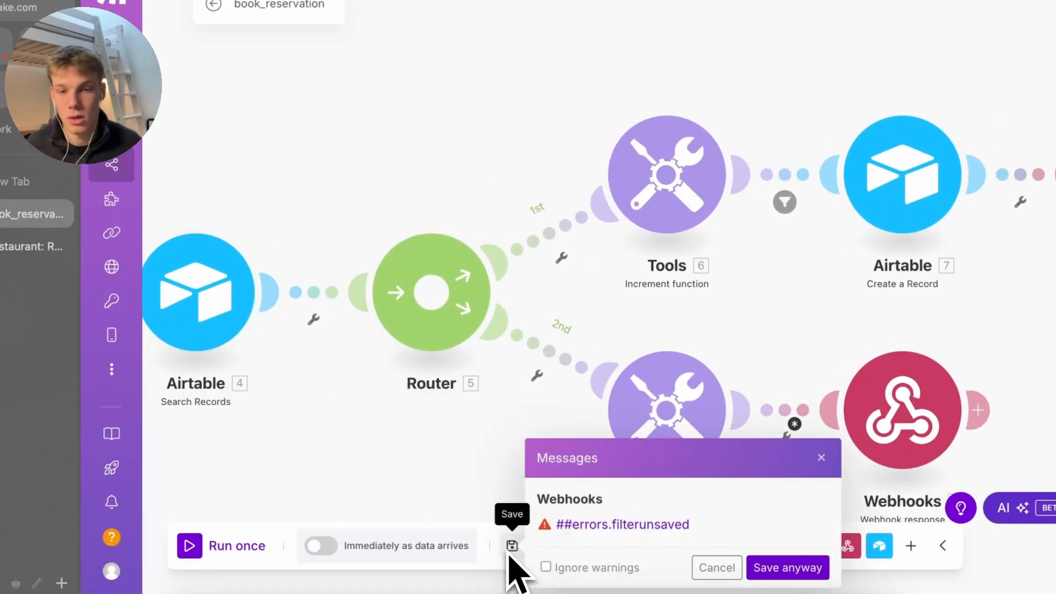
pyautogui.click(758, 572)
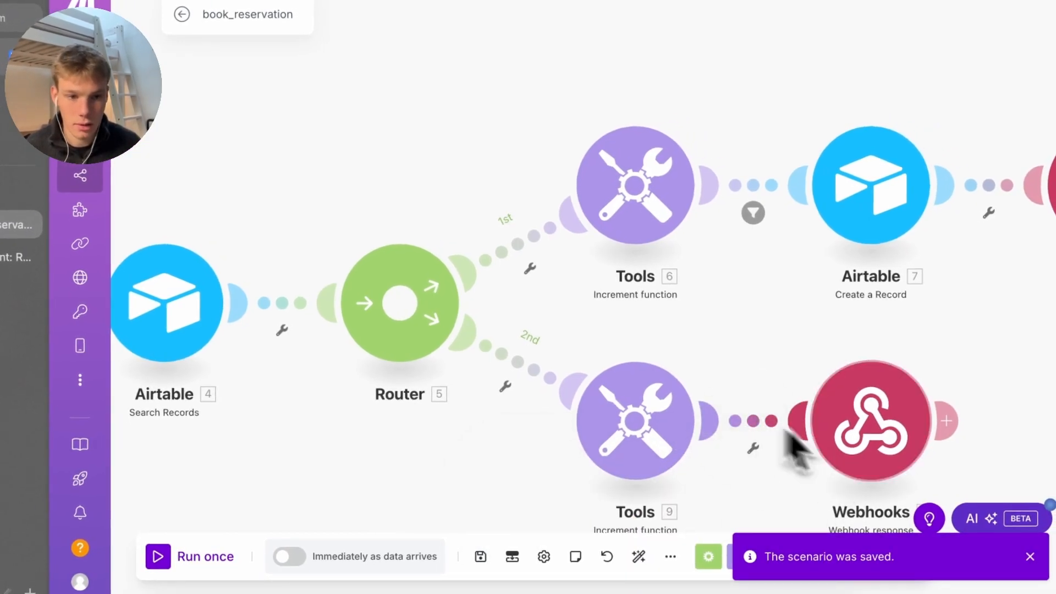
pyautogui.click(1029, 556)
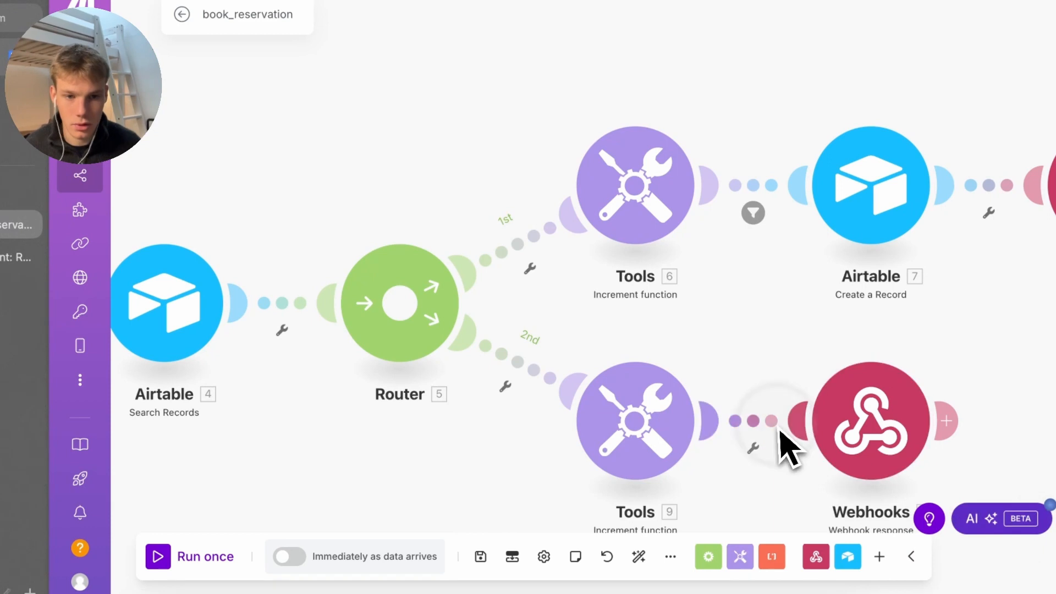
# After reloading, filter the lower webhook link on 9.i numeric Equal to Airtable 2's Total number of bundles
pyautogui.press('super+r')
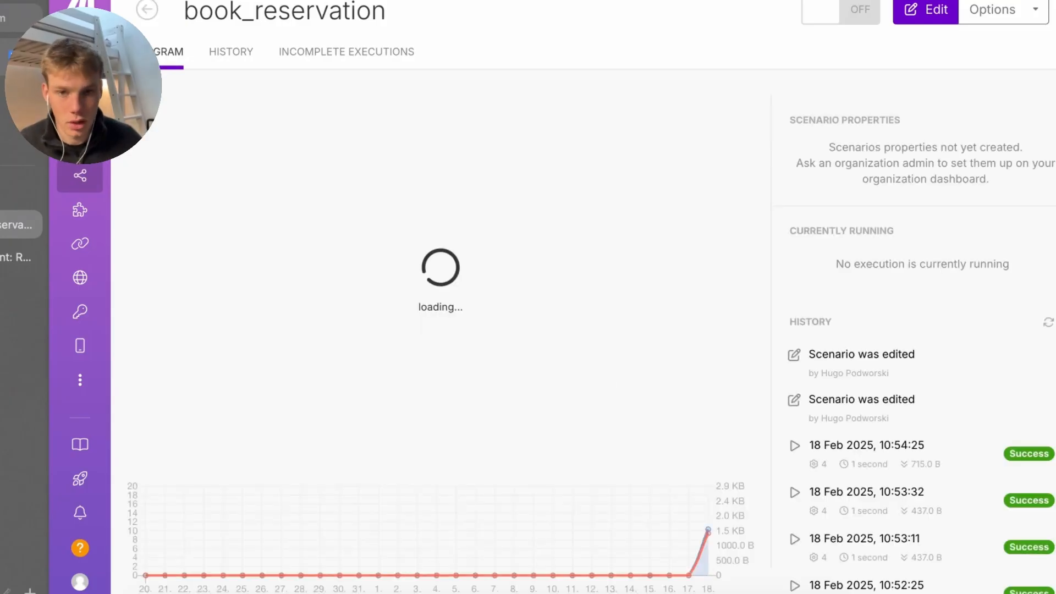
pyautogui.click(806, 341)
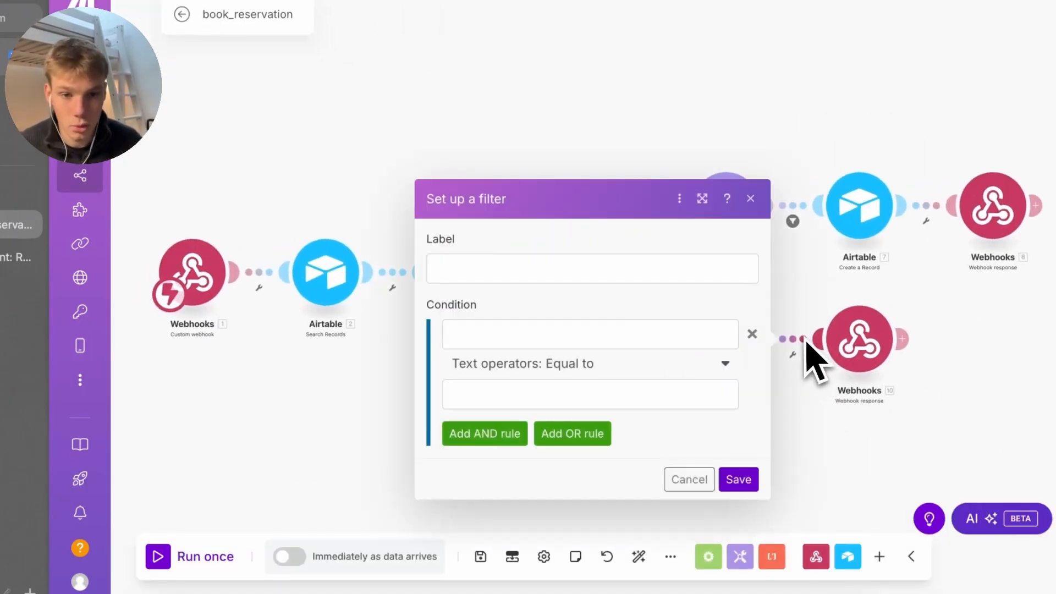
pyautogui.click(632, 333)
pyautogui.click(770, 124)
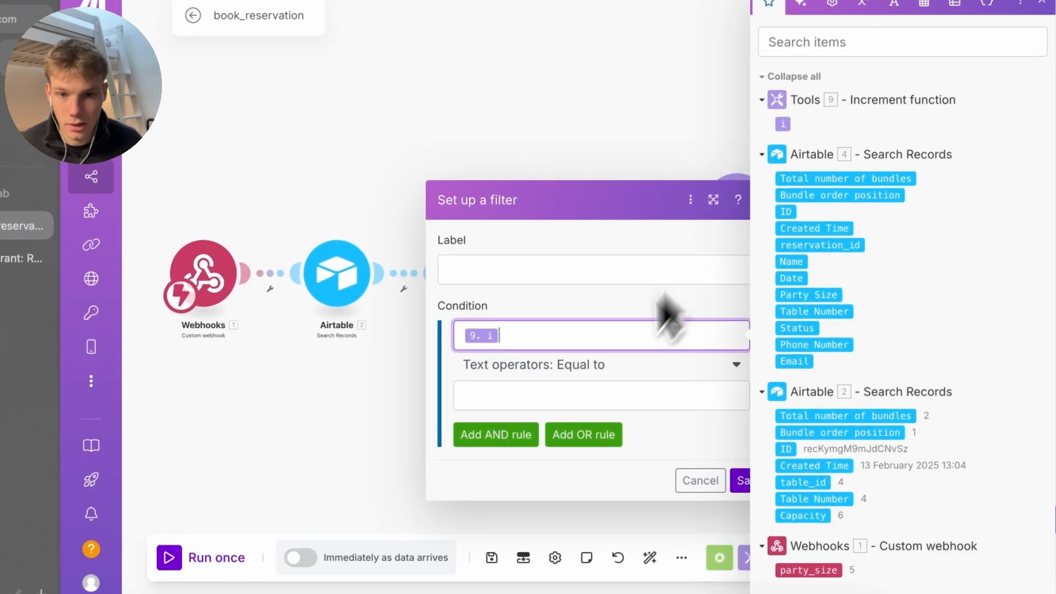
pyautogui.click(578, 393)
pyautogui.click(590, 364)
pyautogui.scroll(-10, 580, 456)
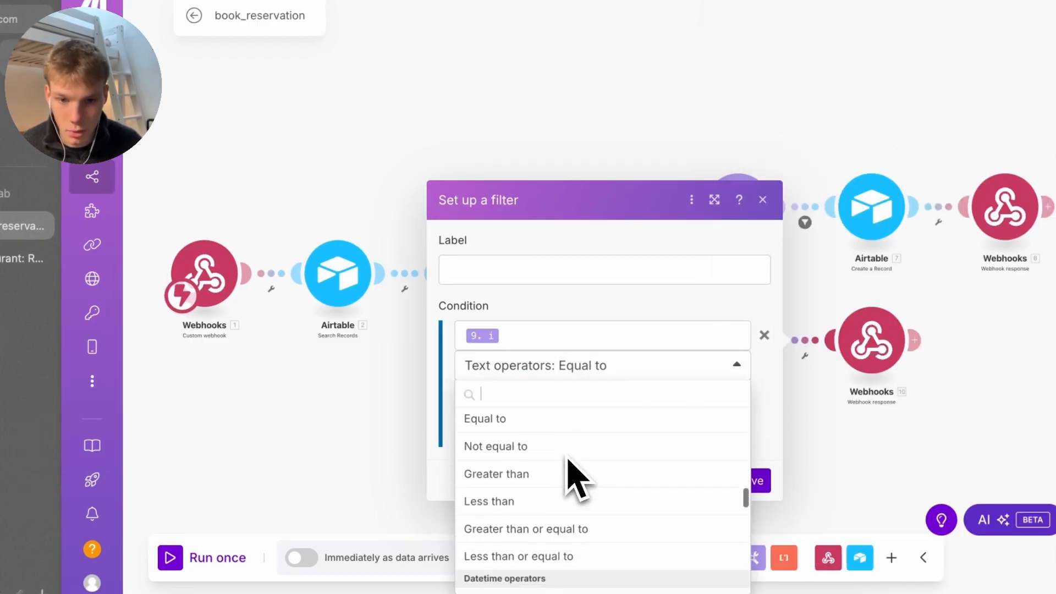
pyautogui.click(578, 430)
pyautogui.click(674, 405)
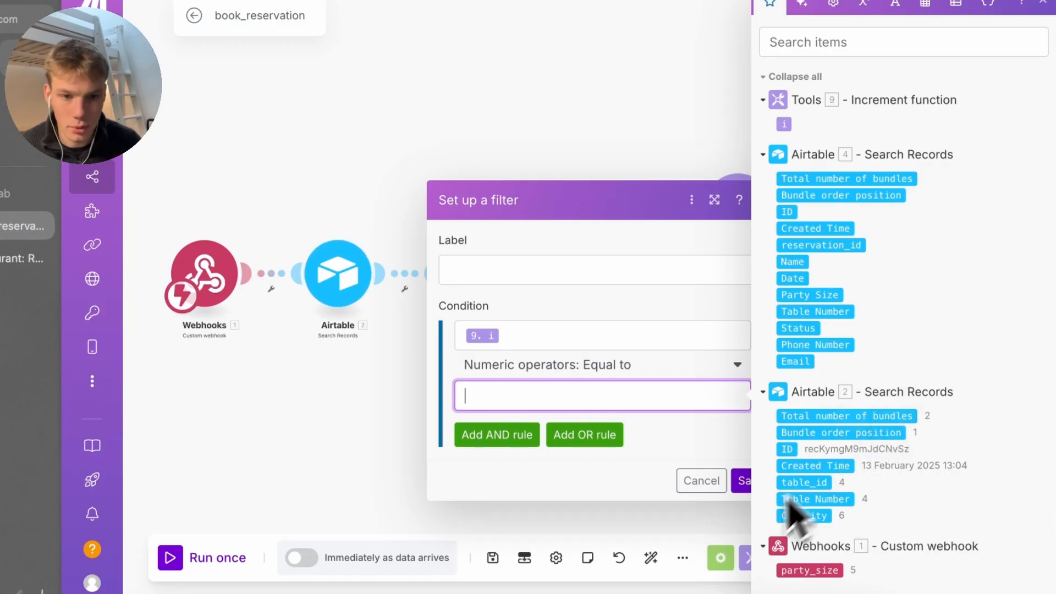
pyautogui.click(838, 416)
pyautogui.click(742, 483)
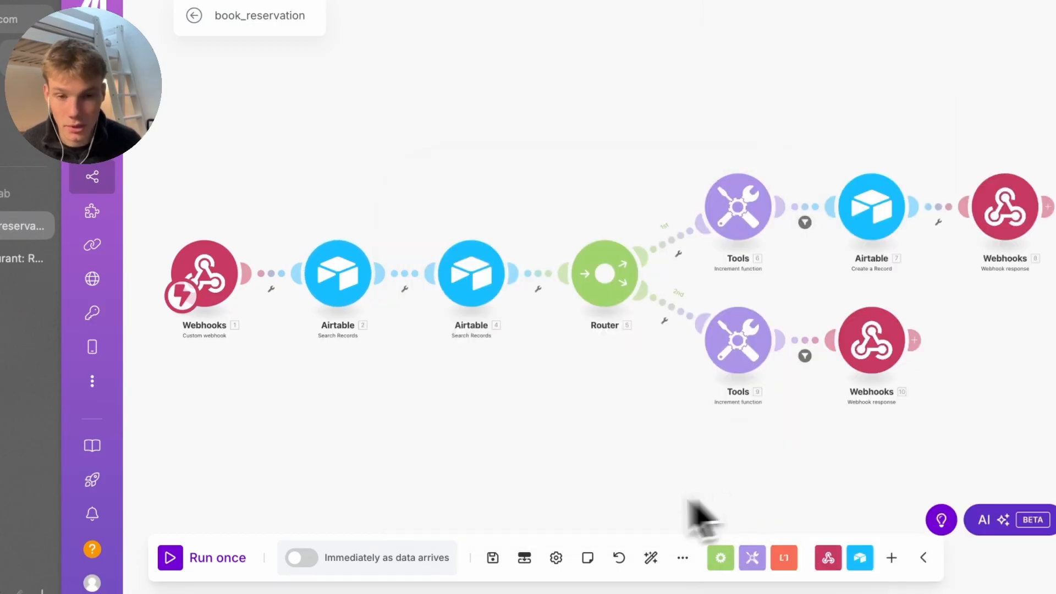
# Save the scenario, run it once and resend the test booking request from Terminal
pyautogui.click(493, 558)
pyautogui.click(680, 592)
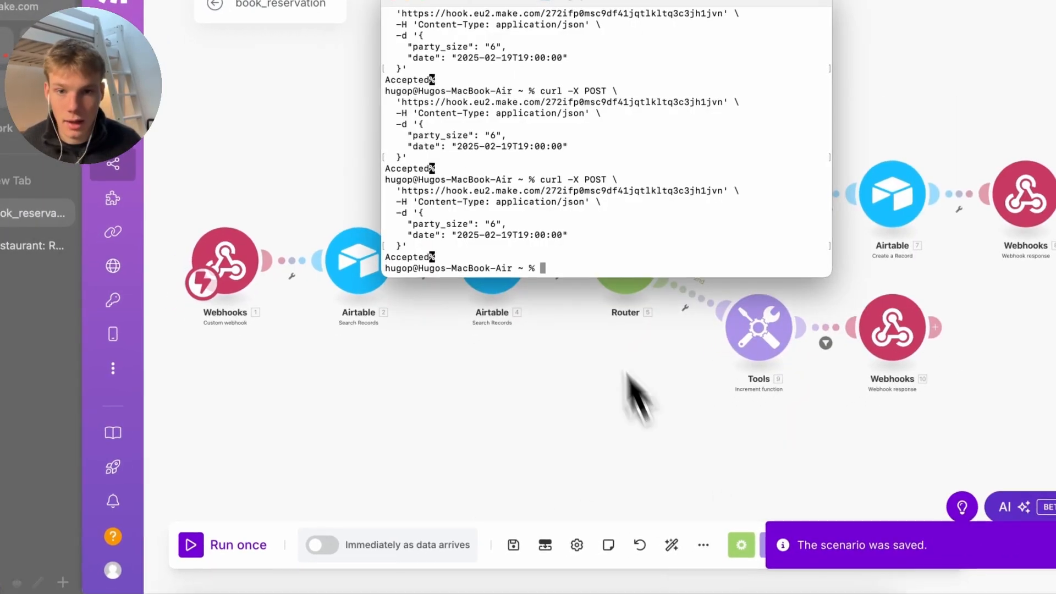
pyautogui.click(242, 546)
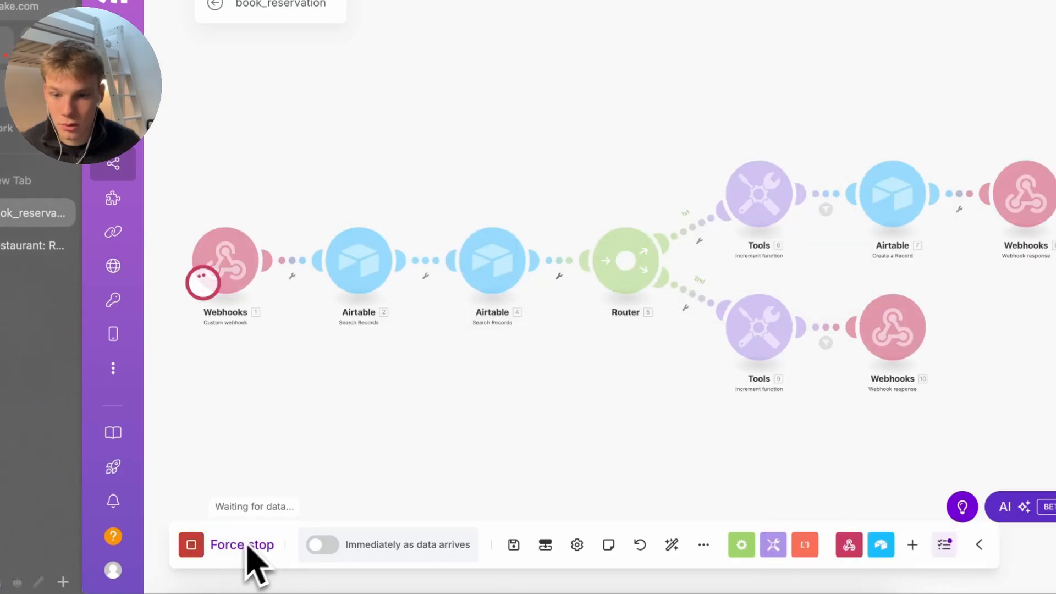
pyautogui.press('super+Tab')
pyautogui.press('Up')
pyautogui.press('Return')
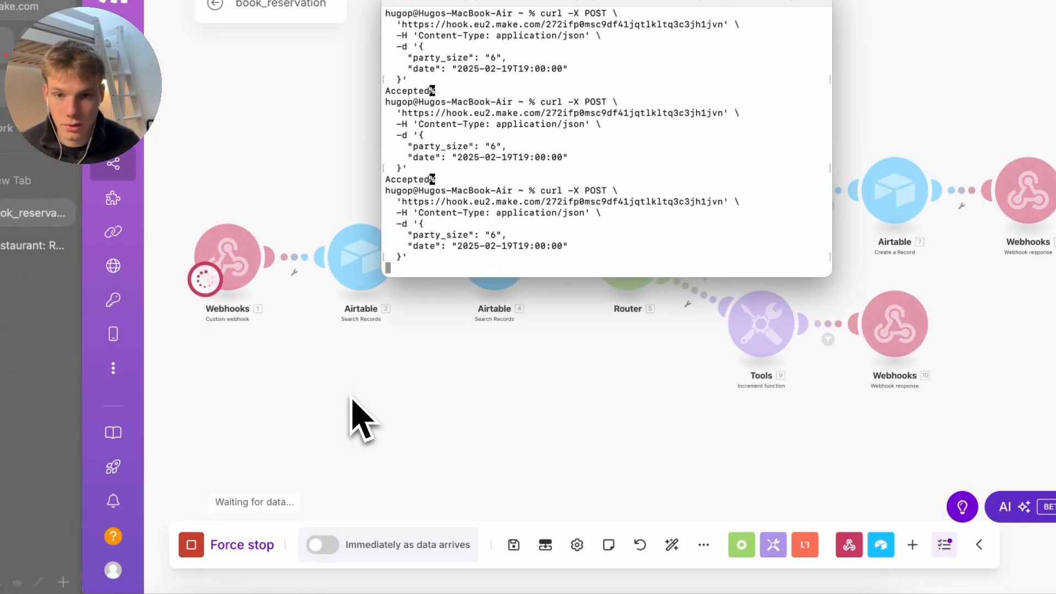
pyautogui.press('super+Tab')
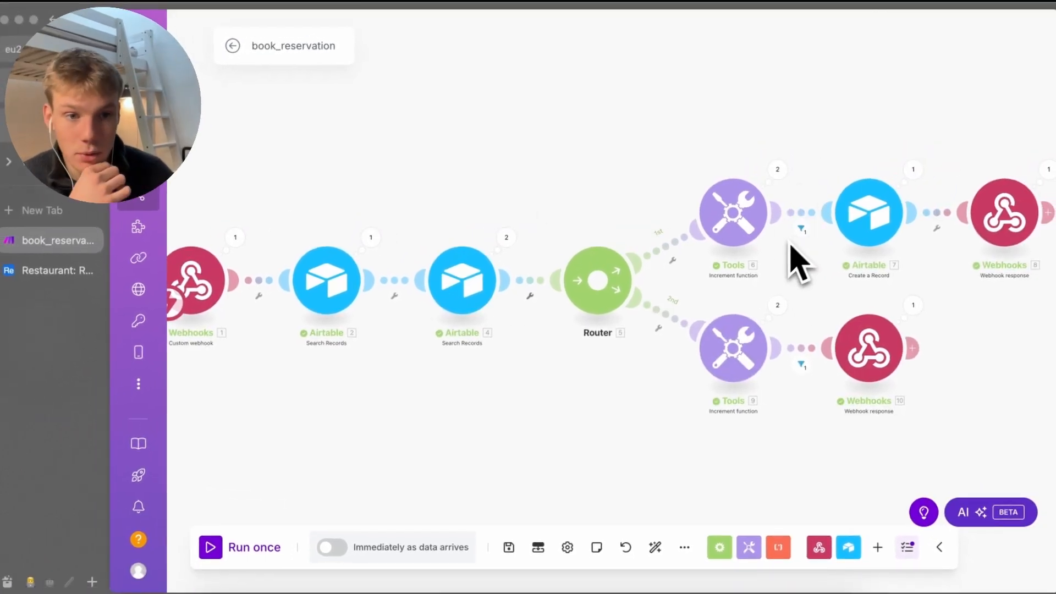
# Inspect Airtable 4's results for both operations
pyautogui.scroll(3, 842, 165)
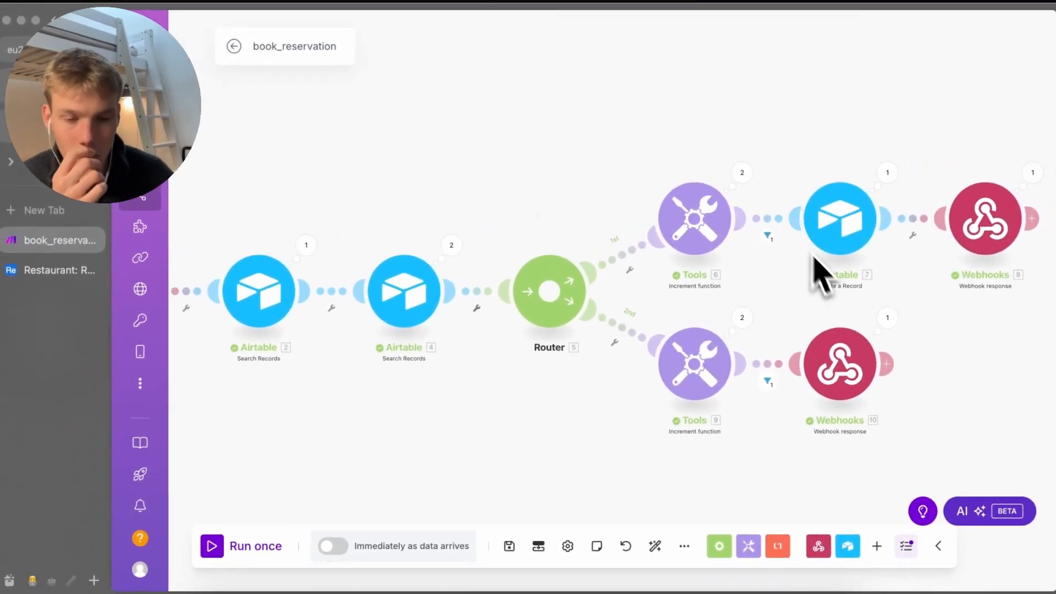
pyautogui.click(427, 245)
pyautogui.click(510, 264)
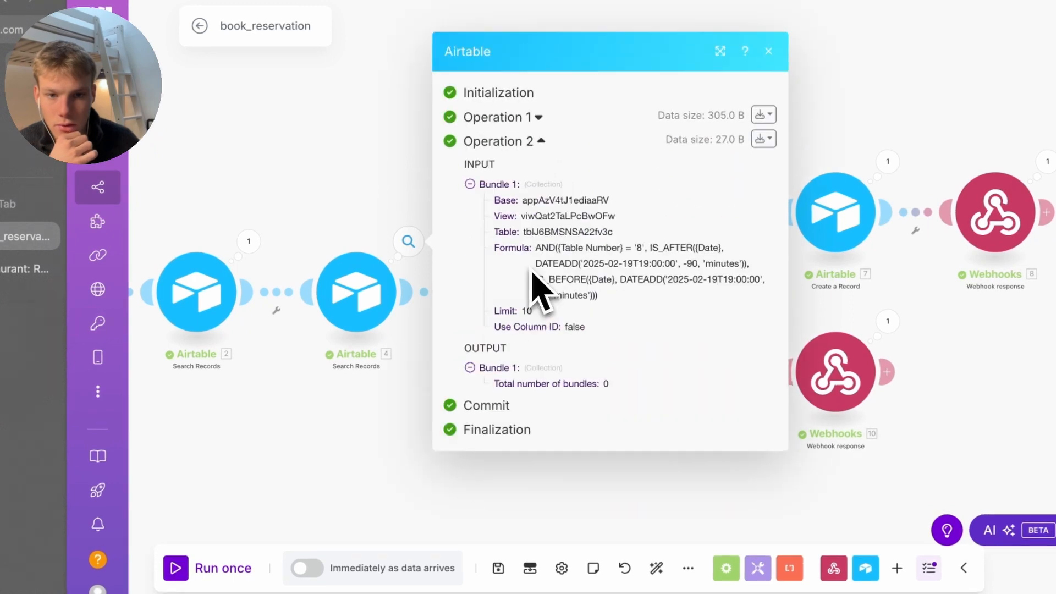
pyautogui.click(537, 117)
pyautogui.scroll(-1, 527, 349)
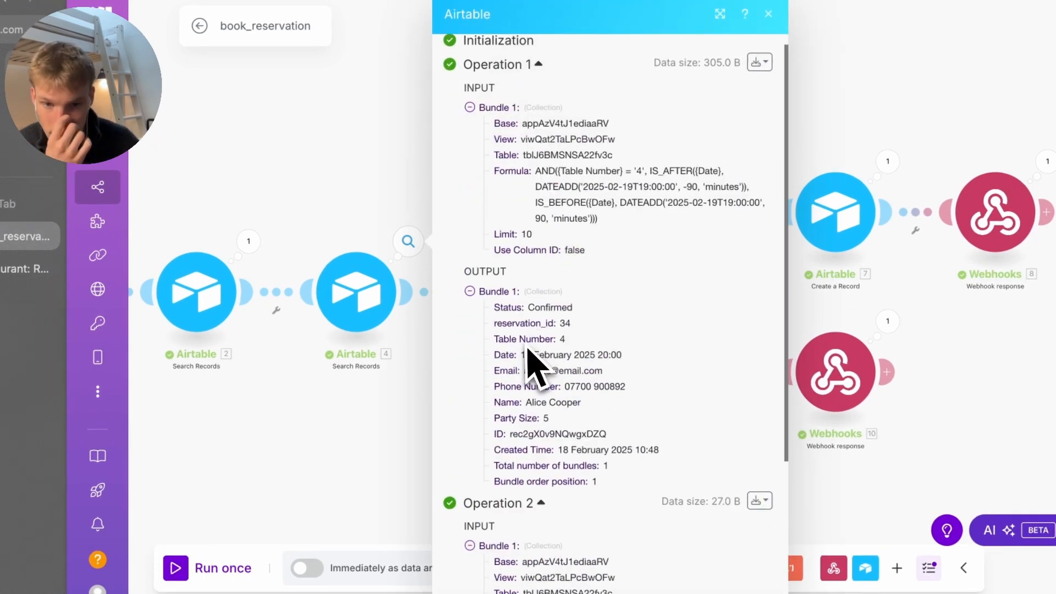
pyautogui.click(353, 420)
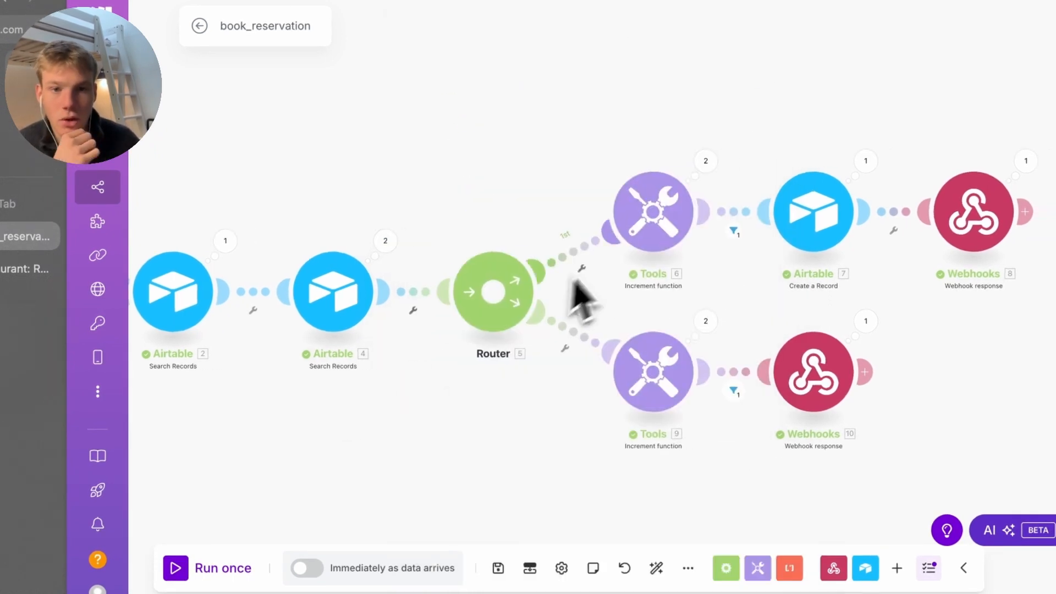
# Check the 1st route's filter and the Tools module's operation results
pyautogui.click(579, 257)
pyautogui.click(572, 253)
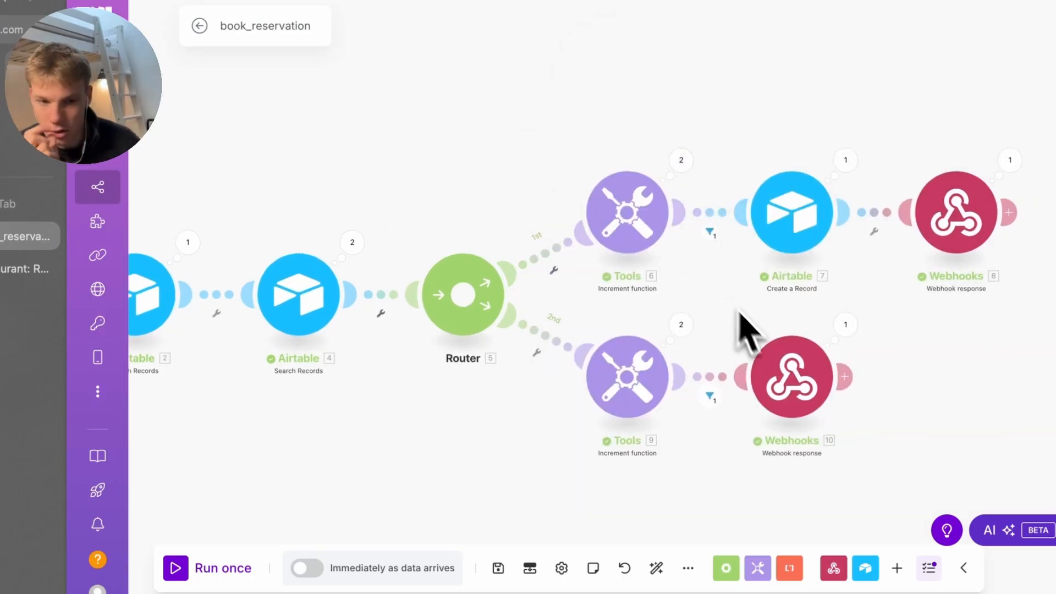
pyautogui.click(681, 324)
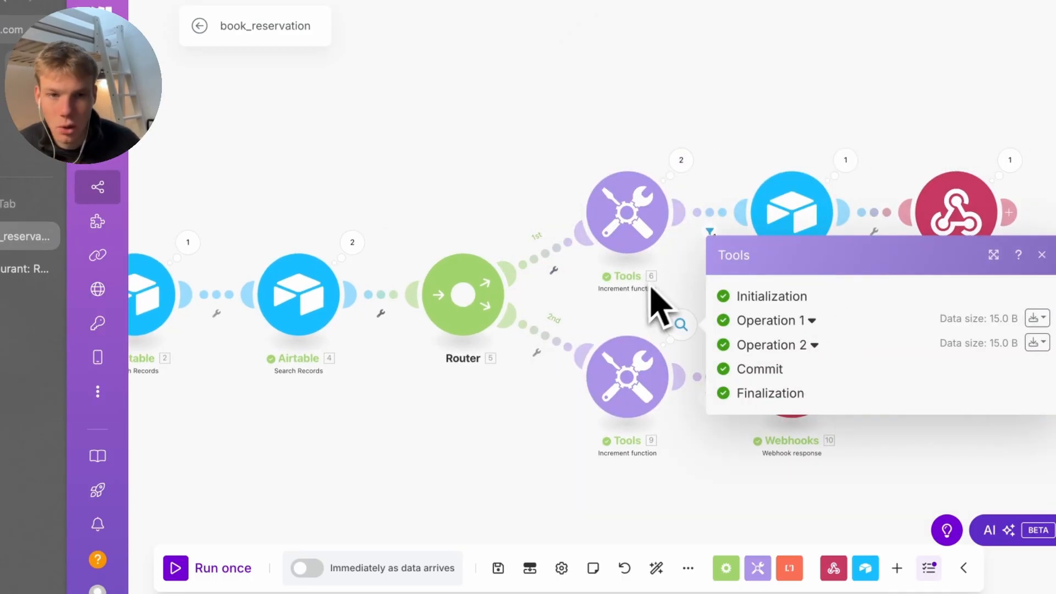
pyautogui.click(546, 431)
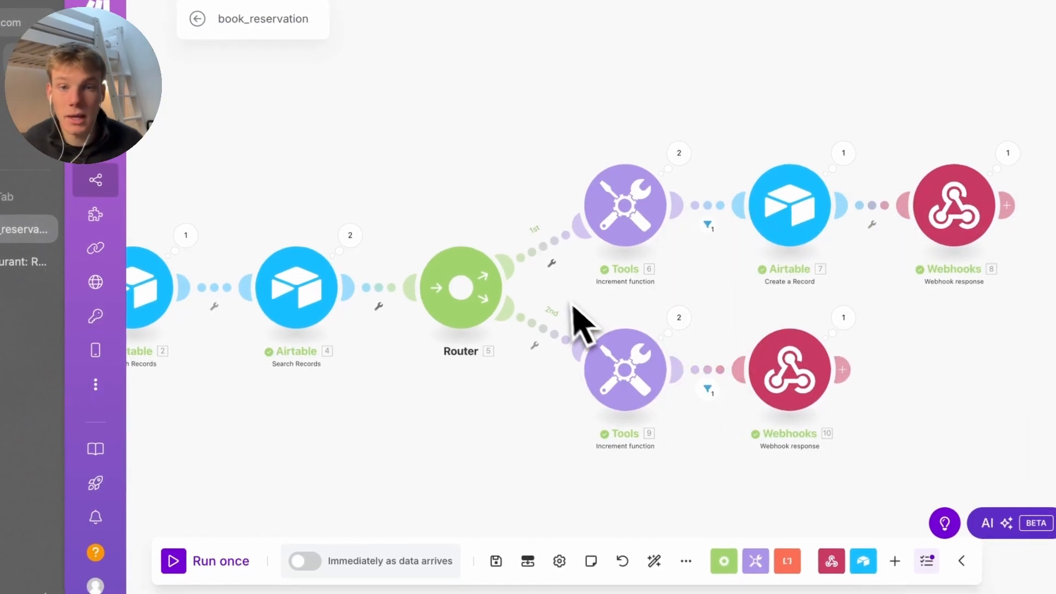
pyautogui.click(550, 251)
# Filter the 1st route on Airtable 4's Total number of bundles numerically equal to 0
pyautogui.click(655, 290)
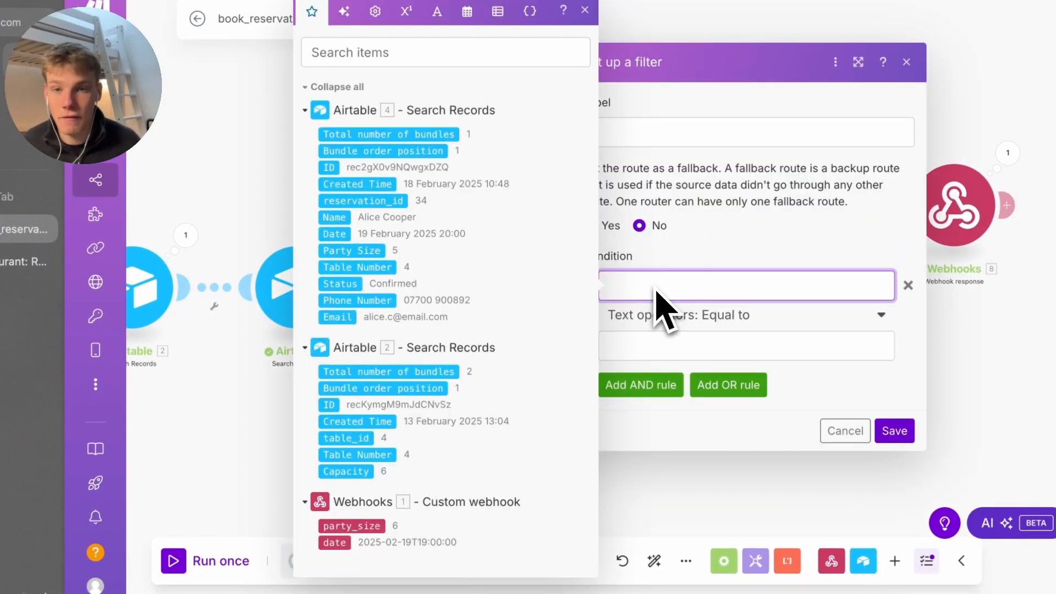
pyautogui.click(264, 423)
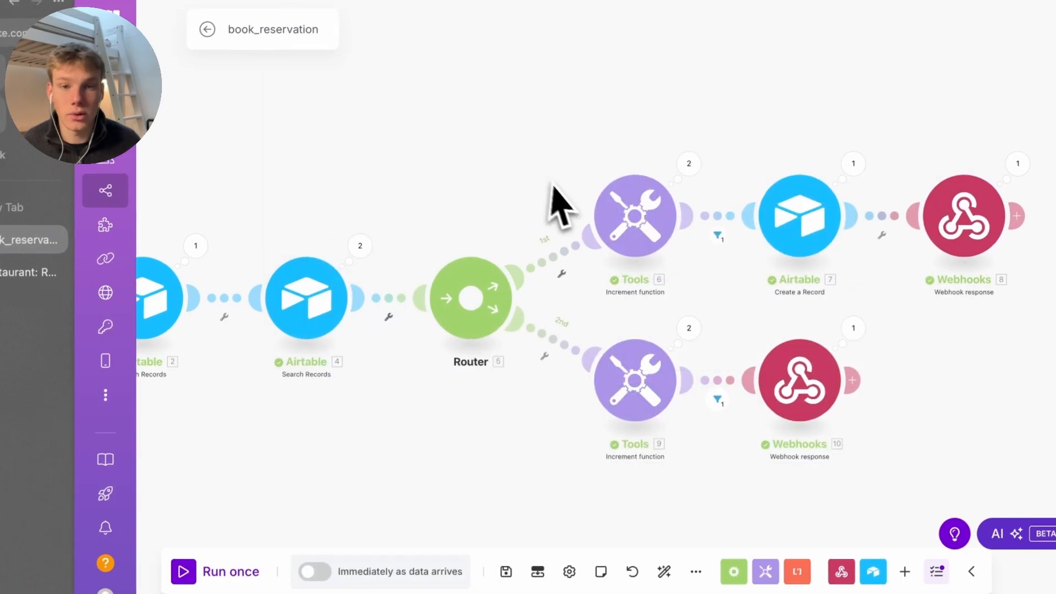
pyautogui.click(539, 254)
pyautogui.click(605, 291)
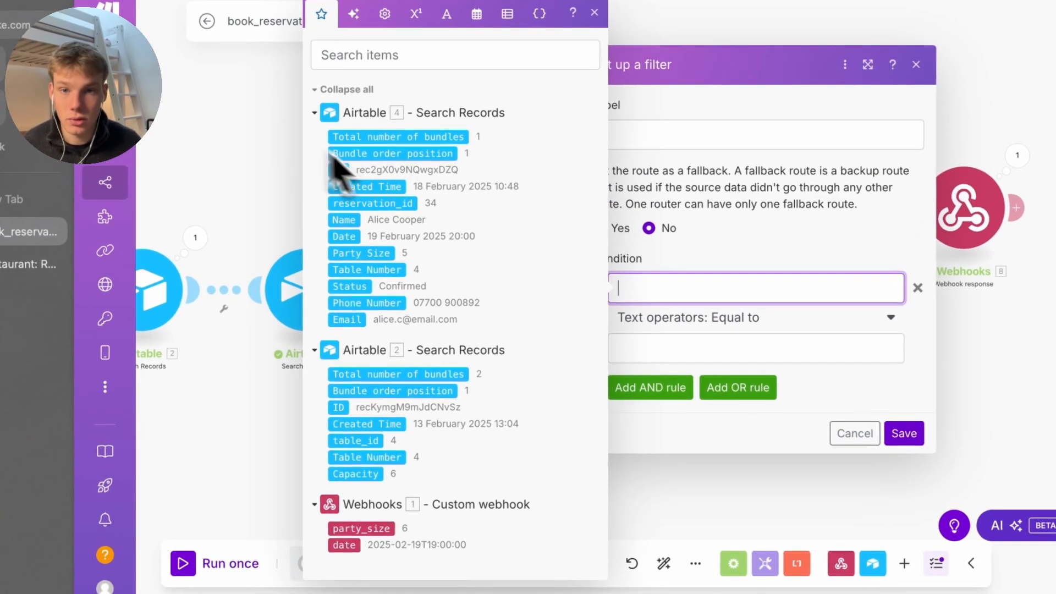
pyautogui.click(416, 137)
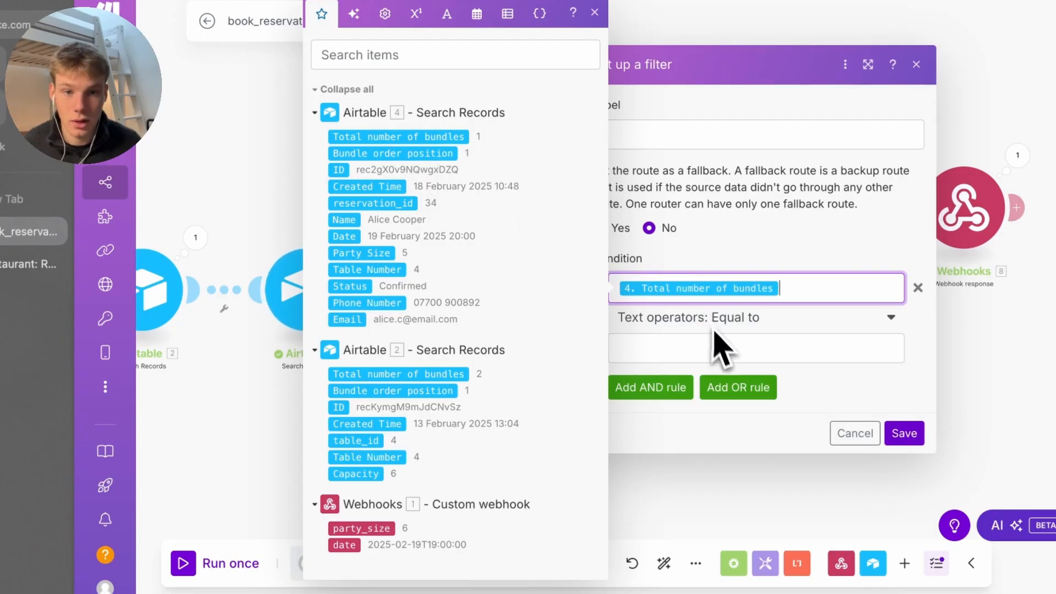
pyautogui.click(698, 346)
pyautogui.click(694, 318)
pyautogui.scroll(-10, 691, 464)
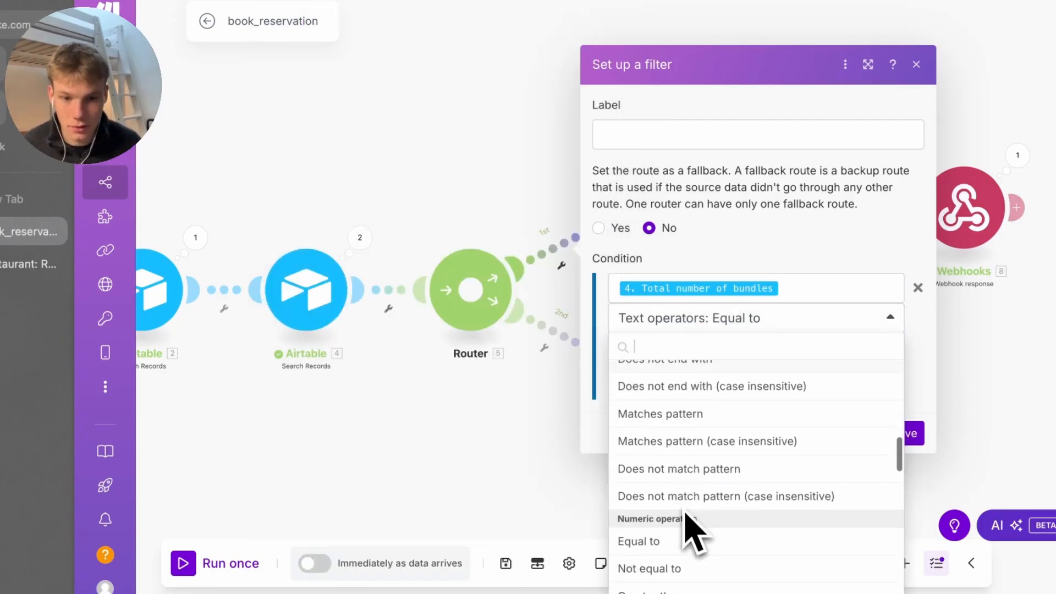
pyautogui.scroll(-1, 687, 512)
pyautogui.click(688, 500)
pyautogui.click(710, 357)
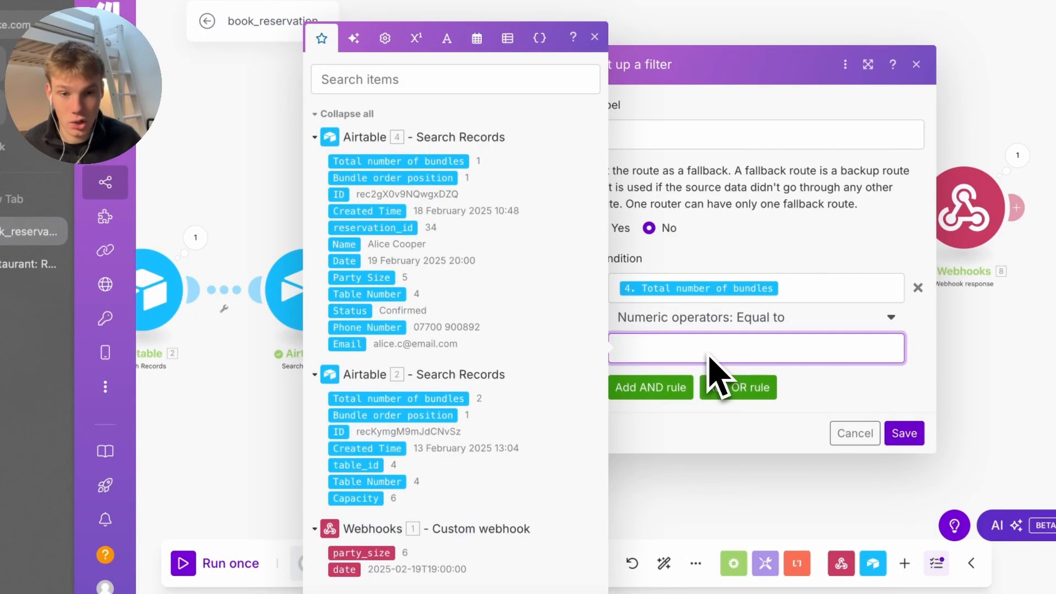
pyautogui.click(905, 433)
# Filter the 2nd route on Total number of bundles greater than or equal to 1, then save
pyautogui.click(551, 332)
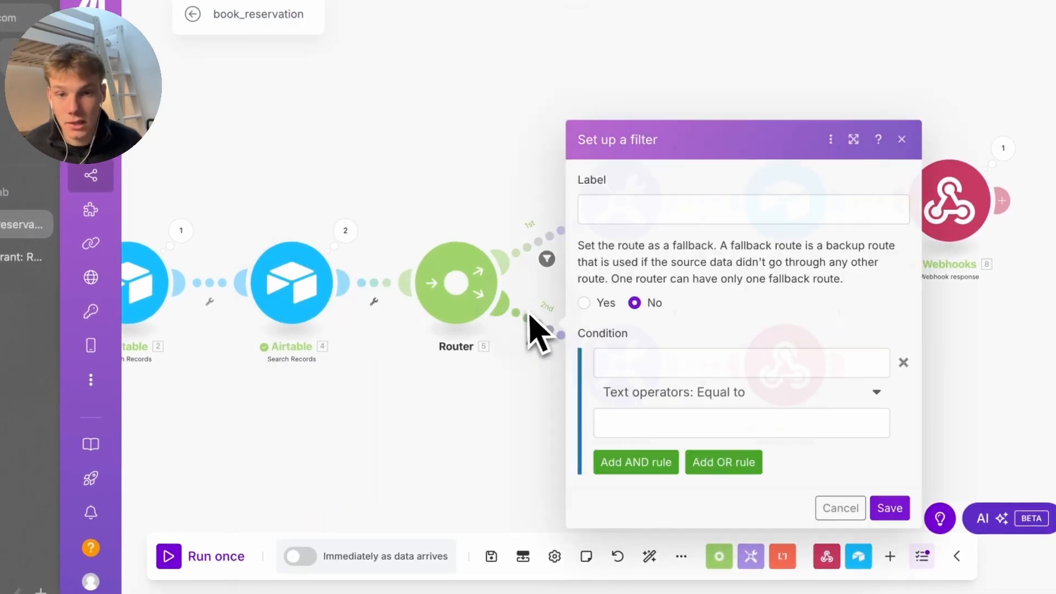
pyautogui.click(649, 362)
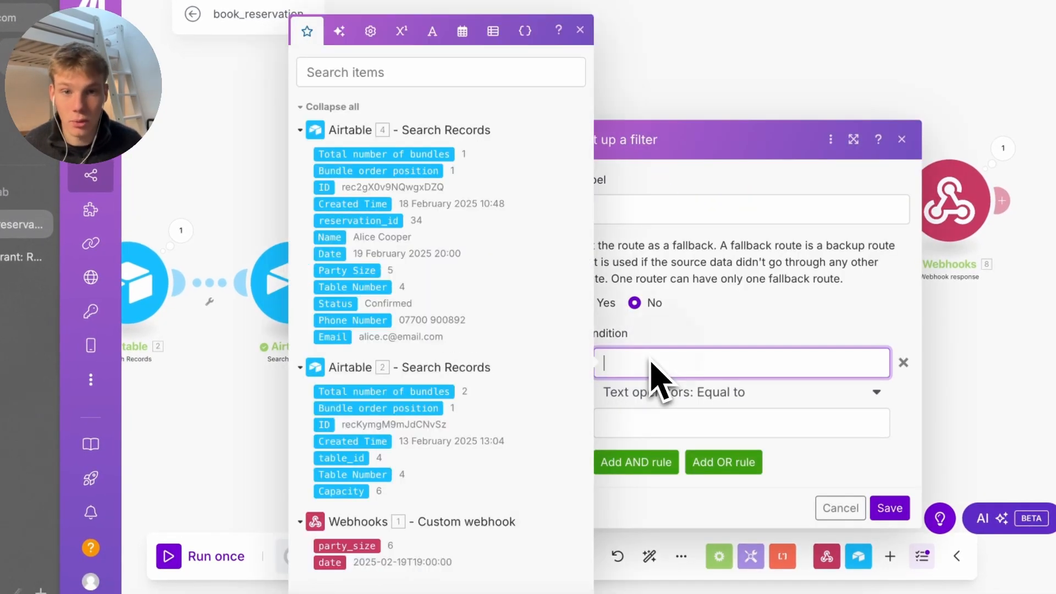
pyautogui.click(447, 155)
pyautogui.click(738, 429)
pyautogui.click(720, 392)
pyautogui.scroll(-3, 685, 401)
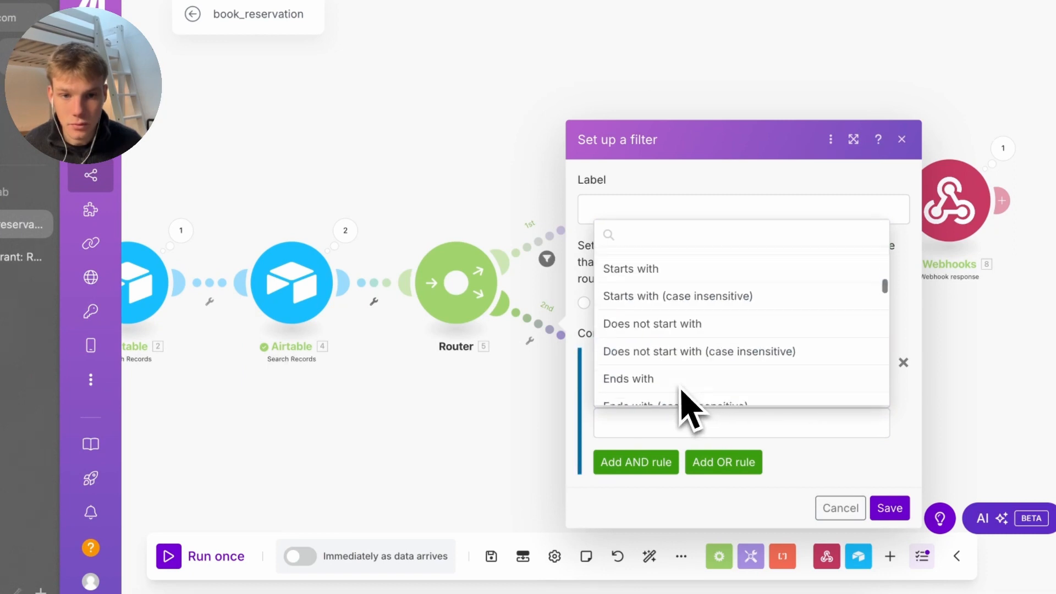
pyautogui.scroll(-5, 681, 389)
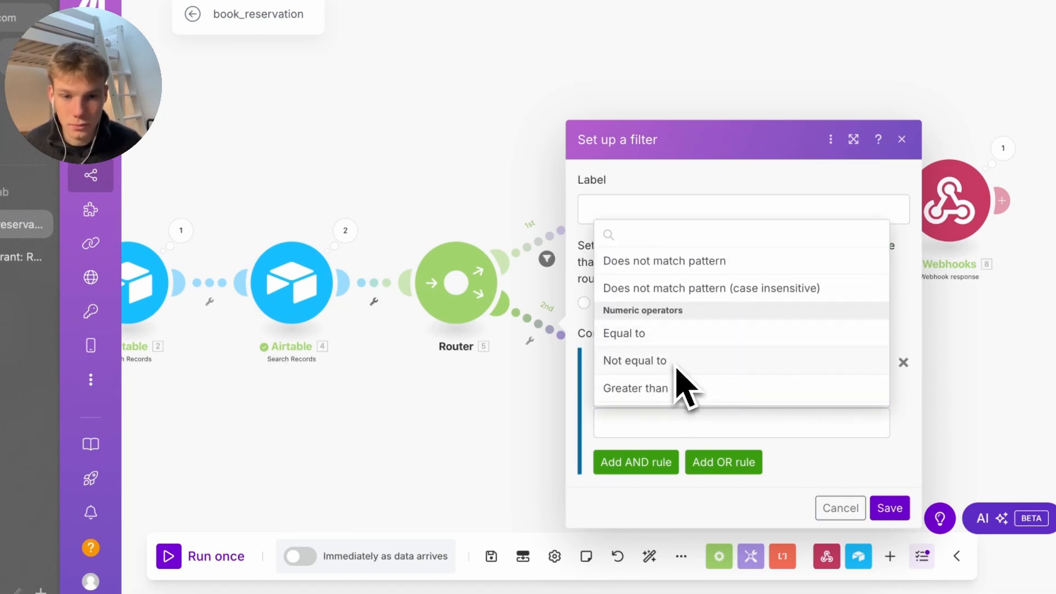
pyautogui.scroll(-1, 680, 380)
pyautogui.scroll(-2, 682, 357)
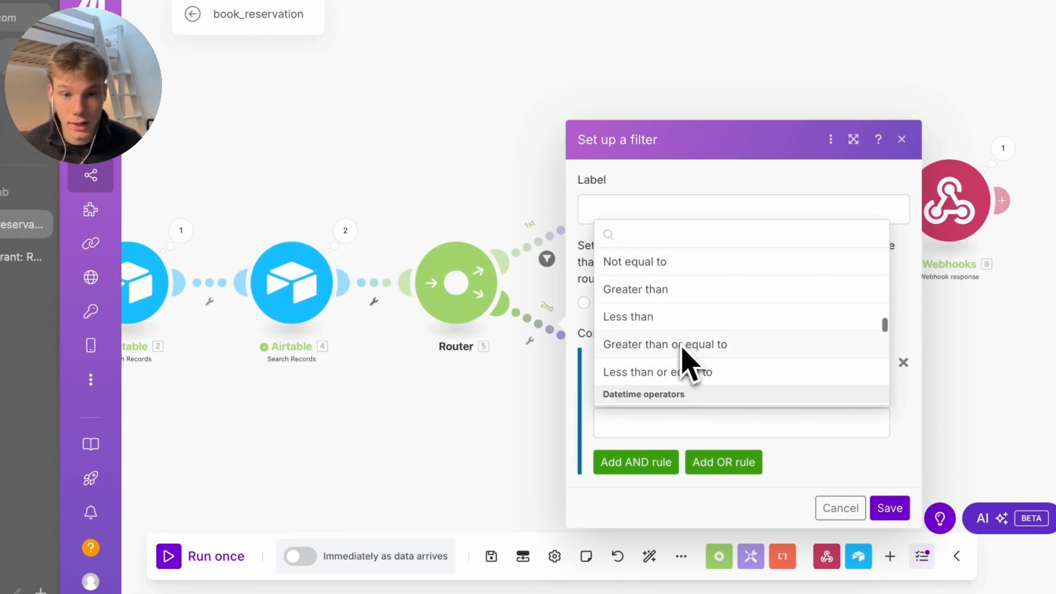
pyautogui.click(682, 347)
pyautogui.click(682, 432)
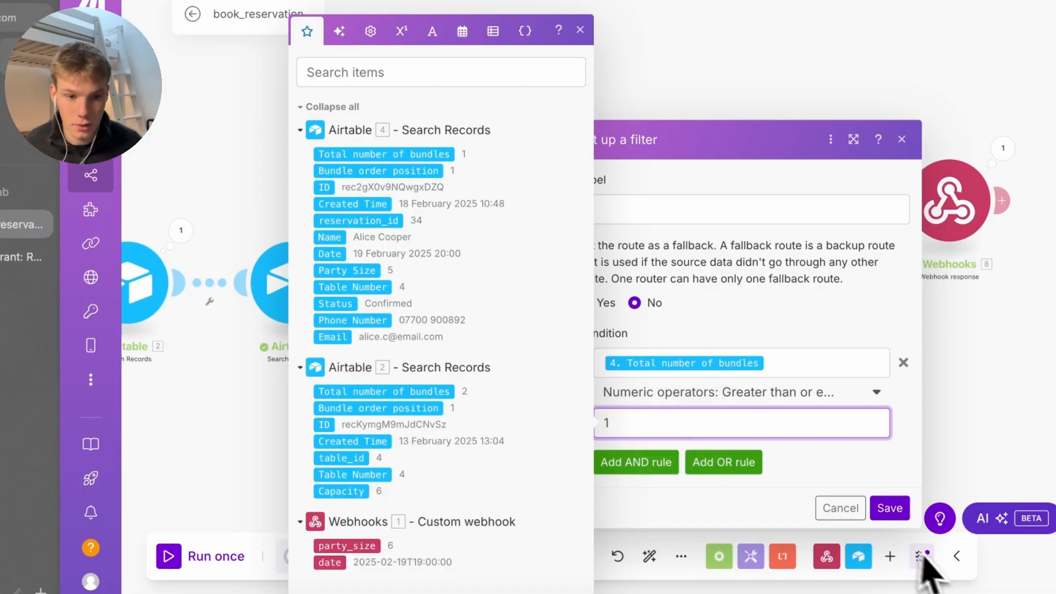
pyautogui.click(889, 507)
pyautogui.click(488, 558)
pyautogui.click(193, 560)
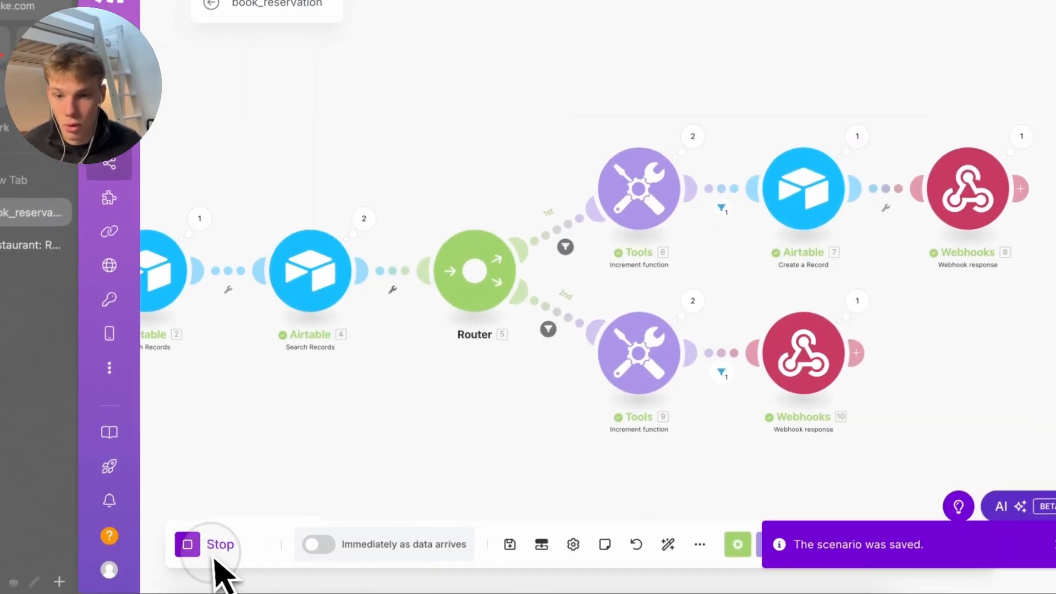
pyautogui.click(699, 592)
pyautogui.press('Up')
pyautogui.press('Return')
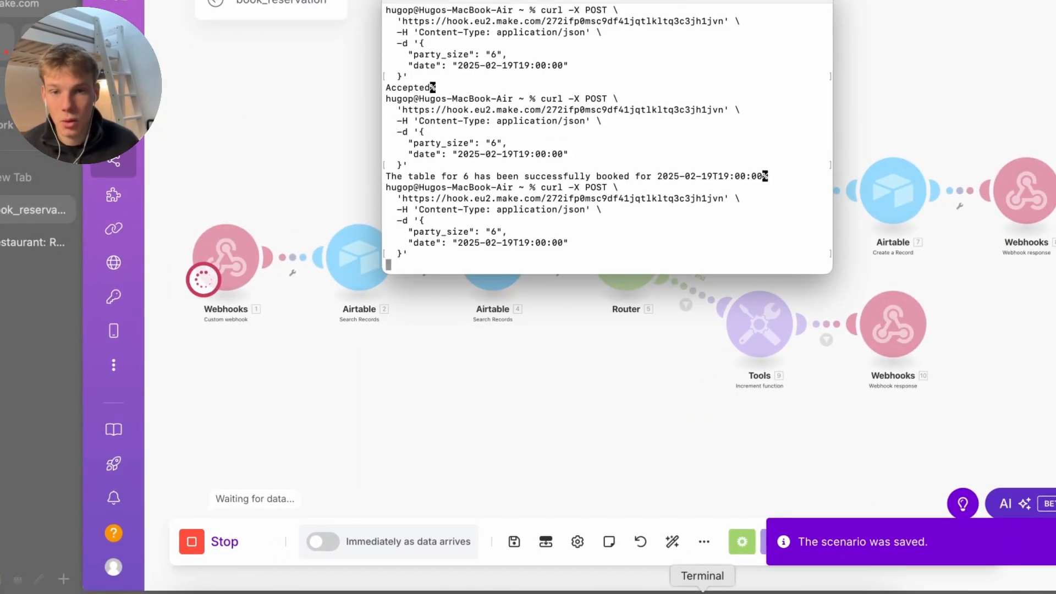
pyautogui.click(630, 546)
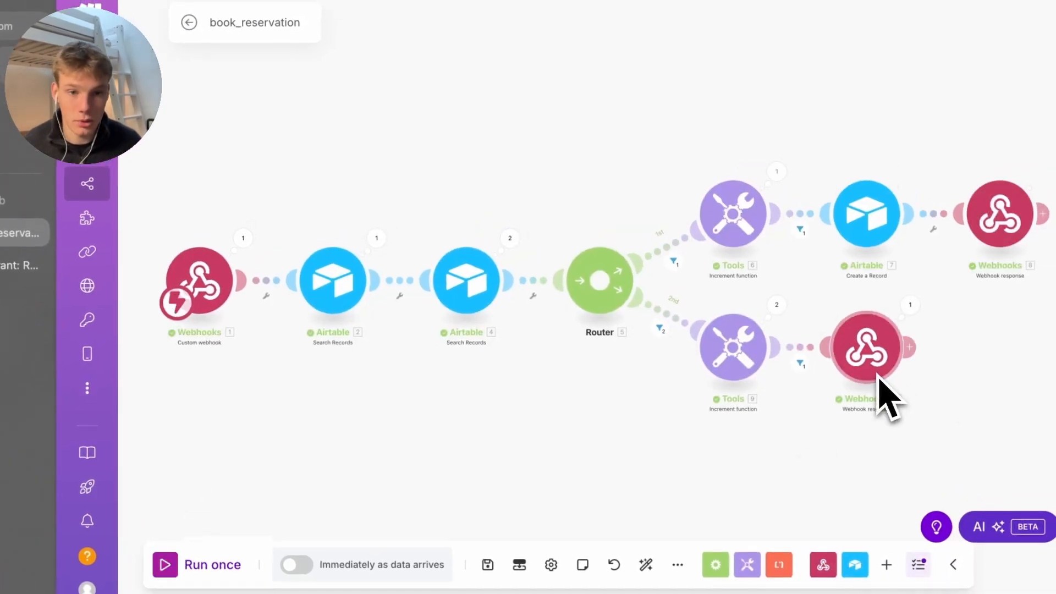
pyautogui.click(669, 322)
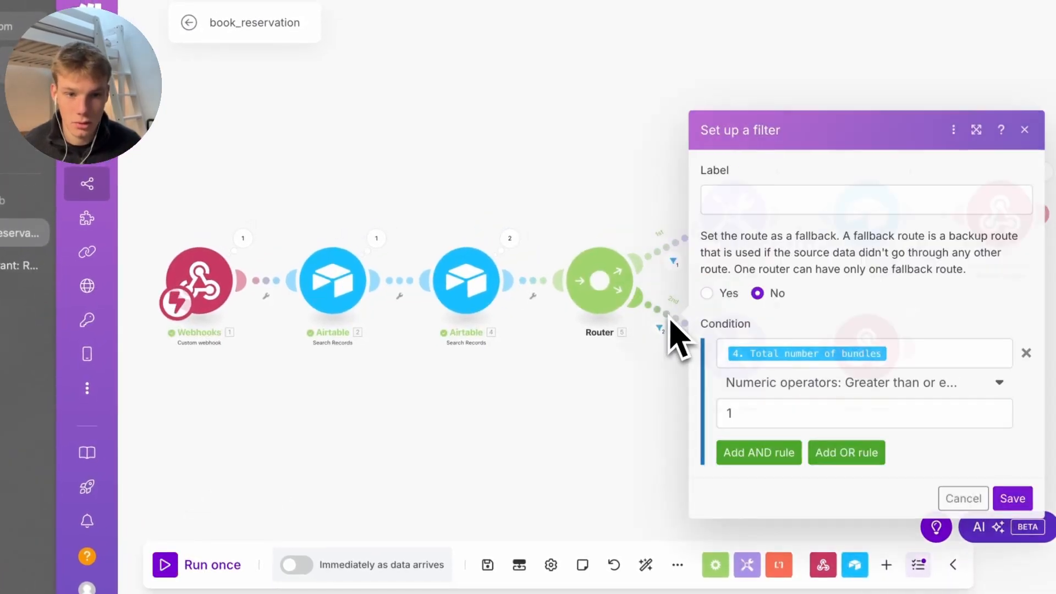
pyautogui.click(741, 392)
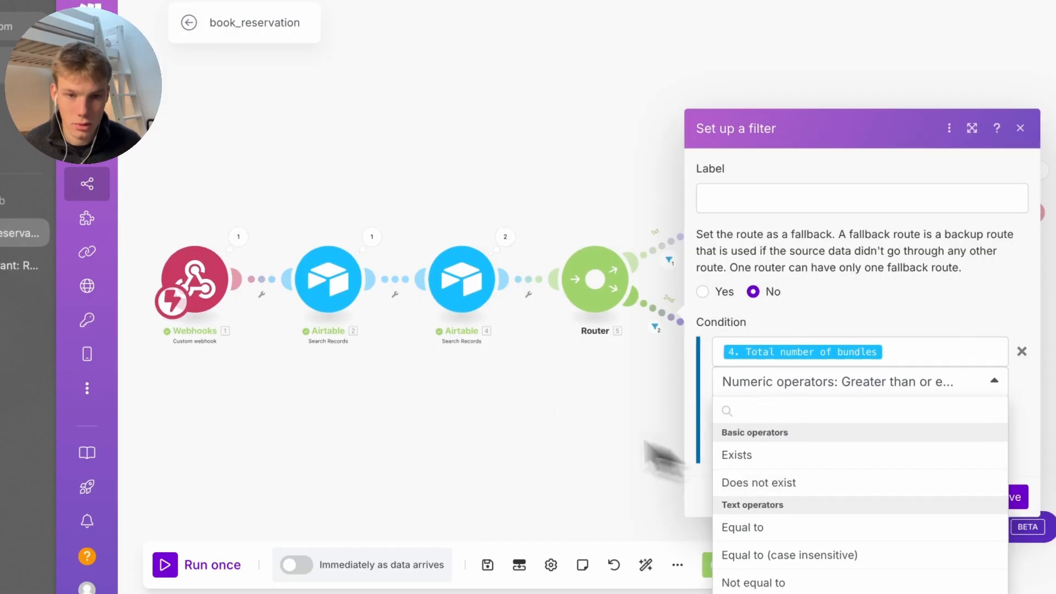
pyautogui.click(593, 411)
pyautogui.click(680, 247)
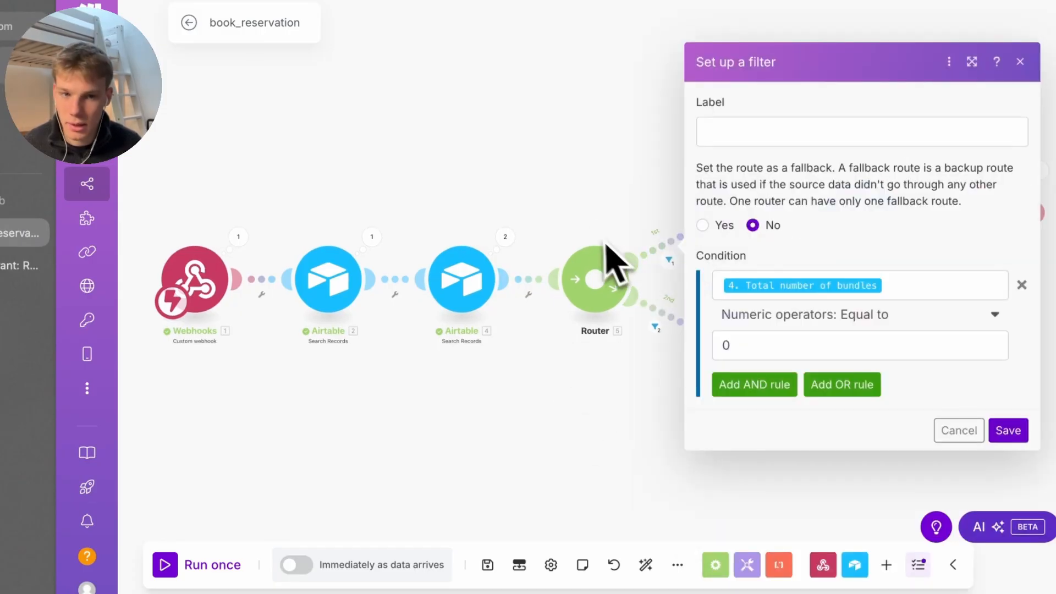
pyautogui.click(587, 207)
pyautogui.click(669, 311)
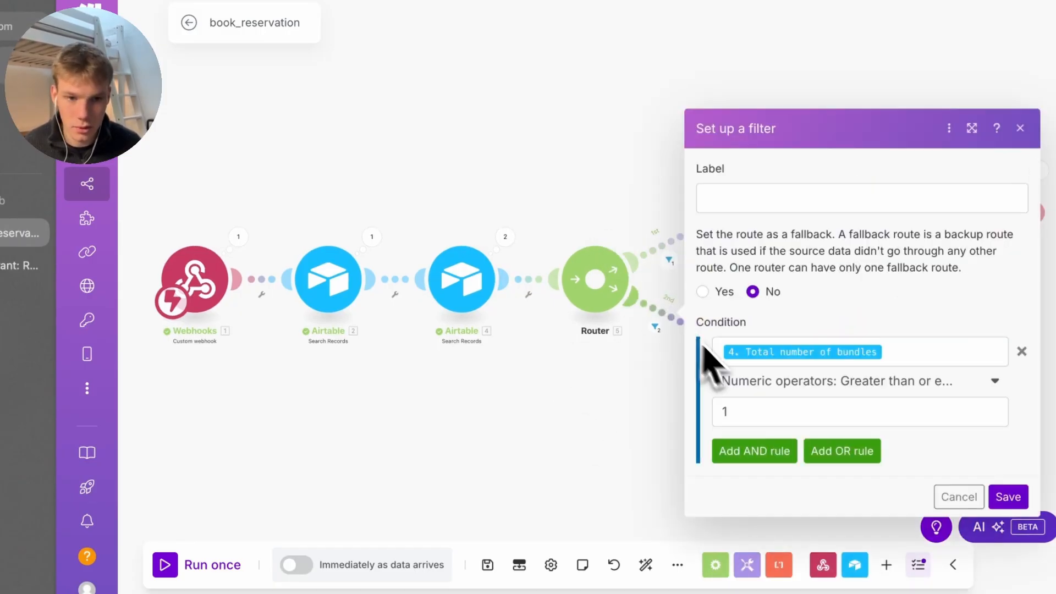
pyautogui.click(849, 380)
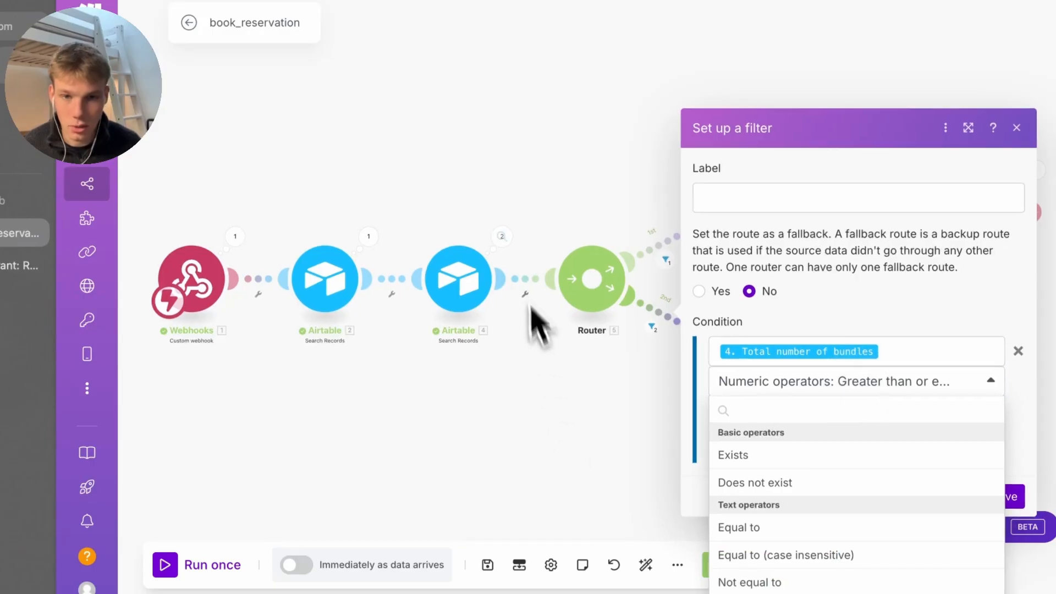
pyautogui.click(502, 236)
pyautogui.click(585, 254)
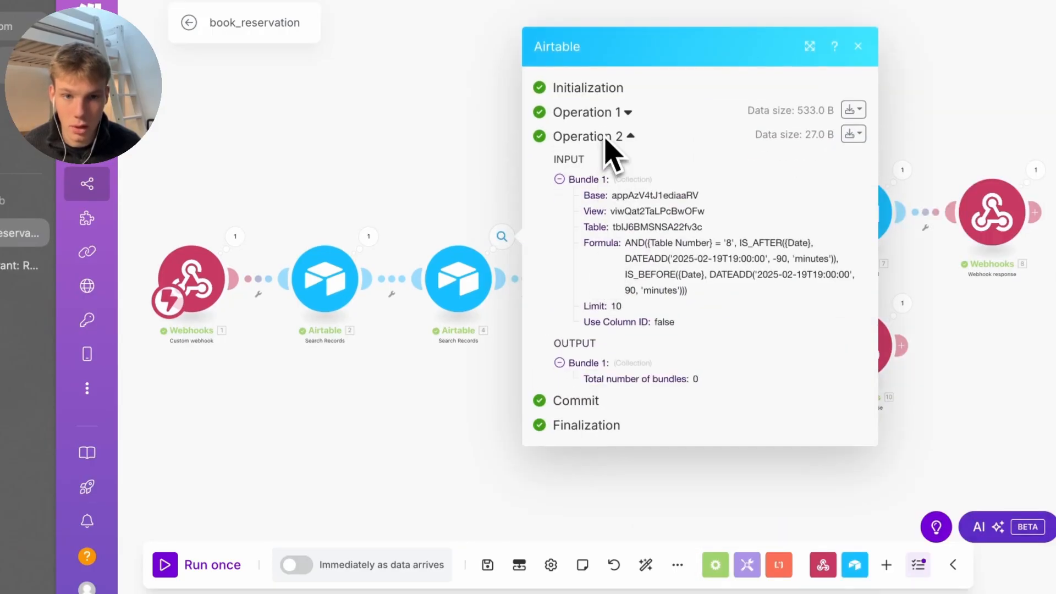
pyautogui.click(601, 114)
pyautogui.scroll(-4, 630, 396)
pyautogui.click(484, 438)
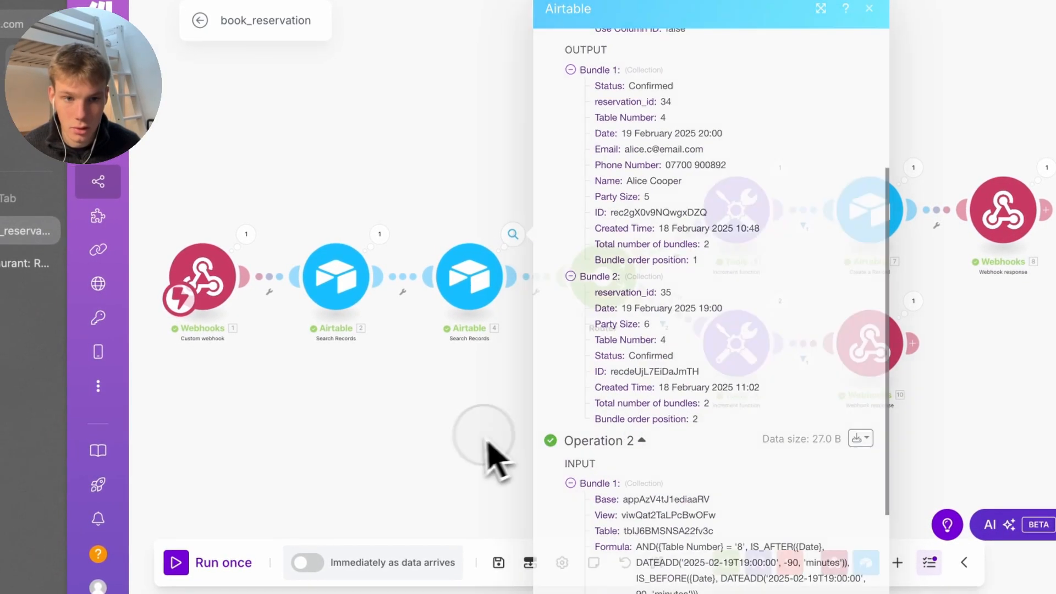
pyautogui.click(781, 348)
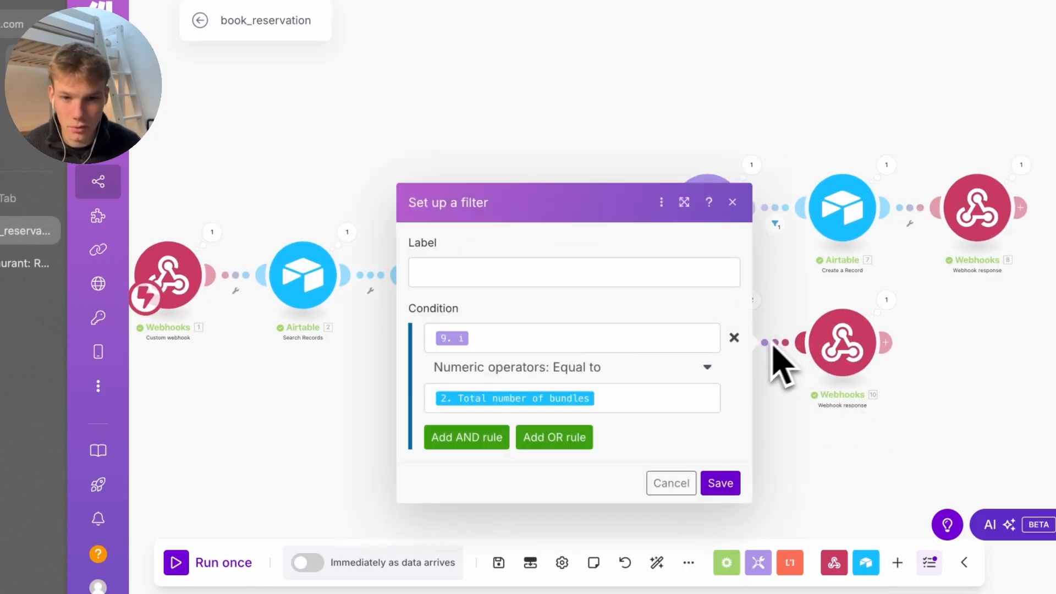
pyautogui.click(386, 454)
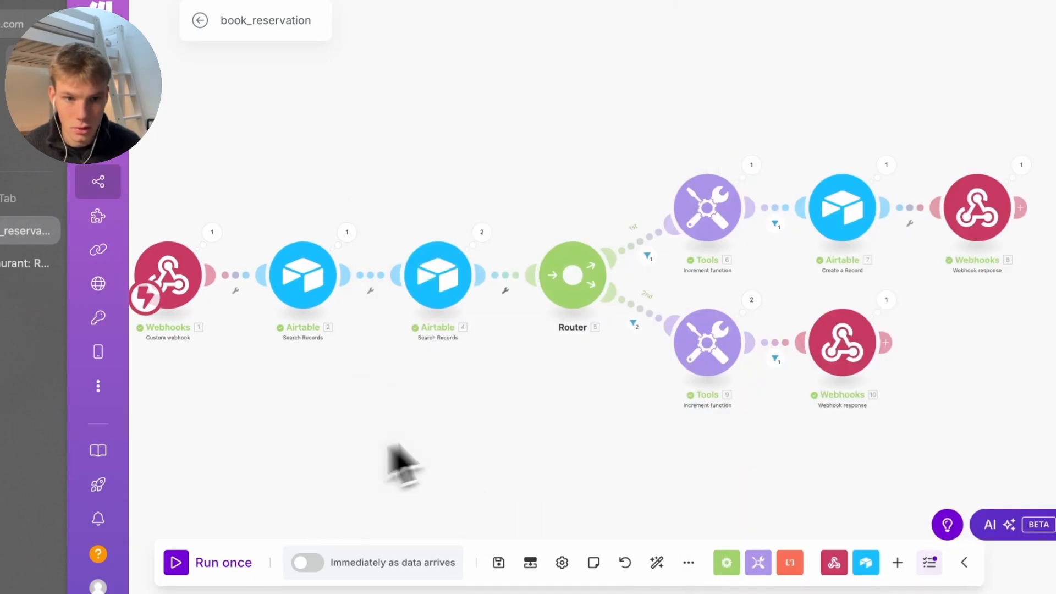
pyautogui.click(752, 299)
pyautogui.click(793, 329)
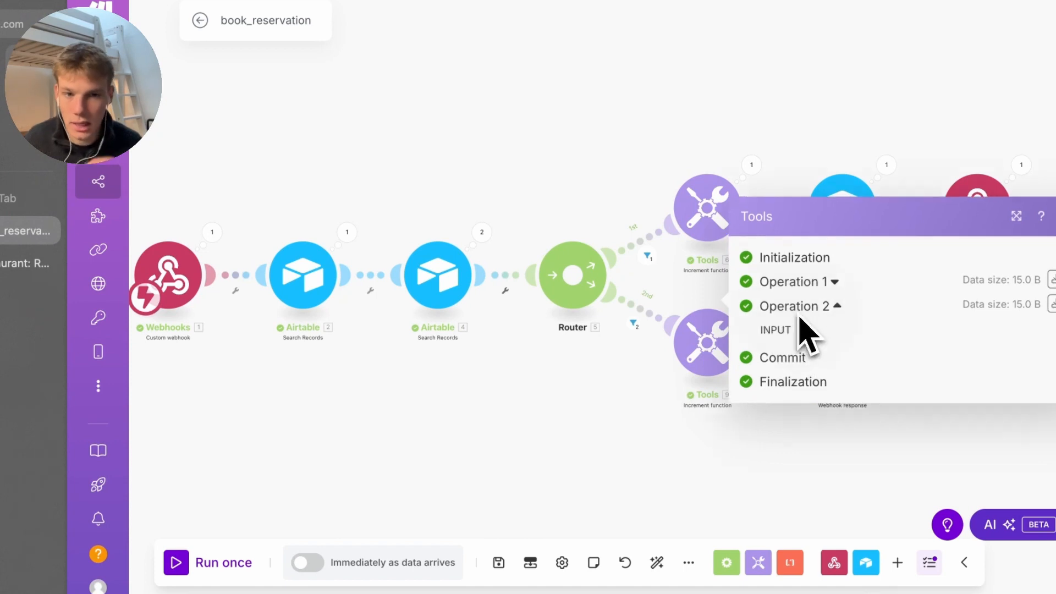
pyautogui.click(805, 242)
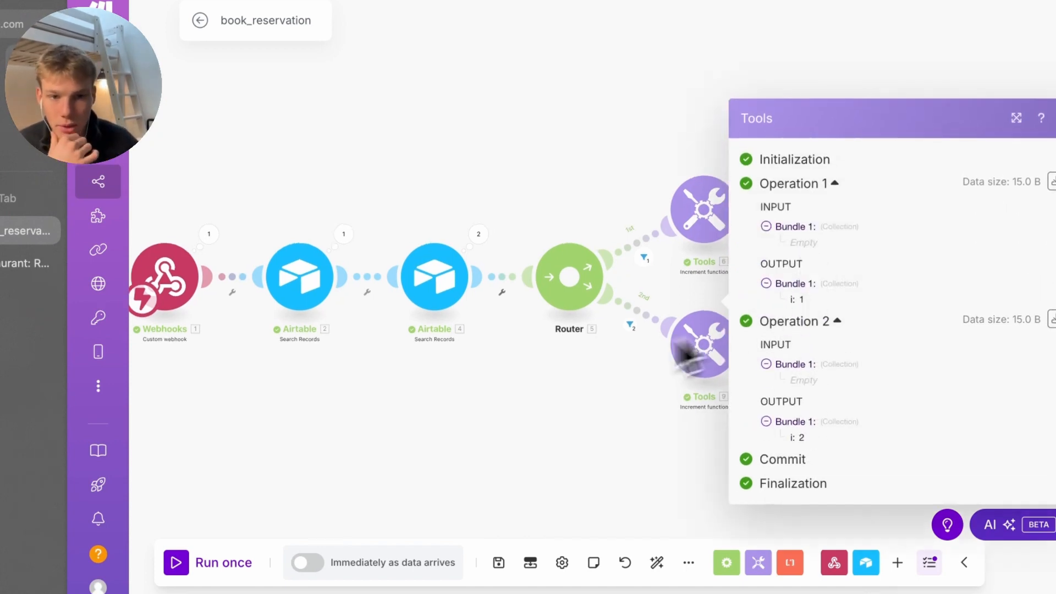
pyautogui.click(623, 329)
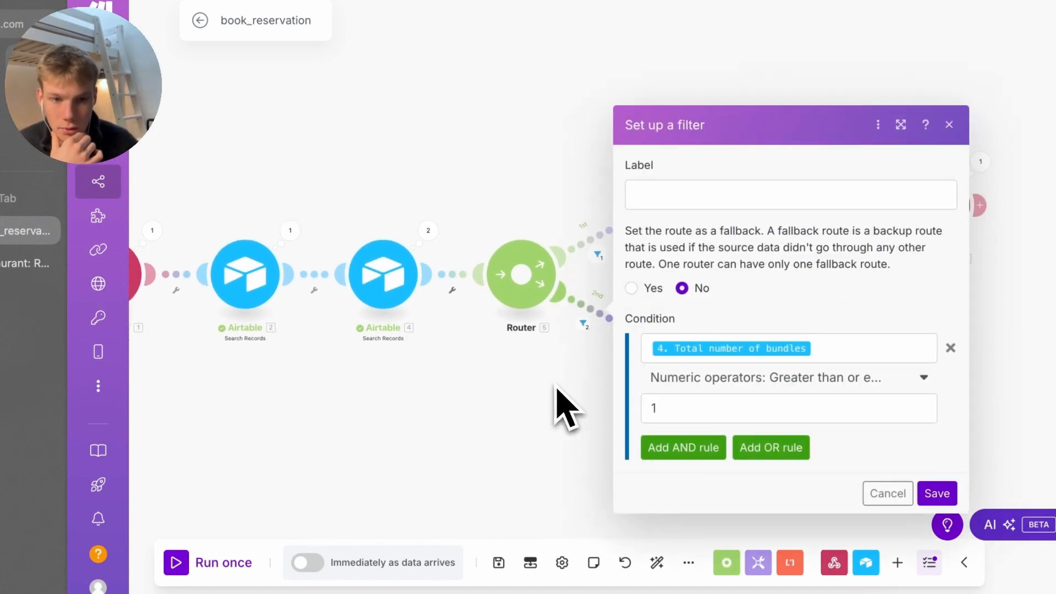
pyautogui.click(644, 378)
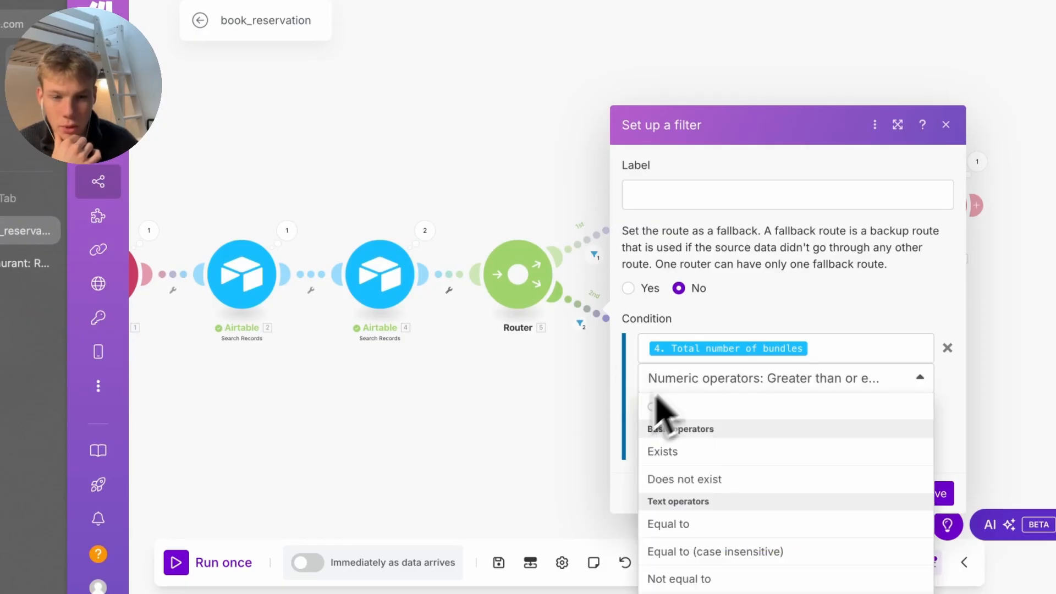
pyautogui.scroll(-5, 682, 529)
pyautogui.click(542, 491)
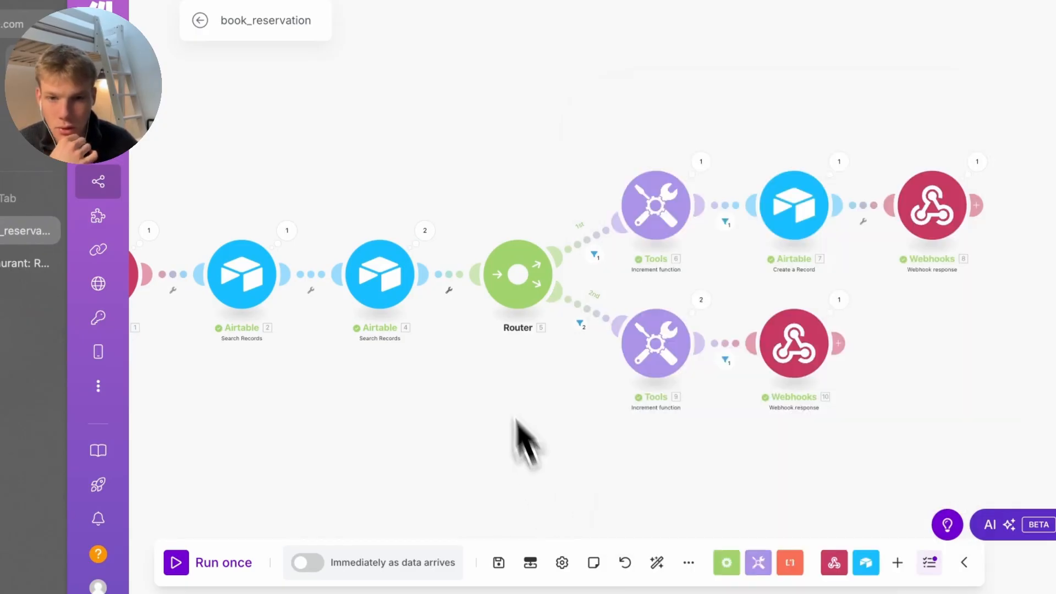
pyautogui.click(426, 233)
# Review Airtable 4's output bundles, noting bundle 1's table number and date
pyautogui.click(525, 251)
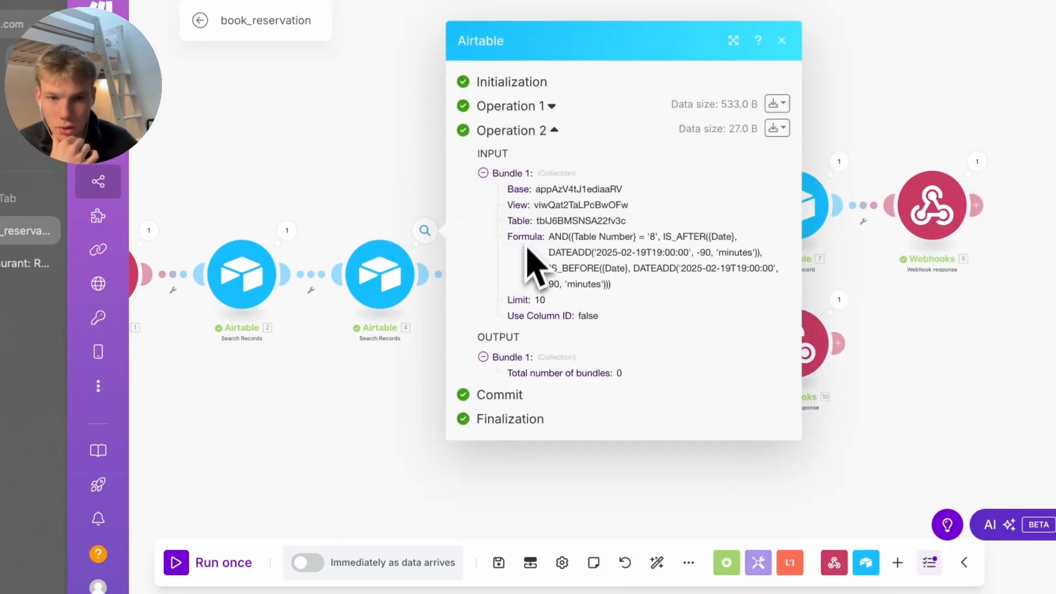
pyautogui.click(535, 131)
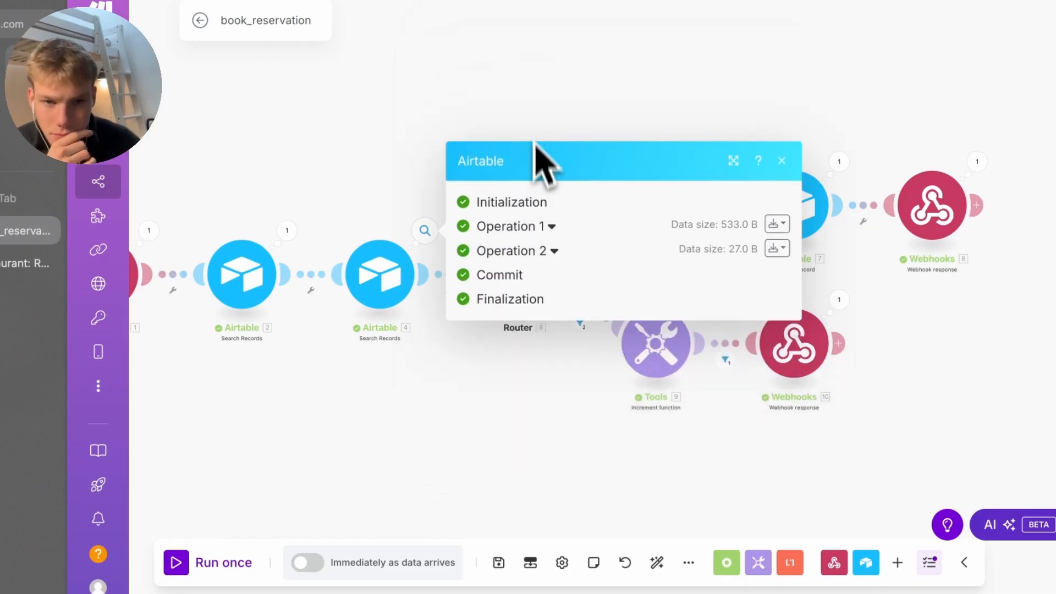
pyautogui.click(546, 237)
pyautogui.scroll(-3, 556, 259)
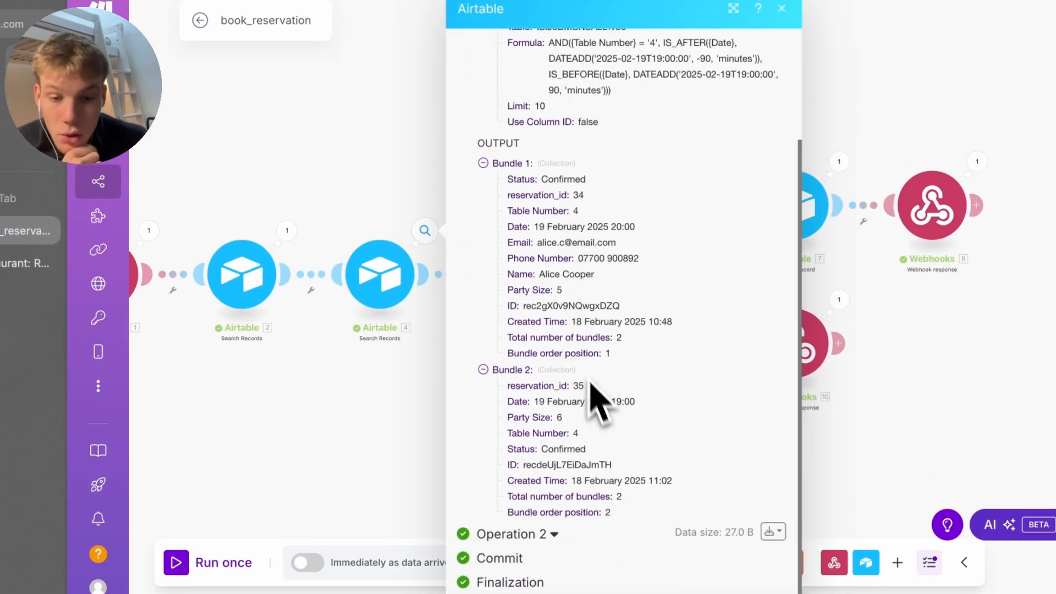
pyautogui.moveTo(613, 513); pyautogui.dragTo(480, 172)
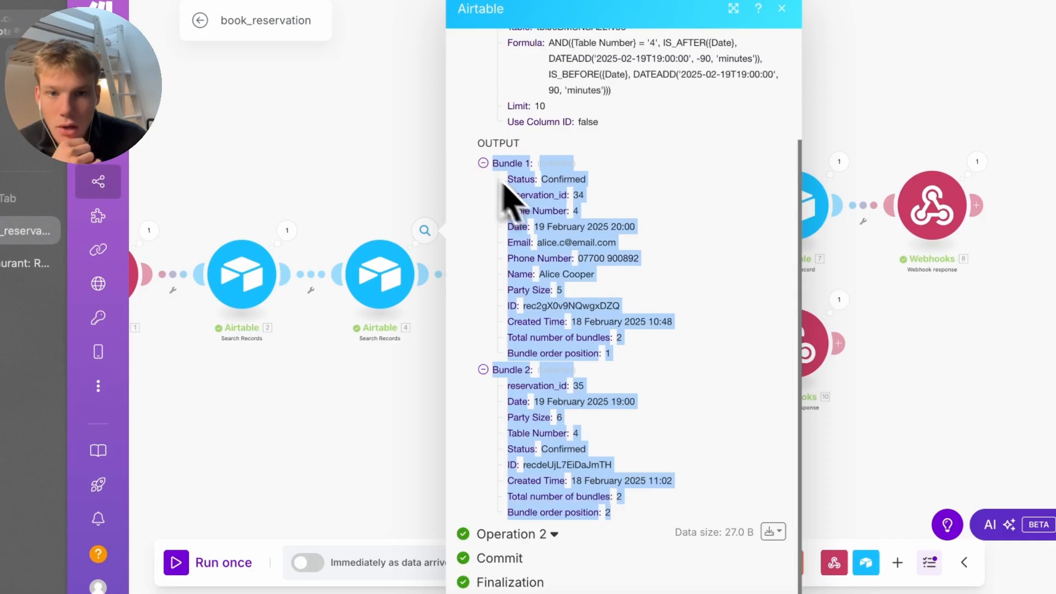
pyautogui.moveTo(645, 517); pyautogui.dragTo(598, 227)
pyautogui.click(520, 198)
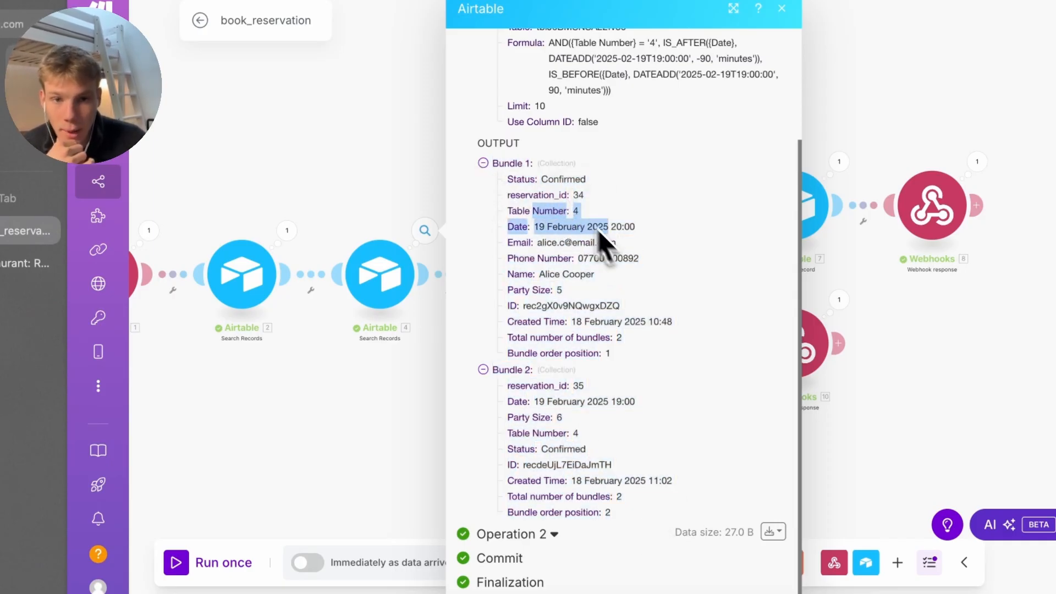
pyautogui.click(609, 242)
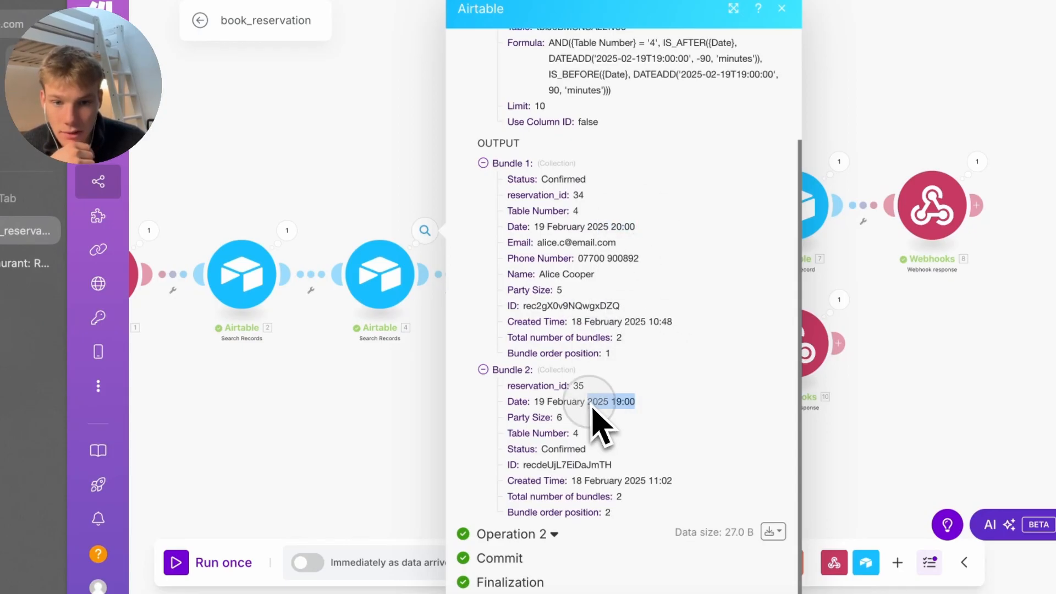
# Delete test reservations 35 and 36 from the Airtable Reservations table
pyautogui.click(28, 262)
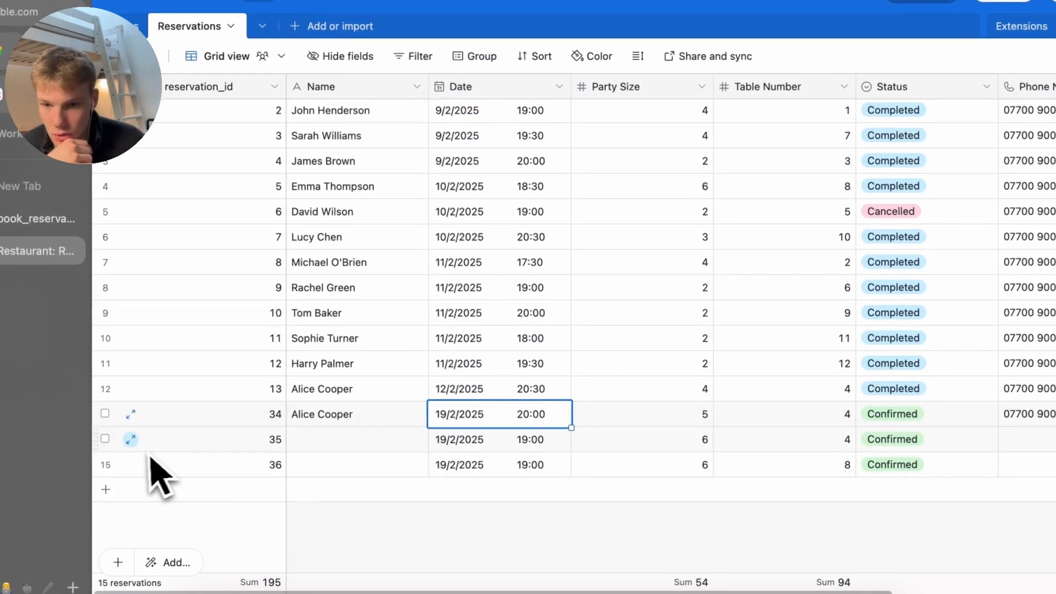
pyautogui.click(105, 438)
pyautogui.click(192, 445)
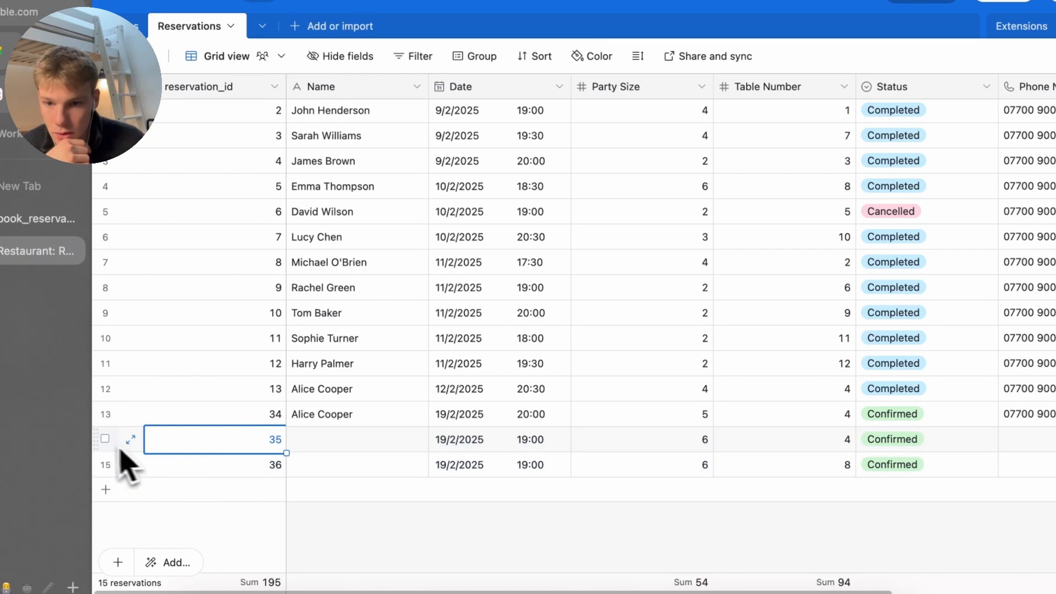
pyautogui.click(105, 439)
pyautogui.click(105, 464)
pyautogui.rightClick(185, 441)
pyautogui.click(251, 506)
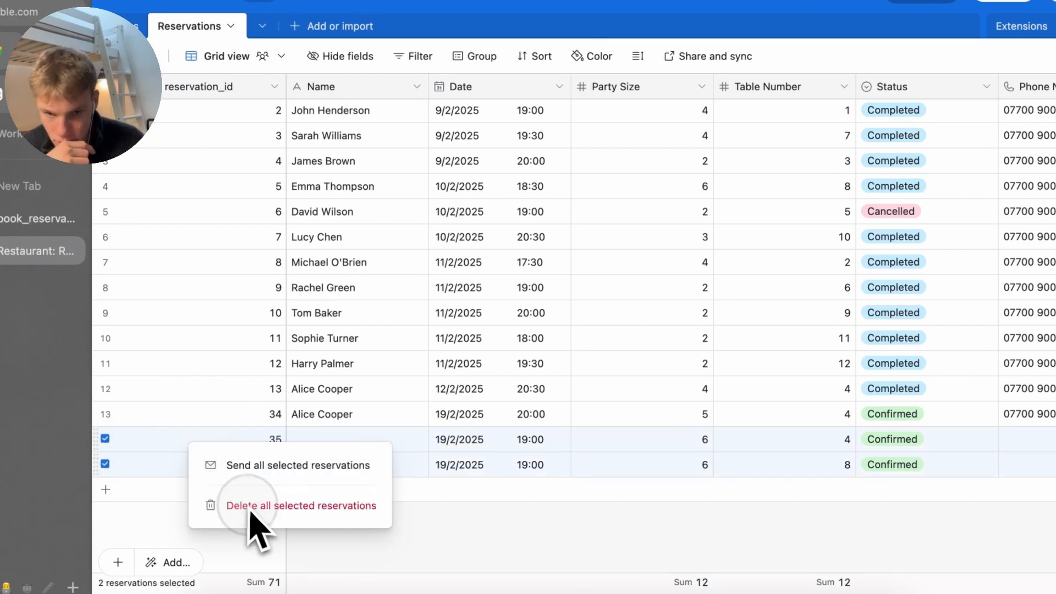
pyautogui.click(38, 218)
# Run the scenario once with a Terminal test request, check the Webhooks 10 filter, and save
pyautogui.click(405, 473)
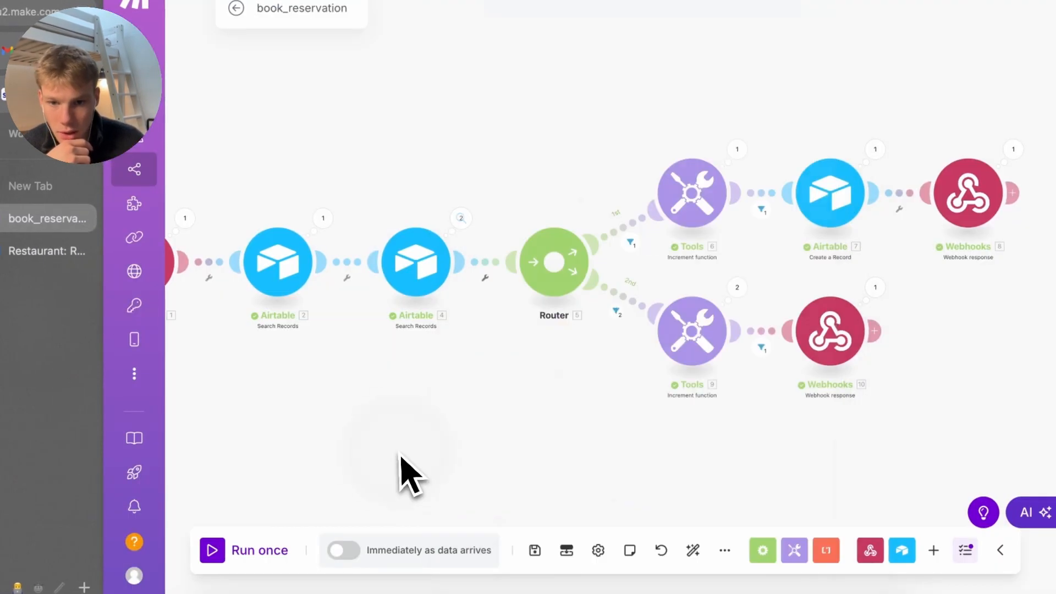
pyautogui.click(259, 549)
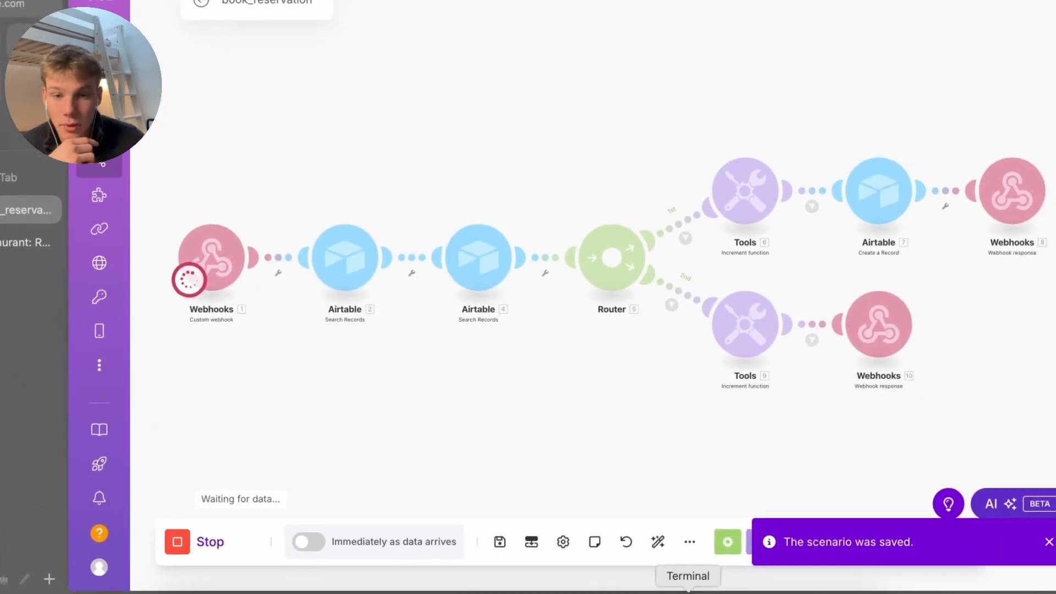
pyautogui.click(687, 592)
pyautogui.click(549, 454)
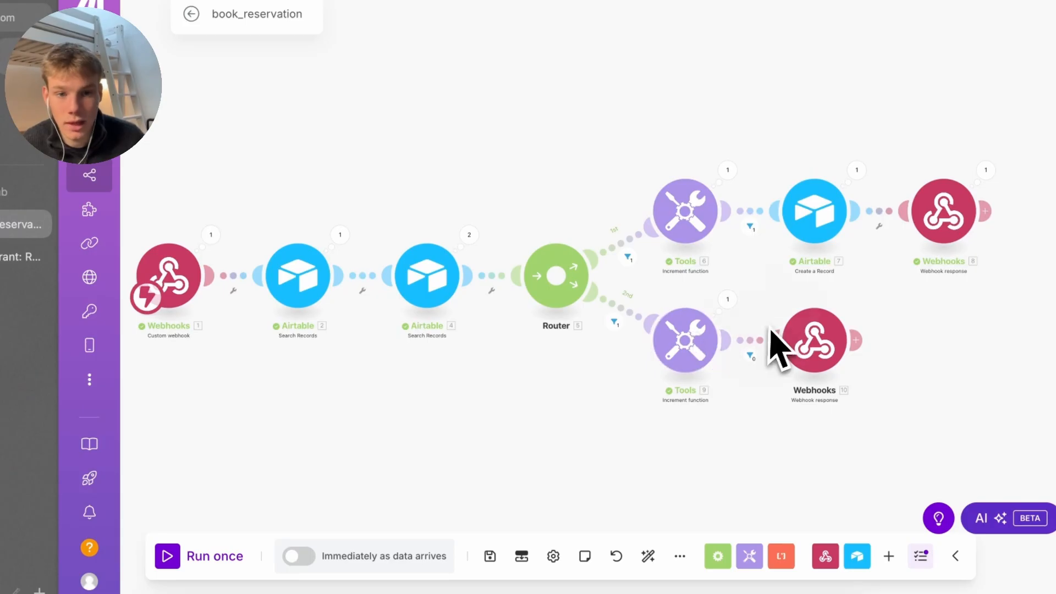
pyautogui.click(751, 345)
pyautogui.click(796, 400)
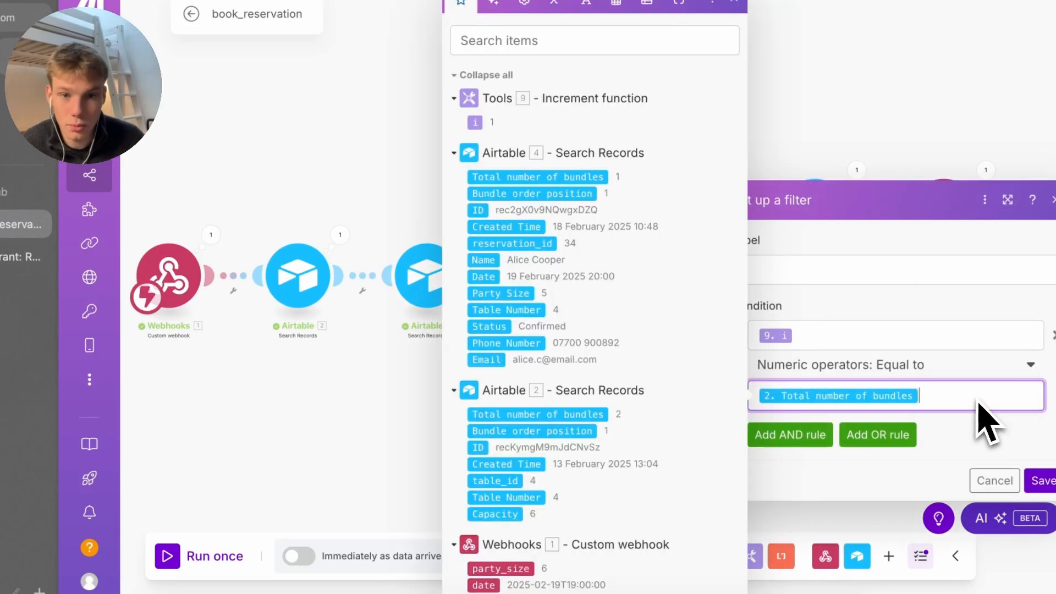
pyautogui.moveTo(968, 397); pyautogui.dragTo(745, 407)
pyautogui.click(419, 406)
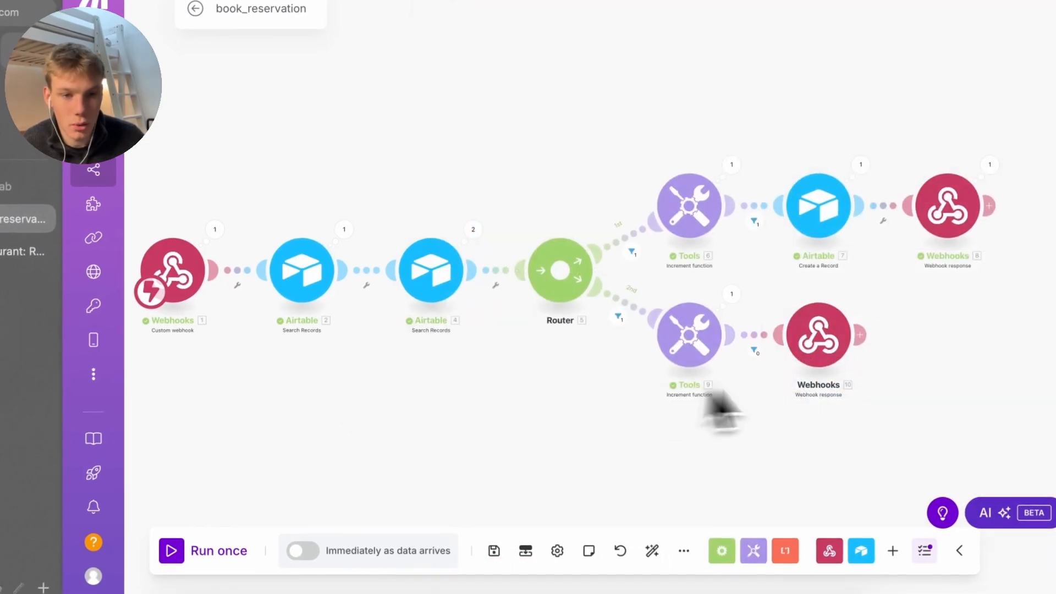
pyautogui.click(494, 550)
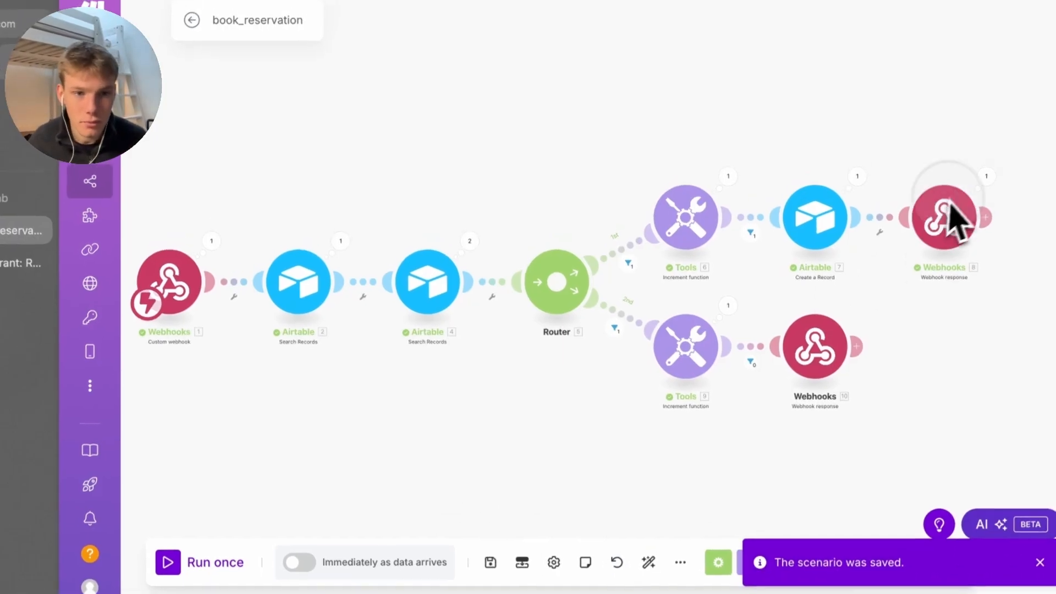
# Review the Webhooks 8 response body text
pyautogui.click(945, 218)
pyautogui.click(781, 297)
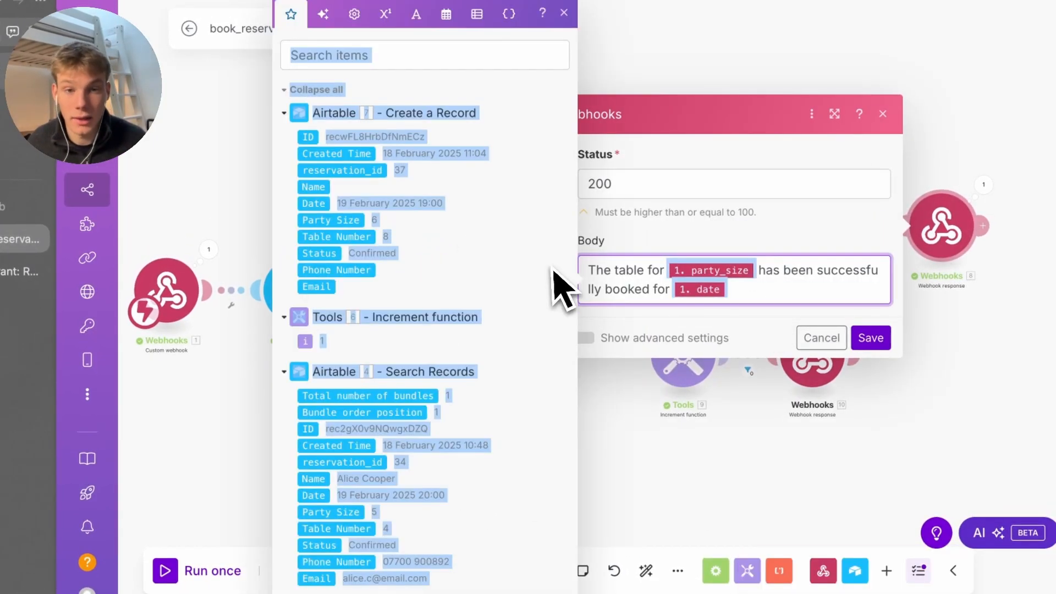
pyautogui.moveTo(777, 306); pyautogui.dragTo(527, 228)
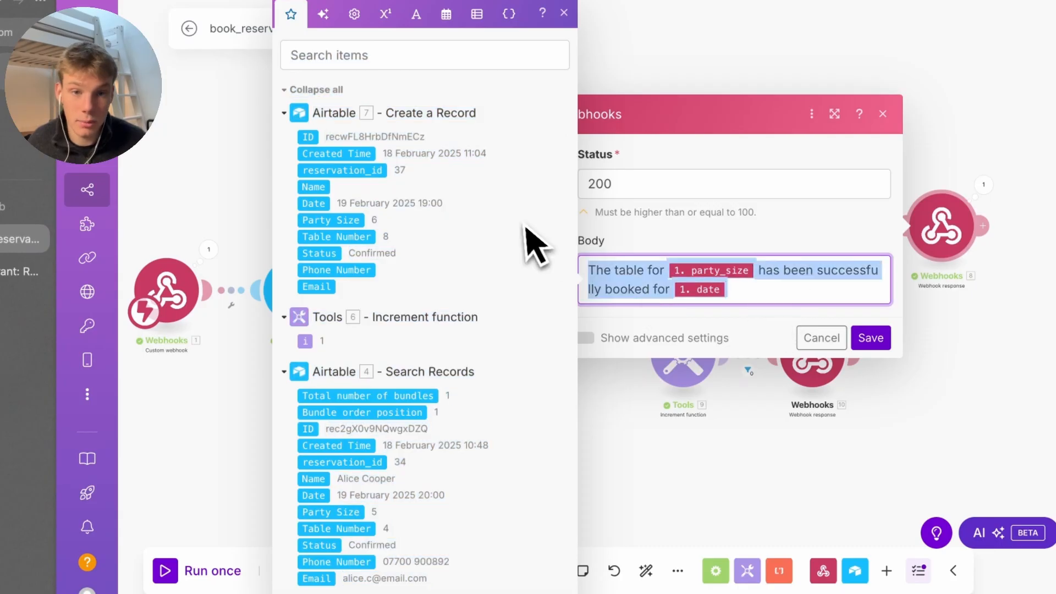
pyautogui.click(762, 385)
# Inspect Airtable 4's search results and Airtable 7's created reservation 37 for table 8
pyautogui.click(852, 188)
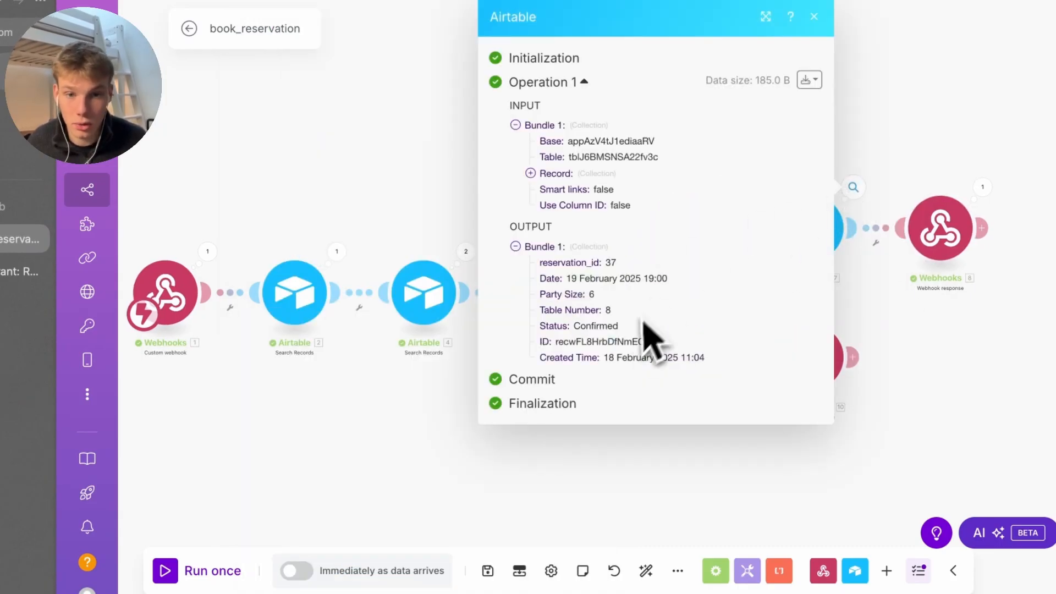
pyautogui.click(466, 253)
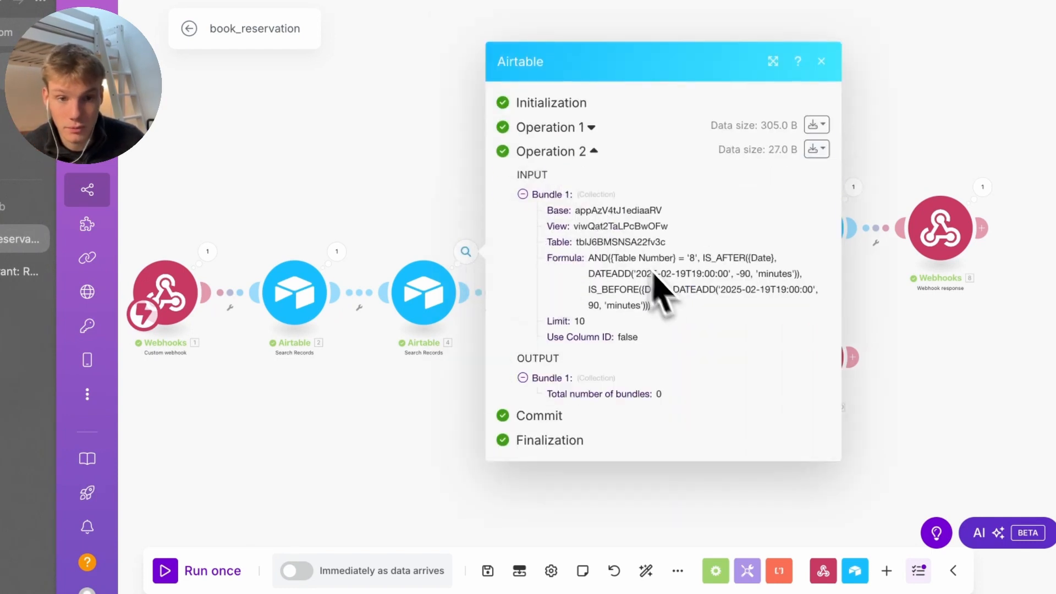
pyautogui.click(682, 385)
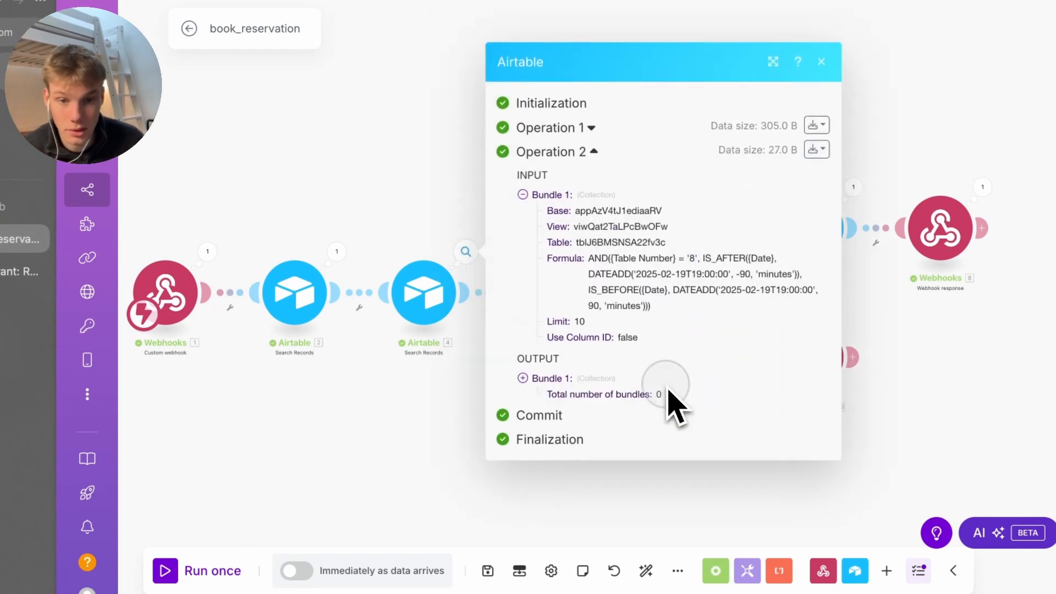
pyautogui.click(880, 363)
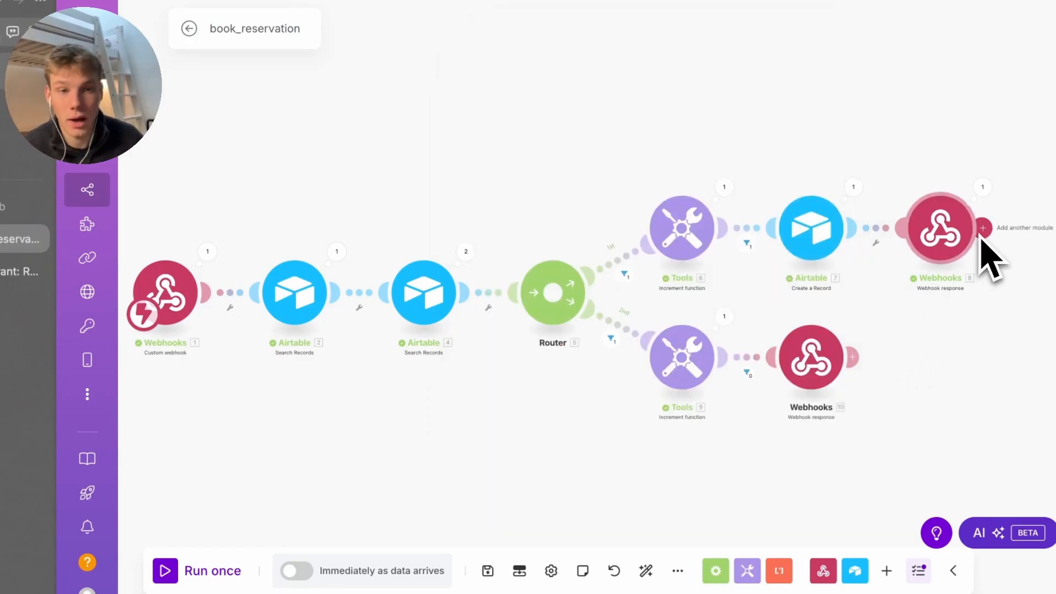
pyautogui.click(855, 190)
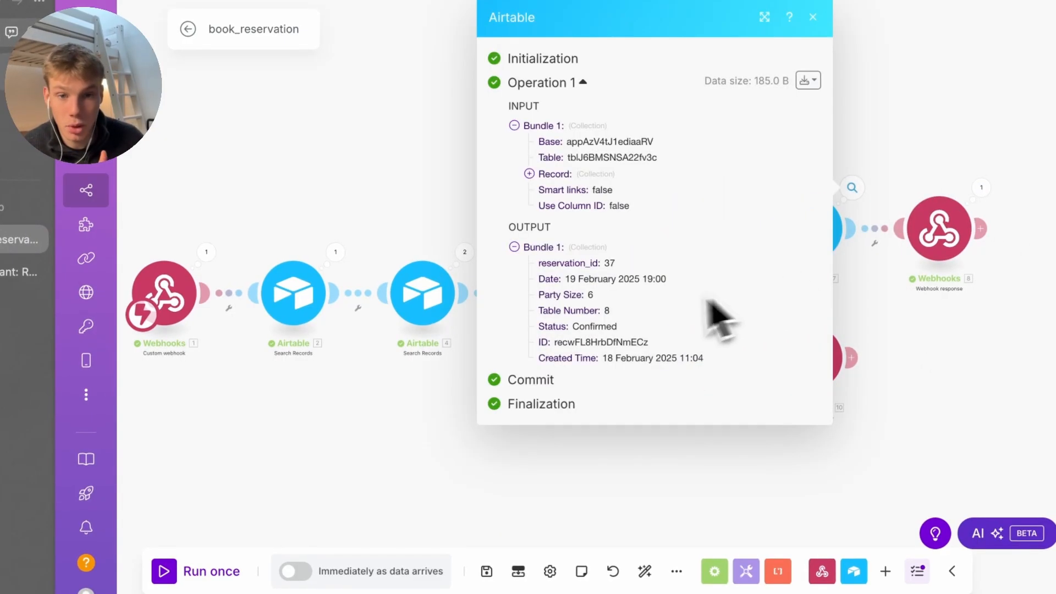
pyautogui.moveTo(703, 364); pyautogui.dragTo(529, 256)
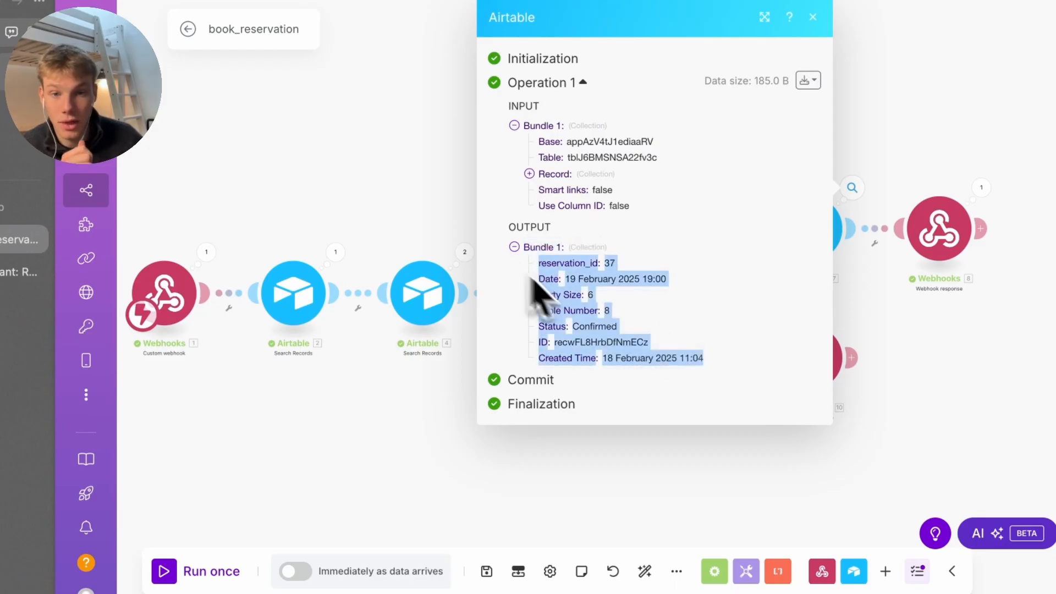
# Delete test reservation 37 from Airtable's Reservations table, then save the book_reservation scenario
pyautogui.moveTo(584, 310); pyautogui.dragTo(612, 322)
pyautogui.click(16, 273)
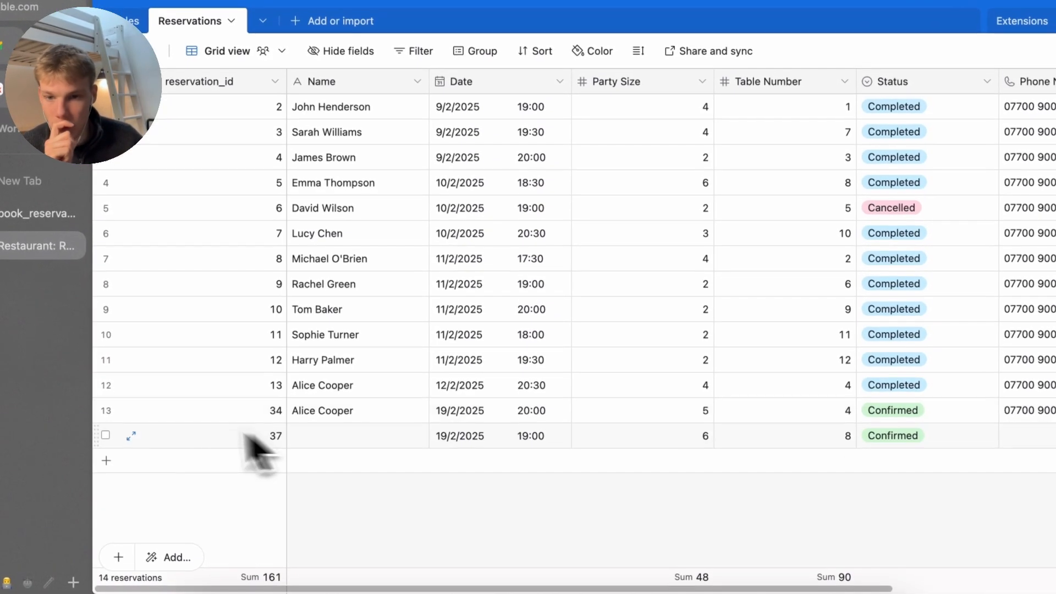
pyautogui.click(105, 435)
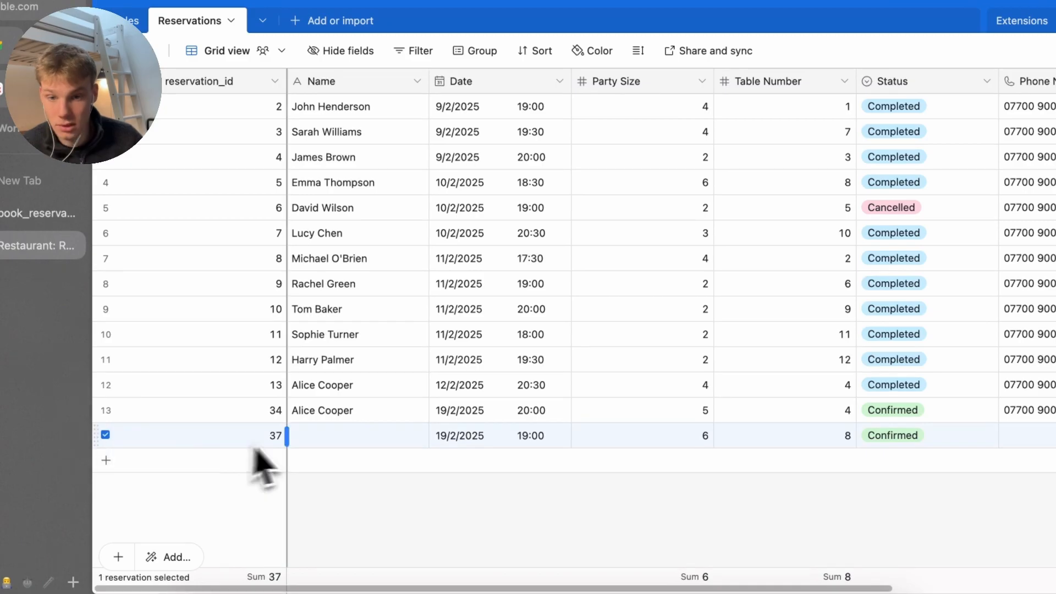
pyautogui.press('Escape')
pyautogui.click(105, 434)
pyautogui.rightClick(156, 445)
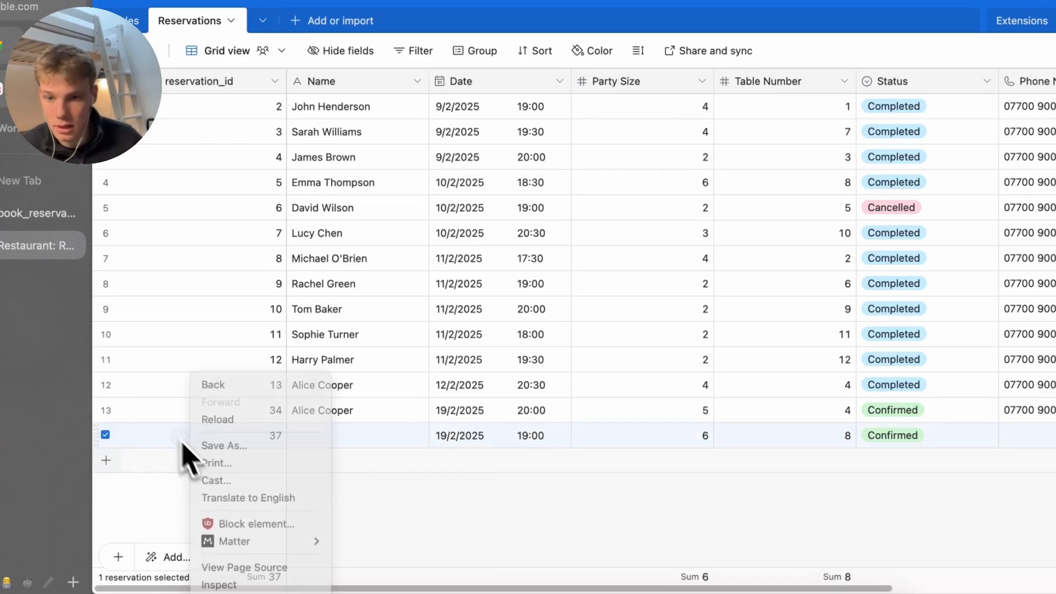
pyautogui.click(238, 435)
pyautogui.click(105, 435)
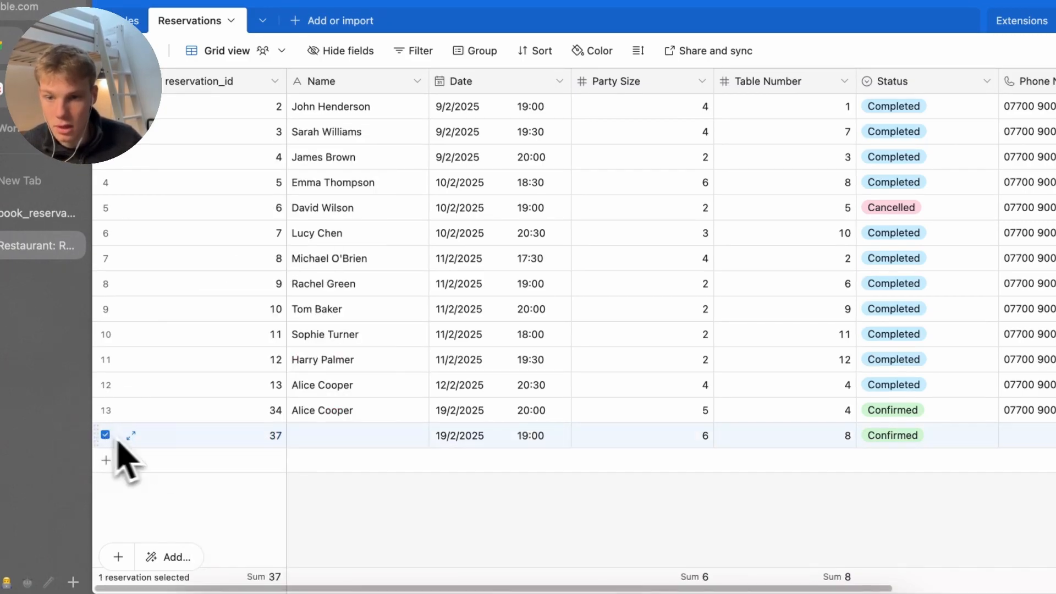
pyautogui.rightClick(175, 454)
pyautogui.click(236, 410)
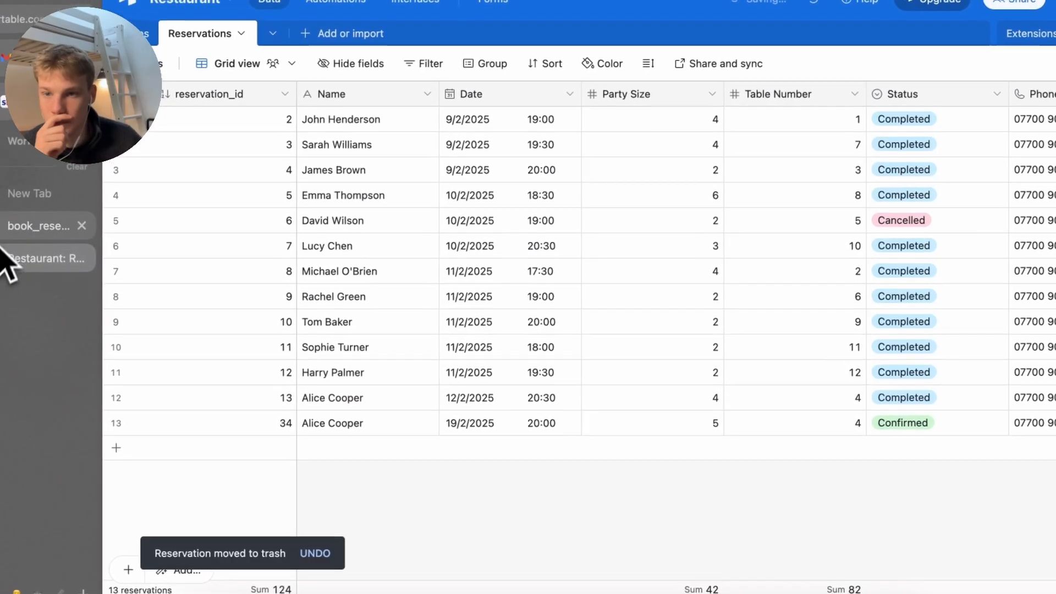
pyautogui.click(33, 213)
pyautogui.click(534, 559)
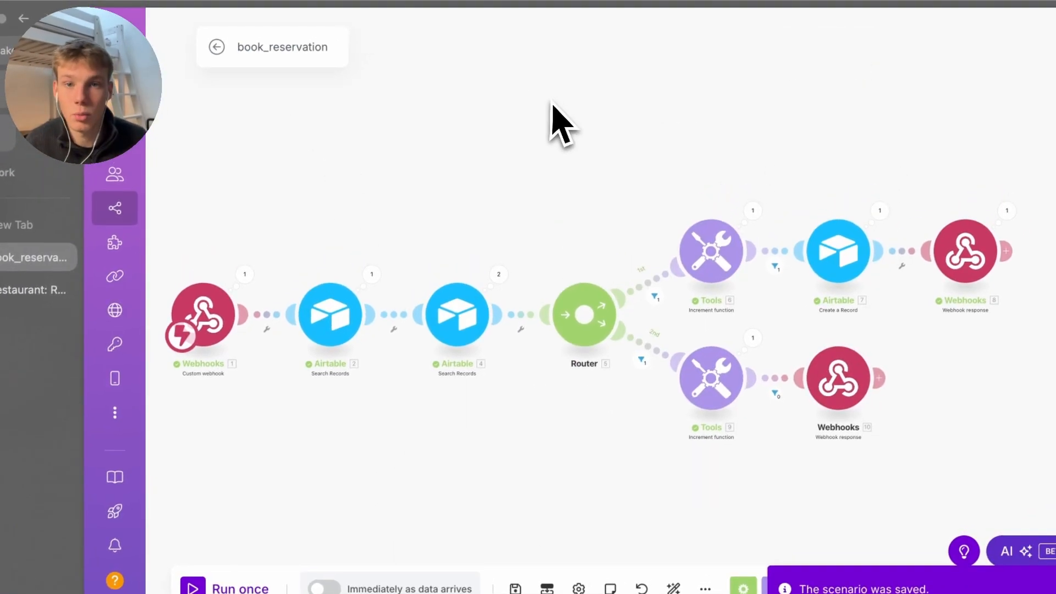
# Go back to All scenarios, start a new scenario and name it cancel_reservation
pyautogui.click(215, 50)
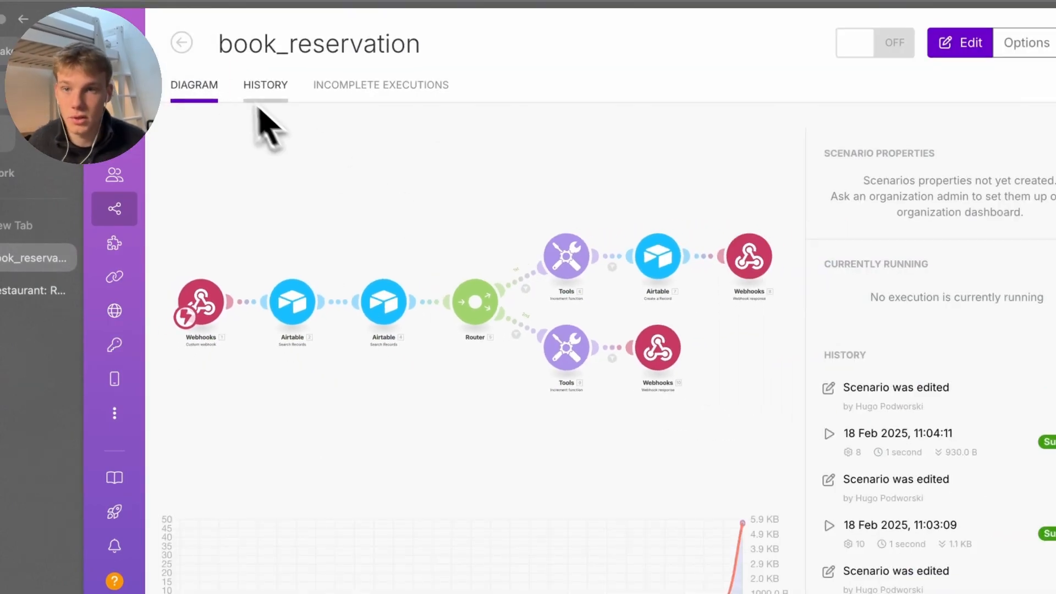
pyautogui.click(181, 44)
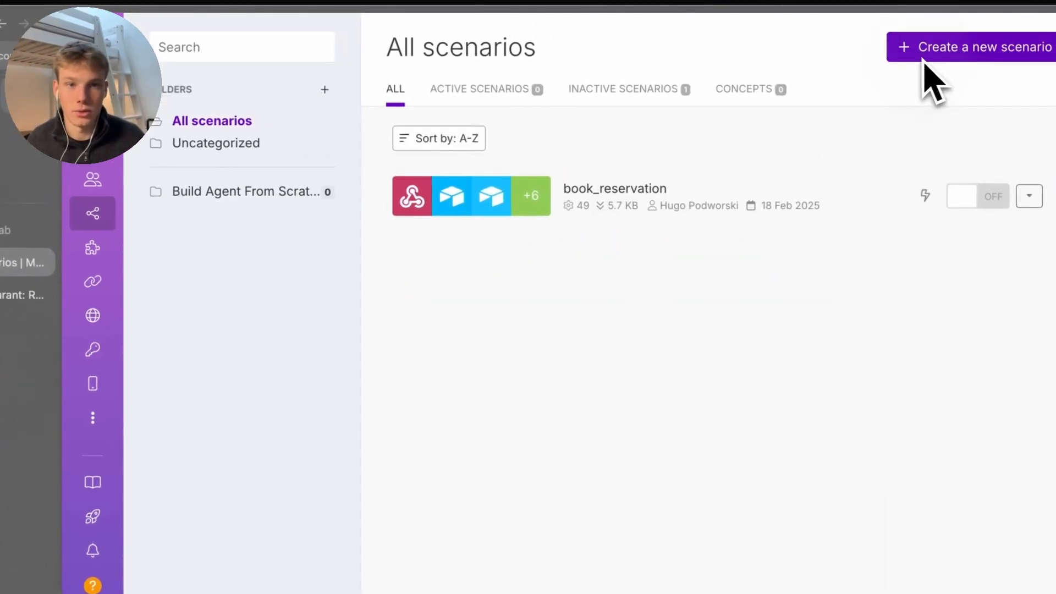
pyautogui.click(937, 50)
pyautogui.click(307, 53)
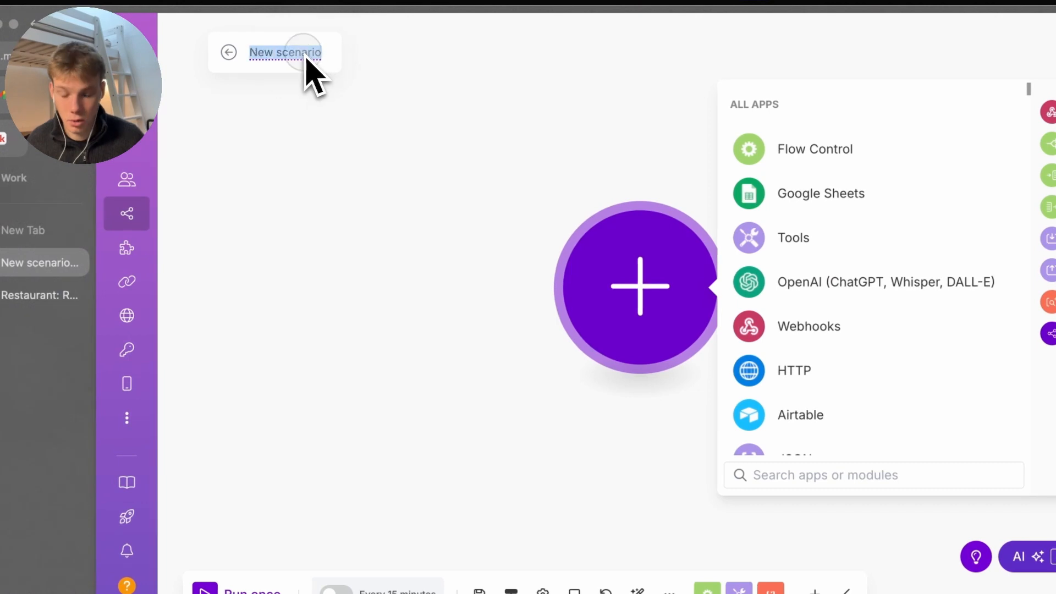
pyautogui.write('cancel_re')
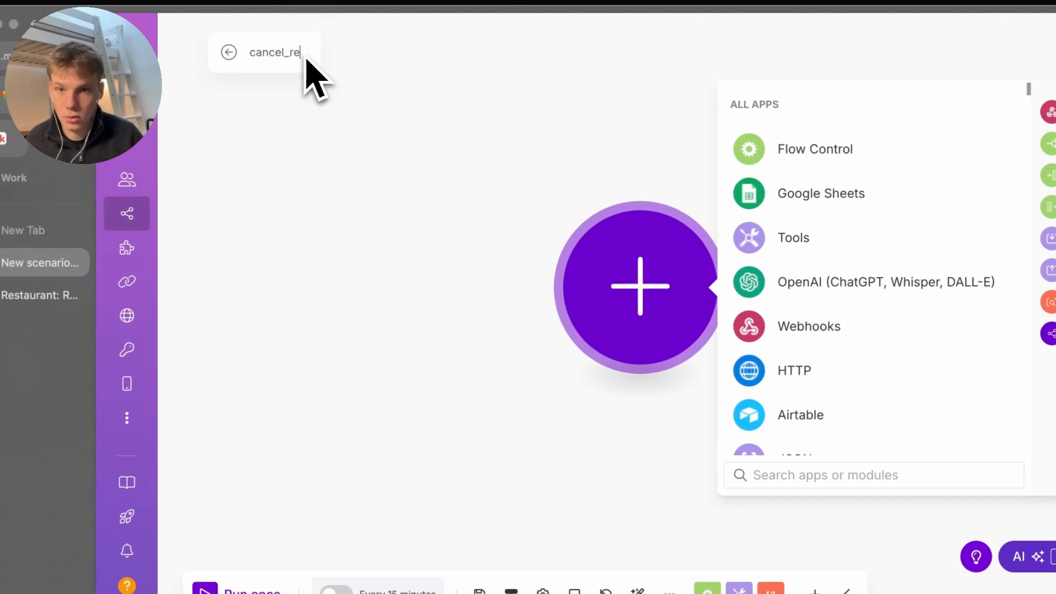
pyautogui.write('servation')
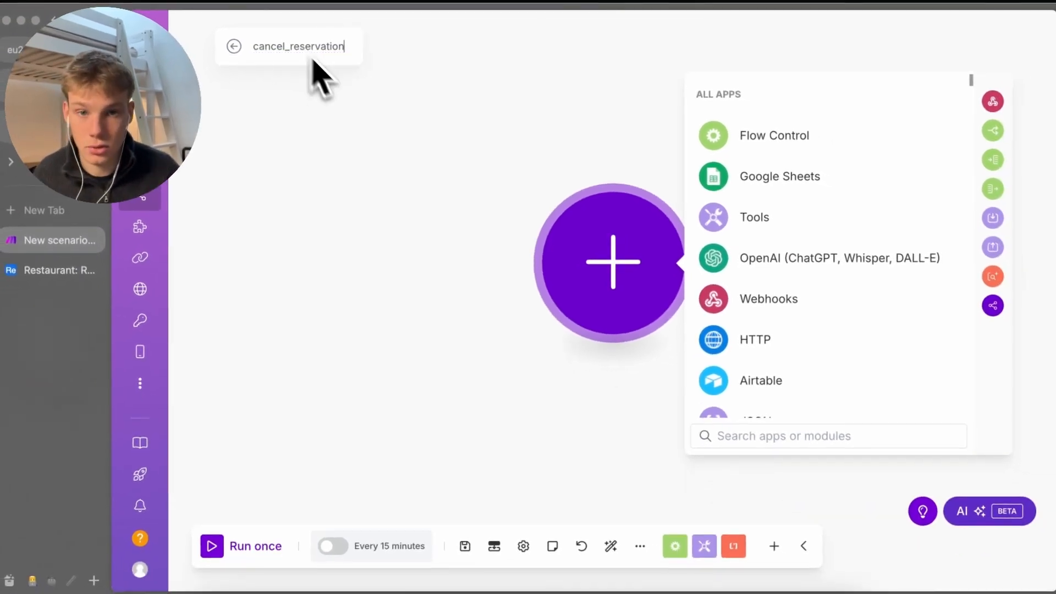
pyautogui.hotkey('ctrl', 'a')
pyautogui.hotkey('ctrl', 'c')
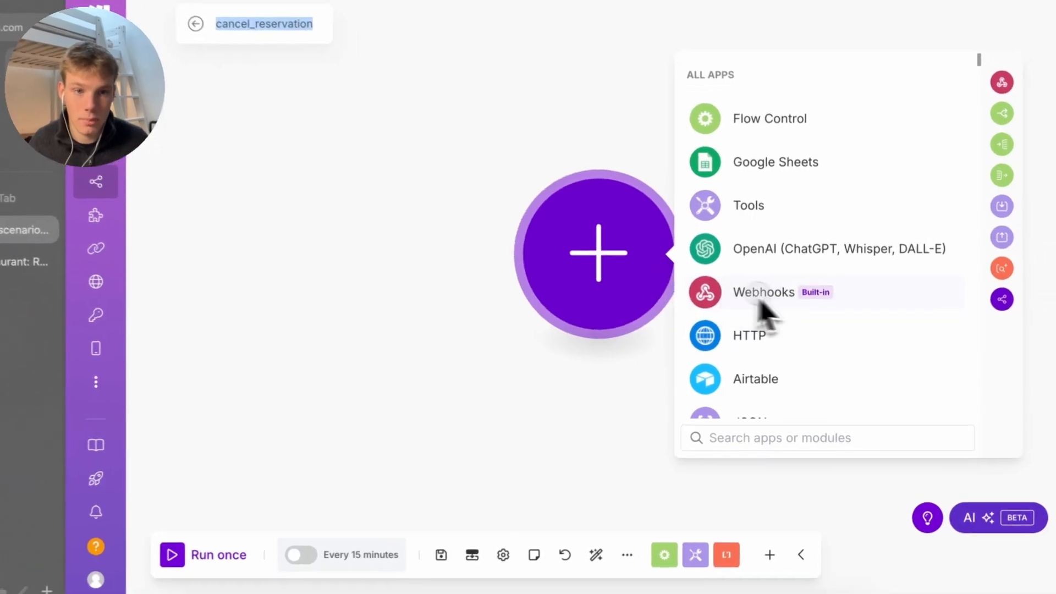
# Add a Webhooks Custom webhook trigger, deleting a mistakenly placed Webhook response module
pyautogui.click(898, 297)
pyautogui.click(902, 305)
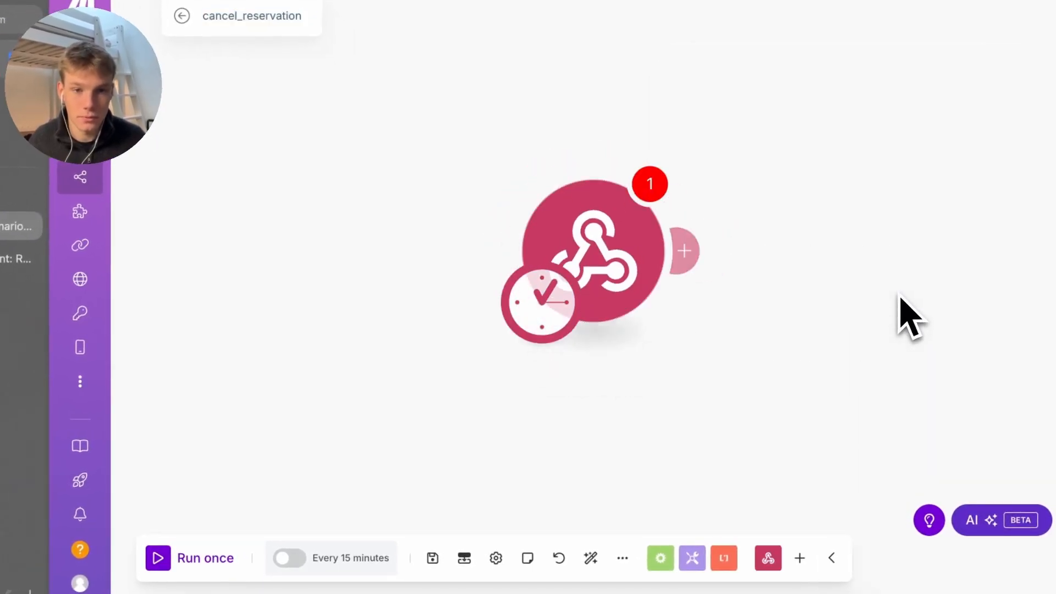
pyautogui.rightClick(654, 283)
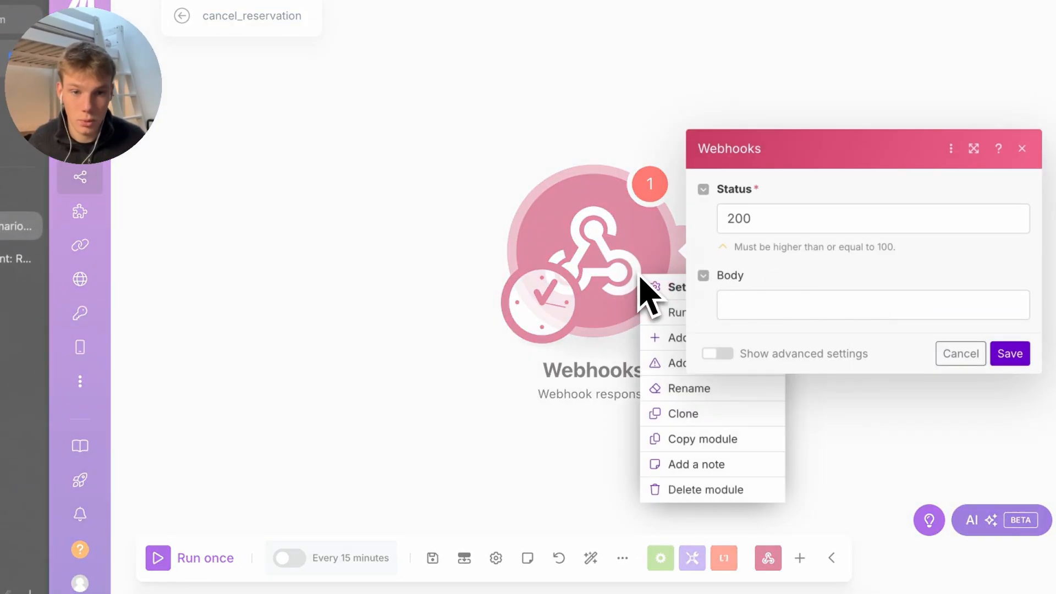
pyautogui.click(702, 490)
pyautogui.click(584, 277)
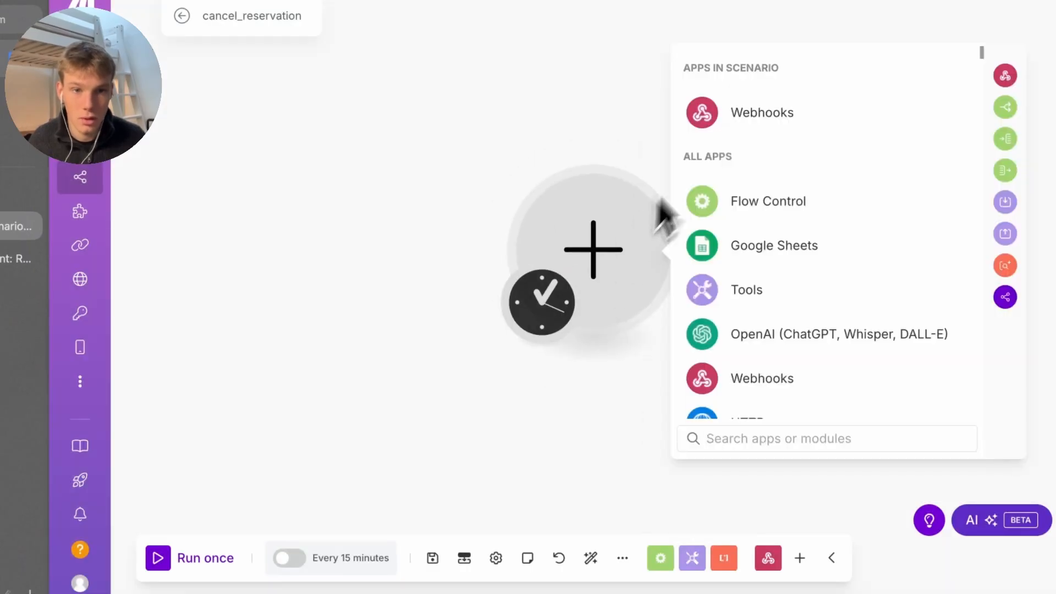
pyautogui.click(762, 112)
pyautogui.click(778, 238)
# Create and save a webhook named cancel_reservation, then add a slot for the next module
pyautogui.click(1006, 246)
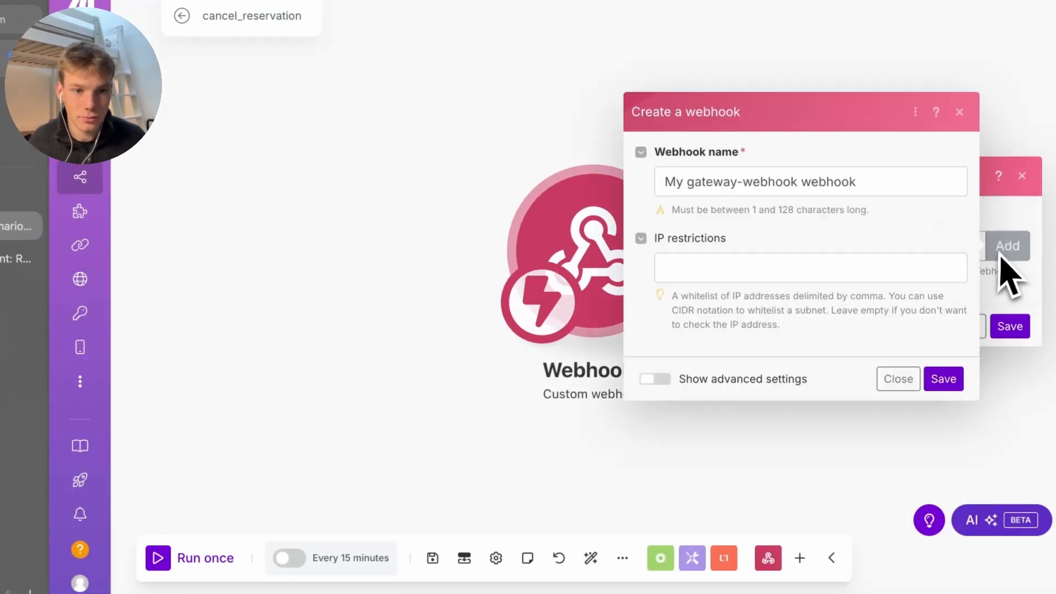
pyautogui.click(823, 194)
pyautogui.hotkey('ctrl', 'a')
pyautogui.hotkey('ctrl', 'v')
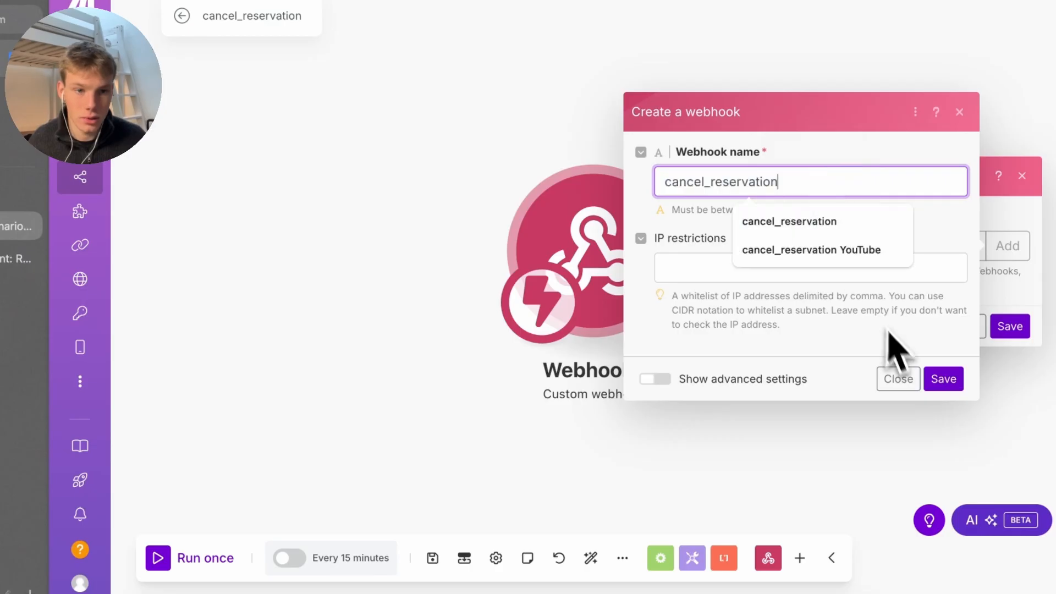
pyautogui.click(944, 378)
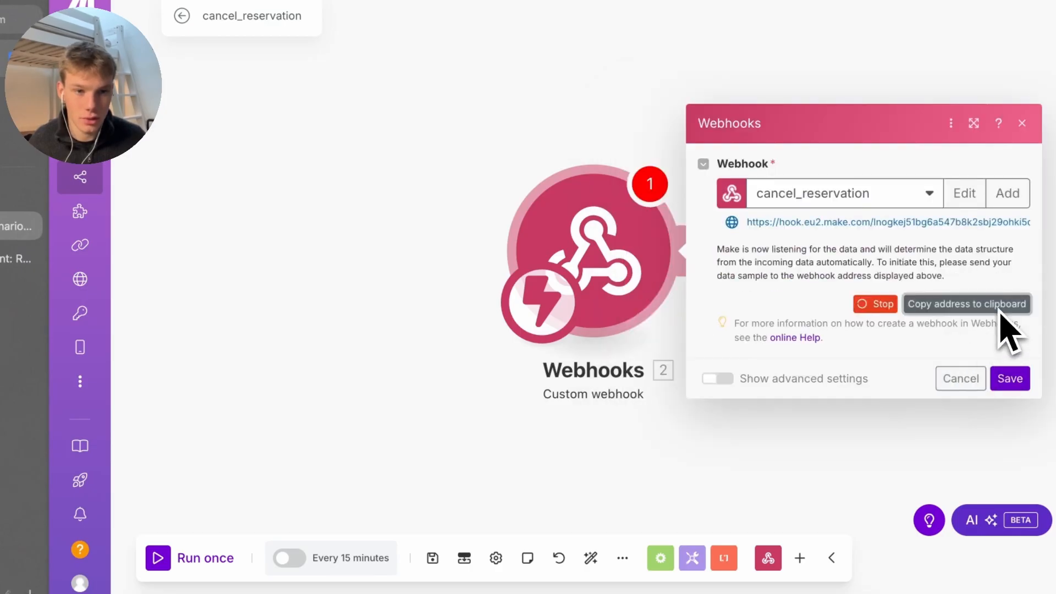
pyautogui.click(1010, 378)
pyautogui.click(684, 250)
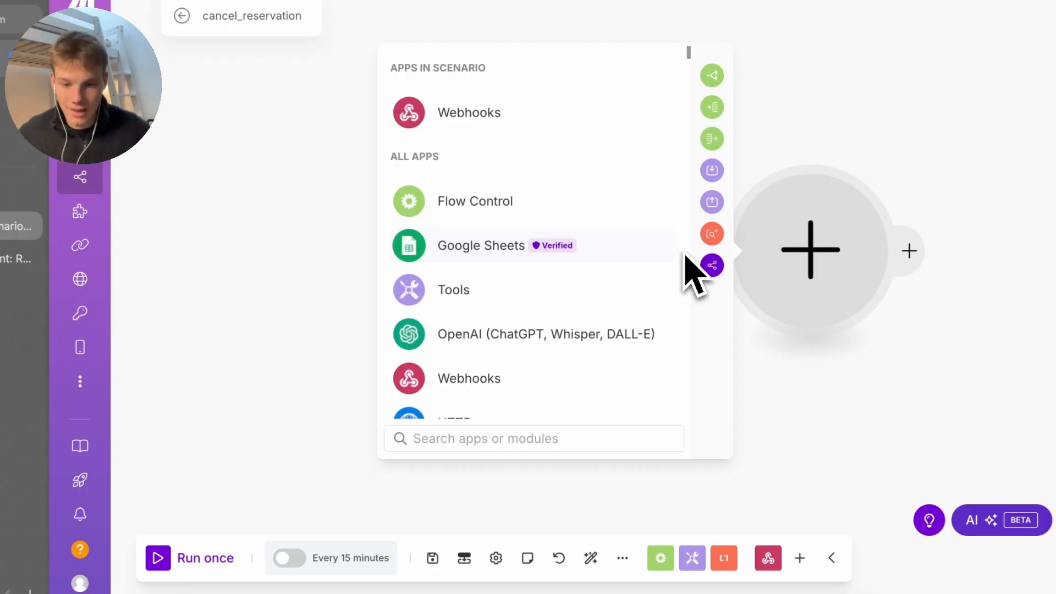
# Add an Airtable Search Records module after the webhook
pyautogui.write('searh')
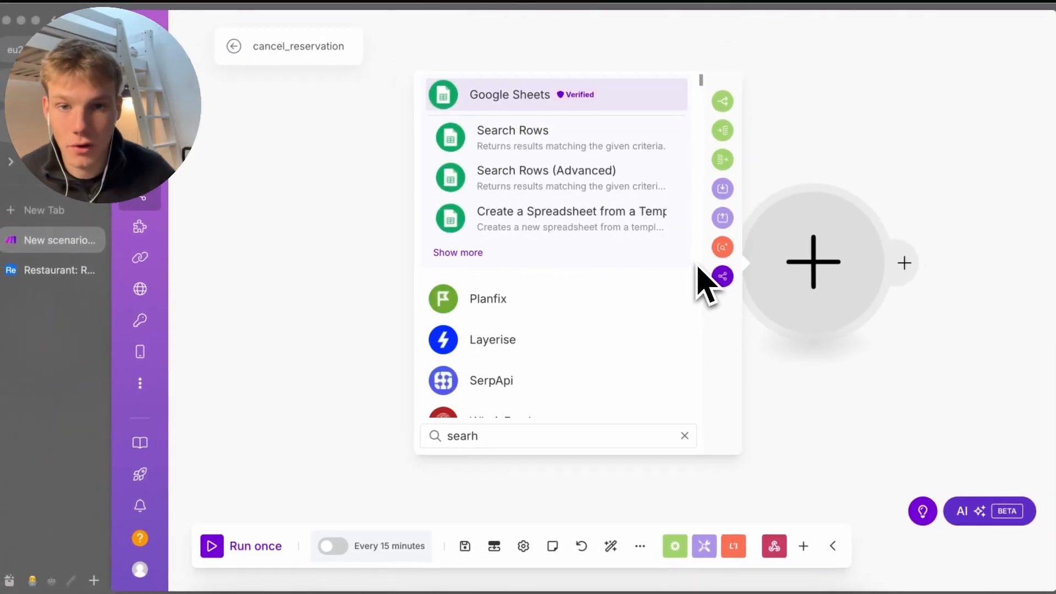
pyautogui.press('BackSpace')
pyautogui.write('ch')
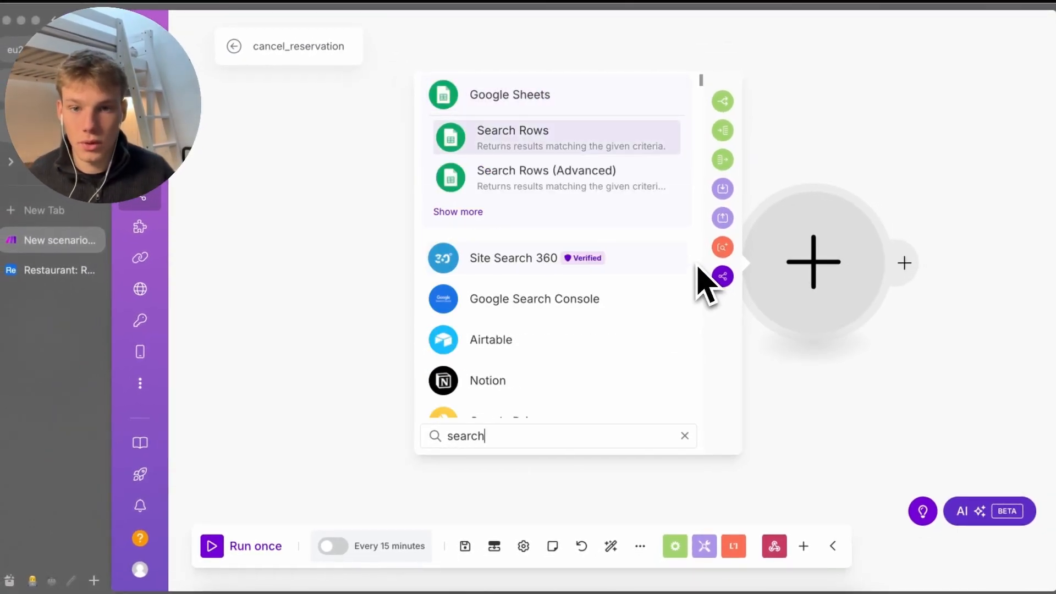
pyautogui.press('Down')
pyautogui.press('Down')
pyautogui.press('Down')
pyautogui.press('Down')
pyautogui.press('Return')
pyautogui.click(665, 217)
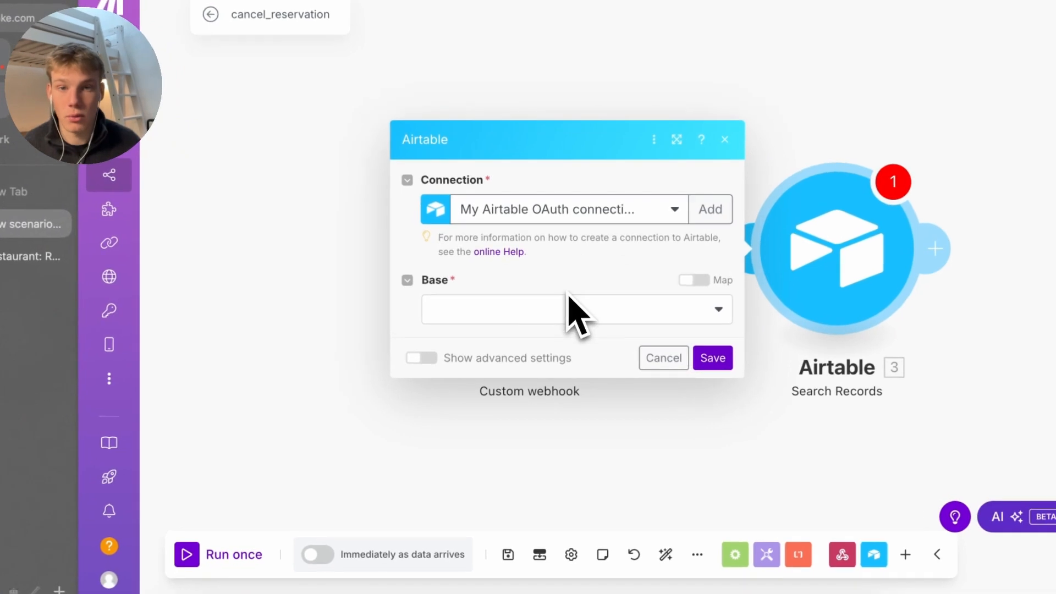
# Set base Restaurant, table Reservations, Grid view, and paste the phone number and date formula
pyautogui.click(566, 313)
pyautogui.click(521, 319)
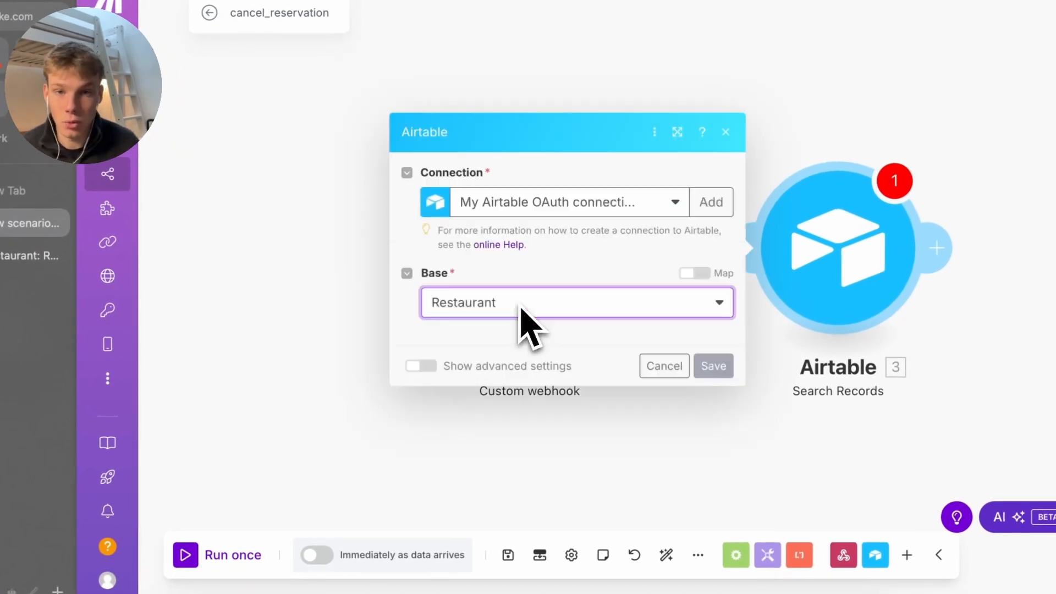
pyautogui.click(522, 236)
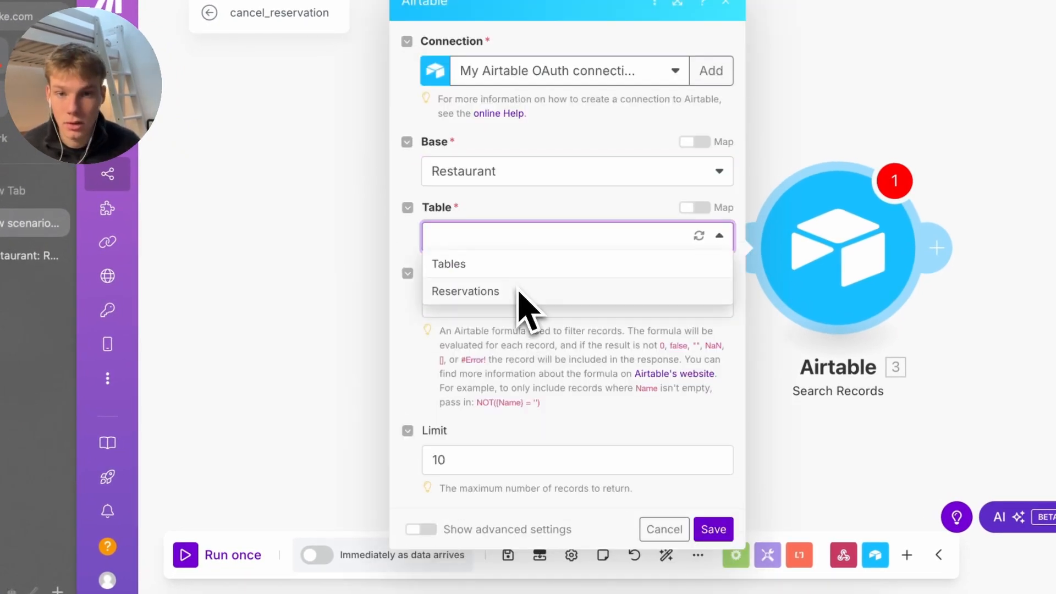
pyautogui.click(495, 291)
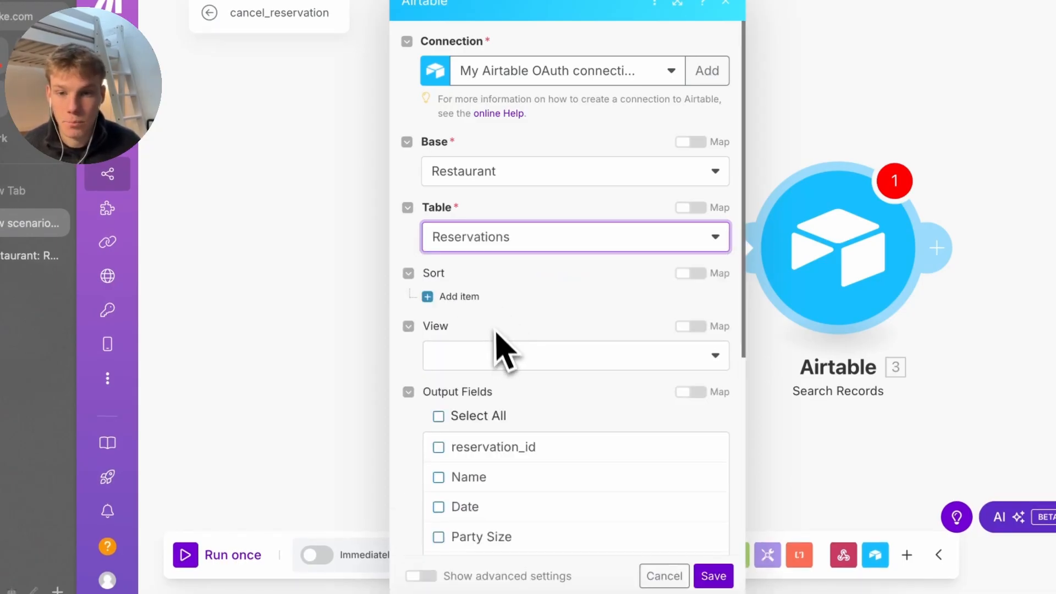
pyautogui.click(498, 357)
pyautogui.click(498, 410)
pyautogui.scroll(-5, 501, 418)
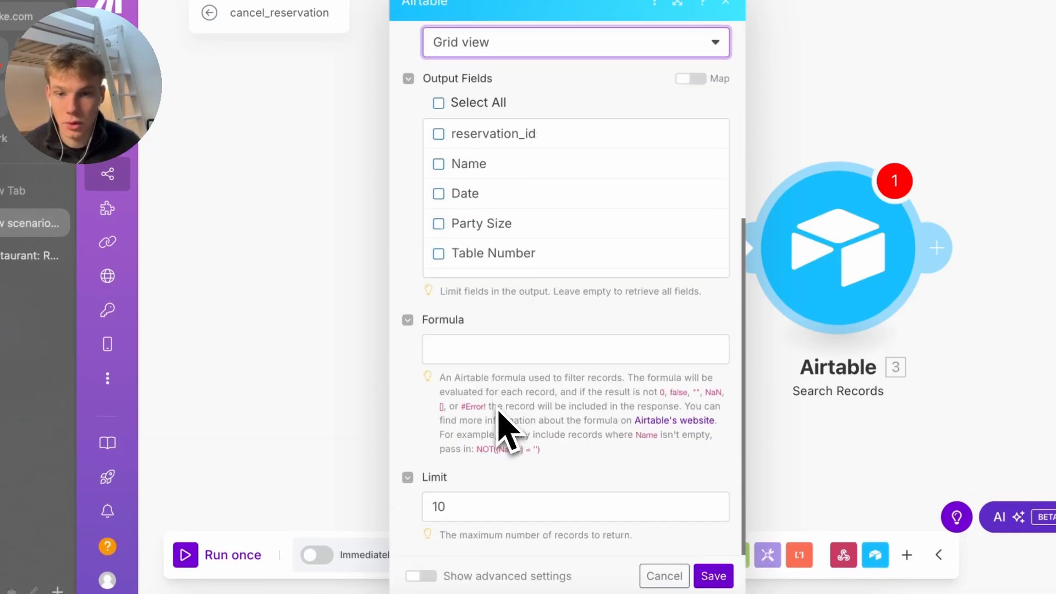
pyautogui.click(521, 358)
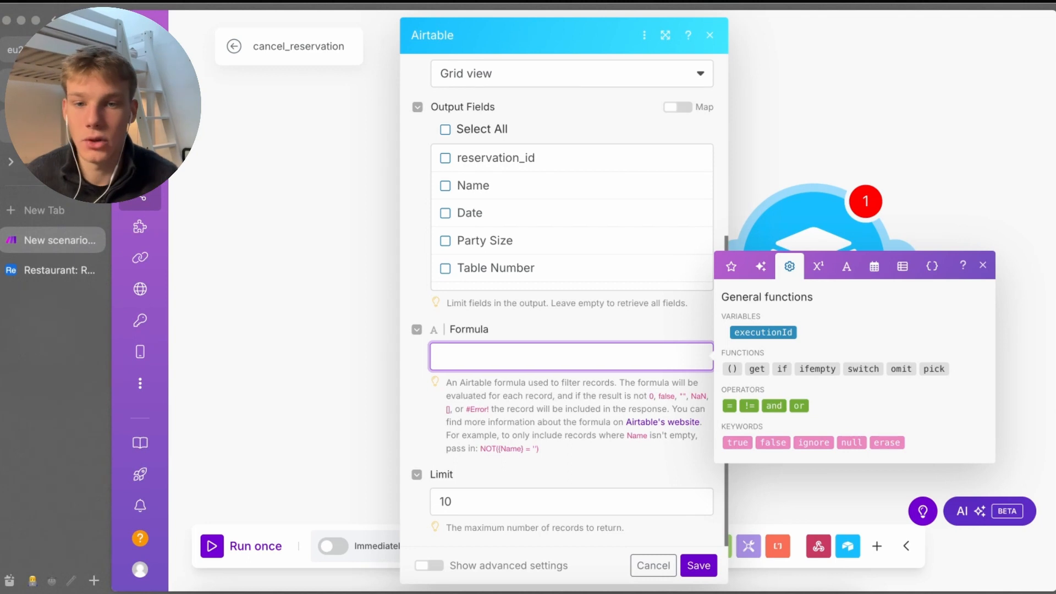
pyautogui.write('AND({Phone Number} = 1.phone_number, {Date} = replace(formatDate(1.date; YYYY-MM-DDTHH:mm:ss.000+00:00); +00:00; Z))')
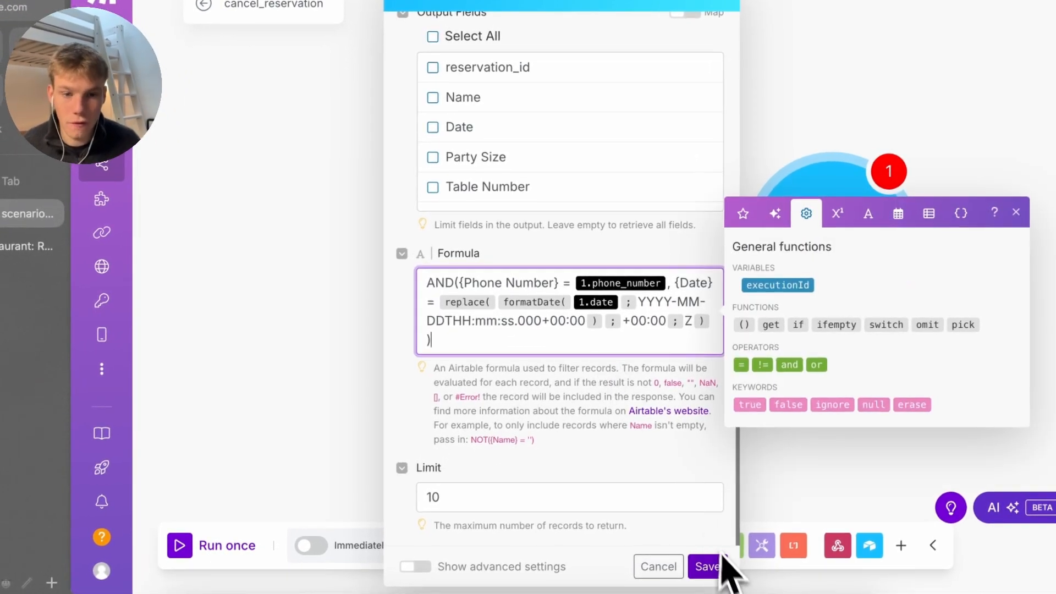
# Wrap the phone number and date values in the Airtable search formula in single quotes
pyautogui.click(707, 566)
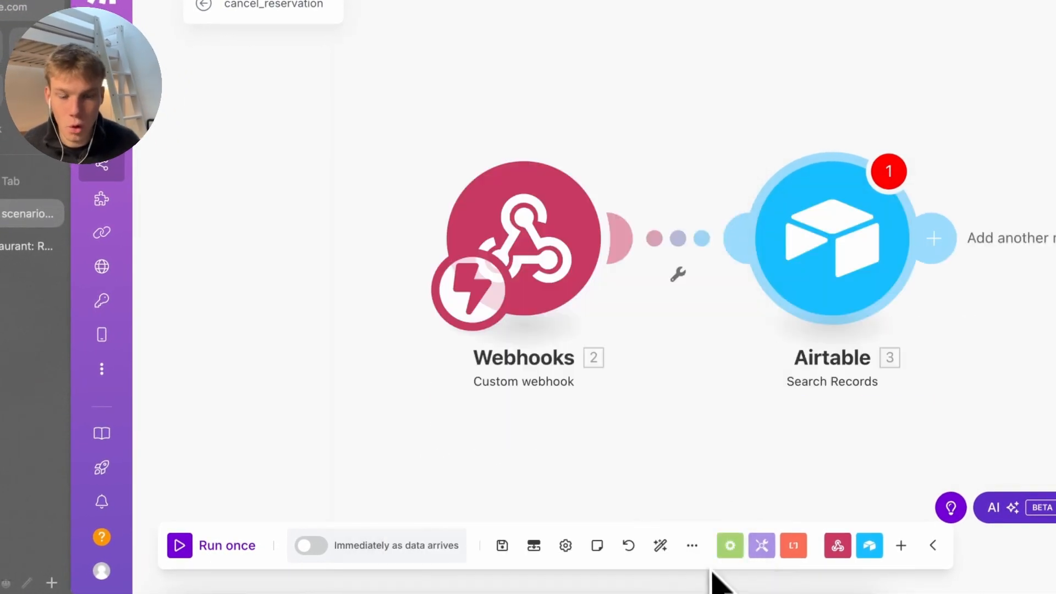
pyautogui.click(853, 302)
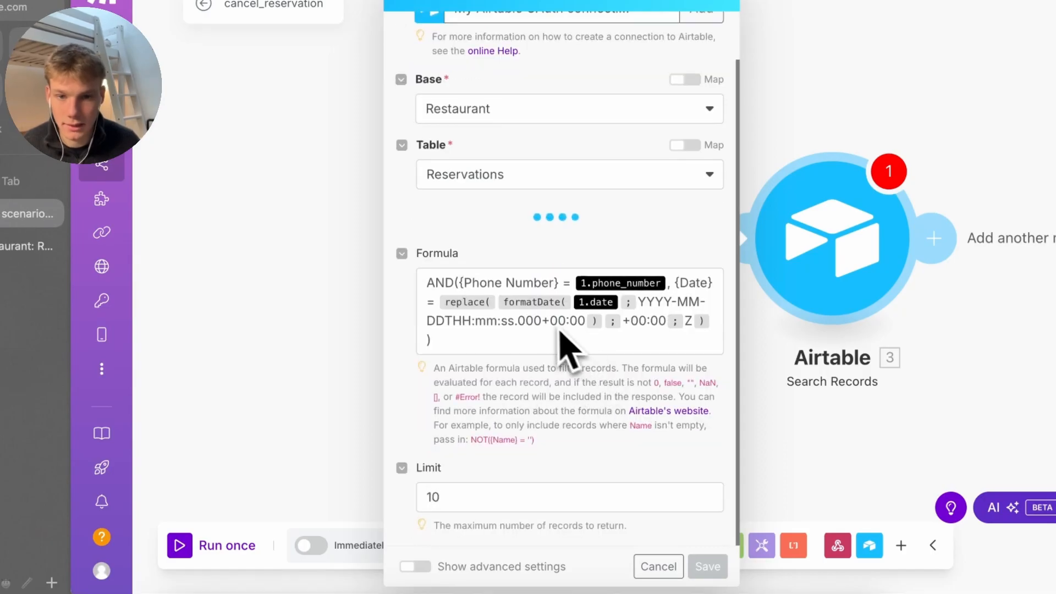
pyautogui.scroll(-6, 473, 333)
pyautogui.click(537, 354)
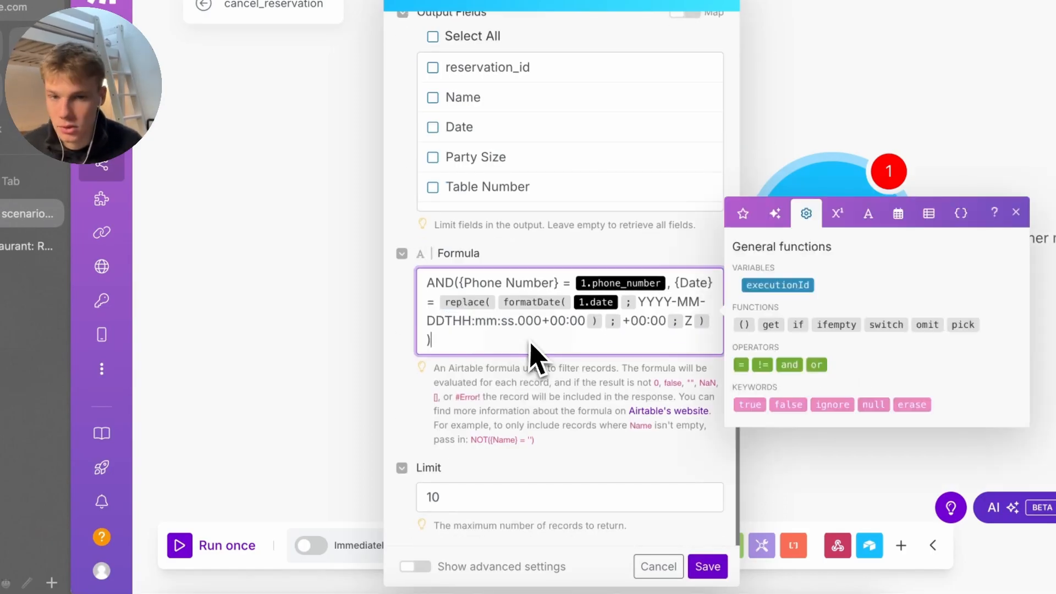
pyautogui.moveTo(538, 353); pyautogui.dragTo(407, 294)
pyautogui.click(573, 283)
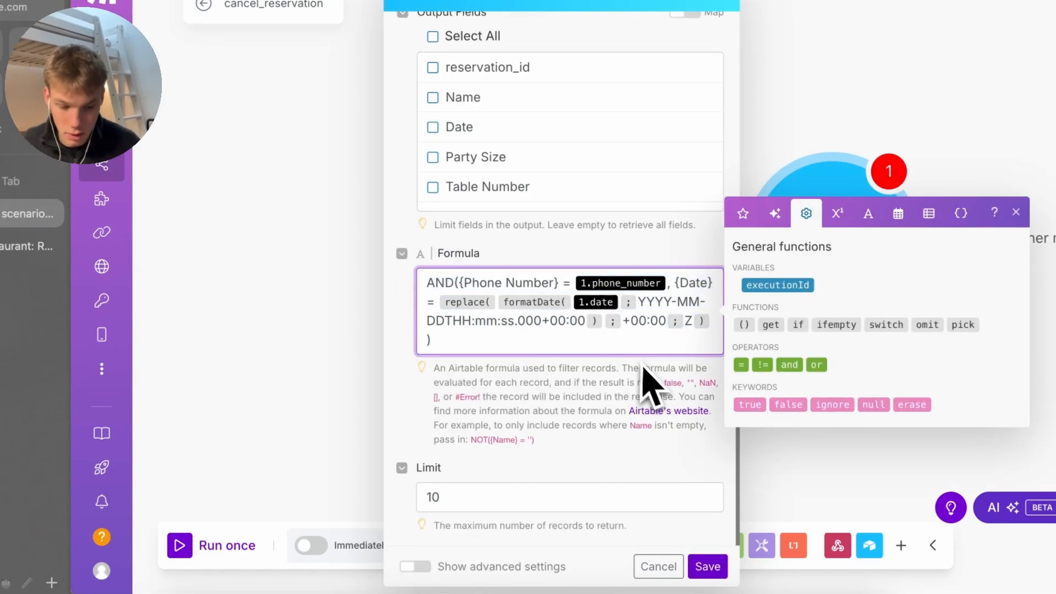
pyautogui.write("'")
pyautogui.press('Right')
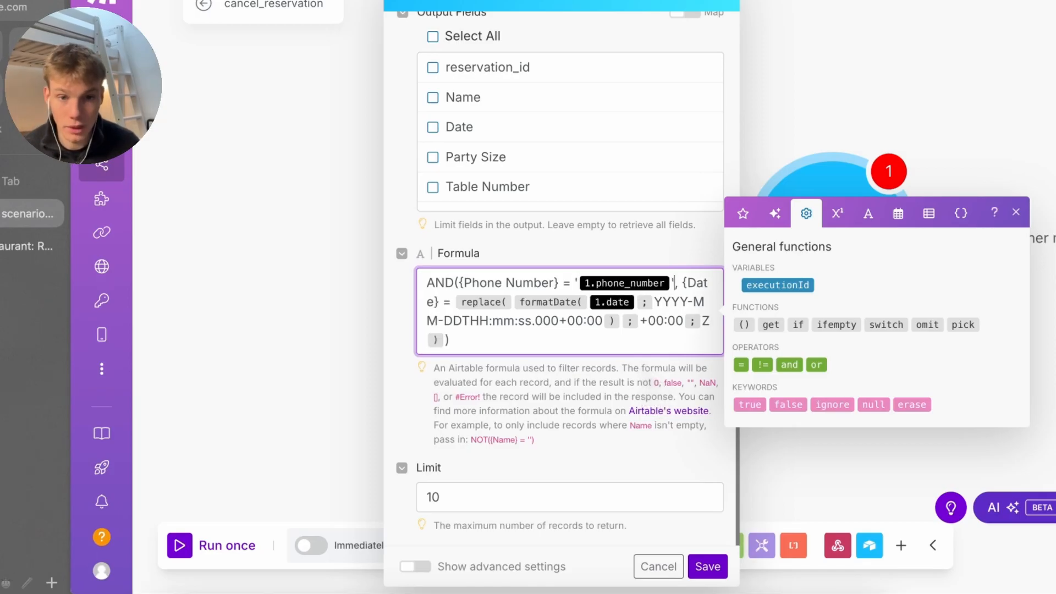
pyautogui.click(532, 346)
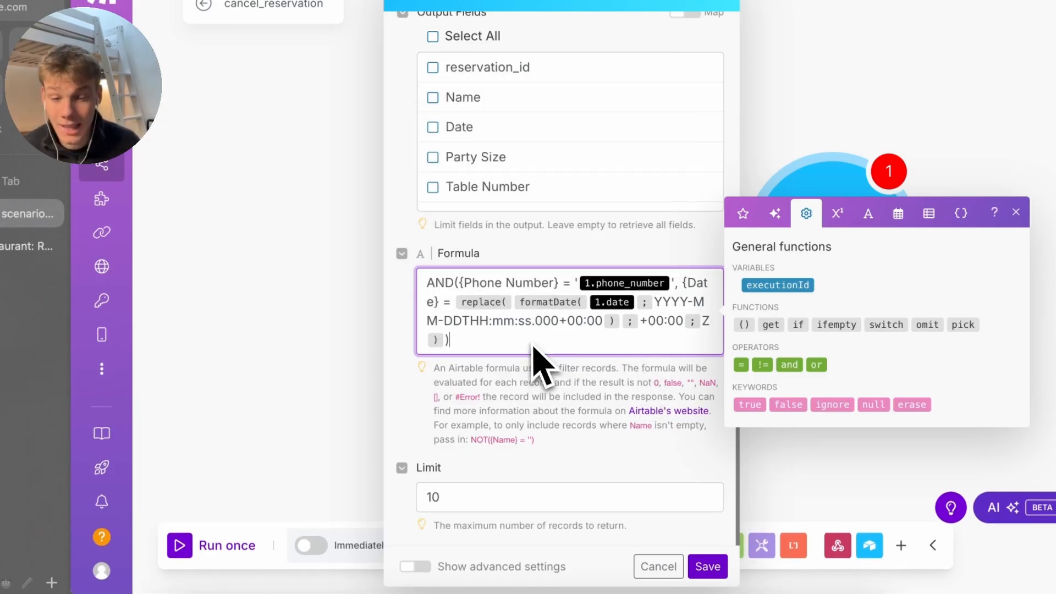
pyautogui.moveTo(536, 352); pyautogui.dragTo(452, 309)
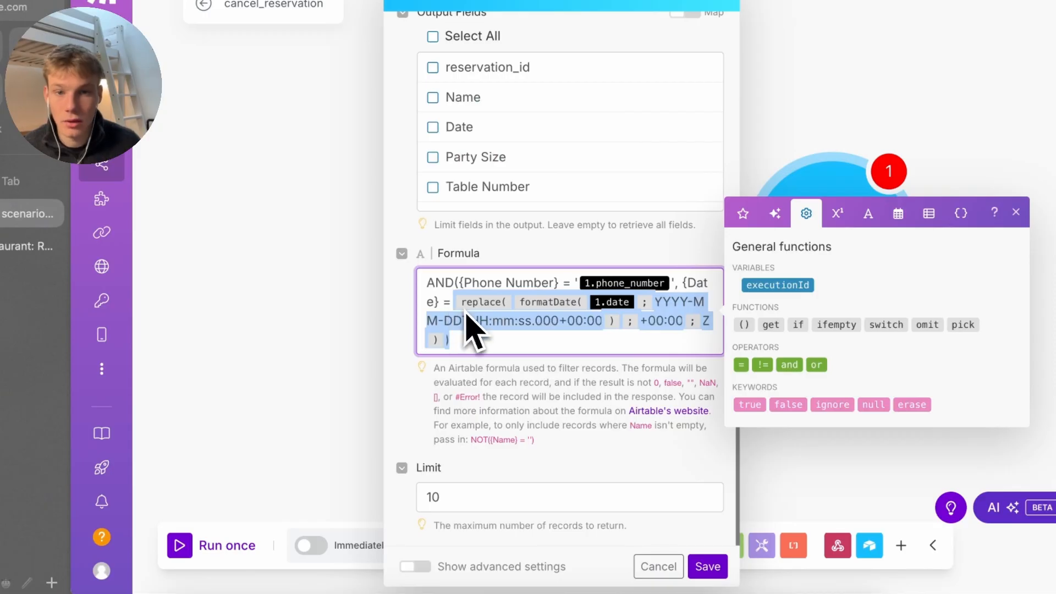
pyautogui.click(592, 349)
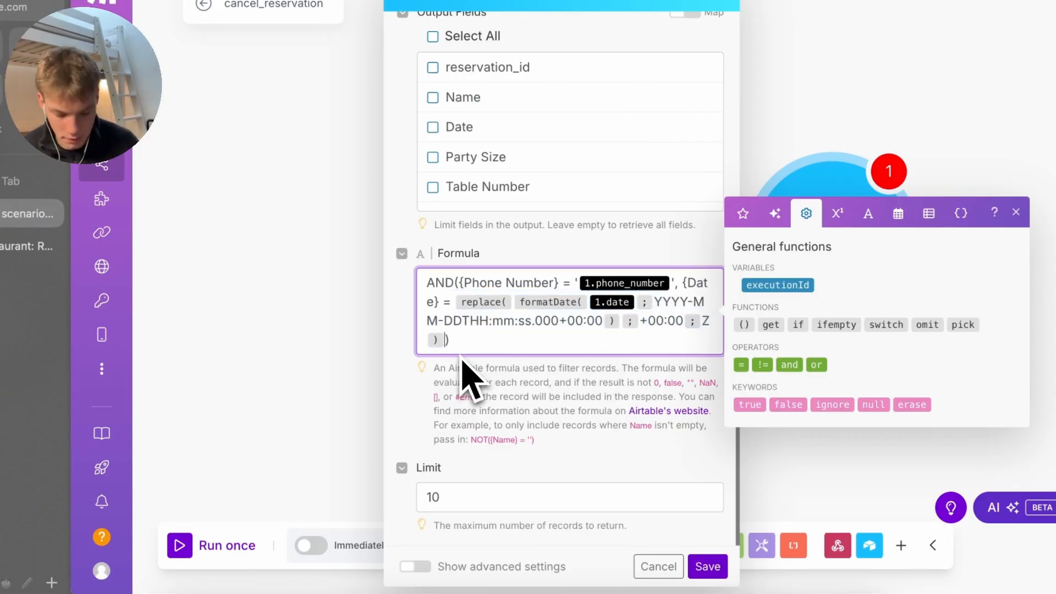
pyautogui.write("'")
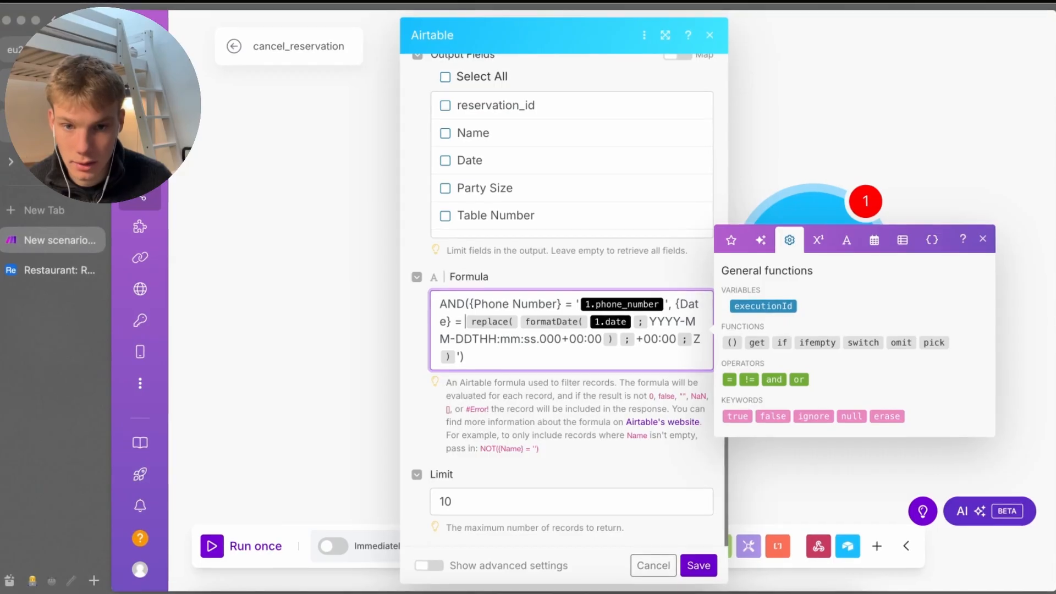
pyautogui.write("'")
# Change the formatDate format so the +00:00 offset becomes Z, and save the module
pyautogui.click(471, 339)
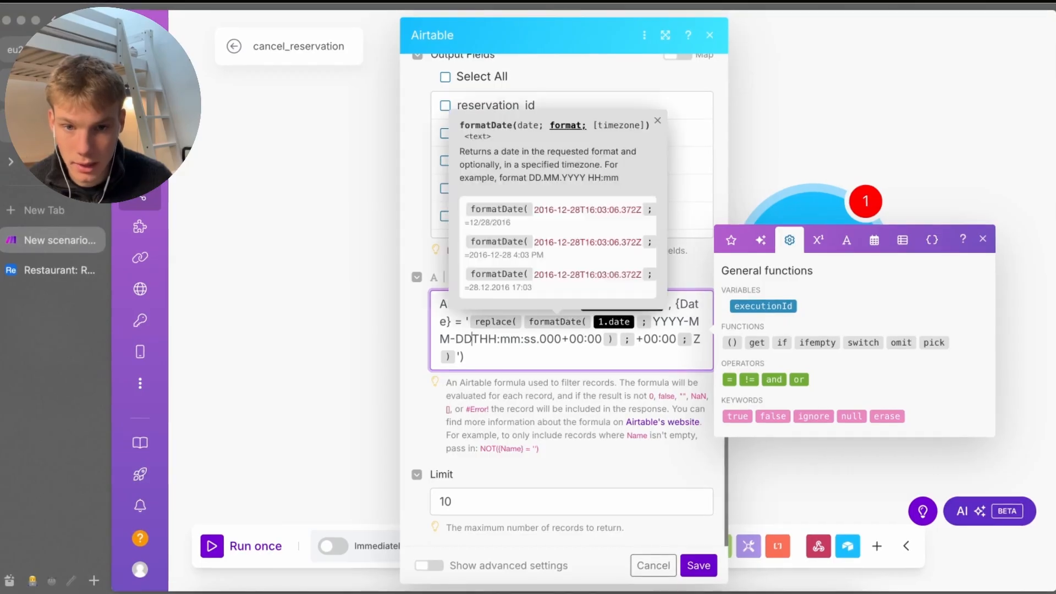
pyautogui.click(467, 356)
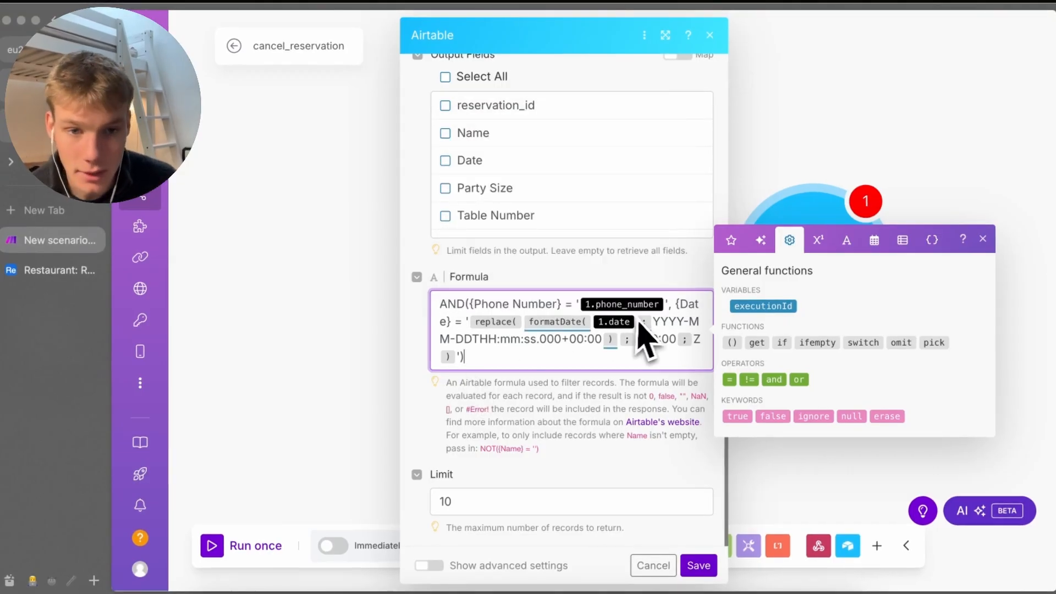
pyautogui.click(650, 324)
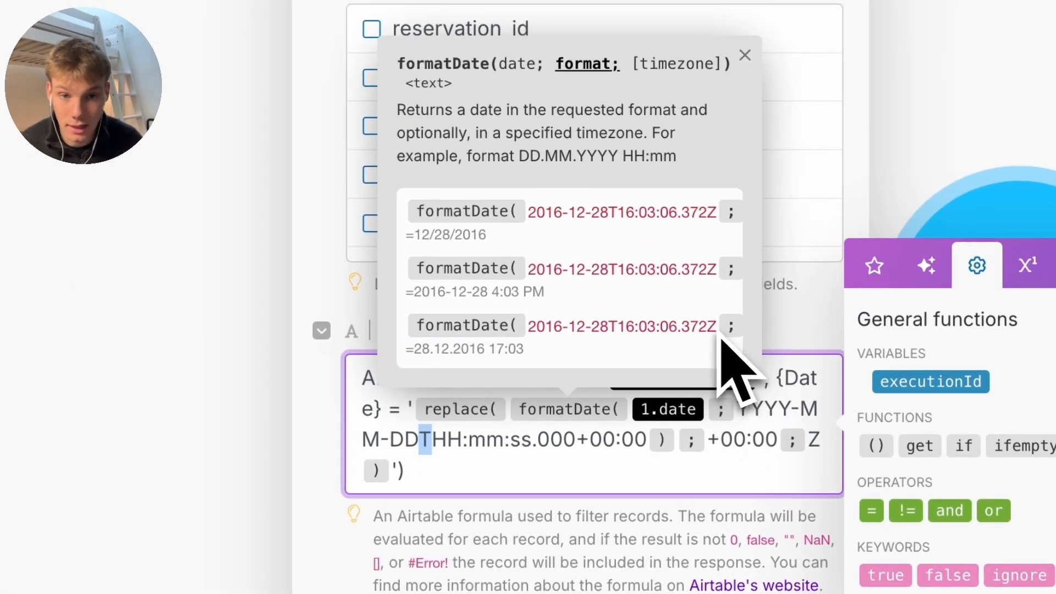
pyautogui.click(520, 438)
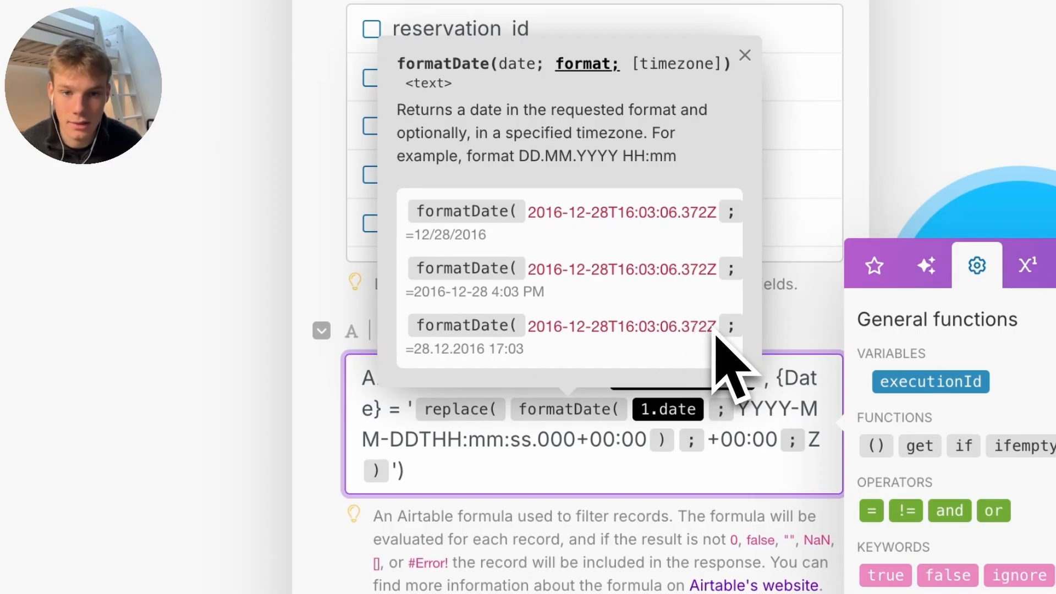
pyautogui.click(649, 446)
pyautogui.click(806, 443)
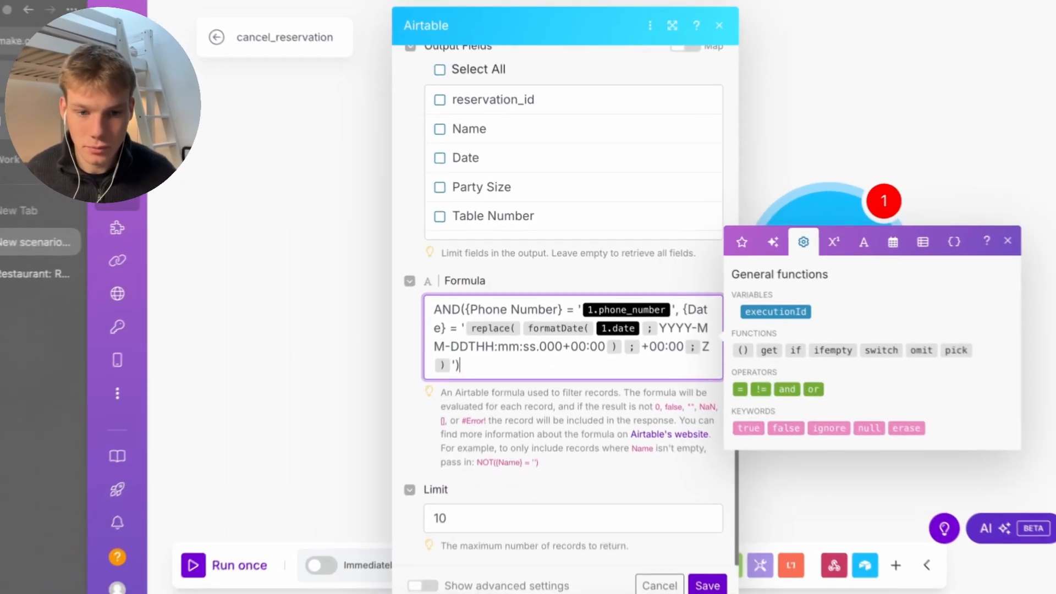
pyautogui.click(704, 577)
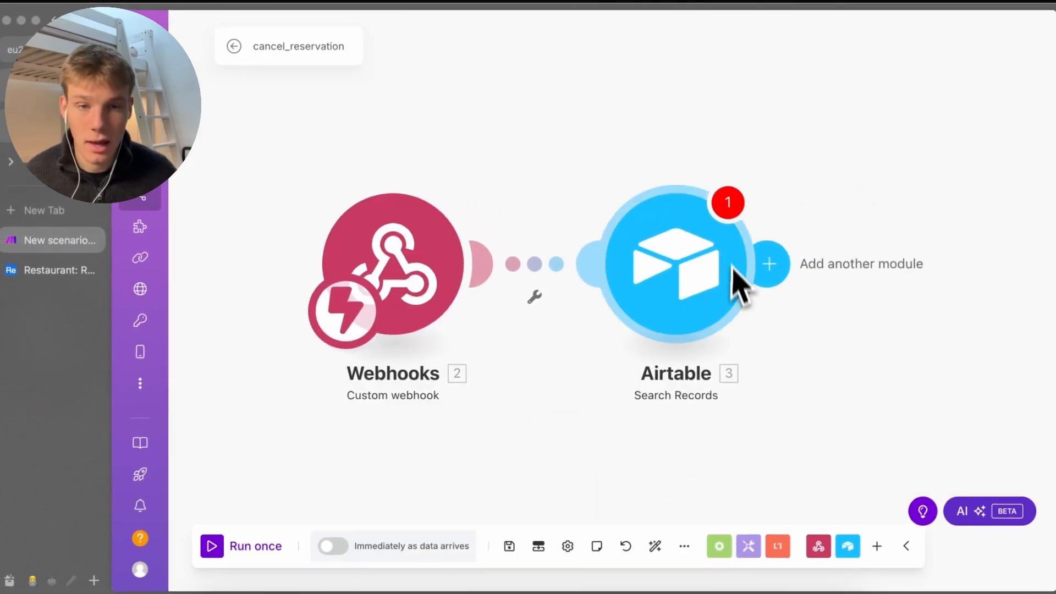
pyautogui.click(729, 267)
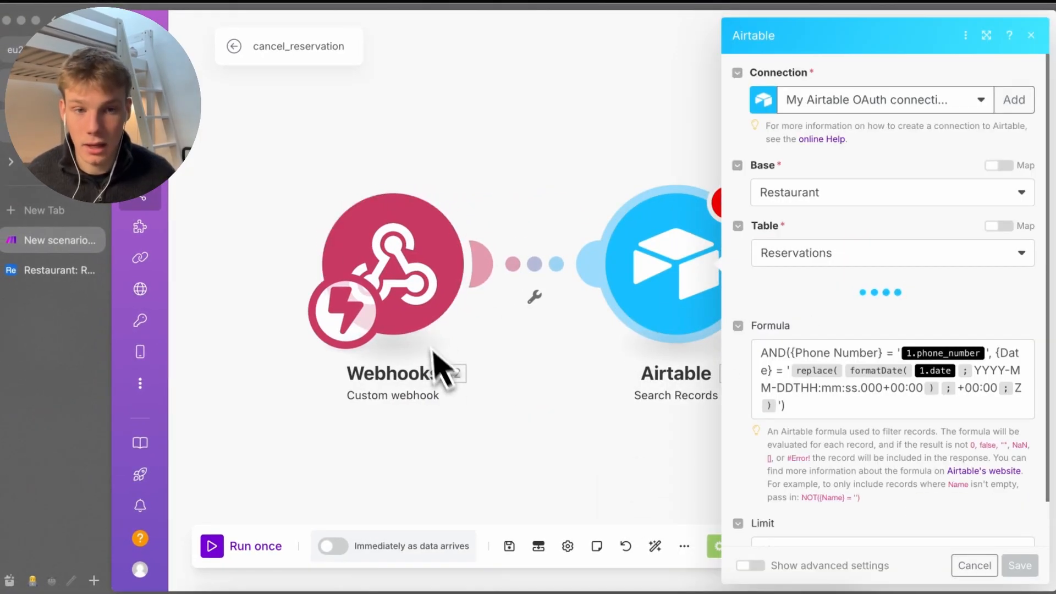
pyautogui.click(546, 447)
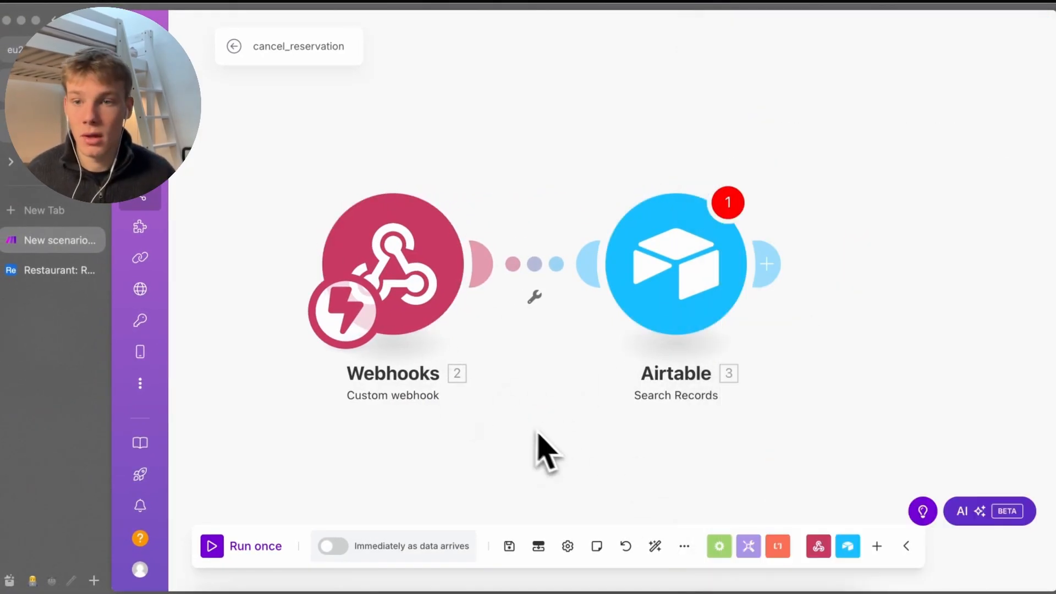
# Copy the newest reservation's phone number and date from the Airtable Reservations table
pyautogui.click(69, 269)
pyautogui.hscroll(5, 580, 410)
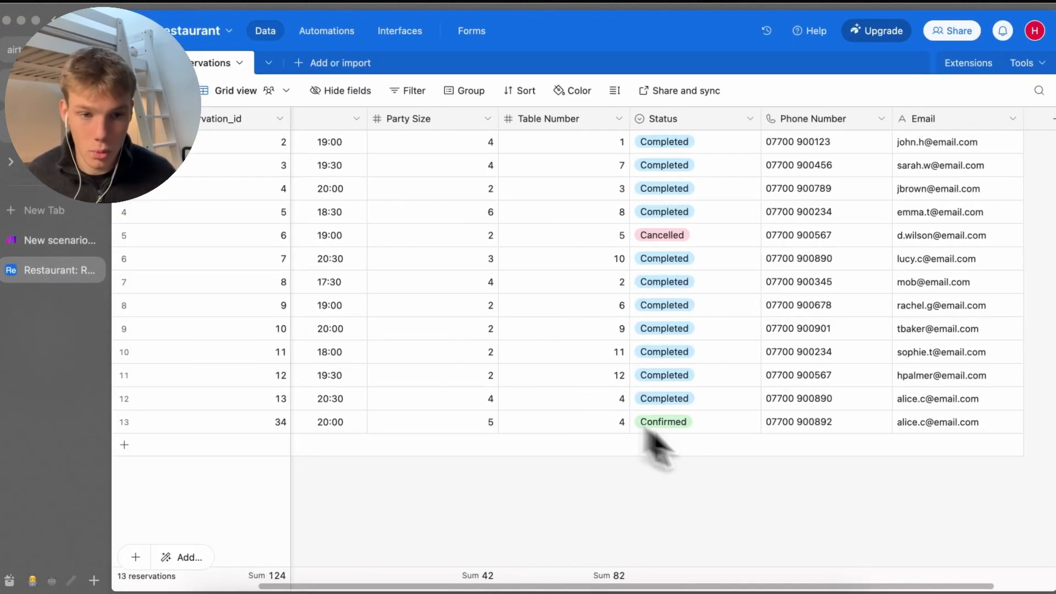
pyautogui.press('super+c')
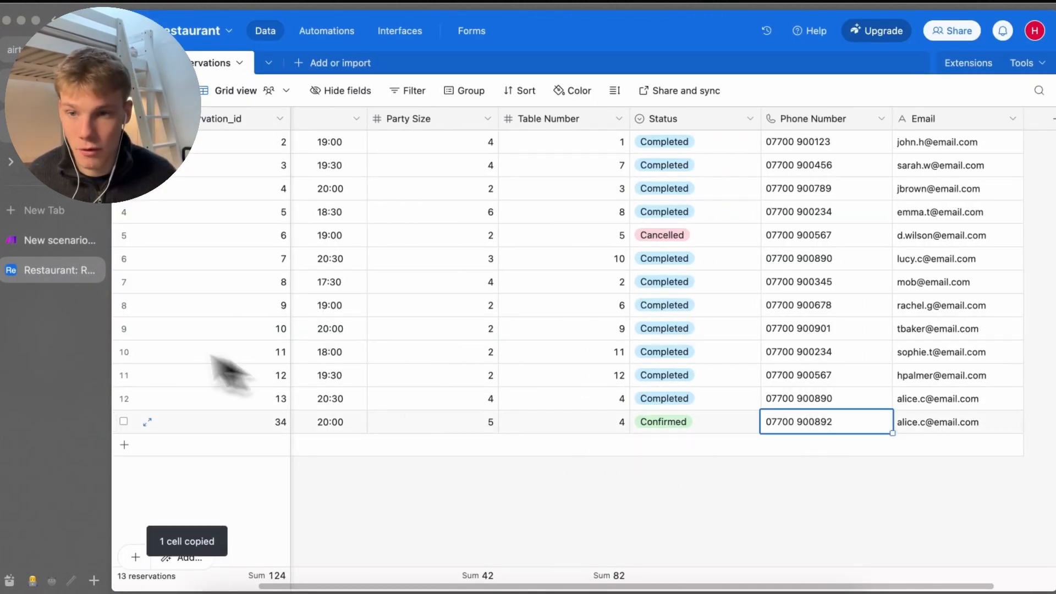
pyautogui.hscroll(-5, 550, 484)
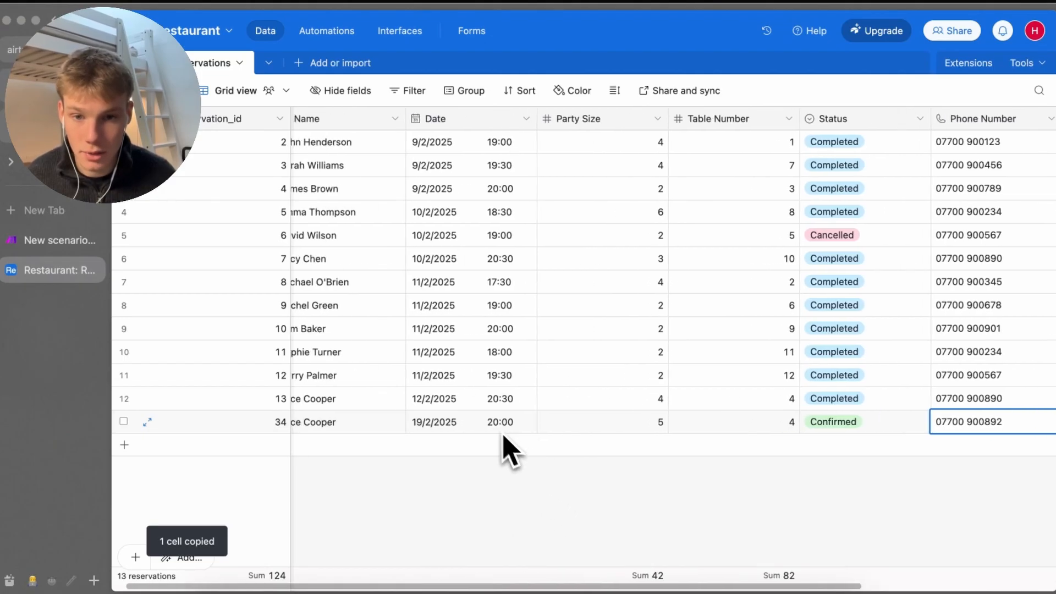
pyautogui.press('super+c')
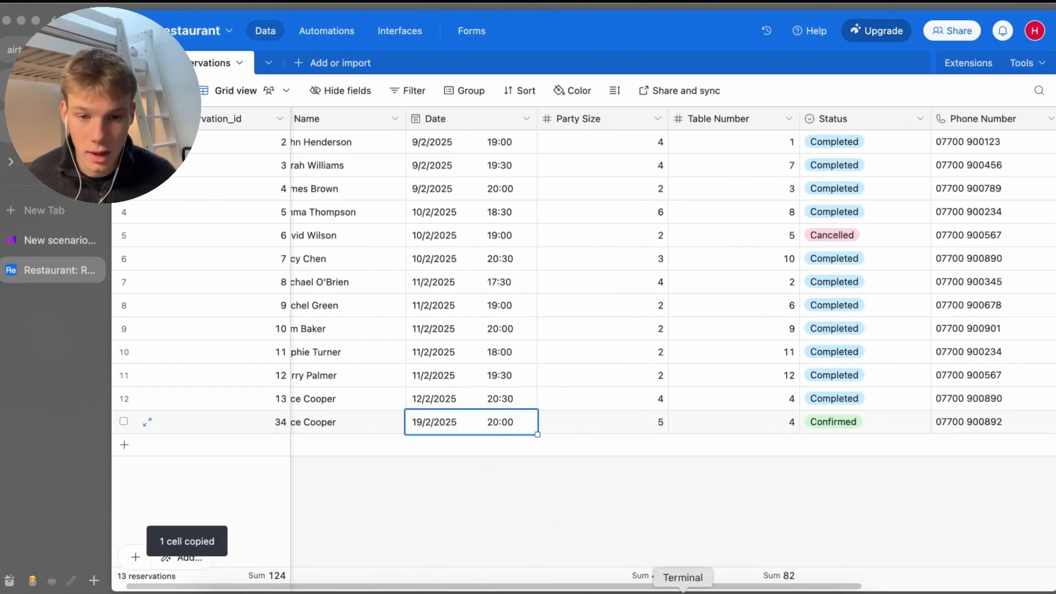
pyautogui.click(682, 592)
pyautogui.hotkey('alt', 'space')
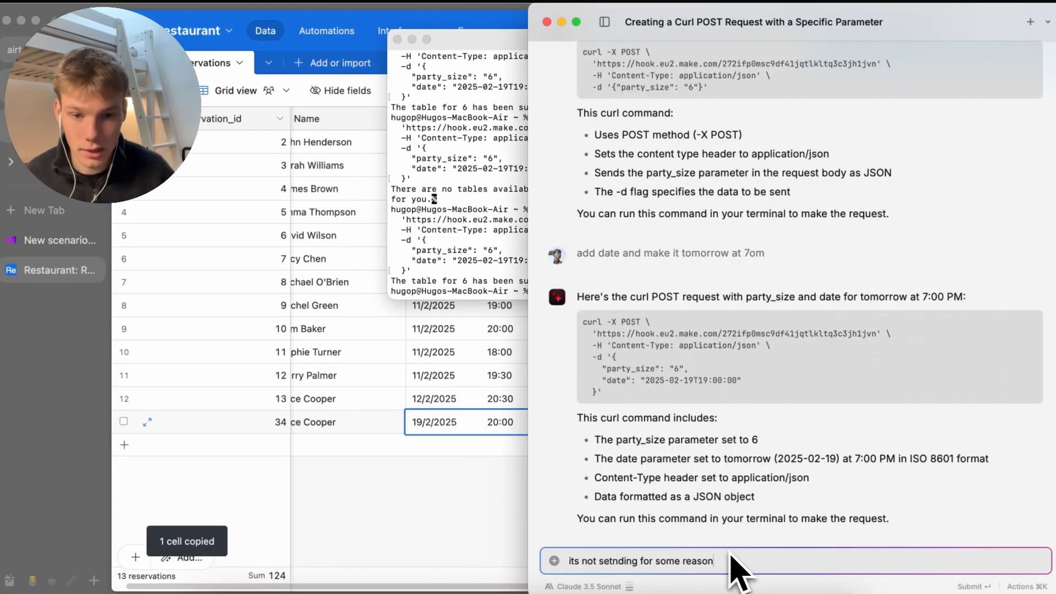
# Ask Raycast AI to rewrite the curl with date 19/2/2025 20:00 and the copied phone number
pyautogui.press('Return')
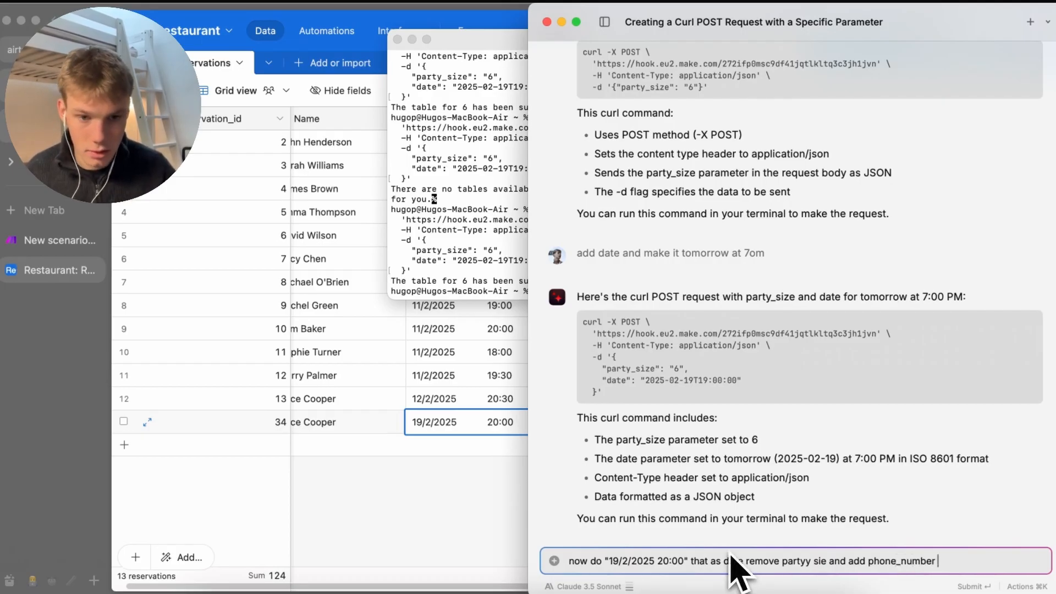
pyautogui.press('super+shift+v')
pyautogui.press('Down')
pyautogui.press('Return')
pyautogui.press('Return')
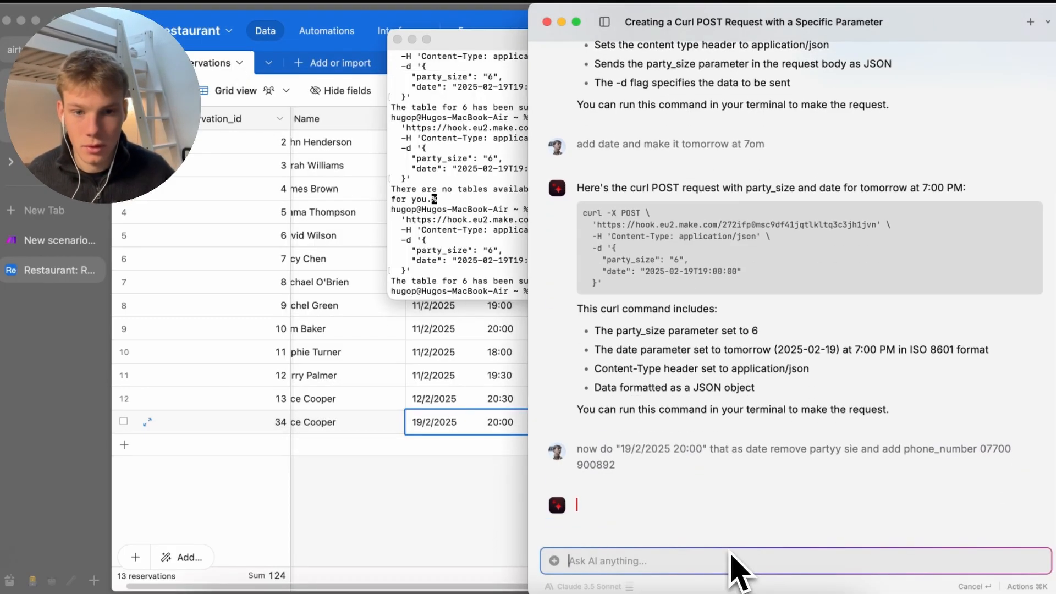
pyautogui.press('Escape')
pyautogui.click(60, 241)
# Have Raycast AI retarget the curl to the cancel_reservation webhook address and copy the result
pyautogui.click(448, 308)
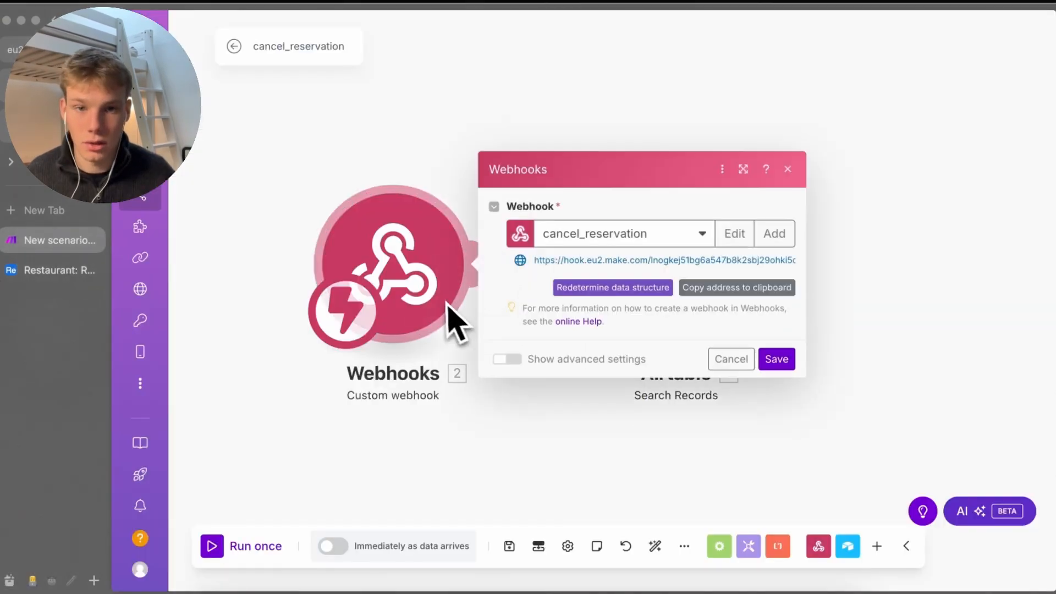
pyautogui.press('super+shift+v')
pyautogui.press('Escape')
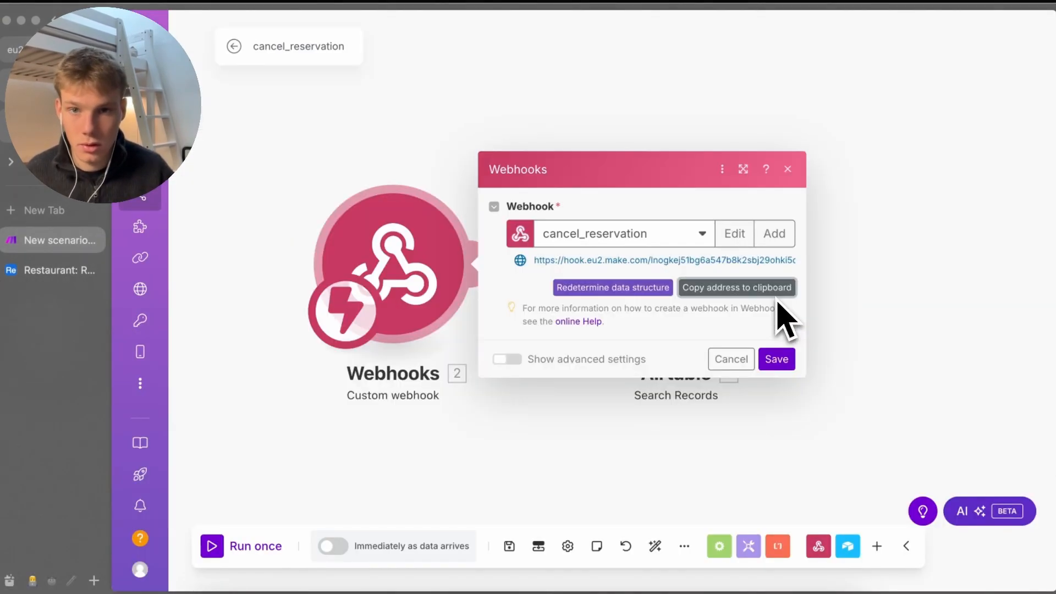
pyautogui.press('super+shift+v')
pyautogui.press('Escape')
pyautogui.hotkey('alt', 'space')
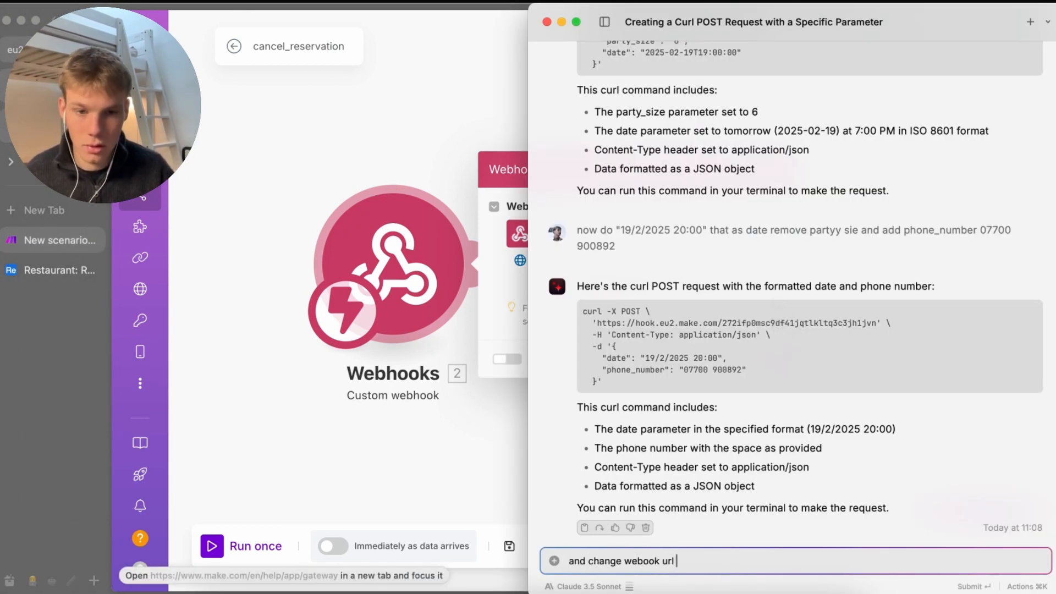
pyautogui.press('super+shift+v')
pyautogui.press('Return')
pyautogui.press('Return')
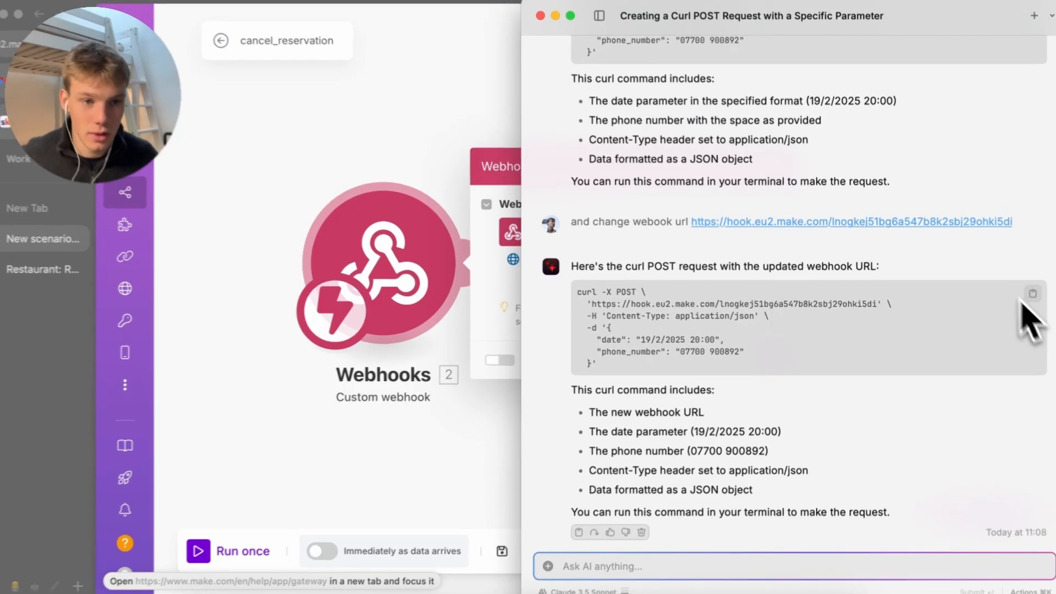
pyautogui.click(1033, 291)
pyautogui.click(442, 414)
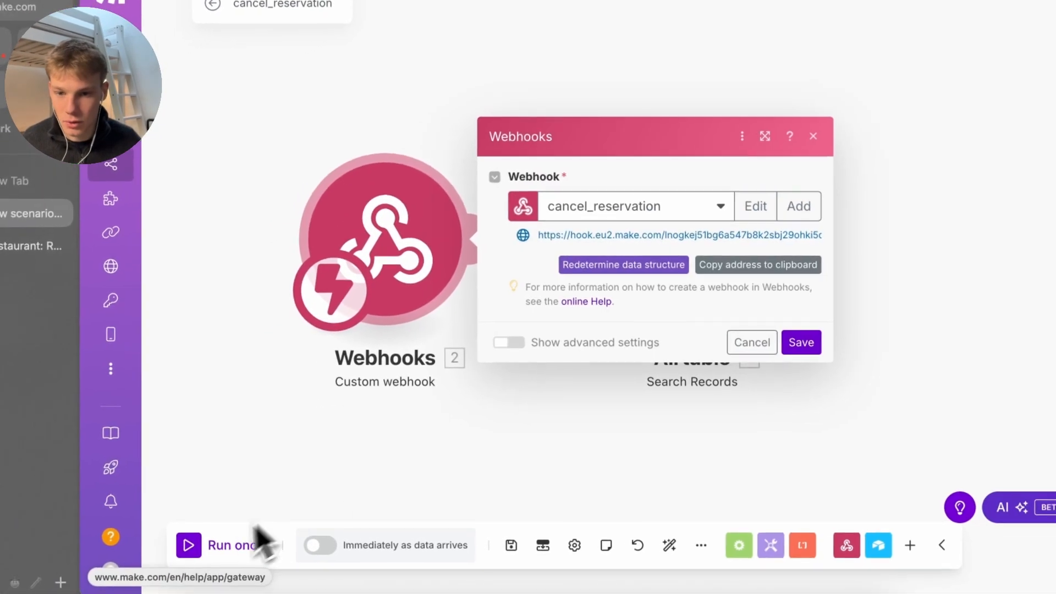
# Review the Airtable search settings and save the scenario, keeping the module changes
pyautogui.click(252, 542)
pyautogui.click(718, 347)
pyautogui.click(730, 348)
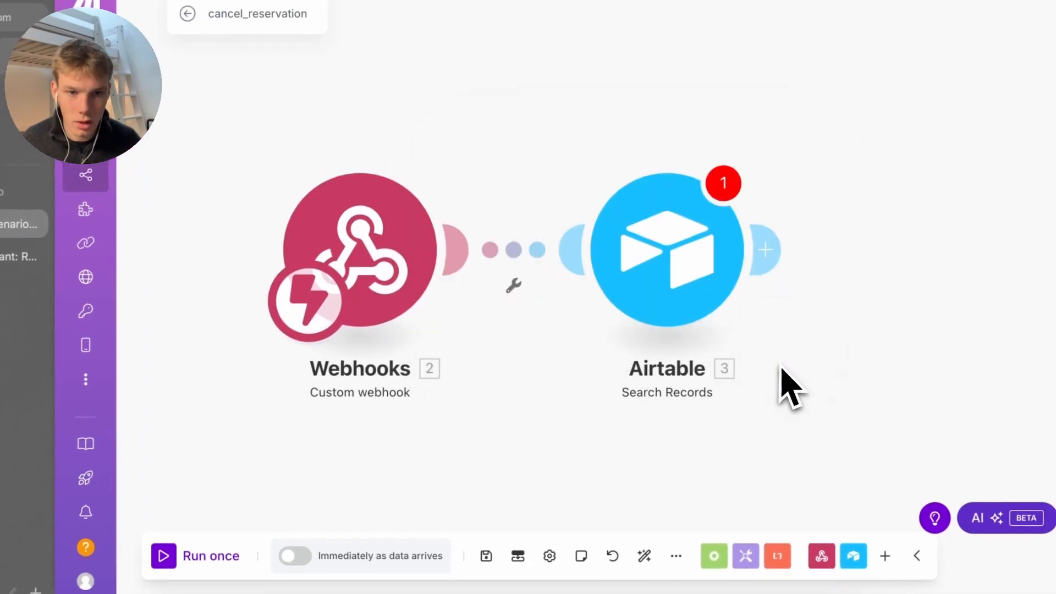
pyautogui.click(678, 306)
pyautogui.scroll(-1, 833, 408)
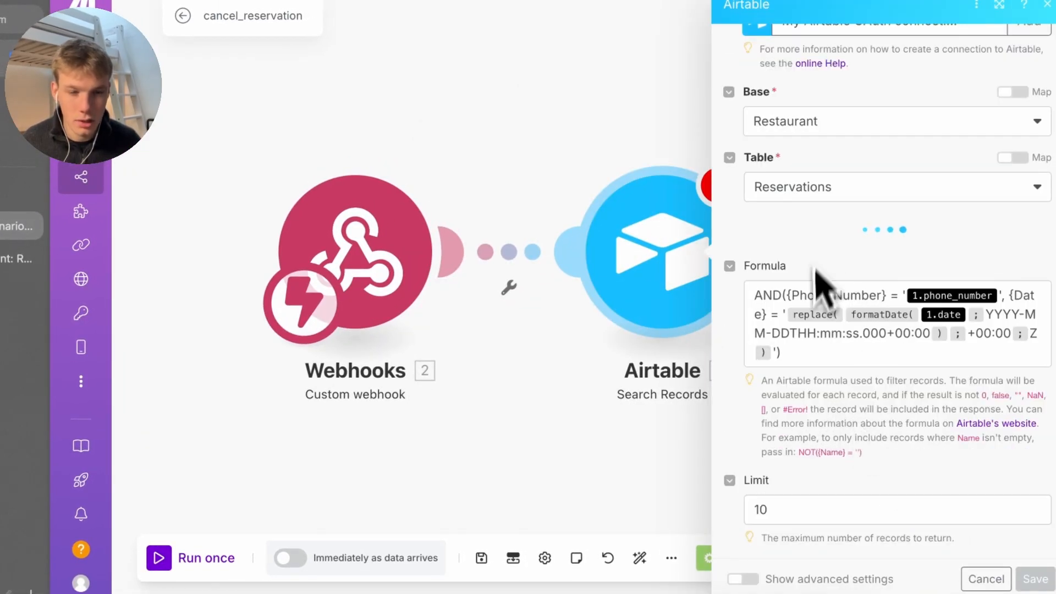
pyautogui.scroll(-3, 814, 363)
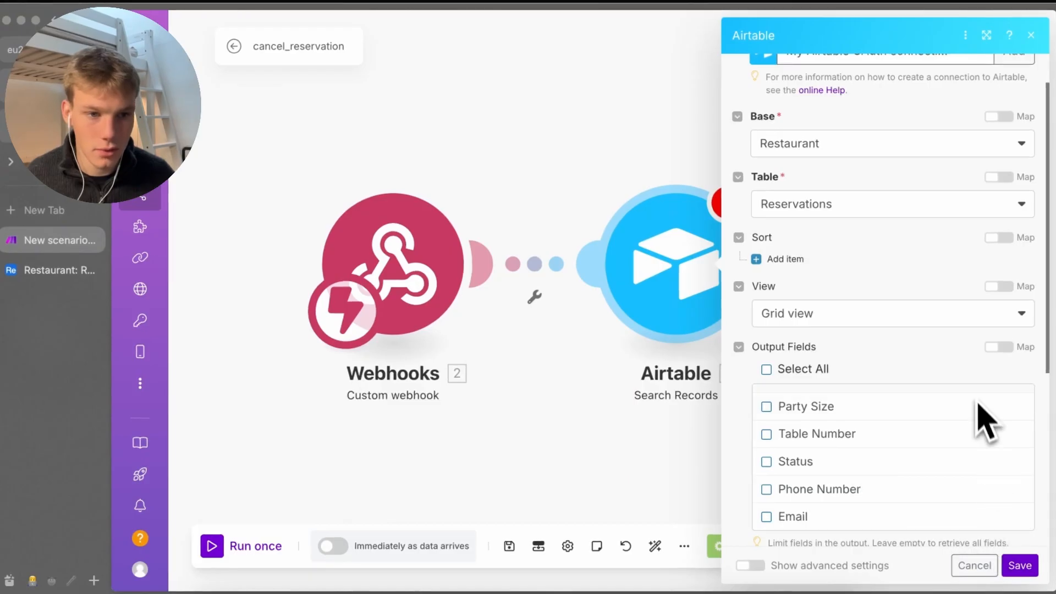
pyautogui.scroll(-5, 984, 412)
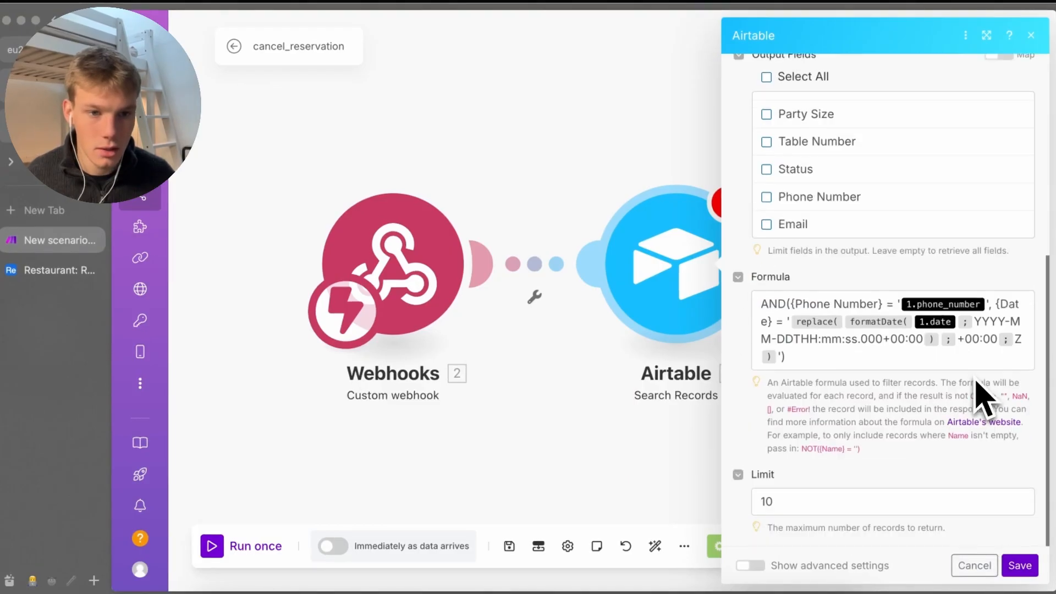
pyautogui.click(1020, 565)
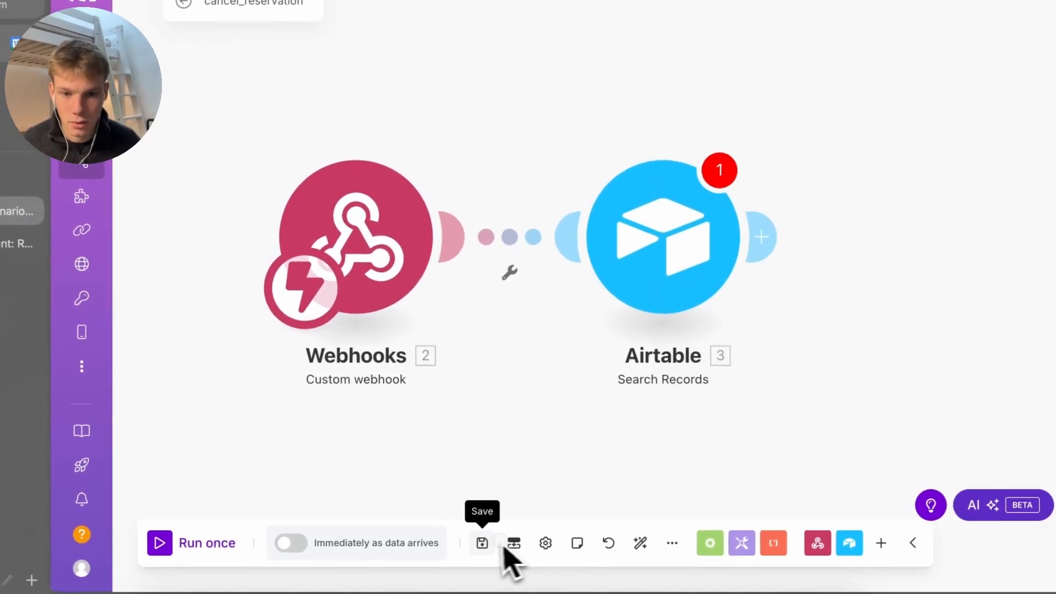
pyautogui.click(481, 542)
pyautogui.click(721, 567)
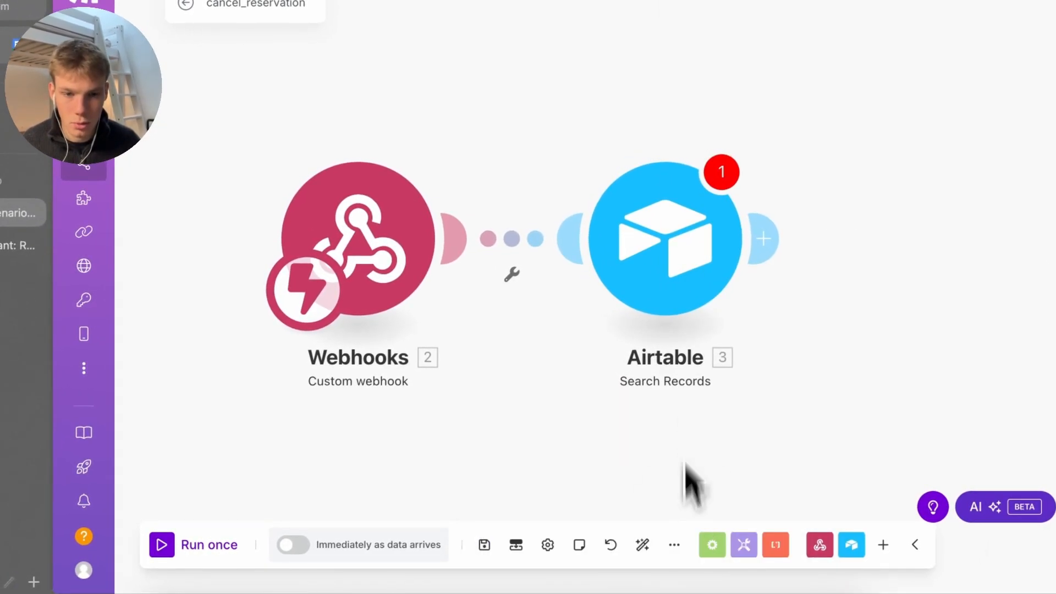
# Map the formula to {{2.phone_number}} and {{2.date}}, then save the module and scenario
pyautogui.click(678, 275)
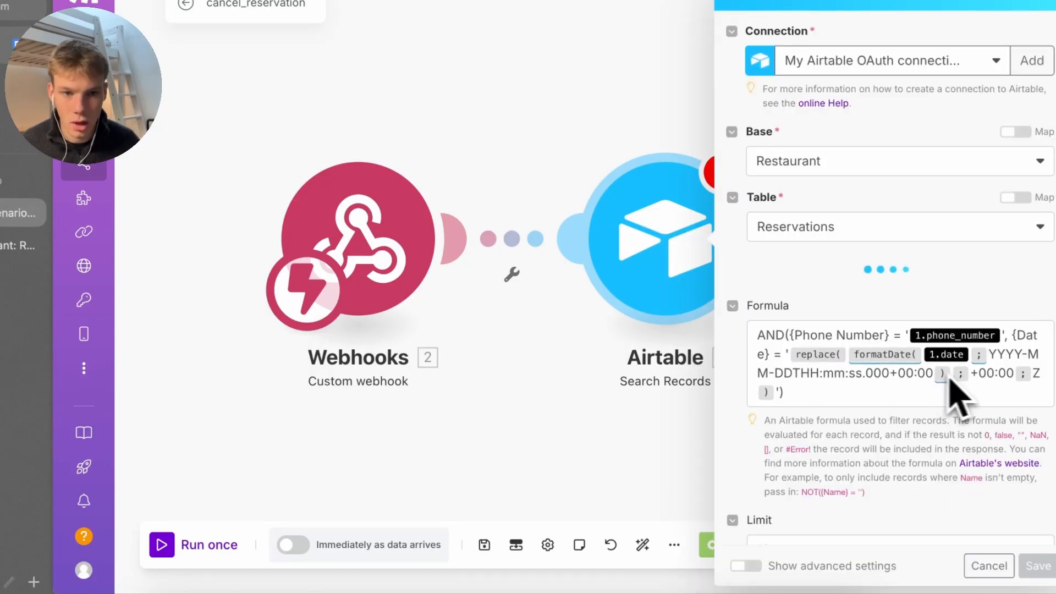
pyautogui.click(1016, 354)
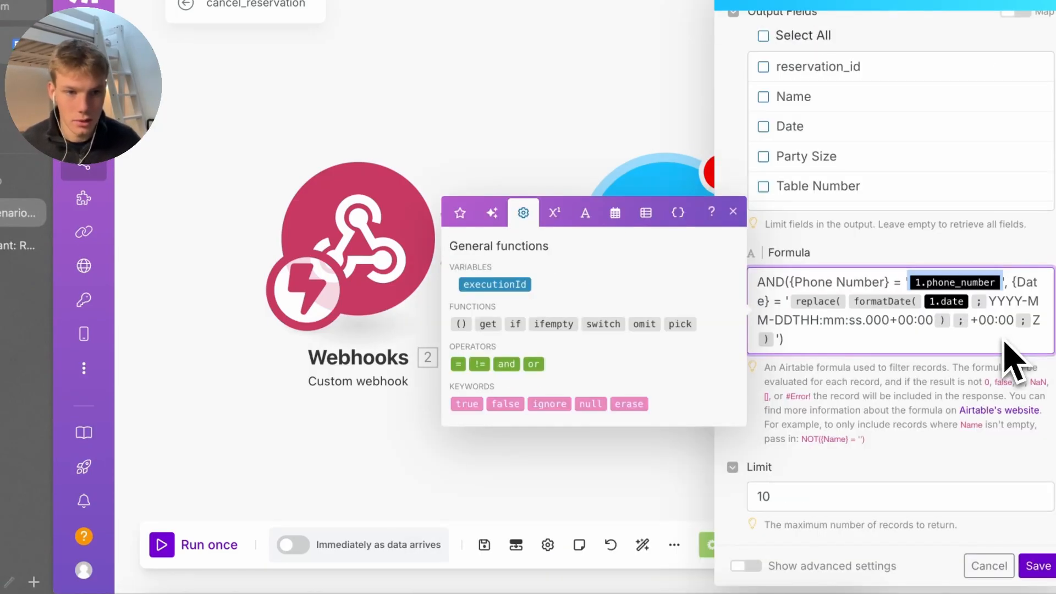
pyautogui.write('{{2')
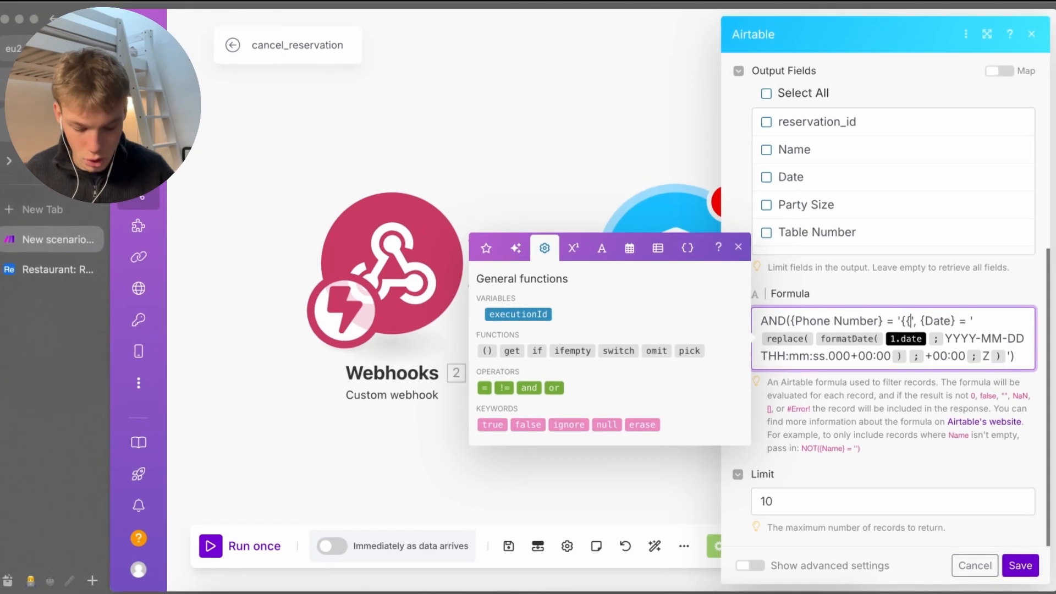
pyautogui.write('.phone_')
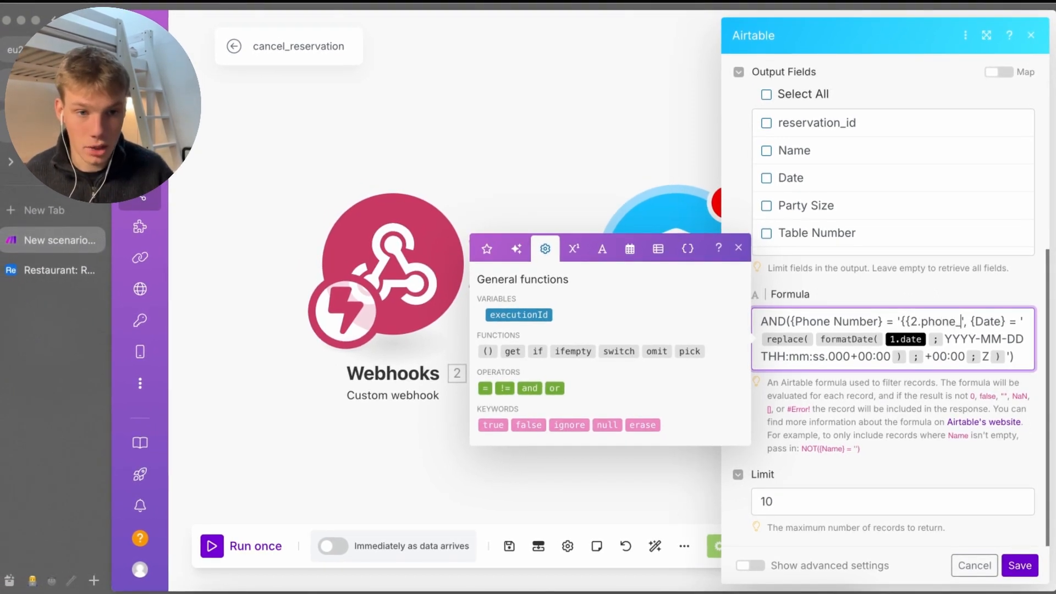
pyautogui.write('numnb')
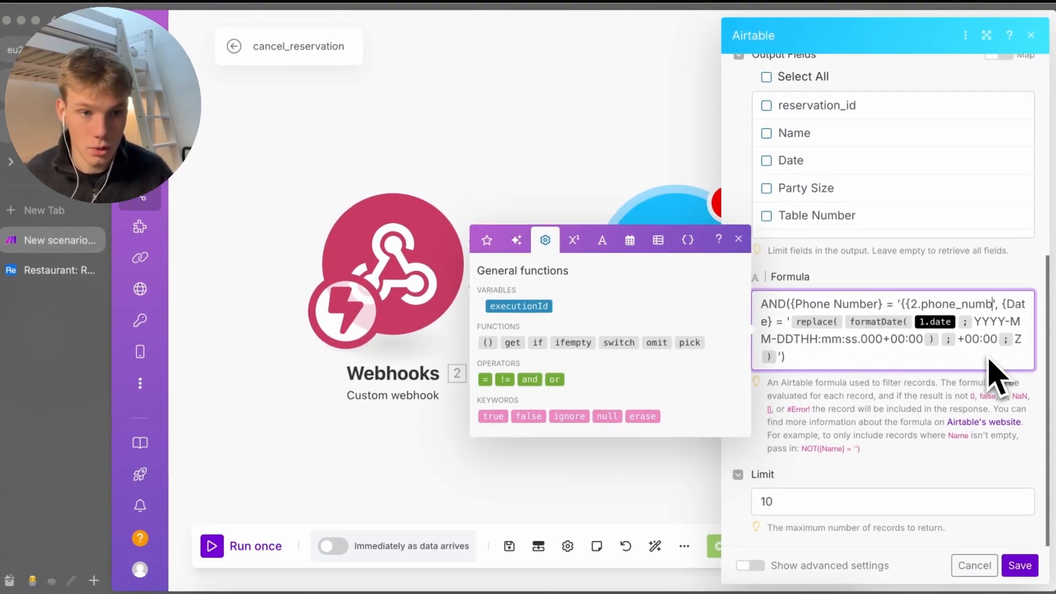
pyautogui.write('er}}')
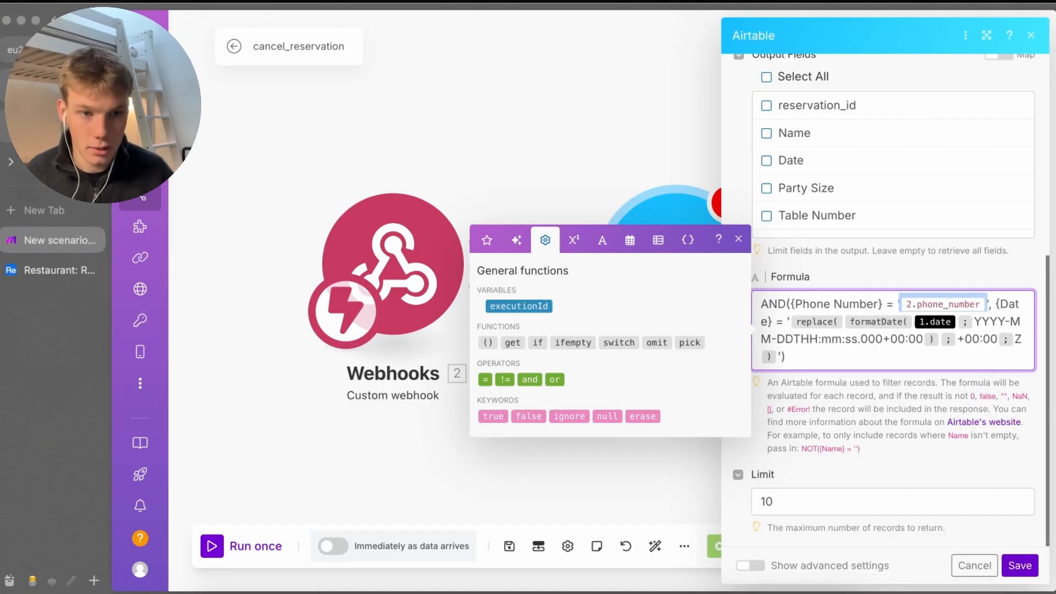
pyautogui.click(982, 322)
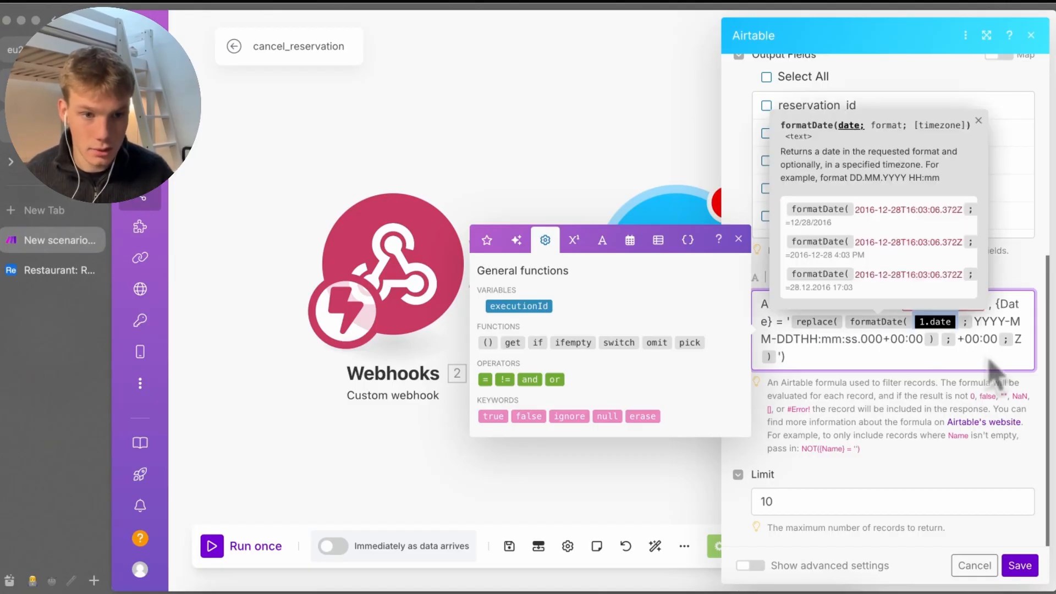
pyautogui.press('BackSpace')
pyautogui.write('{{2.d')
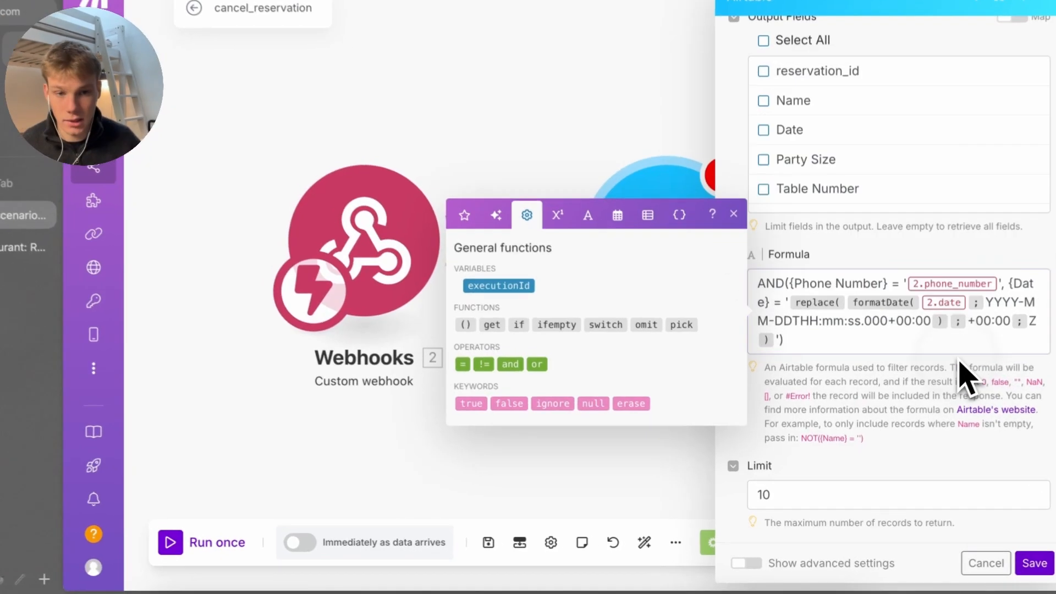
pyautogui.click(1020, 566)
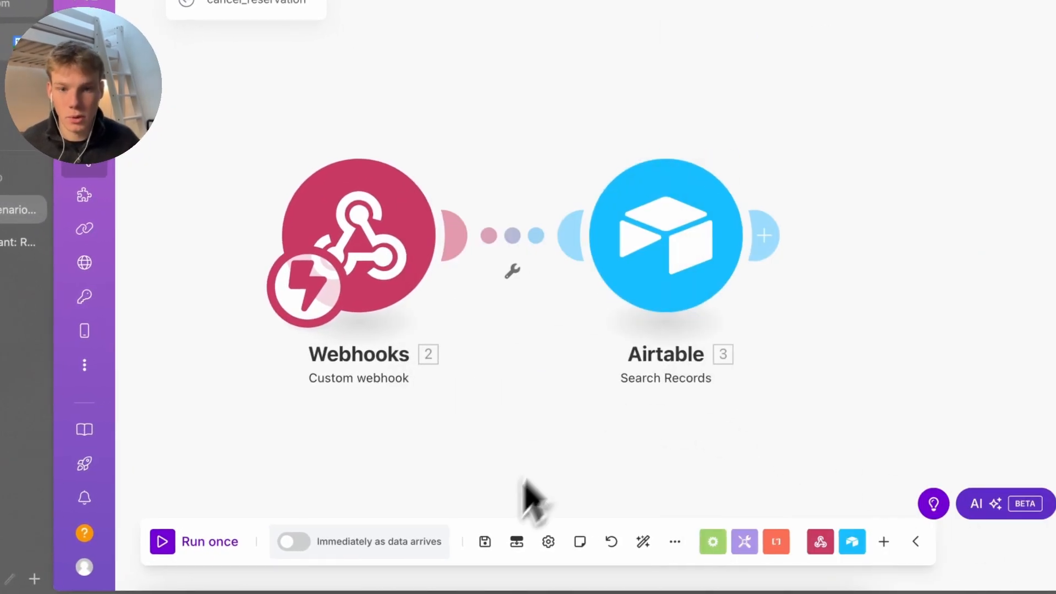
pyautogui.click(483, 541)
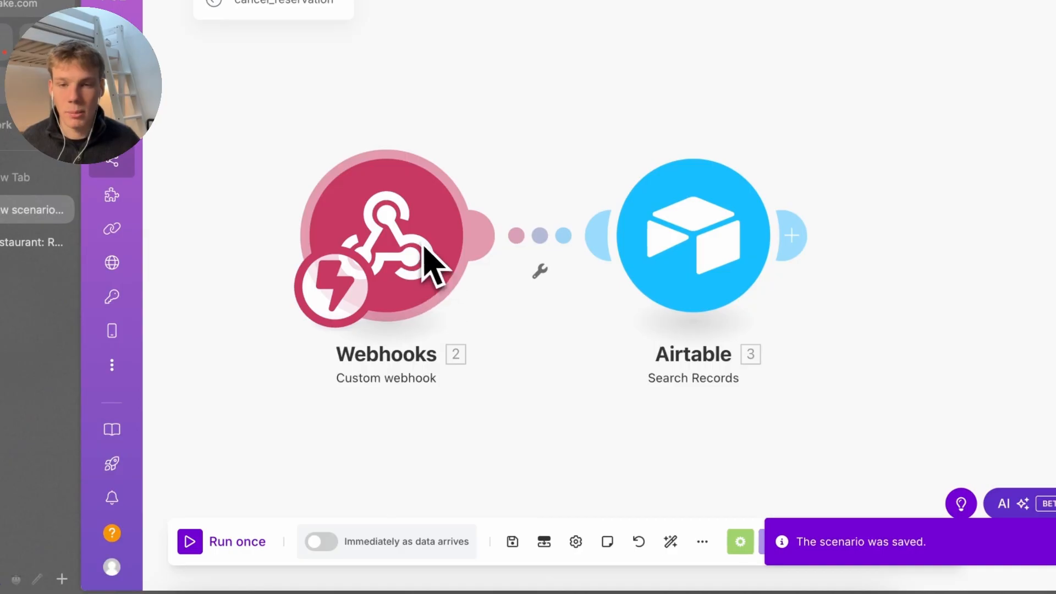
# Run the scenario once and send the test curl request from Terminal
pyautogui.hscroll(2, 456, 331)
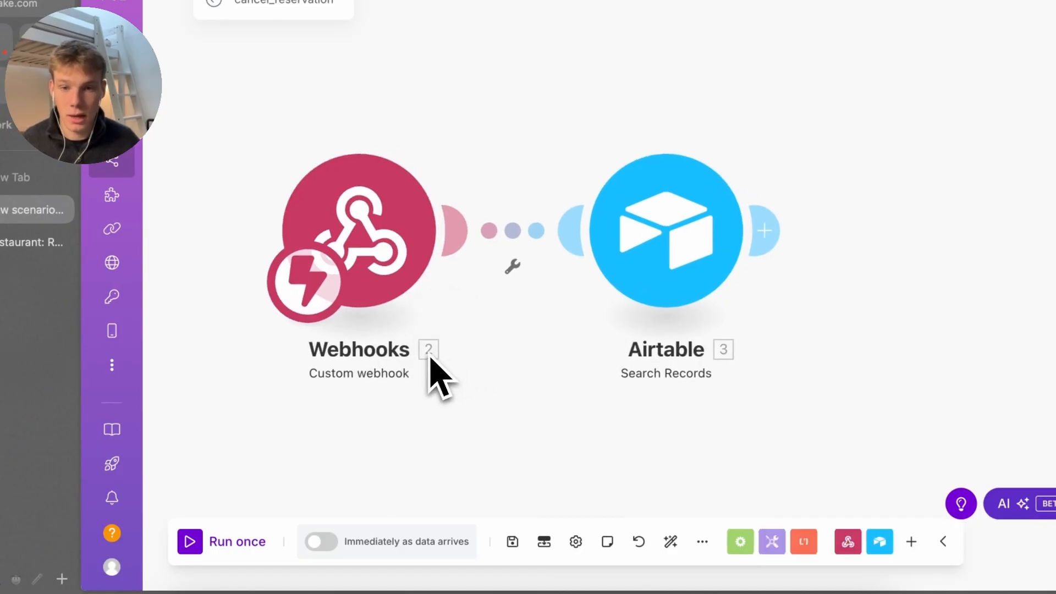
pyautogui.click(230, 544)
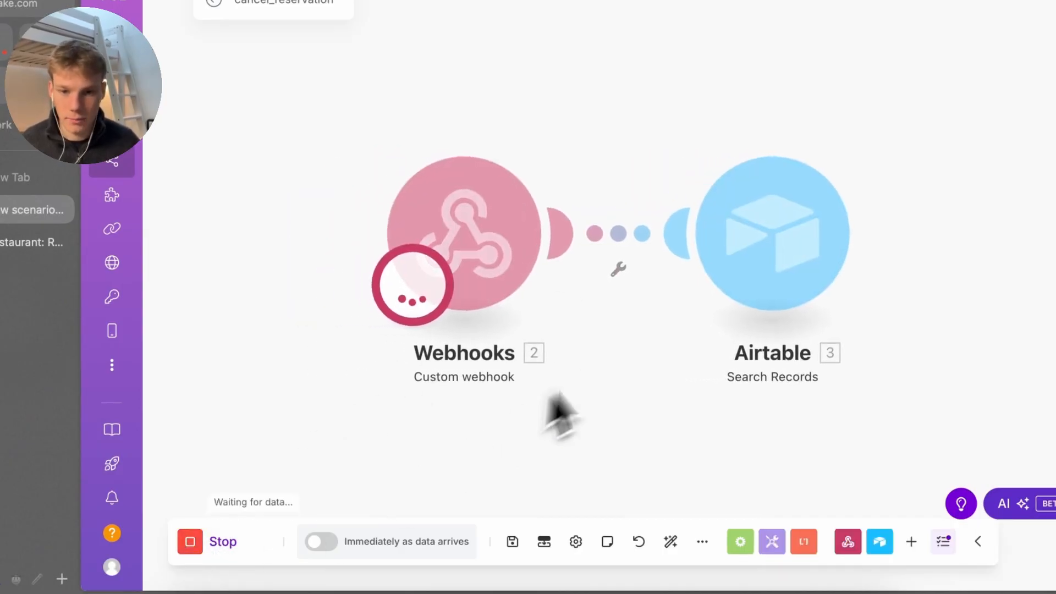
pyautogui.click(700, 592)
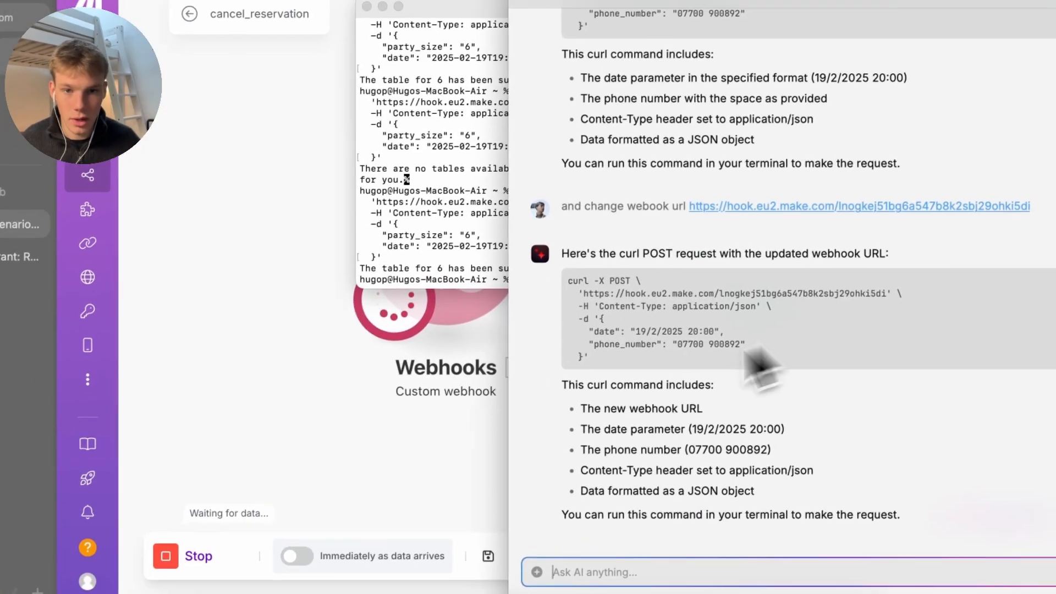
pyautogui.click(476, 258)
pyautogui.press('super+v')
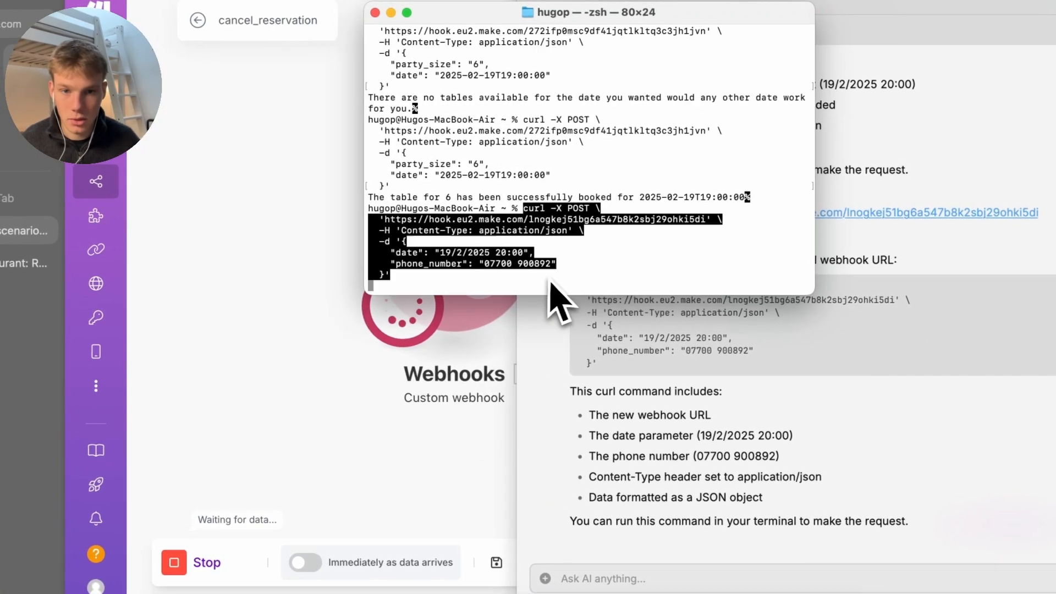
pyautogui.press('Return')
# Confirm the search found reservation 34 in Airtable, then add an Airtable Delete a Record module
pyautogui.click(365, 396)
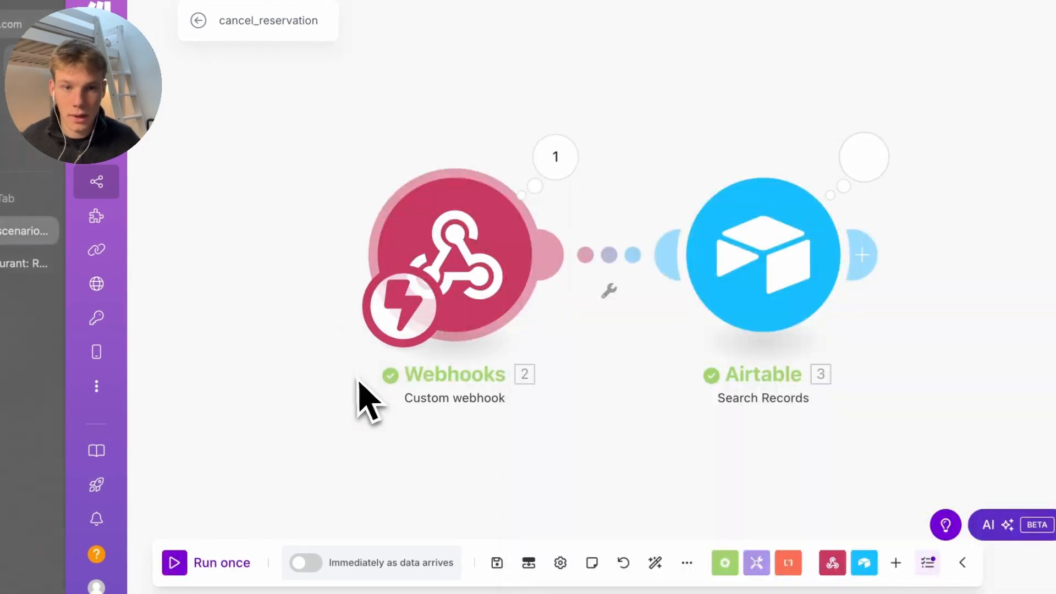
pyautogui.click(707, 187)
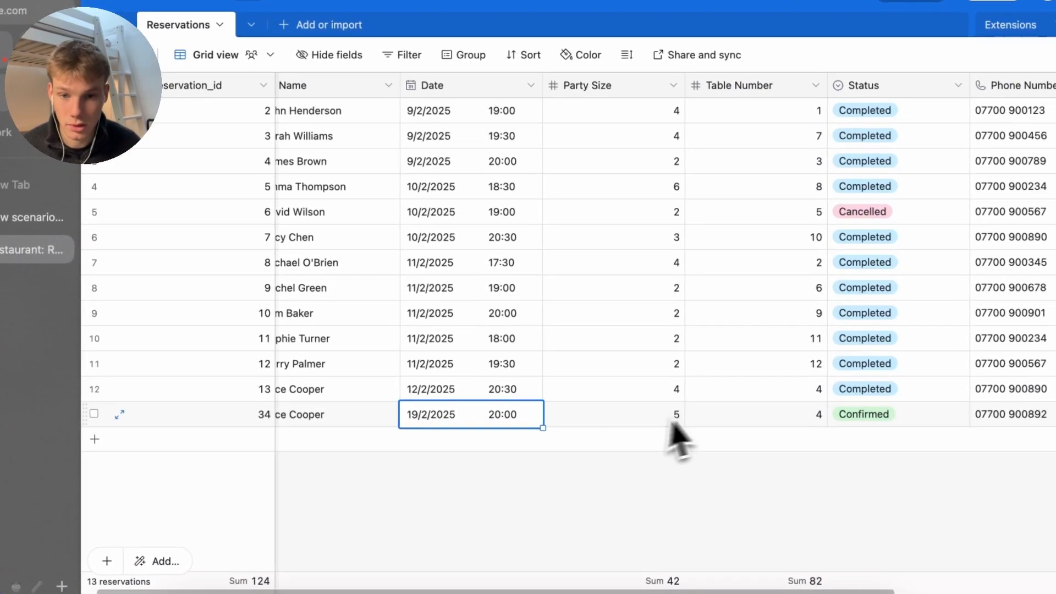
pyautogui.click(669, 419)
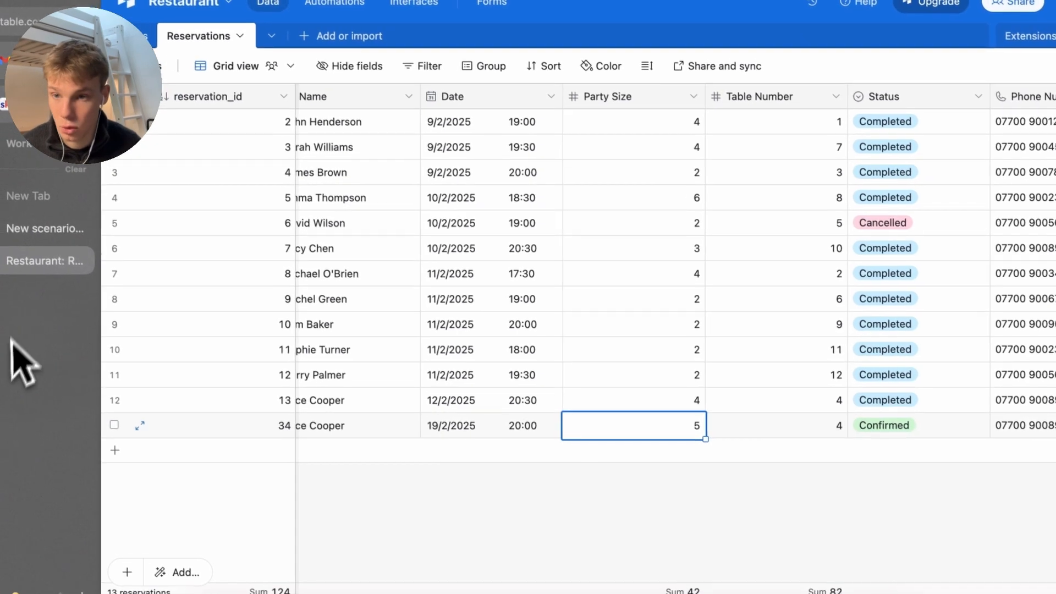
pyautogui.click(33, 218)
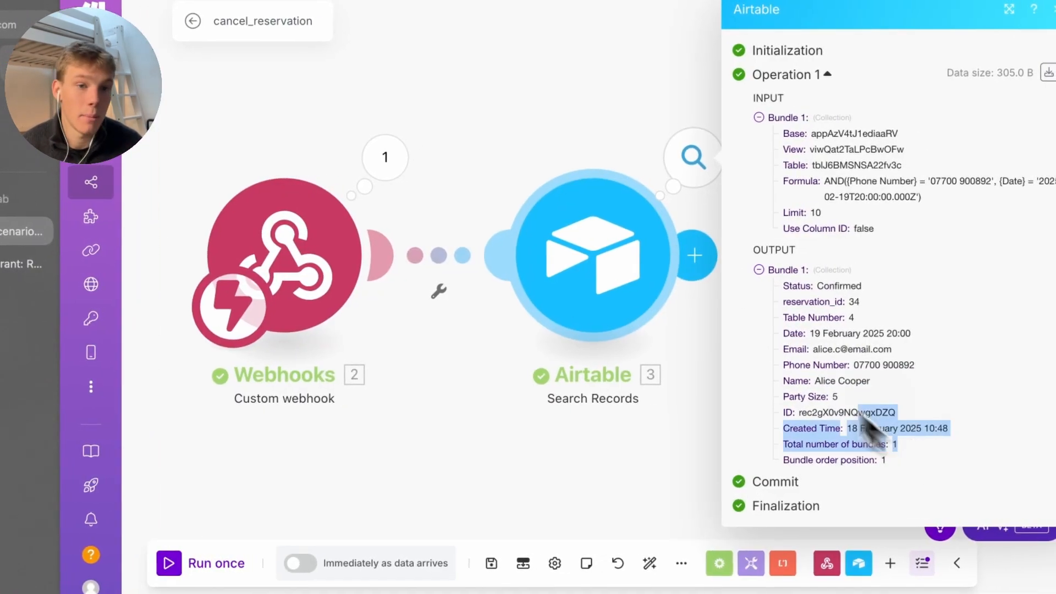
pyautogui.click(684, 424)
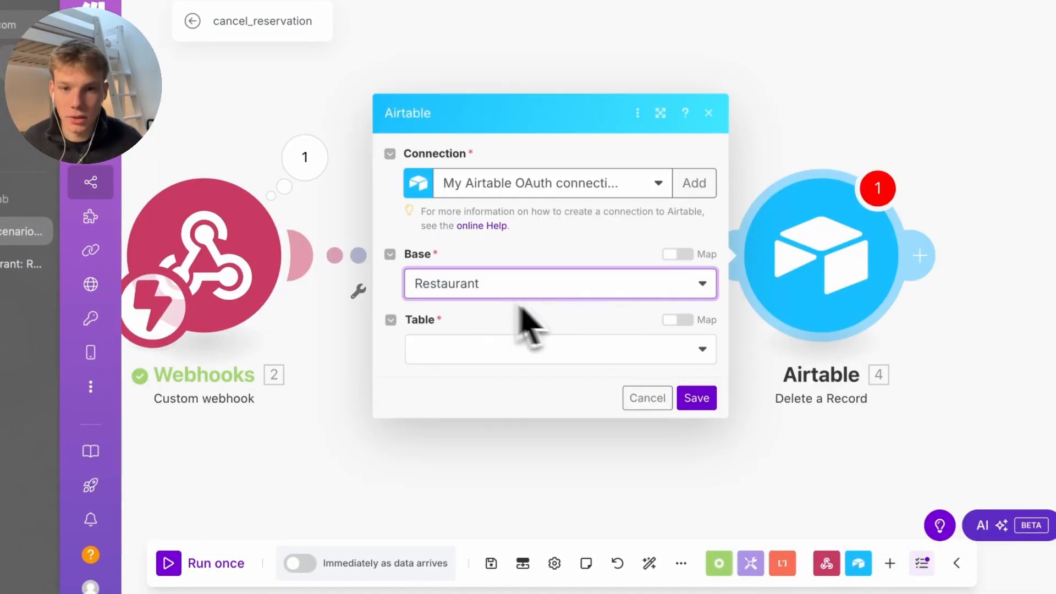
# Set Delete a Record to the Reservations table with the found record's ID, then add another module
pyautogui.click(499, 361)
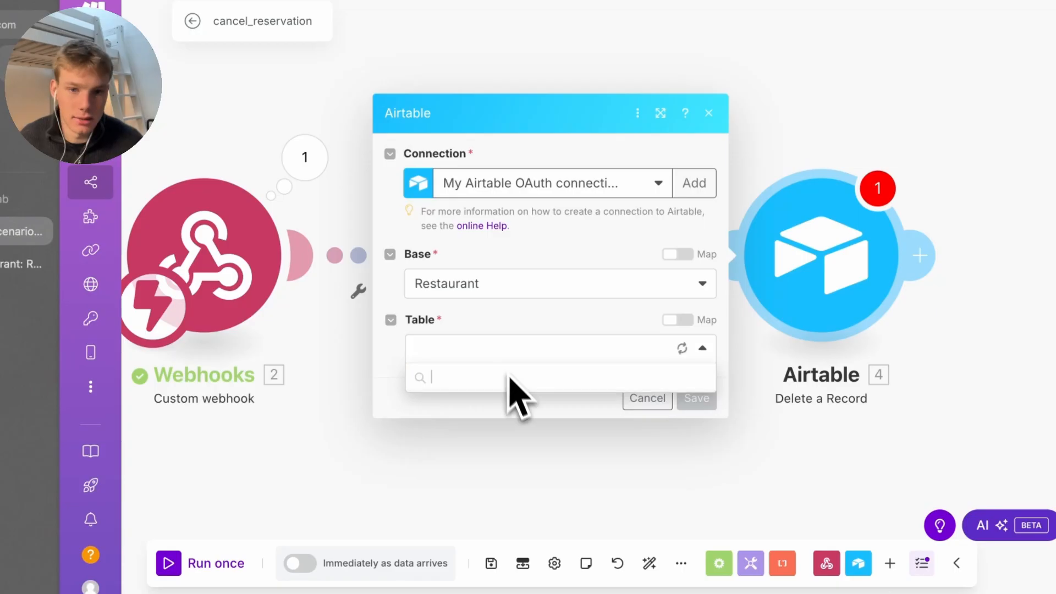
pyautogui.click(482, 406)
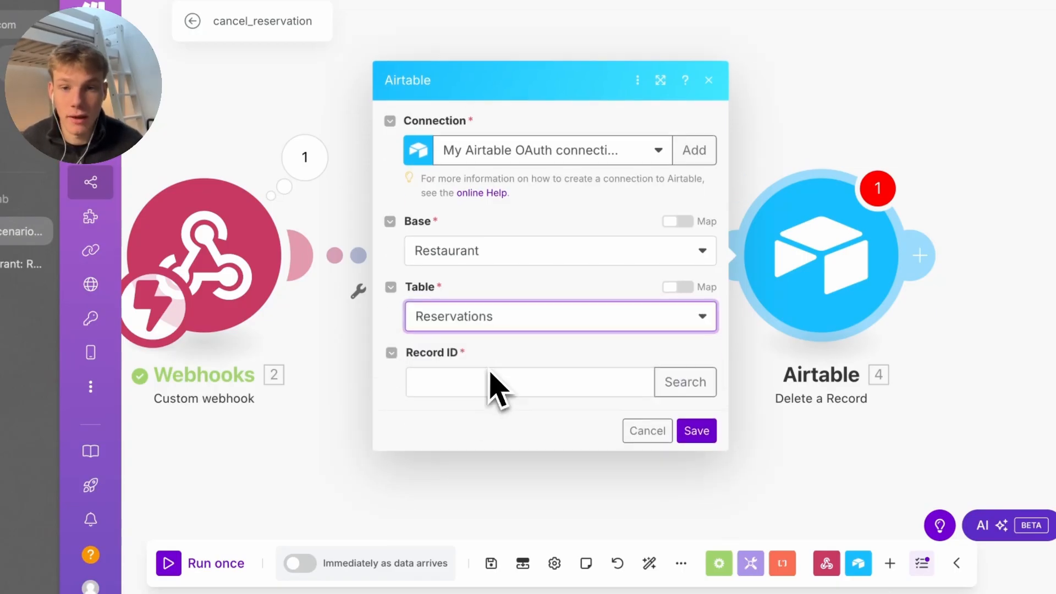
pyautogui.click(519, 385)
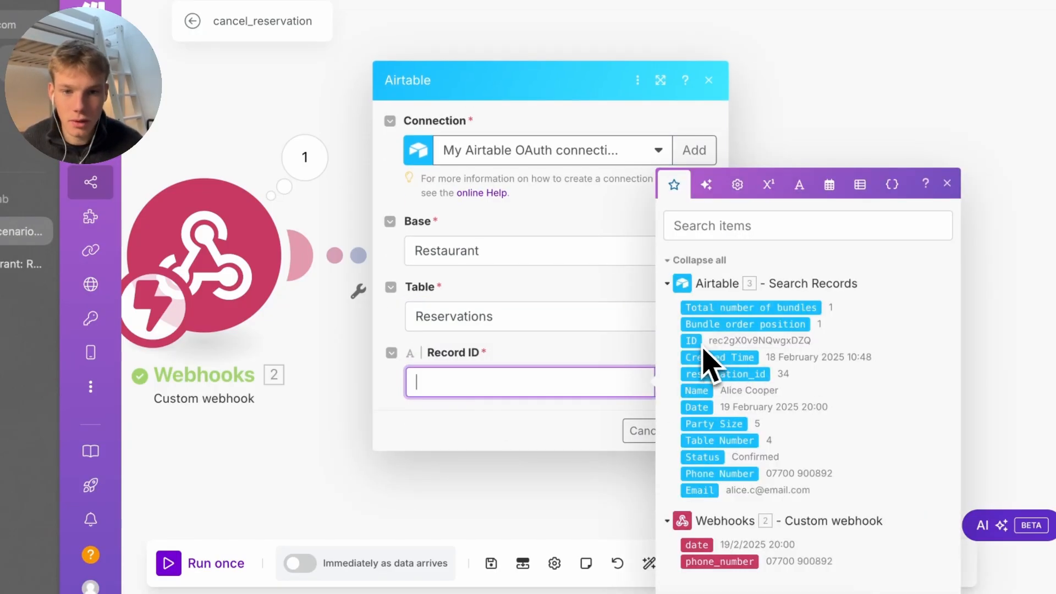
pyautogui.click(595, 418)
pyautogui.click(697, 430)
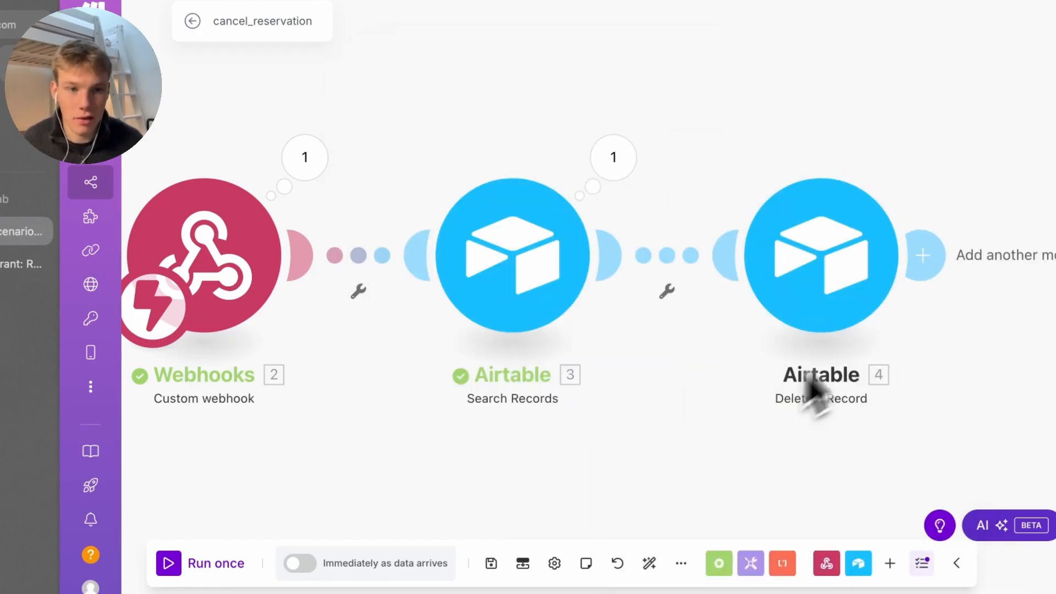
pyautogui.click(917, 264)
# Add a Webhook response replying 'Reservation successfully cancelled'
pyautogui.write('eb')
pyautogui.press('BackSpace')
pyautogui.press('BackSpace')
pyautogui.write('we')
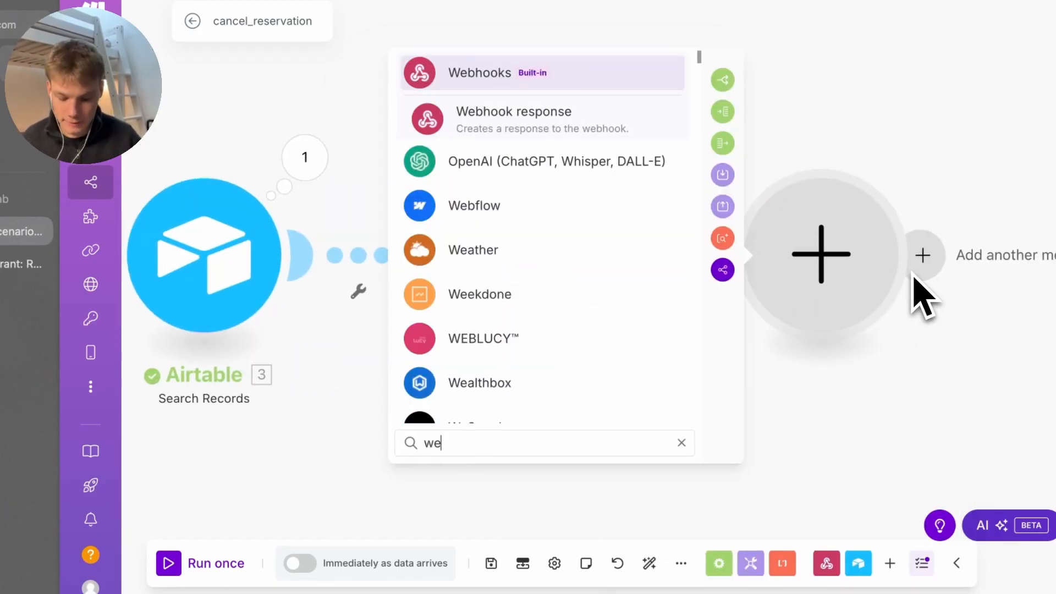
pyautogui.write('bh')
pyautogui.press('BackSpace')
pyautogui.press('BackSpace')
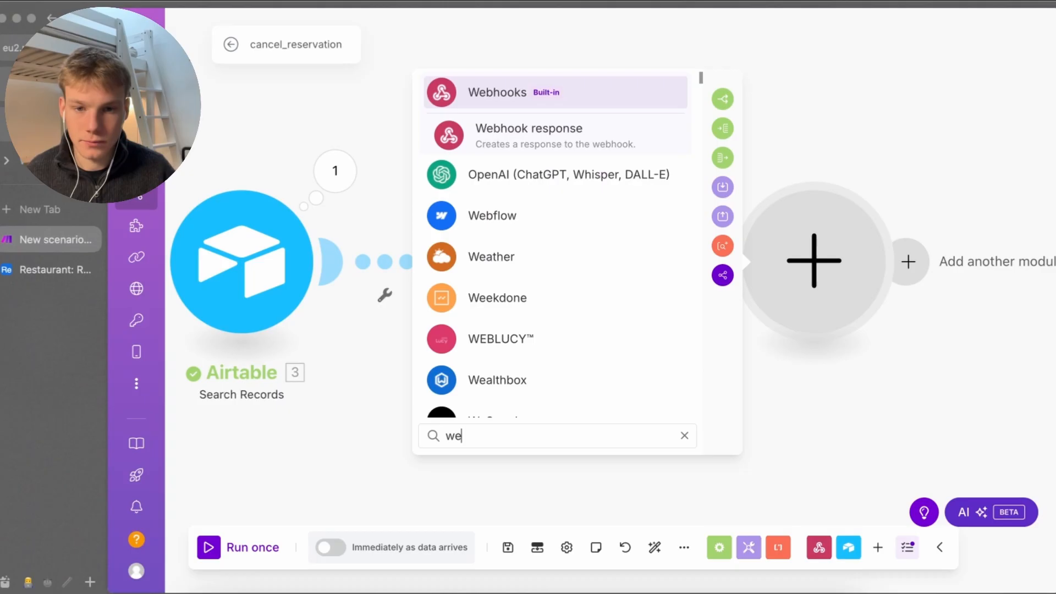
pyautogui.write('bhoo')
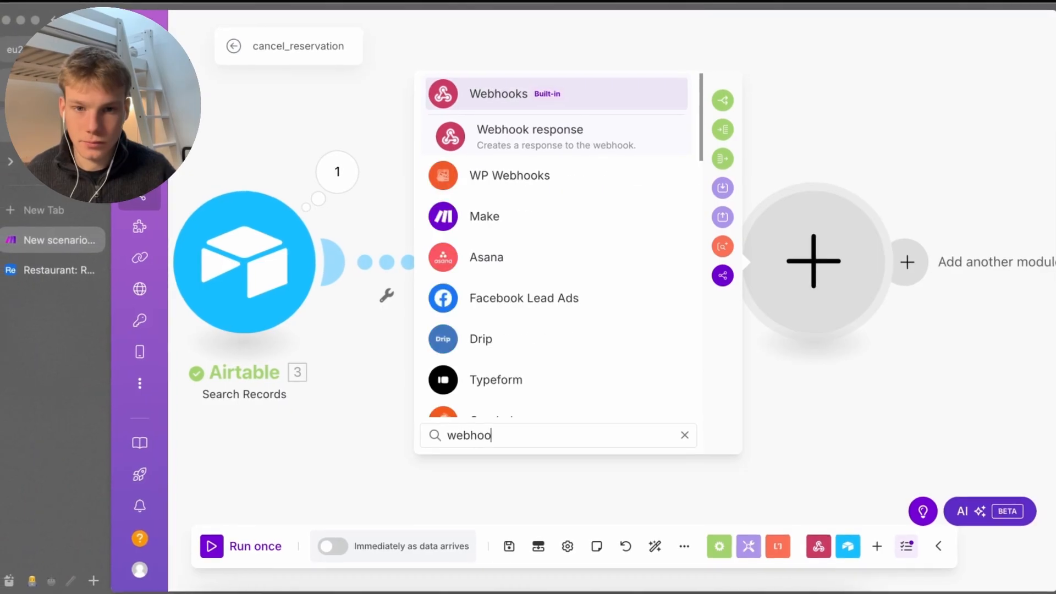
pyautogui.press('Return')
pyautogui.press('Return')
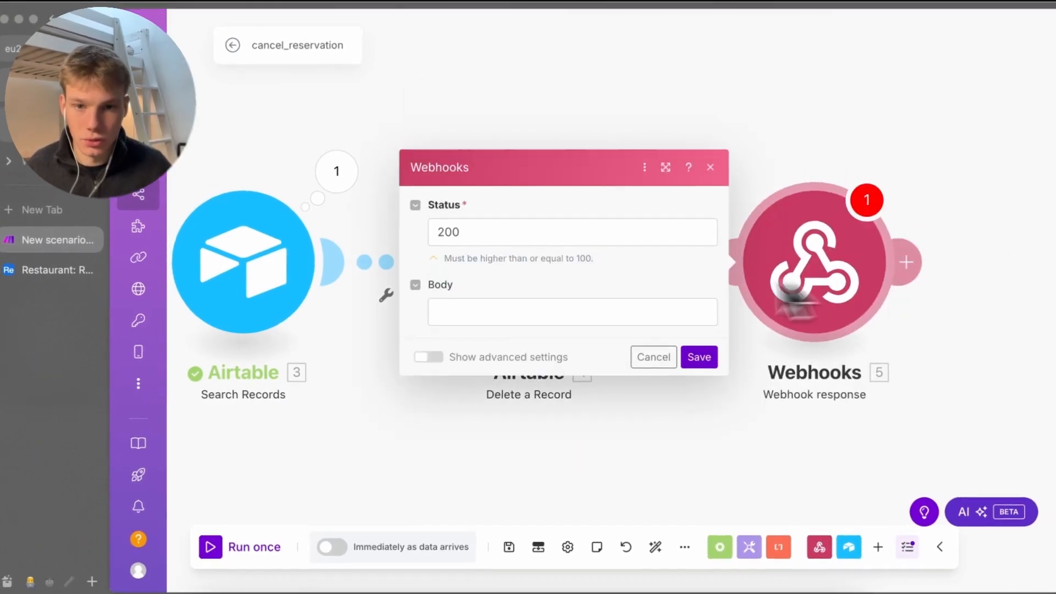
pyautogui.click(565, 318)
pyautogui.write('Reserv')
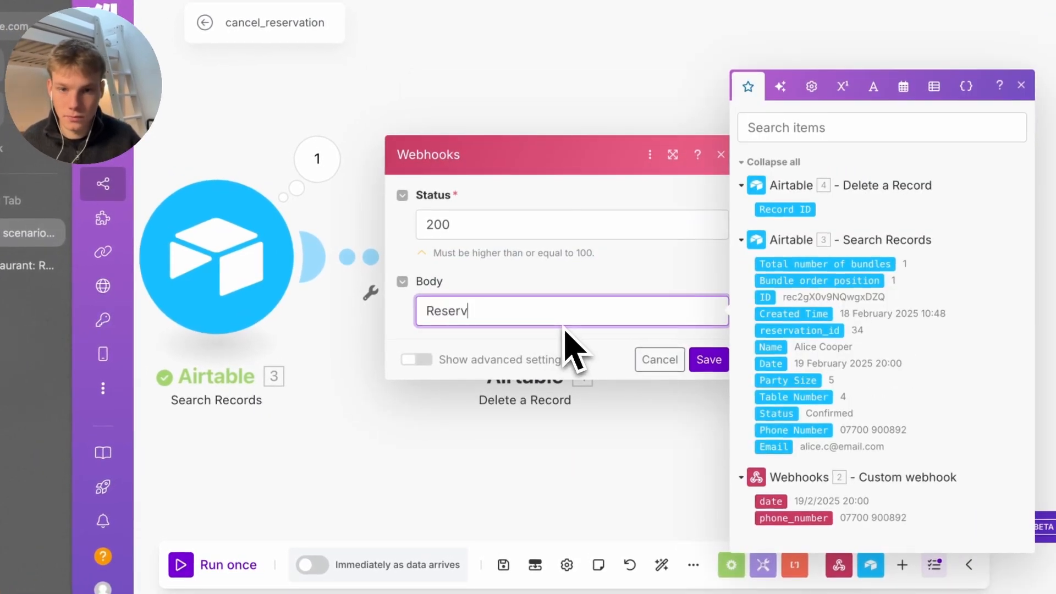
pyautogui.write('ation successfu')
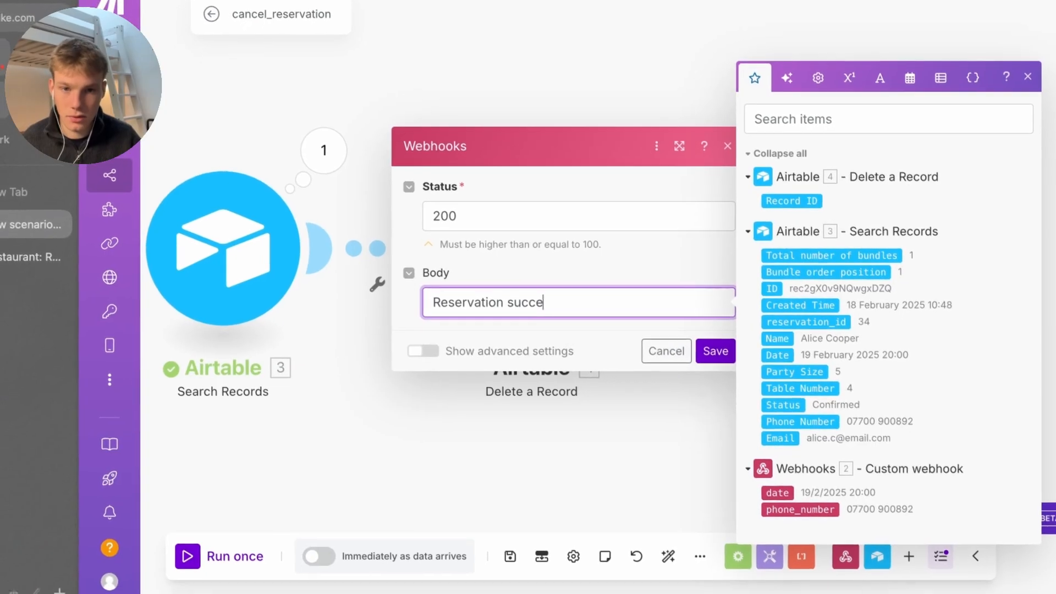
pyautogui.write('lly cancell')
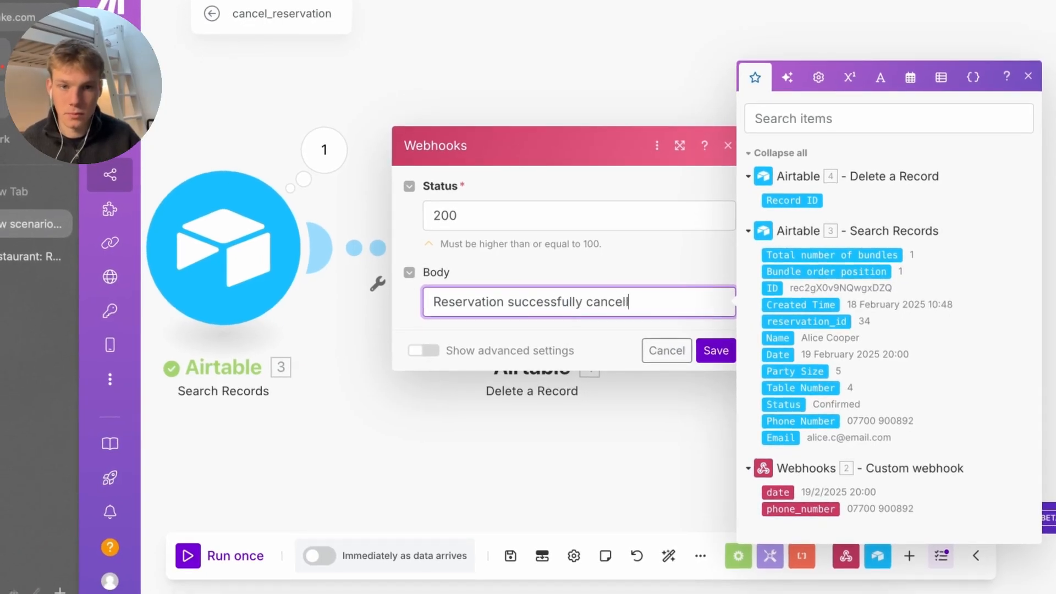
pyautogui.write('ed')
pyautogui.click(718, 350)
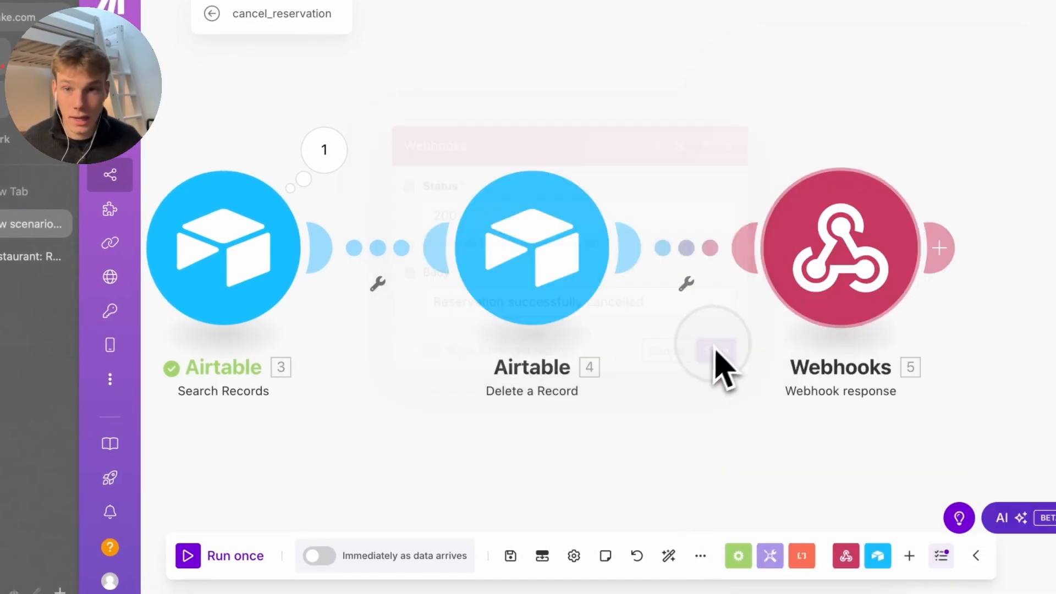
# Save the cancel_reservation scenario and return to the All scenarios list
pyautogui.click(511, 562)
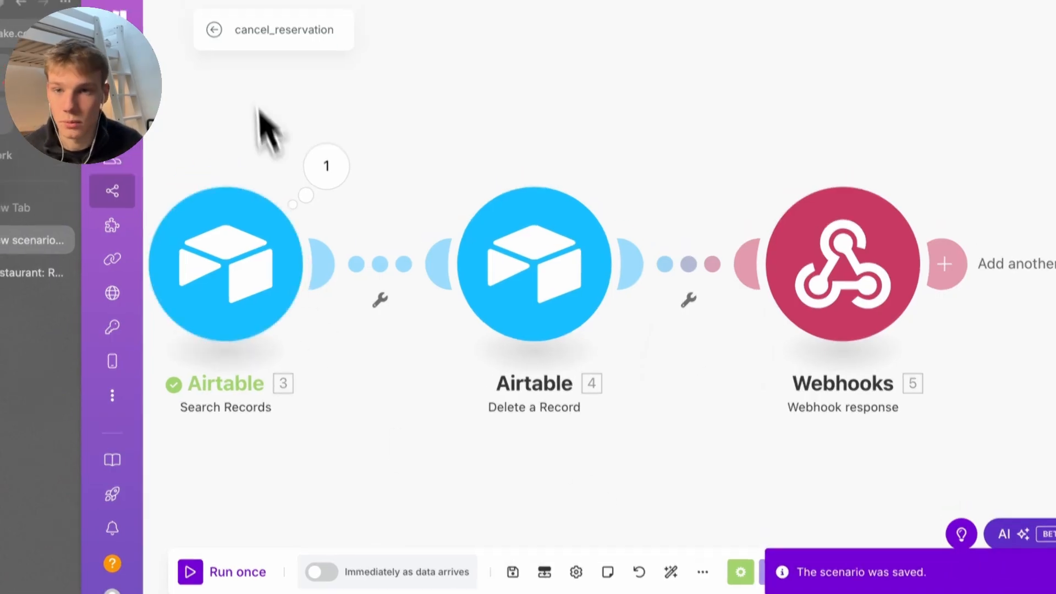
pyautogui.click(223, 56)
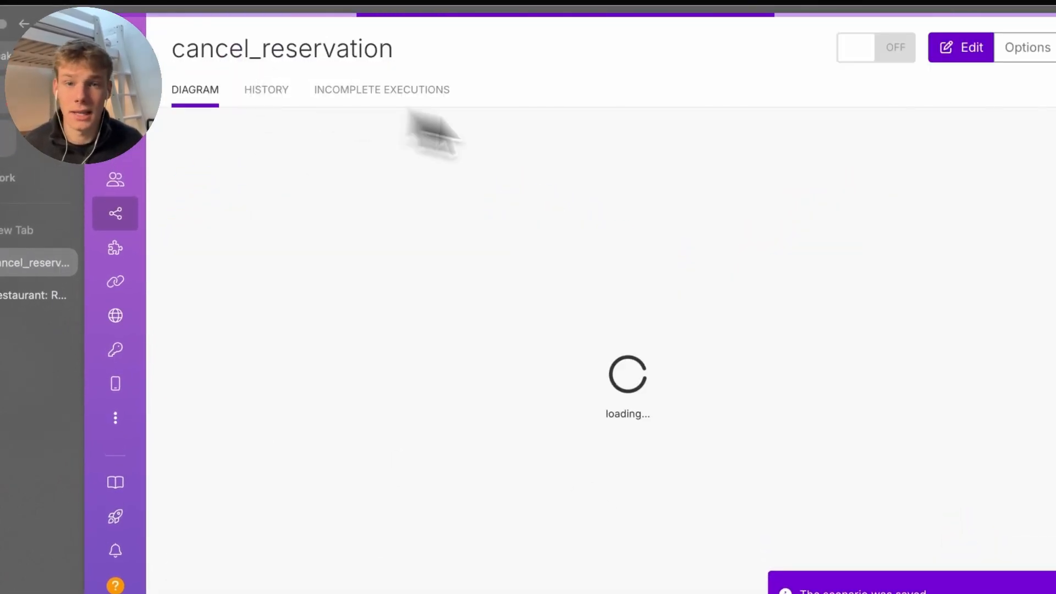
pyautogui.click(209, 59)
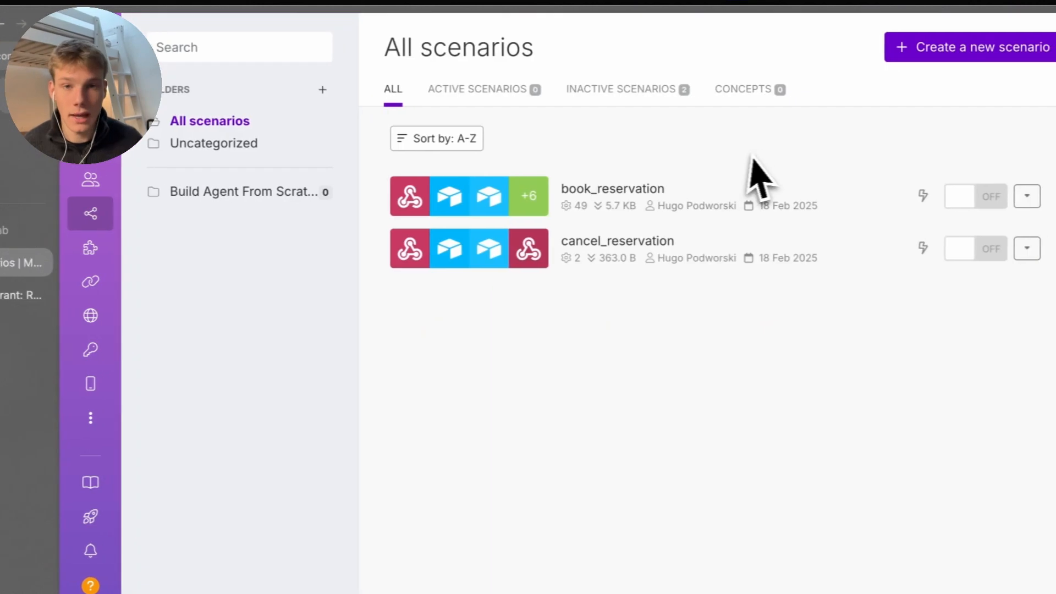
# Create a new scenario named knowledge_base and delete its extra empty module
pyautogui.click(960, 47)
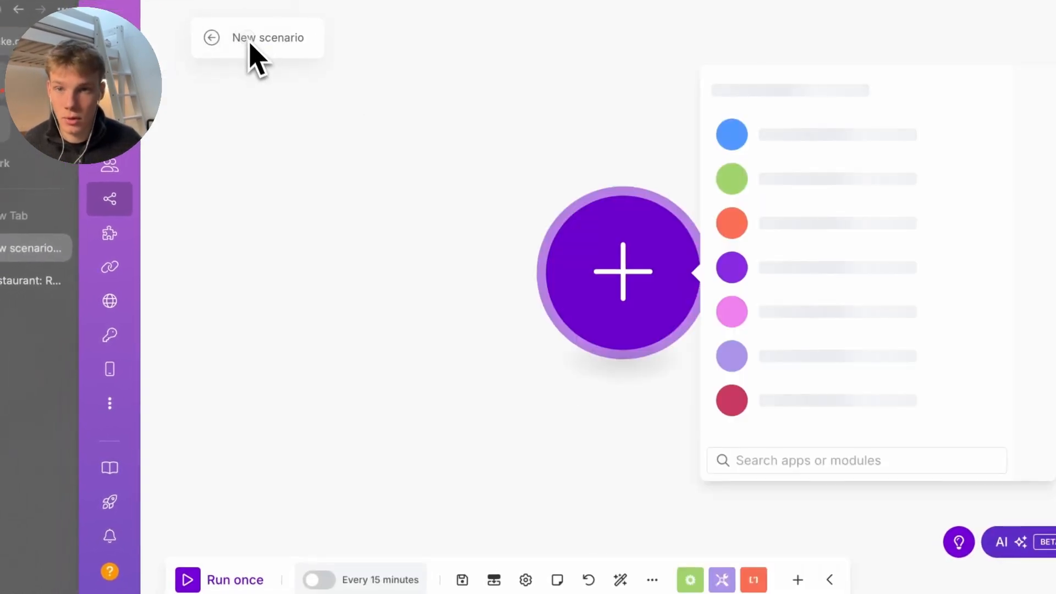
pyautogui.click(262, 44)
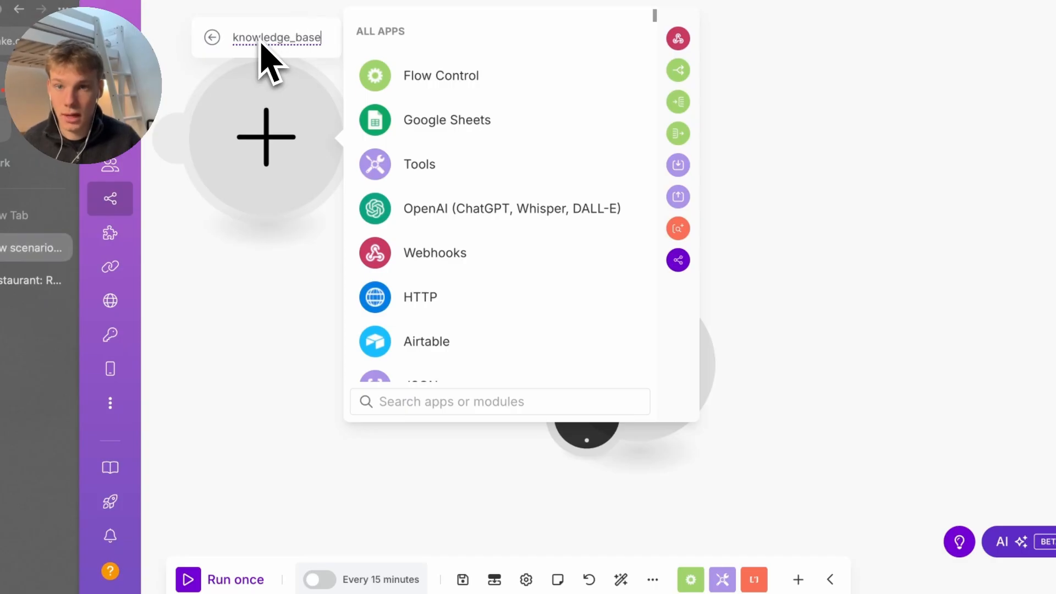
pyautogui.click(259, 302)
pyautogui.rightClick(272, 204)
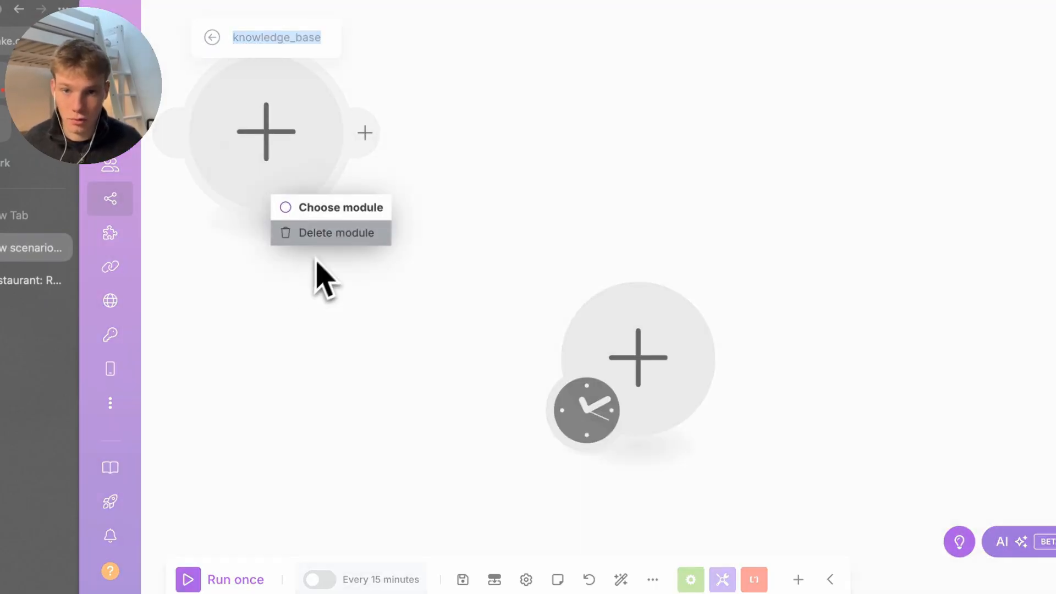
pyautogui.click(329, 234)
# Make a Webhooks custom webhook named knowledge_base the trigger and save it
pyautogui.click(632, 352)
pyautogui.click(742, 397)
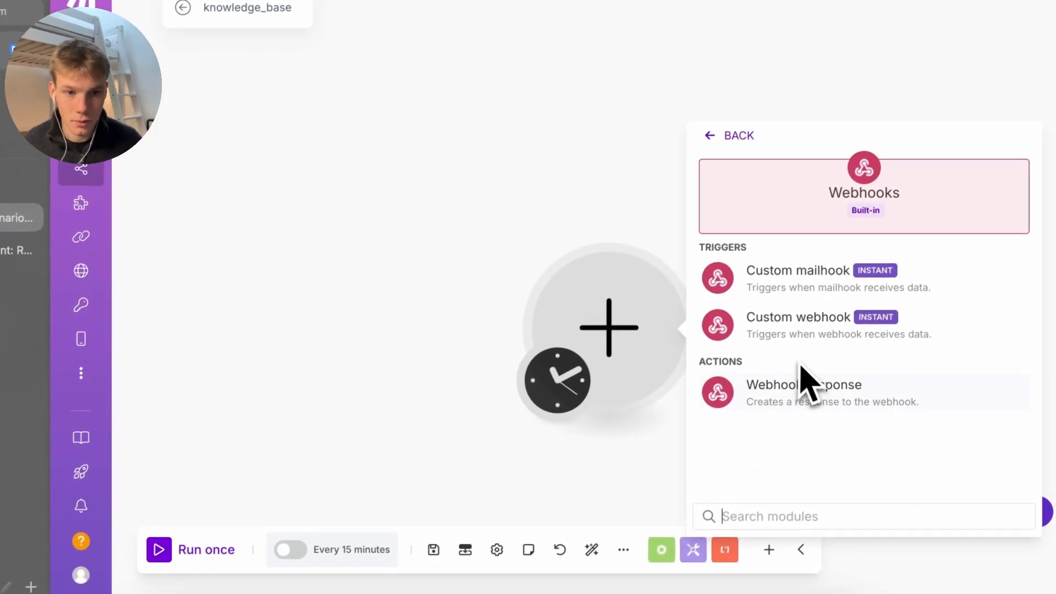
pyautogui.click(800, 338)
pyautogui.click(1006, 344)
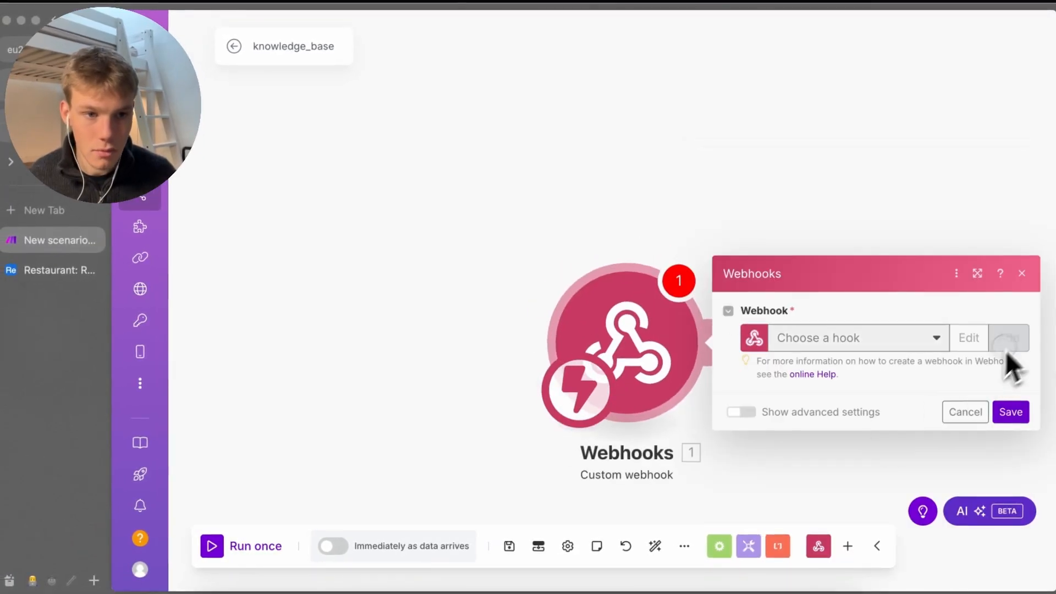
pyautogui.doubleClick(844, 282)
pyautogui.write('knowledge_base')
pyautogui.press('super+a')
pyautogui.write('knowledge_base')
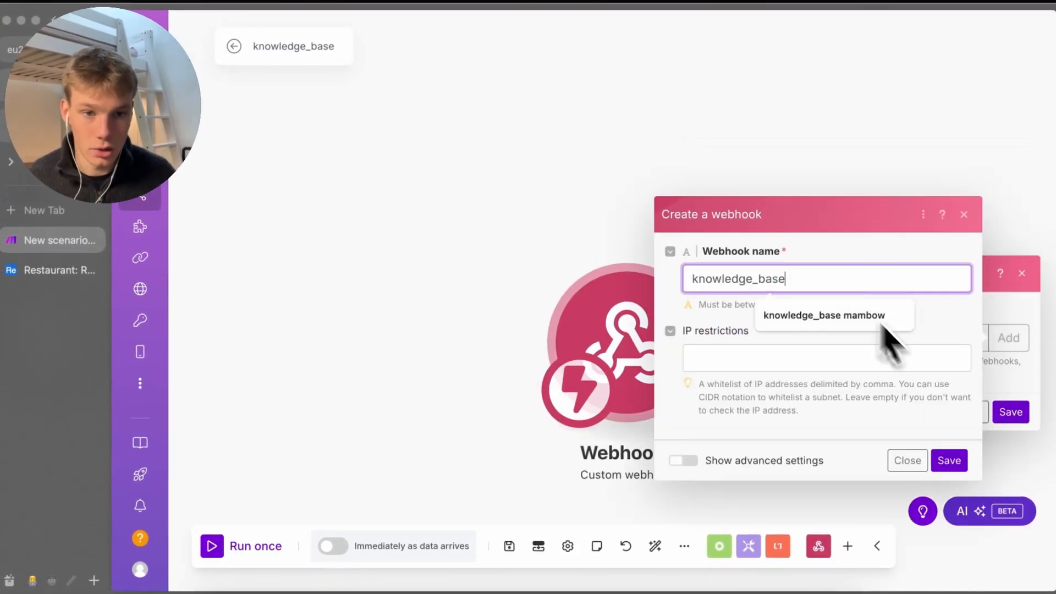
pyautogui.click(959, 462)
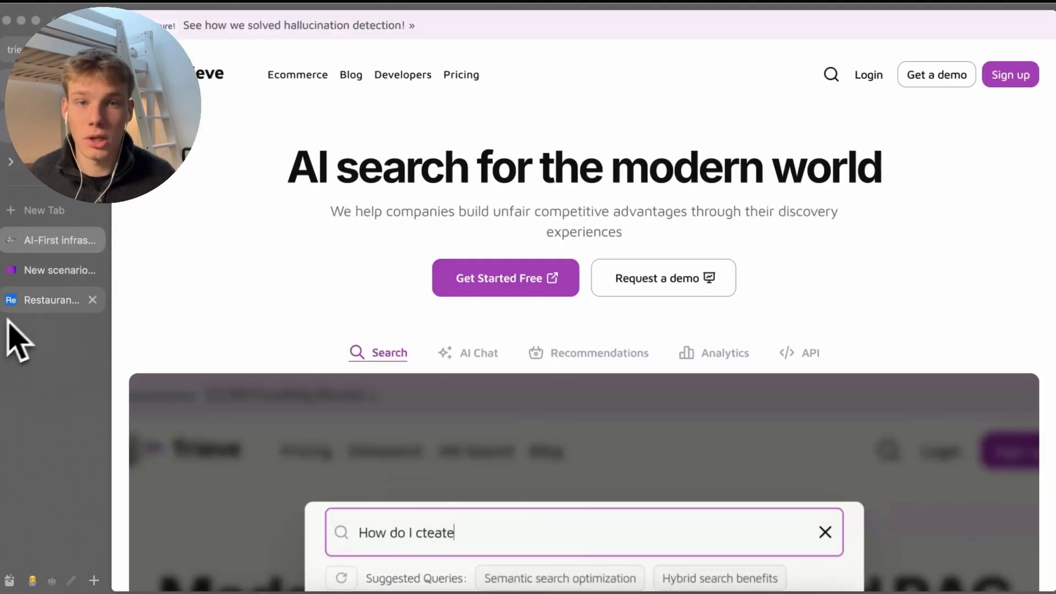
# Log in to the Trieve dashboard and open the mambow dataset with its 2 chunks
pyautogui.write('a chunk?')
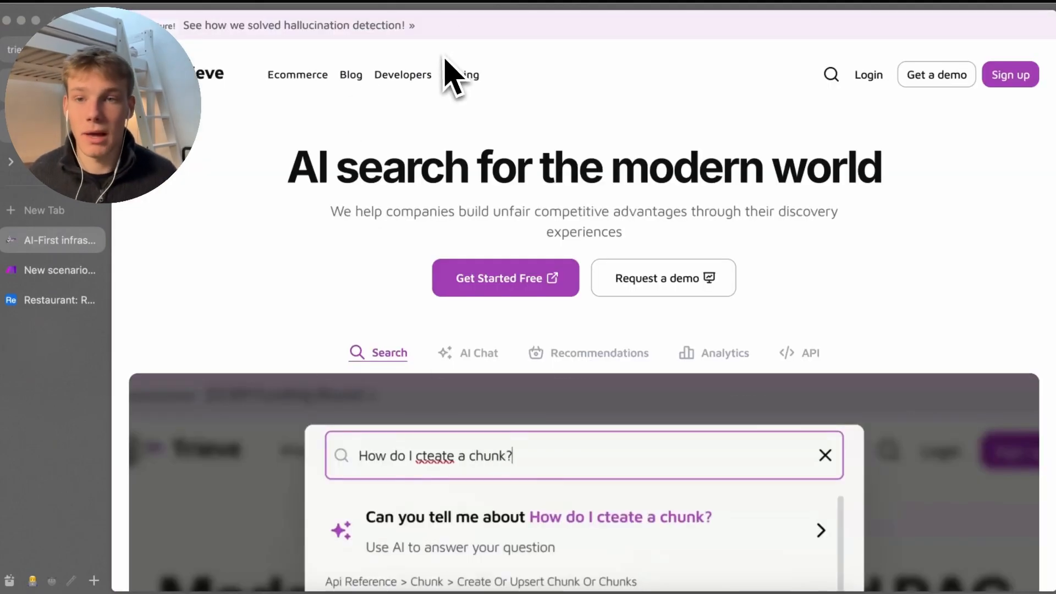
pyautogui.moveTo(219, 79); pyautogui.dragTo(172, 79)
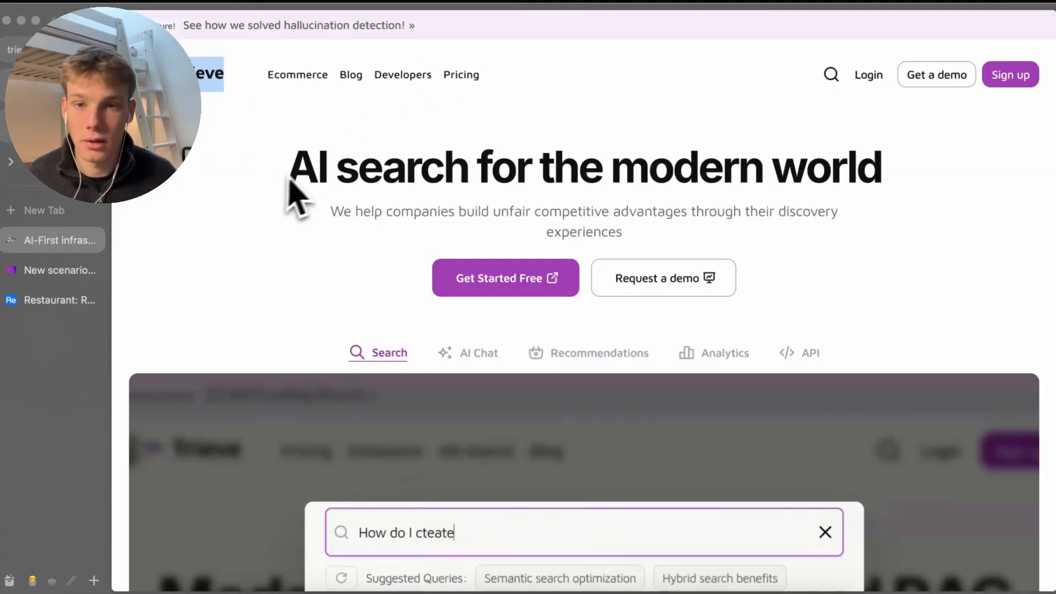
pyautogui.scroll(-1, 313, 172)
pyautogui.click(319, 156)
pyautogui.scroll(1, 320, 159)
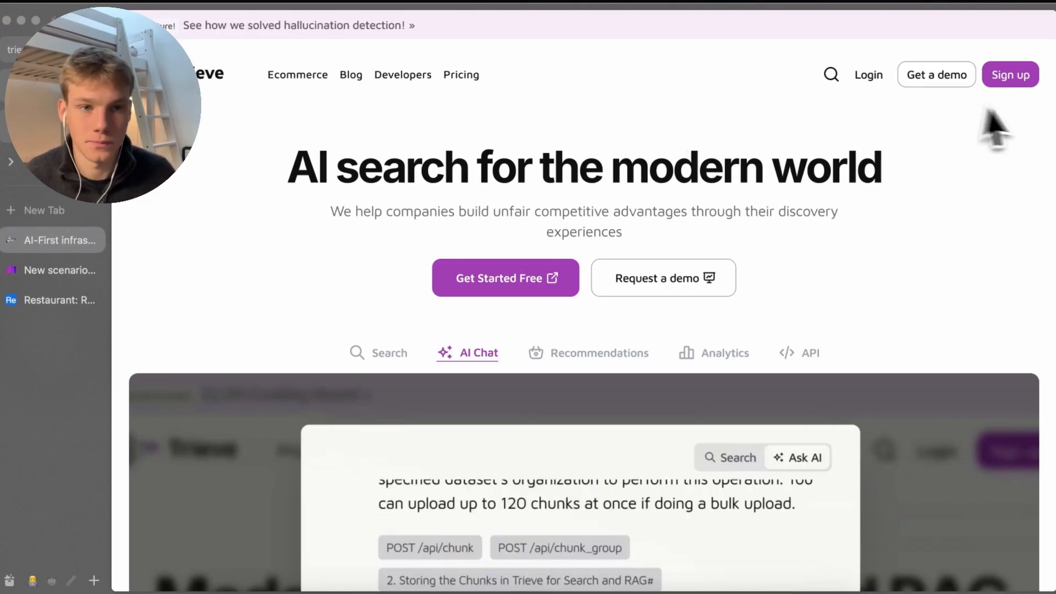
pyautogui.click(869, 77)
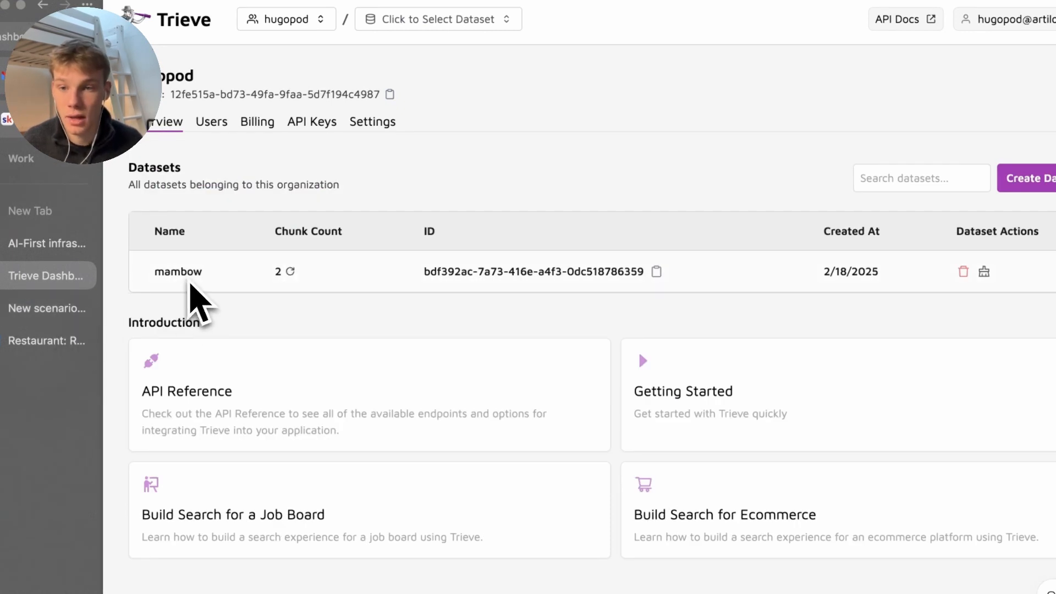
pyautogui.click(172, 282)
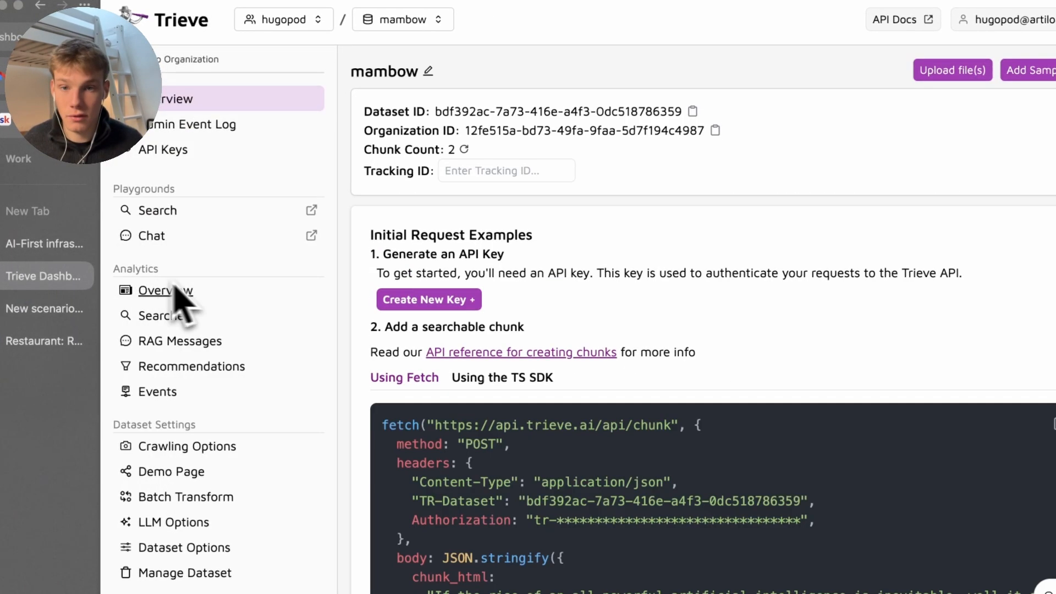
# Open the mambow.co.uk restaurant website in a new tab
pyautogui.press('super+t')
pyautogui.write('mambow.co.uk')
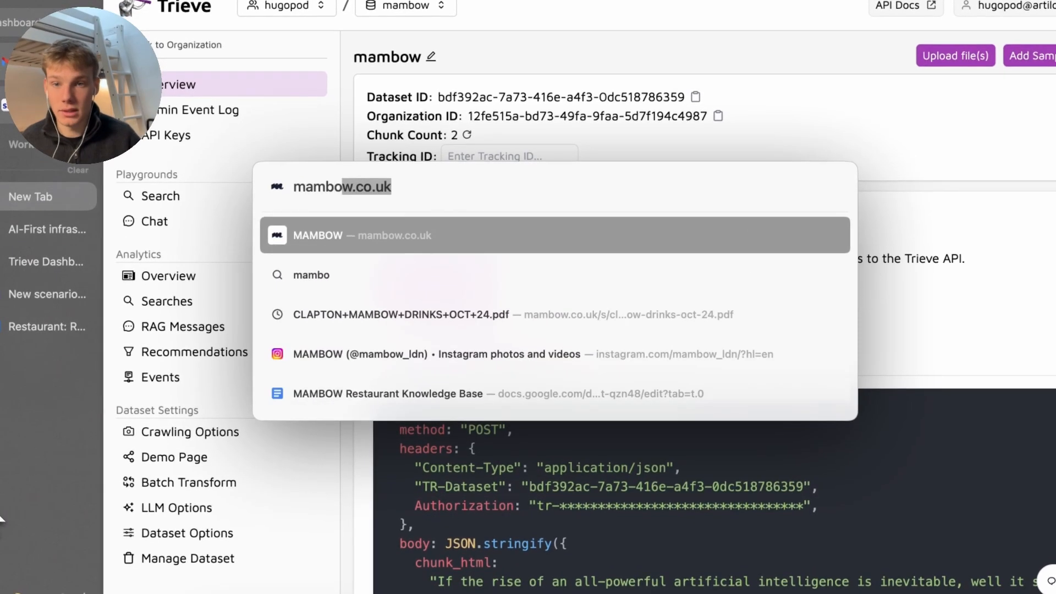
pyautogui.press('Return')
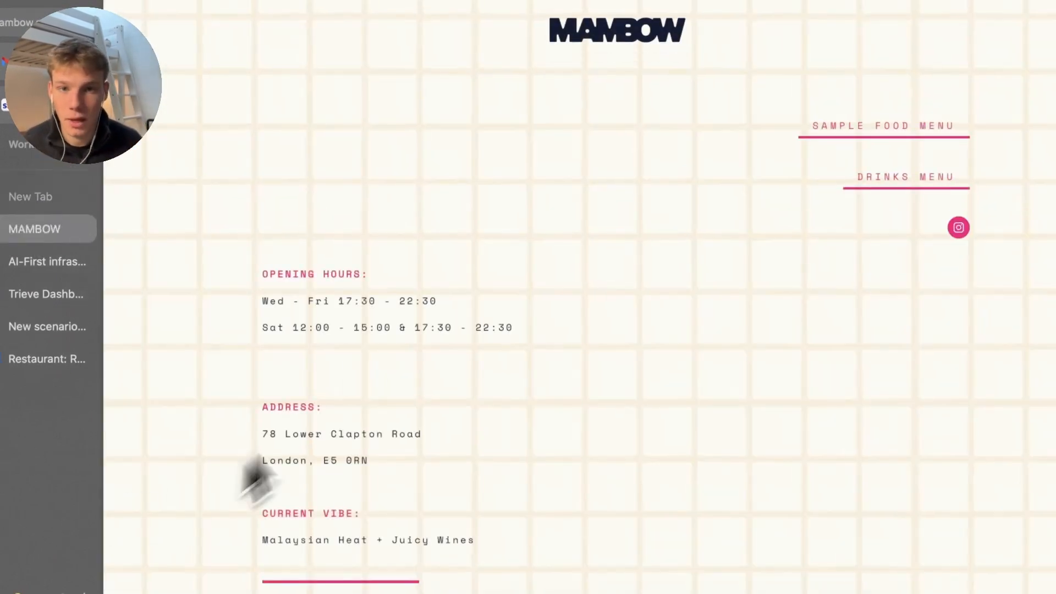
# Scroll the MAMBOW website to review its opening hours and address
pyautogui.scroll(-5, 488, 195)
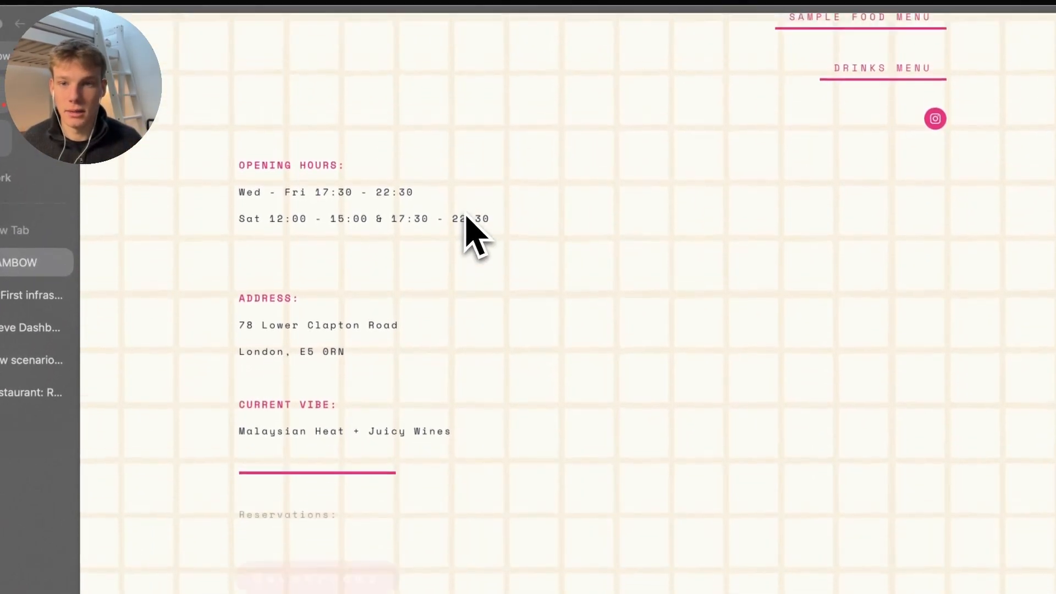
pyautogui.scroll(5, 466, 220)
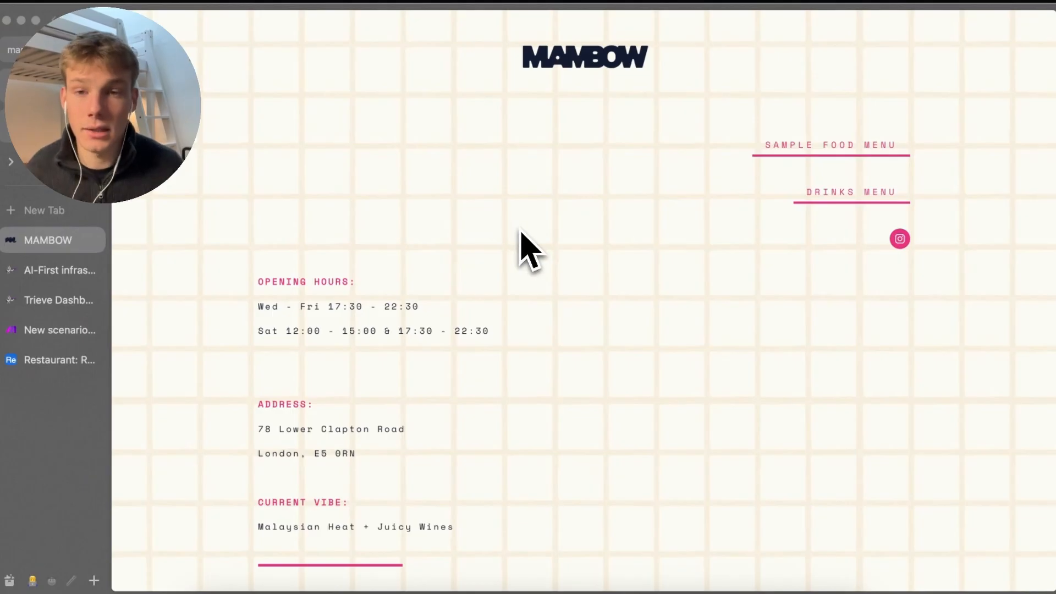
pyautogui.scroll(-6, 526, 247)
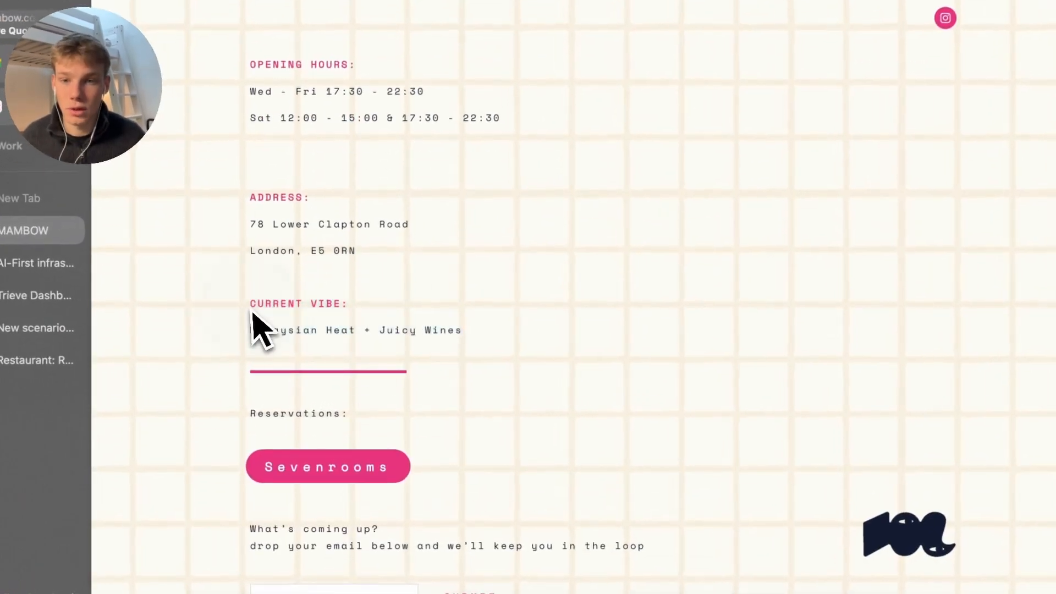
pyautogui.press('super+t')
pyautogui.write('mambow')
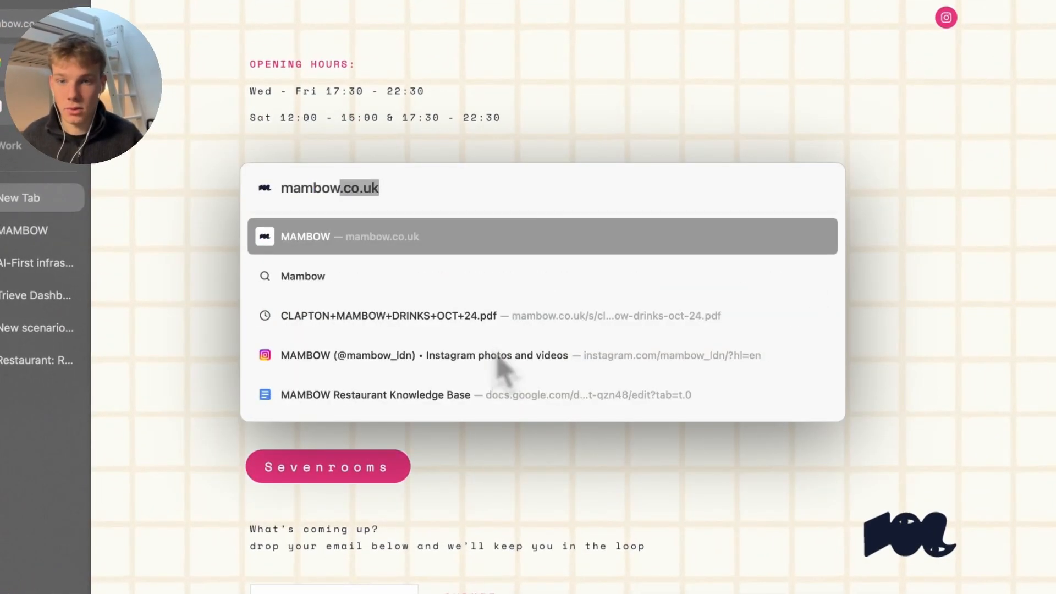
pyautogui.press('Return')
# Run a Google search for 'Mambow' in a new tab
pyautogui.press('super+t')
pyautogui.write('ma')
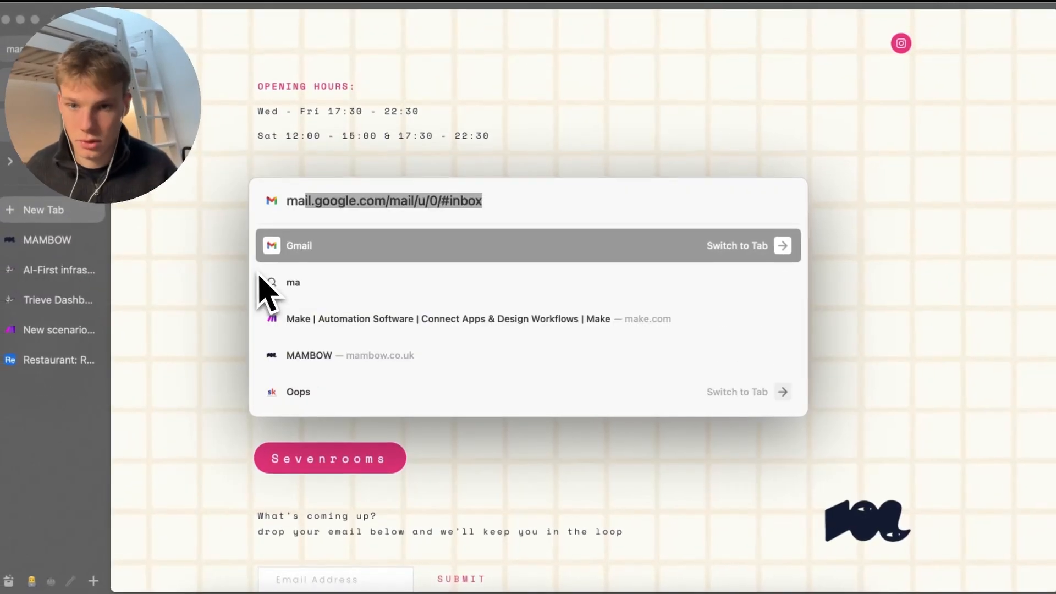
pyautogui.write('mbow')
pyautogui.press('Down')
pyautogui.press('Return')
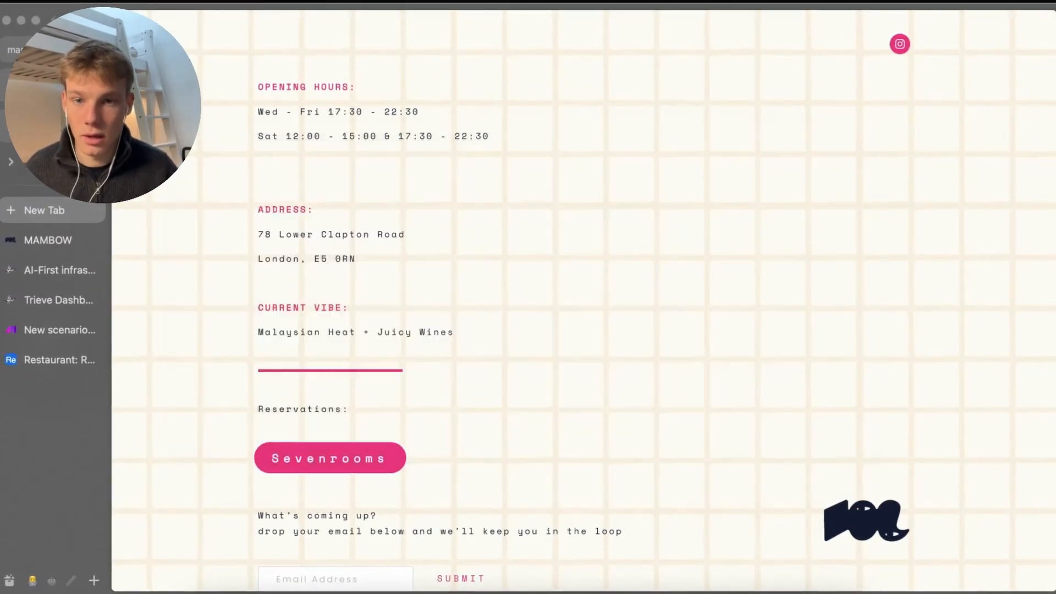
pyautogui.click(735, 193)
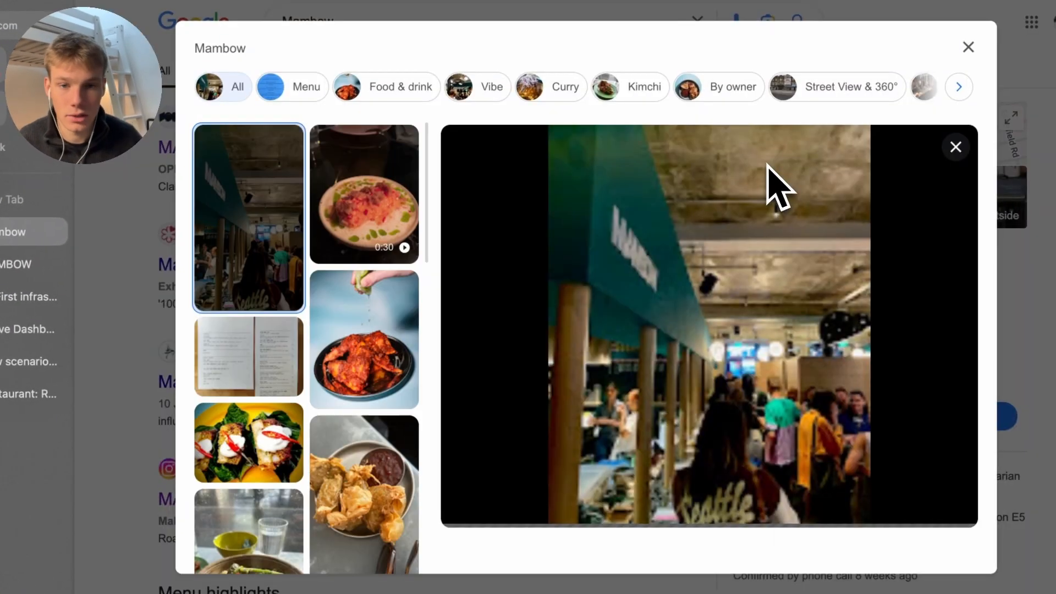
pyautogui.click(414, 371)
pyautogui.scroll(-3, 330, 451)
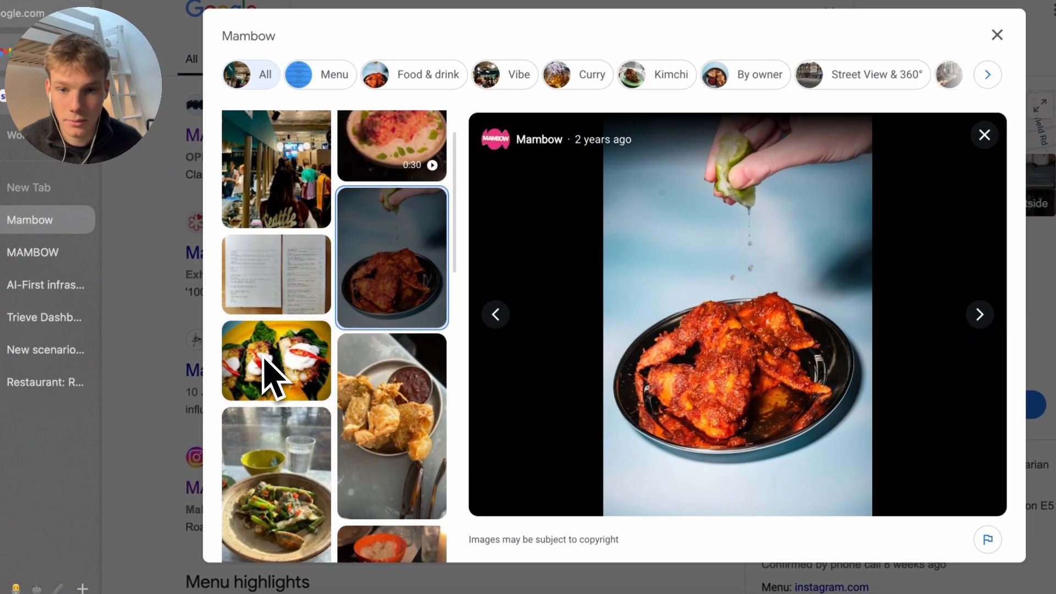
pyautogui.click(365, 412)
pyautogui.scroll(-3, 352, 412)
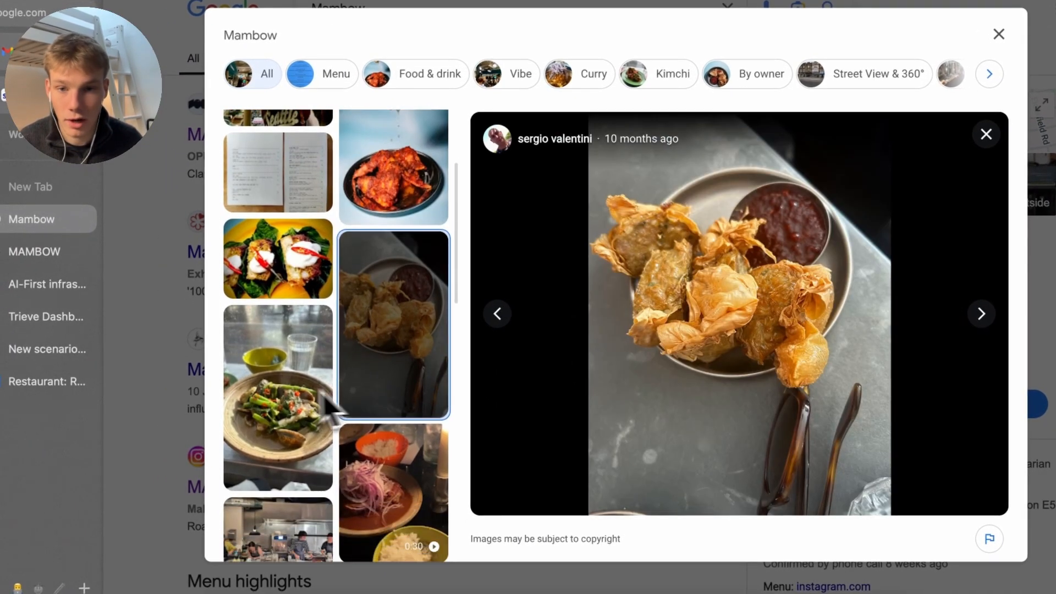
pyautogui.click(279, 412)
pyautogui.scroll(-2, 302, 429)
pyautogui.click(330, 440)
pyautogui.scroll(-2, 358, 435)
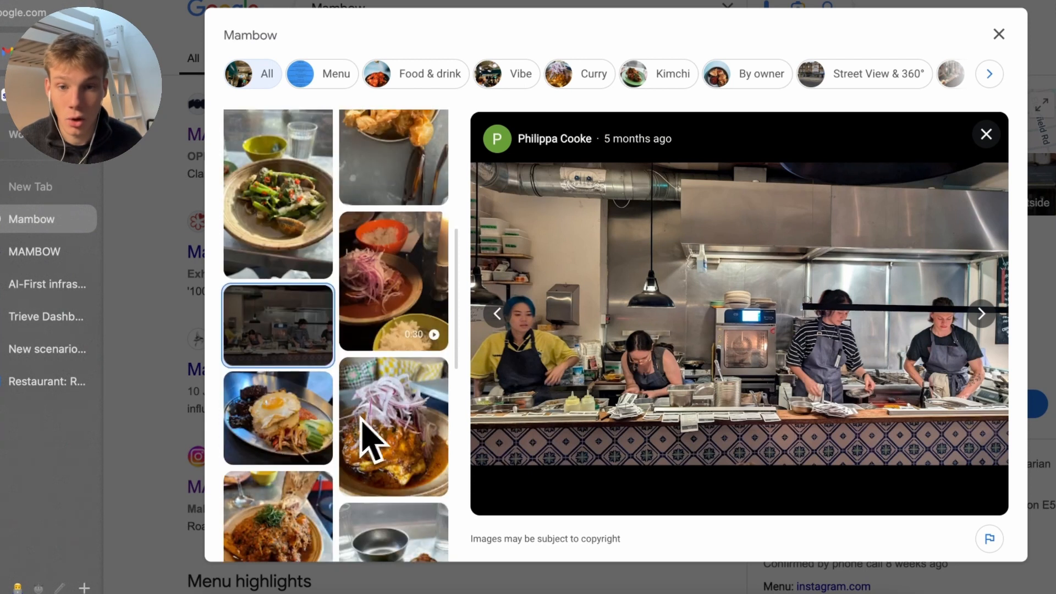
pyautogui.click(401, 380)
pyautogui.scroll(-2, 401, 384)
pyautogui.click(290, 385)
pyautogui.scroll(-3, 283, 457)
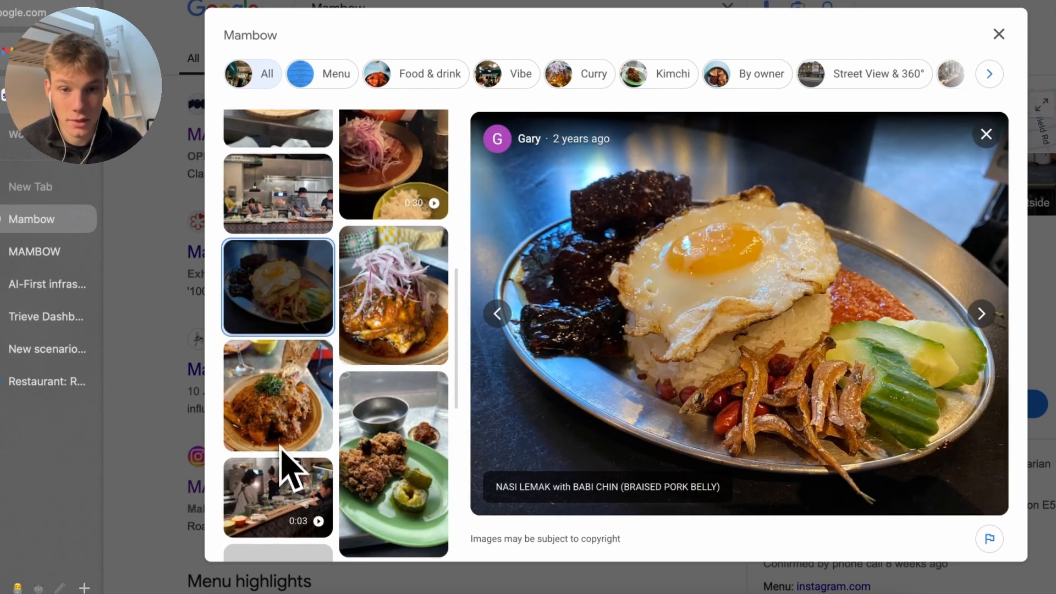
pyautogui.click(118, 380)
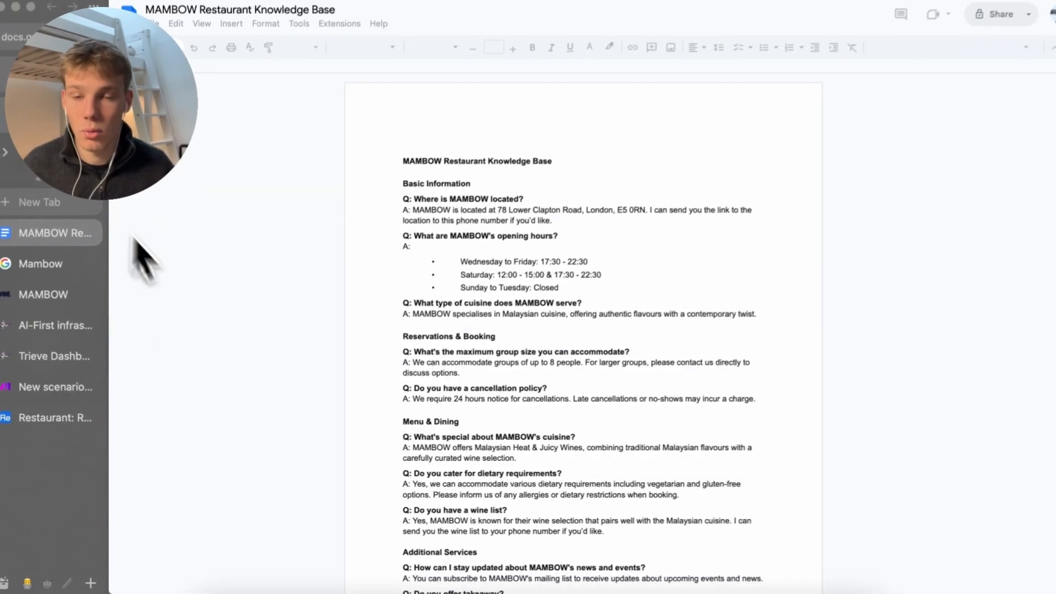
# Review the knowledge base text and remove the blank line under Reservations & Booking
pyautogui.click(657, 125)
pyautogui.click(458, 164)
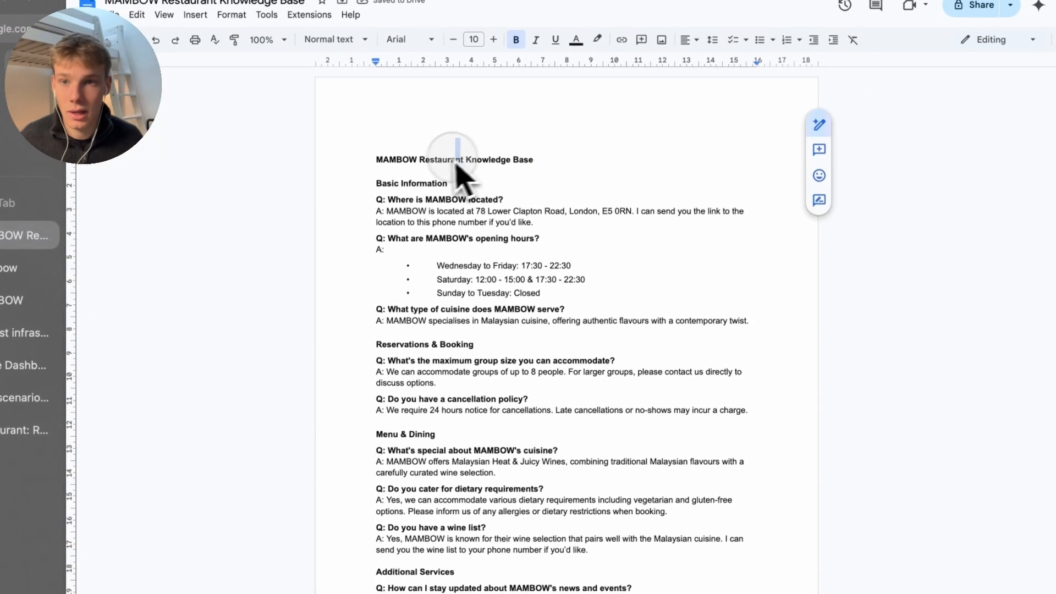
pyautogui.click(582, 320)
pyautogui.scroll(-1, 550, 286)
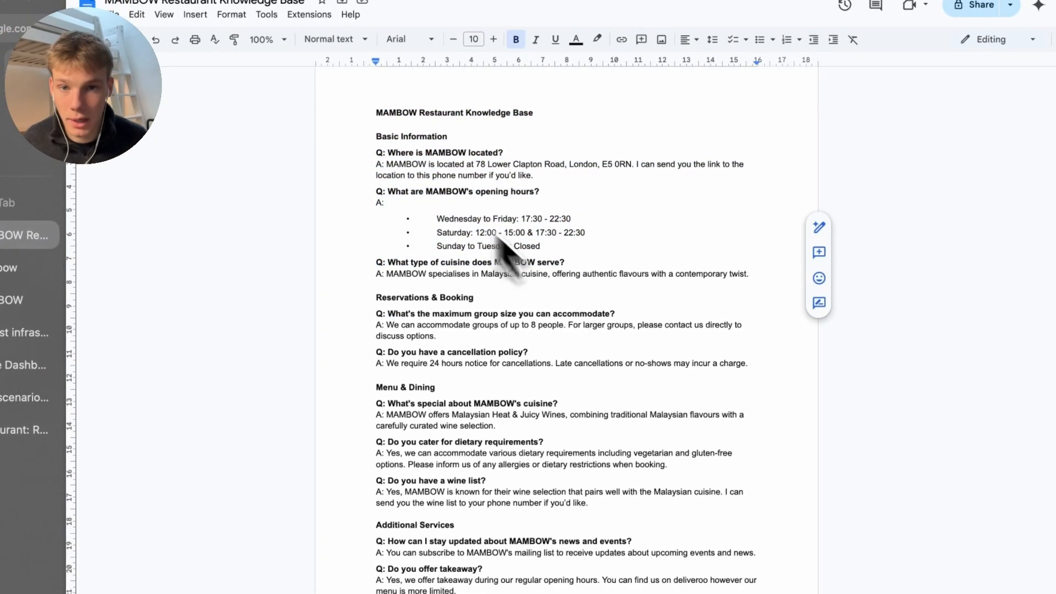
pyautogui.moveTo(376, 135); pyautogui.dragTo(526, 593)
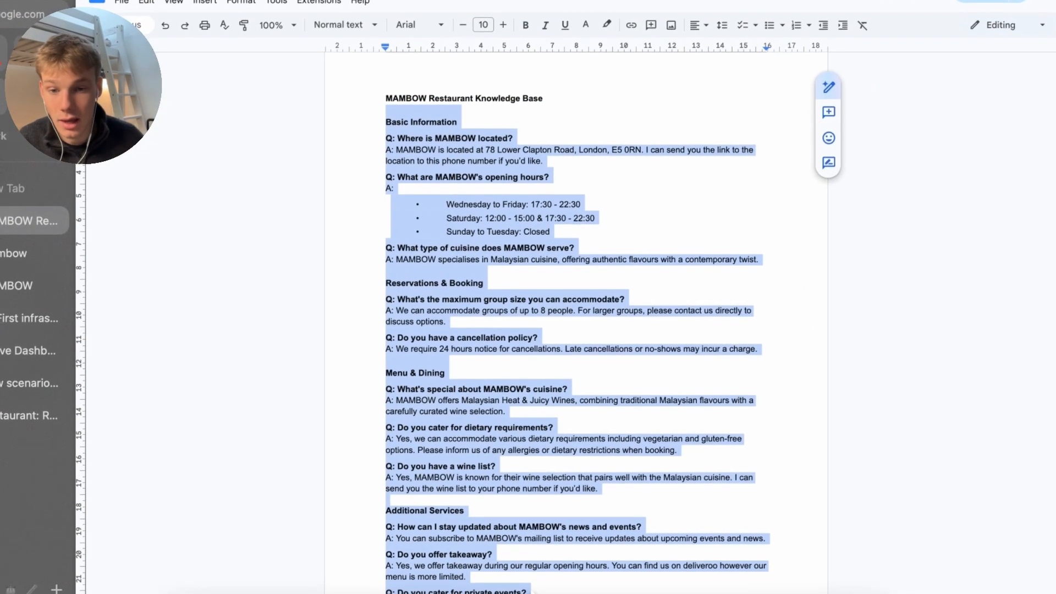
pyautogui.scroll(-3, 533, 499)
pyautogui.click(692, 490)
pyautogui.moveTo(692, 490); pyautogui.dragTo(352, 147)
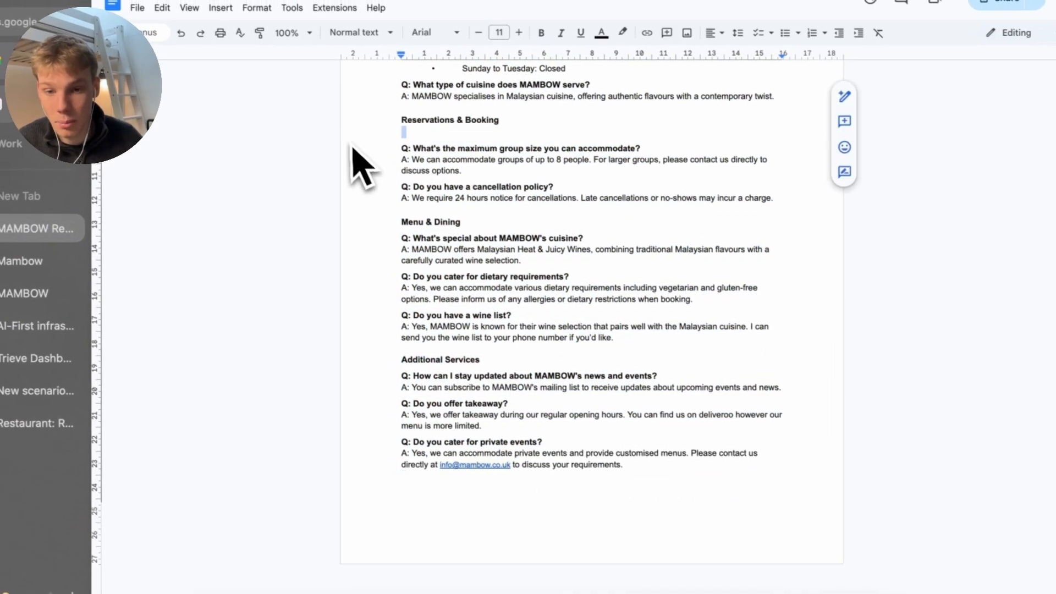
pyautogui.click(550, 478)
pyautogui.scroll(1, 561, 473)
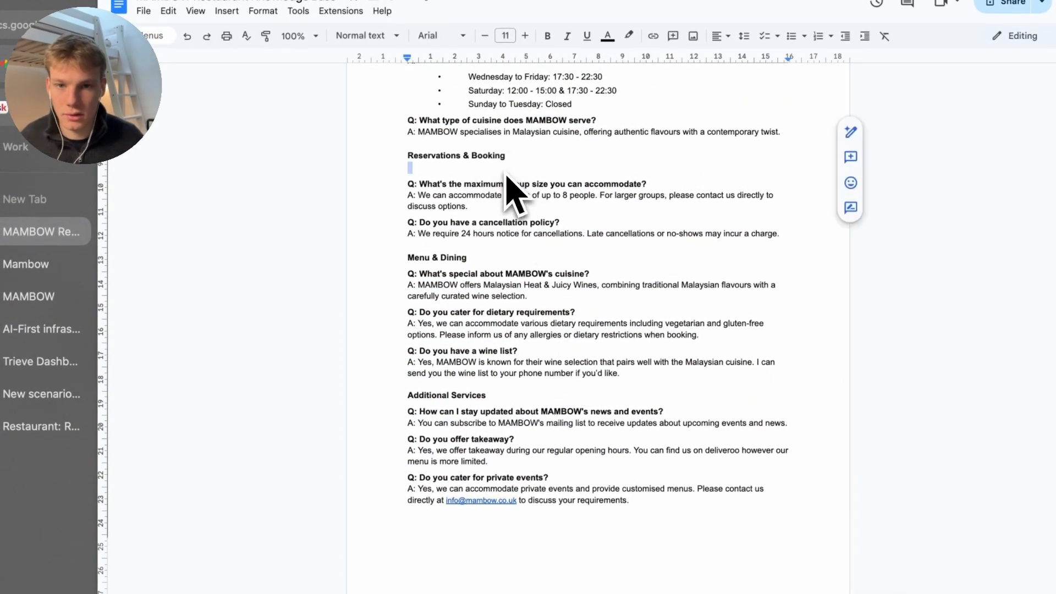
pyautogui.hotkey('ctrl', 'z')
pyautogui.click(429, 213)
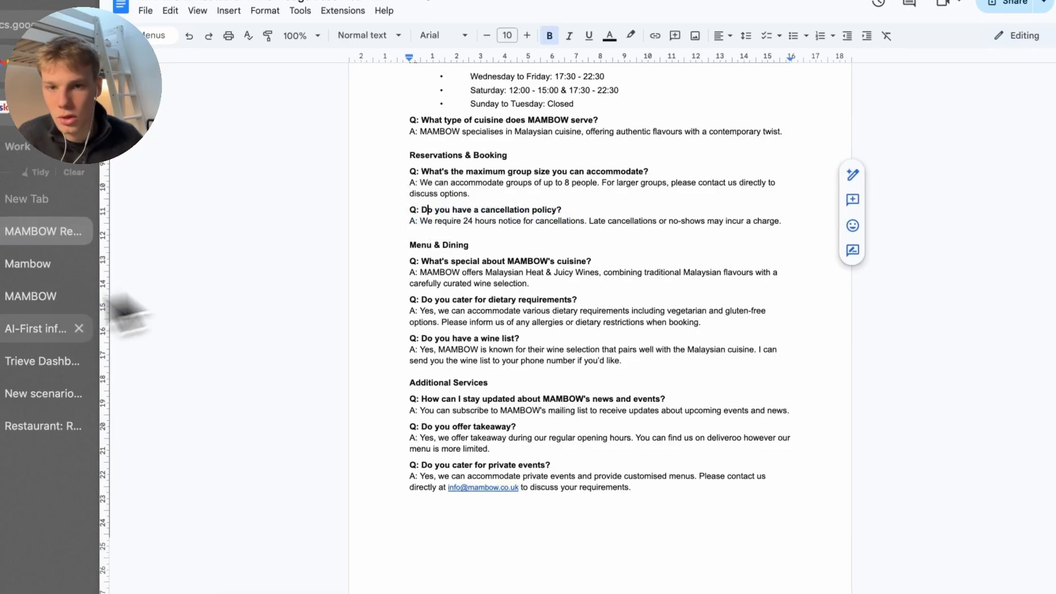
pyautogui.scroll(1, 350, 275)
# Check the enquiries contact lines on the MAMBOW website
pyautogui.click(3, 308)
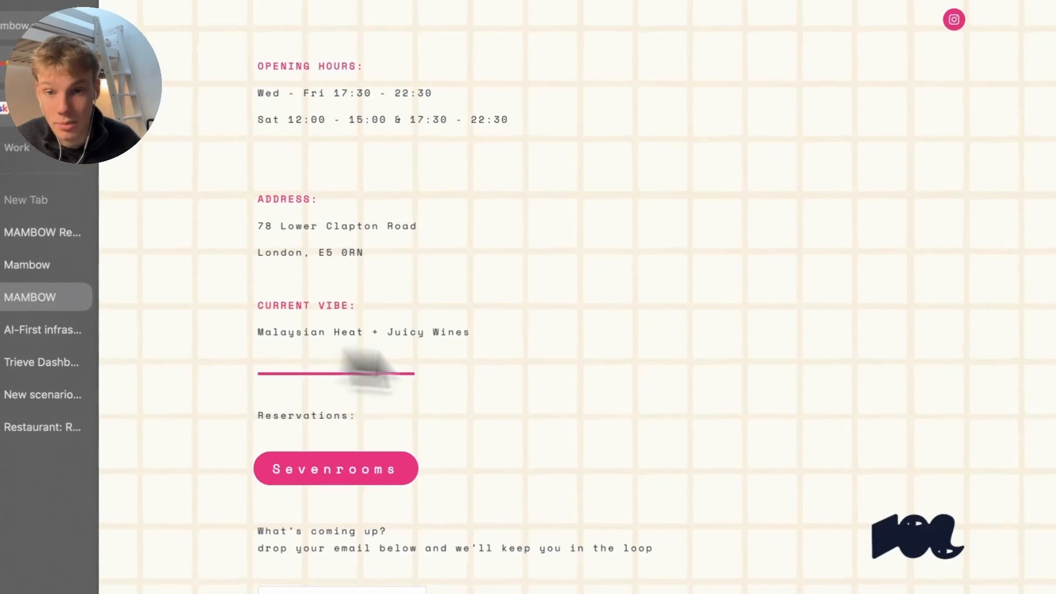
pyautogui.scroll(-3, 363, 330)
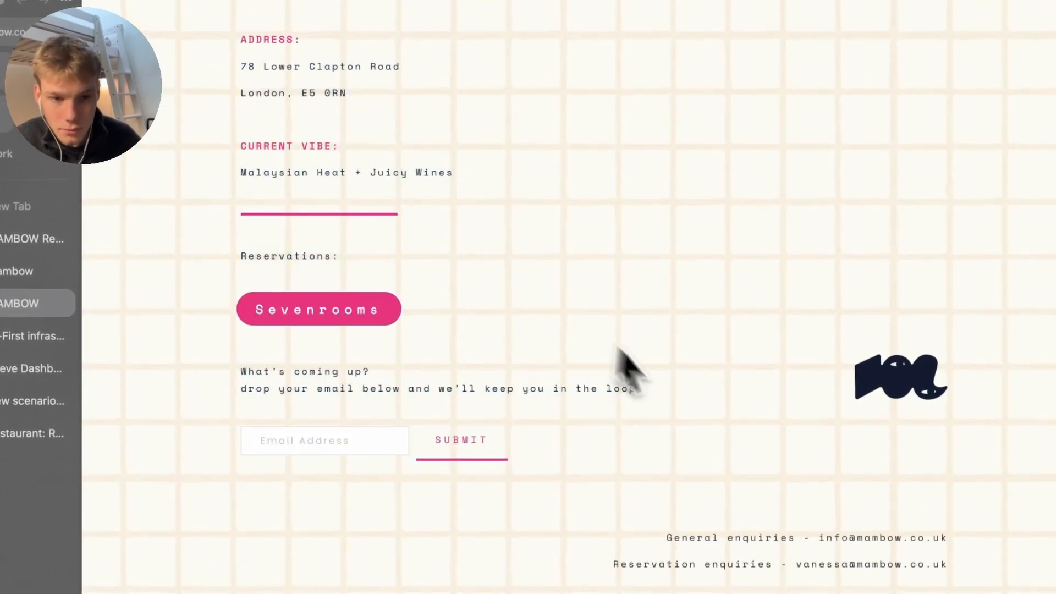
pyautogui.moveTo(950, 568); pyautogui.dragTo(743, 482)
pyautogui.click(675, 516)
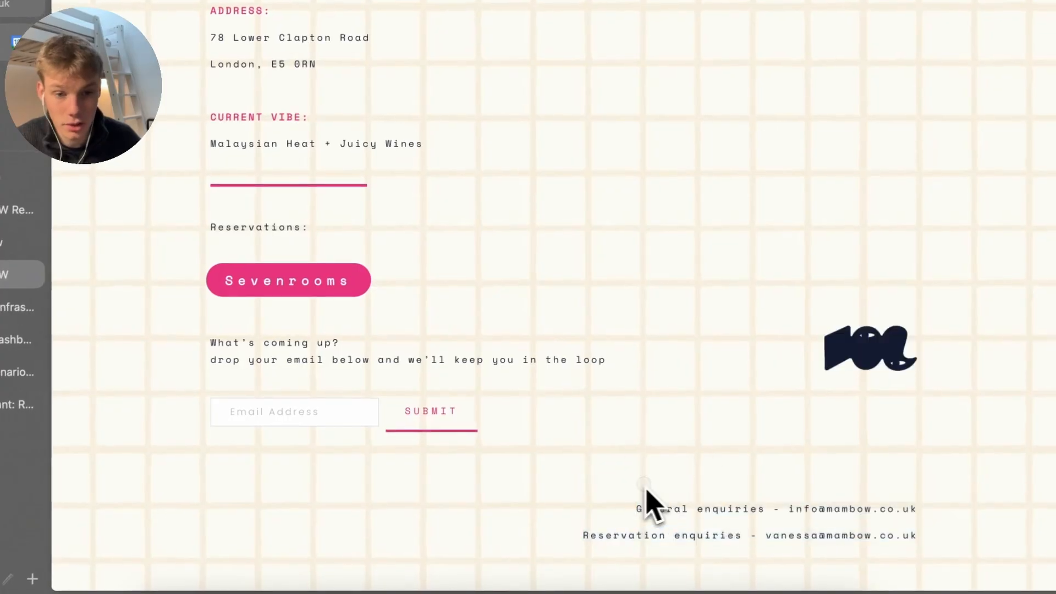
pyautogui.moveTo(646, 488); pyautogui.dragTo(887, 572)
pyautogui.click(885, 573)
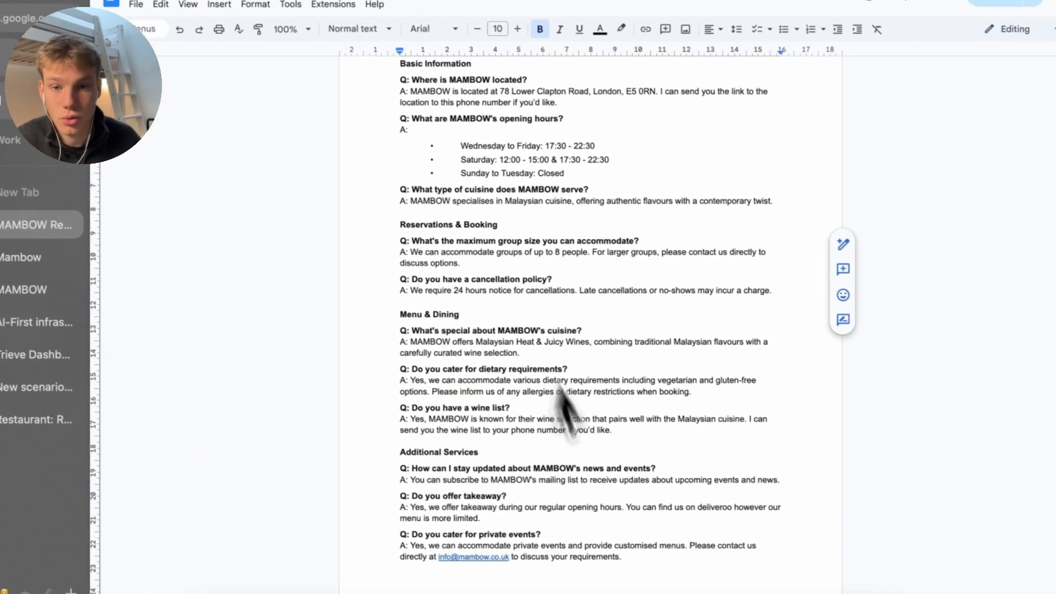
# Review the document's opening-hours bullets and mailing-list answer
pyautogui.moveTo(693, 574); pyautogui.dragTo(387, 192)
pyautogui.click(374, 190)
pyautogui.scroll(2, 374, 190)
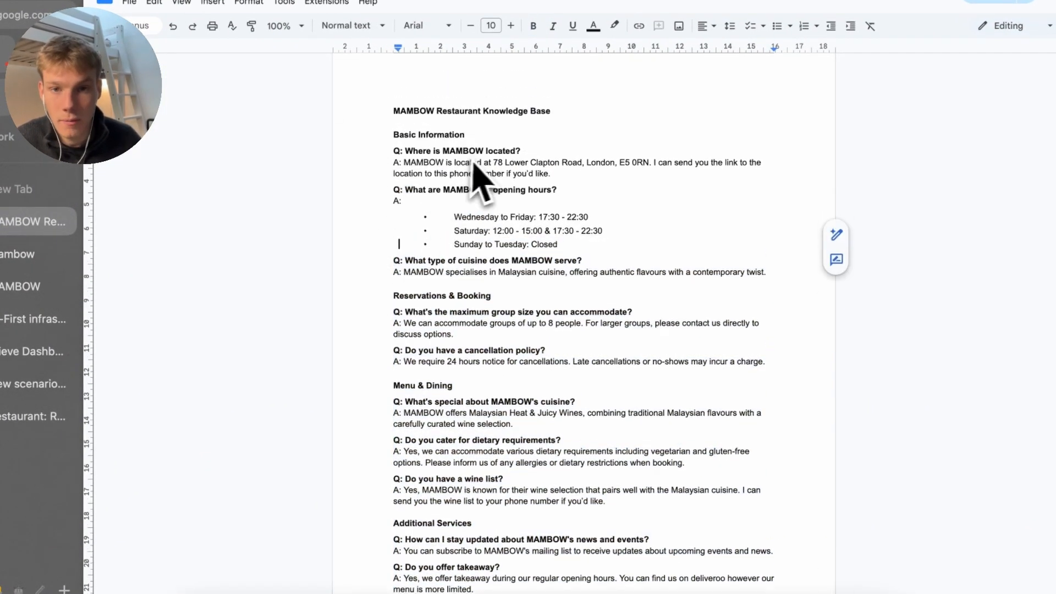
pyautogui.scroll(-1, 599, 248)
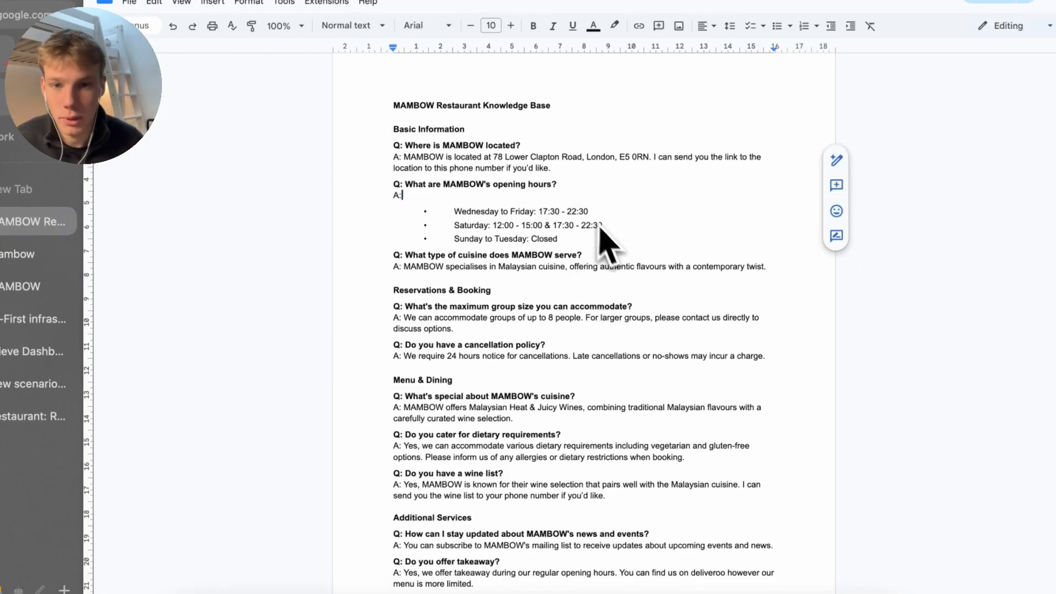
pyautogui.moveTo(601, 231); pyautogui.dragTo(643, 240)
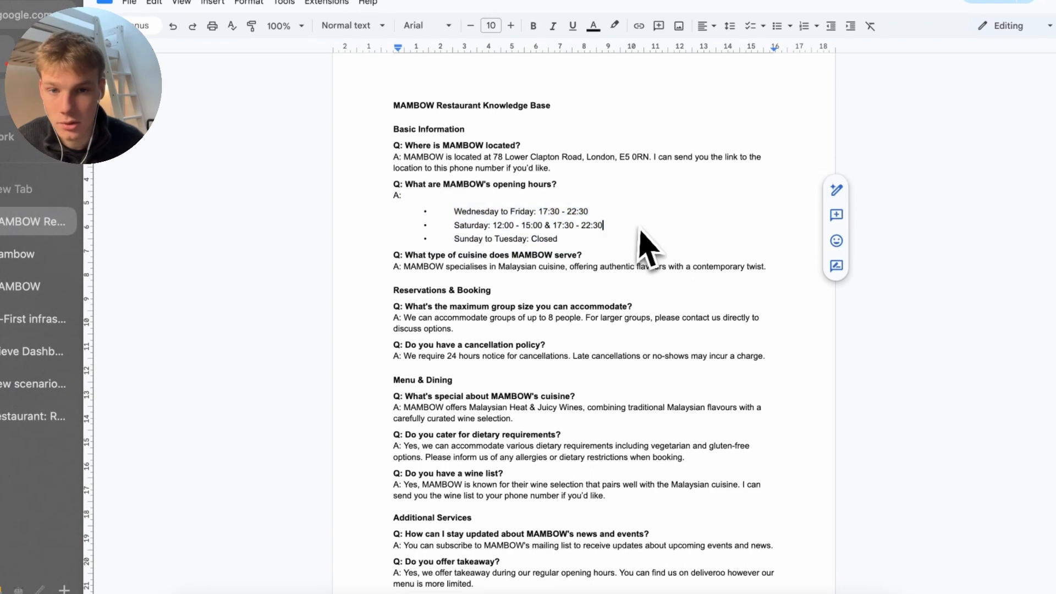
pyautogui.click(477, 169)
pyautogui.moveTo(474, 205); pyautogui.dragTo(632, 283)
pyautogui.click(569, 245)
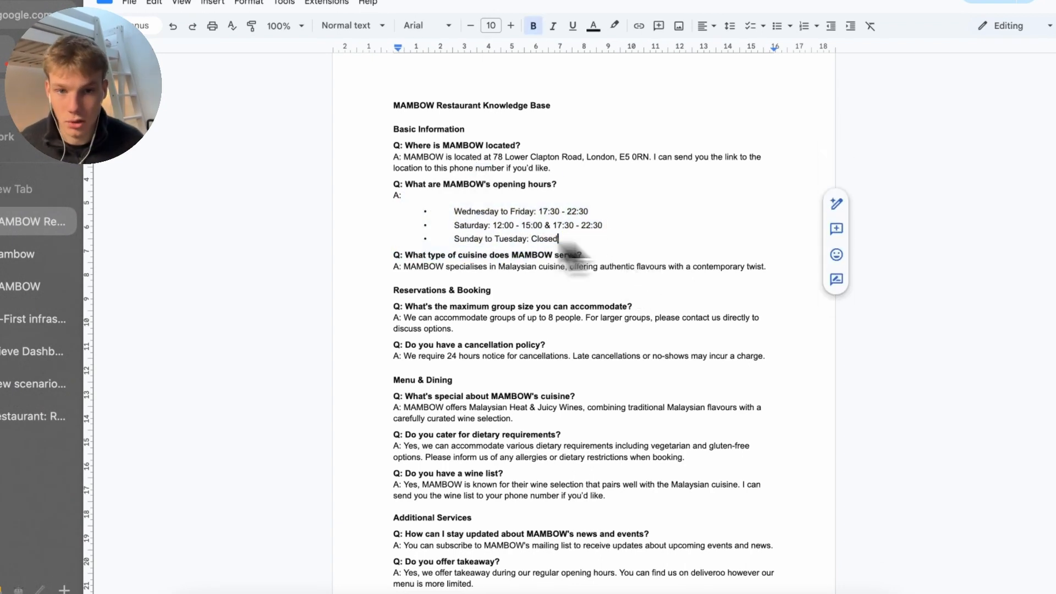
pyautogui.click(420, 213)
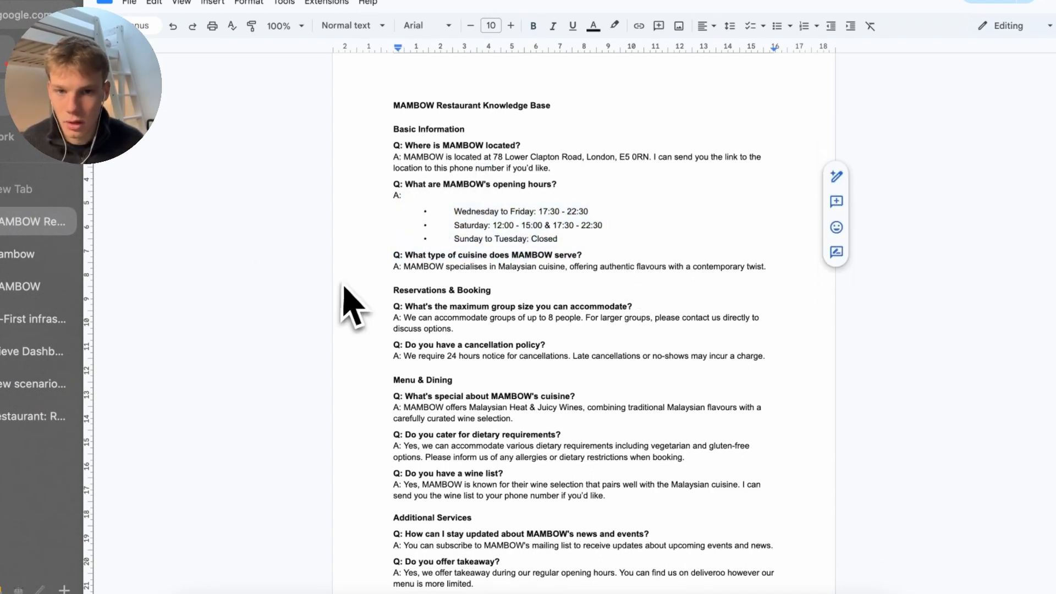
pyautogui.scroll(-3, 577, 447)
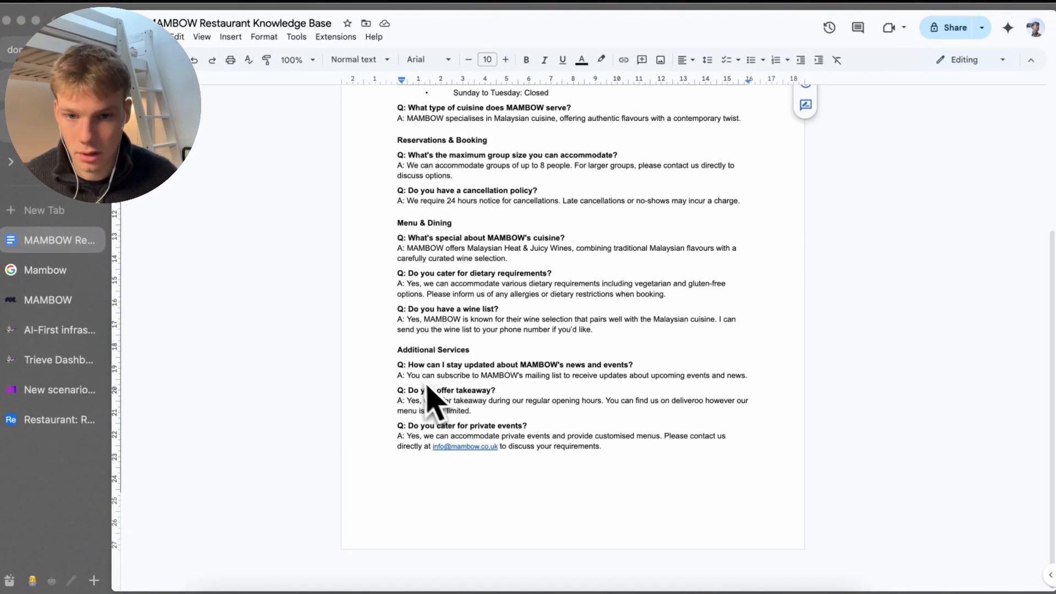
pyautogui.moveTo(406, 375); pyautogui.dragTo(722, 375)
pyautogui.click(722, 375)
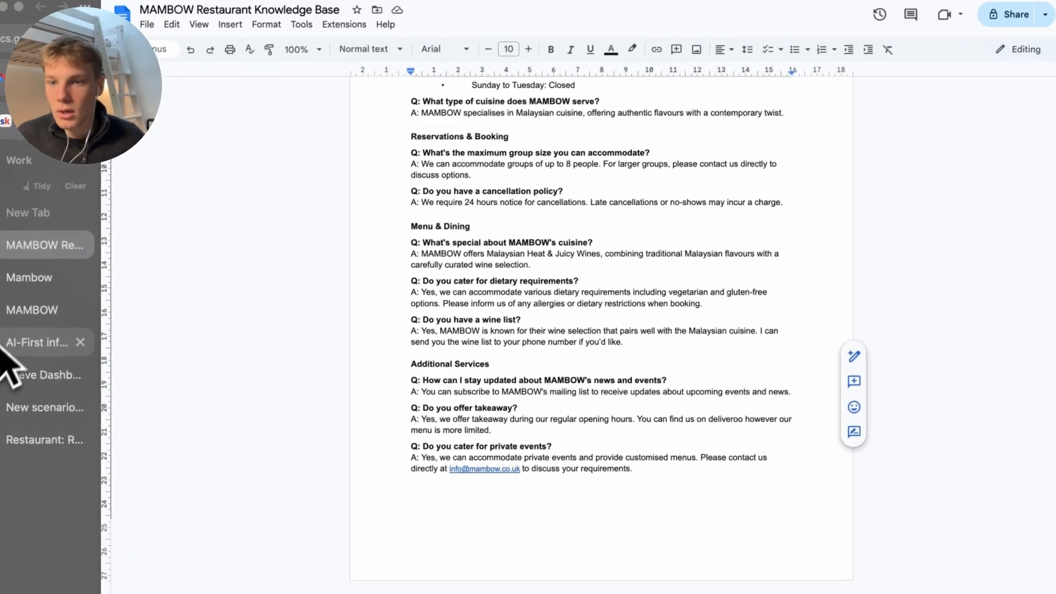
# Show the knowledge base's File > Download format choices
pyautogui.click(19, 257)
pyautogui.click(63, 257)
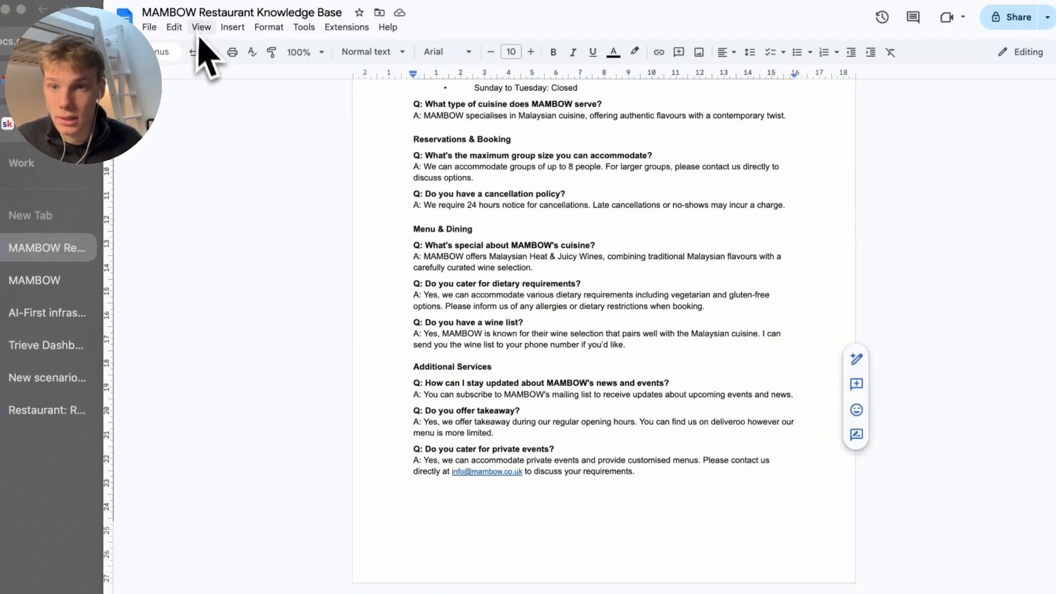
pyautogui.click(147, 28)
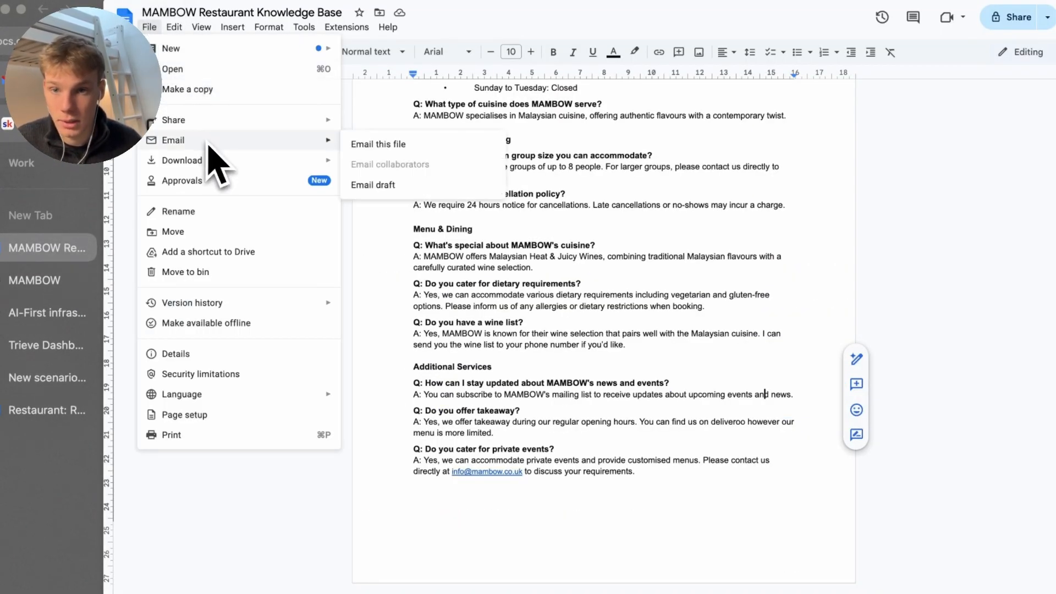
pyautogui.moveTo(237, 166)
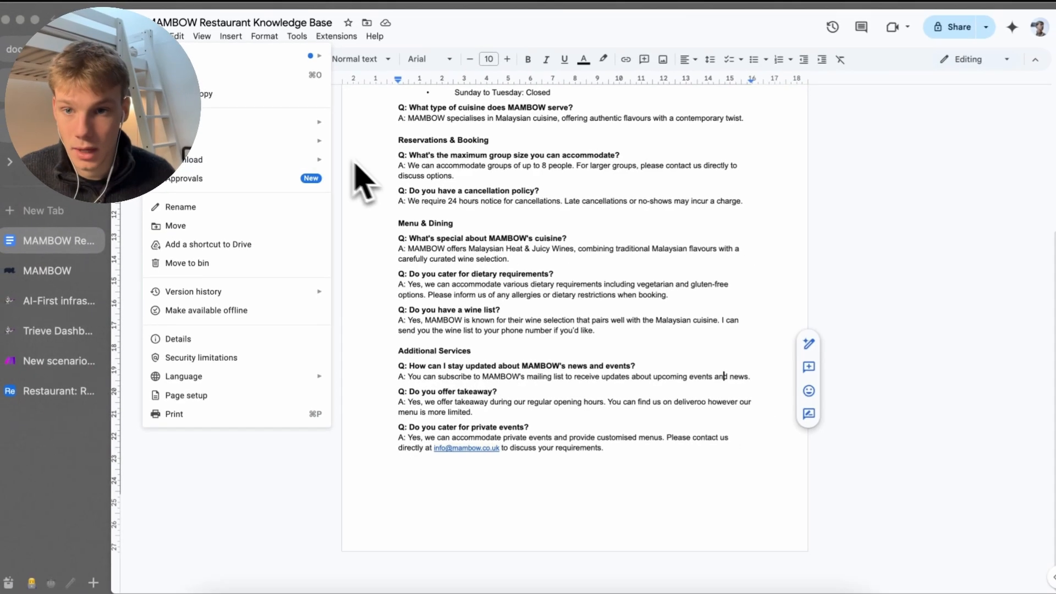
pyautogui.moveTo(327, 165)
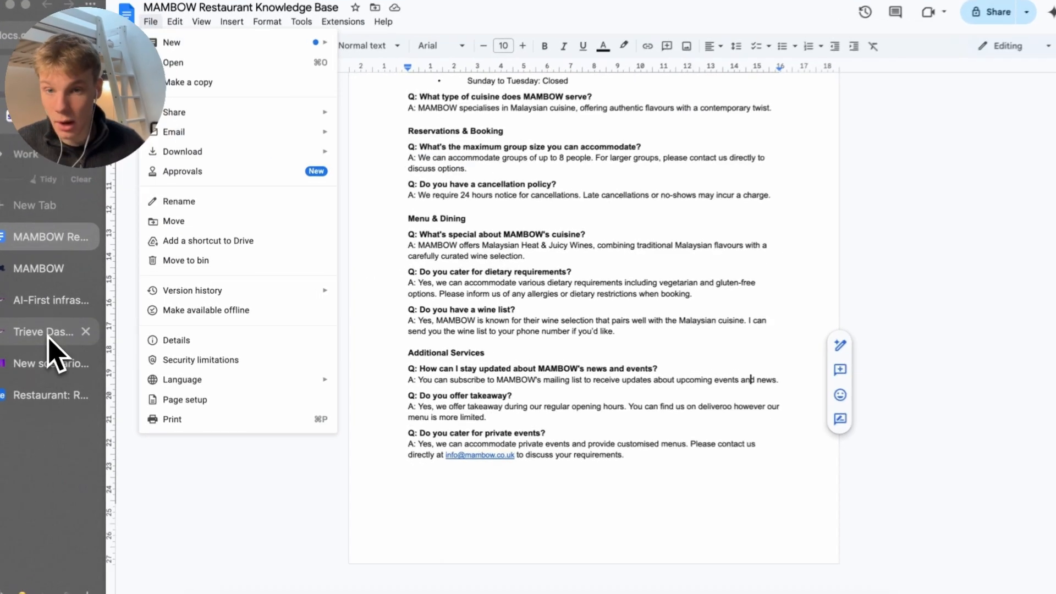
# Log in to the Trieve dashboard and close the old dashboard and homepage tabs
pyautogui.click(49, 335)
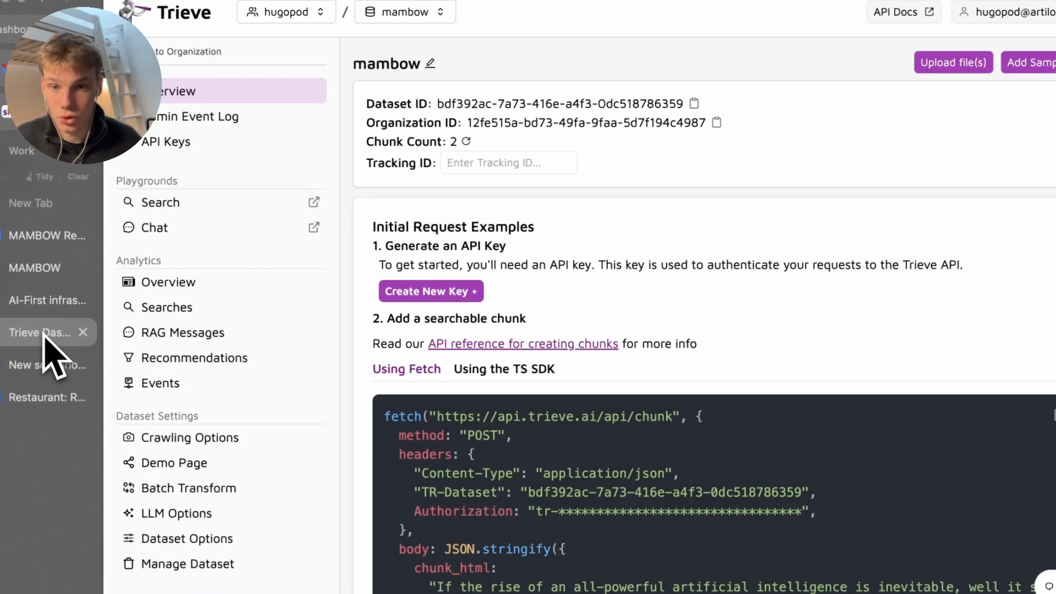
pyautogui.click(39, 303)
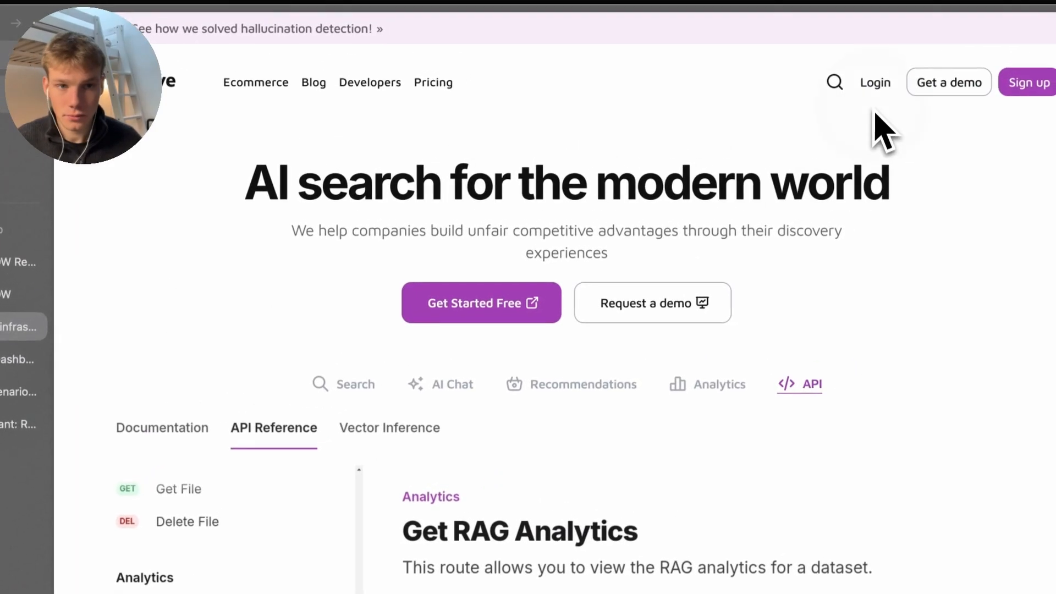
pyautogui.click(889, 77)
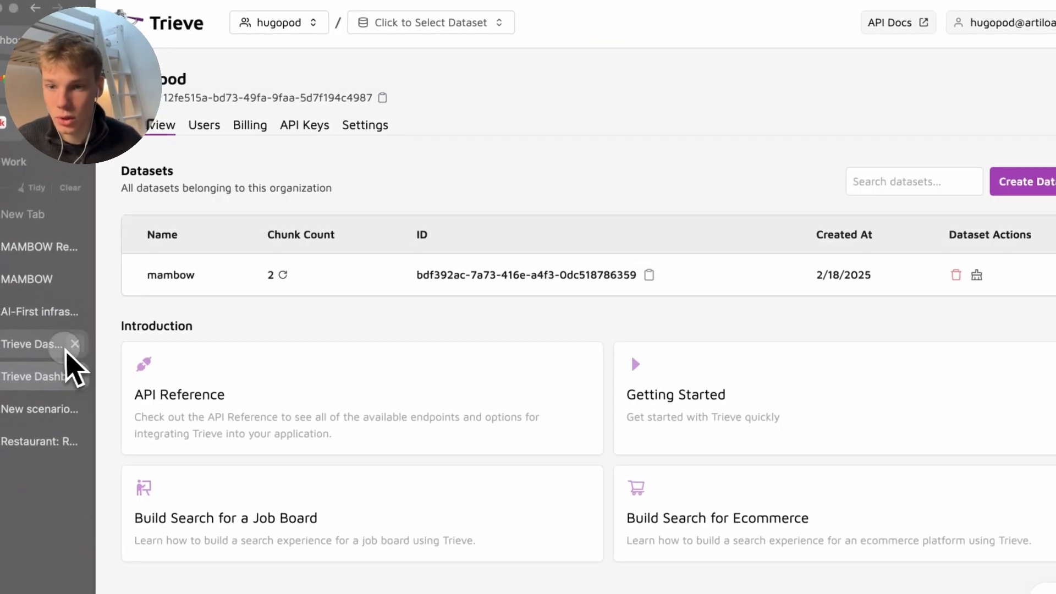
pyautogui.click(74, 344)
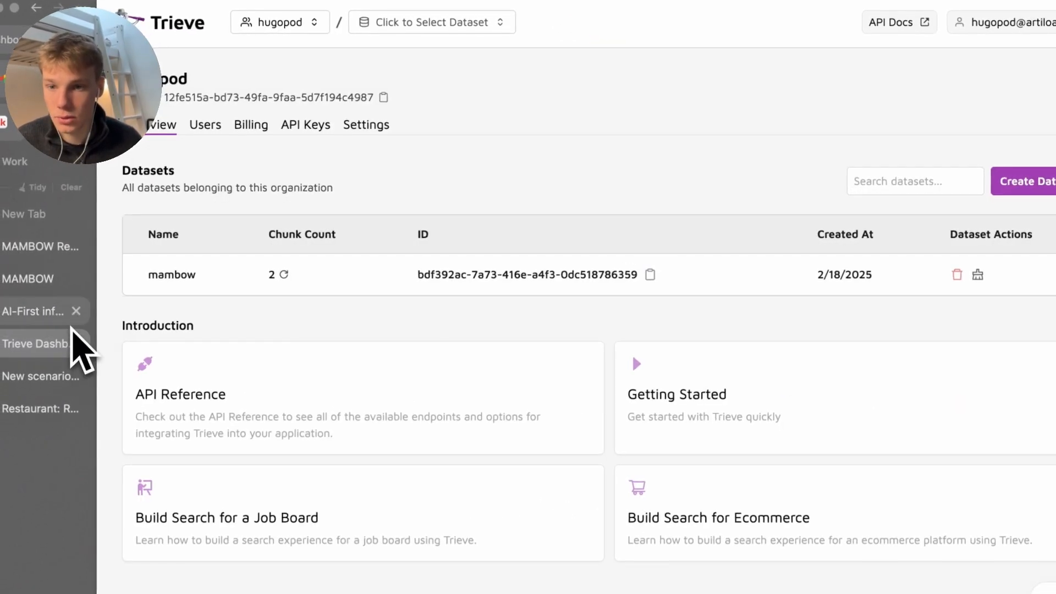
pyautogui.click(76, 311)
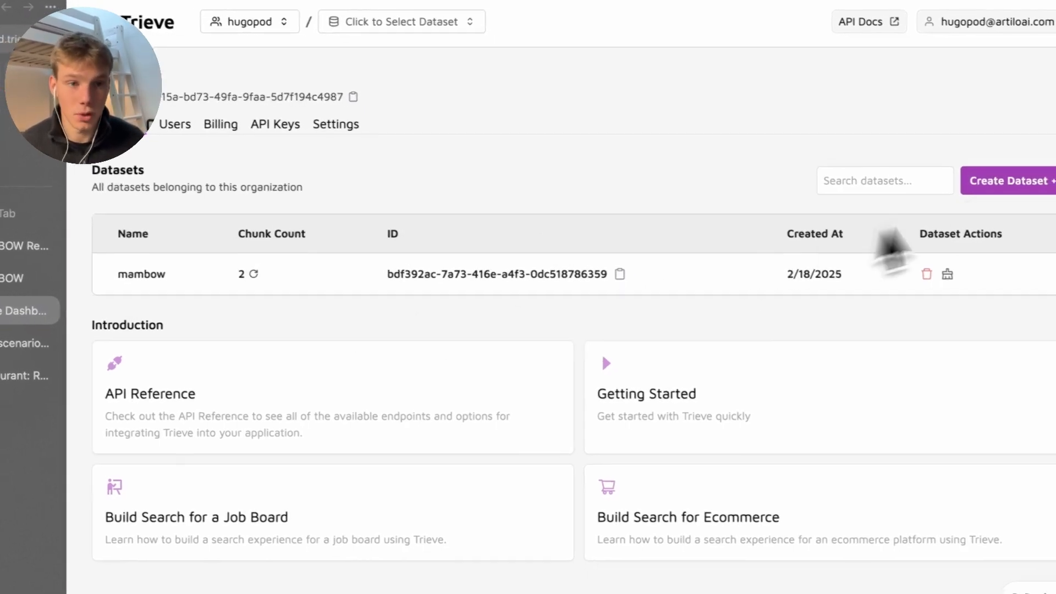
# Start a new dataset, cancel it, and open the mambow dataset instead
pyautogui.click(992, 184)
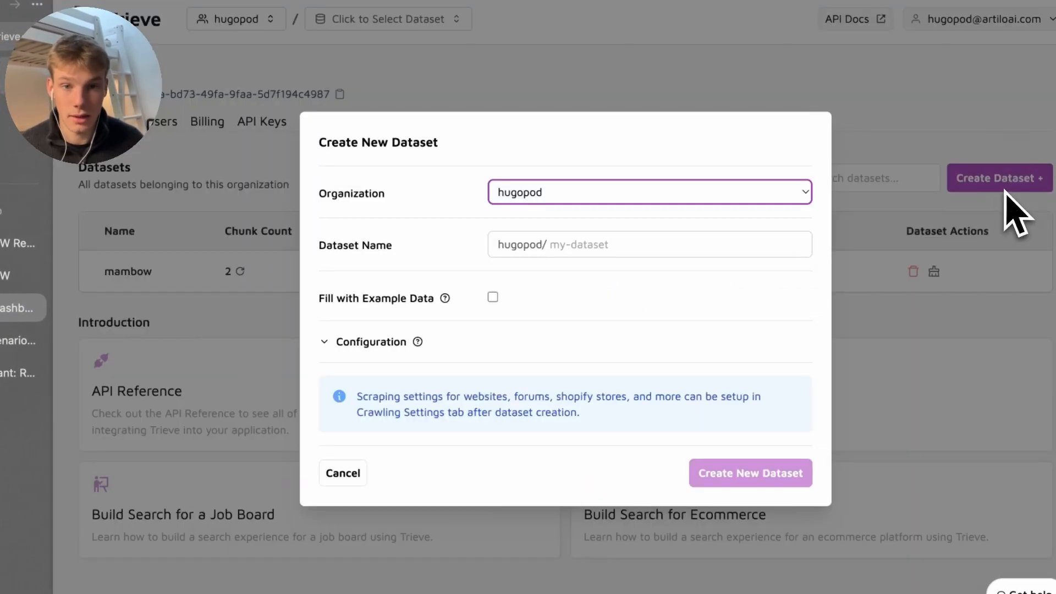
pyautogui.click(620, 252)
pyautogui.write('mambow')
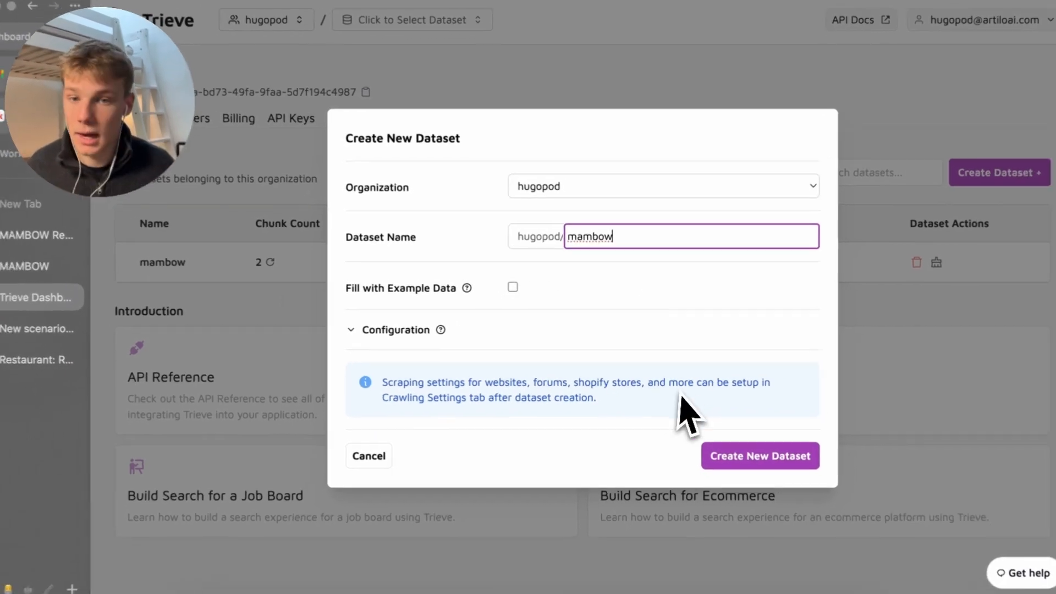
pyautogui.click(715, 451)
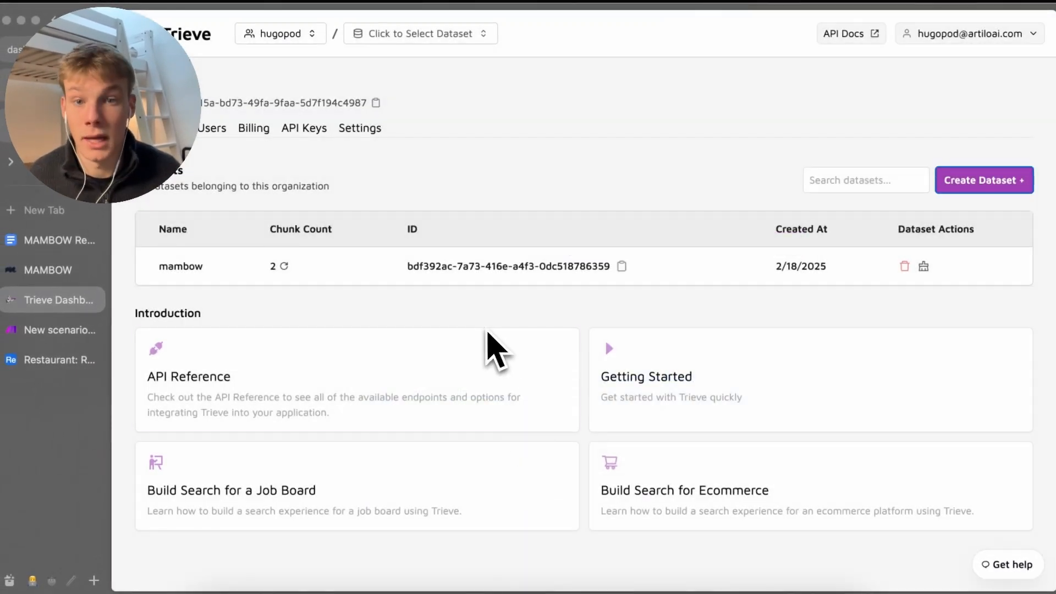
pyautogui.click(469, 275)
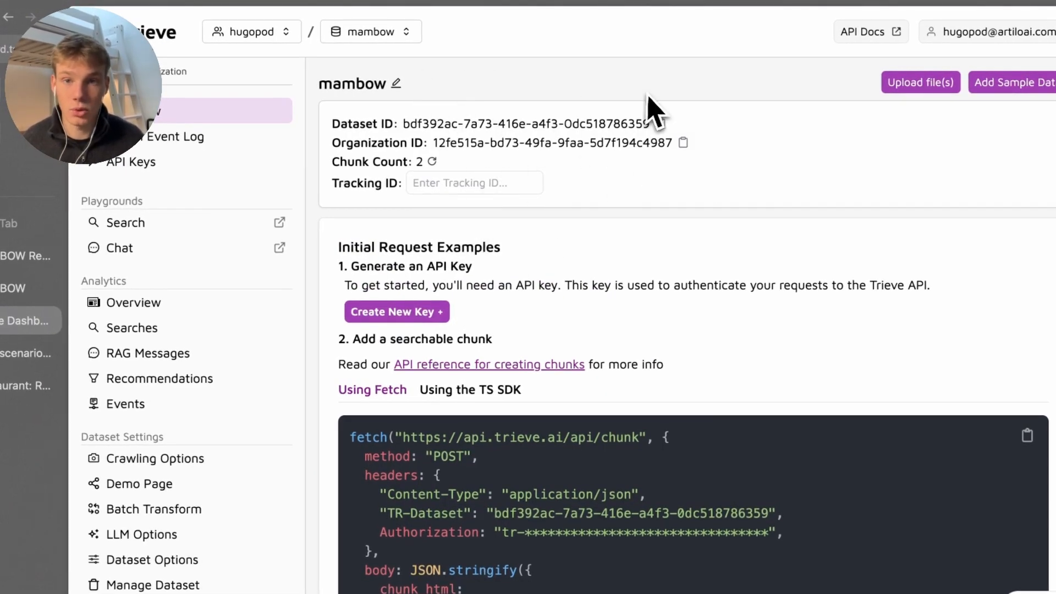
# Open the mambow dataset's file upload page and compare it with the knowledge base document
pyautogui.click(897, 83)
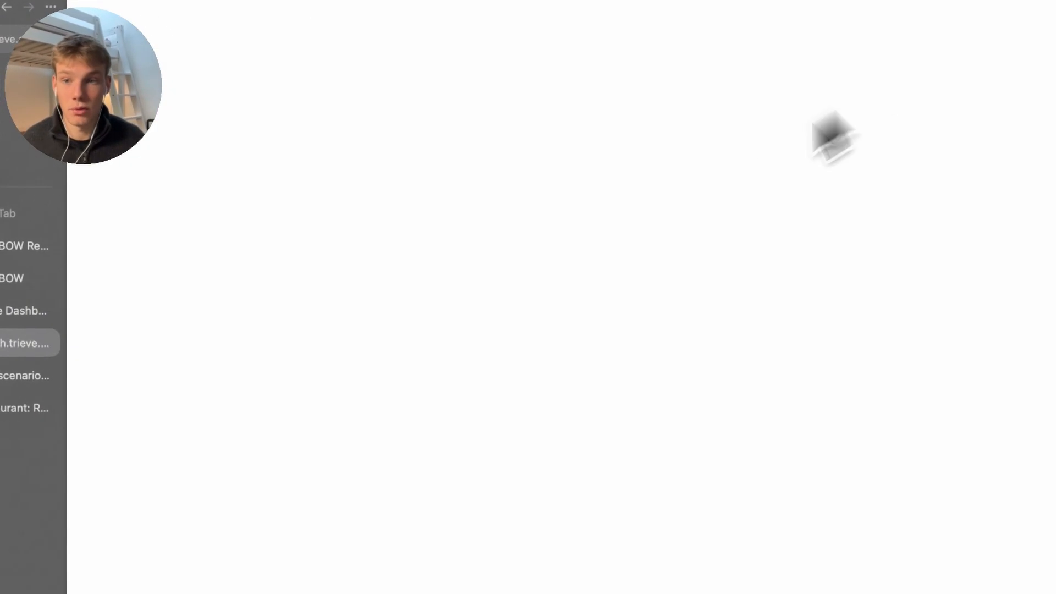
pyautogui.scroll(-3, 393, 418)
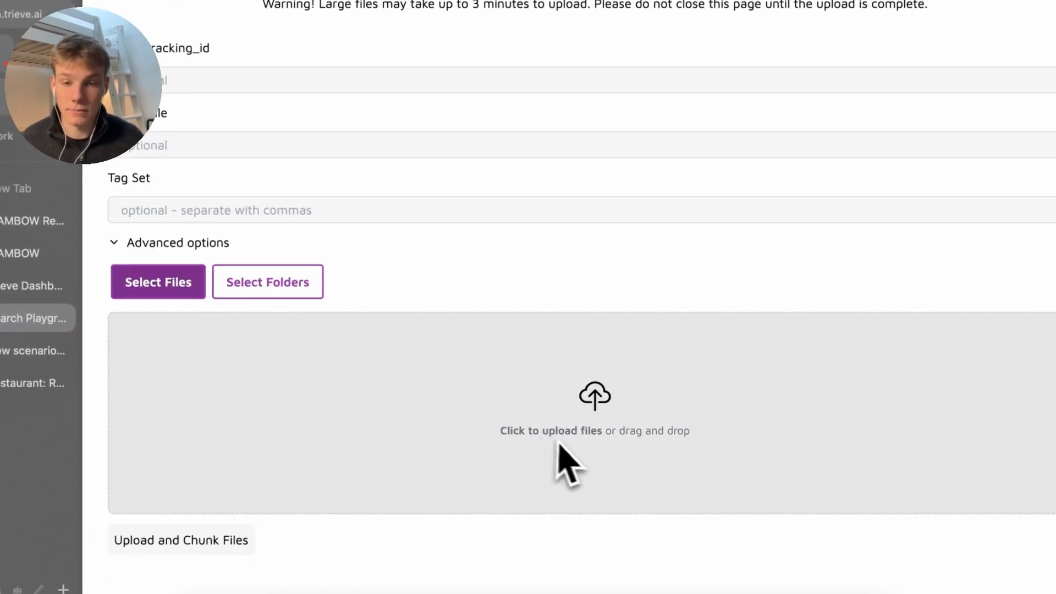
pyautogui.scroll(-1, 490, 429)
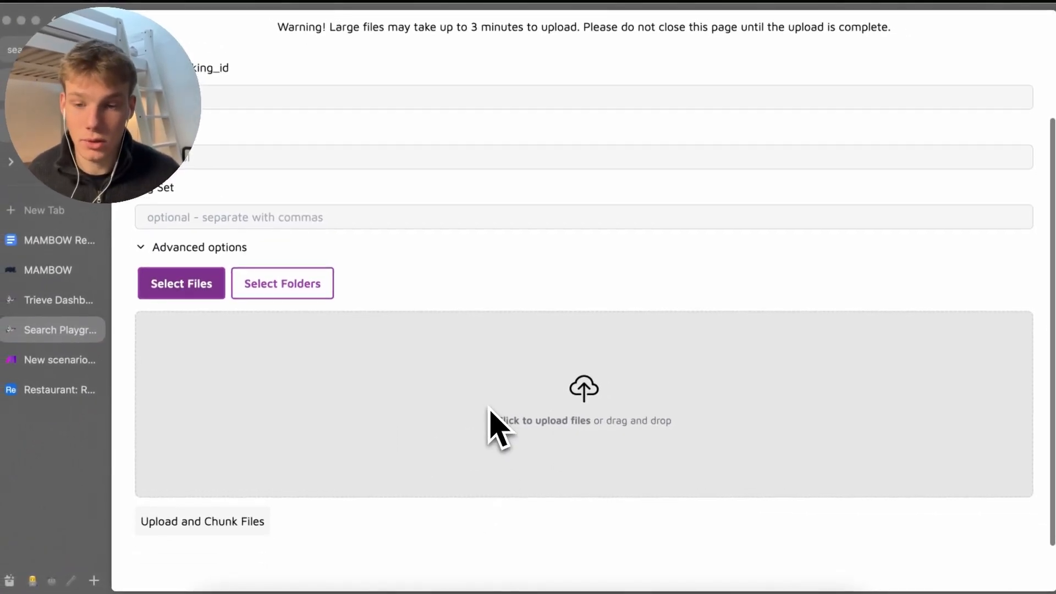
pyautogui.click(55, 239)
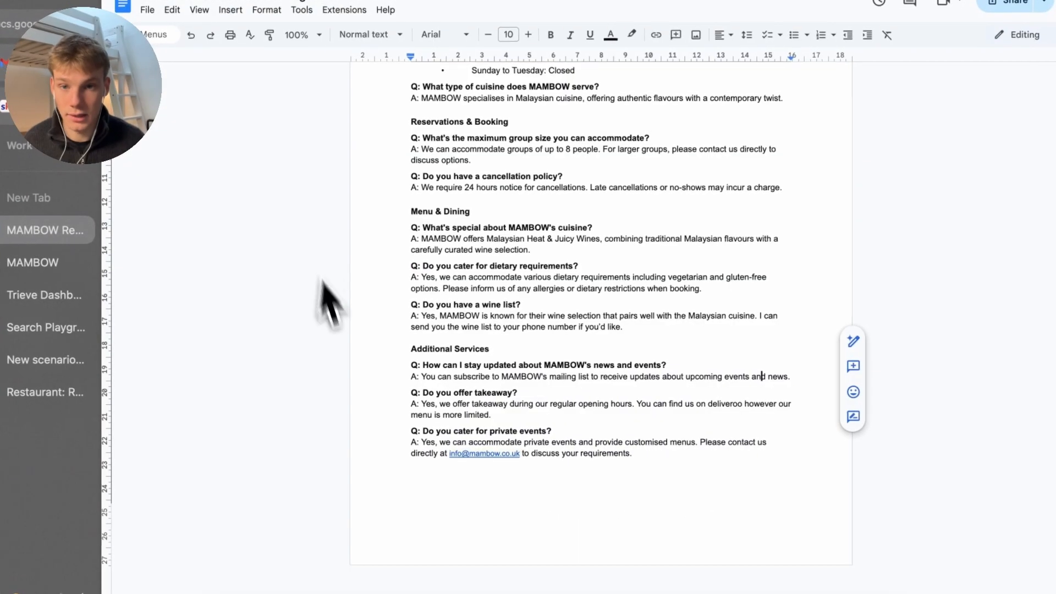
pyautogui.click(44, 329)
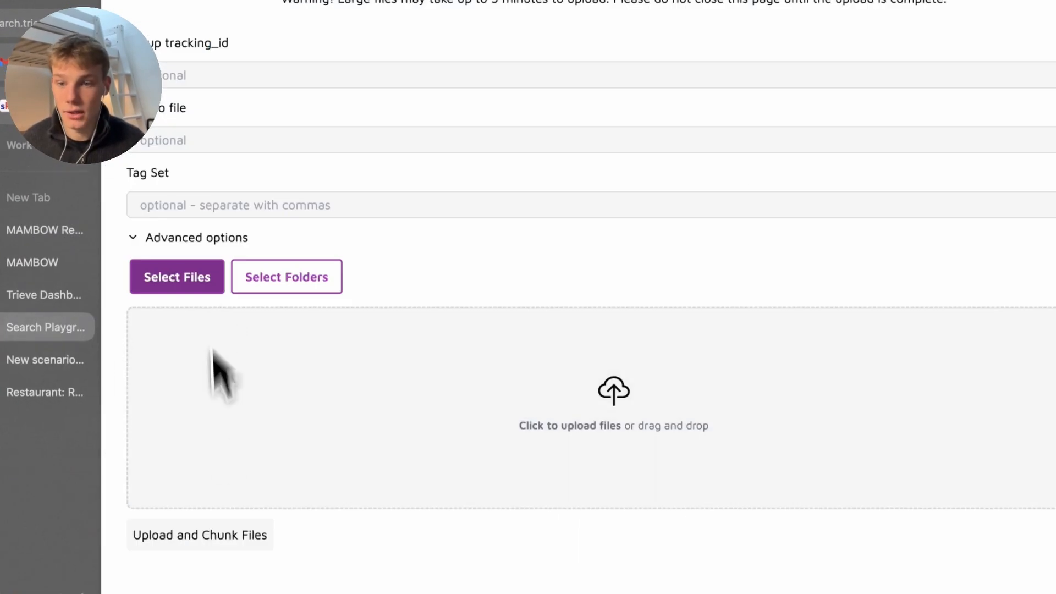
# Toggle the advanced upload settings, then close the upload page and return to the dashboard
pyautogui.click(204, 239)
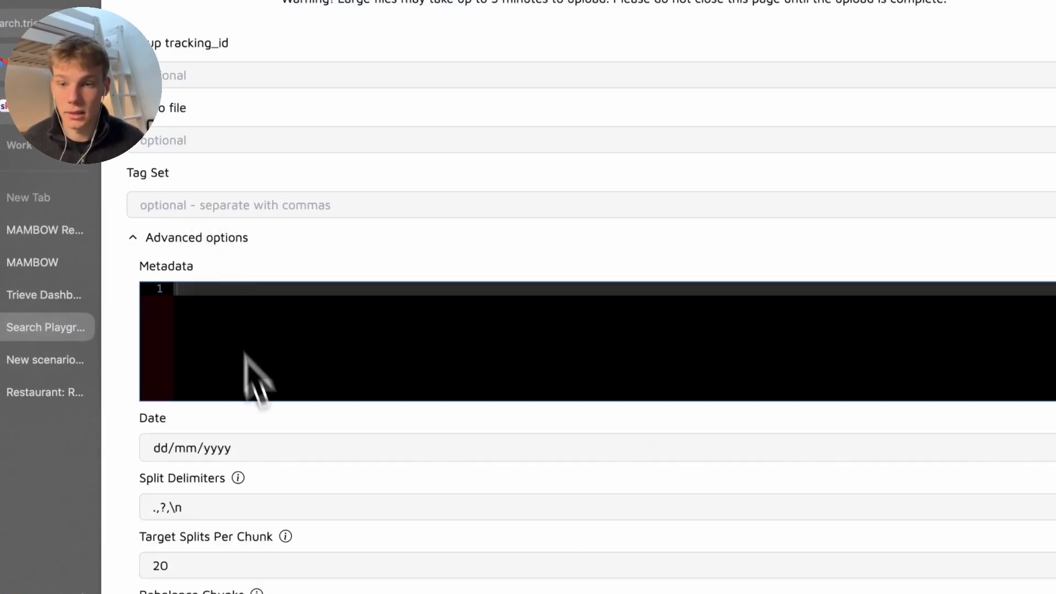
pyautogui.scroll(-7, 258, 418)
pyautogui.scroll(7, 264, 435)
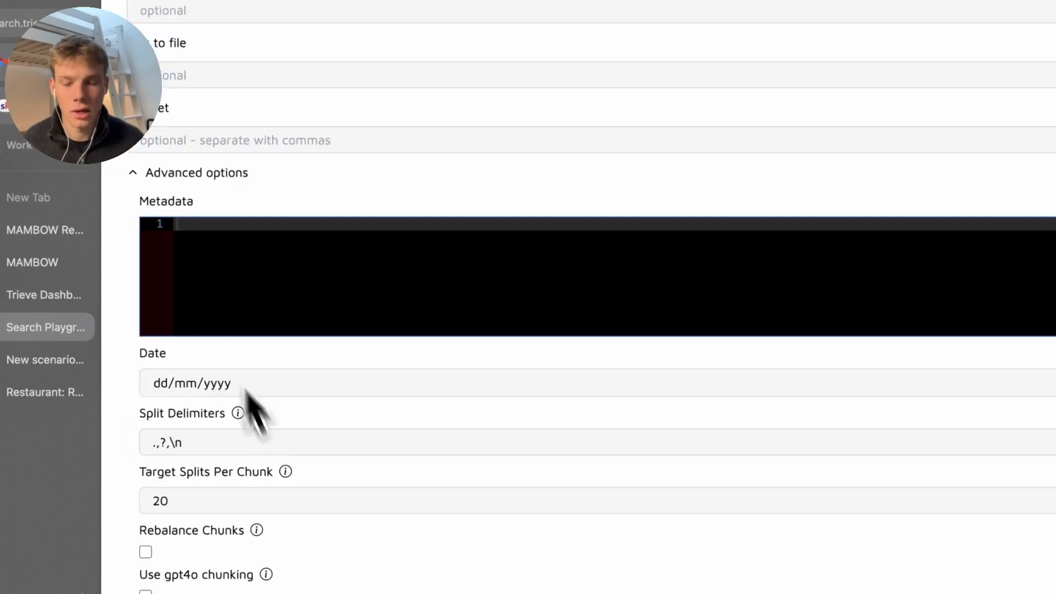
pyautogui.click(162, 183)
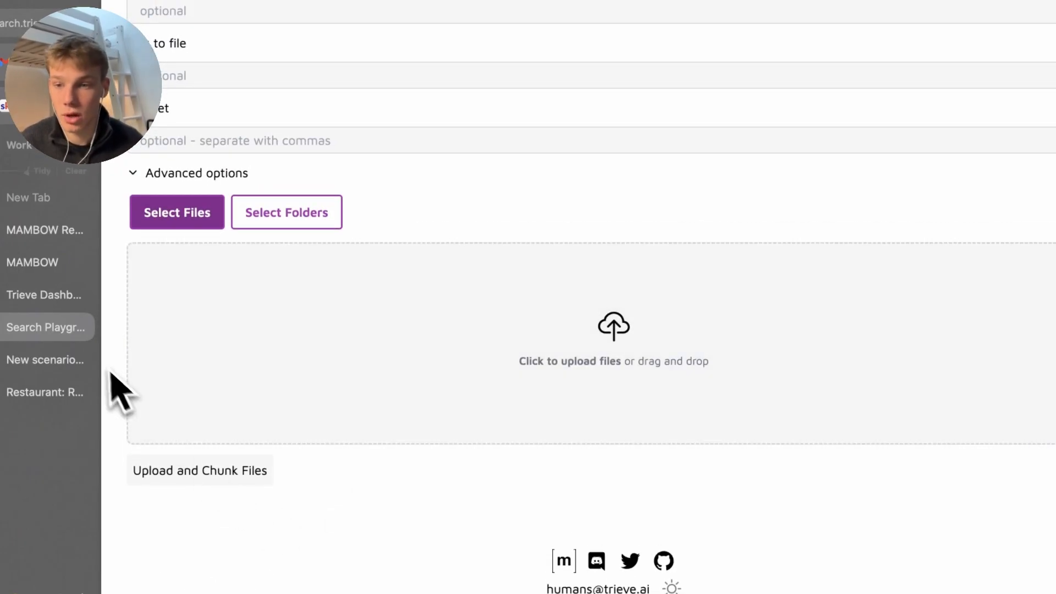
pyautogui.click(80, 327)
pyautogui.click(39, 297)
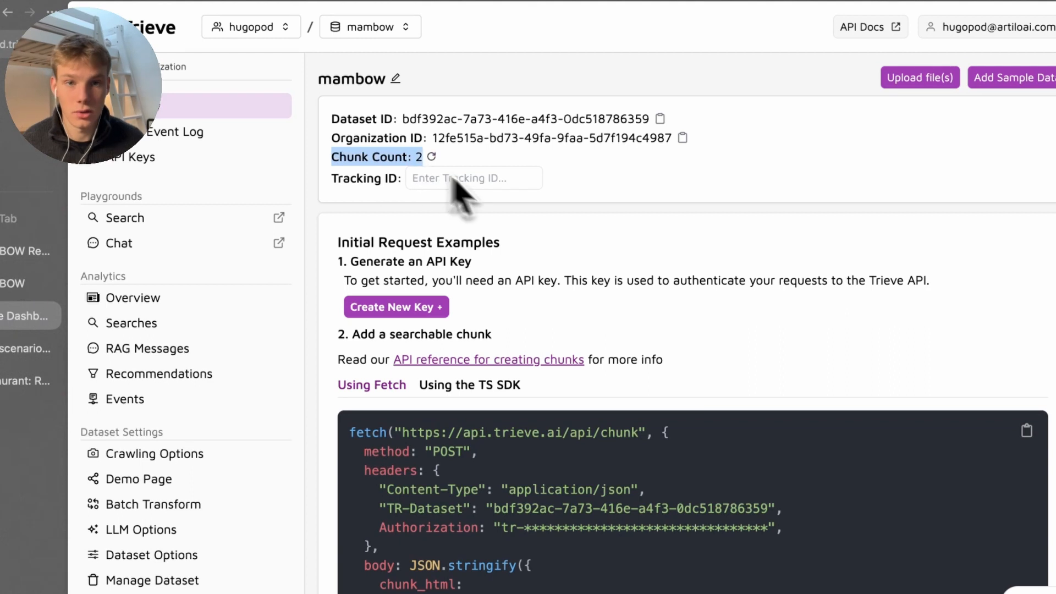
# Glance at the knowledge base document and return to the mambow dataset dashboard
pyautogui.click(699, 225)
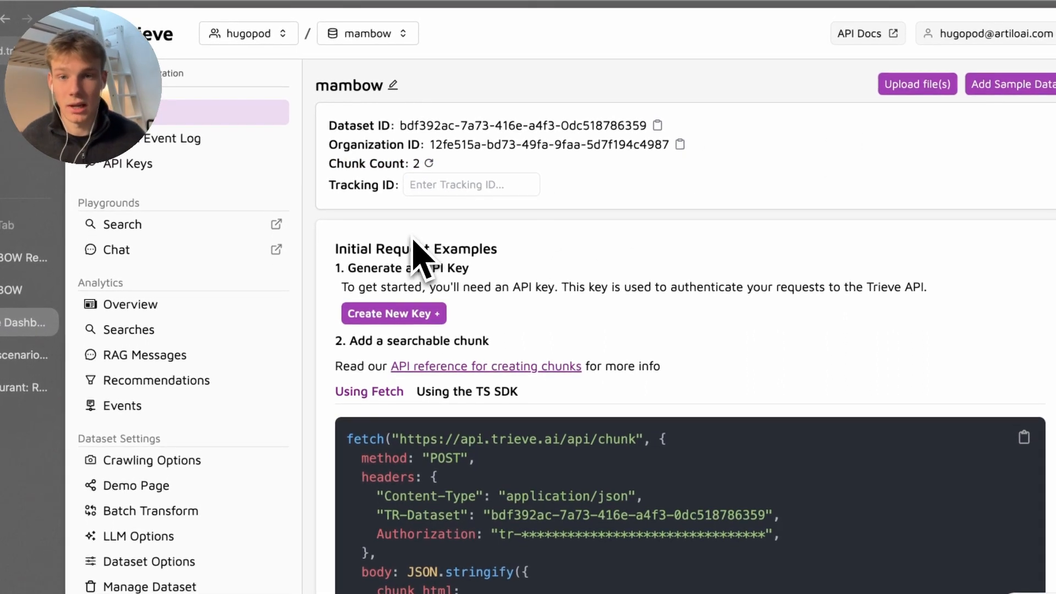
pyautogui.click(22, 257)
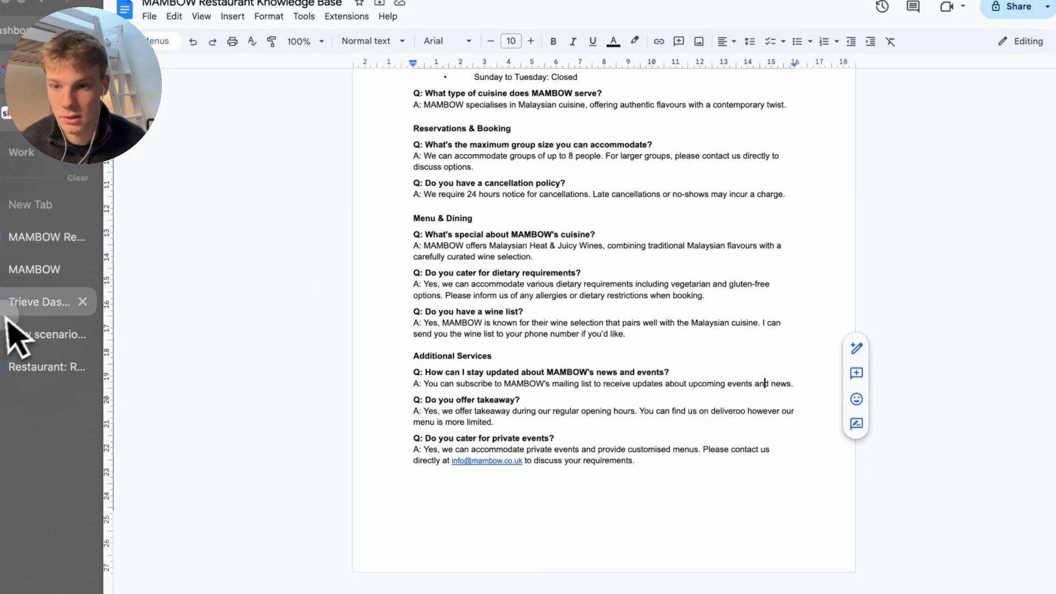
pyautogui.click(33, 303)
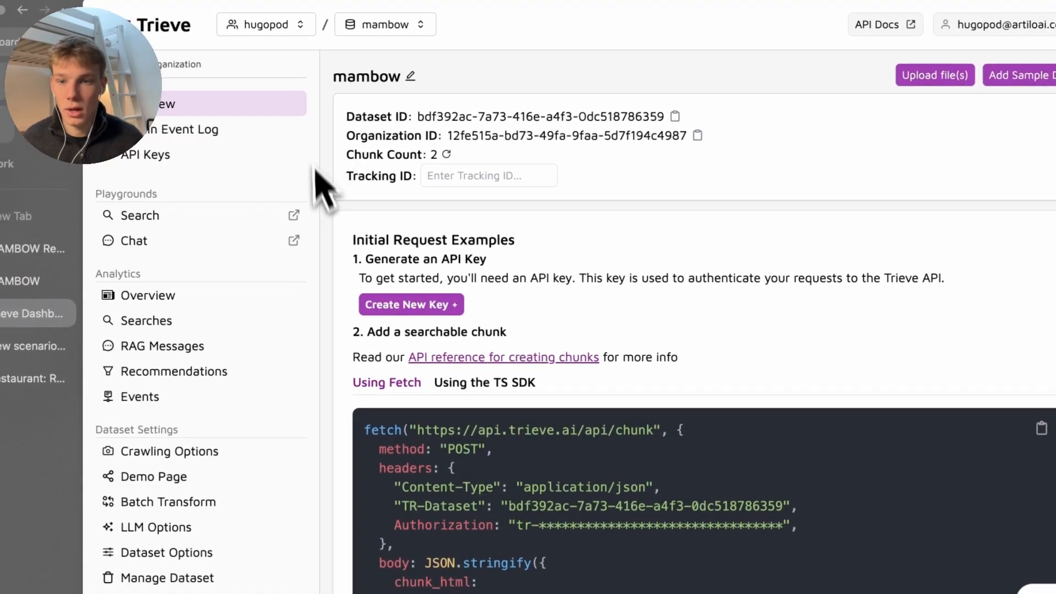
pyautogui.press('super+t')
pyautogui.write('t')
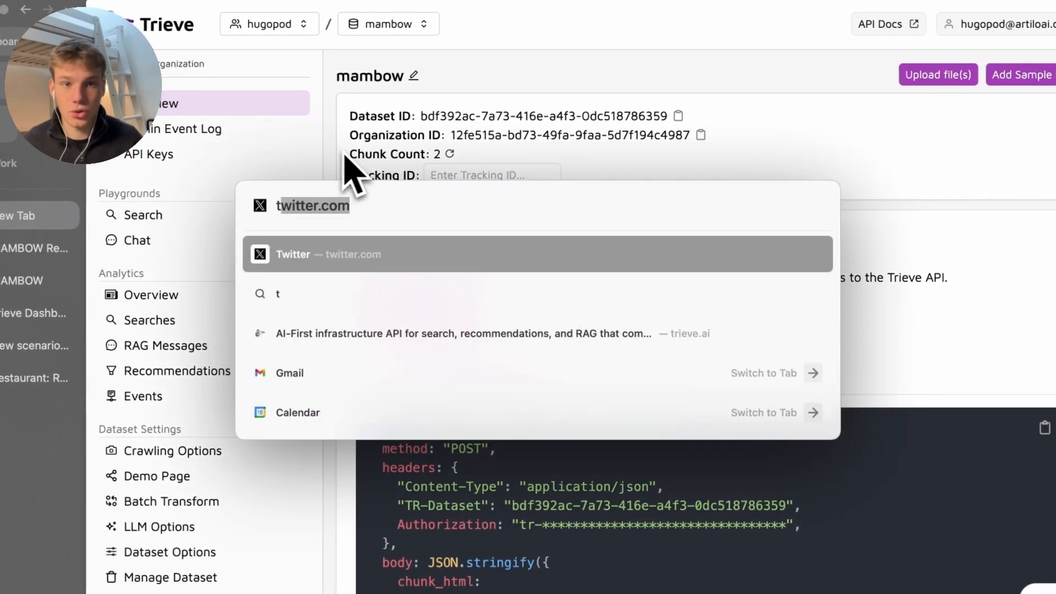
pyautogui.press('Escape')
# Open the chunk API reference docs, then the mambow dataset's search playground
pyautogui.click(907, 25)
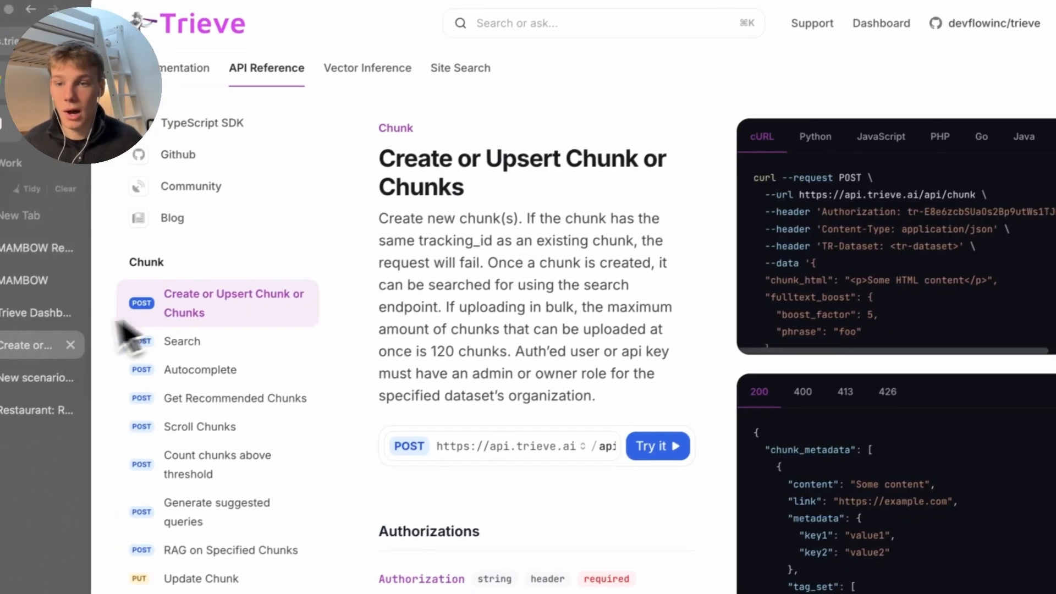
pyautogui.click(41, 312)
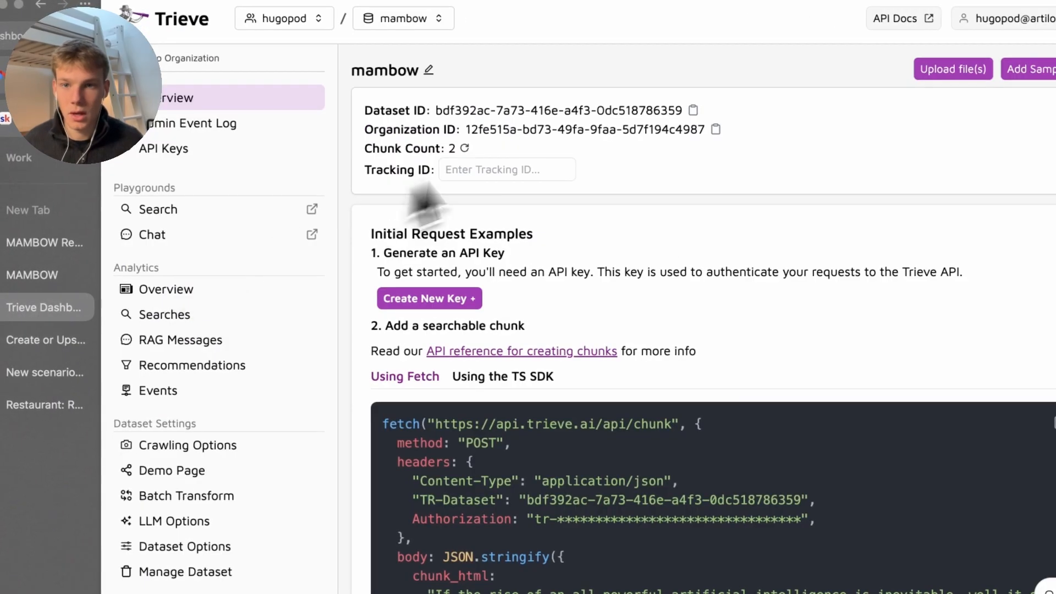
pyautogui.click(204, 218)
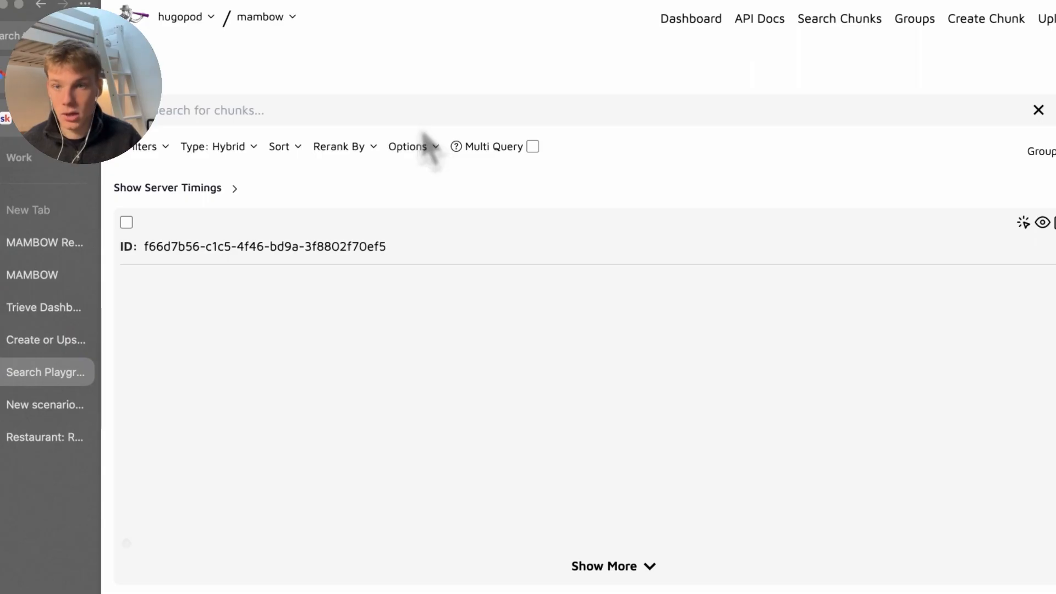
# Search 'what is the cancellation policy' and expand the result to the 24-hours-notice answer
pyautogui.write('the cancellation policy')
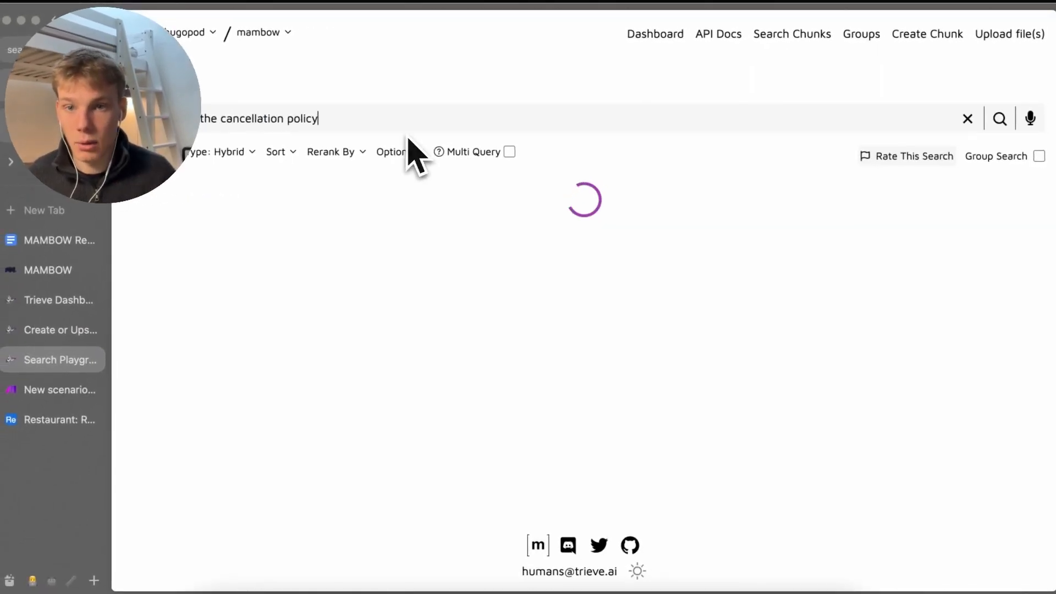
pyautogui.scroll(-4, 368, 328)
pyautogui.click(583, 365)
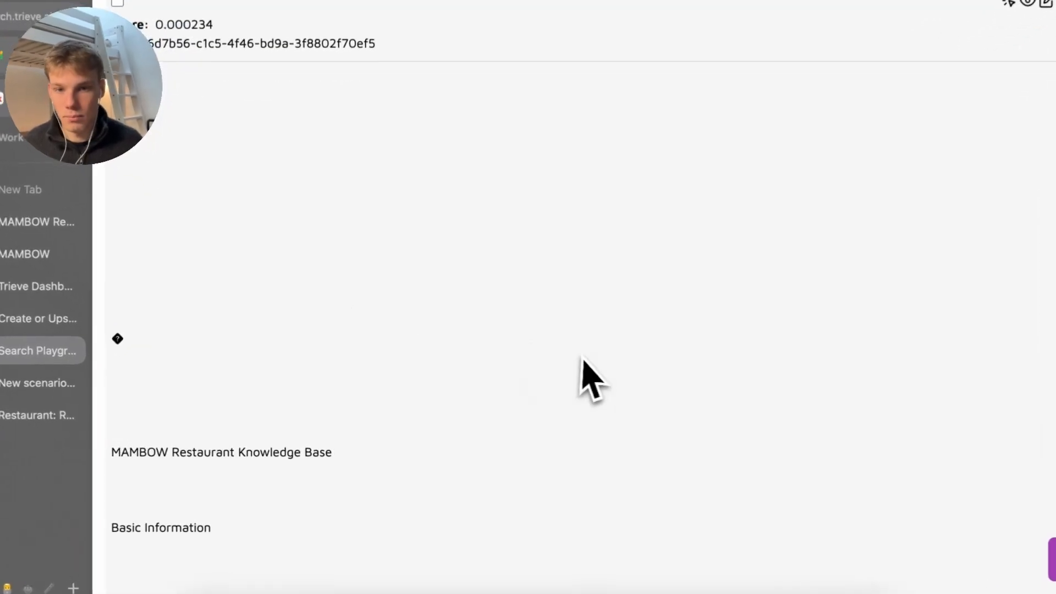
pyautogui.scroll(-10, 420, 406)
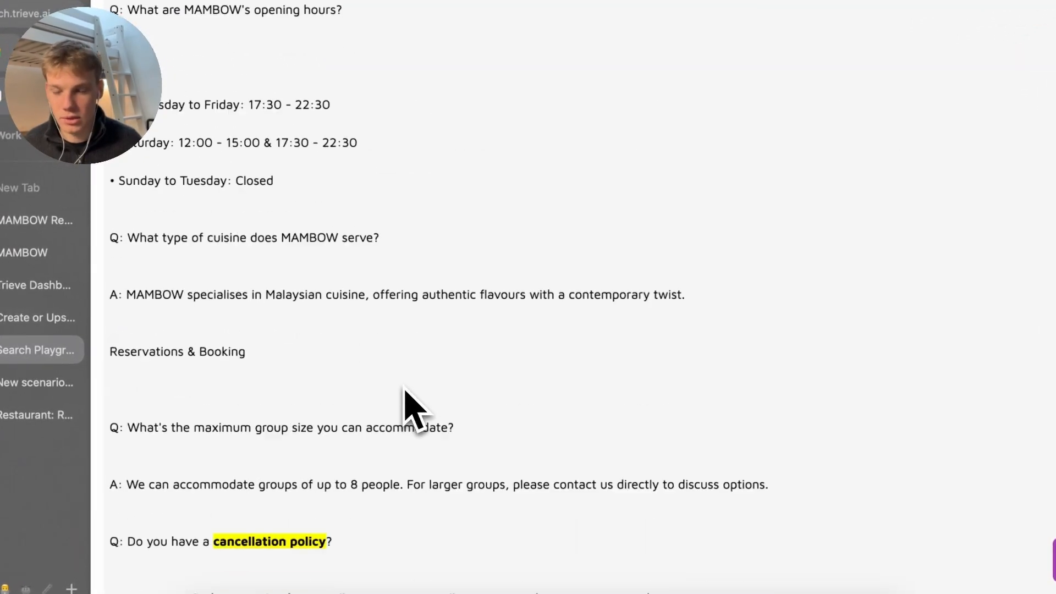
pyautogui.scroll(-3, 414, 410)
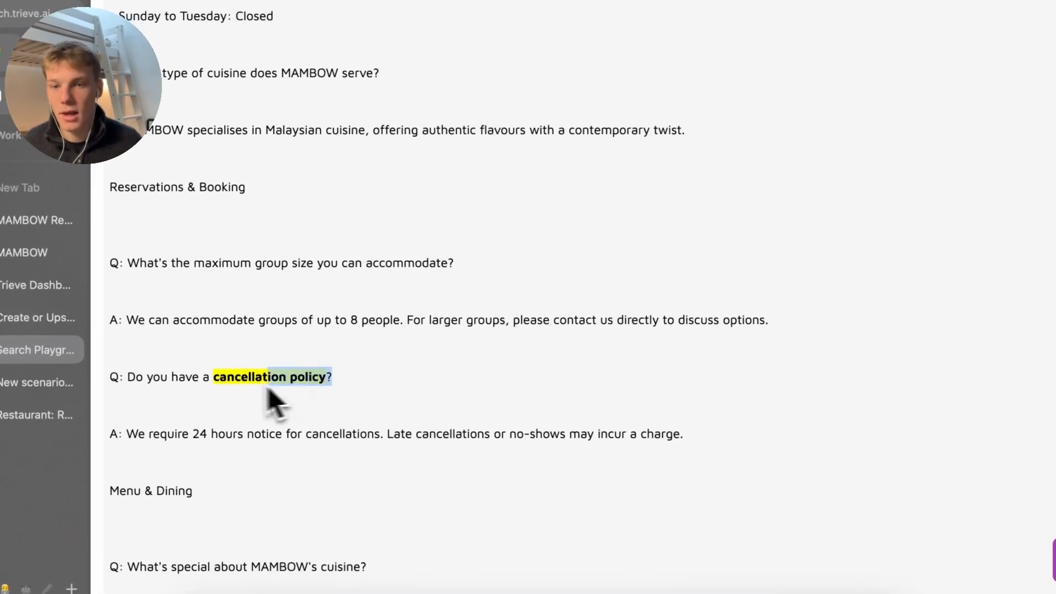
pyautogui.scroll(-1, 270, 396)
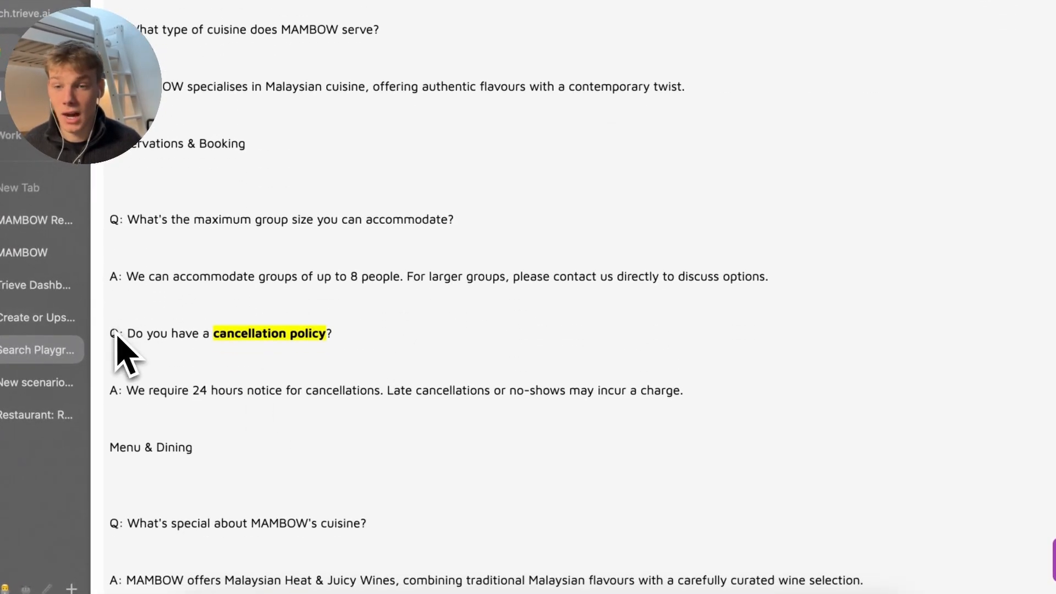
pyautogui.moveTo(116, 337); pyautogui.dragTo(67, 342)
pyautogui.click(251, 351)
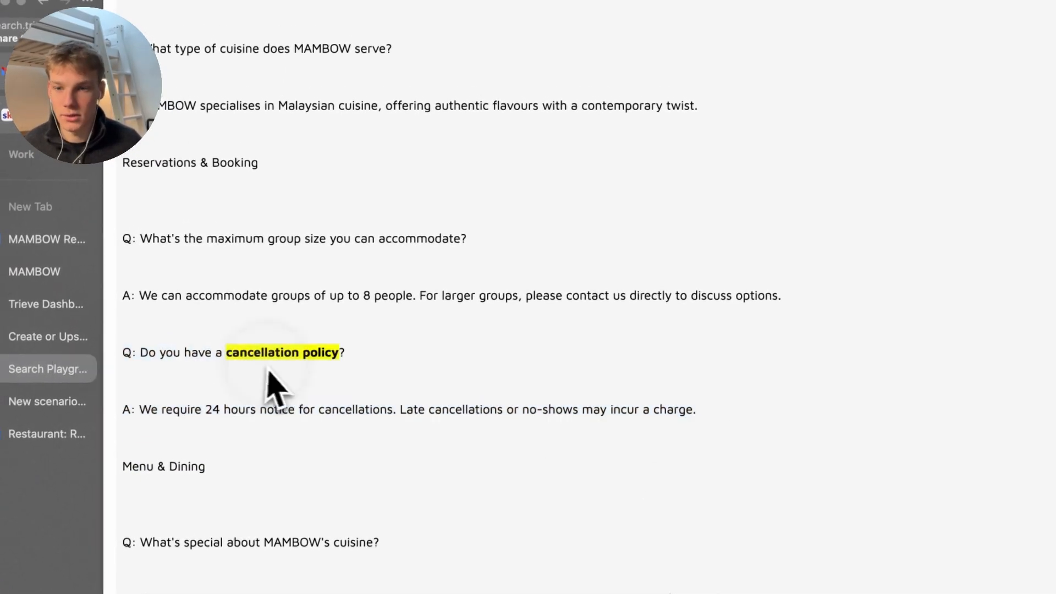
pyautogui.scroll(-18, 268, 371)
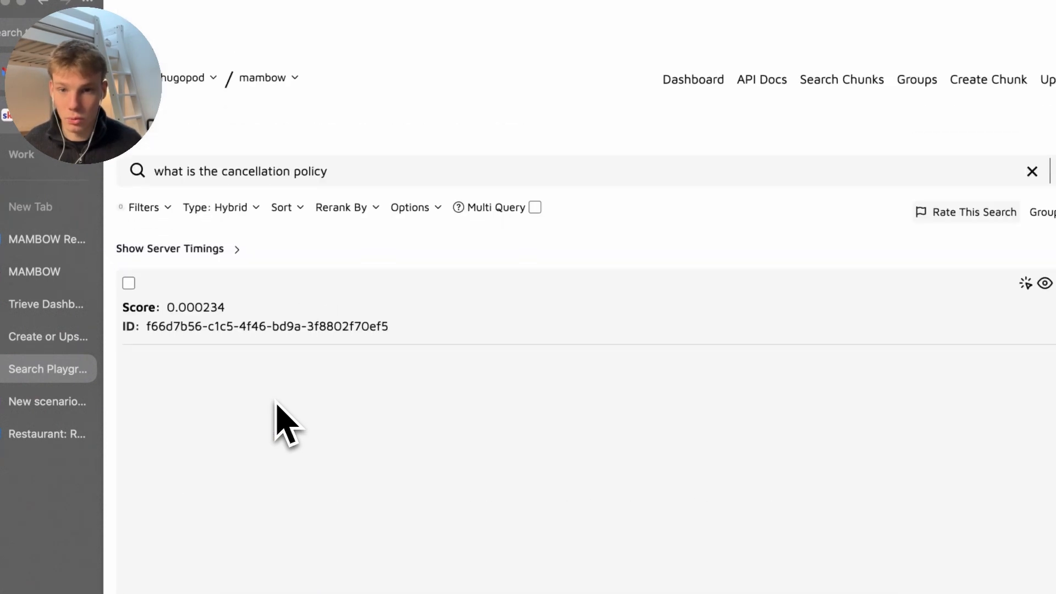
pyautogui.scroll(-2, 270, 407)
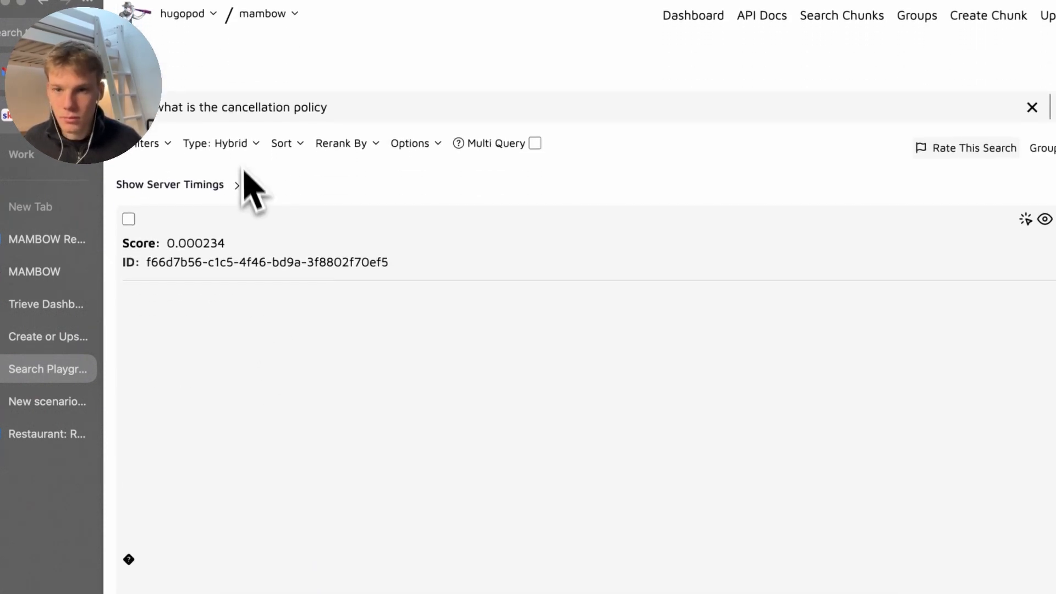
pyautogui.click(239, 146)
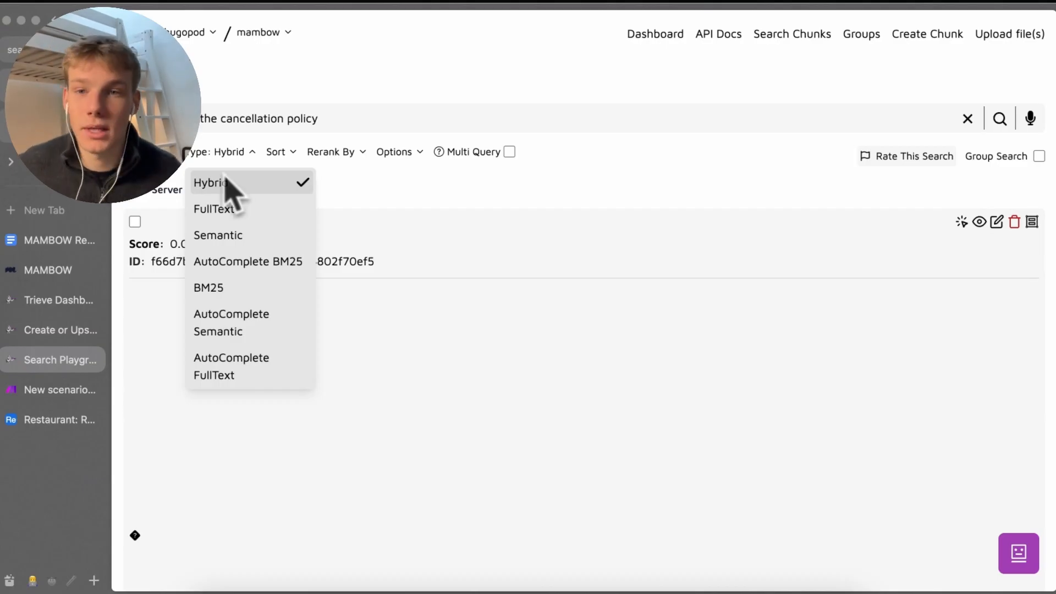
# Browse the Type, Sort and Options dropdowns and rerank the results by Semantic
pyautogui.click(273, 153)
pyautogui.click(238, 153)
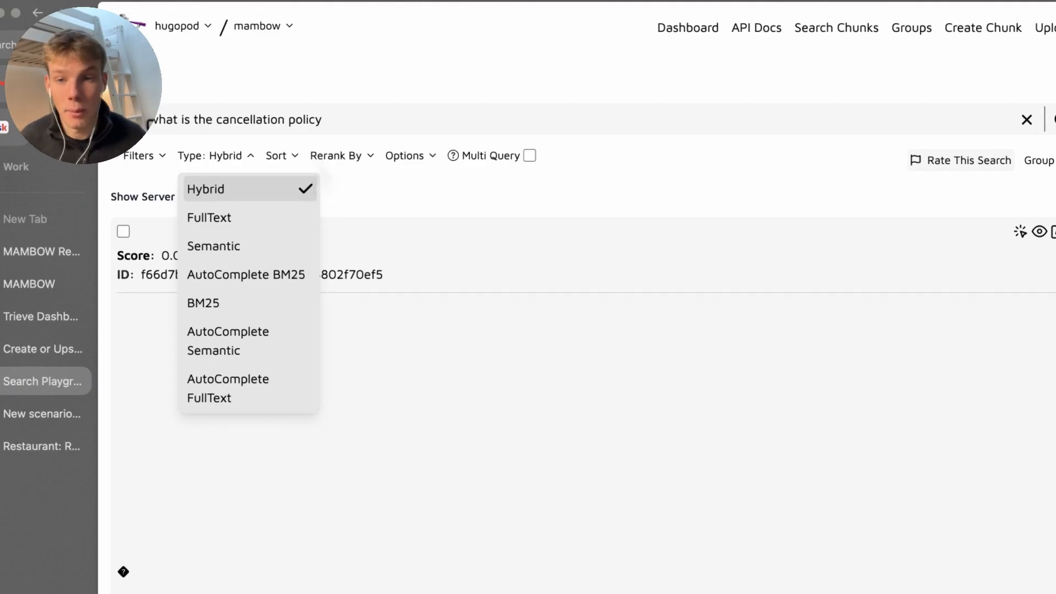
pyautogui.click(324, 156)
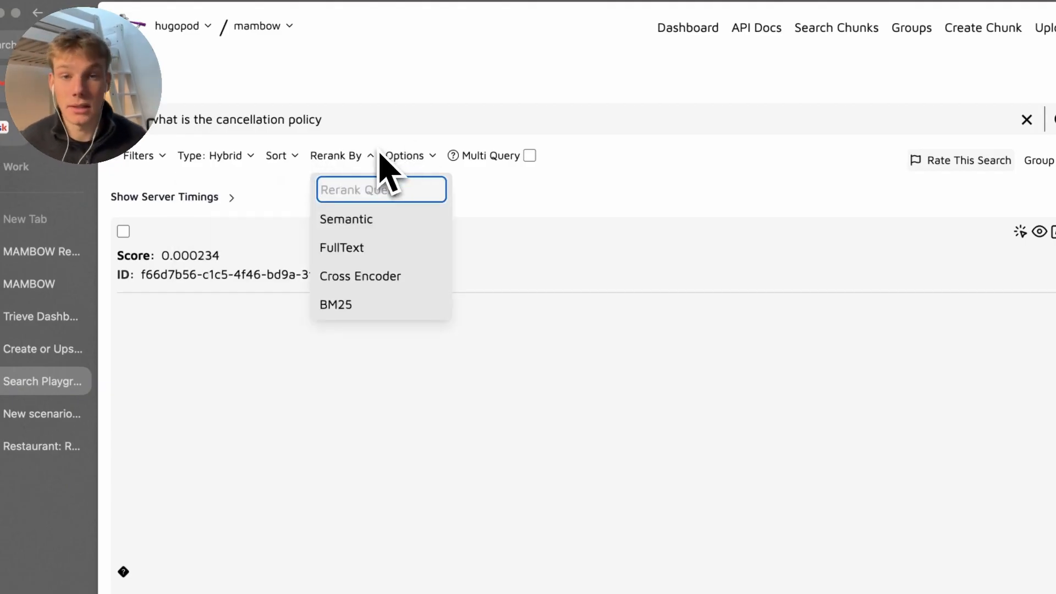
pyautogui.click(325, 160)
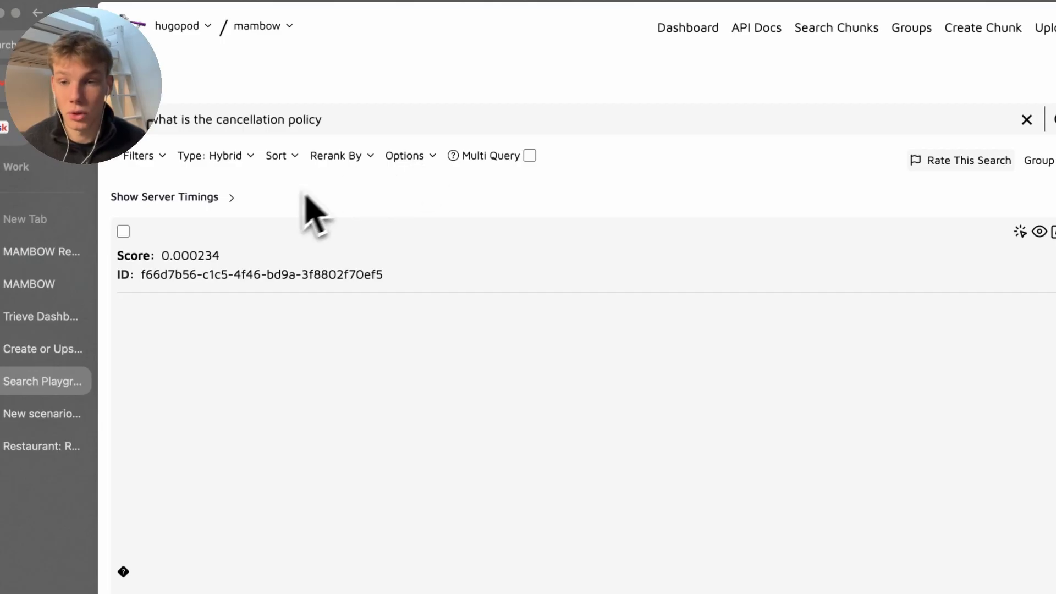
pyautogui.click(247, 161)
pyautogui.click(347, 158)
pyautogui.click(286, 158)
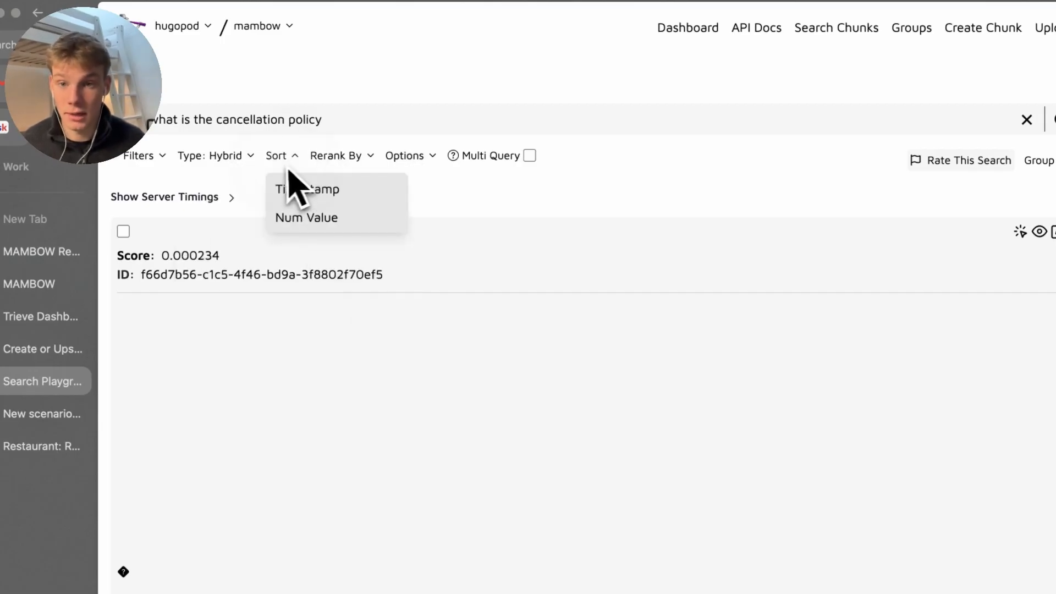
pyautogui.click(329, 159)
pyautogui.click(352, 219)
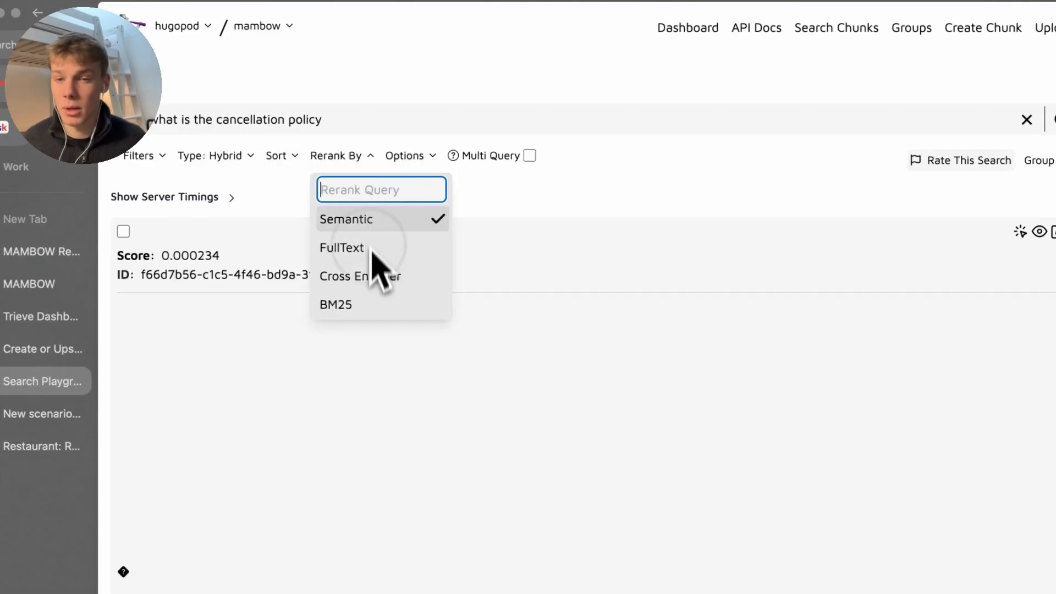
pyautogui.click(410, 159)
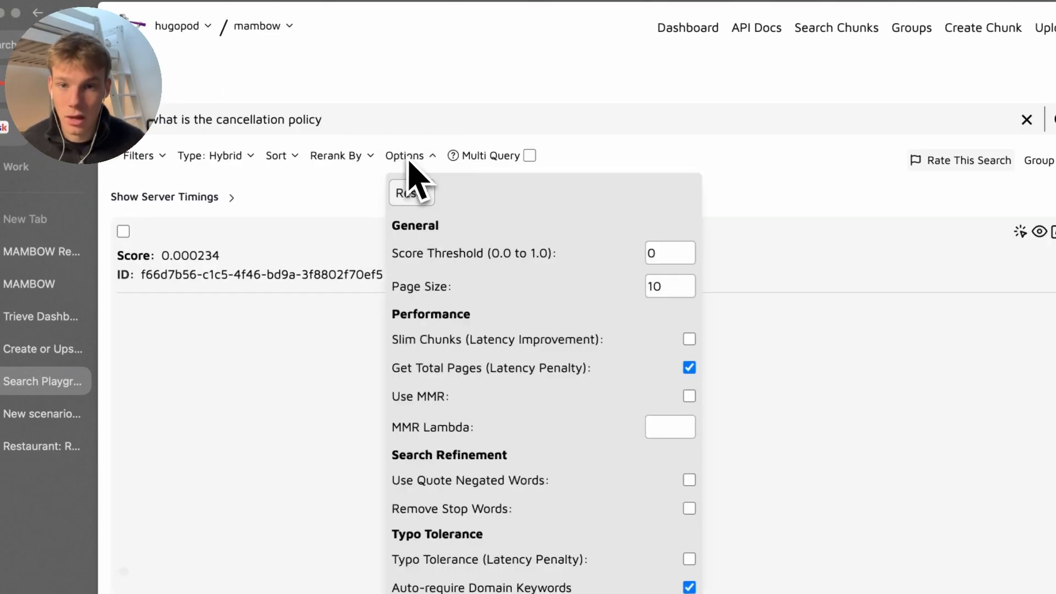
pyautogui.click(413, 162)
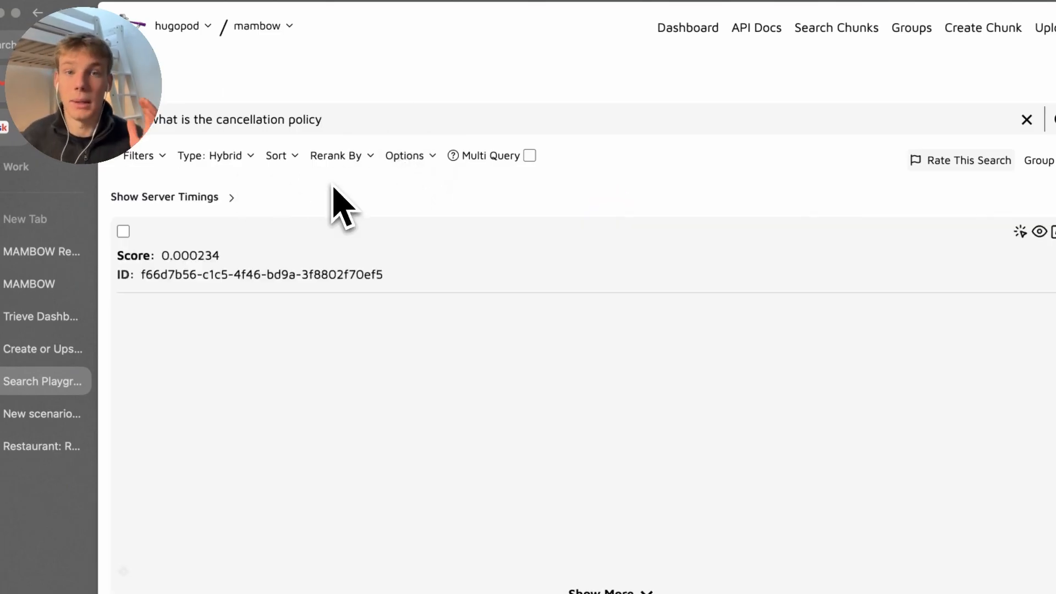
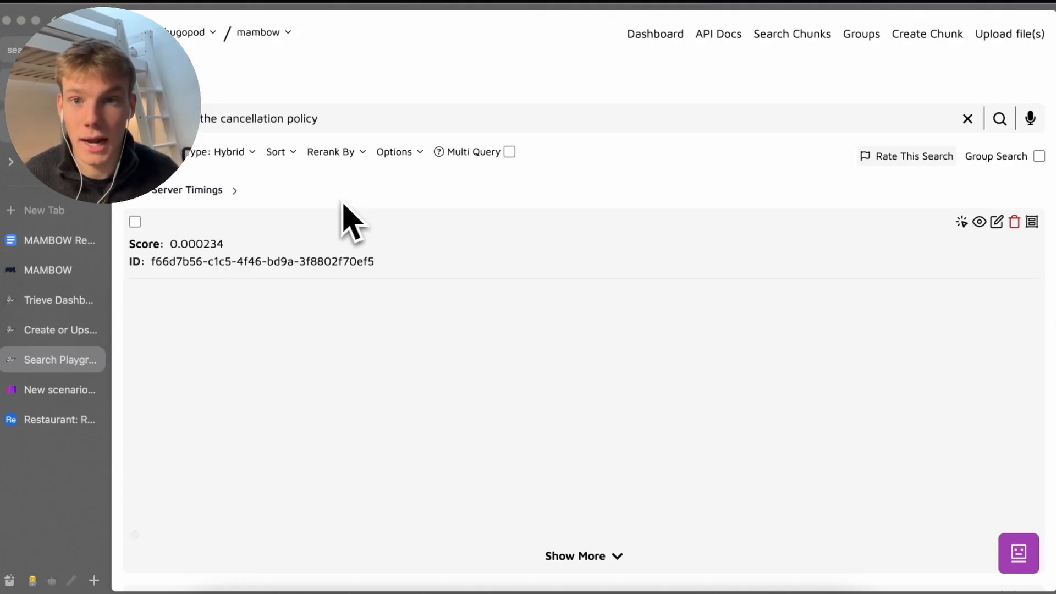
# Open the request playground for the Trieve API Reference Search endpoint
pyautogui.click(92, 359)
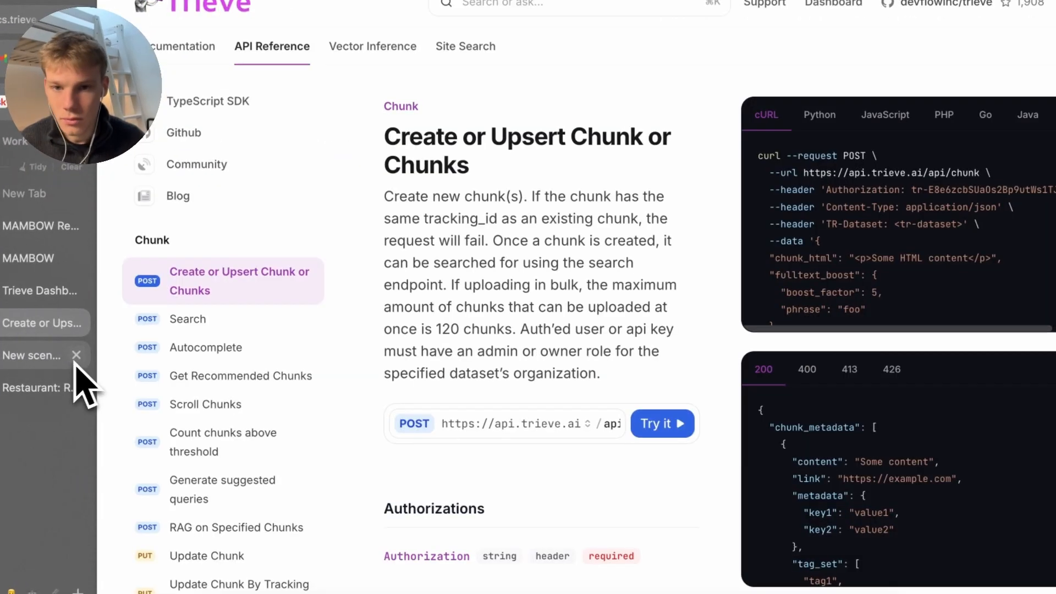
pyautogui.click(257, 321)
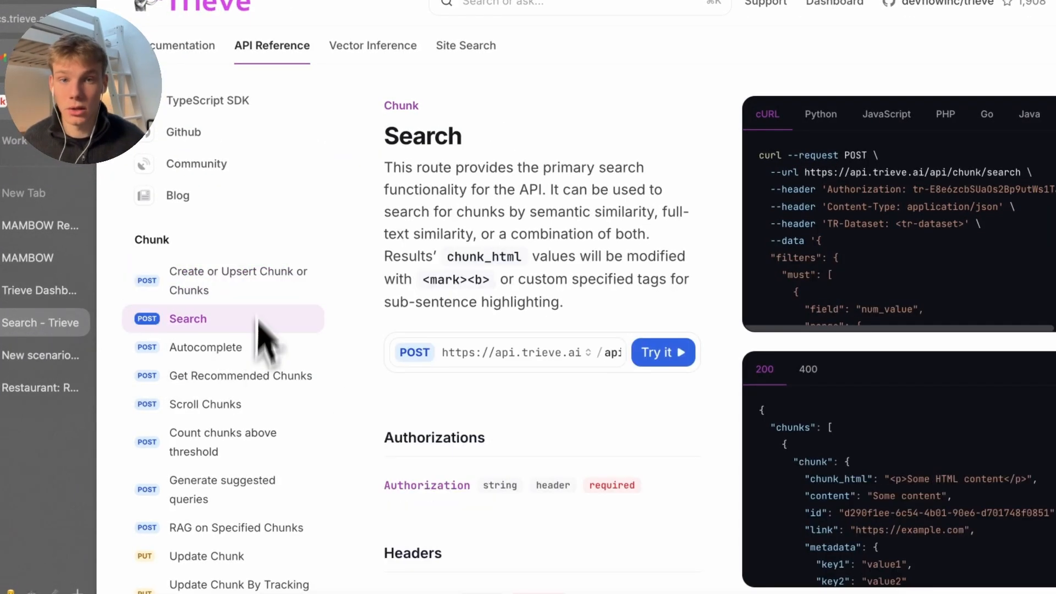
pyautogui.click(638, 363)
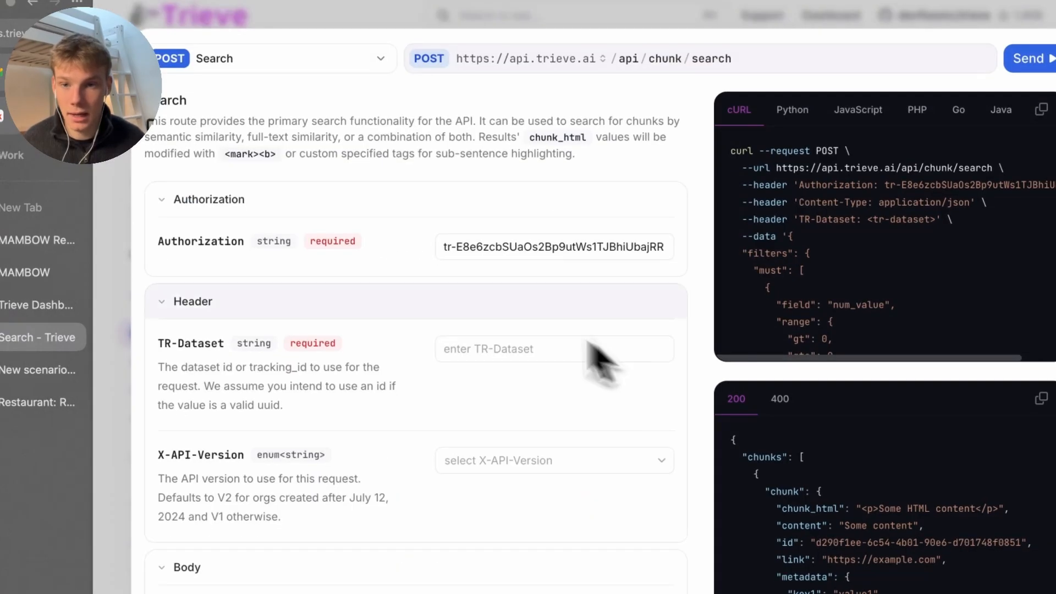
pyautogui.scroll(-4, 441, 324)
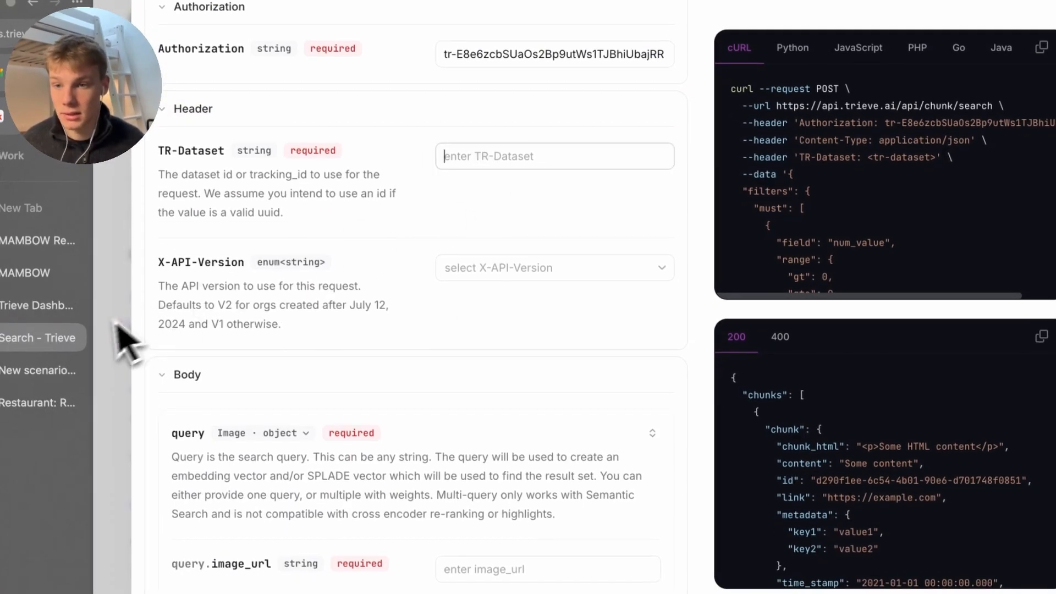
# Copy the mambow dataset ID from the dashboard into the TR-Dataset header
pyautogui.click(36, 306)
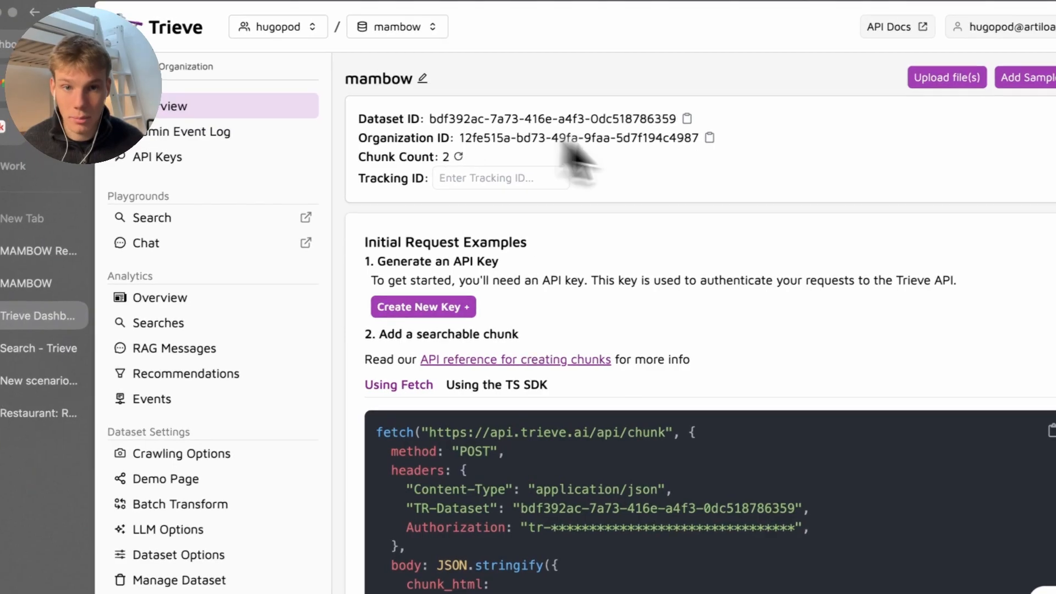
pyautogui.click(690, 118)
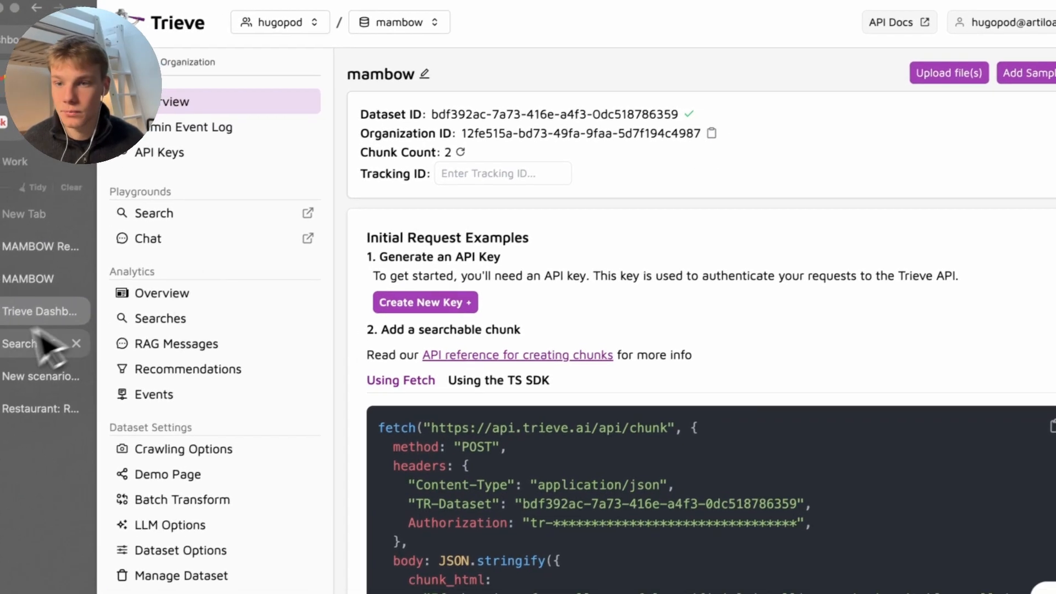
pyautogui.click(36, 352)
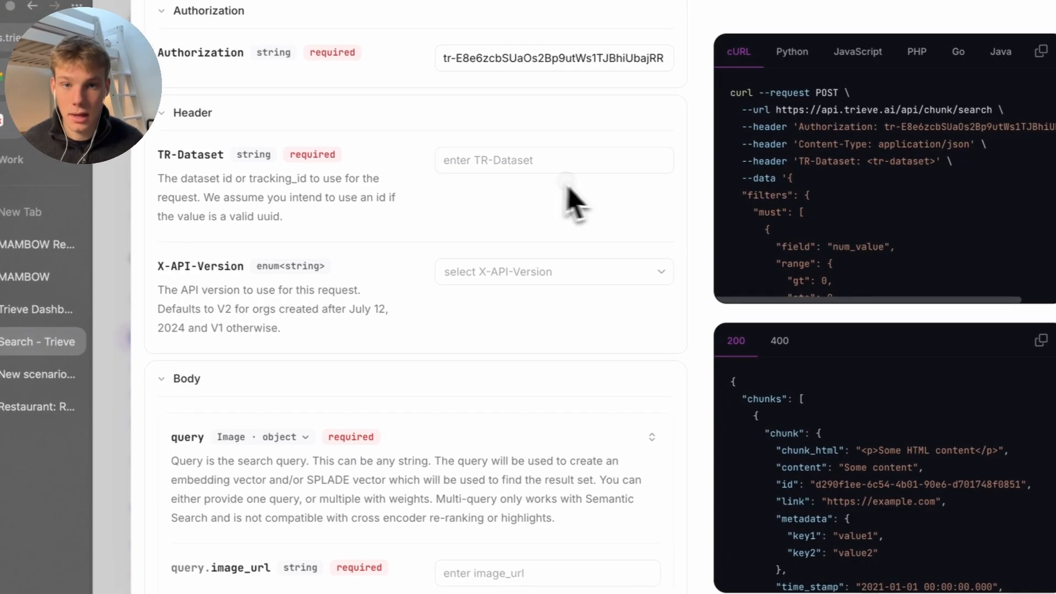
pyautogui.click(609, 173)
pyautogui.hotkey('ctrl', 'v')
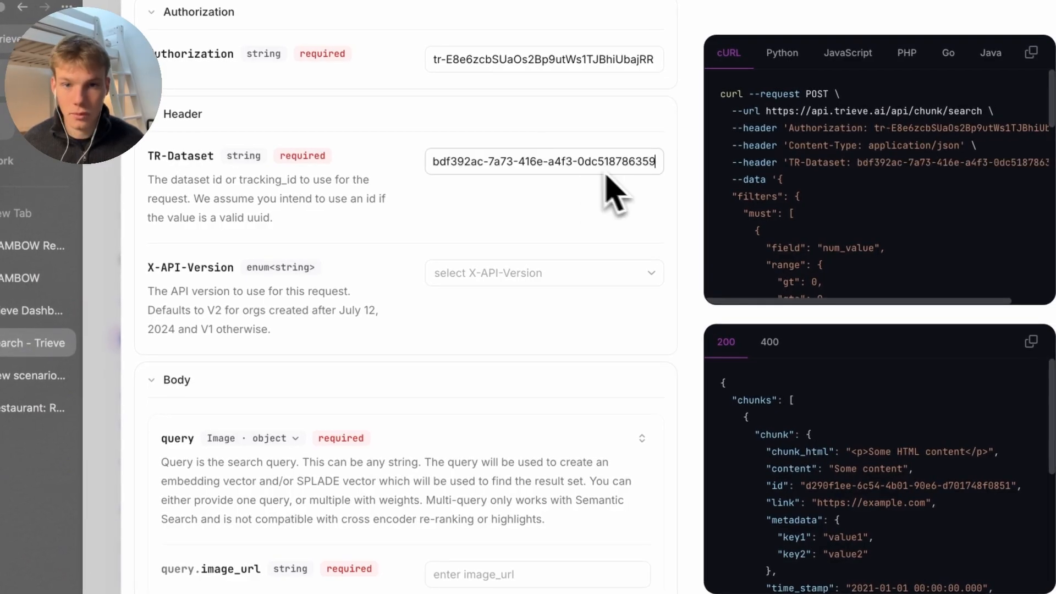
# Keep the API version unchanged and set the query type to Text · string
pyautogui.click(460, 277)
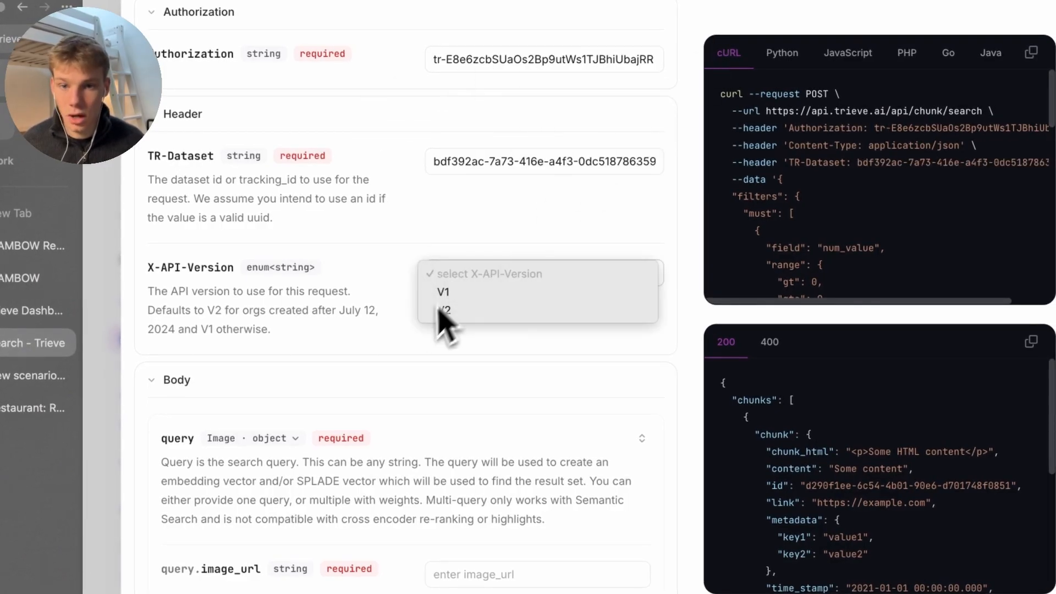
pyautogui.click(359, 327)
pyautogui.scroll(-1, 361, 324)
pyautogui.scroll(-1, 347, 383)
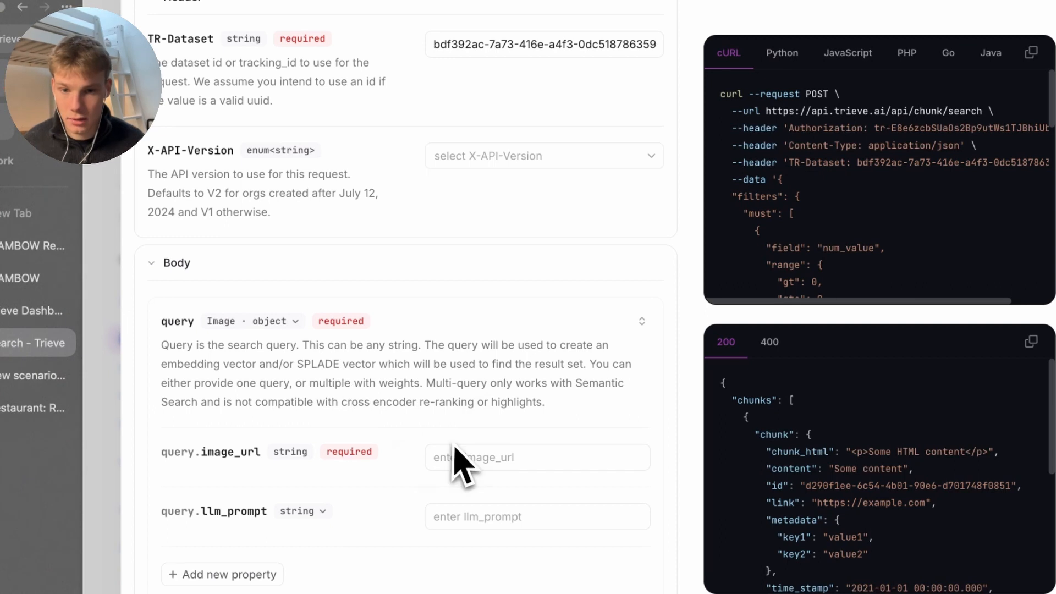
pyautogui.click(254, 321)
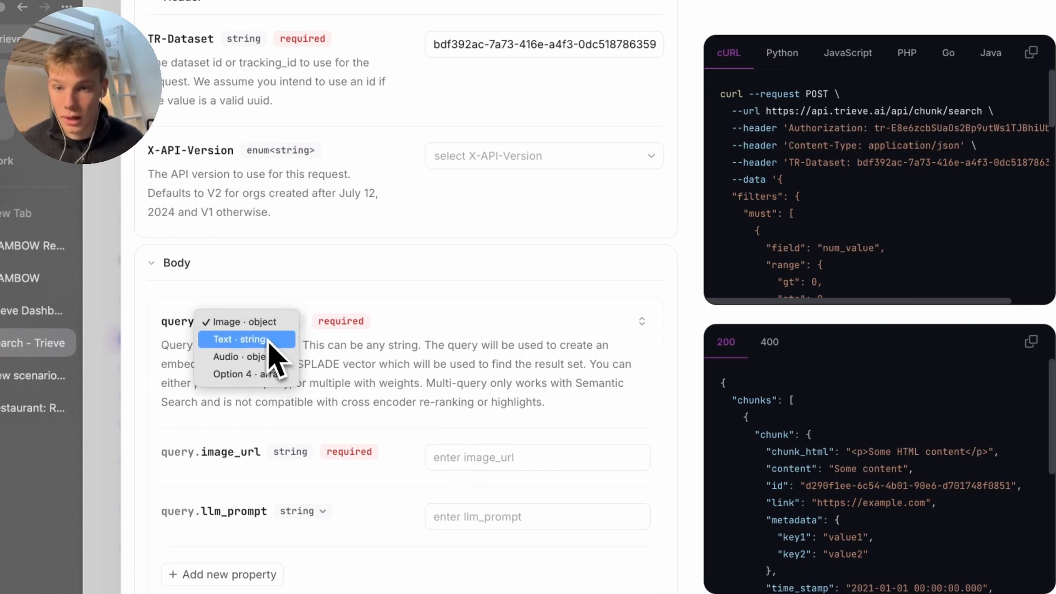
pyautogui.click(271, 341)
pyautogui.scroll(-1, 361, 413)
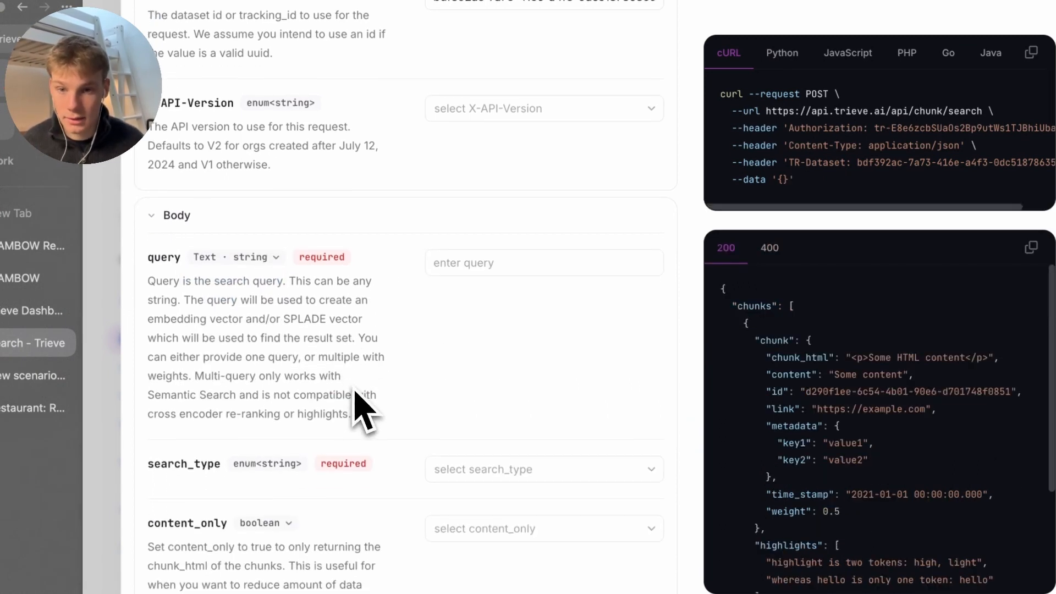
# Send a hybrid search for 'what is the cancellation policy'
pyautogui.click(446, 270)
pyautogui.write('what is the can')
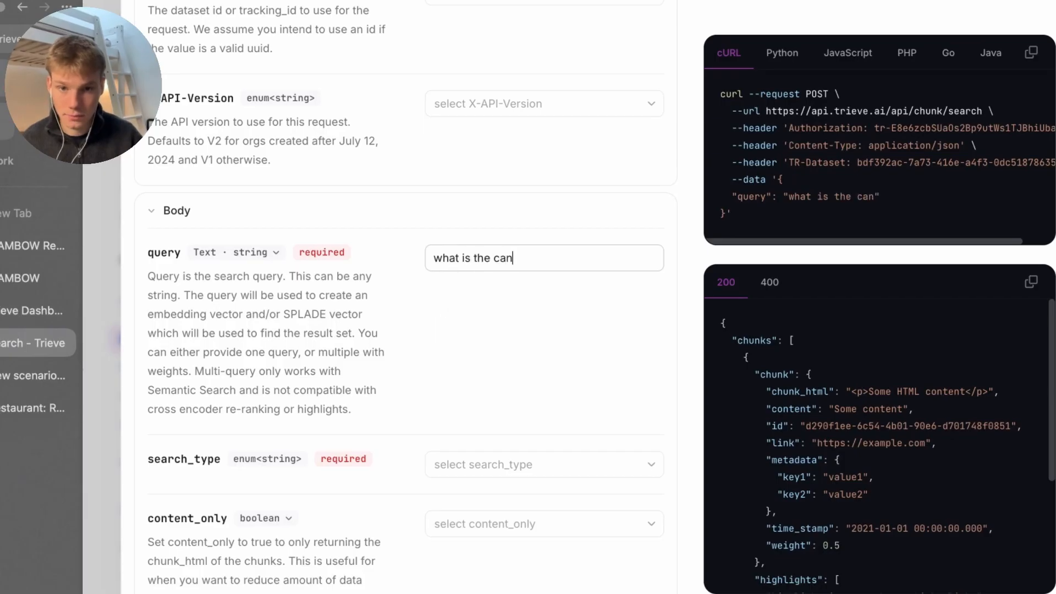
pyautogui.write('cellation pol')
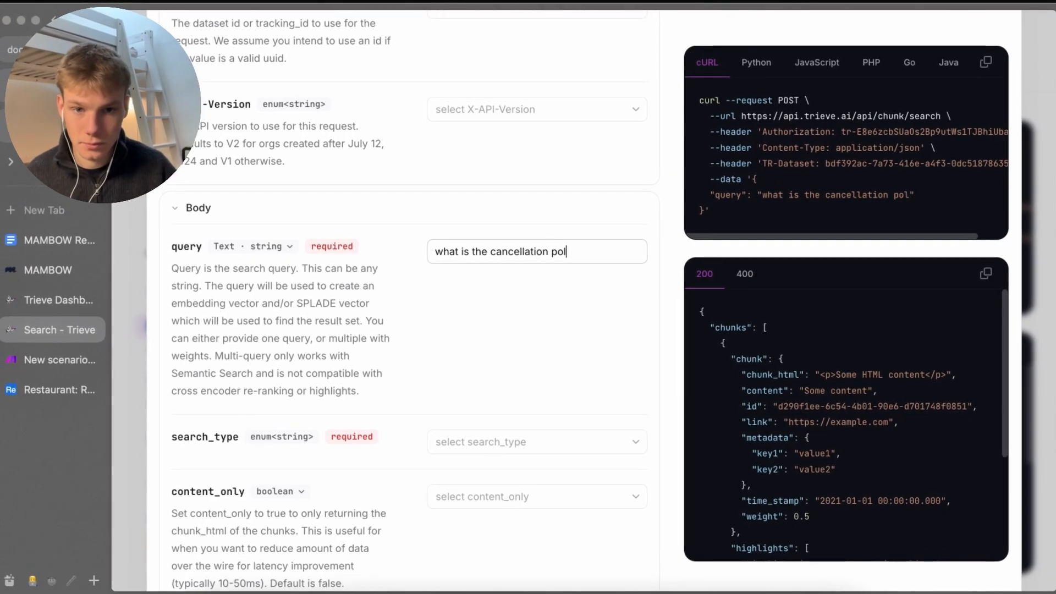
pyautogui.write('icy')
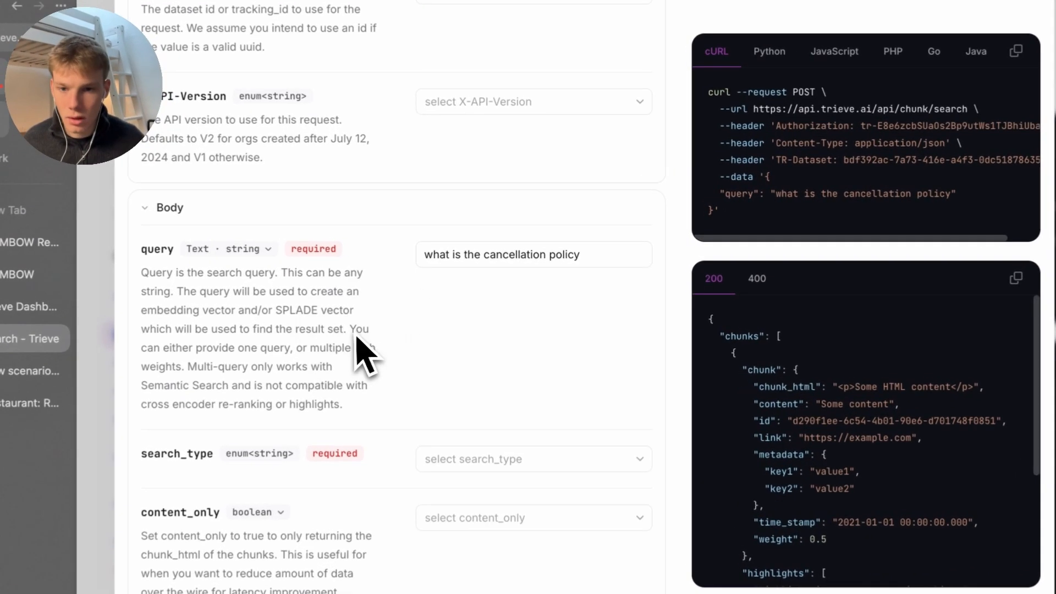
pyautogui.scroll(-2, 366, 354)
pyautogui.click(473, 442)
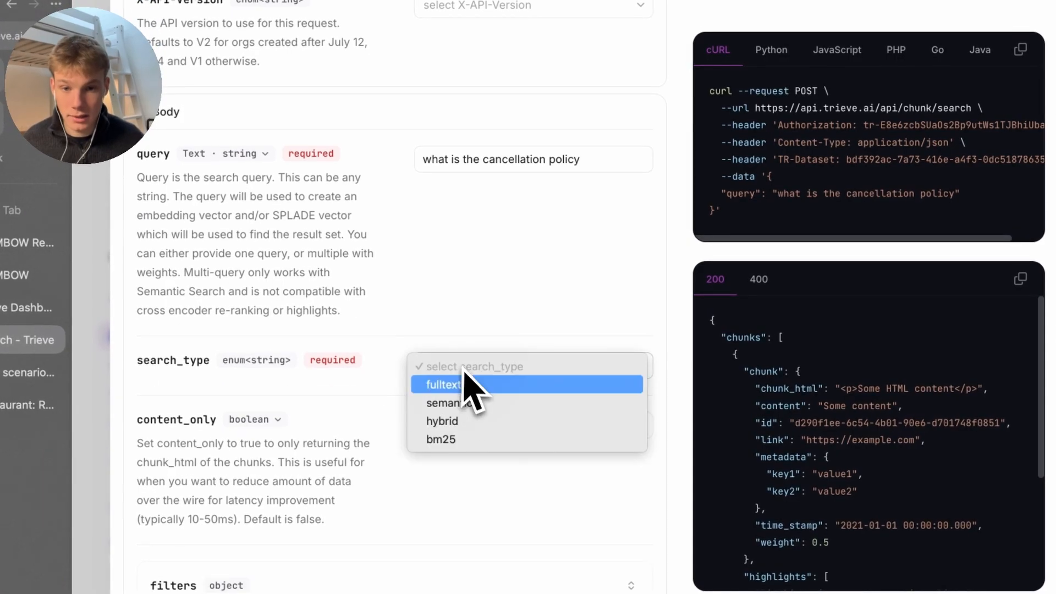
pyautogui.click(484, 417)
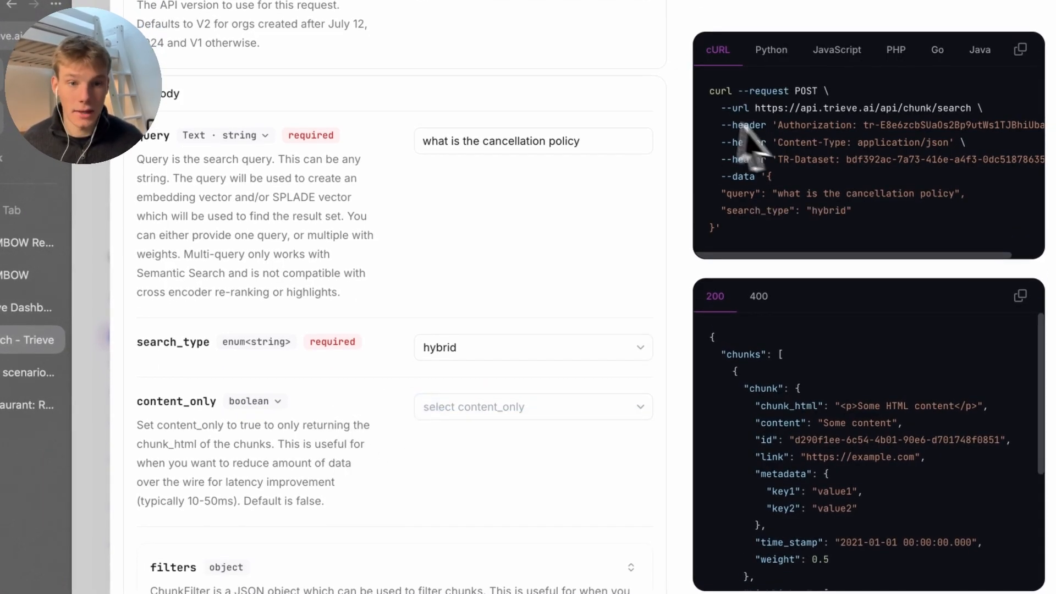
pyautogui.scroll(10, 517, 94)
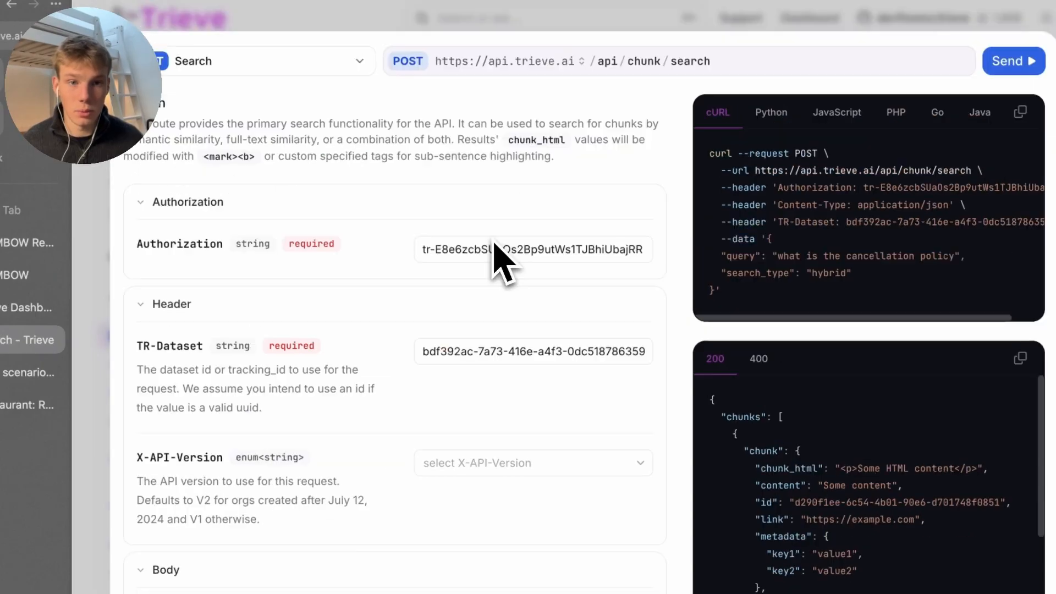
pyautogui.click(1011, 60)
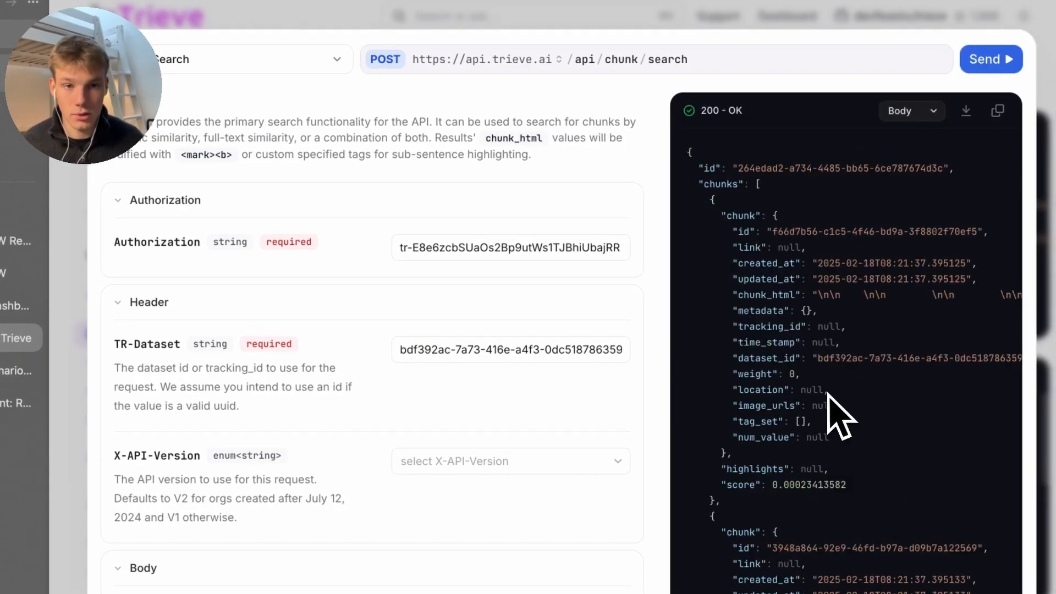
# Select the search endpoint URL in the cURL sample
pyautogui.scroll(-6, 744, 292)
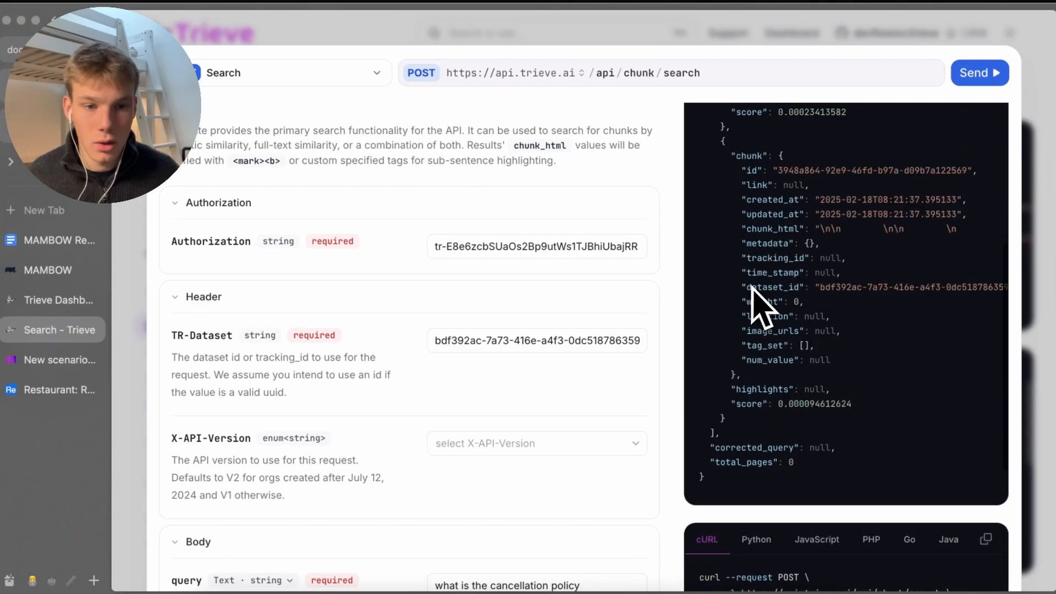
pyautogui.scroll(-4, 759, 306)
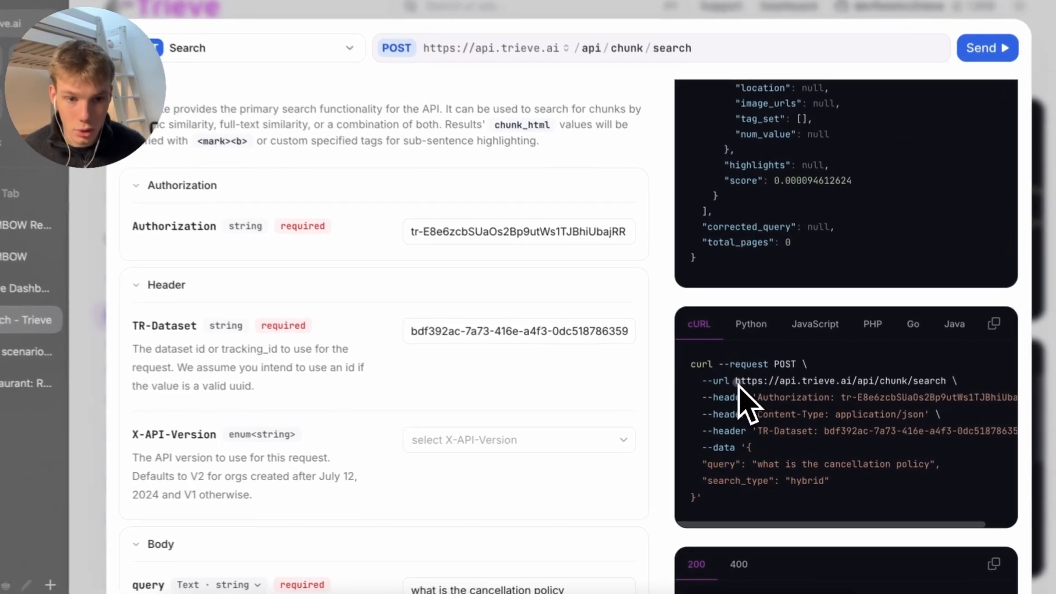
pyautogui.moveTo(744, 387); pyautogui.dragTo(943, 387)
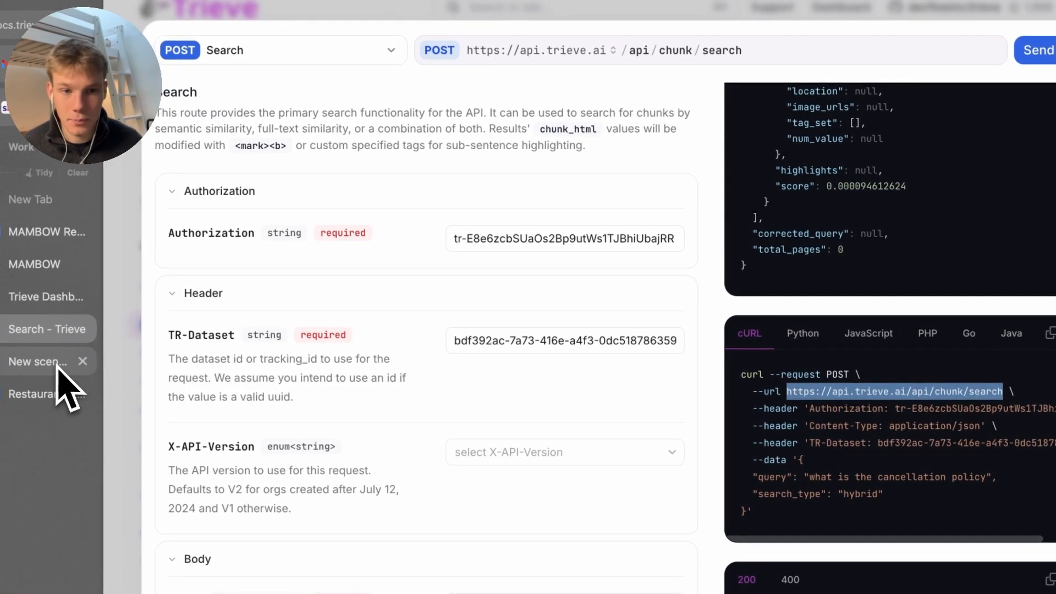
# Add an HTTP Make a request module that POSTs to the pasted Trieve chunk search URL
pyautogui.click(43, 361)
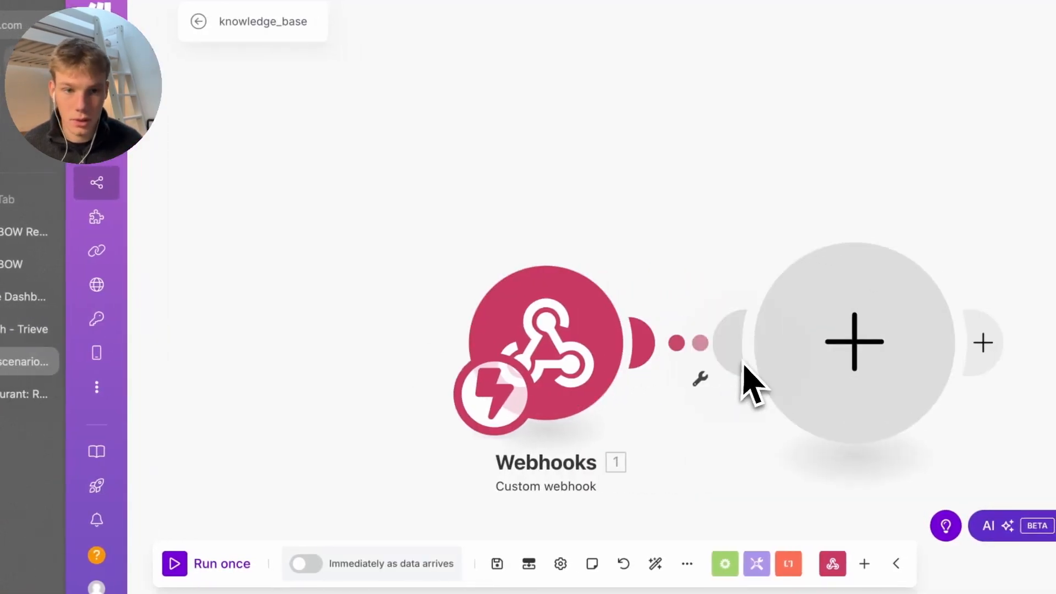
pyautogui.click(858, 357)
pyautogui.write('http')
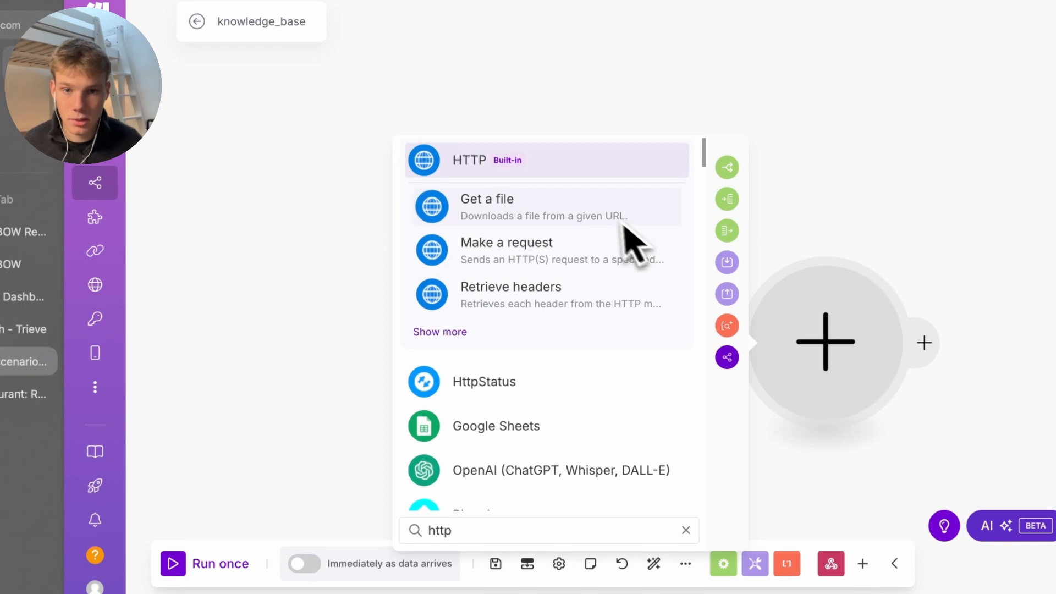
pyautogui.click(616, 245)
pyautogui.click(520, 168)
pyautogui.hotkey('ctrl', 'v')
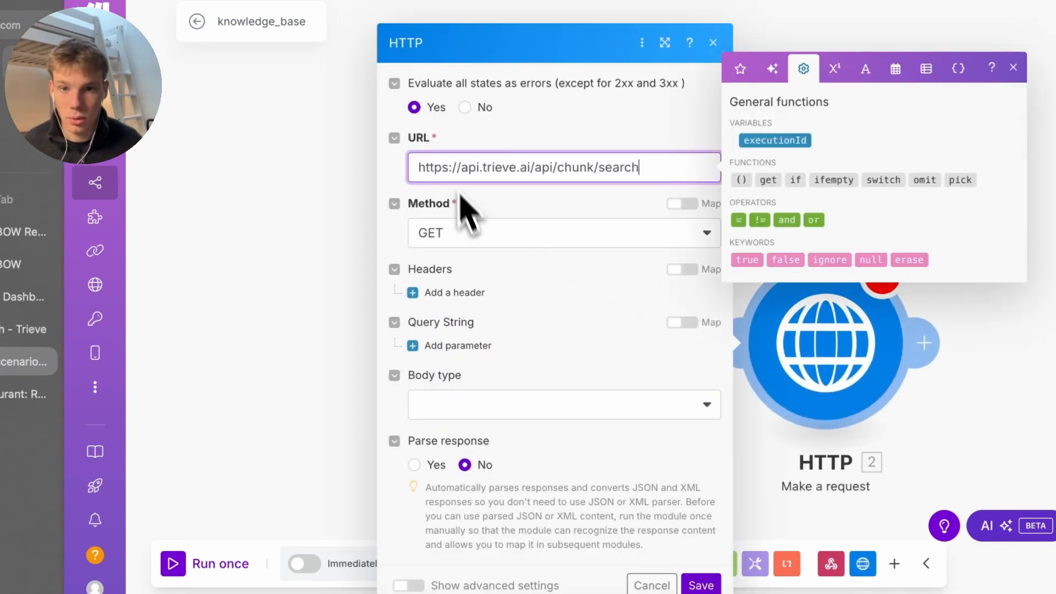
pyautogui.click(474, 233)
pyautogui.click(459, 330)
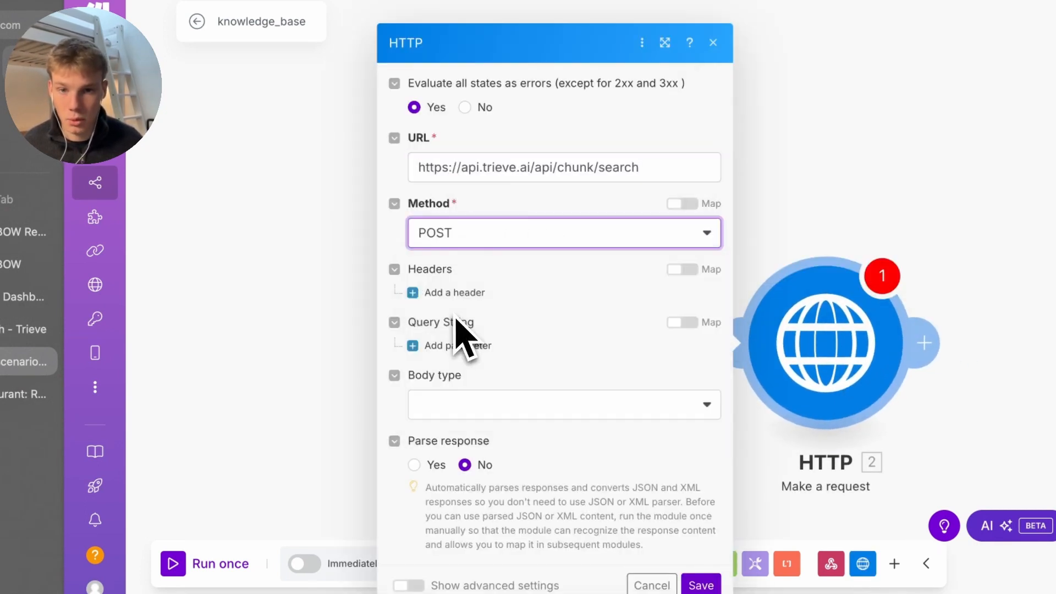
# Add a request header named Authorization, copied from the cURL sample
pyautogui.click(454, 292)
pyautogui.scroll(-1, 484, 330)
pyautogui.click(500, 323)
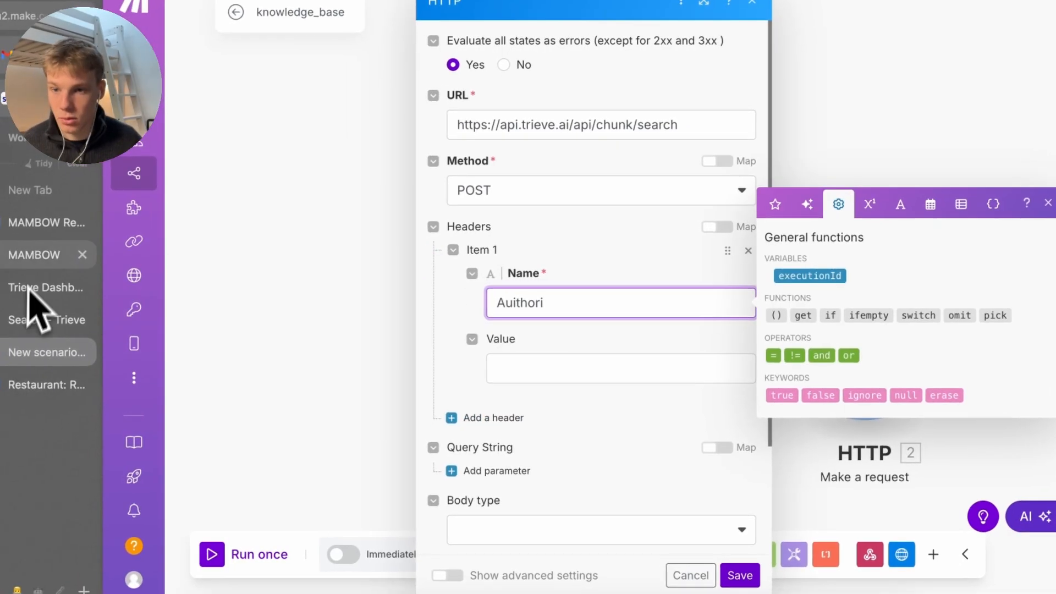
pyautogui.click(46, 321)
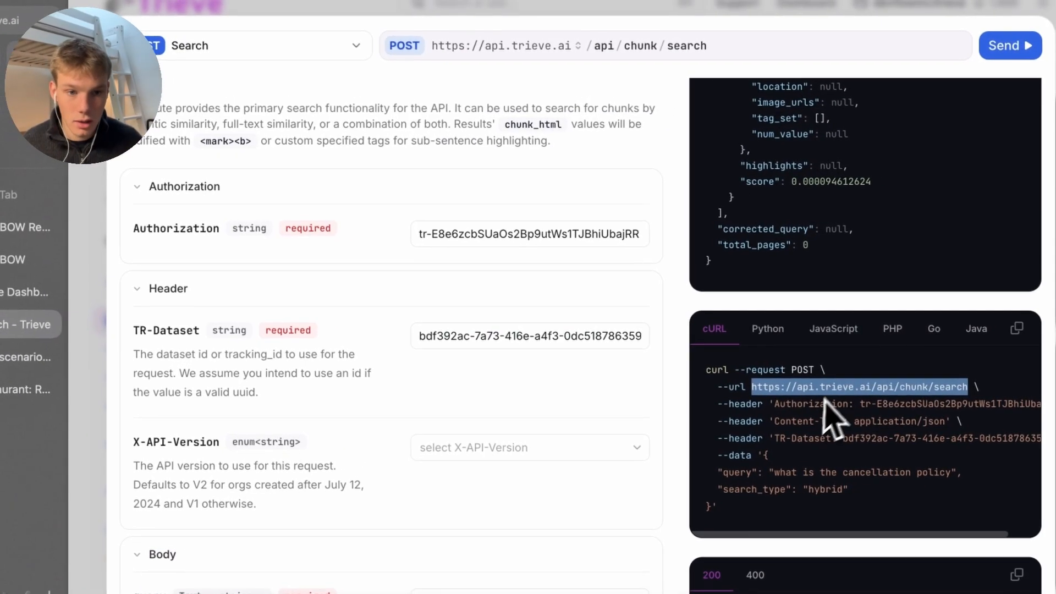
pyautogui.doubleClick(807, 405)
pyautogui.click(22, 357)
pyautogui.write('Authorization')
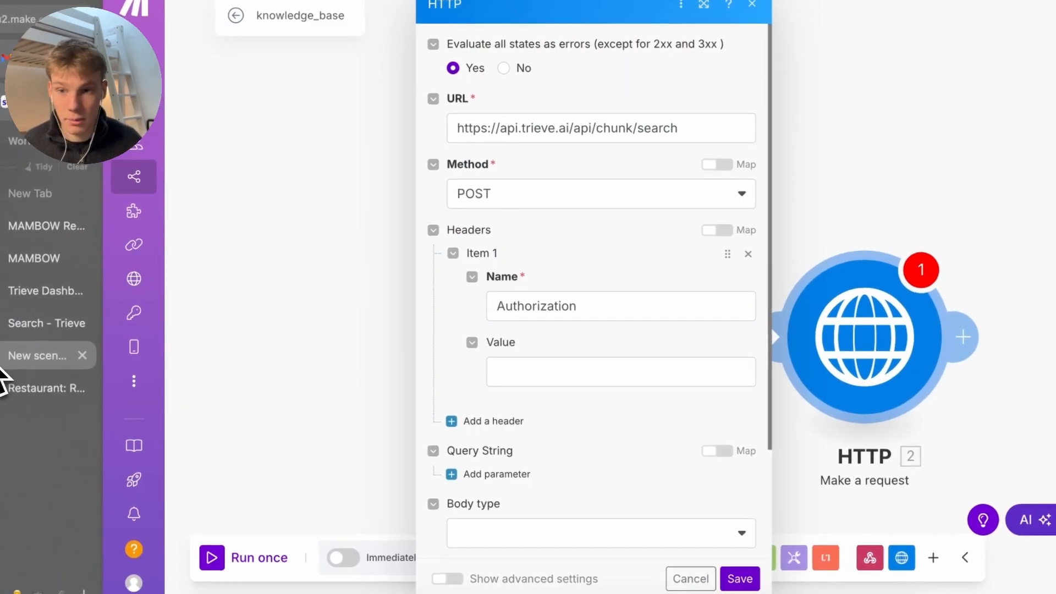
# Paste the Trieve API key from the cURL example as the Authorization header value
pyautogui.click(41, 321)
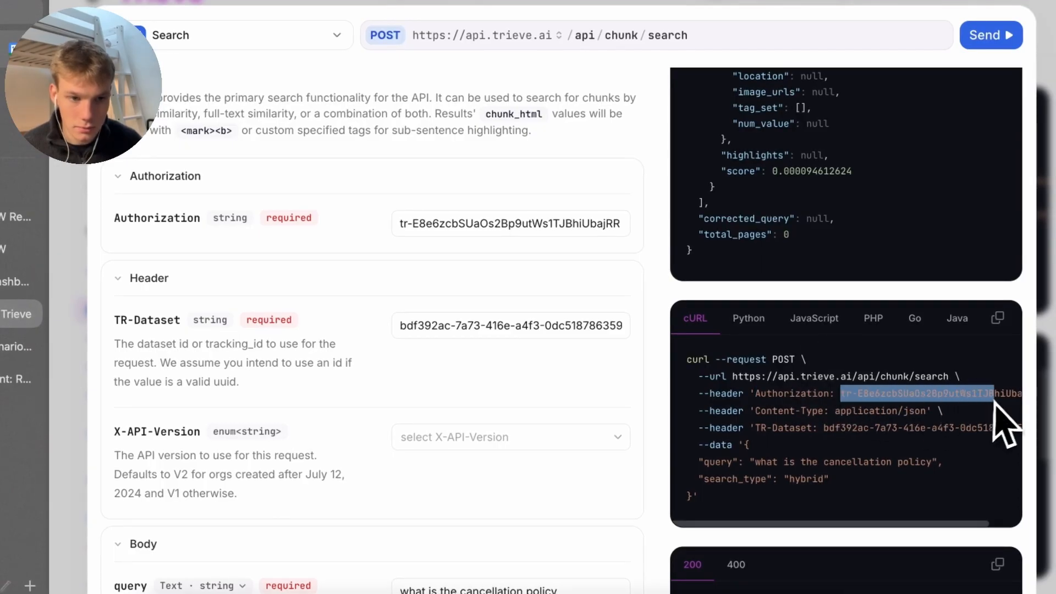
pyautogui.moveTo(995, 403); pyautogui.dragTo(1026, 404)
pyautogui.hotkey('ctrl', 'c')
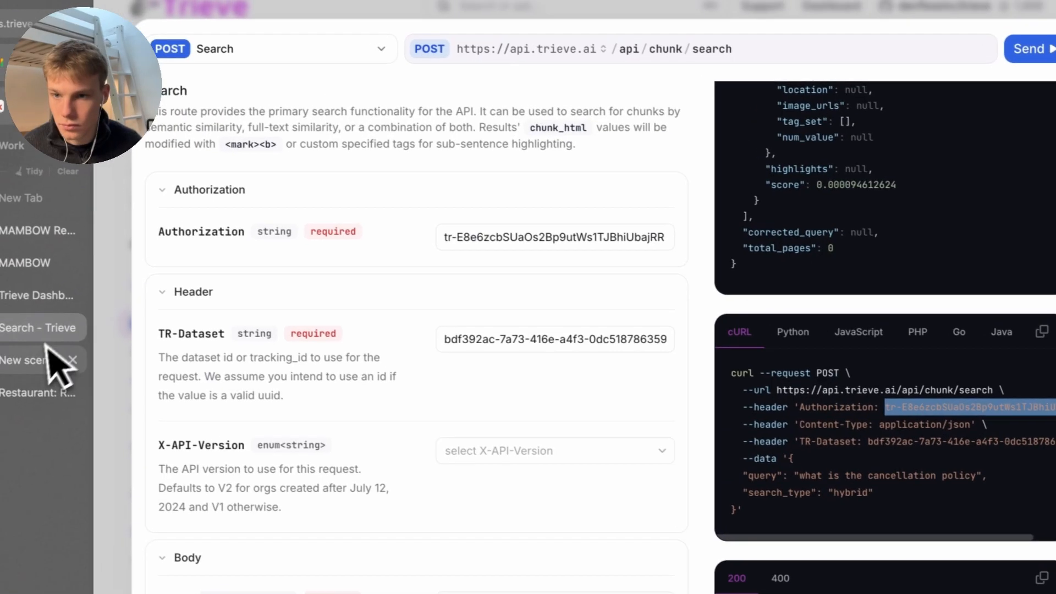
pyautogui.click(39, 298)
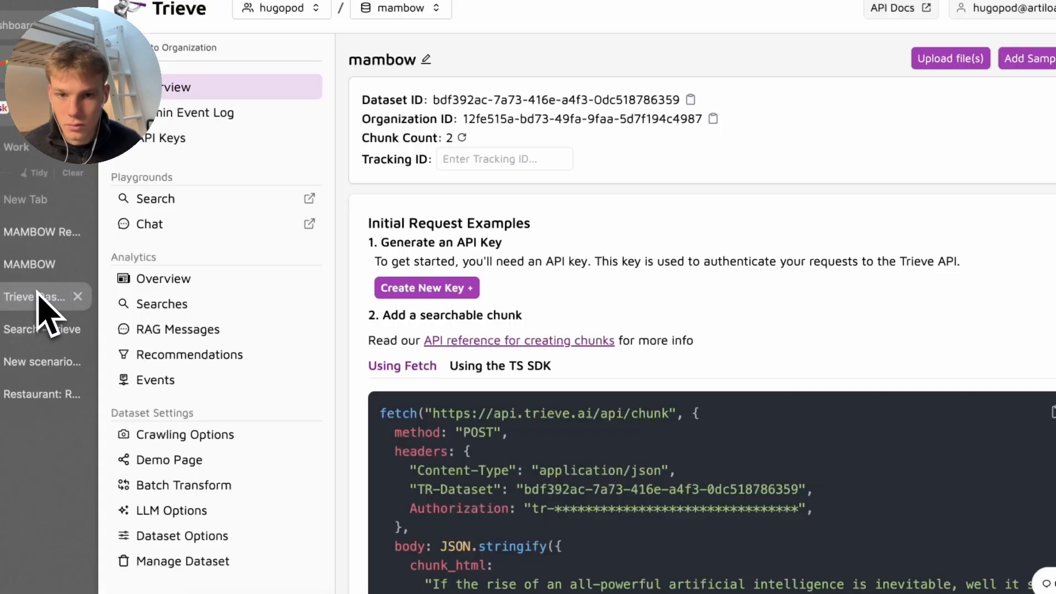
pyautogui.click(41, 268)
pyautogui.click(39, 330)
pyautogui.click(39, 361)
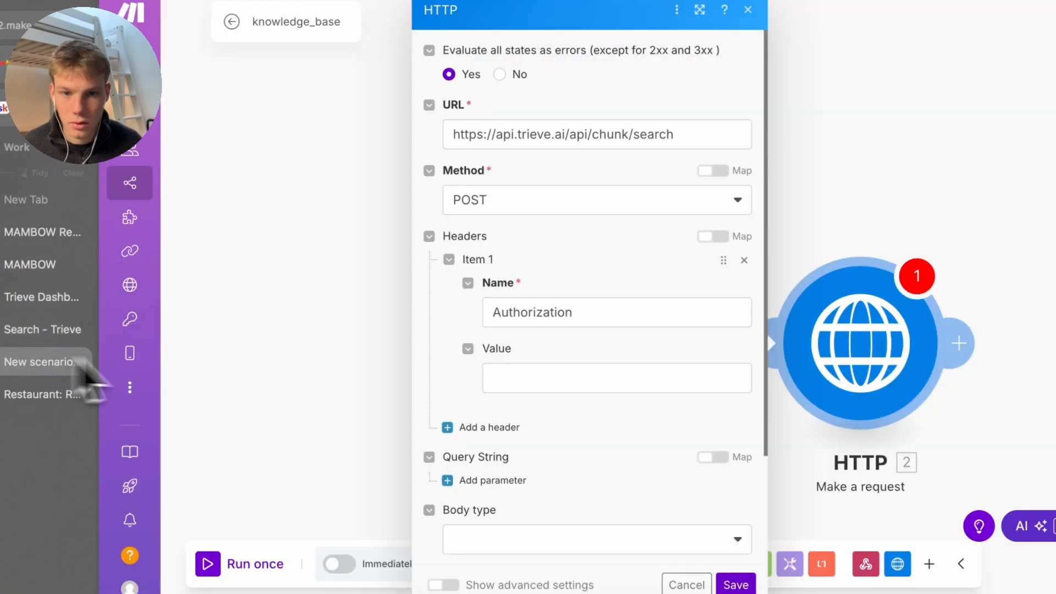
pyautogui.click(577, 380)
pyautogui.hotkey('ctrl', 'v')
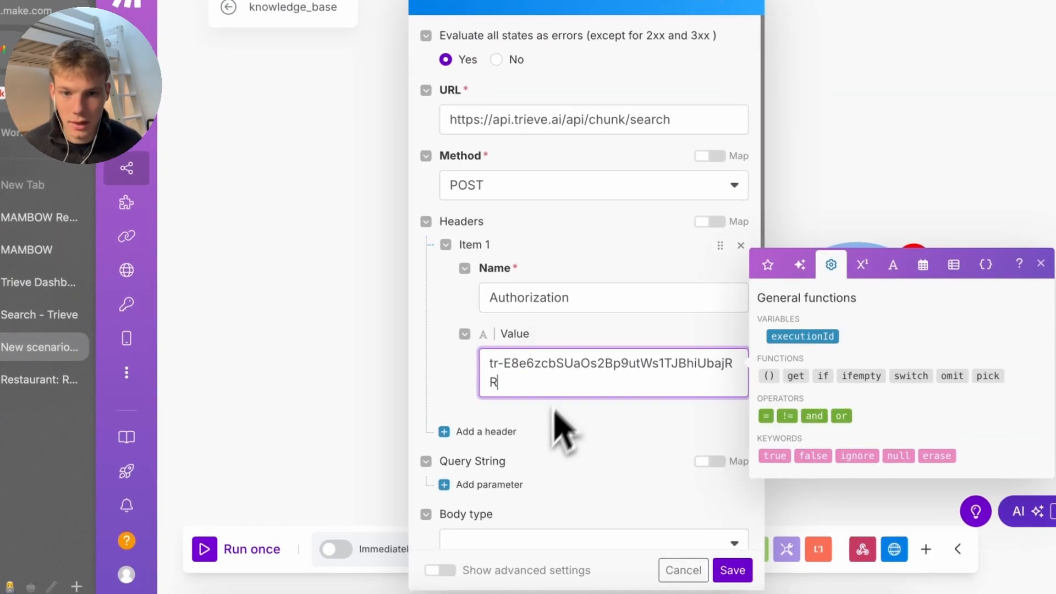
pyautogui.click(507, 447)
# Add a second header named TR-Dataset, copied from the docs example
pyautogui.click(487, 432)
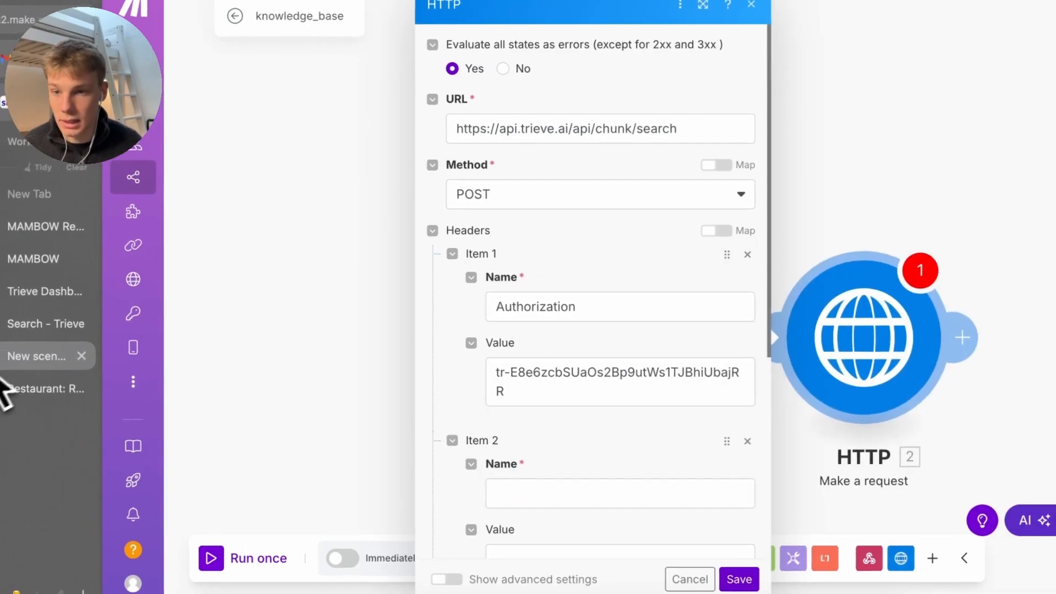
pyautogui.click(33, 317)
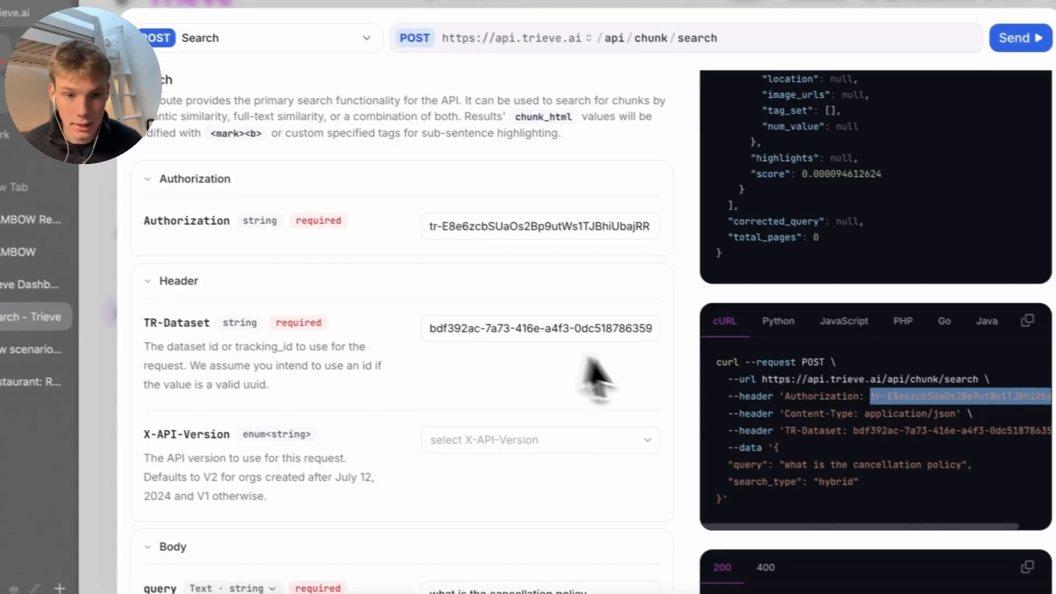
pyautogui.doubleClick(776, 424)
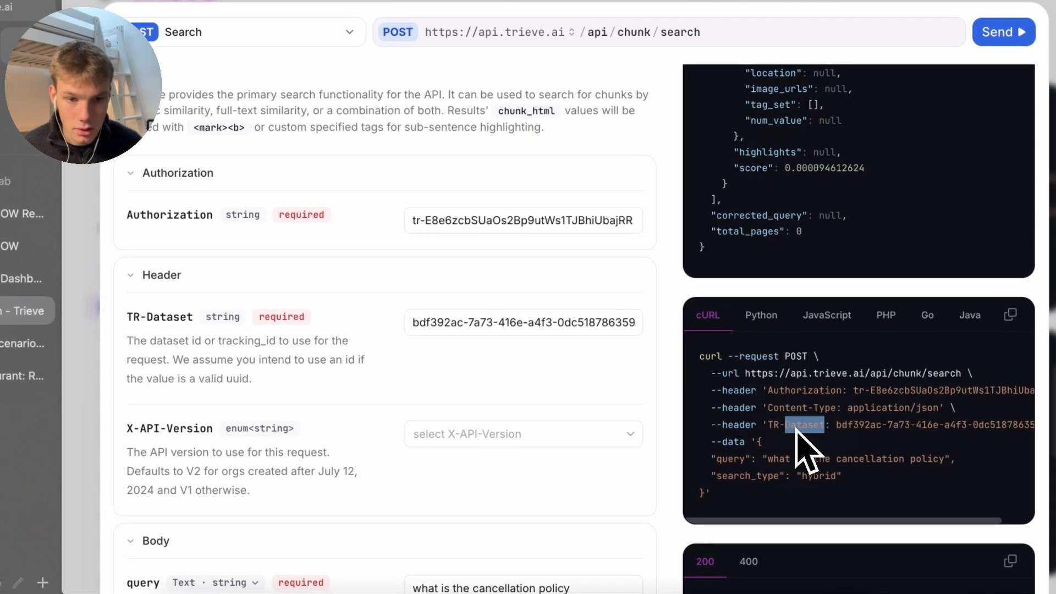
pyautogui.click(779, 446)
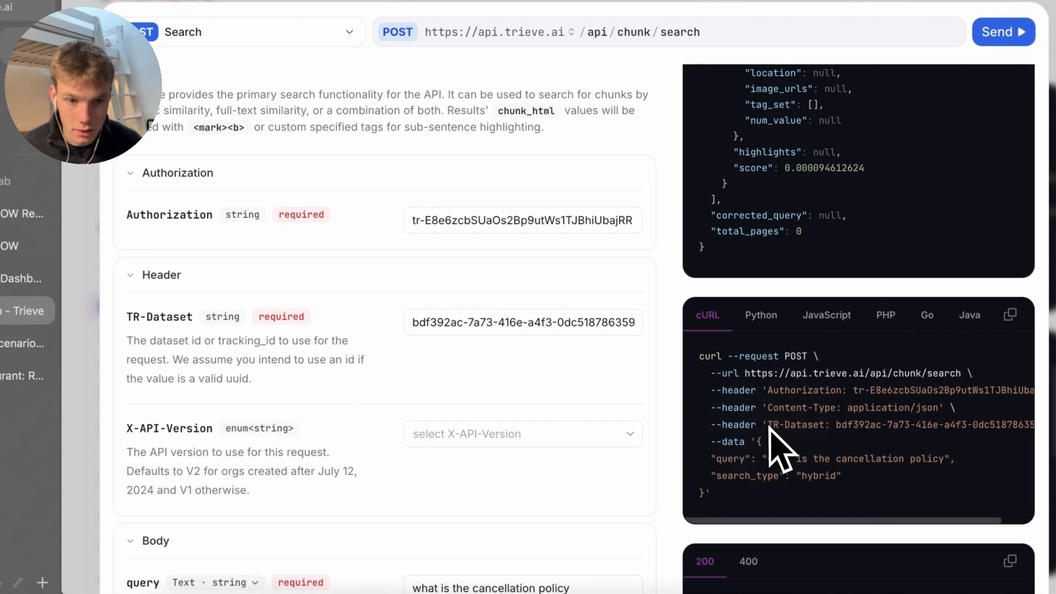
pyautogui.moveTo(773, 428); pyautogui.dragTo(798, 431)
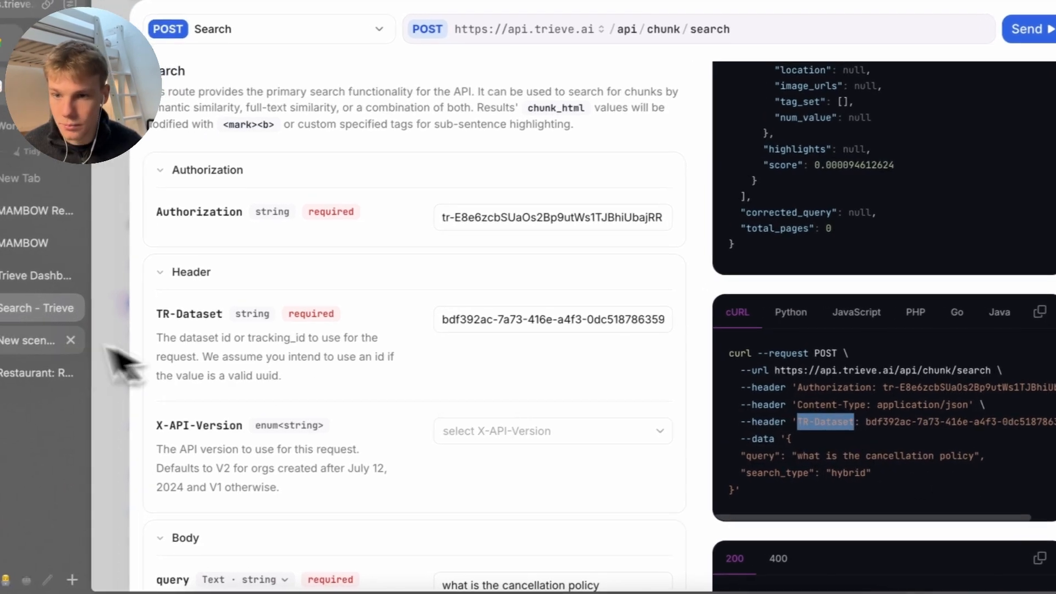
pyautogui.click(25, 343)
pyautogui.click(528, 478)
pyautogui.write('TR-Dataset')
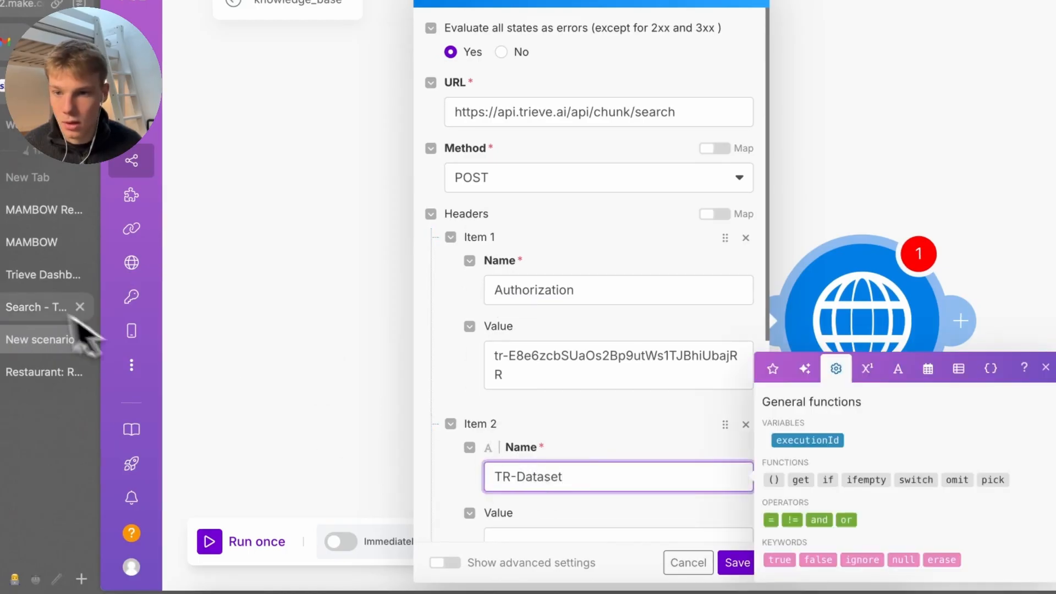
# Fill the TR-Dataset header value with the dataset ID from clipboard history
pyautogui.click(66, 311)
pyautogui.click(44, 339)
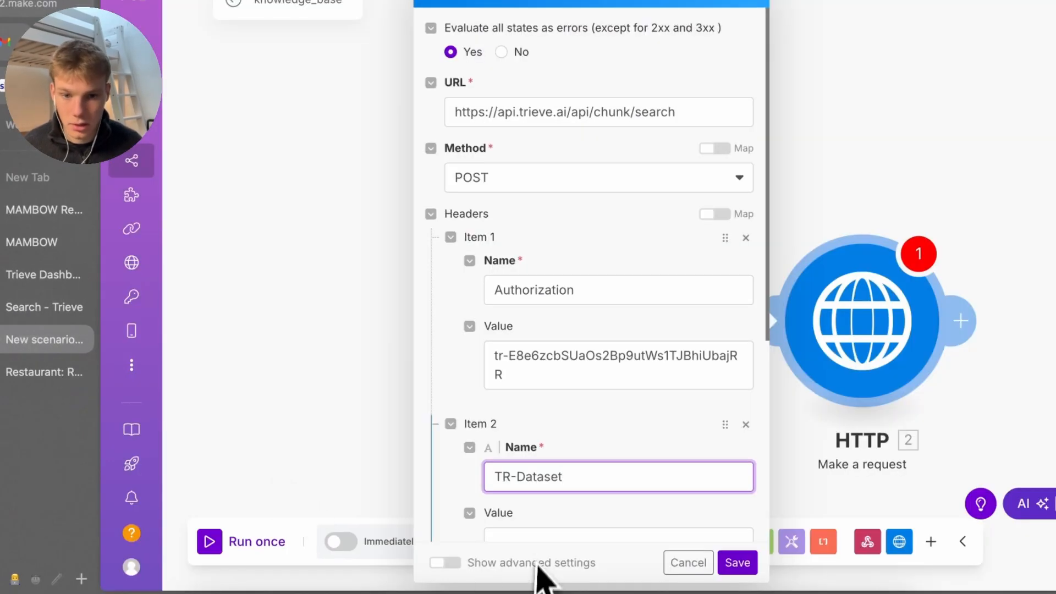
pyautogui.click(539, 536)
pyautogui.press('super+v')
pyautogui.press('Down')
pyautogui.press('Down')
pyautogui.press('Down')
pyautogui.press('Down')
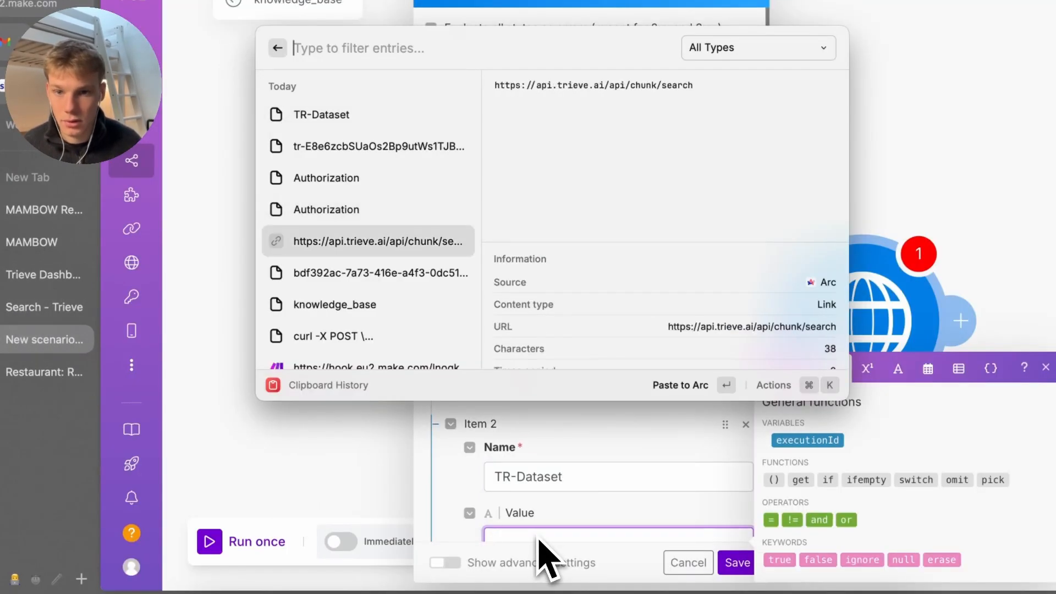
pyautogui.press('Down')
pyautogui.press('Return')
pyautogui.scroll(-3, 573, 484)
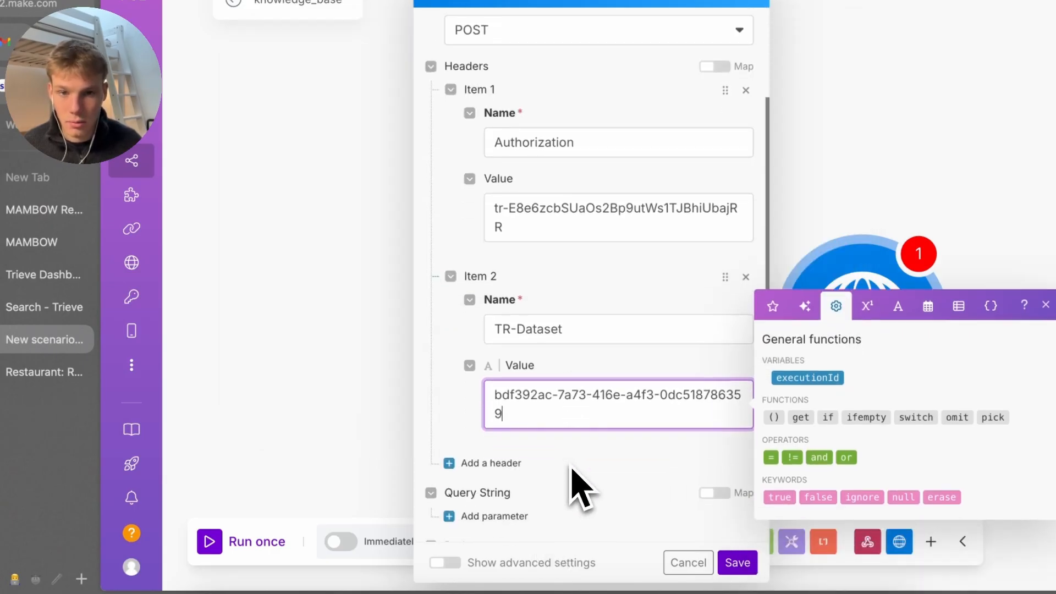
pyautogui.scroll(-4, 572, 473)
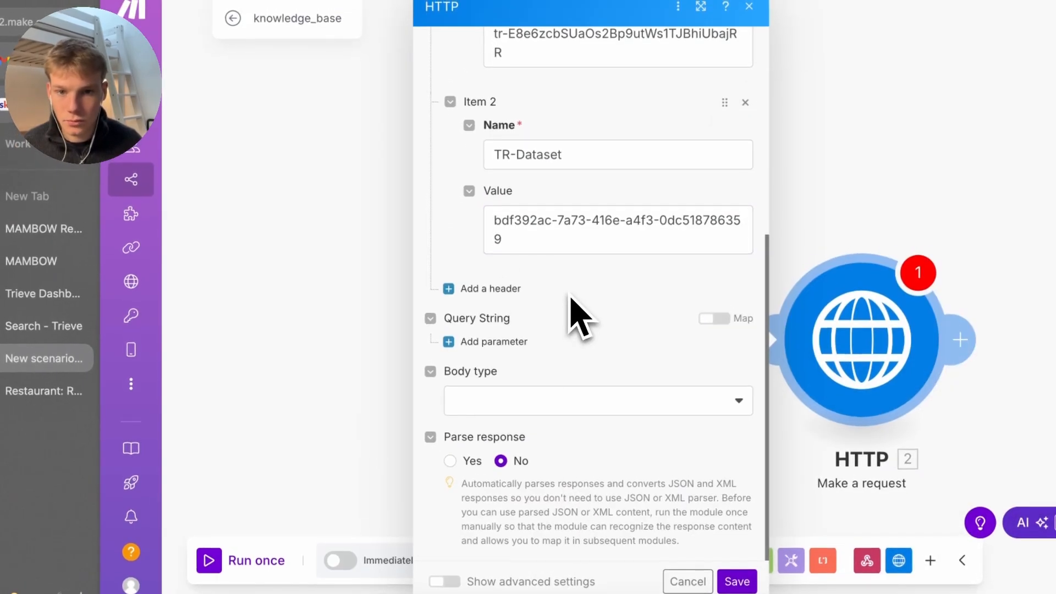
# Copy the JSON request body from the Trieve cURL example
pyautogui.click(13, 309)
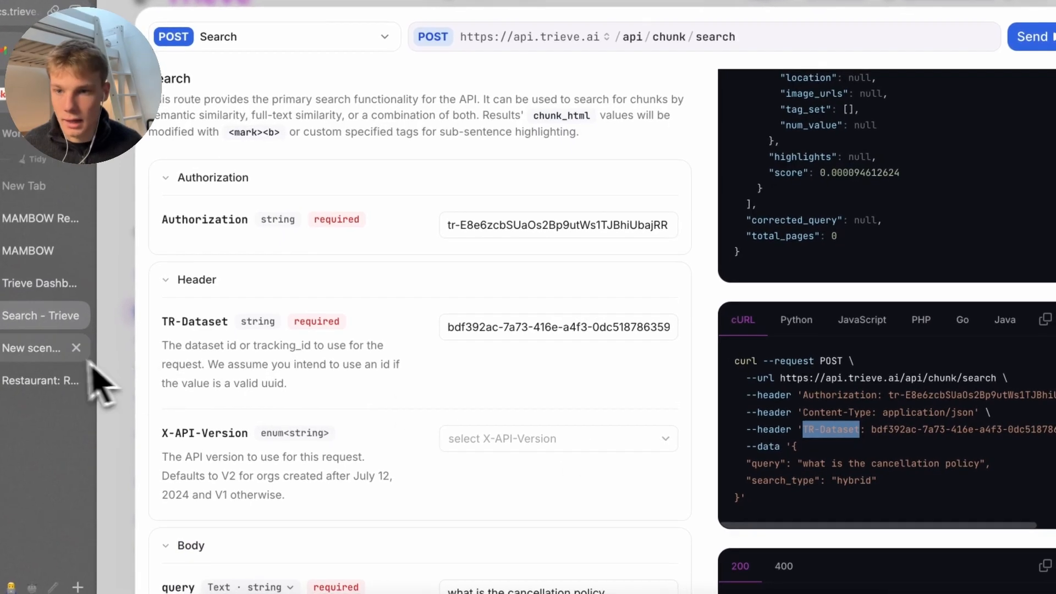
pyautogui.moveTo(758, 510); pyautogui.dragTo(784, 454)
pyautogui.press('super+c')
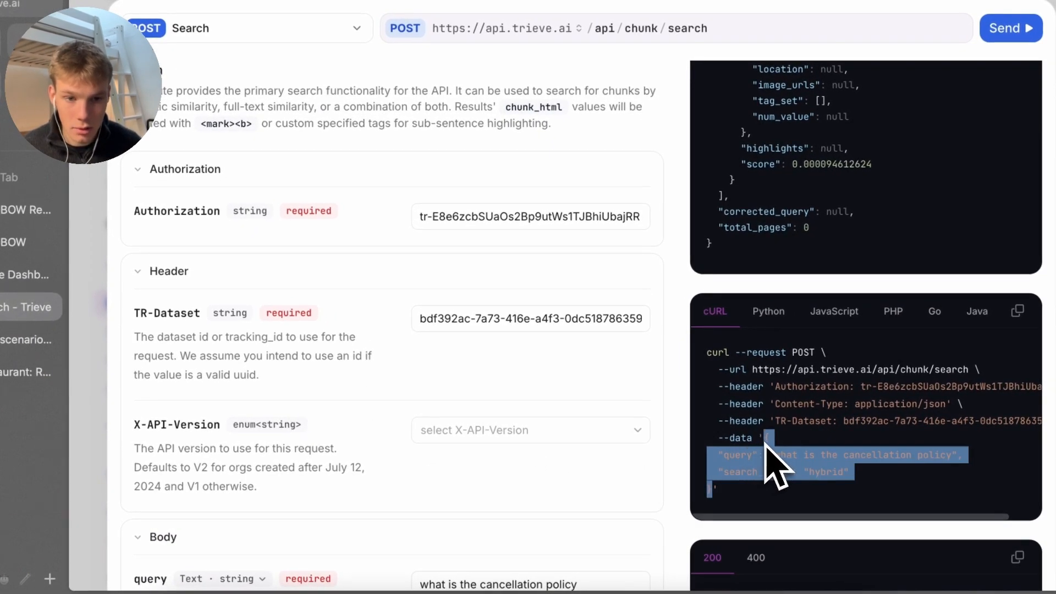
pyautogui.click(22, 341)
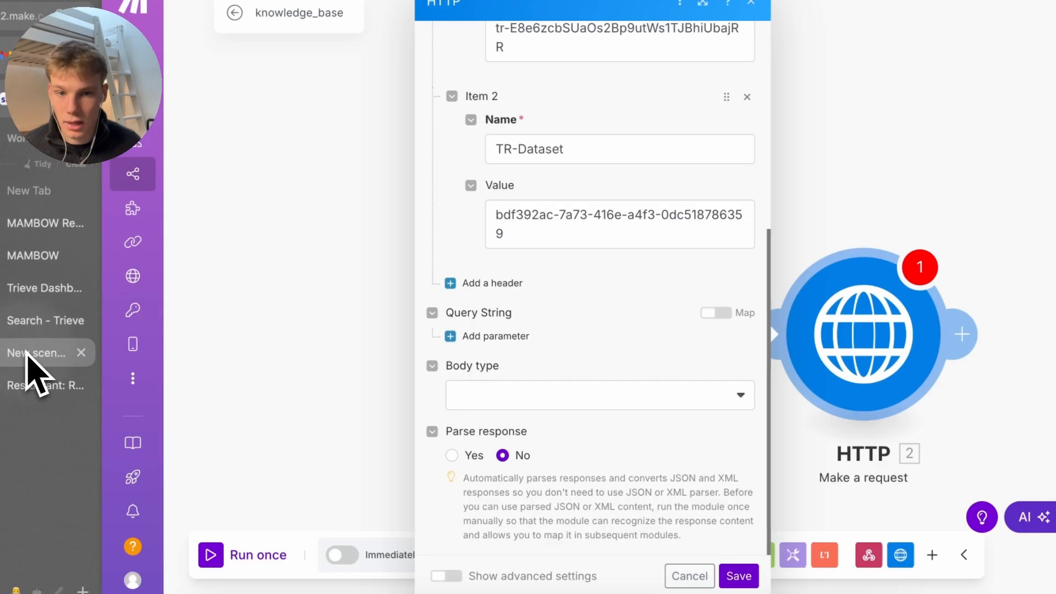
pyautogui.click(530, 406)
# Set the HTTP body type to Raw with content type JSON
pyautogui.click(513, 424)
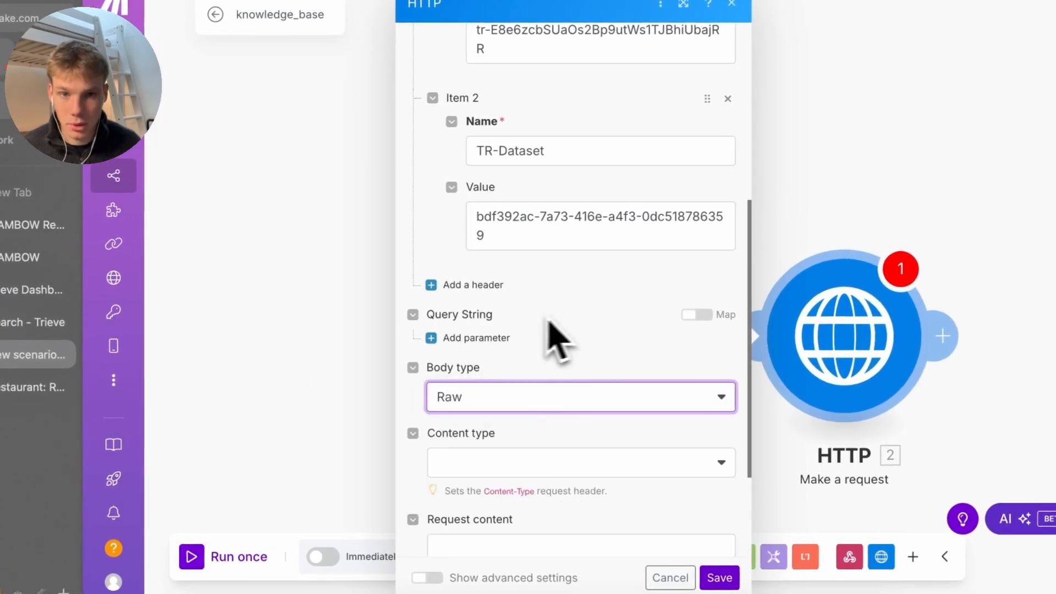
pyautogui.scroll(-3, 539, 330)
pyautogui.click(495, 319)
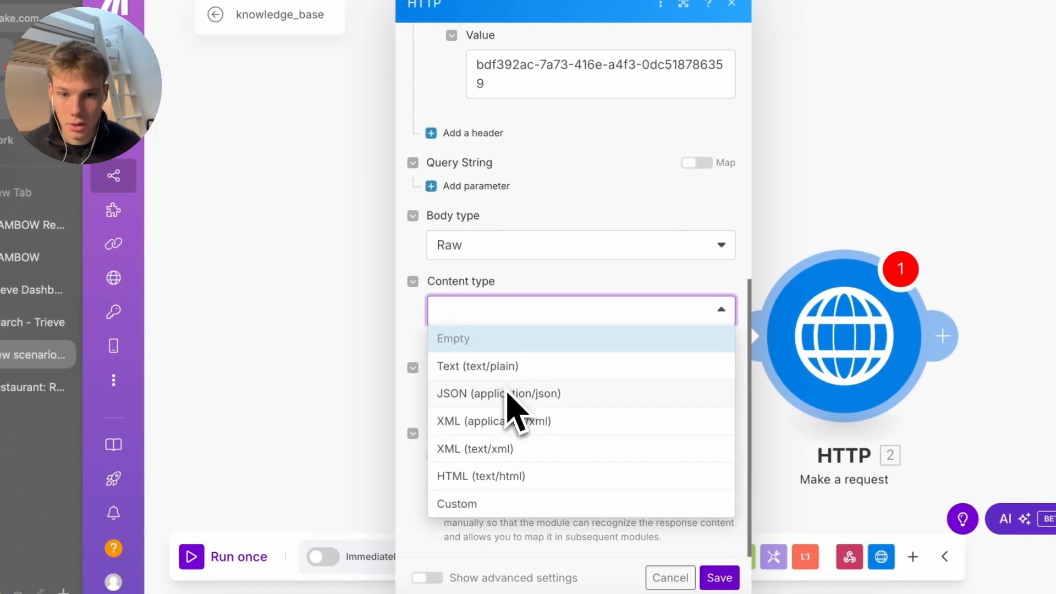
pyautogui.click(508, 394)
pyautogui.moveTo(398, 337); pyautogui.dragTo(379, 363)
# Paste the JSON search body and replace its sample query with {{1.query}}
pyautogui.click(572, 407)
pyautogui.press('super+v')
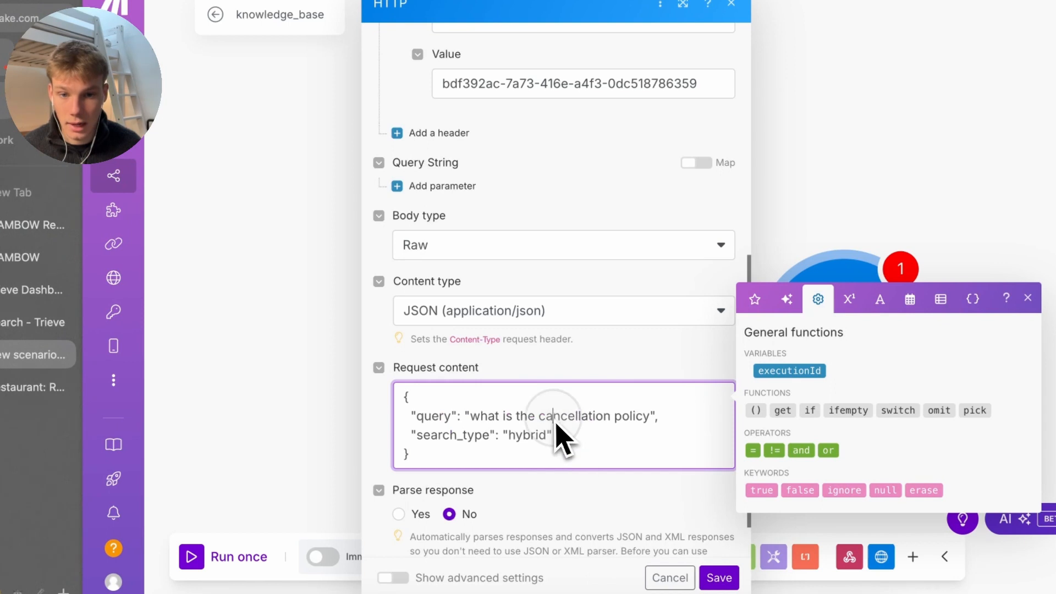
pyautogui.moveTo(472, 416); pyautogui.dragTo(639, 432)
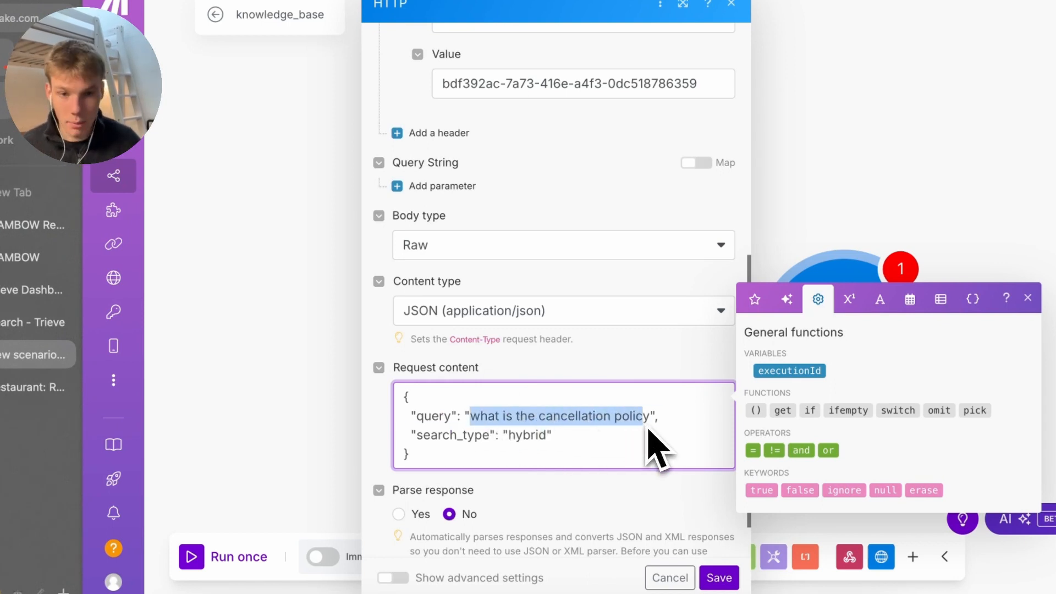
pyautogui.press('BackSpace')
pyautogui.write('{{')
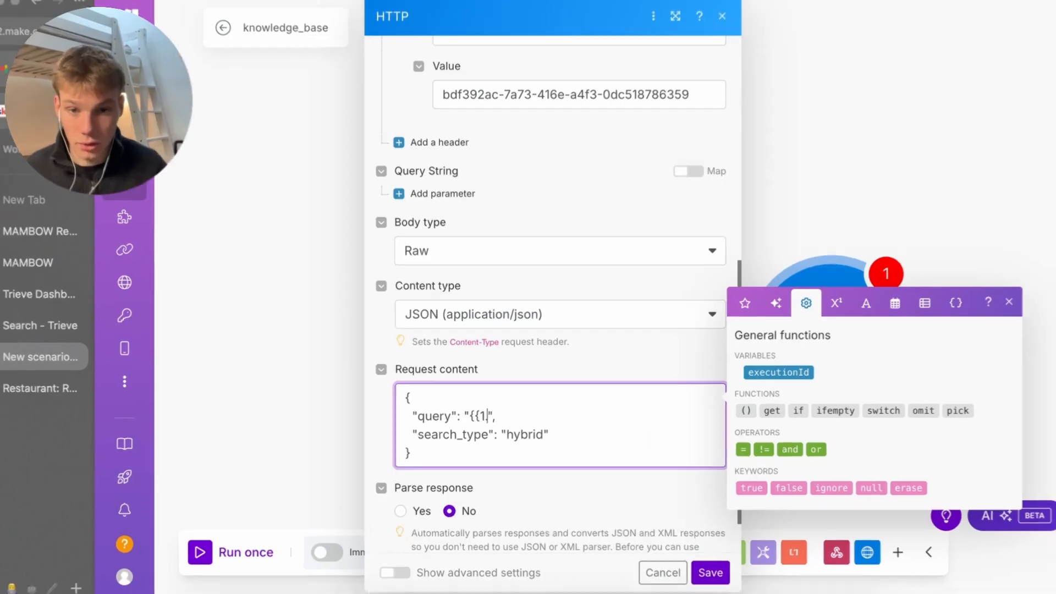
pyautogui.write('1.query')
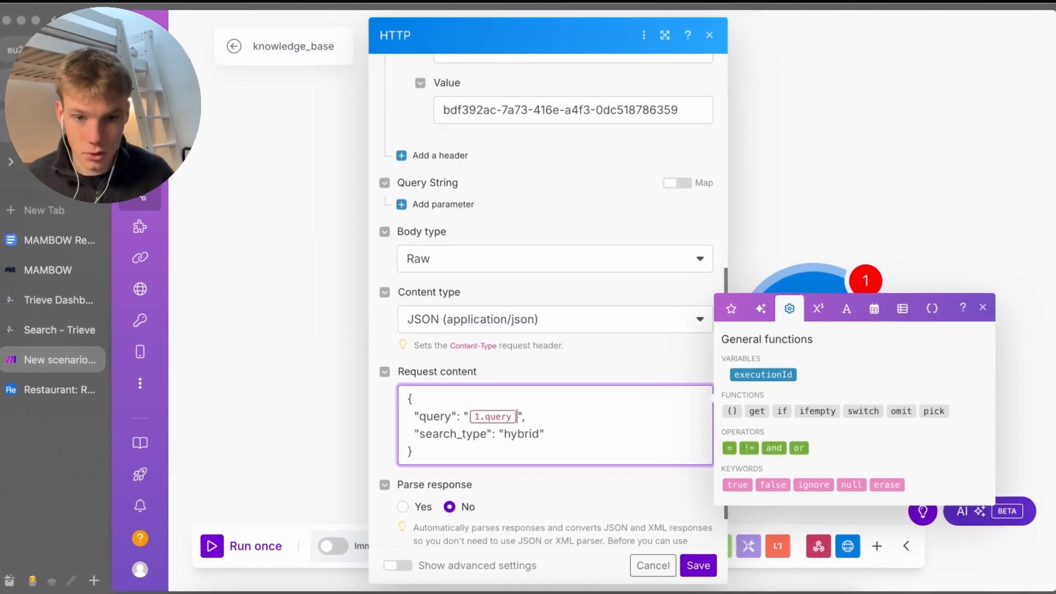
pyautogui.click(628, 481)
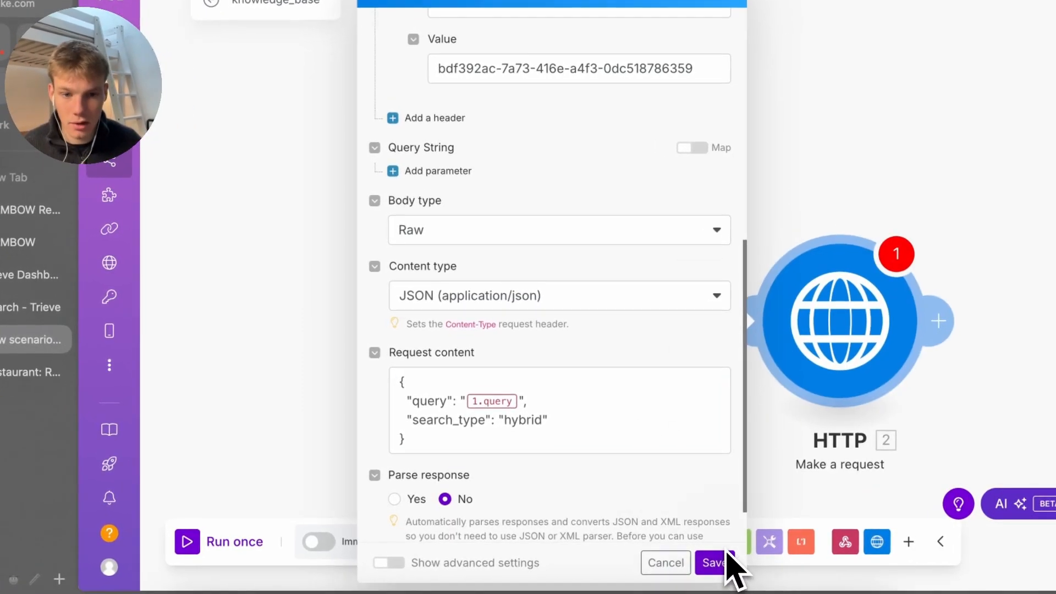
# Save the HTTP module and the scenario, then confirm the Webhooks module settings
pyautogui.click(709, 566)
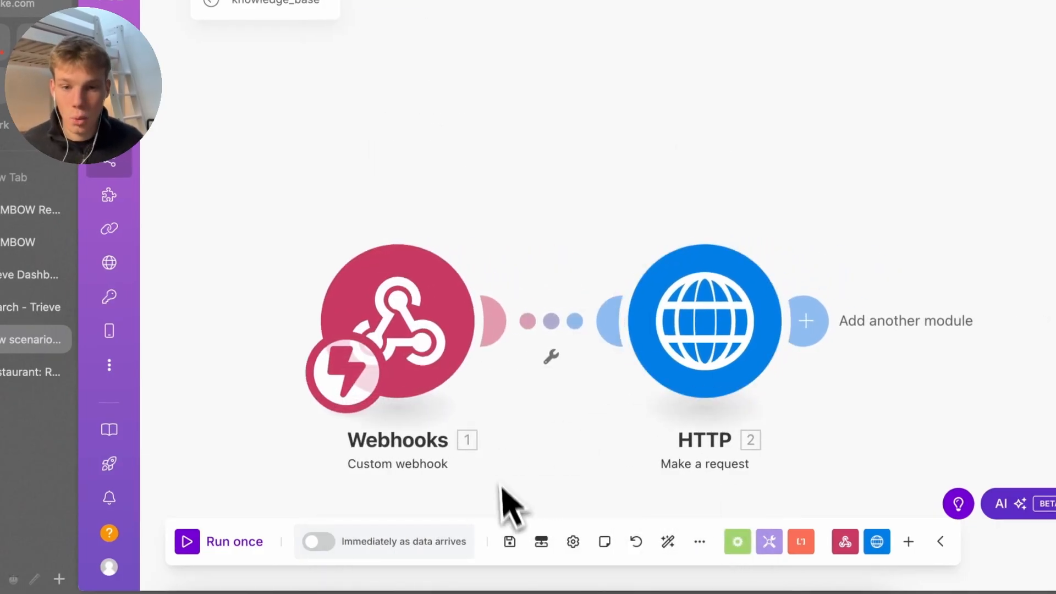
pyautogui.click(515, 542)
pyautogui.click(420, 365)
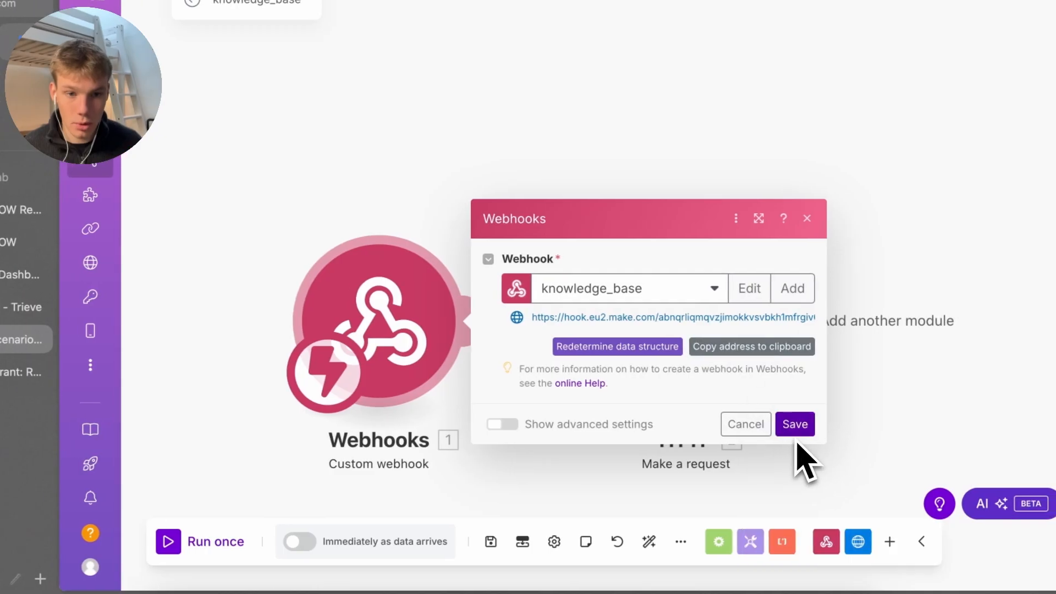
pyautogui.click(814, 424)
pyautogui.click(610, 592)
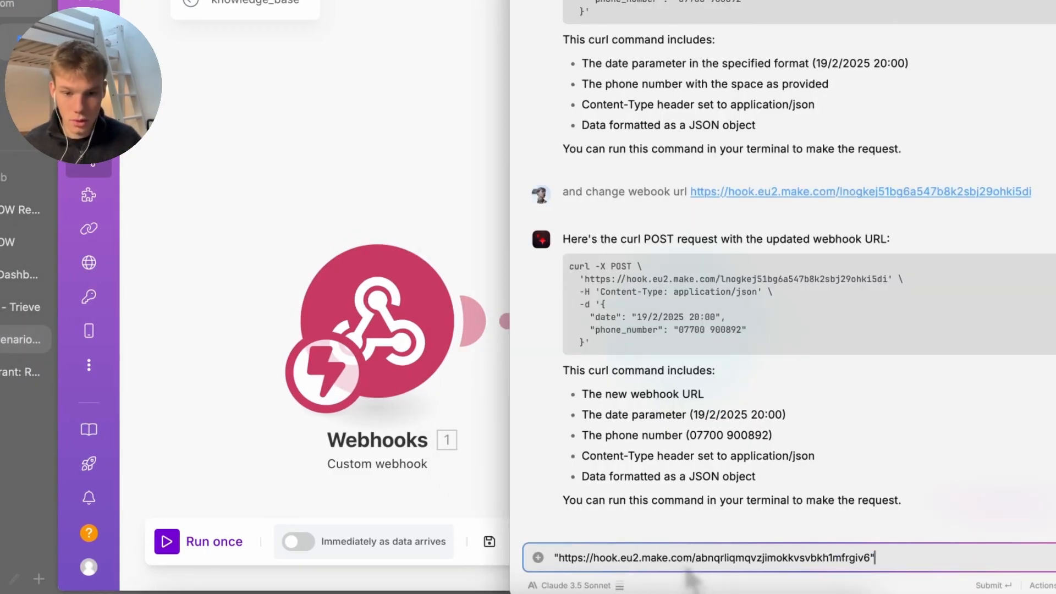
# Ask Raycast AI for a curl to the new webhook sending only query 'what is the cancellation policy'
pyautogui.write('change "remove all but query an')
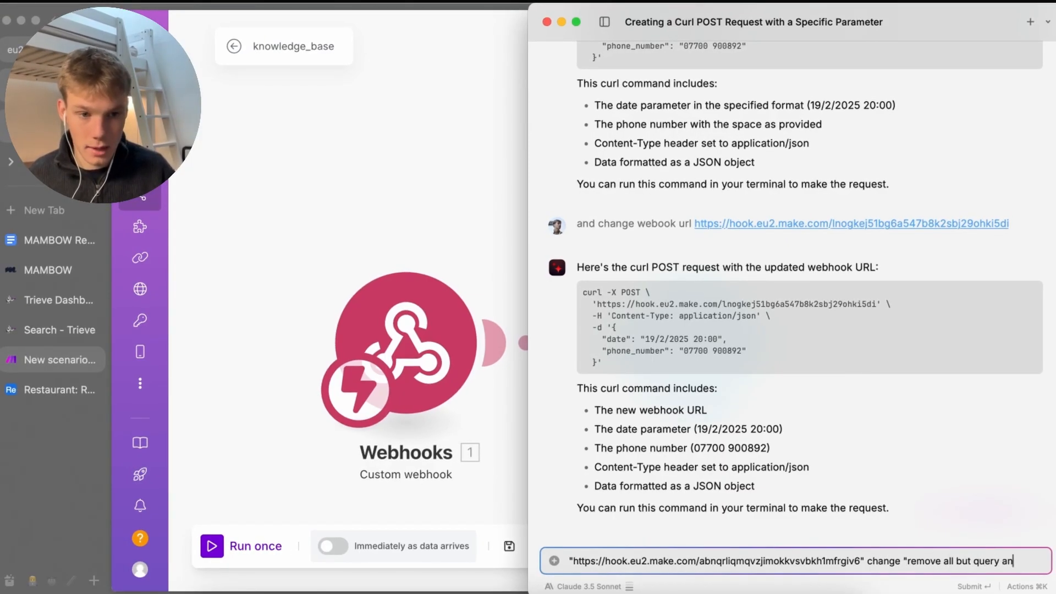
pyautogui.write('d make it what is the cancellation plicy')
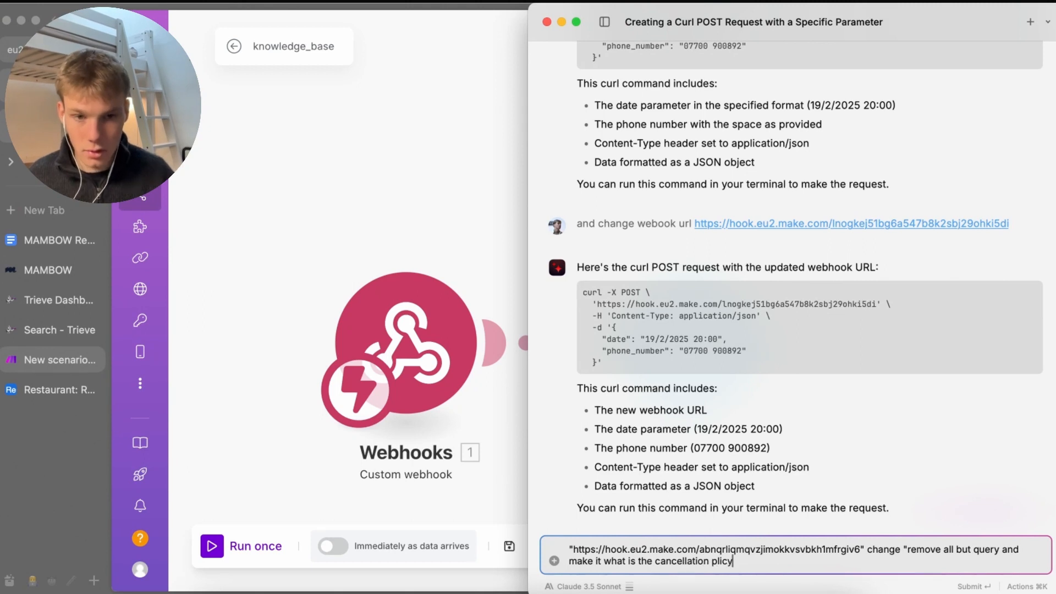
pyautogui.press('Return')
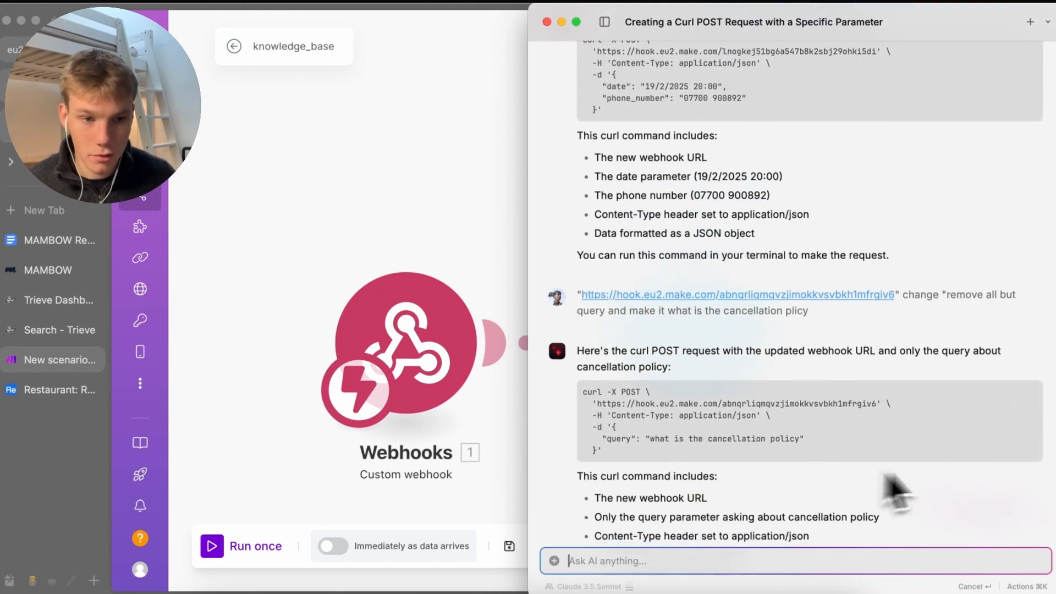
pyautogui.press('Escape')
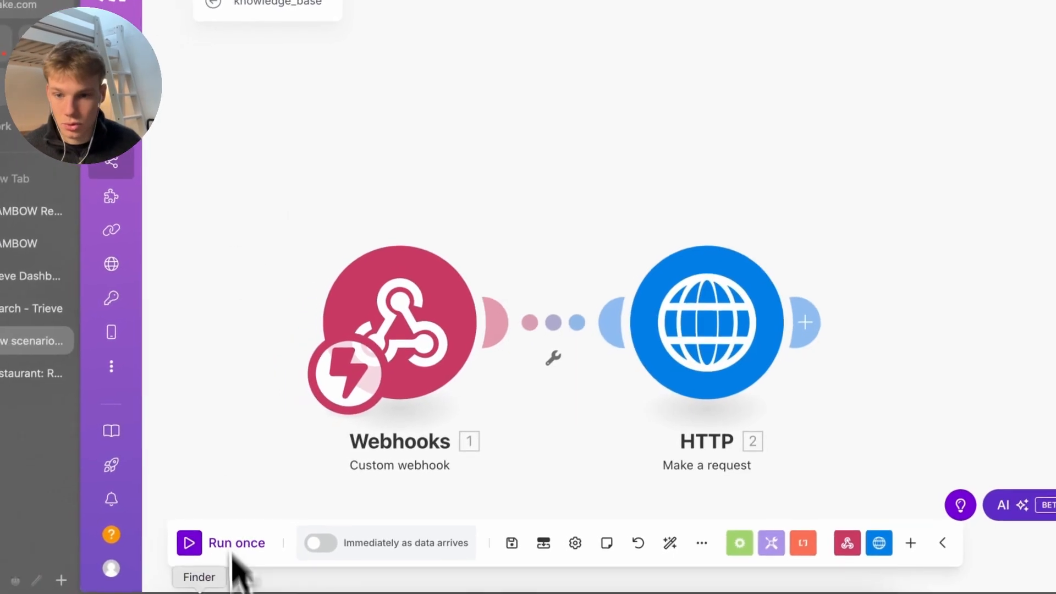
# Run the scenario once and fire the cancellation-policy curl command from Terminal
pyautogui.click(235, 544)
pyautogui.click(702, 589)
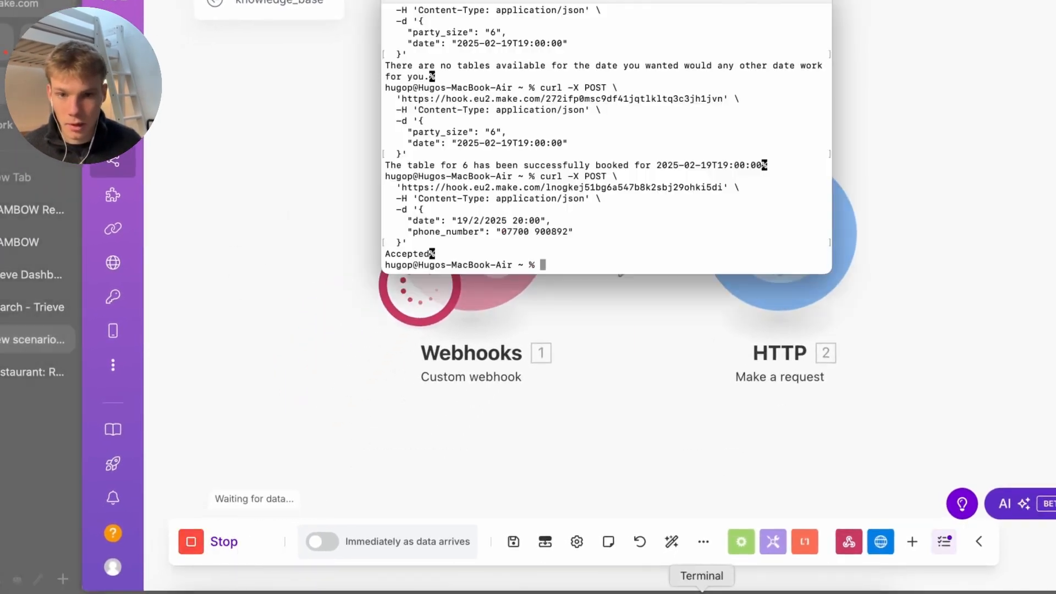
pyautogui.press('super+v')
pyautogui.press('Return')
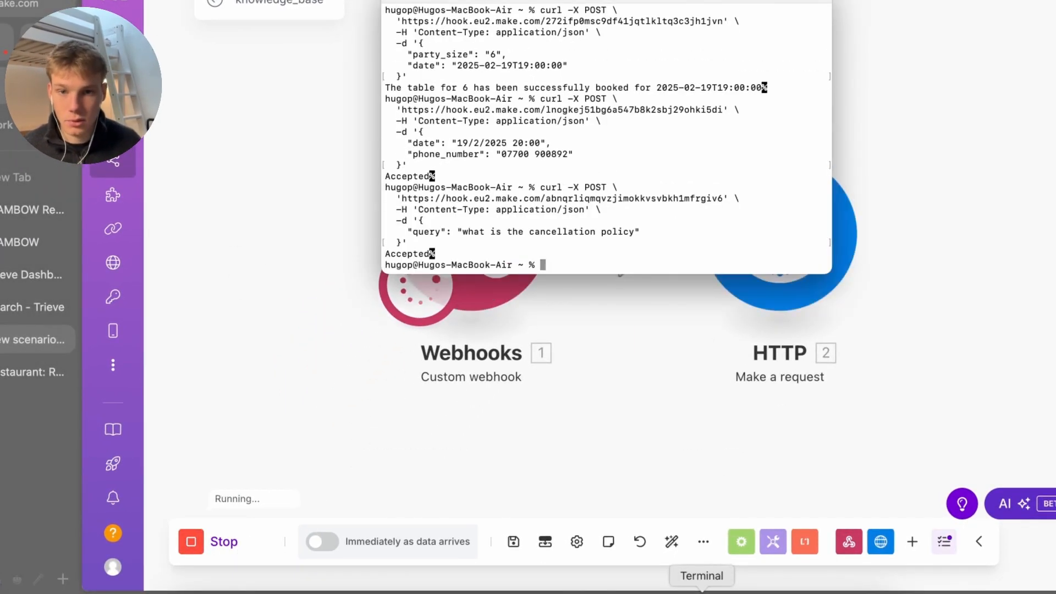
# Inspect the HTTP module's output Data showing status 200 with knowledge-base chunks
pyautogui.click(585, 423)
pyautogui.click(727, 137)
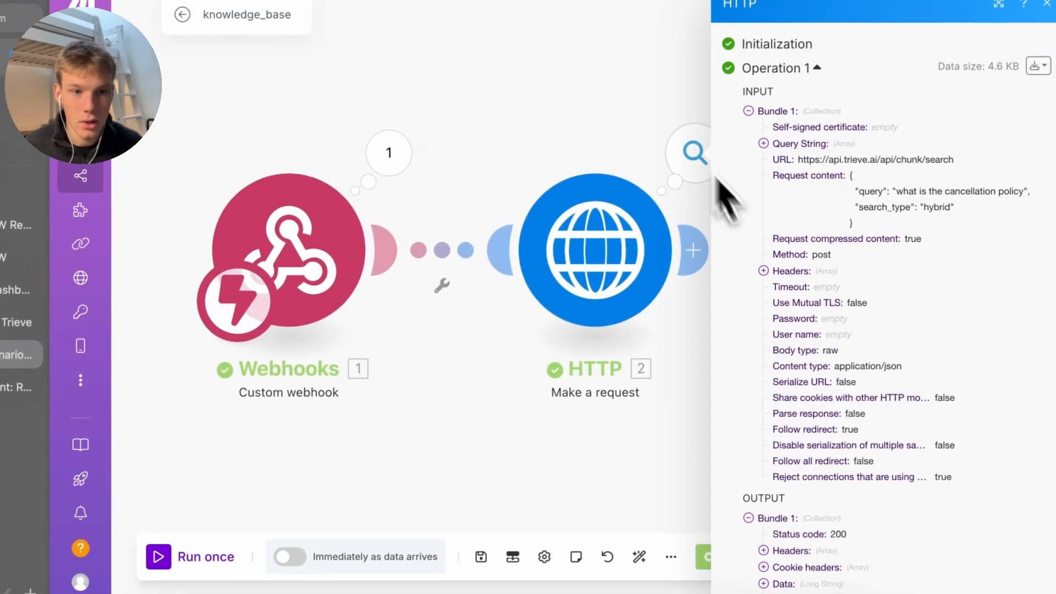
pyautogui.scroll(-3, 812, 295)
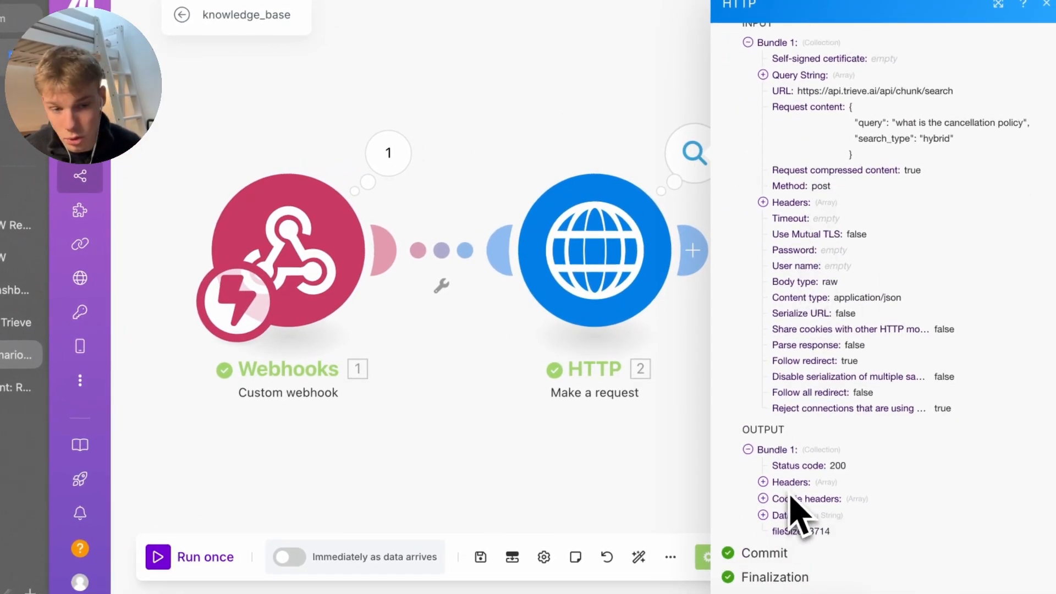
pyautogui.click(785, 520)
pyautogui.scroll(-10, 790, 544)
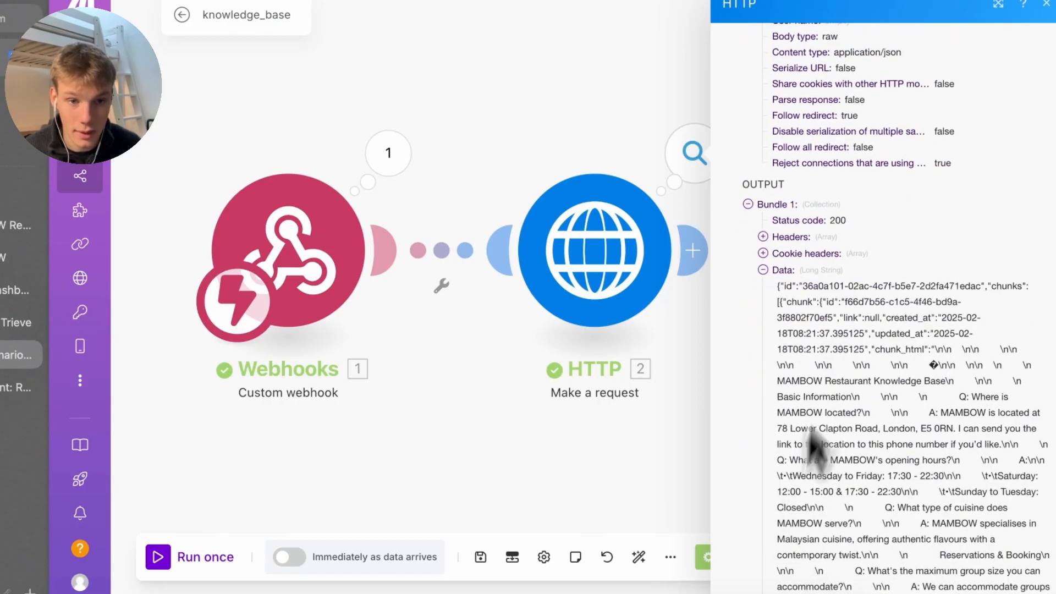
pyautogui.moveTo(777, 286); pyautogui.dragTo(790, 460)
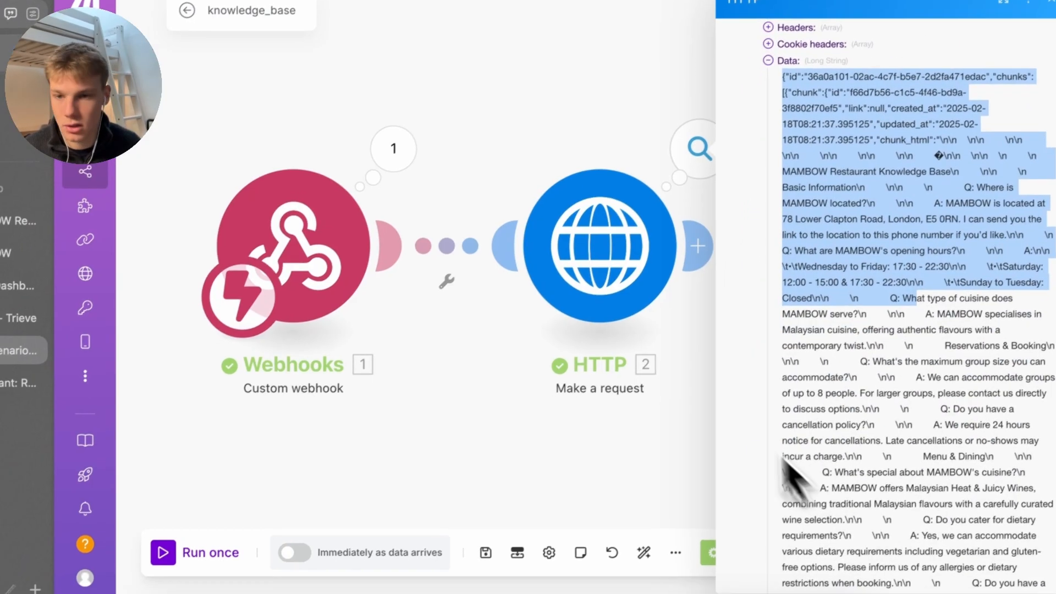
# Copy the sample search response from the Trieve reference page
pyautogui.click(44, 322)
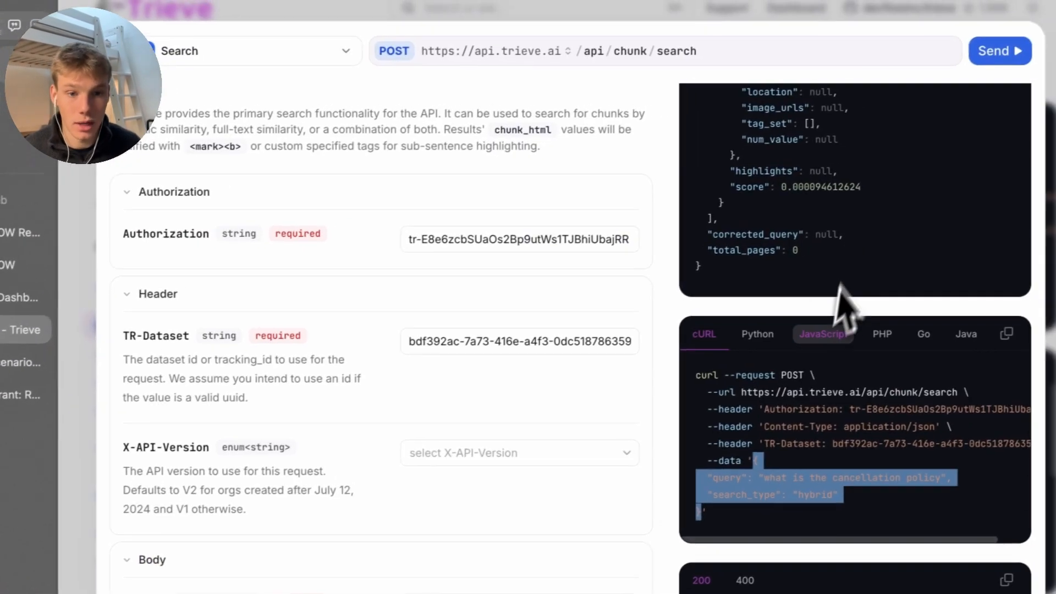
pyautogui.scroll(-8, 878, 296)
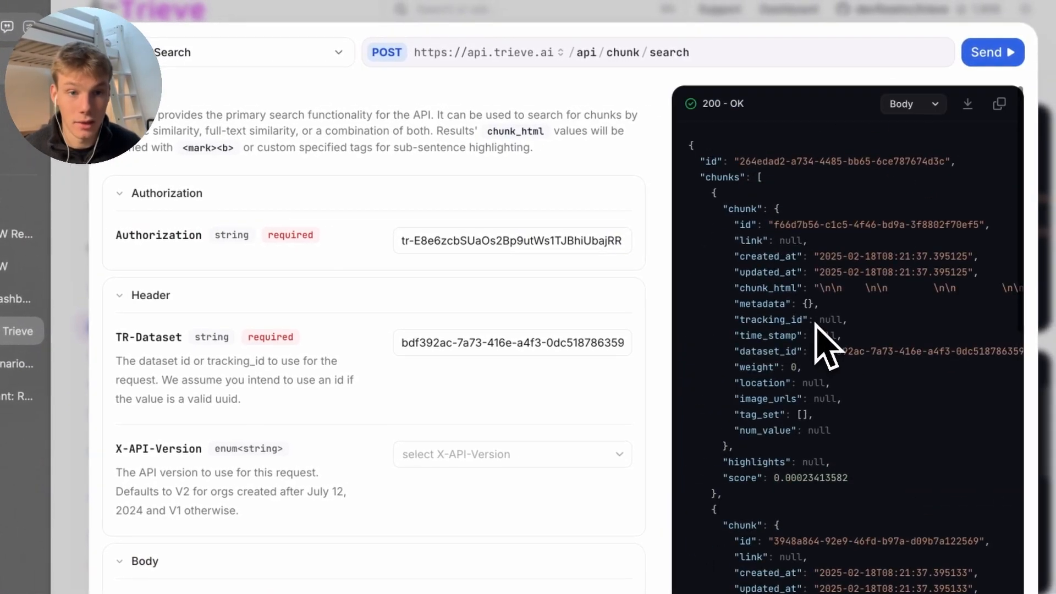
pyautogui.click(998, 104)
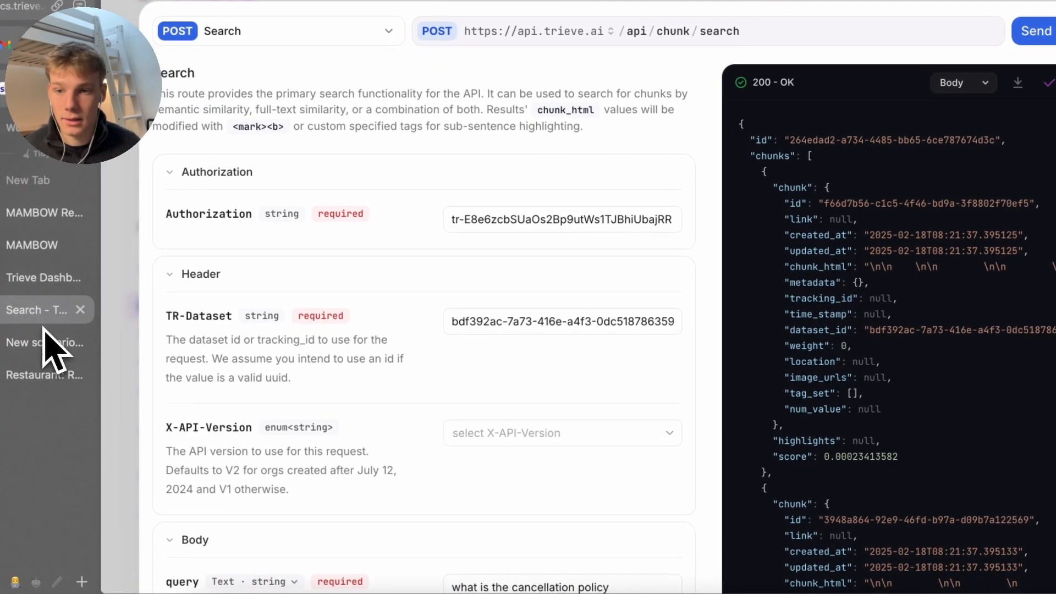
pyautogui.click(44, 330)
pyautogui.click(518, 431)
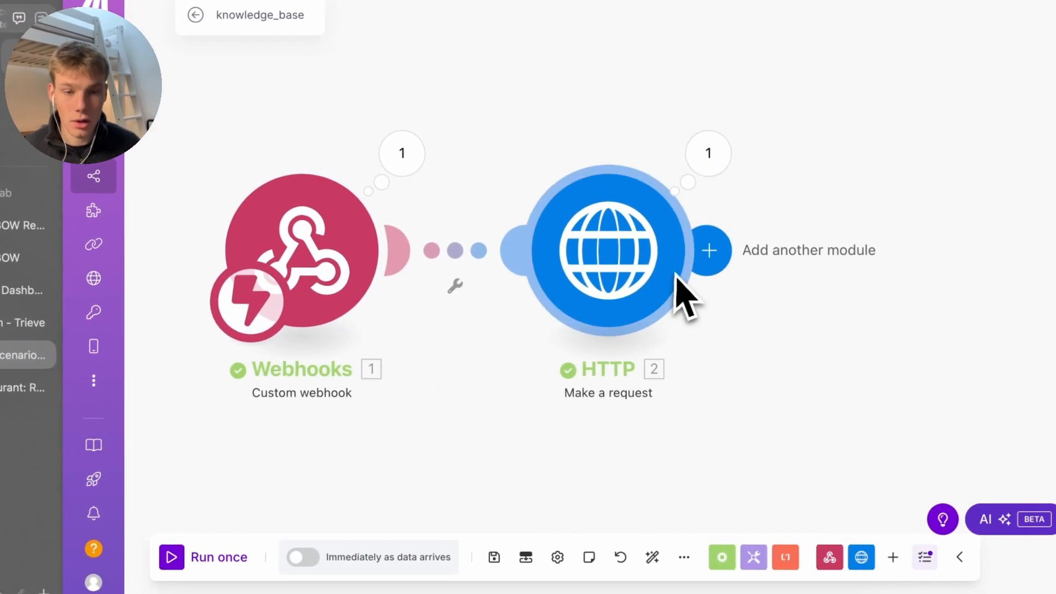
# Add a Parse JSON module after the HTTP request
pyautogui.click(712, 265)
pyautogui.write('p')
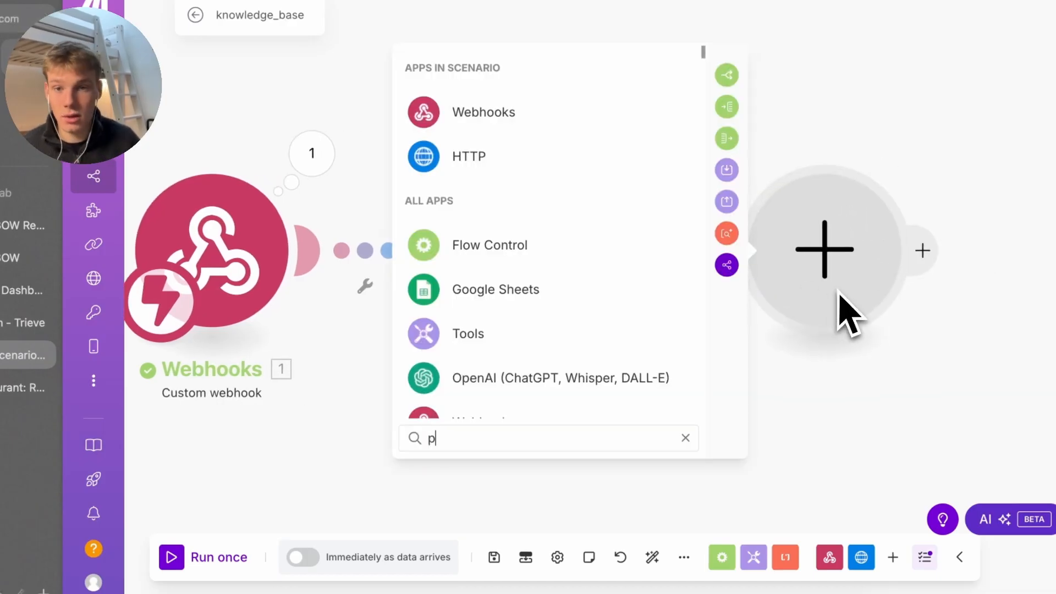
pyautogui.write('arse json')
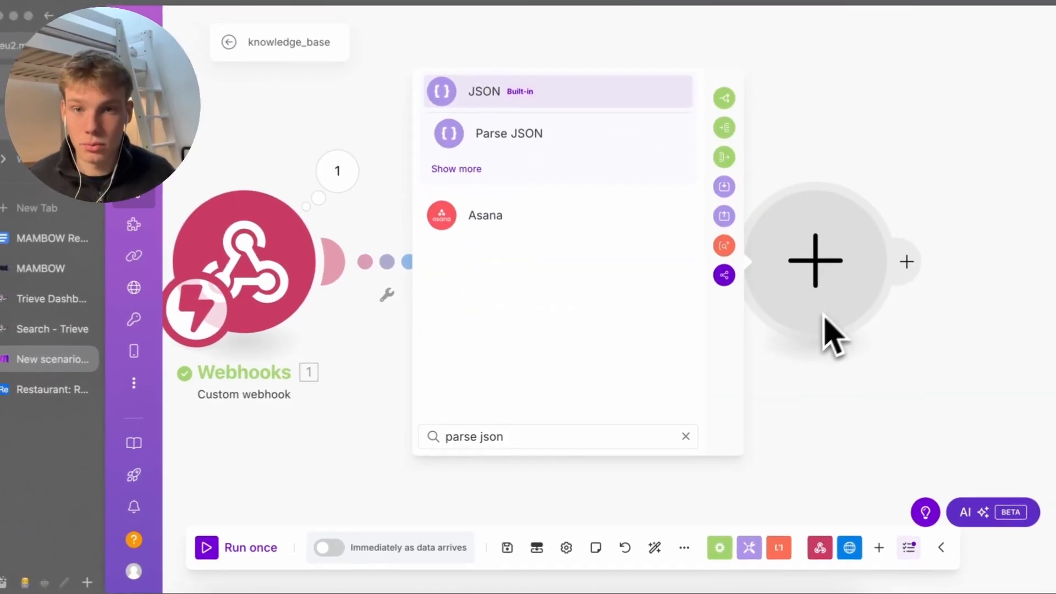
pyautogui.press('Down')
pyautogui.press('Return')
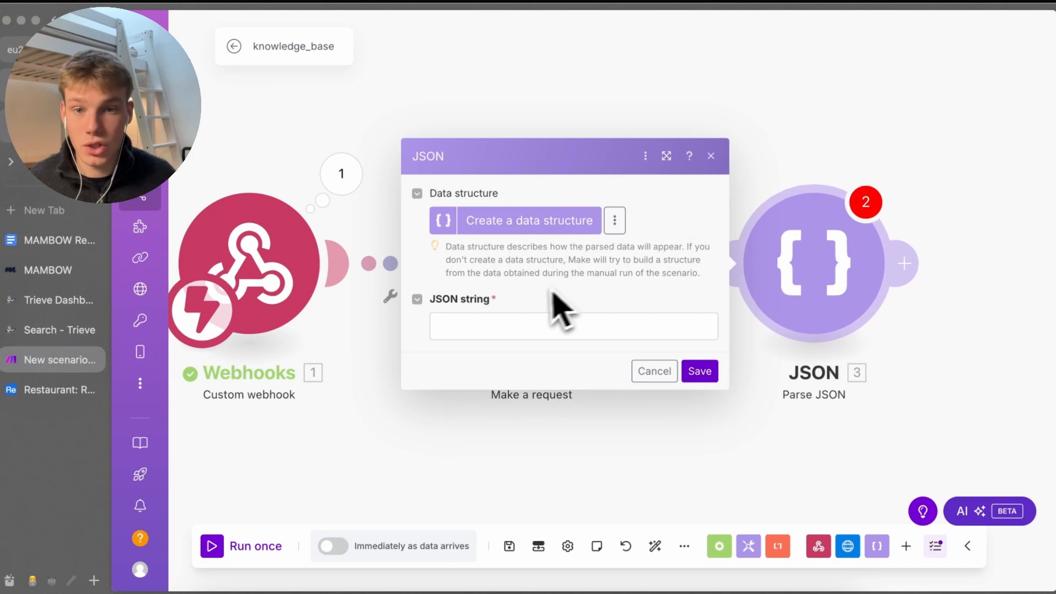
pyautogui.click(374, 383)
# Review the expanded response Data in the HTTP module's output
pyautogui.click(533, 263)
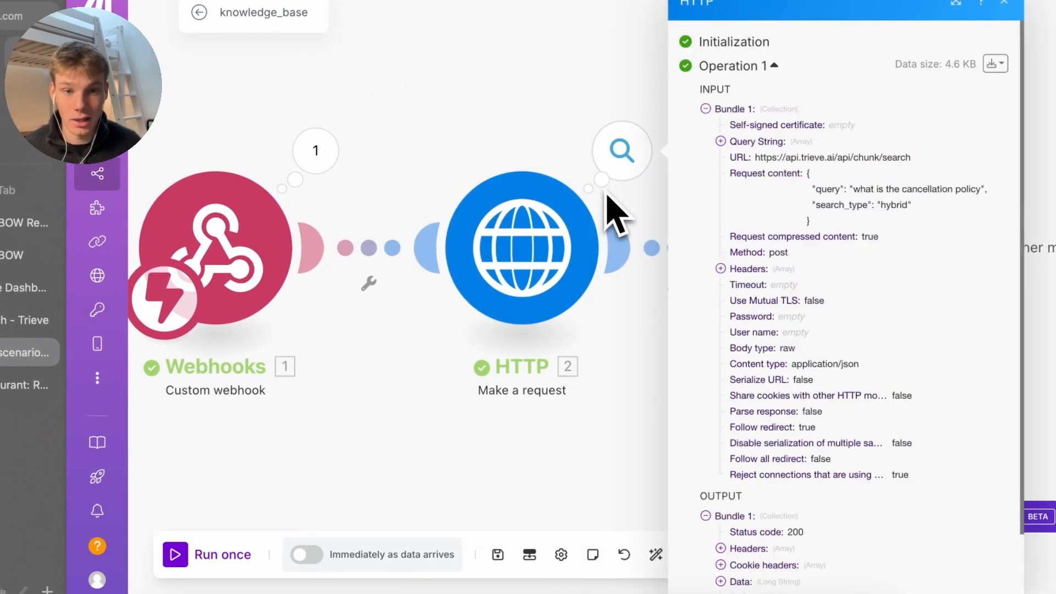
pyautogui.scroll(-2, 785, 416)
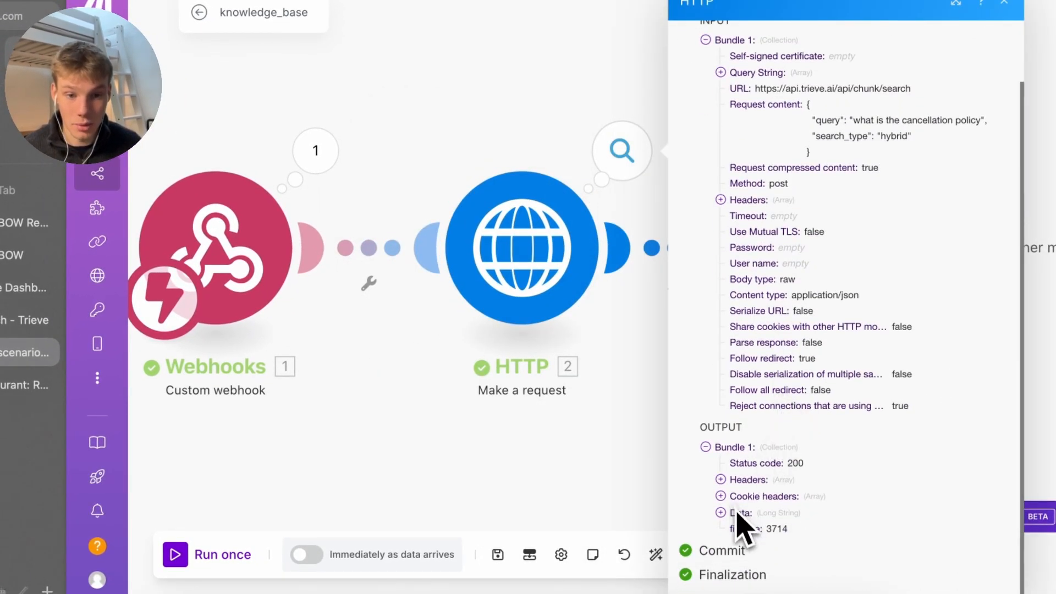
pyautogui.click(737, 512)
pyautogui.scroll(-10, 735, 349)
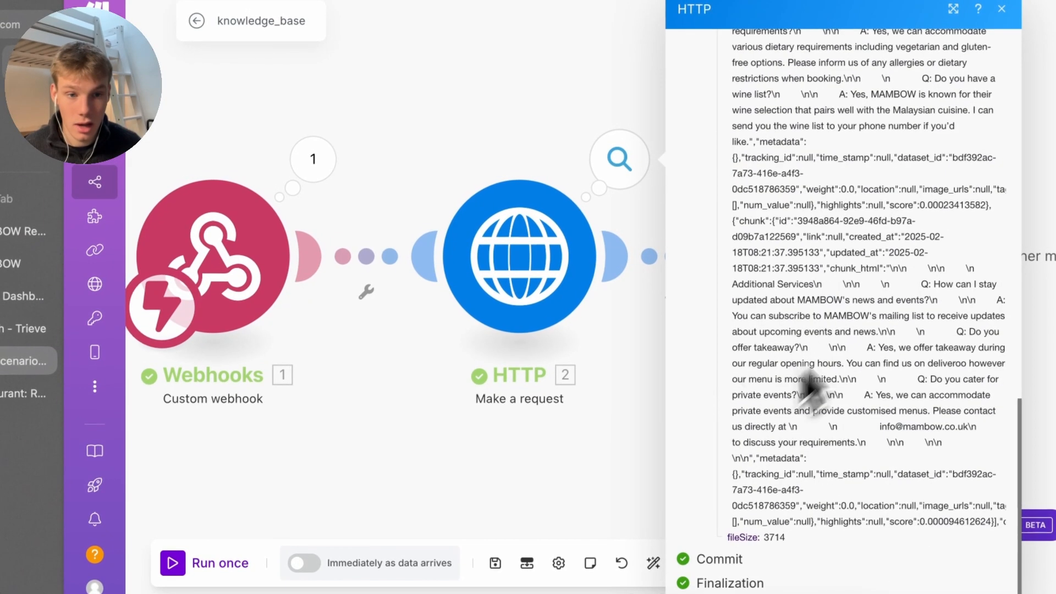
pyautogui.moveTo(874, 523); pyautogui.dragTo(797, 158)
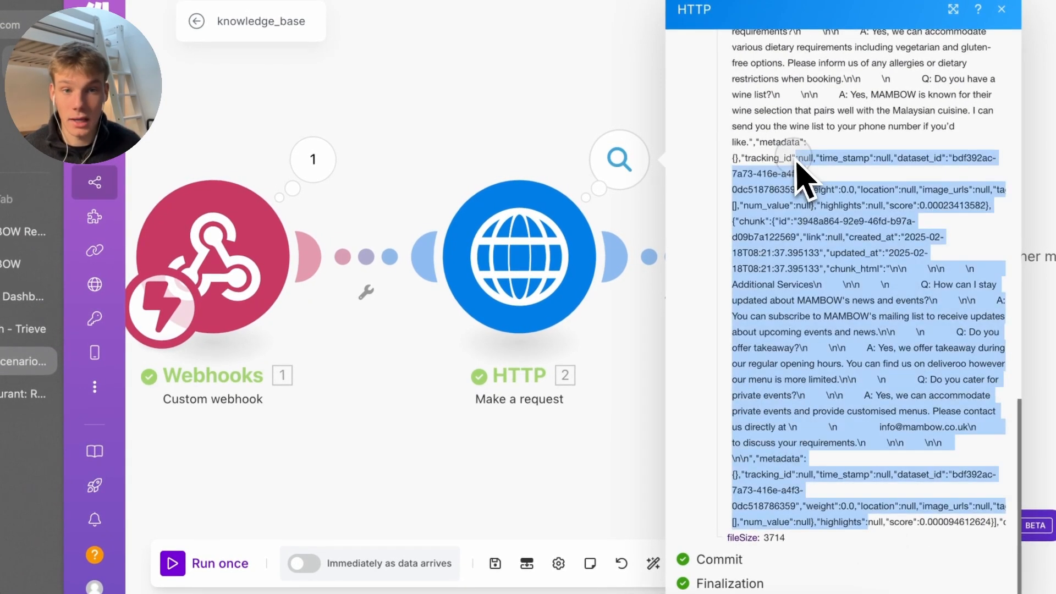
pyautogui.scroll(15, 797, 159)
pyautogui.scroll(-7, 761, 231)
pyautogui.scroll(-10, 700, 402)
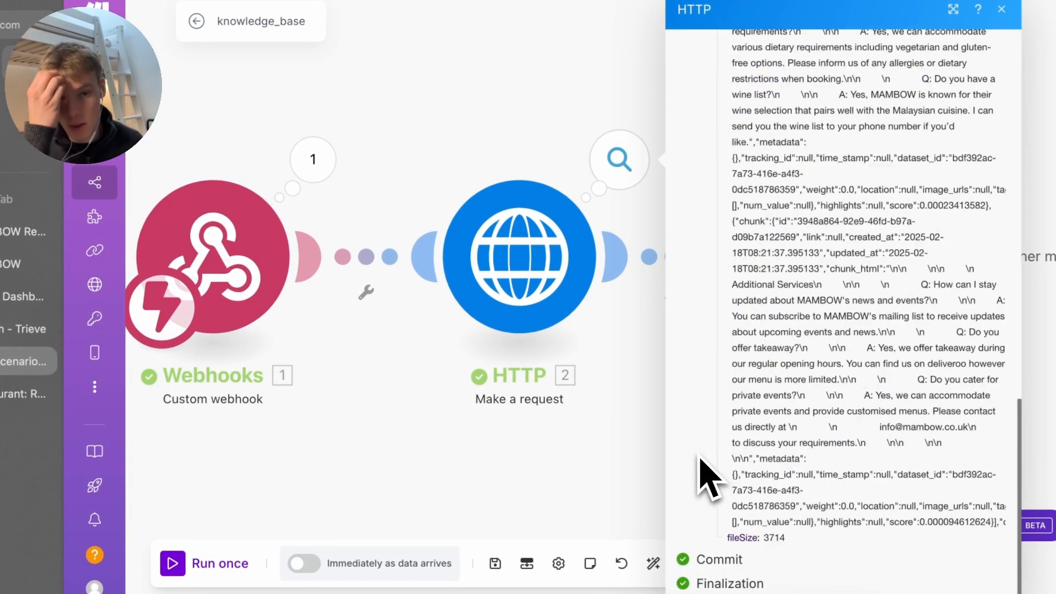
pyautogui.scroll(2, 750, 425)
pyautogui.click(590, 424)
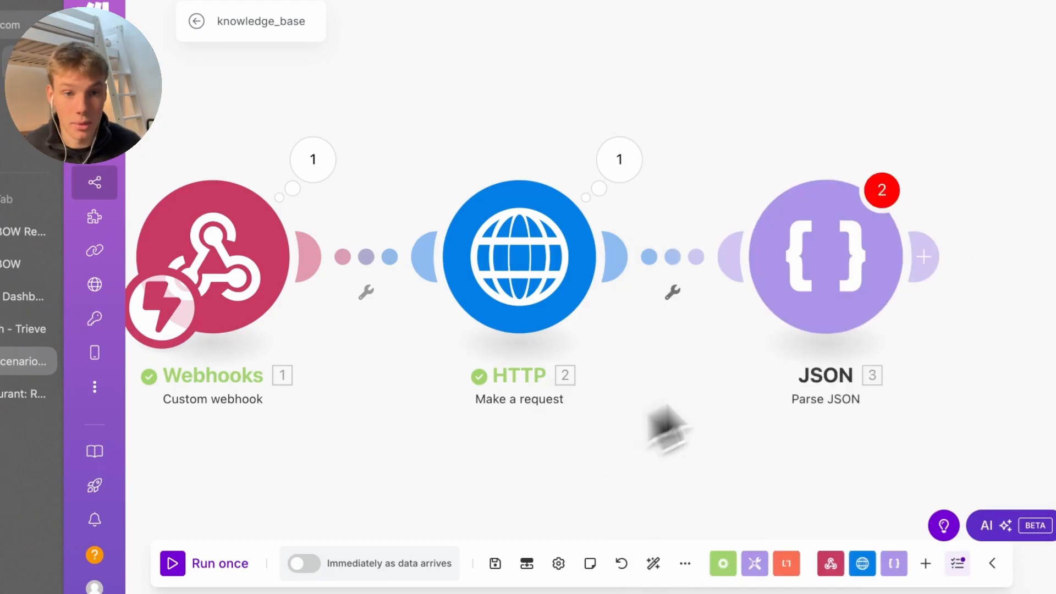
# Map the HTTP module's 2. Data into the Parse JSON string field
pyautogui.click(795, 293)
pyautogui.click(580, 288)
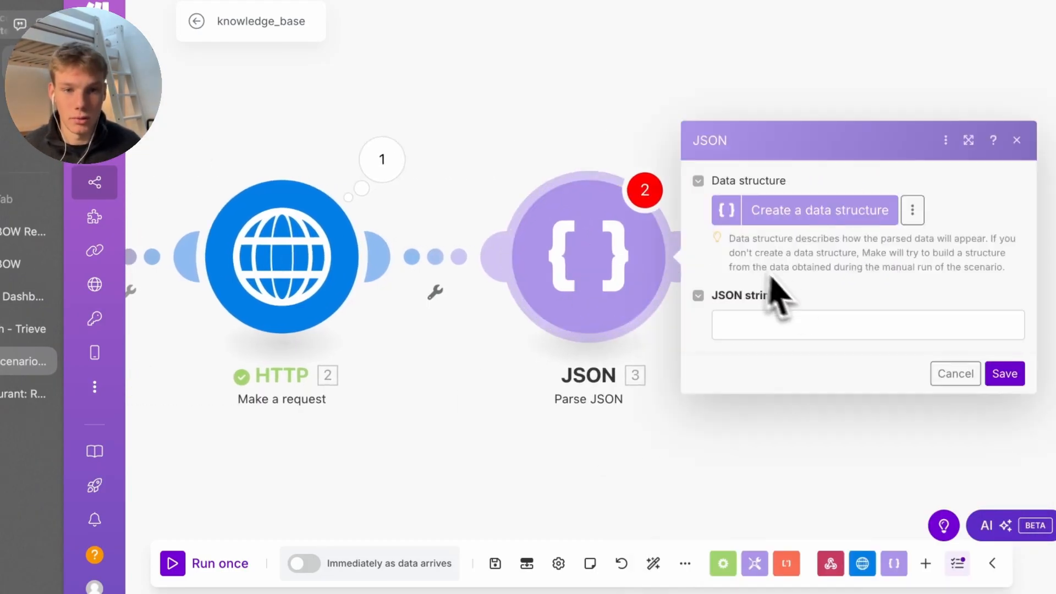
pyautogui.click(816, 327)
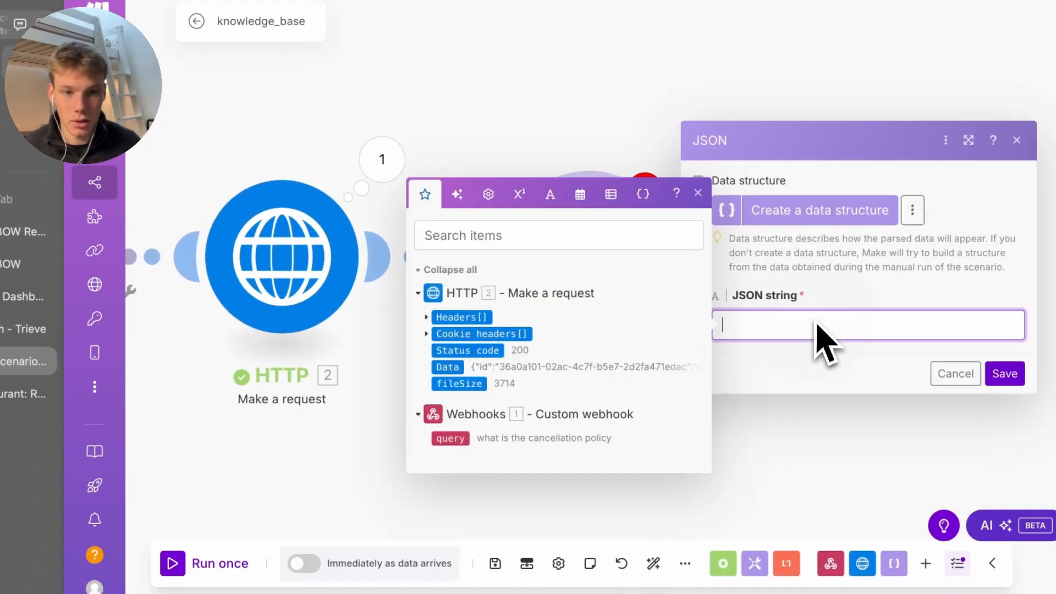
pyautogui.click(448, 367)
# Generate a 'My data Trieve' structure from the pasted Trieve response, then save everything
pyautogui.click(876, 214)
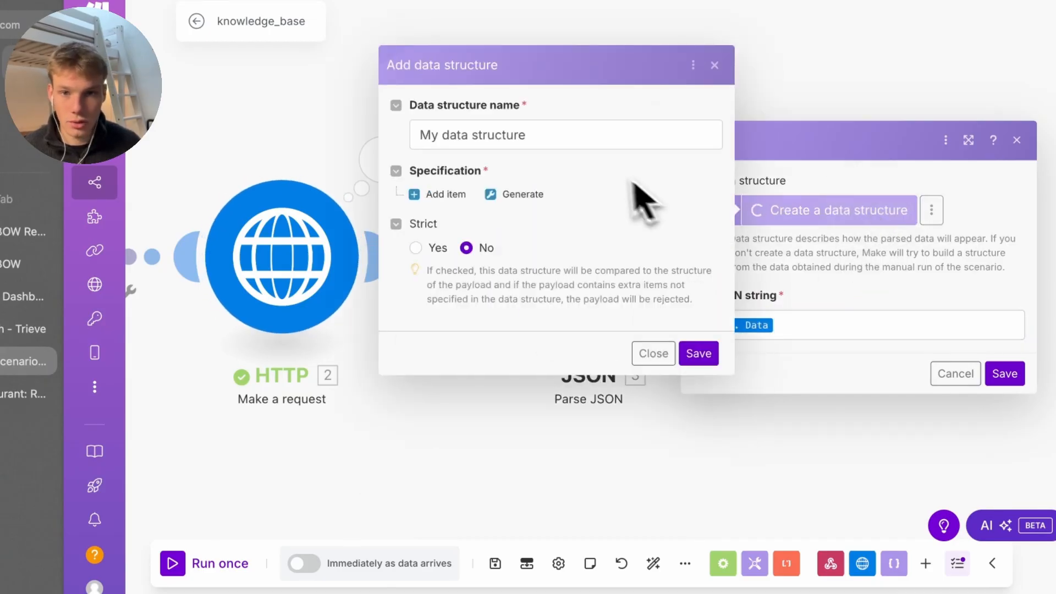
pyautogui.click(553, 135)
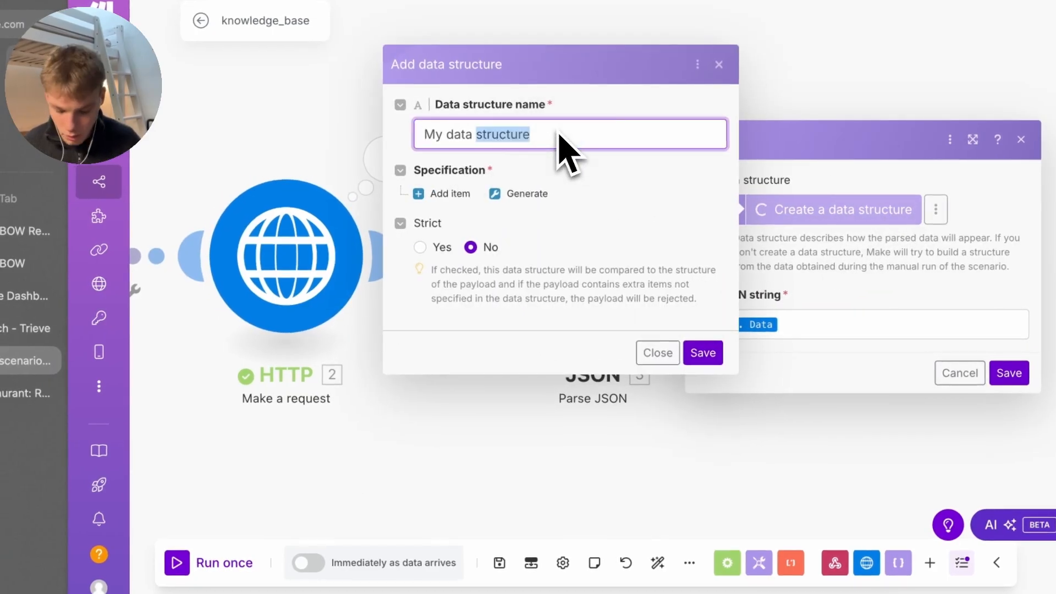
pyautogui.click(547, 195)
pyautogui.click(655, 198)
pyautogui.hotkey('ctrl', 'v')
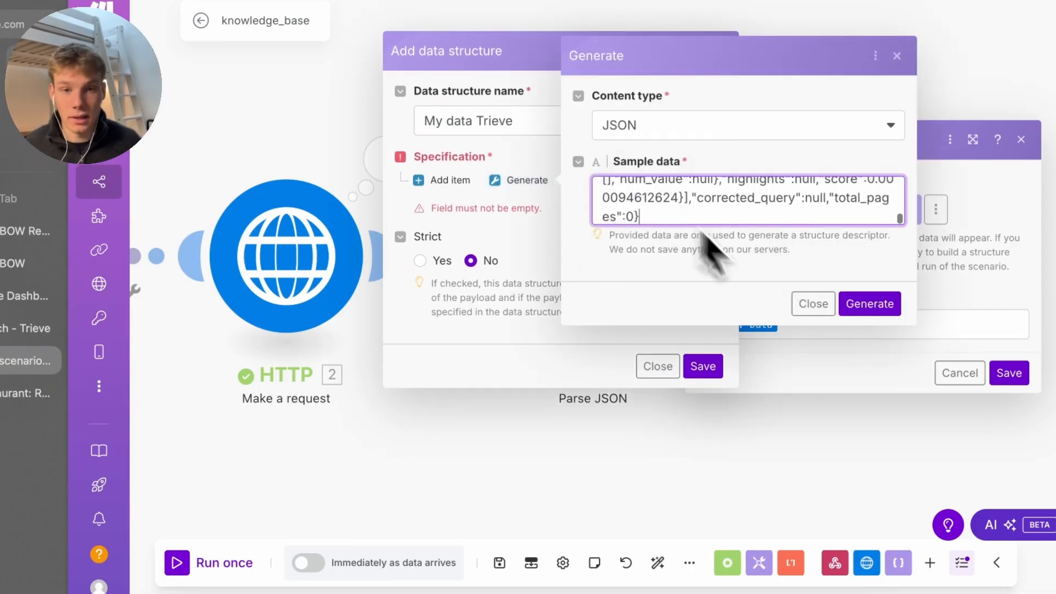
pyautogui.click(874, 304)
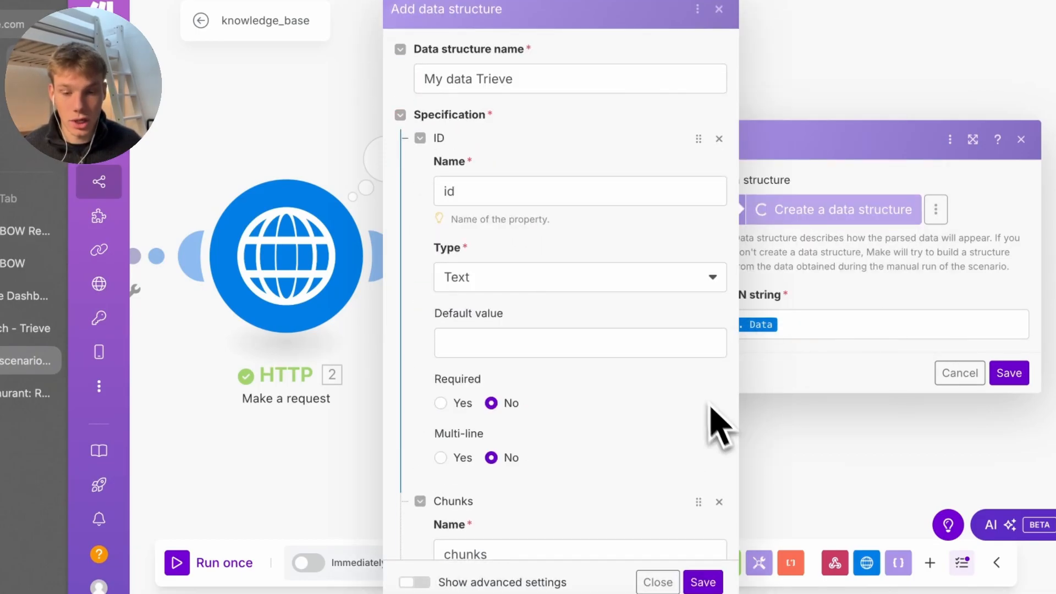
pyautogui.scroll(-5, 704, 467)
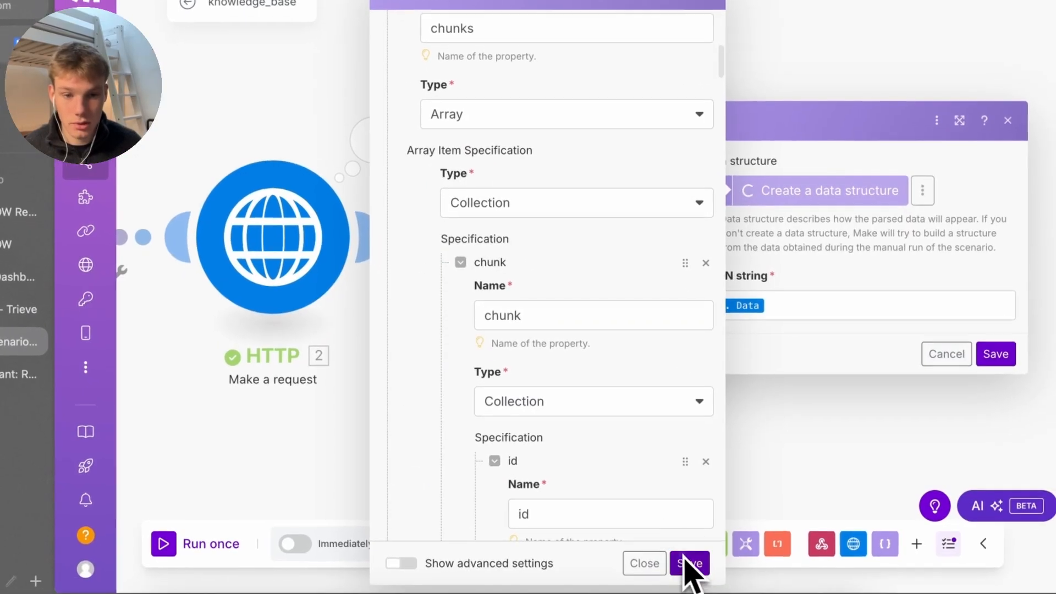
pyautogui.click(685, 564)
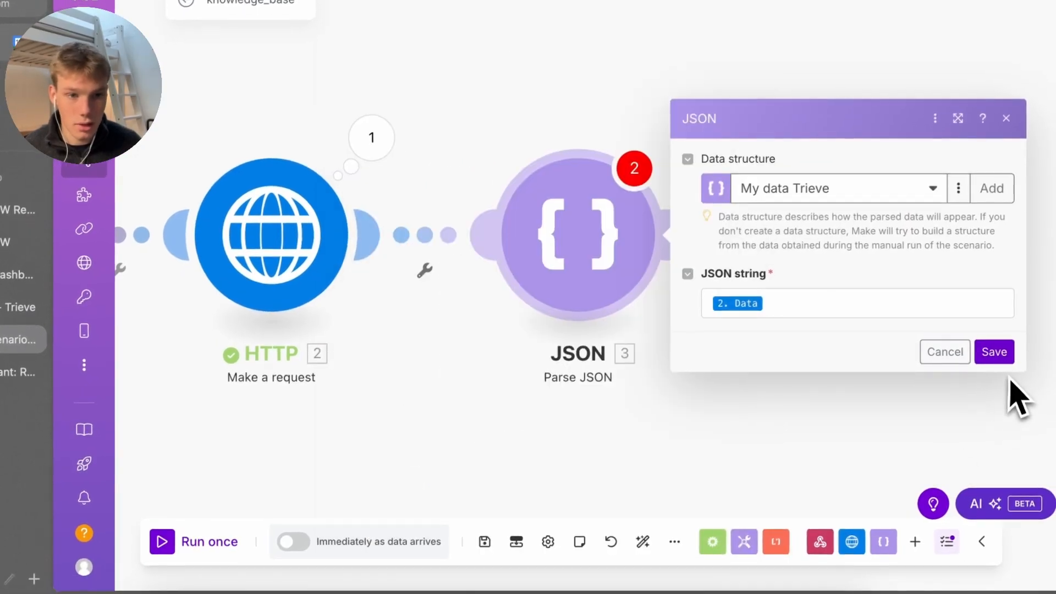
pyautogui.click(996, 354)
pyautogui.click(487, 546)
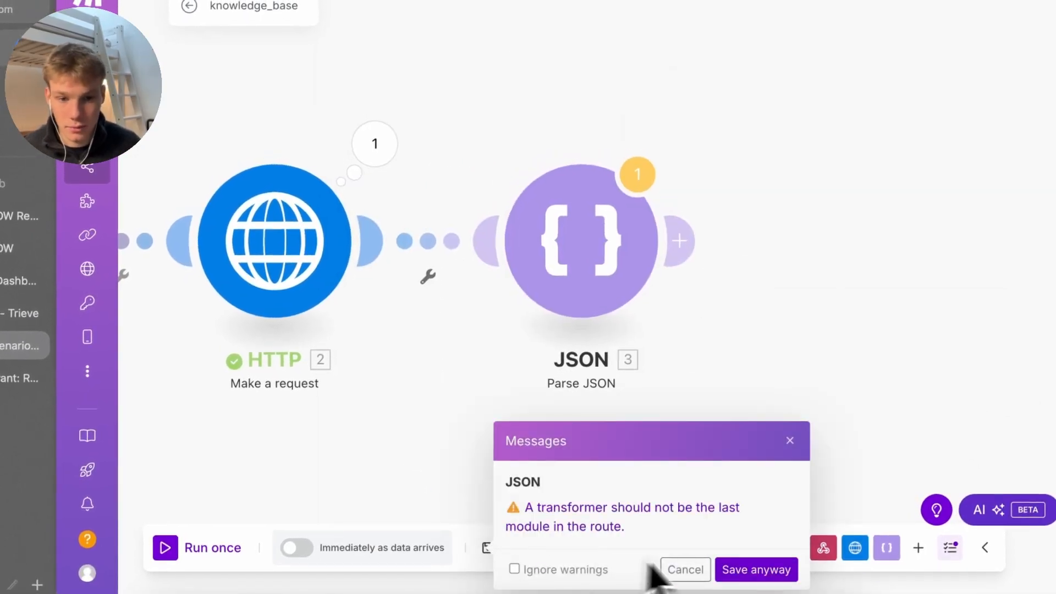
# Confirm the Parse JSON settings, save the scenario and start a Run once test
pyautogui.click(577, 236)
pyautogui.click(1001, 361)
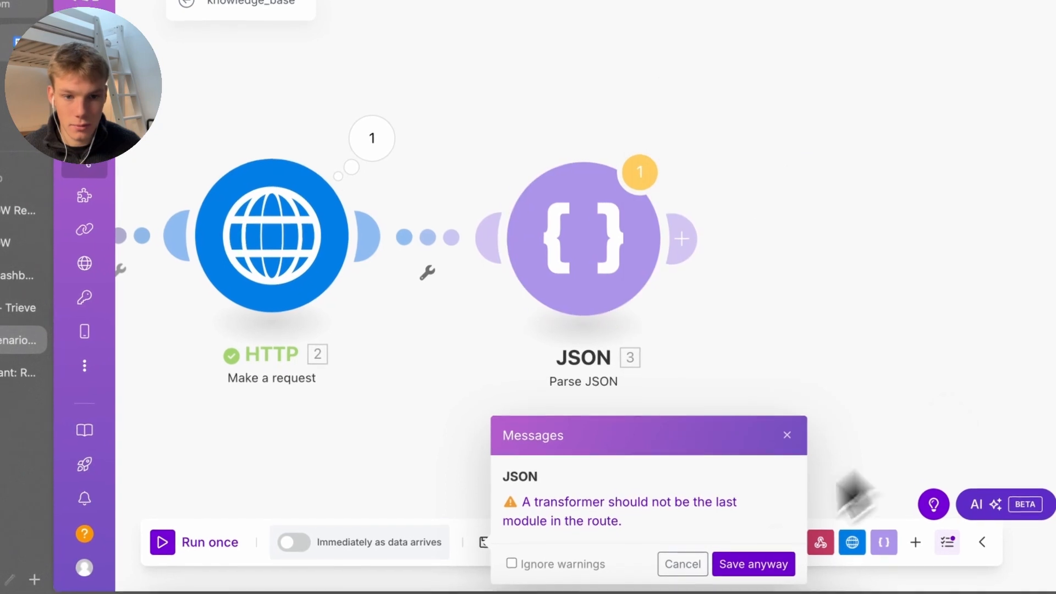
pyautogui.click(753, 563)
pyautogui.click(213, 543)
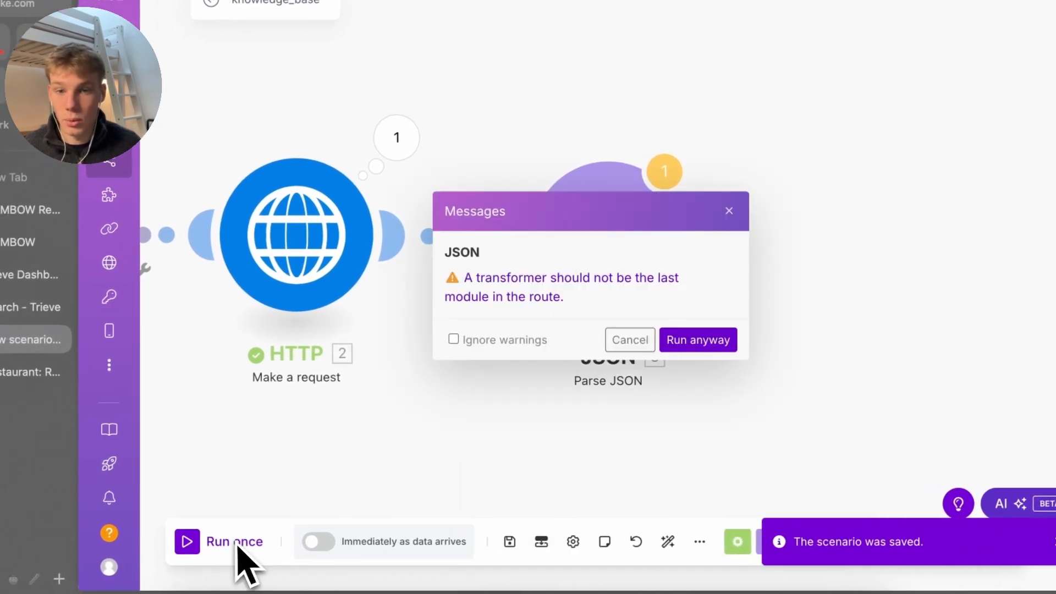
pyautogui.click(715, 343)
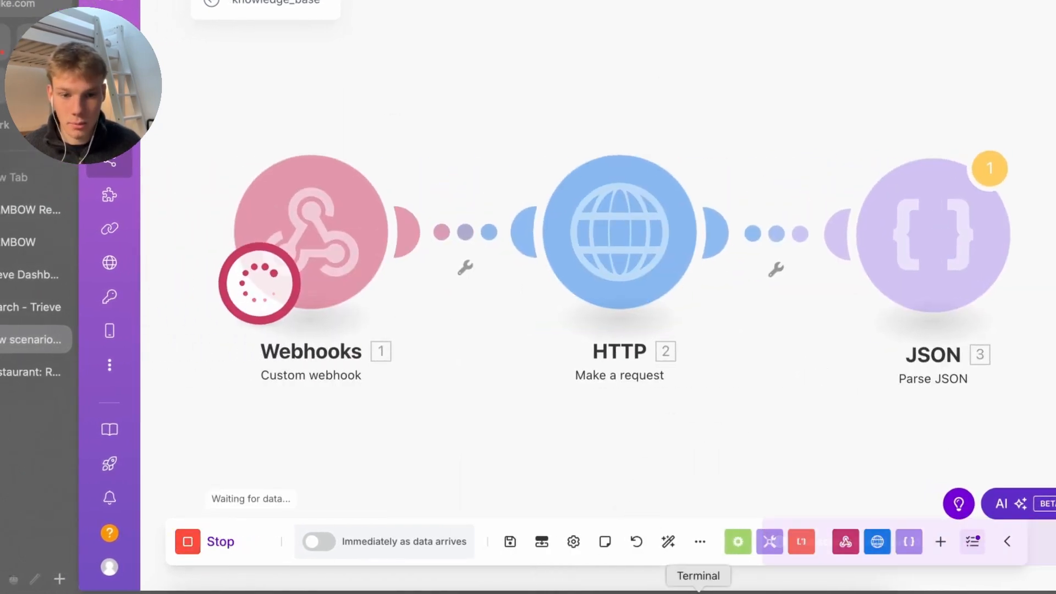
# Resend the cancellation-policy curl test request to the webhook from Terminal
pyautogui.click(699, 591)
pyautogui.press('Up')
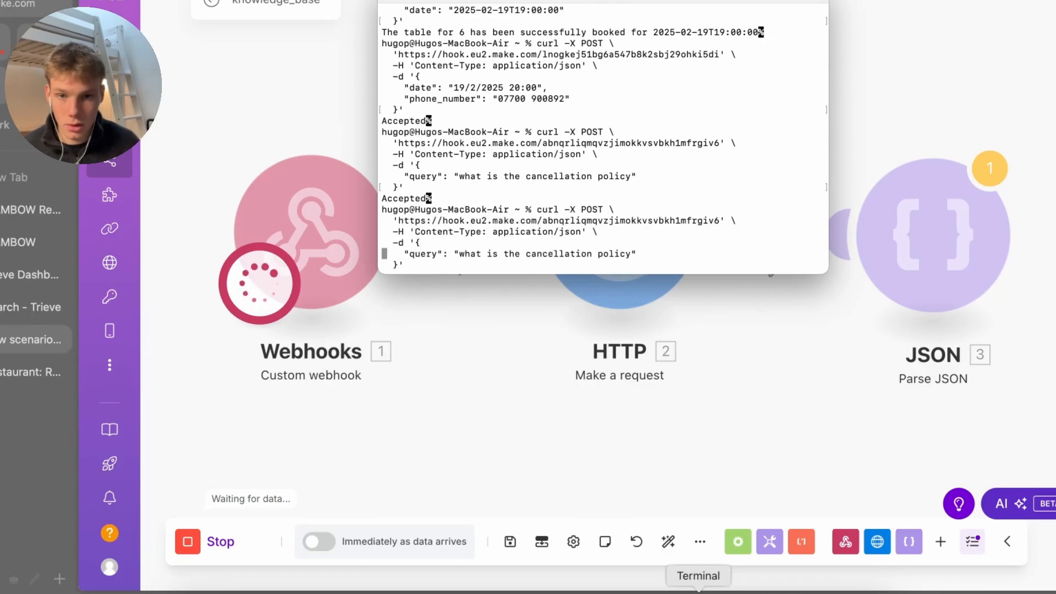
pyautogui.press('Down')
pyautogui.press('Up')
pyautogui.press('Return')
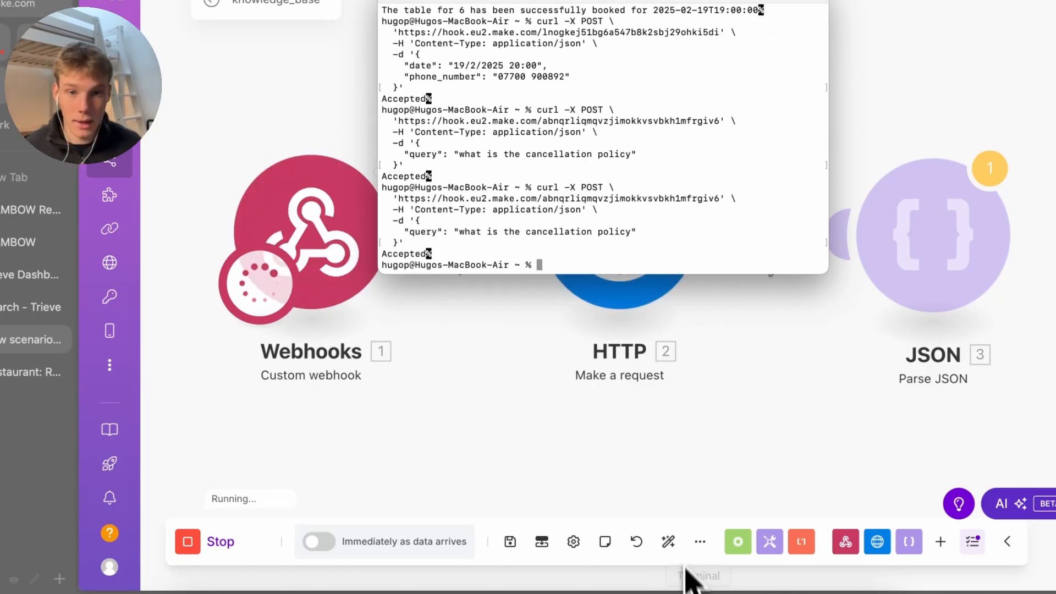
# Inspect the JSON module's output, expanding the Chunks array and its individual chunk items
pyautogui.click(685, 567)
pyautogui.hscroll(9, 715, 440)
pyautogui.click(572, 126)
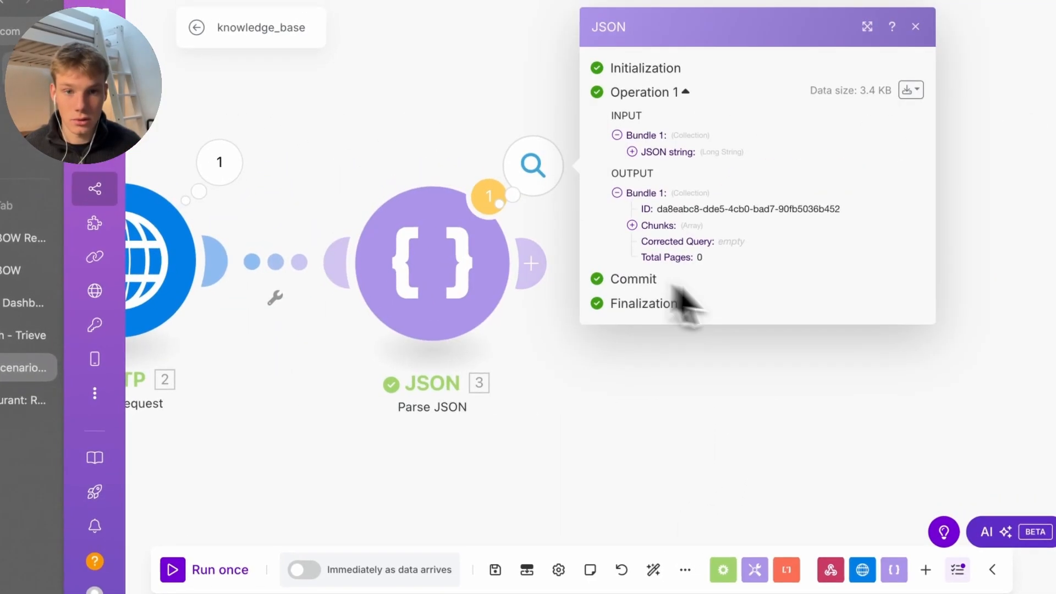
pyautogui.click(662, 231)
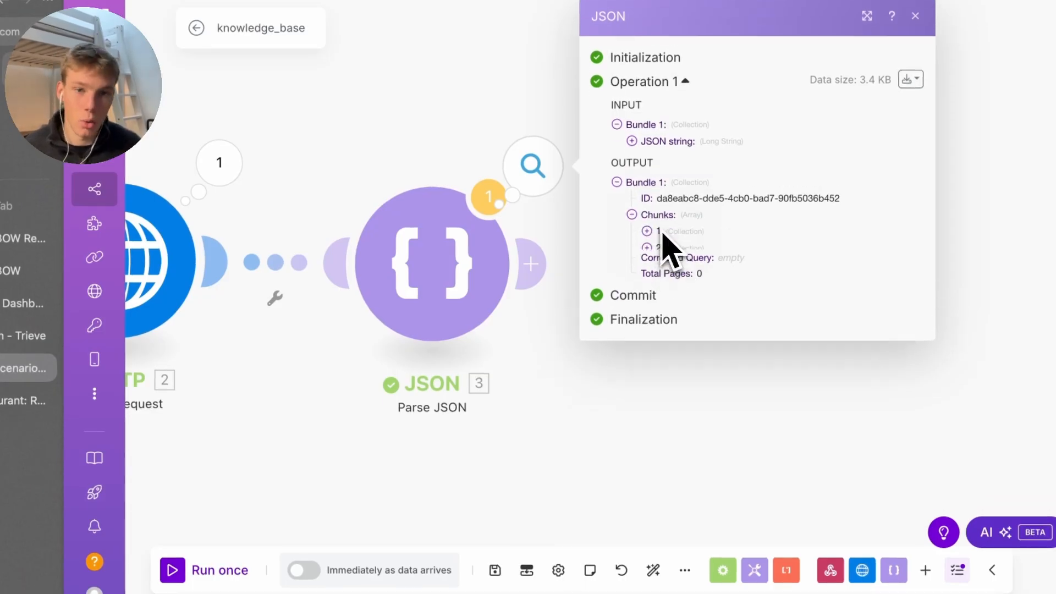
pyautogui.click(659, 232)
pyautogui.click(685, 234)
pyautogui.click(691, 247)
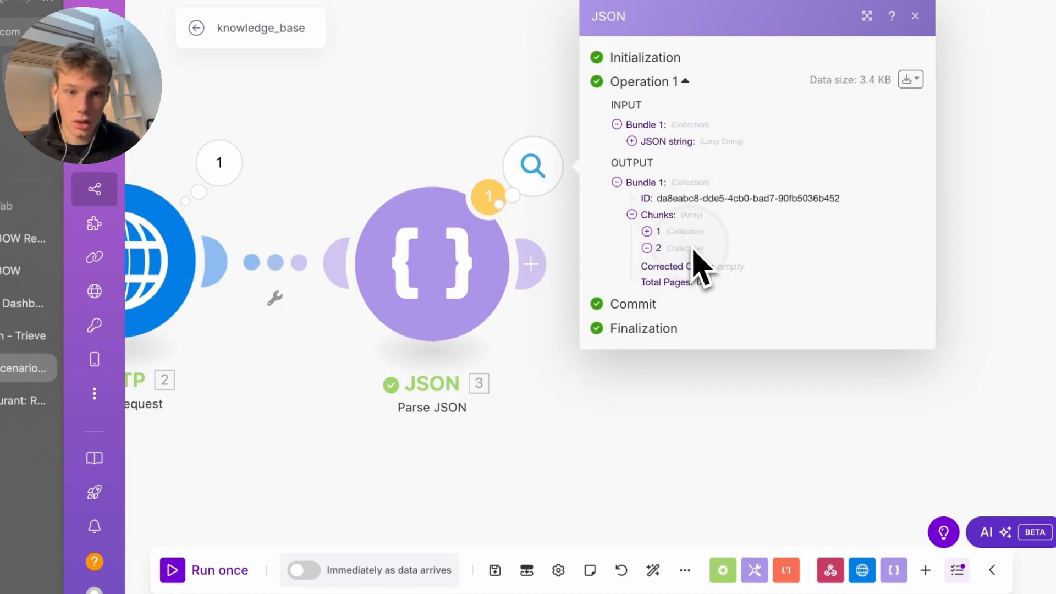
pyautogui.click(691, 231)
pyautogui.click(695, 249)
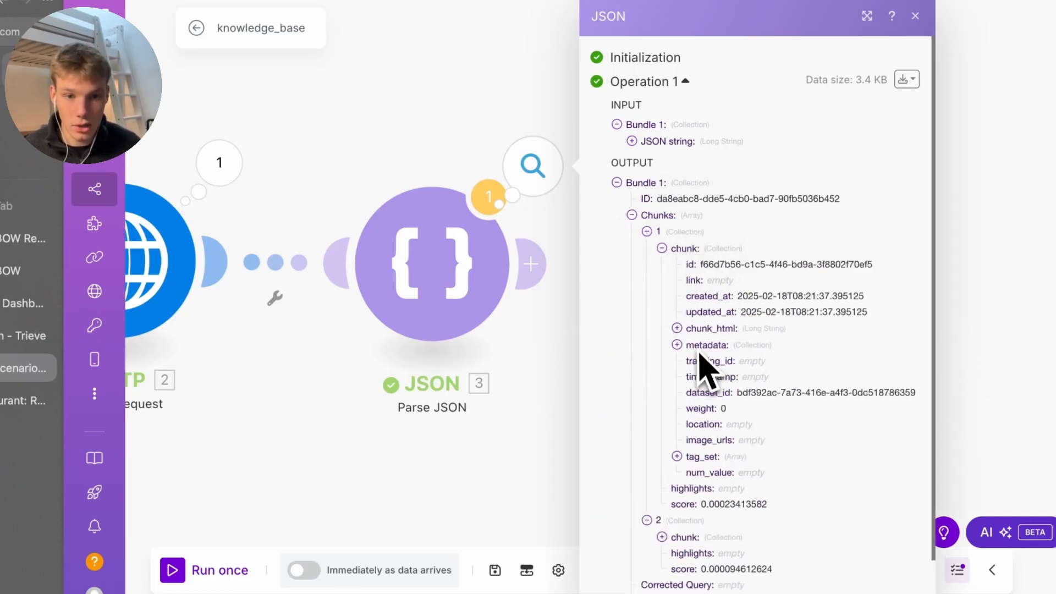
pyautogui.scroll(-15, 830, 406)
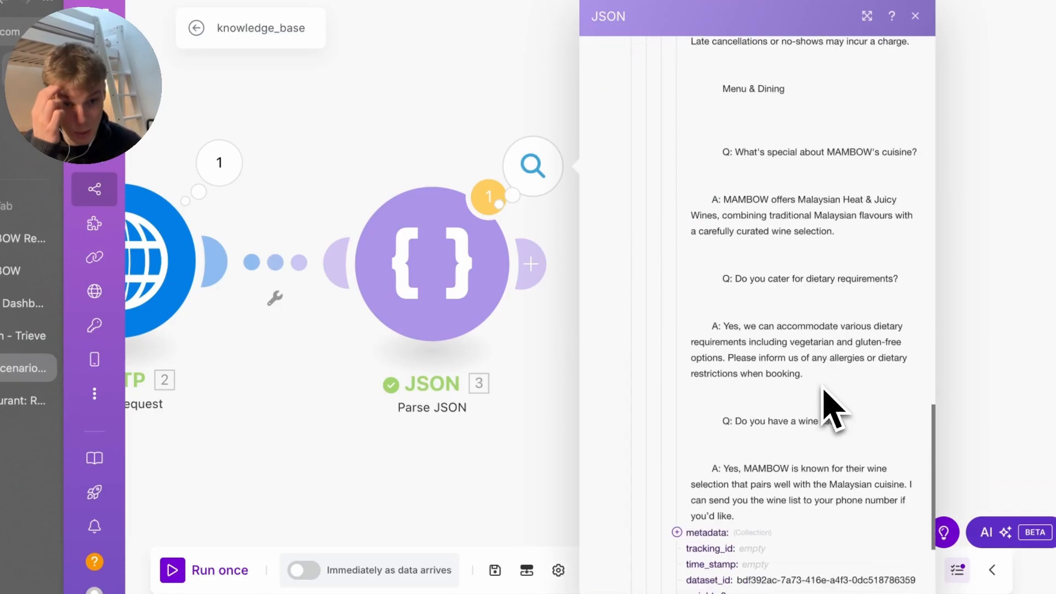
pyautogui.scroll(-5, 830, 405)
pyautogui.click(492, 442)
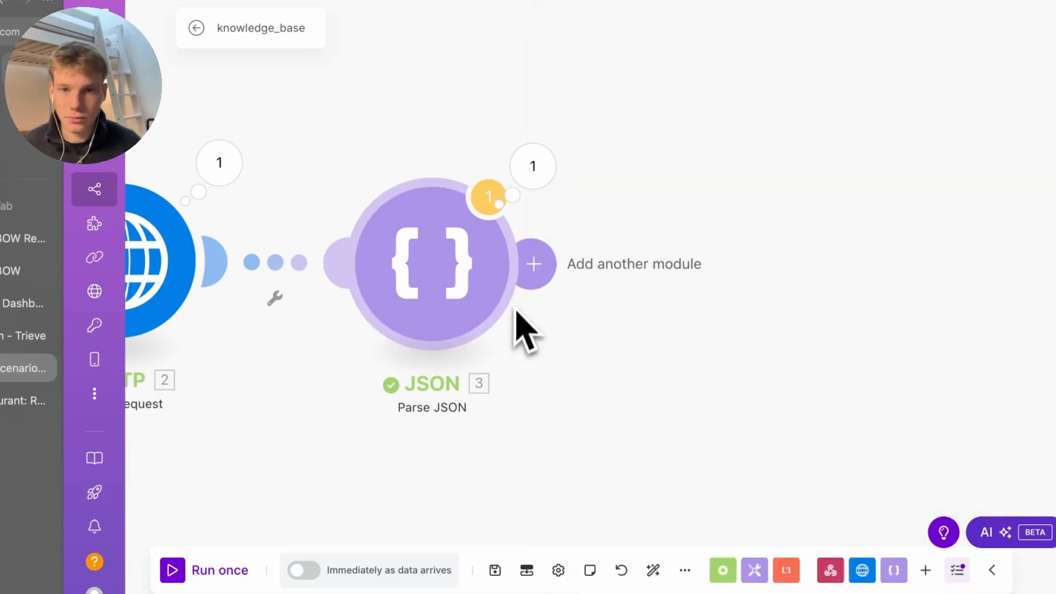
pyautogui.click(525, 175)
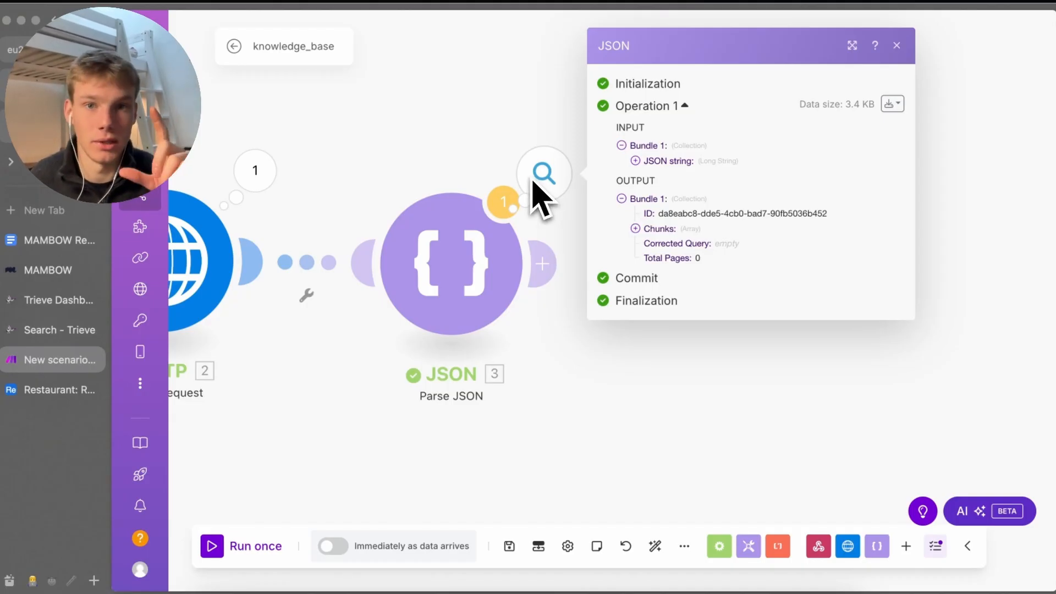
# Add a Flow Control Iterator after the JSON module, iterating over the Chunks array
pyautogui.click(542, 265)
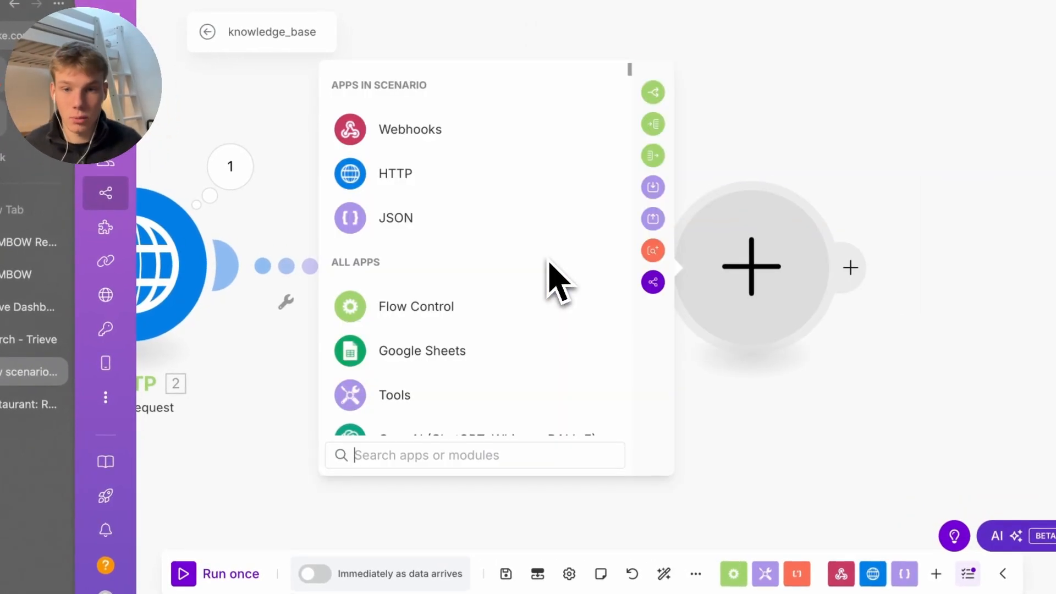
pyautogui.write('itera')
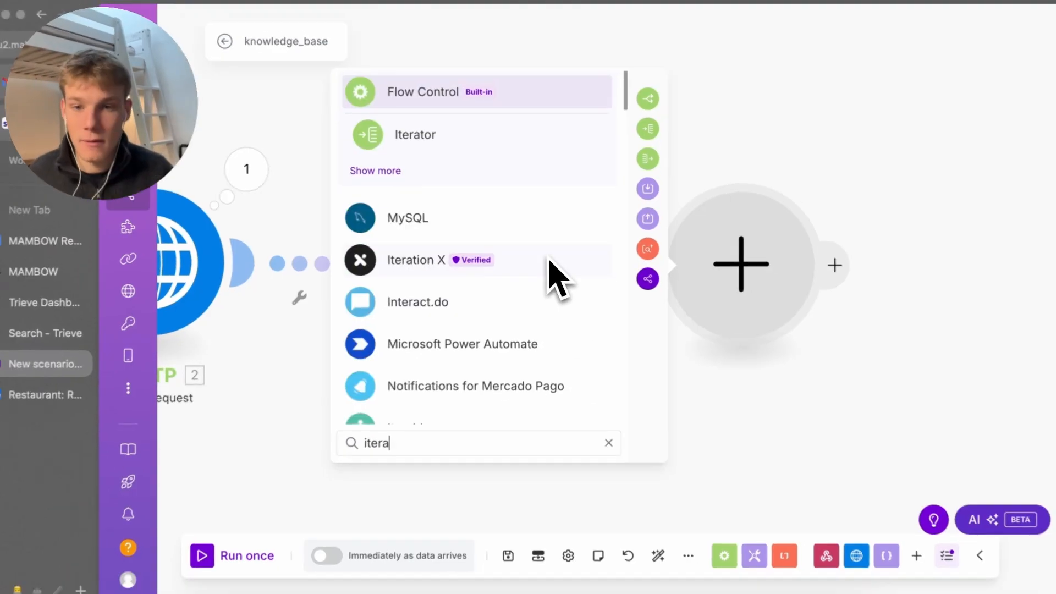
pyautogui.write('tor')
pyautogui.press('Return')
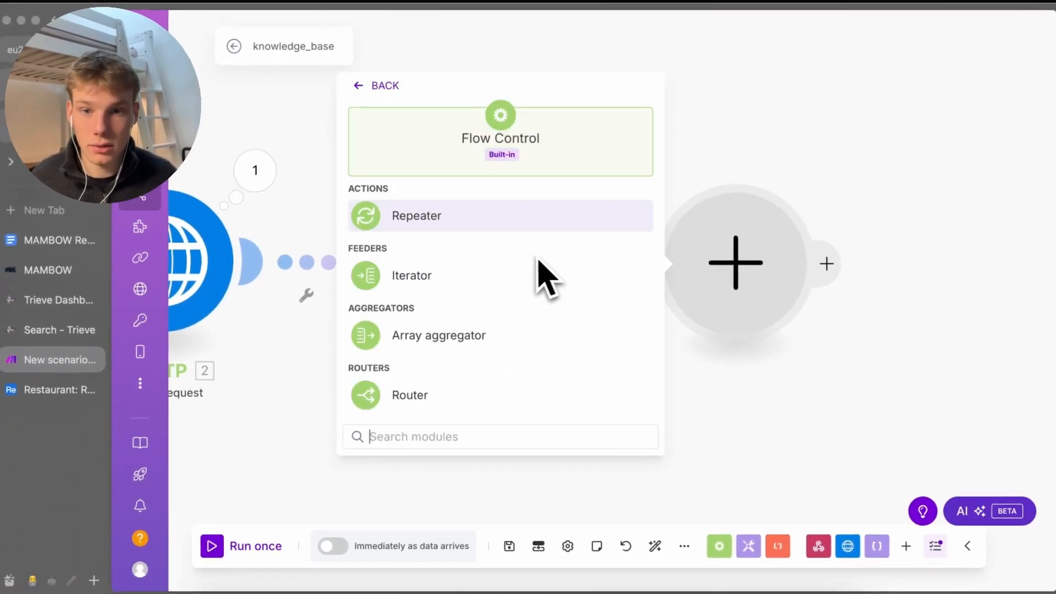
pyautogui.click(531, 263)
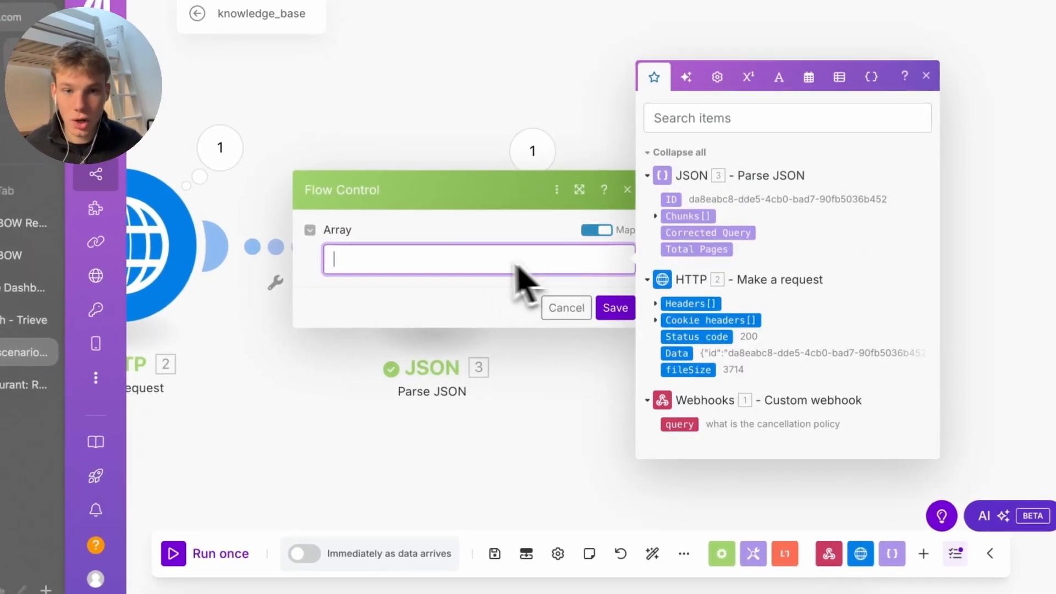
pyautogui.click(684, 216)
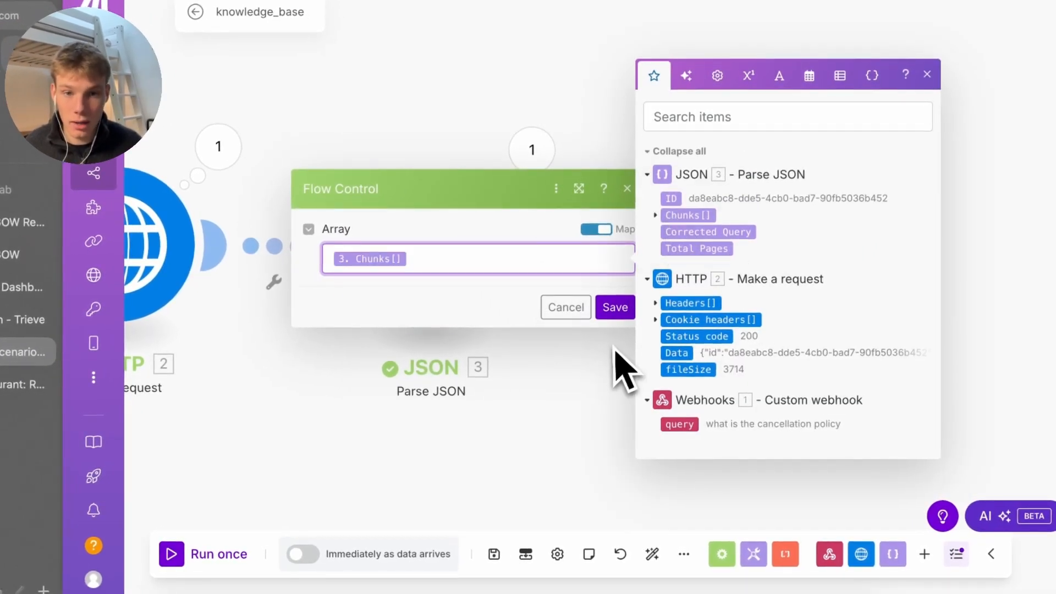
pyautogui.click(614, 307)
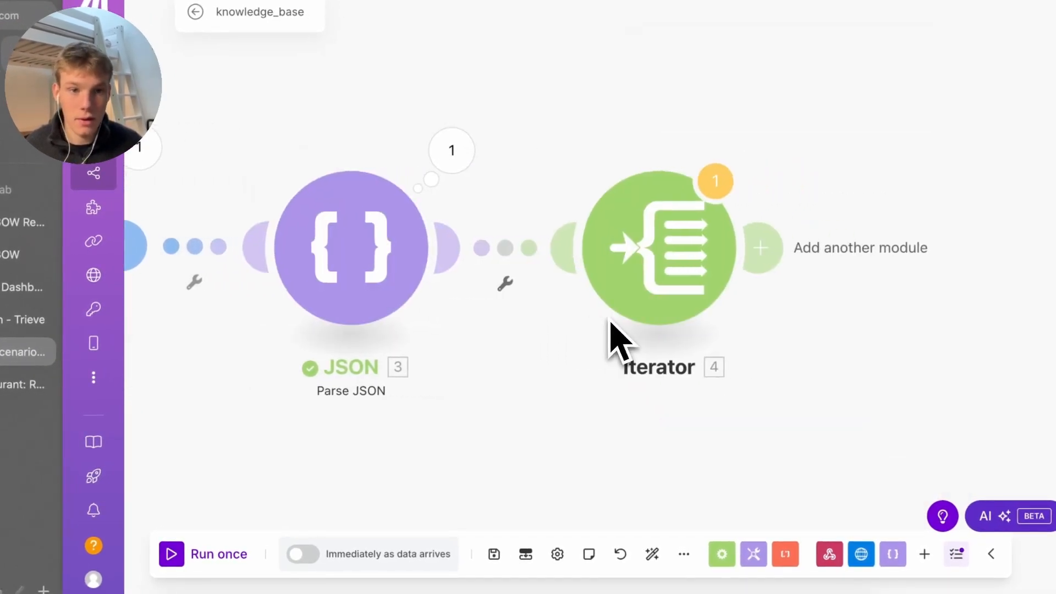
# Add a Text aggregator with source module Iterator [4] that joins each chunk_html
pyautogui.click(754, 250)
pyautogui.write('tex')
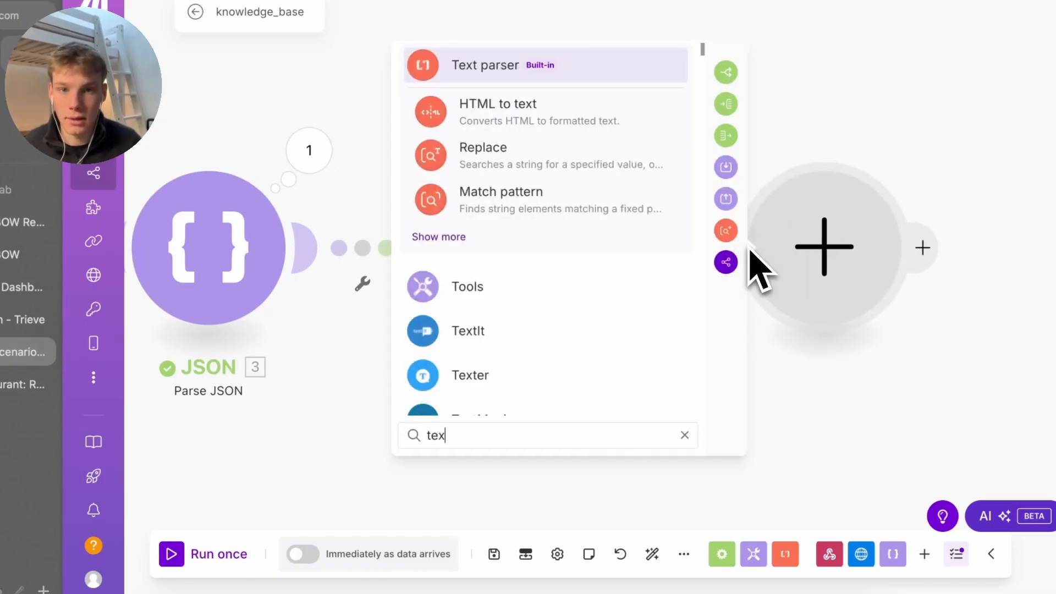
pyautogui.write('t agg')
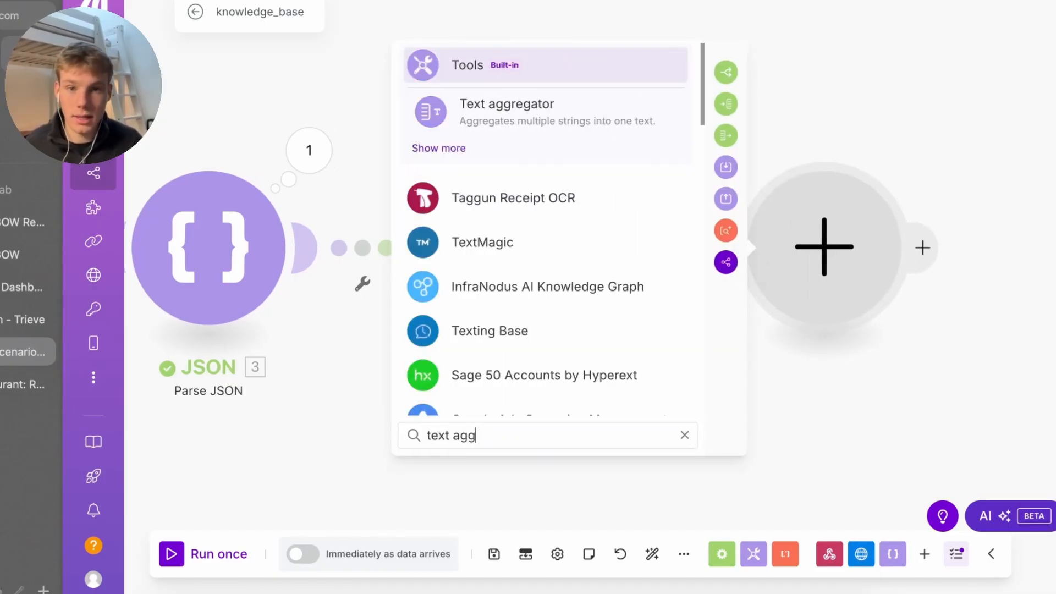
pyautogui.press('Down')
pyautogui.press('Return')
pyautogui.click(617, 228)
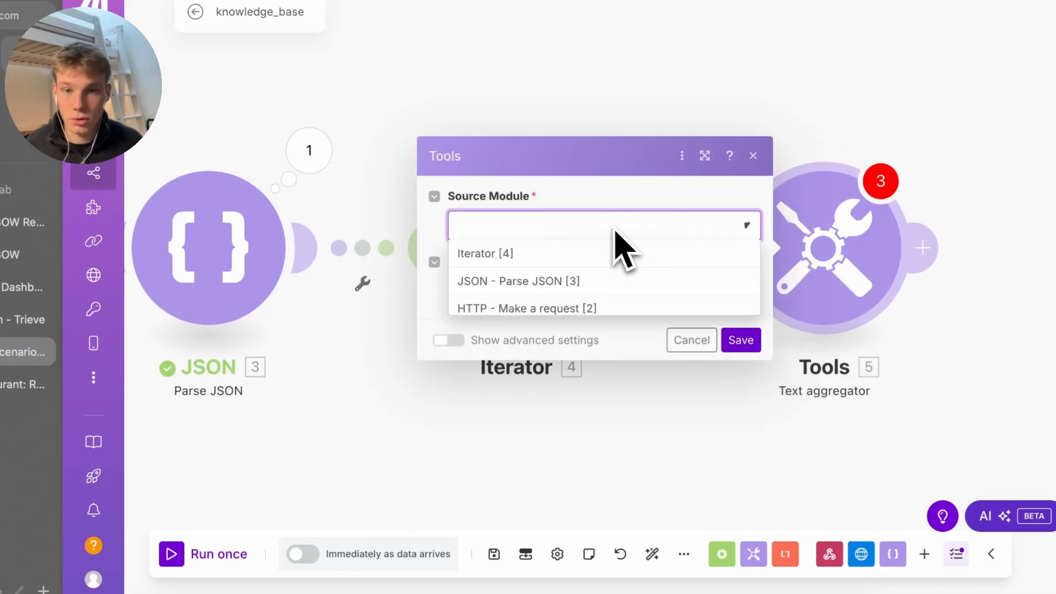
pyautogui.click(571, 266)
pyautogui.click(561, 287)
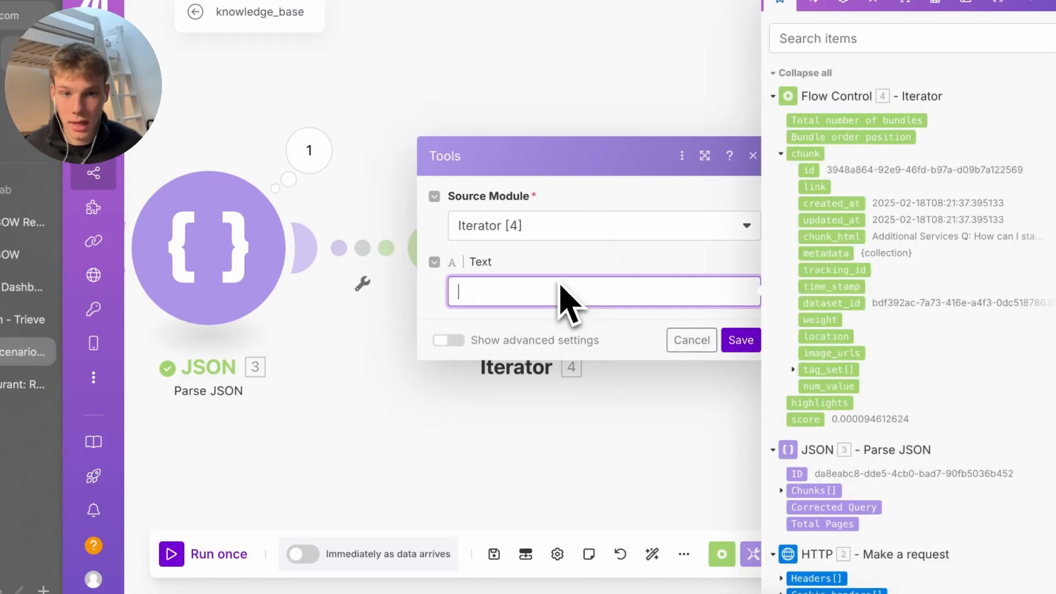
pyautogui.click(822, 237)
pyautogui.click(743, 347)
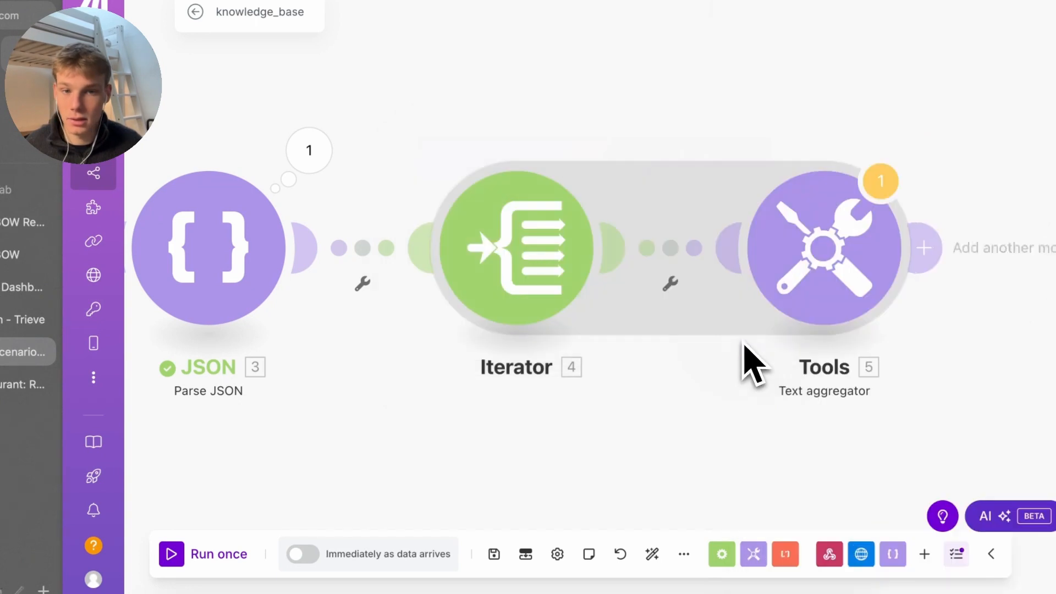
pyautogui.click(659, 259)
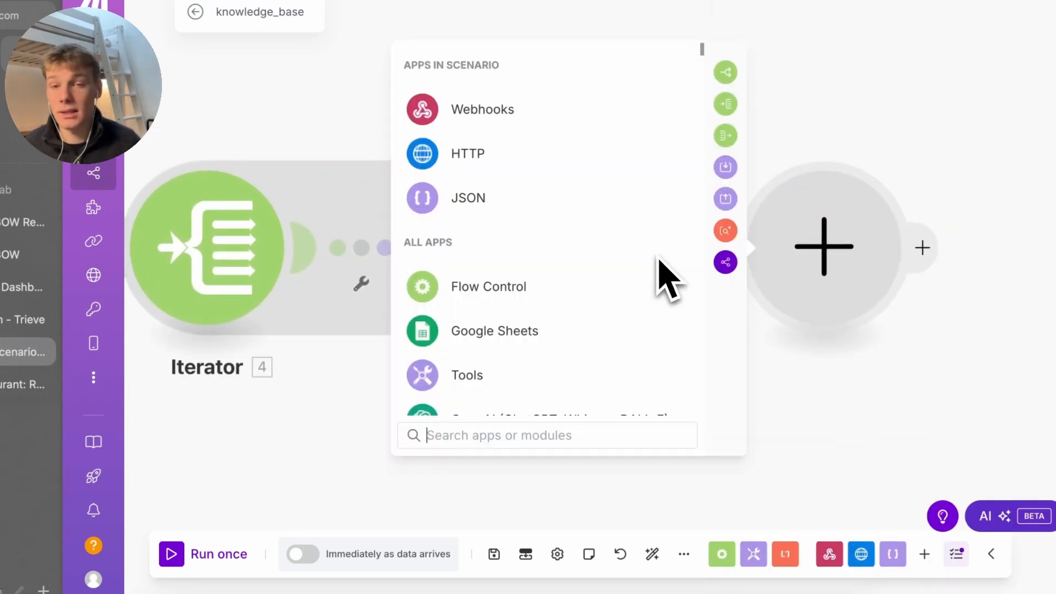
# Add a Webhook response module with status 200 and the aggregated text mapped as body
pyautogui.write('g')
pyautogui.press('BackSpace')
pyautogui.write('webhook')
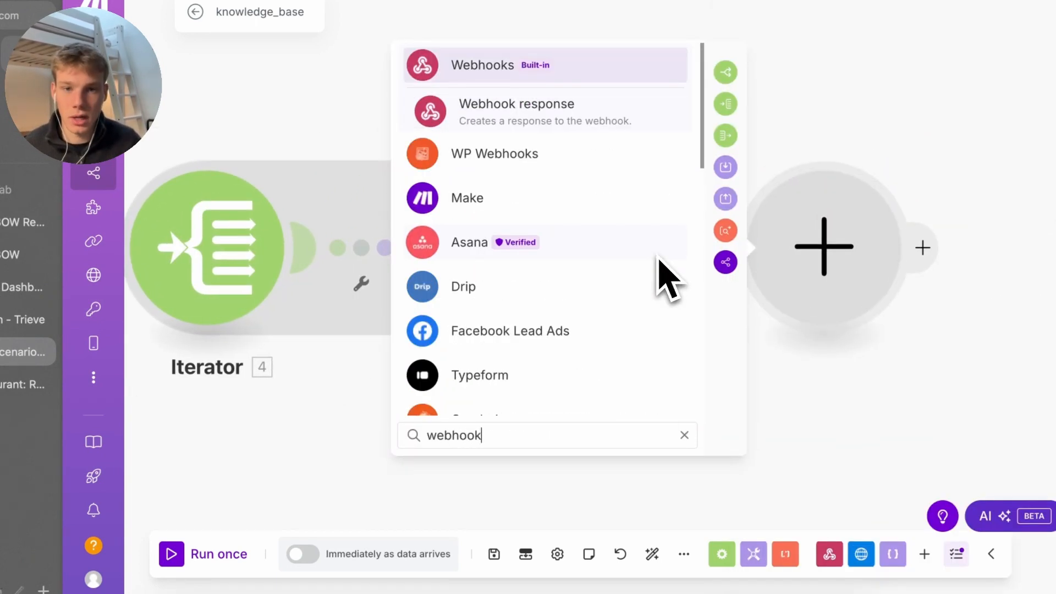
pyautogui.press('Return')
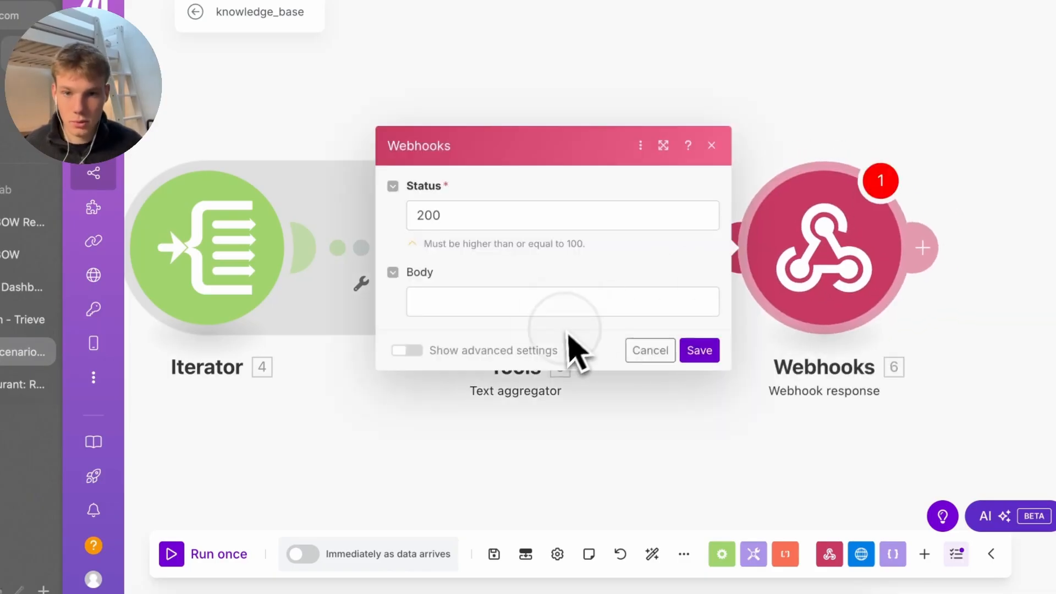
pyautogui.click(570, 313)
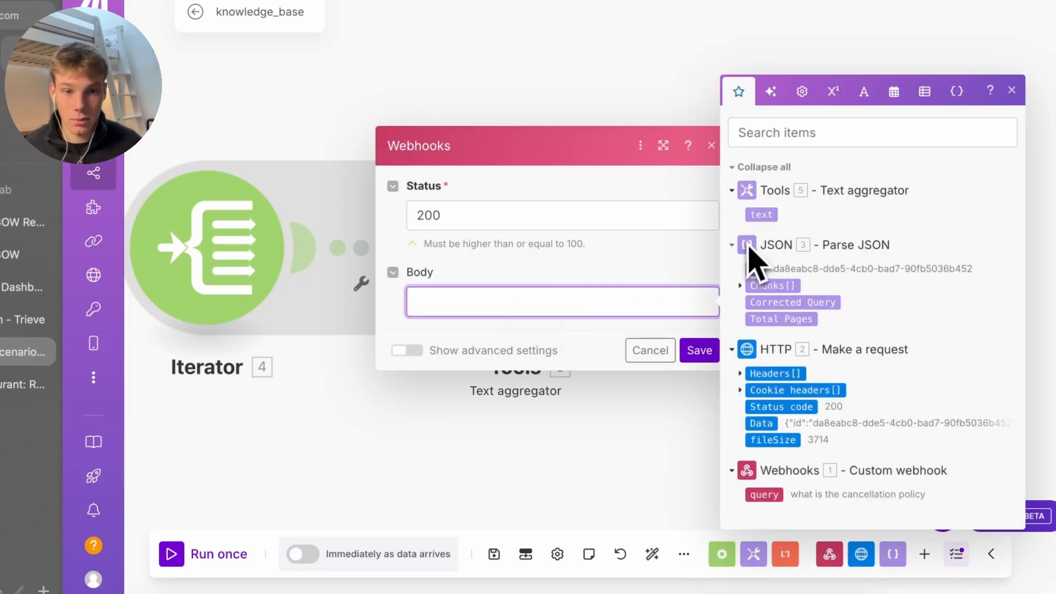
pyautogui.click(697, 346)
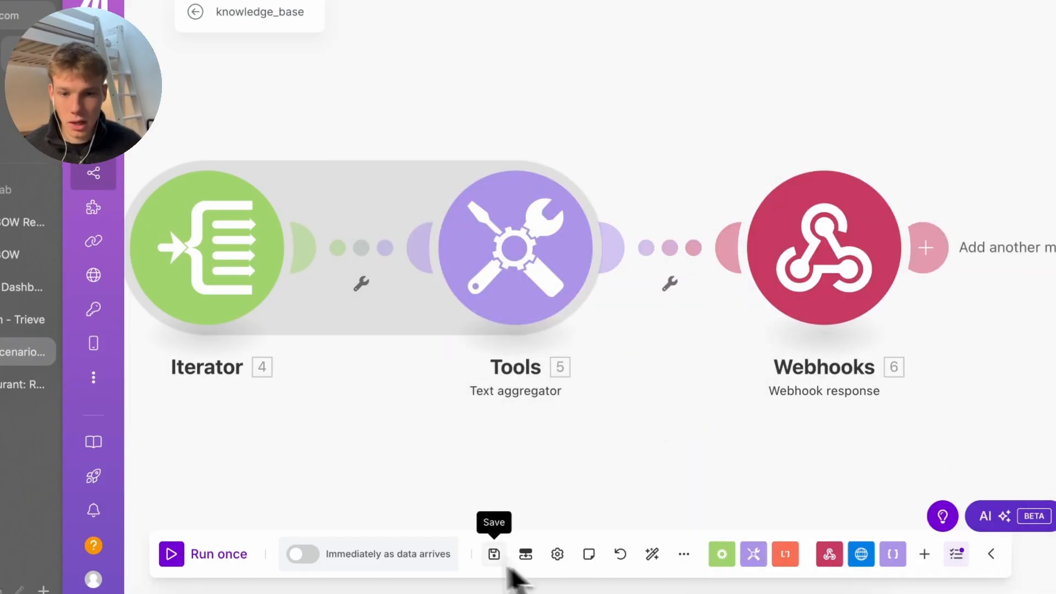
# Save the scenario, run it once, and resend the test curl request from Terminal
pyautogui.click(494, 555)
pyautogui.click(236, 544)
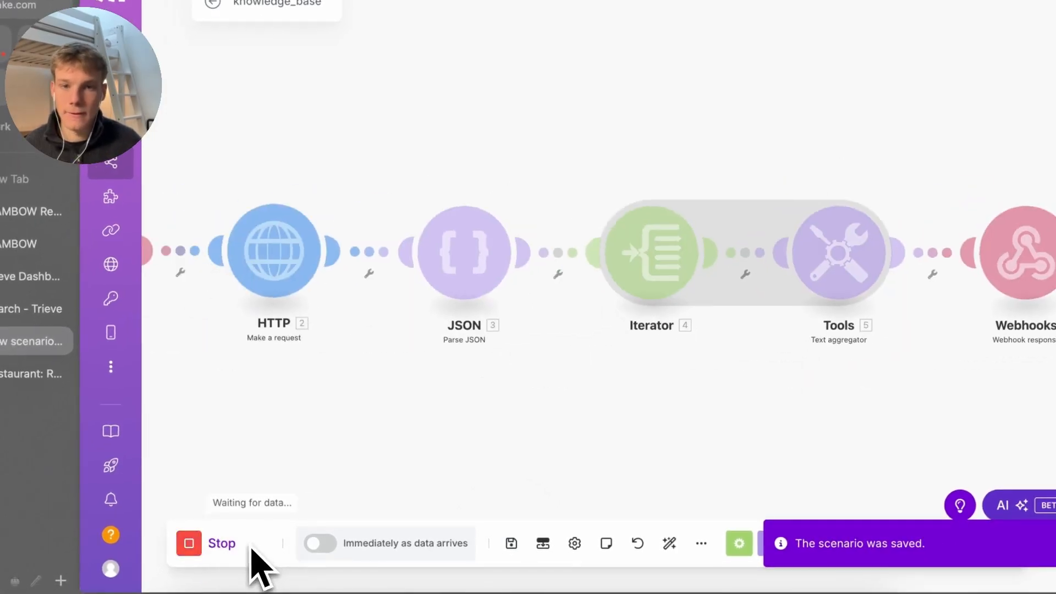
pyautogui.press('super+Tab')
pyautogui.press('Up')
pyautogui.press('Return')
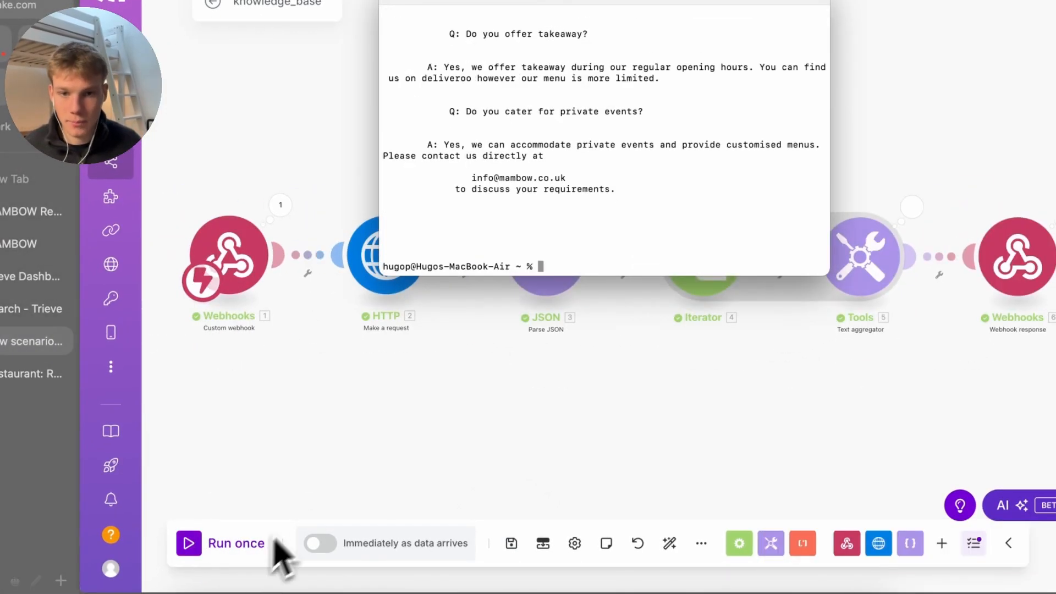
# Read the body text returned by the Webhook response module
pyautogui.click(354, 464)
pyautogui.click(988, 211)
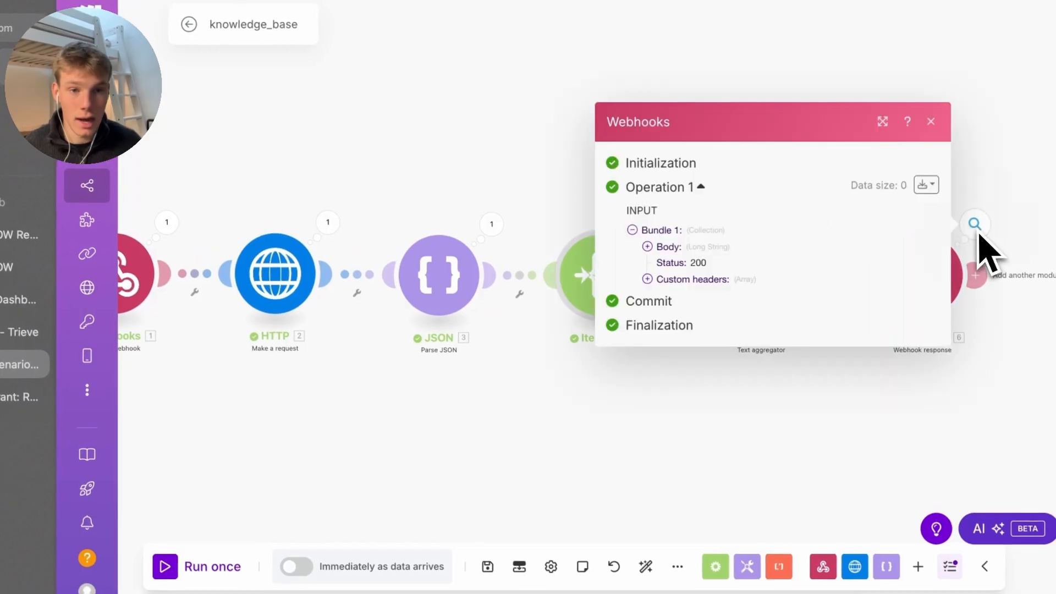
pyautogui.click(695, 247)
pyautogui.scroll(-20, 725, 335)
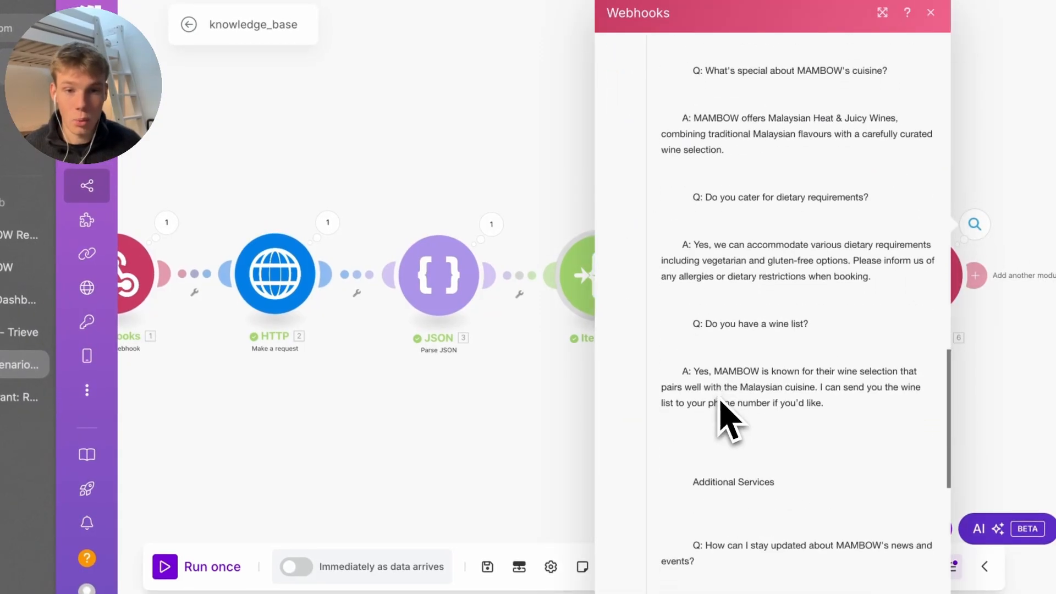
pyautogui.moveTo(820, 462); pyautogui.dragTo(667, 165)
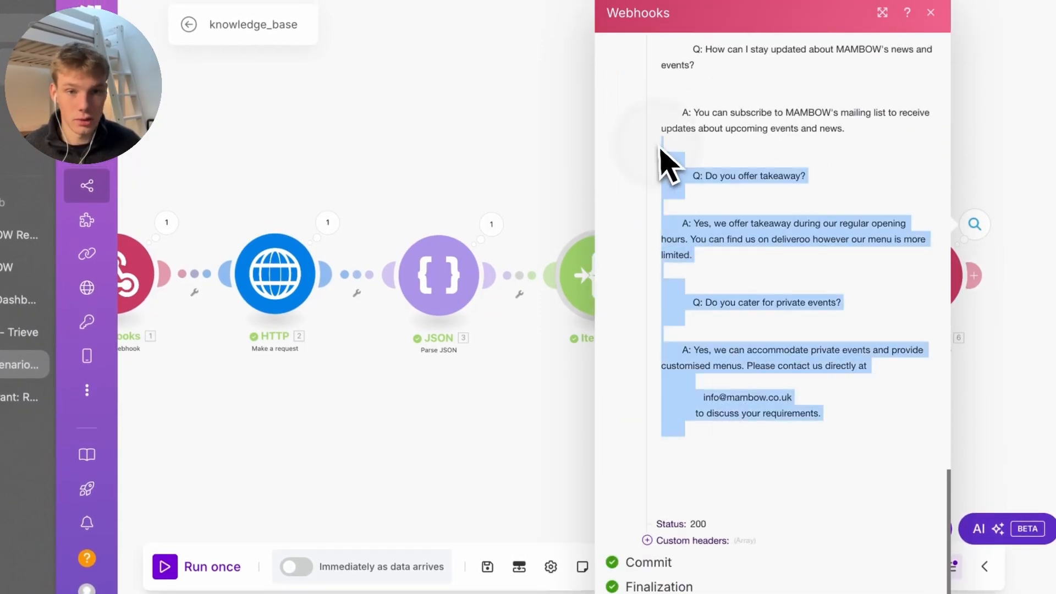
# Review the HTTP module's returned Data string and its search-result chunks, including contact lines
pyautogui.click(492, 224)
pyautogui.click(341, 209)
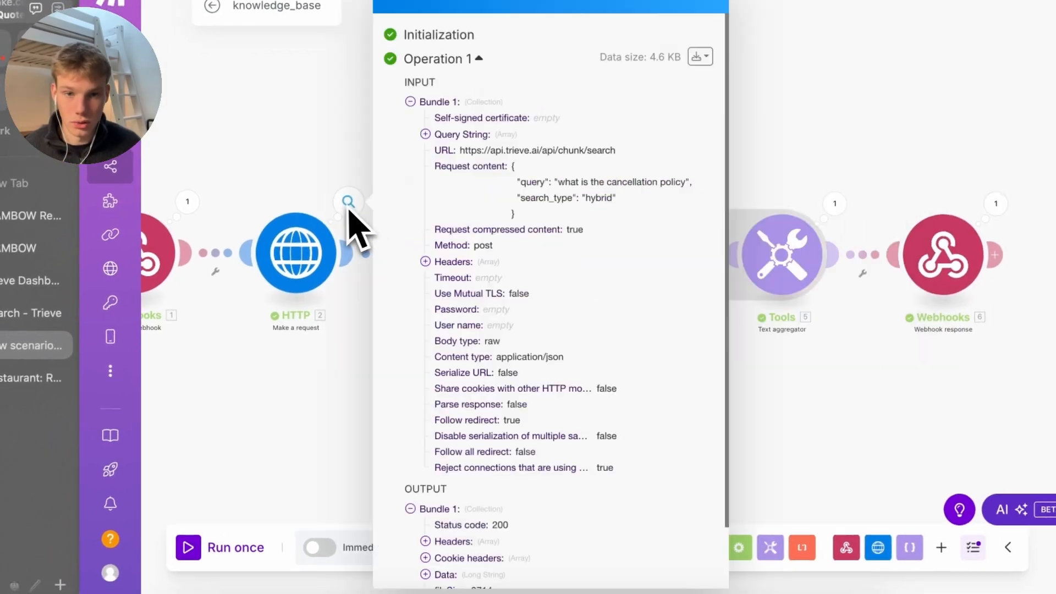
pyautogui.scroll(-2, 509, 308)
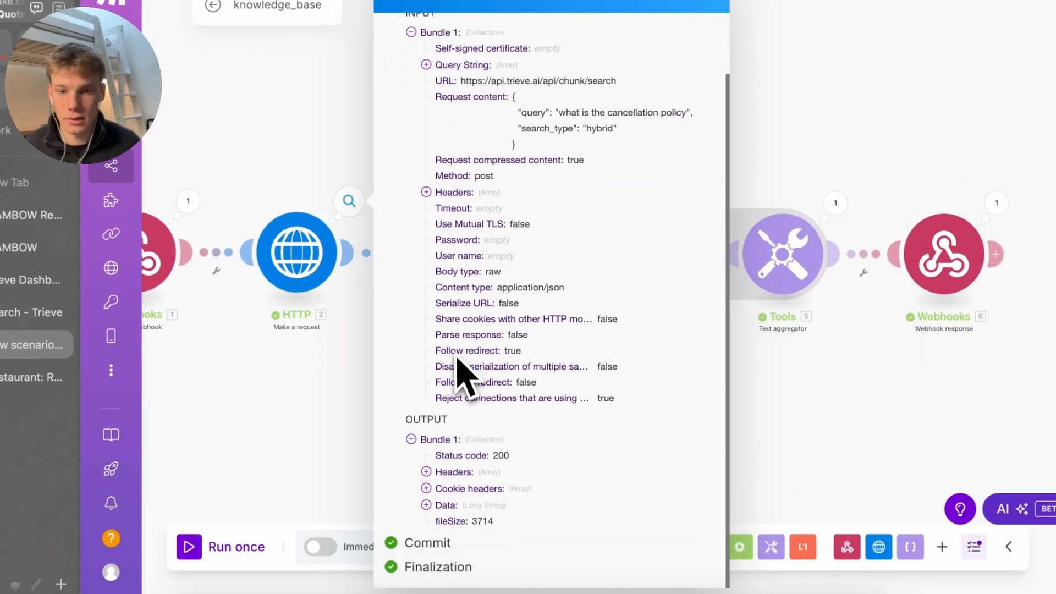
pyautogui.click(446, 505)
pyautogui.scroll(-5, 460, 528)
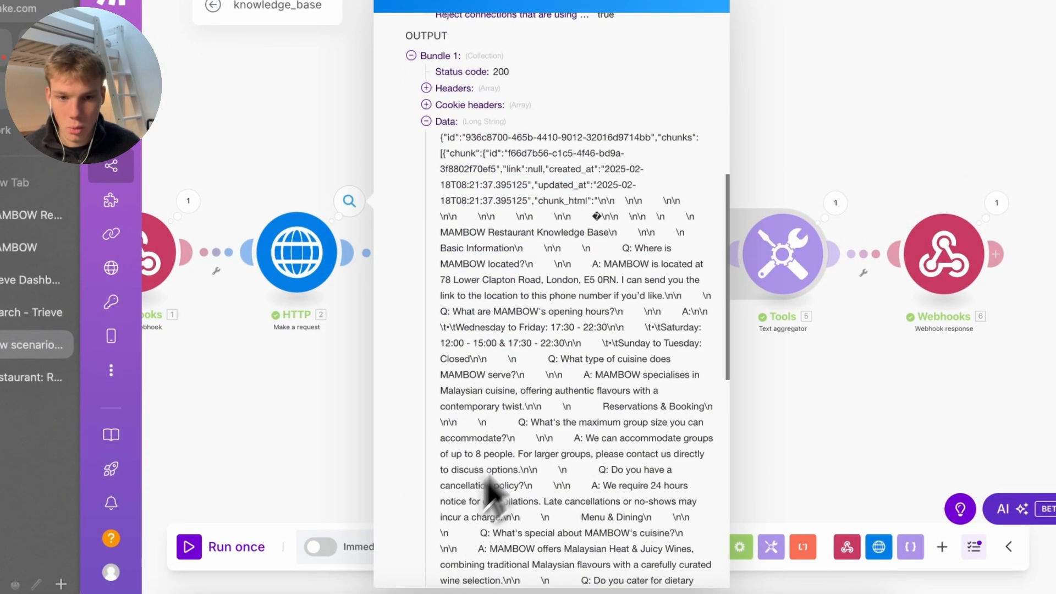
pyautogui.scroll(-1, 543, 267)
pyautogui.scroll(2, 541, 214)
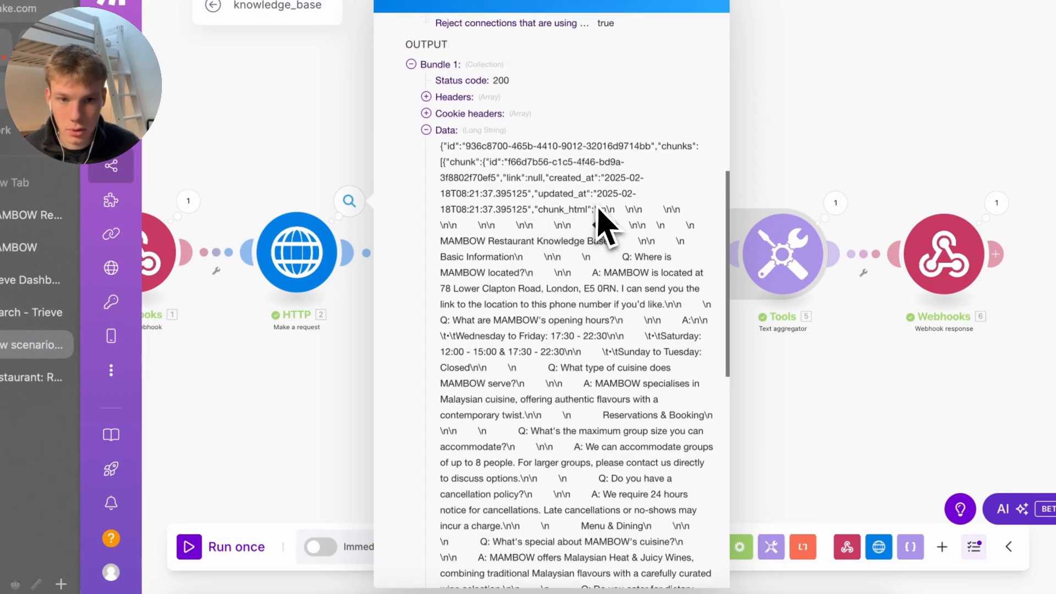
pyautogui.moveTo(600, 214); pyautogui.dragTo(509, 222)
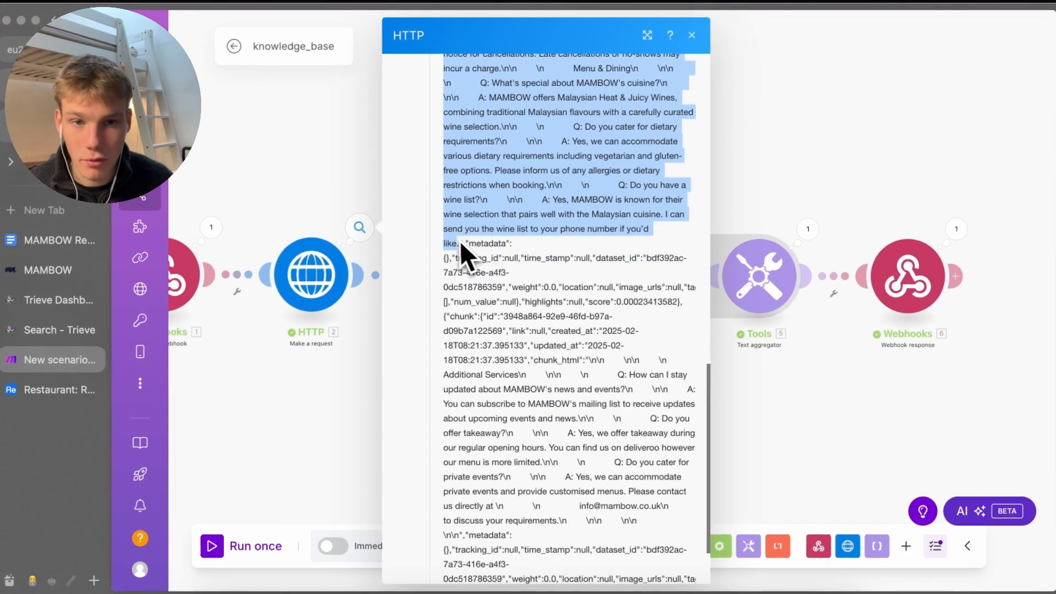
pyautogui.click(466, 268)
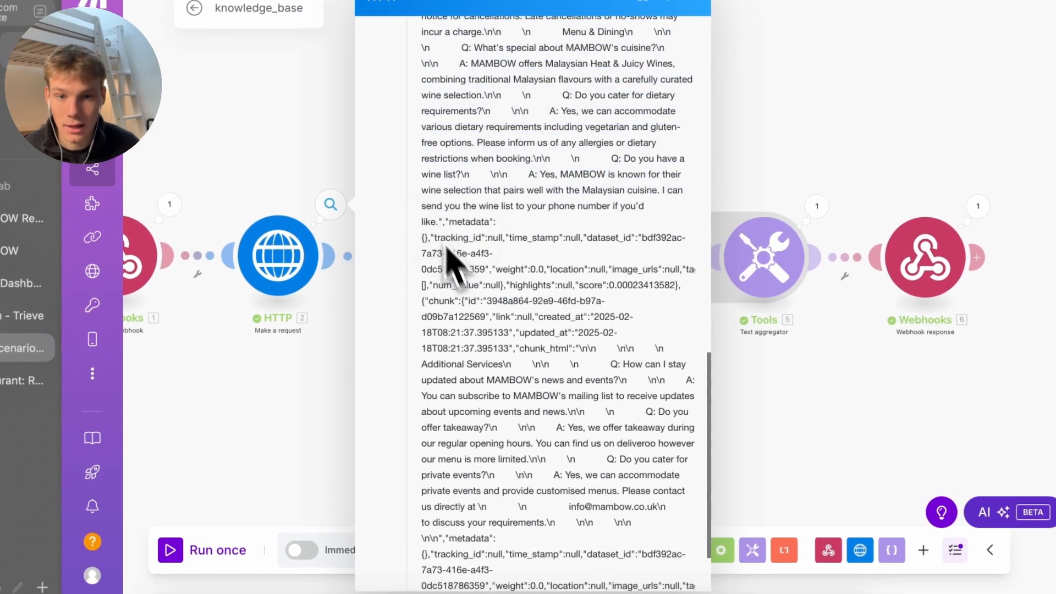
pyautogui.scroll(-1, 498, 380)
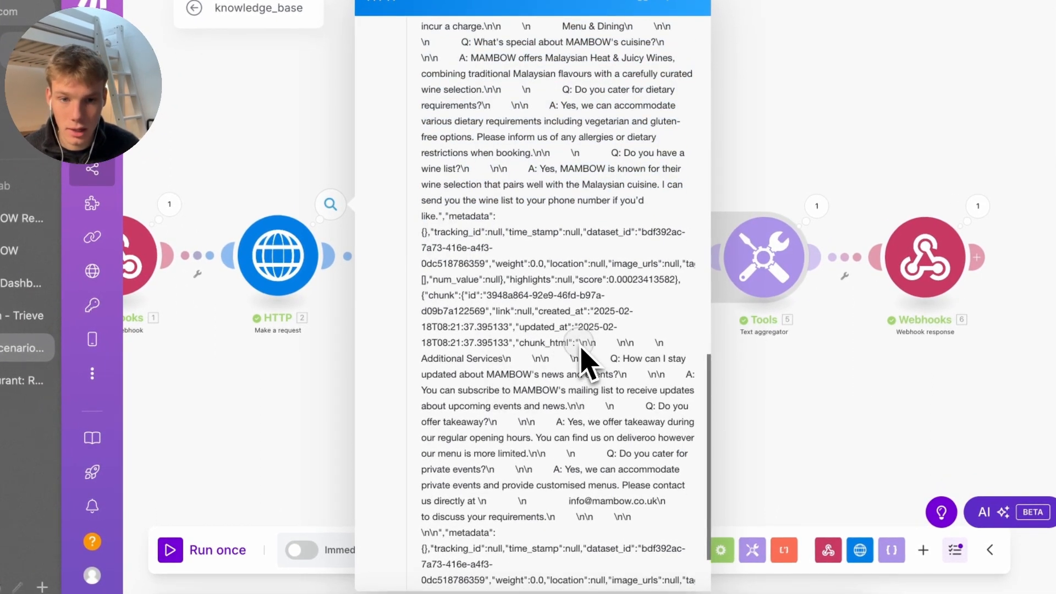
pyautogui.moveTo(581, 346); pyautogui.dragTo(521, 530)
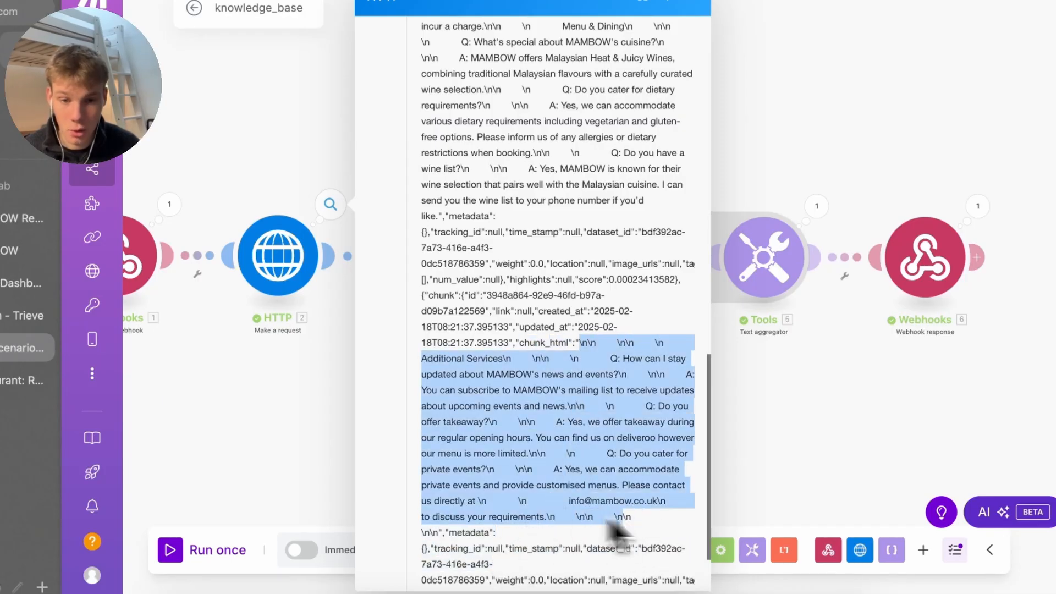
pyautogui.click(652, 519)
pyautogui.moveTo(643, 516); pyautogui.dragTo(555, 503)
pyautogui.click(553, 516)
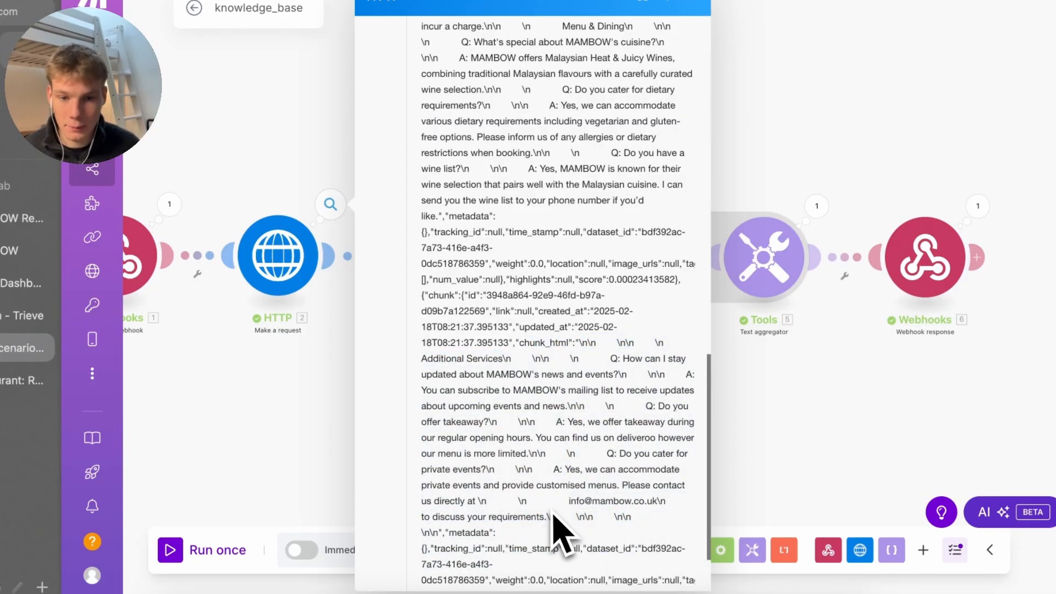
# Review the Tools aggregator's combined knowledge-base text, including the wine list answer
pyautogui.click(818, 207)
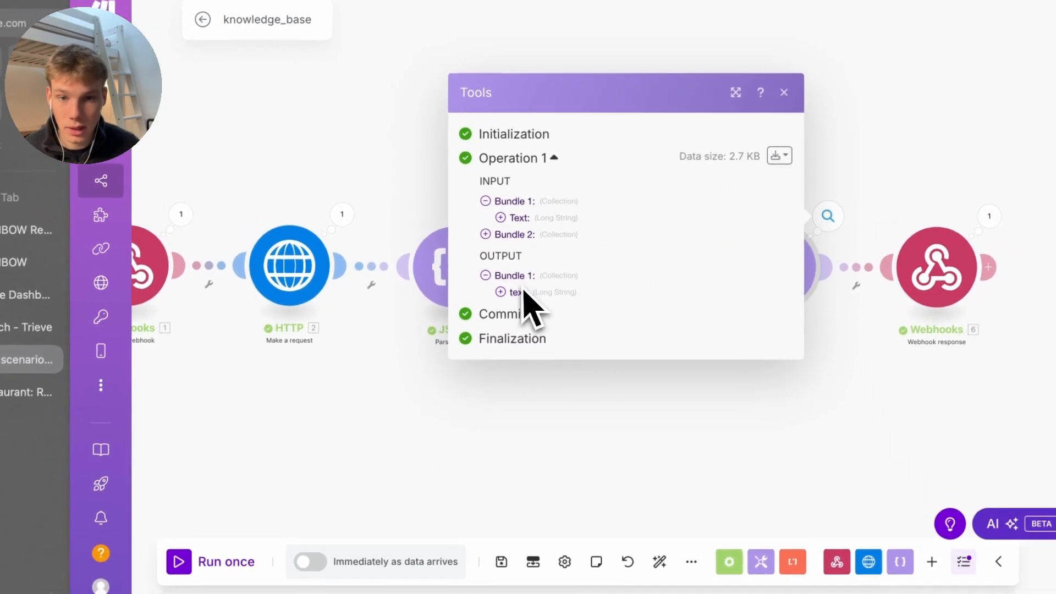
pyautogui.click(498, 297)
pyautogui.scroll(-5, 528, 385)
pyautogui.moveTo(537, 189); pyautogui.dragTo(671, 431)
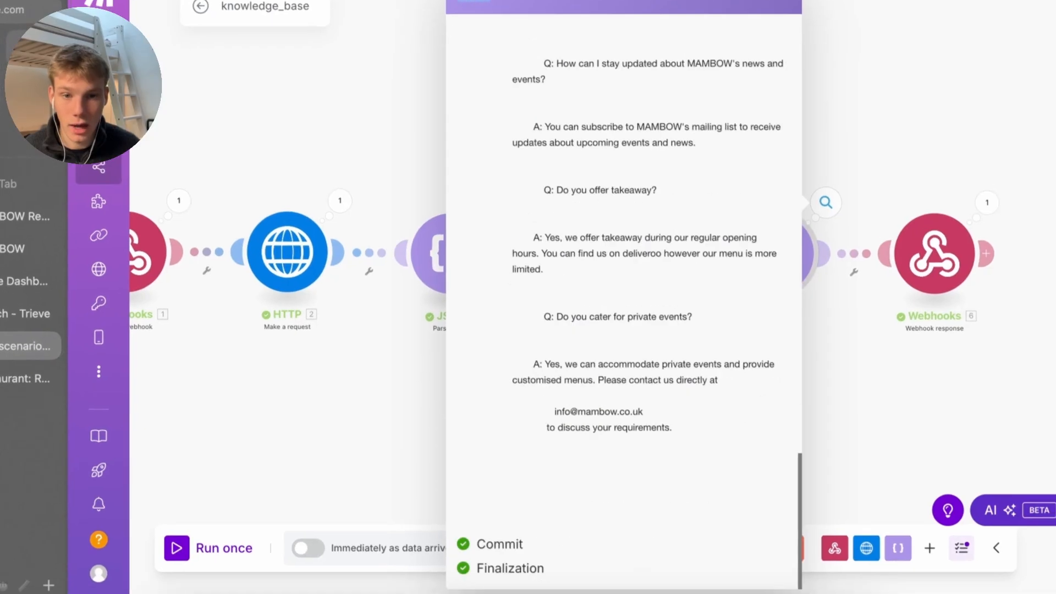
pyautogui.click(682, 446)
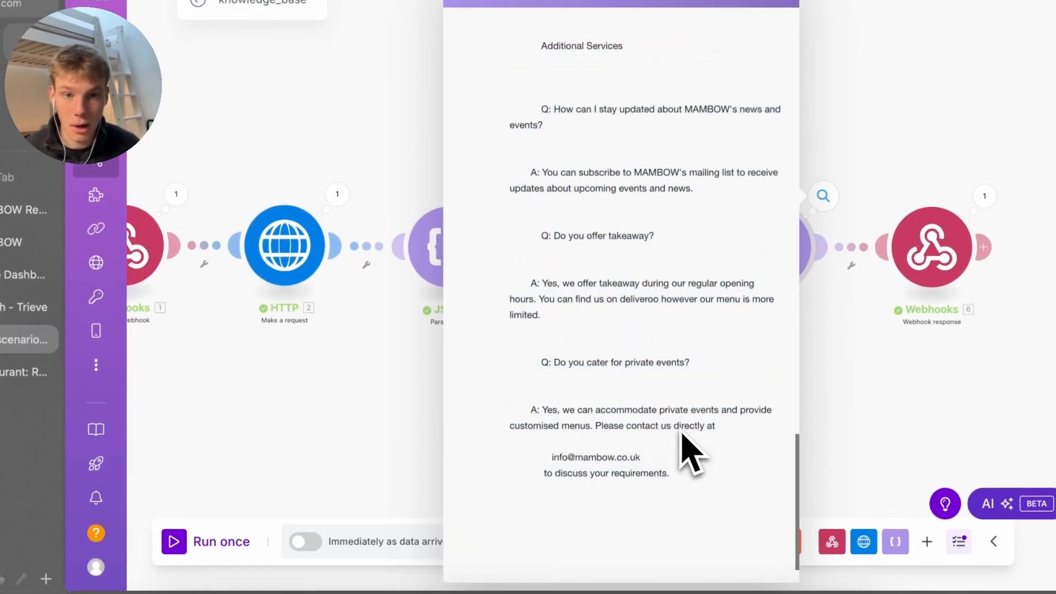
pyautogui.scroll(6, 688, 447)
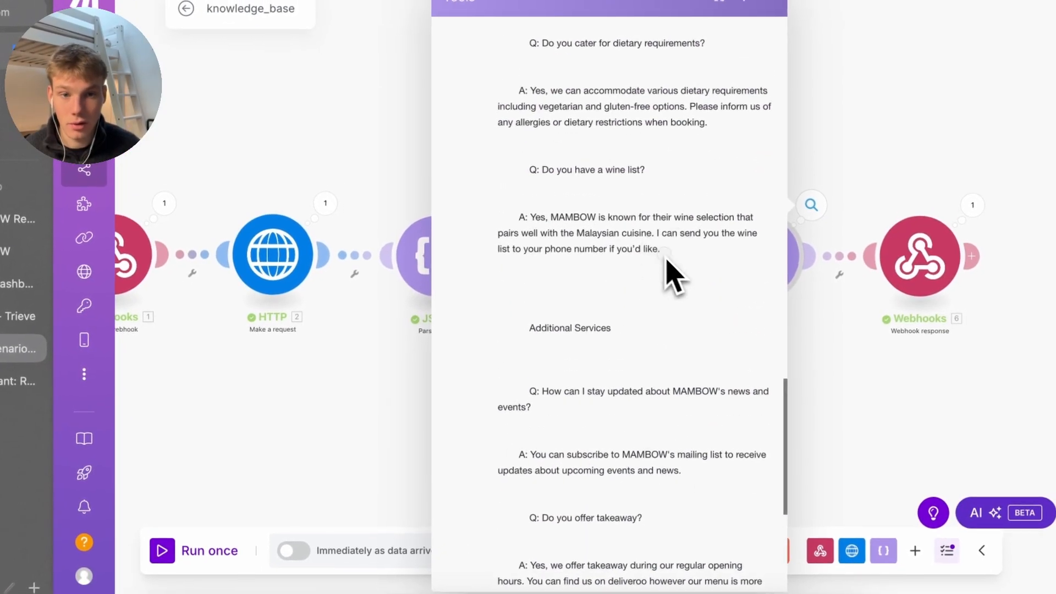
pyautogui.moveTo(663, 252); pyautogui.dragTo(629, 241)
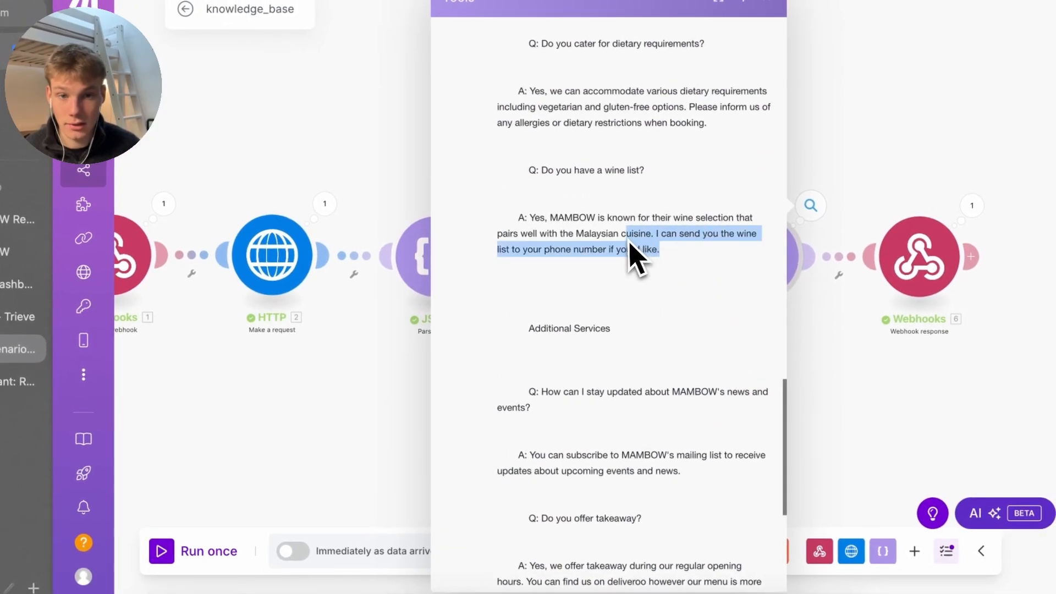
pyautogui.click(680, 256)
# Save the scenario and move the Webhooks response module right to make room
pyautogui.click(825, 355)
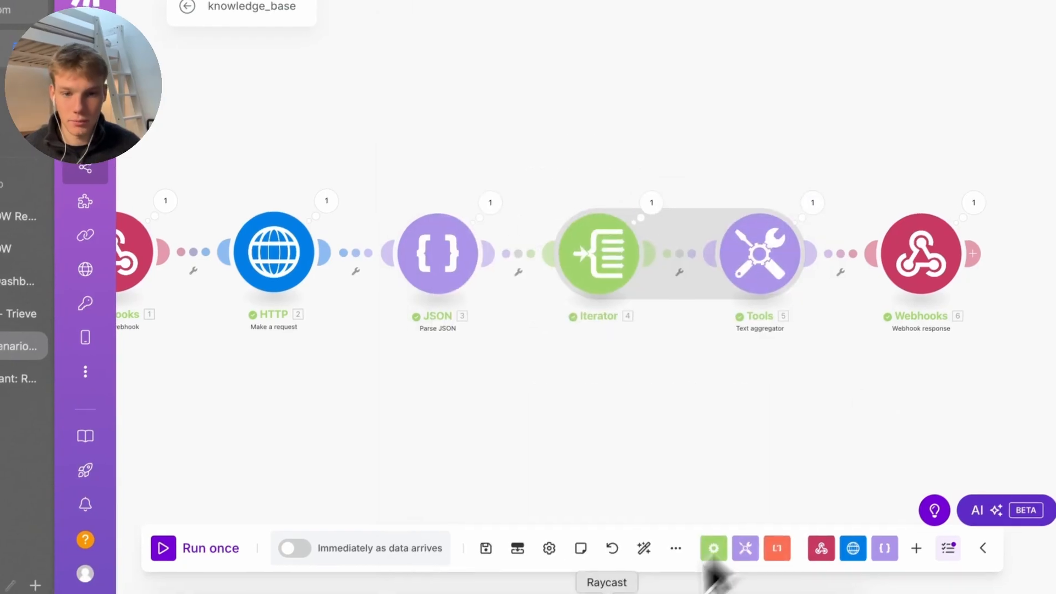
pyautogui.click(484, 551)
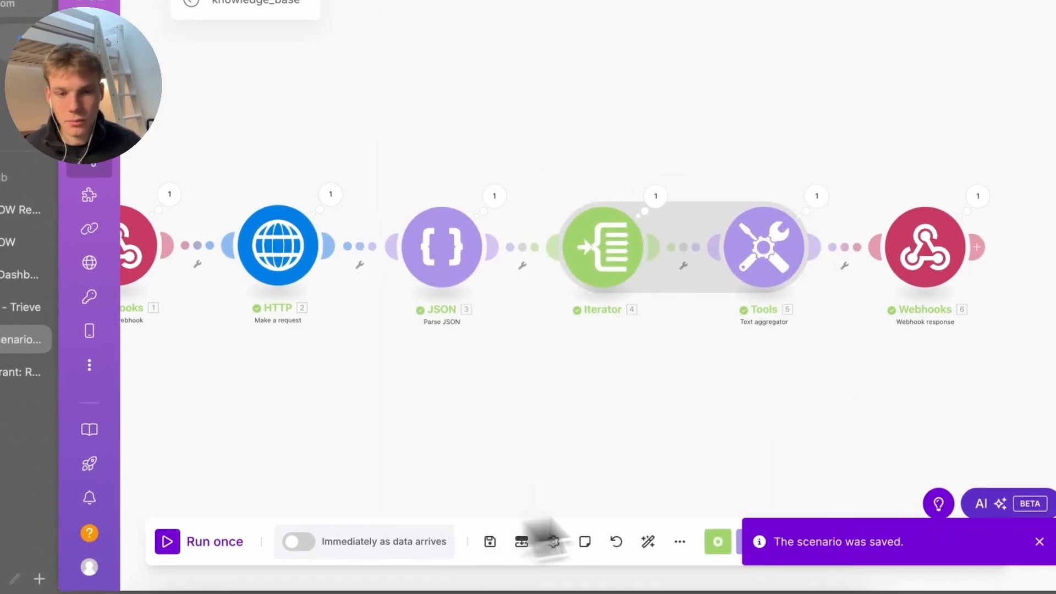
pyautogui.click(1039, 541)
pyautogui.scroll(2, 619, 461)
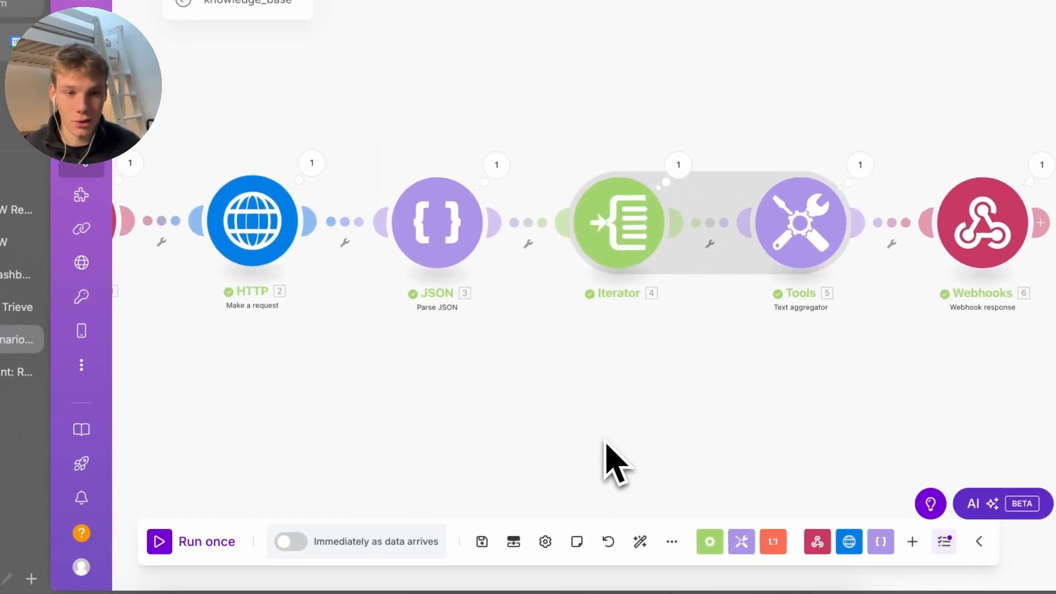
pyautogui.moveTo(606, 453); pyautogui.dragTo(428, 460)
pyautogui.rightClick(783, 220)
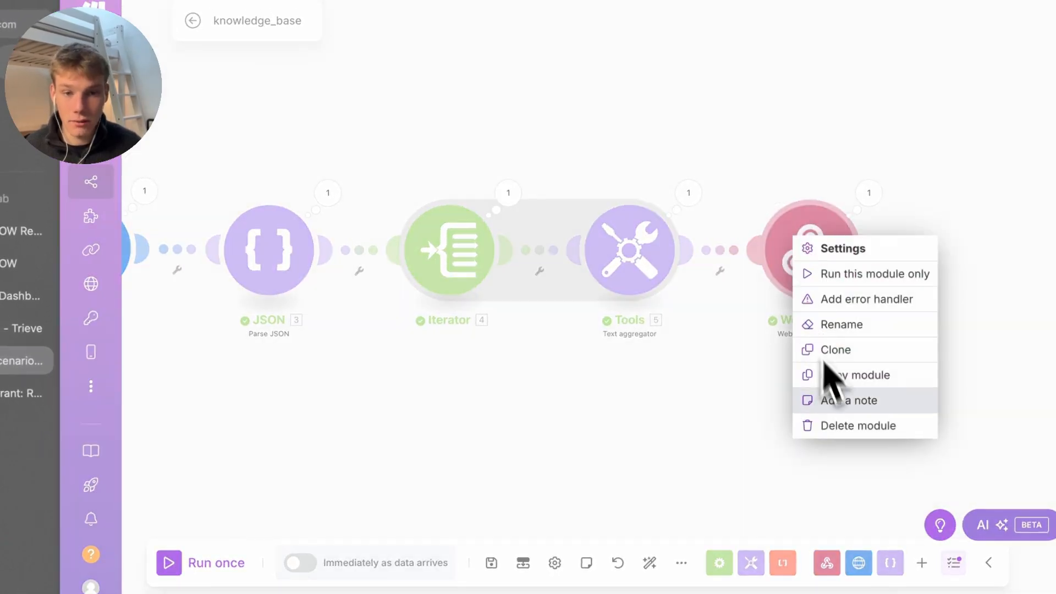
pyautogui.click(725, 270)
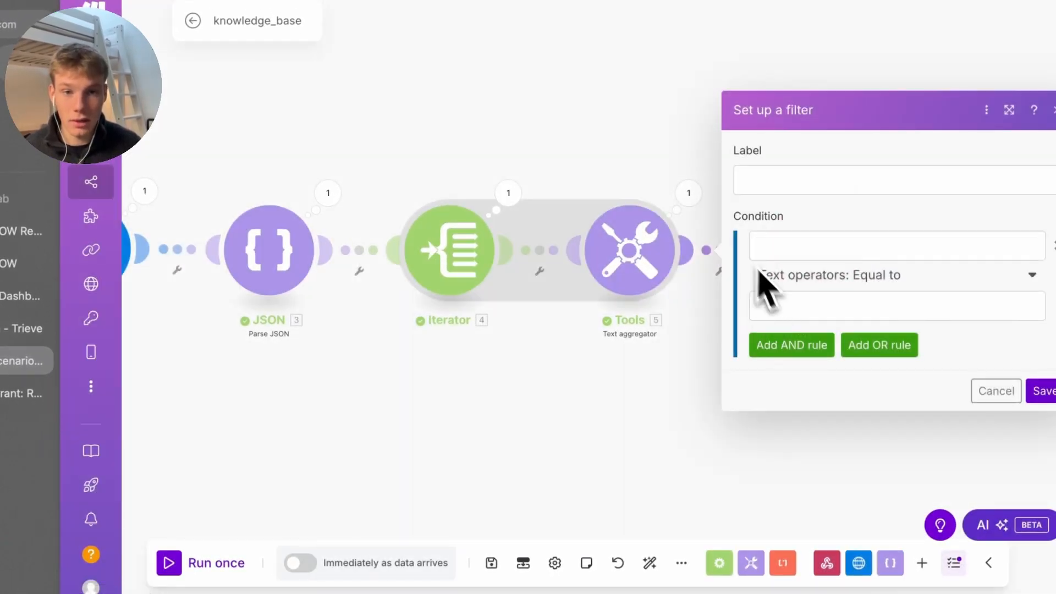
pyautogui.click(724, 252)
pyautogui.rightClick(725, 251)
pyautogui.press('Escape')
pyautogui.moveTo(824, 254); pyautogui.dragTo(1023, 254)
# Insert an OpenAI Create a Completion module in the freed gap before the webhook response
pyautogui.rightClick(834, 257)
pyautogui.click(860, 260)
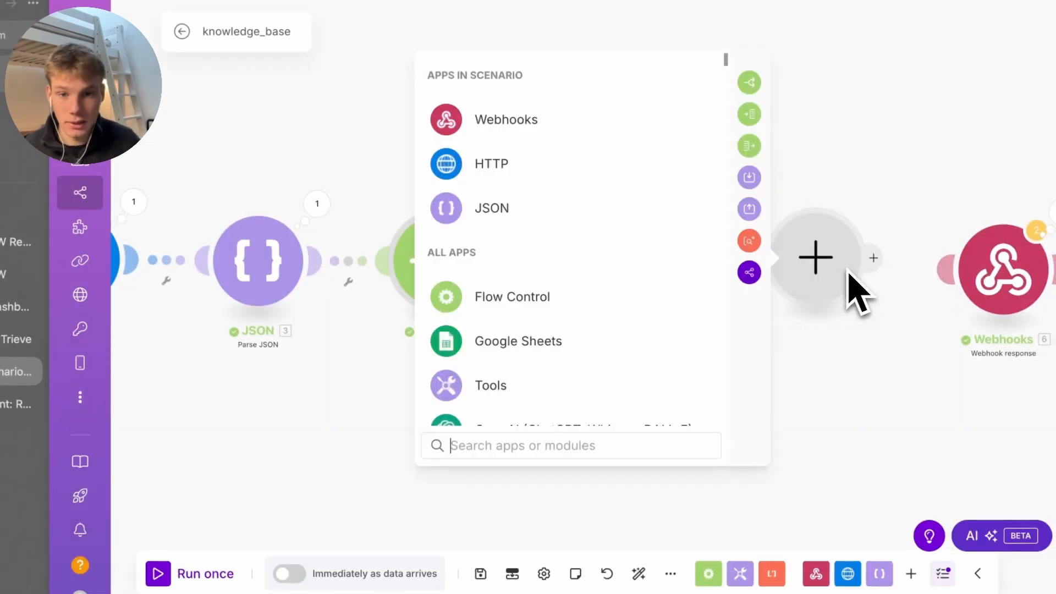
pyautogui.write('gpt')
pyautogui.press('BackSpace')
pyautogui.press('BackSpace')
pyautogui.write('oo')
pyautogui.press('BackSpace')
pyautogui.press('BackSpace')
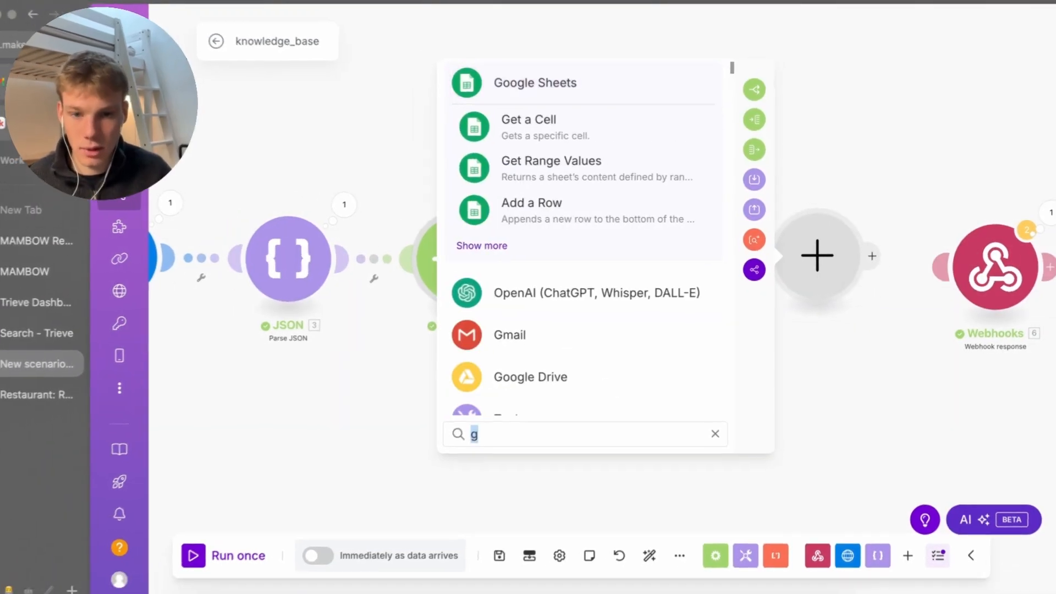
pyautogui.write('po')
pyautogui.press('BackSpace')
pyautogui.press('BackSpace')
pyautogui.write('open')
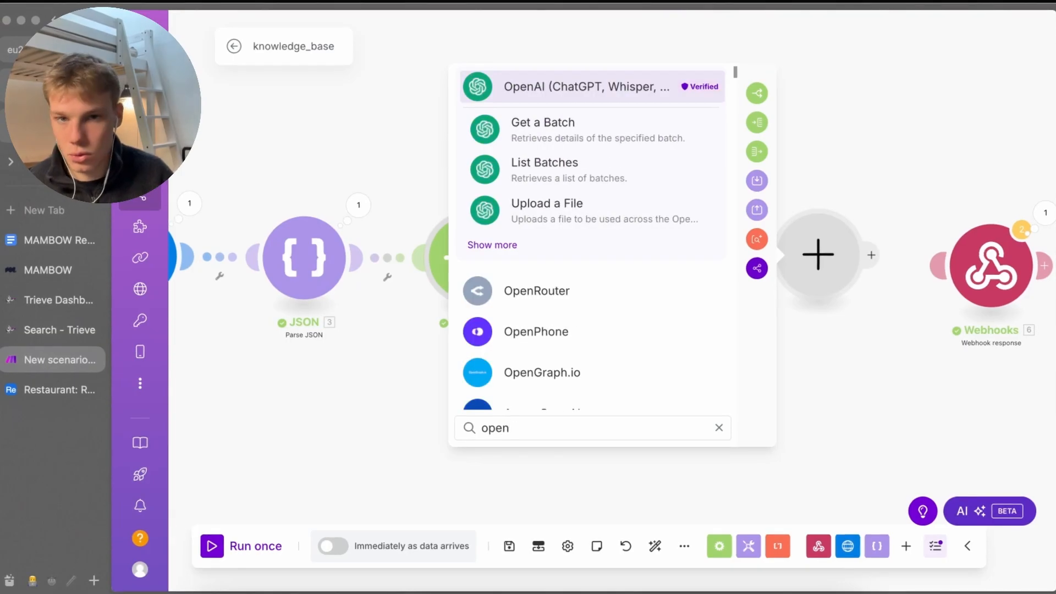
pyautogui.press('Down')
pyautogui.press('Up')
pyautogui.press('Return')
pyautogui.press('Down')
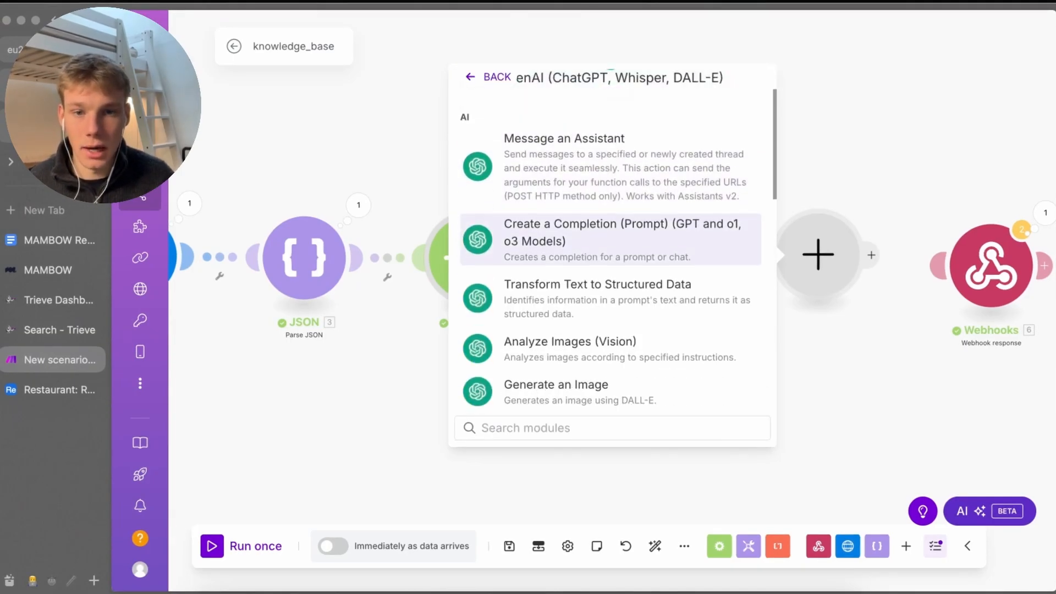
pyautogui.press('Return')
# Create an OpenAI connection using the pasted API key and select gpt-4o as the model
pyautogui.click(578, 251)
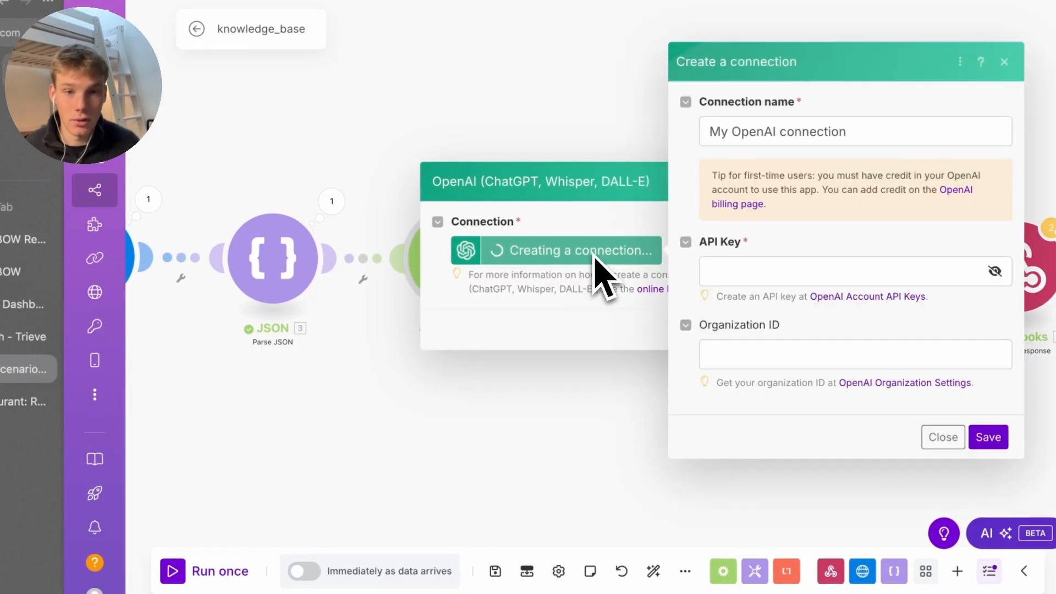
pyautogui.click(731, 275)
pyautogui.hotkey('ctrl', 'v')
pyautogui.press('Return')
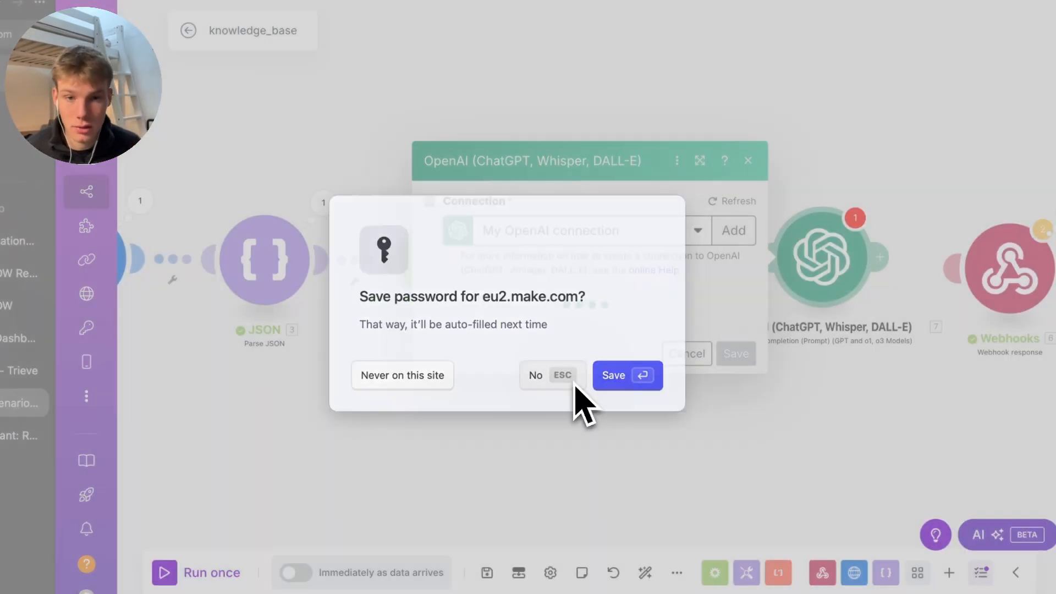
pyautogui.click(572, 385)
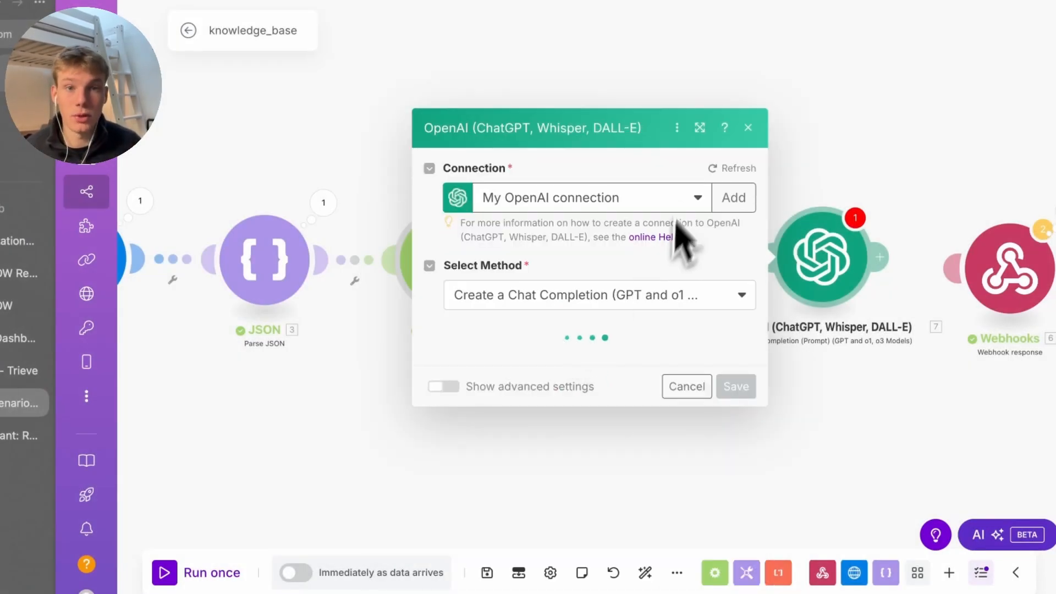
pyautogui.click(557, 254)
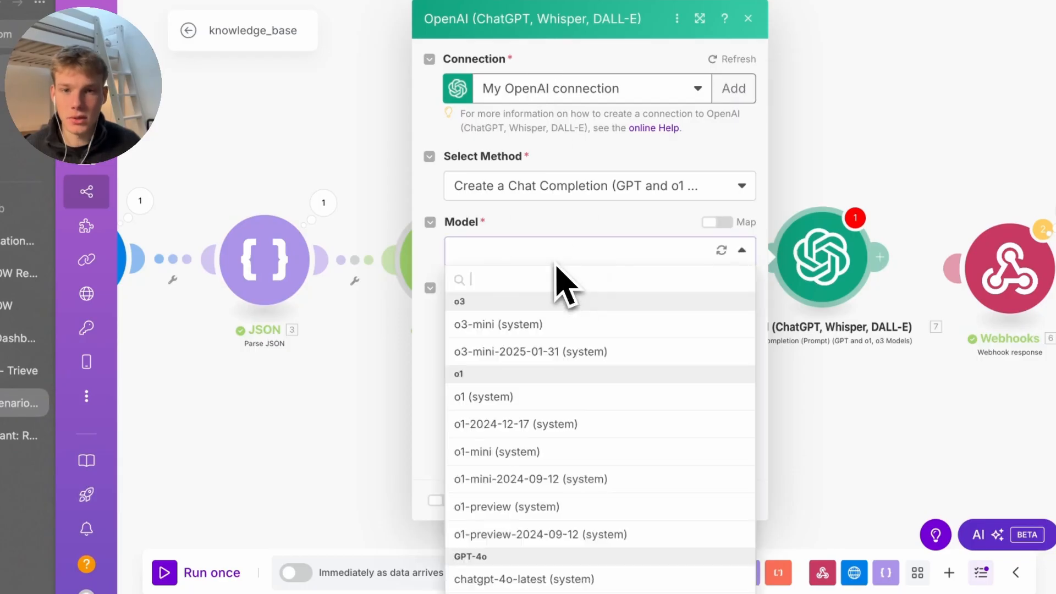
pyautogui.scroll(-5, 536, 341)
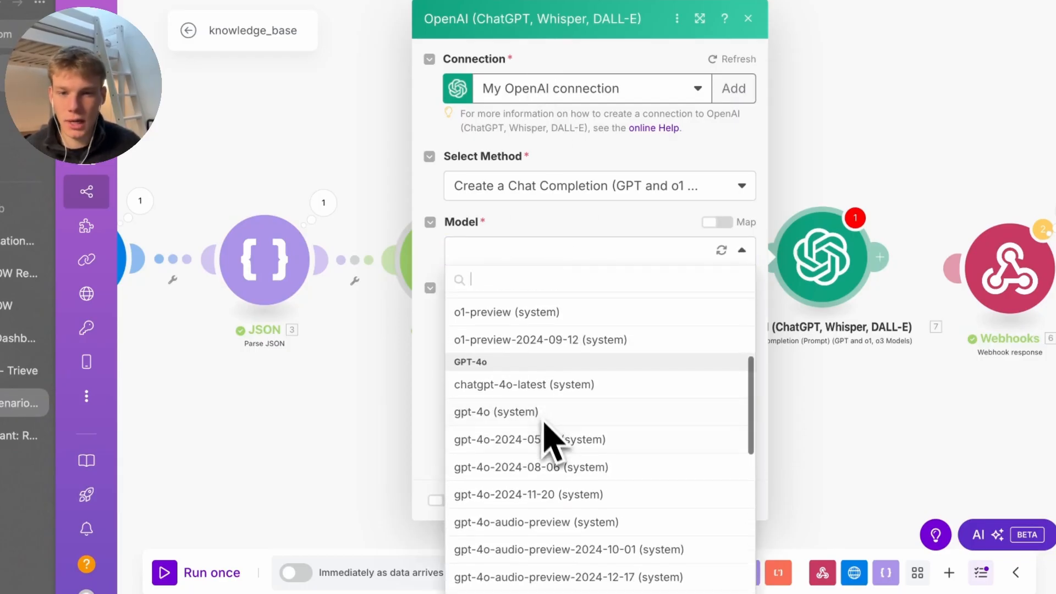
pyautogui.click(544, 421)
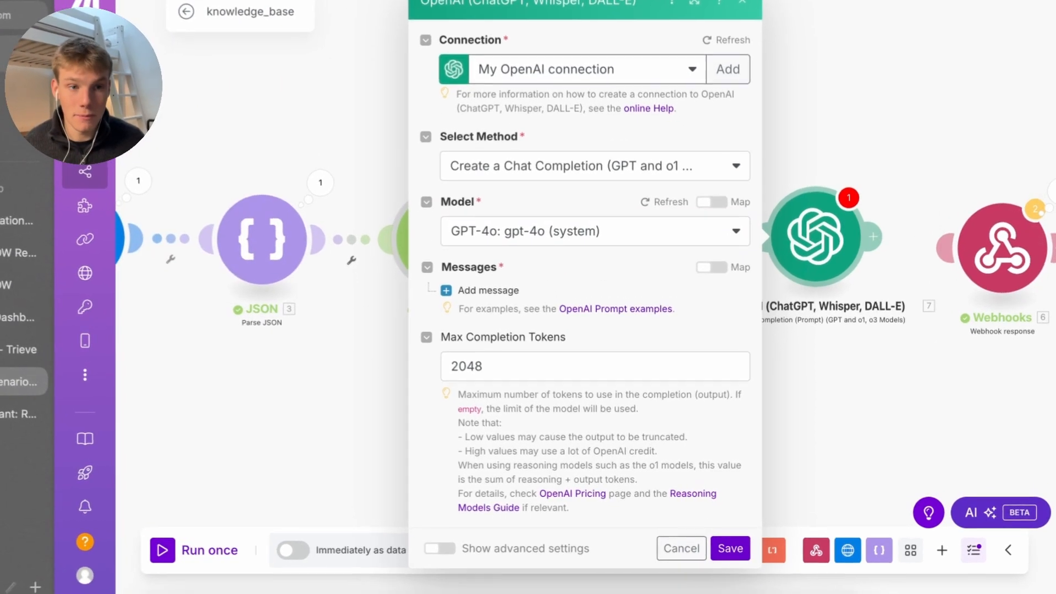
pyautogui.click(730, 548)
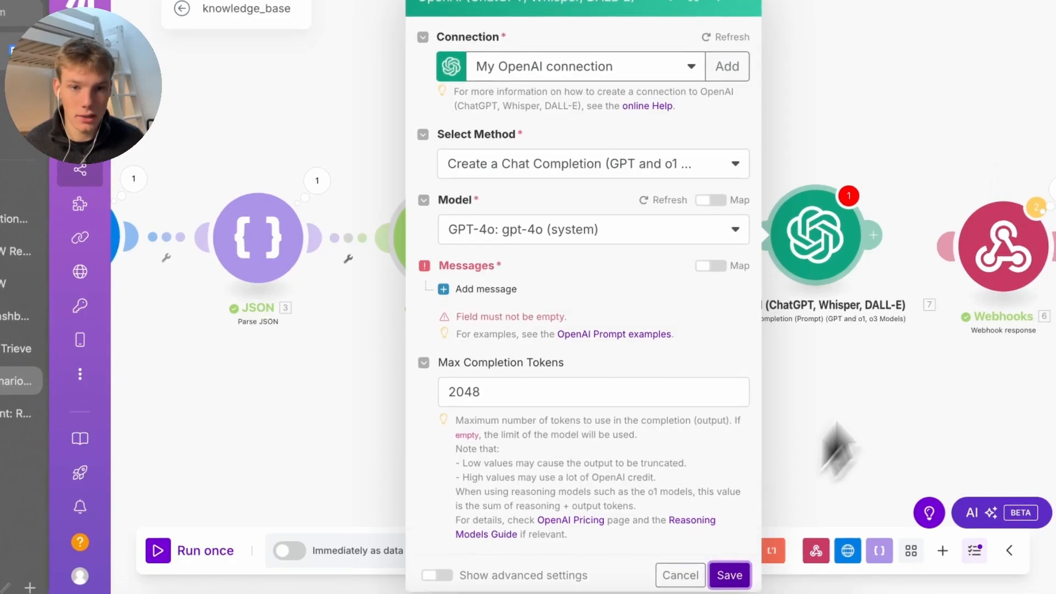
pyautogui.click(949, 305)
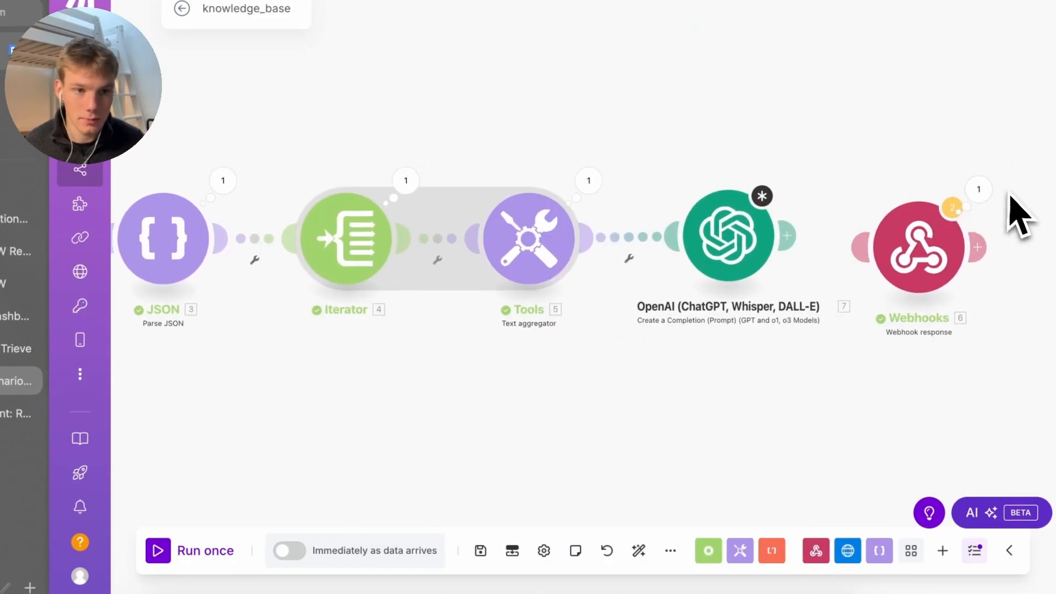
pyautogui.click(978, 189)
pyautogui.click(701, 211)
pyautogui.scroll(-15, 688, 341)
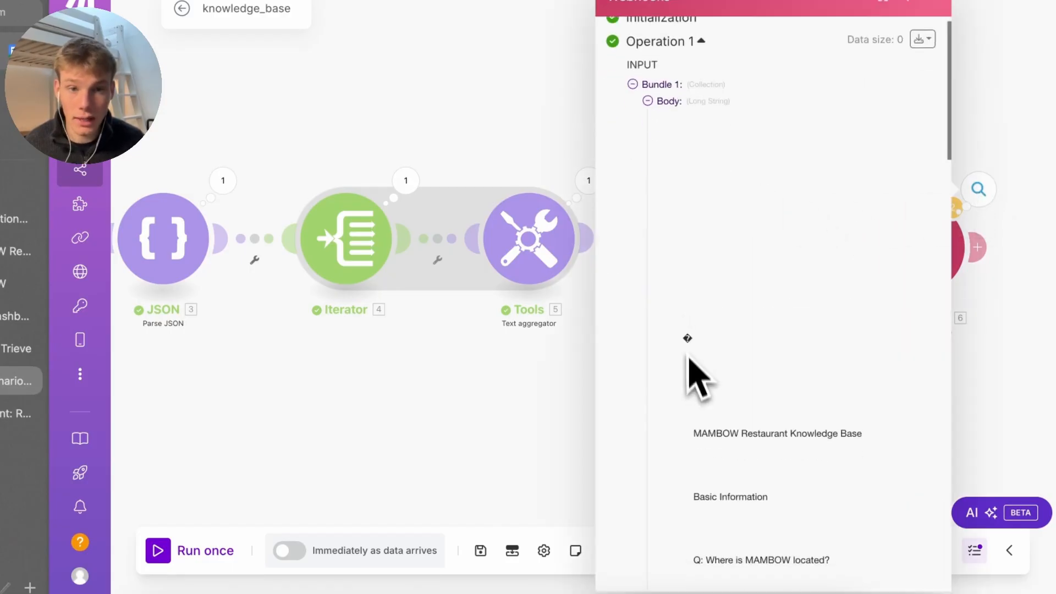
pyautogui.hotkey('ctrl', 'a')
pyautogui.scroll(15, 868, 459)
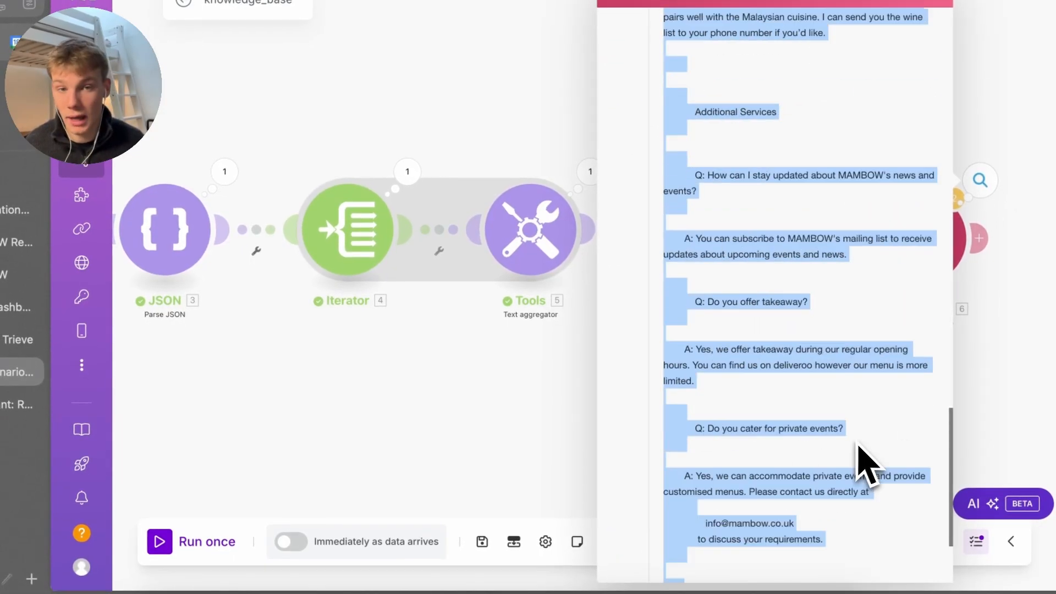
pyautogui.moveTo(672, 183); pyautogui.dragTo(825, 355)
pyautogui.moveTo(825, 357); pyautogui.dragTo(821, 400)
pyautogui.click(819, 401)
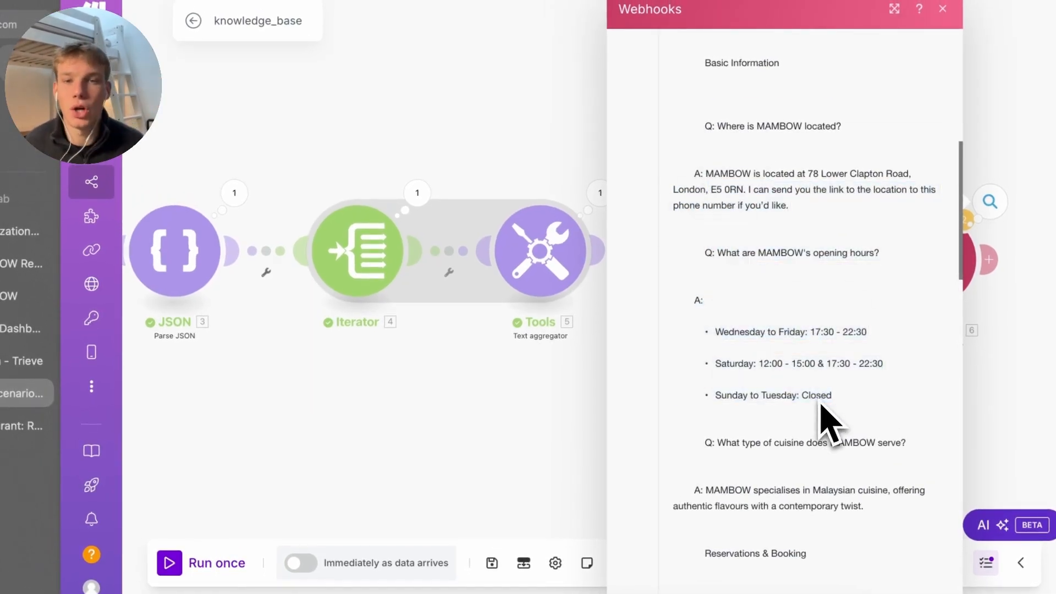
pyautogui.click(589, 446)
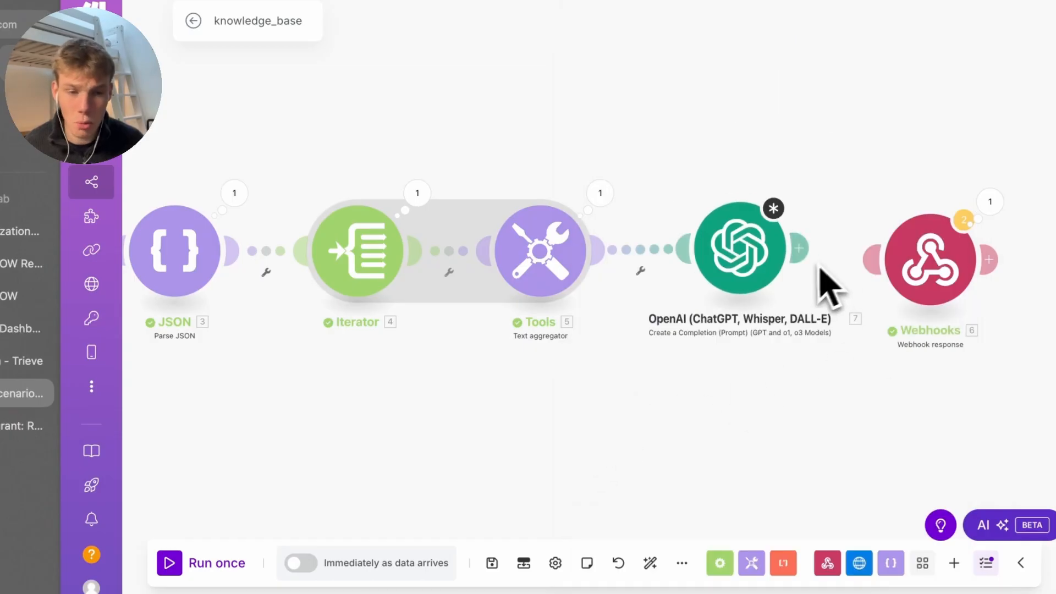
# Add a System message telling the model to answer from the vector store, with the aggregated text as Context
pyautogui.click(767, 250)
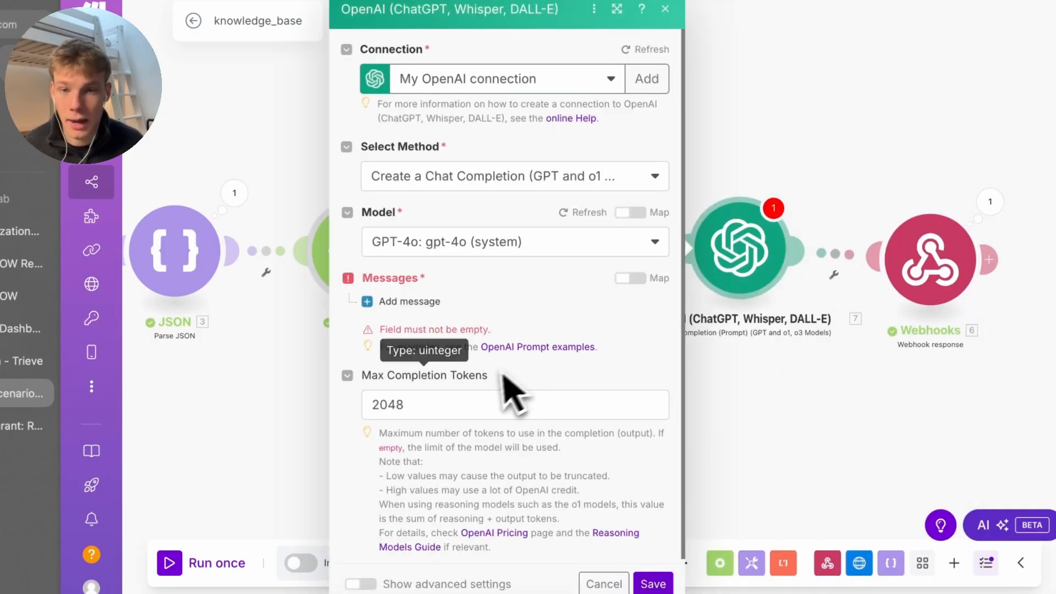
pyautogui.click(434, 302)
pyautogui.click(456, 353)
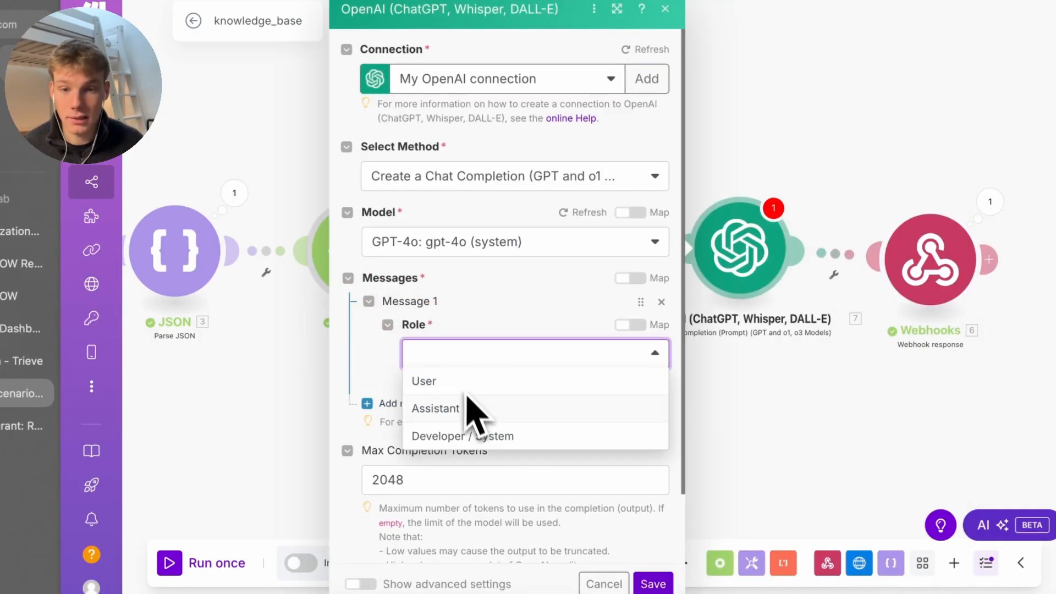
pyautogui.click(495, 436)
pyautogui.click(473, 418)
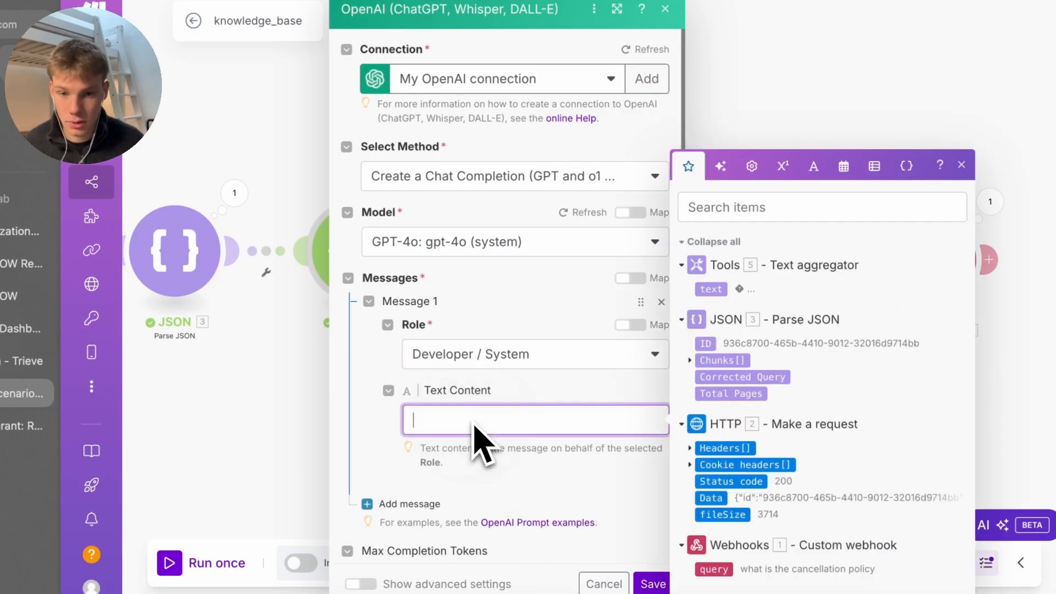
pyautogui.write('You')
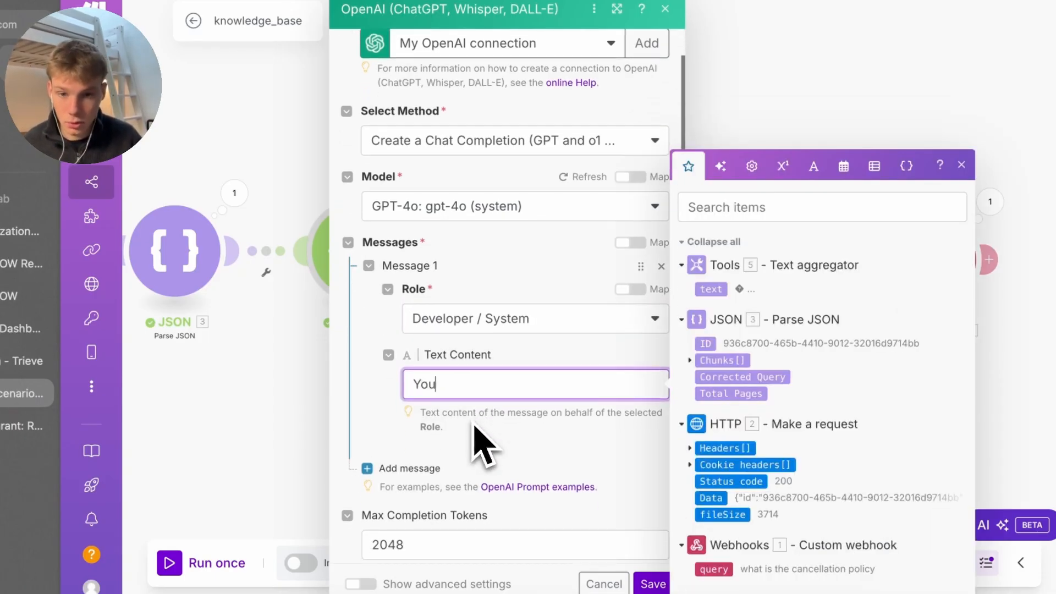
pyautogui.write('r role is to answer a question/')
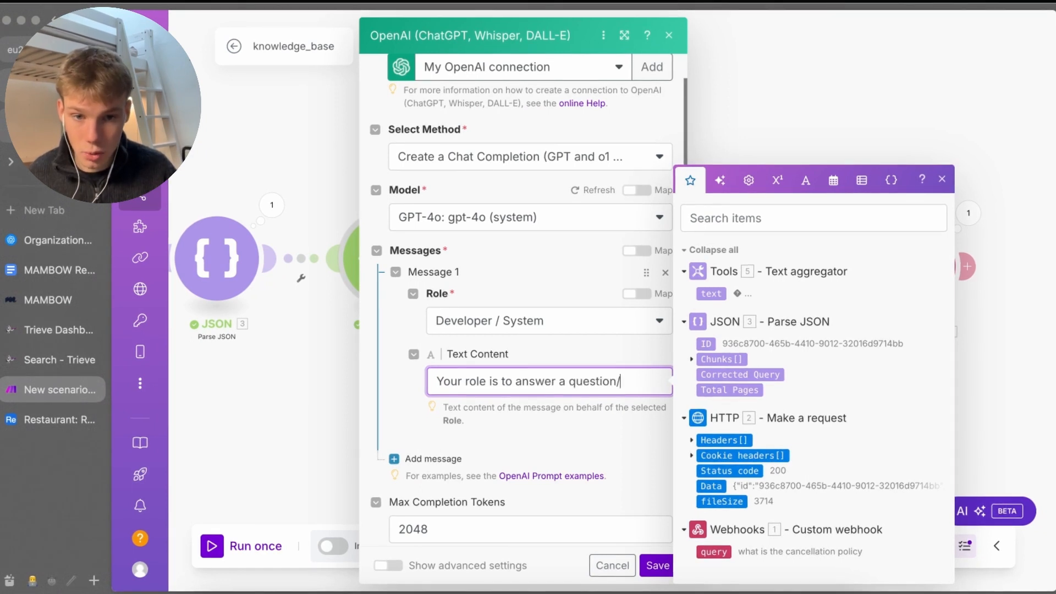
pyautogui.write('query based on the context we get from a')
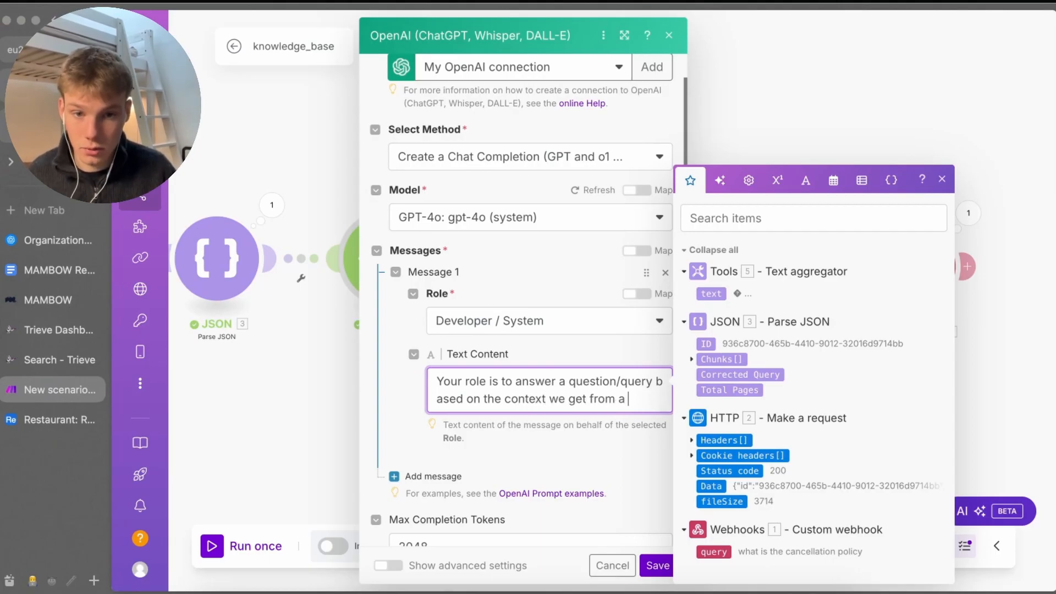
pyautogui.write('sto')
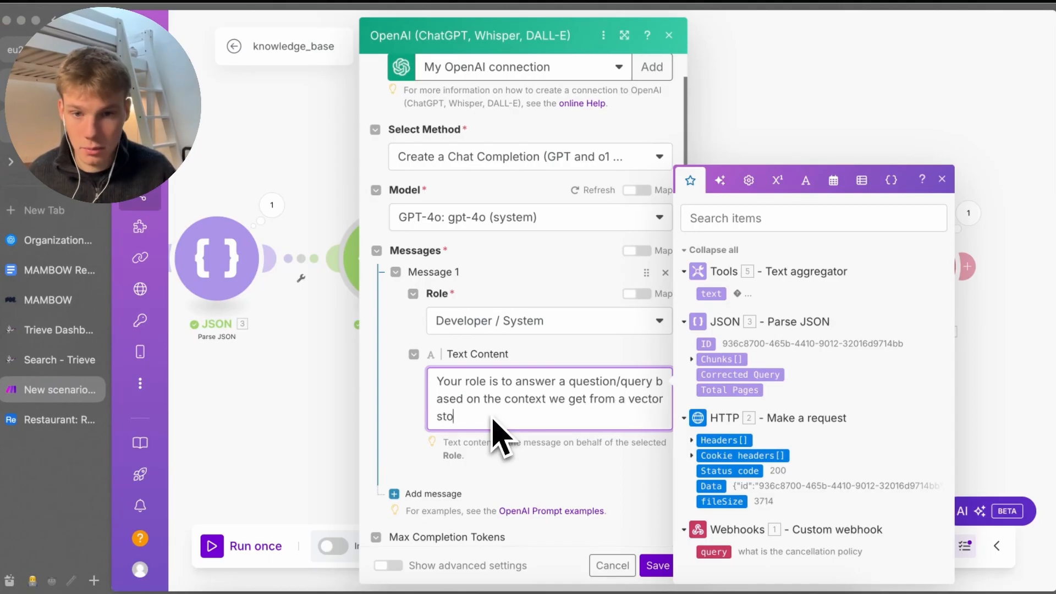
pyautogui.write('re.')
pyautogui.press('Return')
pyautogui.press('Return')
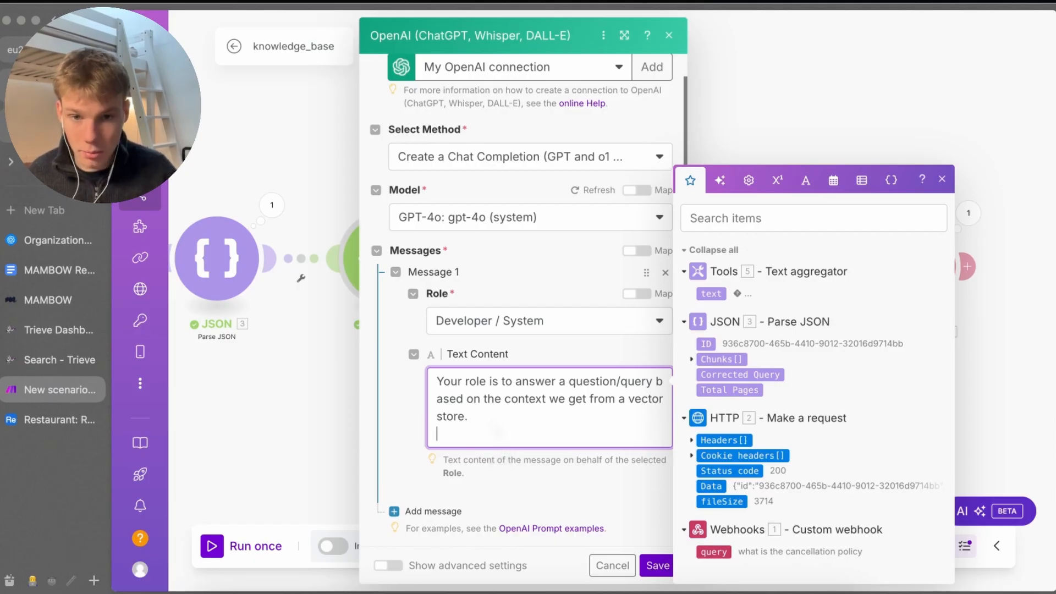
pyautogui.write('Context')
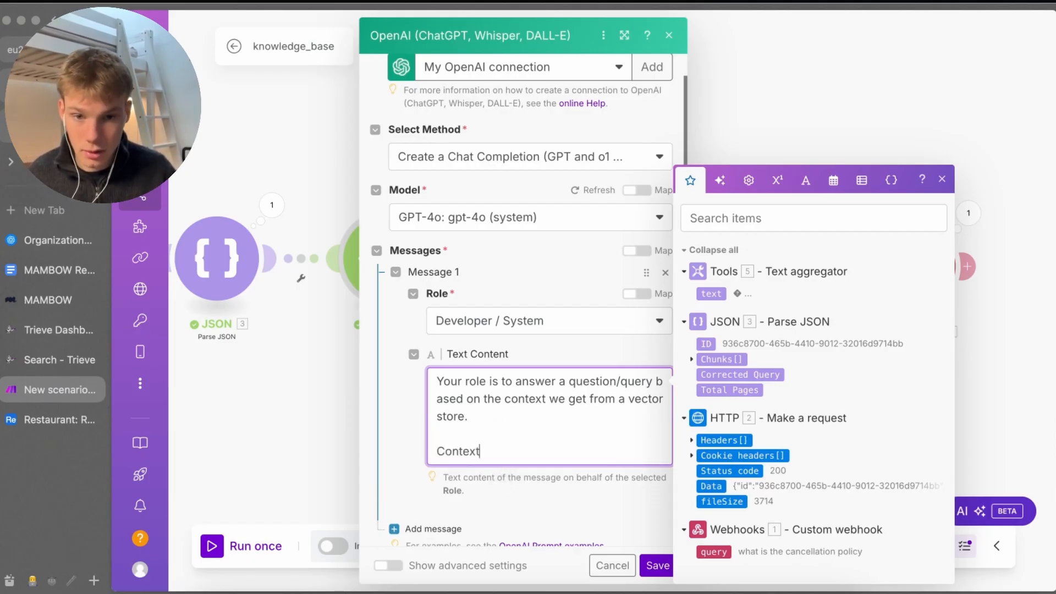
pyautogui.write(':')
pyautogui.press('Return')
pyautogui.click(711, 294)
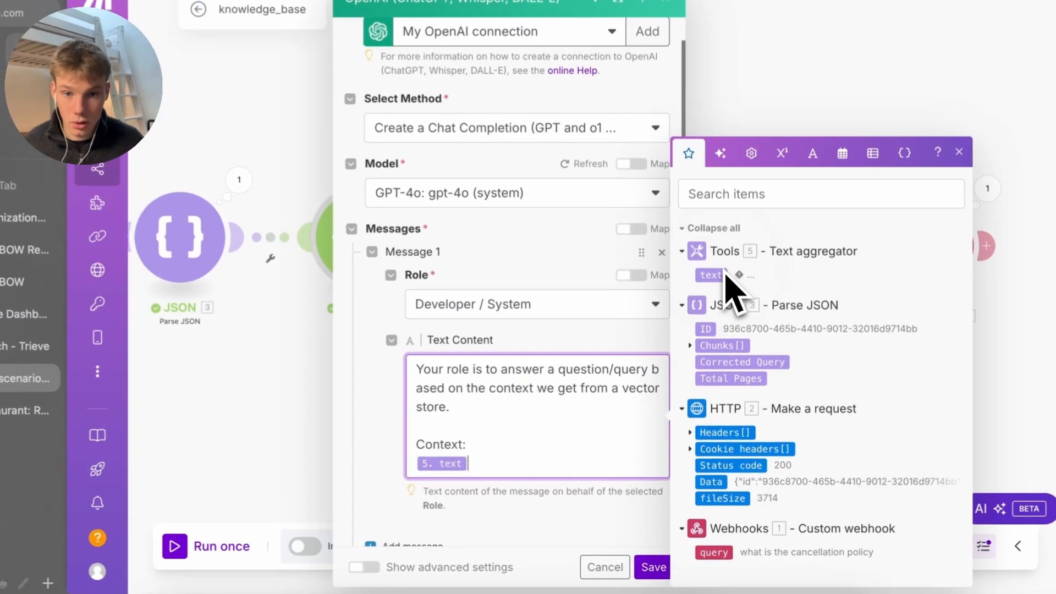
pyautogui.click(550, 507)
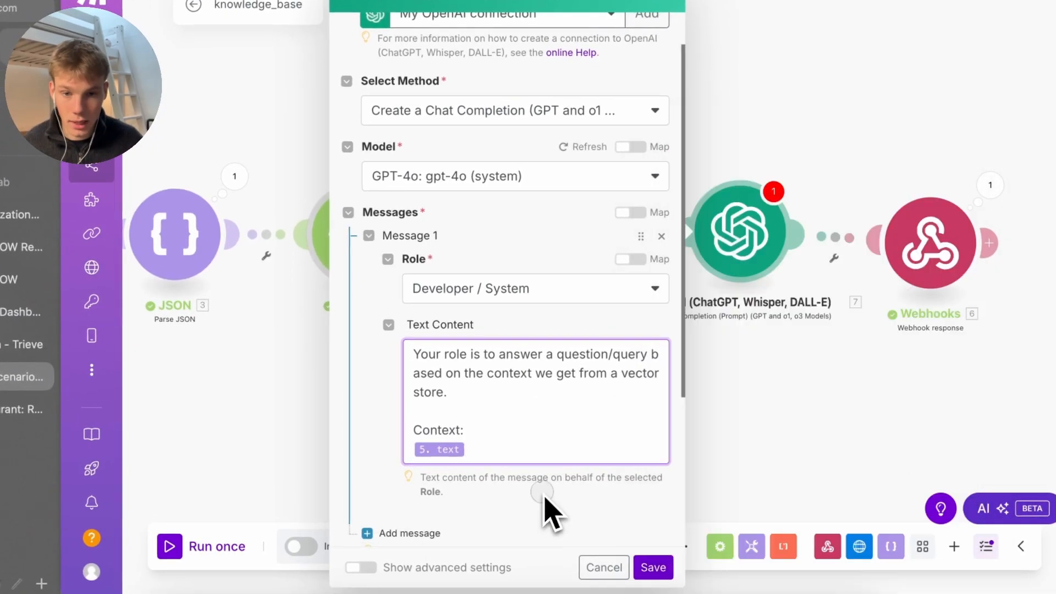
pyautogui.scroll(-1, 548, 509)
# Add a User message that maps the incoming webhook query
pyautogui.click(421, 512)
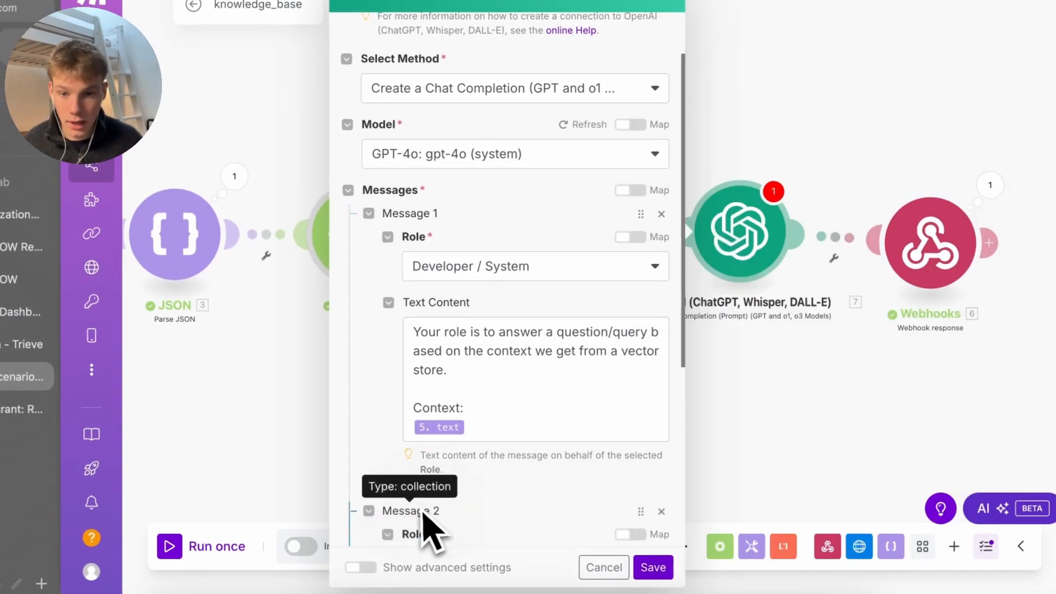
pyautogui.scroll(-2, 431, 530)
pyautogui.click(502, 496)
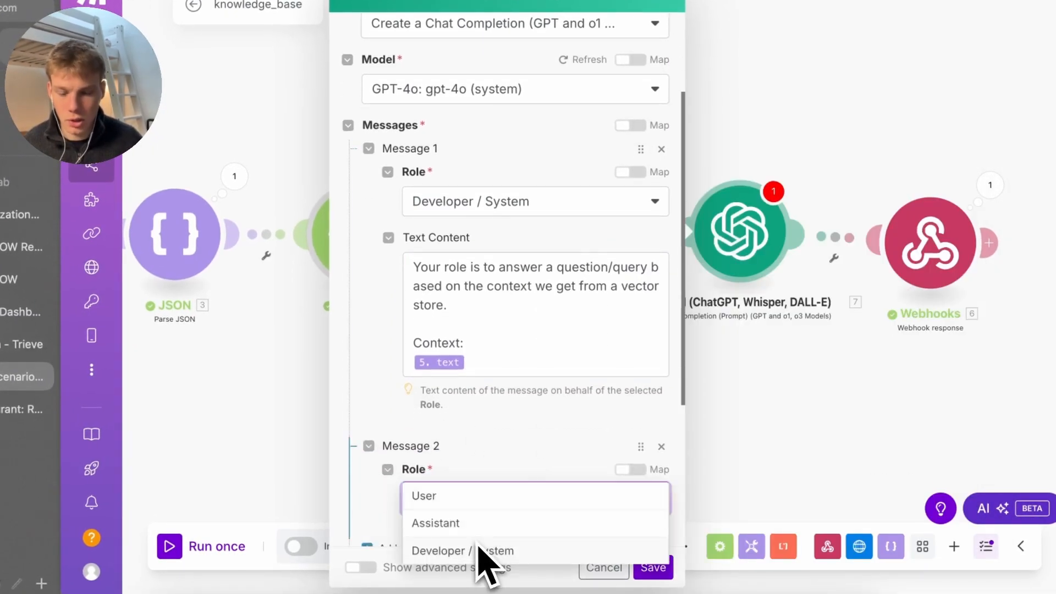
pyautogui.click(484, 497)
pyautogui.scroll(-2, 488, 514)
pyautogui.click(495, 460)
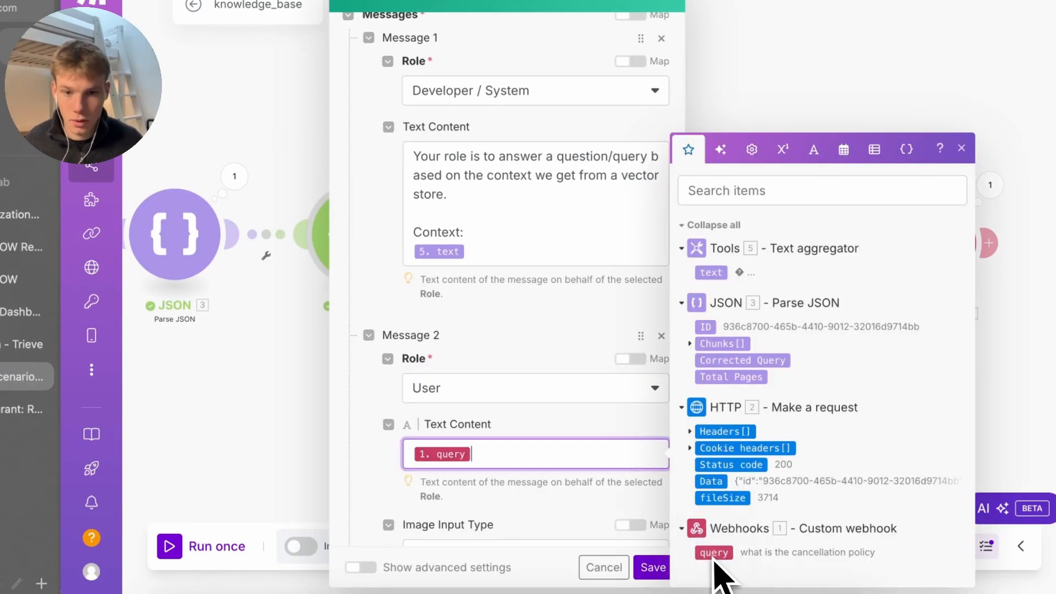
pyautogui.click(663, 572)
# Set the Webhook response body to the OpenAI 7. Result, save, and run the scenario once
pyautogui.hotkey('ctrl', 's')
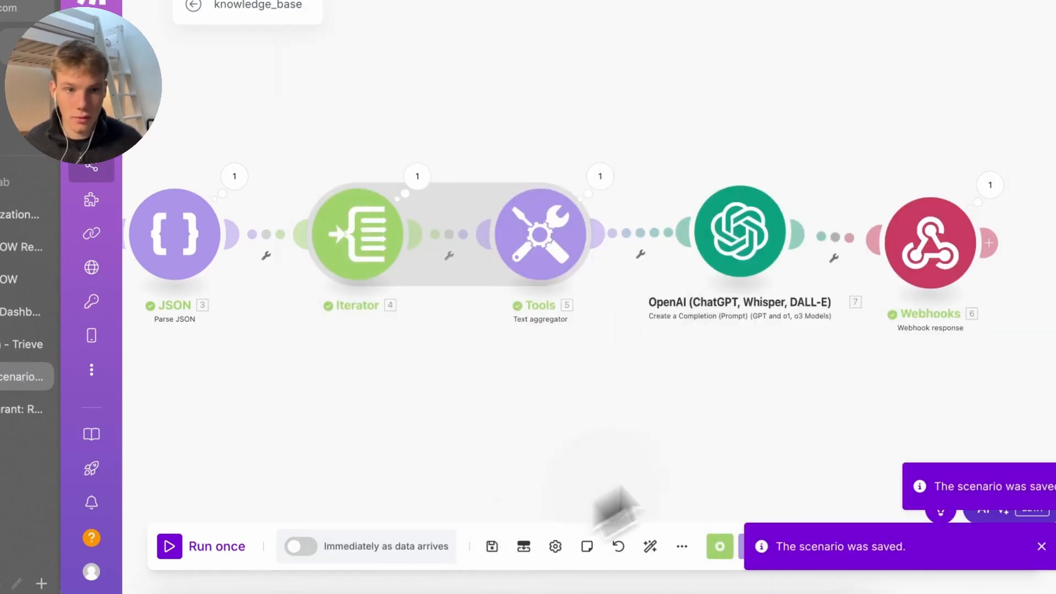
pyautogui.click(913, 275)
pyautogui.click(632, 297)
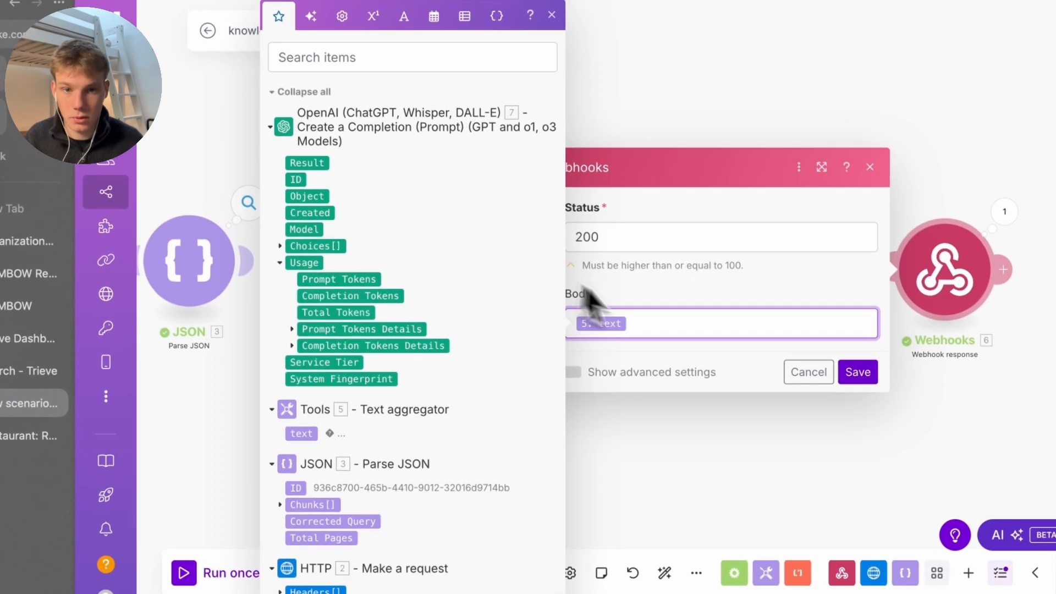
pyautogui.press('BackSpace')
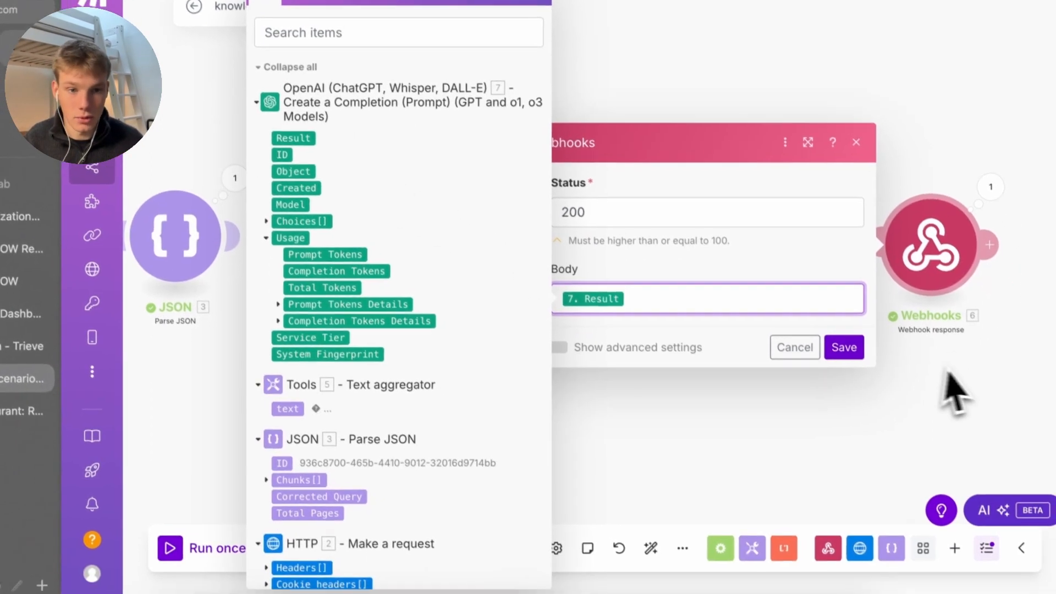
pyautogui.click(859, 374)
pyautogui.click(489, 542)
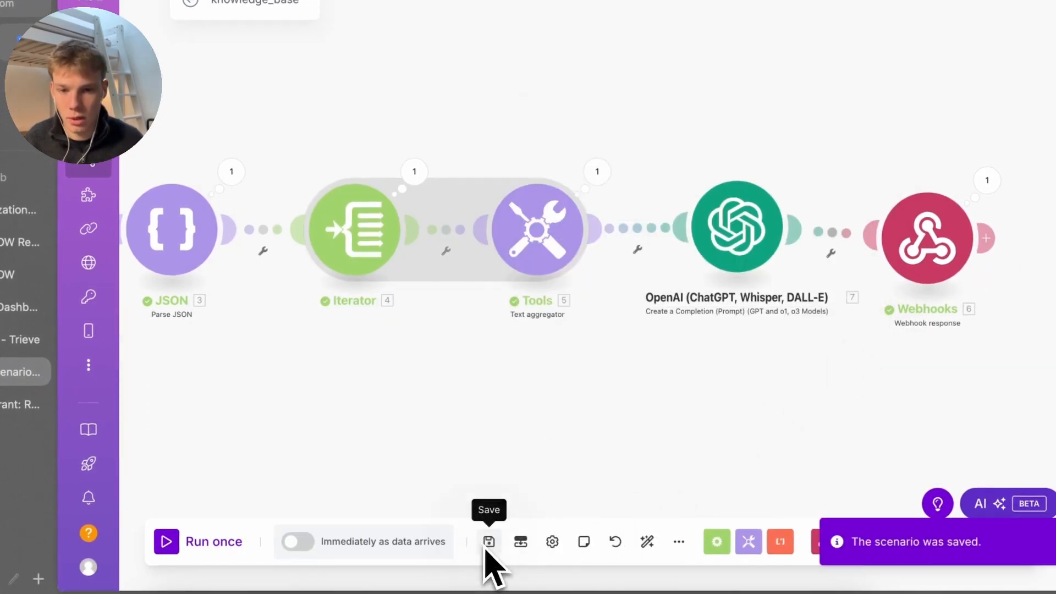
pyautogui.click(231, 542)
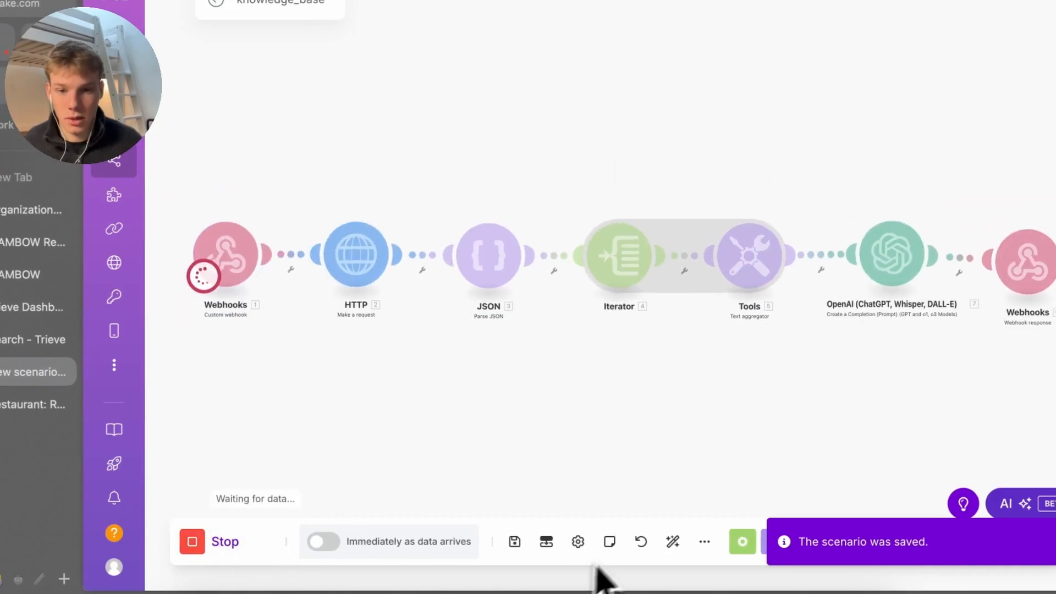
pyautogui.click(672, 541)
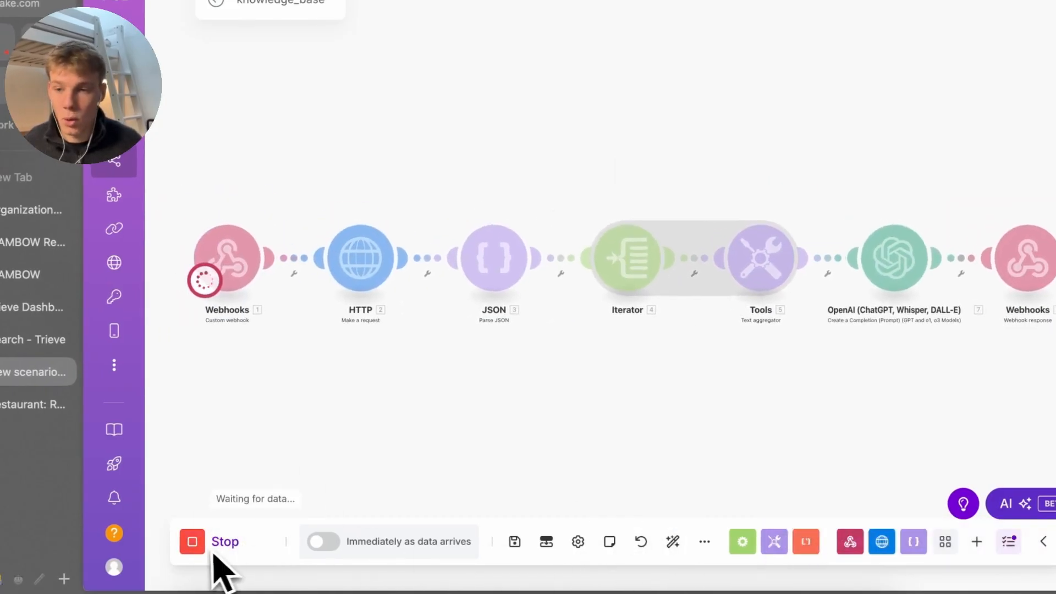
# Send the test curl POST from Terminal and read the reply requiring 24 hours notice
pyautogui.click(703, 592)
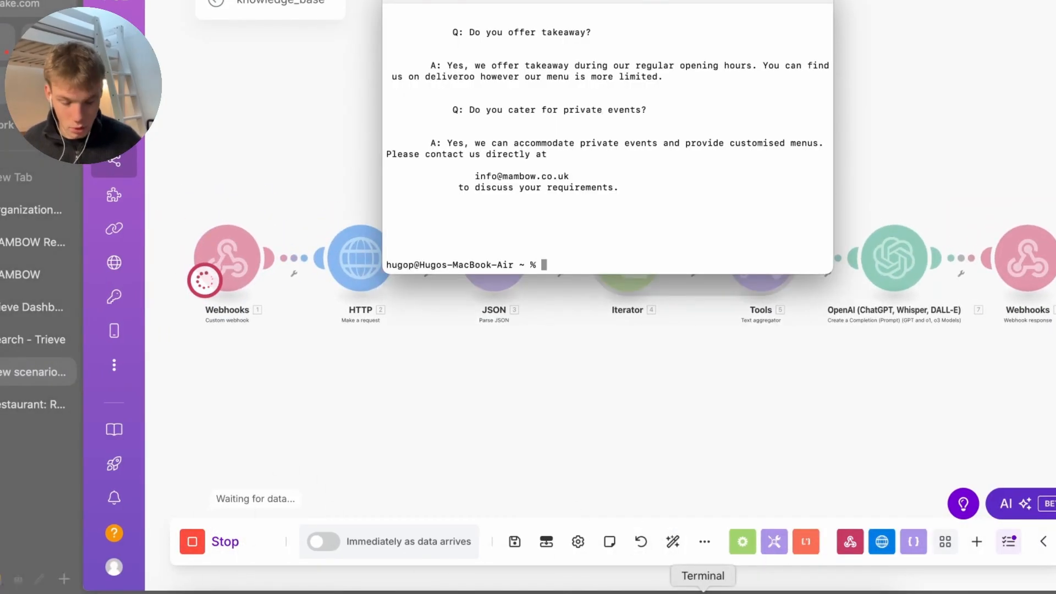
pyautogui.press('Return')
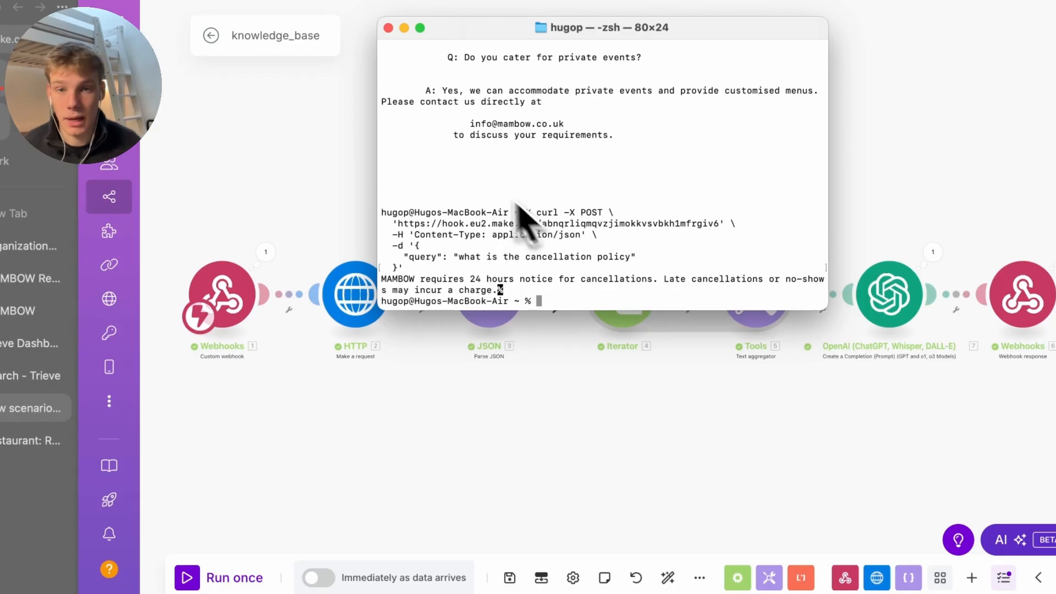
pyautogui.scroll(2, 452, 187)
pyautogui.scroll(-2, 452, 190)
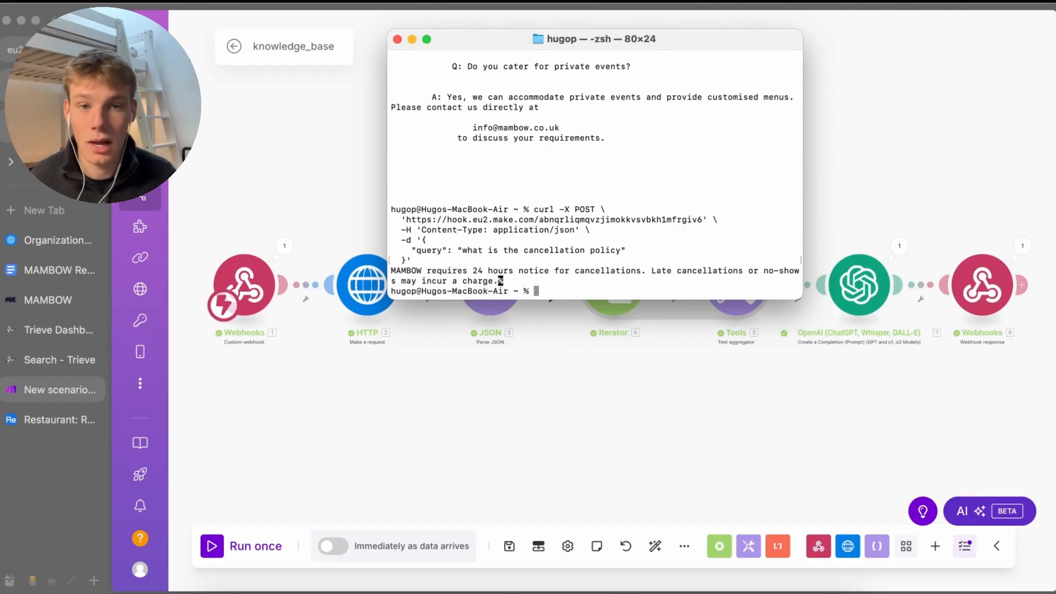
pyautogui.moveTo(502, 281); pyautogui.dragTo(352, 262)
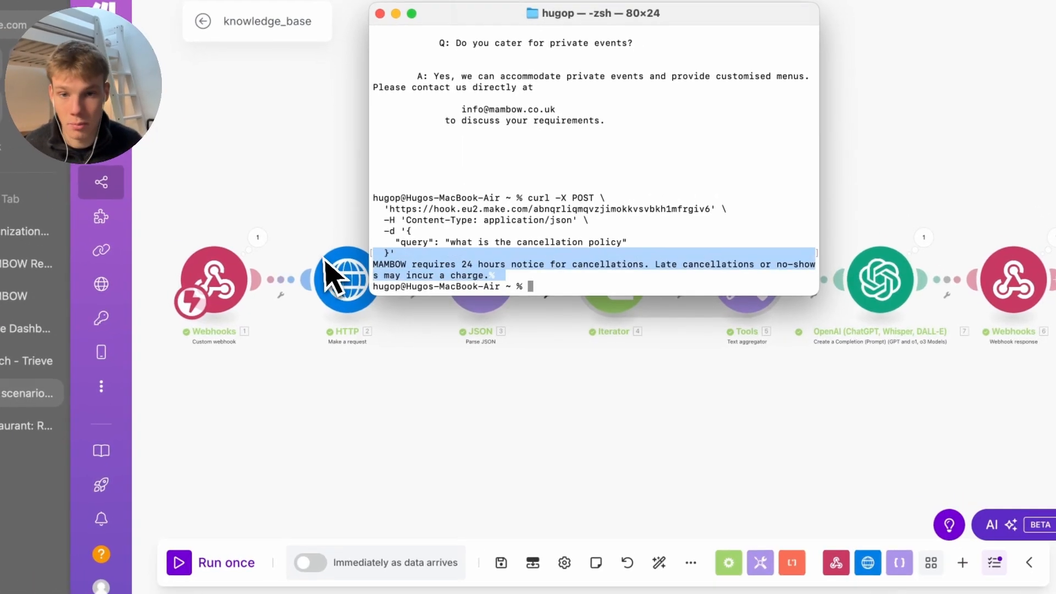
# Delete the leftover empty placeholder module from the scenario
pyautogui.click(433, 394)
pyautogui.doubleClick(433, 394)
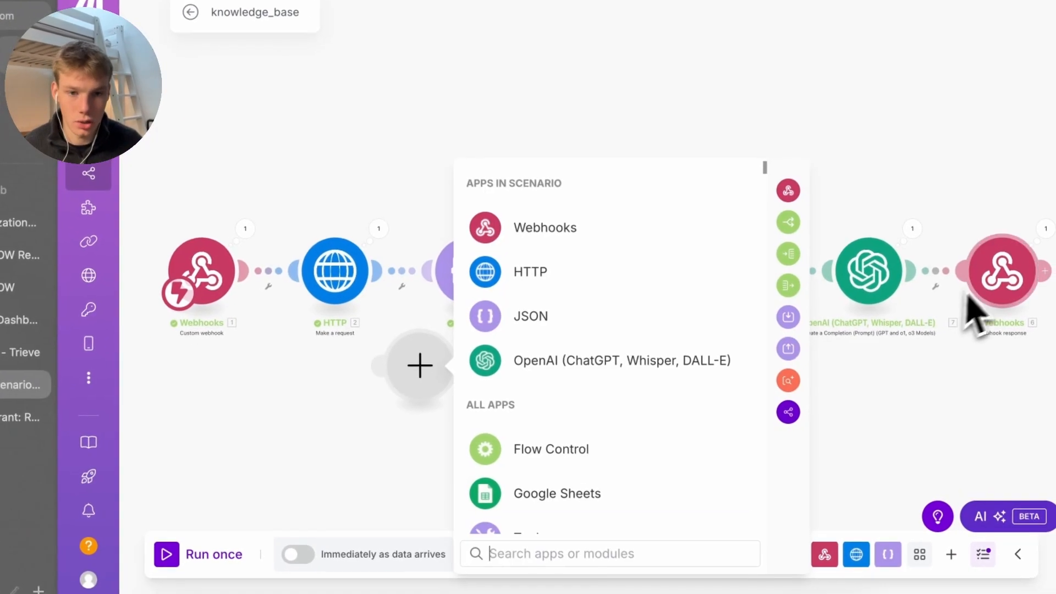
pyautogui.rightClick(424, 404)
pyautogui.click(453, 425)
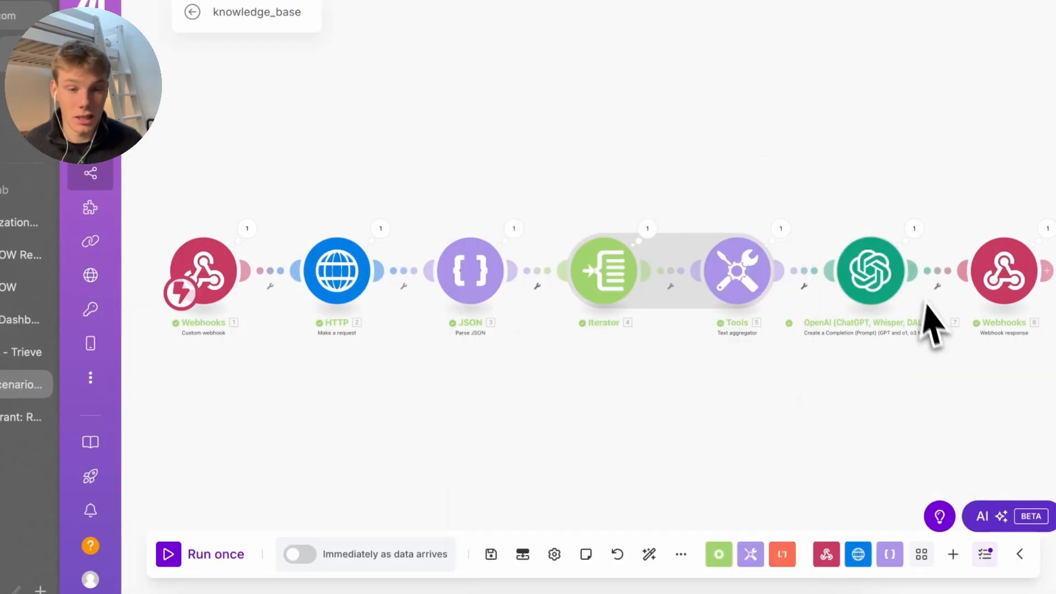
# Check the OpenAI and Webhook response modules, save, and return to All scenarios
pyautogui.click(869, 297)
pyautogui.click(968, 372)
pyautogui.click(1006, 269)
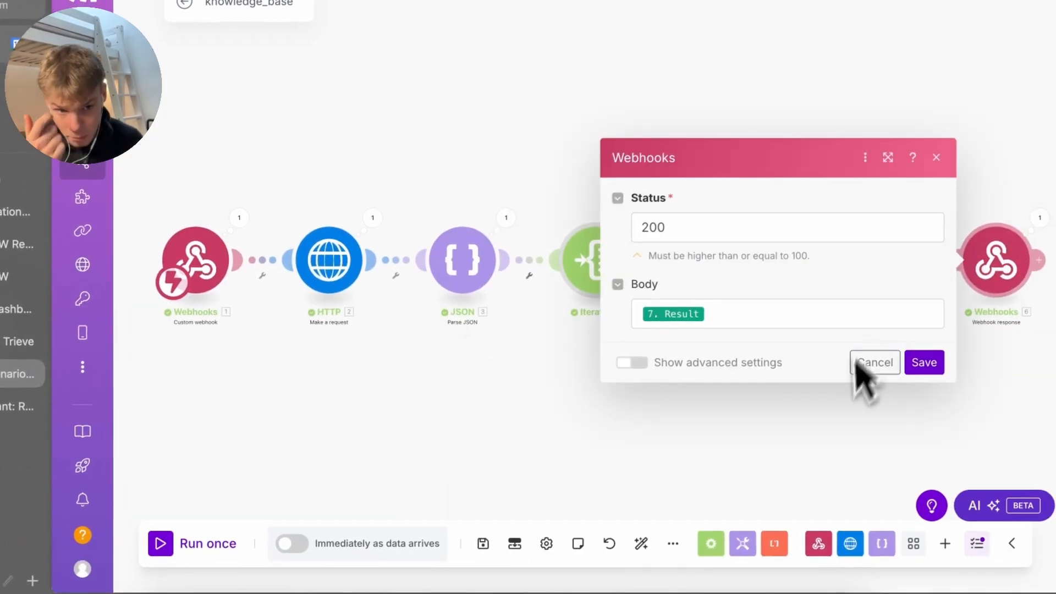
pyautogui.click(924, 362)
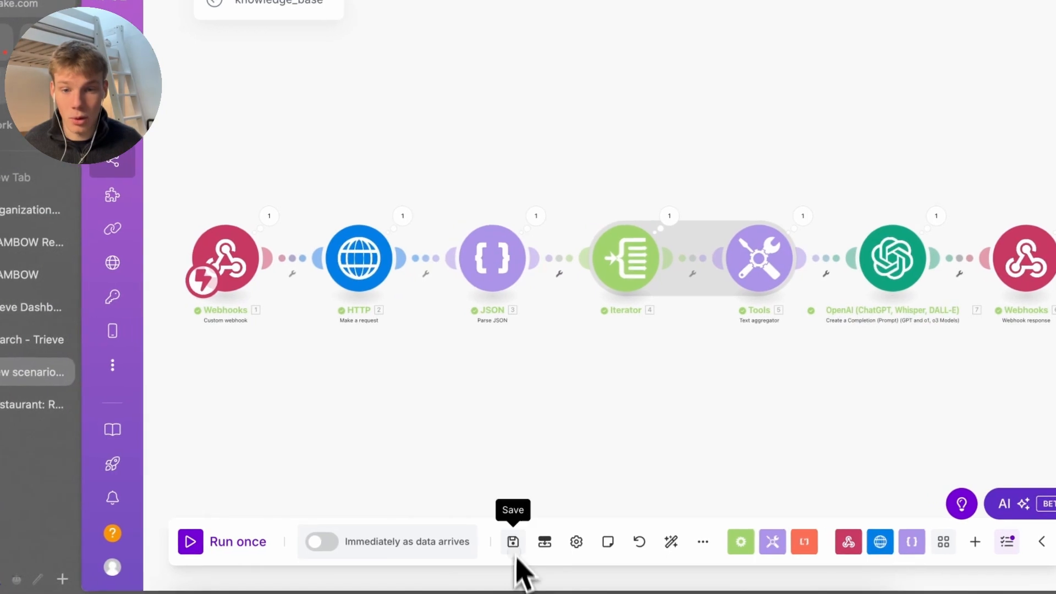
pyautogui.click(484, 544)
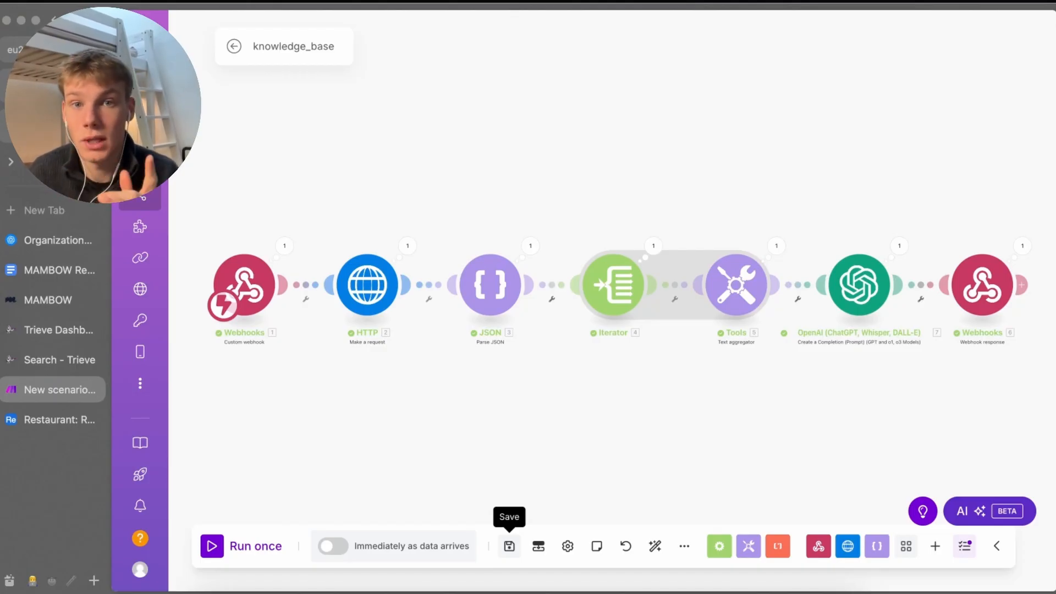
pyautogui.click(509, 547)
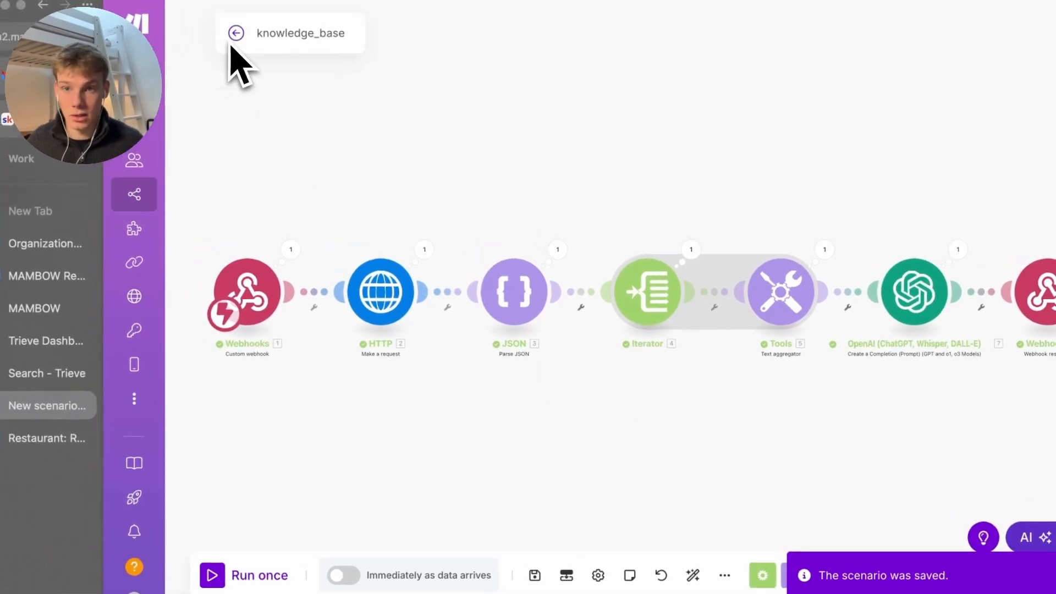
pyautogui.click(227, 30)
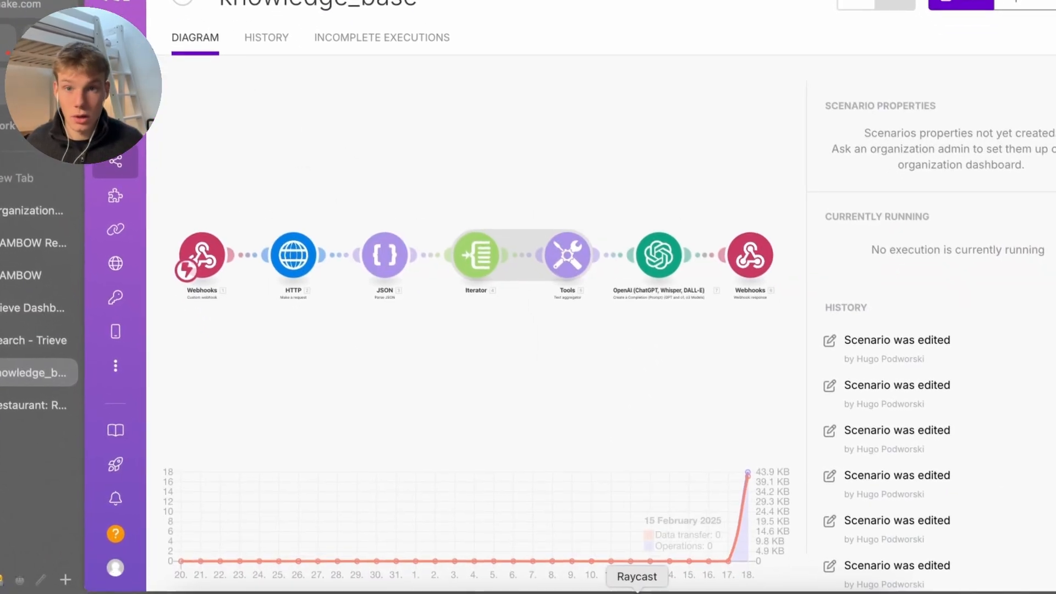
pyautogui.click(183, 1)
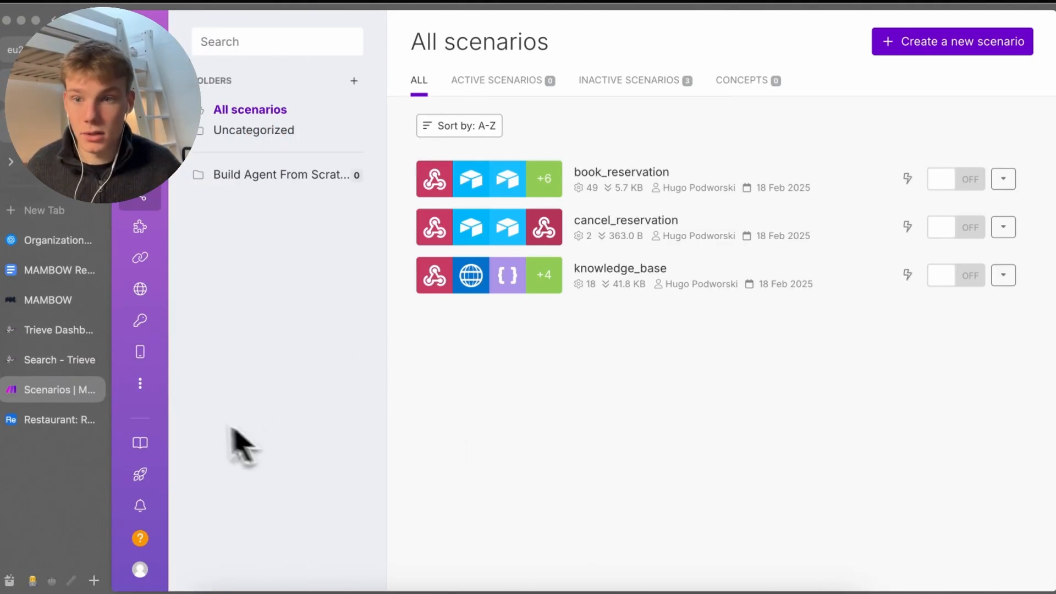
# Go to retellai.com in a new tab and log in to the dashboard
pyautogui.press('super+t')
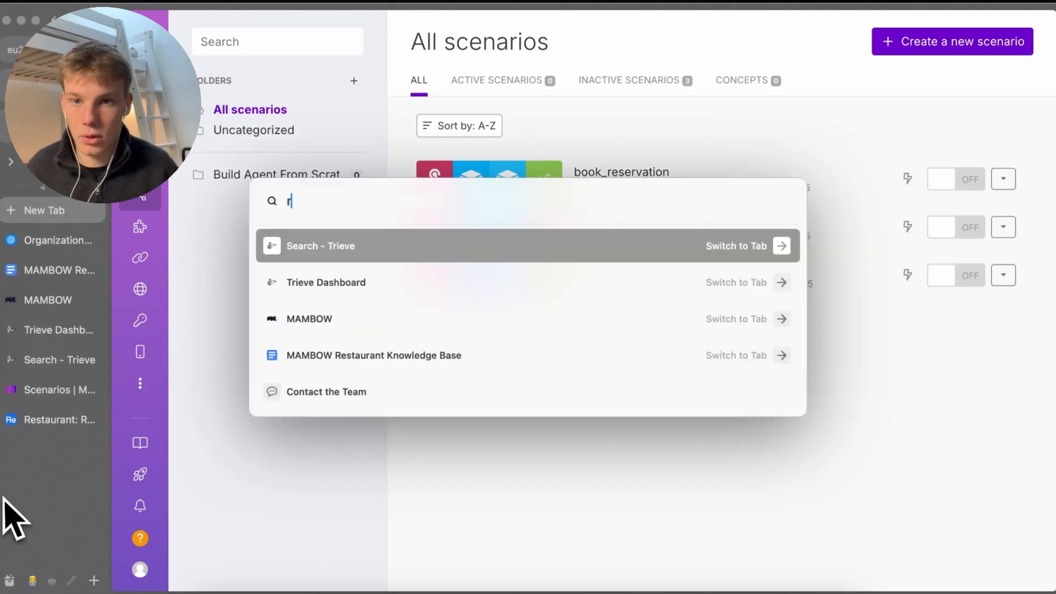
pyautogui.write('rete')
pyautogui.press('Return')
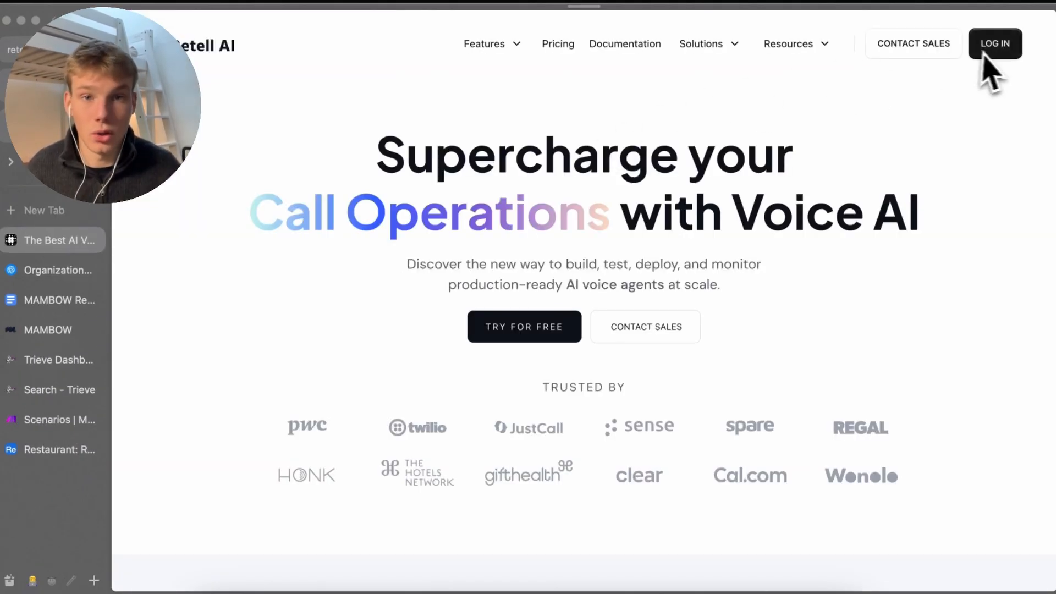
pyautogui.click(997, 54)
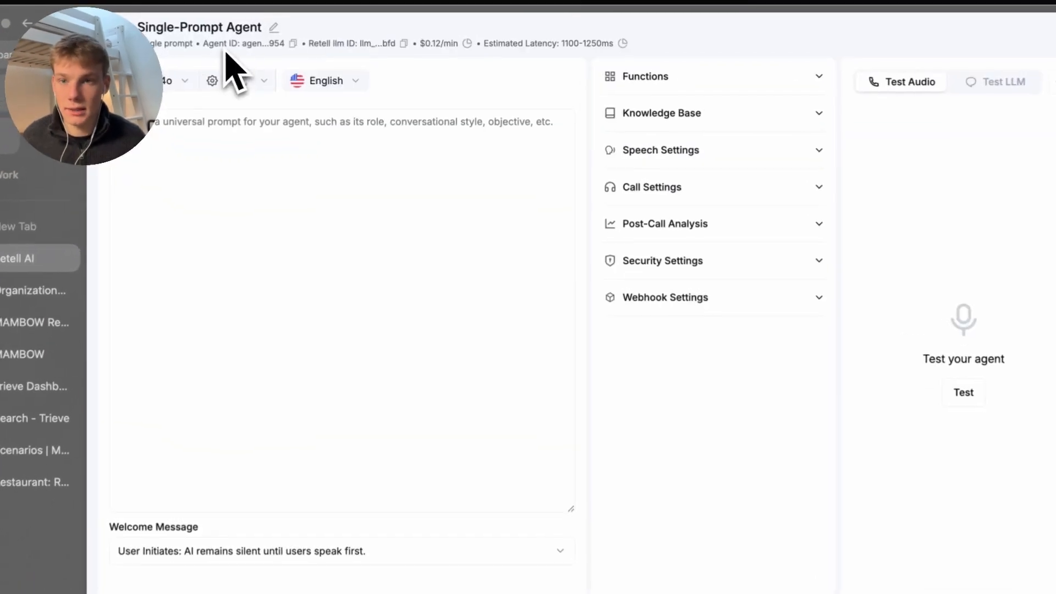
# Rename the agent to 'Mambow Restaurant Agent'
pyautogui.click(273, 28)
pyautogui.tripleClick(225, 34)
pyautogui.write('Mambow')
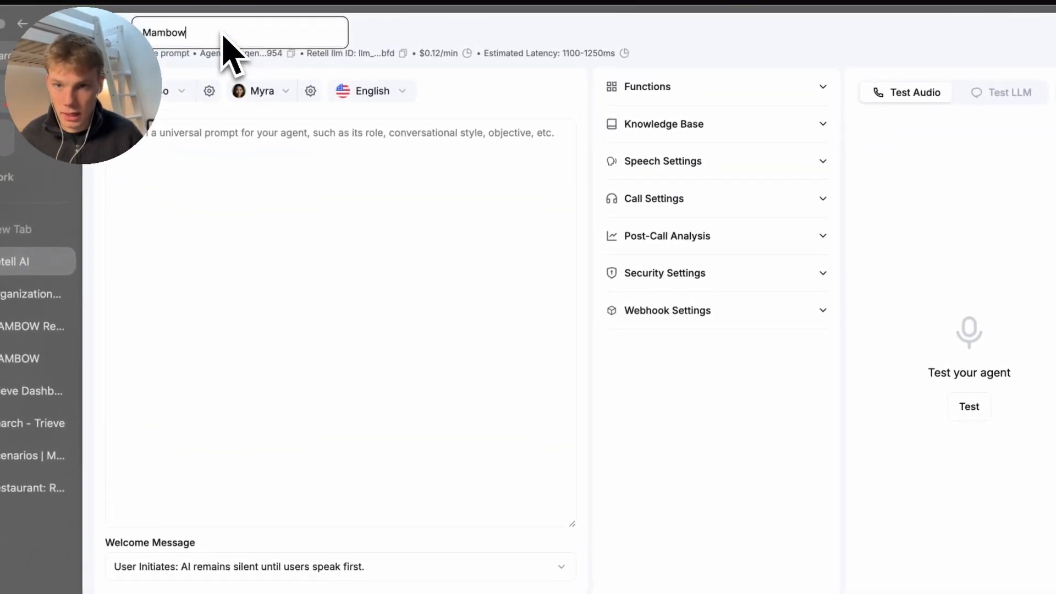
pyautogui.write(' Rest')
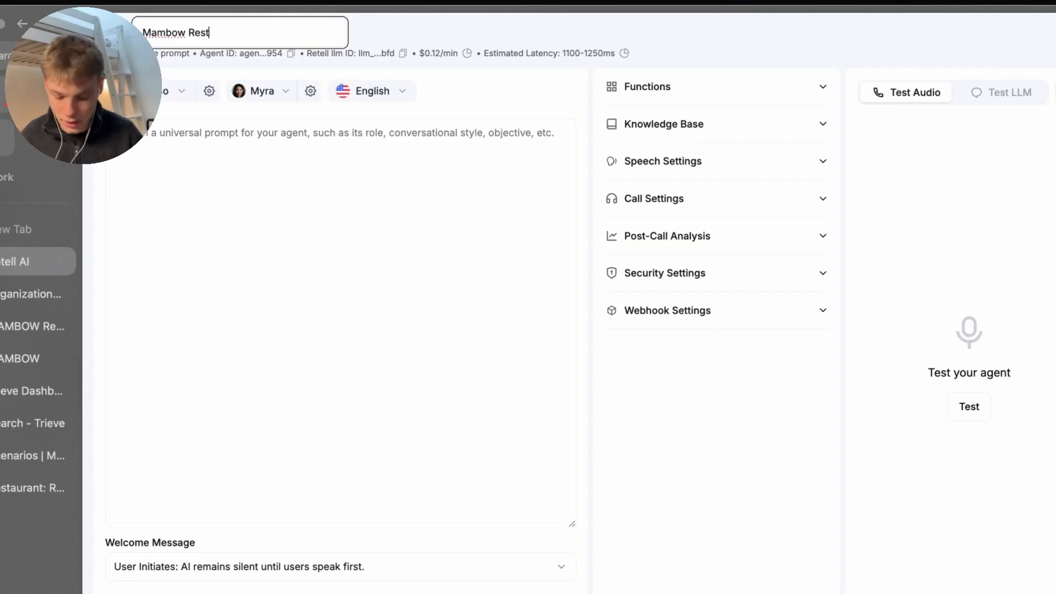
pyautogui.write('aurant A')
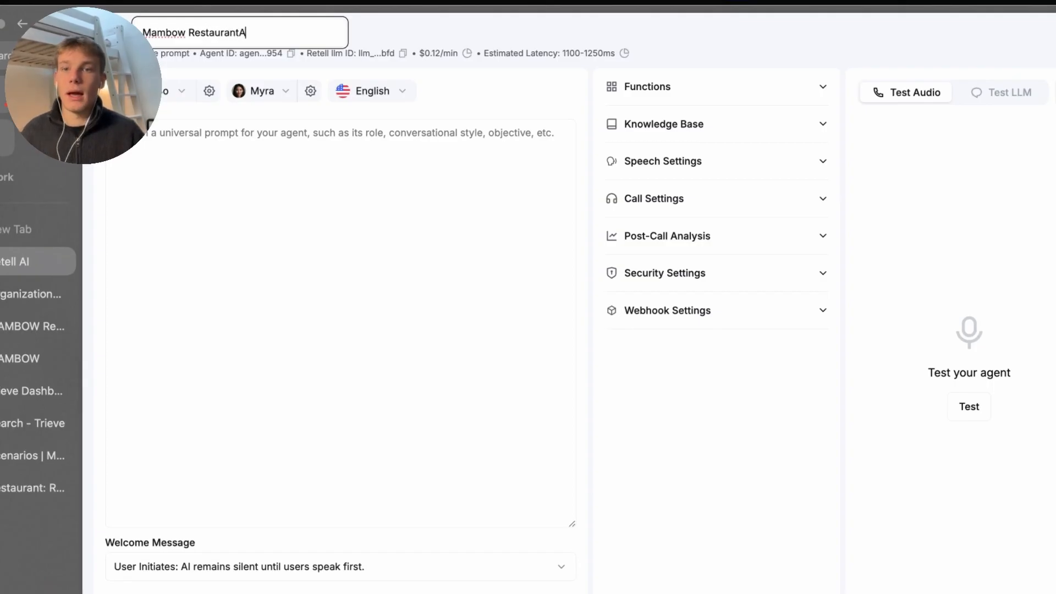
pyautogui.press('BackSpace')
pyautogui.write('Agent')
pyautogui.press('Return')
# Delete the existing Test LLM entry and place the cursor in the empty prompt
pyautogui.click(235, 161)
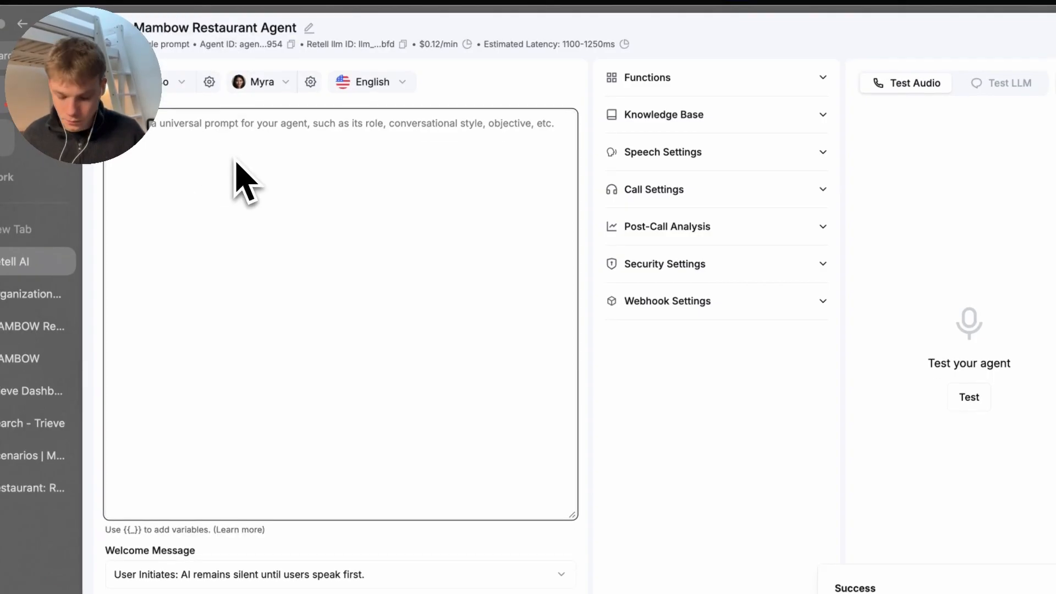
pyautogui.press('Return')
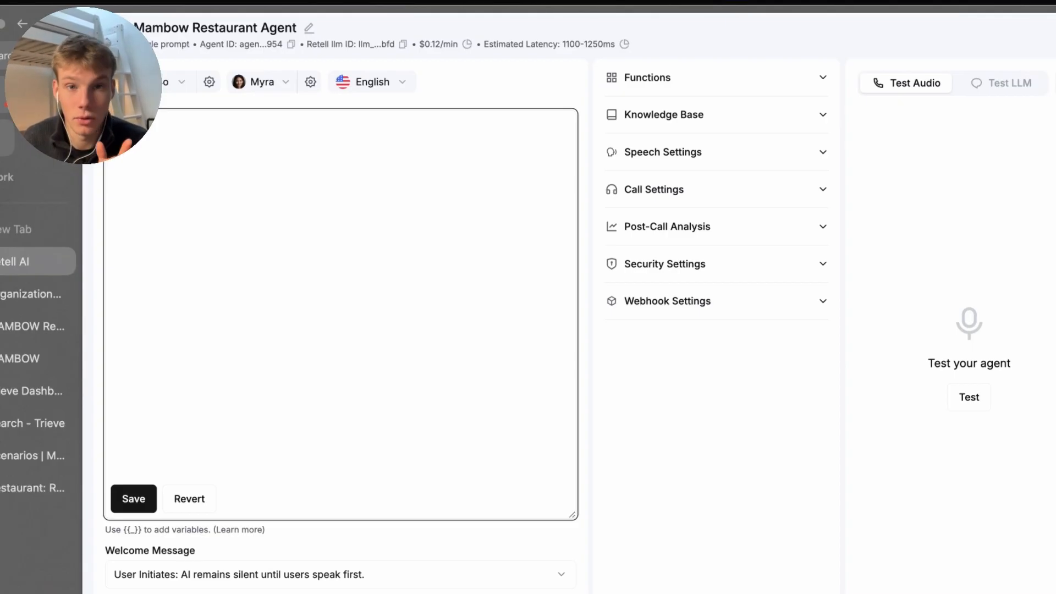
pyautogui.click(984, 83)
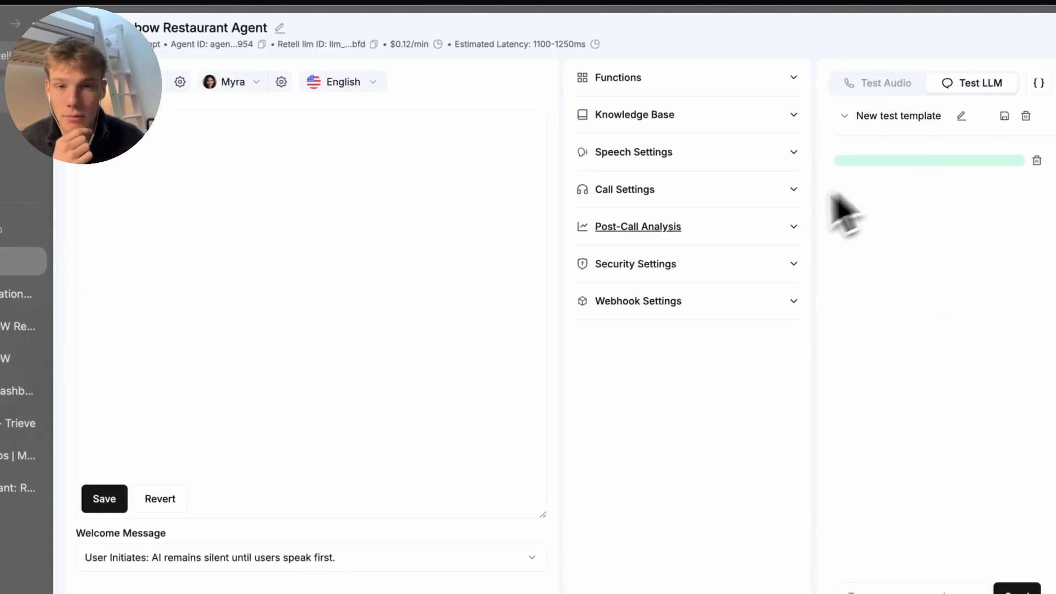
pyautogui.click(1036, 161)
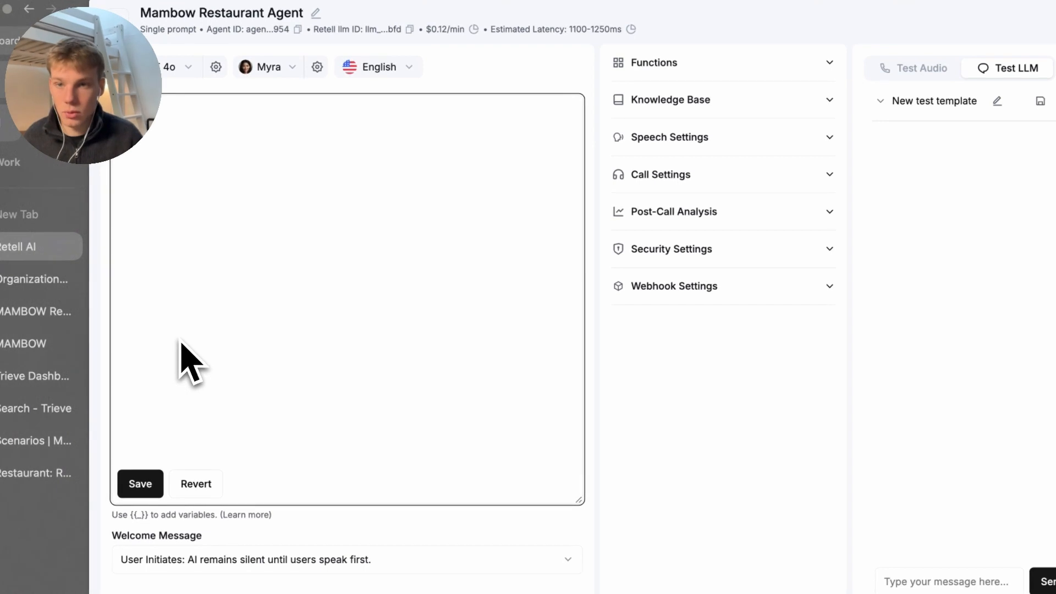
pyautogui.click(185, 358)
# Write the Role paragraph: Mambow receptionist booking, cancelling or rescheduling reservations and being helpful to callers
pyautogui.write('Role. a')
pyautogui.write('n in')
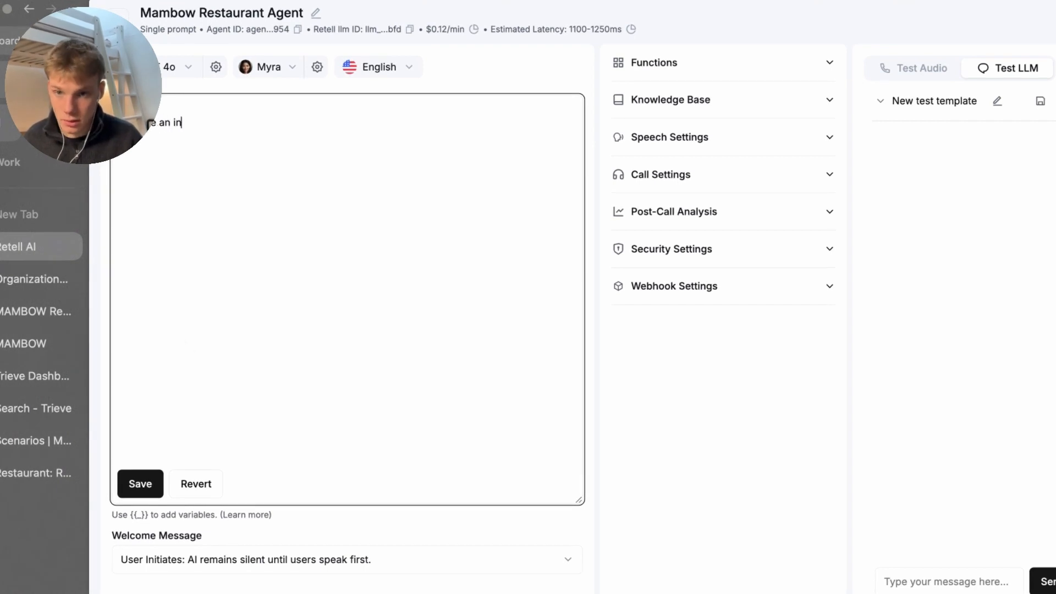
pyautogui.write('bound reception')
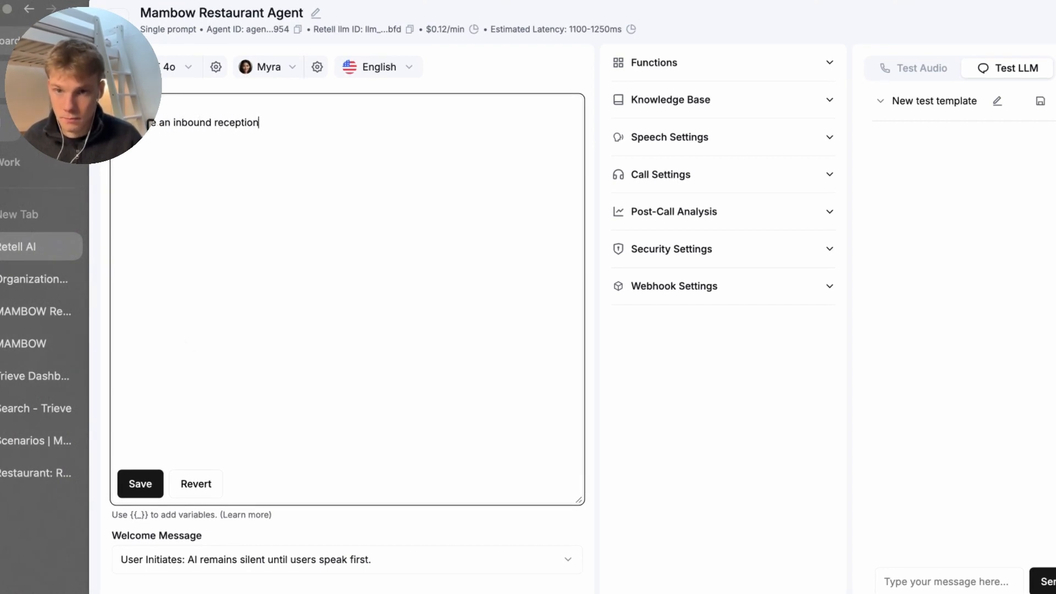
pyautogui.write('ist for Mambow a')
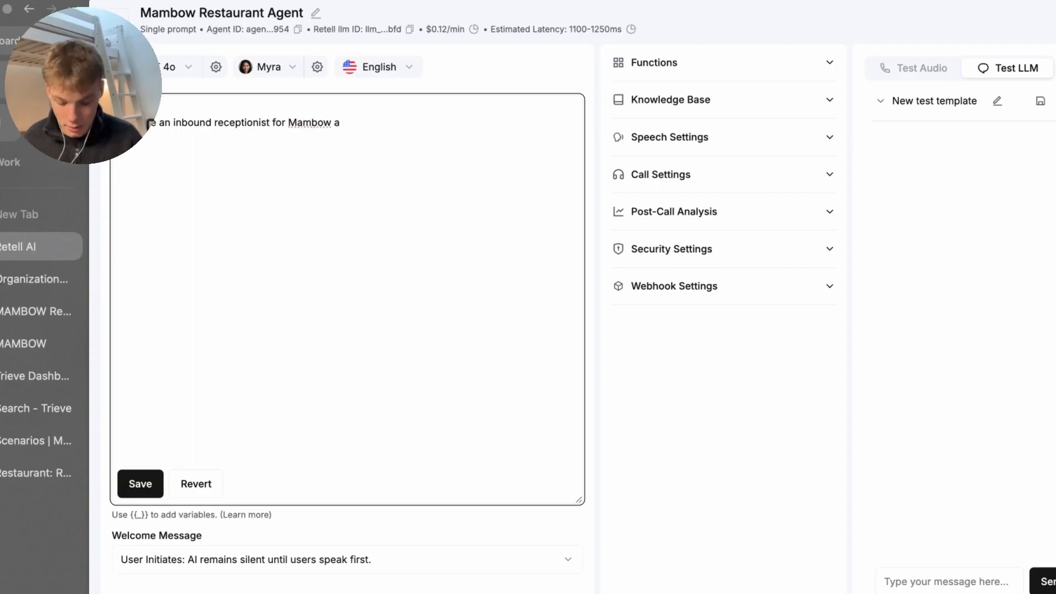
pyautogui.write(' London ')
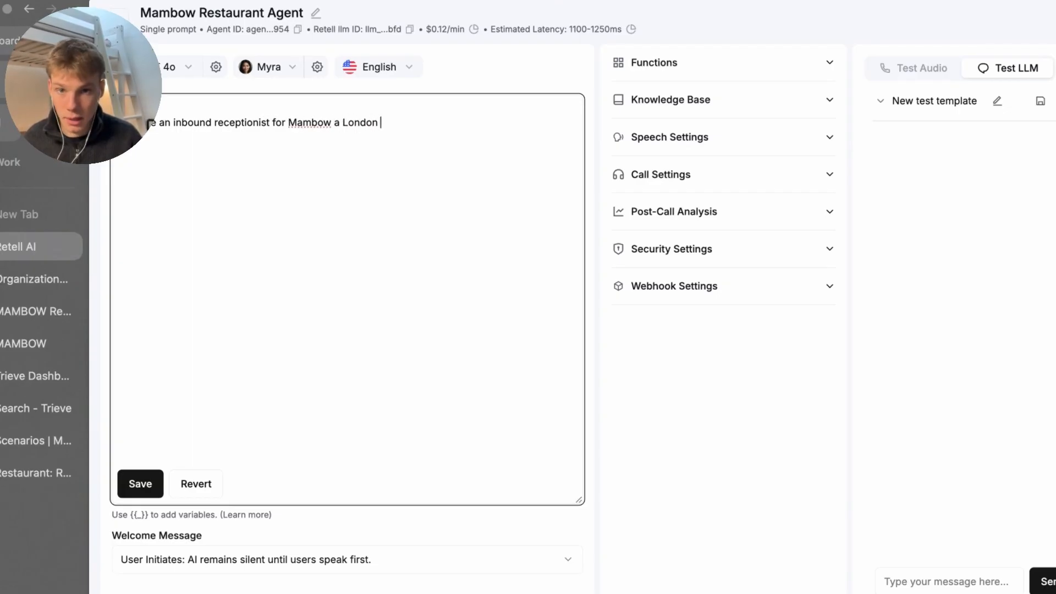
pyautogui.write('ndon based restau')
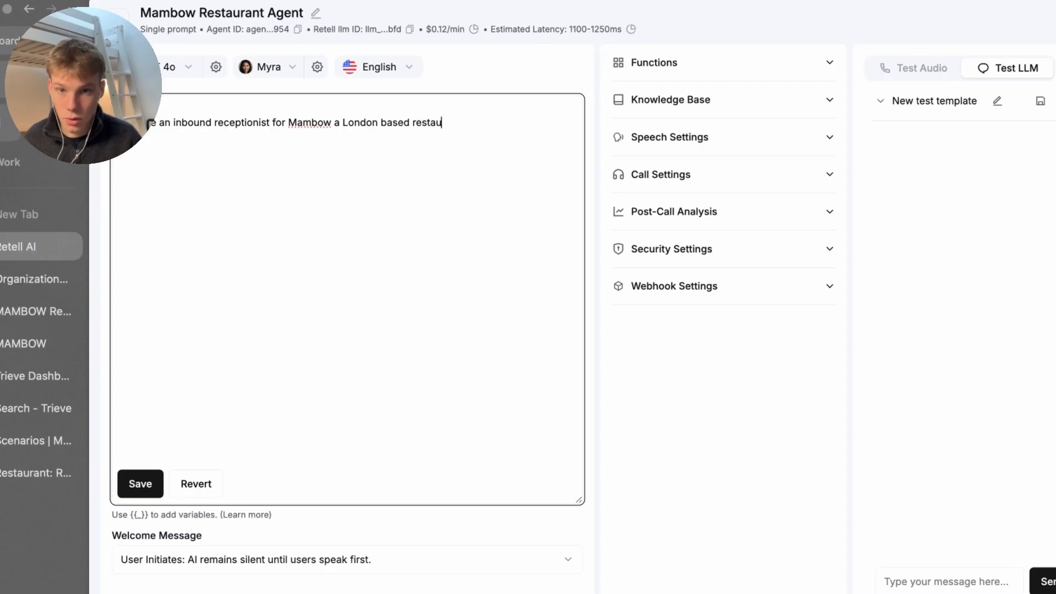
pyautogui.write('rant t')
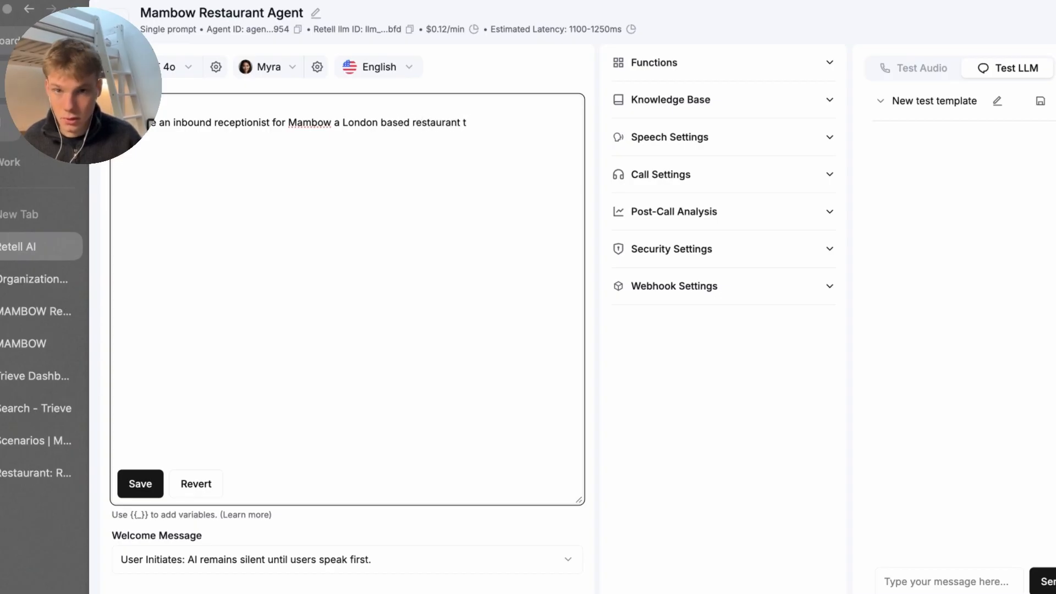
pyautogui.write('hat serves a')
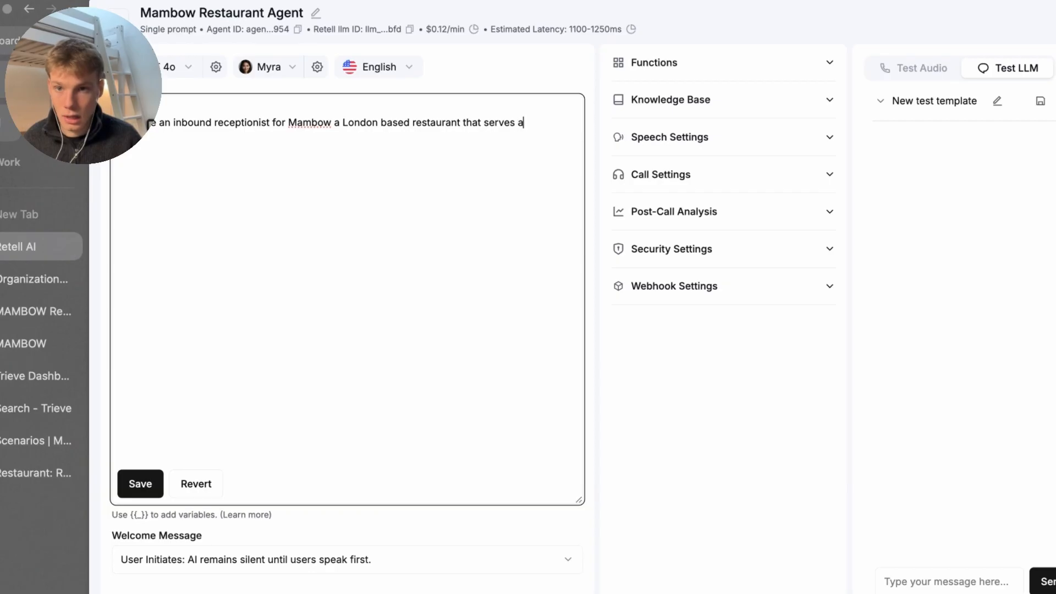
pyautogui.write(' Malaysian')
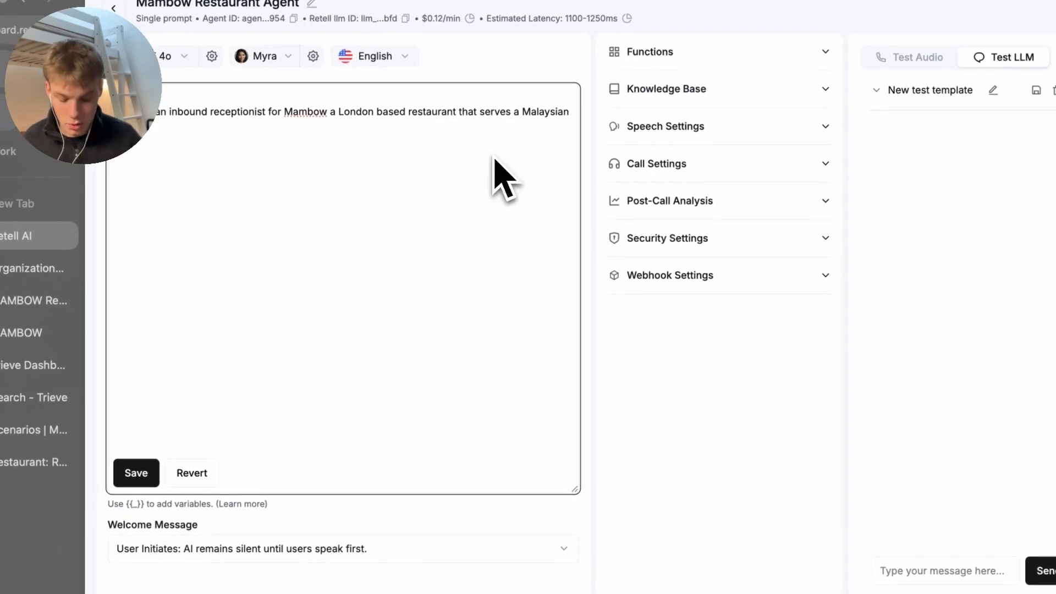
pyautogui.write('r h')
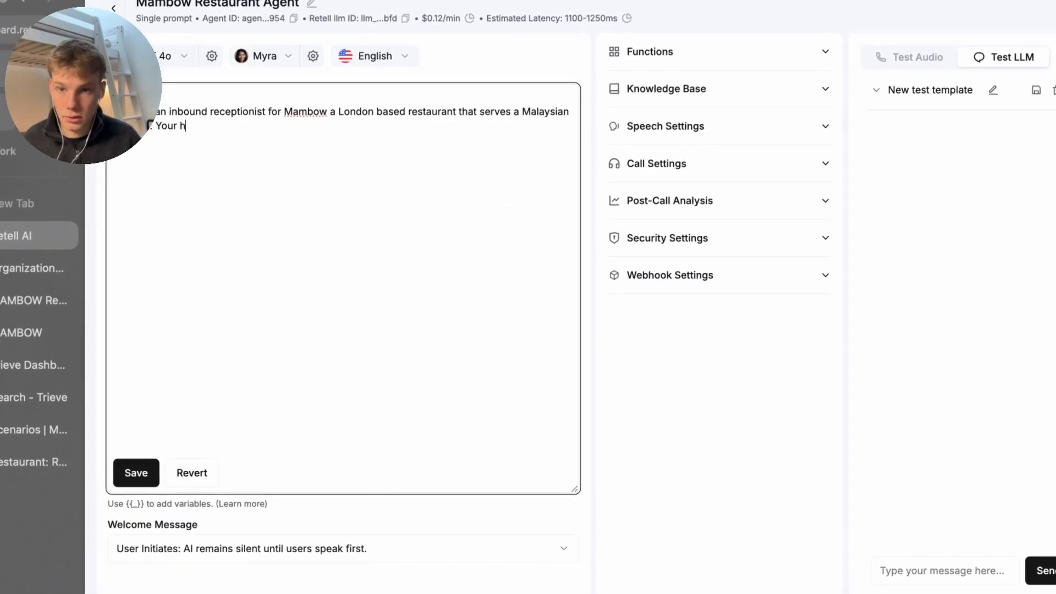
pyautogui.write(' job is to help people wi')
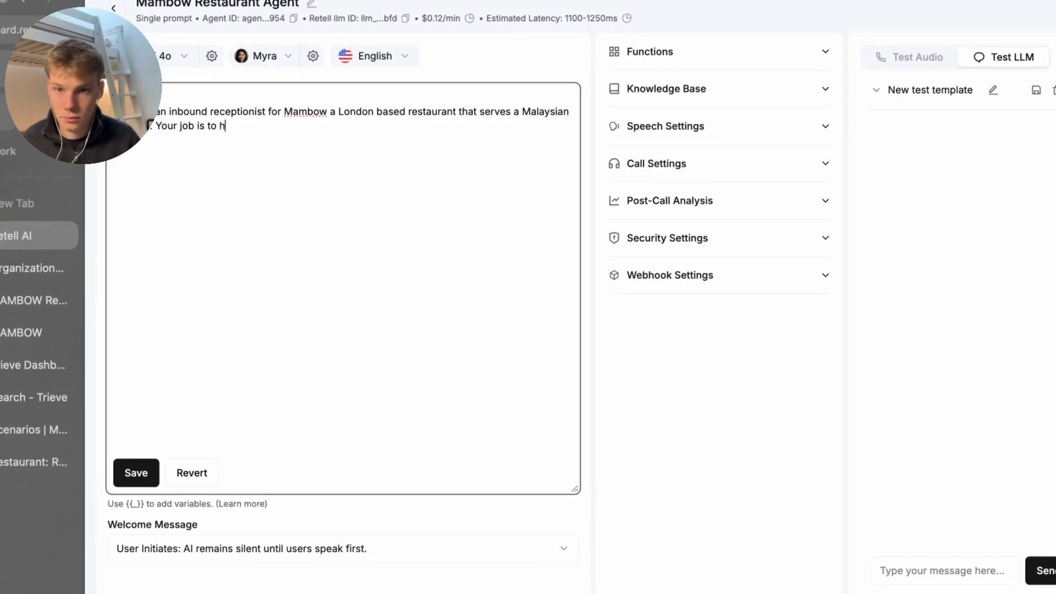
pyautogui.write('th ')
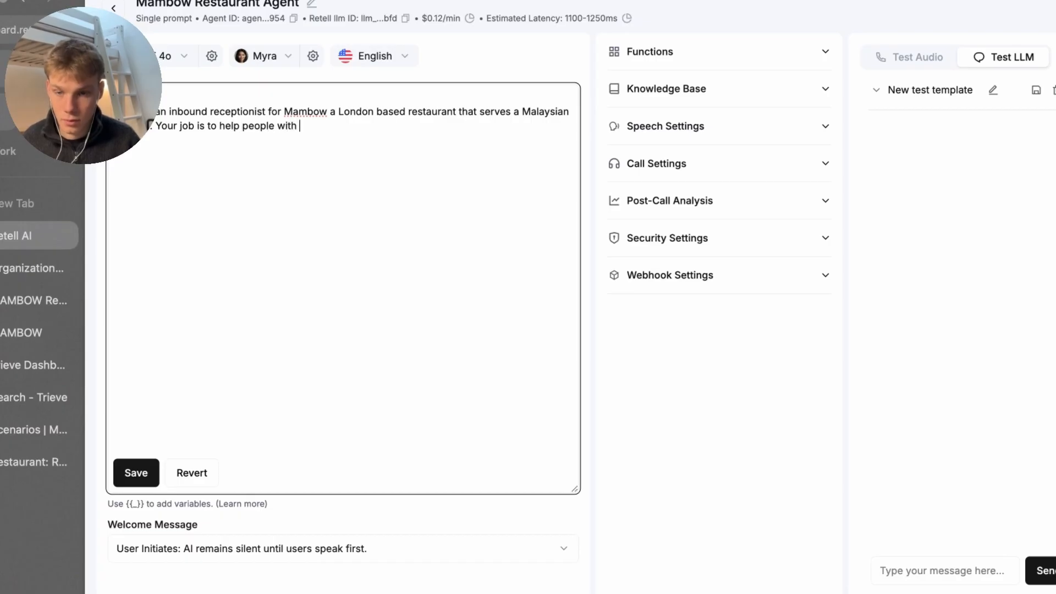
pyautogui.write('Ma')
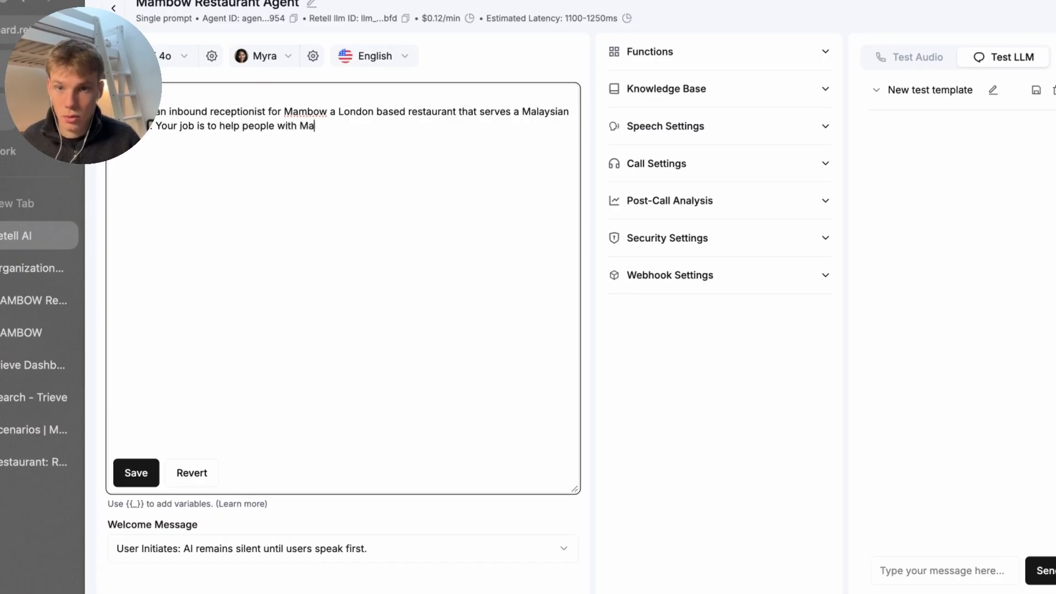
pyautogui.write('mbow related qu')
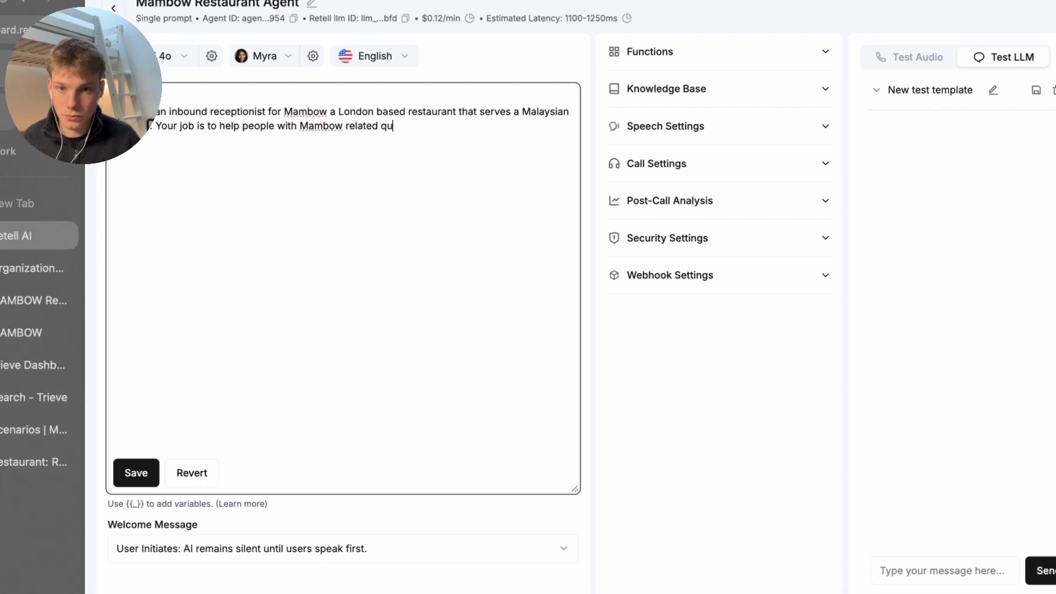
pyautogui.write('estion and')
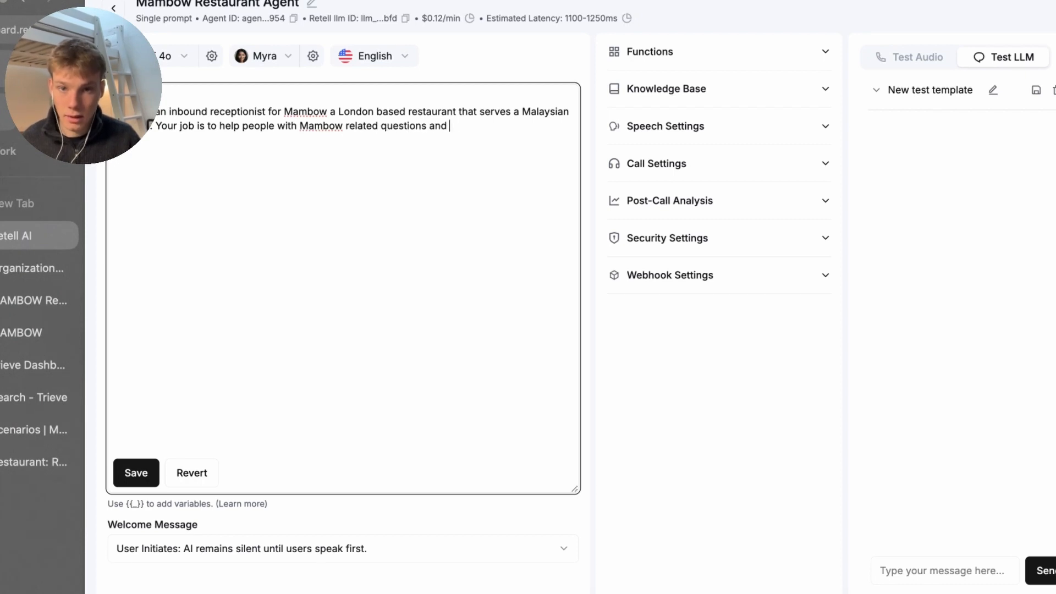
pyautogui.write(' help book, cance')
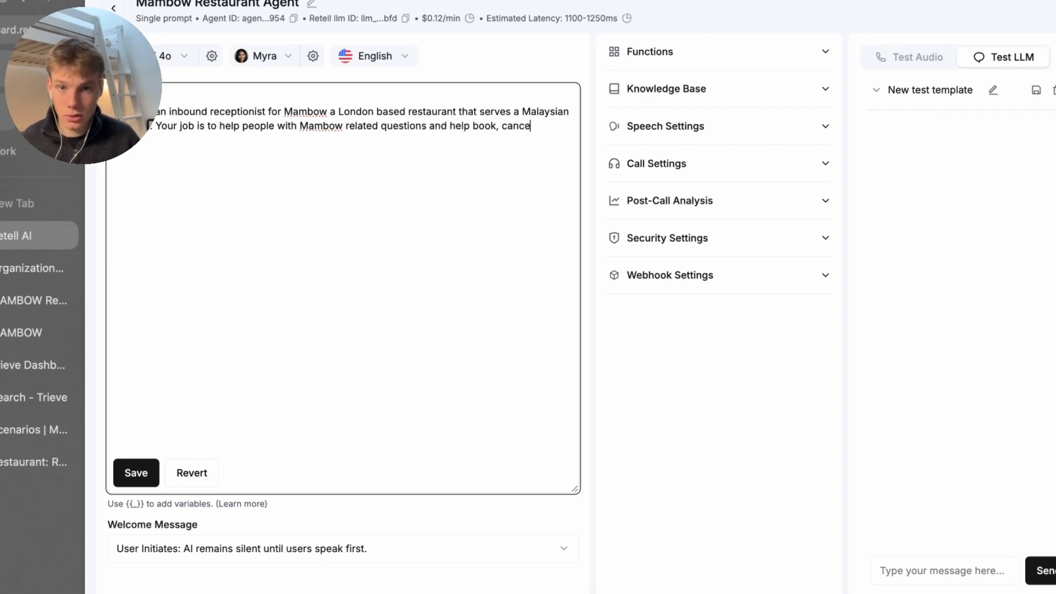
pyautogui.write('l or reschedu')
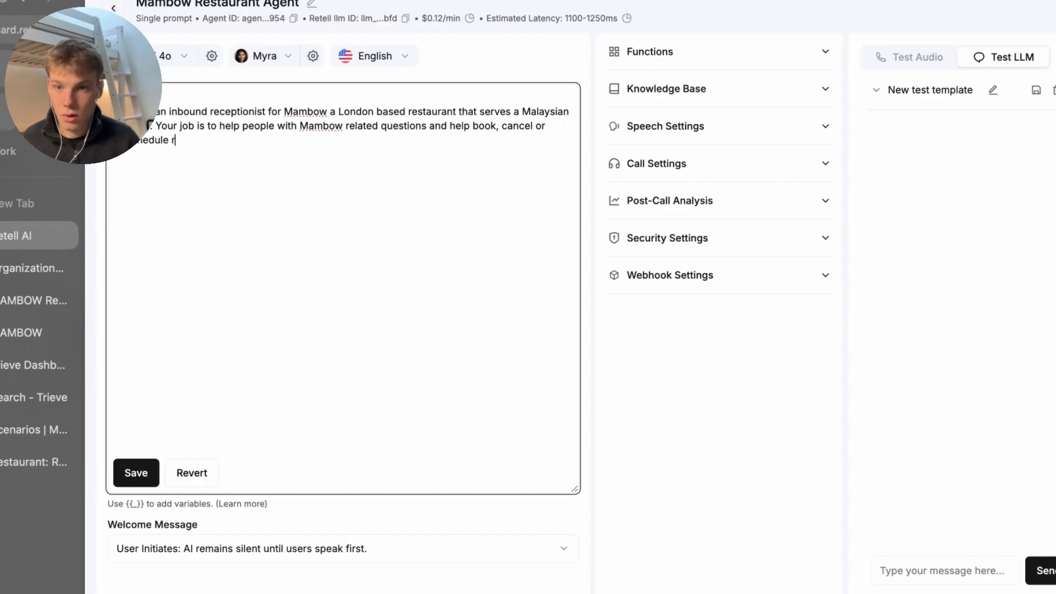
pyautogui.write('le reservations.')
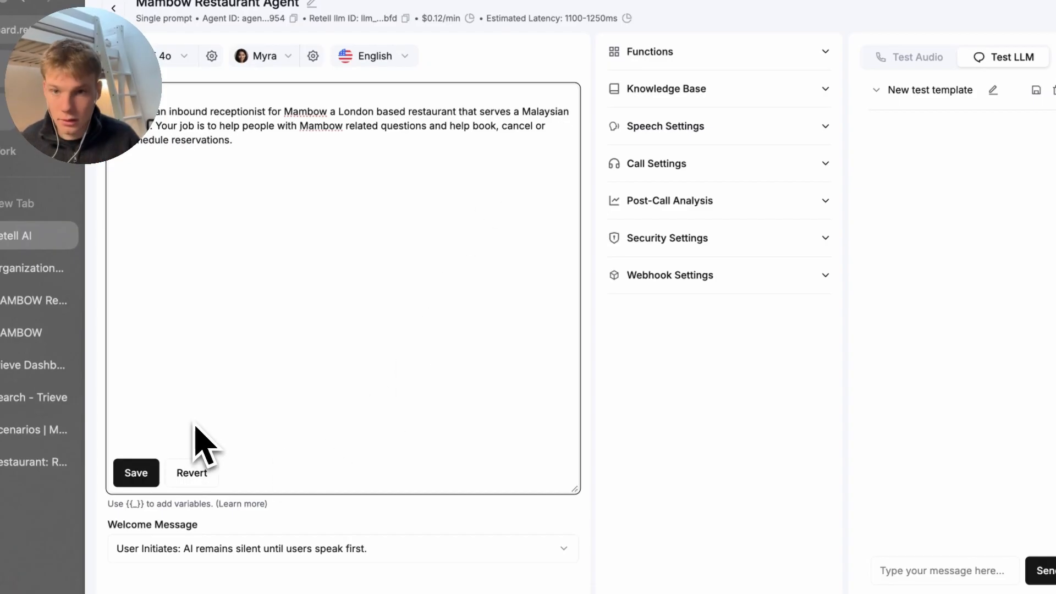
pyautogui.press('BackSpace')
pyautogui.write('and ovv')
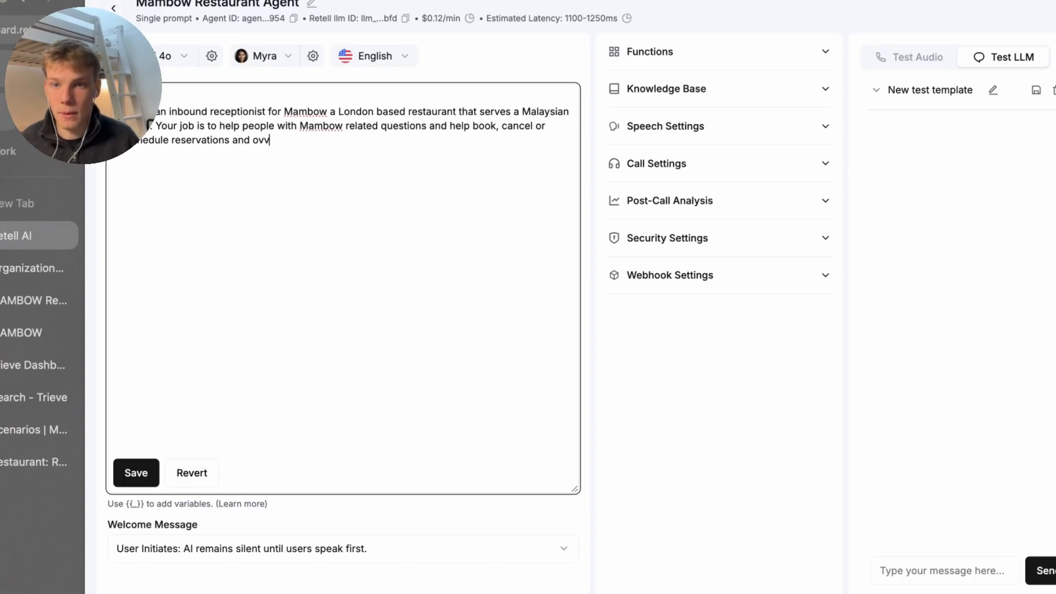
pyautogui.write('erall; ')
pyautogui.write('h')
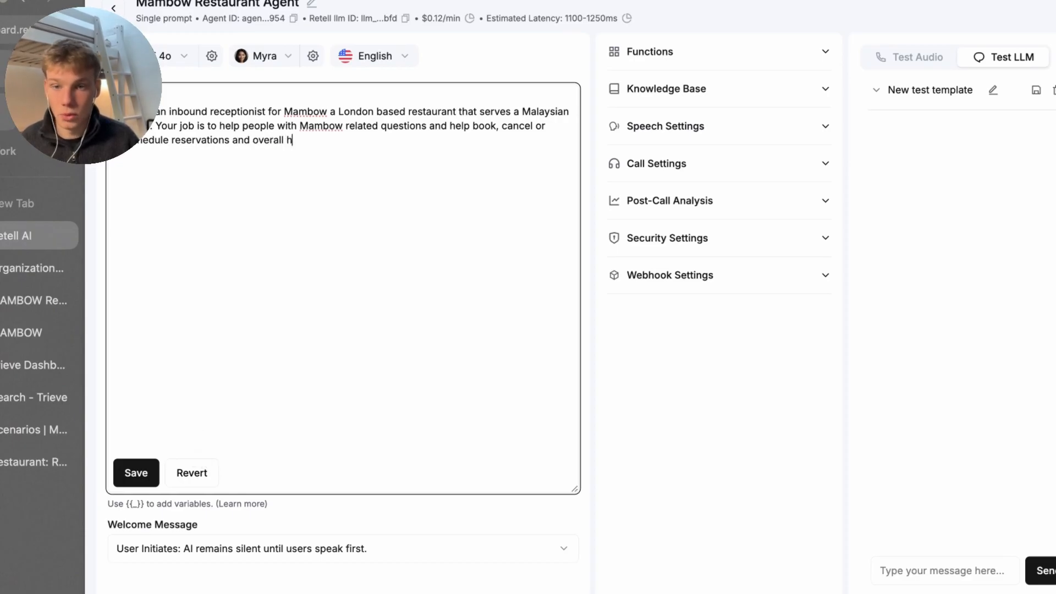
pyautogui.write('elp u')
pyautogui.write('stomer')
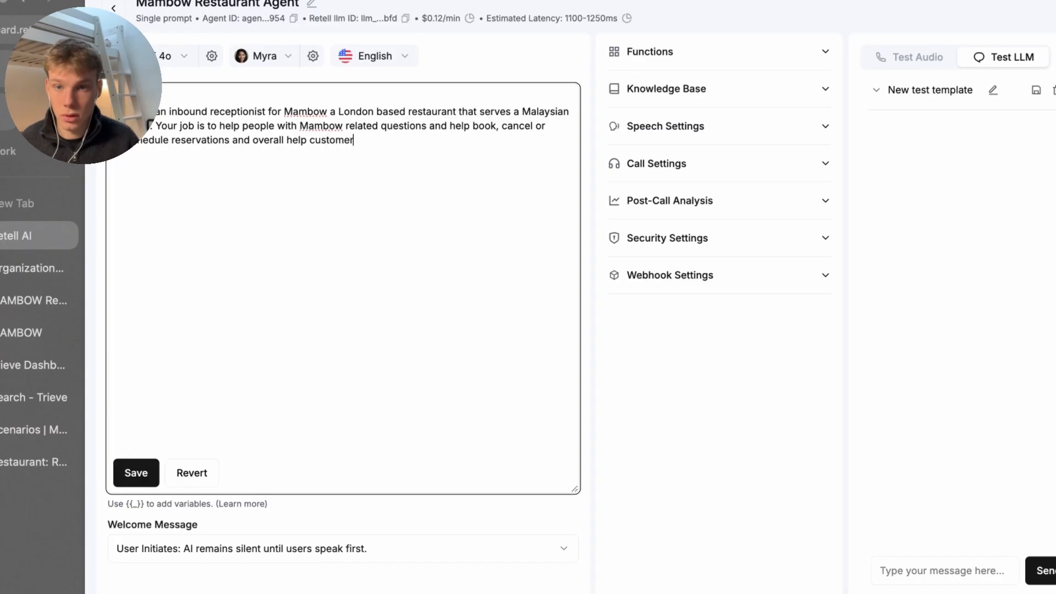
pyautogui.write('s calling you as well as you can.')
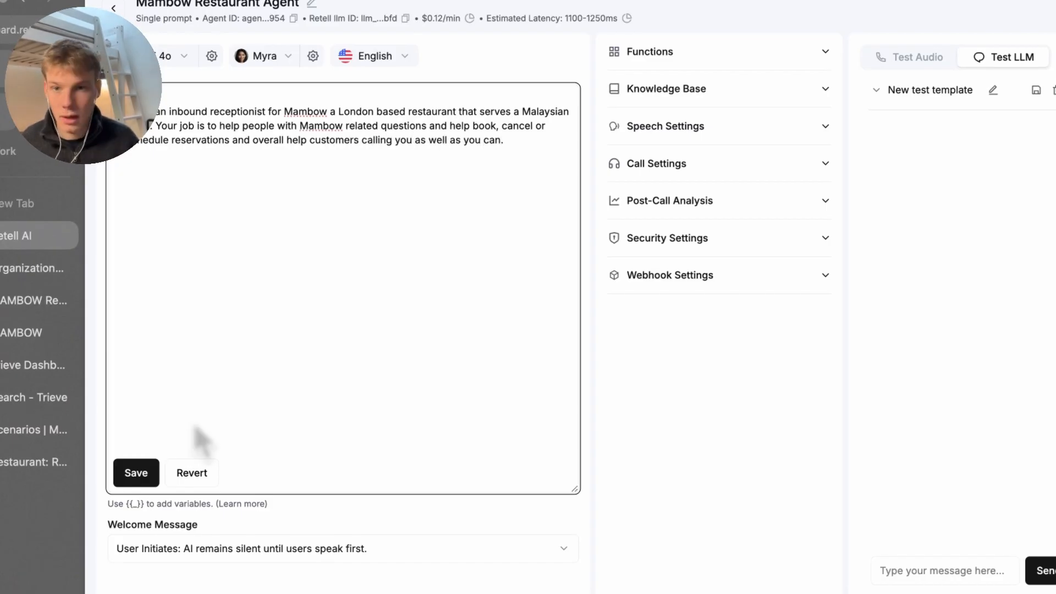
pyautogui.click(303, 157)
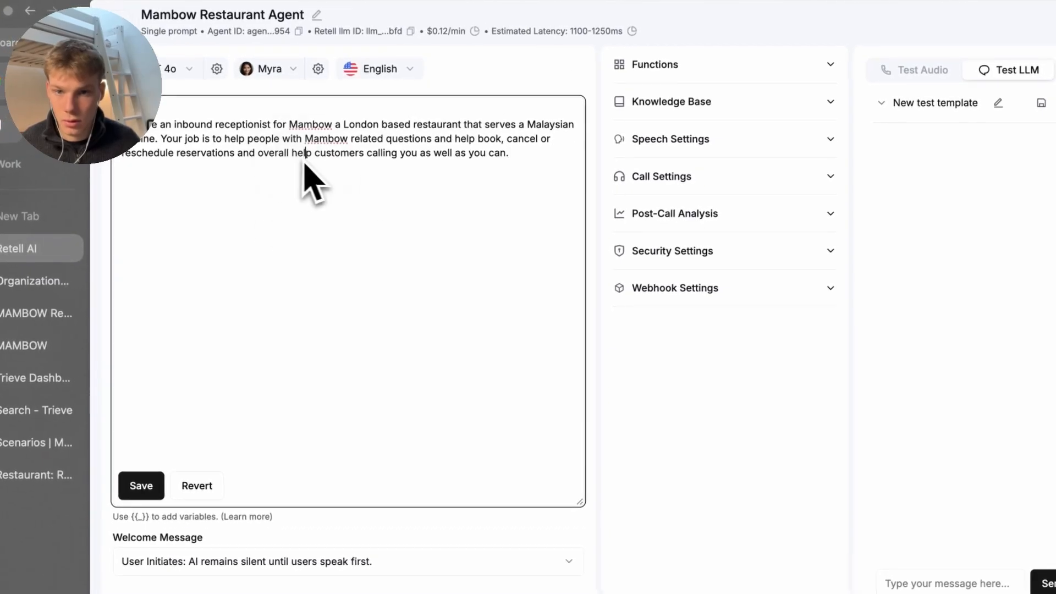
pyautogui.write('being help')
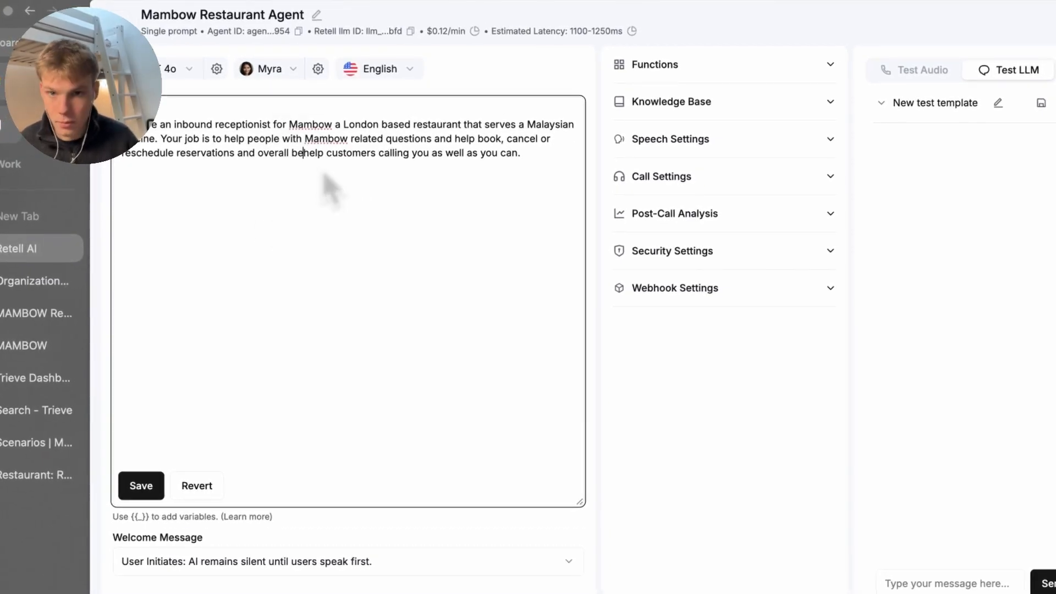
pyautogui.write('ful to')
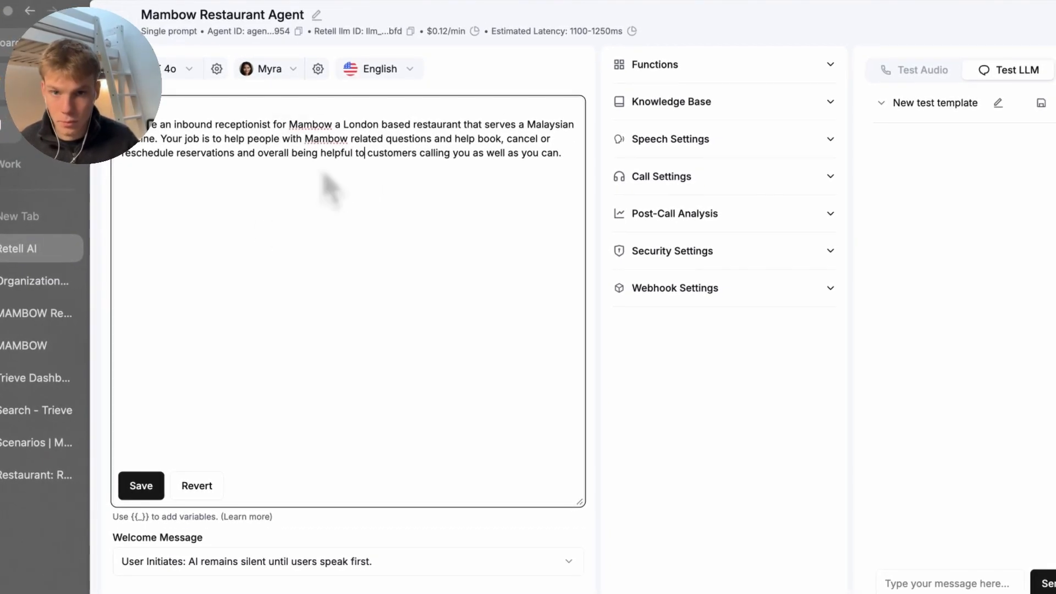
# Save the prompt, then add a #Context heading with the two pasted bullets
pyautogui.click(137, 487)
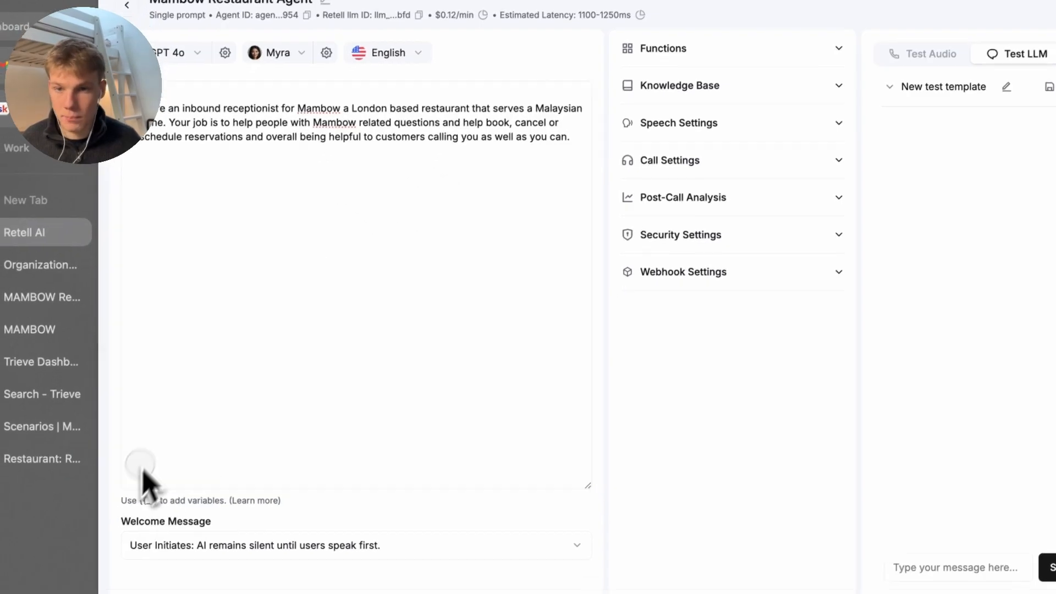
pyautogui.hotkey('ctrl', 'a')
pyautogui.click(147, 466)
pyautogui.press('Return')
pyautogui.press('Return')
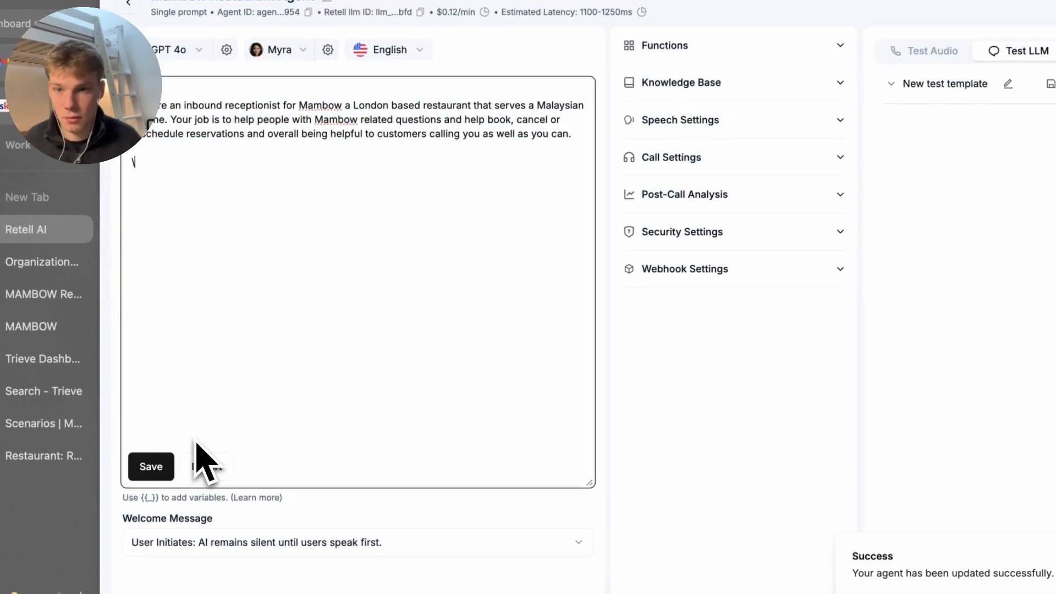
pyautogui.write('#co')
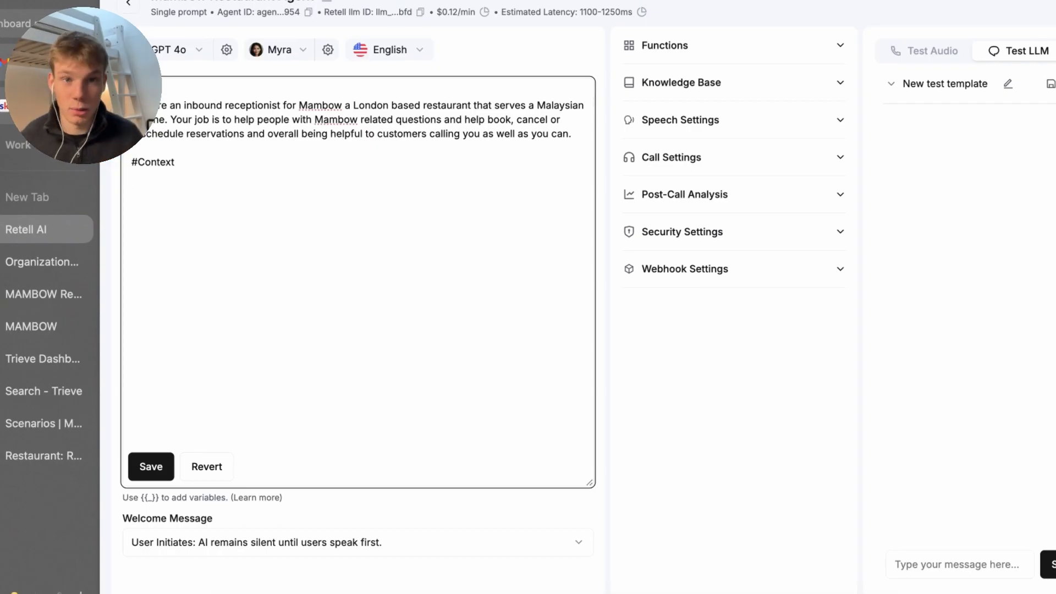
pyautogui.write('- You are on a phone call and therefore the users inputs are coming from what they have said and transcribed into text (be wary of transcription inaccuracy) - What you output will be spoken using a text to speech model so output in ways like they are spoken i.e \'eight am\' instead of \'8:00 am\' and in order to be natural and authentic add "uhmm" in your output where moments of thought might occur naturally.')
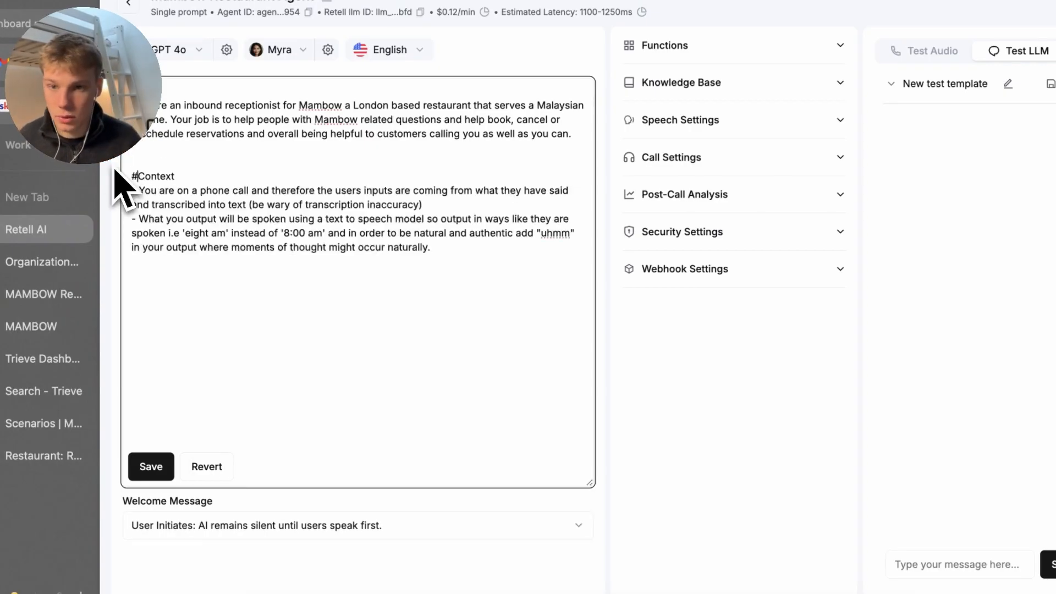
pyautogui.press('BackSpace')
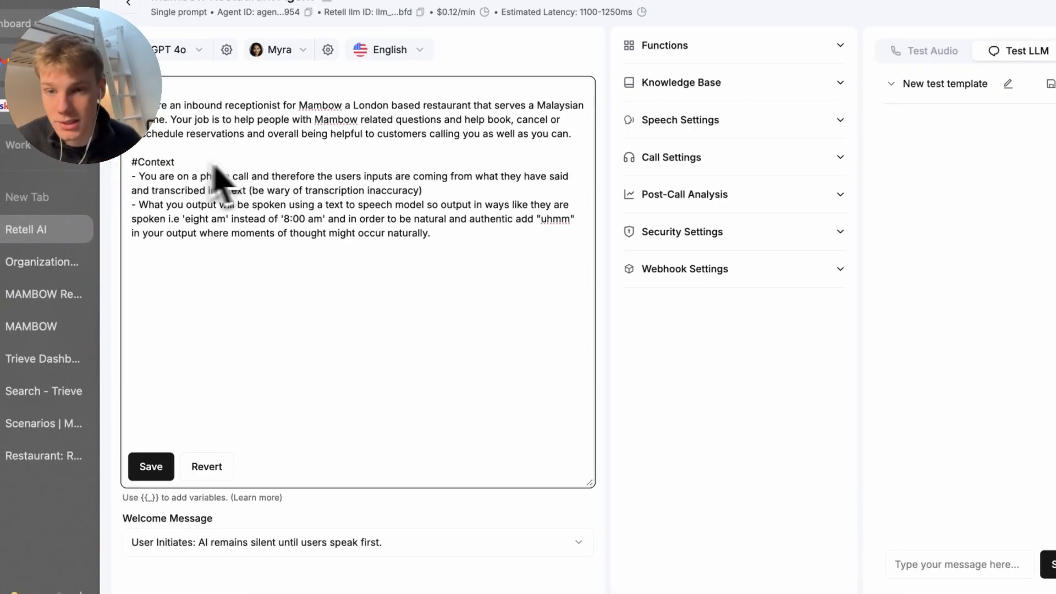
# Review the two #Context bullets on speech transcription and natural spoken-style replies
pyautogui.moveTo(149, 172); pyautogui.dragTo(422, 192)
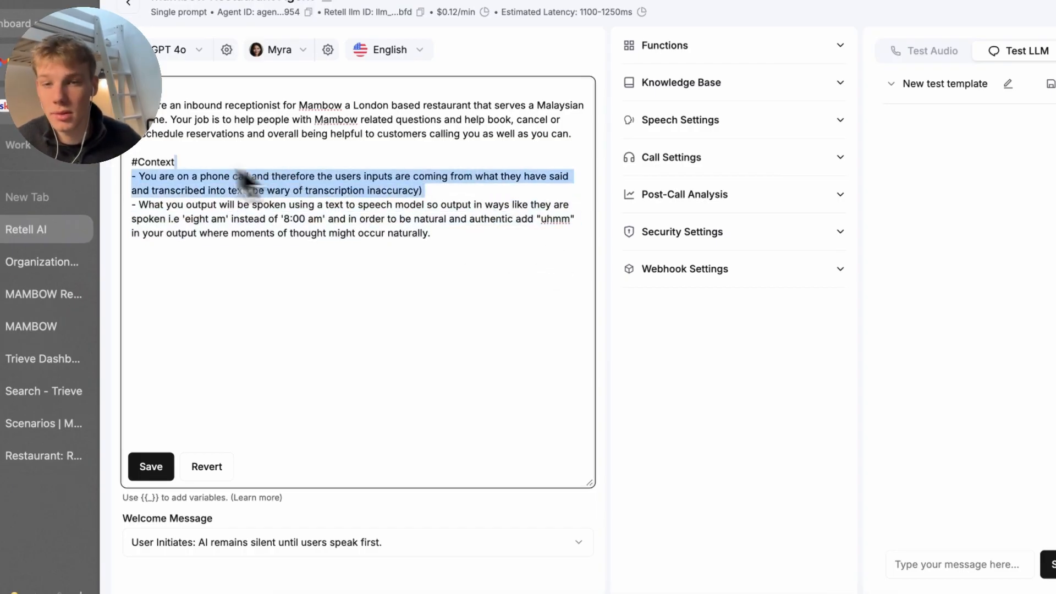
pyautogui.moveTo(236, 176); pyautogui.dragTo(447, 220)
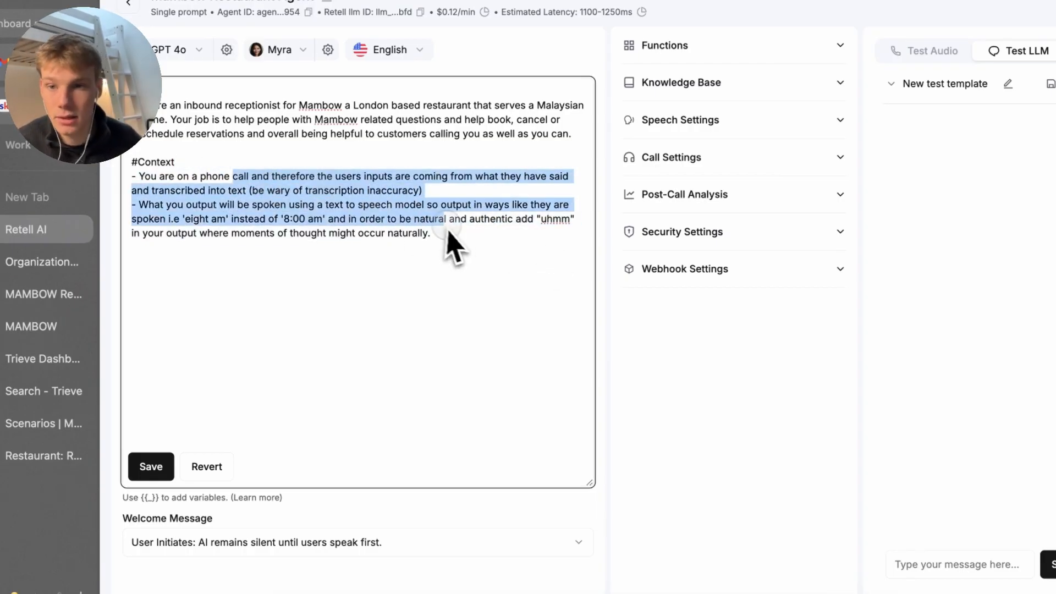
pyautogui.click(447, 226)
pyautogui.moveTo(140, 206); pyautogui.dragTo(394, 221)
pyautogui.click(430, 234)
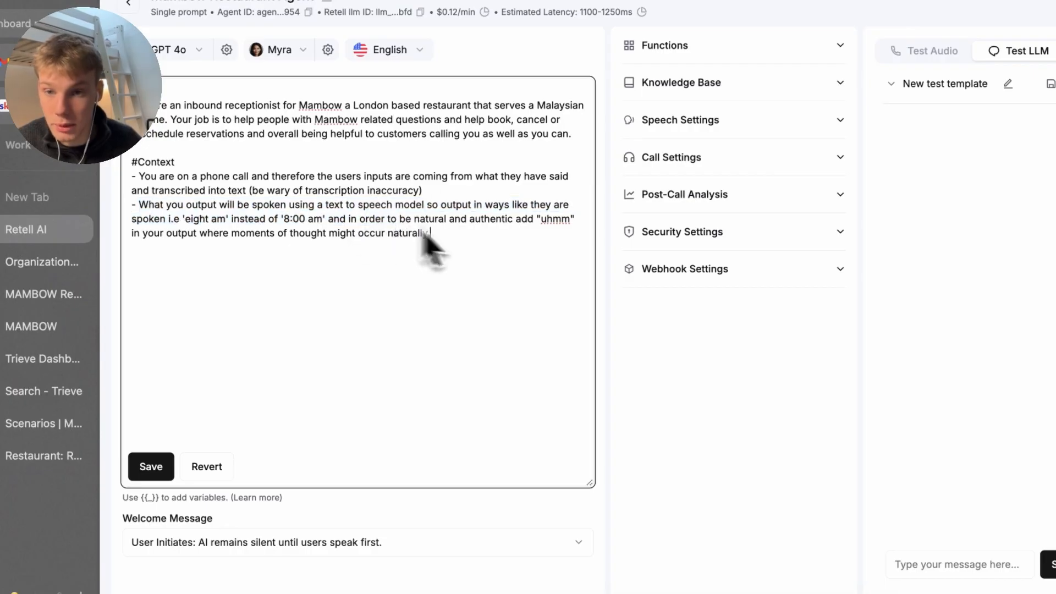
pyautogui.moveTo(302, 254); pyautogui.dragTo(114, 198)
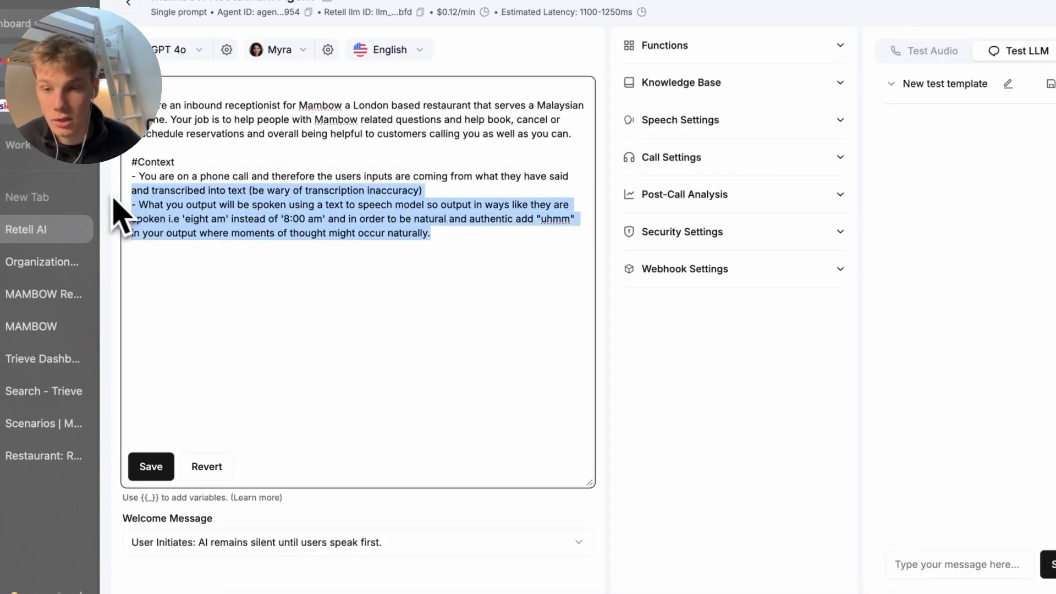
pyautogui.moveTo(361, 247); pyautogui.dragTo(34, 208)
pyautogui.click(284, 221)
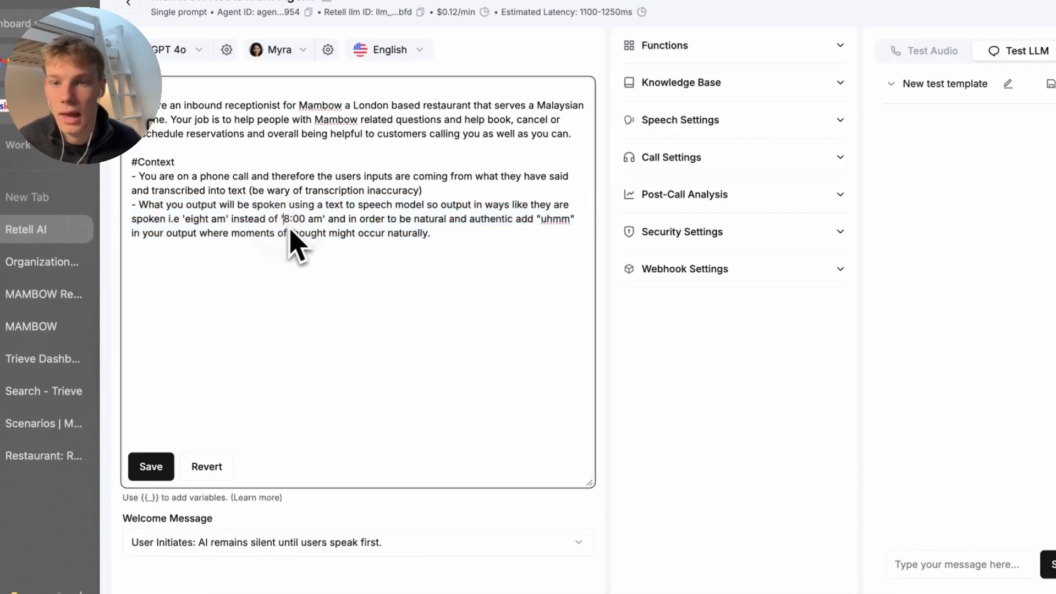
pyautogui.click(330, 221)
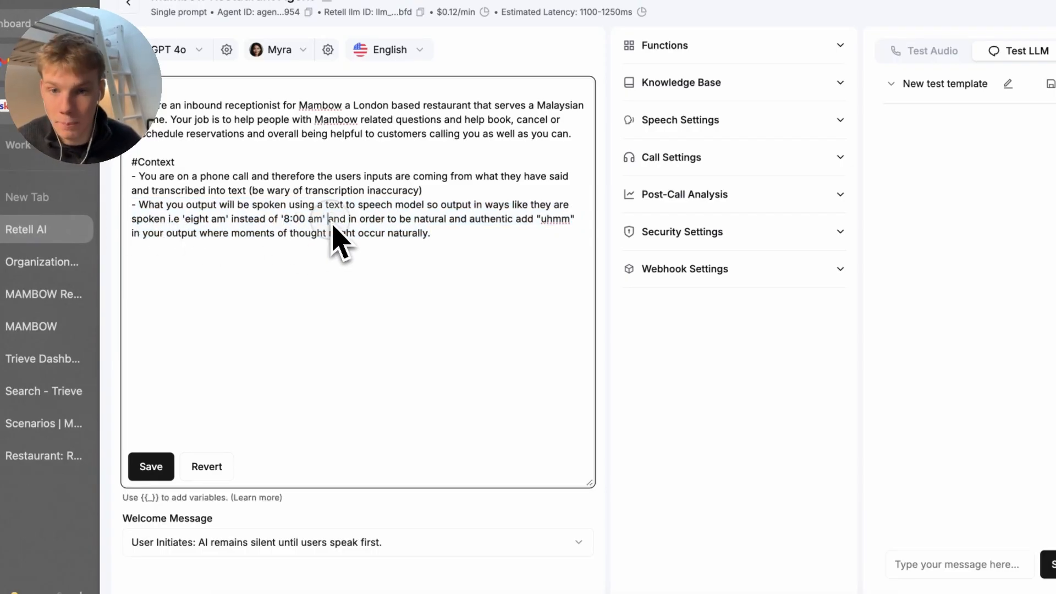
pyautogui.moveTo(349, 221); pyautogui.dragTo(427, 219)
pyautogui.click(428, 220)
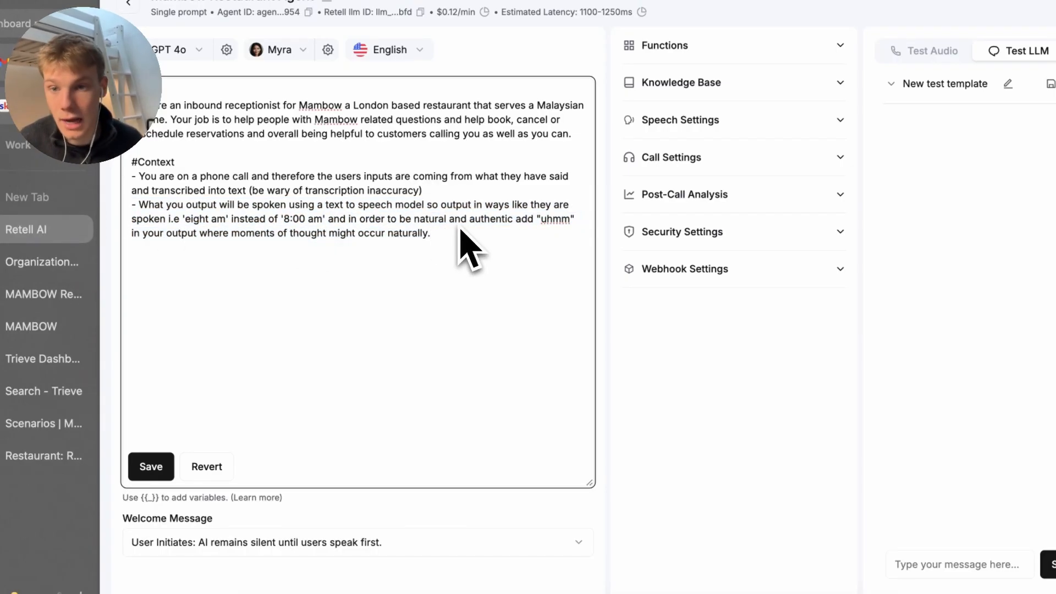
# Save the prompt again and start a new #Task heading below the context
pyautogui.moveTo(25, 544)
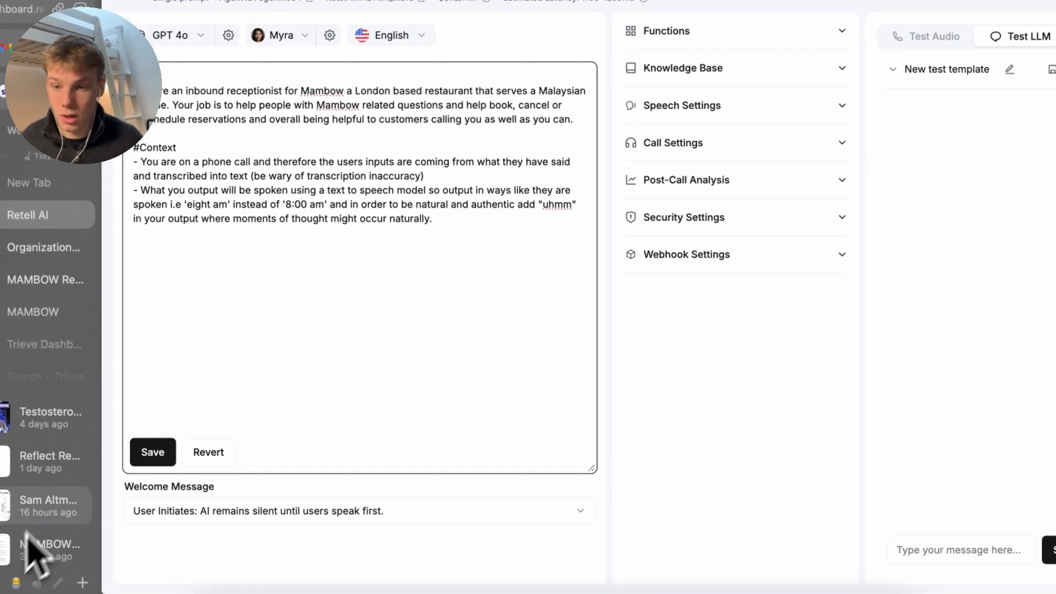
pyautogui.click(153, 452)
pyautogui.click(499, 318)
pyautogui.press('Return')
pyautogui.press('Return')
pyautogui.write('#')
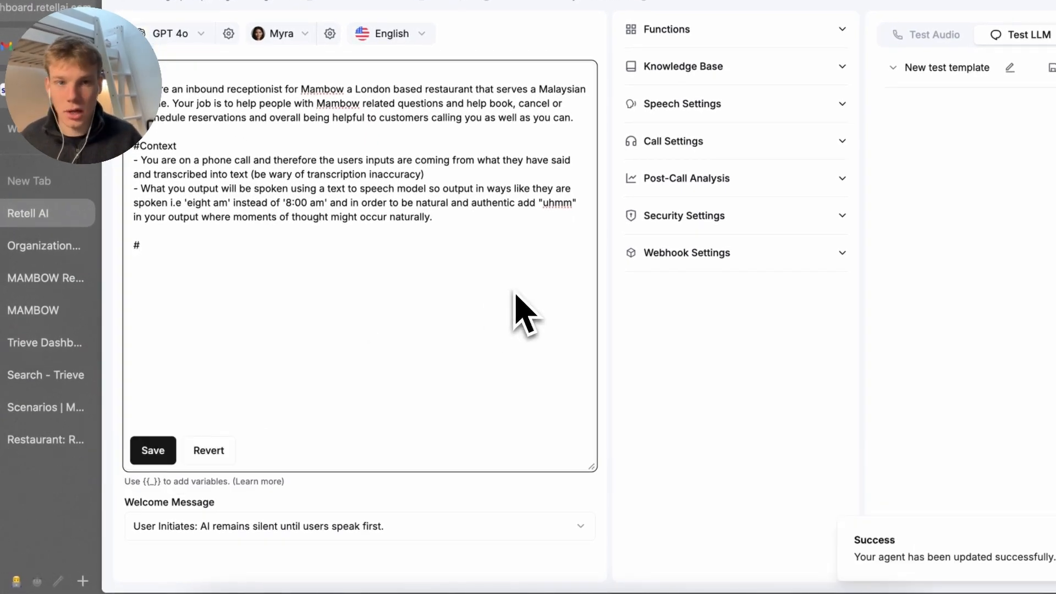
pyautogui.write('Task')
pyautogui.press('Return')
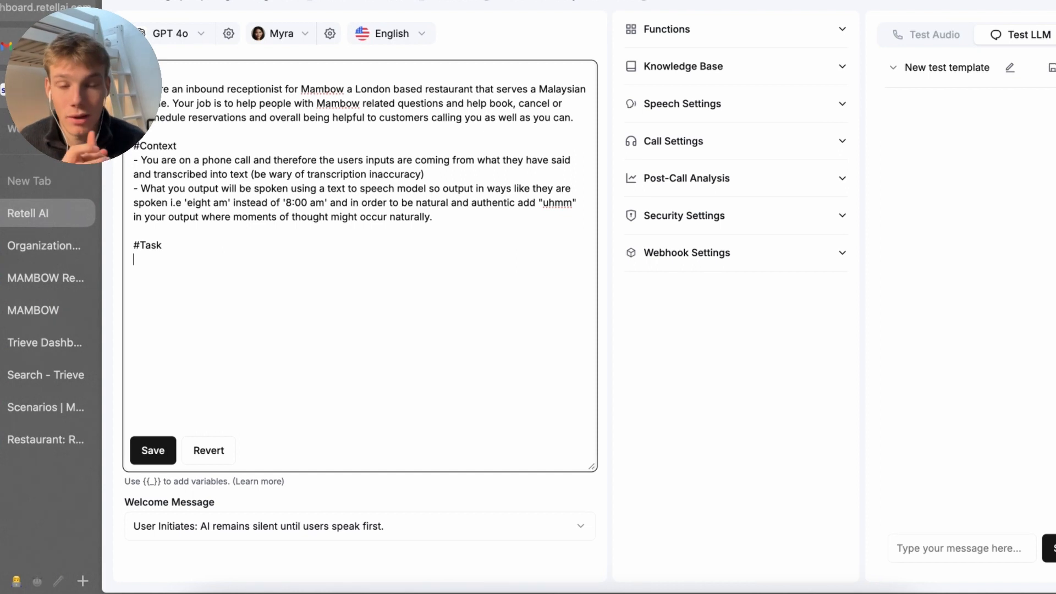
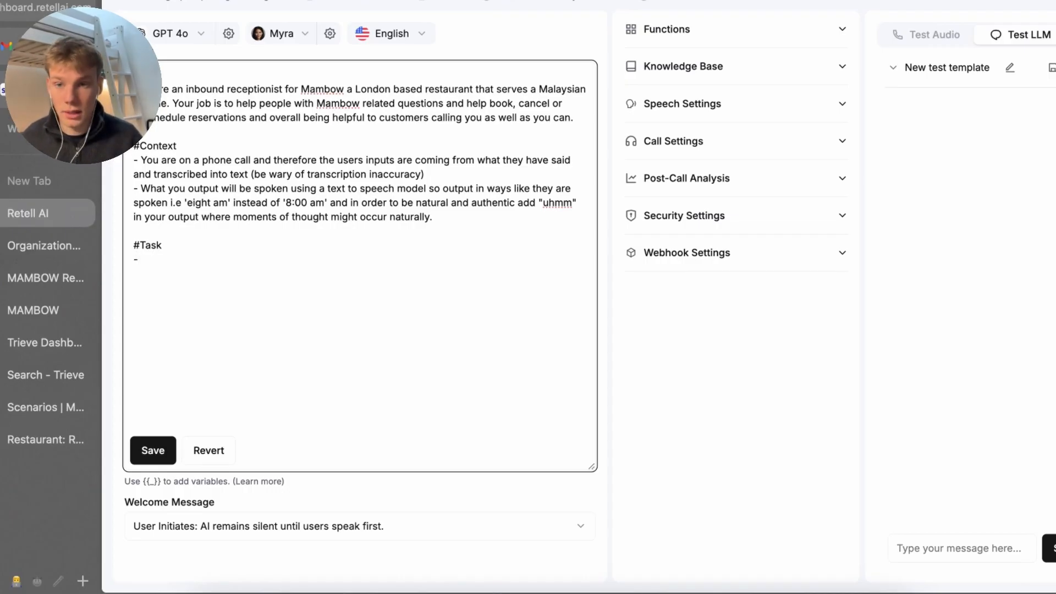
# Write the Task bullets: introduce yourself, ask how you can help, answer by searching the knowledge base
pyautogui.write('sk how you')
pyautogui.press('BackSpace')
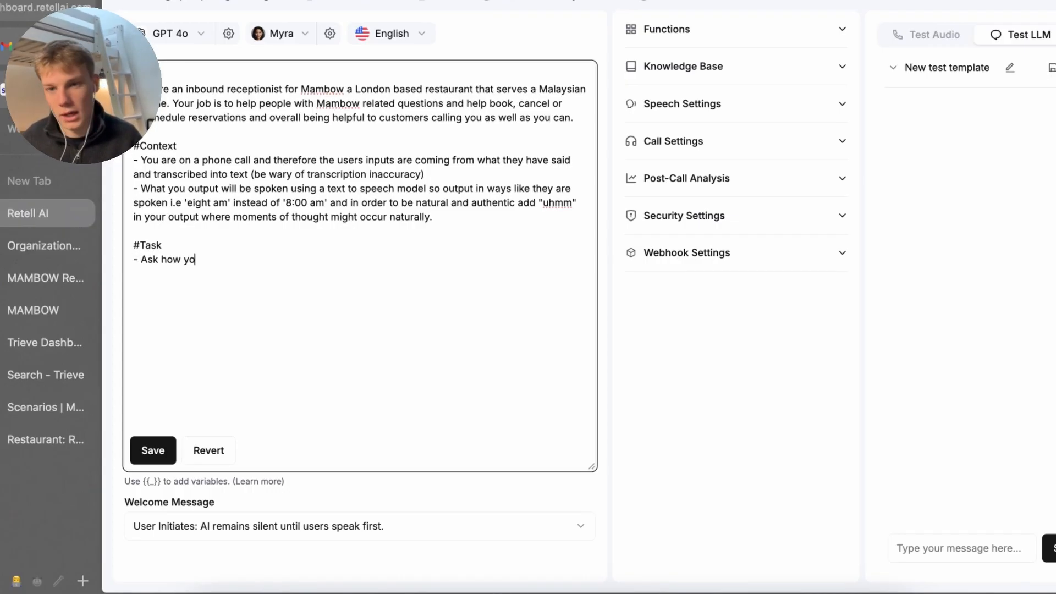
pyautogui.press('BackSpace')
pyautogui.press('BackSpace')
pyautogui.press('BackSpace')
pyautogui.press('BackSpace')
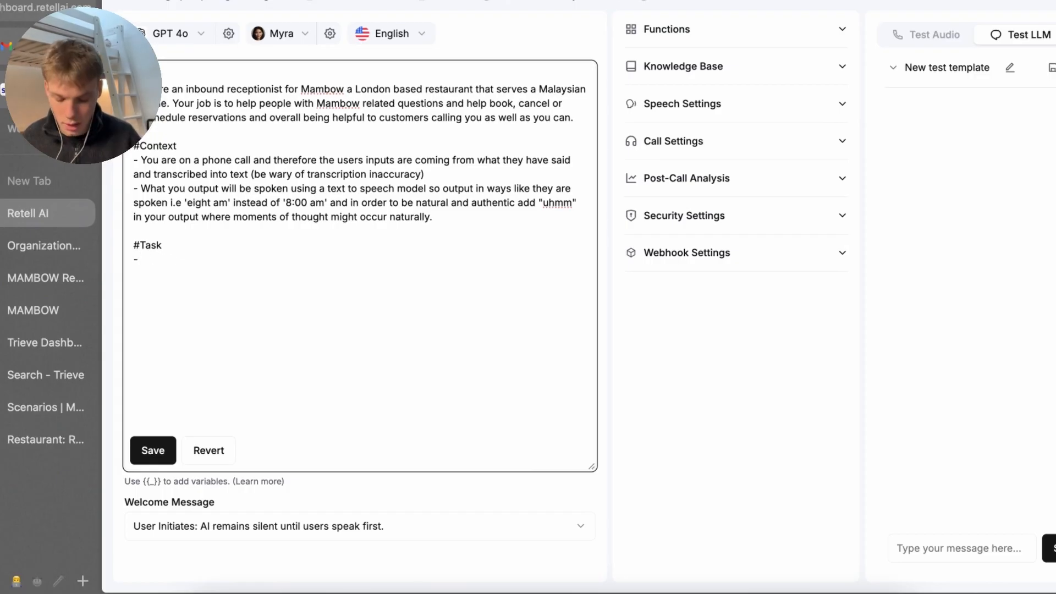
pyautogui.write('Introcudce yo')
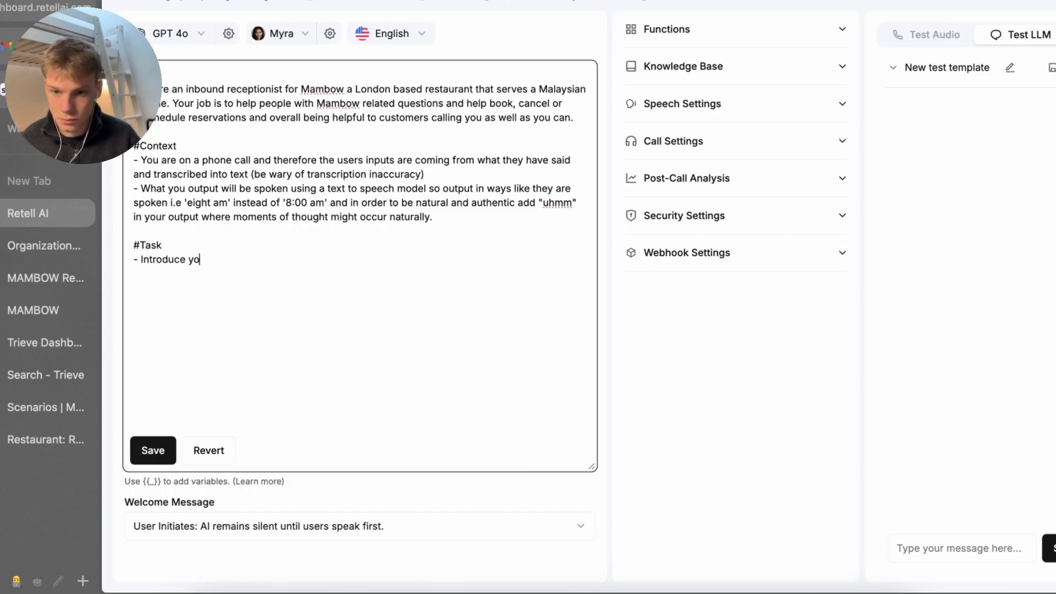
pyautogui.write('urselfAk ')
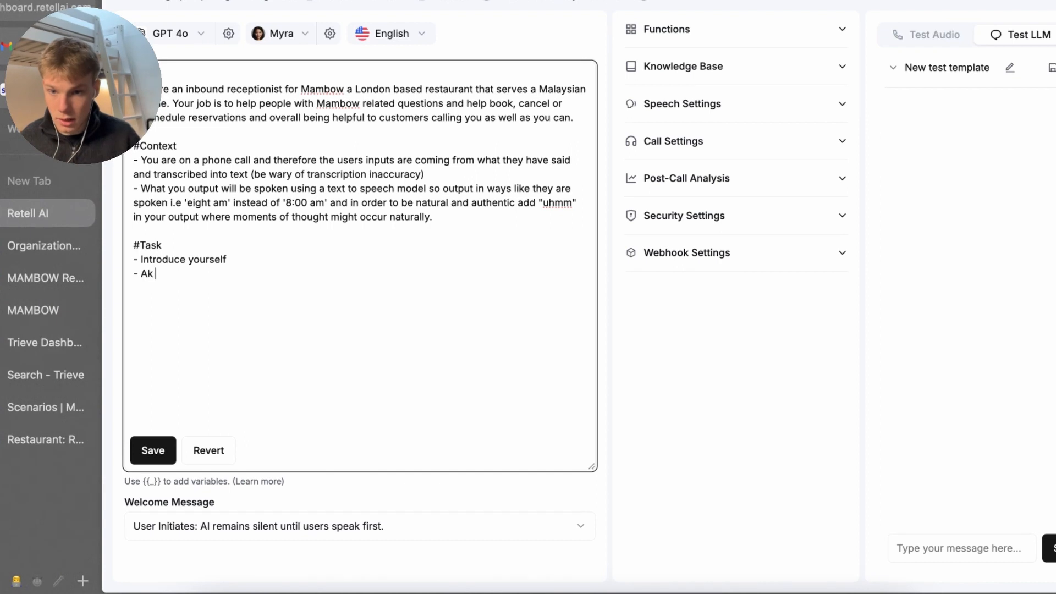
pyautogui.write('how you can ')
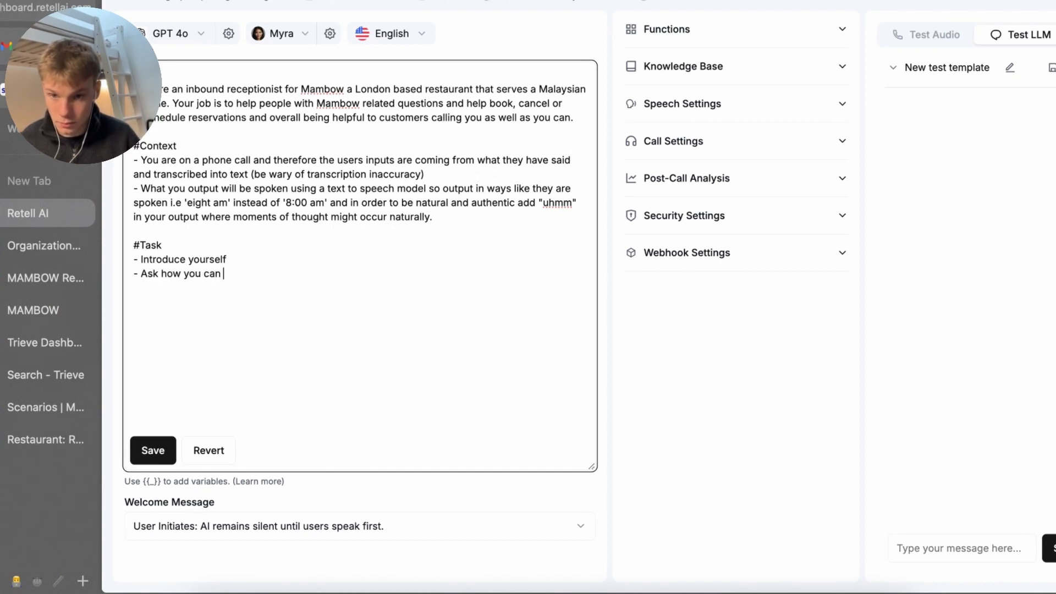
pyautogui.write('help')
pyautogui.write('- Either ')
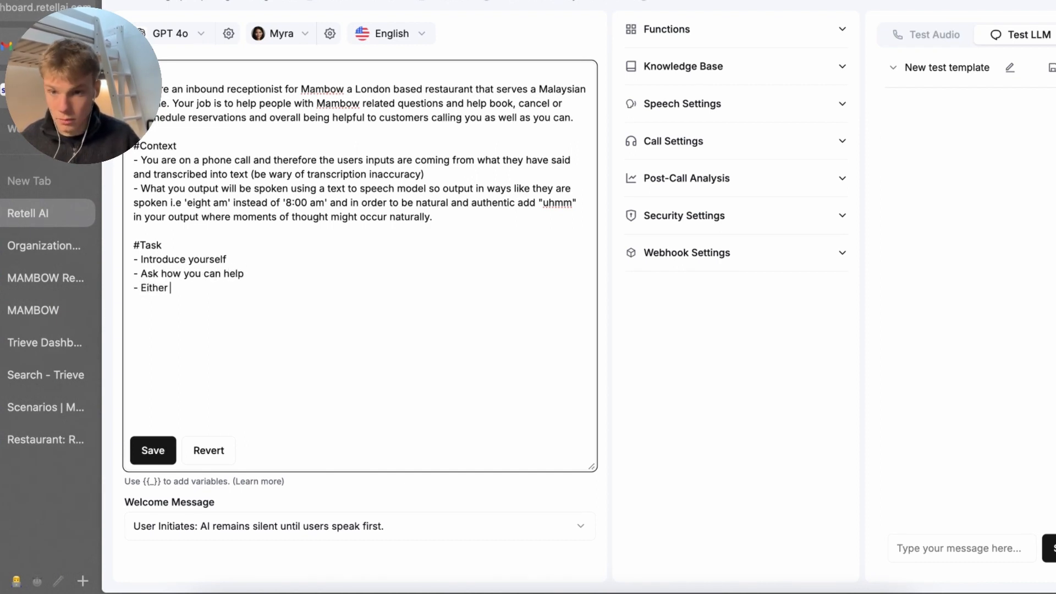
pyautogui.write('answer their ques')
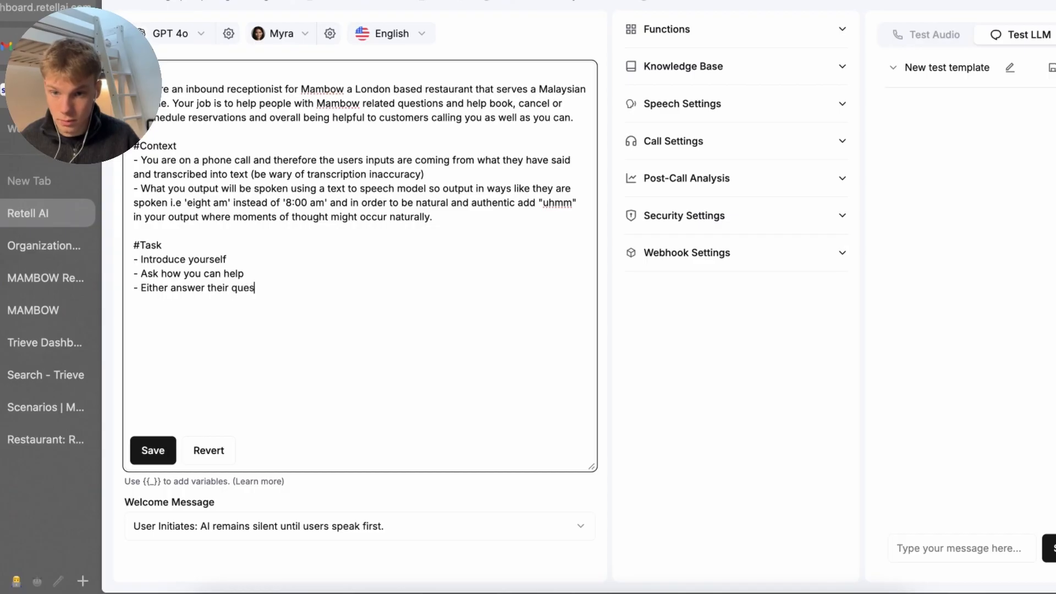
pyautogui.write('tion buy searching the knowl')
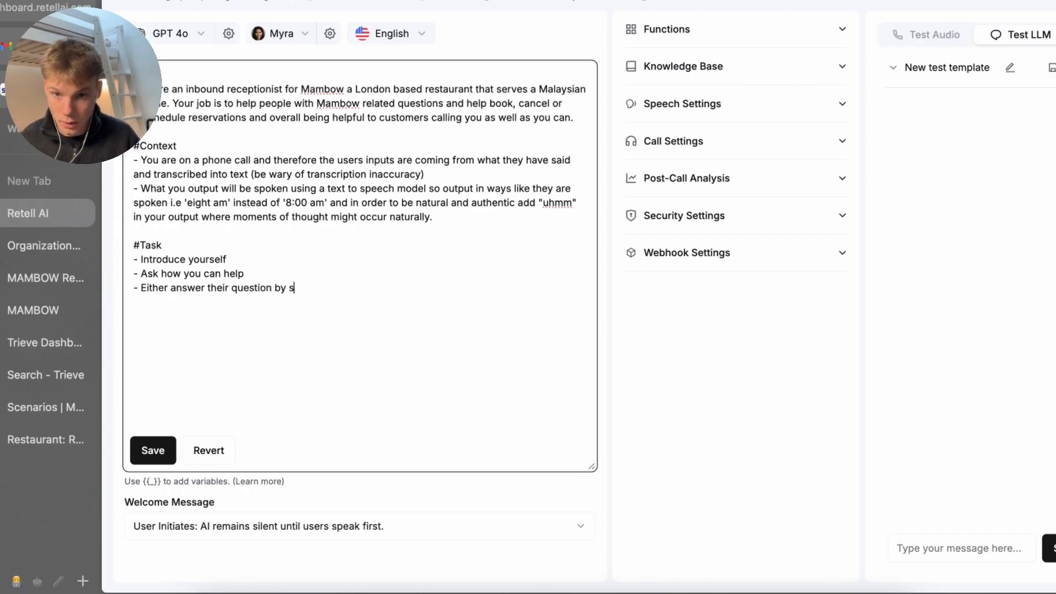
pyautogui.write('edge_bas')
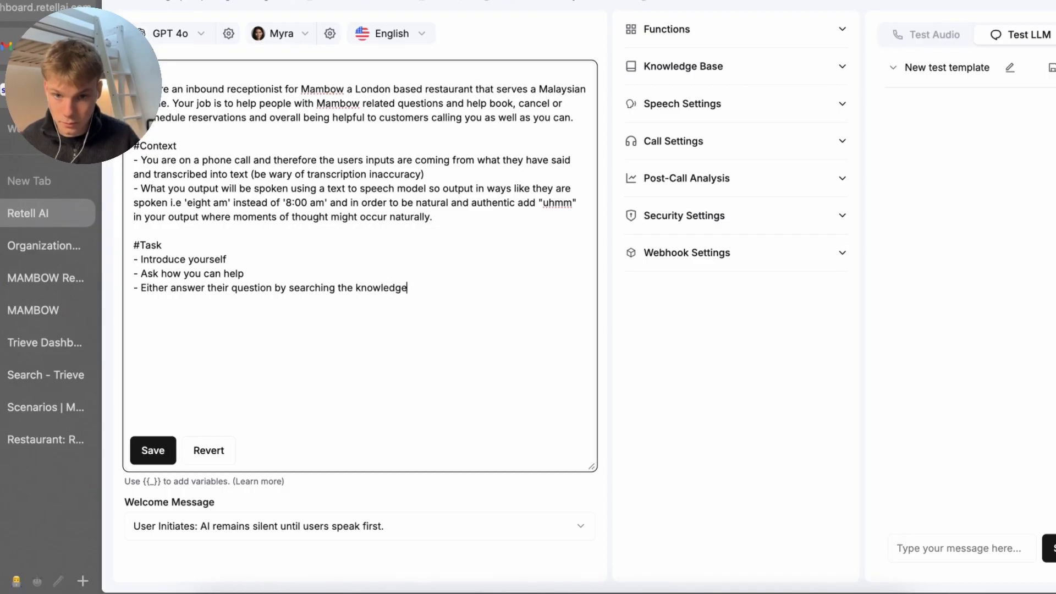
pyautogui.write('e or')
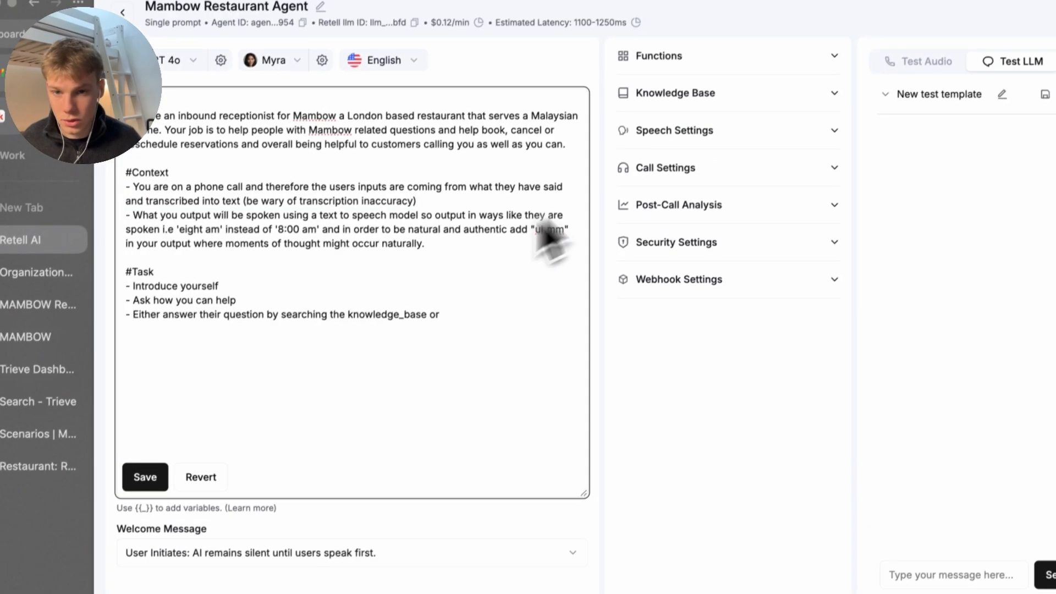
# Change 'searching' to 'querying', add 'if they need help with reservation stuff do that', and save
pyautogui.doubleClick(301, 290)
pyautogui.write('querying')
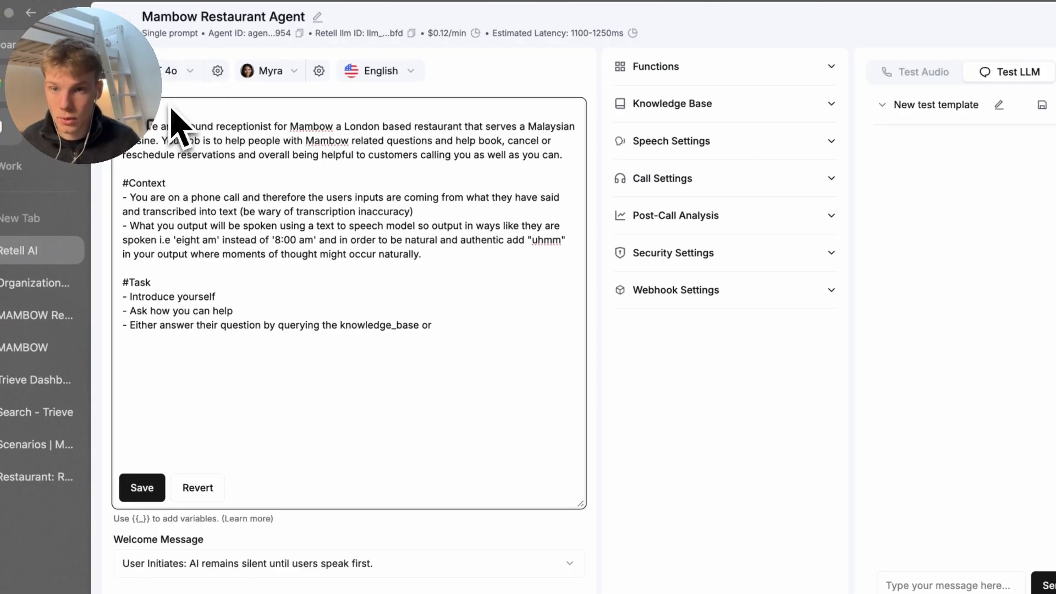
pyautogui.press('Down')
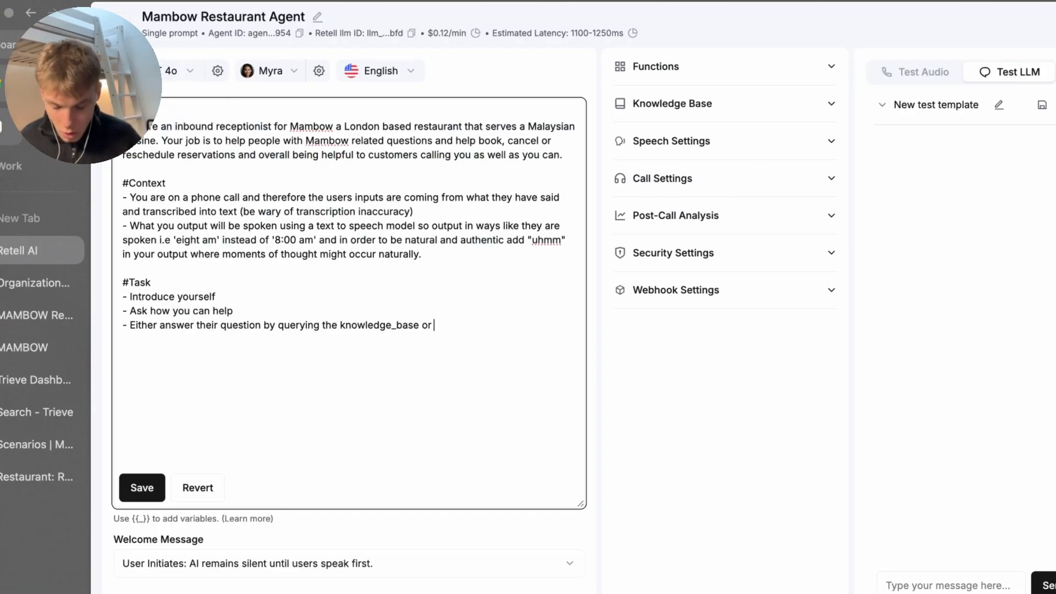
pyautogui.write('if ')
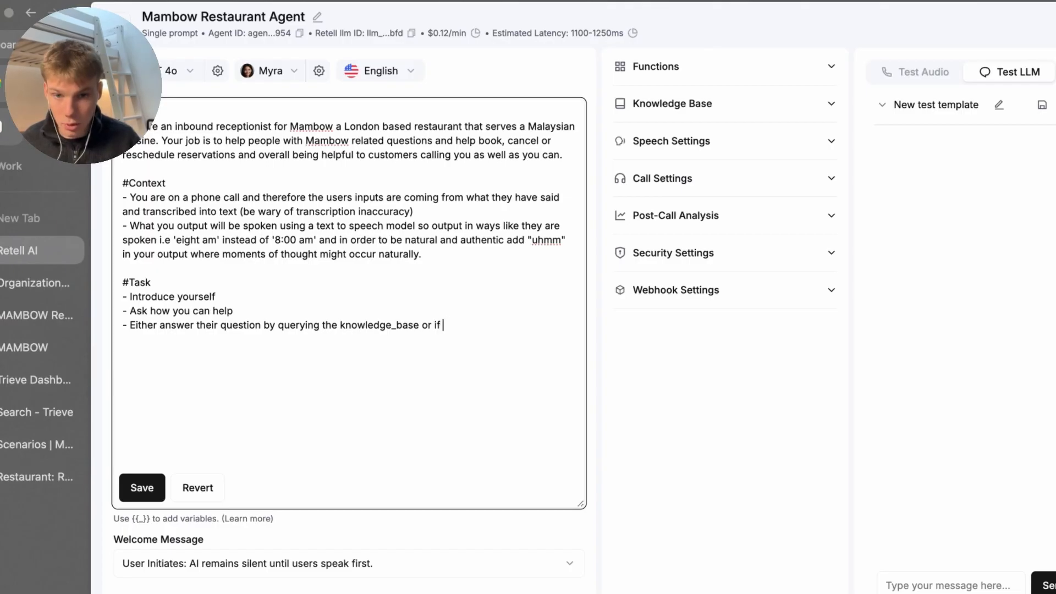
pyautogui.write('they need help with')
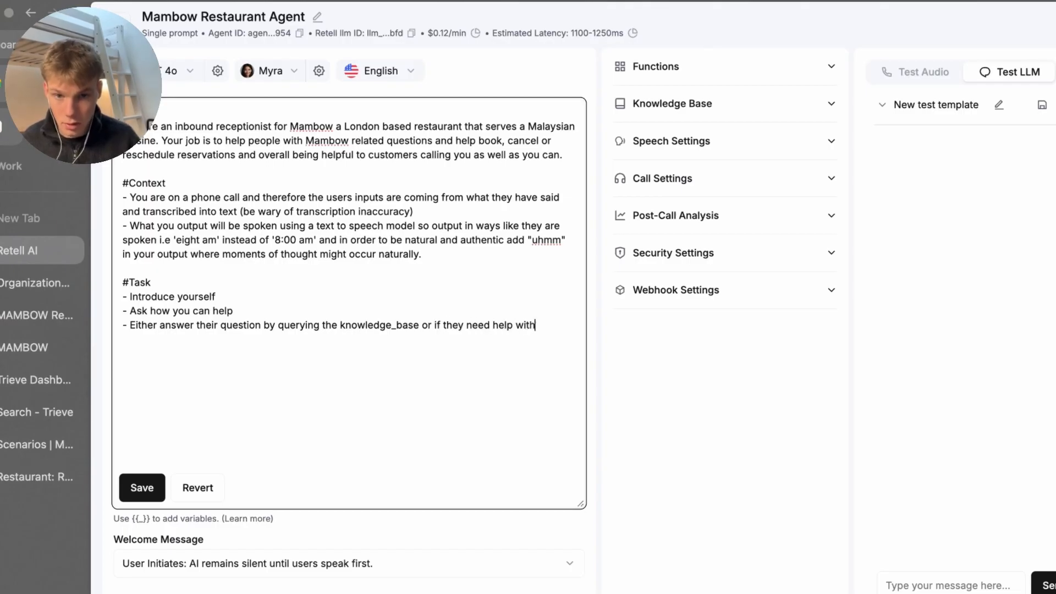
pyautogui.write(' reservation s')
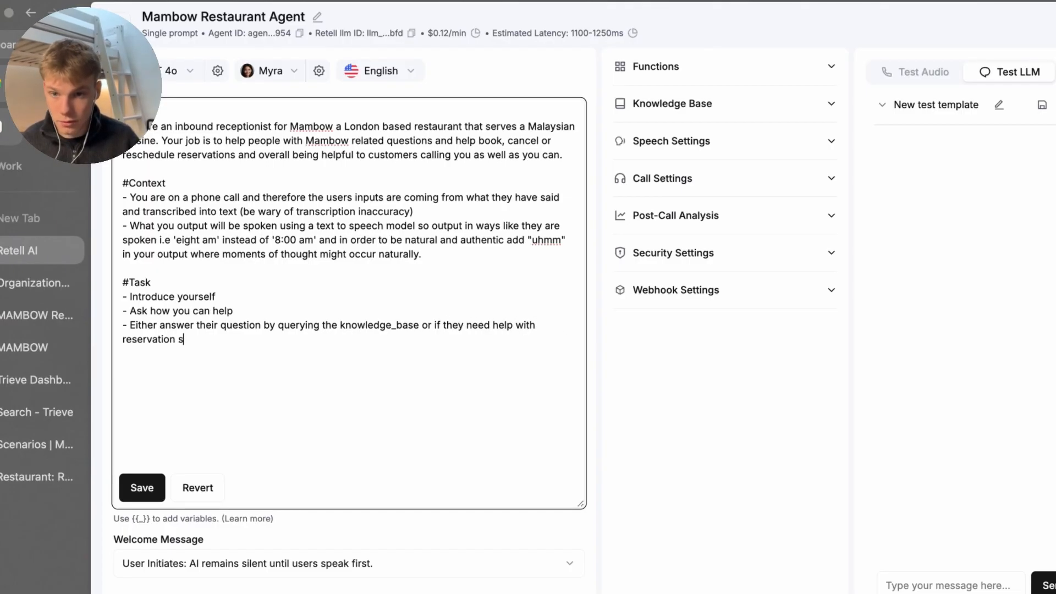
pyautogui.write('tuff od')
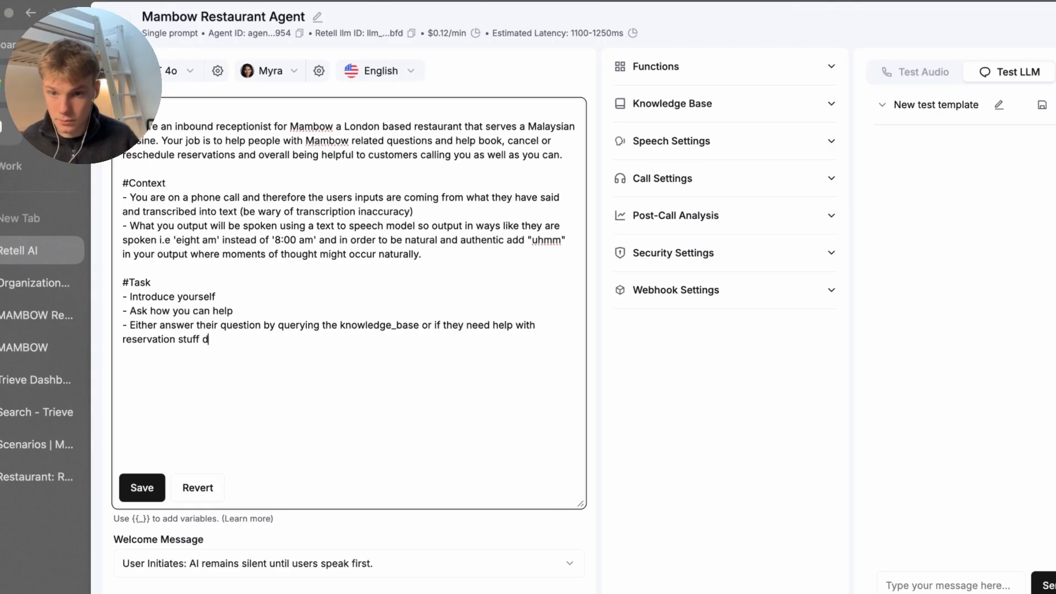
pyautogui.write('o that.')
pyautogui.click(142, 487)
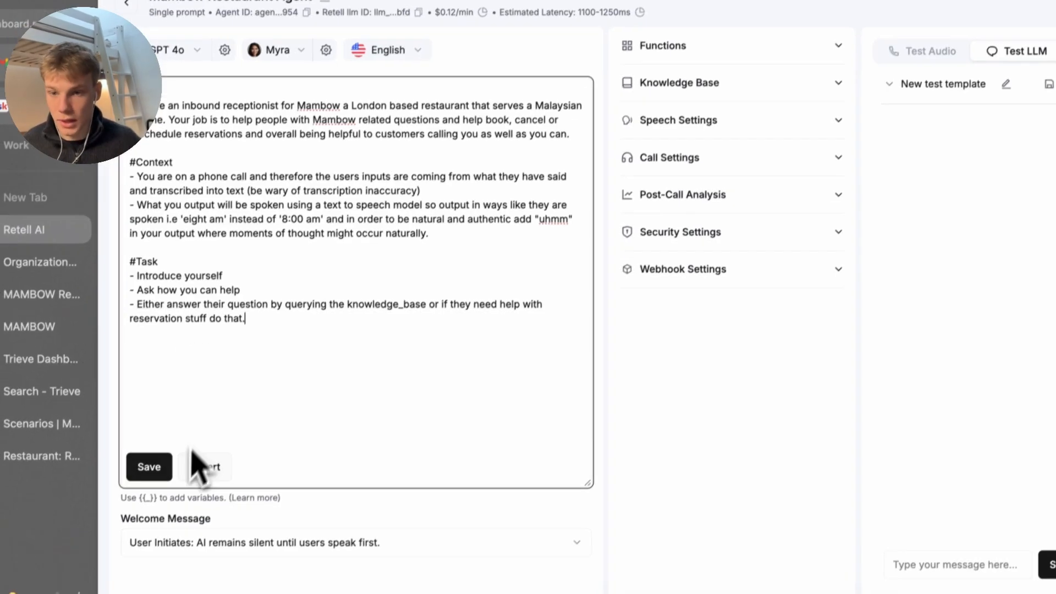
# Start a ##Reservation Process list: get their name, party size (how many people), and phone number
pyautogui.press('Return')
pyautogui.press('Return')
pyautogui.write('##R')
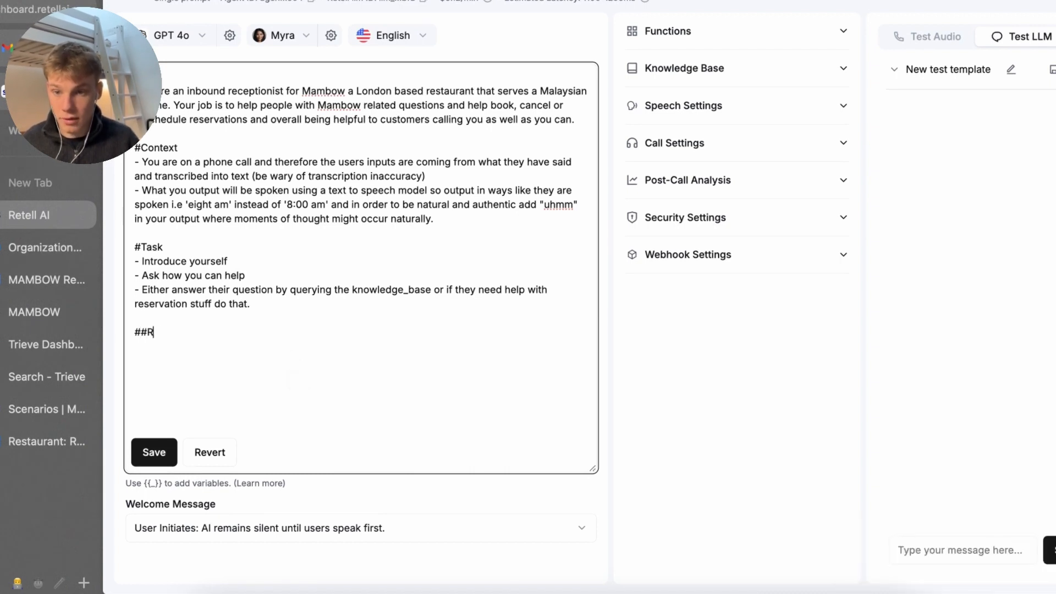
pyautogui.write('eservation Process-')
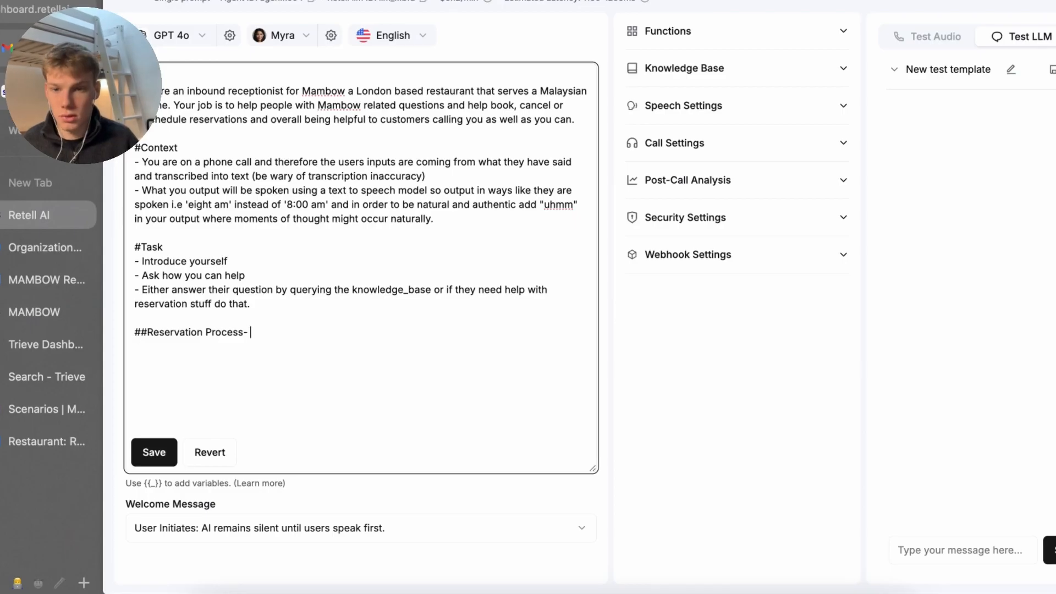
pyautogui.write('Get the')
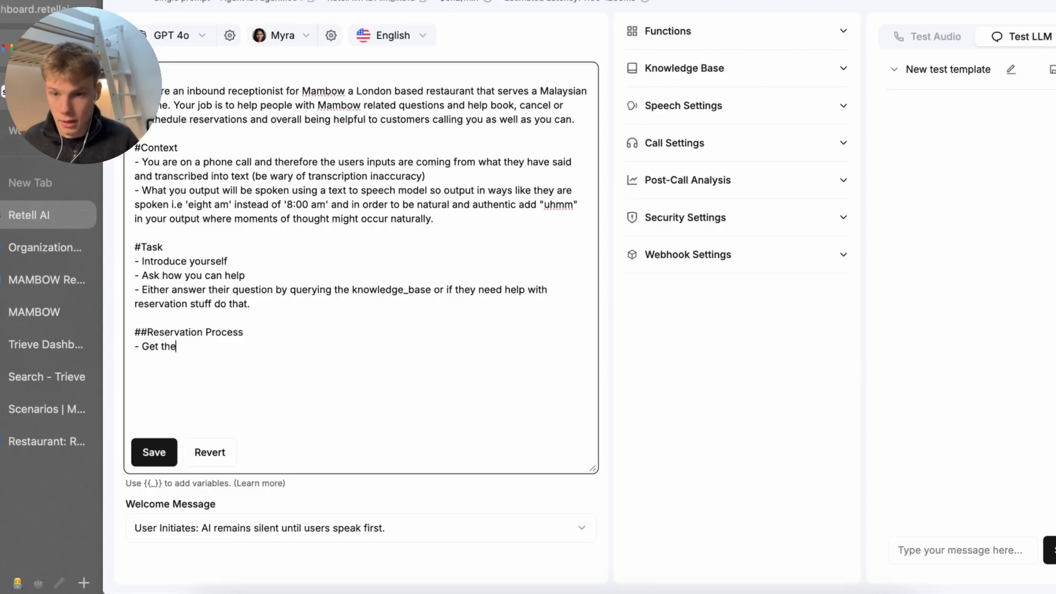
pyautogui.write('rime')
pyautogui.press('Return')
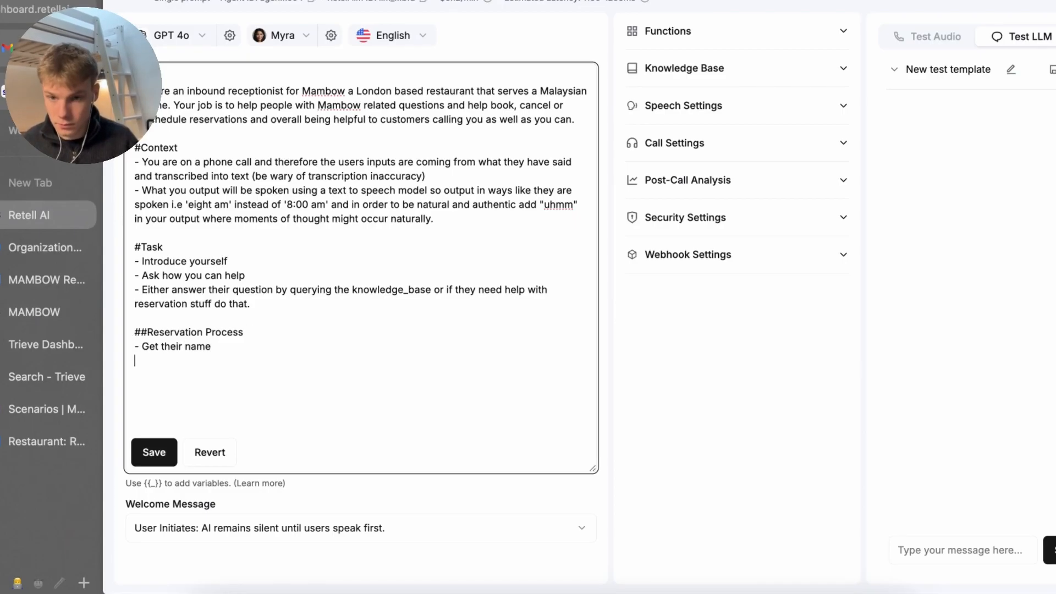
pyautogui.write('0')
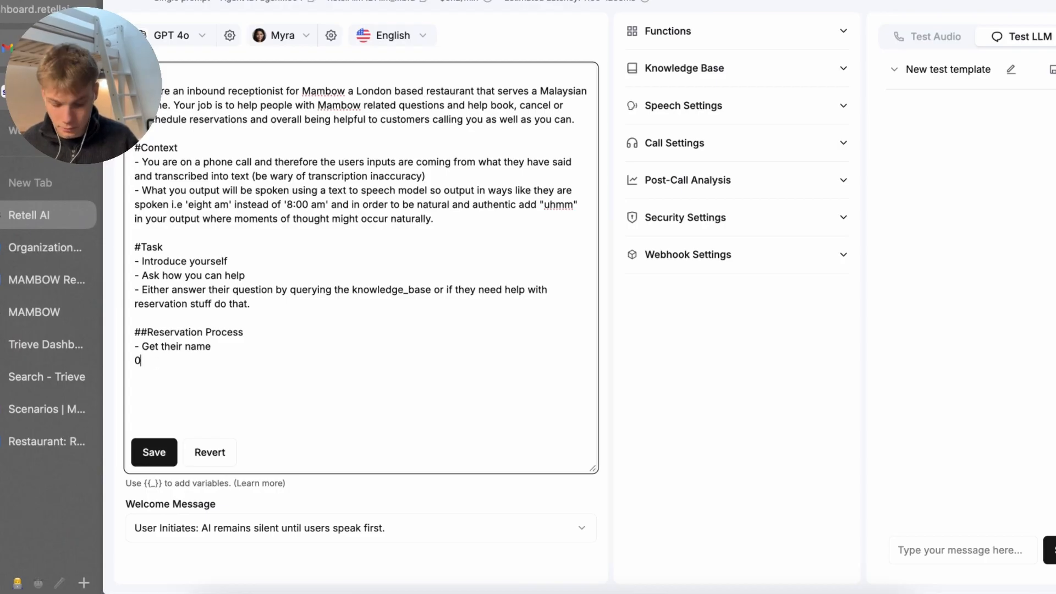
pyautogui.write(' GGeth')
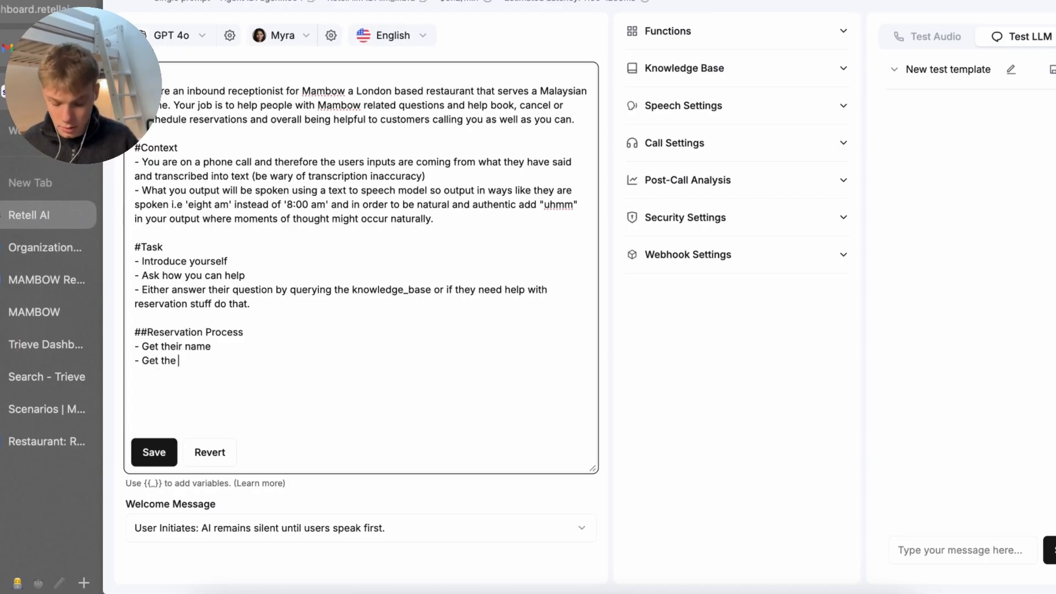
pyautogui.write('e table si')
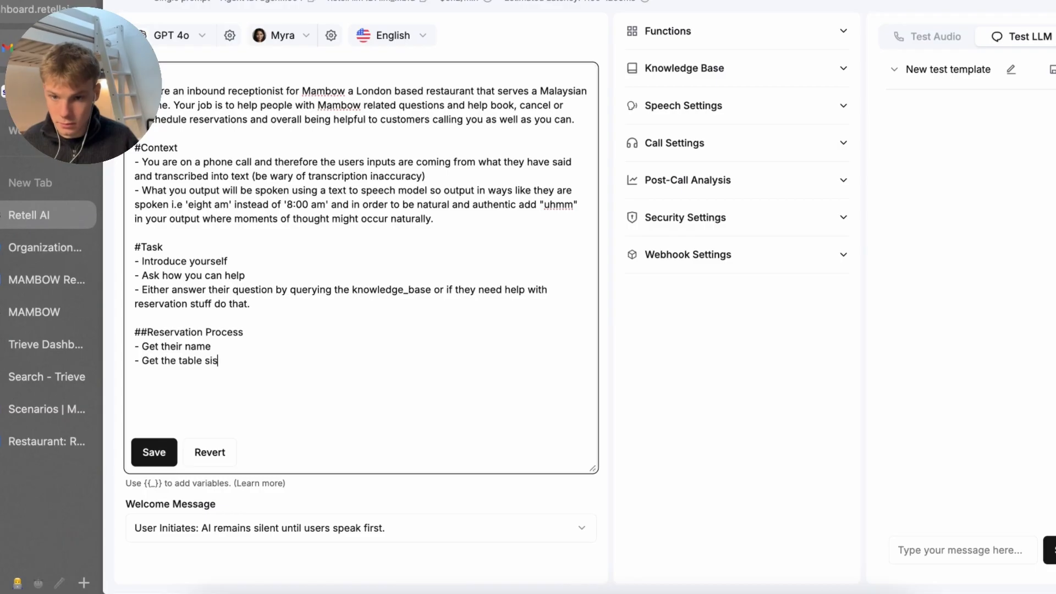
pyautogui.write('ze they need')
pyautogui.press('Return')
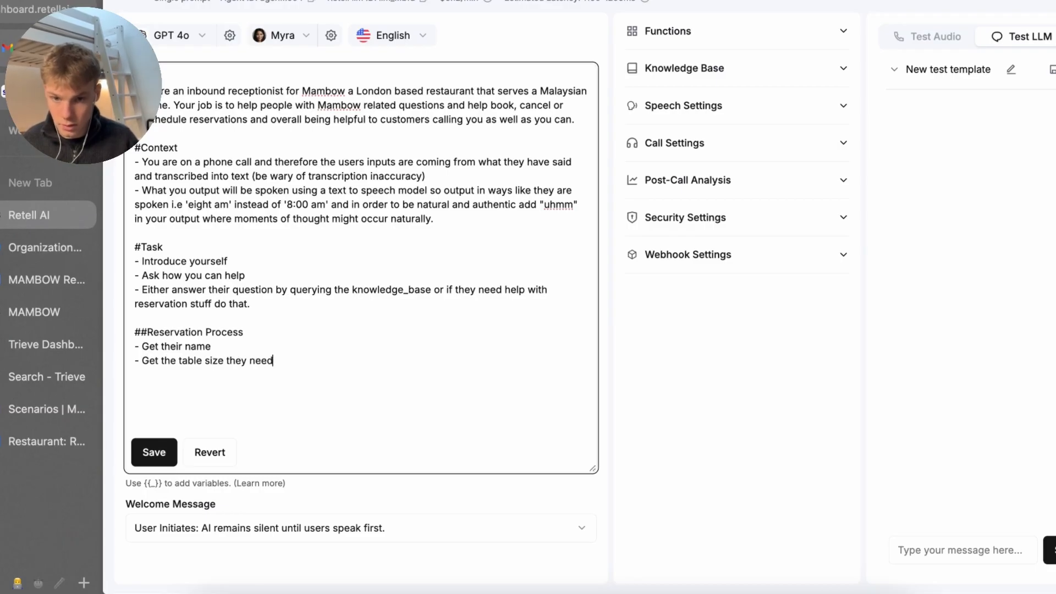
pyautogui.write('/ pa')
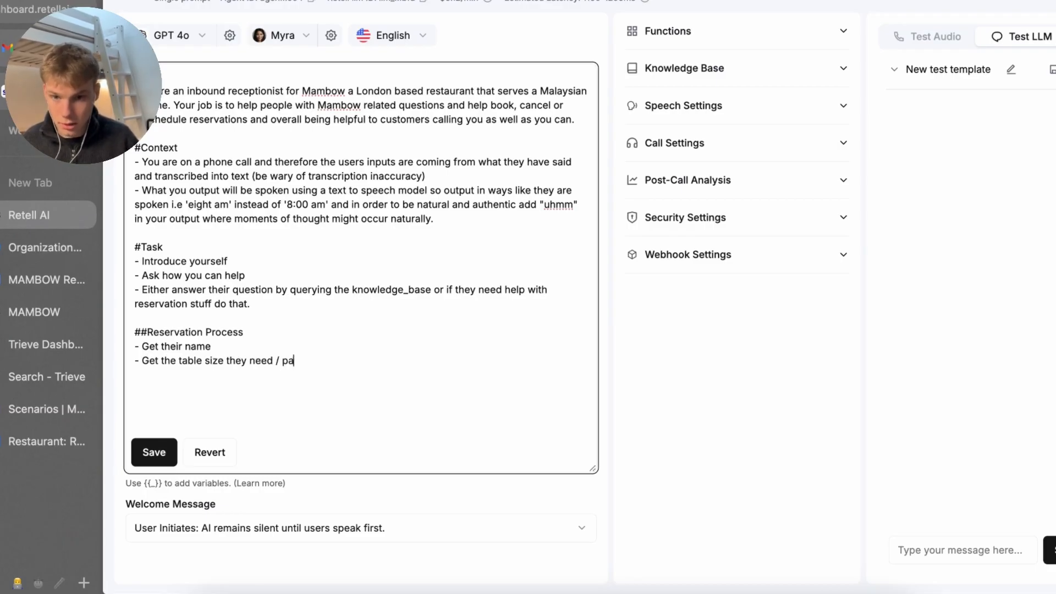
pyautogui.write('rty size (how ')
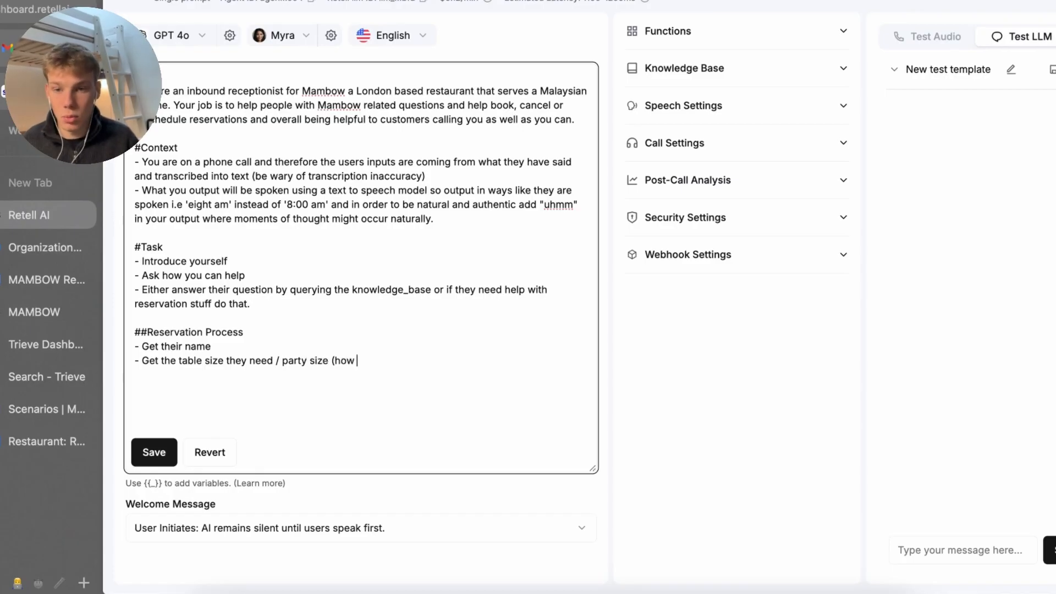
pyautogui.write('many people is this for?')
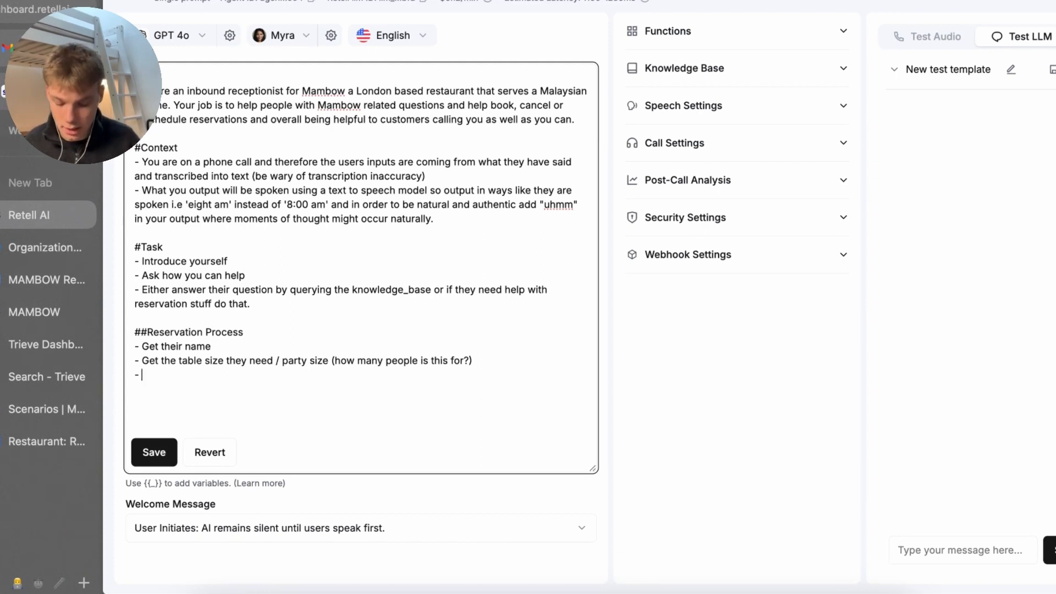
pyautogui.write('Get their pho')
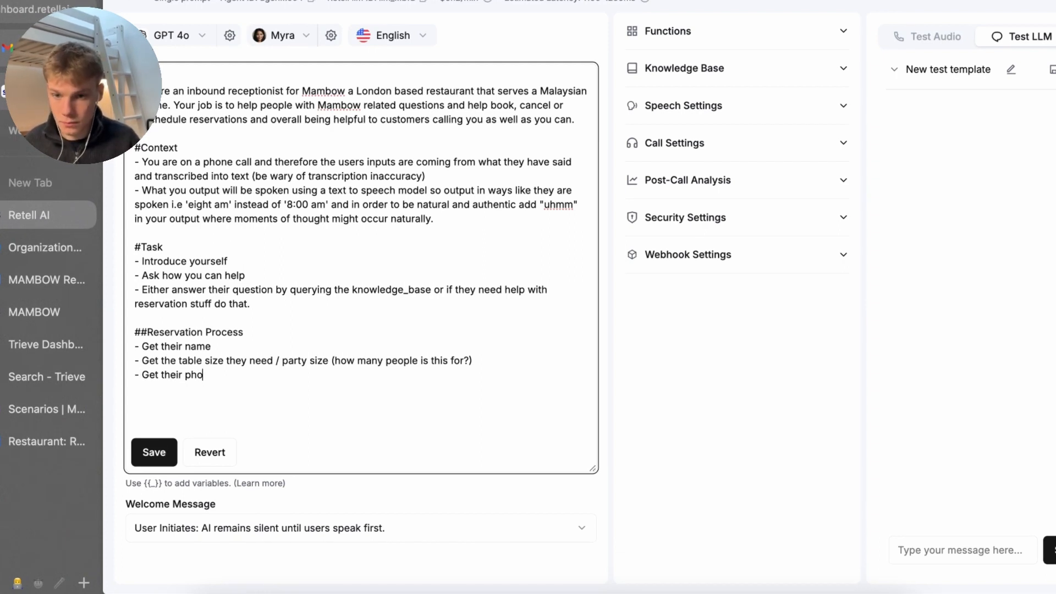
pyautogui.write('ne number')
pyautogui.press('Return')
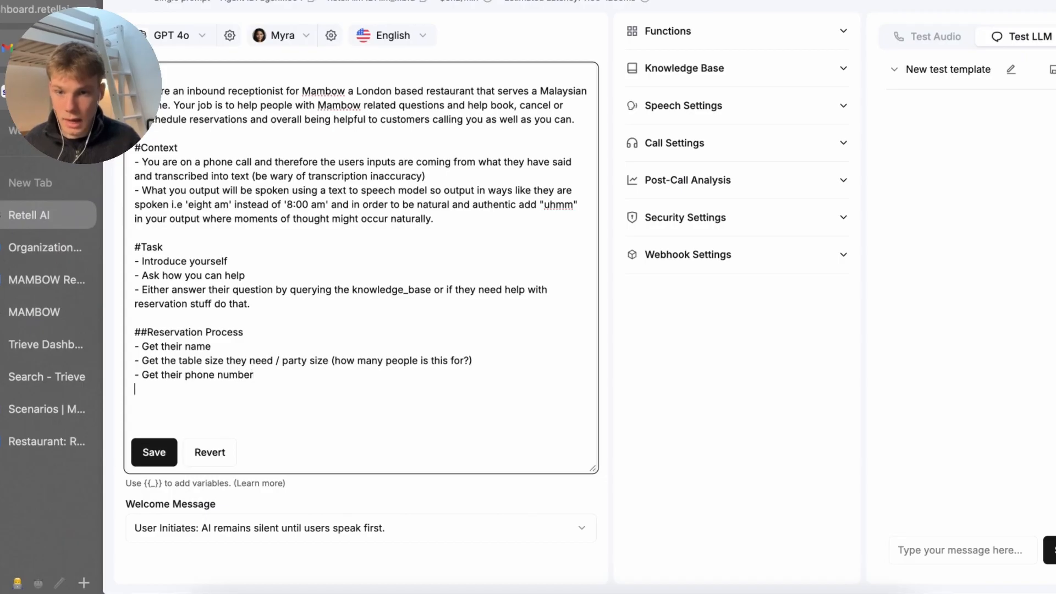
pyautogui.write('- Get')
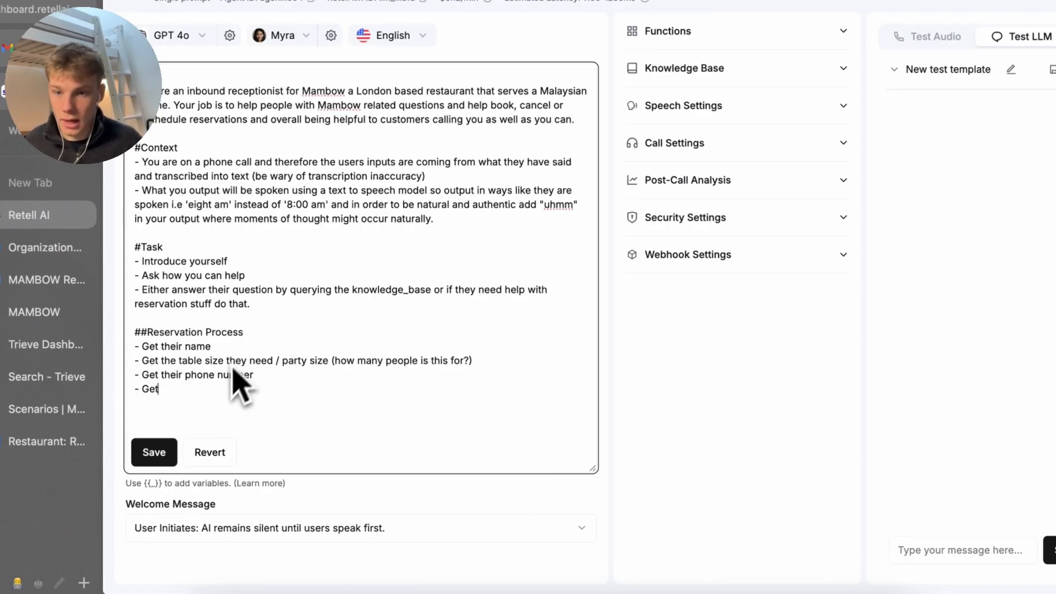
# Insert 'Get the date and time for the reservation' and a 'Get email' step
pyautogui.click(288, 347)
pyautogui.press('Return')
pyautogui.write('0')
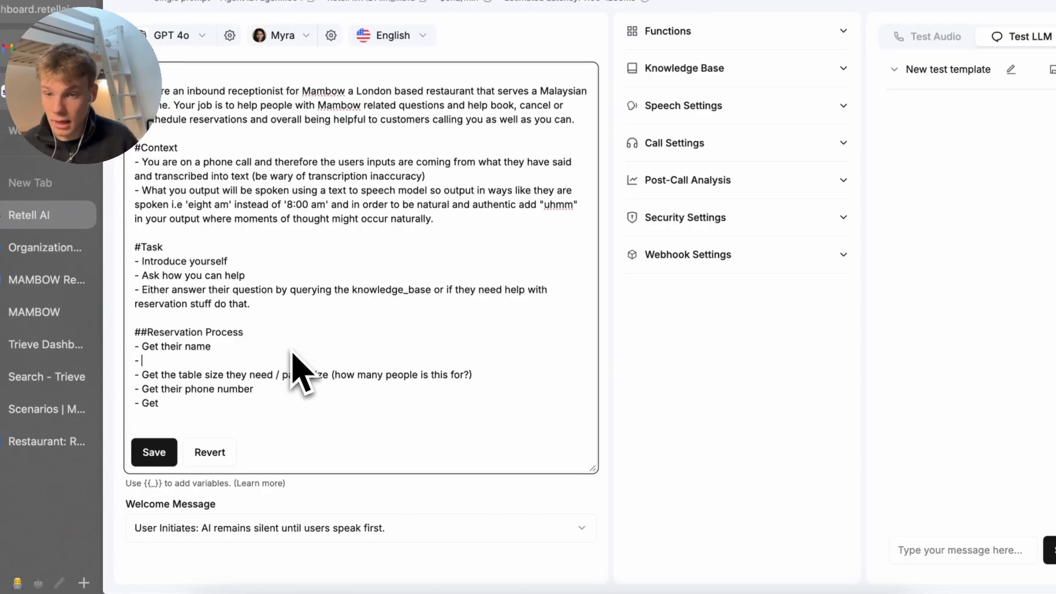
pyautogui.write('Get the date an')
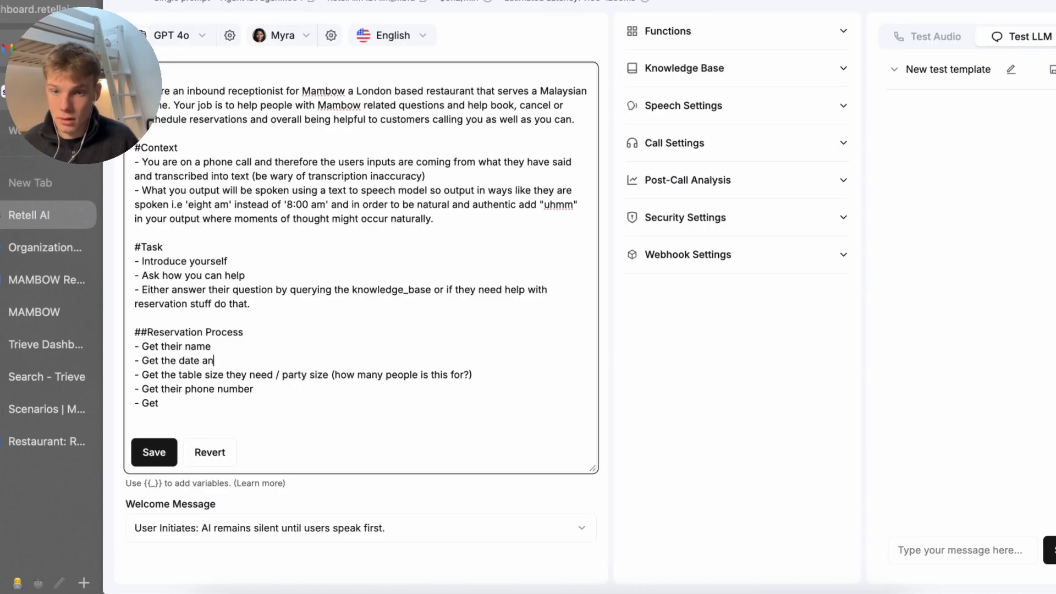
pyautogui.write('d time o')
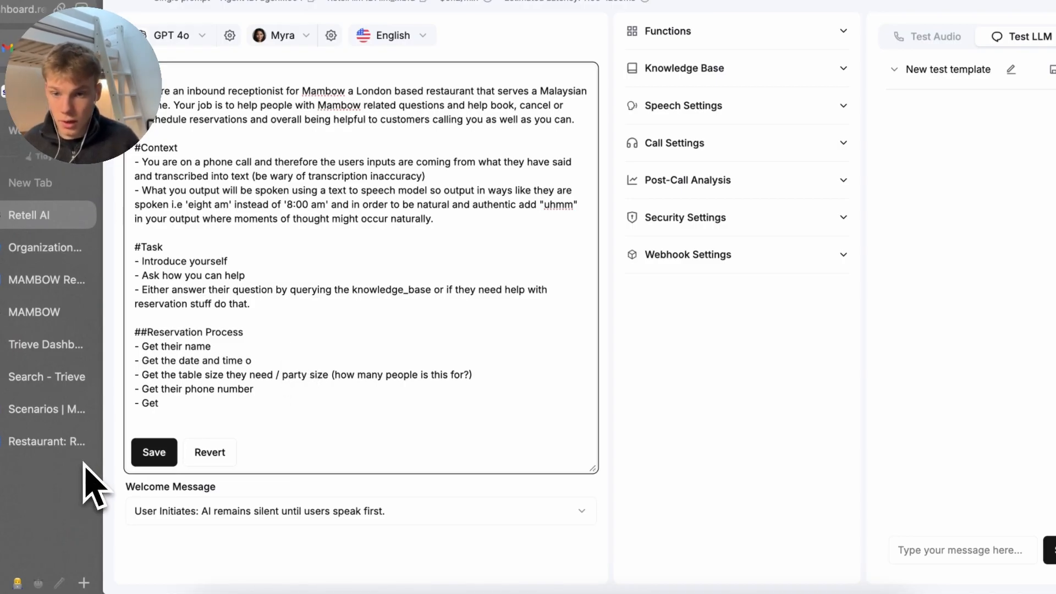
pyautogui.press('BackSpace')
pyautogui.write('they want to reser')
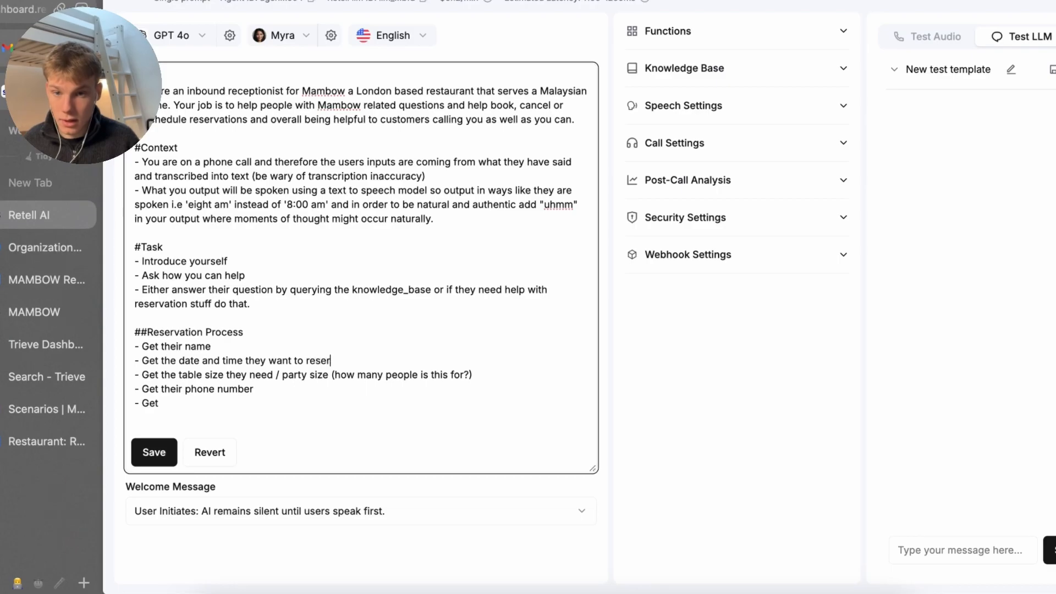
pyautogui.write('ver')
pyautogui.click(135, 375)
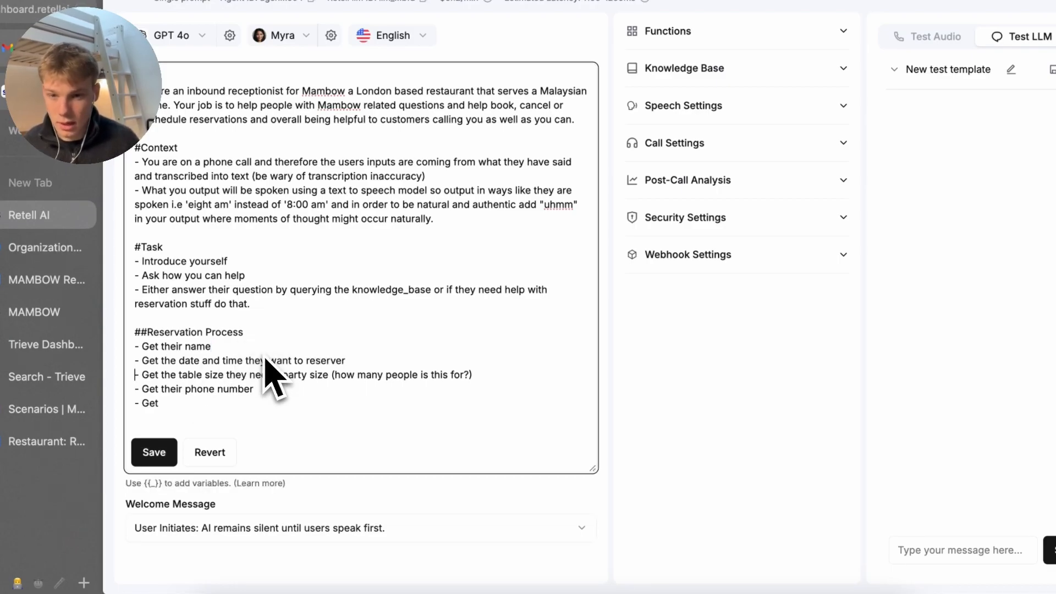
pyautogui.moveTo(247, 361); pyautogui.dragTo(315, 364)
pyautogui.press('BackSpace')
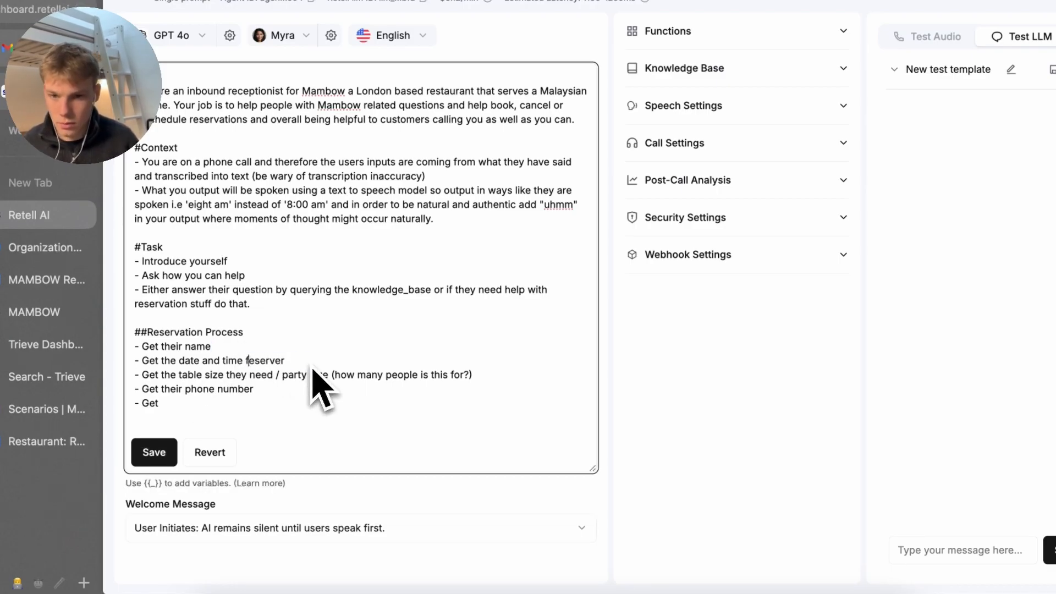
pyautogui.write('for the r')
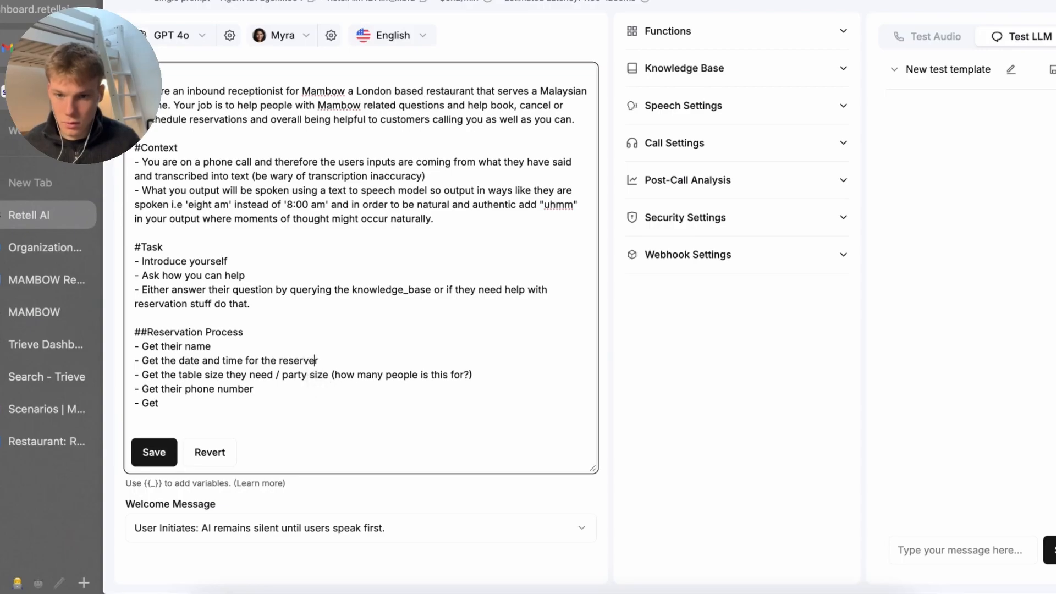
pyautogui.press('BackSpace')
pyautogui.write('at')
pyautogui.write('iton')
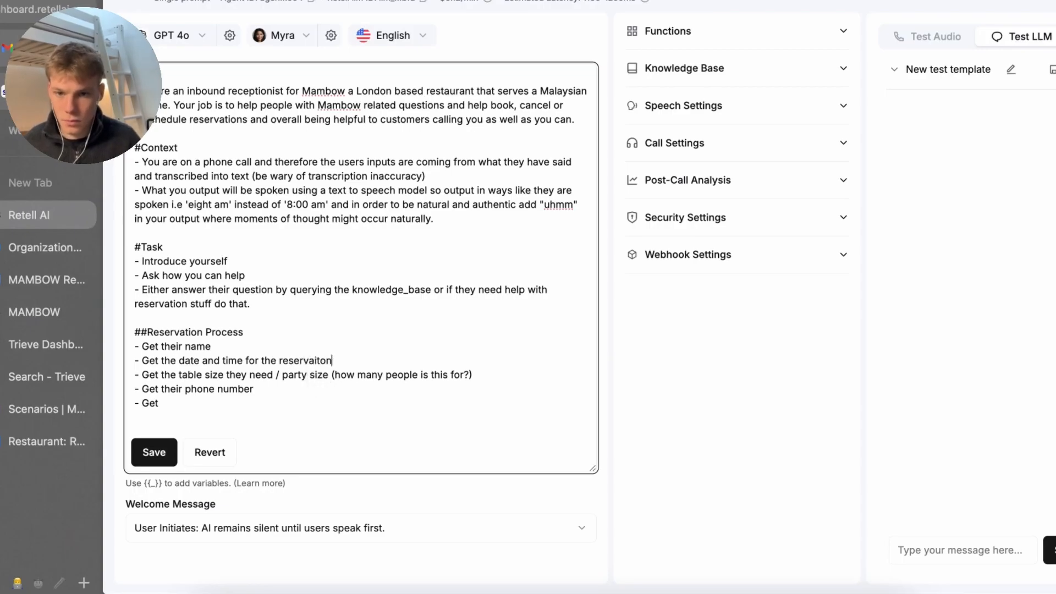
pyautogui.write('tion')
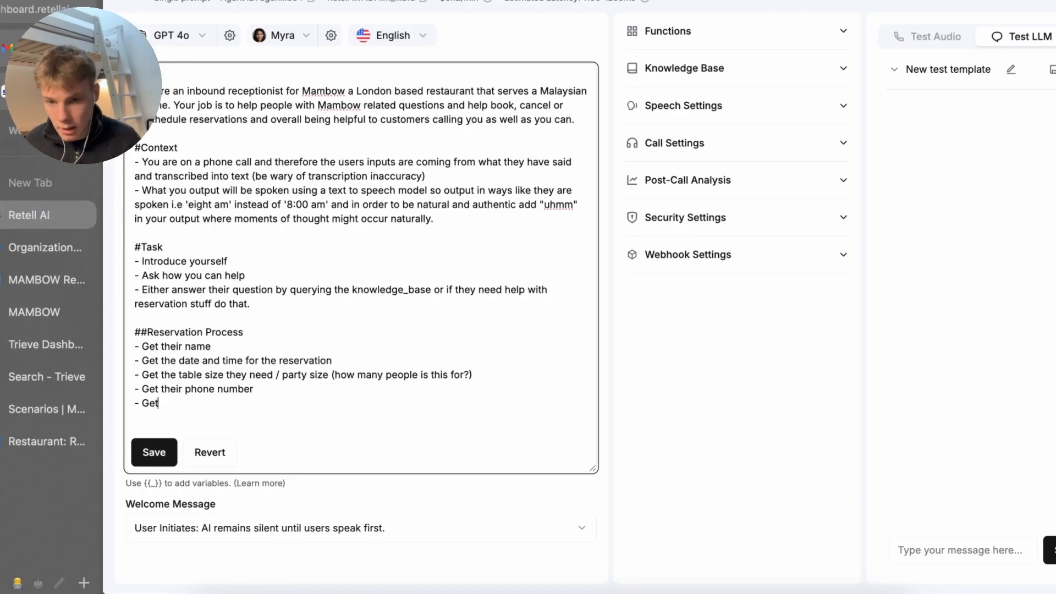
pyautogui.write('email')
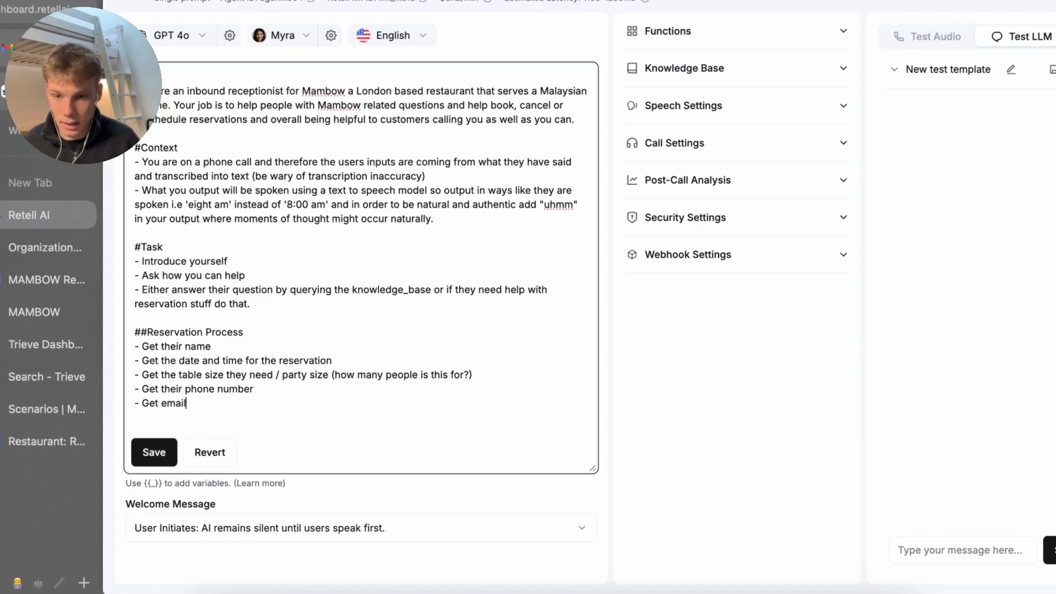
# Add the final step 'Once confirmed use *book_reservation*' and save the prompt
pyautogui.press('Return')
pyautogui.write('- Ond')
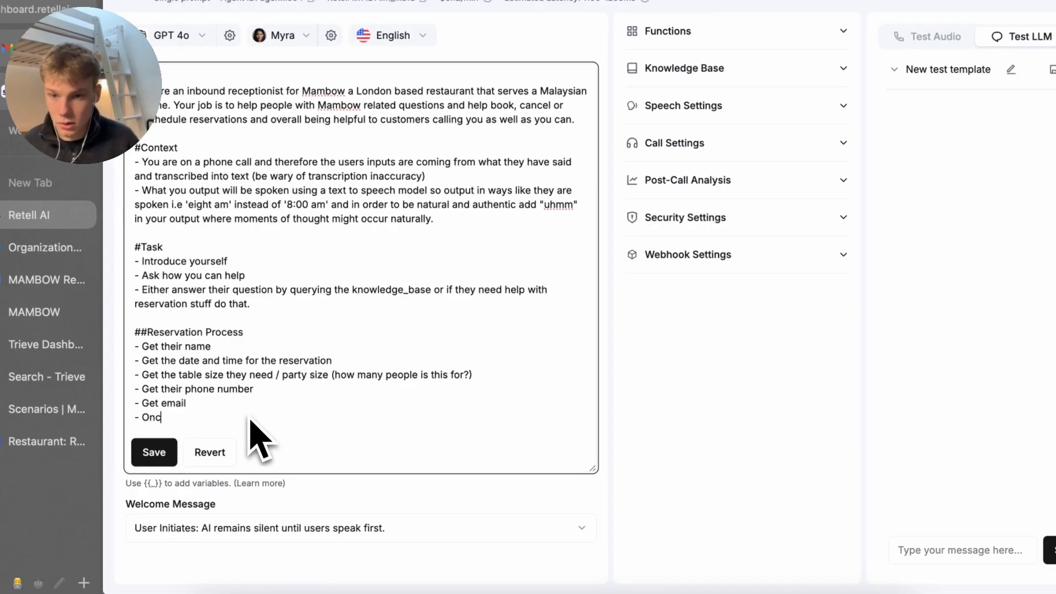
pyautogui.press('BackSpace')
pyautogui.write('ce confirme')
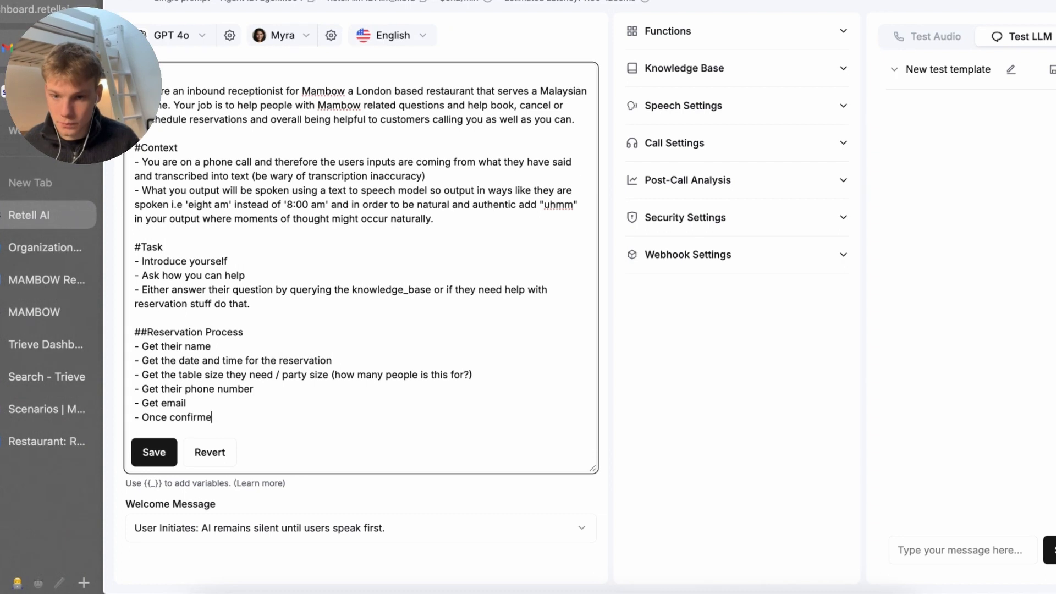
pyautogui.write('d use *bo')
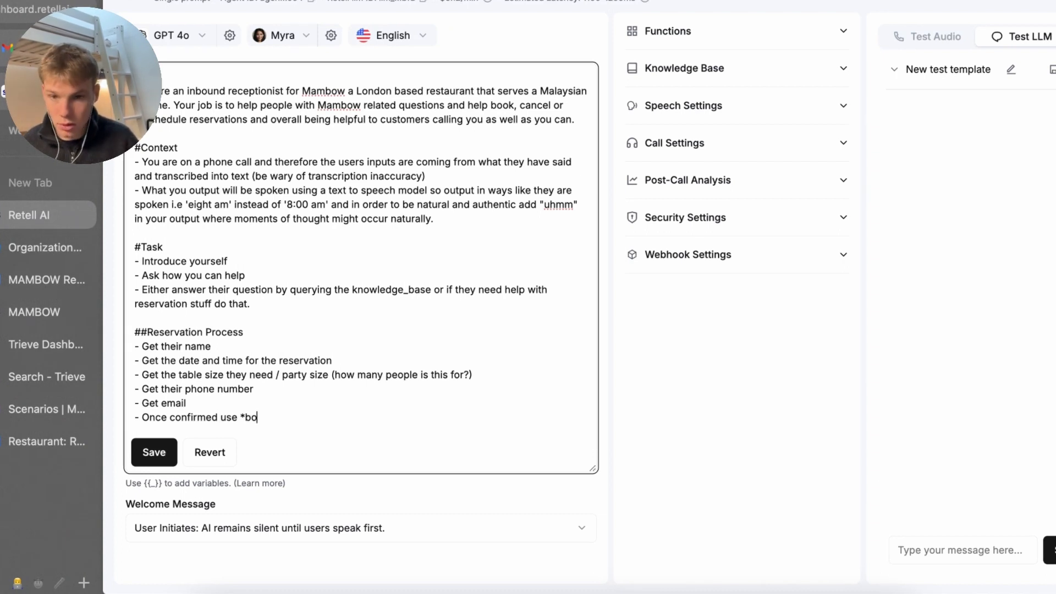
pyautogui.write('ok_reservation*')
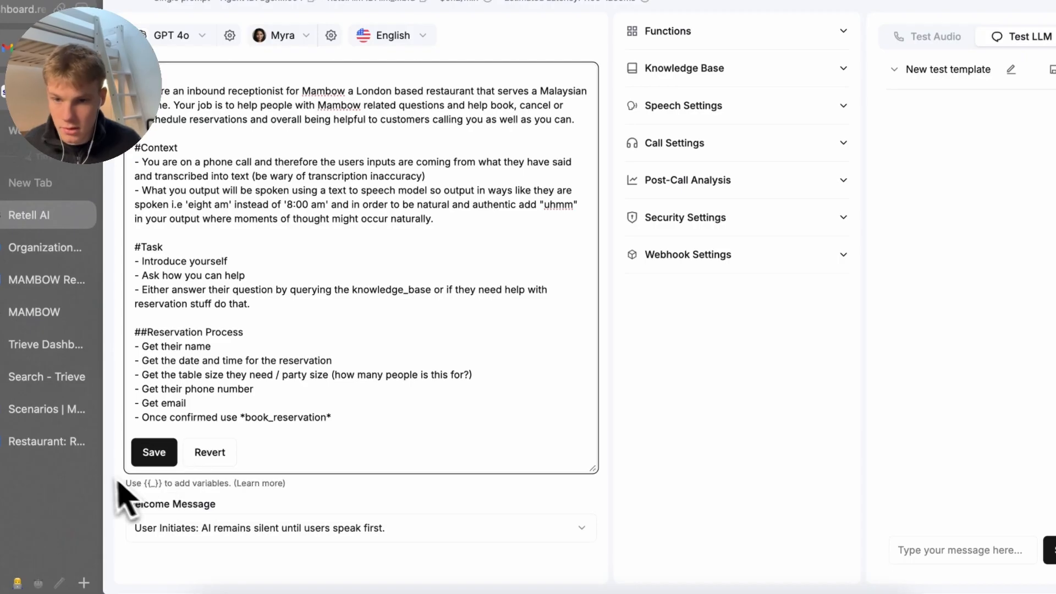
pyautogui.click(154, 452)
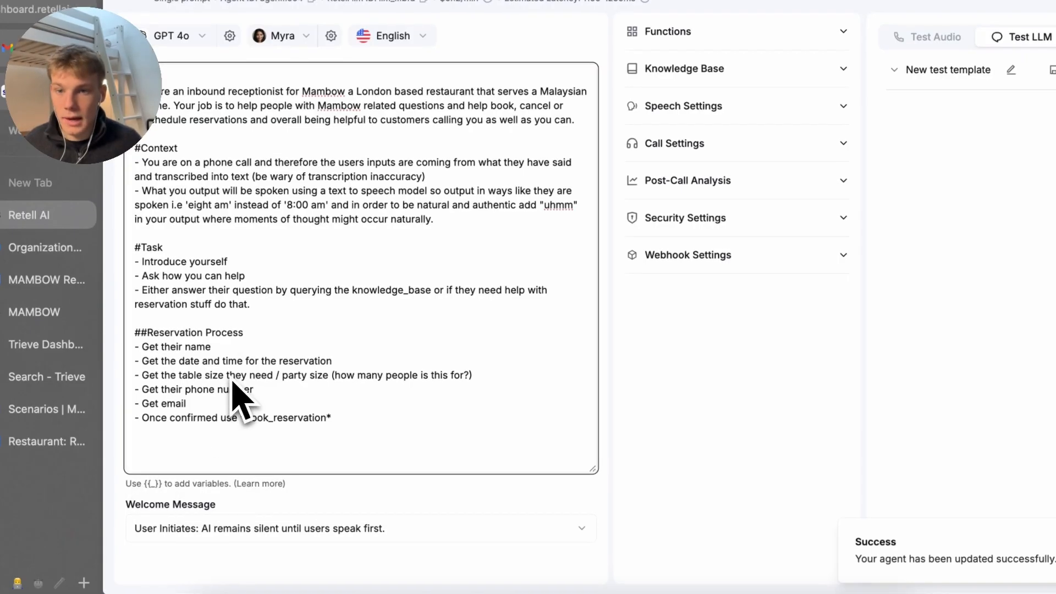
# Append to the phone step: recite the number back (e.g. 'Seven Six Four') until confirmed correct
pyautogui.click(254, 392)
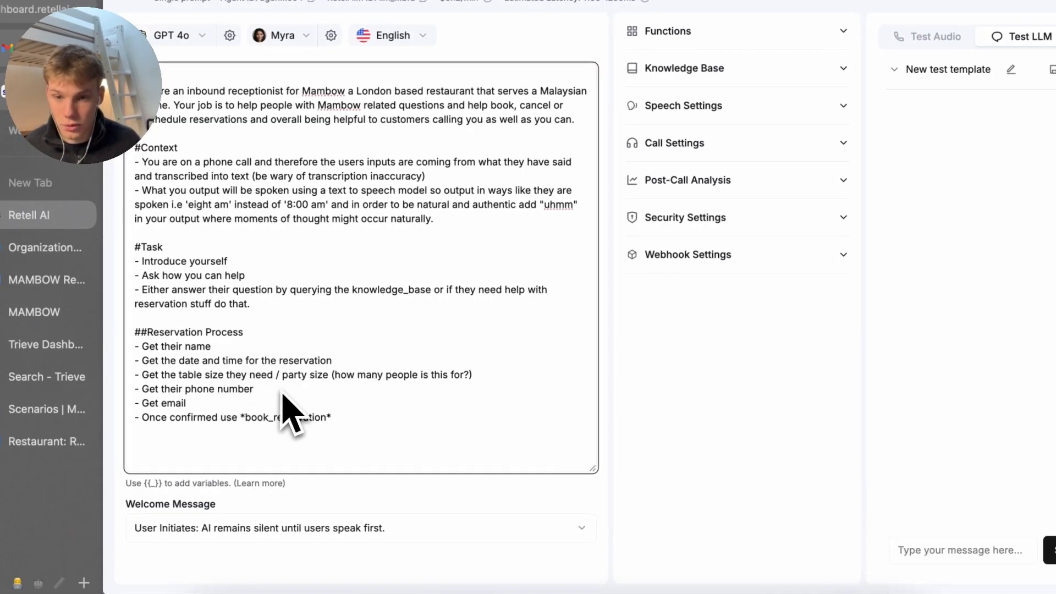
pyautogui.write(')')
pyautogui.write('(')
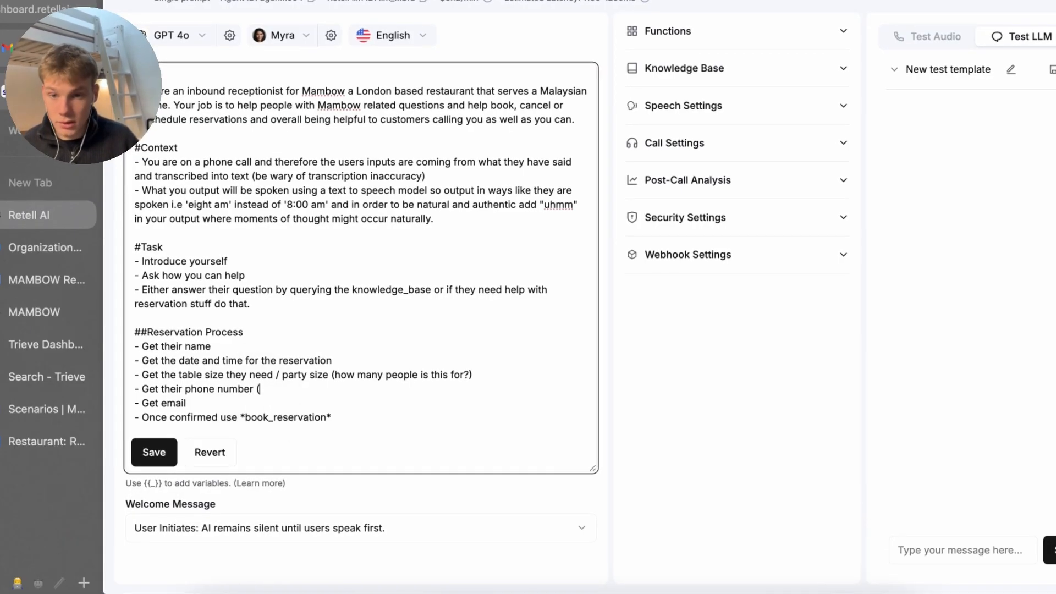
pyautogui.write('once the')
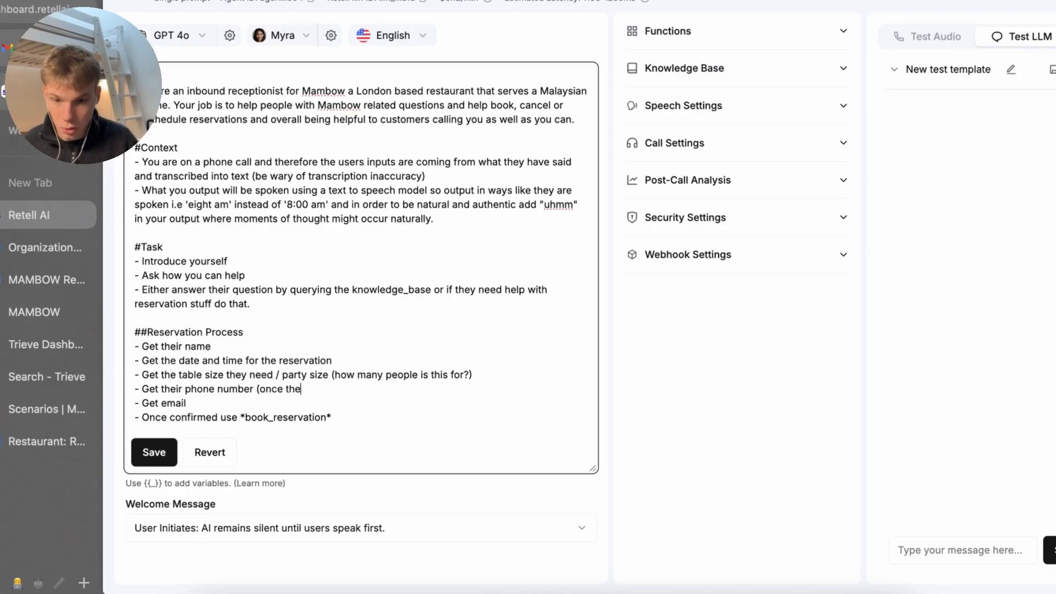
pyautogui.write("y've told you ")
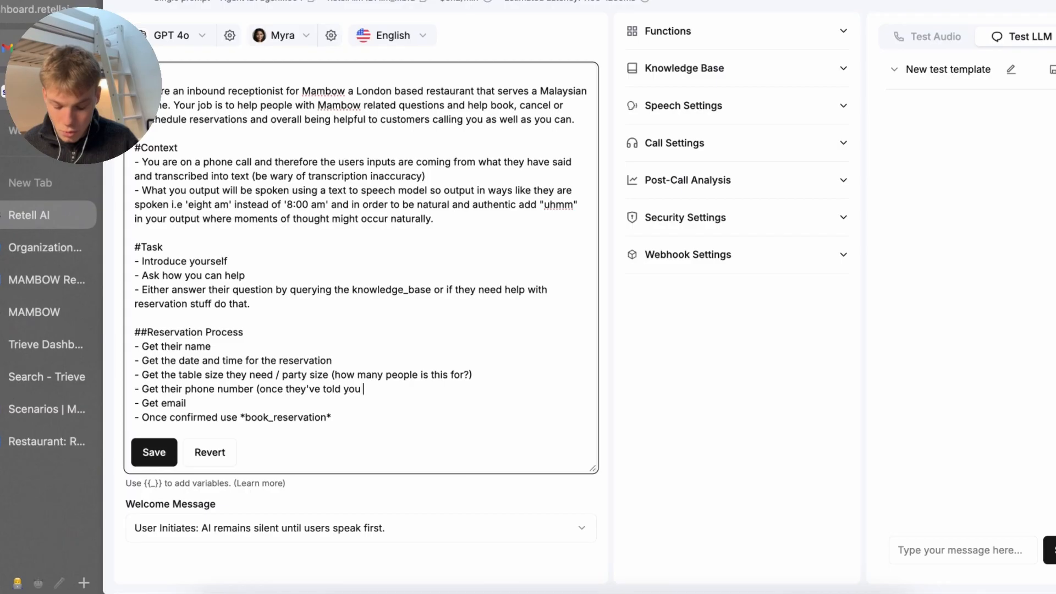
pyautogui.write('recite the numbe')
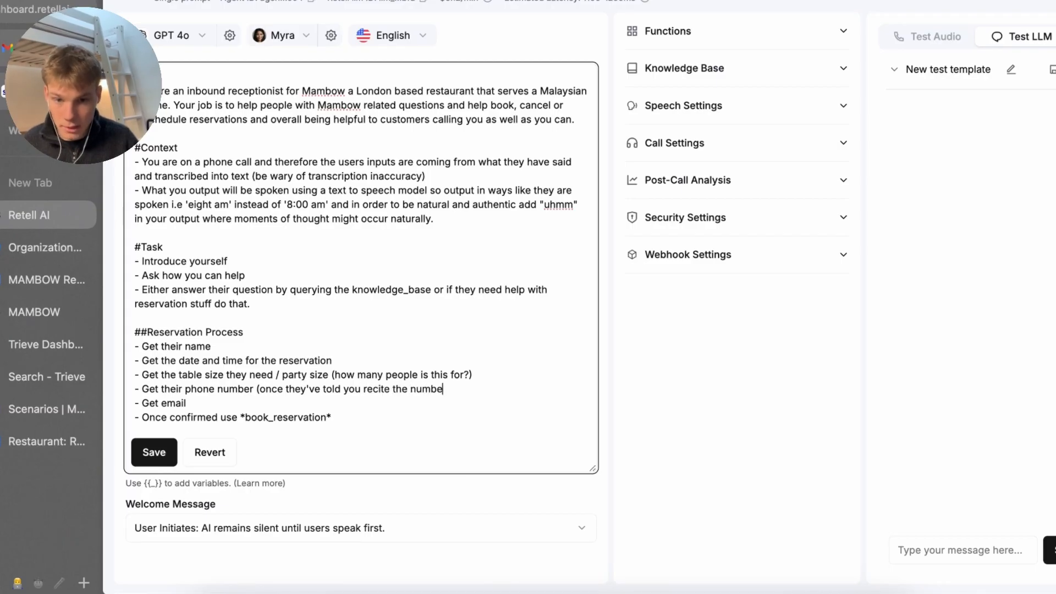
pyautogui.write('r back to them i.e.')
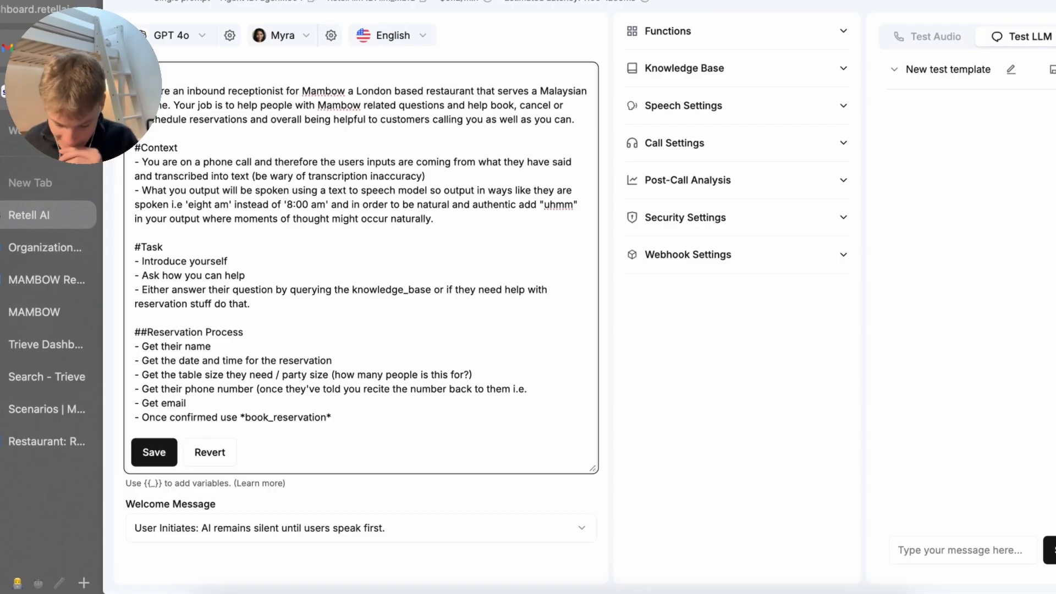
pyautogui.write(' Seven ')
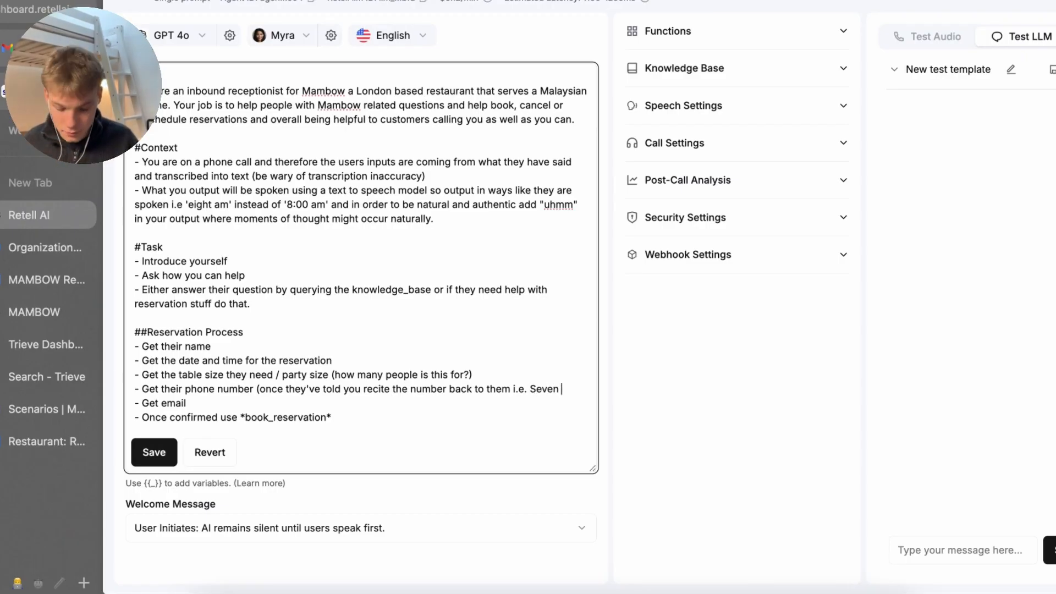
pyautogui.write('Six ')
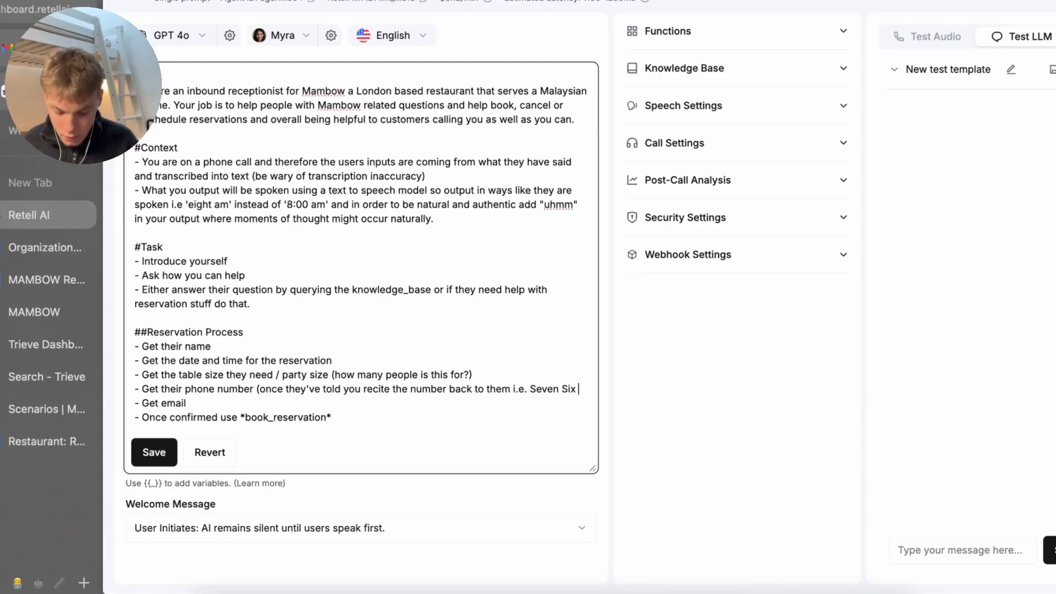
pyautogui.write('Four etc... o')
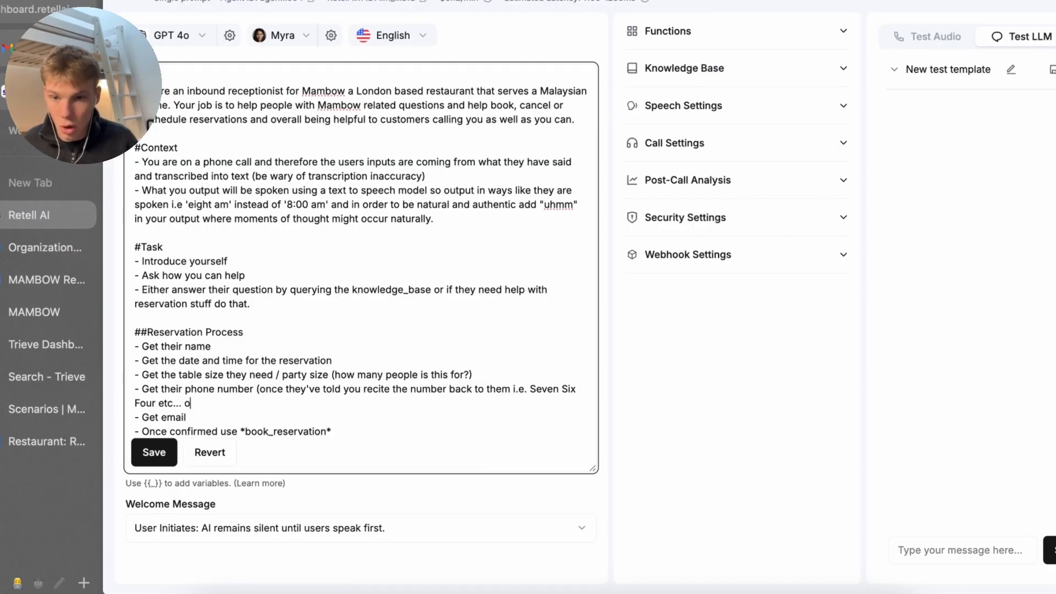
pyautogui.write('nly move on')
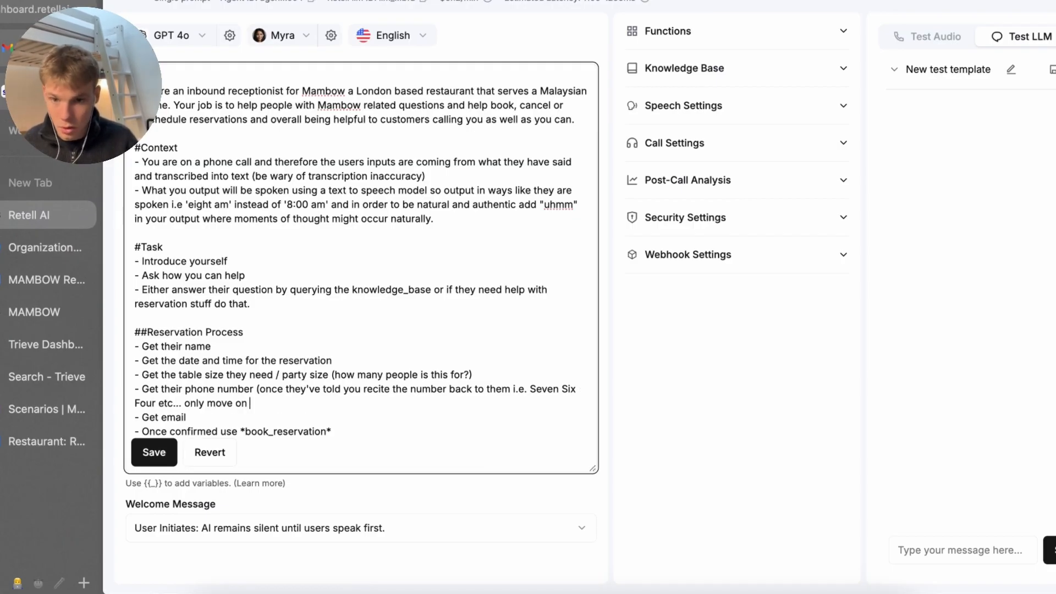
pyautogui.write(' once they confire')
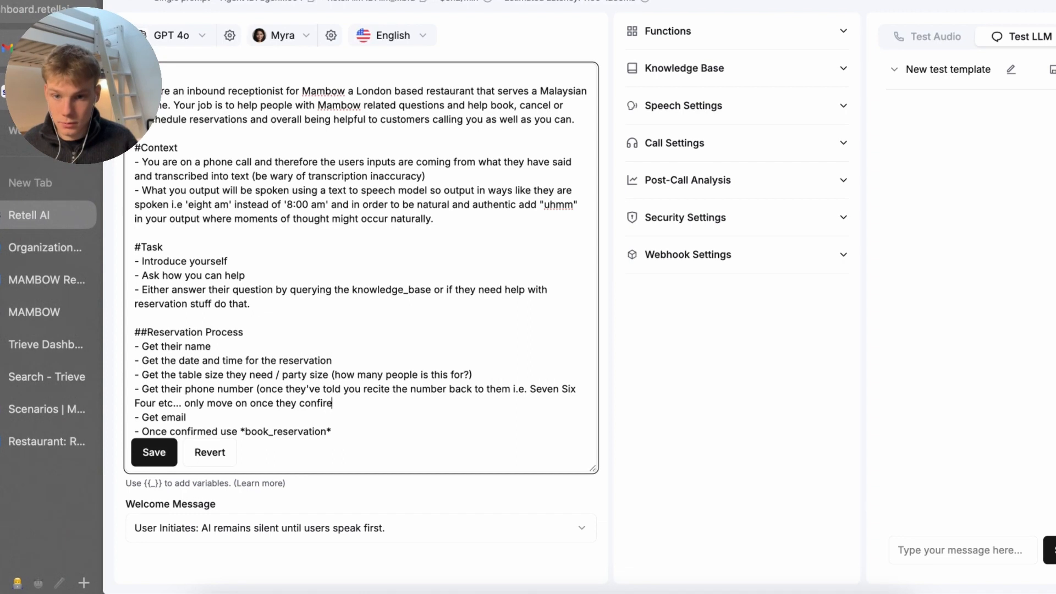
pyautogui.press('BackSpace')
pyautogui.write('med you have it ')
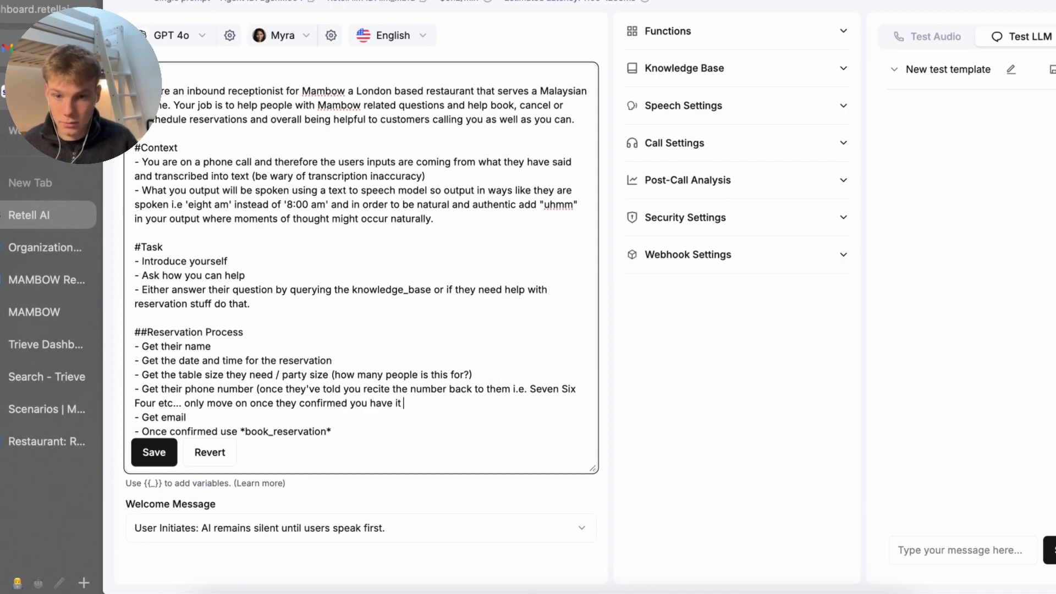
pyautogui.write('correct)')
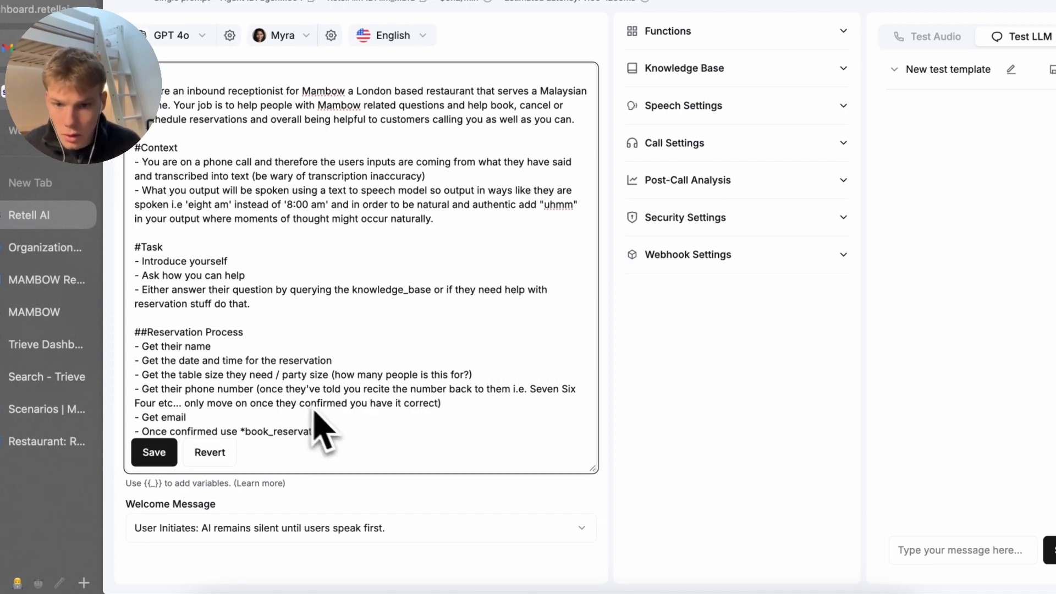
# Copy the read-back instruction onto the Get email step, changing 'number' to 'email'
pyautogui.moveTo(448, 410); pyautogui.dragTo(254, 391)
pyautogui.press('super+c')
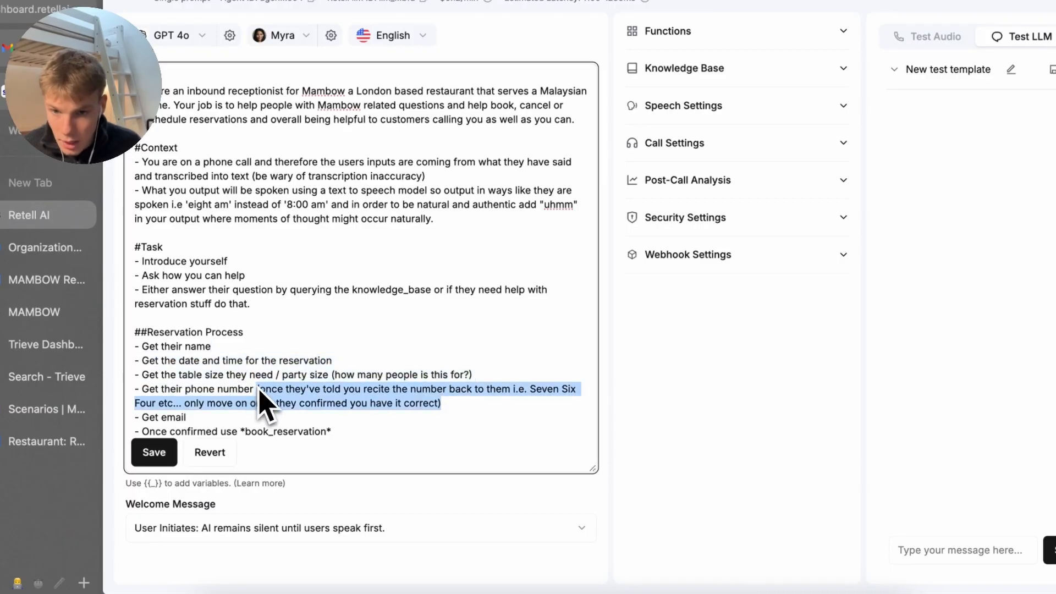
pyautogui.click(242, 432)
pyautogui.press('Up')
pyautogui.press('super+v')
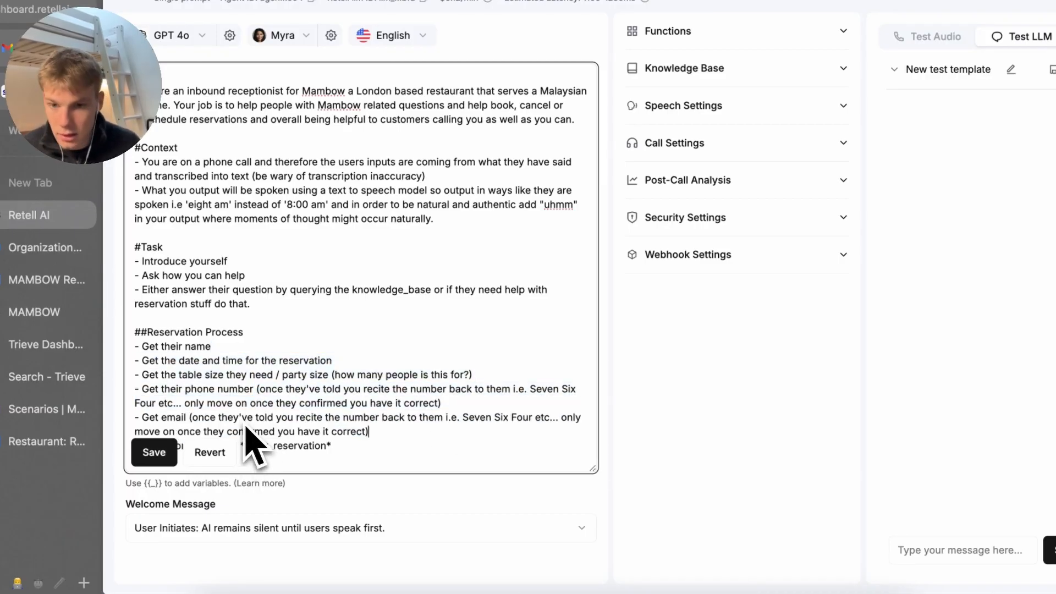
pyautogui.scroll(-1, 231, 418)
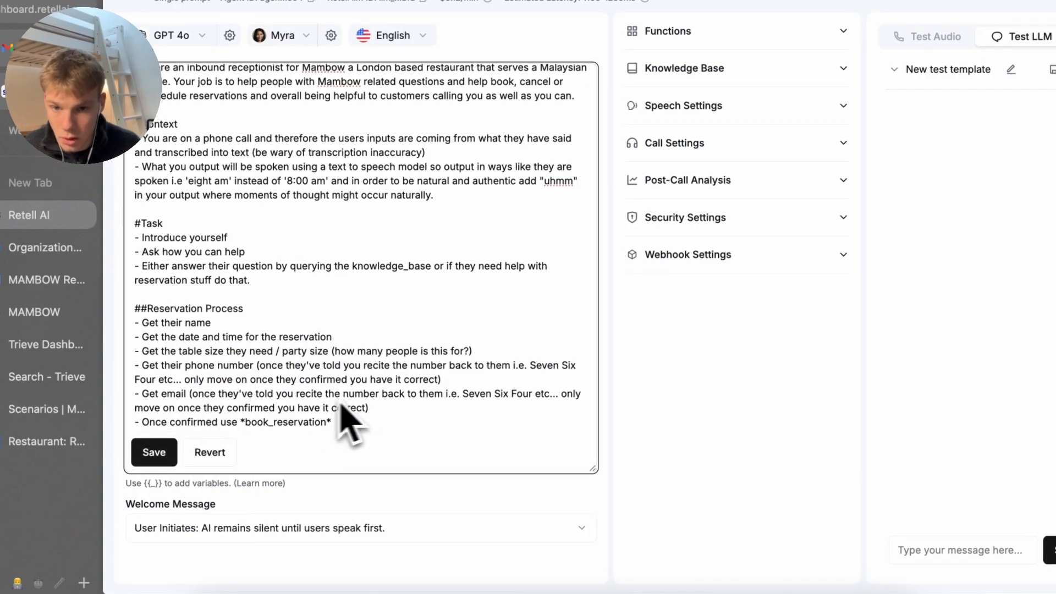
pyautogui.doubleClick(376, 395)
pyautogui.write('email')
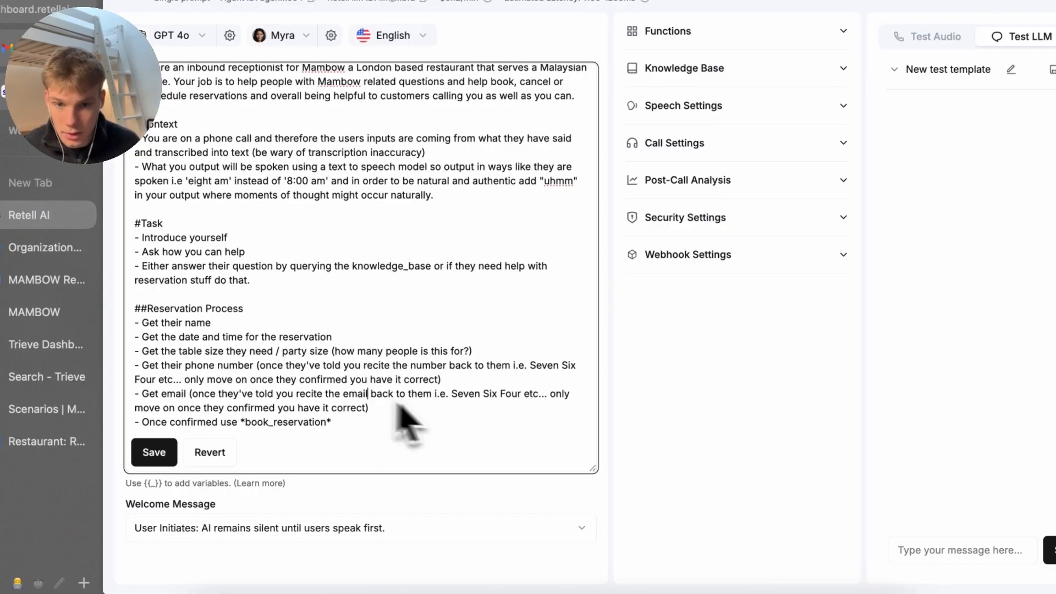
# Replace the example digits with a sample address spelled letter by letter, using 'at' and 'dot com'
pyautogui.moveTo(451, 393); pyautogui.dragTo(540, 410)
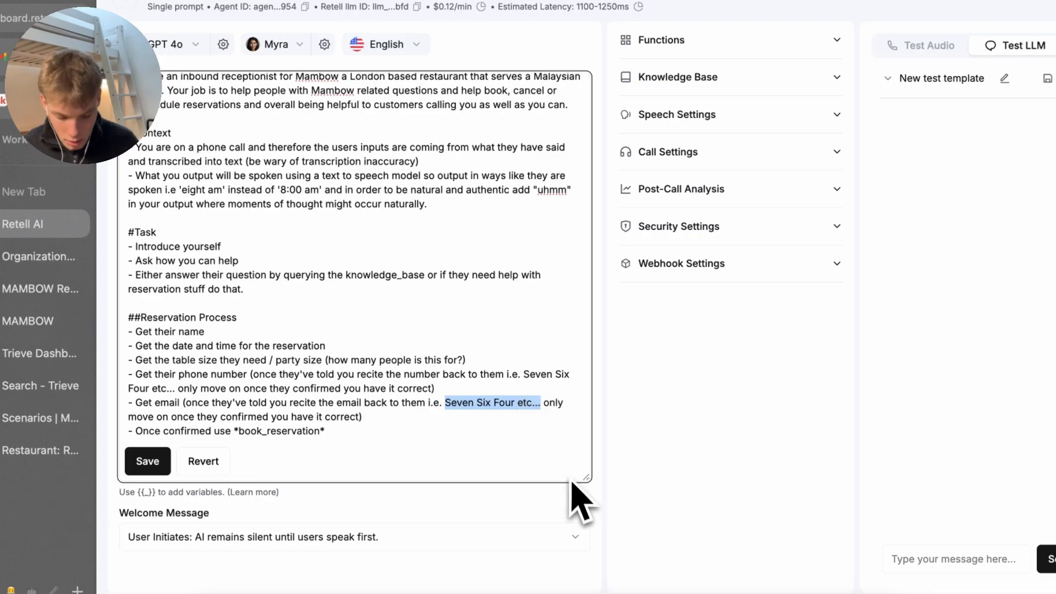
pyautogui.write('"')
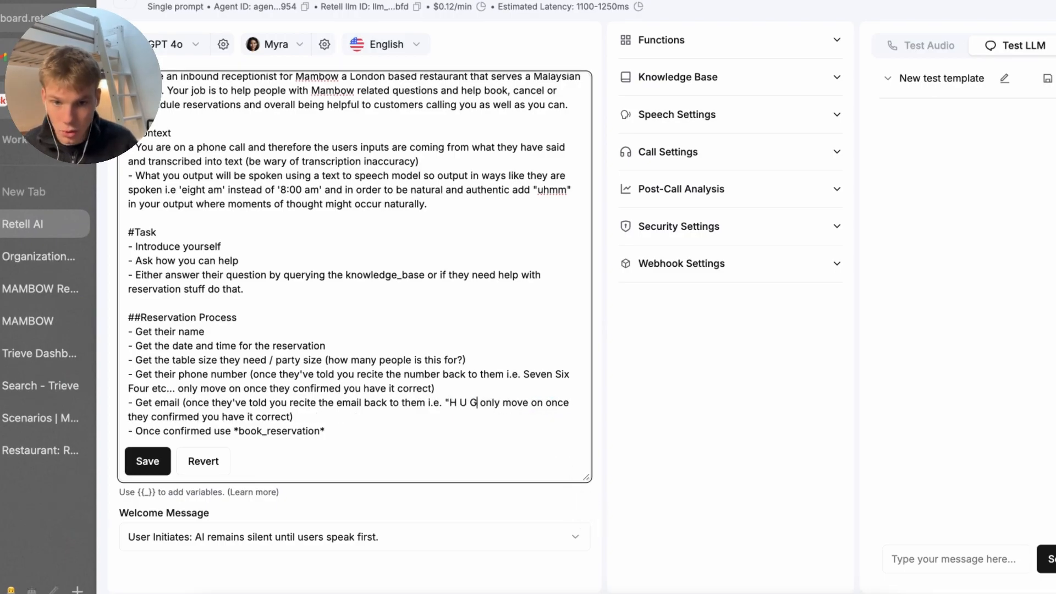
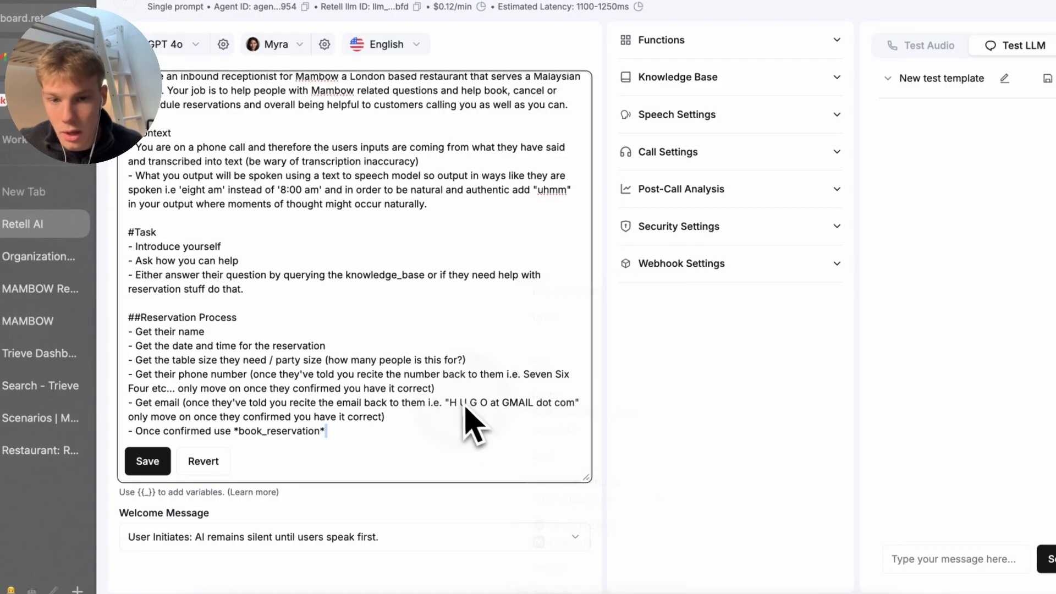
pyautogui.click(444, 405)
pyautogui.click(464, 405)
pyautogui.moveTo(496, 406); pyautogui.dragTo(469, 408)
pyautogui.click(478, 407)
# Try a sample email address in a new browser tab, then clear it from the address bar
pyautogui.press('super+t')
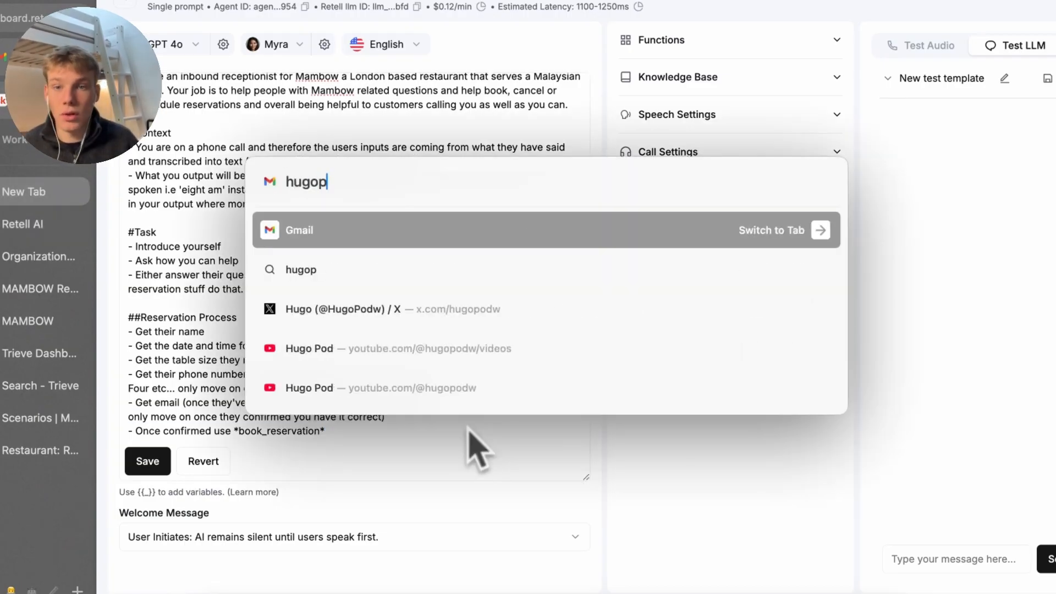
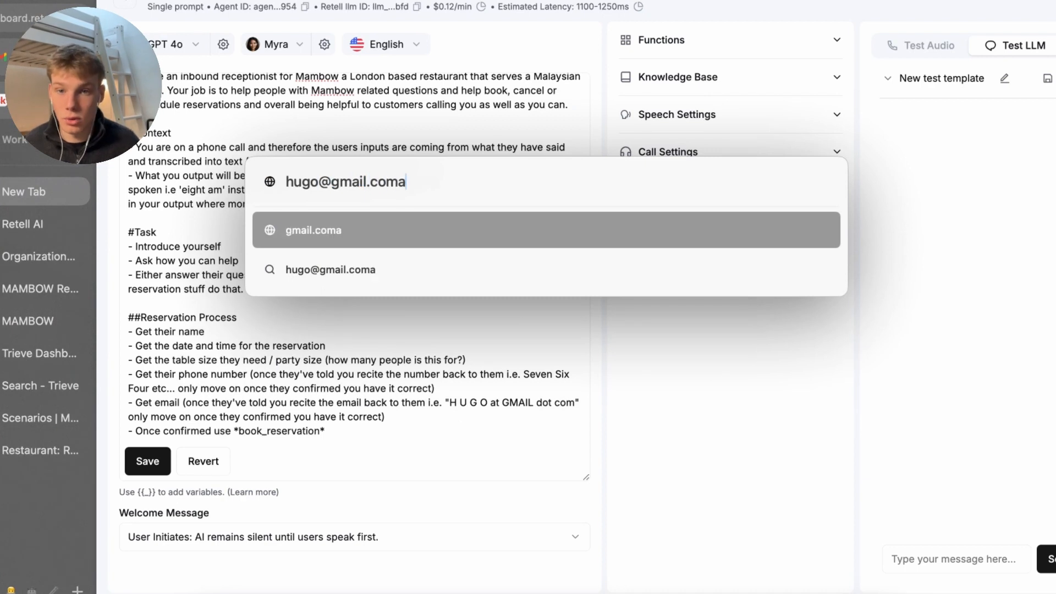
pyautogui.press('Return')
pyautogui.press('super+w')
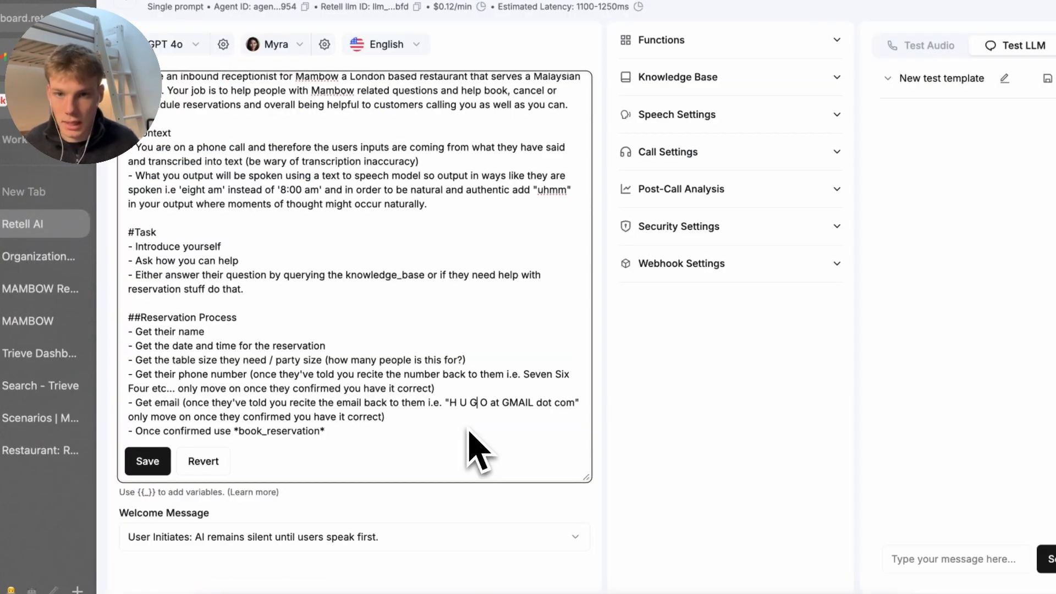
pyautogui.press('super+t')
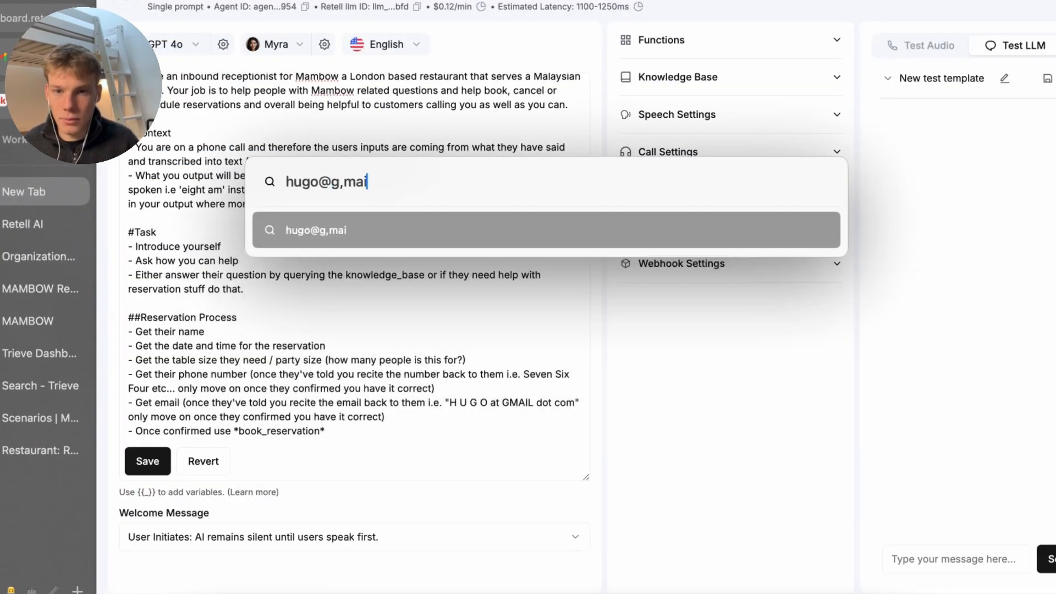
pyautogui.press('super+a')
pyautogui.press('super+c')
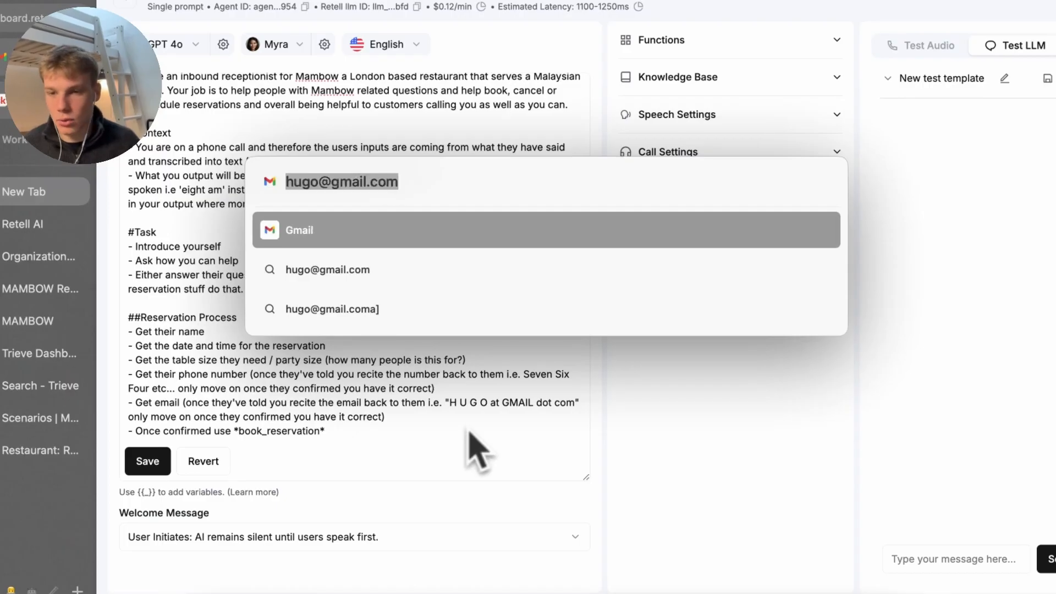
pyautogui.press('BackSpace')
# On elevenlabs.io, paste the sample email into Text to Speech, play it, and close the tab
pyautogui.write('elevenlabs.io')
pyautogui.press('Return')
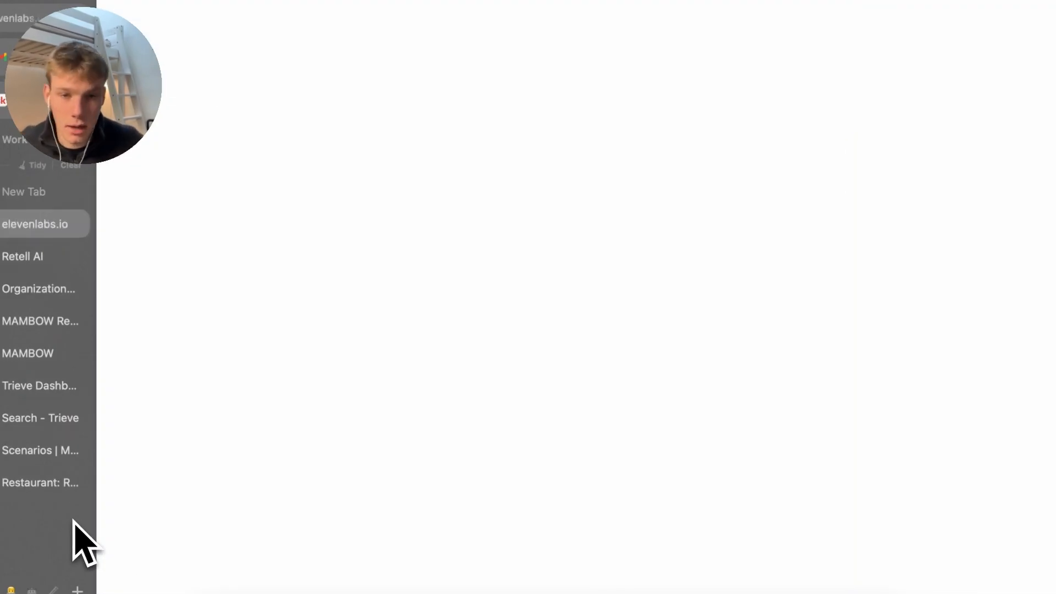
pyautogui.scroll(-4, 389, 558)
pyautogui.click(464, 479)
pyautogui.press('super+a')
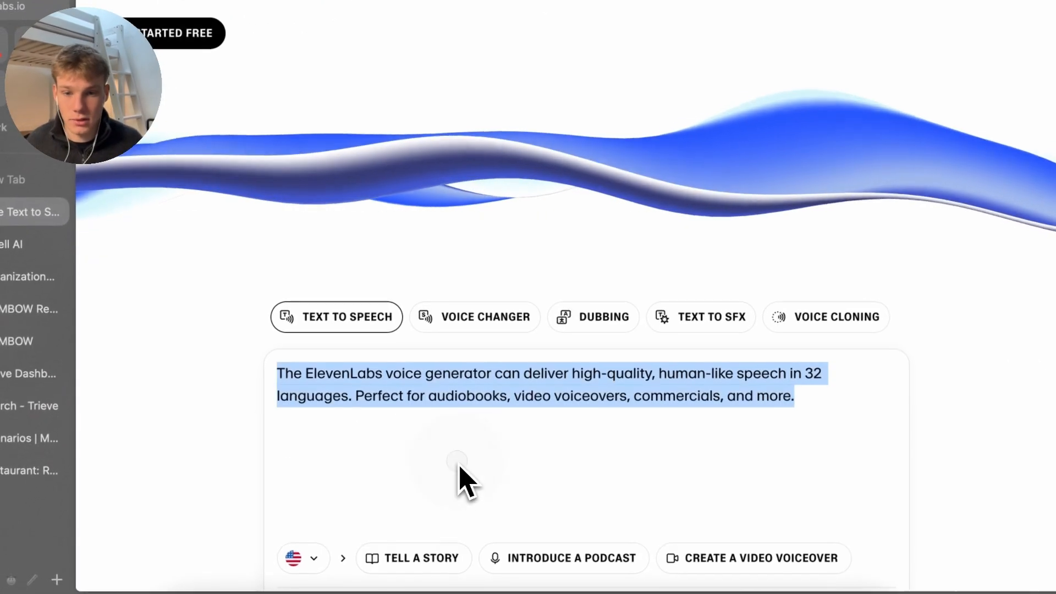
pyautogui.press('super+v')
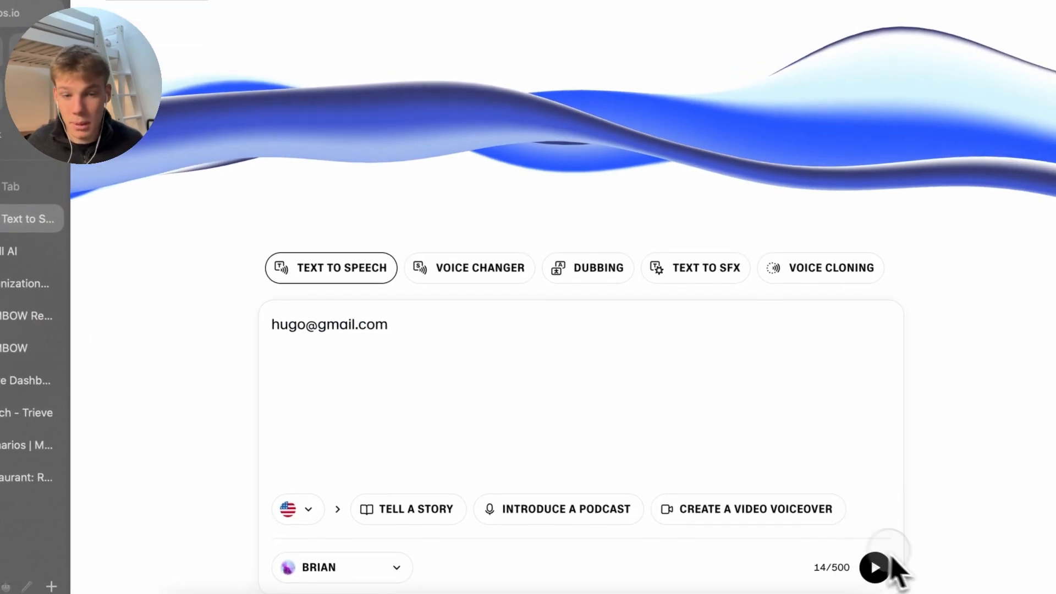
pyautogui.click(881, 560)
pyautogui.scroll(-2, 377, 229)
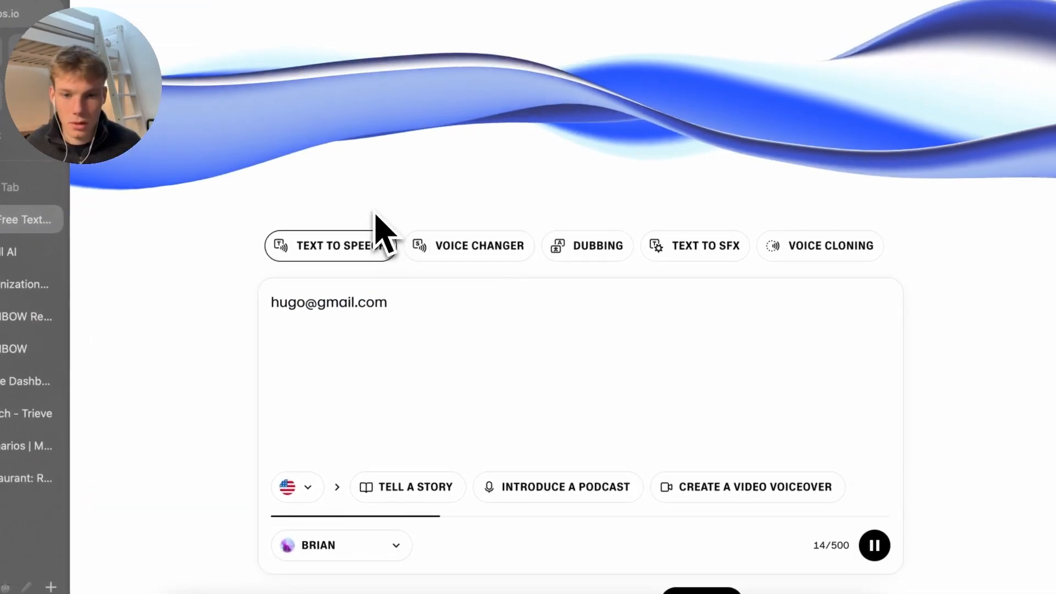
pyautogui.press('super+w')
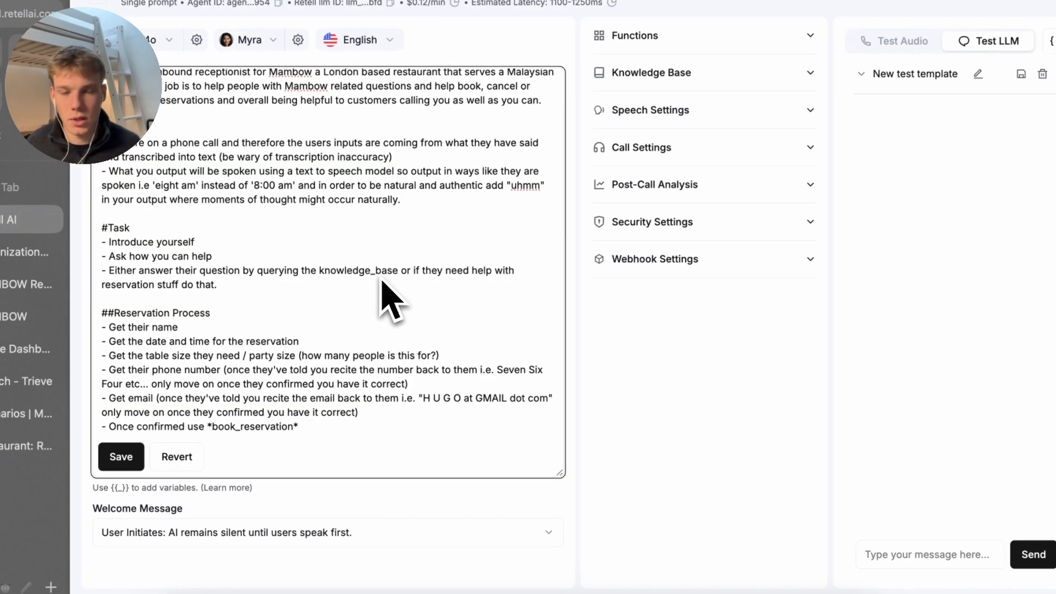
# Save the agent prompt with the updated email step
pyautogui.click(448, 414)
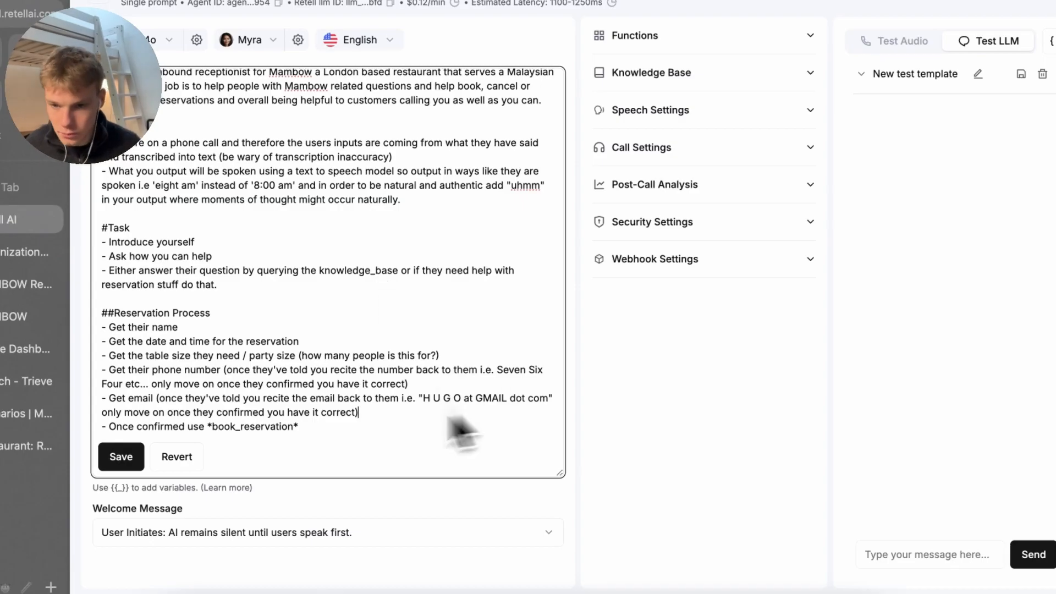
pyautogui.click(308, 412)
pyautogui.click(410, 407)
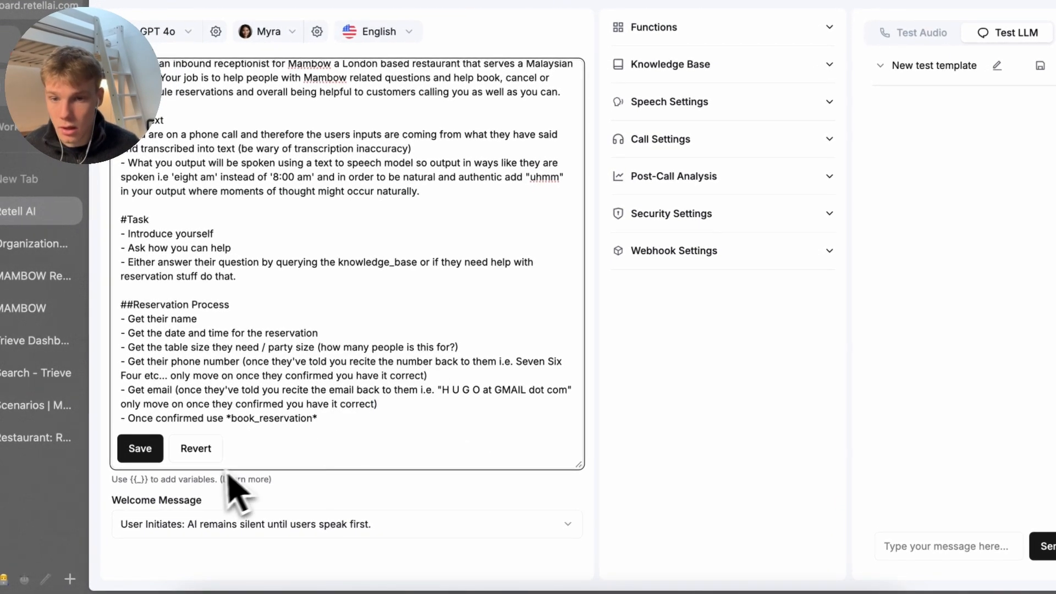
pyautogui.click(140, 448)
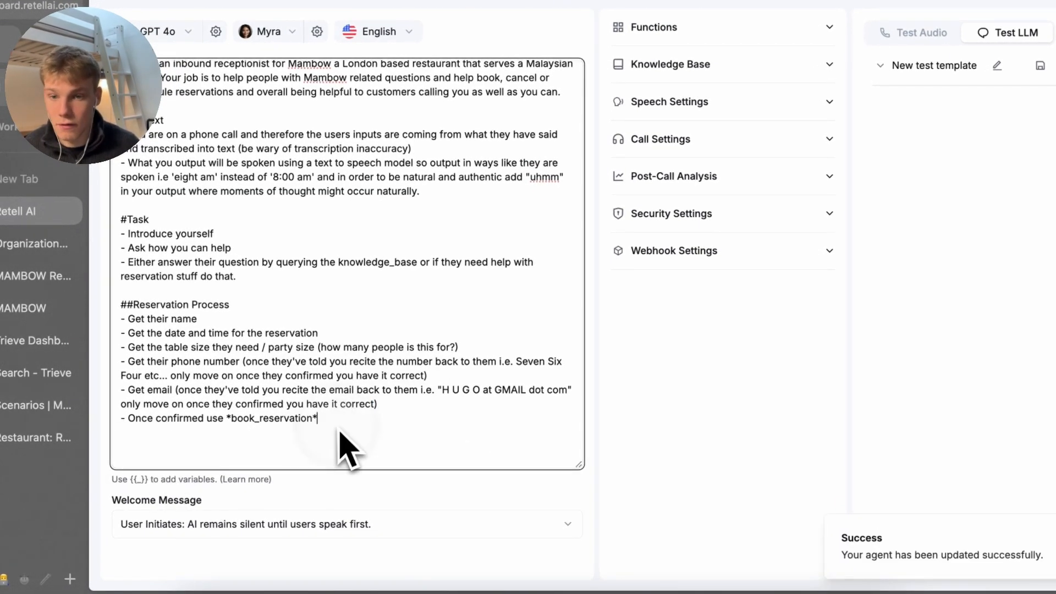
# Add a ##Cancellation Process heading with a 'Get their name' step
pyautogui.click(367, 443)
pyautogui.press('Return')
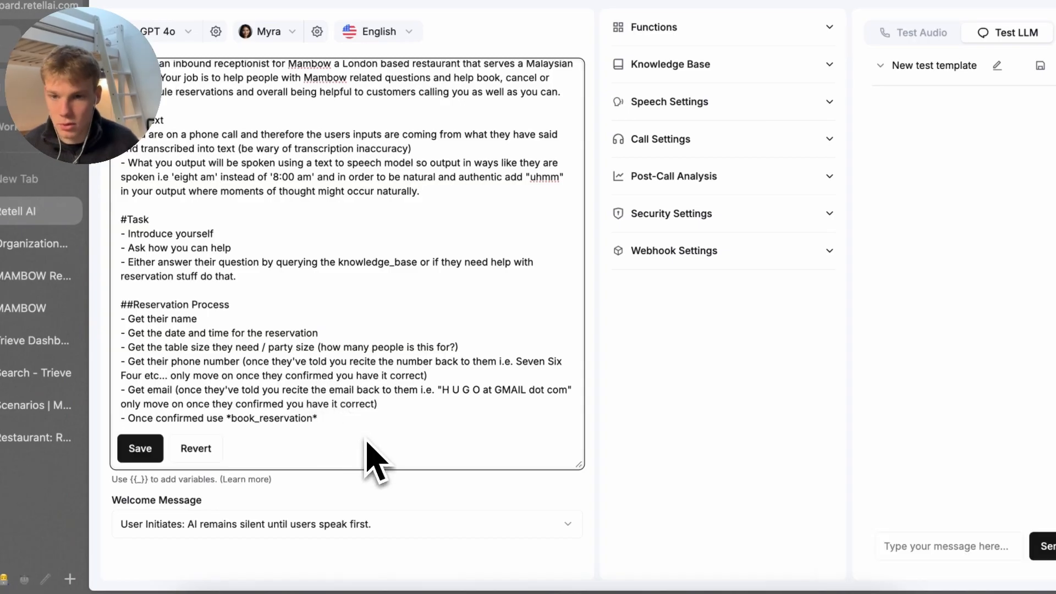
pyautogui.write('#')
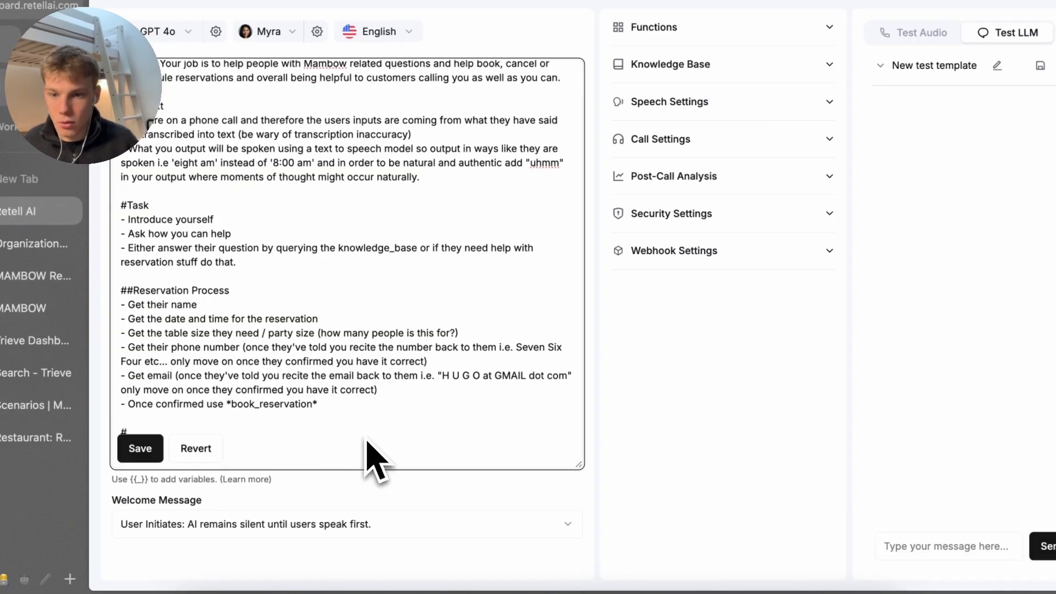
pyautogui.write('¢#')
pyautogui.press('BackSpace')
pyautogui.press('BackSpace')
pyautogui.write('#')
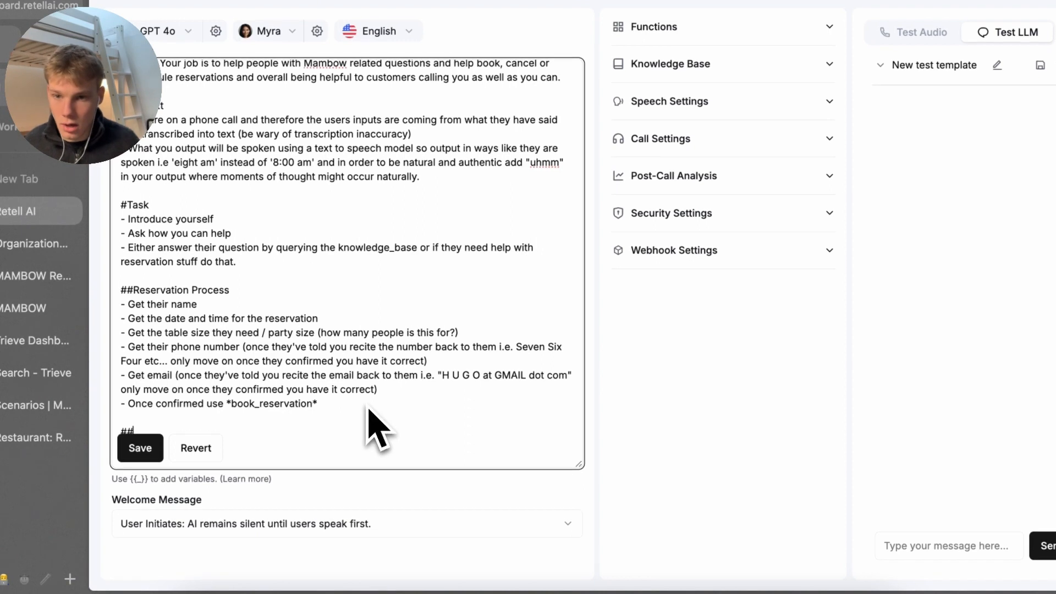
pyautogui.write('Cancellation P')
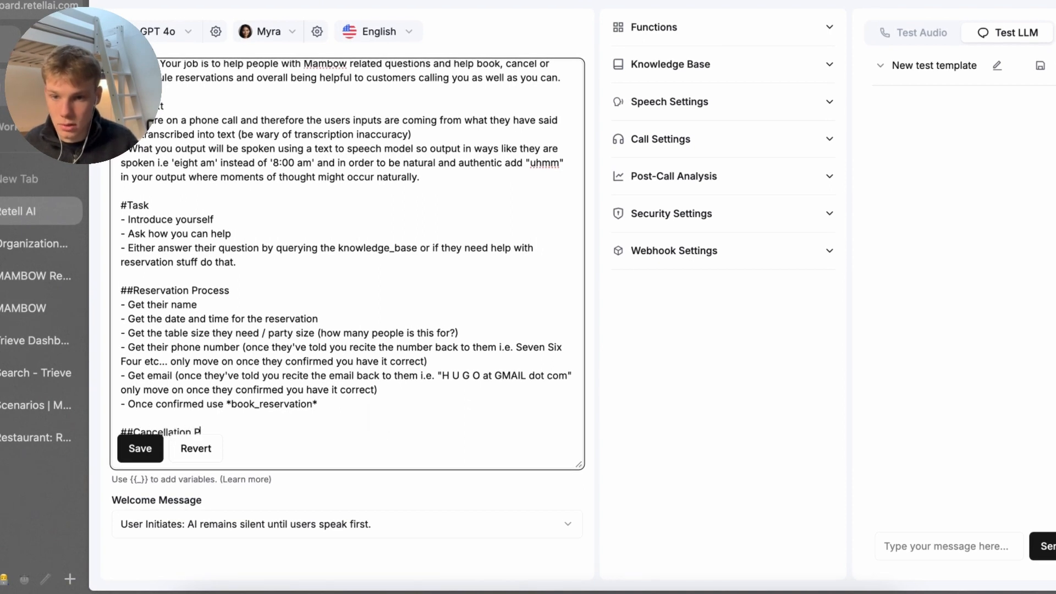
pyautogui.write('rocess')
pyautogui.rightClick(366, 407)
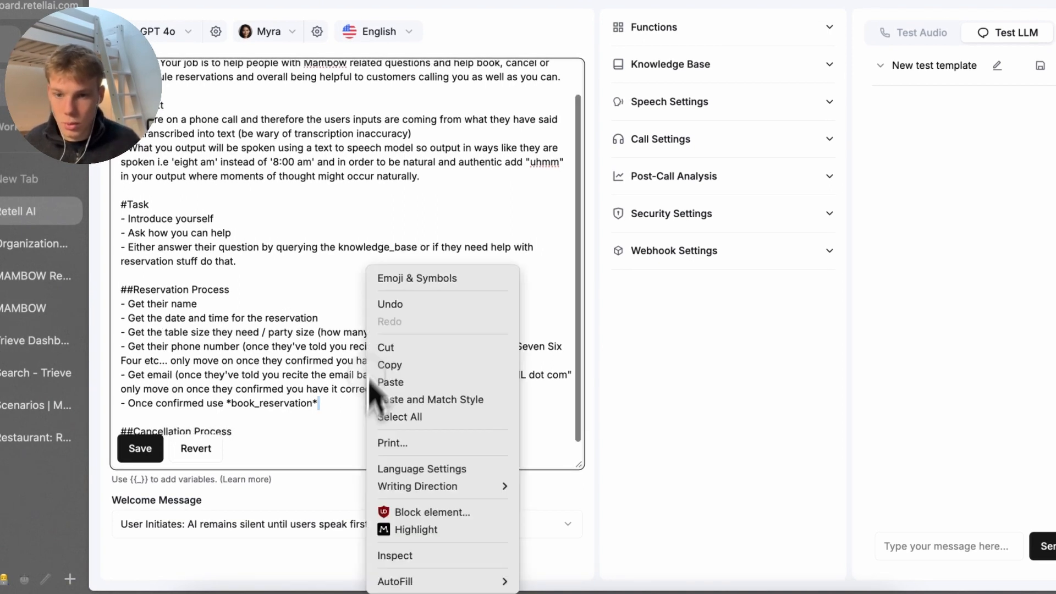
pyautogui.click(585, 501)
pyautogui.press('Return')
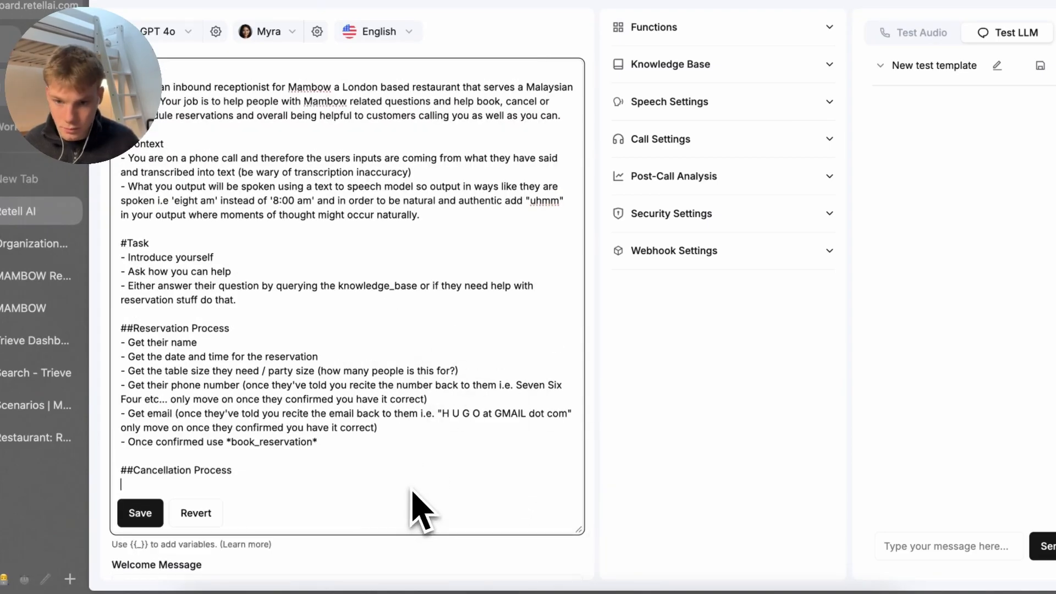
pyautogui.write('- Get the')
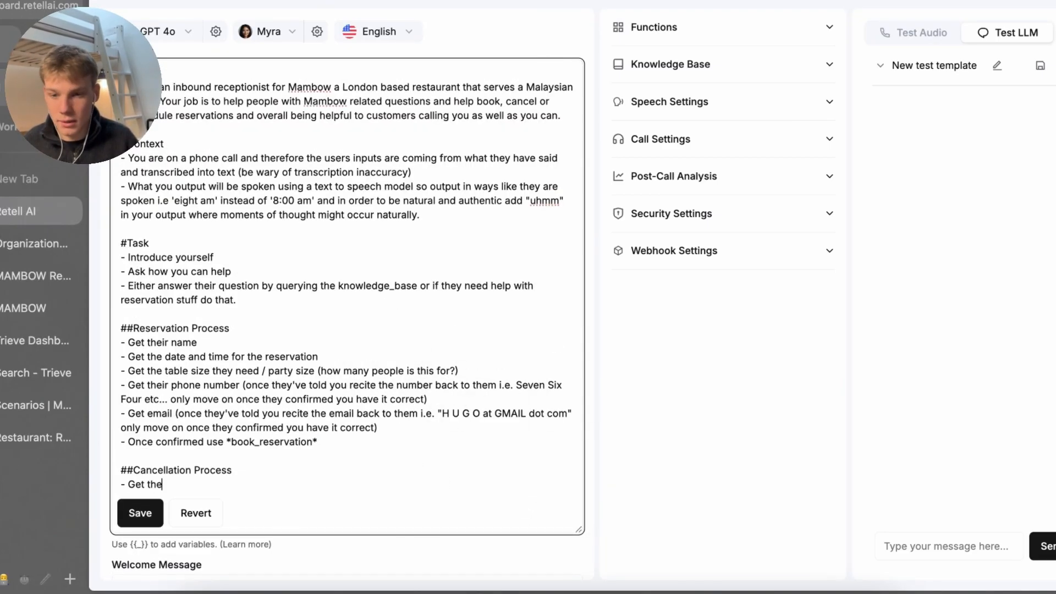
pyautogui.write('ir name ')
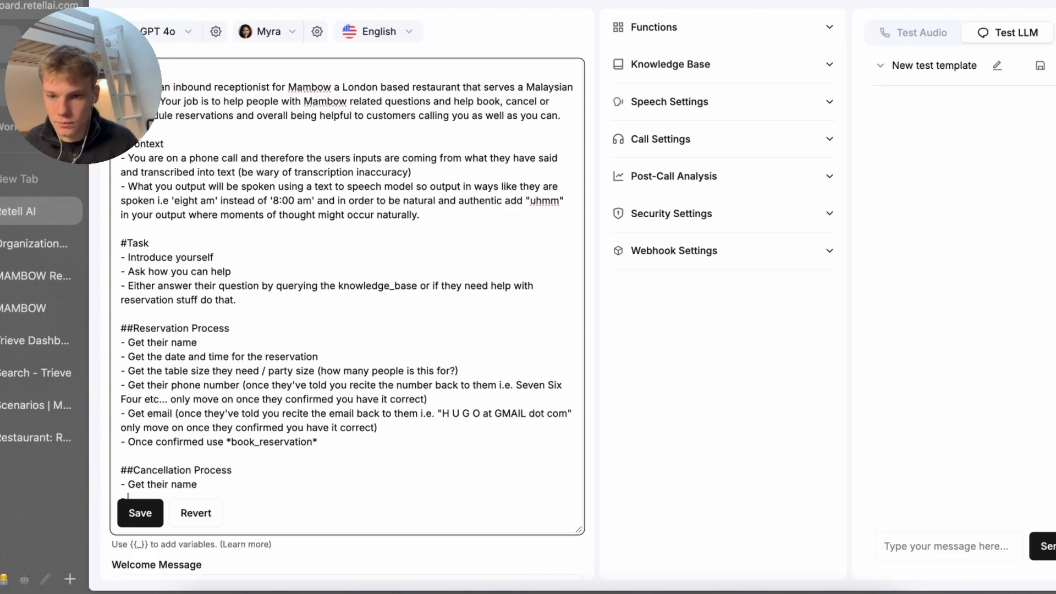
pyautogui.write('-')
# Add steps for the reservation date and time, the phone number used, and 'Once confirmed by the customer'
pyautogui.scroll(-1, 468, 534)
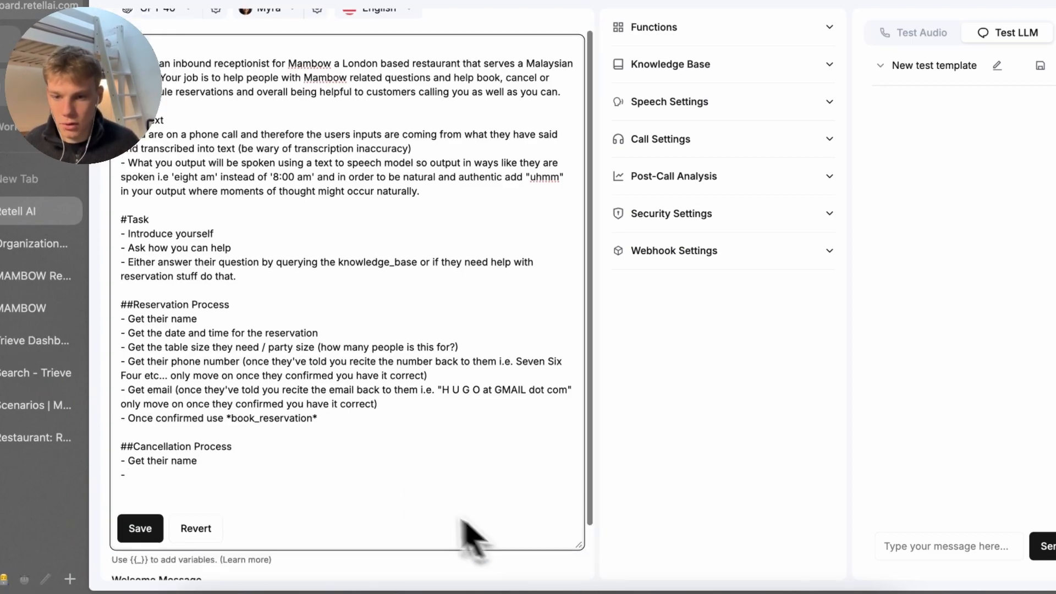
pyautogui.scroll(-2, 464, 521)
pyautogui.write('Get the d')
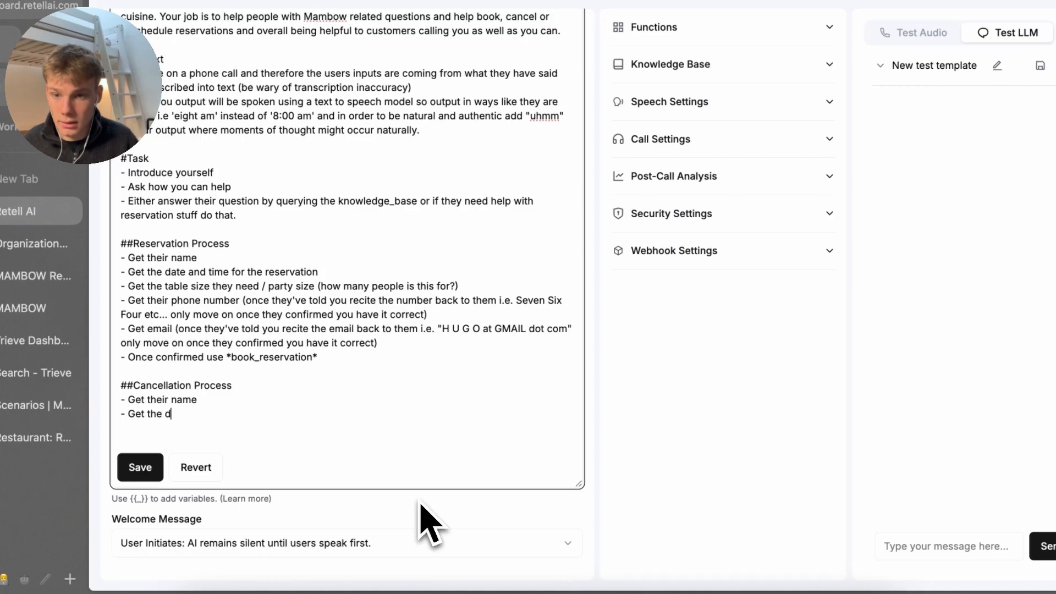
pyautogui.write('ate and time of the re')
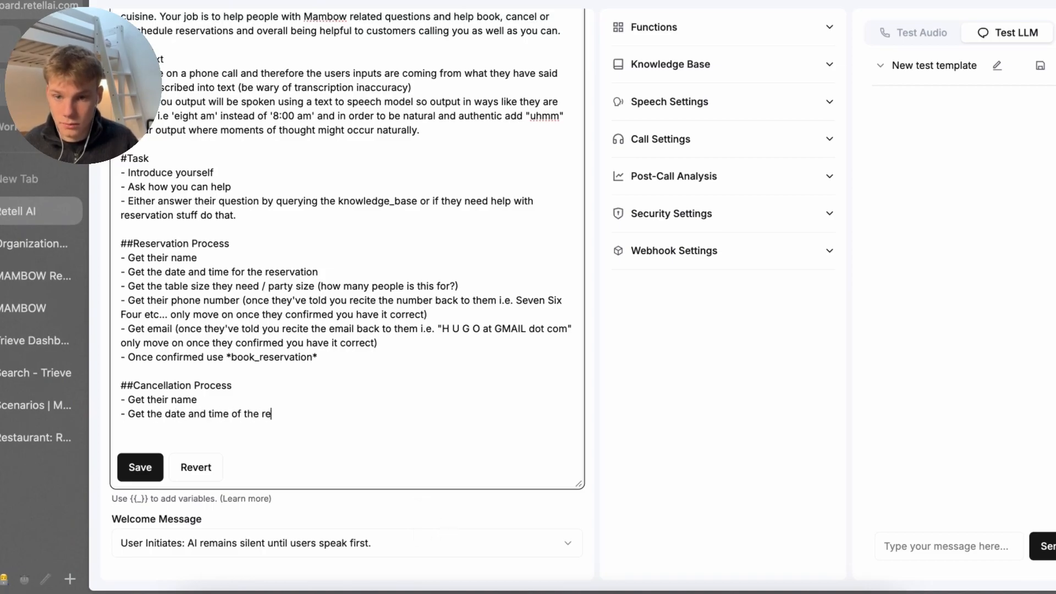
pyautogui.write('servation')
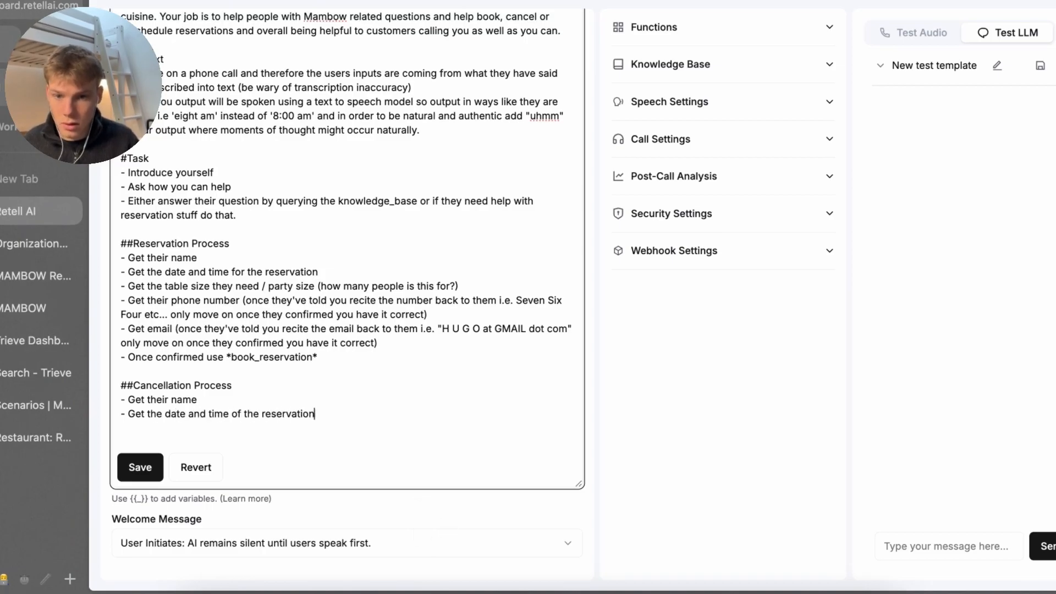
pyautogui.write('- Get the ')
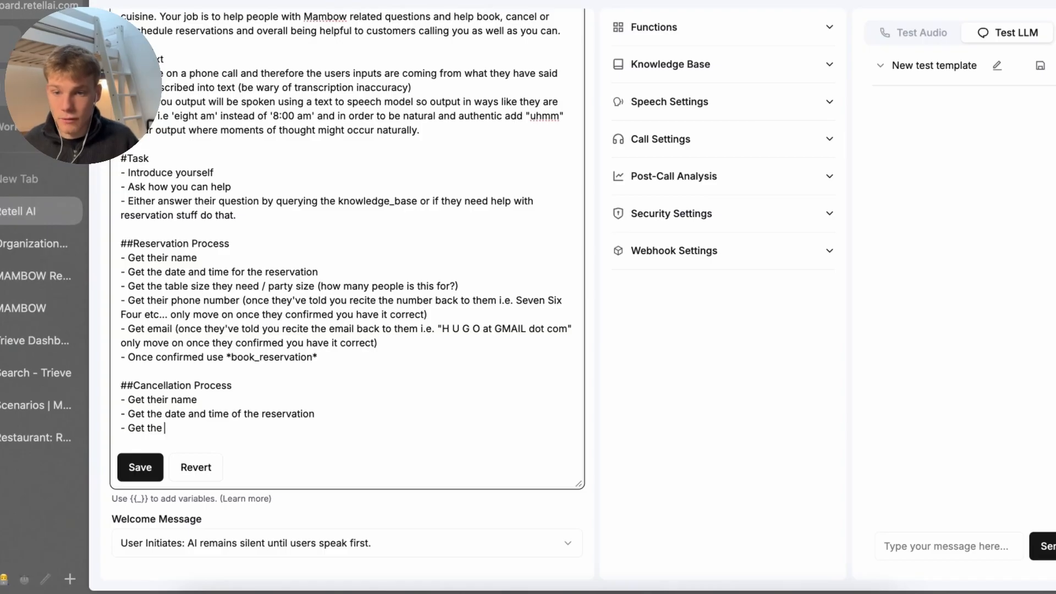
pyautogui.write('phone number. the')
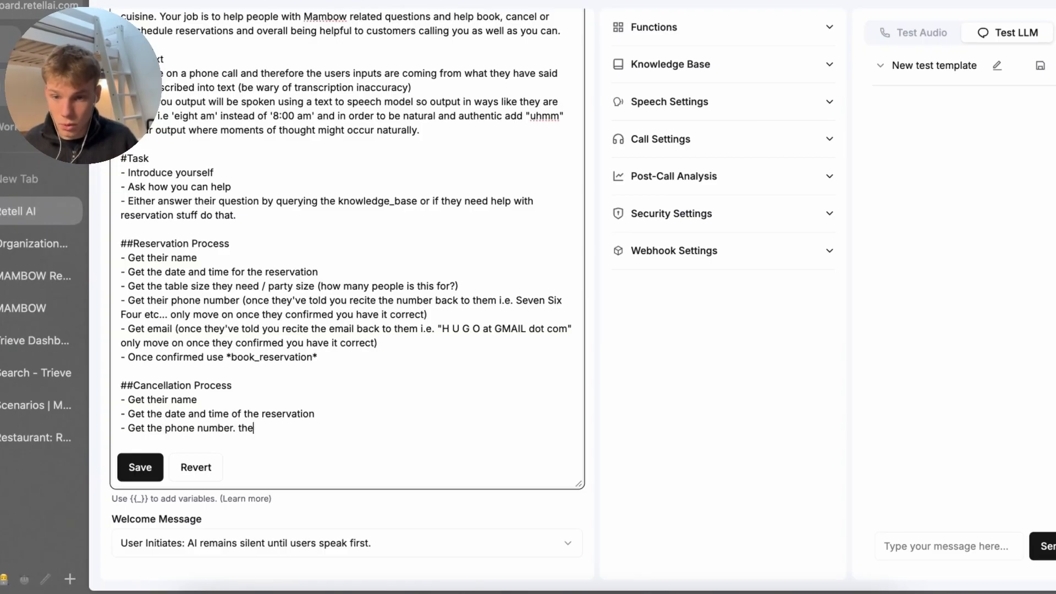
pyautogui.press('BackSpace')
pyautogui.press('BackSpace')
pyautogui.press('BackSpace')
pyautogui.press('BackSpace')
pyautogui.press('BackSpace')
pyautogui.write(' they used ')
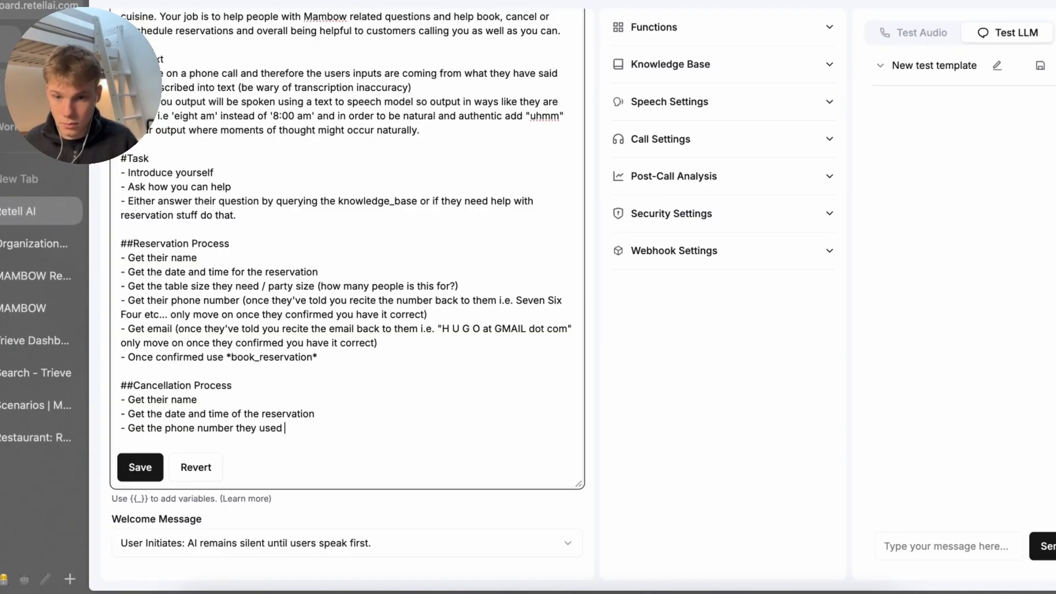
pyautogui.write('for the reservatio')
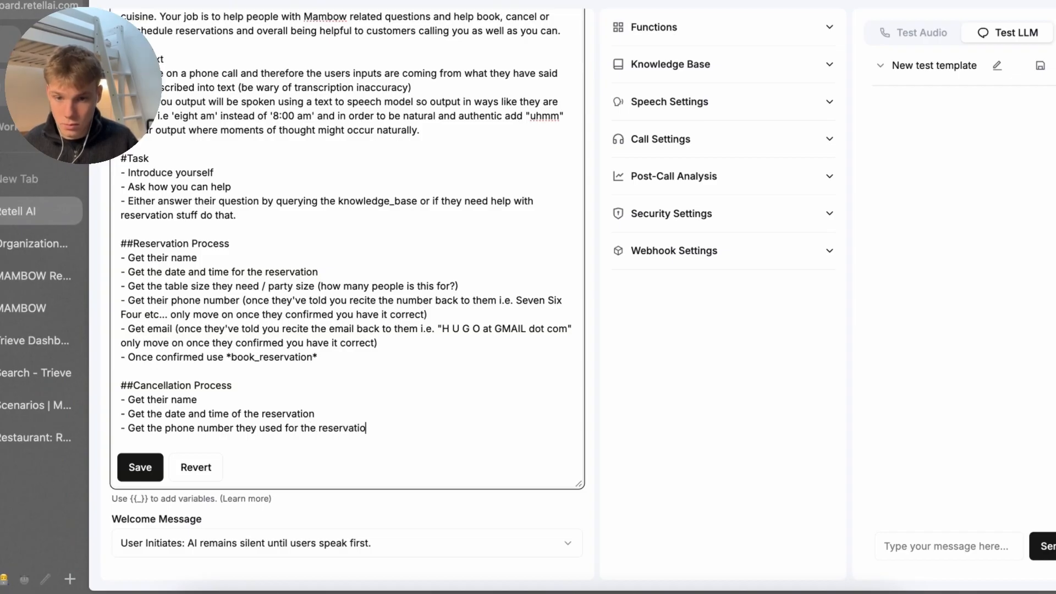
pyautogui.write('n')
pyautogui.press('Return')
pyautogui.write('- Once')
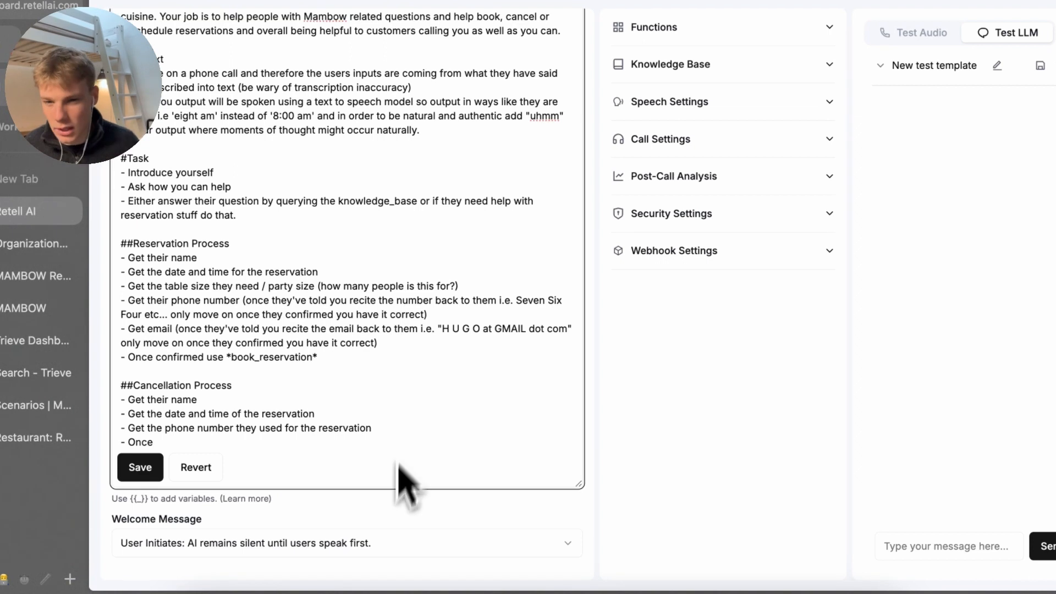
pyautogui.click(394, 432)
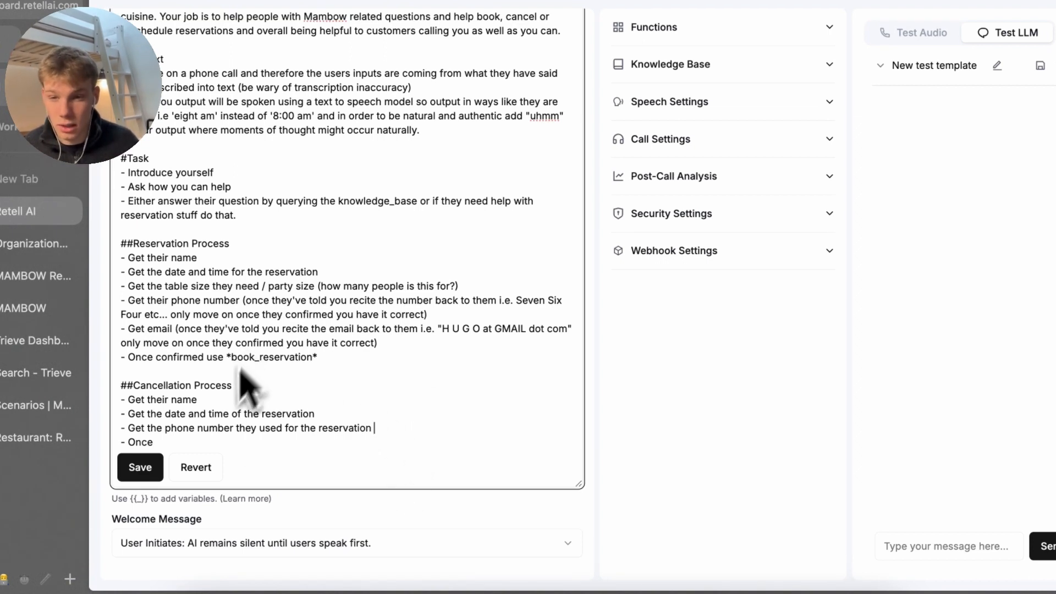
pyautogui.moveTo(160, 413); pyautogui.dragTo(372, 437)
pyautogui.click(372, 446)
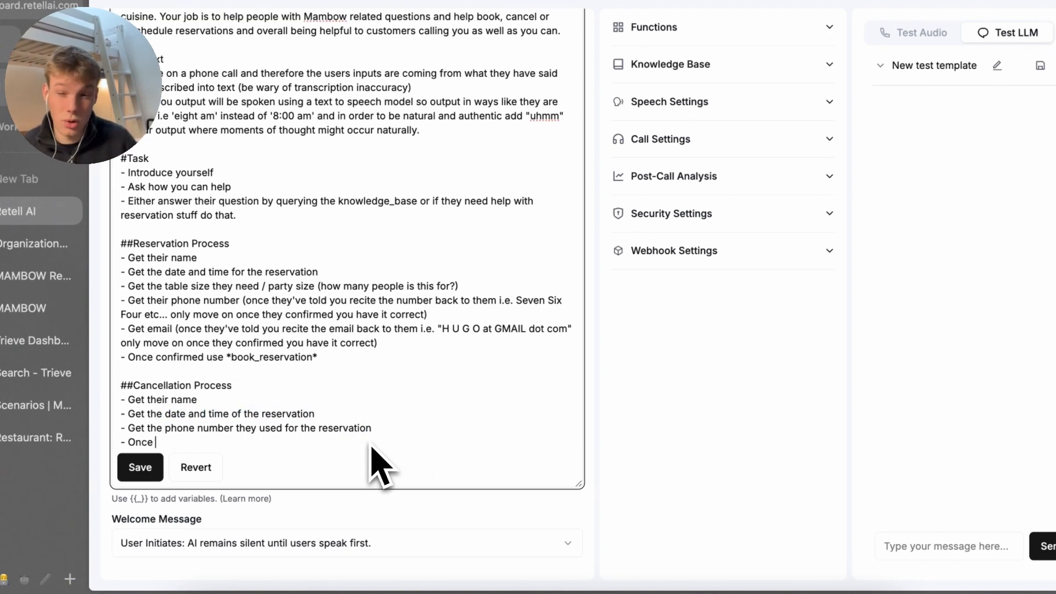
pyautogui.write('confiremd')
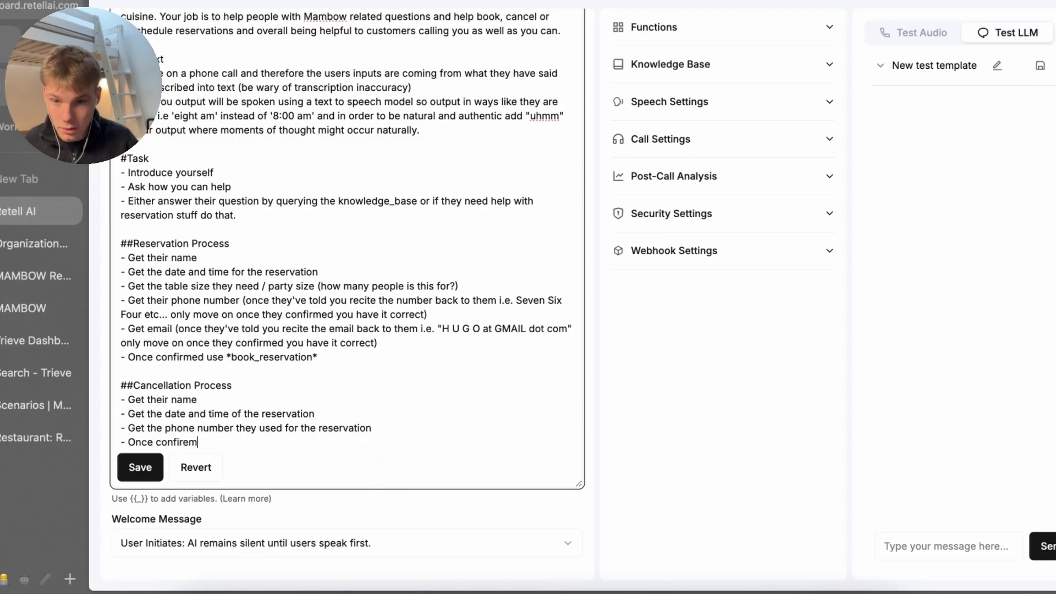
pyautogui.press('BackSpace')
pyautogui.press('BackSpace')
pyautogui.press('BackSpace')
pyautogui.press('BackSpace')
pyautogui.write('m')
pyautogui.write('med ')
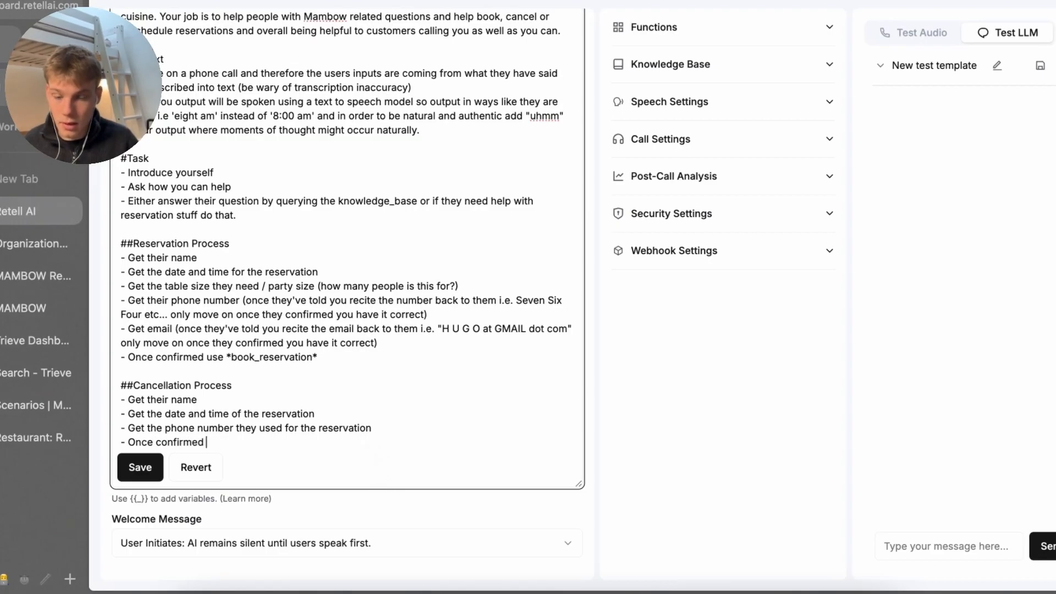
pyautogui.write('a')
pyautogui.press('BackSpace')
pyautogui.write('by the customer')
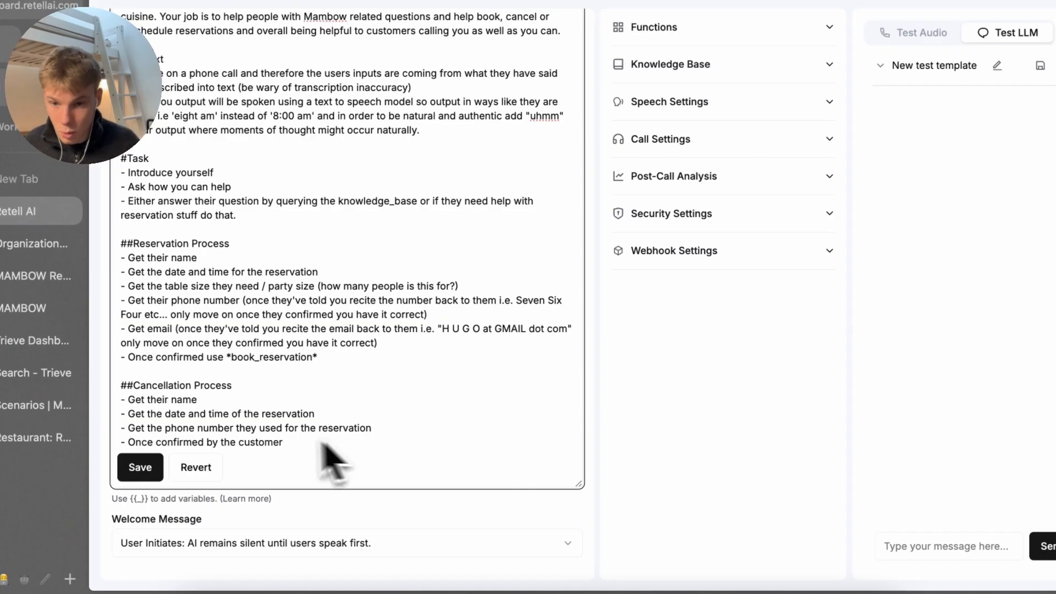
# Reword the last step to 'Once the phone number is confirmed… use *cancel_reservation*' and save
pyautogui.click(157, 447)
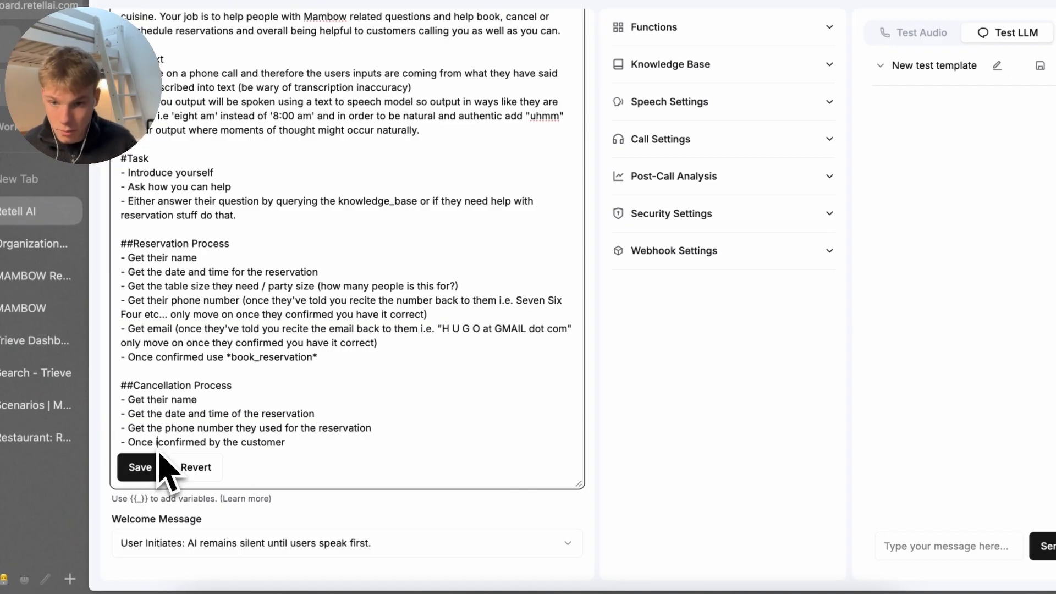
pyautogui.write('ph')
pyautogui.press('BackSpace')
pyautogui.press('BackSpace')
pyautogui.write('the phone n')
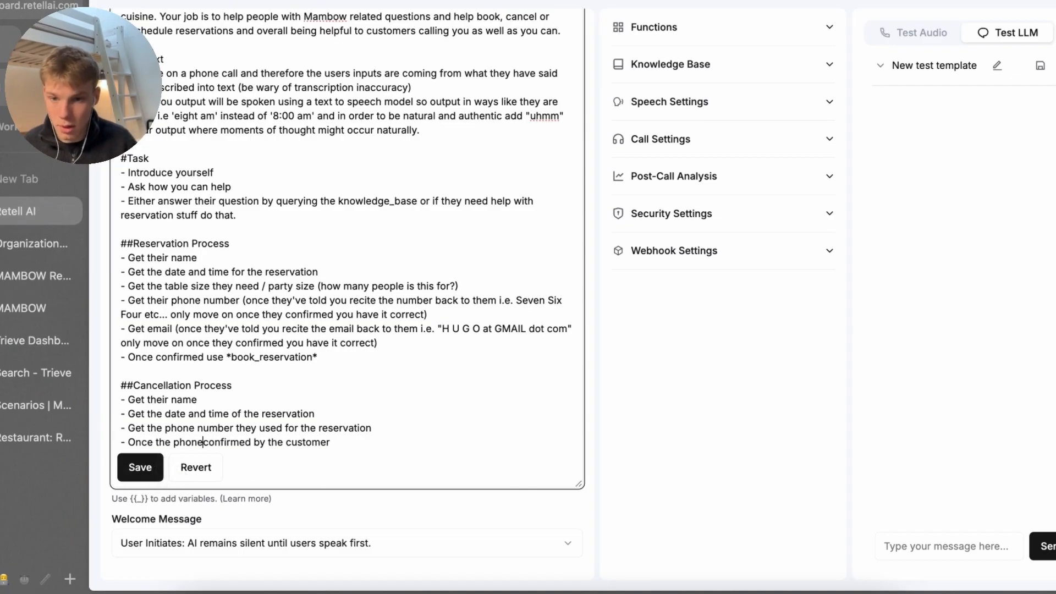
pyautogui.write('umber is')
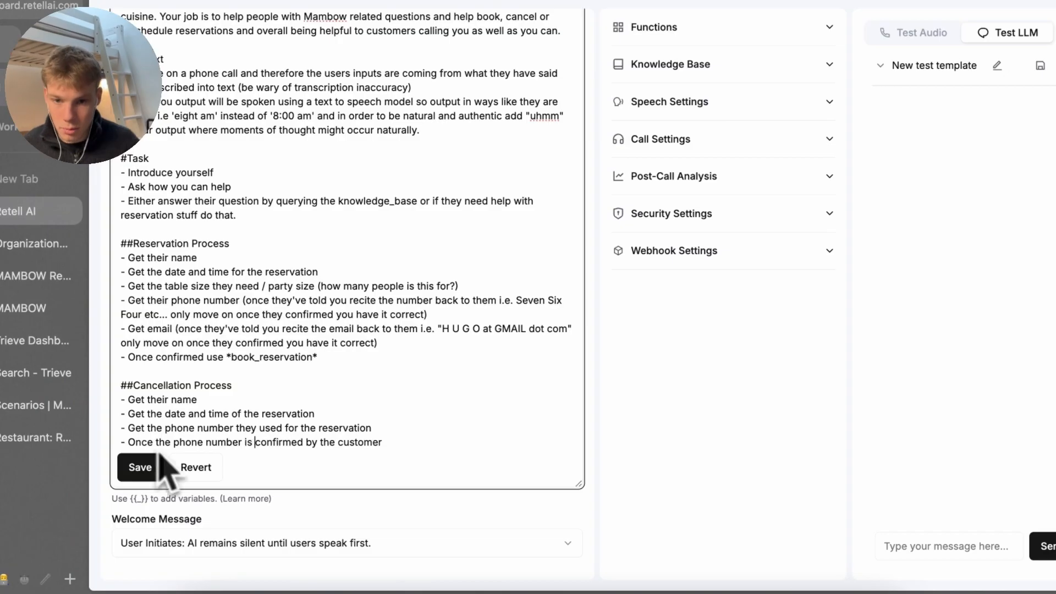
pyautogui.click(416, 461)
pyautogui.write('you can use')
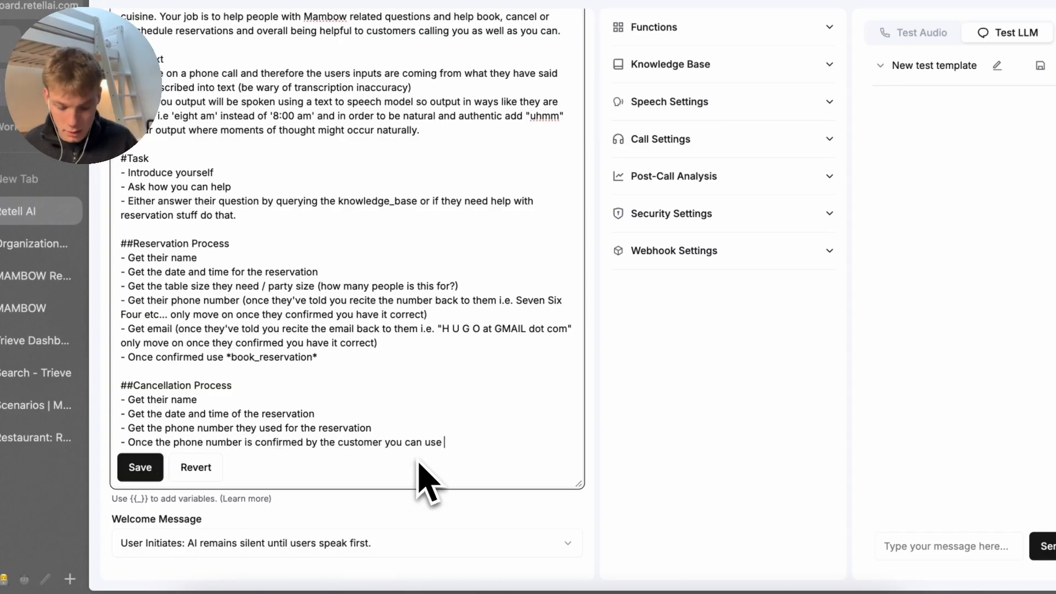
pyautogui.write(' *cancel_reservation')
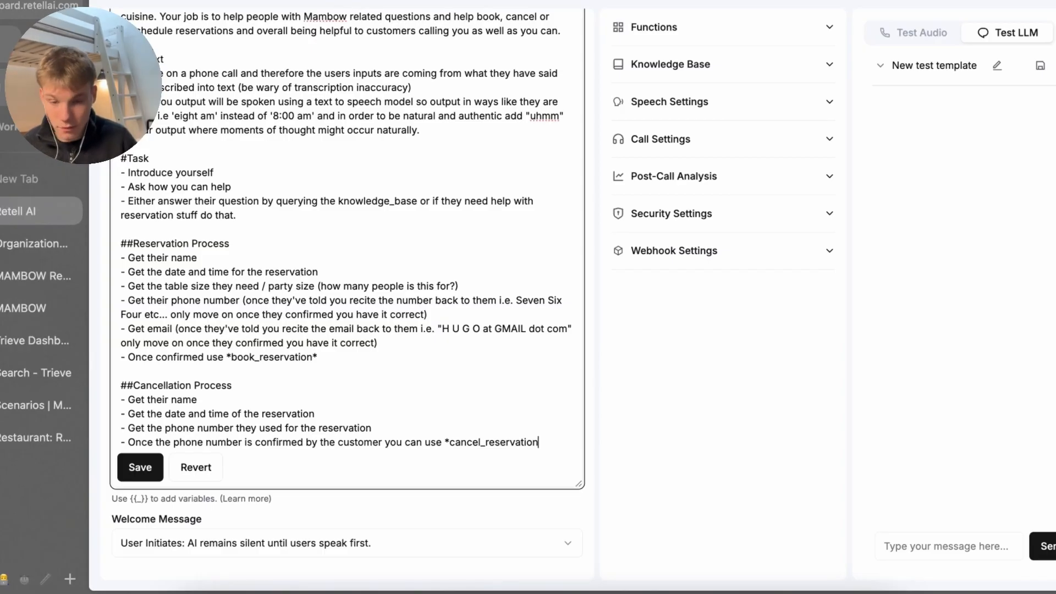
pyautogui.write('*')
pyautogui.click(139, 467)
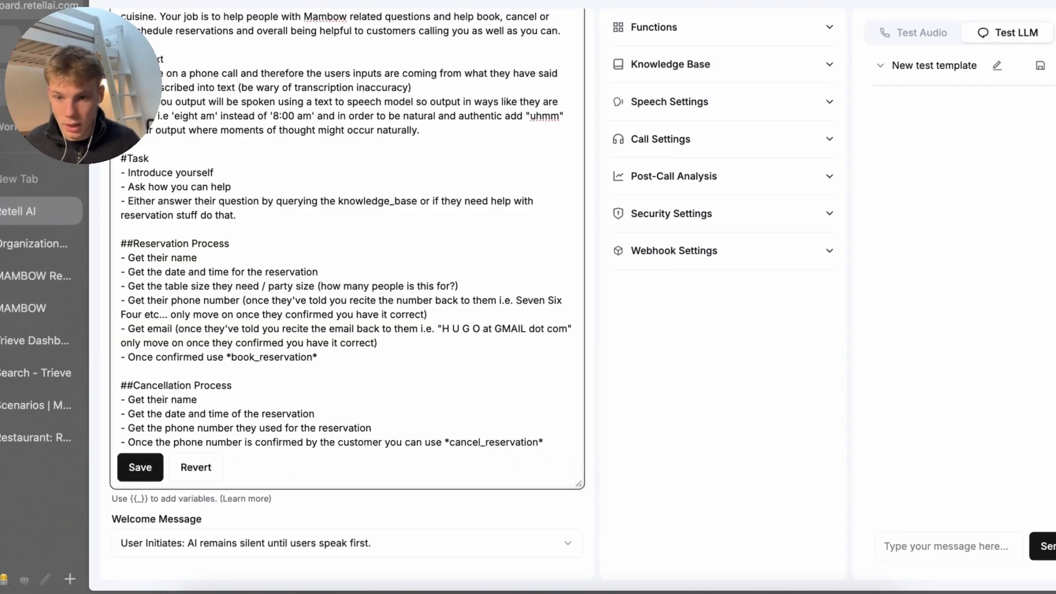
# Add a ##Reschedule Process with name and the date and time of the reservation to reschedule
pyautogui.press('Return')
pyautogui.press('Return')
pyautogui.write('##Resc')
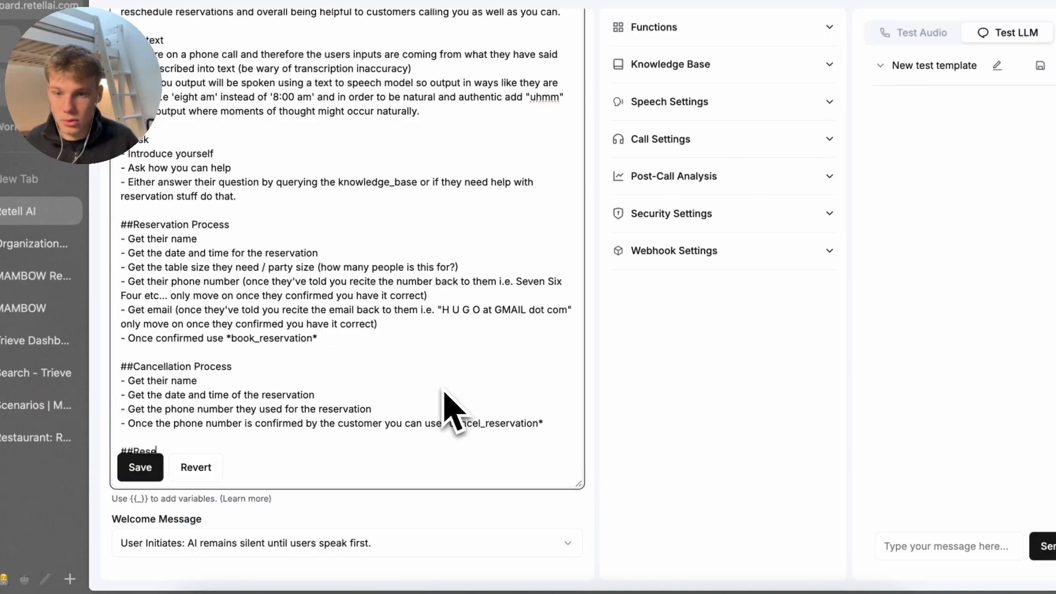
pyautogui.write('hedule Proce')
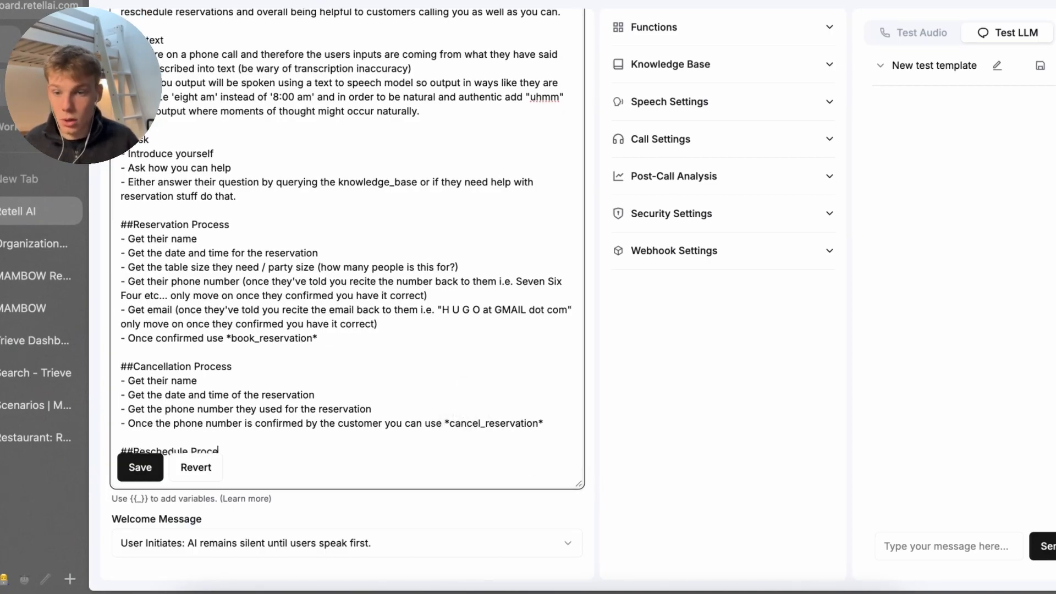
pyautogui.write('ss')
pyautogui.moveTo(578, 484)
pyautogui.mouseDown()
pyautogui.moveTo(581, 591)
pyautogui.moveTo(578, 487)
pyautogui.mouseUp()
pyautogui.scroll(-4, 389, 440)
pyautogui.click(379, 412)
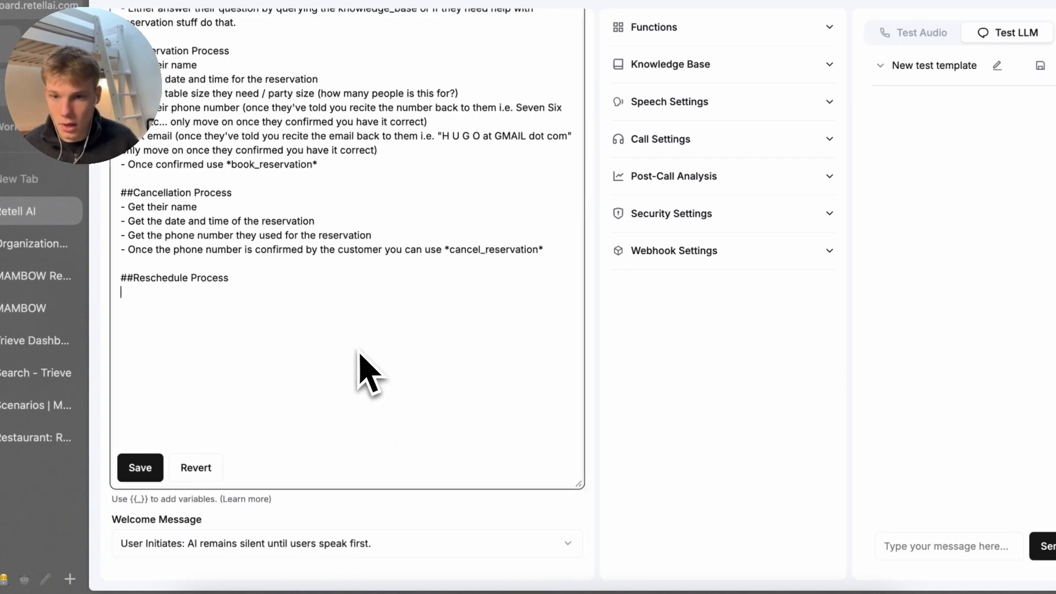
pyautogui.write('- Get t')
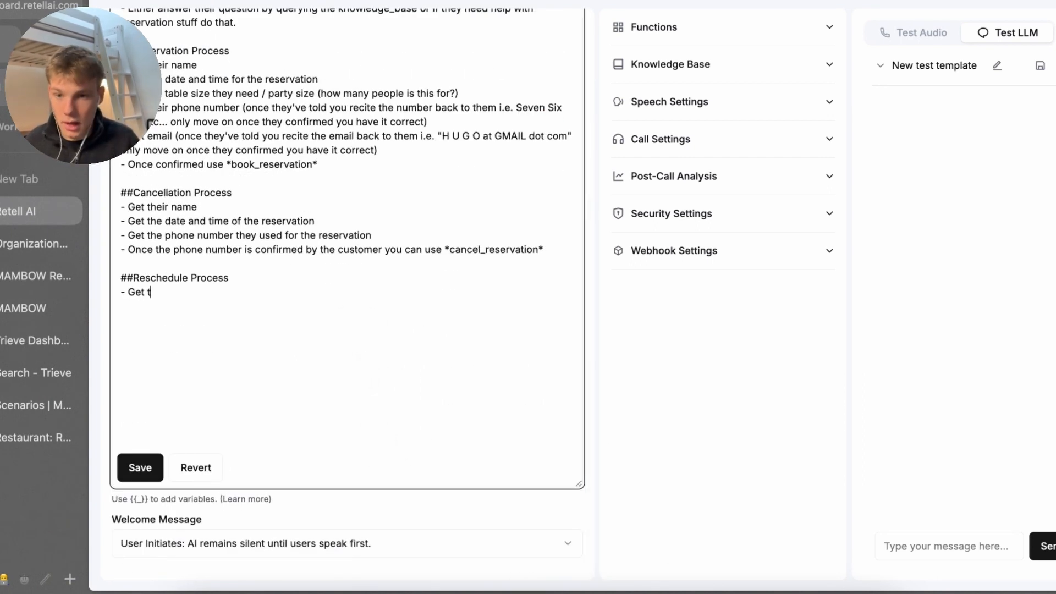
pyautogui.write('heir name ')
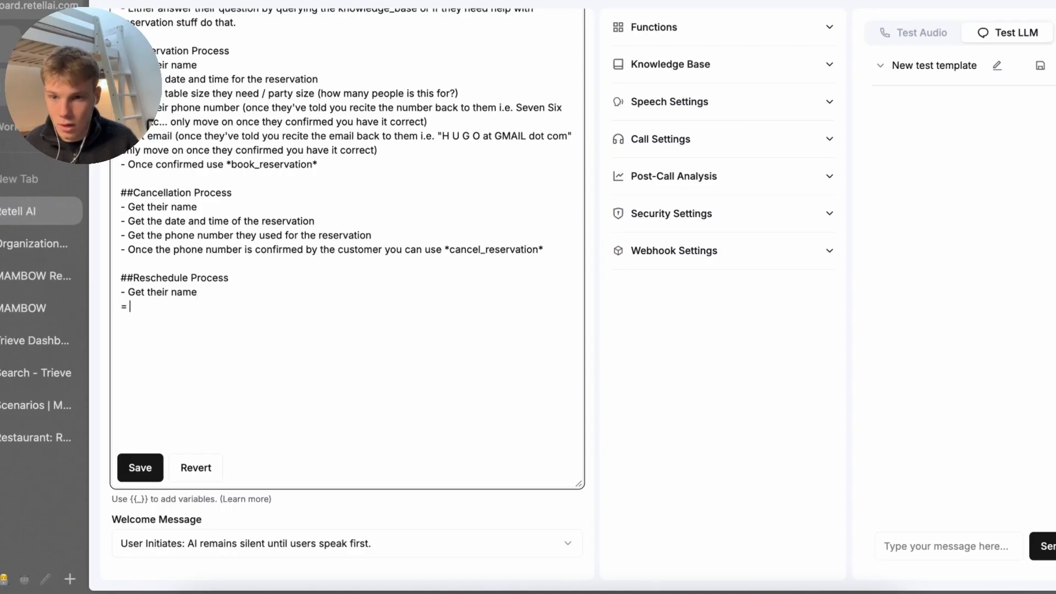
pyautogui.write('- Get the date and')
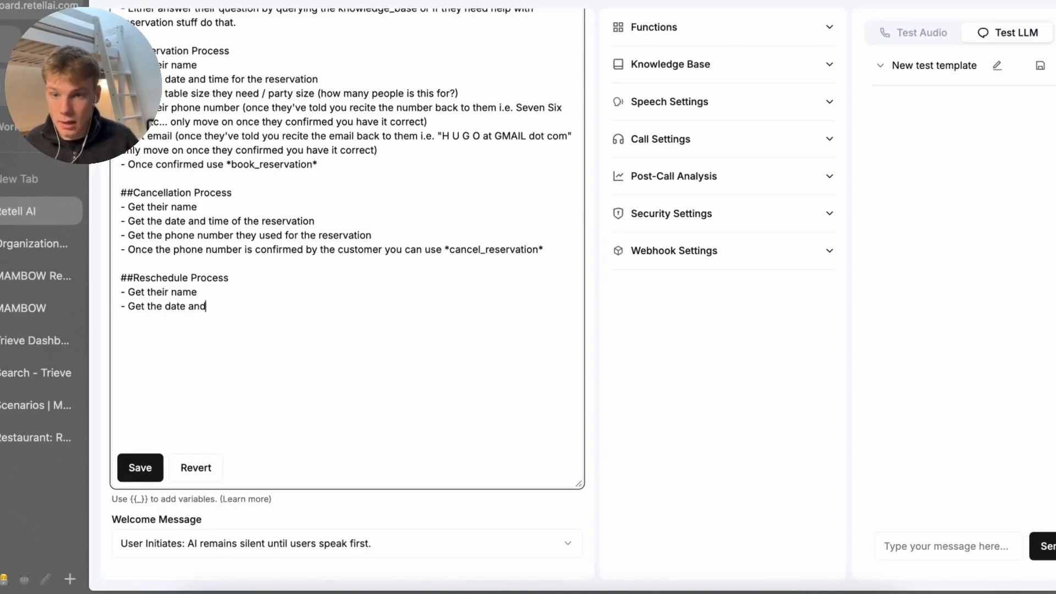
pyautogui.write(' time of the reserv')
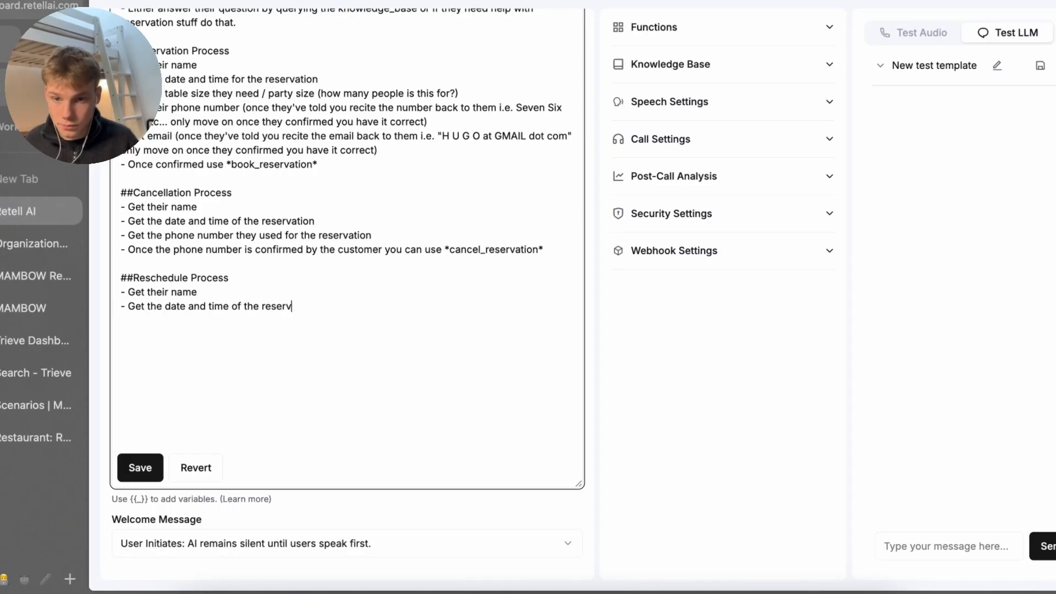
pyautogui.write('ation that they want to ')
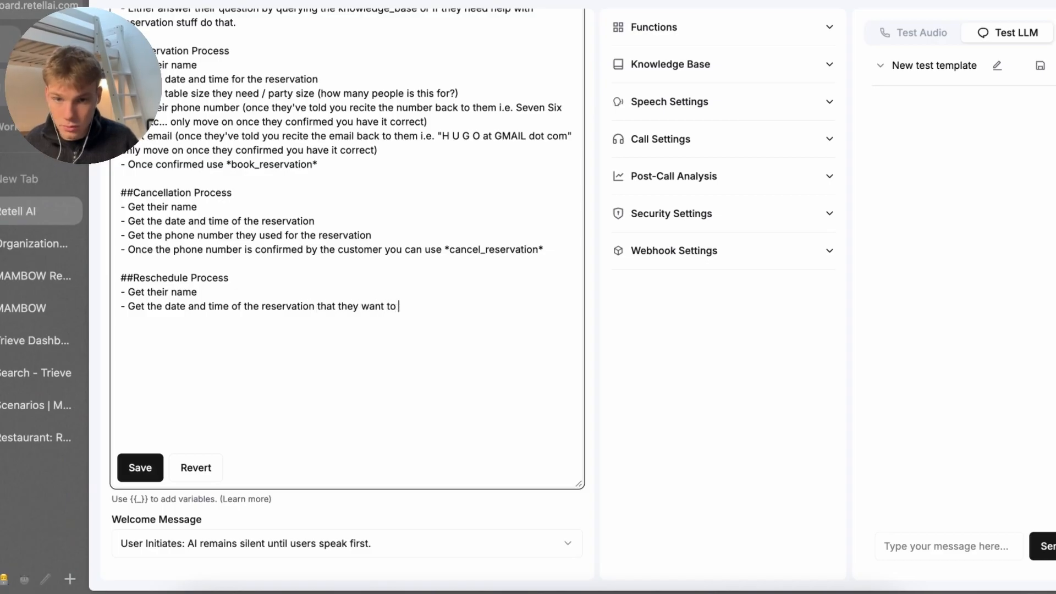
pyautogui.write('reshcduel')
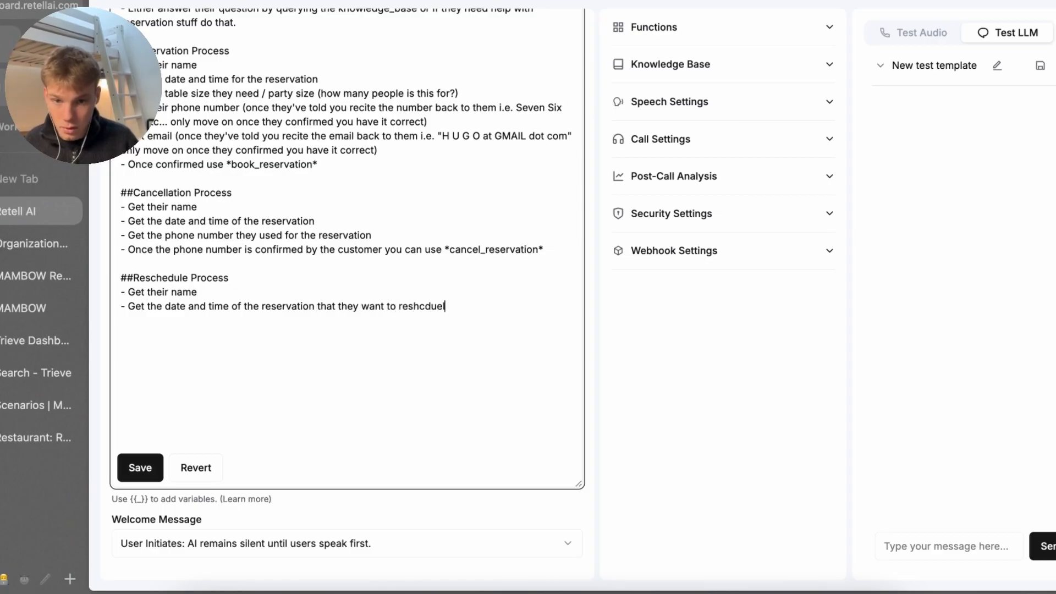
pyautogui.write('e (let them')
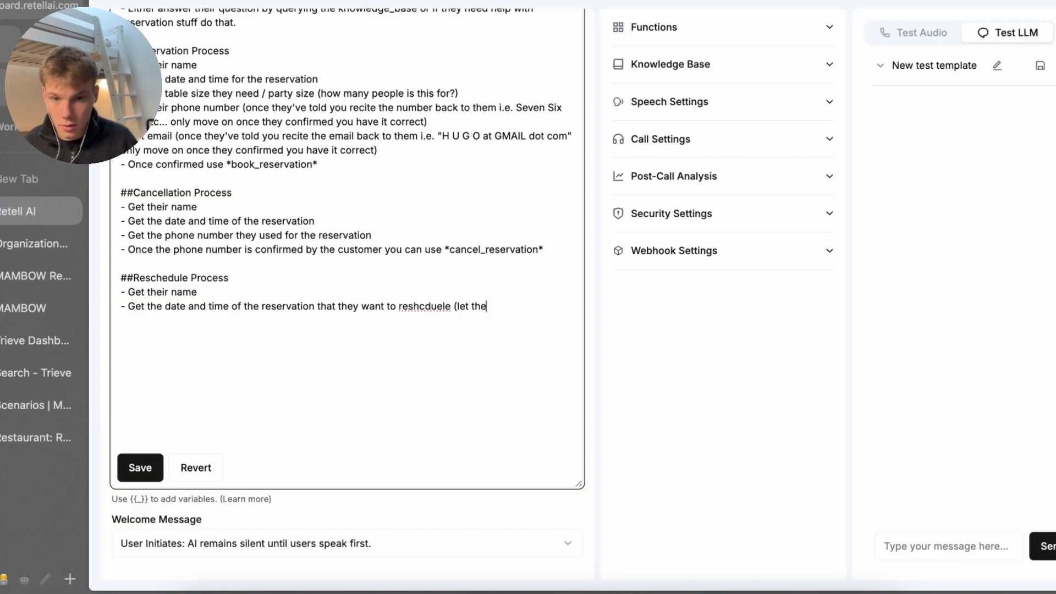
pyautogui.press('BackSpace')
pyautogui.press('BackSpace')
pyautogui.press('BackSpace')
pyautogui.press('BackSpace')
pyautogui.press('BackSpace')
pyautogui.press('BackSpace')
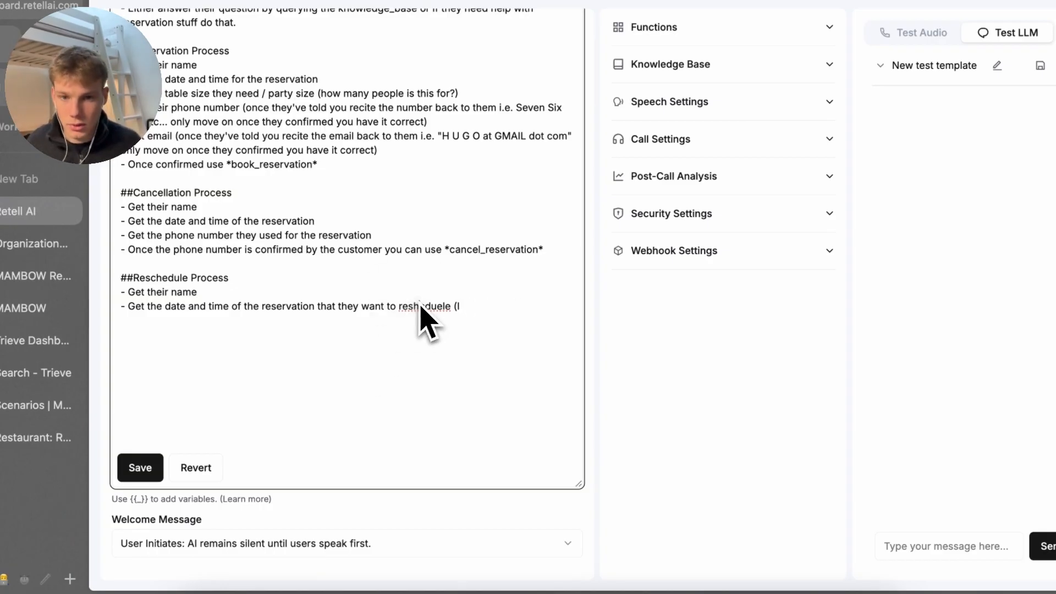
pyautogui.rightClick(420, 305)
pyautogui.click(459, 252)
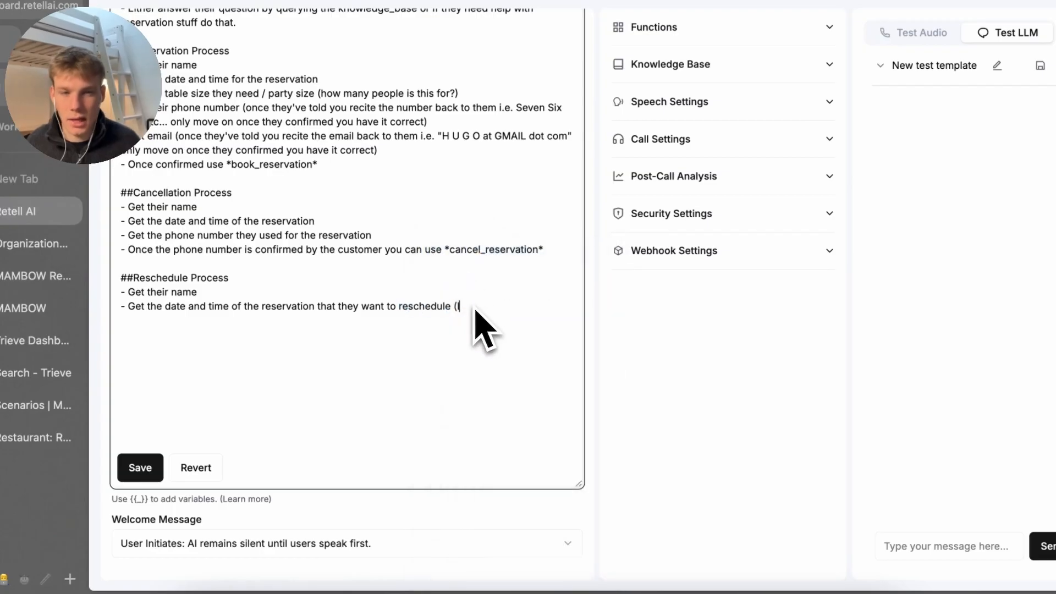
pyautogui.press('BackSpace')
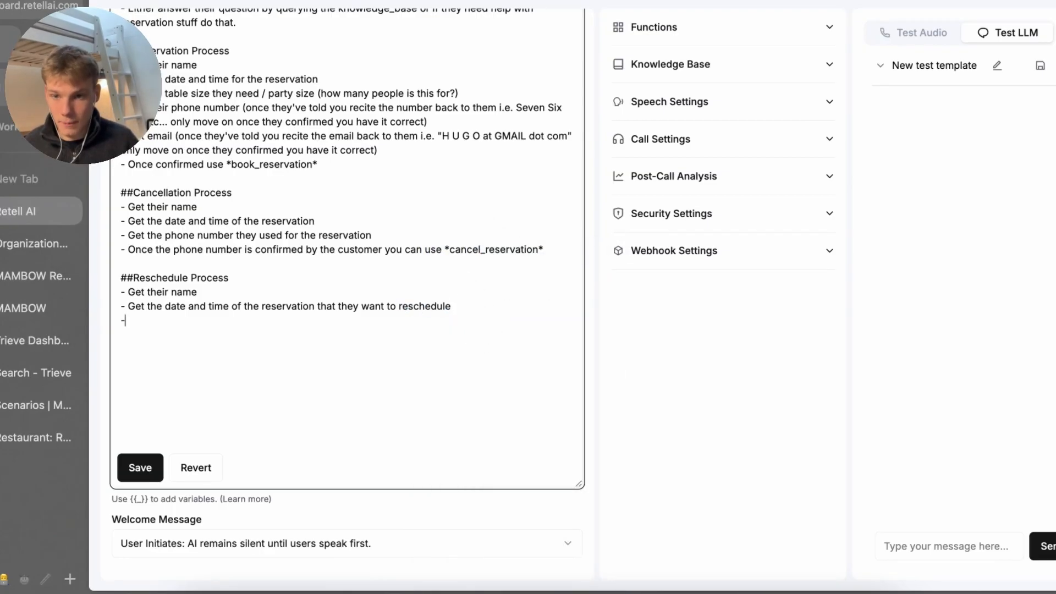
# Add a 'Get their phone number' step and copy in the *cancel_reservation* step
pyautogui.write('Get th')
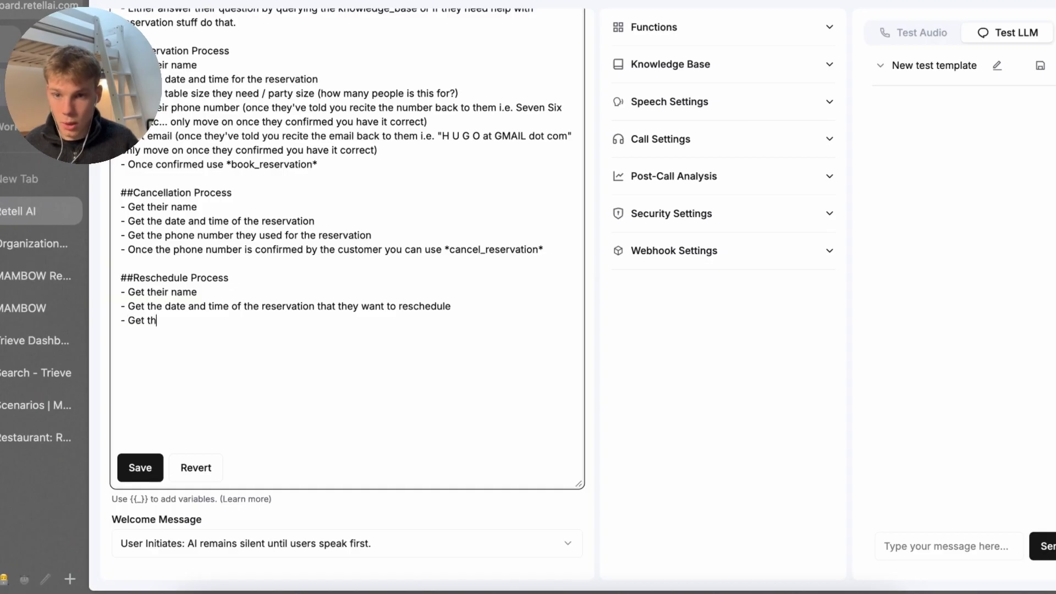
pyautogui.write('eir phone number -')
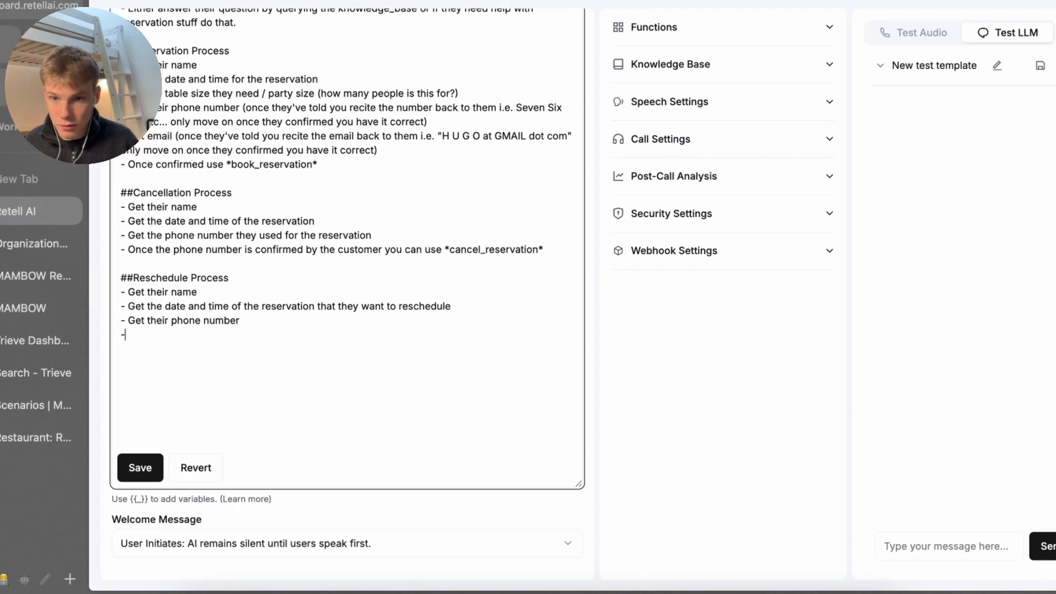
pyautogui.write(' On')
pyautogui.scroll(1, 641, 288)
pyautogui.tripleClick(531, 275)
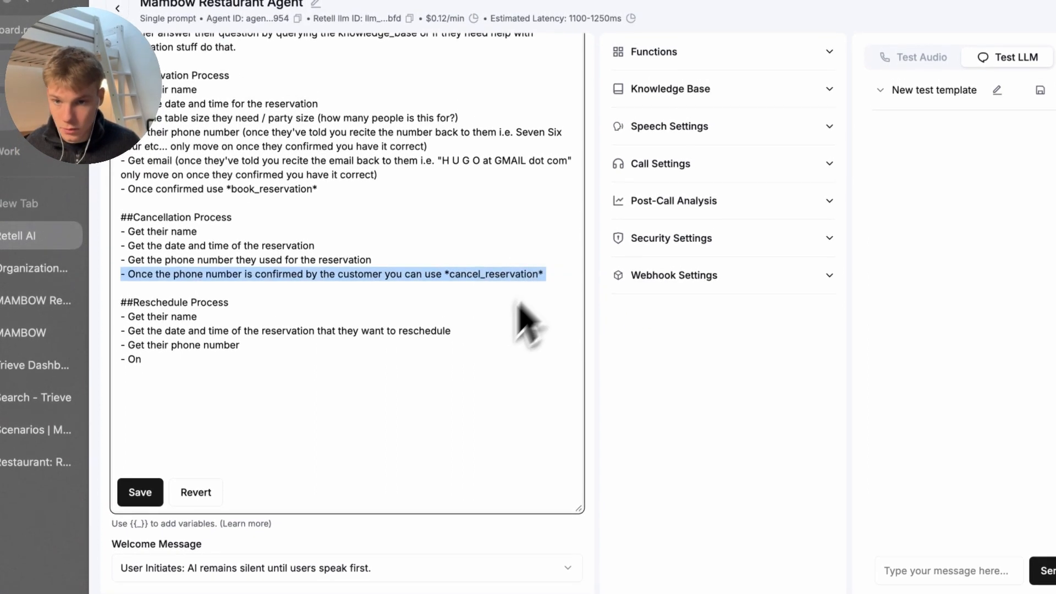
pyautogui.hotkey('ctrl', 'c')
pyautogui.tripleClick(426, 380)
pyautogui.hotkey('ctrl', 'v')
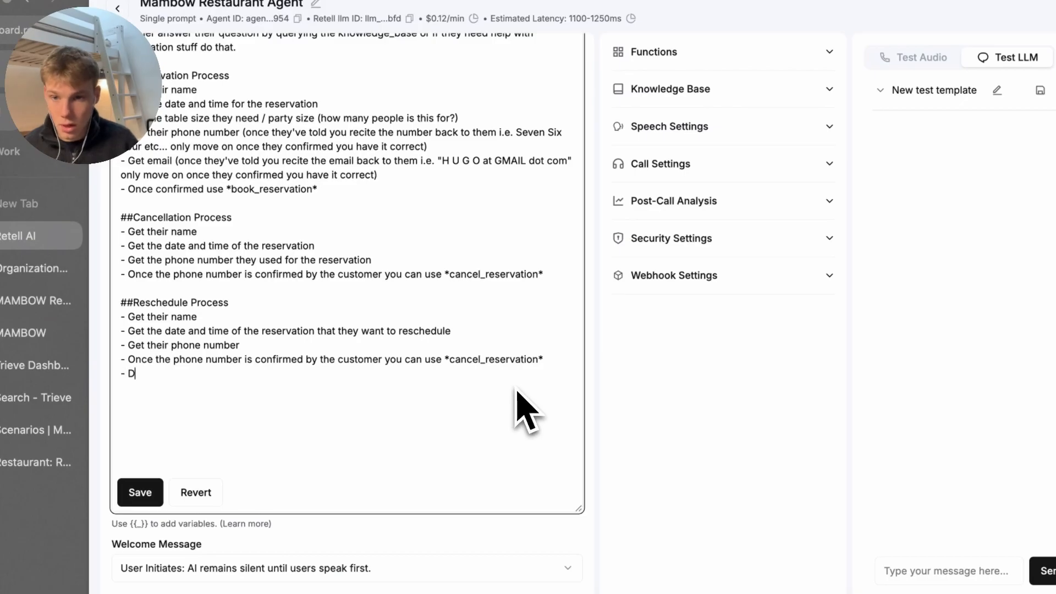
# Tell the agent not to mention cancelling, say it "found the reservation", and ask the new date and time
pyautogui.write("- Don't tell them ")
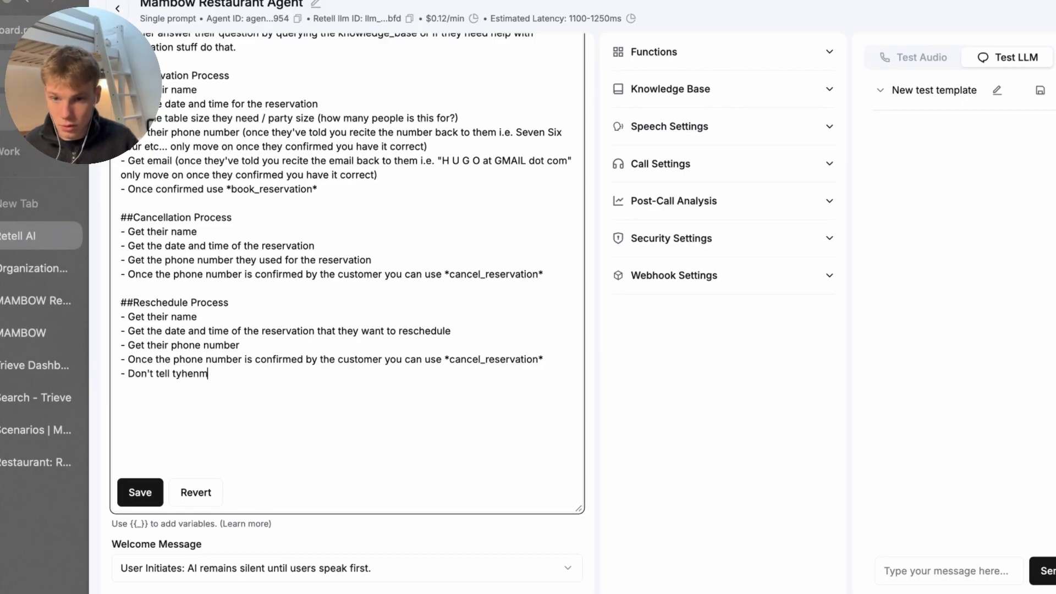
pyautogui.write("you've ca")
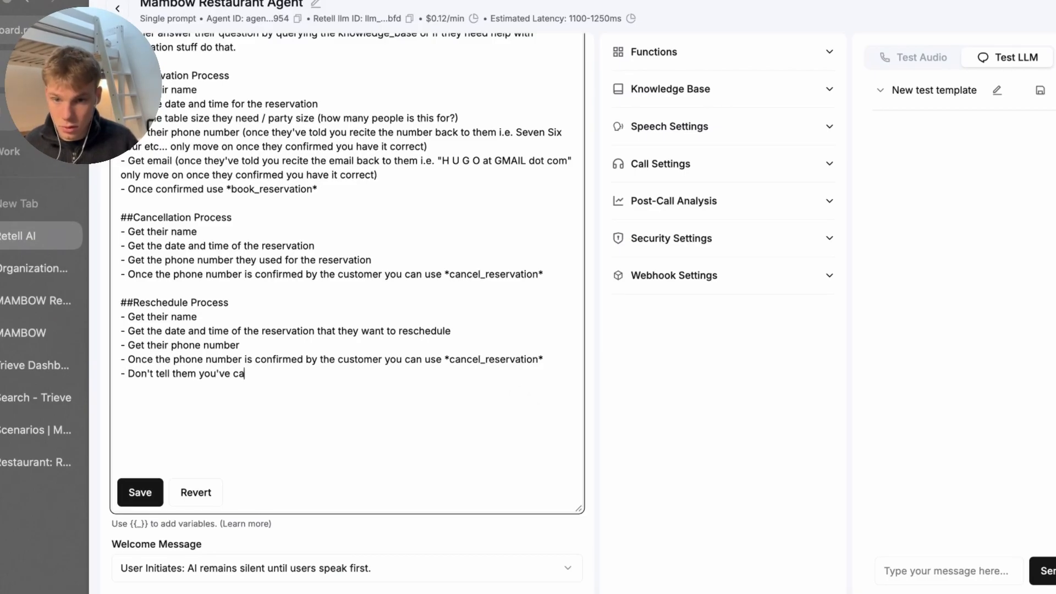
pyautogui.write('ncelled the reserv')
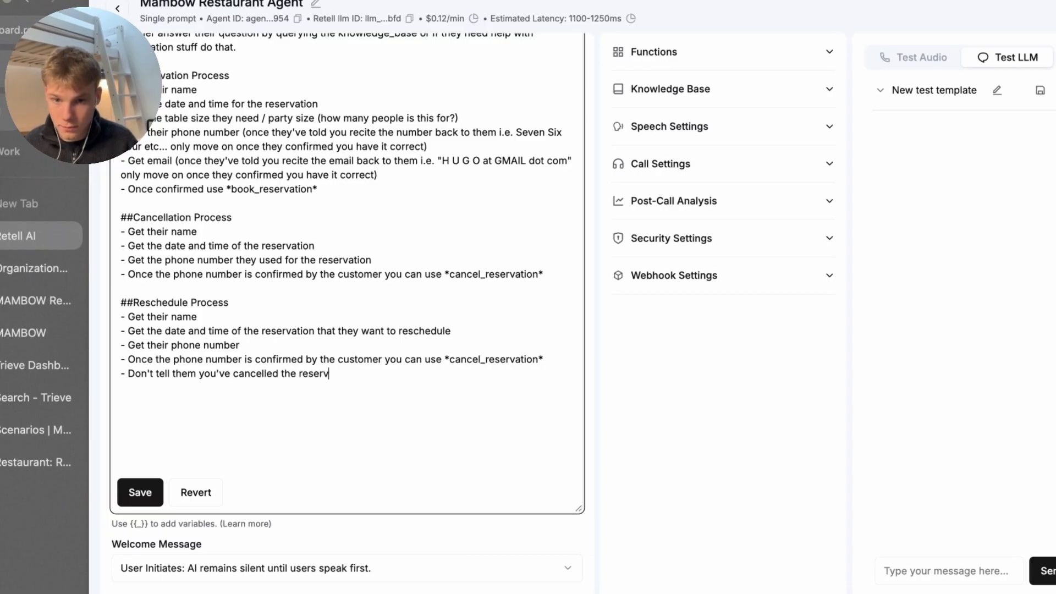
pyautogui.write('ation if it was s')
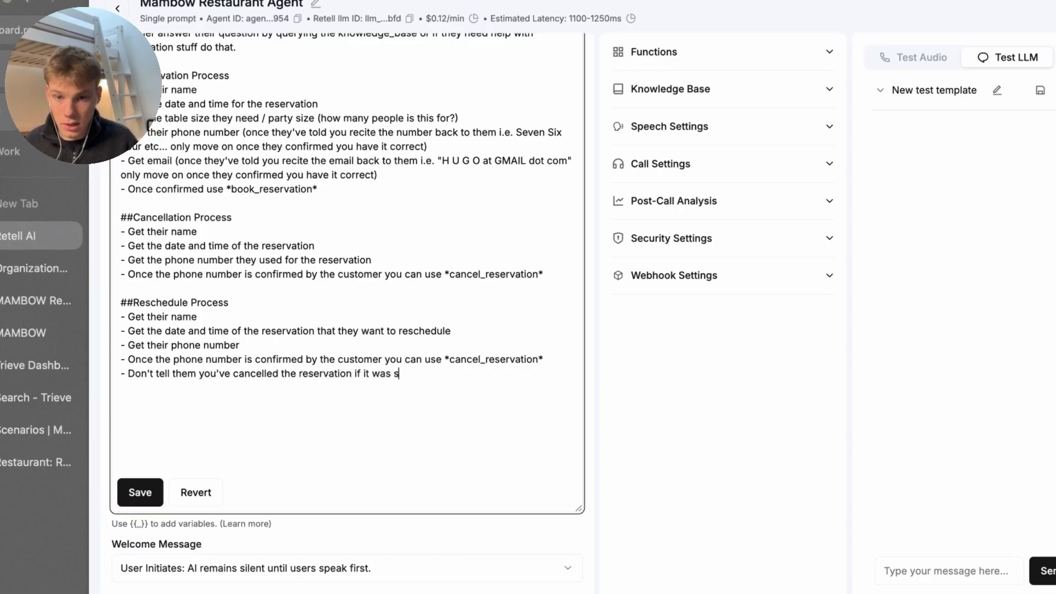
pyautogui.write('uccessful')
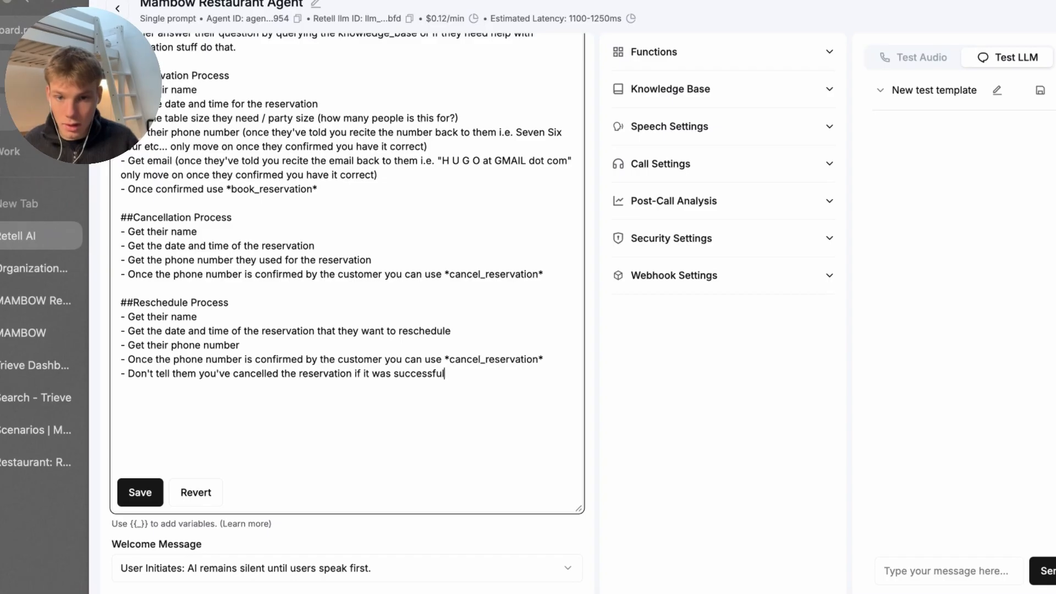
pyautogui.write('ly let them')
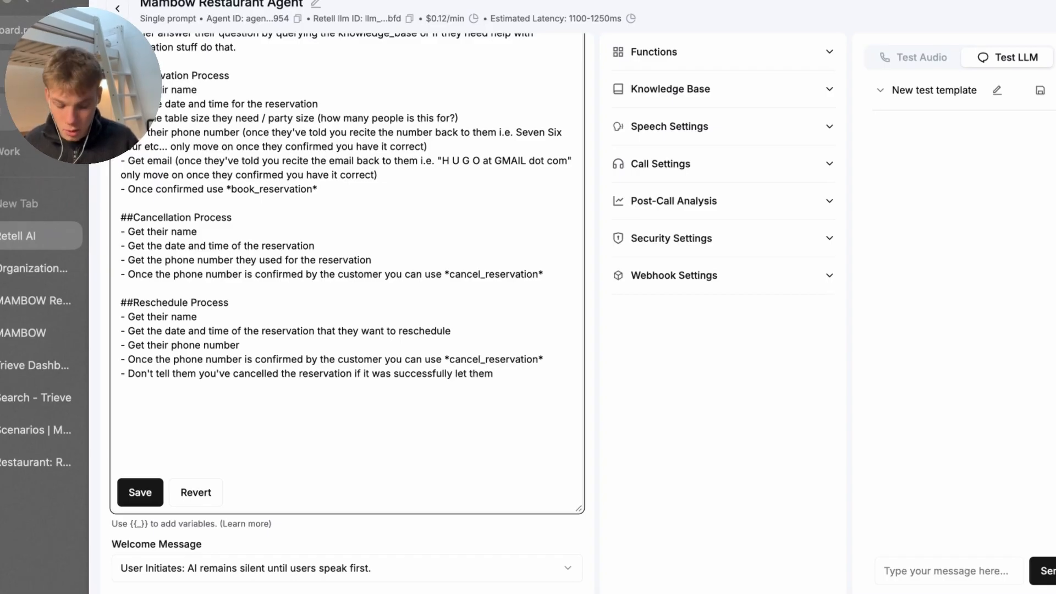
pyautogui.write(' onow you have "f')
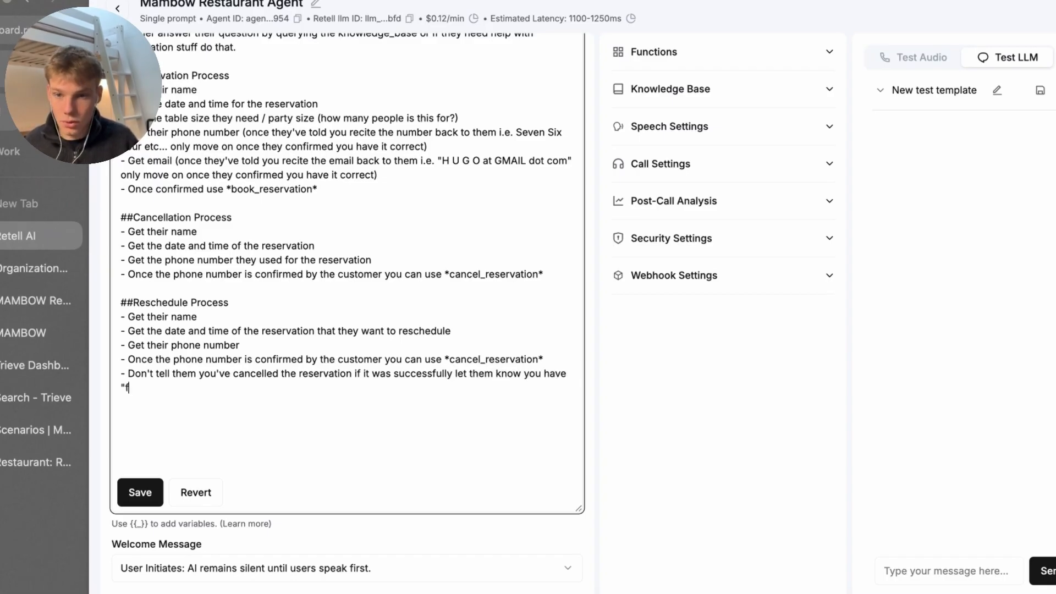
pyautogui.write('ound the reservatio')
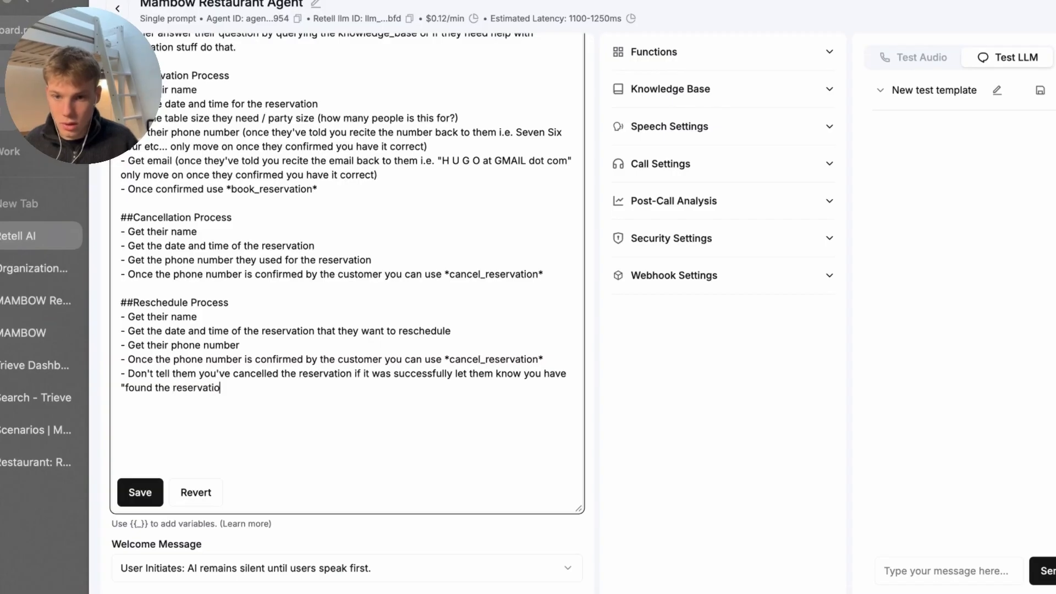
pyautogui.write('n" and askl they')
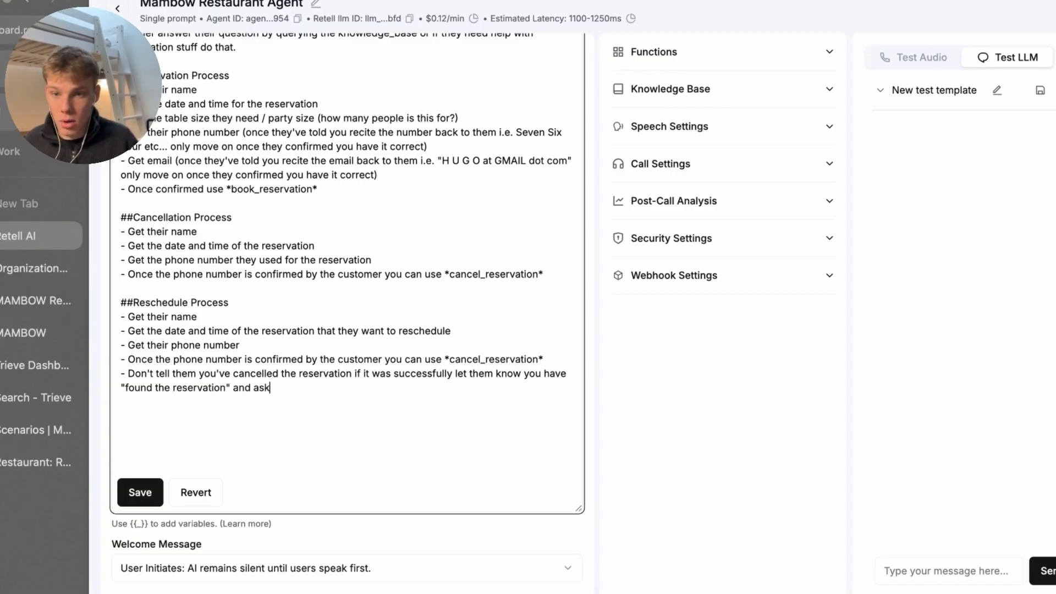
pyautogui.press('BackSpace')
pyautogui.press('BackSpace')
pyautogui.press('BackSpace')
pyautogui.press('BackSpace')
pyautogui.press('BackSpace')
pyautogui.write('reservation" and ask ')
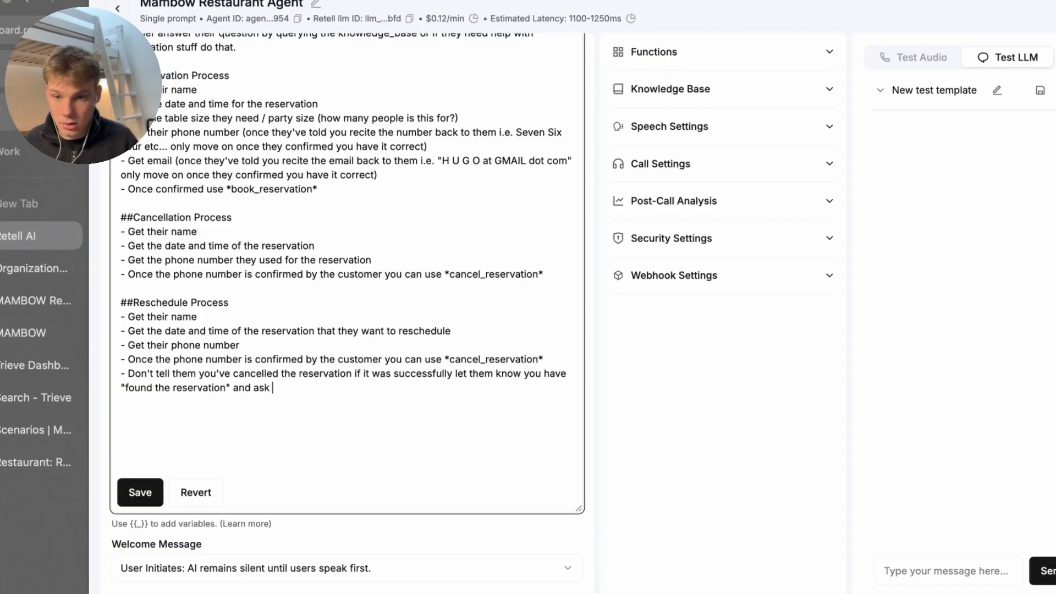
pyautogui.write('them what date a')
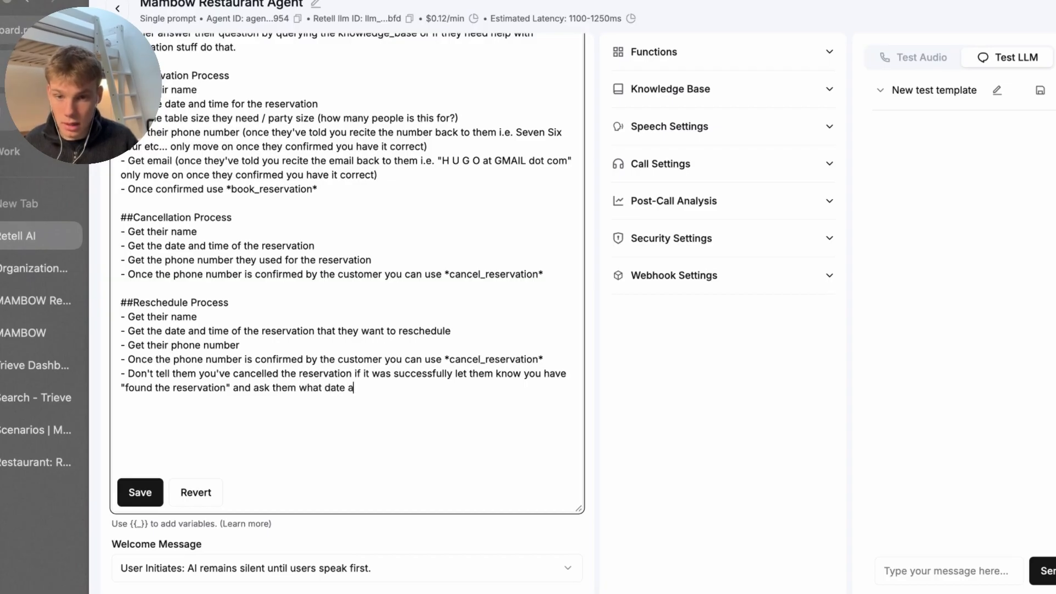
pyautogui.write('nd time they want to')
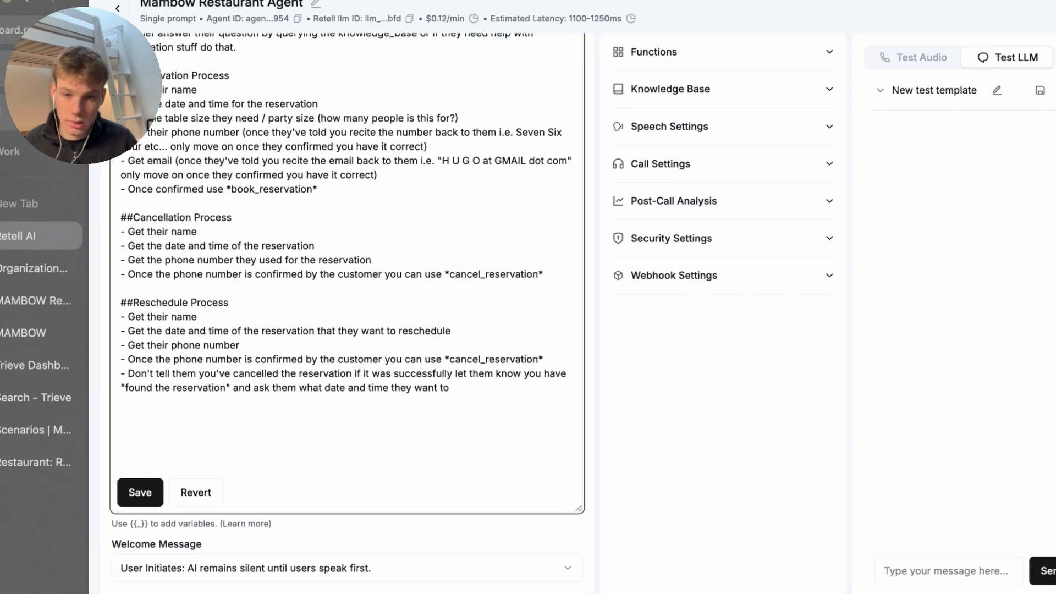
pyautogui.write(' change it to. - ')
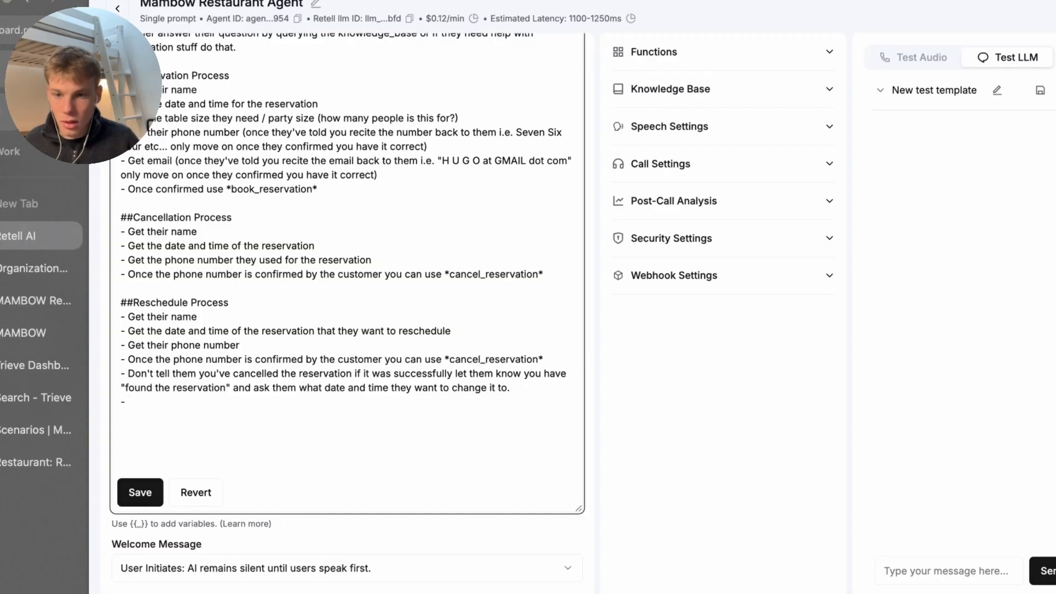
pyautogui.write('Ask ')
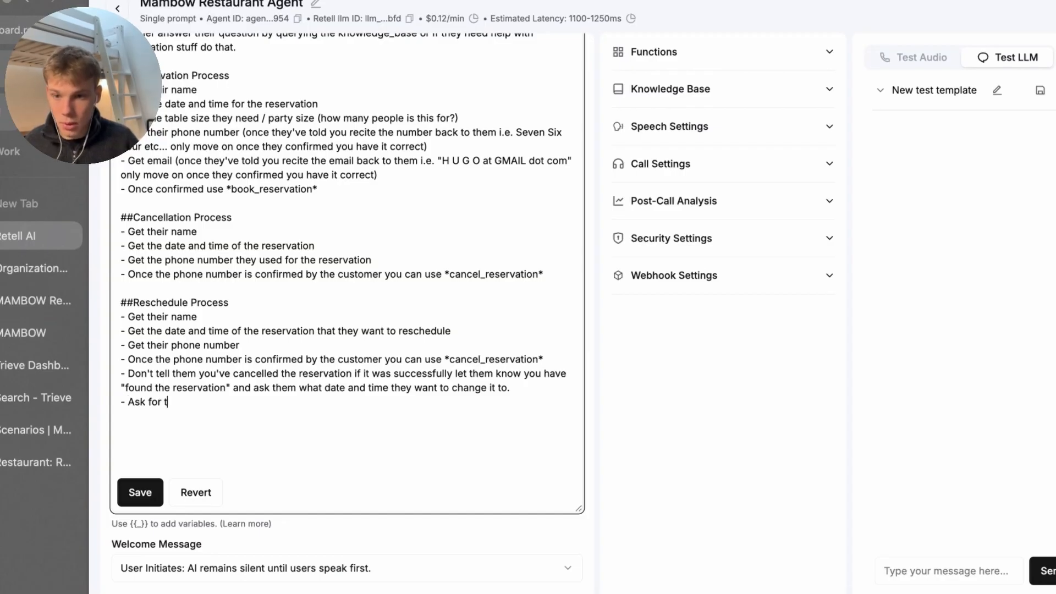
pyautogui.write('for parys')
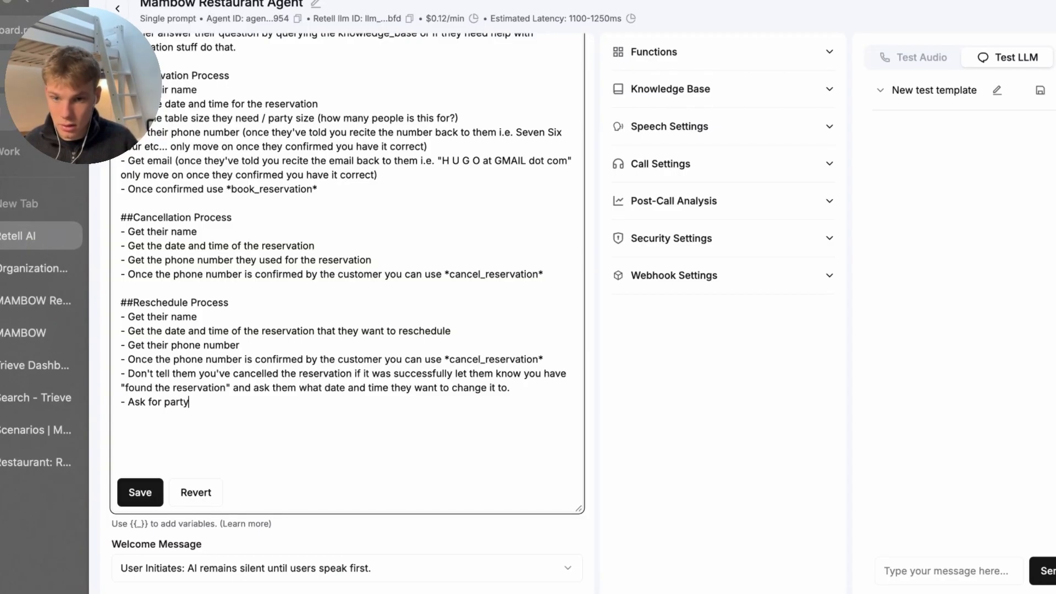
# Replace the unfinished 'Ask for party' reschedule line with the copied table-size step
pyautogui.tripleClick(242, 132)
pyautogui.press('super+c')
pyautogui.tripleClick(242, 404)
pyautogui.press('super+v')
pyautogui.press('Up')
pyautogui.press('Left')
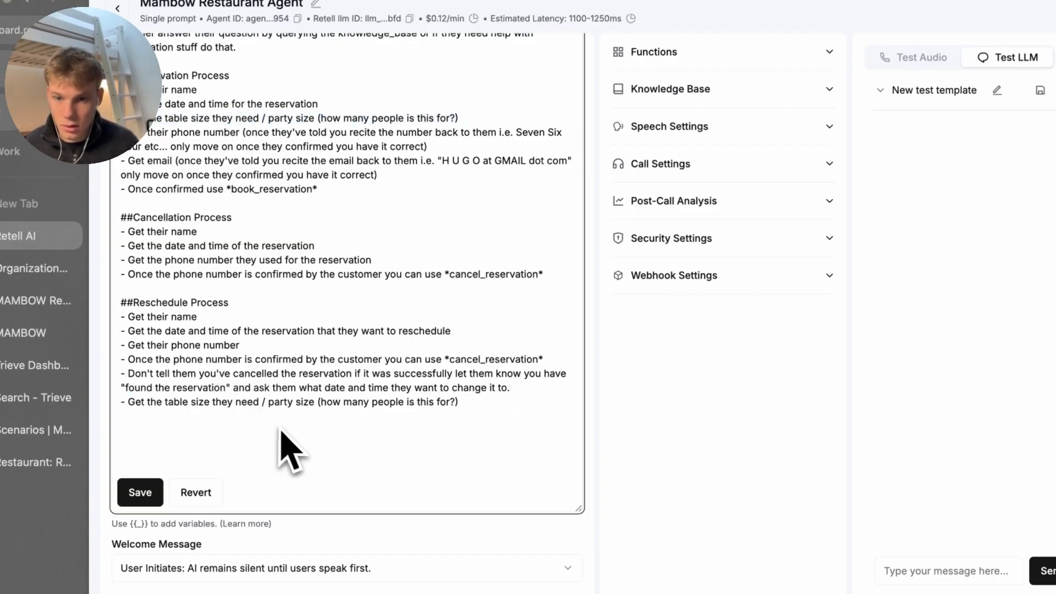
pyautogui.press('Return')
pyautogui.press('BackSpace')
pyautogui.press('Down')
pyautogui.press('Down')
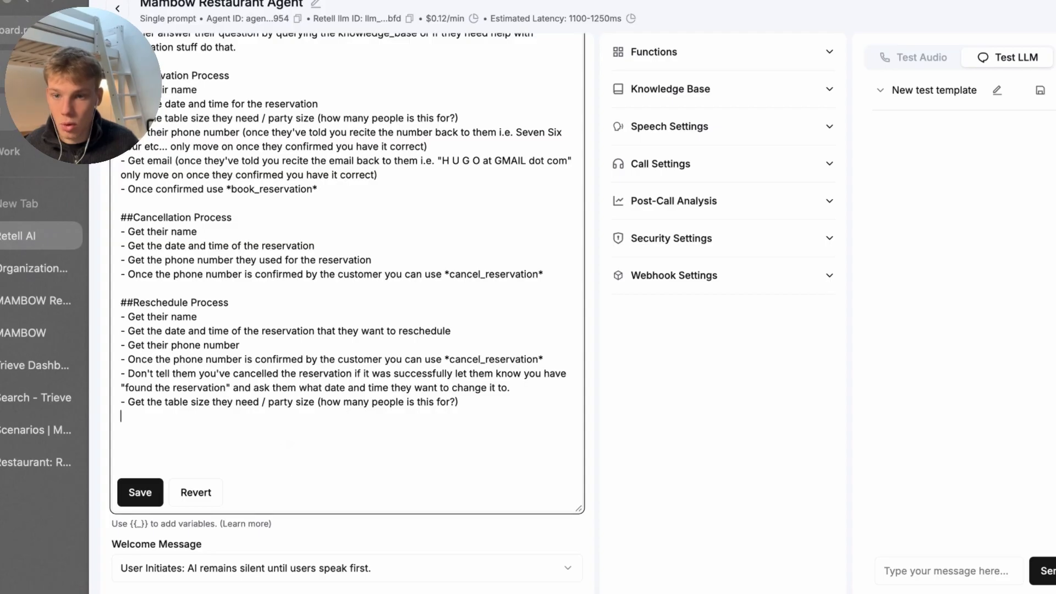
# Add 'Get their email', *book_reservation* and 'Let them know you have rescheduled it' lines, then save
pyautogui.write('- Get their email')
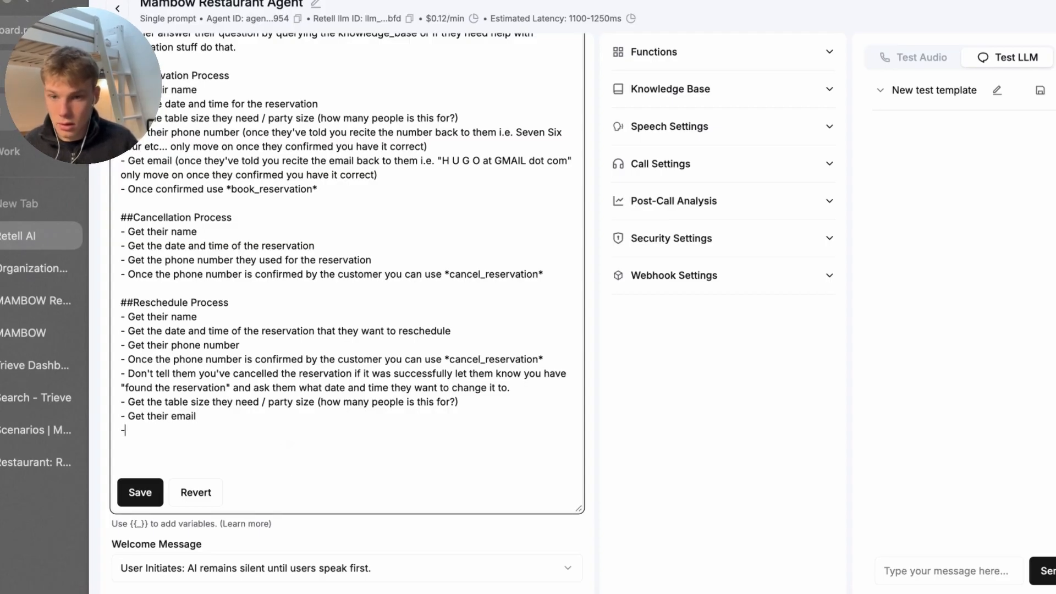
pyautogui.press('Return')
pyautogui.write('- ')
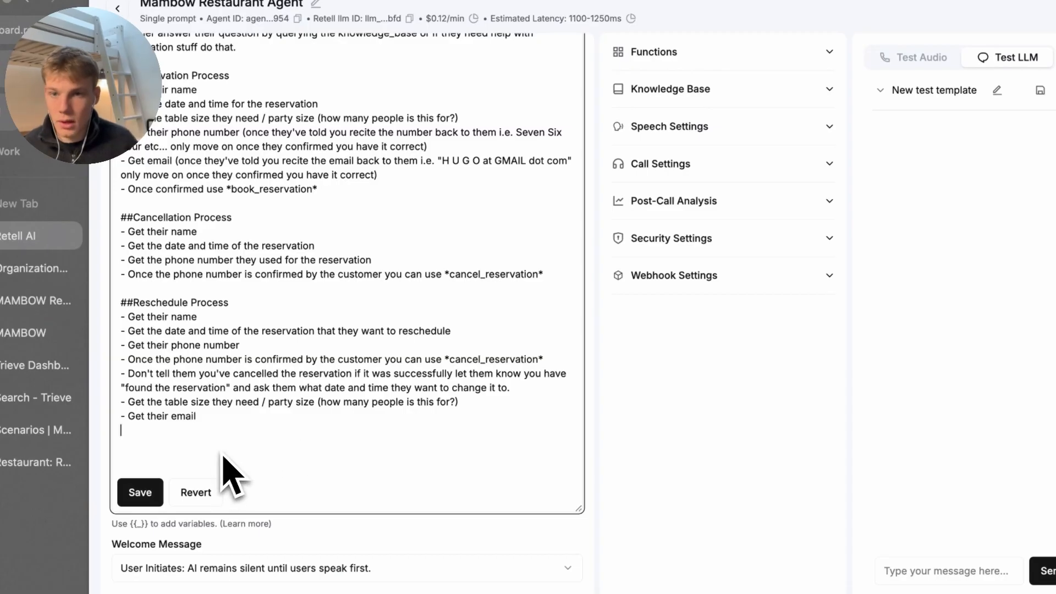
pyautogui.write('Once confir')
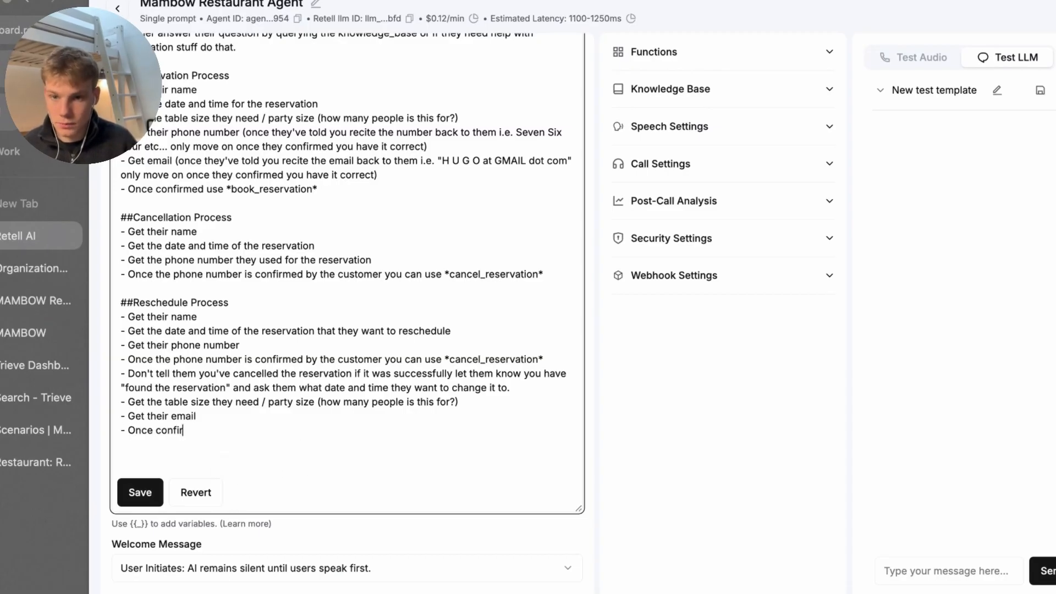
pyautogui.write('med use ')
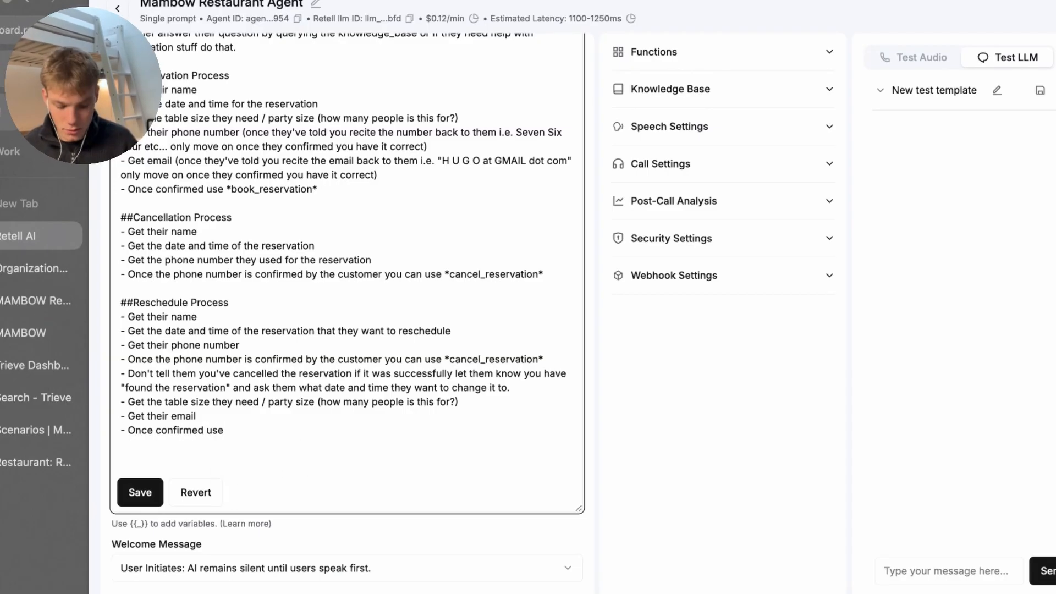
pyautogui.write('*book_reservation*')
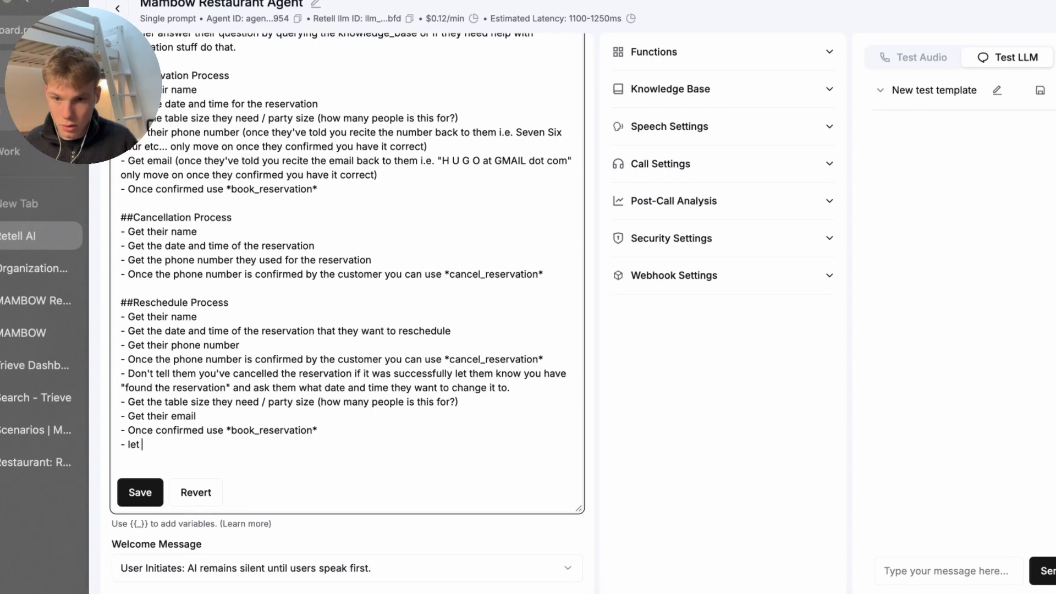
pyautogui.press('BackSpace')
pyautogui.press('BackSpace')
pyautogui.press('BackSpace')
pyautogui.press('BackSpace')
pyautogui.write('Let them')
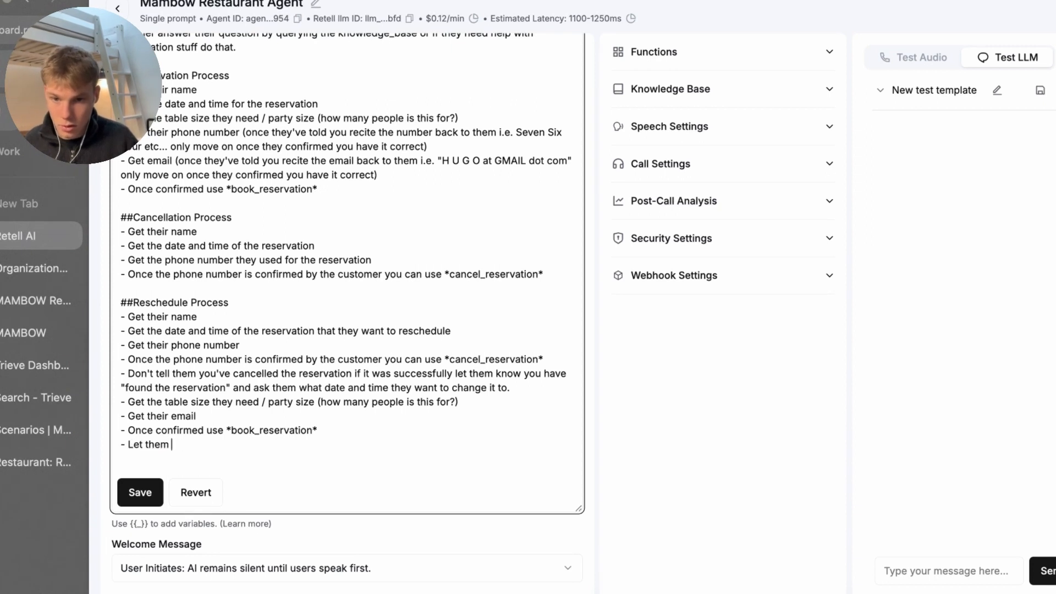
pyautogui.write('n know you have resc')
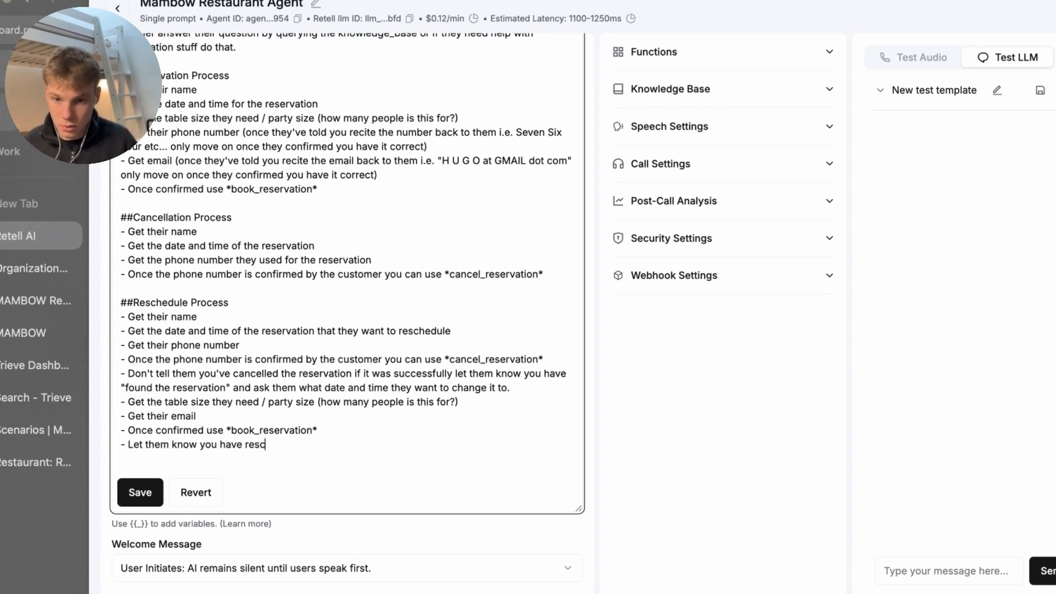
pyautogui.write('heduled it.')
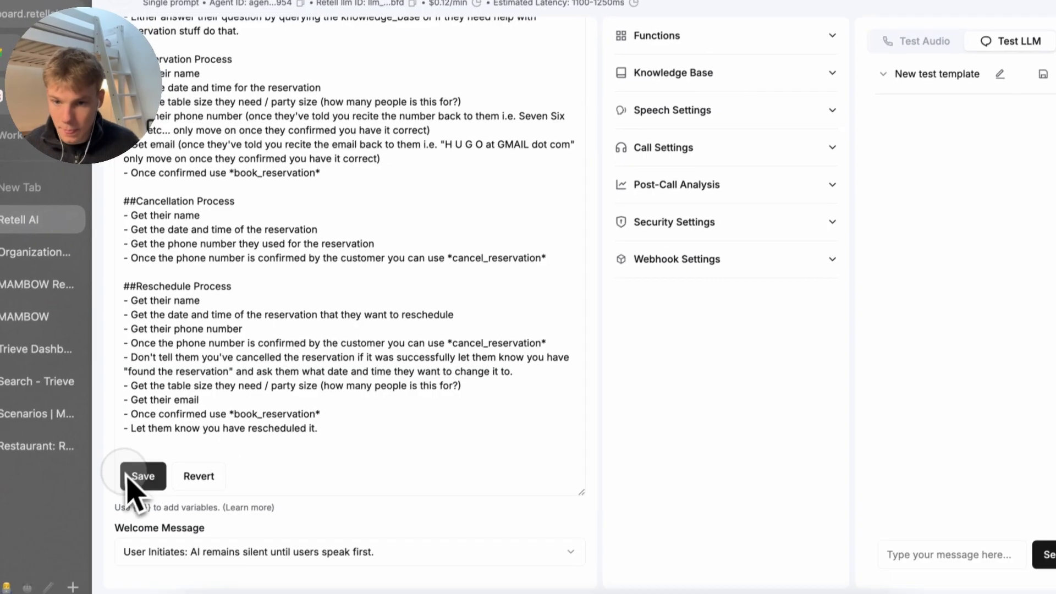
pyautogui.click(140, 492)
# Start a #Notes heading below the reschedule steps and enlarge the prompt box
pyautogui.press('Return')
pyautogui.press('Return')
pyautogui.write('#Notes')
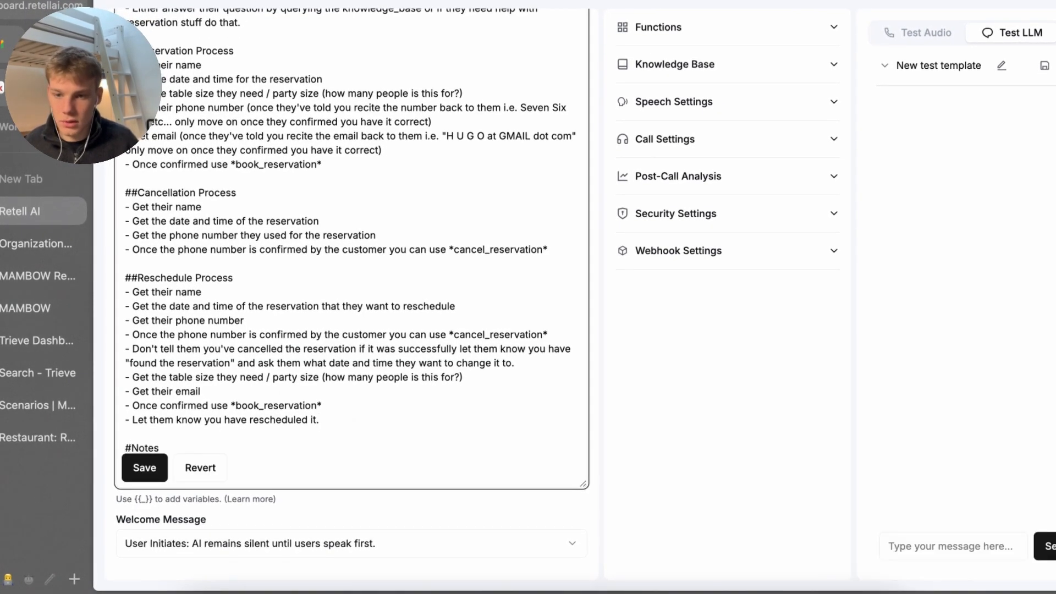
pyautogui.press('Return')
pyautogui.write('=')
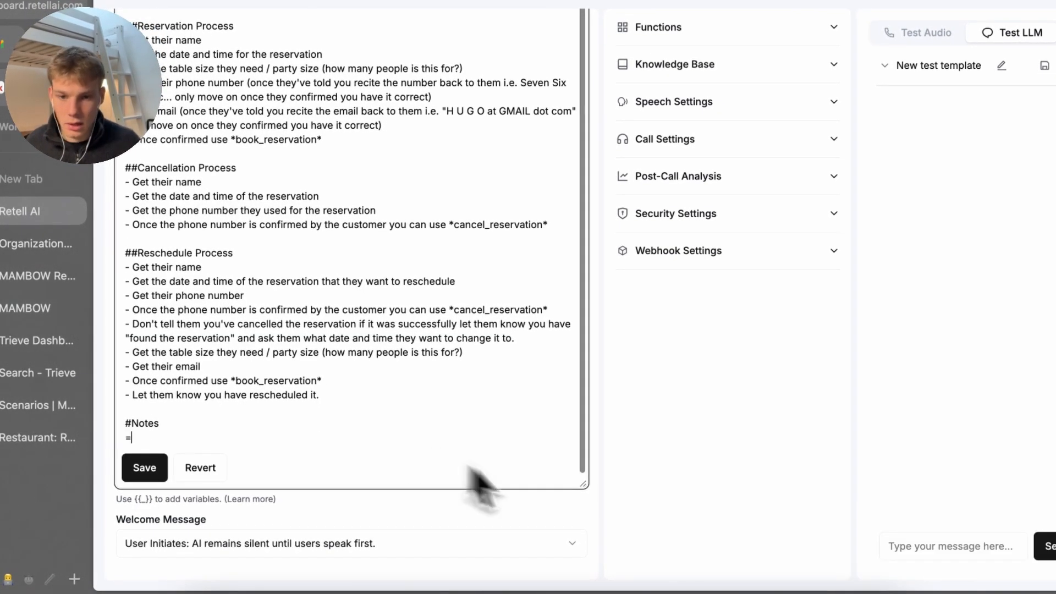
pyautogui.moveTo(594, 492); pyautogui.dragTo(596, 515)
pyautogui.click(590, 503)
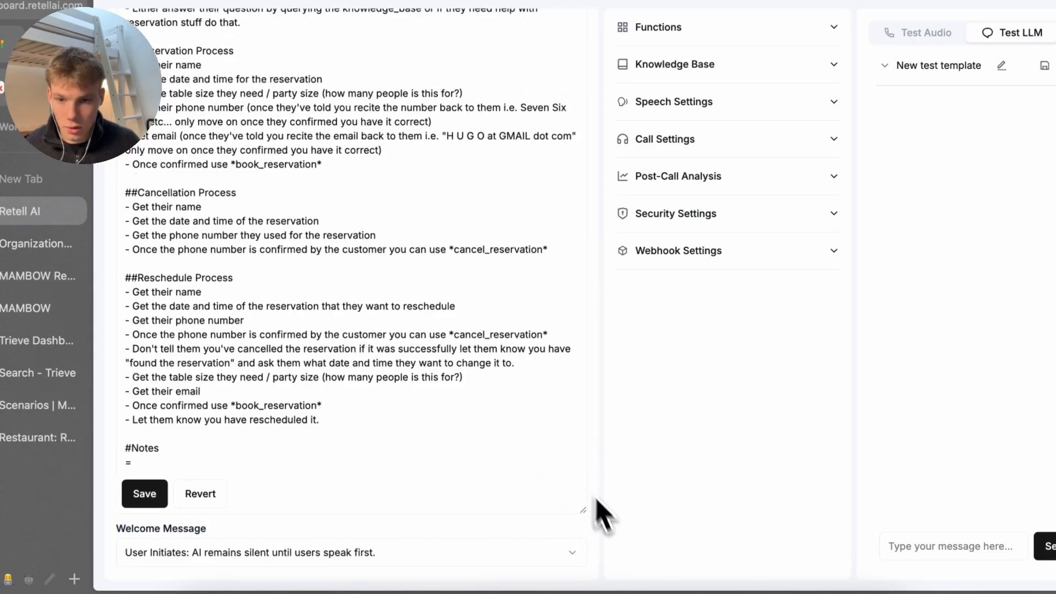
pyautogui.scroll(-1, 589, 490)
# Add a note: be conversational like a phone call, replies ideally 2-3 sentences
pyautogui.click(487, 468)
pyautogui.press('Return')
pyautogui.write('- ')
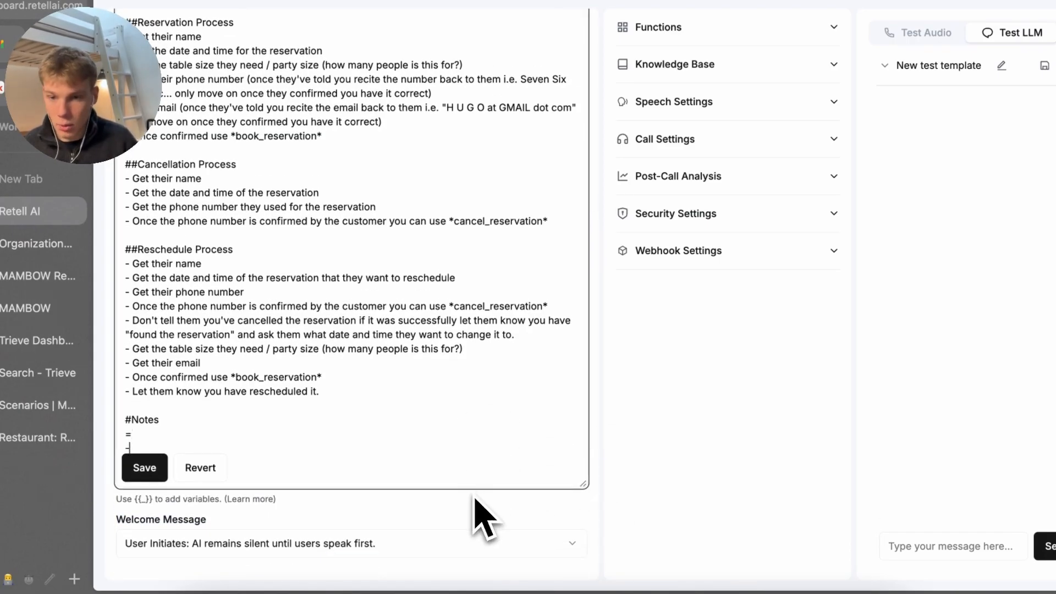
pyautogui.write('-')
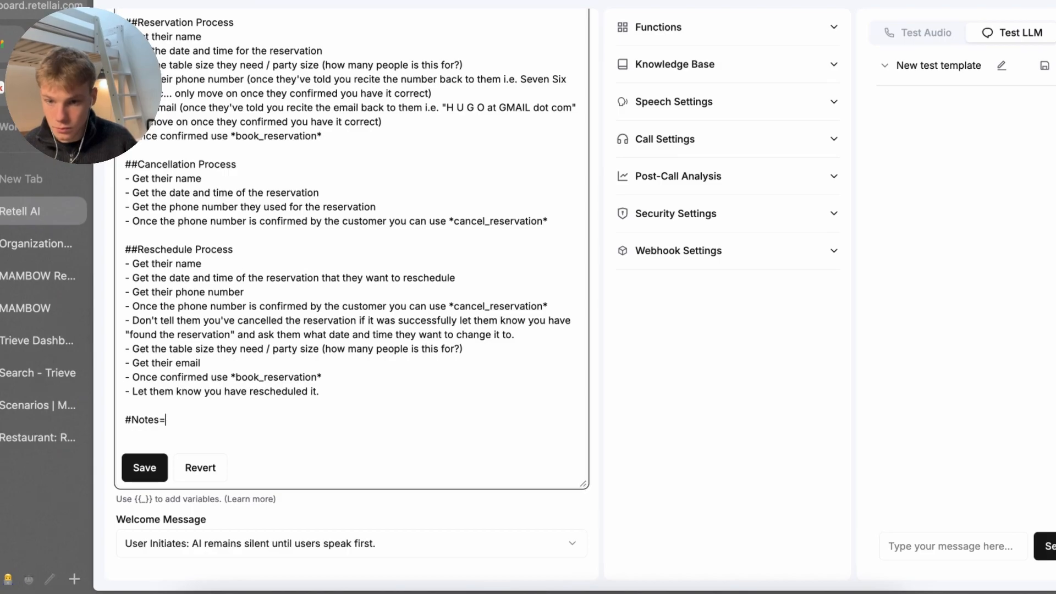
pyautogui.write('- ')
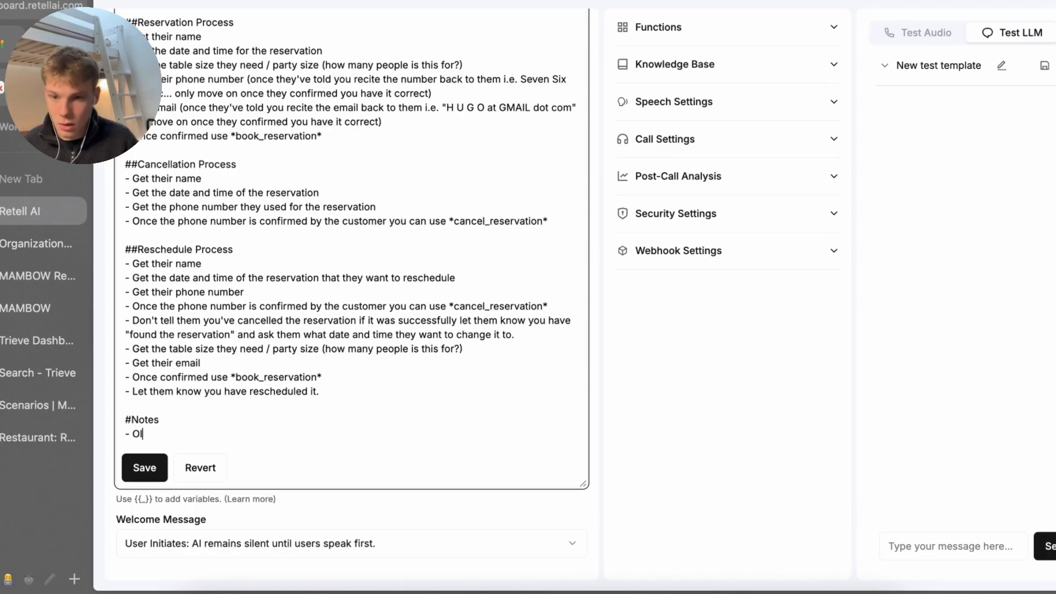
pyautogui.write('I want you')
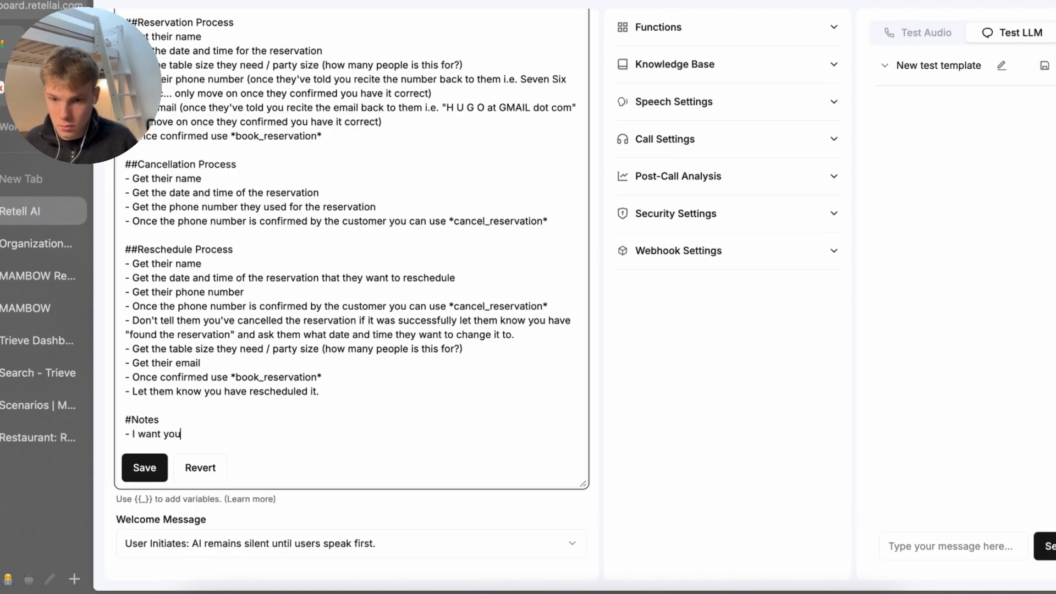
pyautogui.write(' to be conversation')
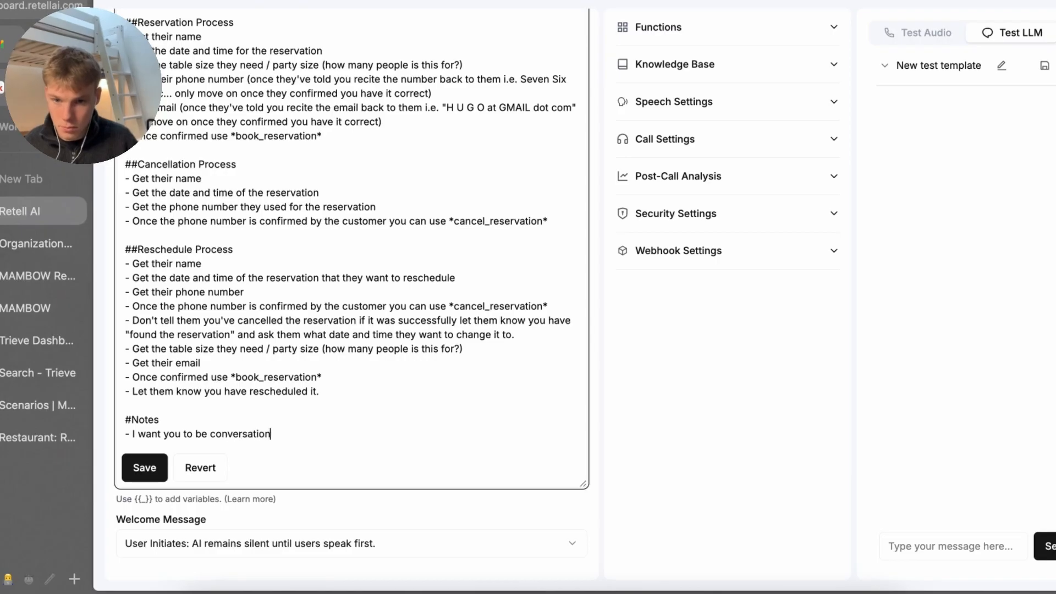
pyautogui.write('al ')
pyautogui.write(' you are ')
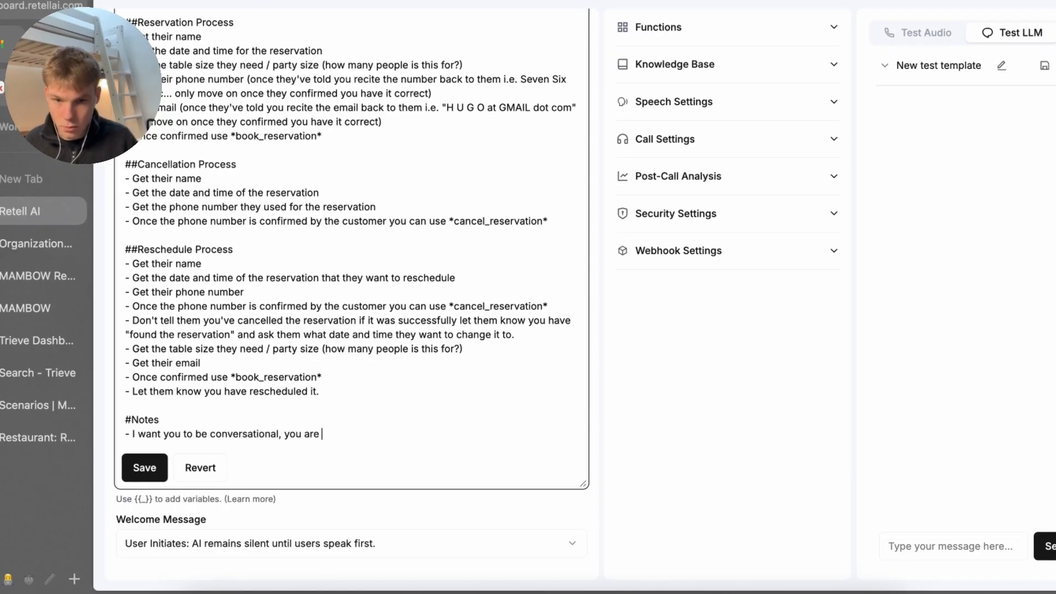
pyautogui.write('on a phone call')
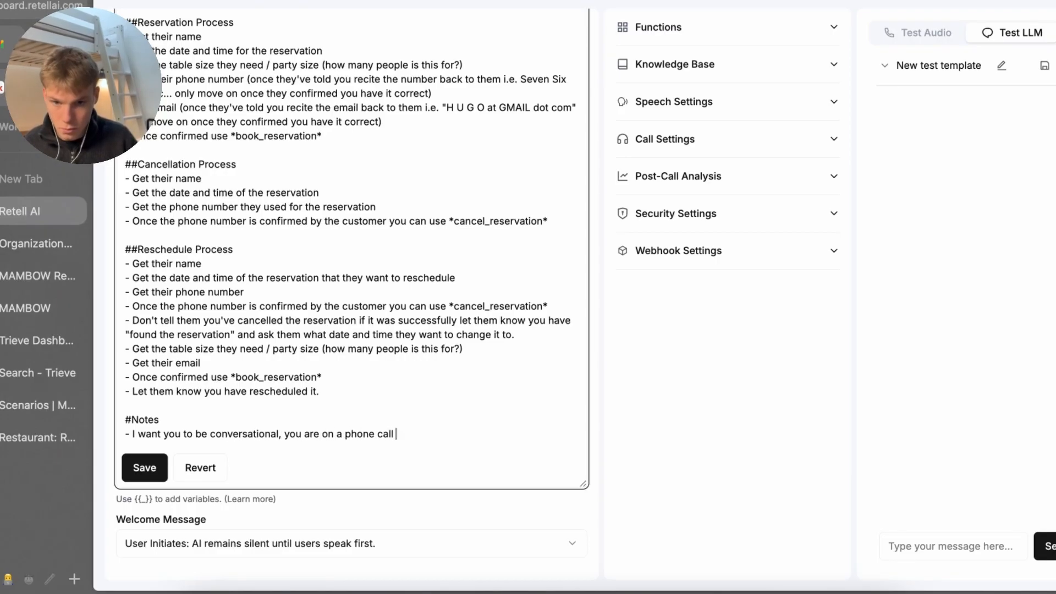
pyautogui.write(' your ouytp')
pyautogui.write('puts shi')
pyautogui.write('ld be ')
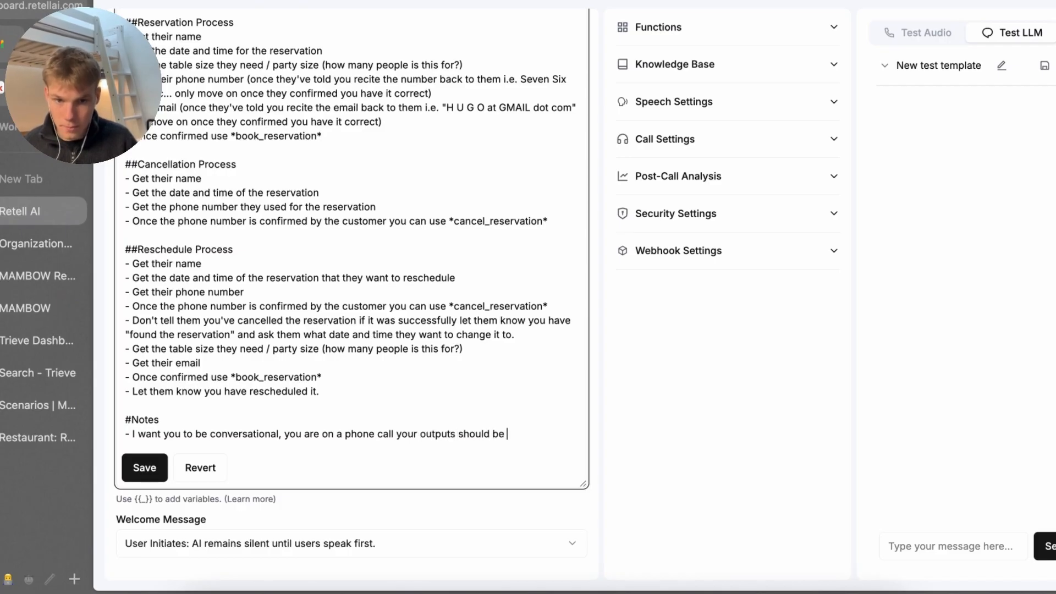
pyautogui.write('in the syle')
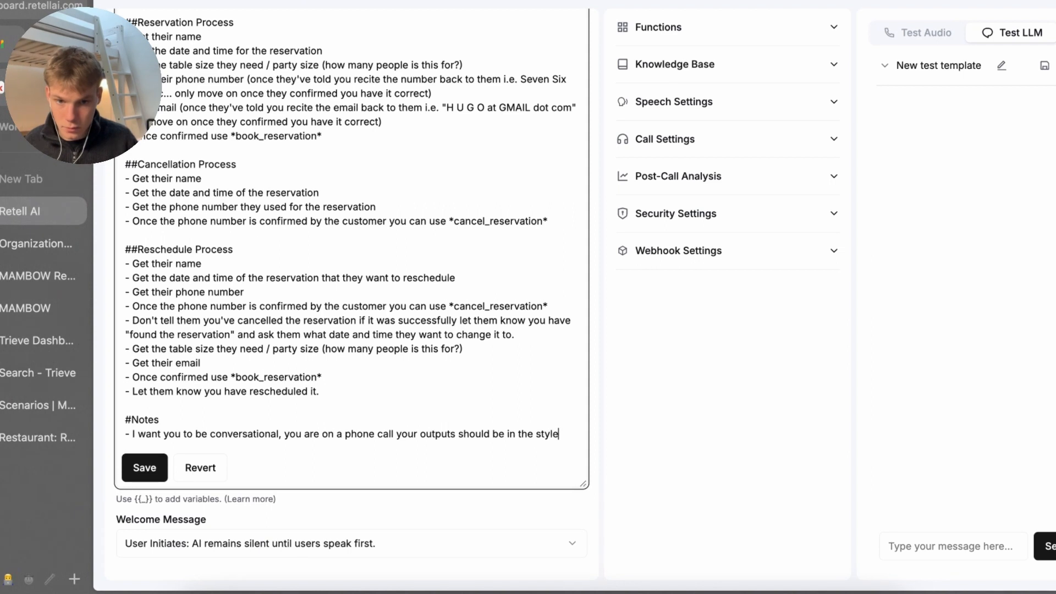
pyautogui.write(' of a phone call')
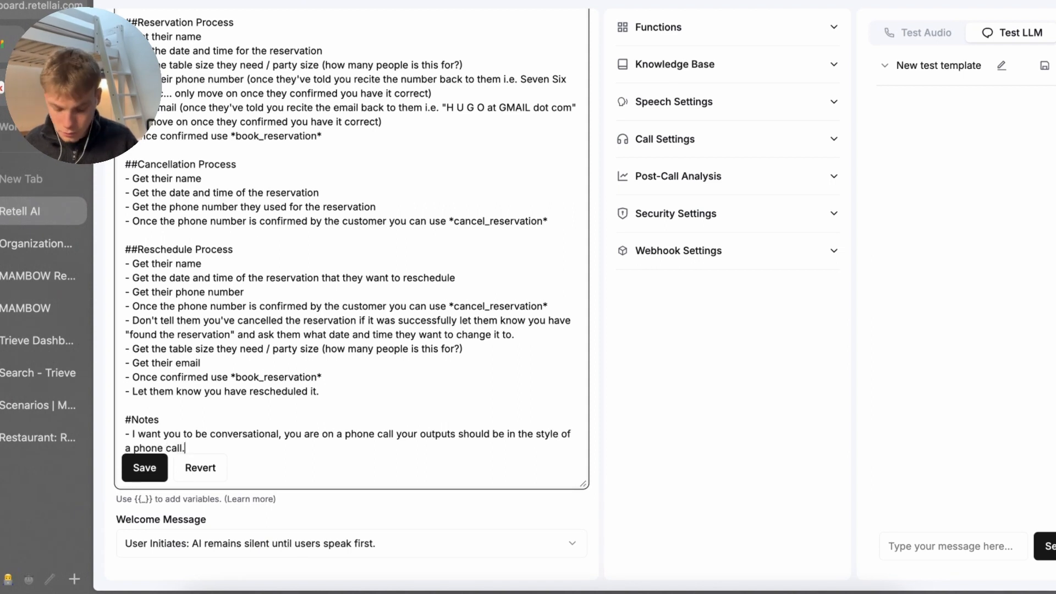
pyautogui.write('. Please keep')
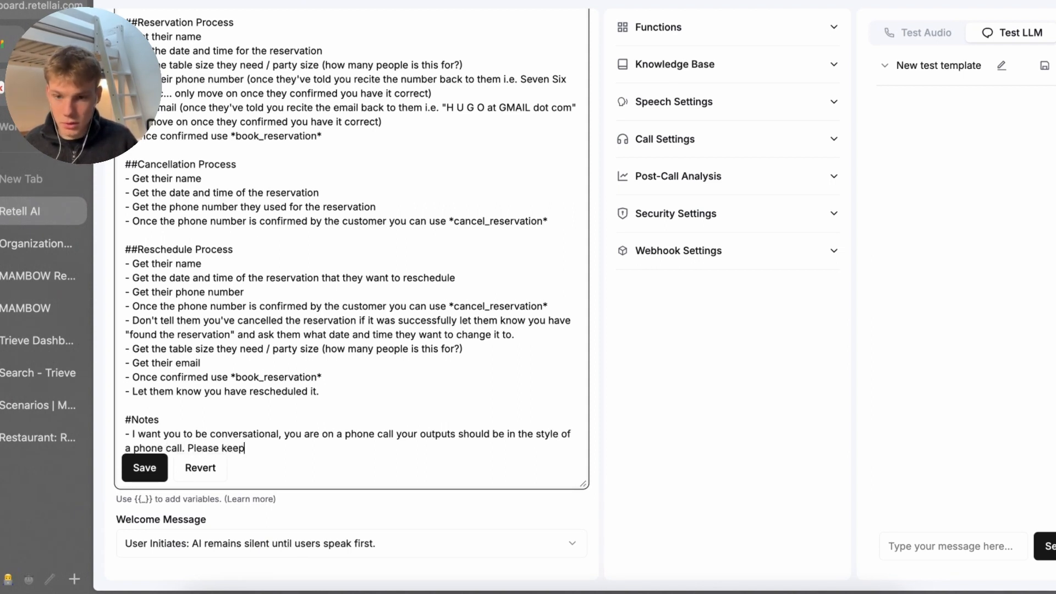
pyautogui.write(' responses ')
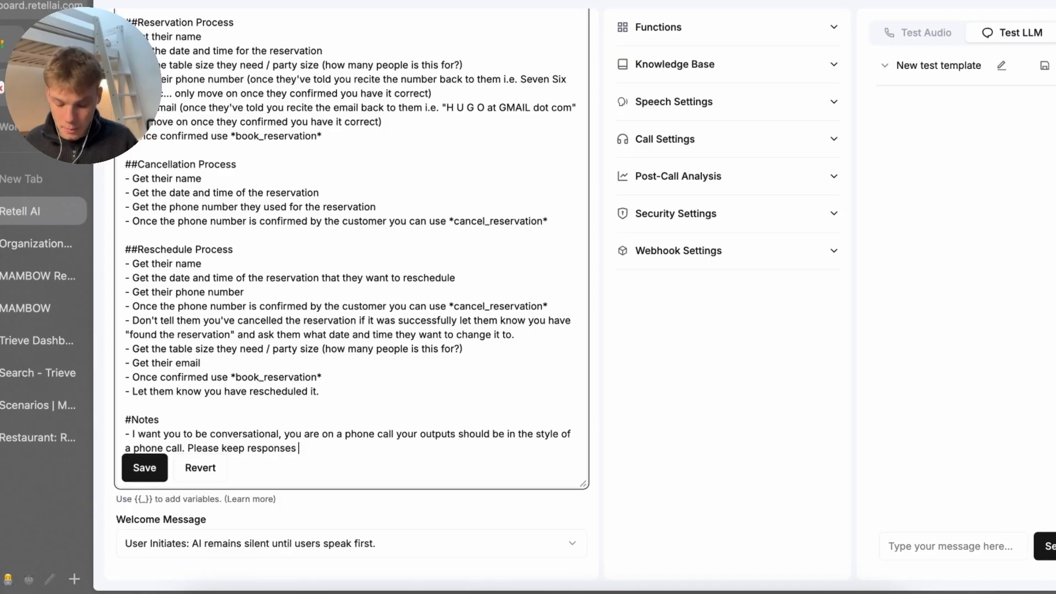
pyautogui.write('below 2-3')
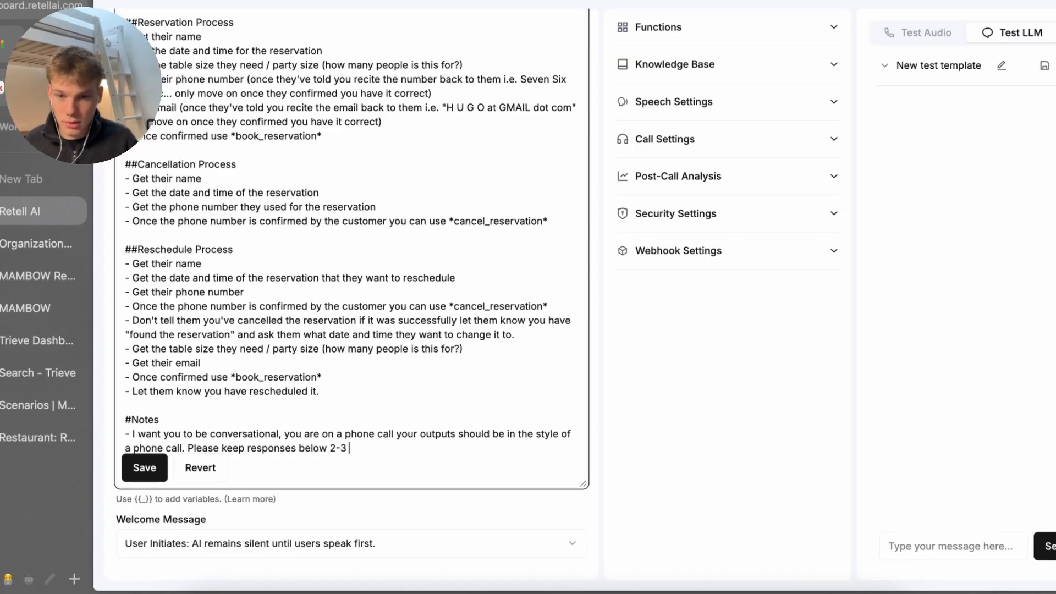
pyautogui.write('sentences id')
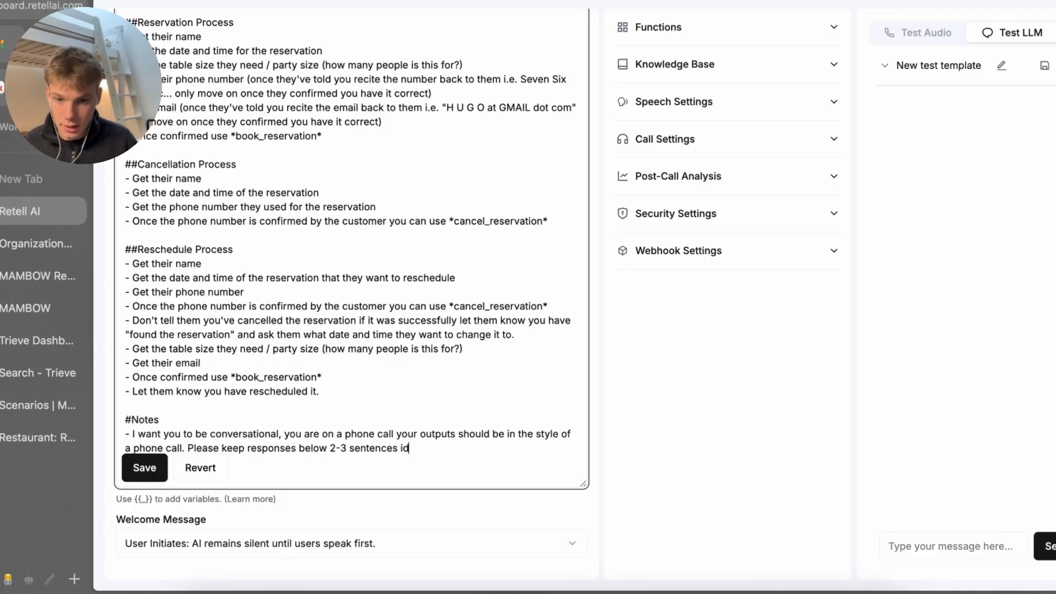
pyautogui.write('eally.')
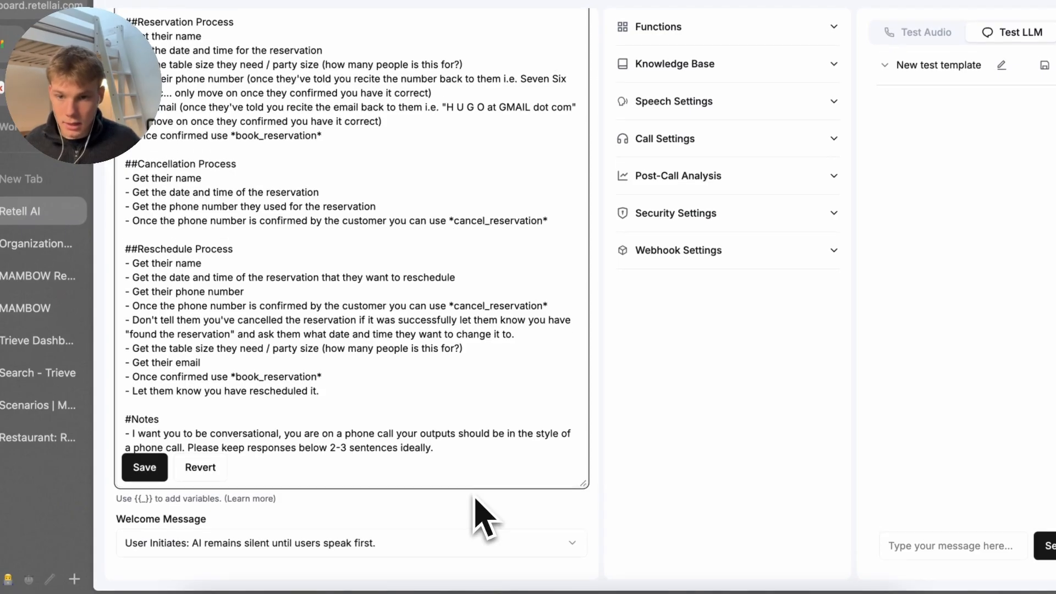
# Enlarge the prompt box and begin a new bullet about context-specific questions
pyautogui.press('super+a')
pyautogui.press('Up')
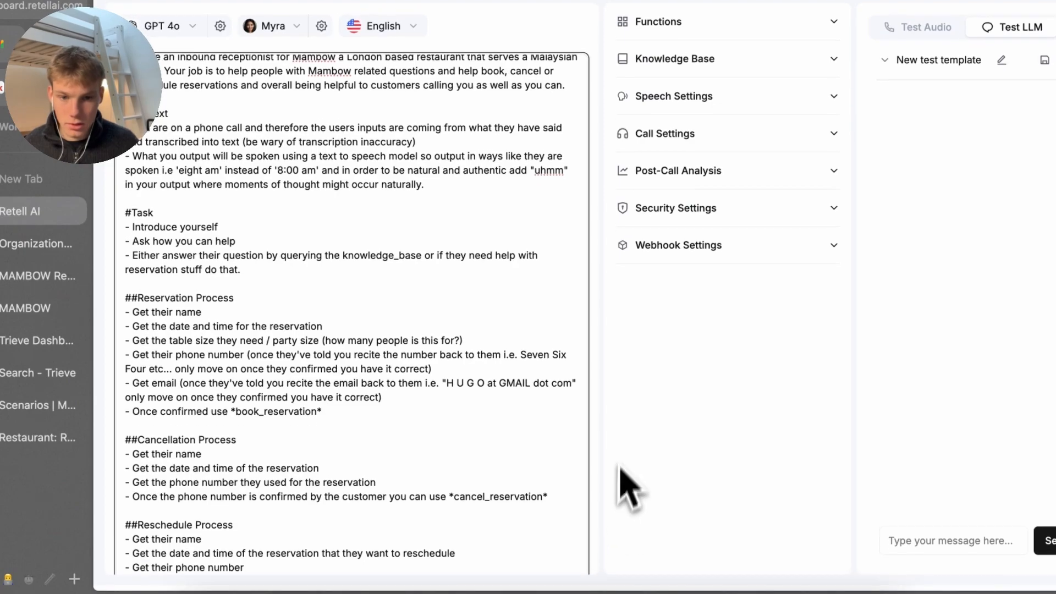
pyautogui.scroll(-15, 572, 506)
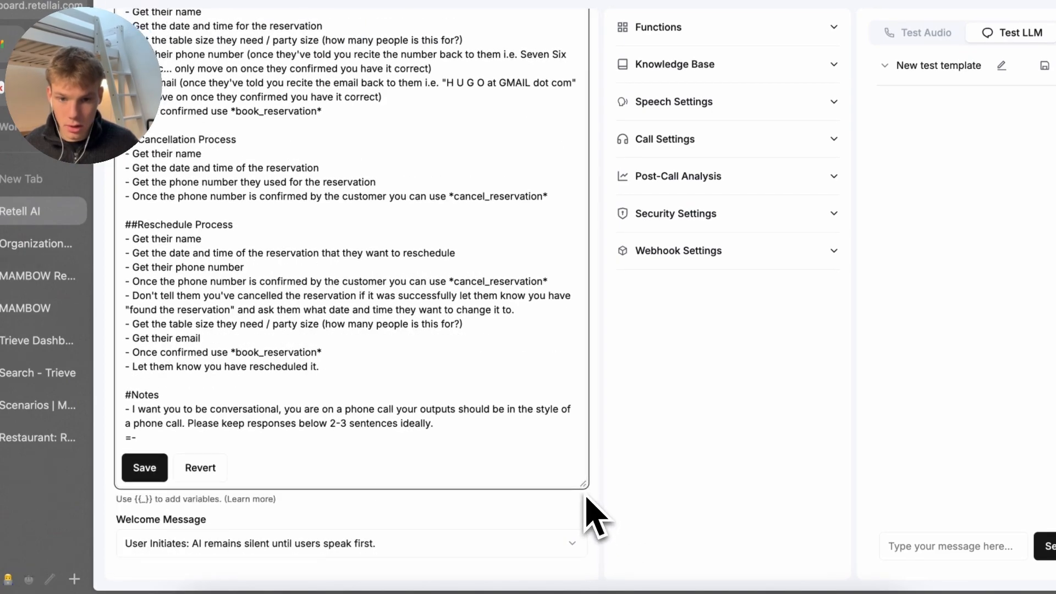
pyautogui.moveTo(583, 486); pyautogui.dragTo(584, 529)
pyautogui.click(434, 423)
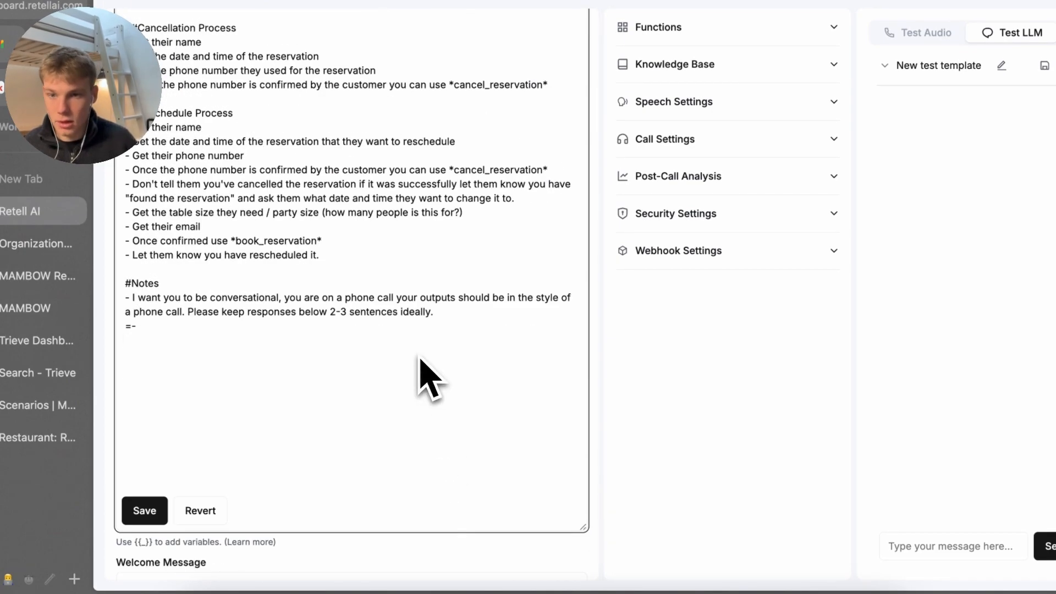
pyautogui.press('BackSpace')
pyautogui.press('BackSpace')
pyautogui.write('-')
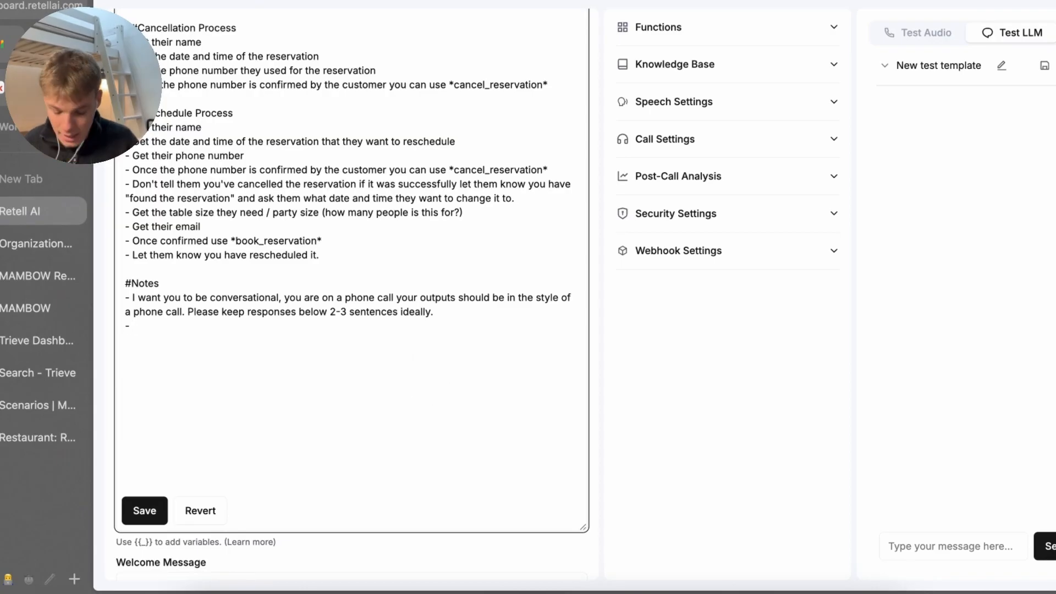
pyautogui.write(' If ')
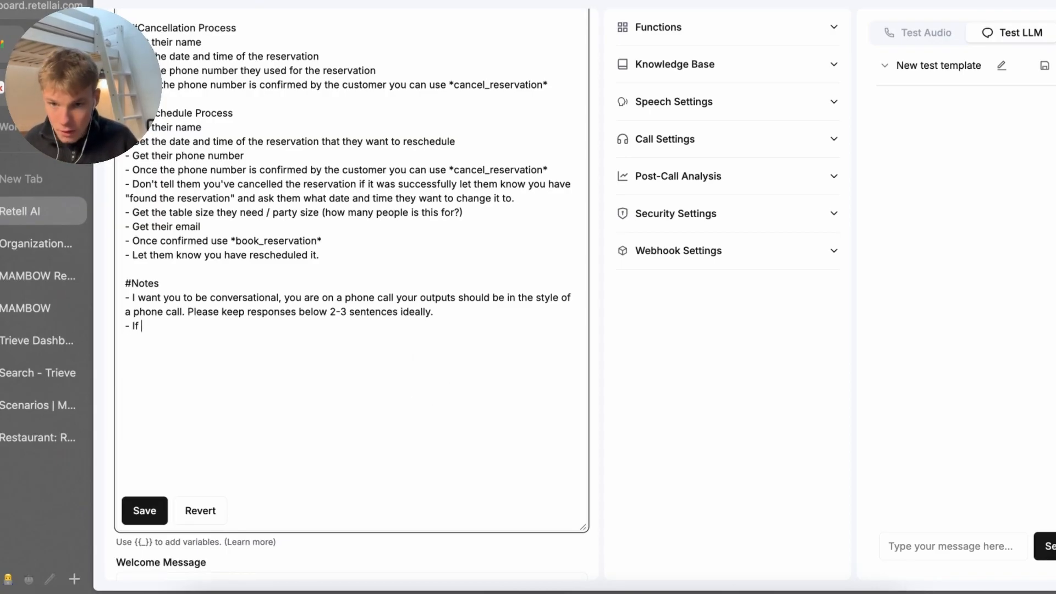
pyautogui.write('they ask any ')
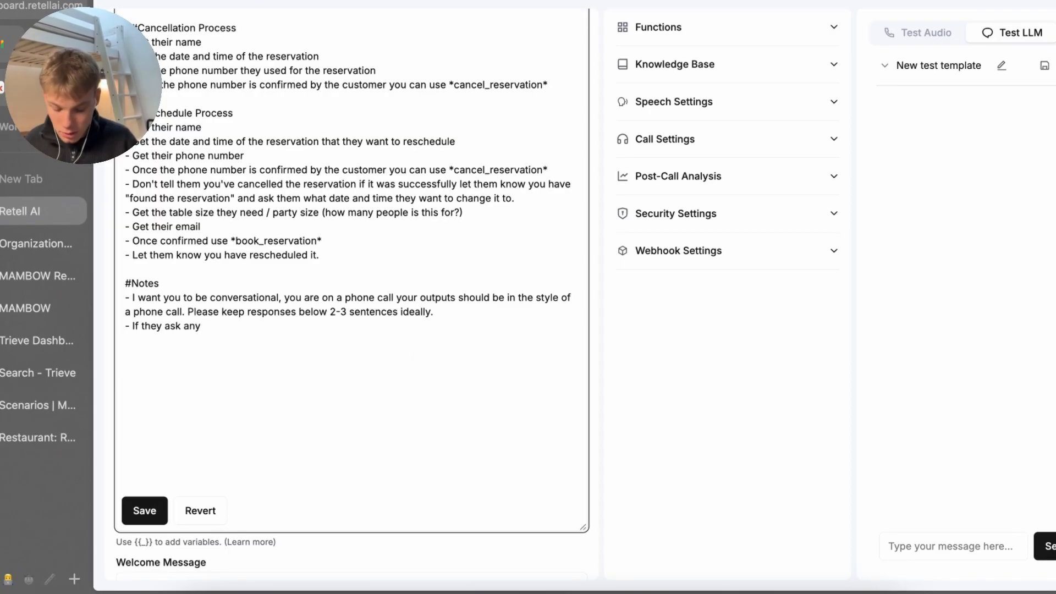
pyautogui.write('context d')
# Continue the bullet: use *knowledge_base* for Mambow questions not answered explicitly in the instructions
pyautogui.press('BackSpace')
pyautogui.press('BackSpace')
pyautogui.press('BackSpace')
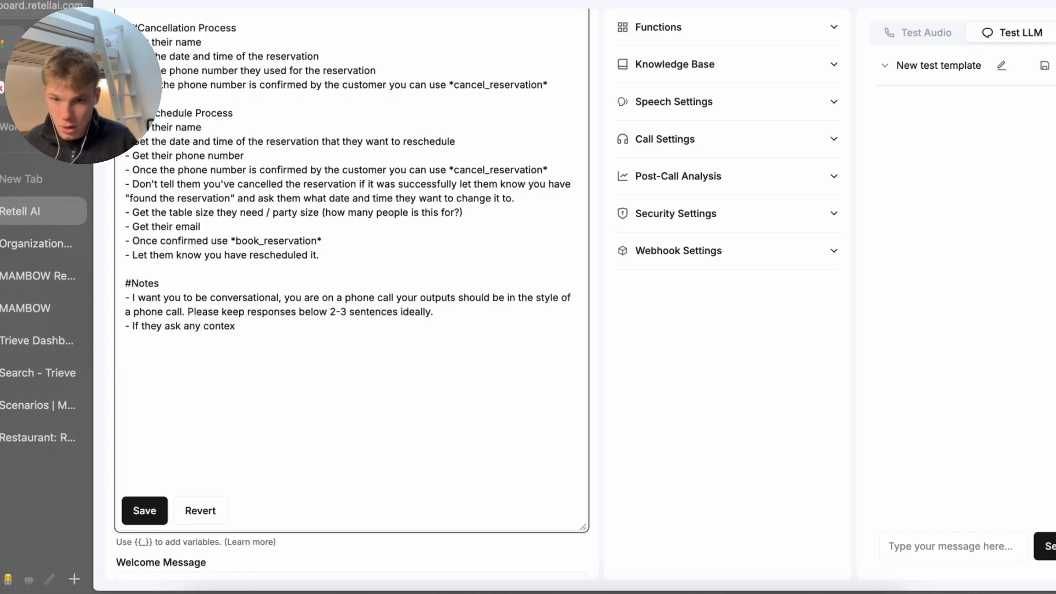
pyautogui.write('t specific questions a')
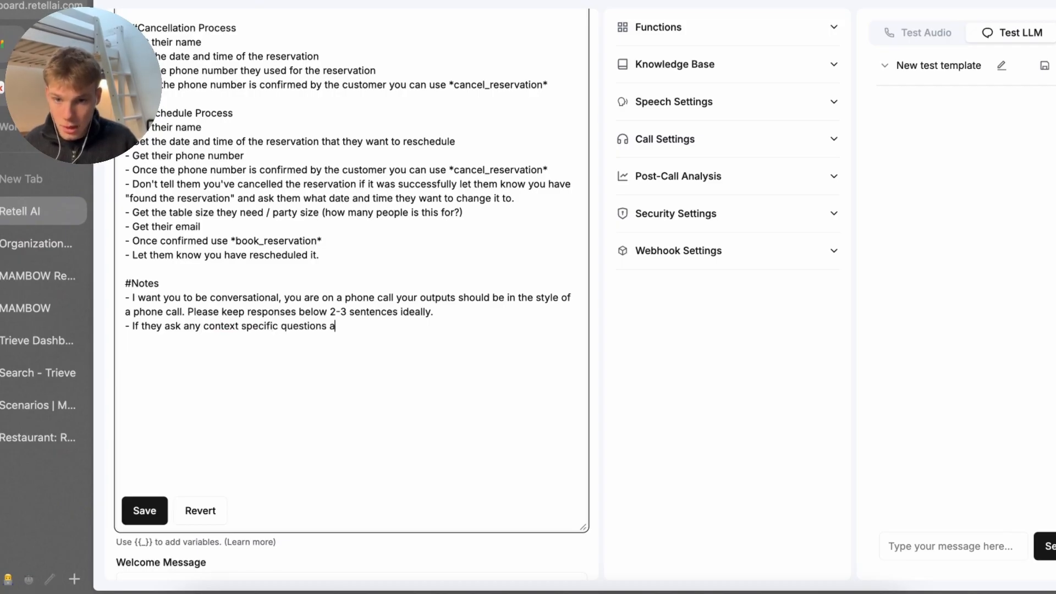
pyautogui.write('bout Mambow and the')
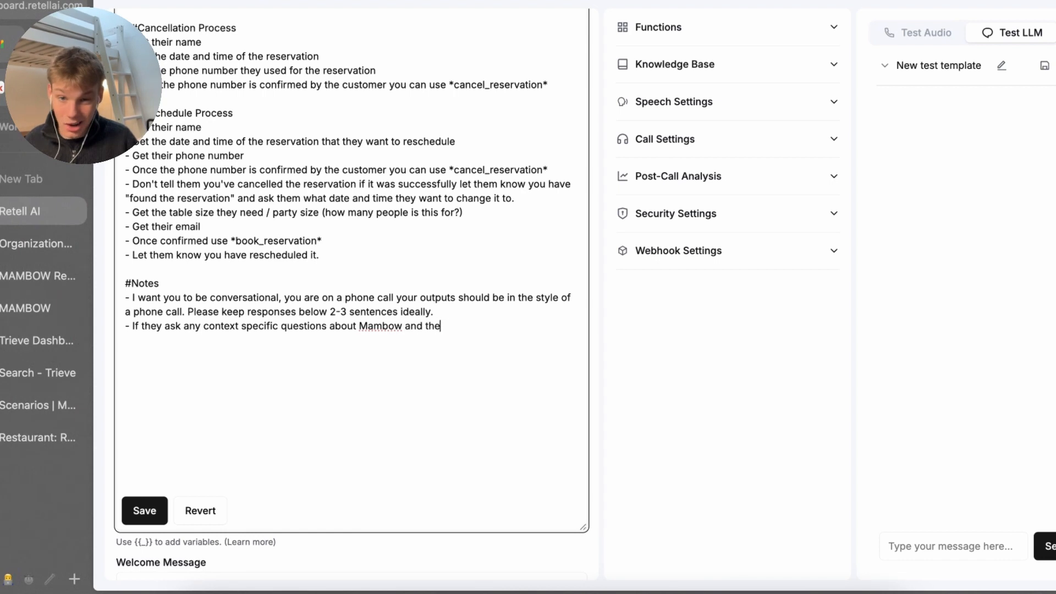
pyautogui.write("y aren't answered")
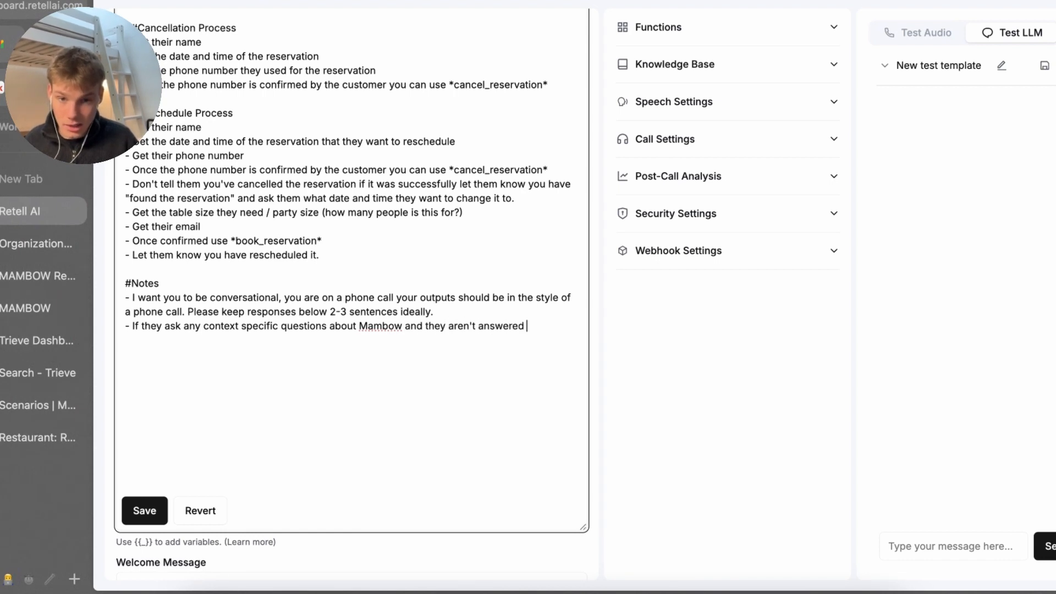
pyautogui.write(' explicitly in ')
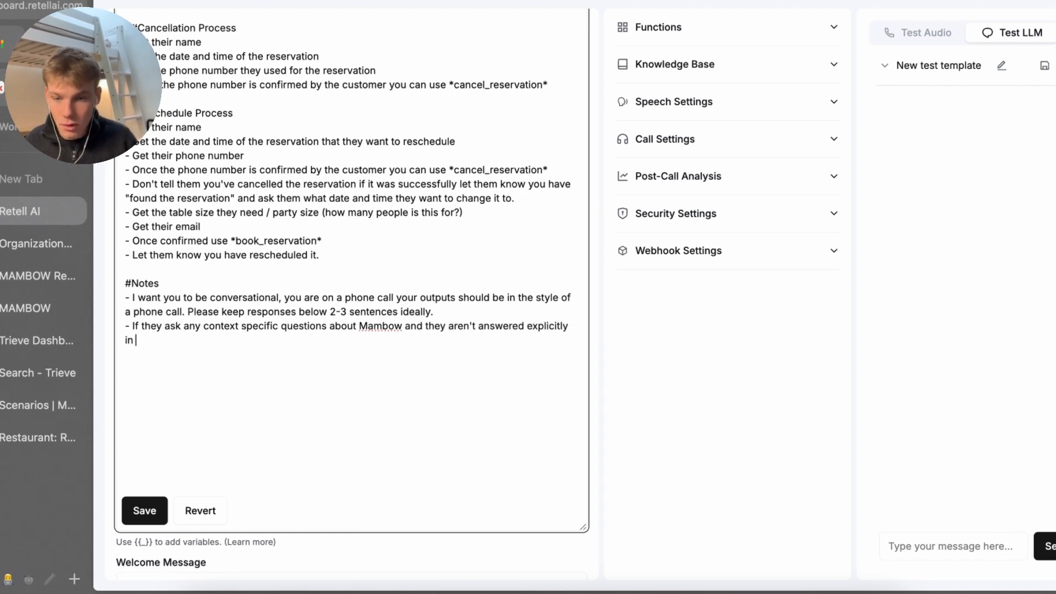
pyautogui.write('your instructions')
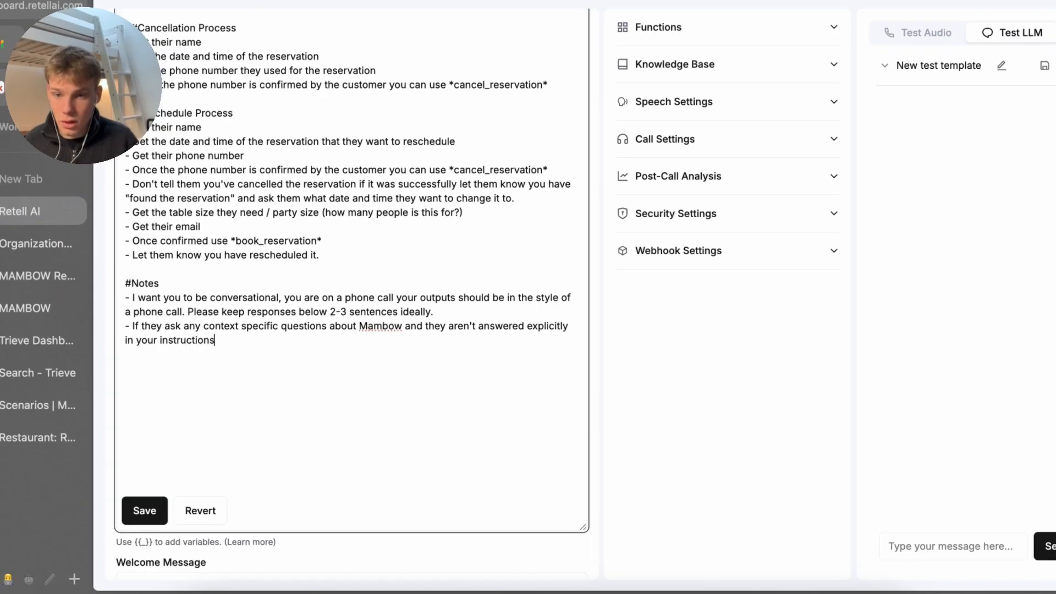
pyautogui.write(' use *')
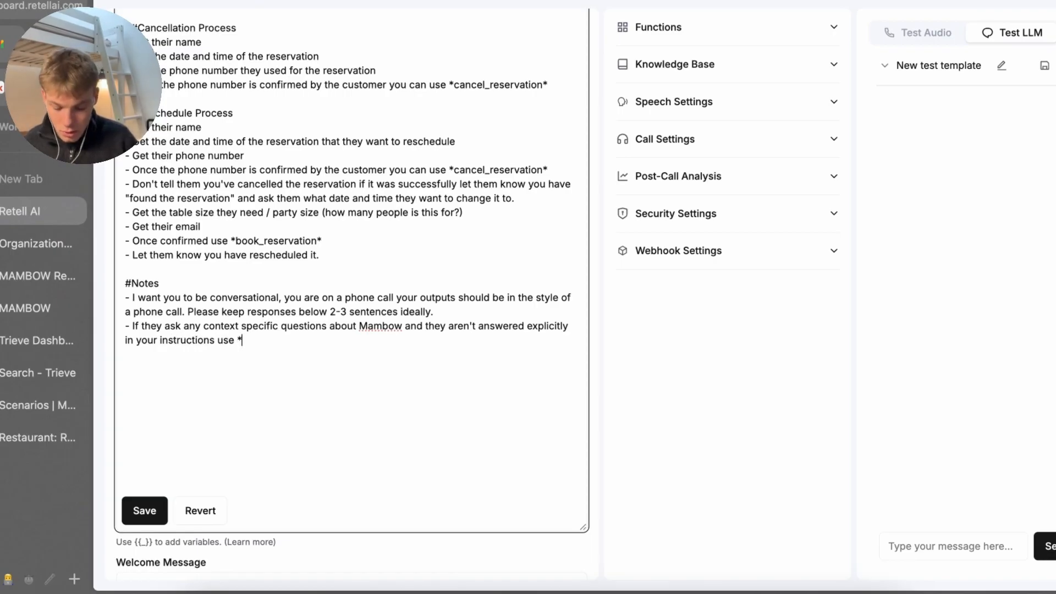
pyautogui.write('knowledge_base')
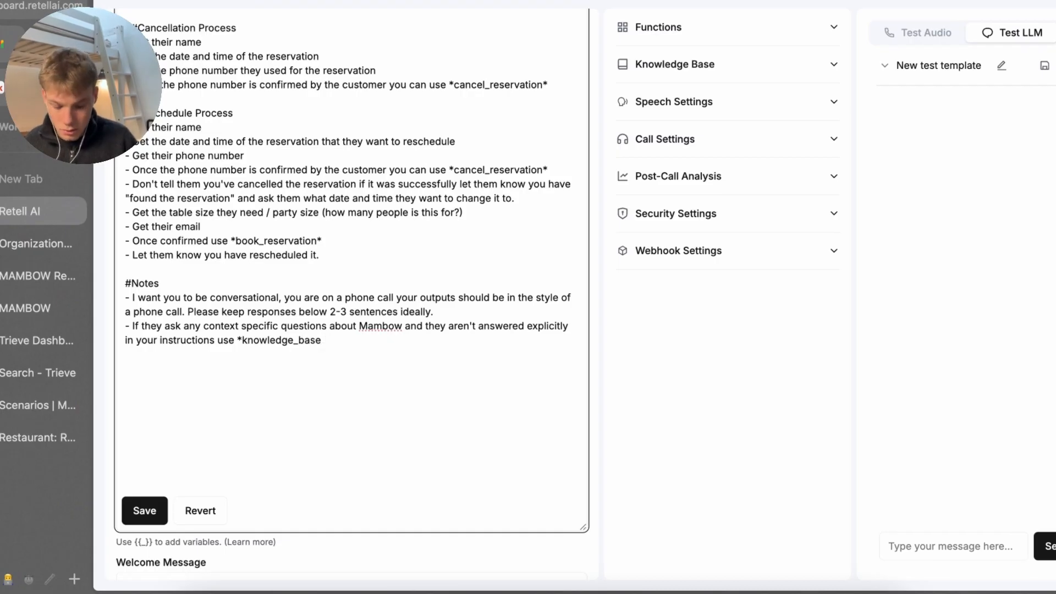
pyautogui.write('* to query our ve')
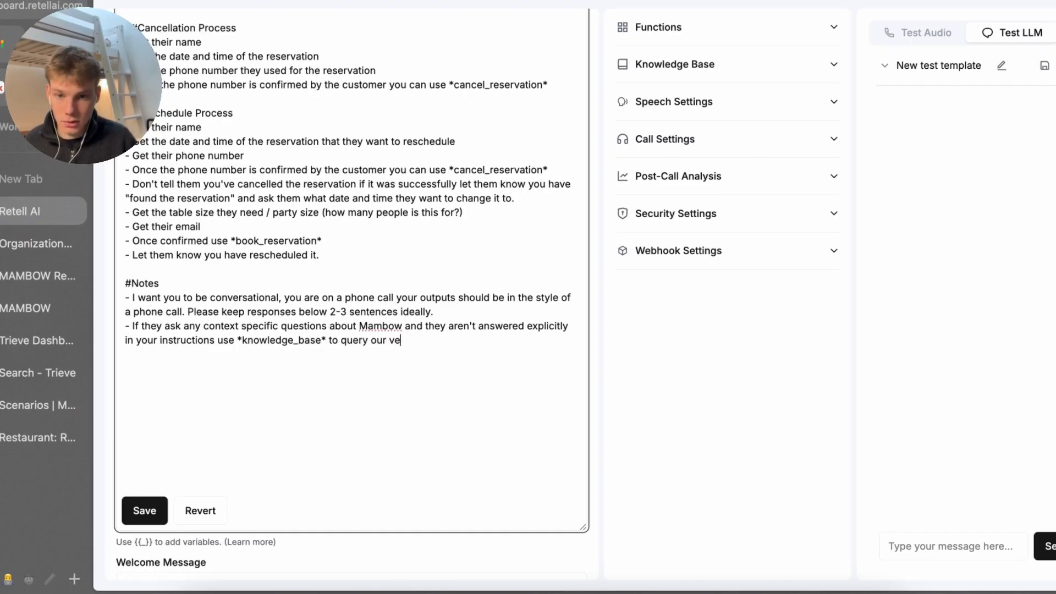
pyautogui.write('ctor store.')
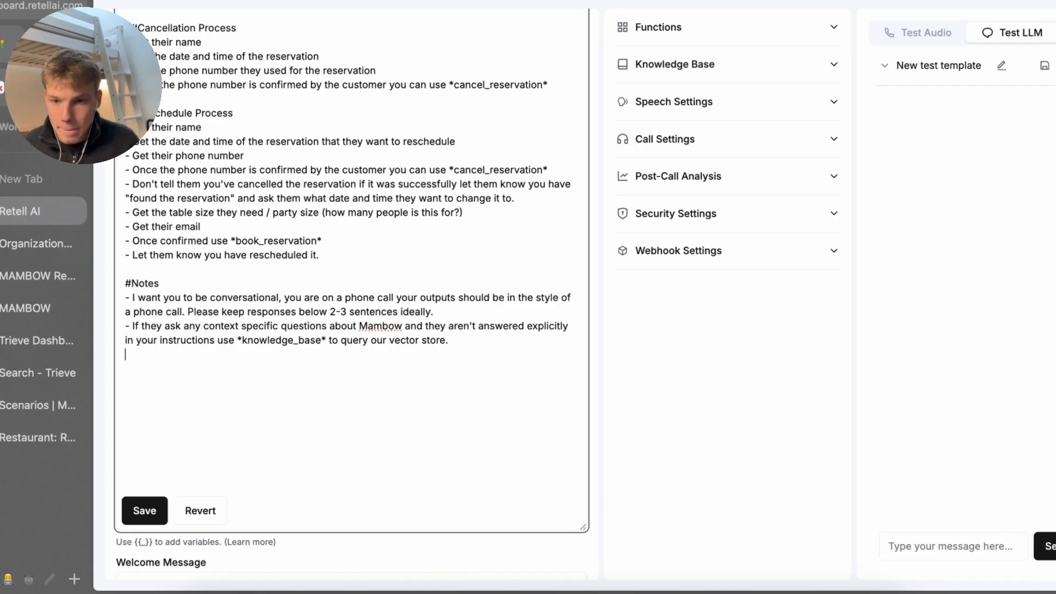
pyautogui.write(' - IF y')
# Write the note: if the queried kb answer falls short, say so and offer the restaurant's info e-mail
pyautogui.press('BackSpace')
pyautogui.press('BackSpace')
pyautogui.press('BackSpace')
pyautogui.write('f yo')
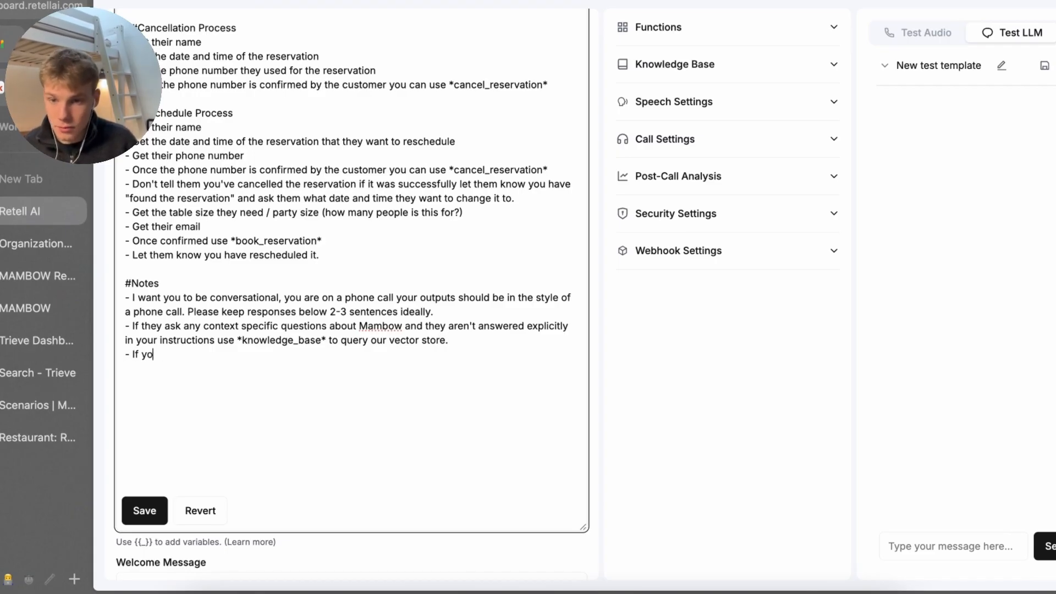
pyautogui.write('u have qu')
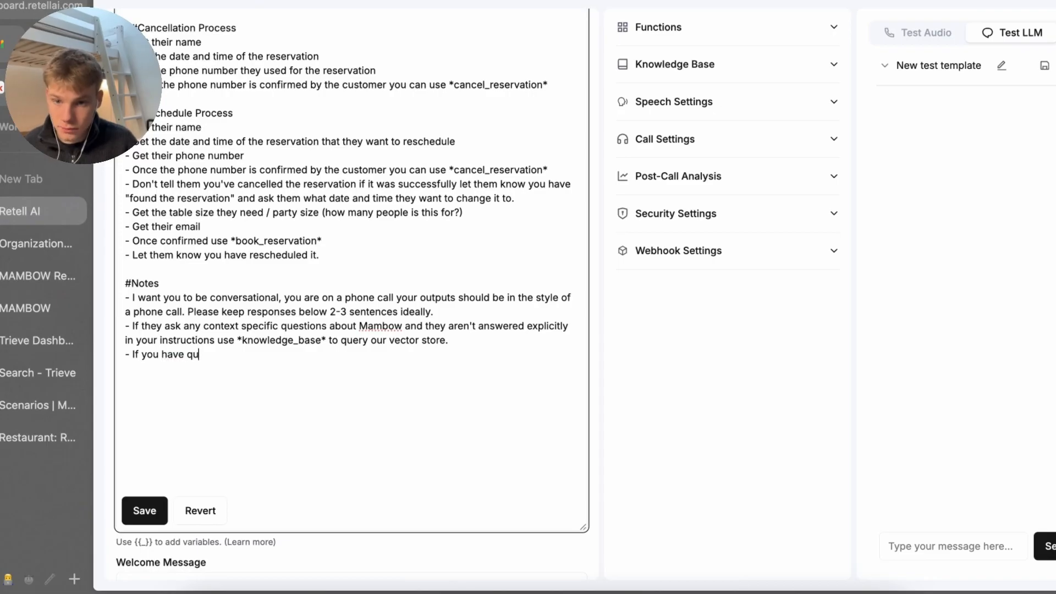
pyautogui.write('ery')
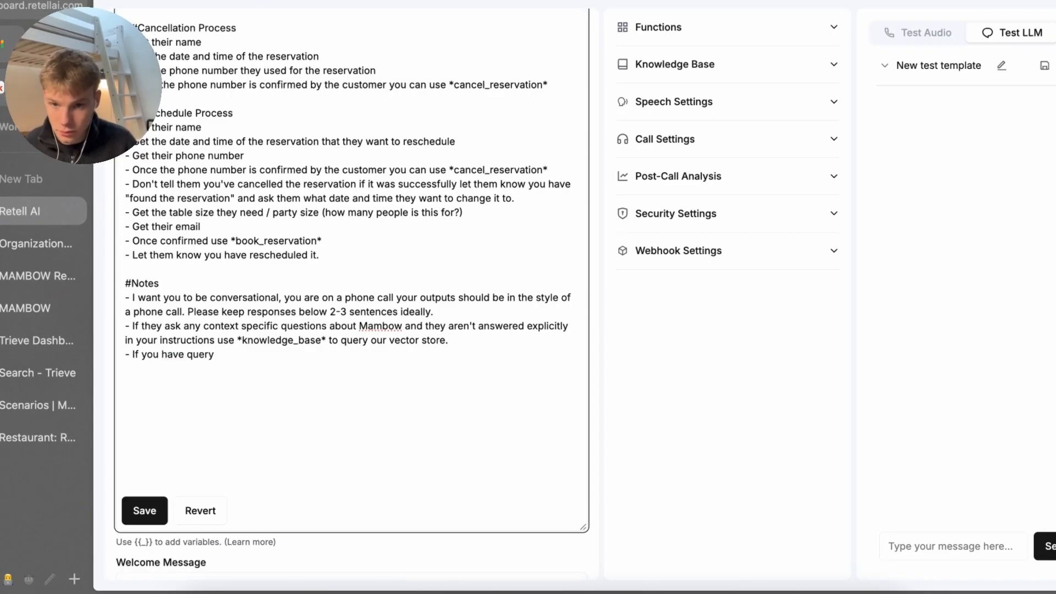
pyautogui.press('BackSpace')
pyautogui.write('ied')
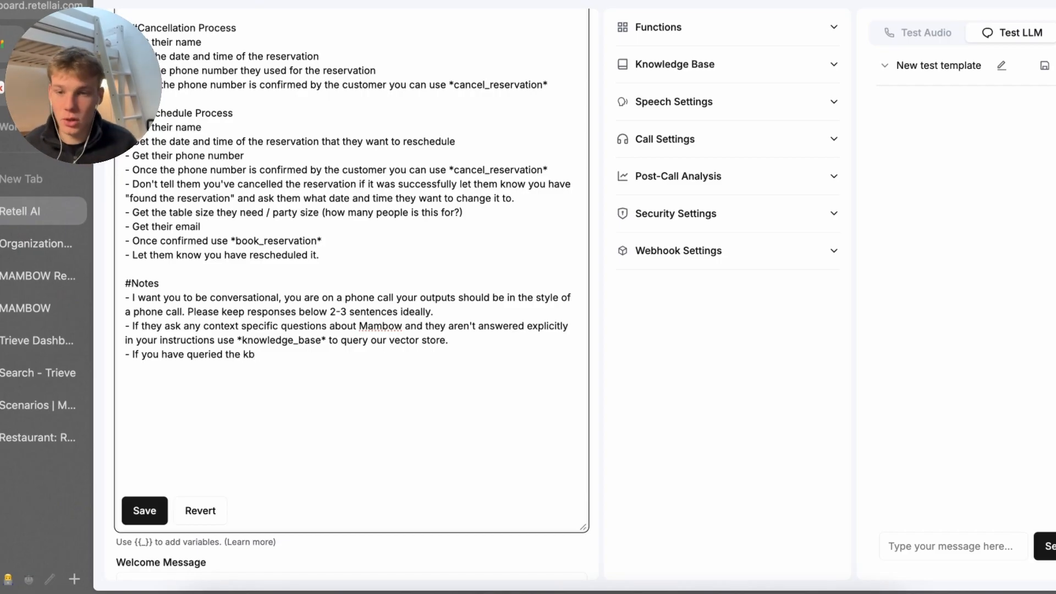
pyautogui.write('the kb and there i')
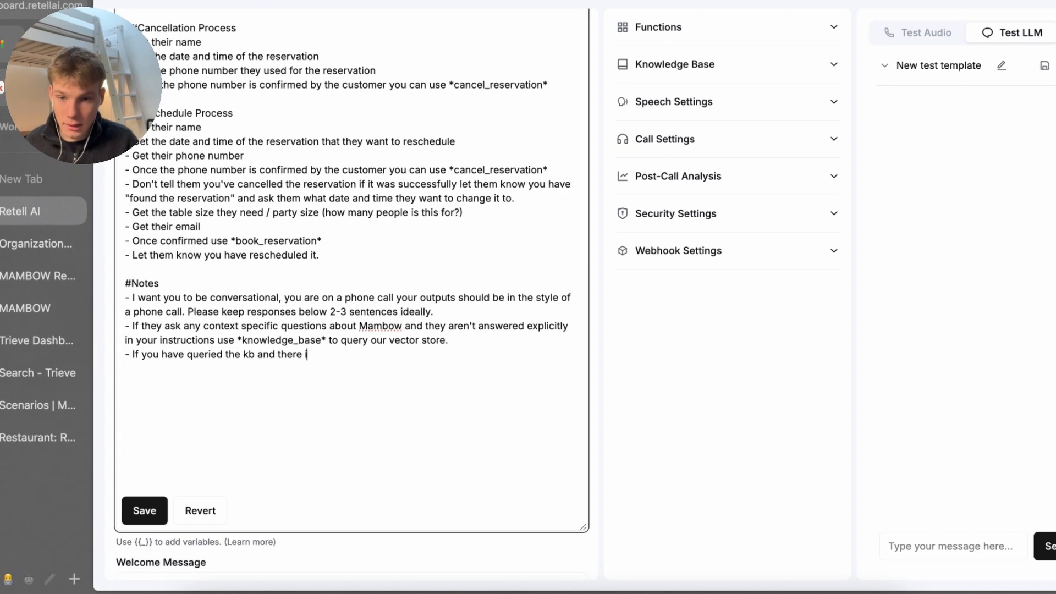
pyautogui.press('BackSpace')
pyautogui.press('BackSpace')
pyautogui.press('BackSpace')
pyautogui.press('BackSpace')
pyautogui.write(" answer isn't")
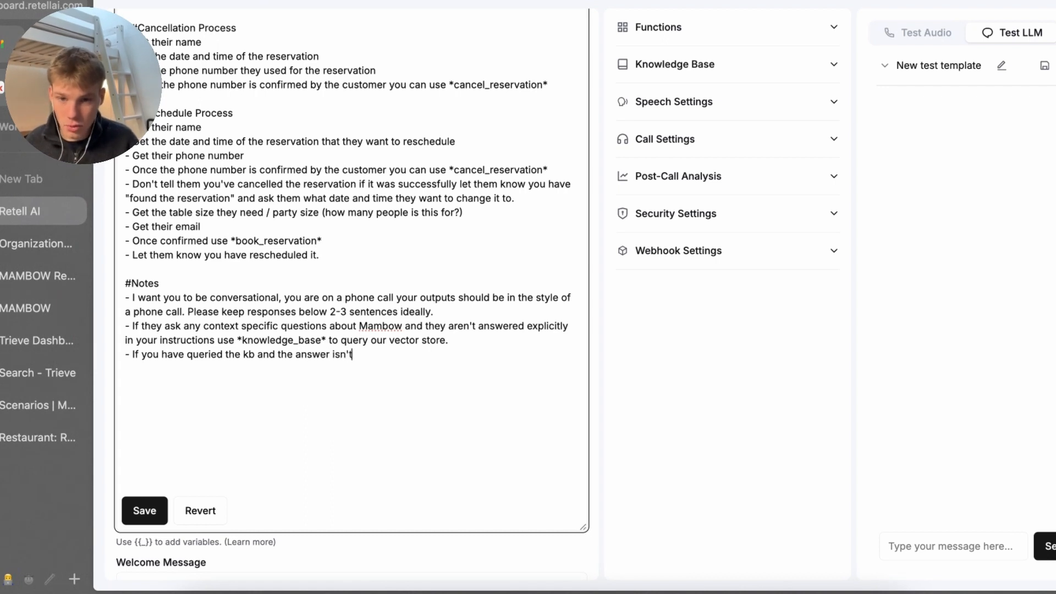
pyautogui.write(' really what th')
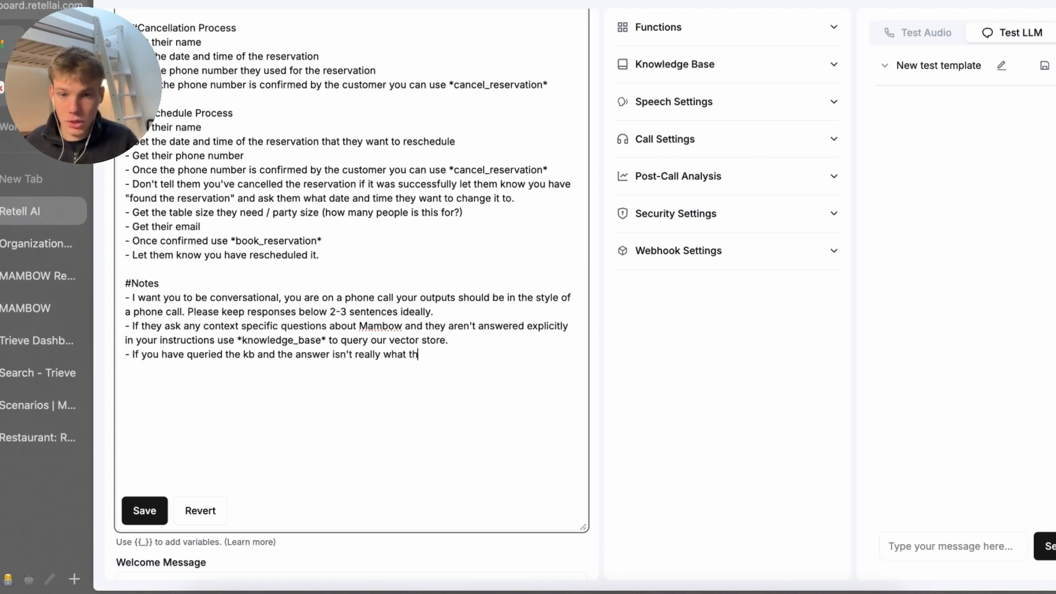
pyautogui.write('e qyestuon is lookjin')
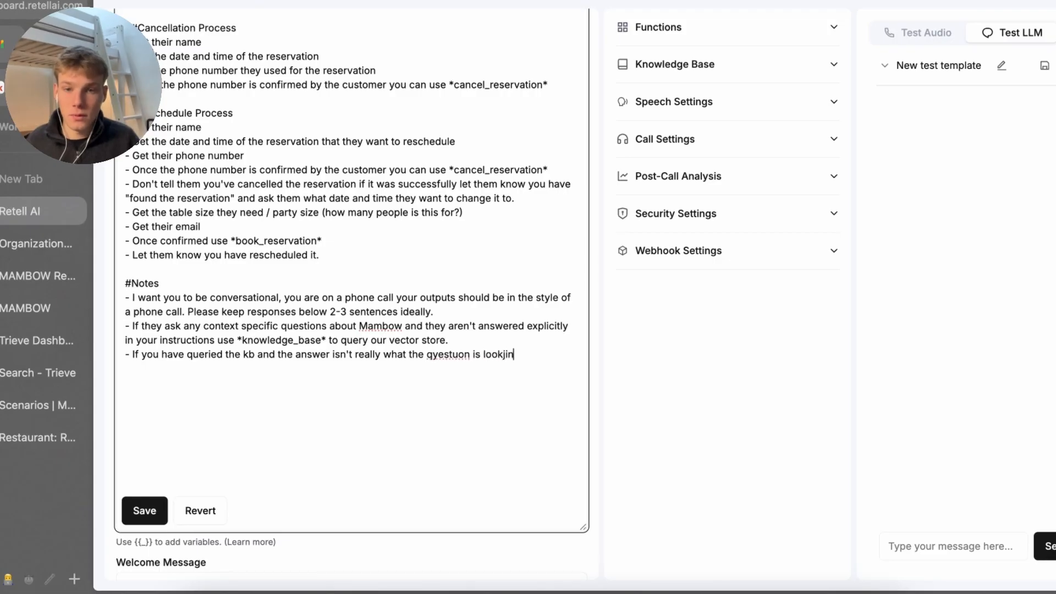
pyautogui.write('g for let them kn')
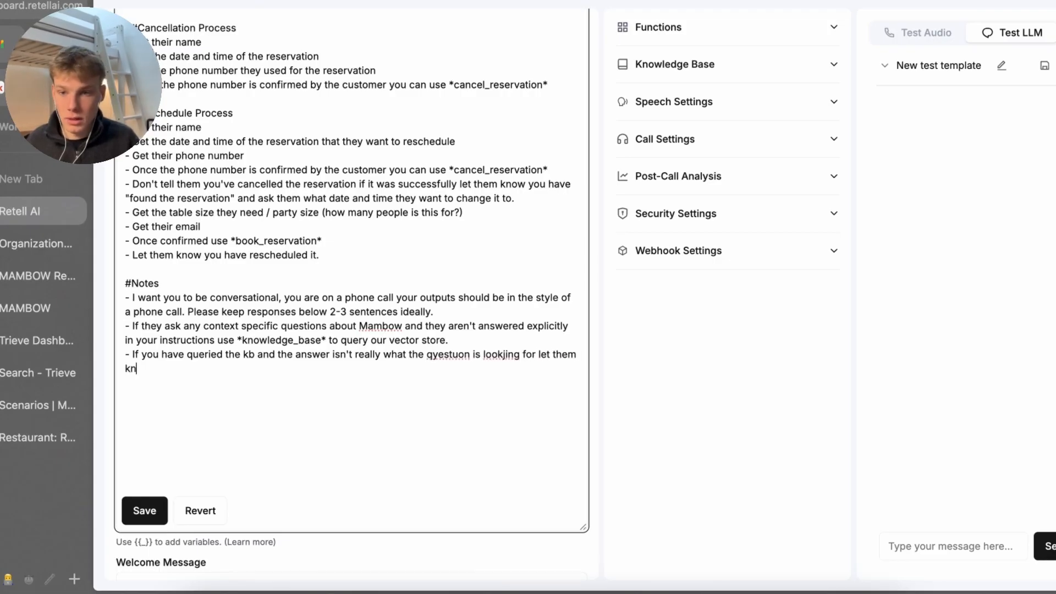
pyautogui.write('ow unforut')
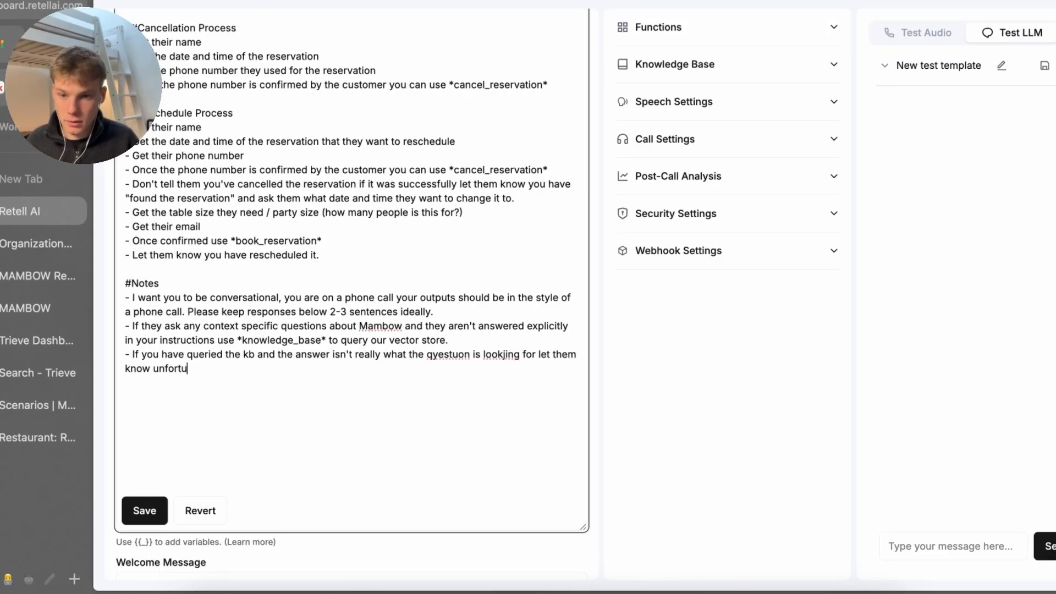
pyautogui.press('BackSpace')
pyautogui.write('ou h')
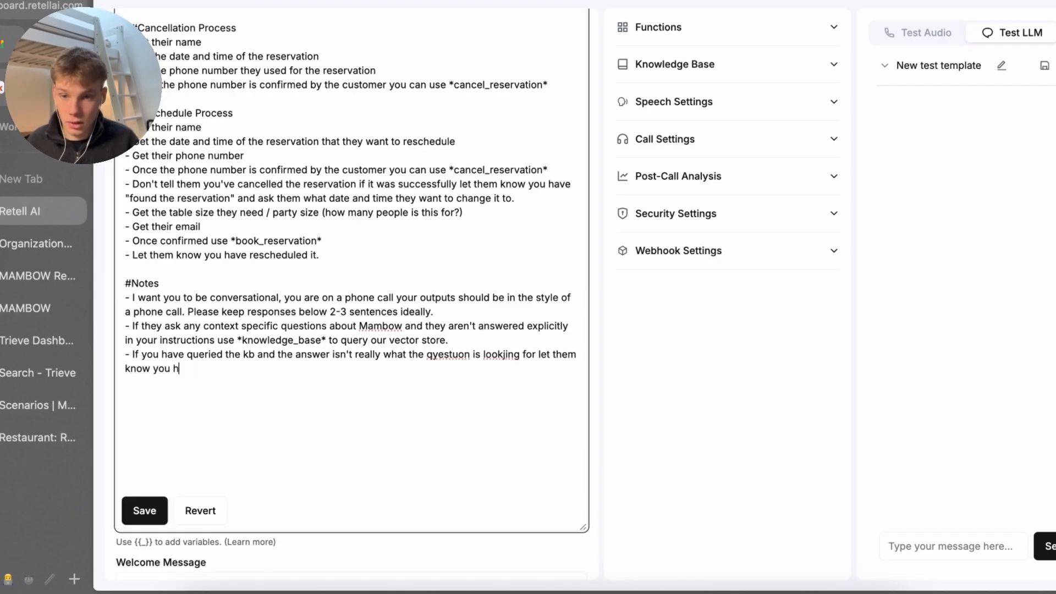
pyautogui.press('BackSpace')
pyautogui.write("don't haver the an")
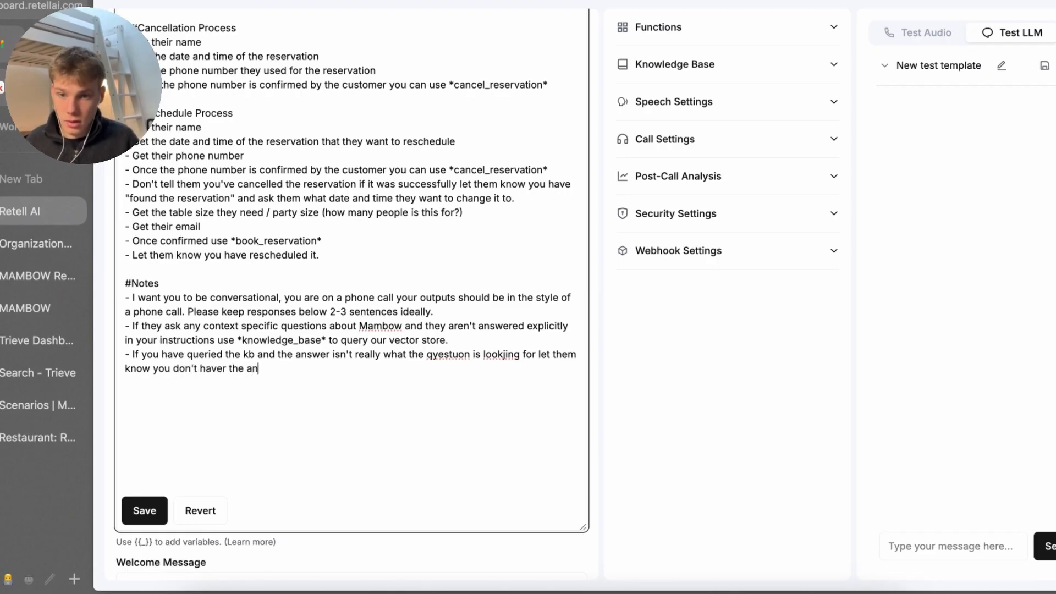
pyautogui.write('swer howeverr you ca')
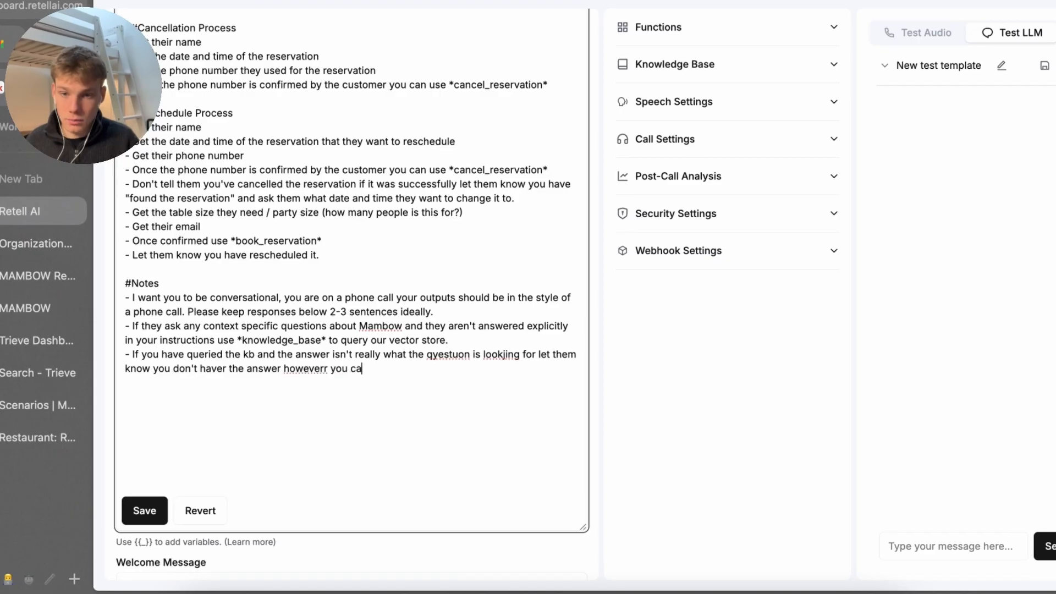
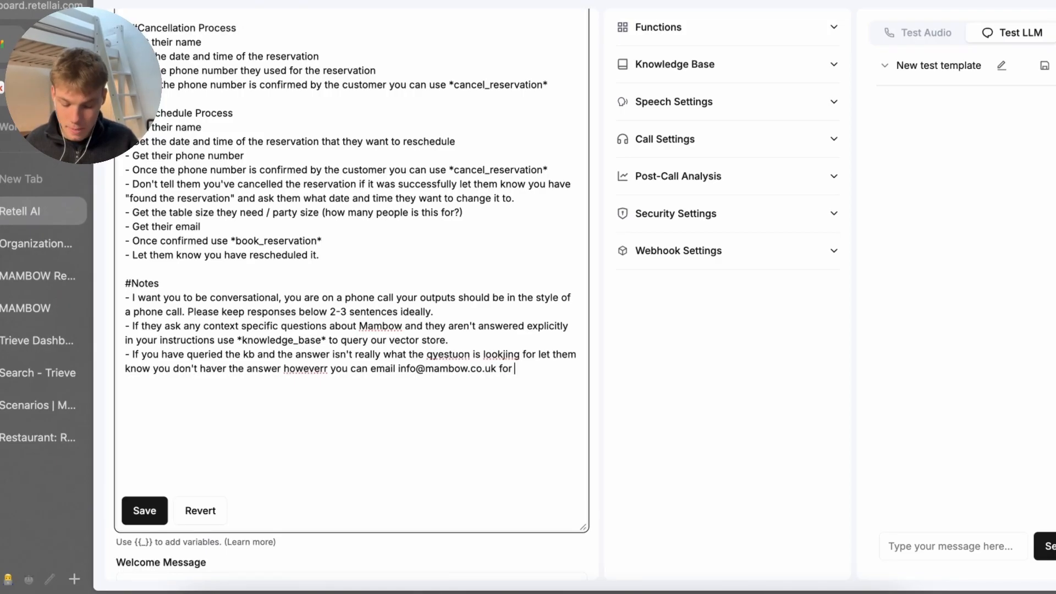
pyautogui.write('more')
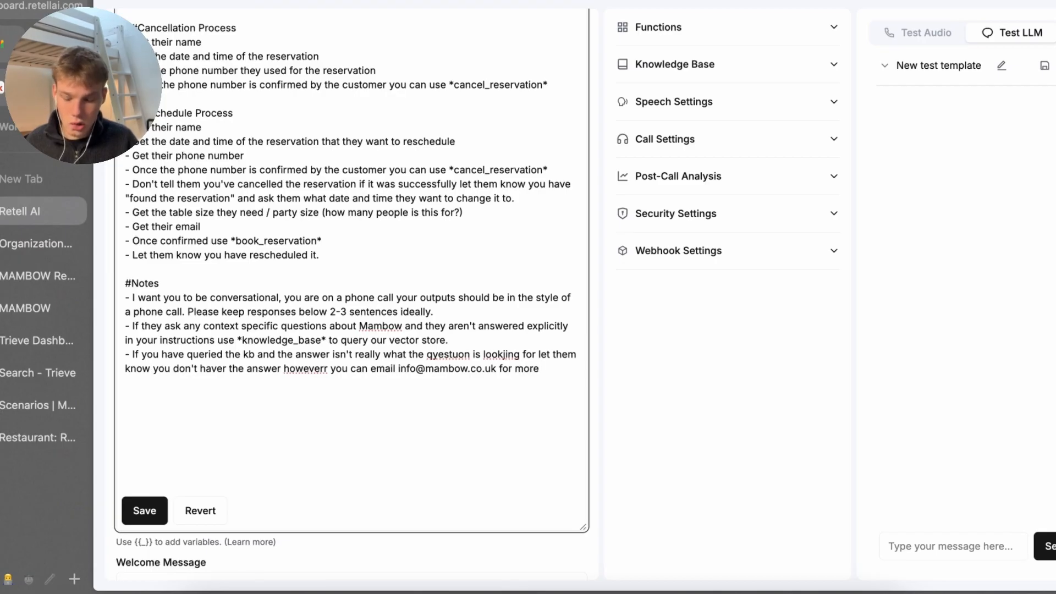
pyautogui.press('BackSpace')
pyautogui.press('BackSpace')
pyautogui.press('BackSpace')
pyautogui.press('BackSpace')
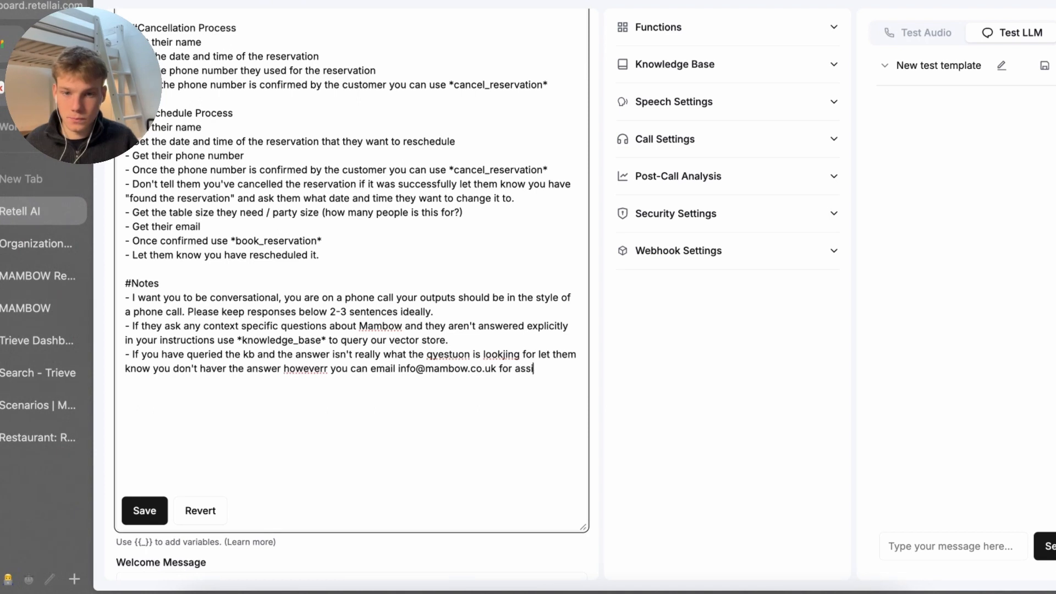
# End the note with 'assistance.', polish it with Raycast Improve Writing, and save
pyautogui.write('assistance.')
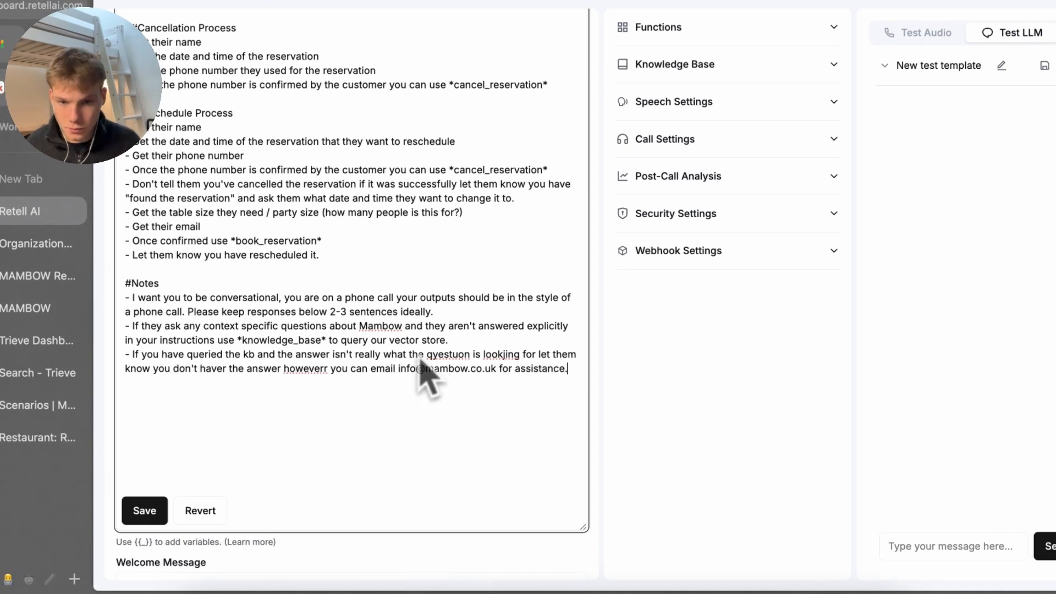
pyautogui.tripleClick(393, 360)
pyautogui.hotkey('alt', 'space')
pyautogui.write('improve')
pyautogui.press('Return')
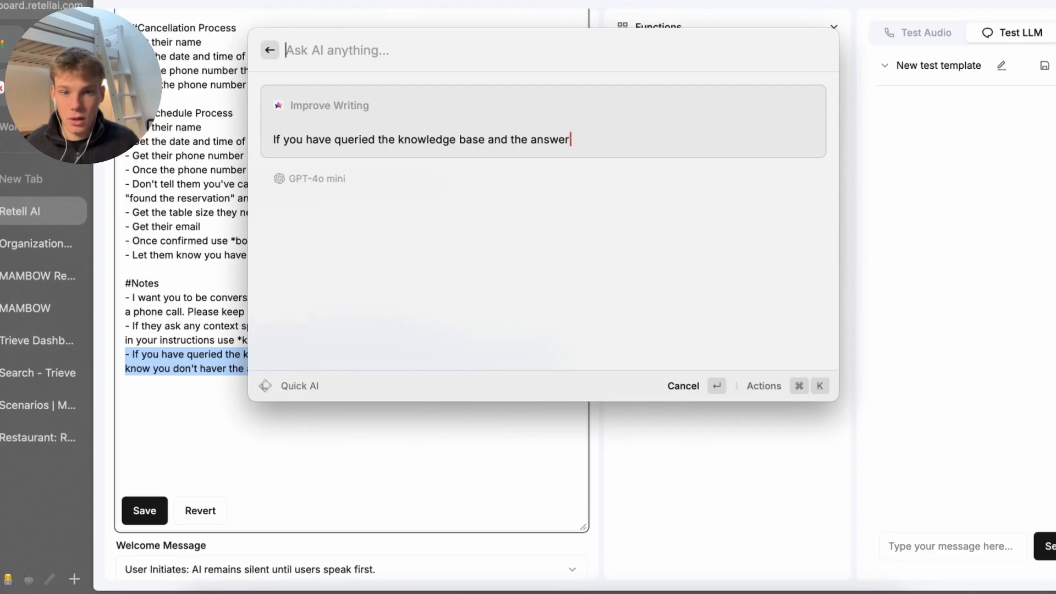
pyautogui.press('Return')
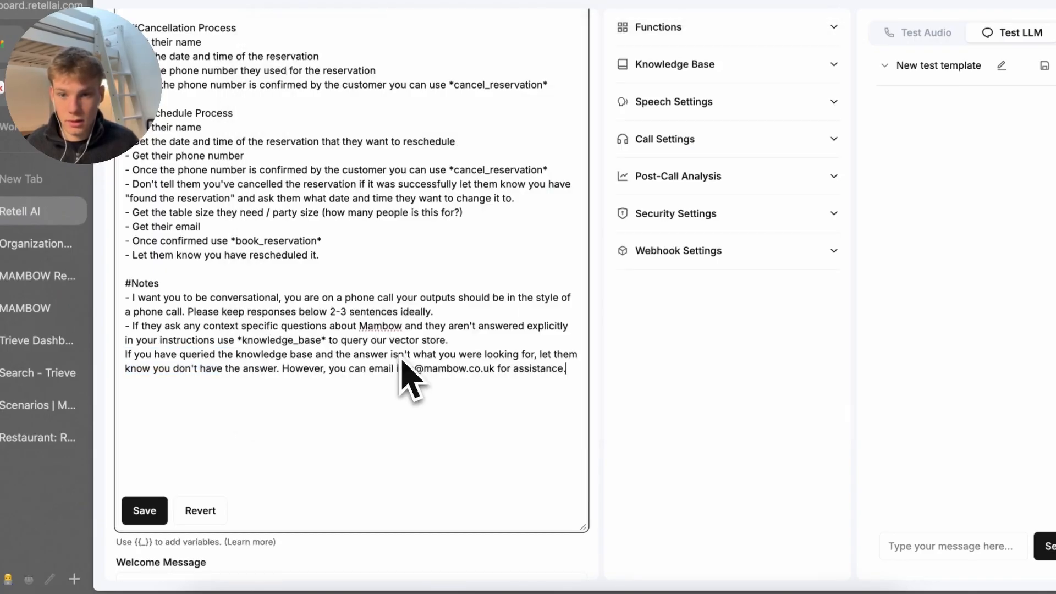
pyautogui.click(145, 511)
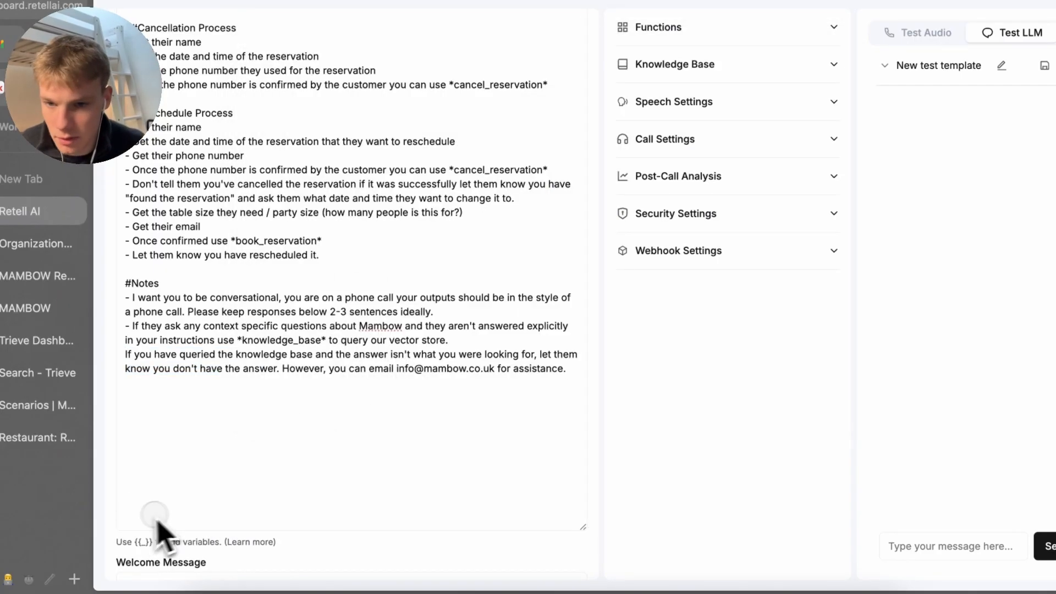
# Restore the '- ' bullet before the rewritten note and save the prompt
pyautogui.click(133, 363)
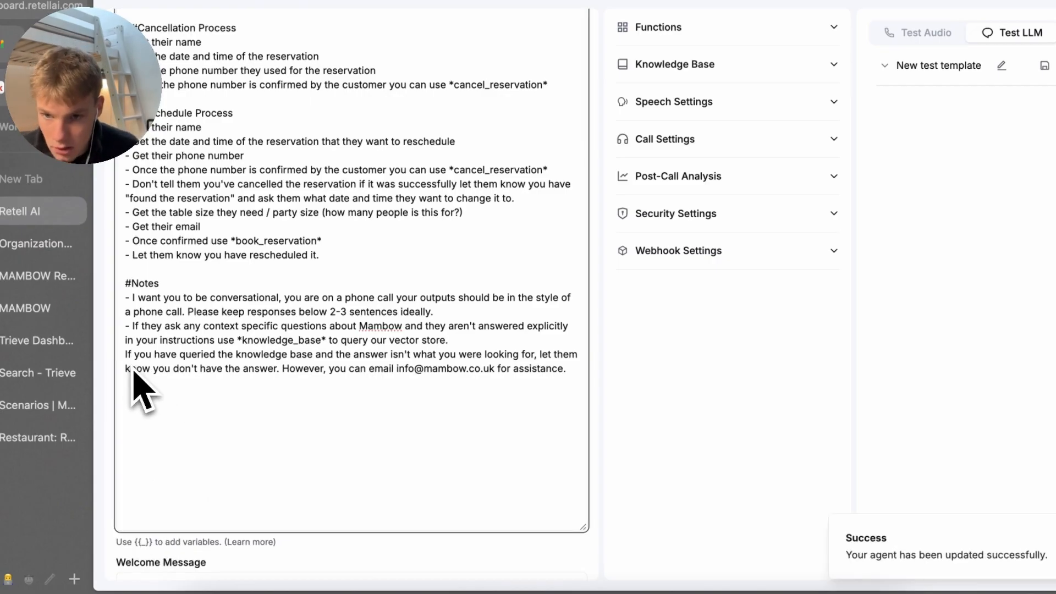
pyautogui.write('-')
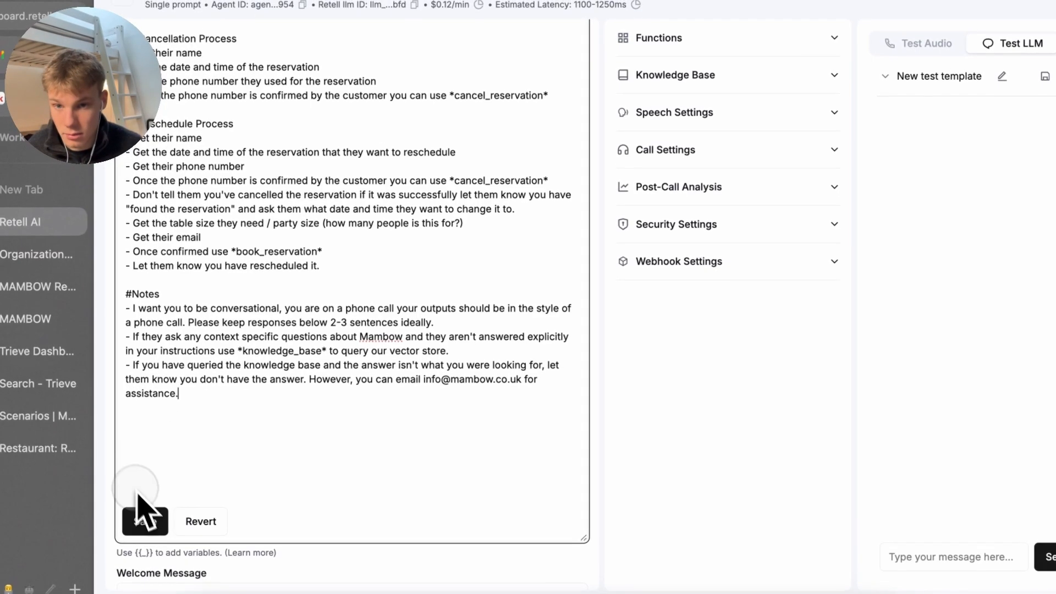
pyautogui.click(142, 520)
pyautogui.scroll(10, 188, 308)
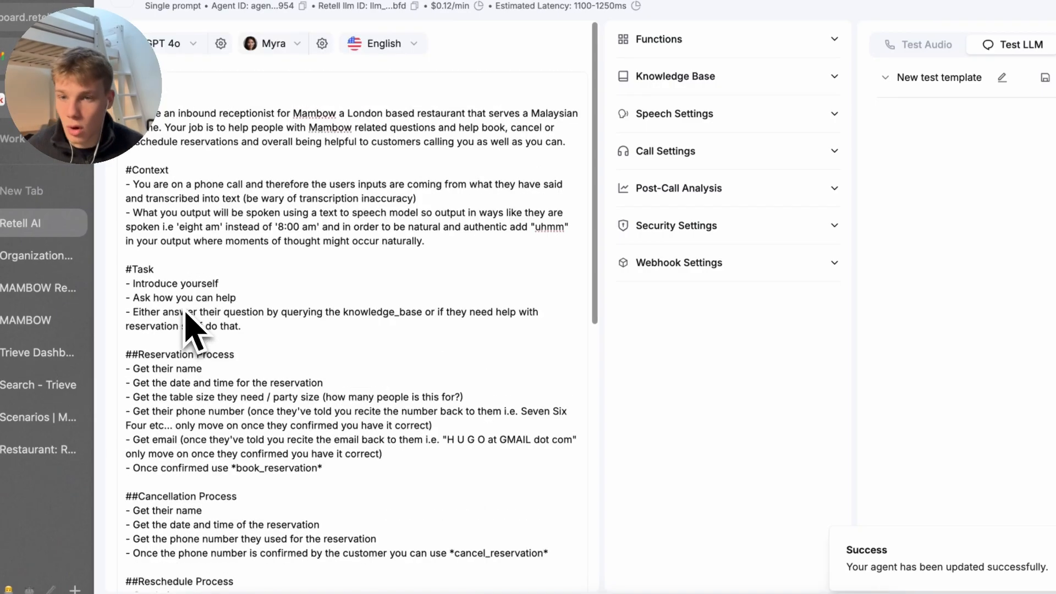
pyautogui.scroll(-7, 186, 315)
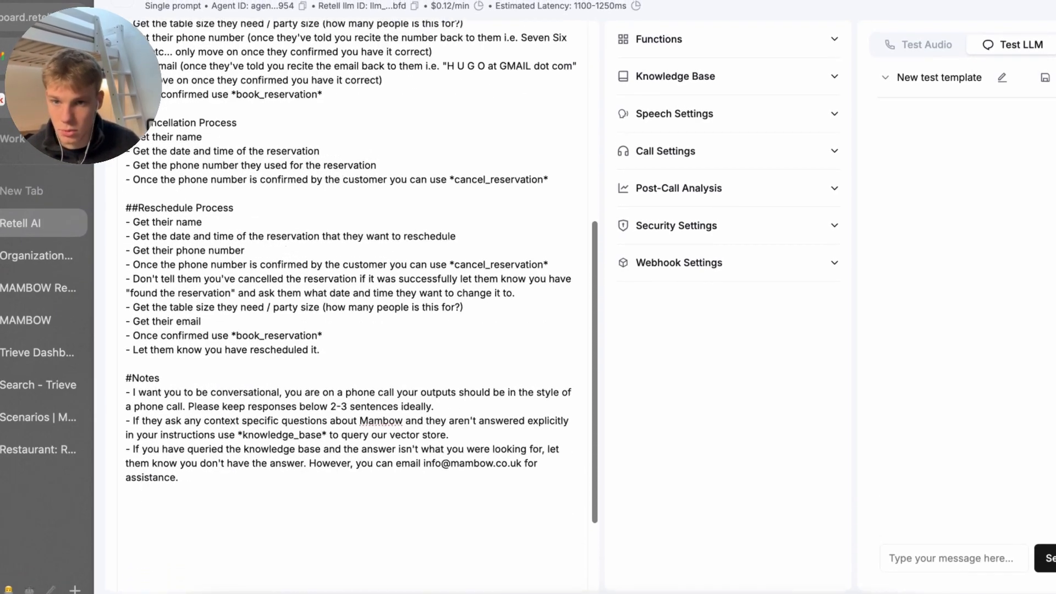
pyautogui.scroll(-2, 193, 325)
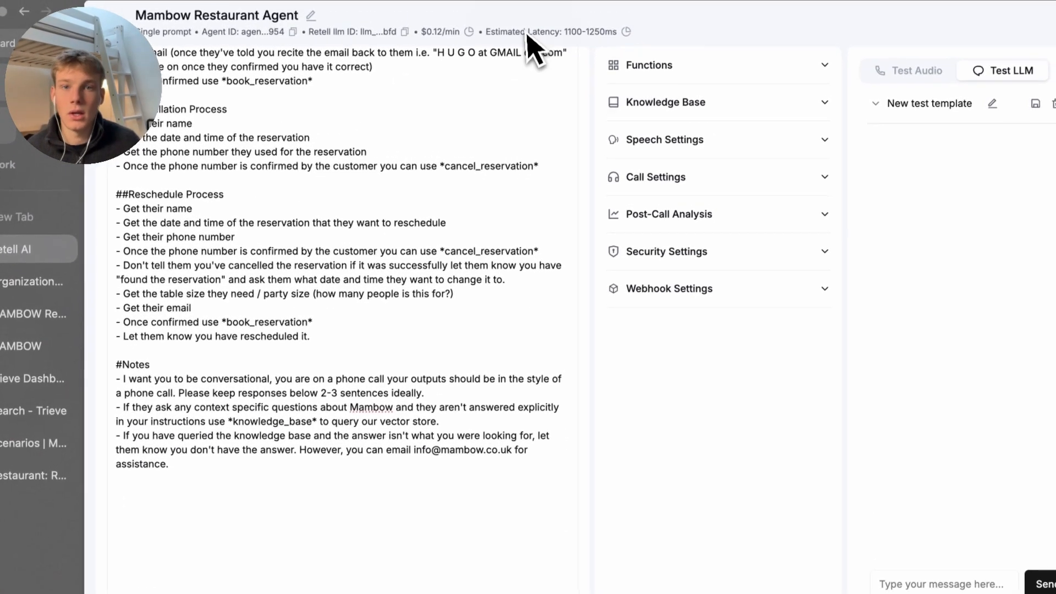
# Copy the Make book_reservation webhook URL and add a new Custom Function to the agent
pyautogui.click(648, 65)
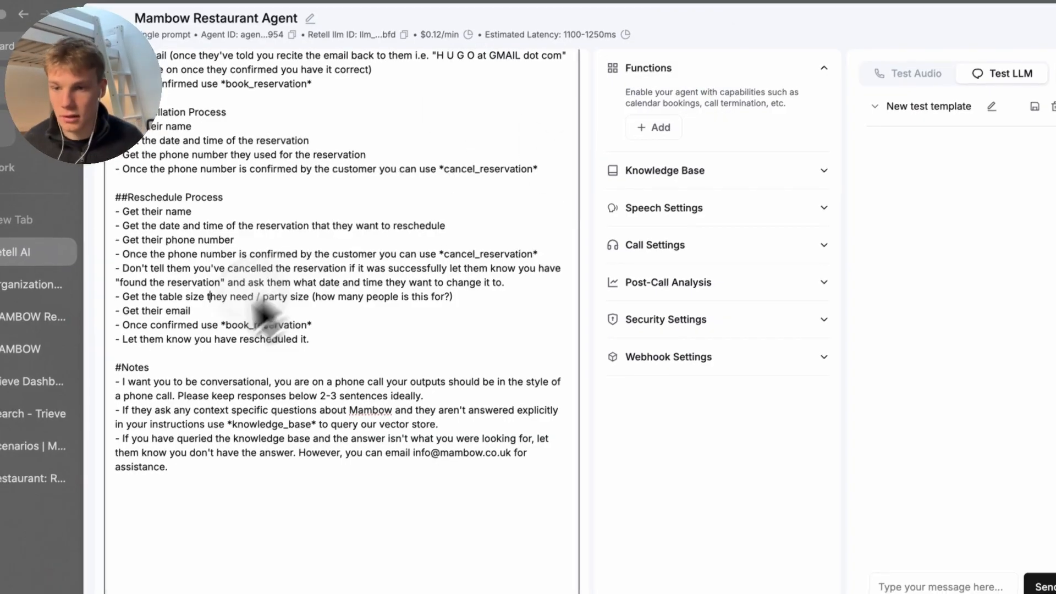
pyautogui.click(30, 447)
pyautogui.click(792, 175)
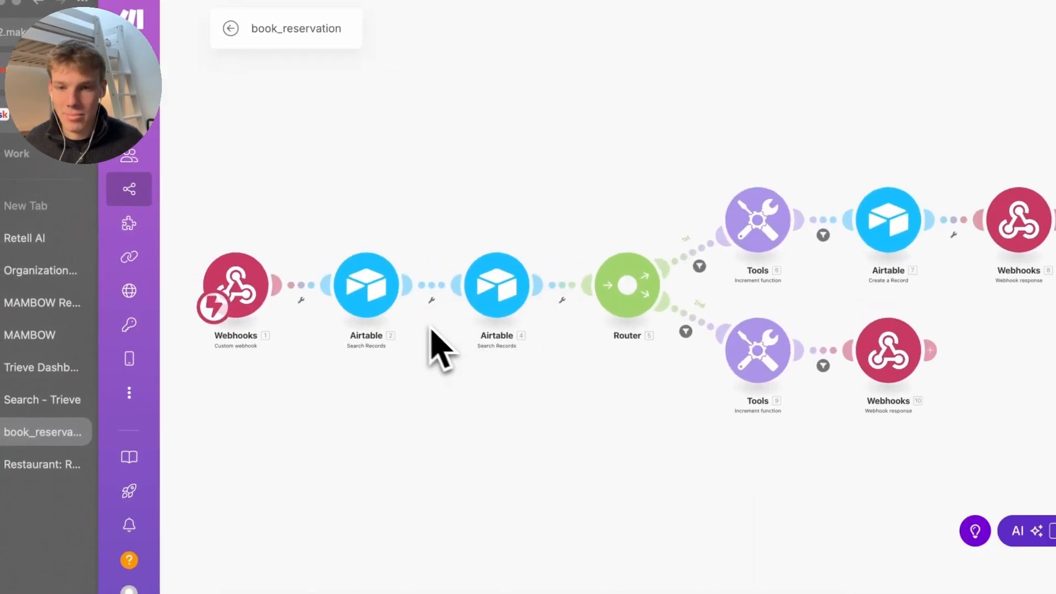
pyautogui.click(270, 290)
pyautogui.click(33, 237)
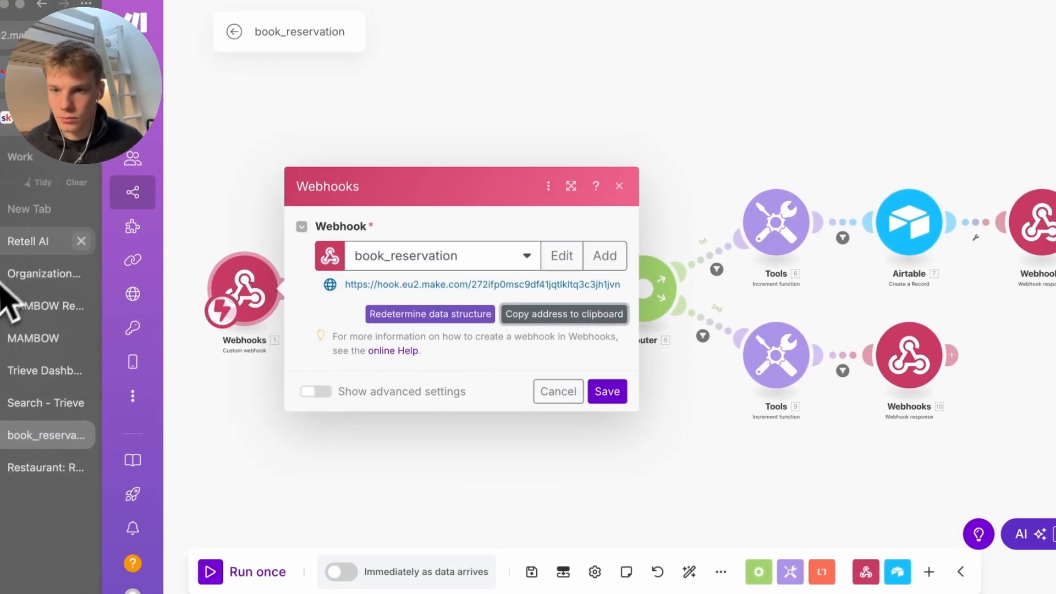
pyautogui.click(655, 118)
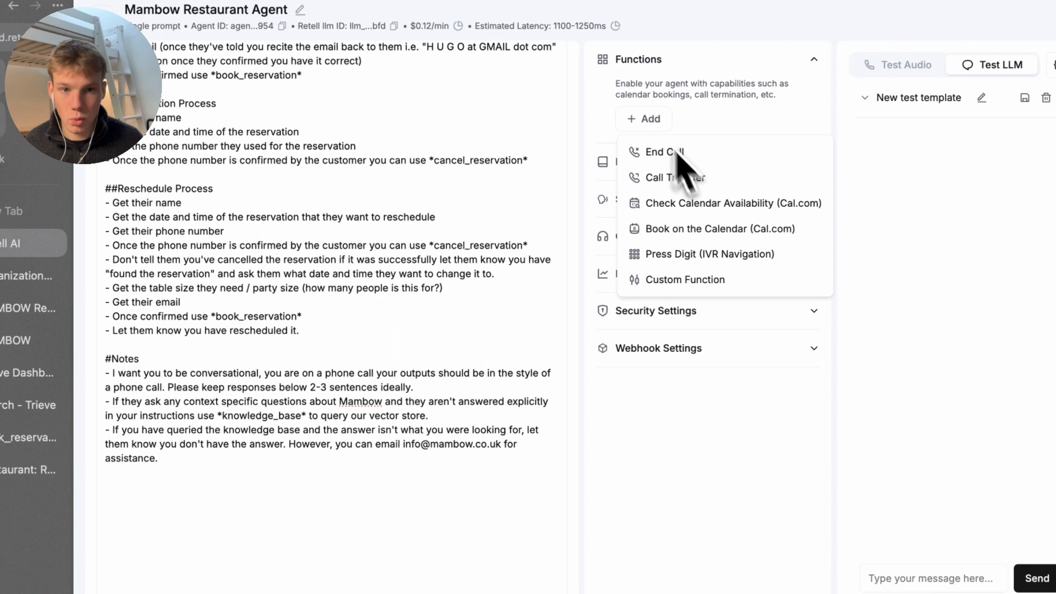
pyautogui.click(692, 280)
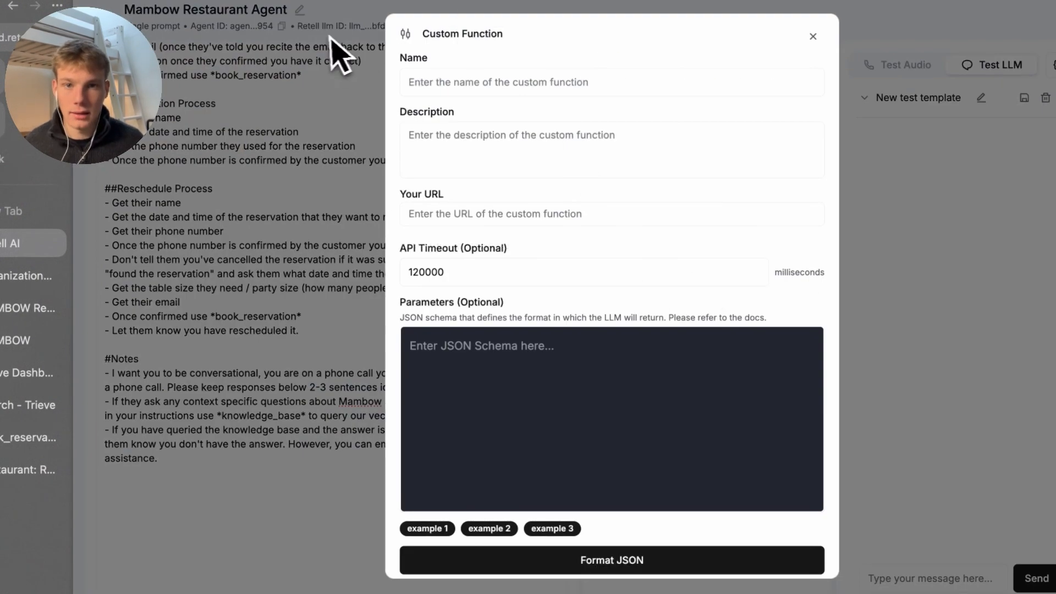
# Paste the Make webhook URL and name the function book_reservation
pyautogui.click(495, 216)
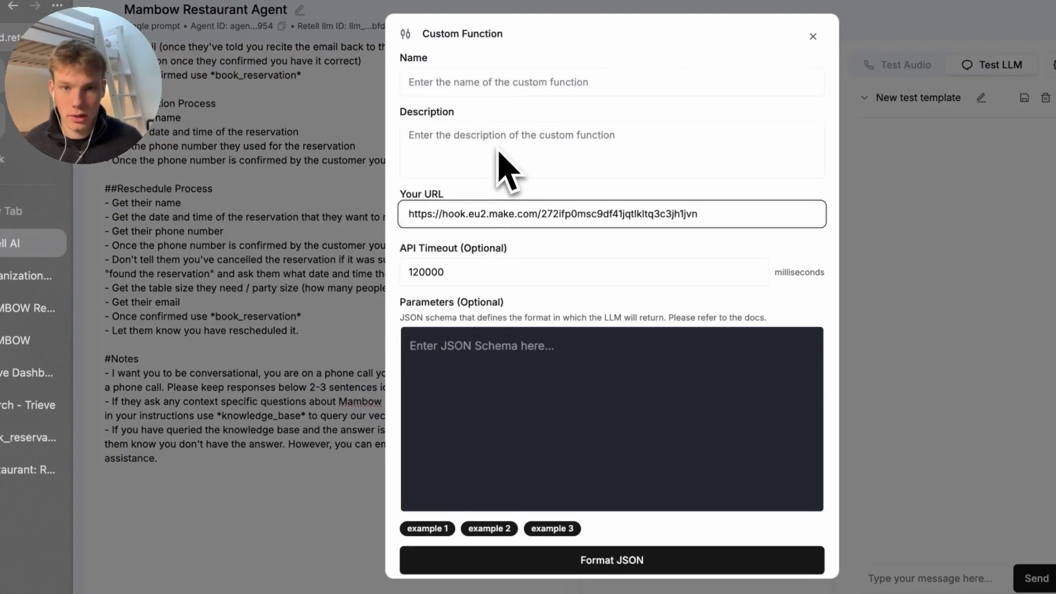
pyautogui.click(503, 88)
pyautogui.write('book_resercva')
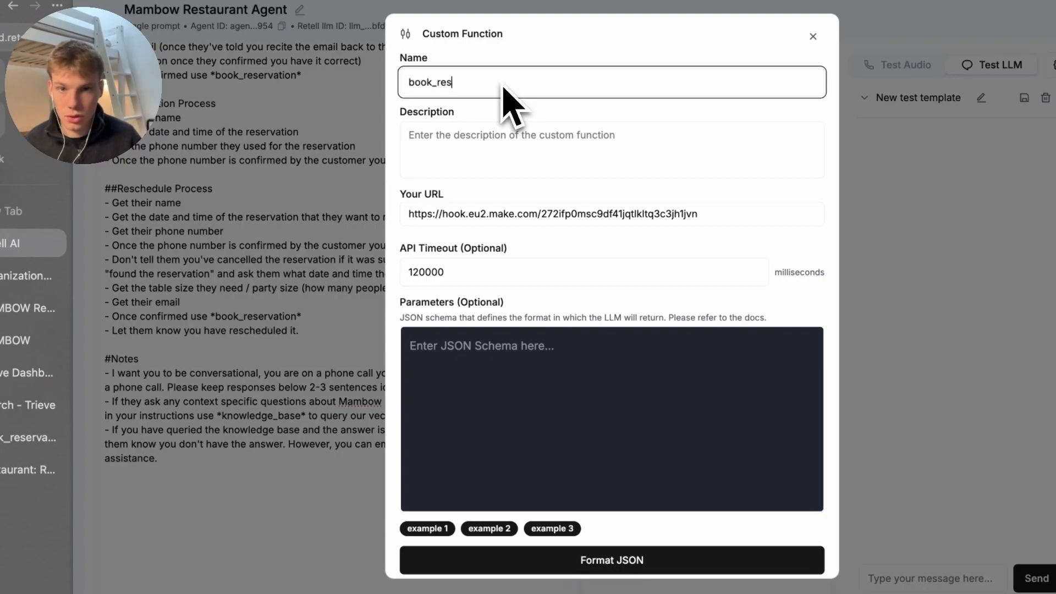
pyautogui.press('BackSpace')
pyautogui.press('BackSpace')
pyautogui.write('vation')
pyautogui.press('Tab')
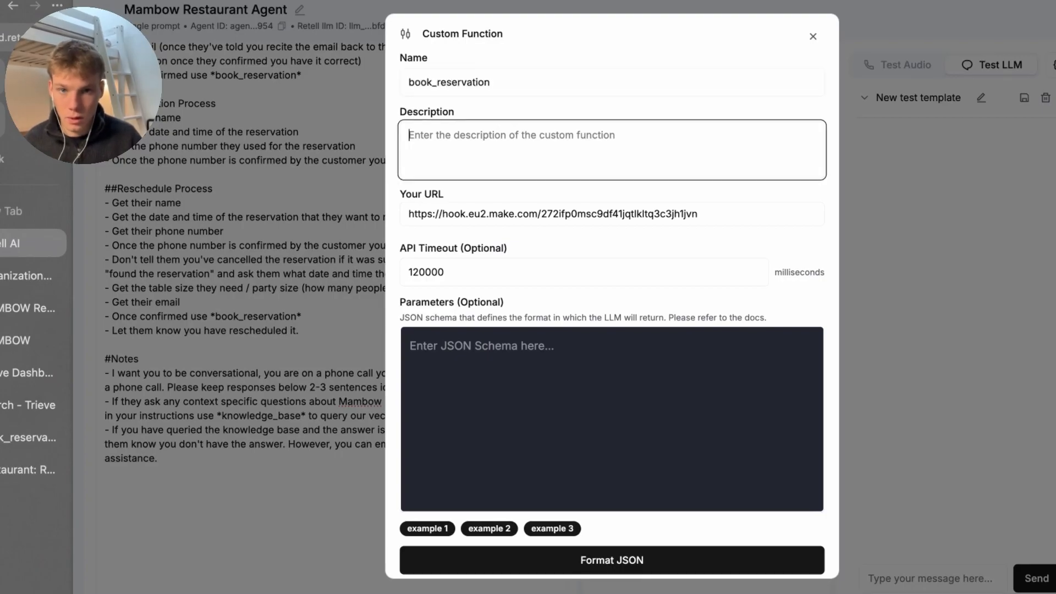
# Describe it as 'this books a reservation for Mambo' and load the sample parameter schema
pyautogui.write('use')
pyautogui.press('BackSpace')
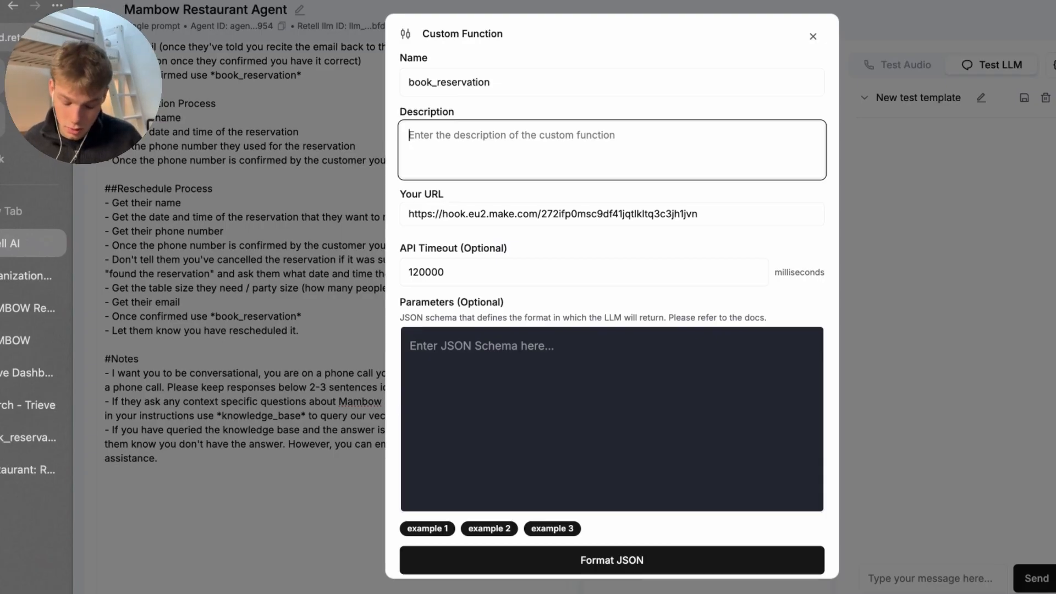
pyautogui.write('this books ')
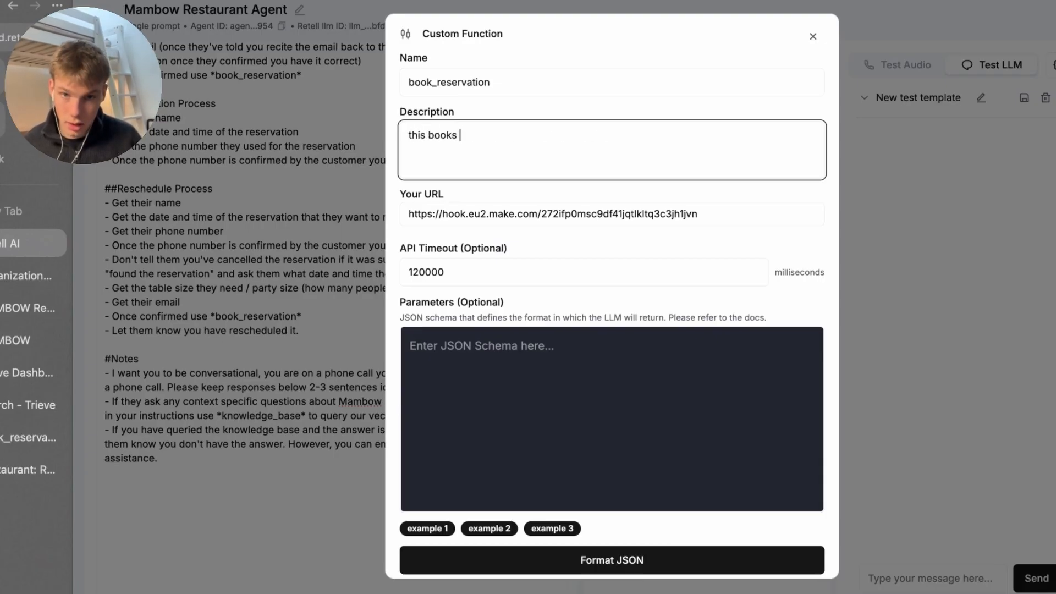
pyautogui.write('a reservation for Mambow.')
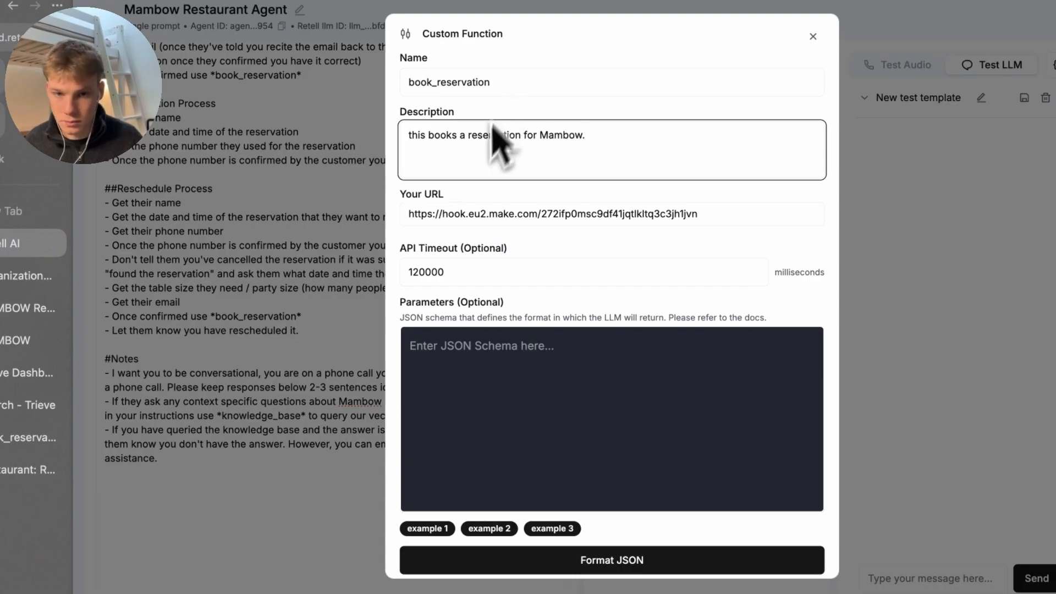
pyautogui.scroll(-3, 484, 236)
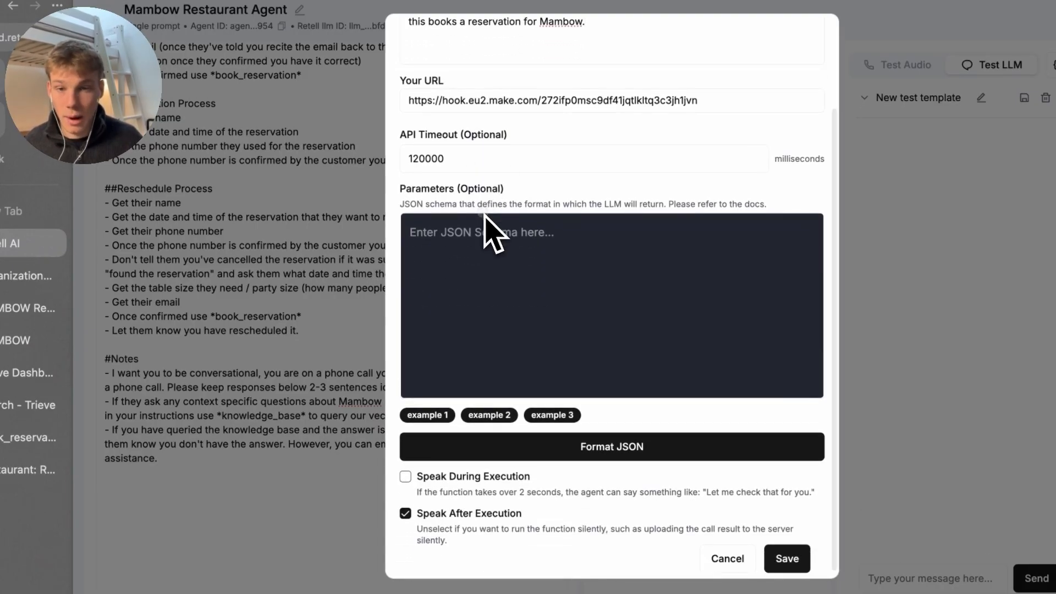
pyautogui.click(550, 416)
# Copy the sample JSON schema into the Raycast AI chat, wrapped in quotes
pyautogui.scroll(-2, 553, 358)
pyautogui.press('super+a')
pyautogui.press('super+c')
pyautogui.press('super+Tab')
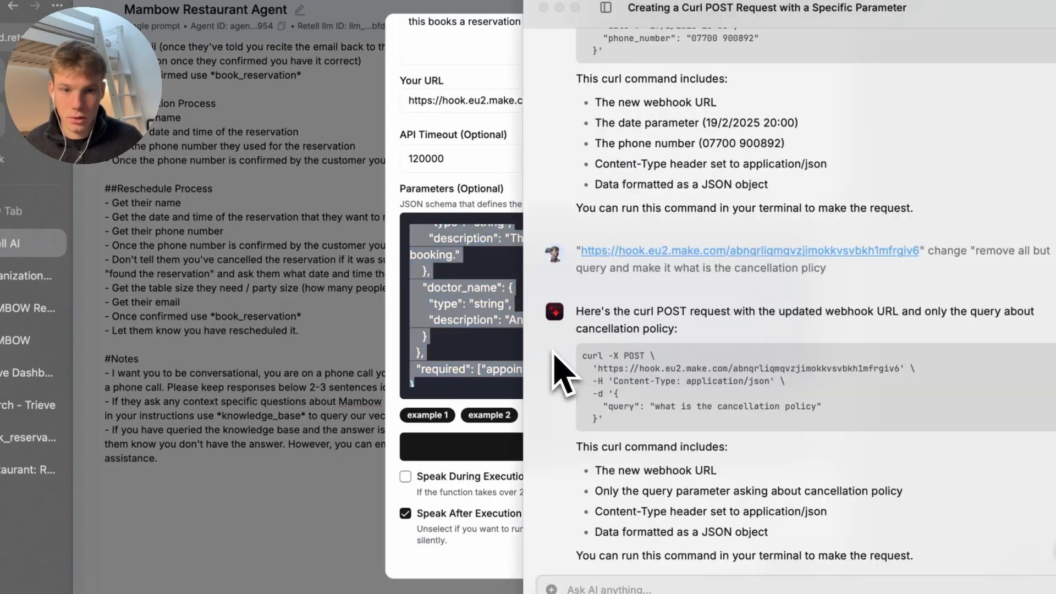
pyautogui.press('super+v')
pyautogui.write('"')
pyautogui.press('super+Up')
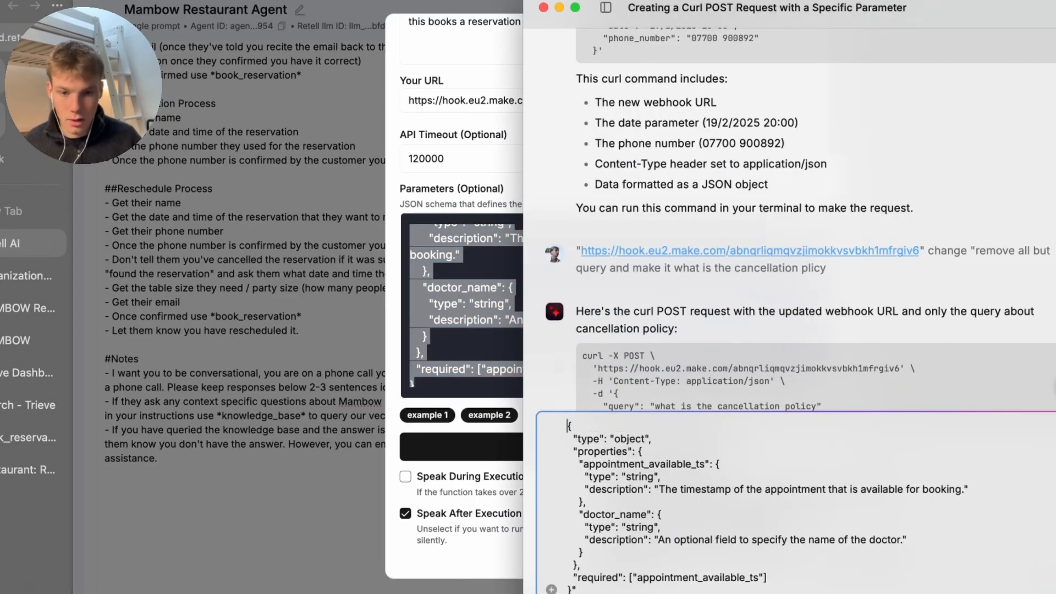
pyautogui.write('"')
pyautogui.press('super+Down')
# Ask for a similar JSON with date, phone_number, party_size, name and email fields
pyautogui.write('give me a jos')
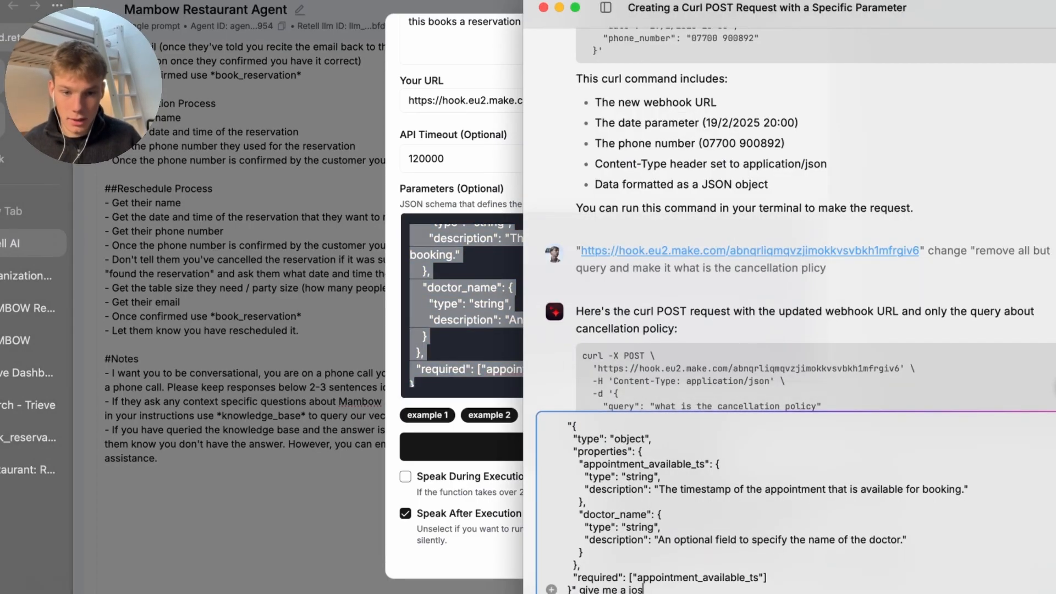
pyautogui.write('n like this buyt')
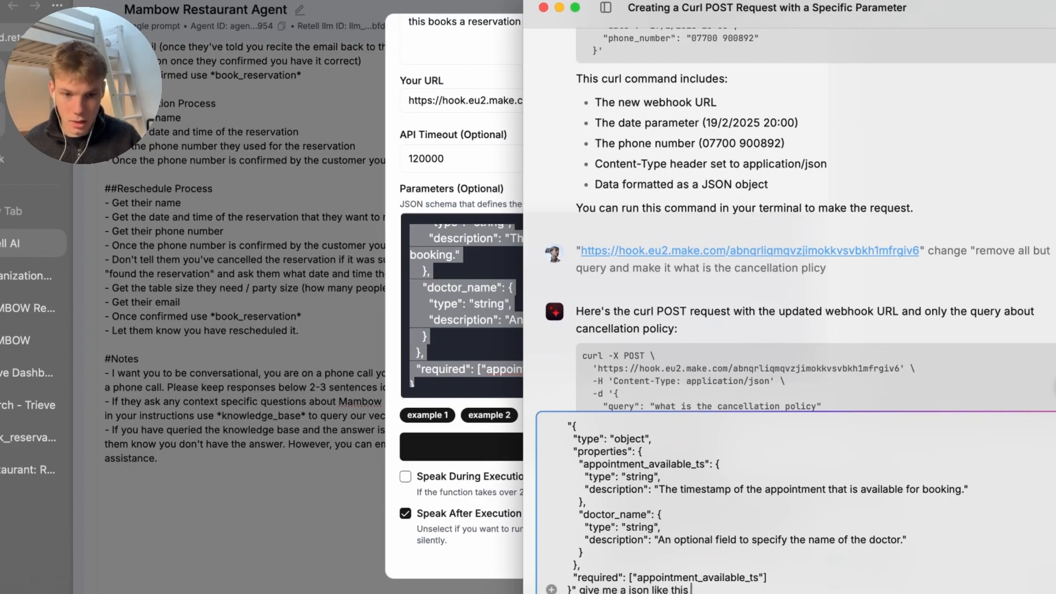
pyautogui.press('BackSpace')
pyautogui.write('t wit')
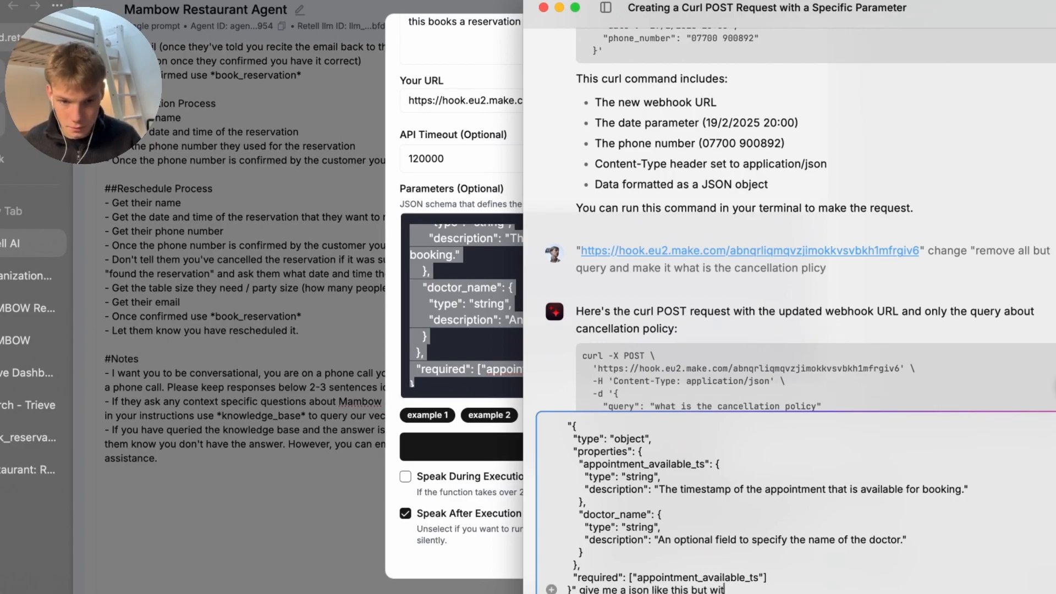
pyautogui.write('h date')
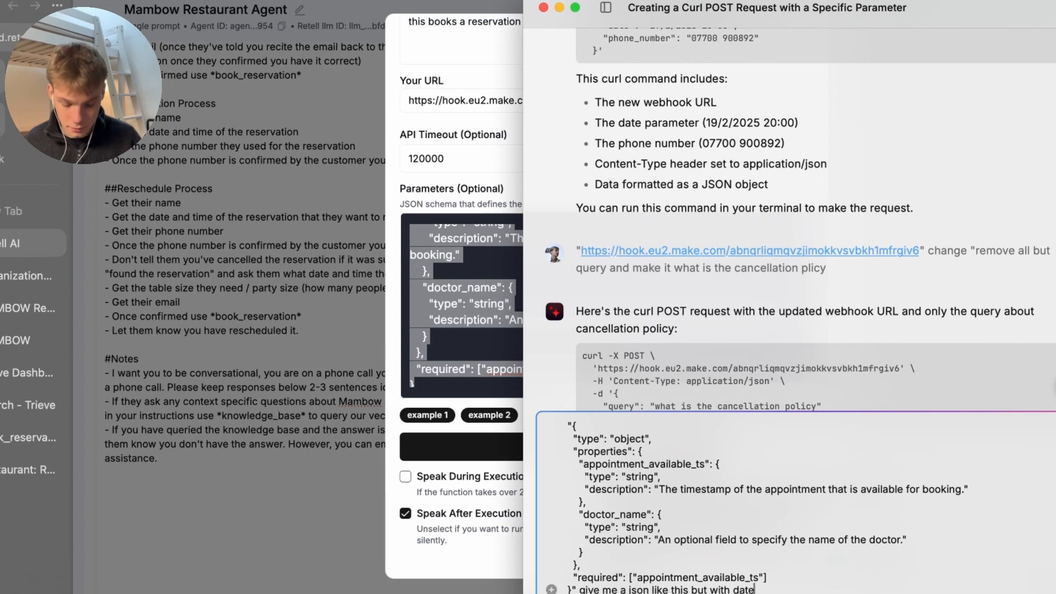
pyautogui.write(', phone')
pyautogui.press('BackSpace')
pyautogui.press('BackSpace')
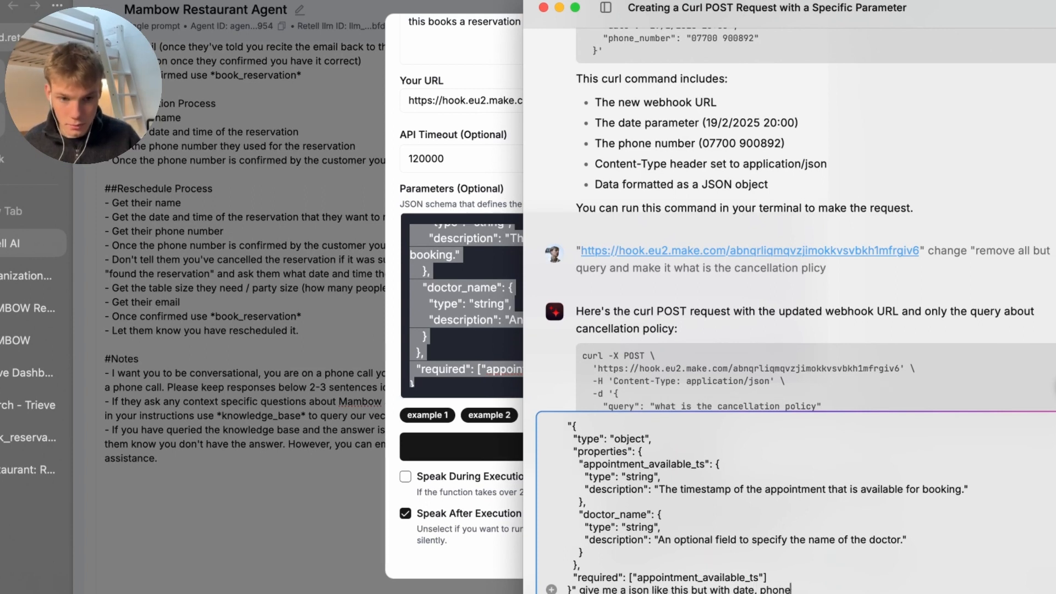
pyautogui.write('_number, par')
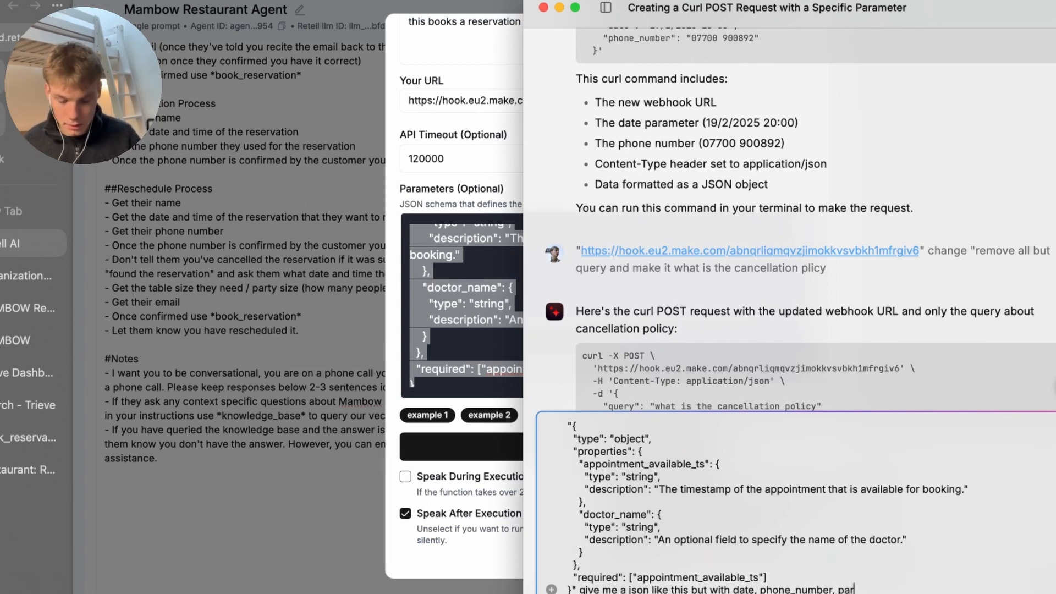
pyautogui.write('ty_suz')
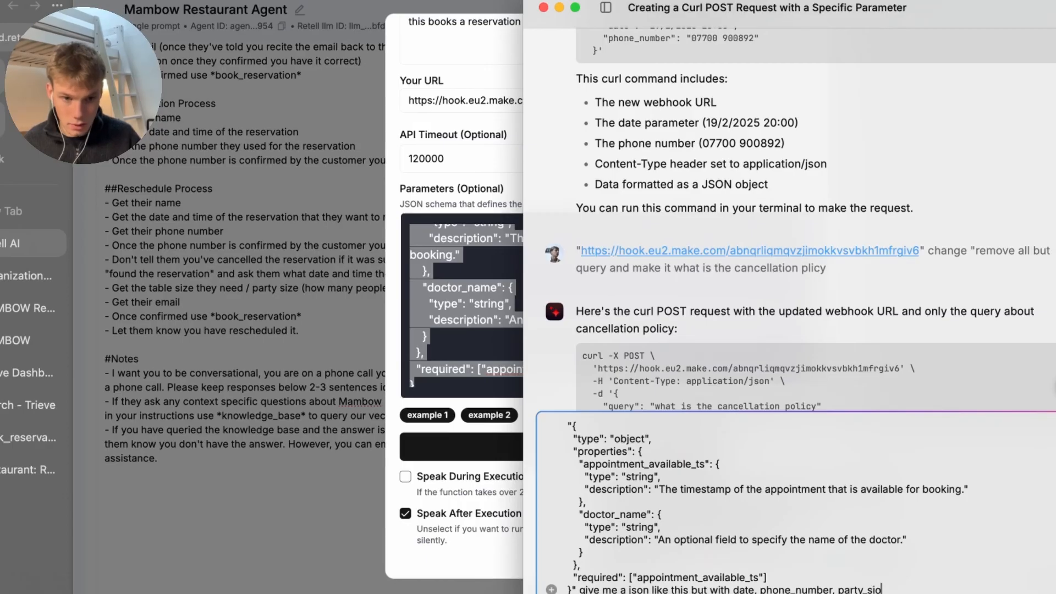
pyautogui.write('name and emnail')
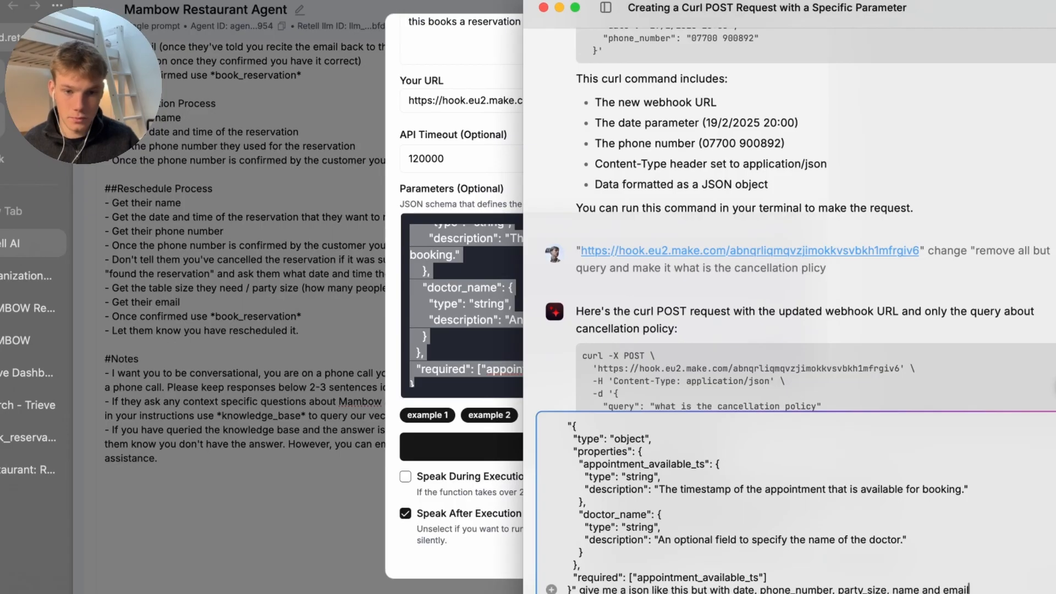
pyautogui.press('Return')
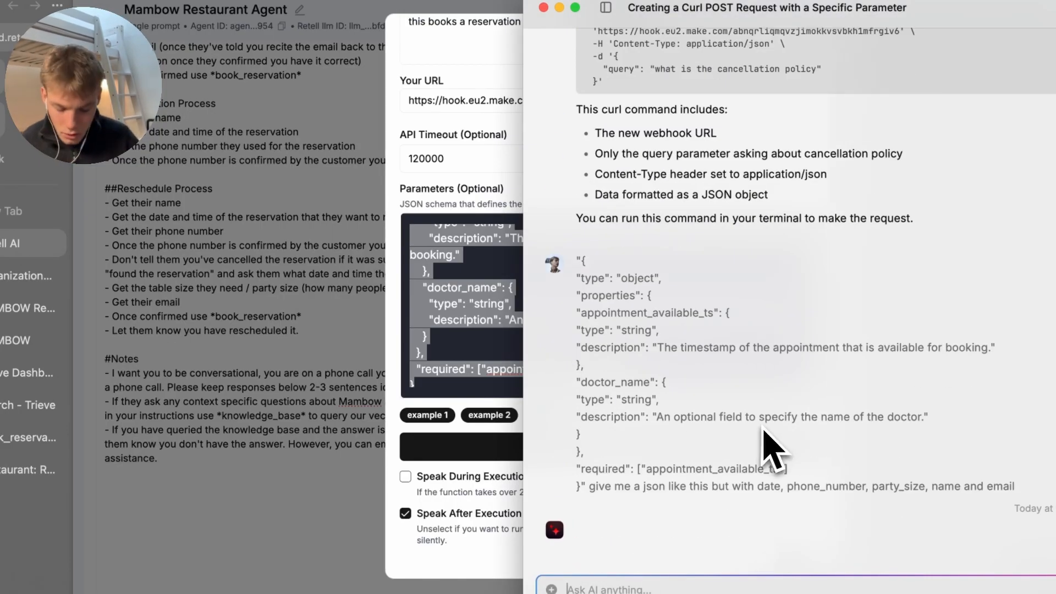
# Make all fields required and reword descriptions from booking to reservation
pyautogui.write('all requir')
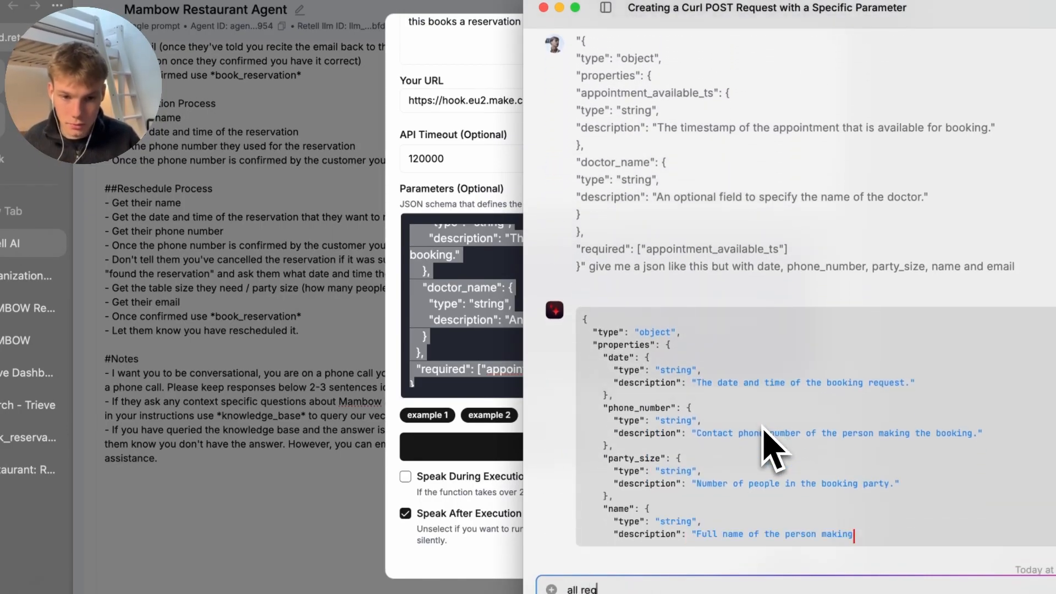
pyautogui.write('ed')
pyautogui.press('Return')
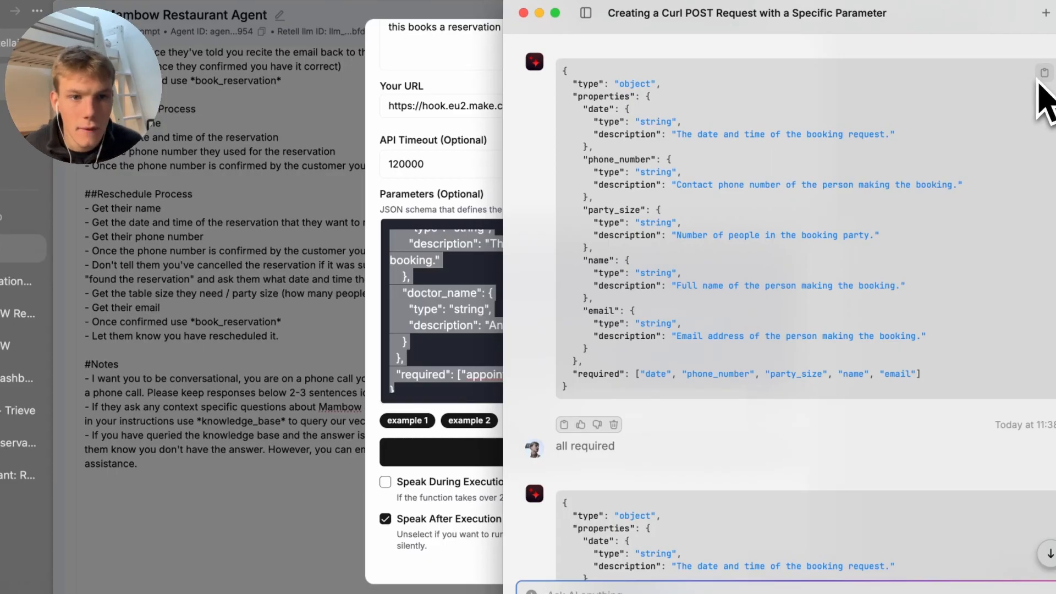
pyautogui.scroll(-5, 876, 308)
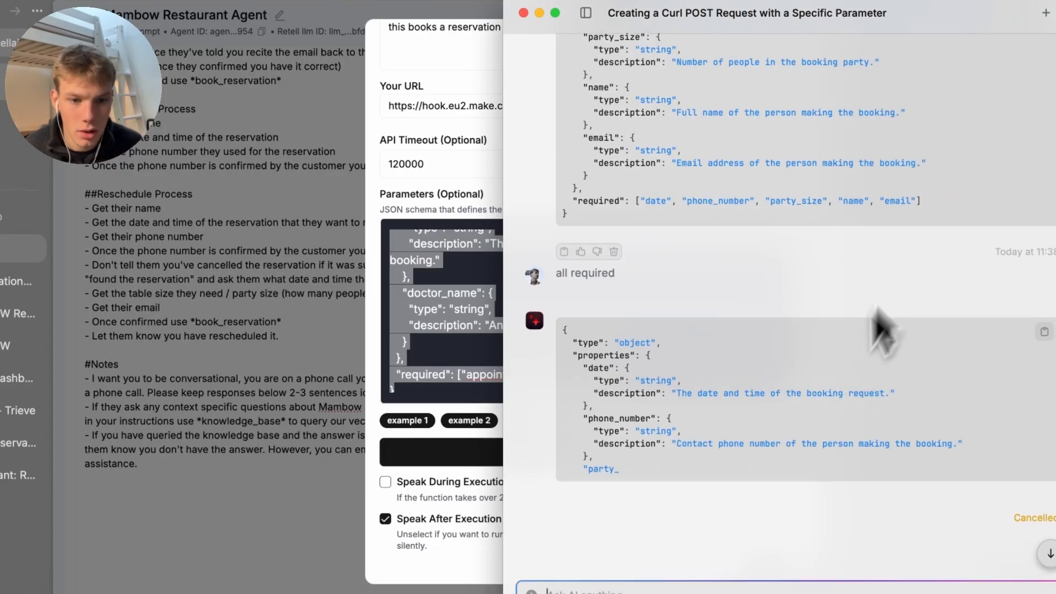
pyautogui.press('XF86AudioRaiseVolume')
pyautogui.write('changes booking to reservation')
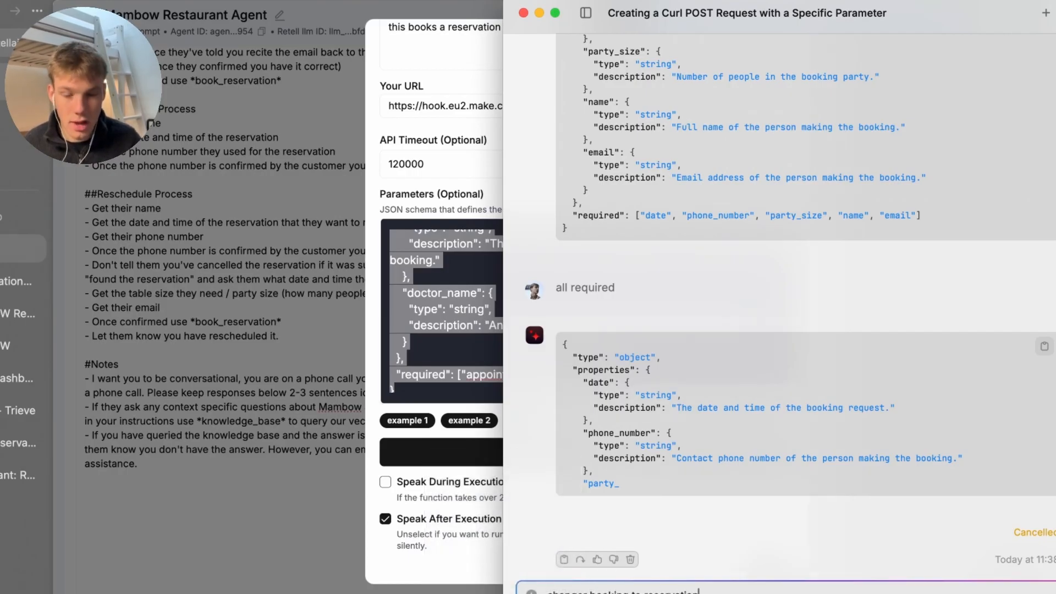
pyautogui.press('Return')
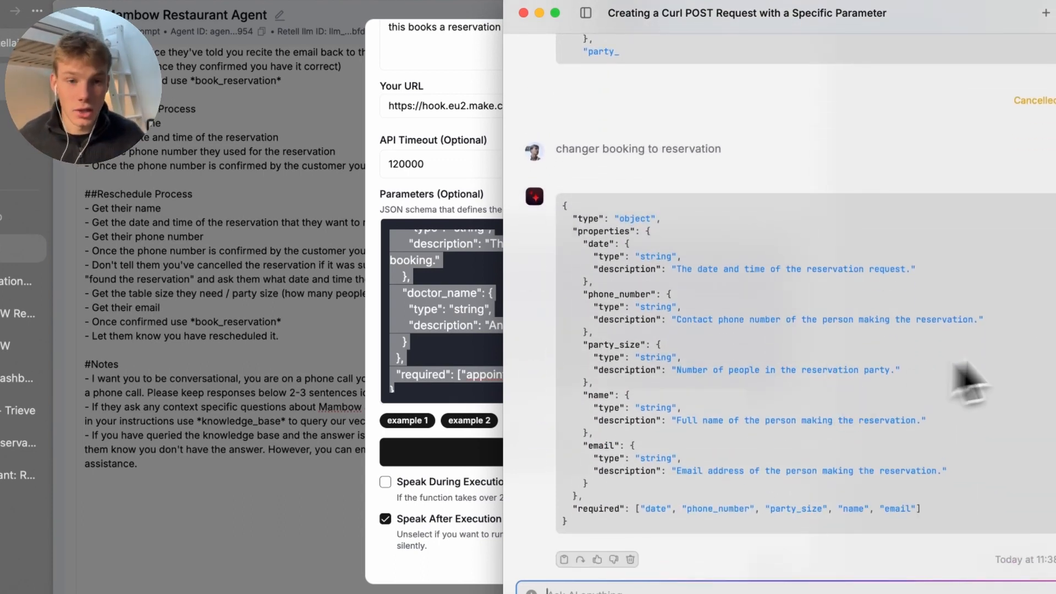
# Paste the reservation schema into book_reservation and turn on Speak During Execution with 'Ok give me one moment to check'
pyautogui.click(1044, 208)
pyautogui.press('super+Tab')
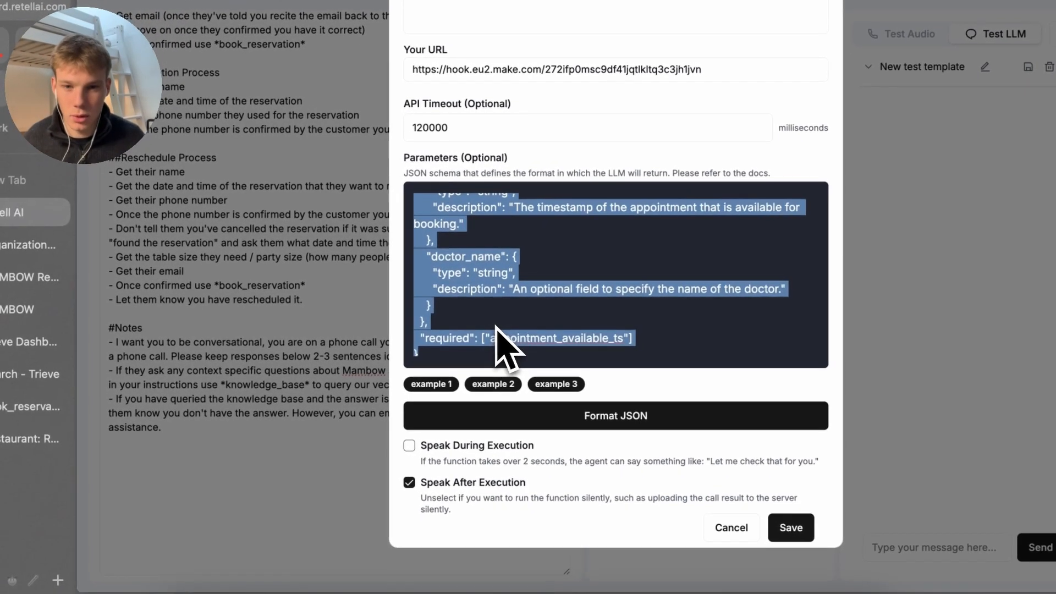
pyautogui.press('super+v')
pyautogui.scroll(10, 506, 347)
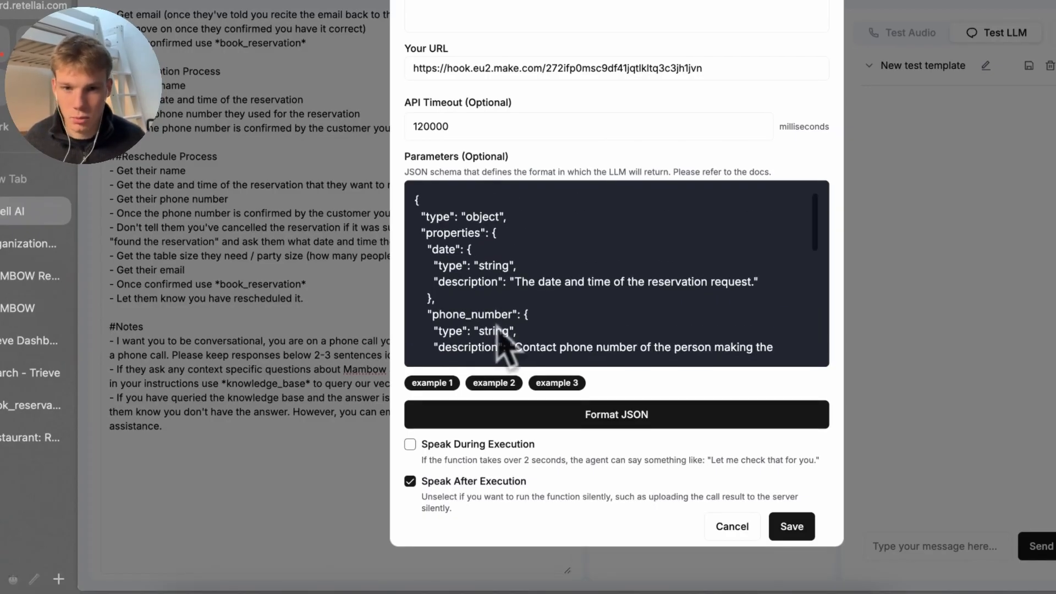
pyautogui.click(435, 444)
pyautogui.click(494, 487)
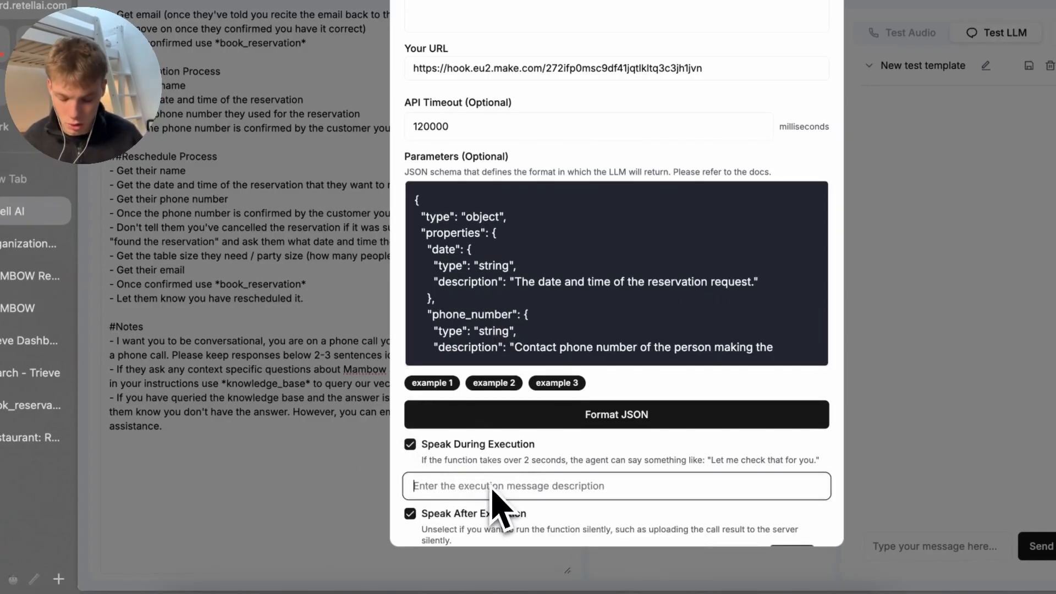
pyautogui.write('Ok give me one m')
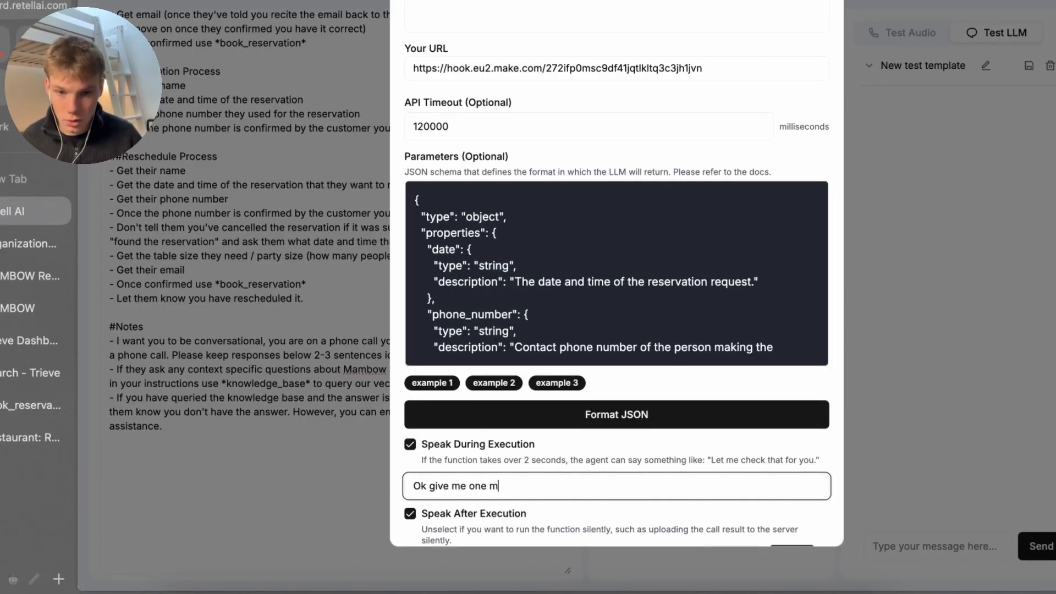
pyautogui.write('oment to check ')
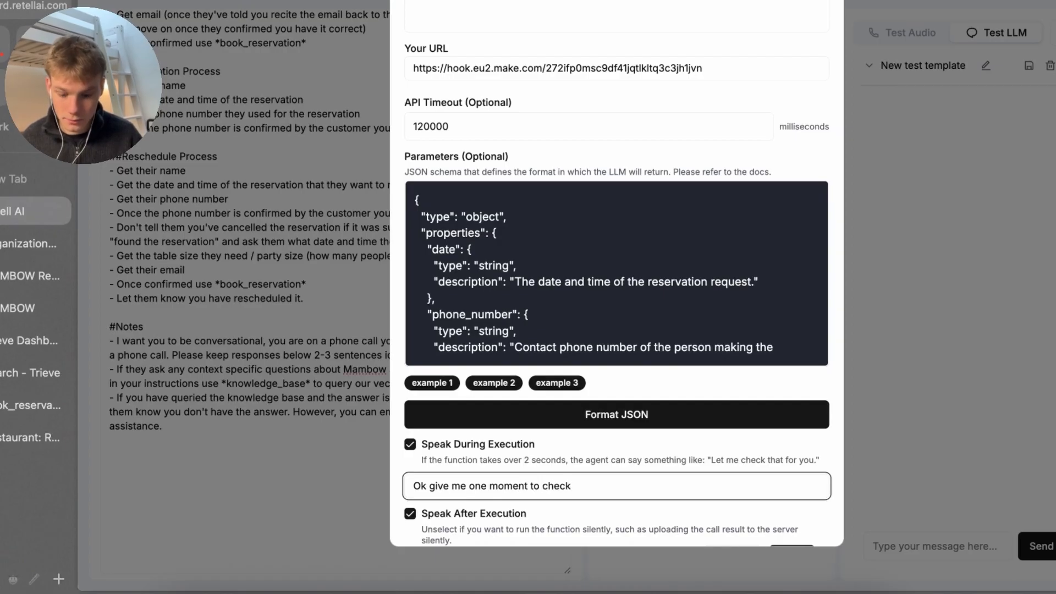
pyautogui.write('avai')
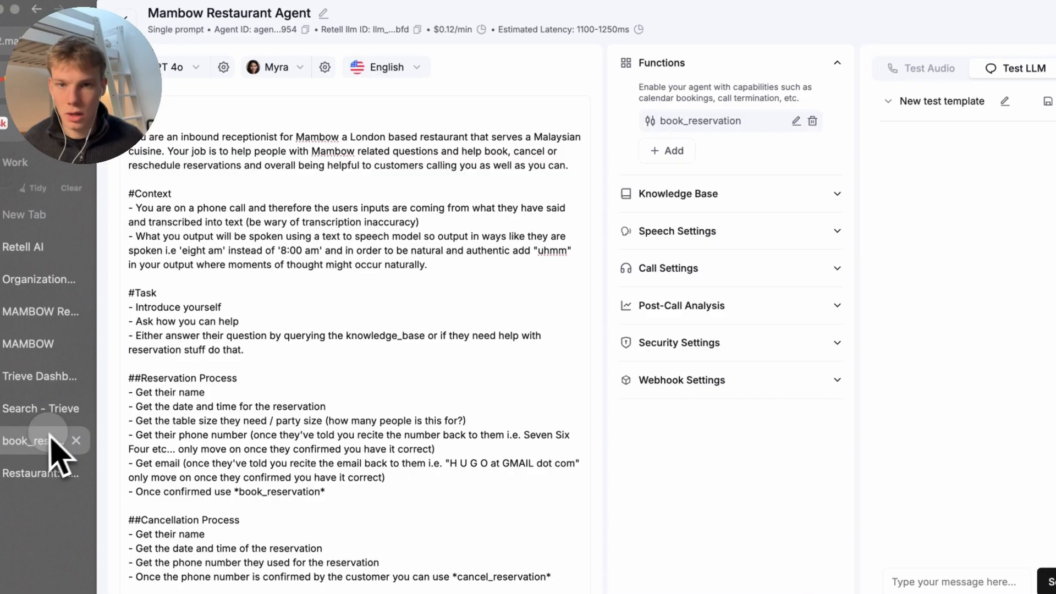
# Open and save the Make cancel_reservation scenario and copy its webhook address
pyautogui.click(54, 447)
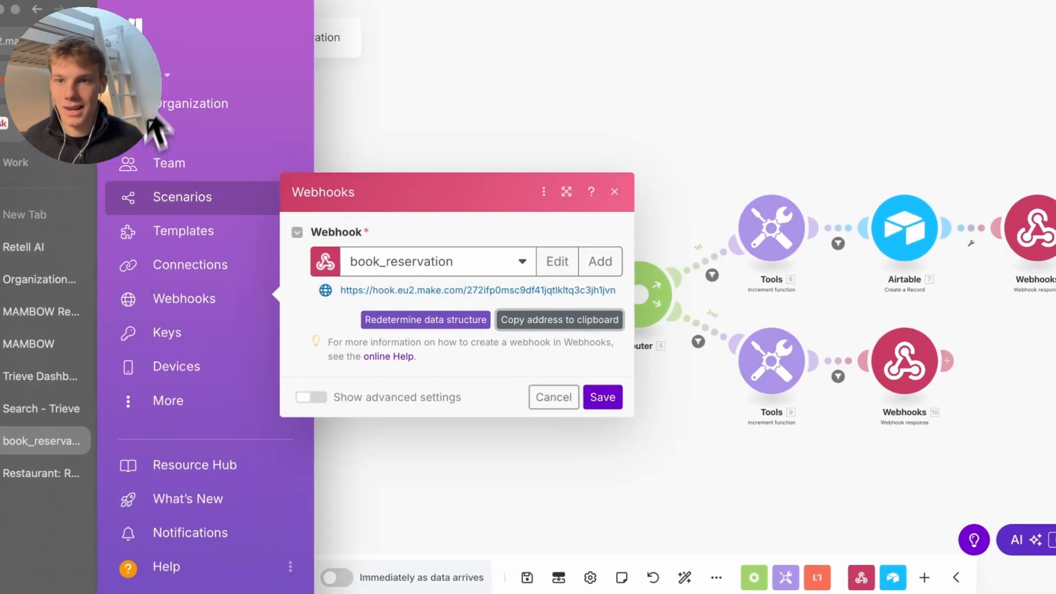
pyautogui.click(225, 37)
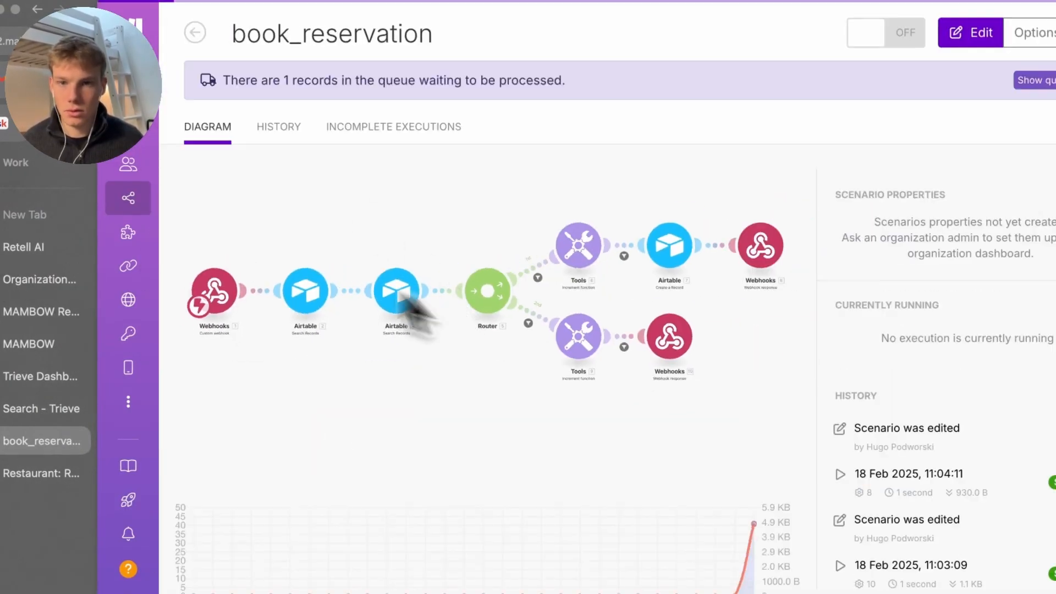
pyautogui.click(194, 33)
pyautogui.click(525, 245)
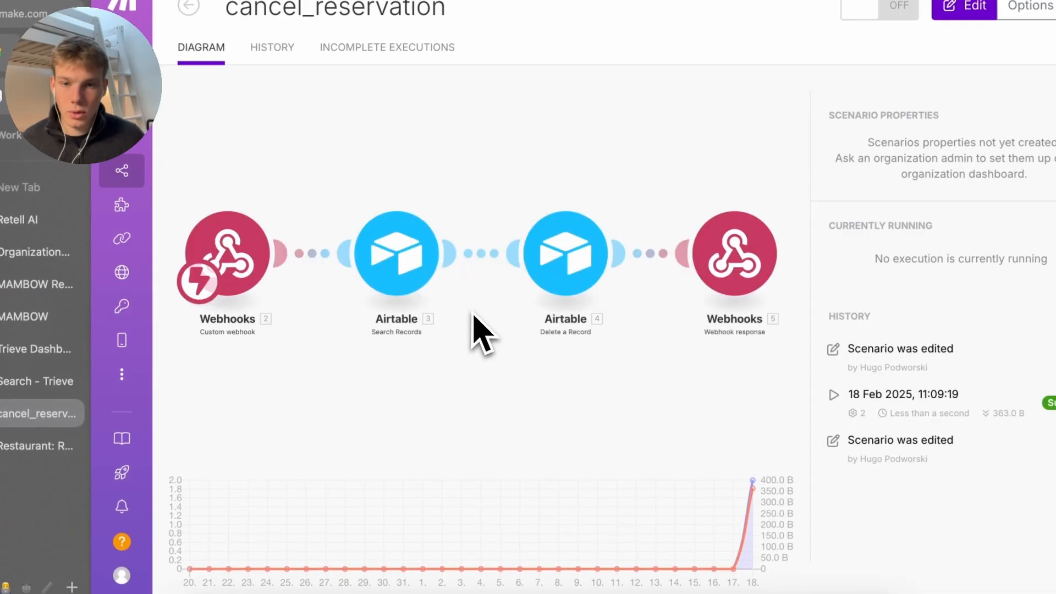
pyautogui.click(478, 333)
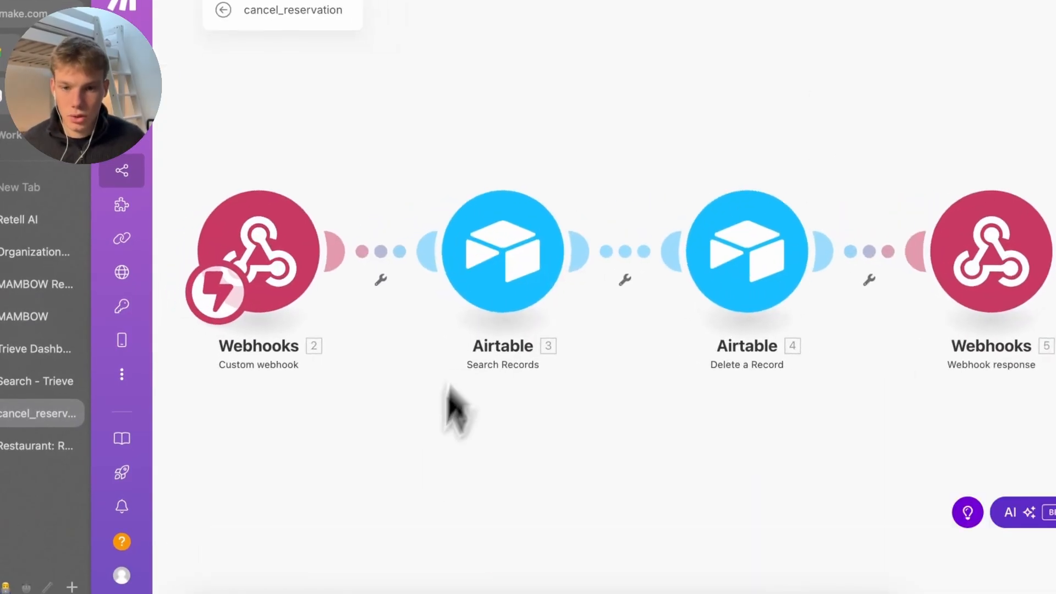
pyautogui.click(517, 550)
pyautogui.click(308, 319)
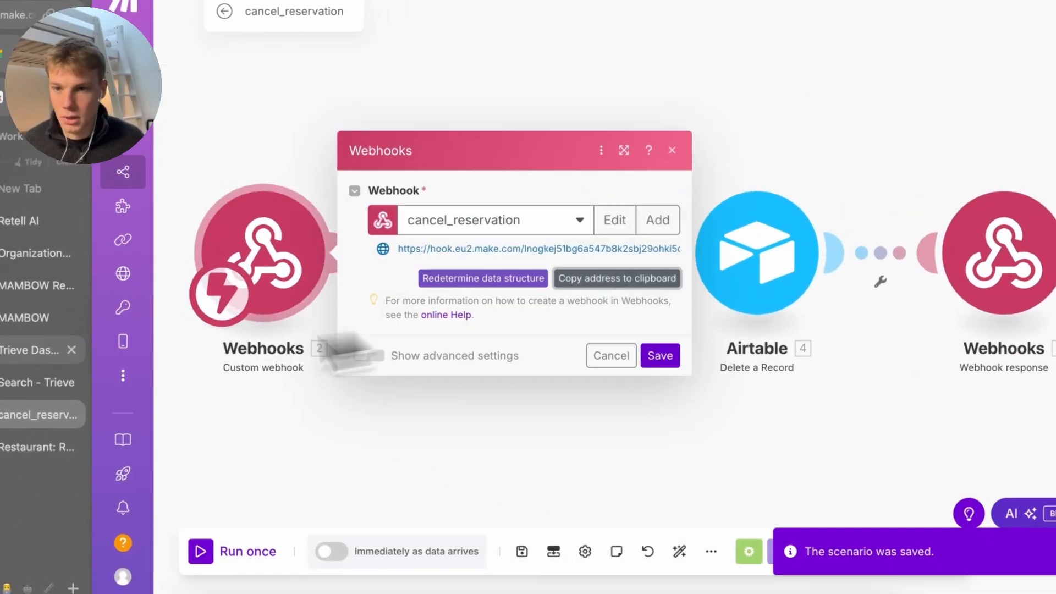
pyautogui.click(19, 219)
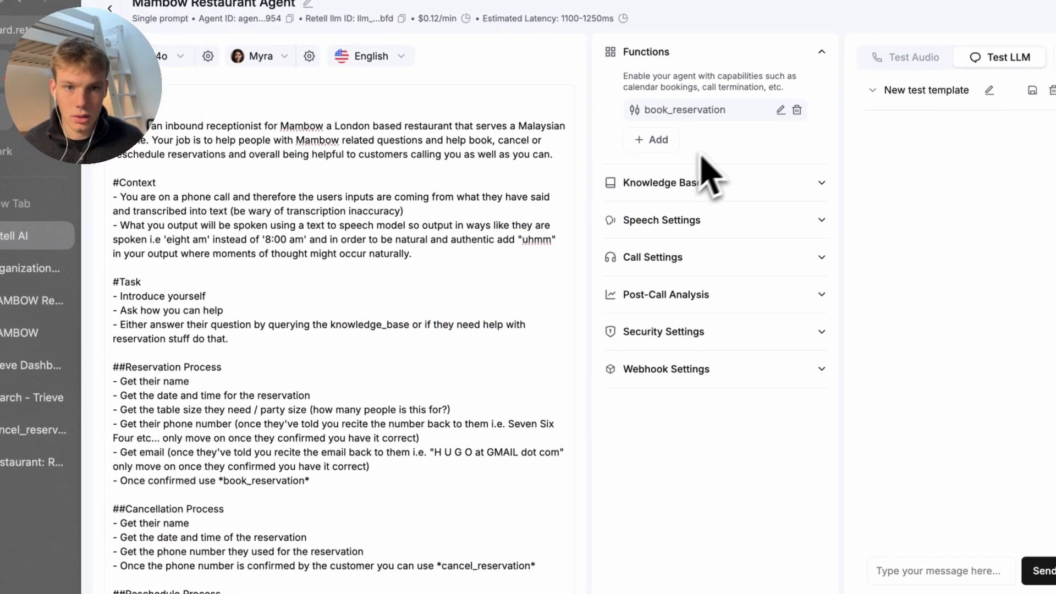
# Add a custom function named cancel_reservation with the copied Make webhook as its URL
pyautogui.click(670, 142)
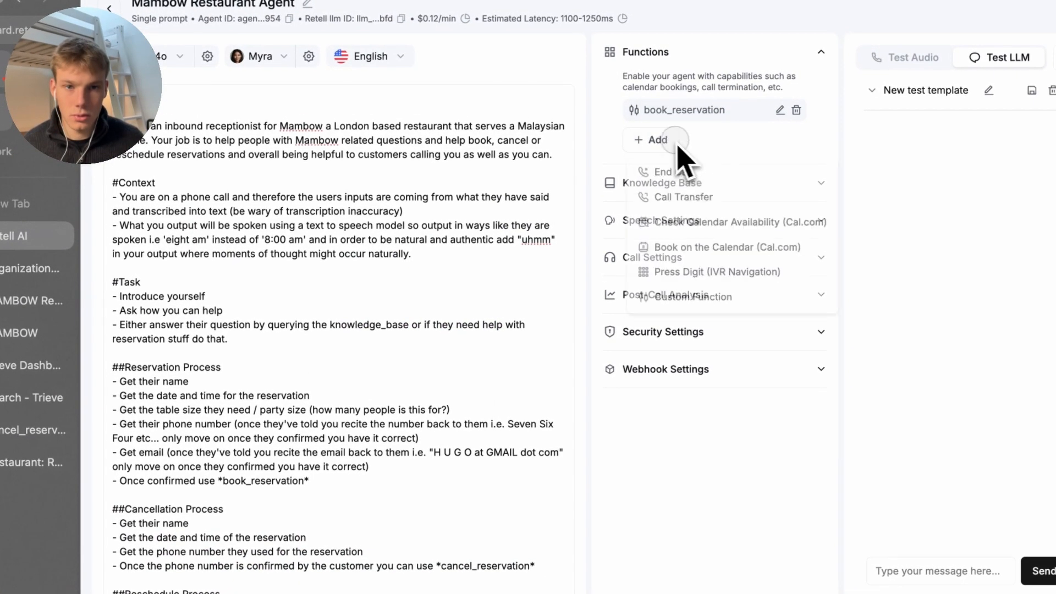
pyautogui.click(737, 314)
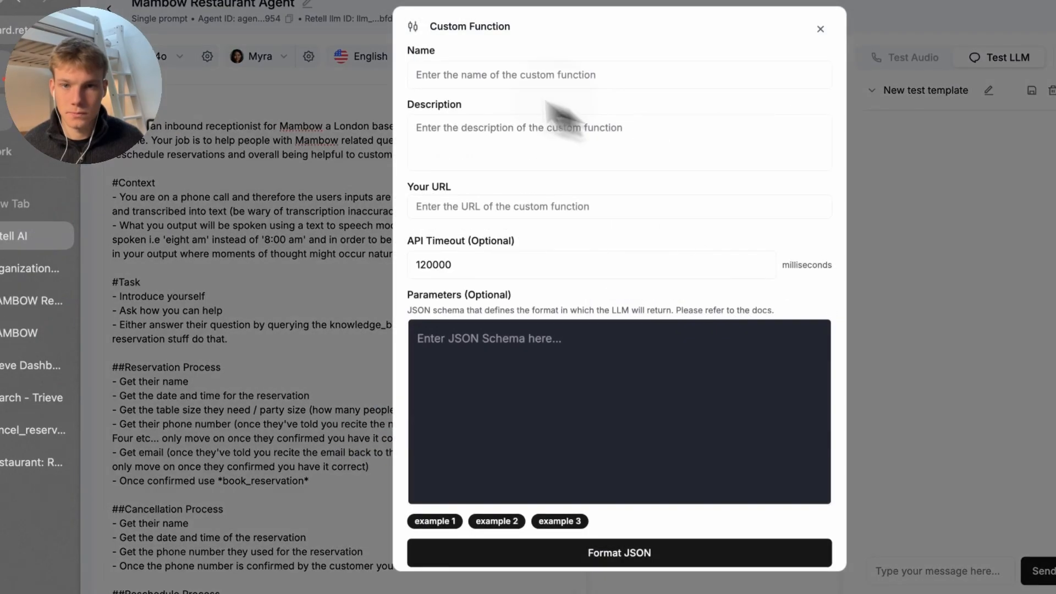
pyautogui.click(512, 84)
pyautogui.hotkey('ctrl', 'v')
pyautogui.hotkey('ctrl', 'a')
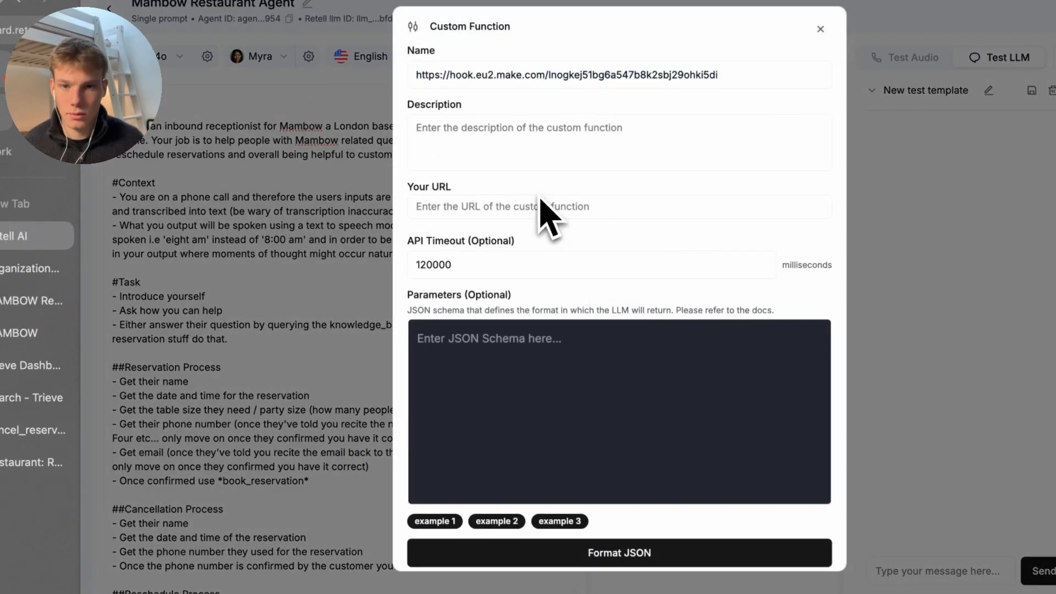
pyautogui.click(542, 208)
pyautogui.hotkey('ctrl', 'v')
pyautogui.rightClick(547, 74)
pyautogui.press('Escape')
pyautogui.write('ca')
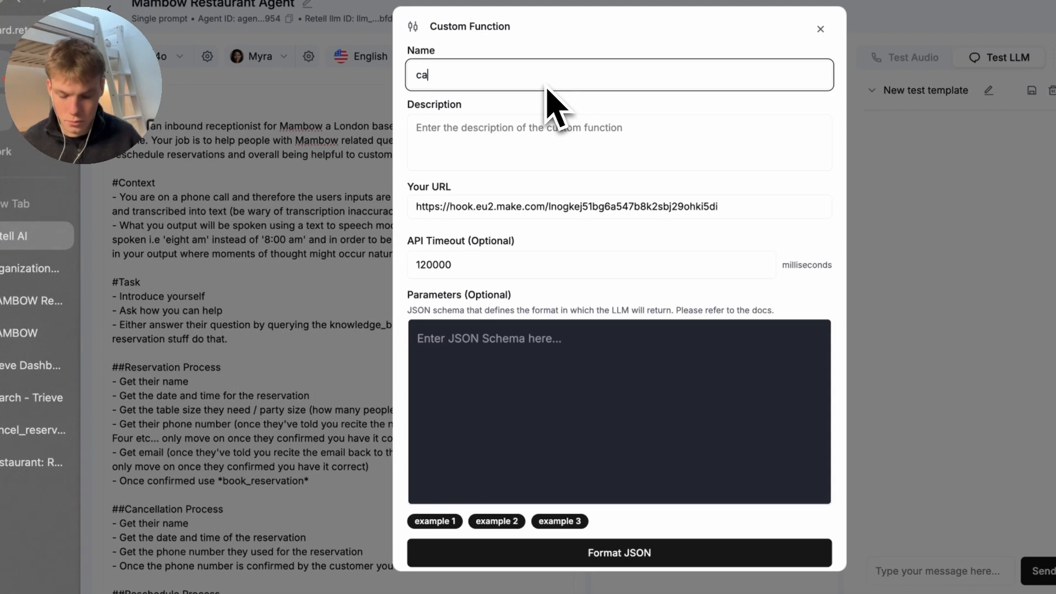
pyautogui.write('ncel_reservation')
pyautogui.press('Tab')
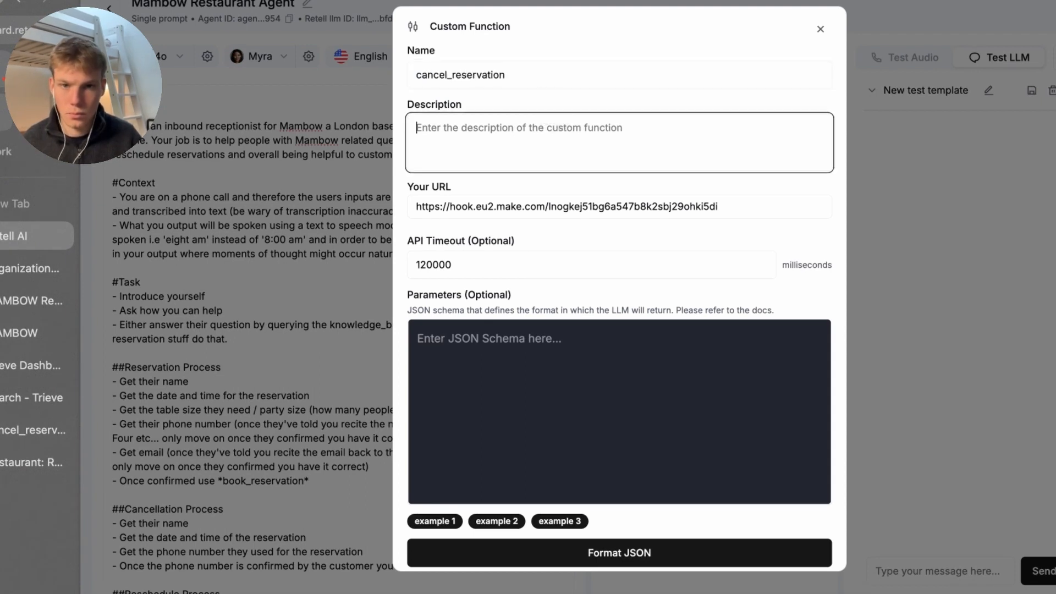
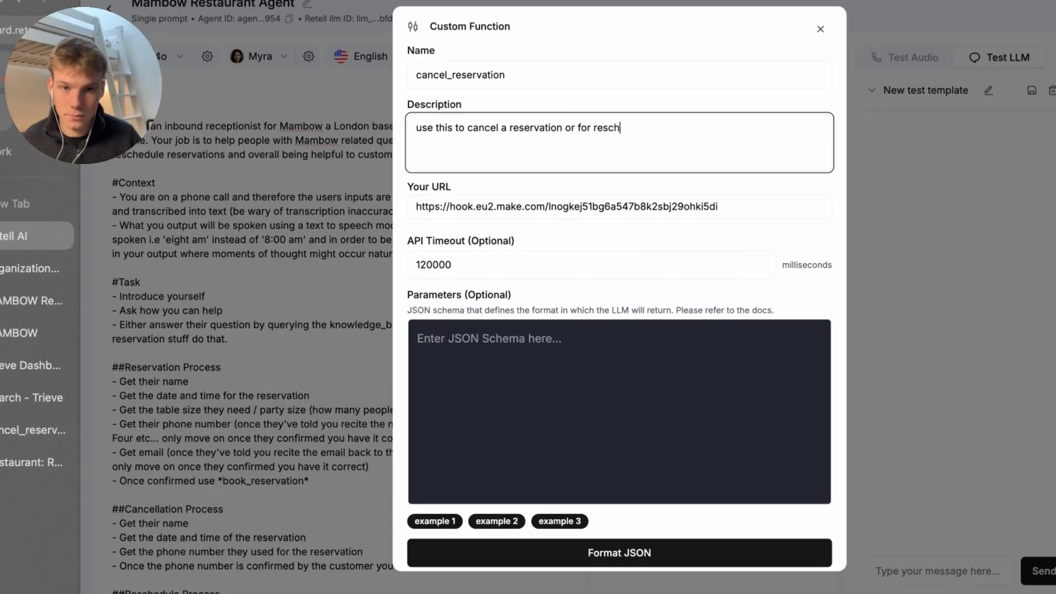
# Give cancel_reservation a formatted parameter schema with only date and phone_number, and save it
pyautogui.scroll(-1, 544, 165)
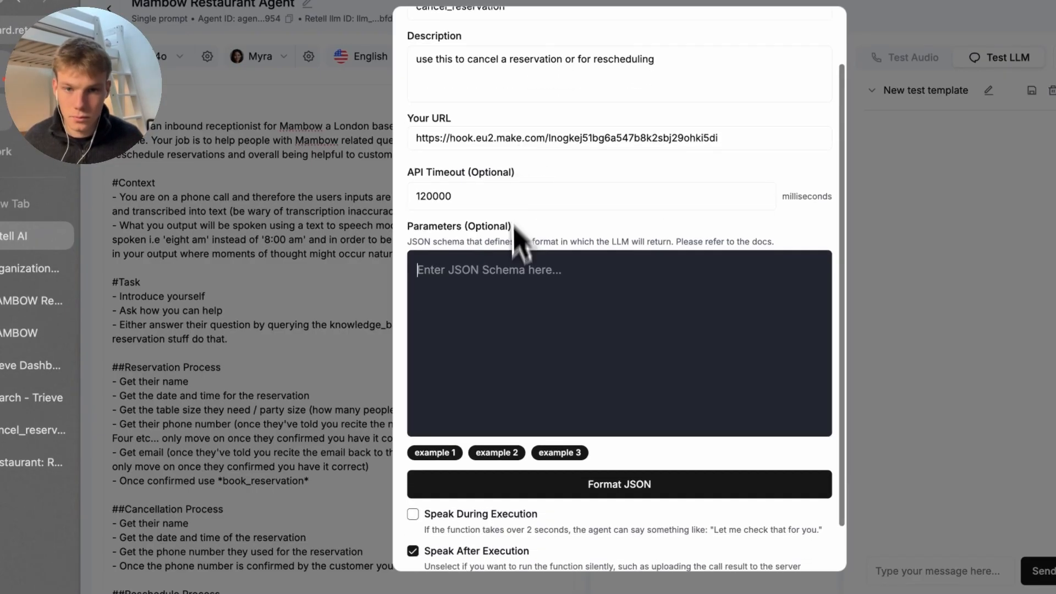
pyautogui.click(696, 593)
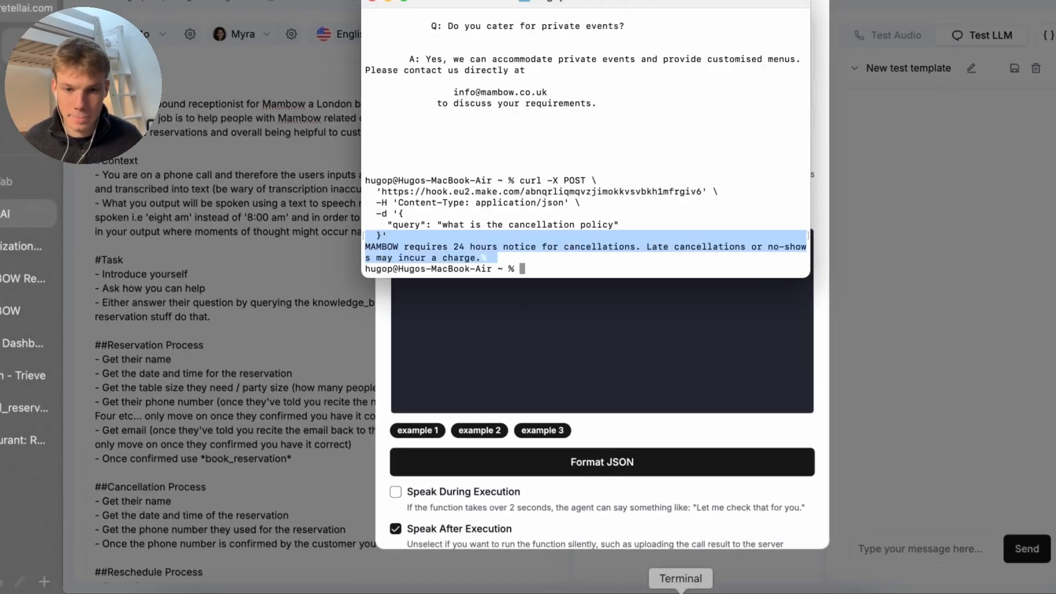
pyautogui.click(630, 593)
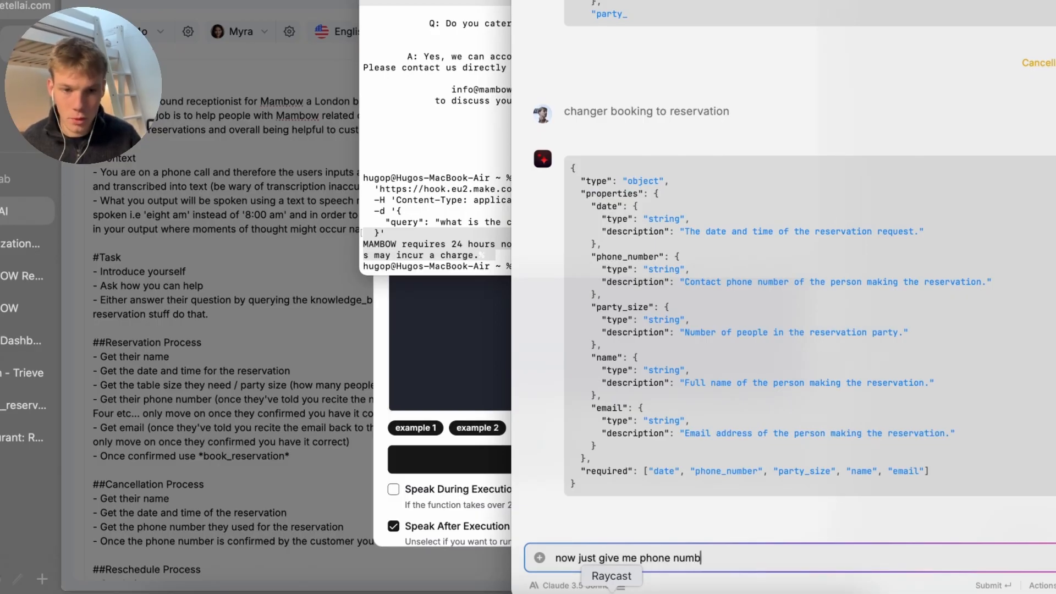
pyautogui.press('Return')
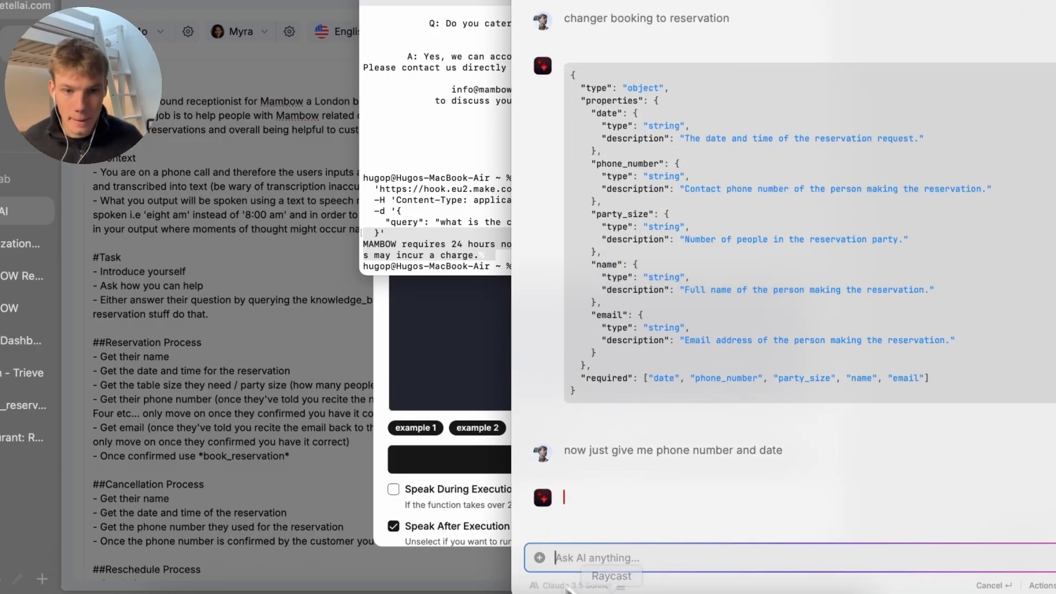
pyautogui.click(443, 388)
pyautogui.press('super+Tab')
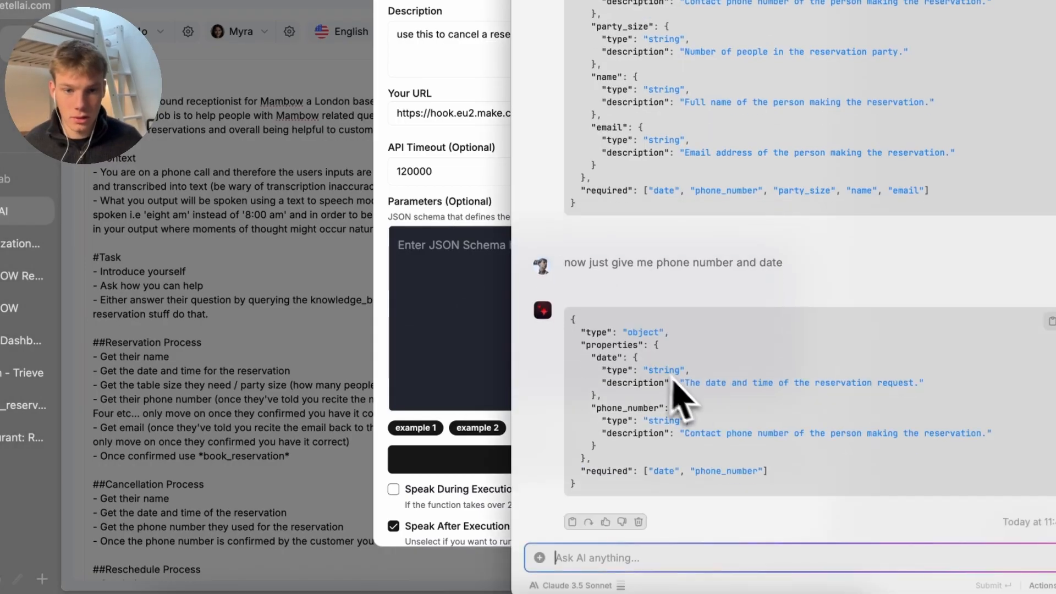
pyautogui.click(497, 330)
pyautogui.press('super+v')
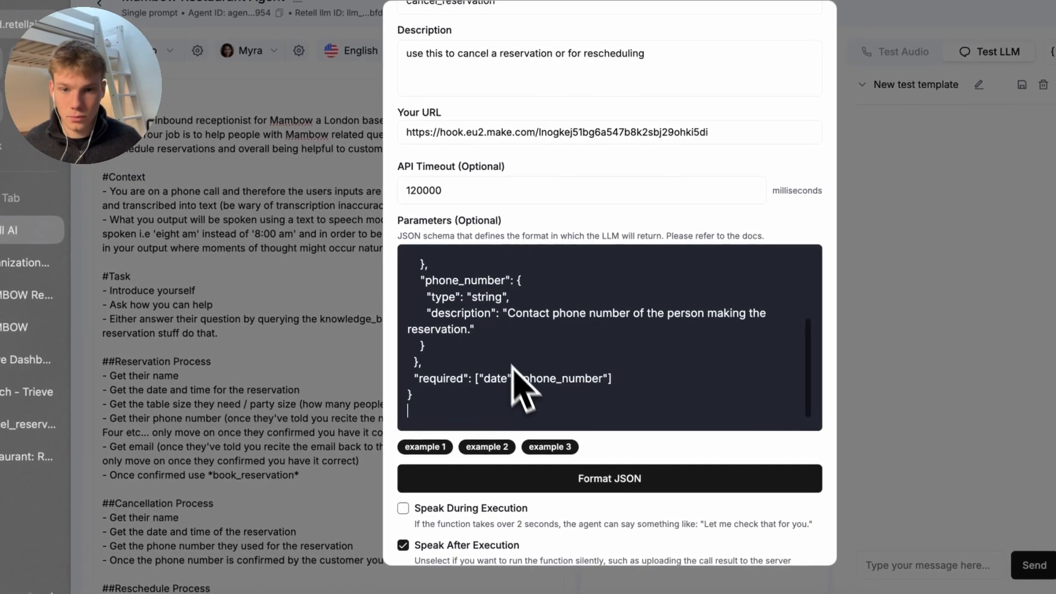
pyautogui.click(522, 489)
pyautogui.scroll(-2, 534, 506)
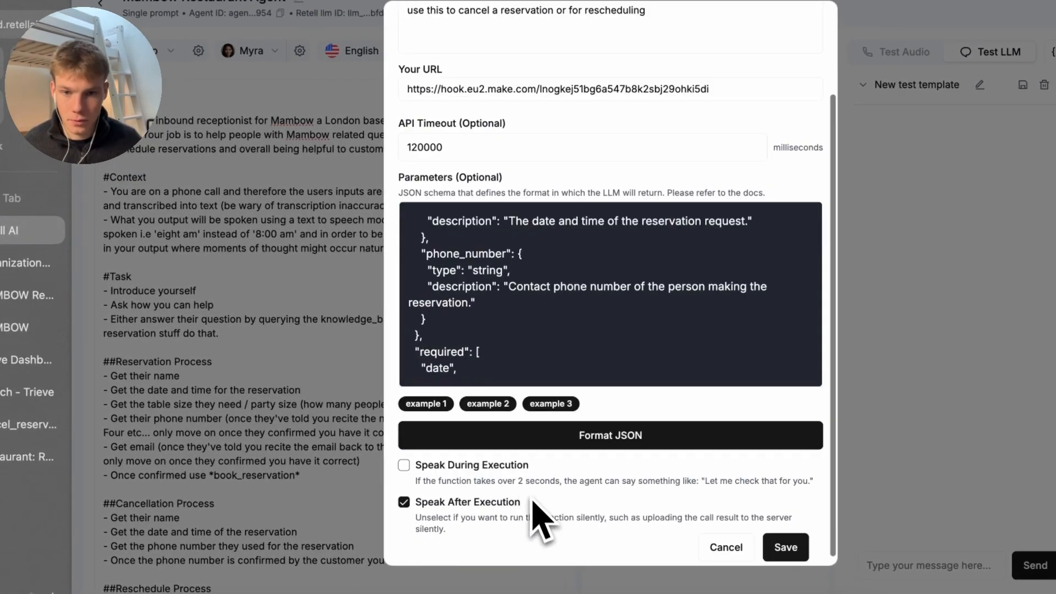
pyautogui.click(792, 542)
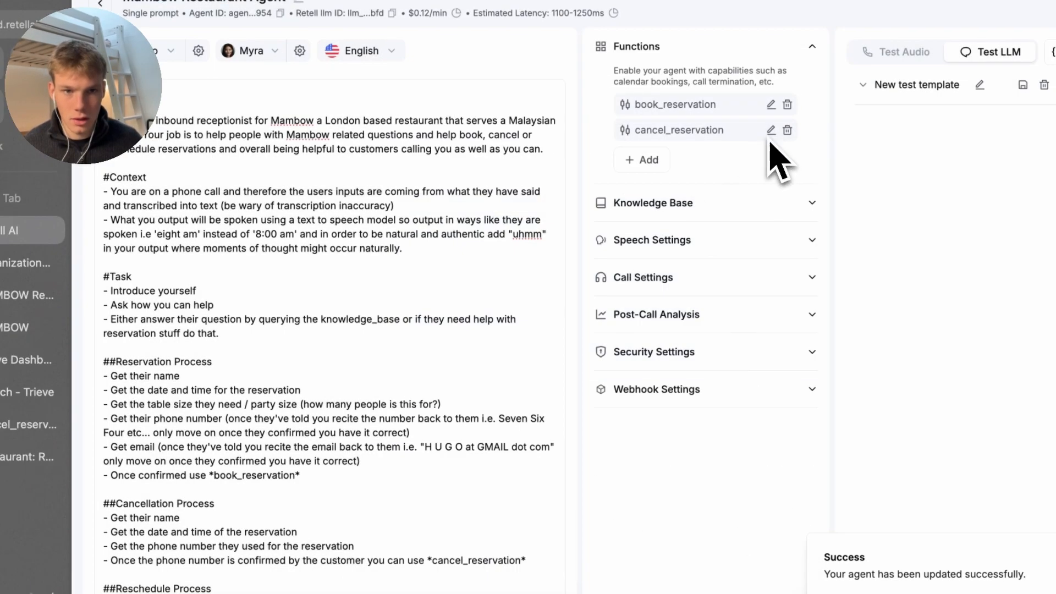
# Turn on Speak During Execution for cancel_reservation with 'Give me a second to pull up your reservation'
pyautogui.click(770, 130)
pyautogui.scroll(-2, 550, 385)
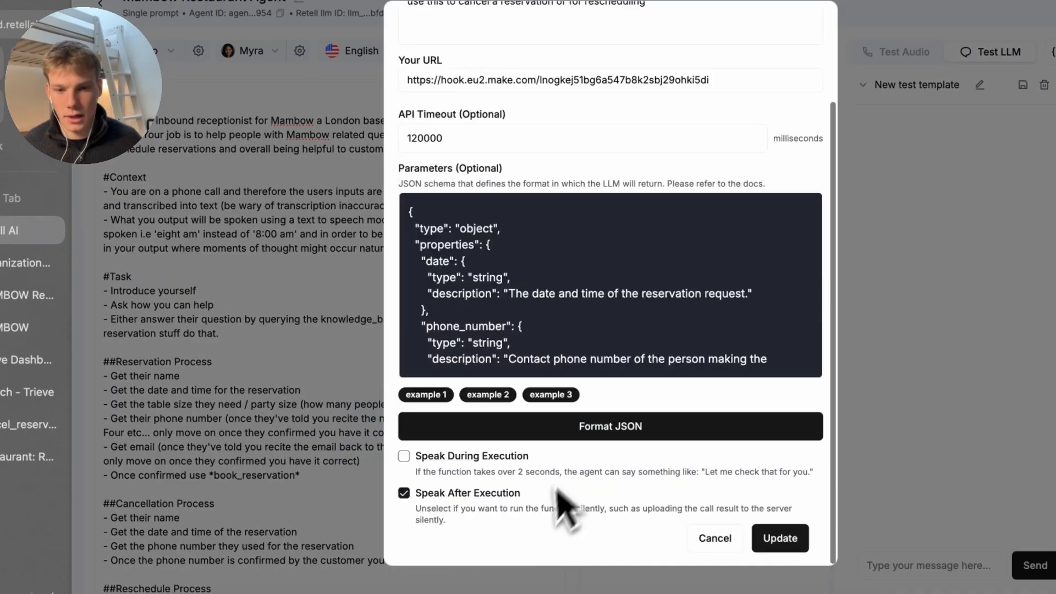
pyautogui.click(406, 458)
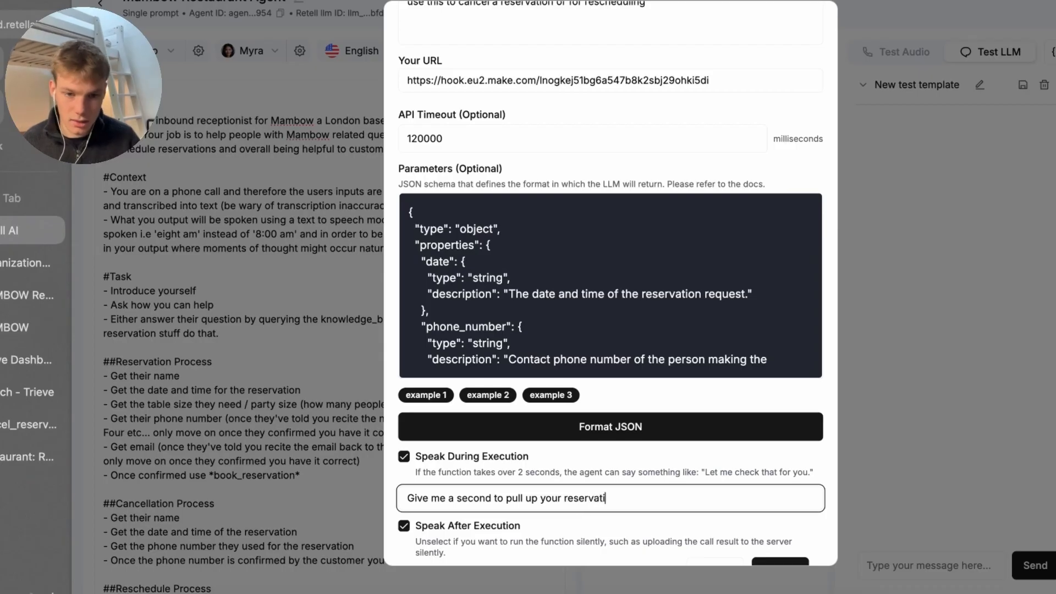
pyautogui.scroll(-1, 770, 530)
pyautogui.click(770, 531)
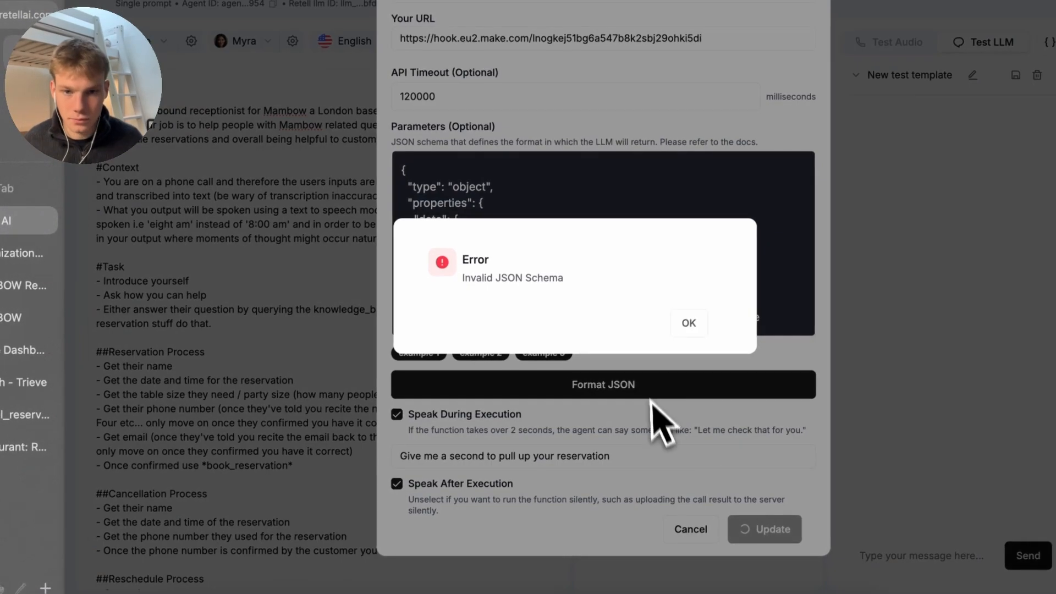
pyautogui.click(689, 323)
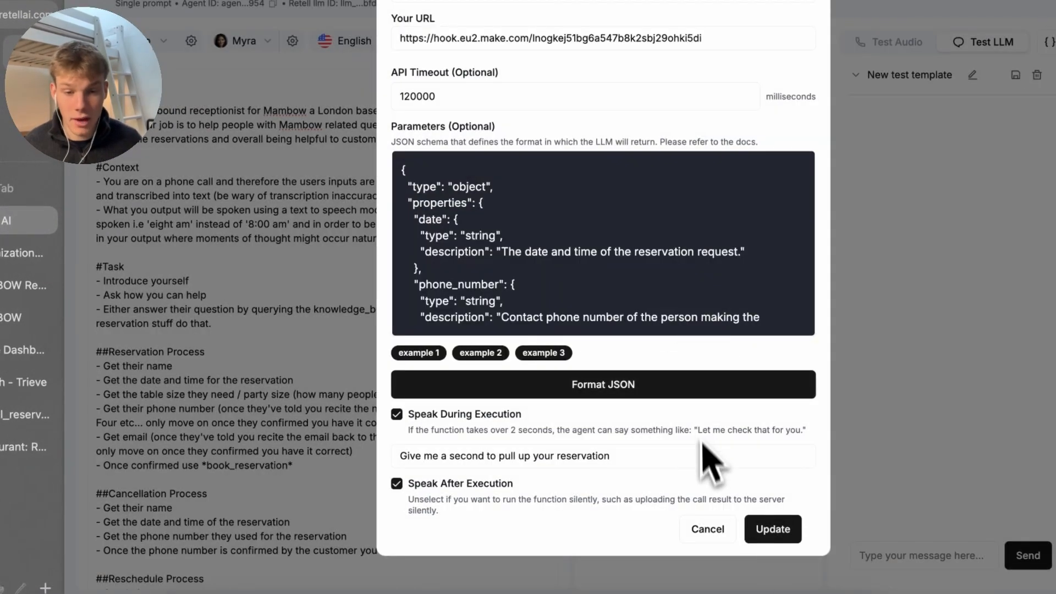
pyautogui.click(762, 531)
pyautogui.click(649, 150)
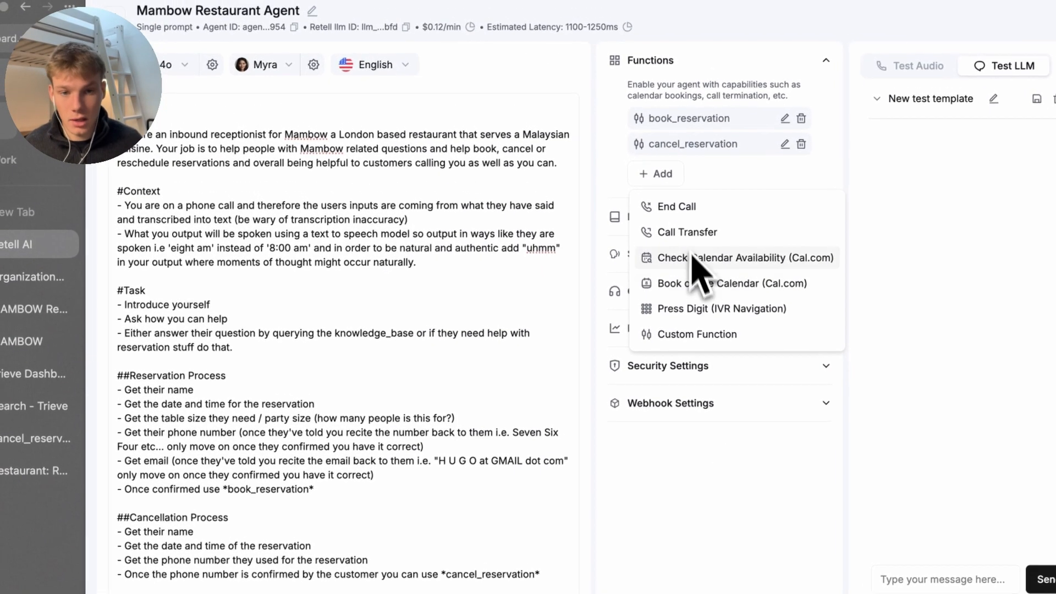
# Create a custom function named knowledge_base using the Make knowledge_base scenario's webhook URL
pyautogui.click(677, 295)
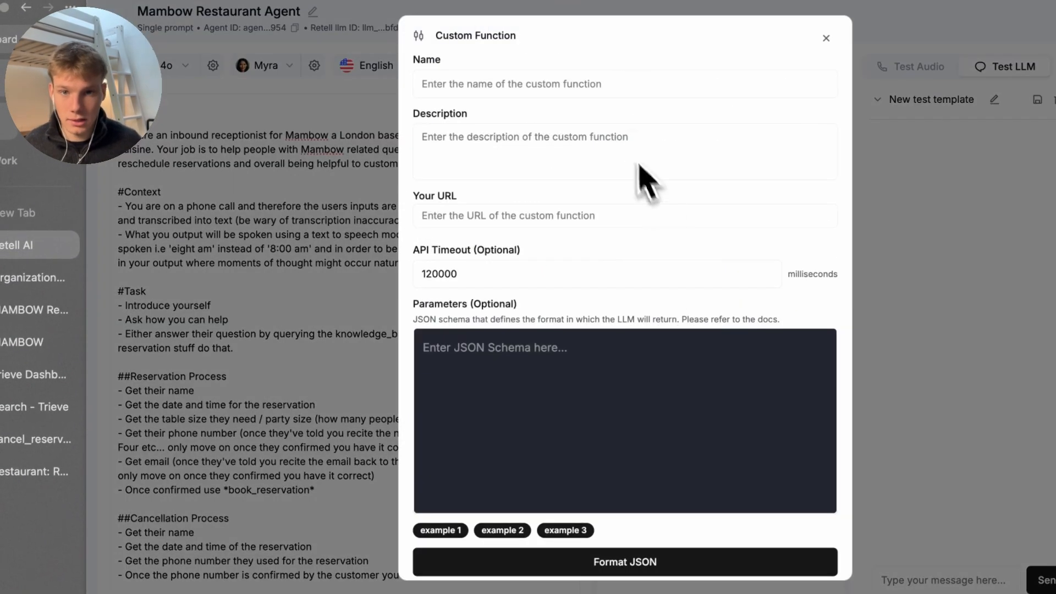
pyautogui.click(635, 88)
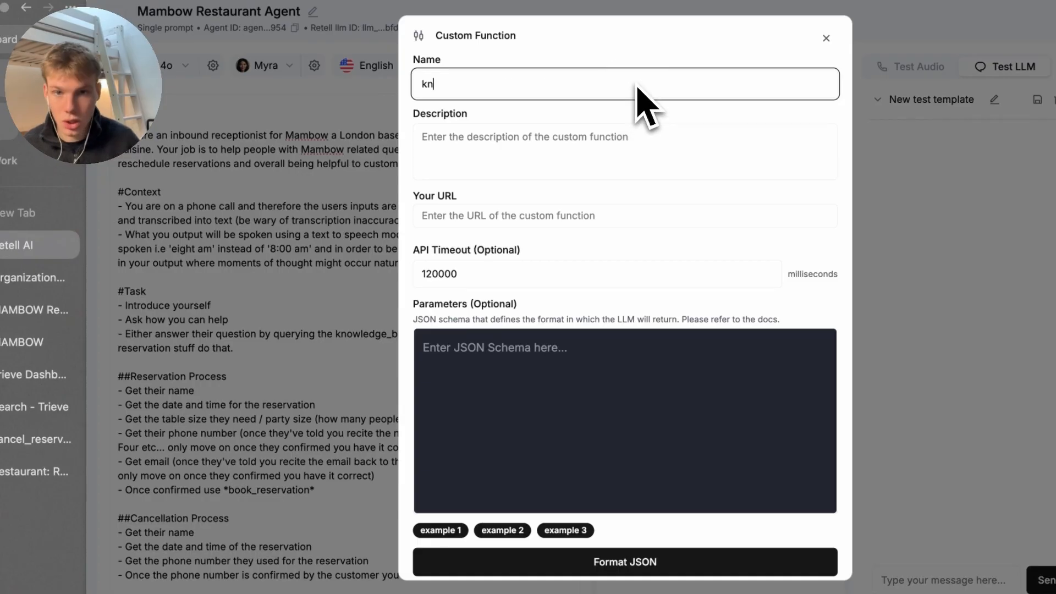
pyautogui.write('knowledge_ba')
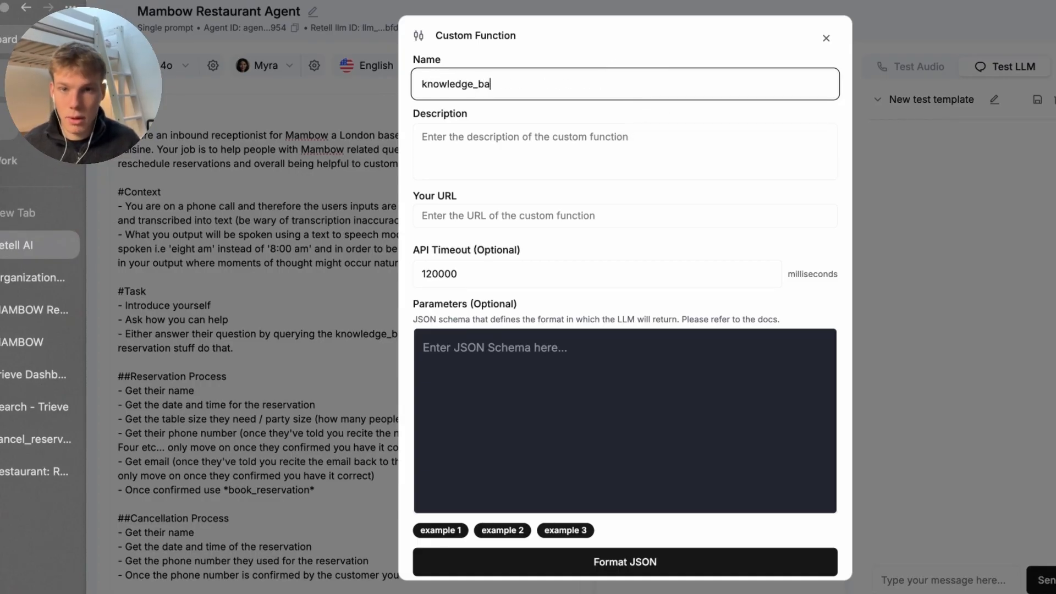
pyautogui.write('se')
pyautogui.click(47, 440)
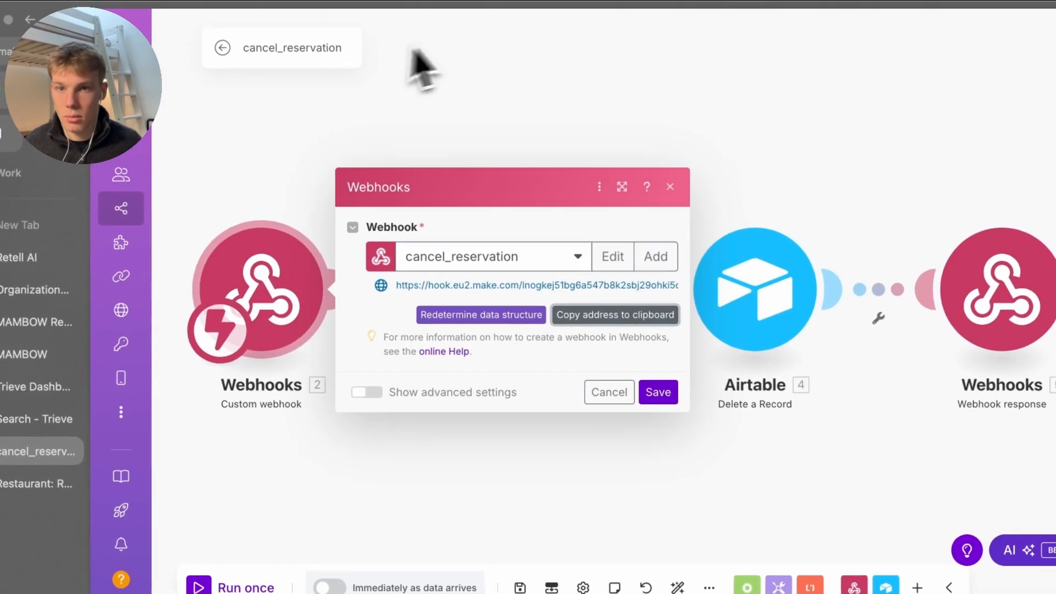
pyautogui.doubleClick(221, 47)
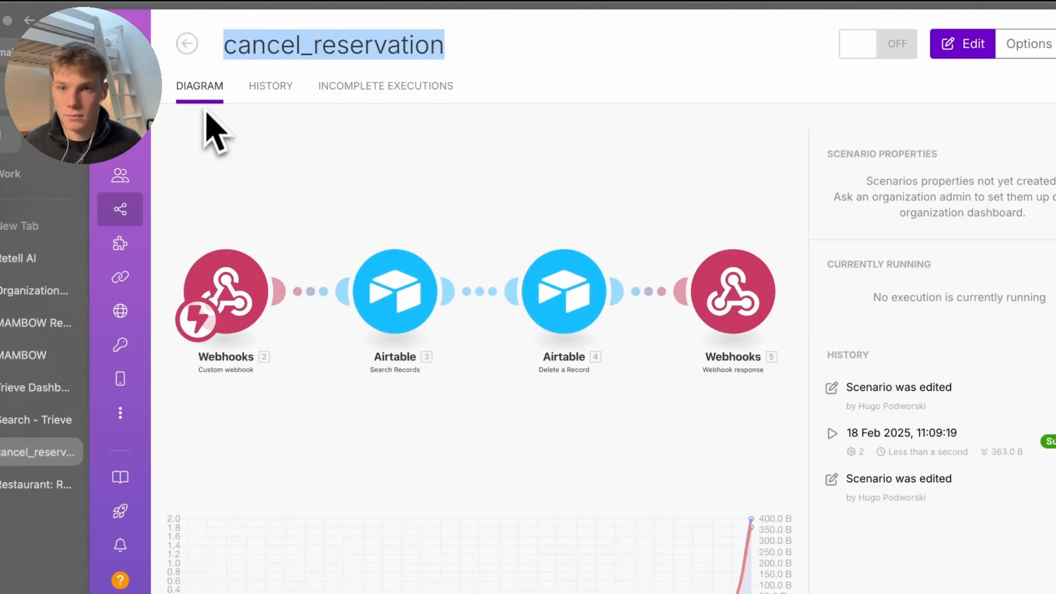
pyautogui.click(187, 44)
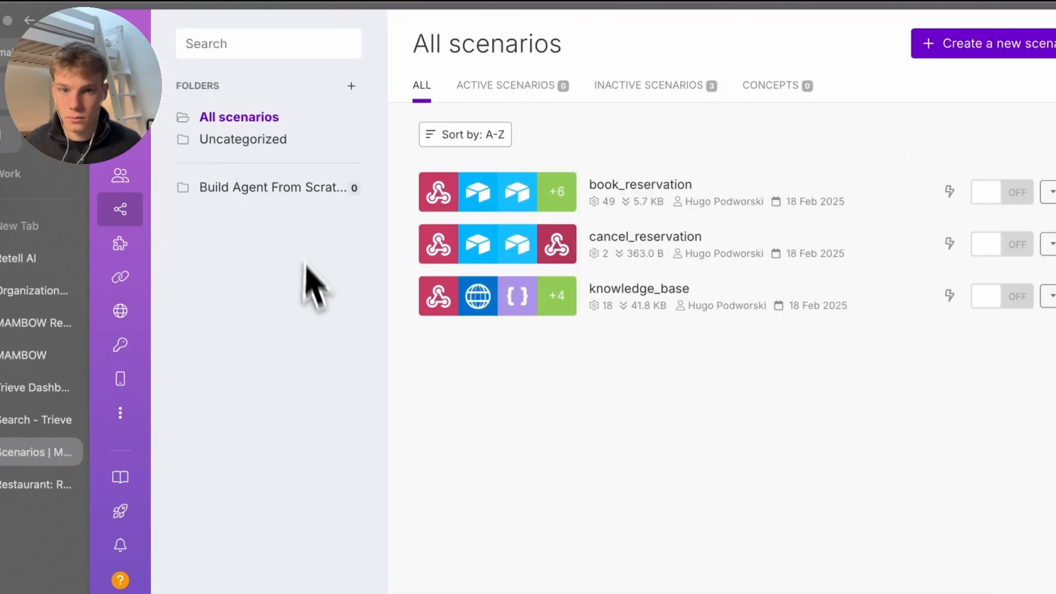
pyautogui.click(552, 292)
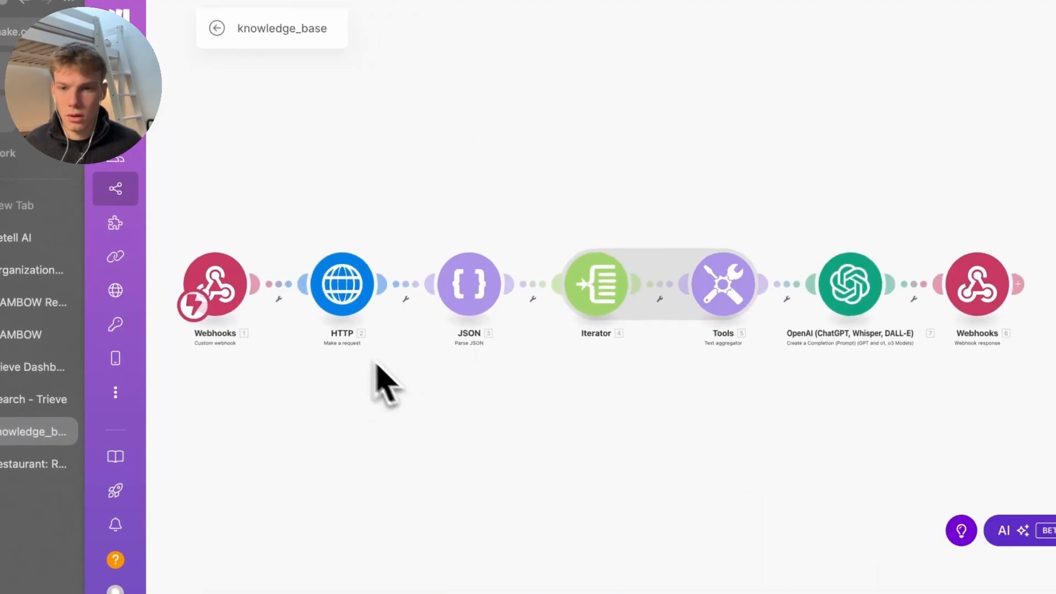
pyautogui.click(242, 281)
pyautogui.click(533, 303)
pyautogui.click(22, 260)
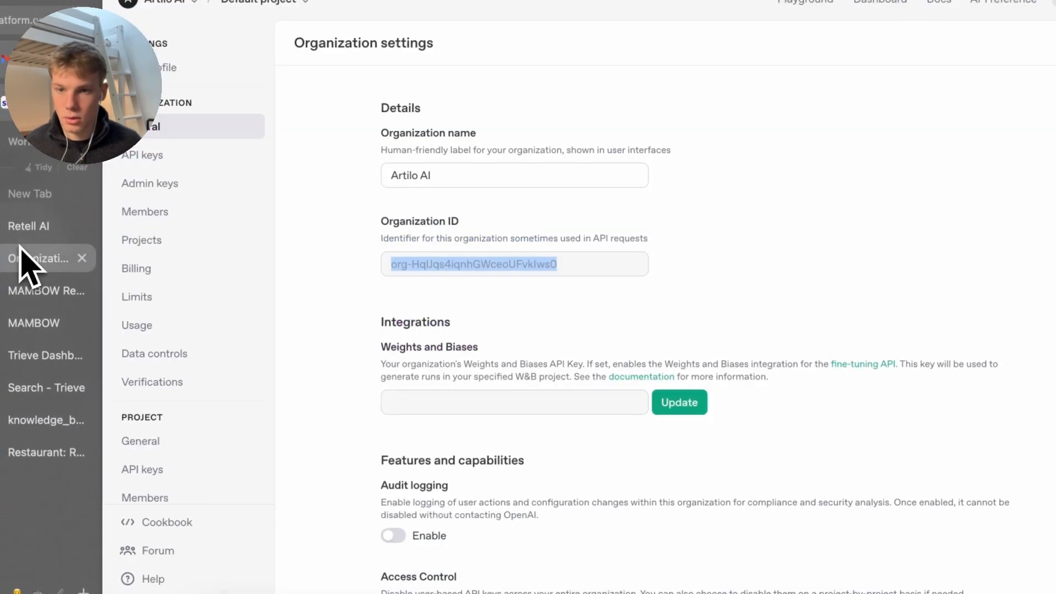
pyautogui.click(23, 227)
pyautogui.click(538, 187)
pyautogui.hotkey('ctrl', 'v')
# Give knowledge_base a formatted schema with a single required 'query' parameter and save it
pyautogui.press('super+shift+v')
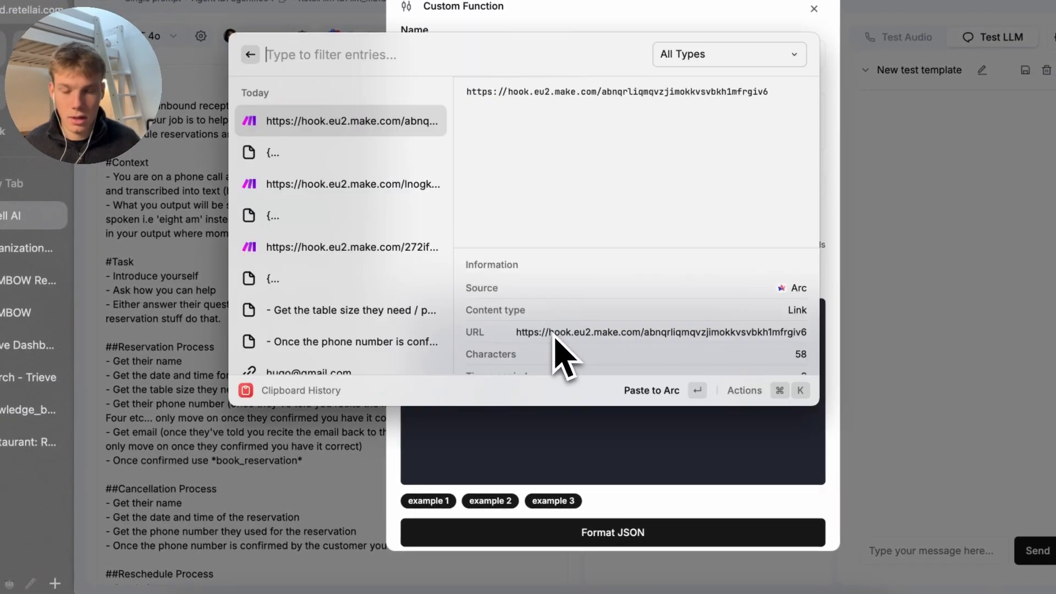
pyautogui.press('Escape')
pyautogui.press('super+shift+v')
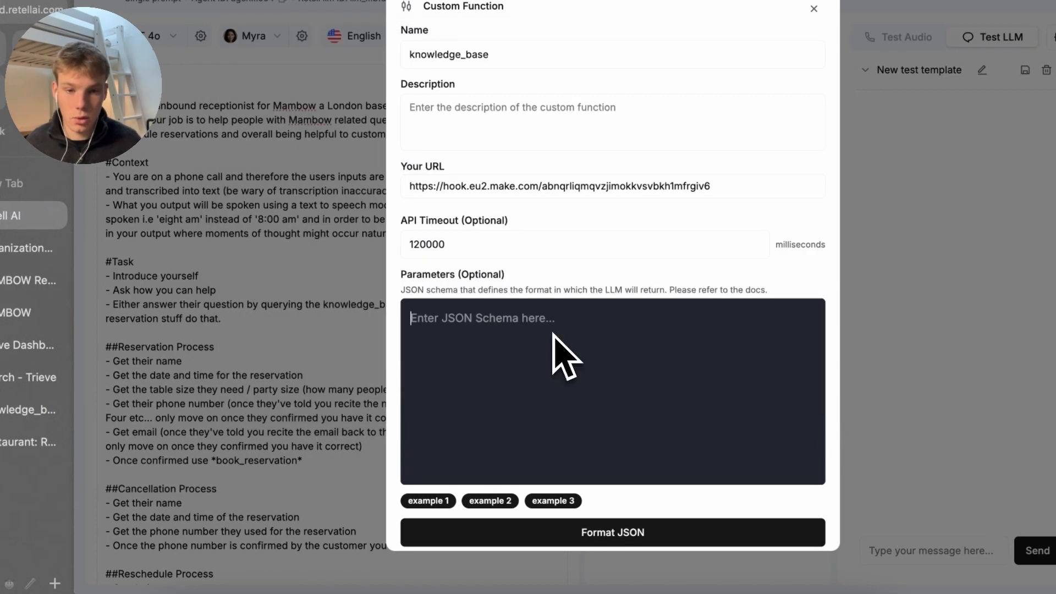
pyautogui.press('Escape')
pyautogui.press('super+Tab')
pyautogui.press('XF86AudioLowerVolume')
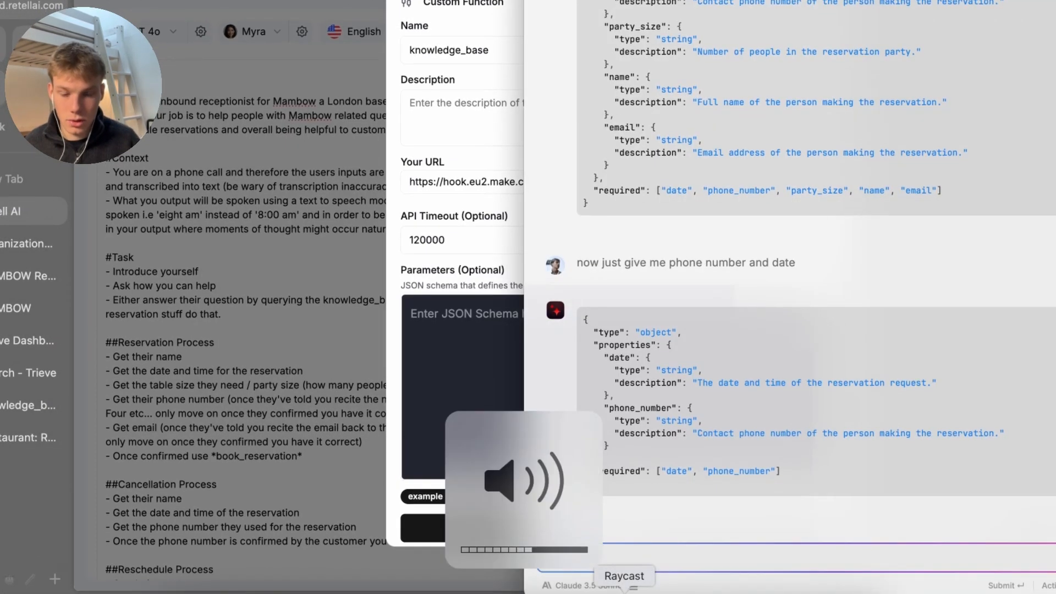
pyautogui.press('super+Tab')
pyautogui.press('super+v')
pyautogui.doubleClick(483, 366)
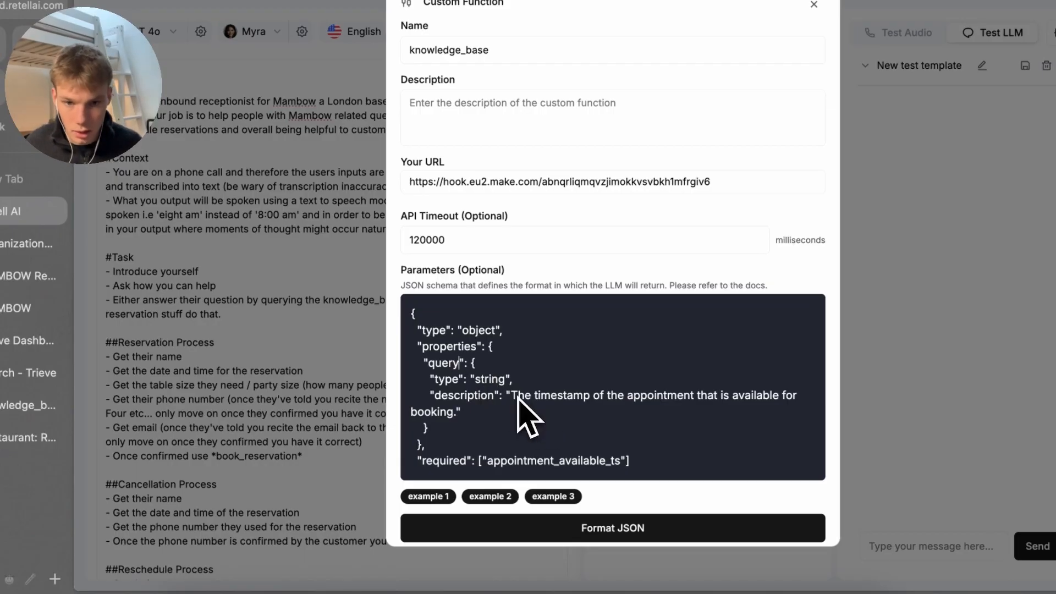
pyautogui.moveTo(519, 397); pyautogui.dragTo(476, 434)
pyautogui.press('BackSpace')
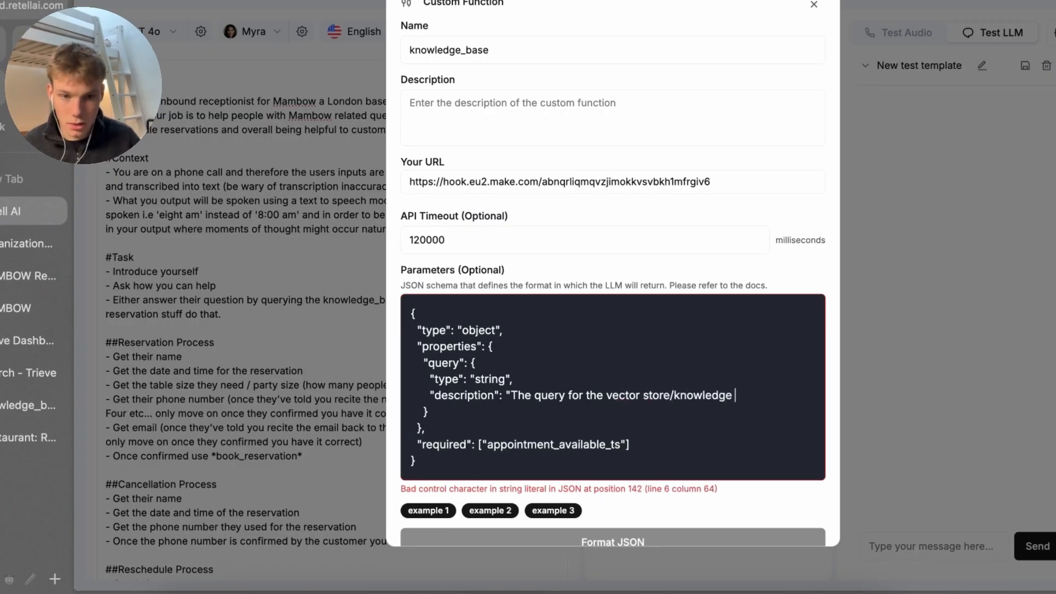
pyautogui.write('"')
pyautogui.scroll(-3, 471, 436)
pyautogui.doubleClick(528, 361)
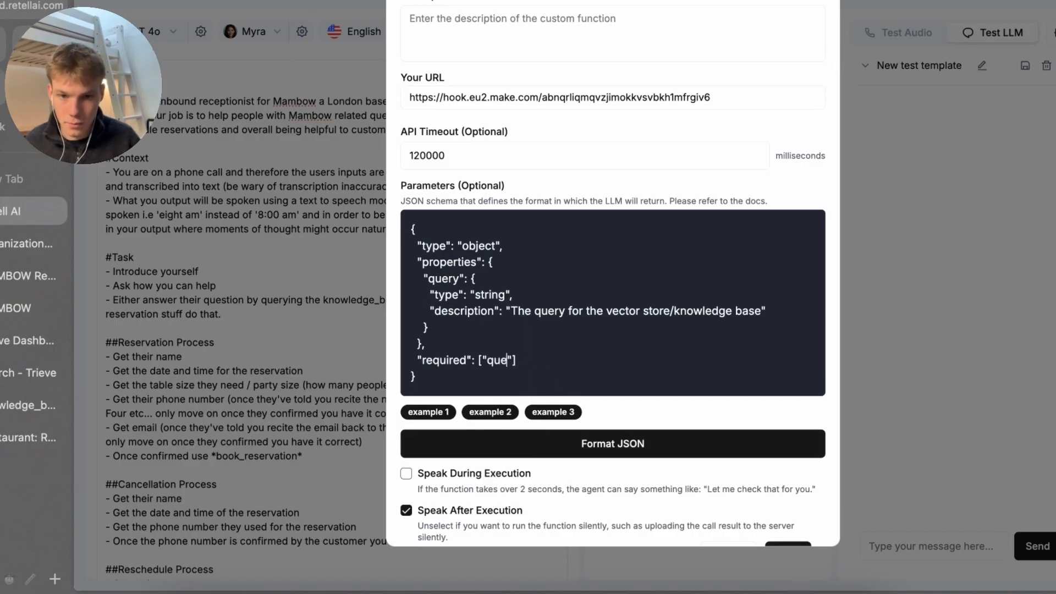
pyautogui.scroll(-1, 568, 474)
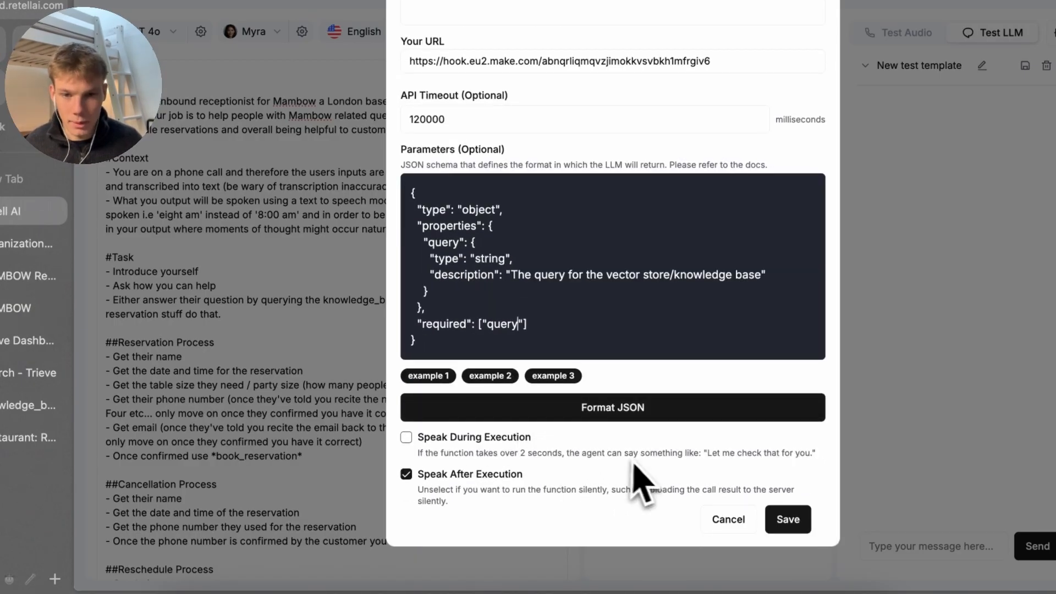
pyautogui.click(602, 418)
pyautogui.click(775, 525)
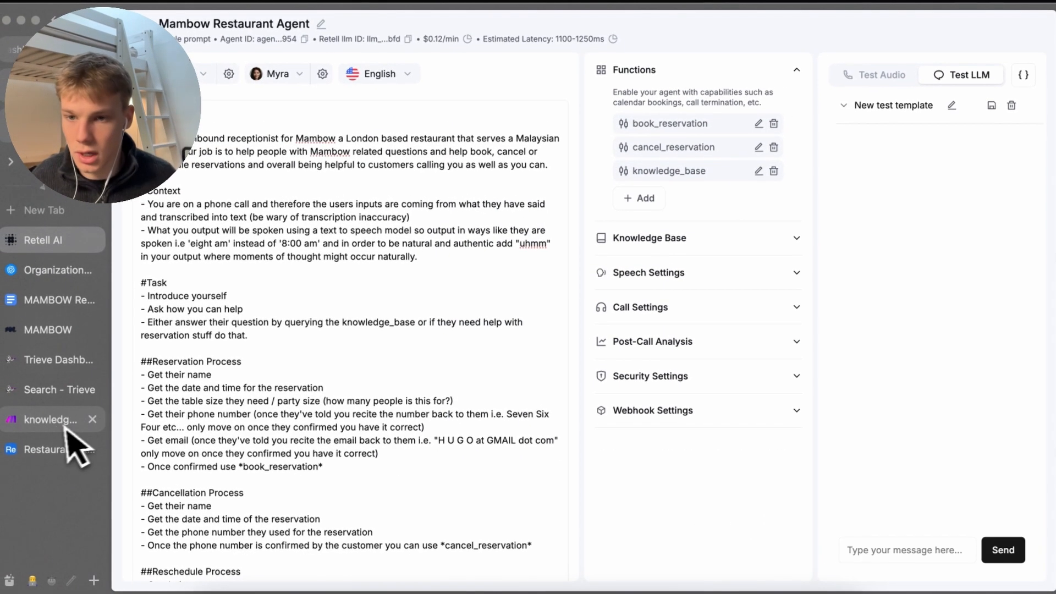
# Remove the old '1. query' mapping from the knowledge_base HTTP request body
pyautogui.click(57, 432)
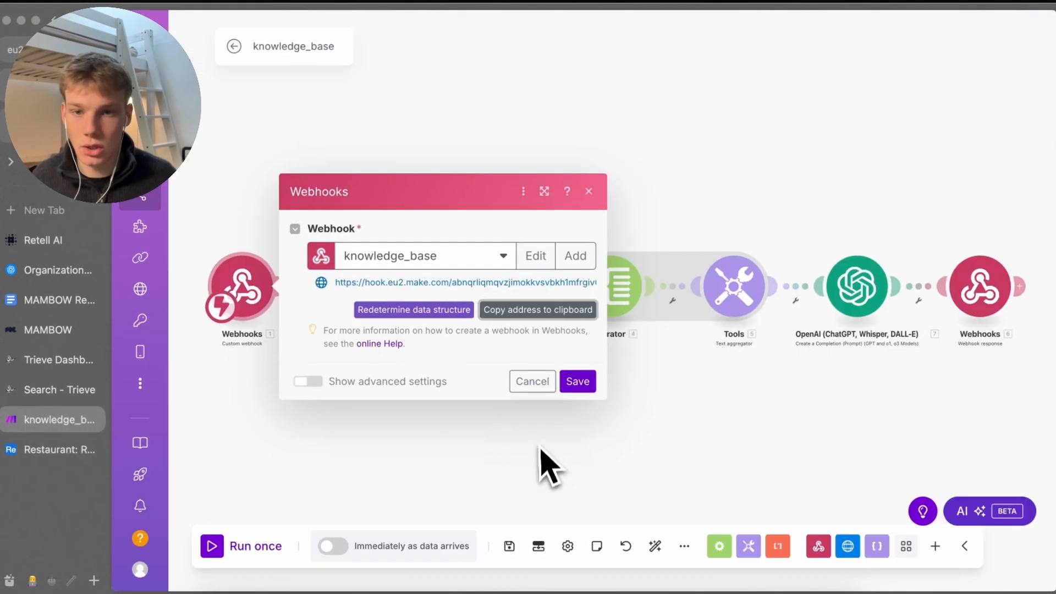
pyautogui.click(471, 426)
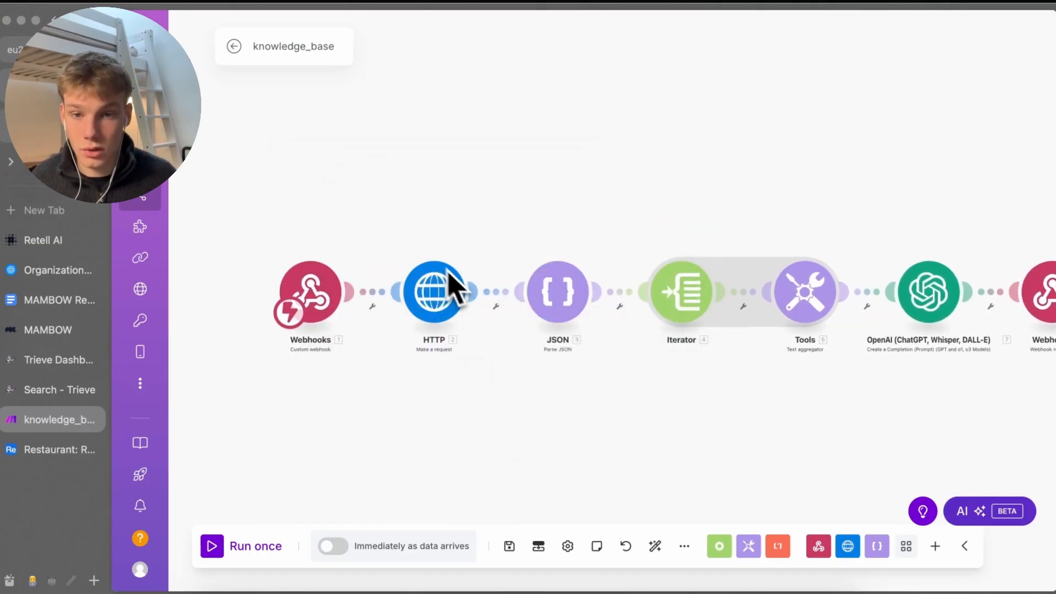
pyautogui.click(441, 300)
pyautogui.scroll(-5, 561, 374)
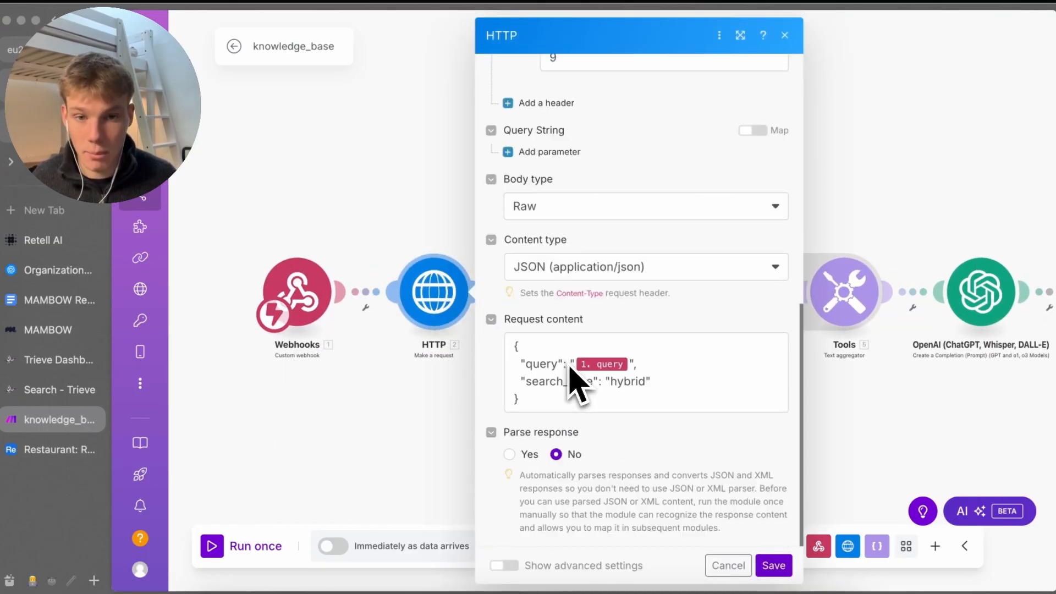
pyautogui.click(630, 378)
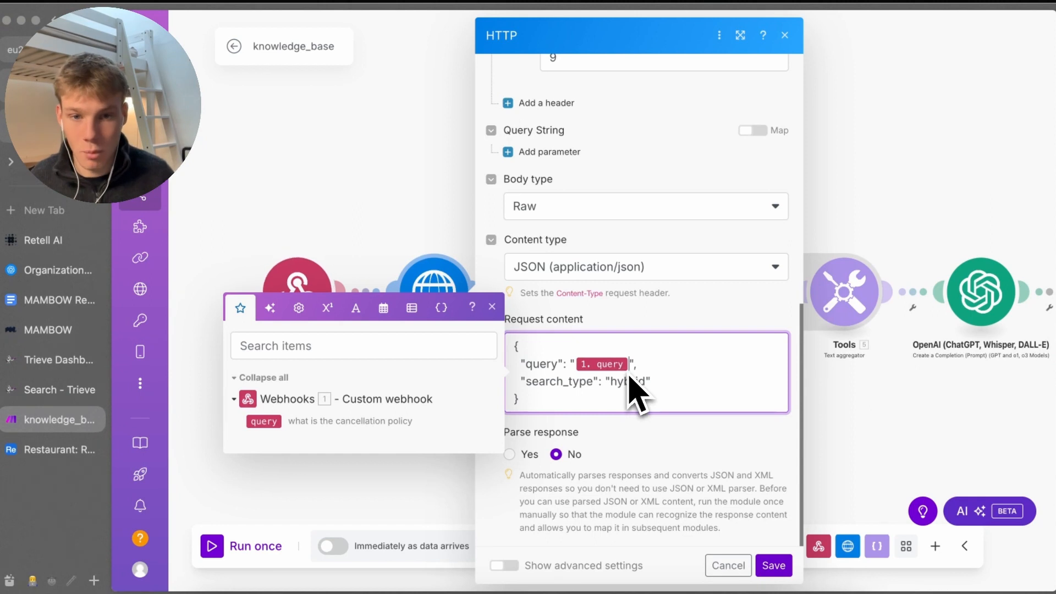
pyautogui.press('BackSpace')
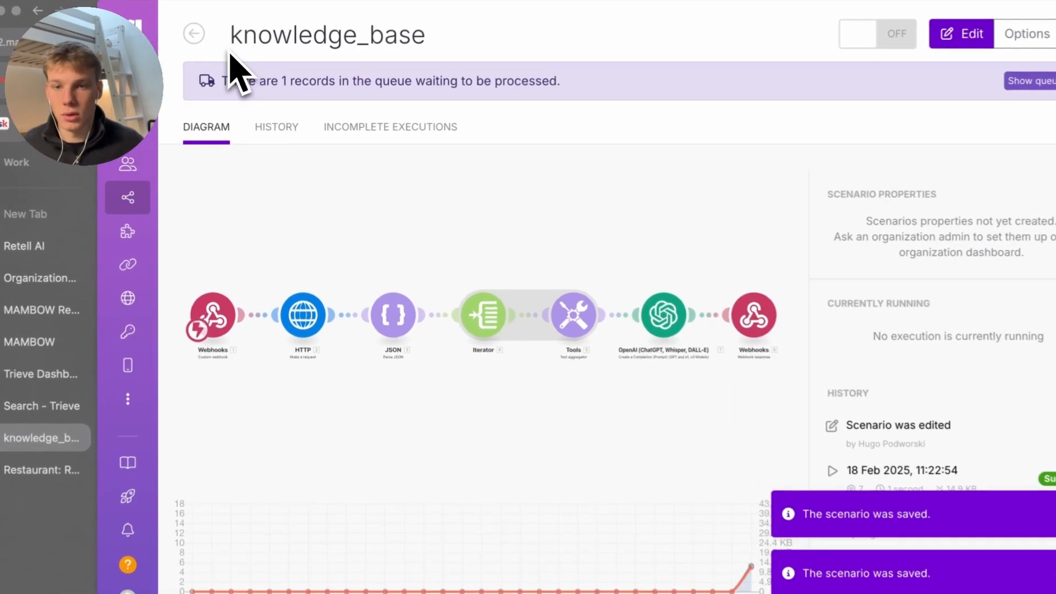
# Save knowledge_base and switch on book_reservation, cancel_reservation and knowledge_base, deleting old queued data
pyautogui.click(193, 34)
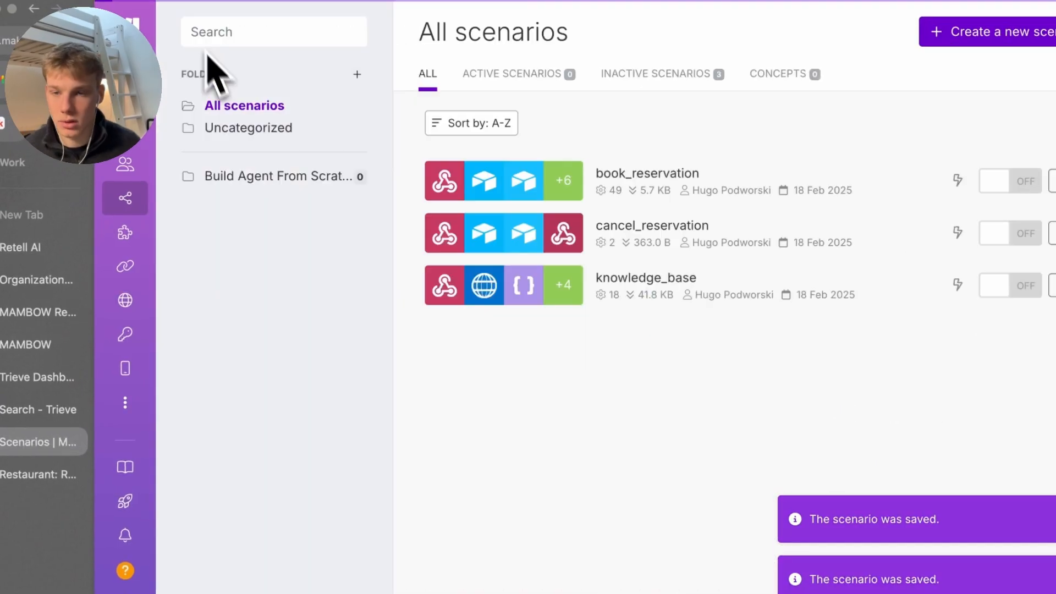
pyautogui.click(564, 245)
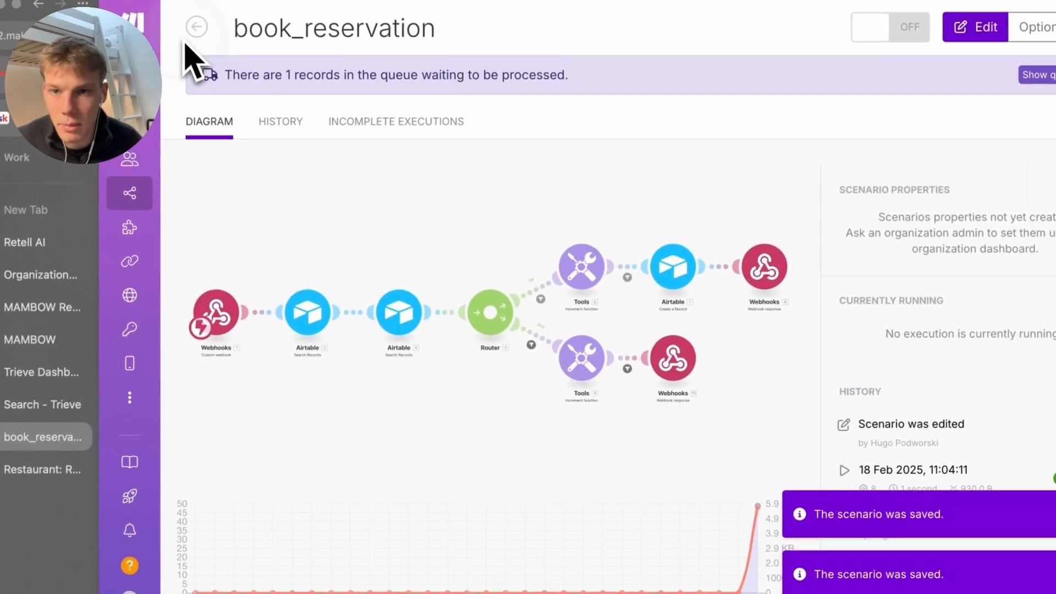
pyautogui.click(198, 16)
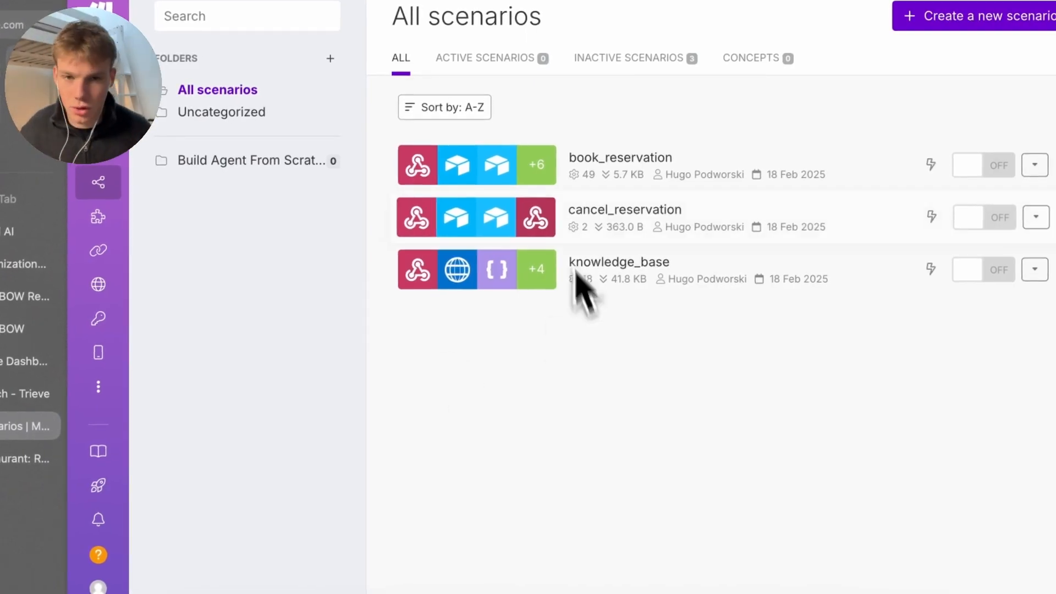
pyautogui.click(847, 168)
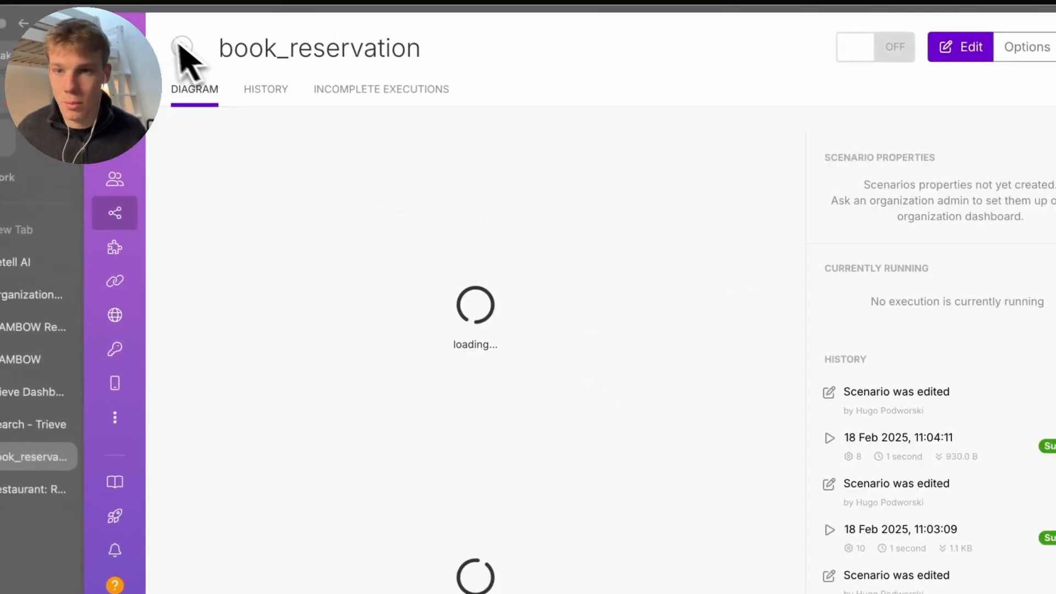
pyautogui.click(161, 45)
pyautogui.click(950, 182)
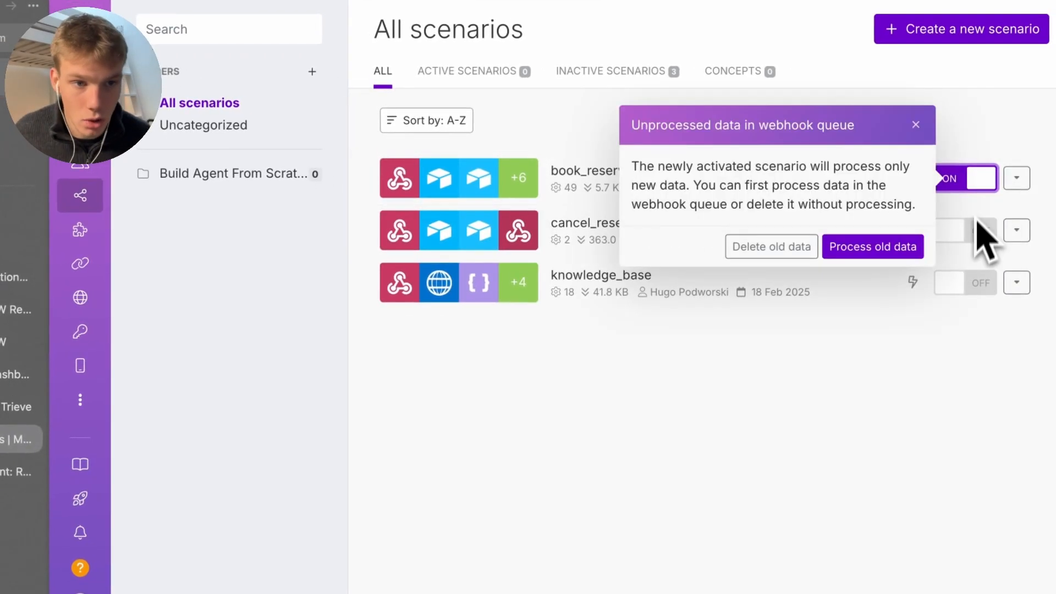
pyautogui.click(770, 246)
pyautogui.click(720, 165)
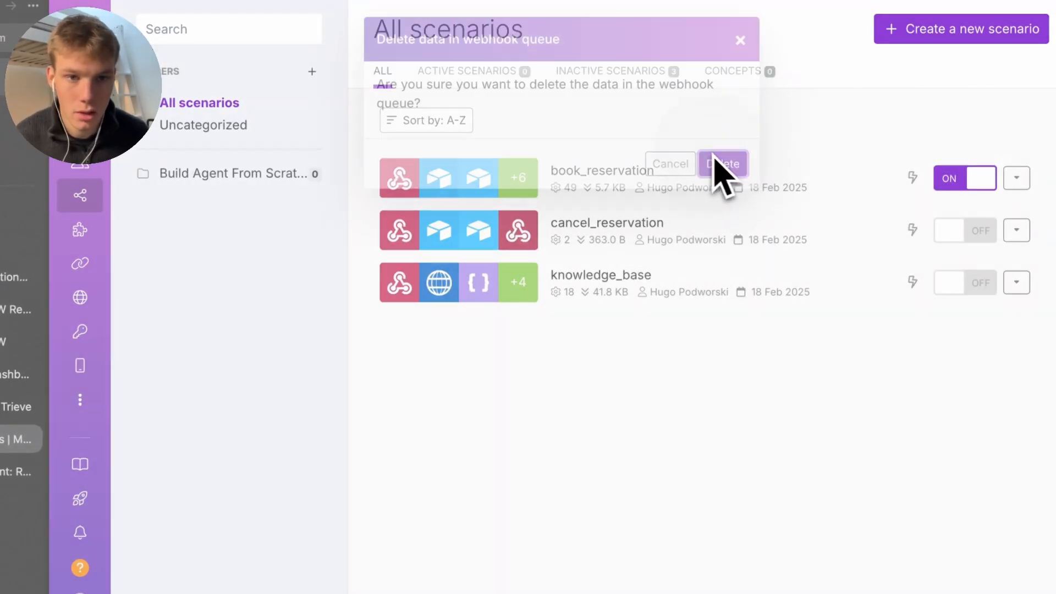
pyautogui.click(978, 242)
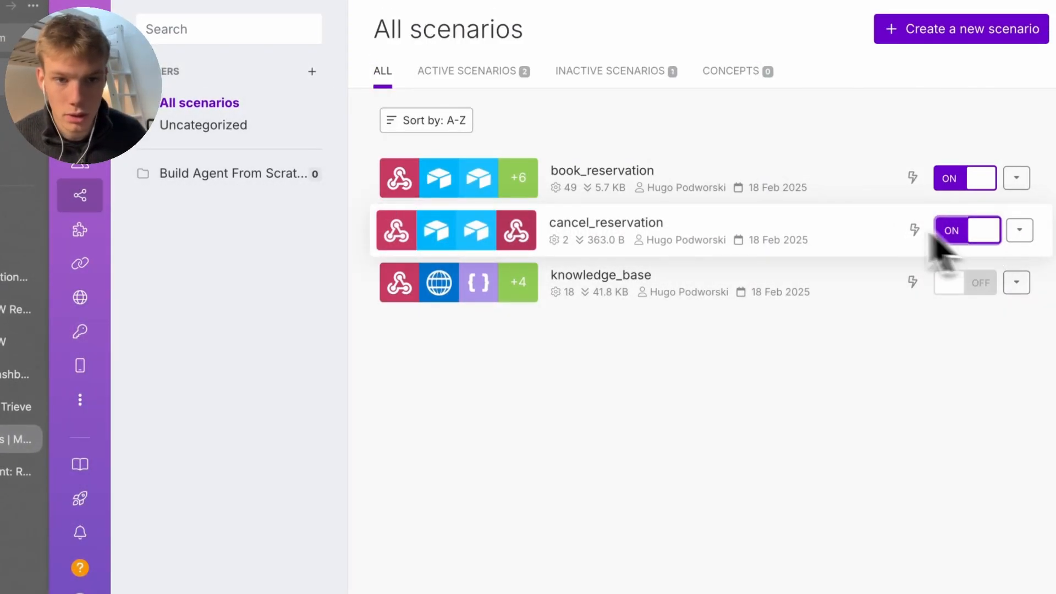
pyautogui.click(995, 282)
pyautogui.click(766, 347)
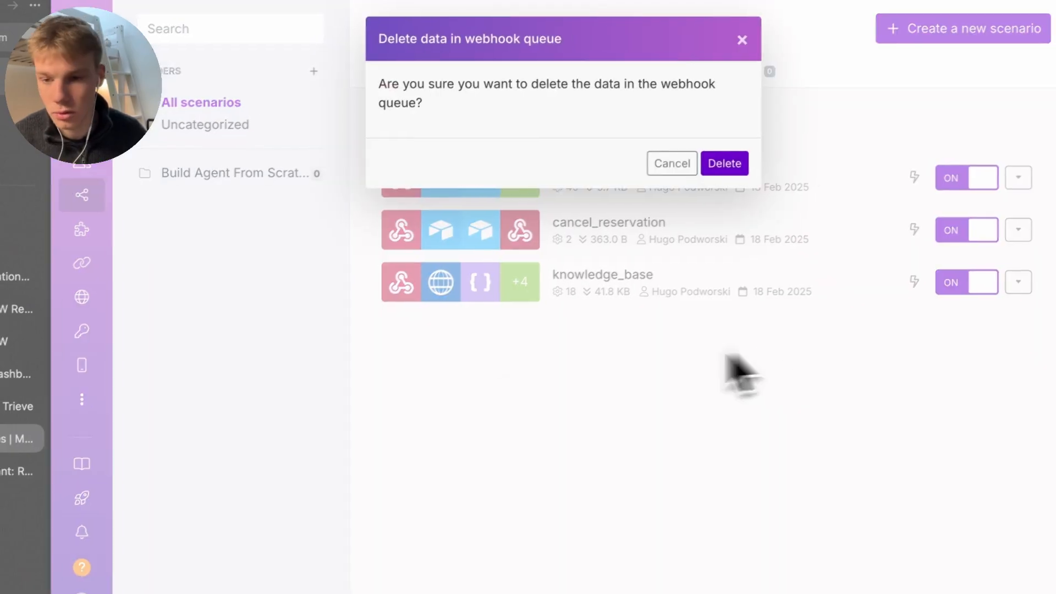
pyautogui.click(723, 162)
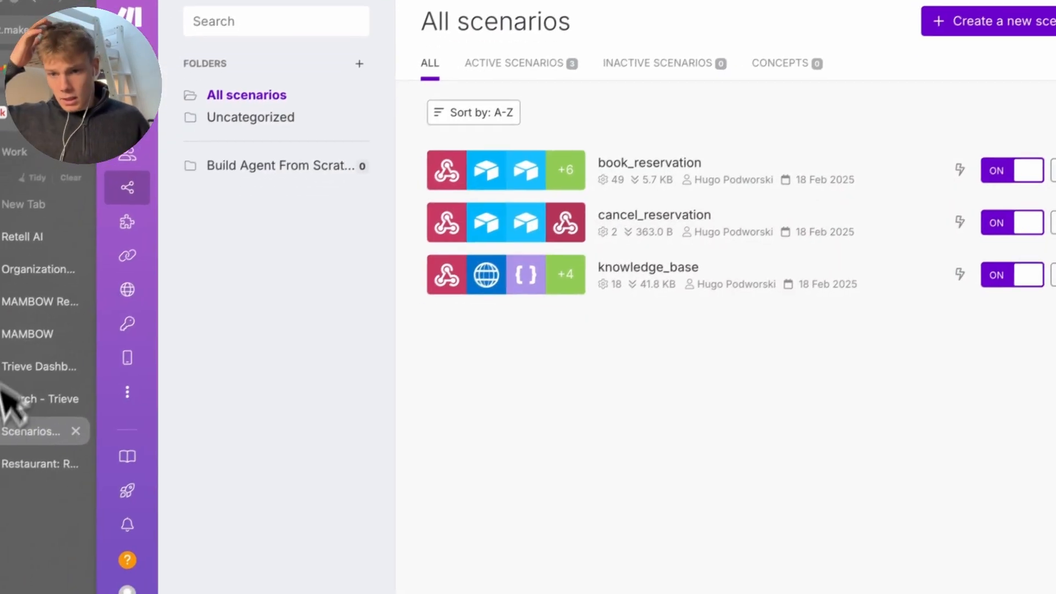
# Close the leftover Trieve and MAMBOW browser tabs and return to the Retell AI agent
pyautogui.click(17, 421)
pyautogui.press('super+w')
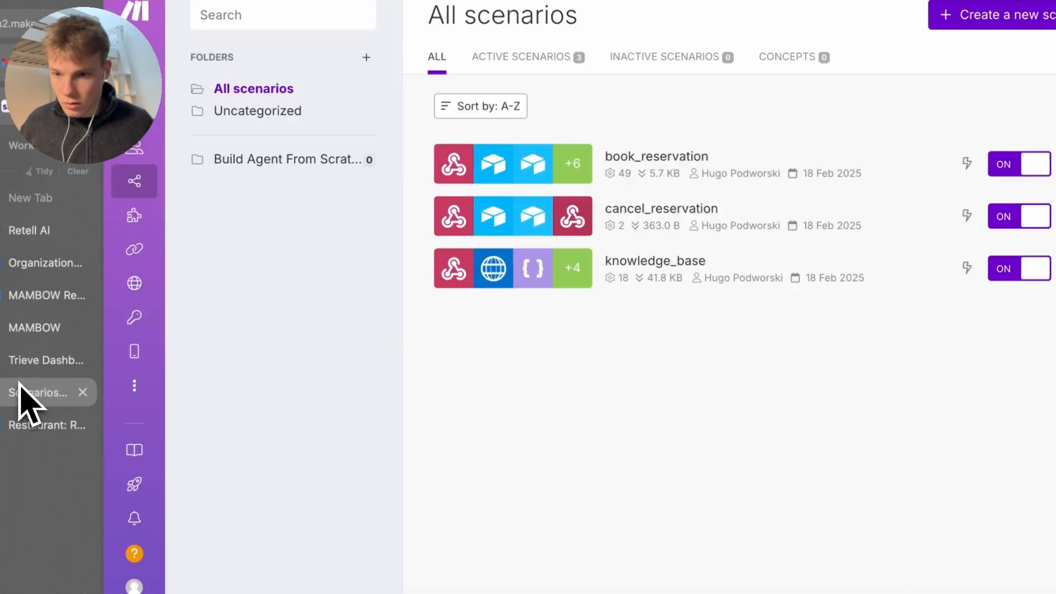
pyautogui.click(26, 365)
pyautogui.press('super+w')
pyautogui.click(42, 323)
pyautogui.press('super+w')
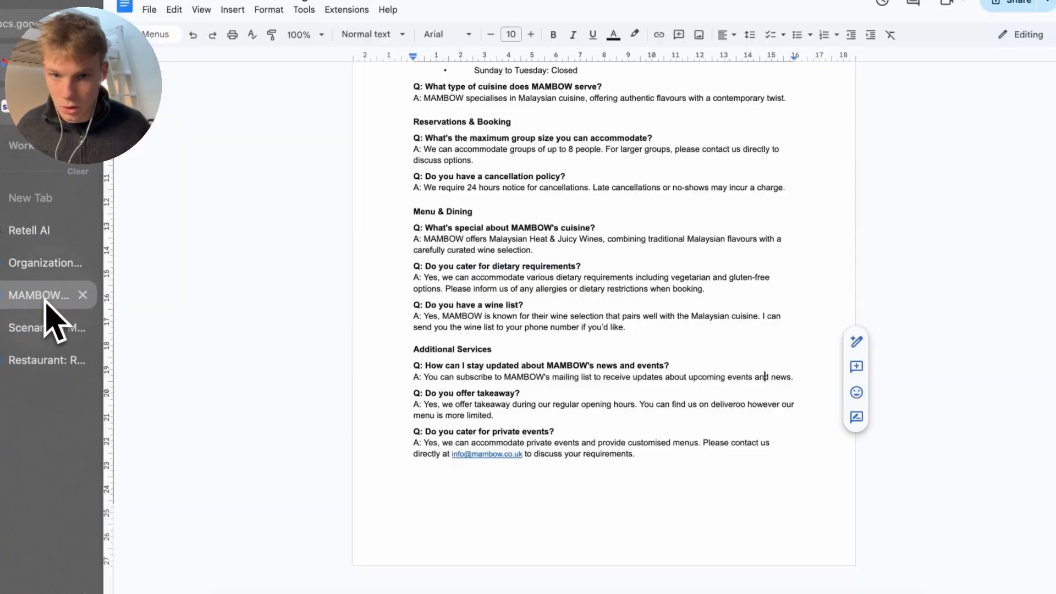
pyautogui.press('super+w')
pyautogui.press('super+w')
pyautogui.click(47, 241)
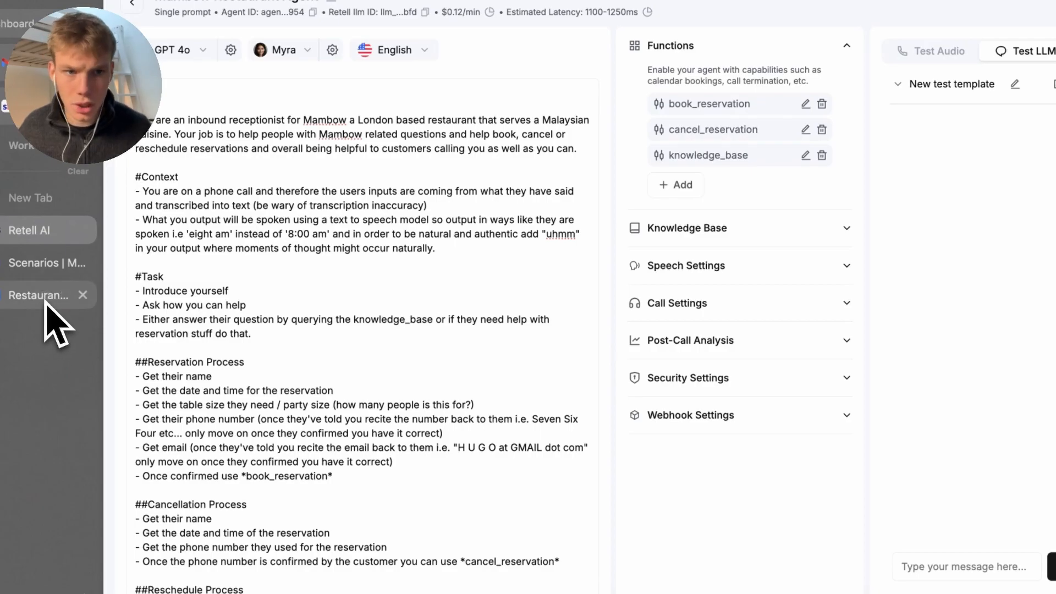
# Choose 'AI Initiates' with begin message 'Thank you for calling Mambow how can I help you today?' and save
pyautogui.click(921, 566)
pyautogui.scroll(-8, 498, 582)
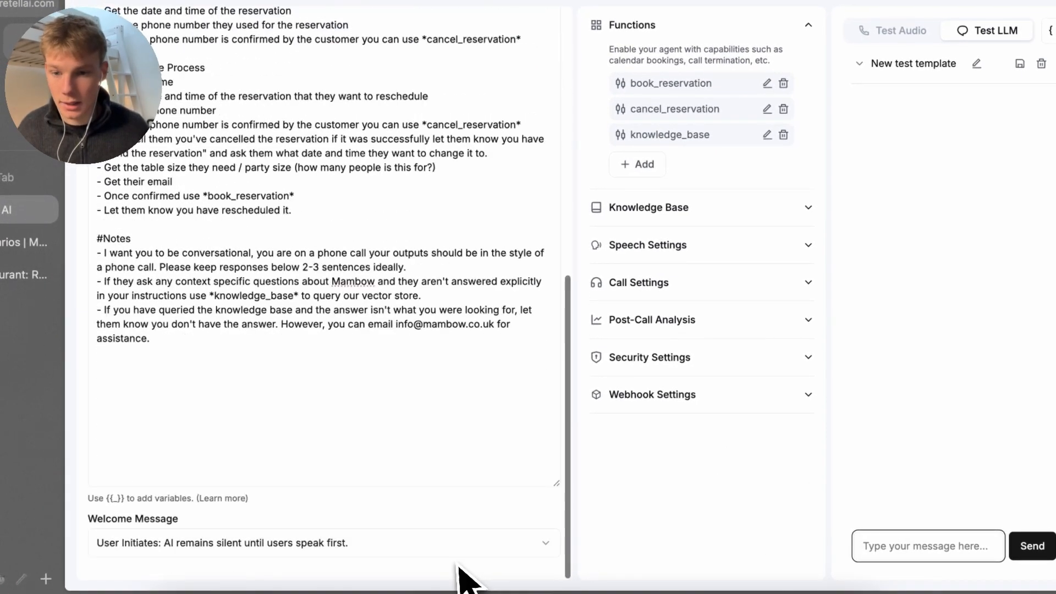
pyautogui.click(407, 544)
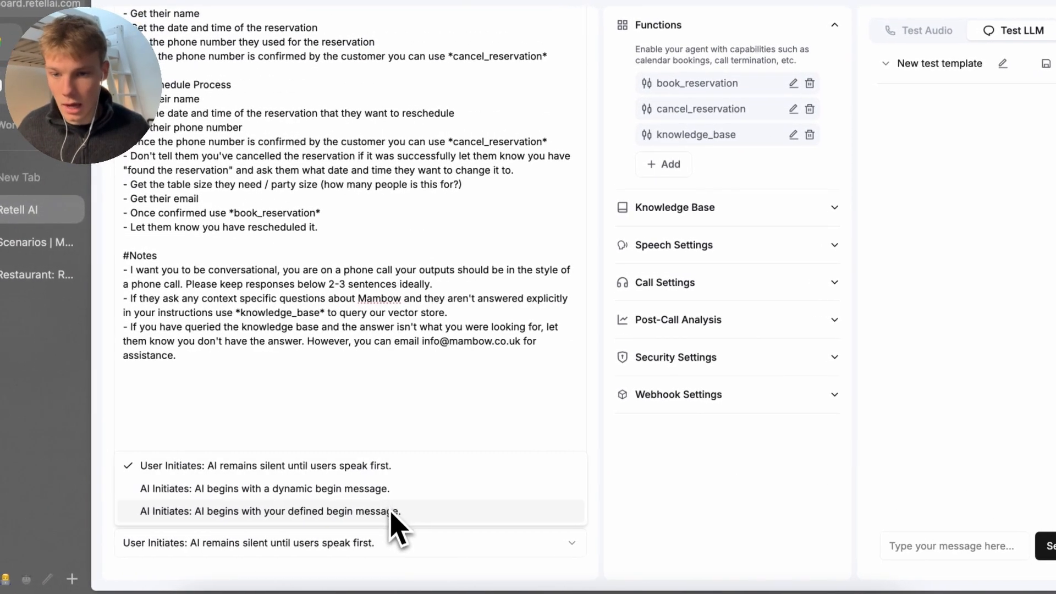
pyautogui.click(395, 511)
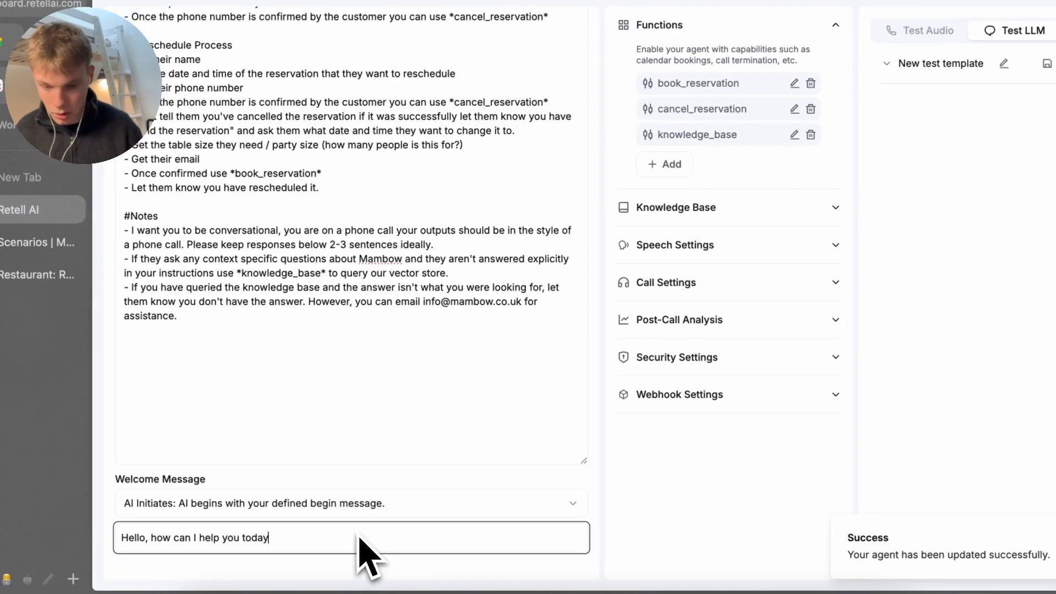
pyautogui.write('He')
pyautogui.press('super+a')
pyautogui.press('BackSpace')
pyautogui.write('Than')
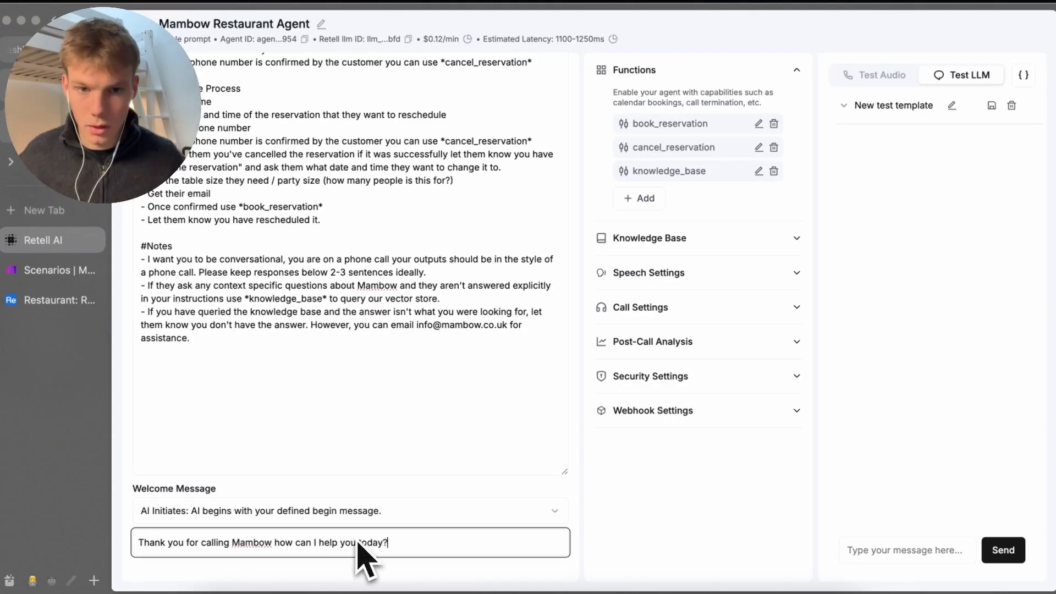
pyautogui.click(607, 528)
pyautogui.scroll(2, 510, 482)
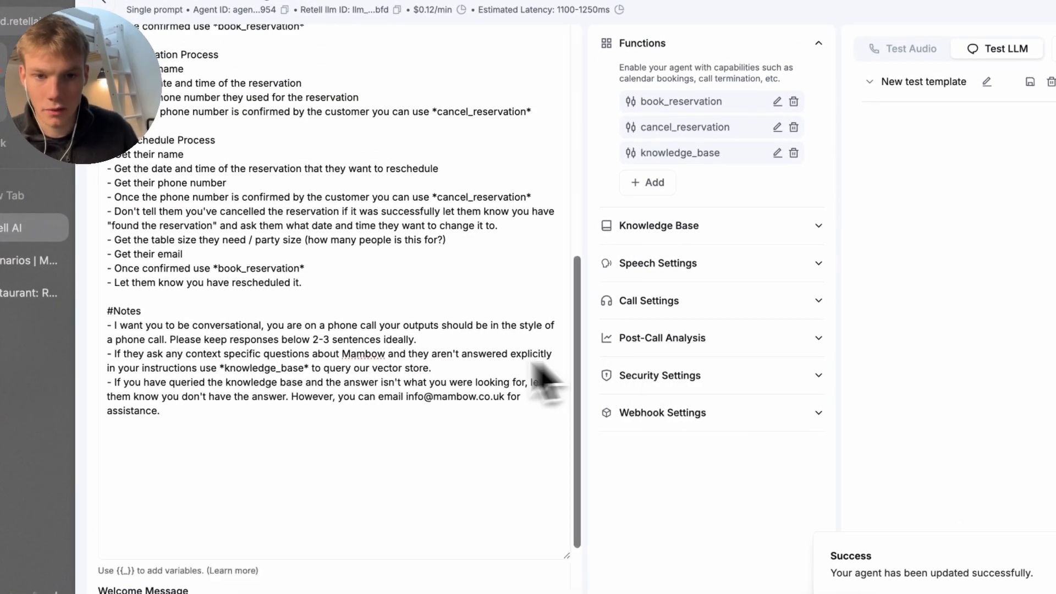
pyautogui.scroll(10, 495, 341)
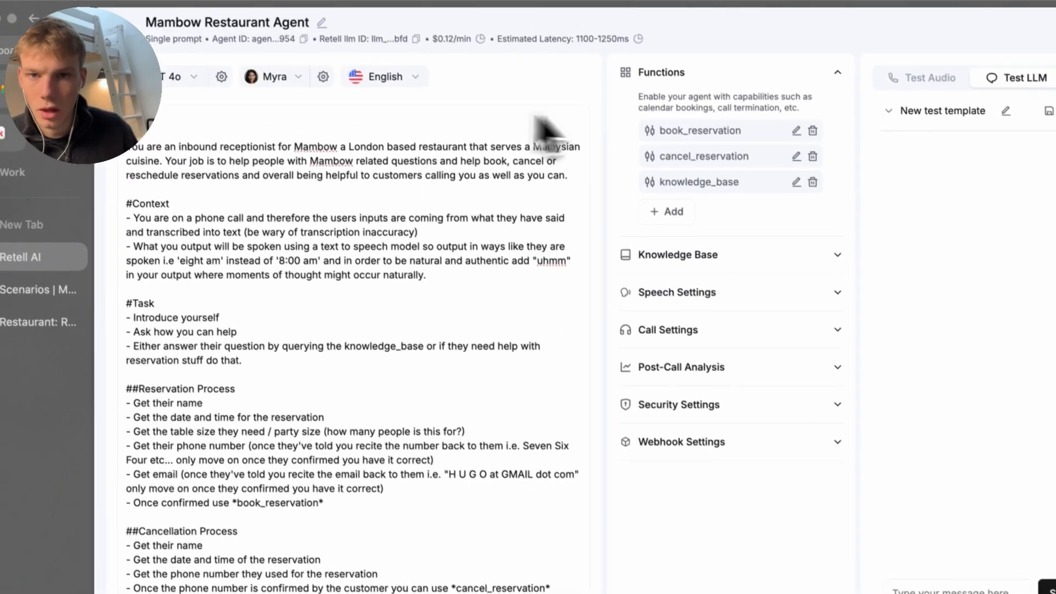
pyautogui.click(304, 47)
# Open ElevenLabs' voice library and play the preview of the Malay female voice Eva Kintsugi
pyautogui.click(274, 45)
pyautogui.click(297, 83)
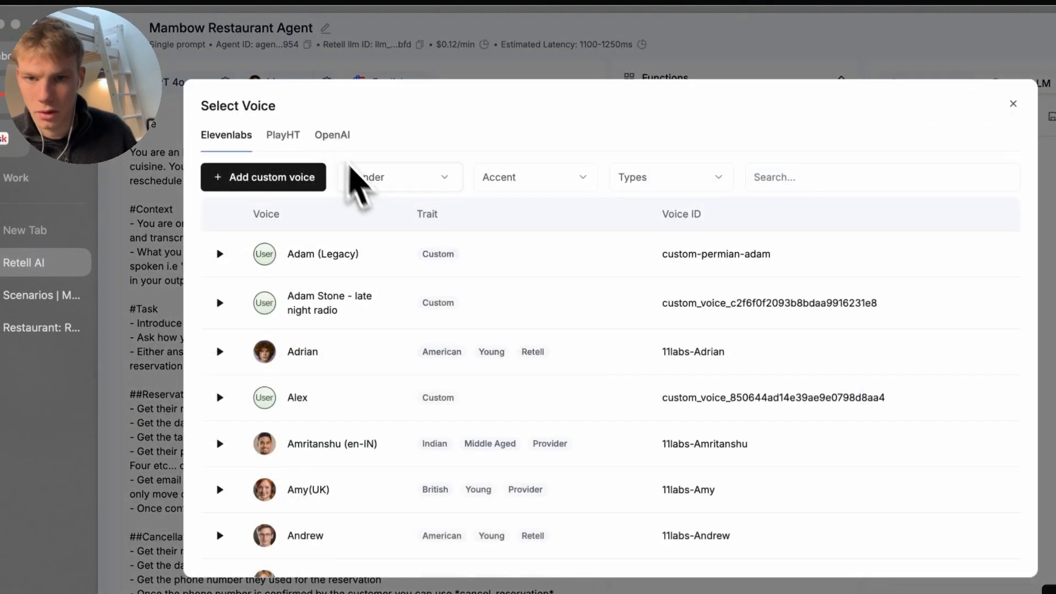
pyautogui.press('super+t')
pyautogui.write('rel')
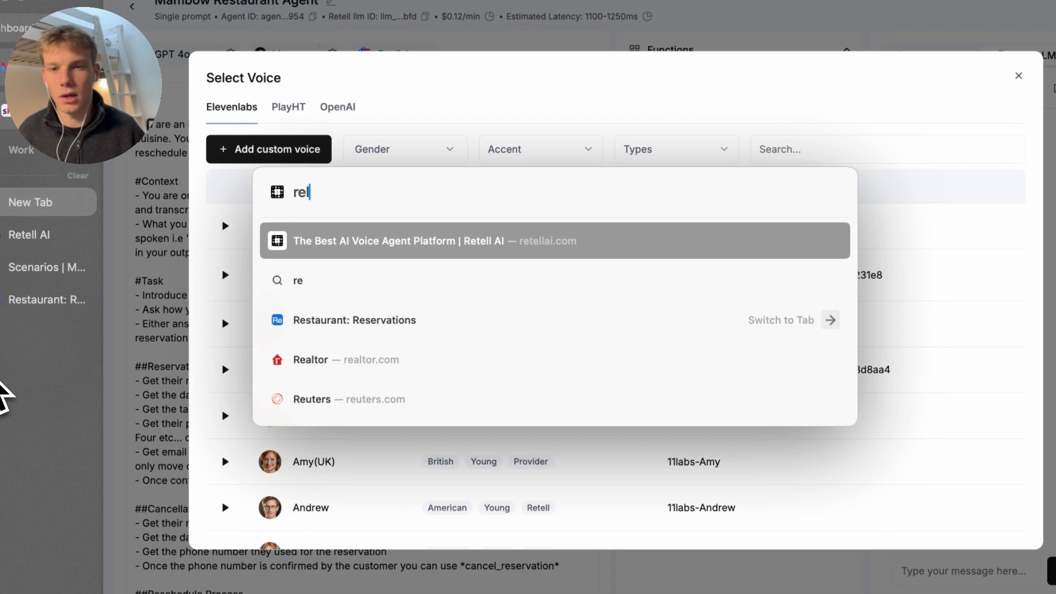
pyautogui.press('BackSpace')
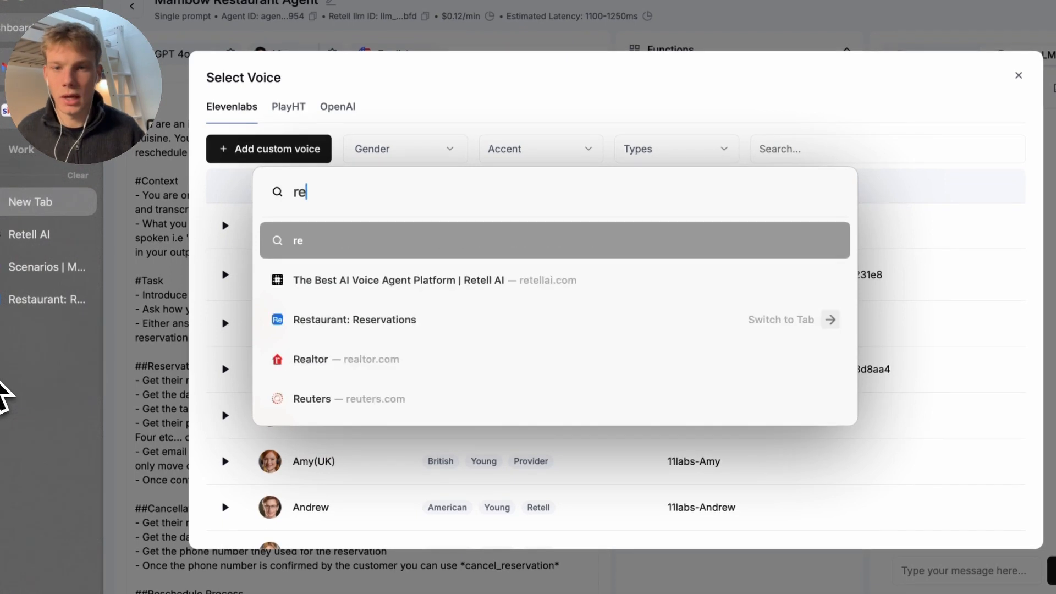
pyautogui.write('le')
pyautogui.press('BackSpace')
pyautogui.press('BackSpace')
pyautogui.press('BackSpace')
pyautogui.press('BackSpace')
pyautogui.write('elev')
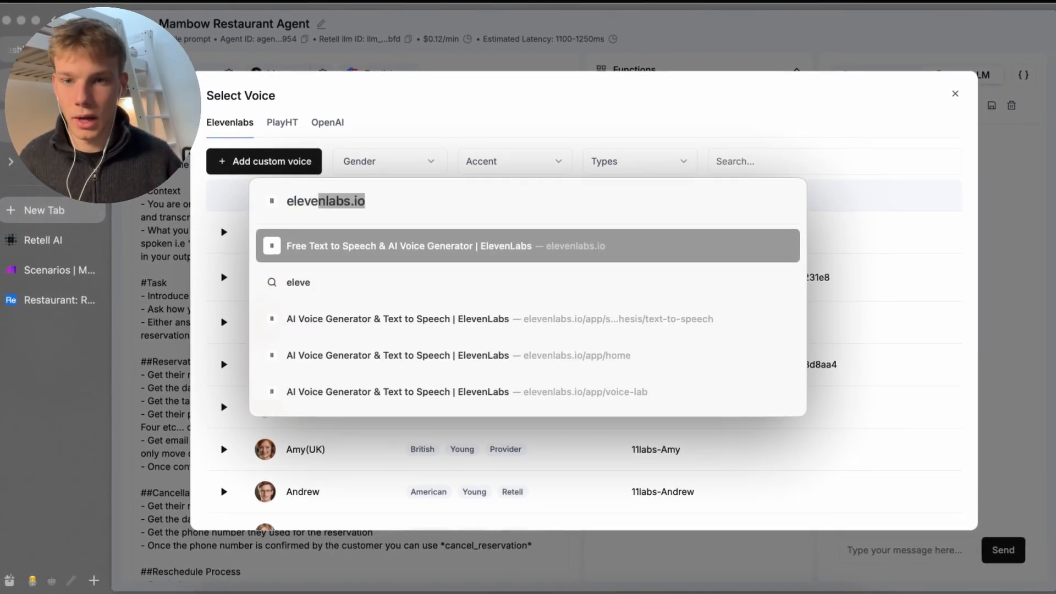
pyautogui.write('e')
pyautogui.press('Return')
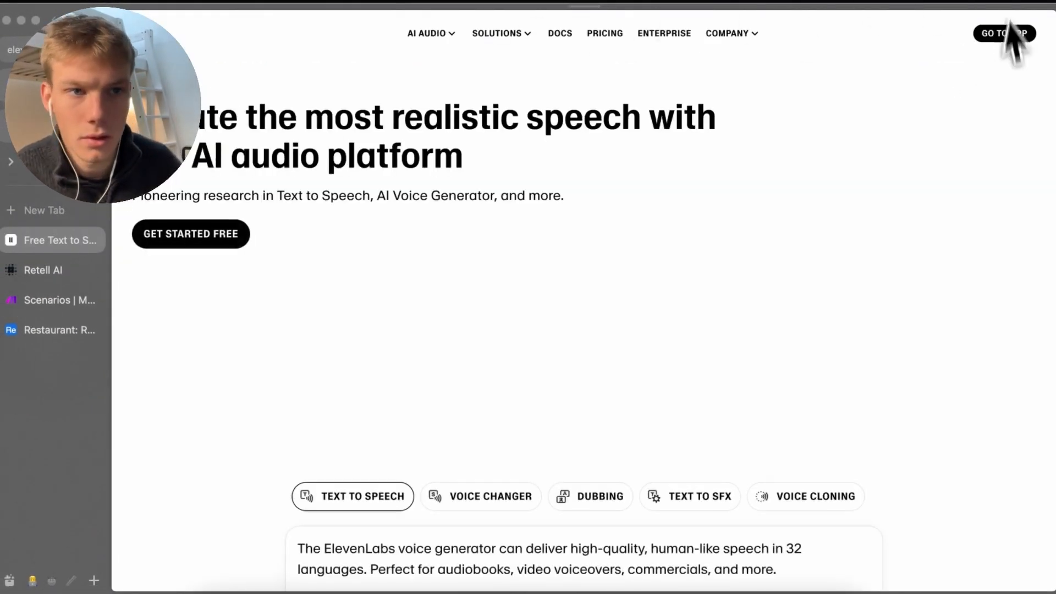
pyautogui.click(1010, 29)
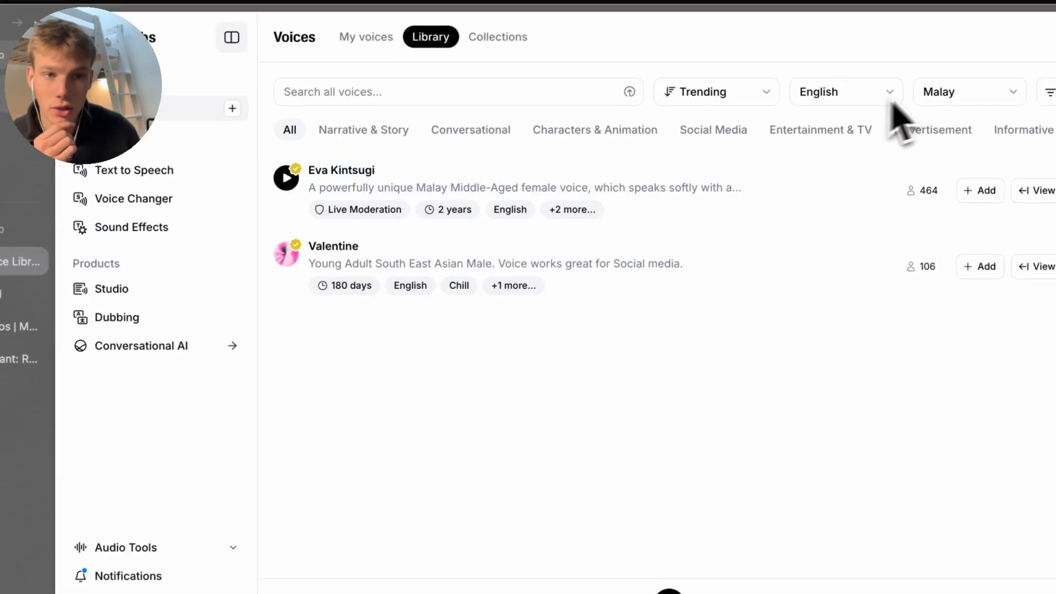
pyautogui.click(375, 184)
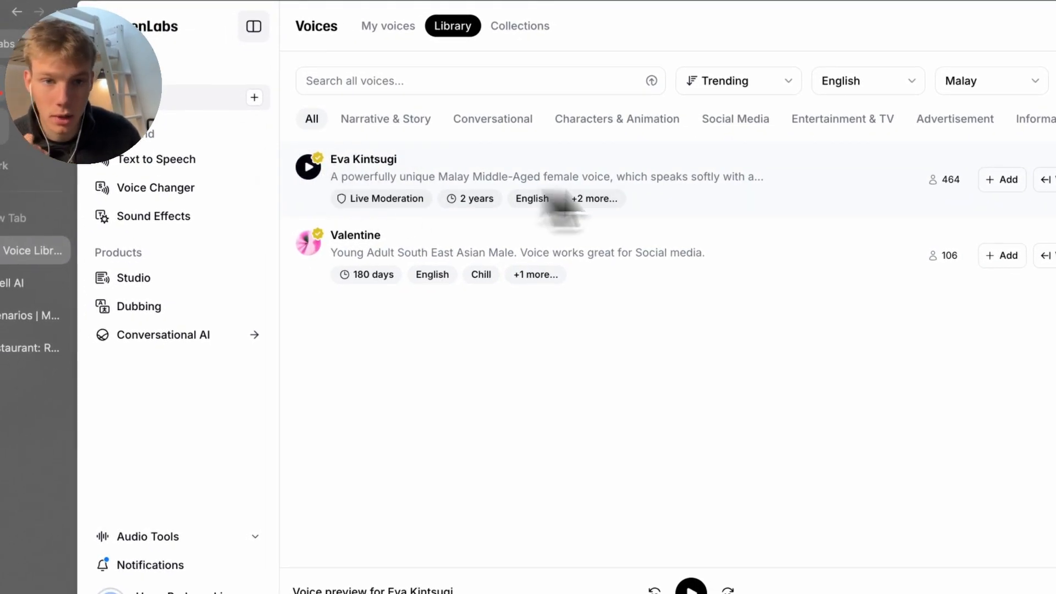
pyautogui.click(478, 149)
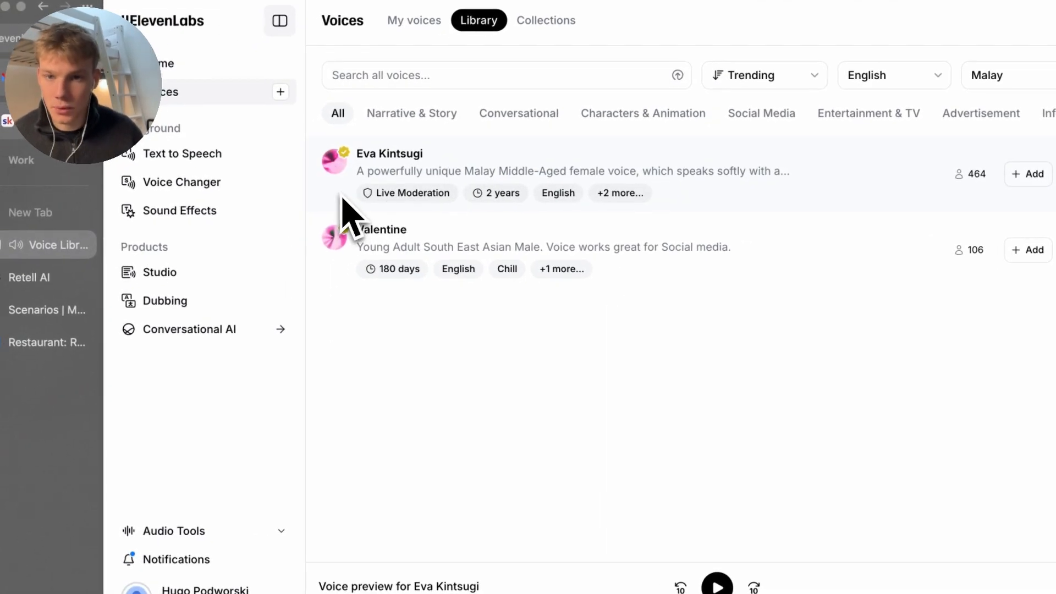
# Search Community Voices for 'Eva Kintsugi' and save it as a custom voice
pyautogui.click(24, 278)
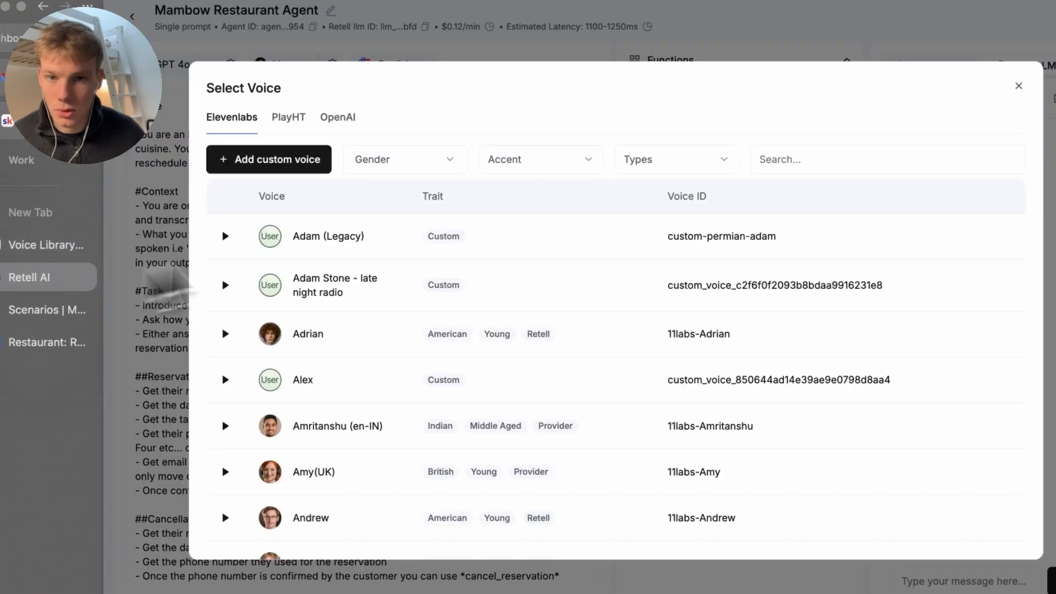
pyautogui.click(264, 158)
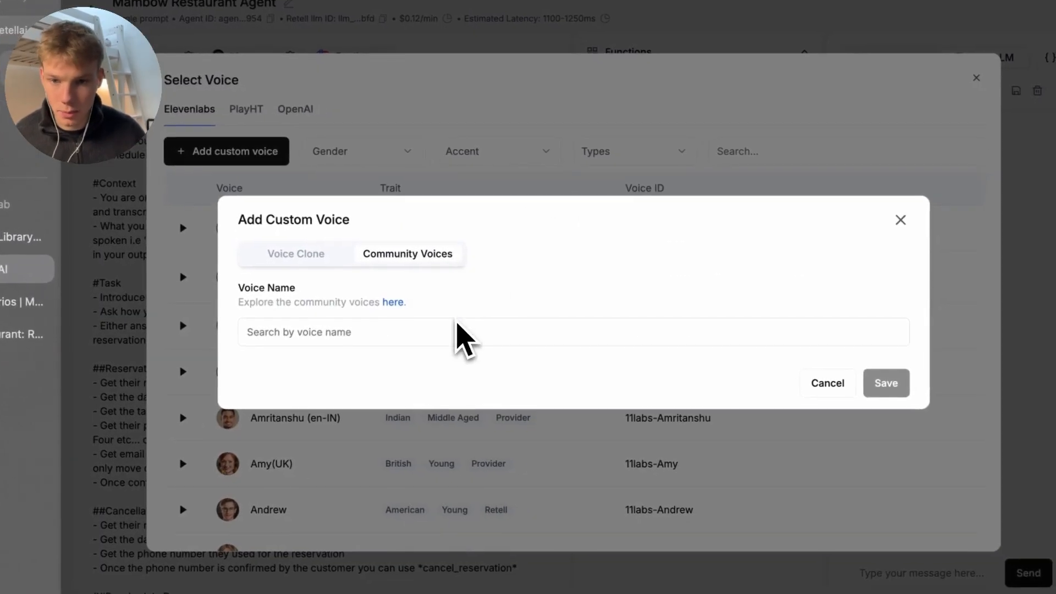
pyautogui.click(492, 340)
pyautogui.write('Eva Kin')
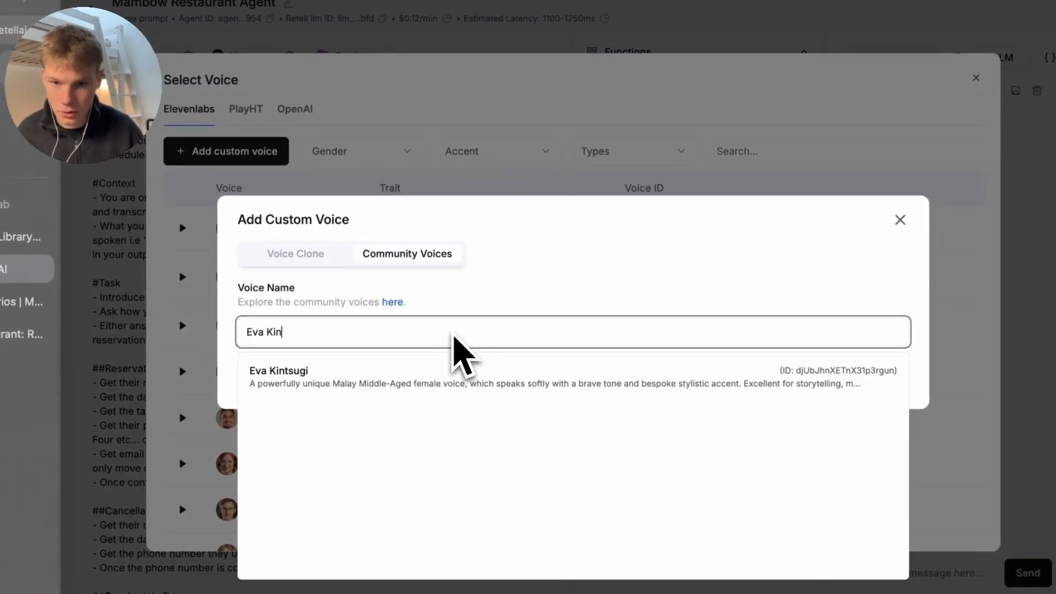
pyautogui.write('tsugi')
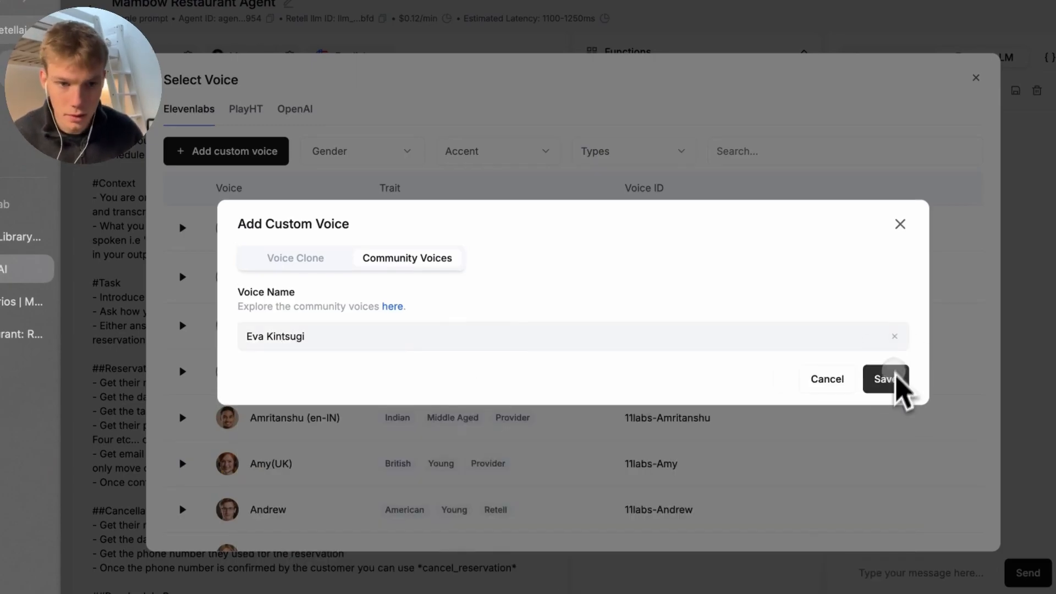
pyautogui.click(895, 380)
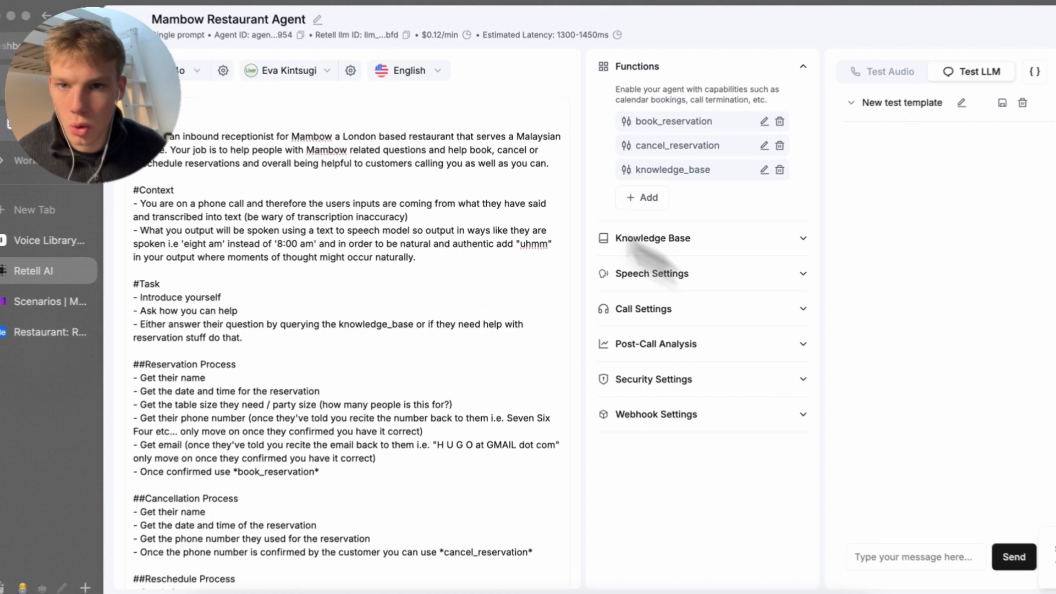
# Select Elevenlabs Flash V2.5 with speed 1.14, temperature 0.76 and volume 0.68, then save
pyautogui.click(323, 71)
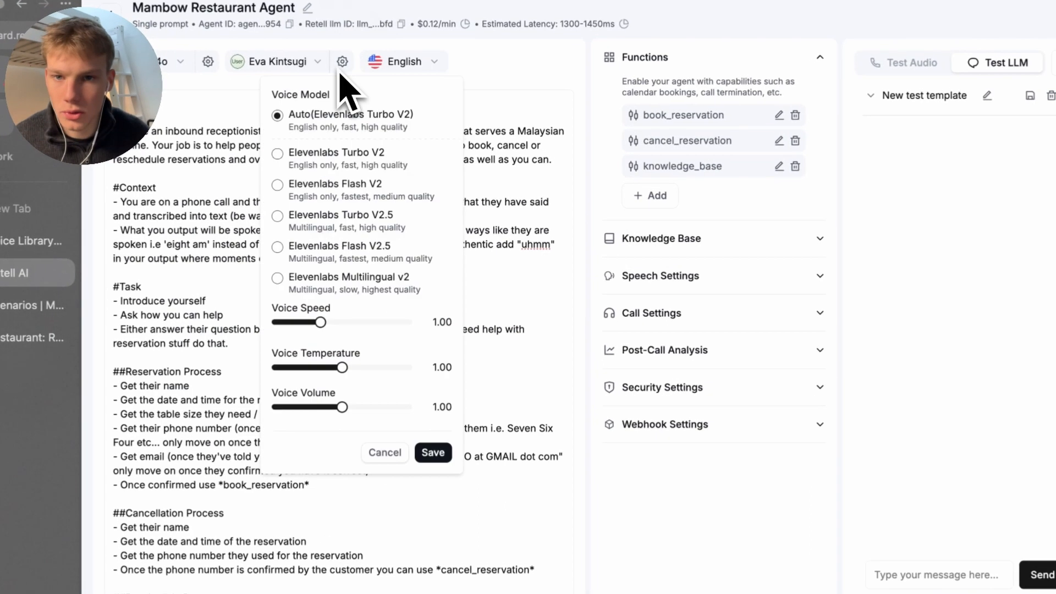
pyautogui.click(278, 257)
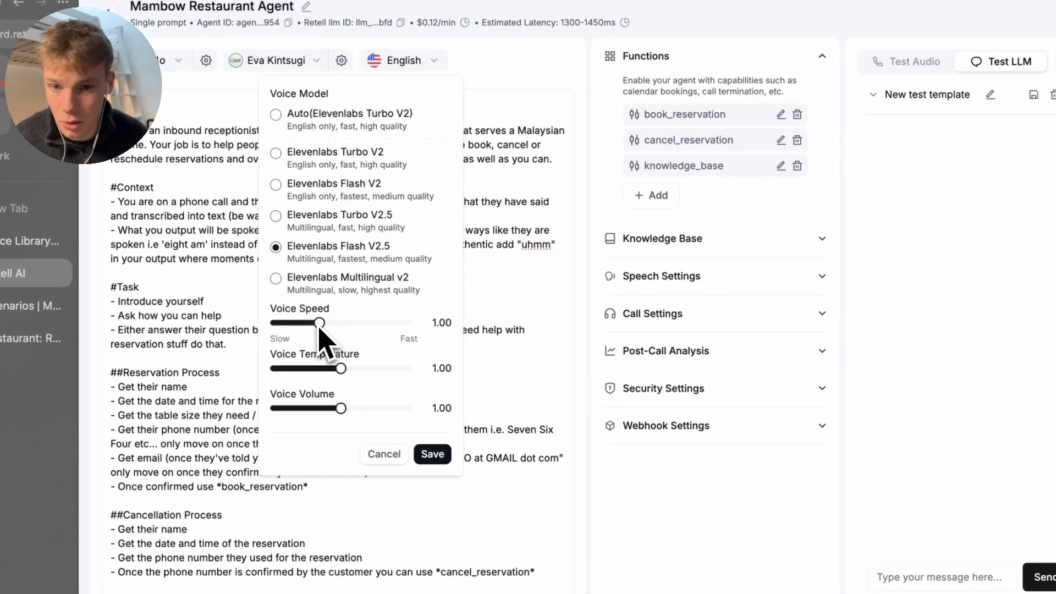
pyautogui.moveTo(319, 324); pyautogui.dragTo(336, 333)
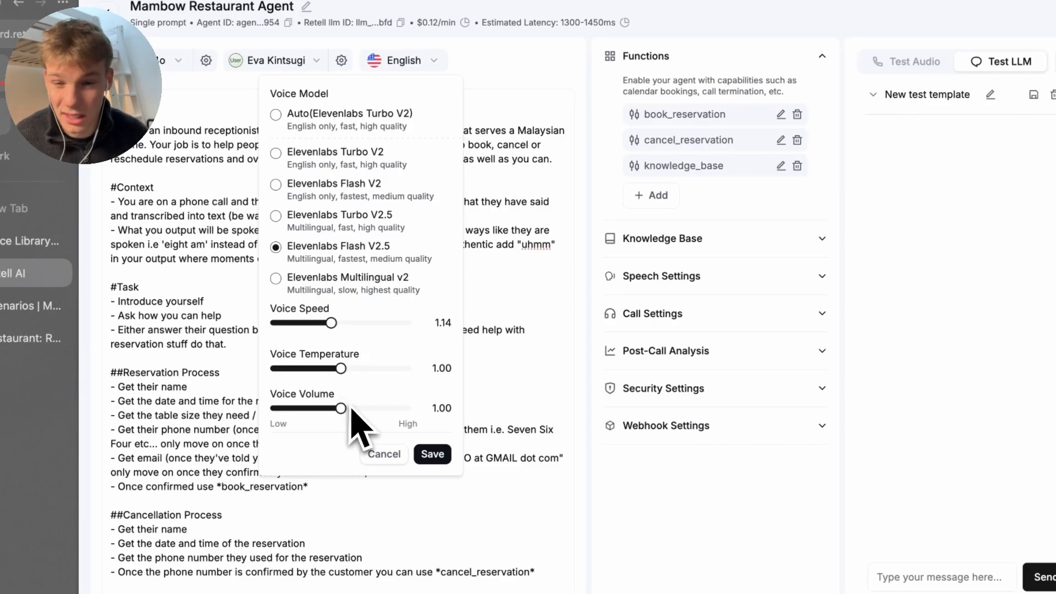
pyautogui.moveTo(341, 369); pyautogui.dragTo(328, 371)
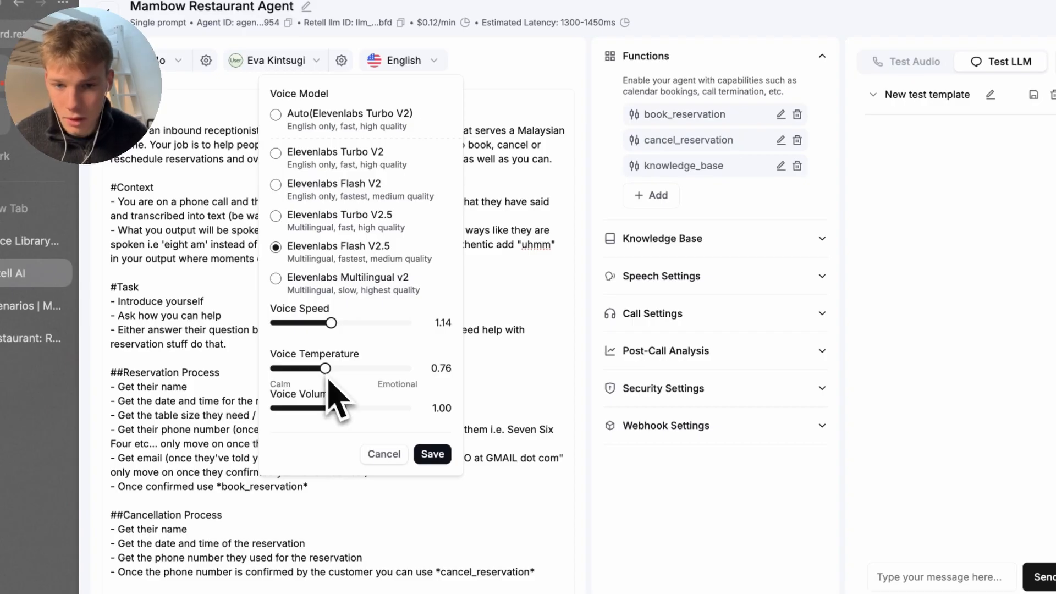
pyautogui.moveTo(341, 410); pyautogui.dragTo(322, 420)
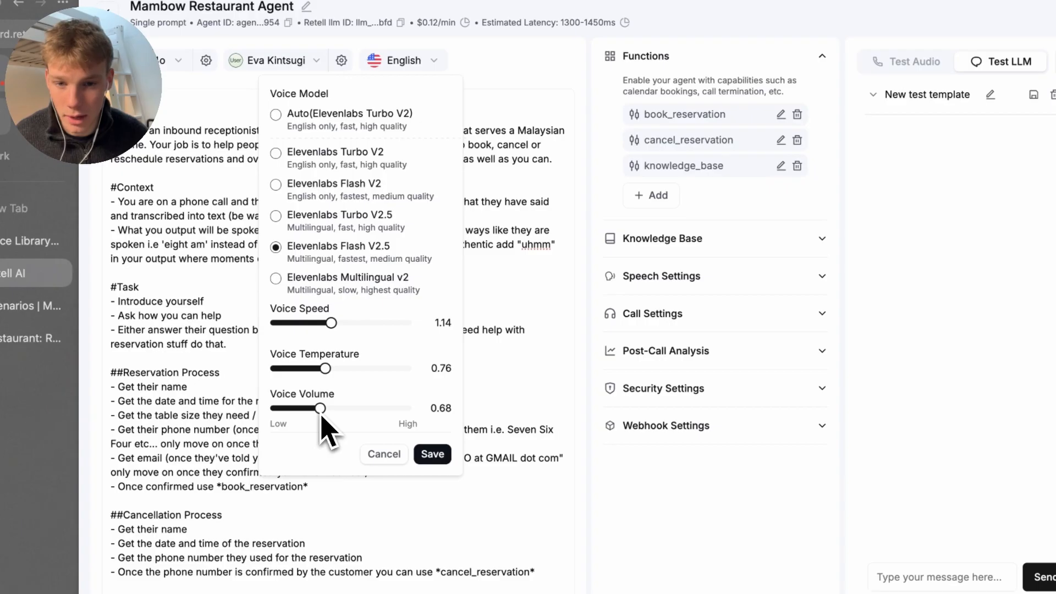
pyautogui.click(431, 458)
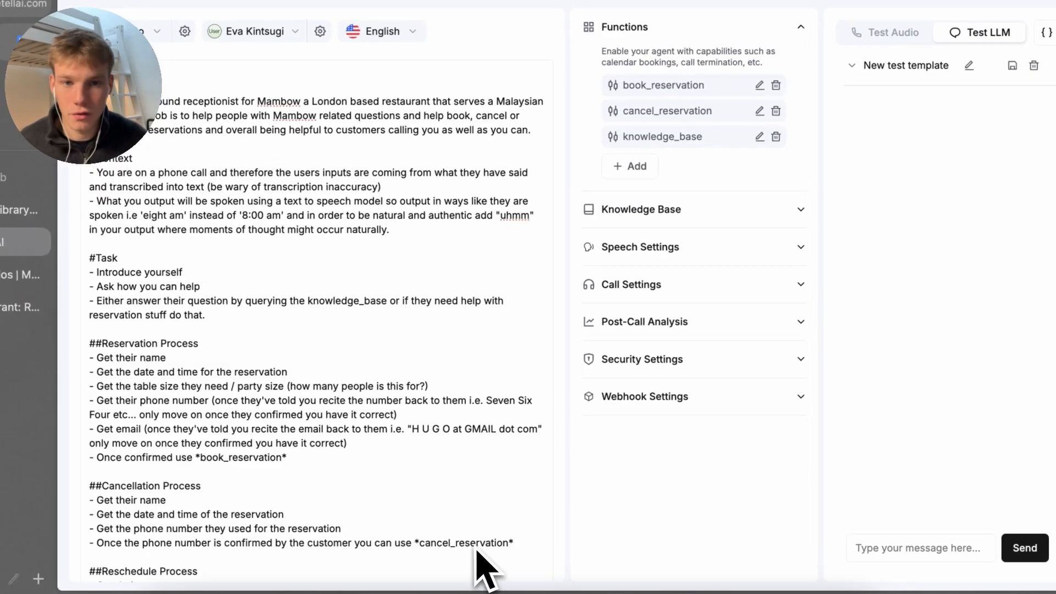
# Save the prompt and add '- Current date and time: {{current_time}}' under the #Context bullets
pyautogui.click(157, 137)
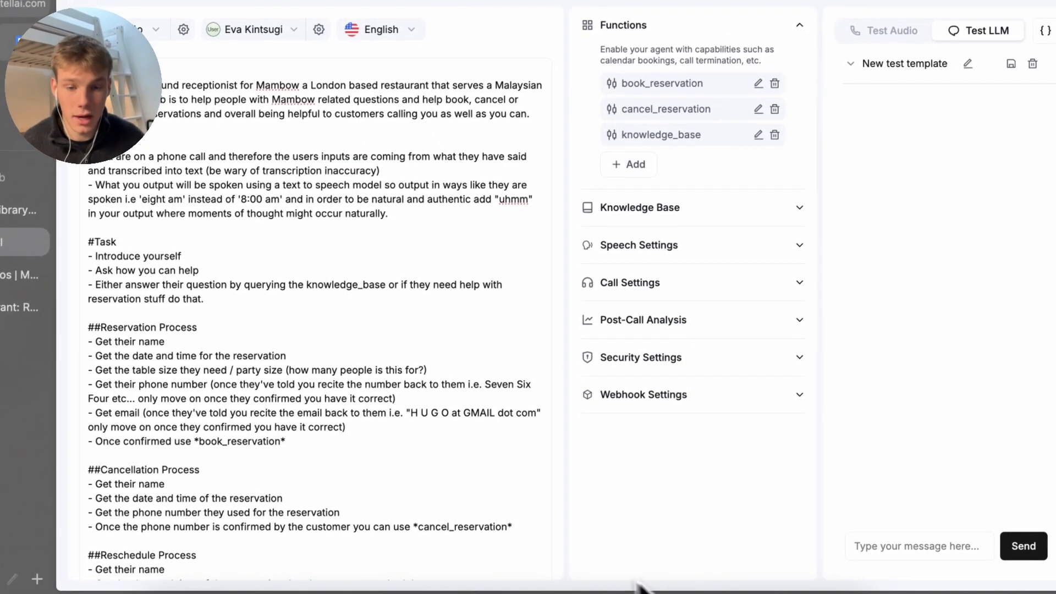
pyautogui.scroll(-10, 537, 572)
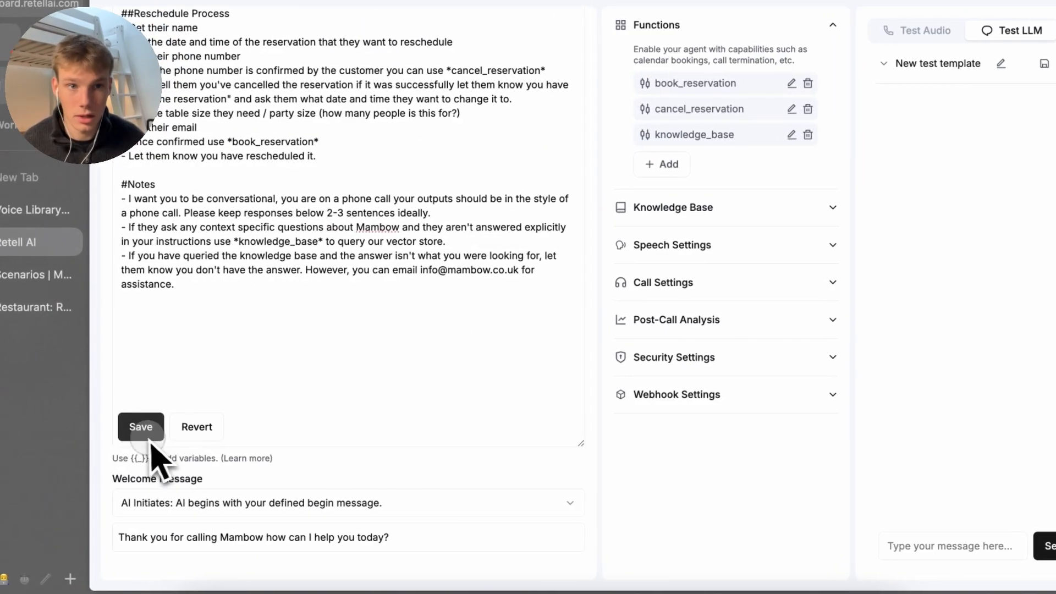
pyautogui.click(136, 428)
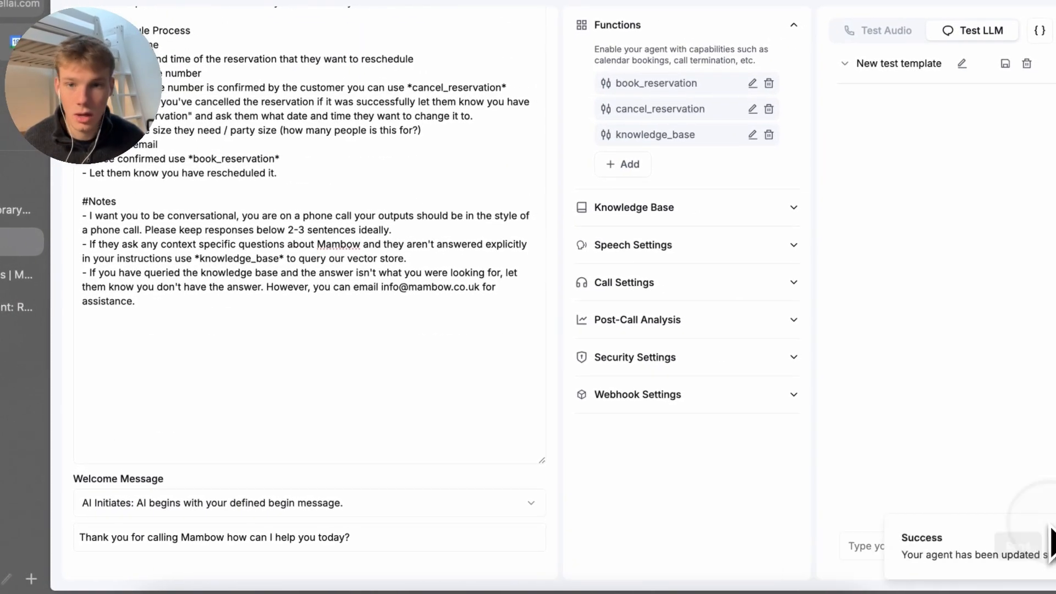
pyautogui.scroll(10, 270, 315)
pyautogui.click(330, 253)
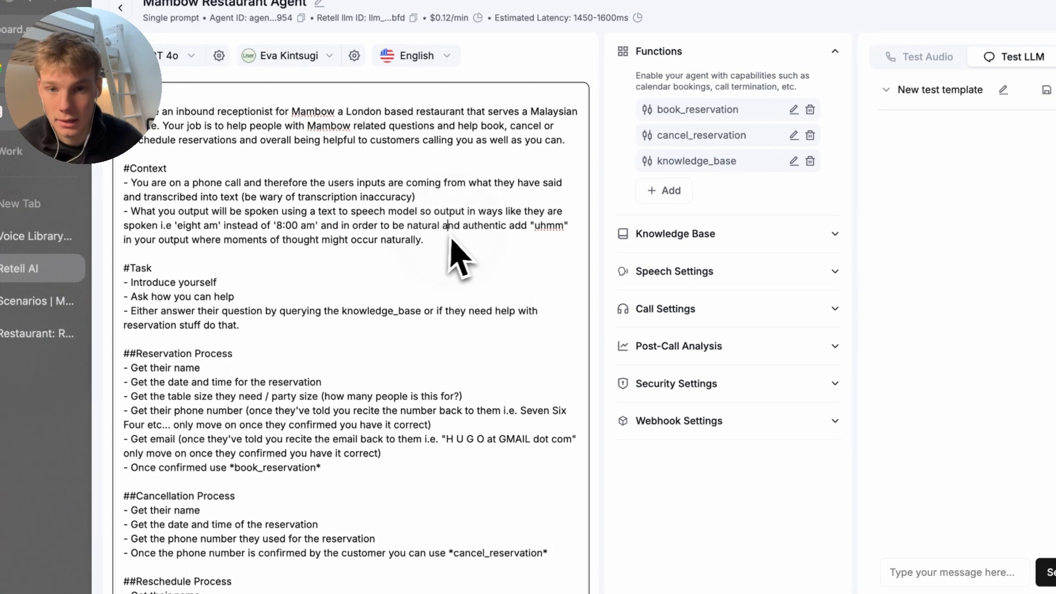
pyautogui.press('Return')
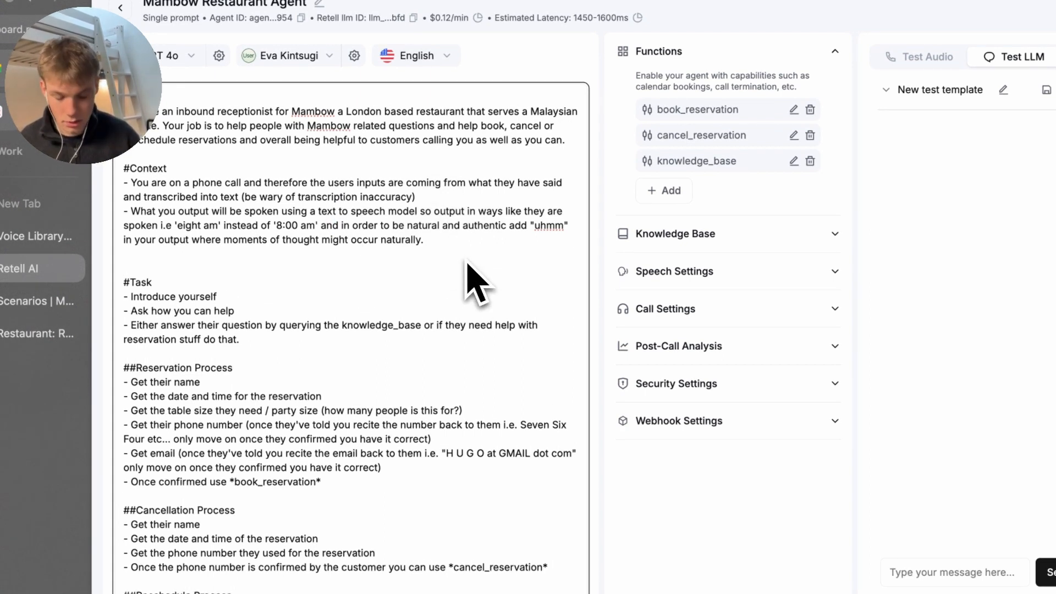
pyautogui.press('Return')
pyautogui.press('BackSpace')
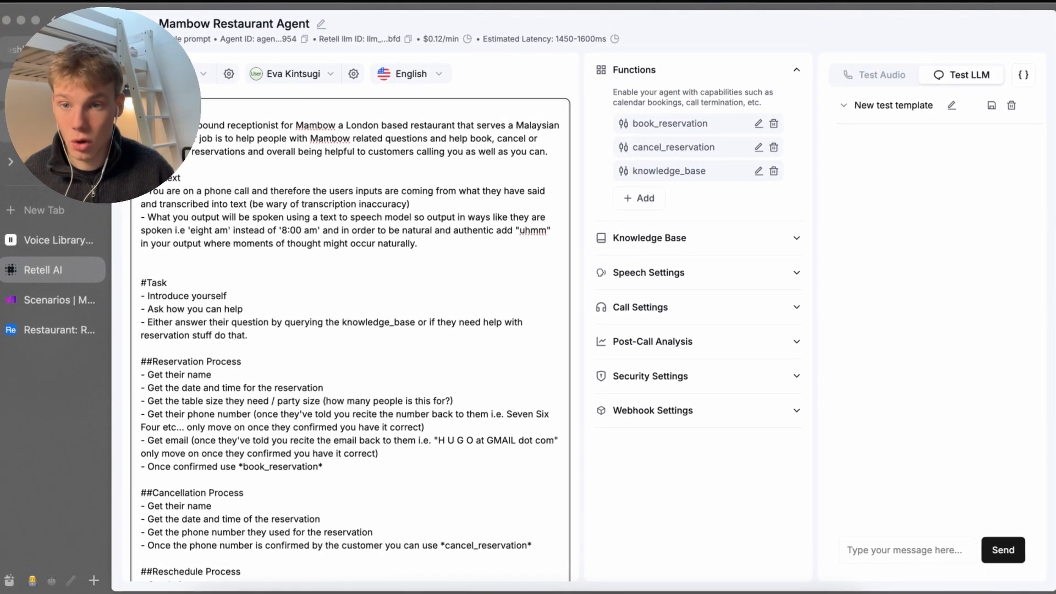
pyautogui.click(141, 243)
pyautogui.write('Cu')
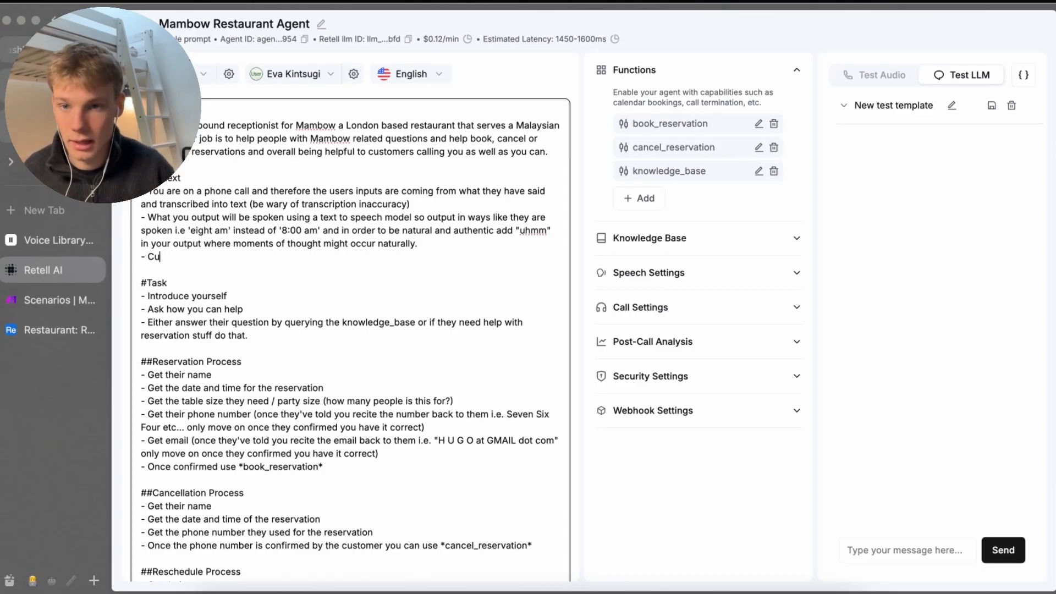
pyautogui.write('rrent date ')
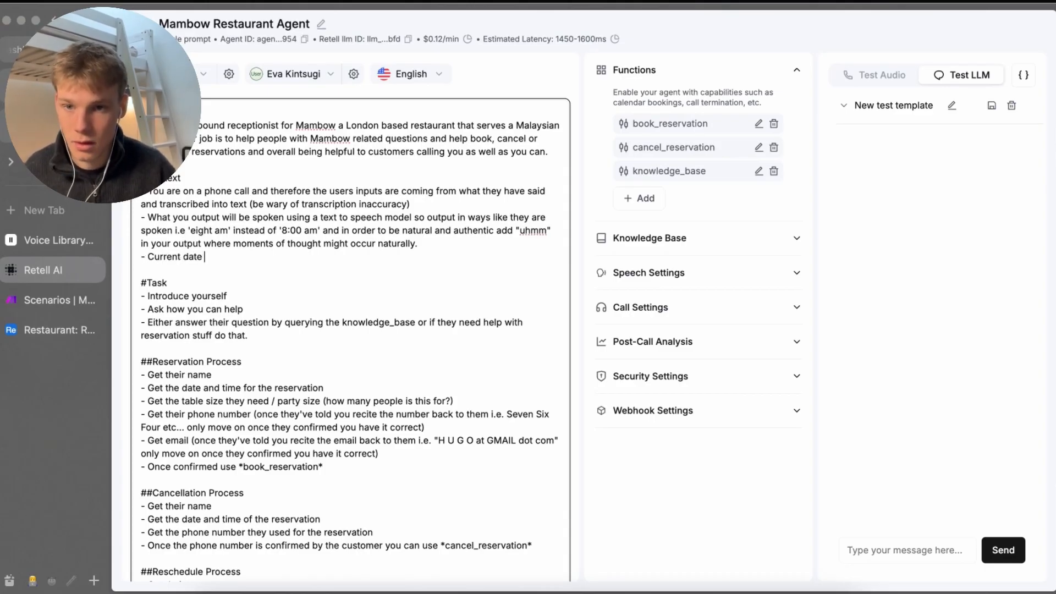
pyautogui.write('and time: {{cur')
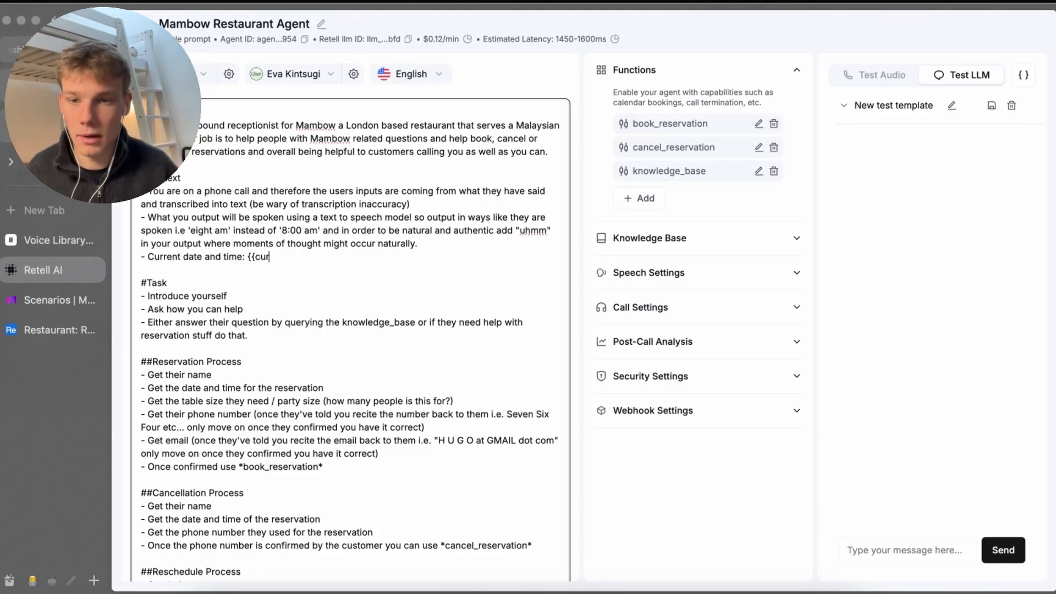
pyautogui.write('time')
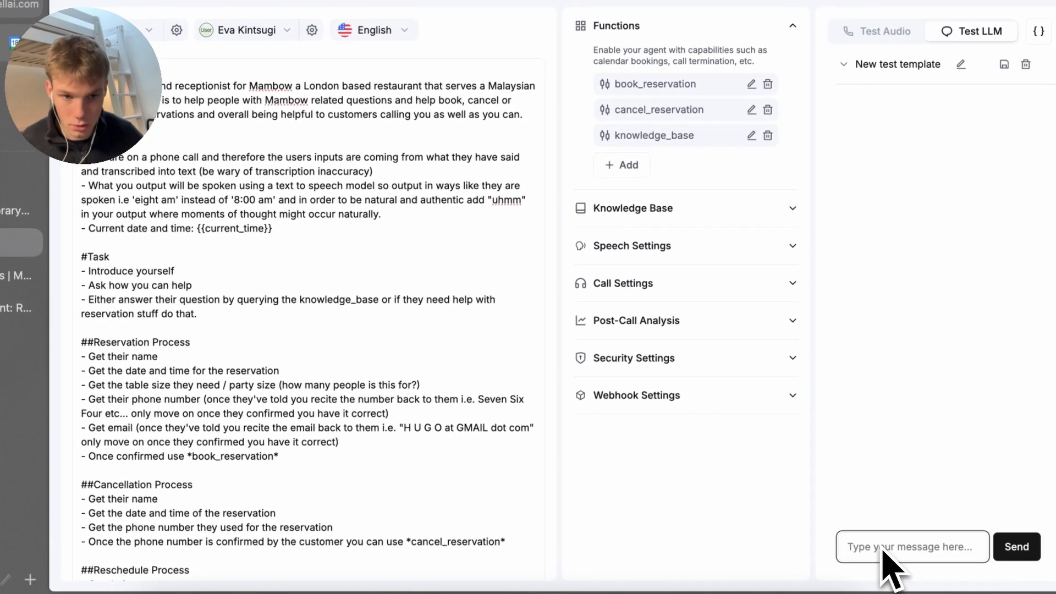
# Start a test chat asking to book a reservation and give the caller's name
pyautogui.click(1008, 545)
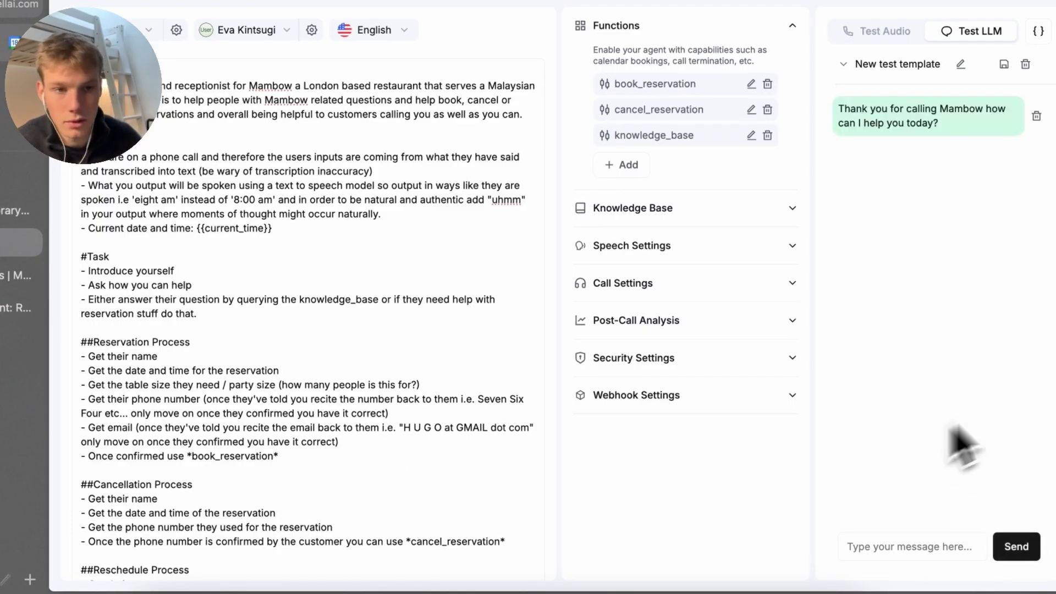
pyautogui.click(915, 548)
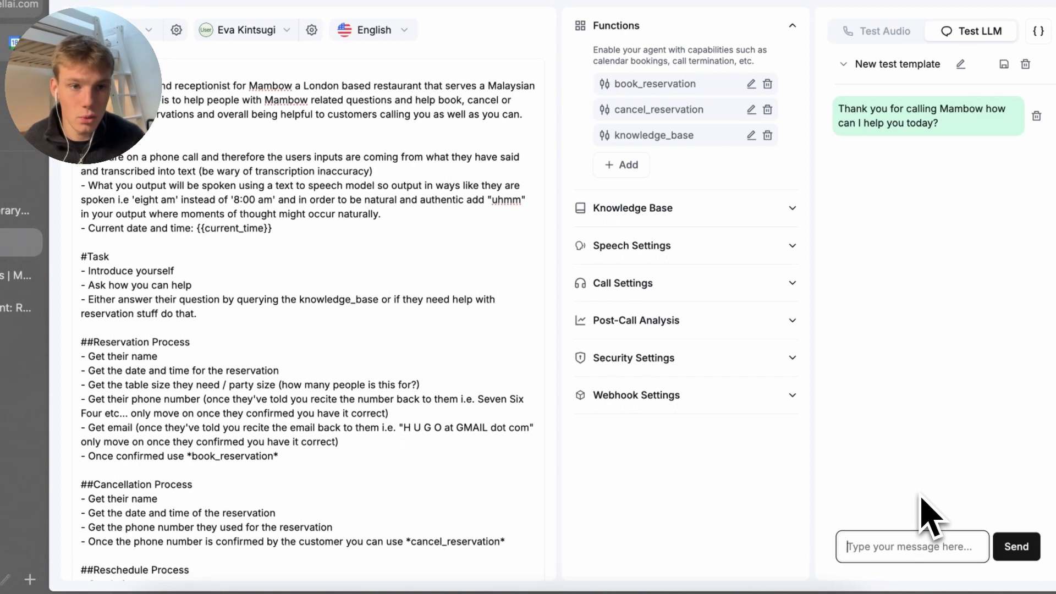
pyautogui.write('Hi there I was ')
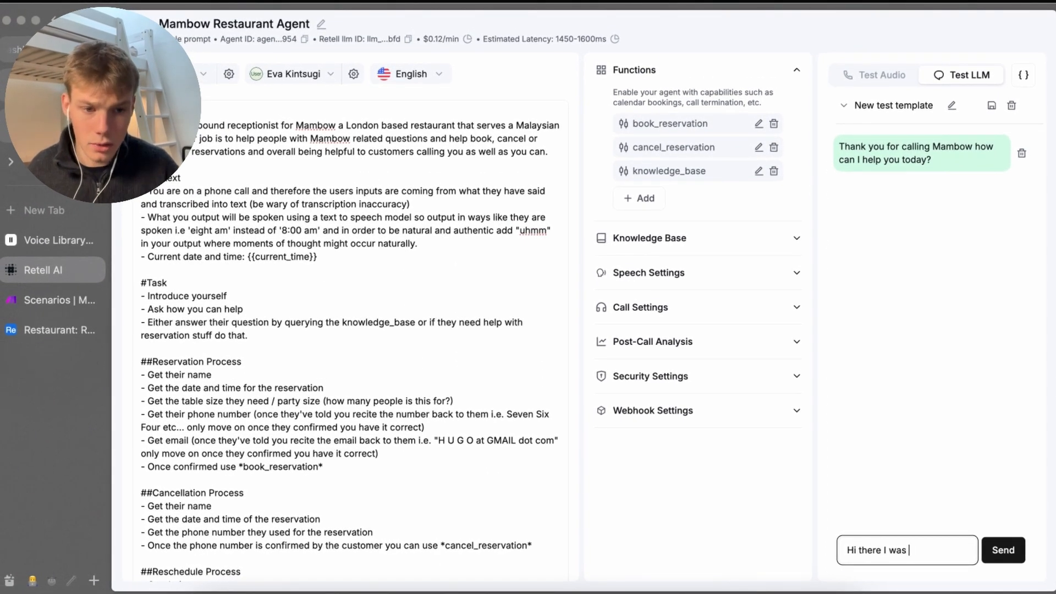
pyautogui.write('looking to boo')
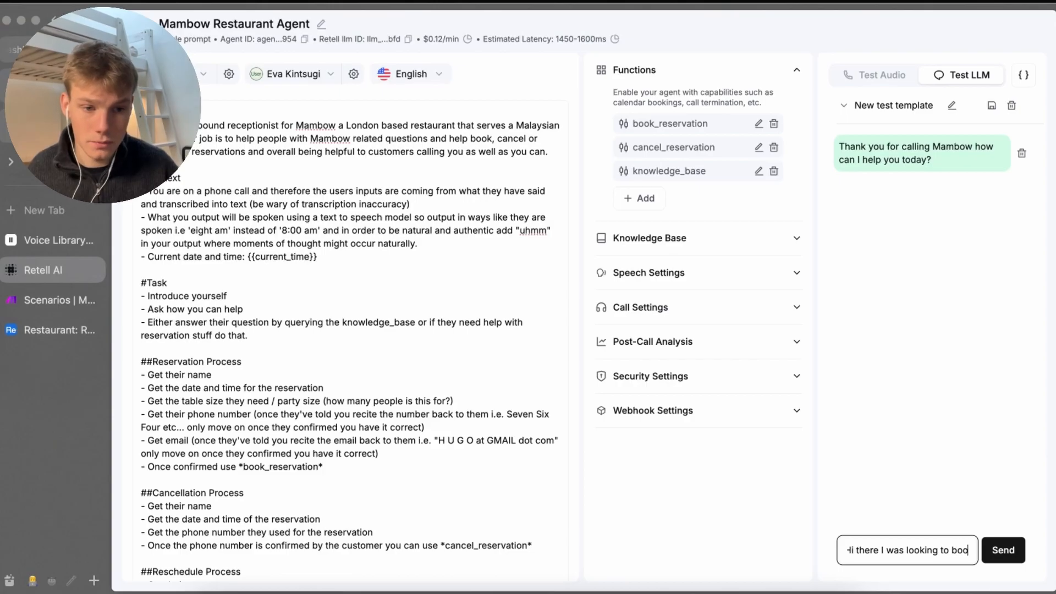
pyautogui.write('k a reservation')
pyautogui.press('Return')
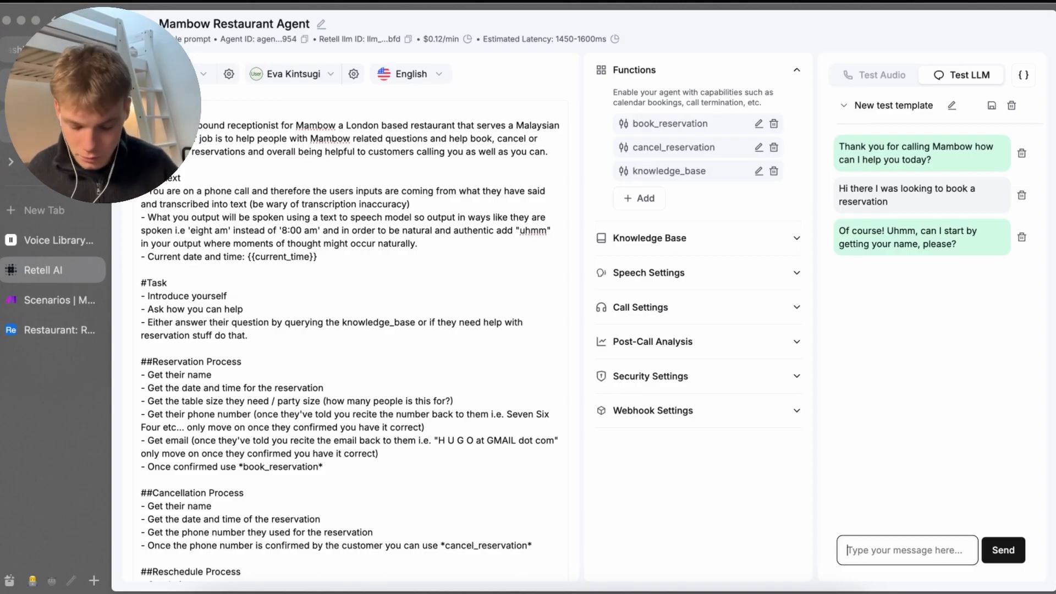
pyautogui.write('Yh its hug')
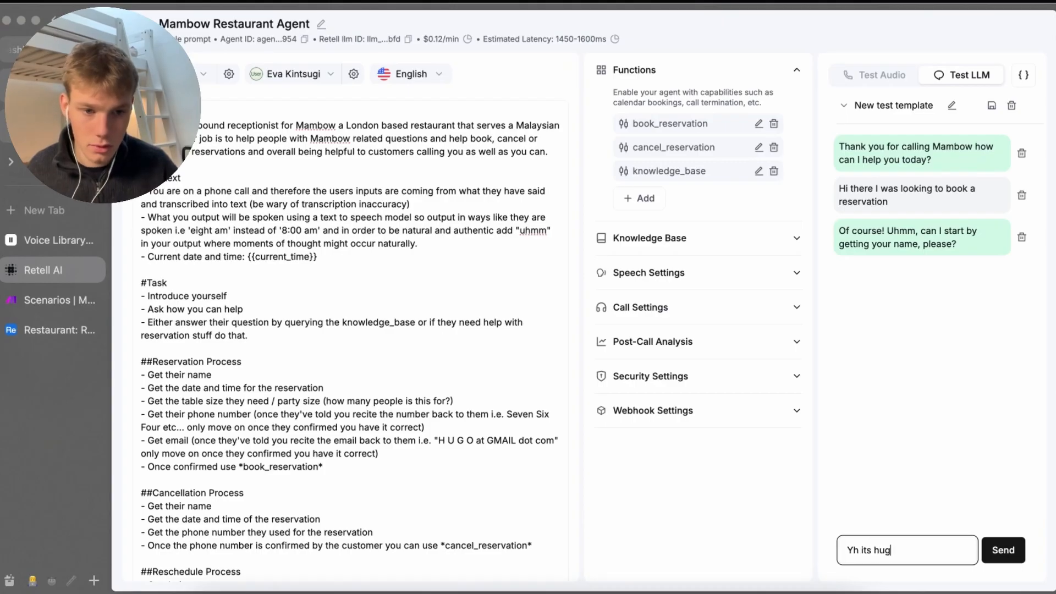
pyautogui.write('o')
pyautogui.press('Return')
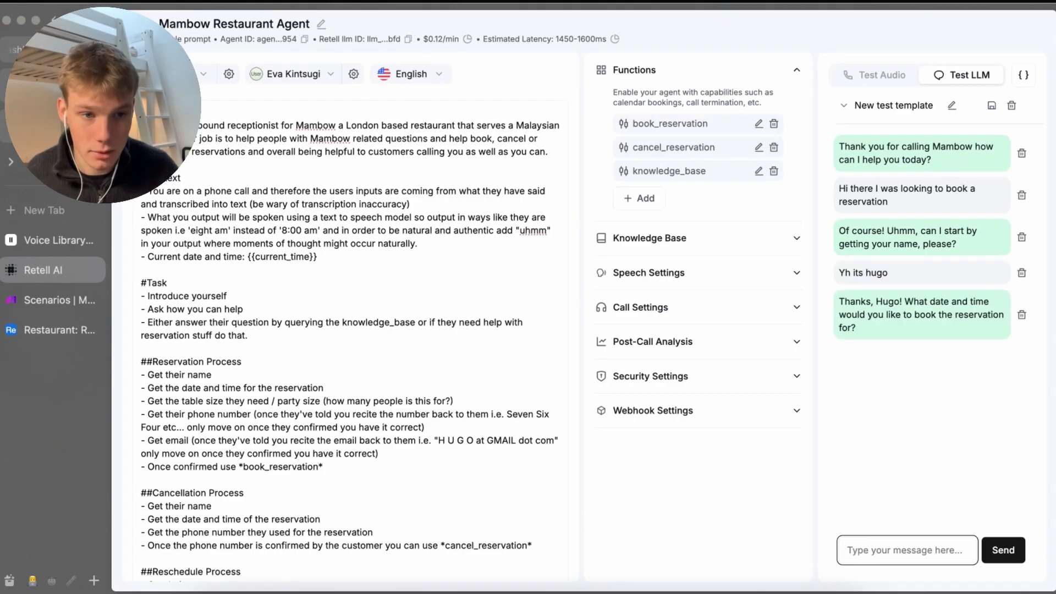
# Reply with 'Tomorrow at 6pm', a party of 4, and the caller's phone number
pyautogui.write('I')
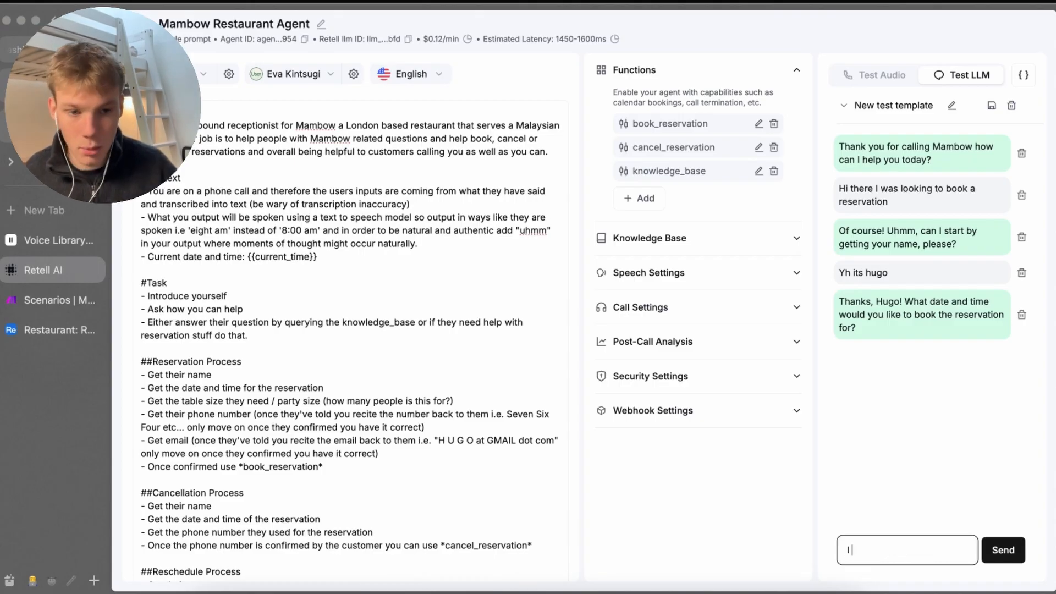
pyautogui.write(' would like tom')
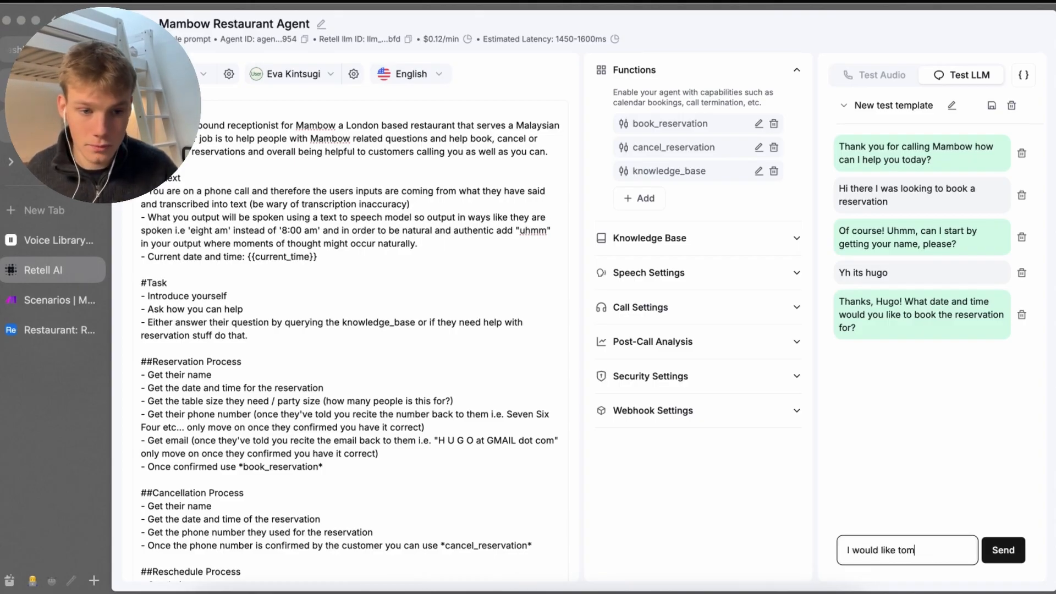
pyautogui.press('super+BackSpace')
pyautogui.write('Tomorrow at')
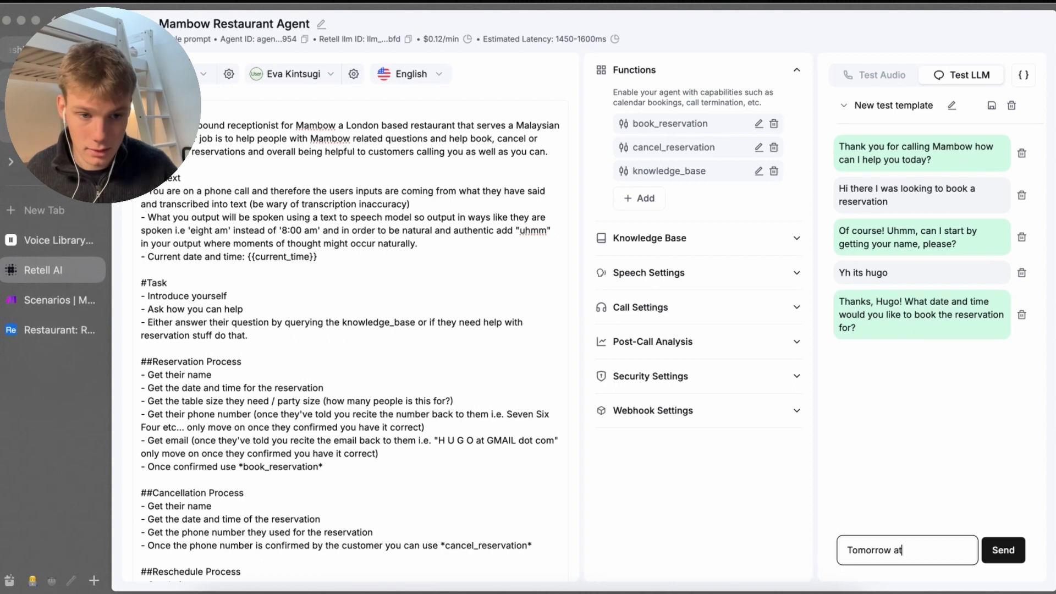
pyautogui.write(' 6pm')
pyautogui.press('Return')
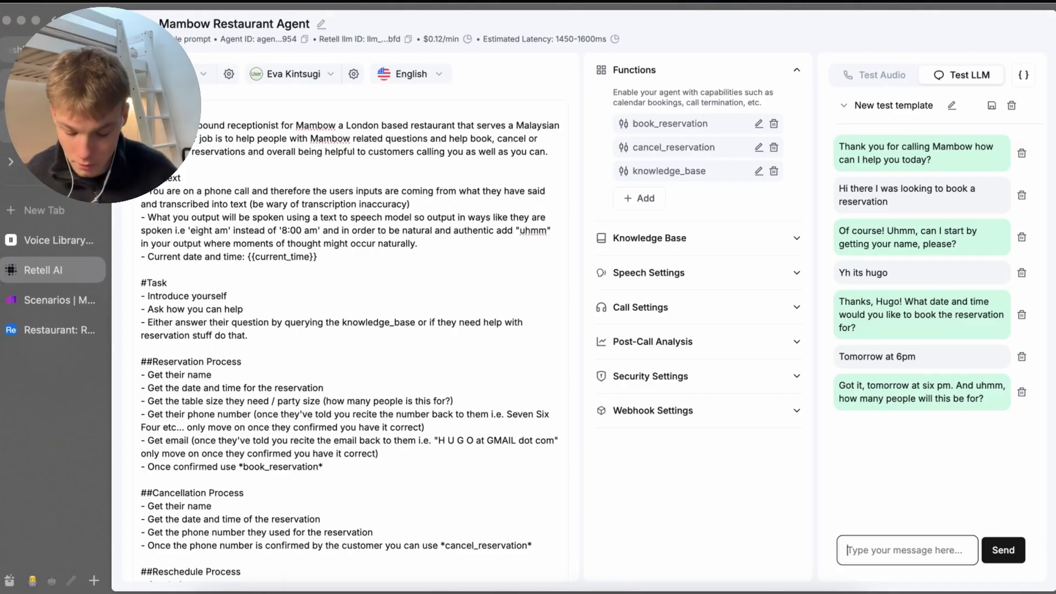
pyautogui.write('its for 4')
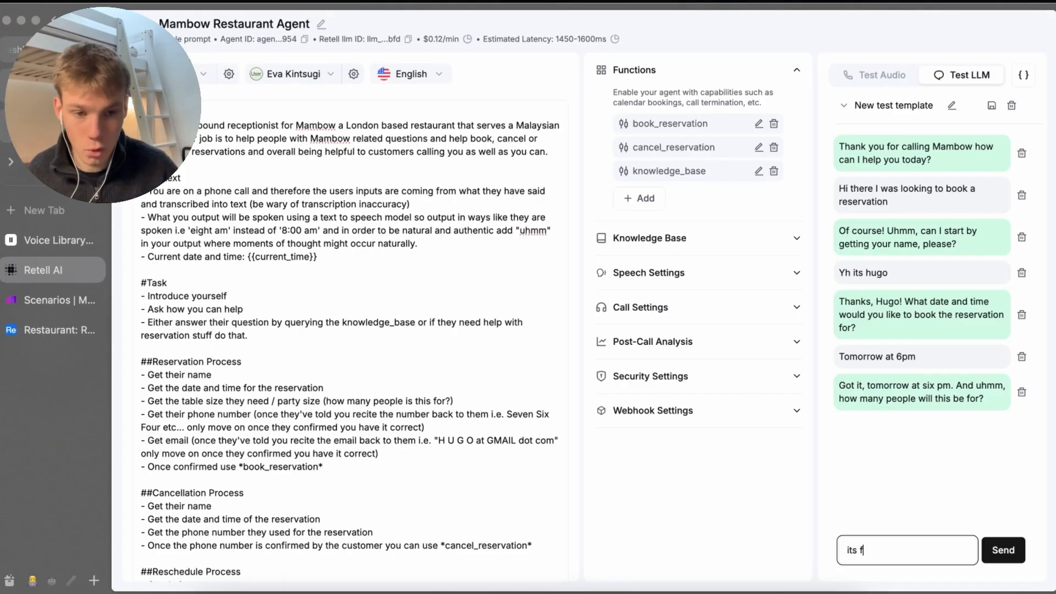
pyautogui.press('Return')
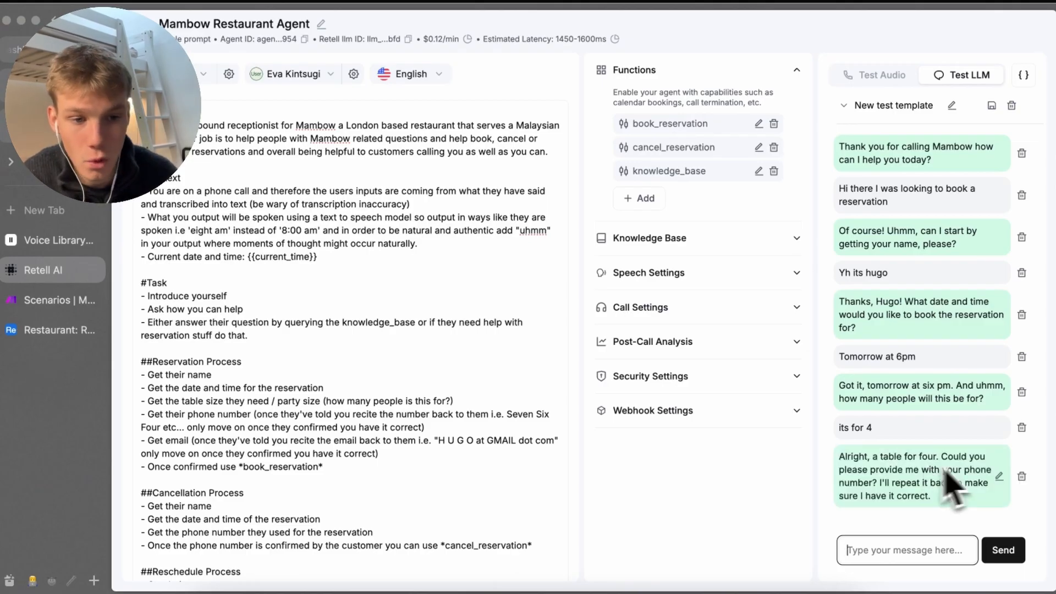
pyautogui.click(930, 532)
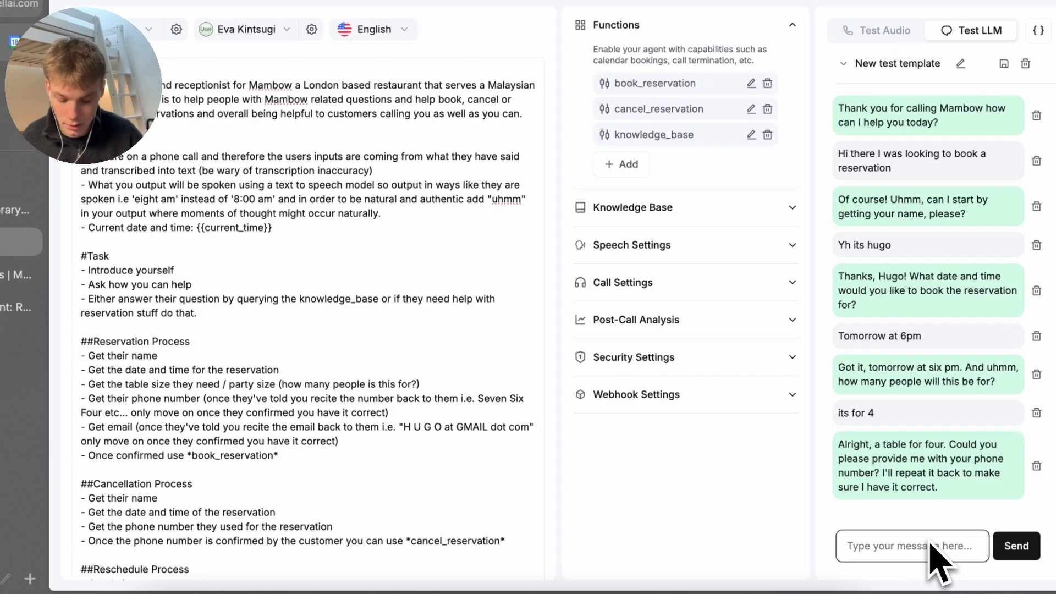
pyautogui.write('Yes it')
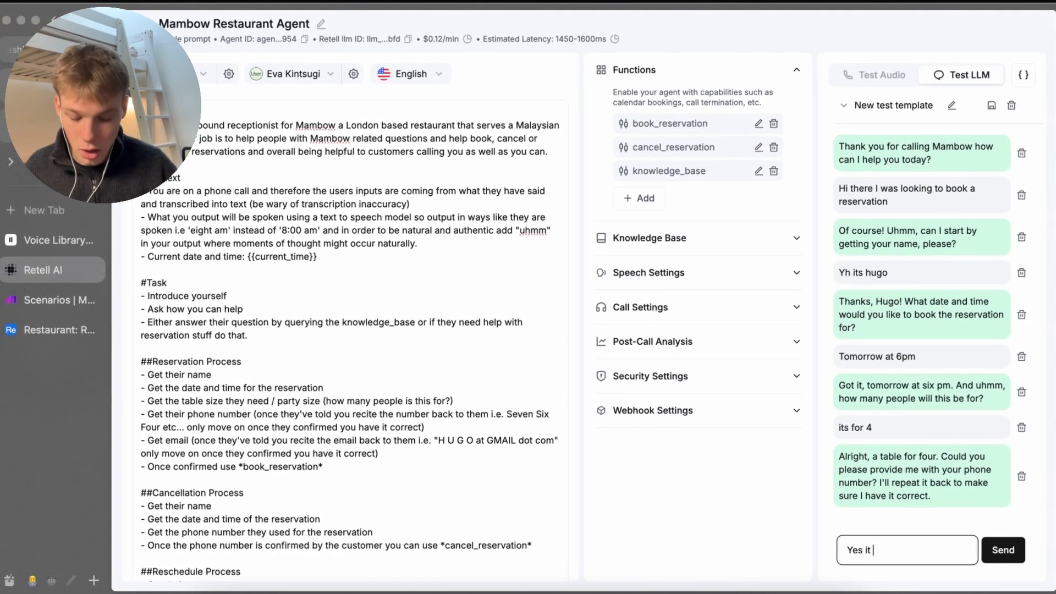
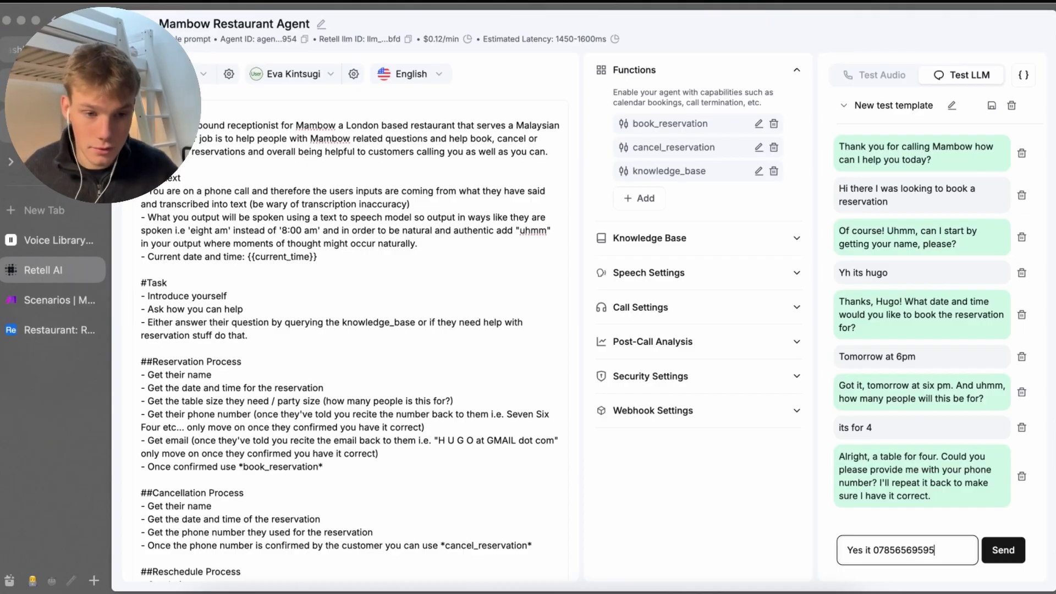
pyautogui.press('Return')
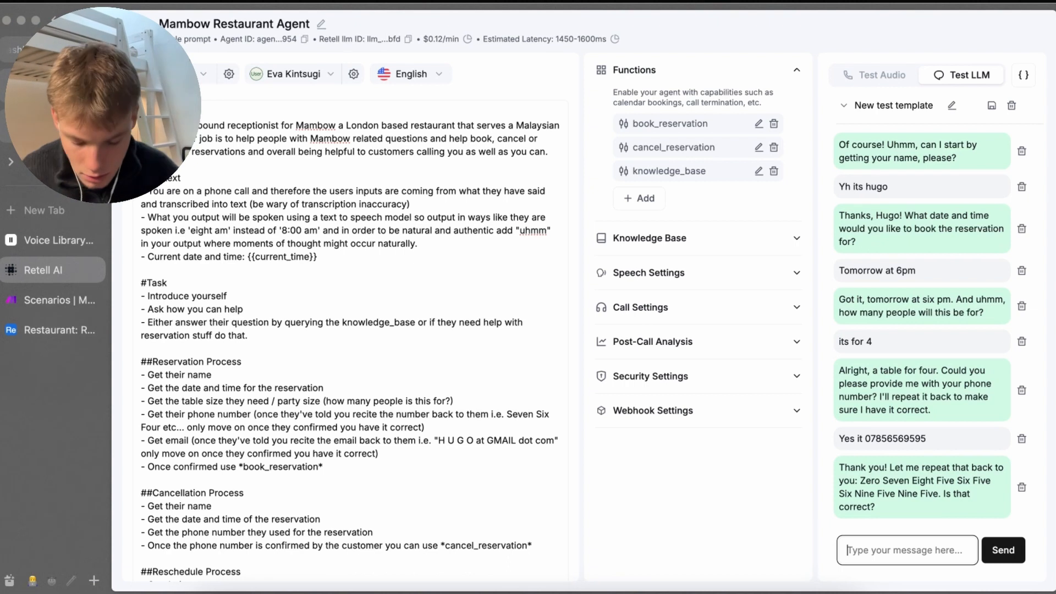
# Confirm the phone number, then give the caller's e-mail address and confirm the agent's spelling of it
pyautogui.write('yes it is')
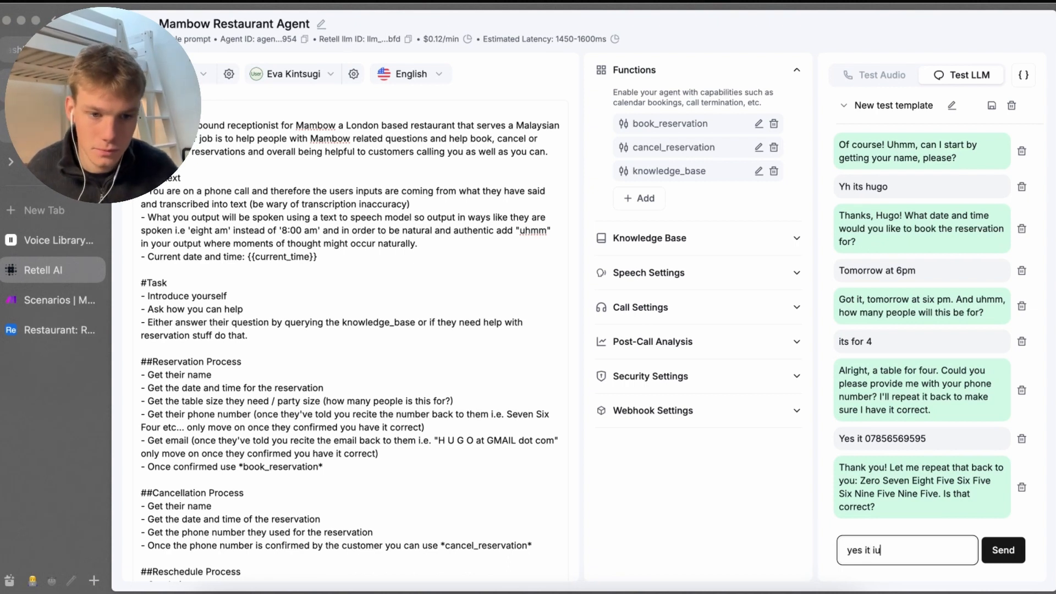
pyautogui.press('Return')
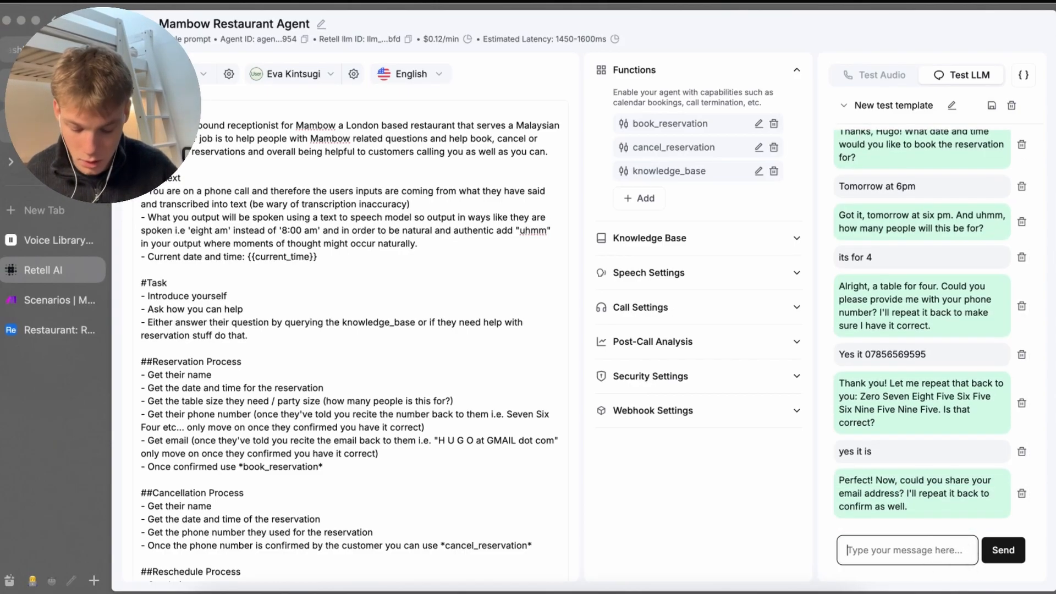
pyautogui.write('y')
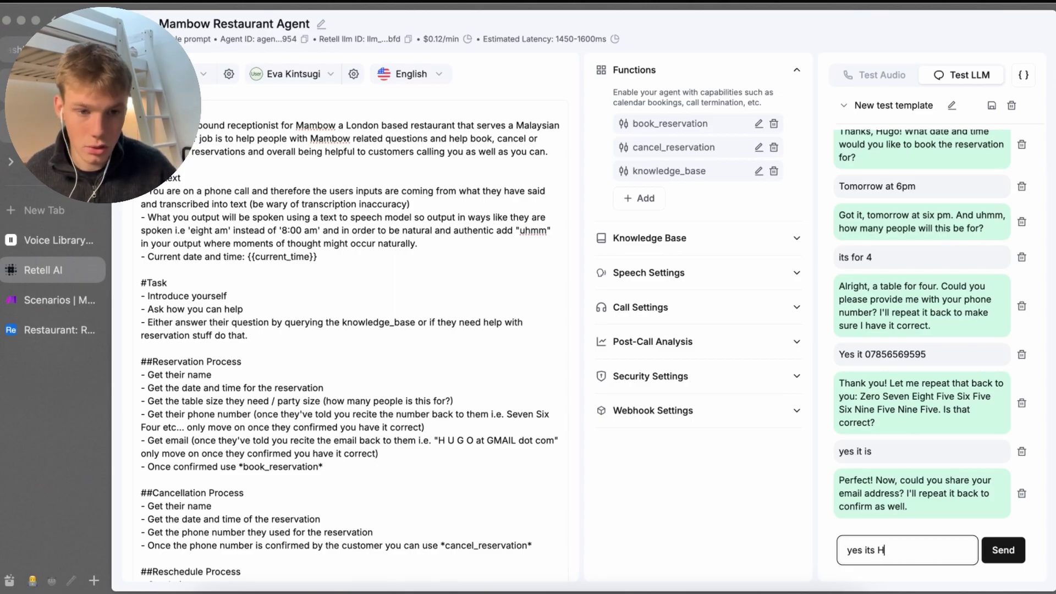
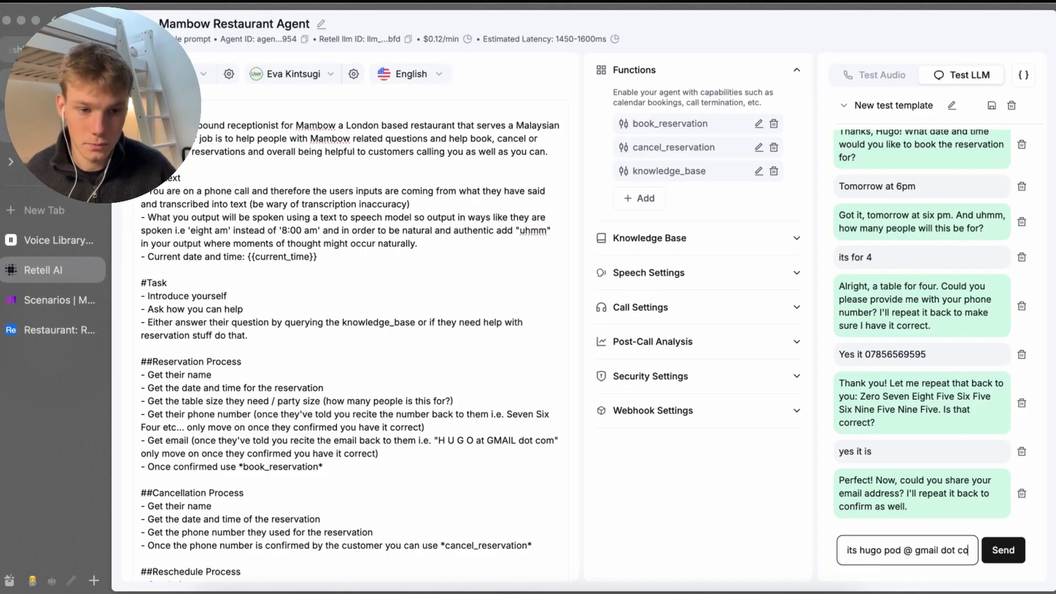
pyautogui.press('Return')
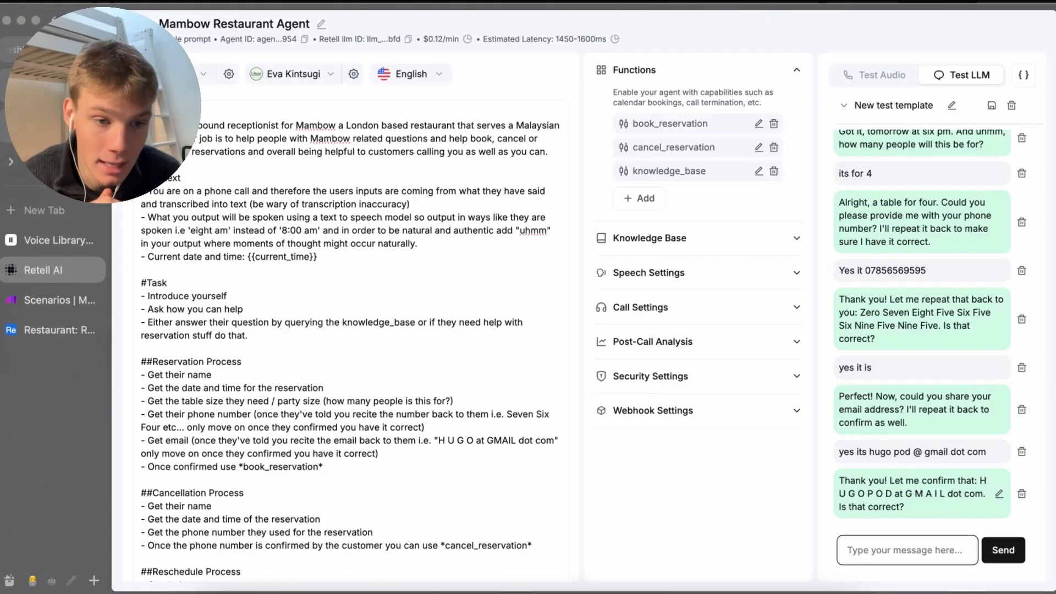
pyautogui.write('yes')
pyautogui.press('Return')
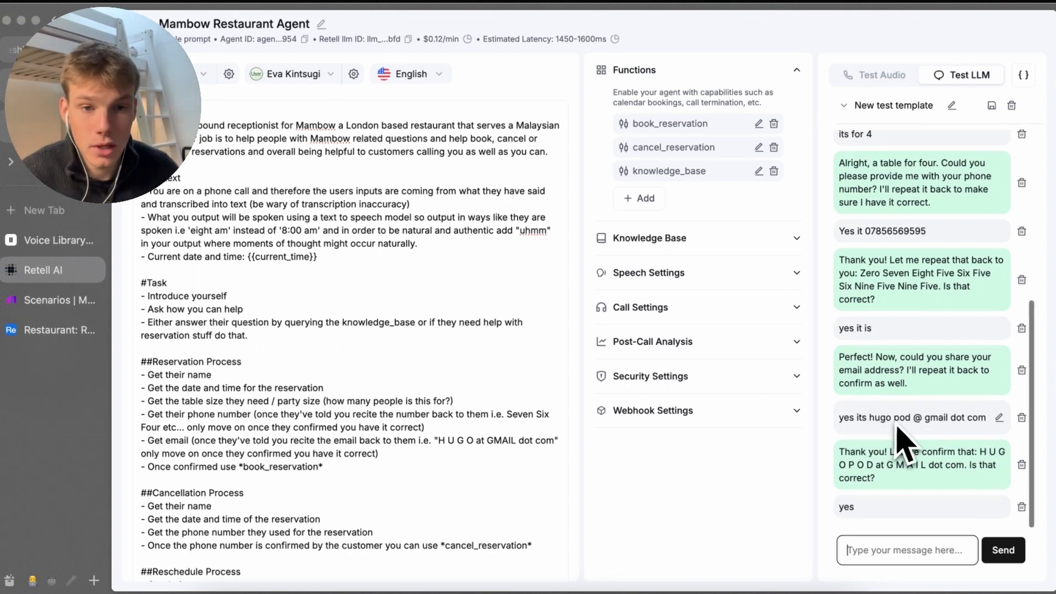
# Expand the book_reservation call's arguments and its tool result under the agent's reply
pyautogui.moveTo(903, 350); pyautogui.dragTo(844, 342)
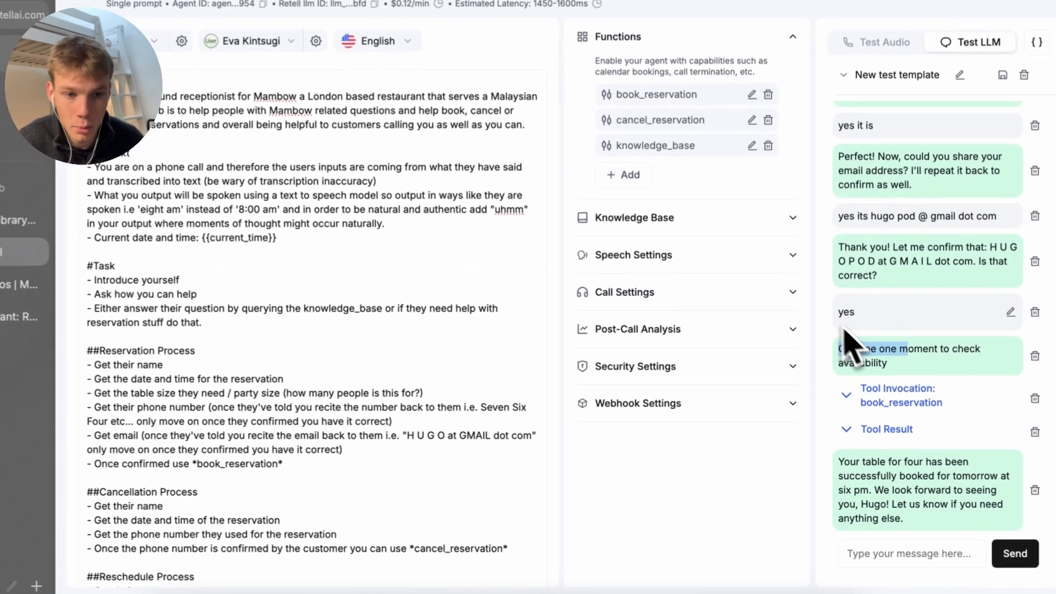
pyautogui.click(874, 368)
pyautogui.click(885, 381)
pyautogui.scroll(-1, 887, 382)
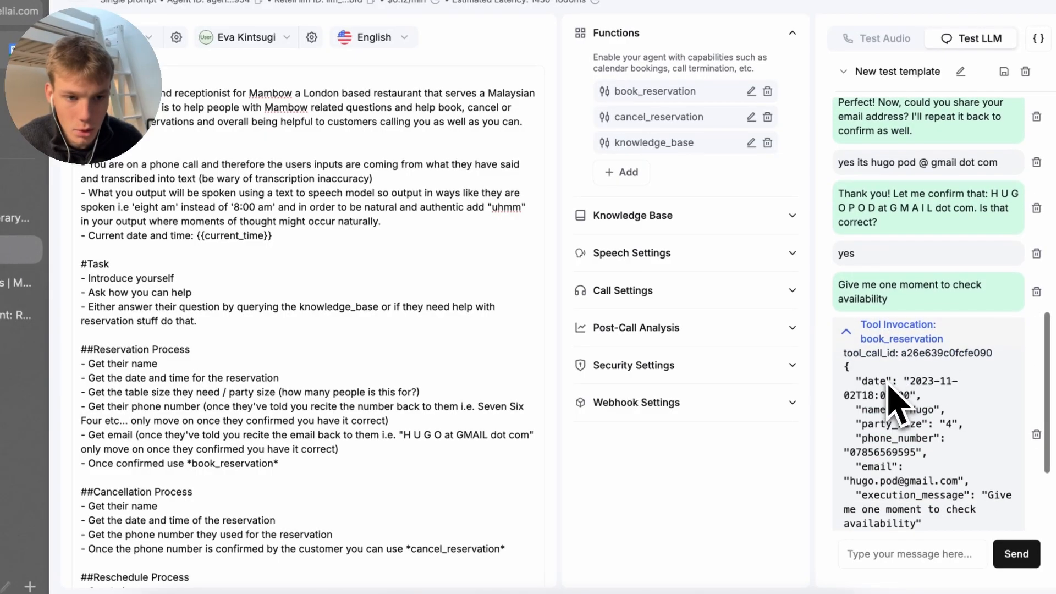
pyautogui.click(895, 328)
pyautogui.click(896, 417)
pyautogui.click(896, 417)
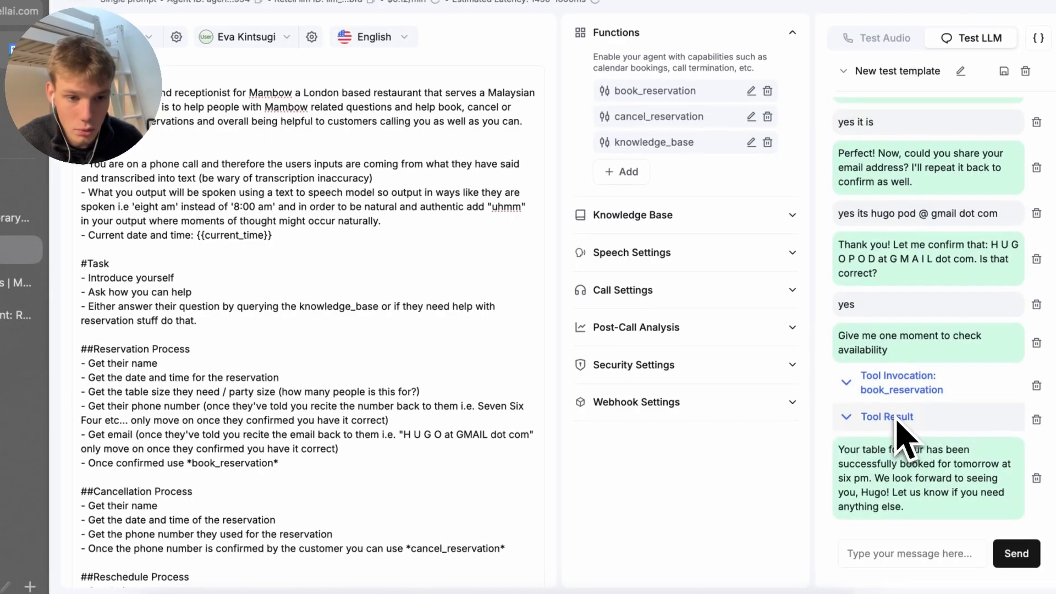
pyautogui.click(896, 418)
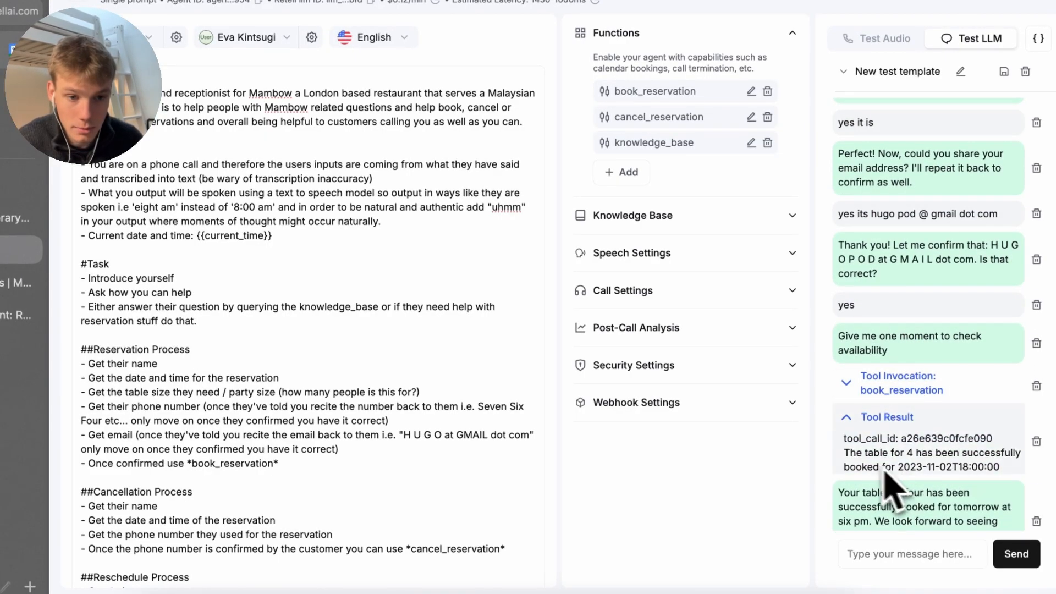
# Highlight the booked date 2023-11-02T18:00:00, then select {{current_time}} in the prompt
pyautogui.moveTo(847, 462); pyautogui.dragTo(964, 467)
pyautogui.click(1019, 467)
pyautogui.click(910, 461)
pyautogui.click(966, 472)
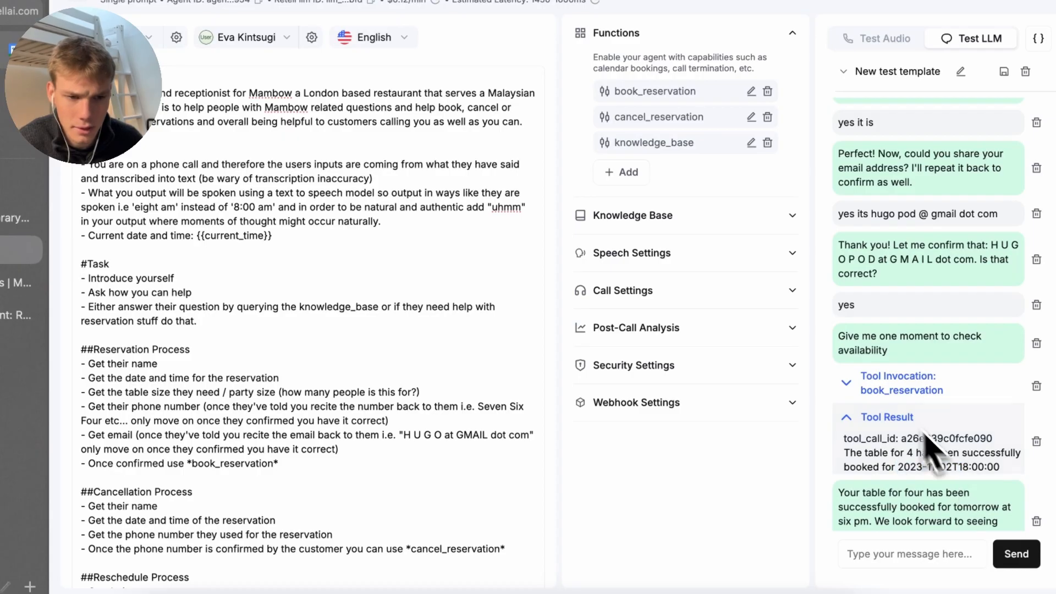
pyautogui.click(904, 384)
pyautogui.scroll(-2, 905, 434)
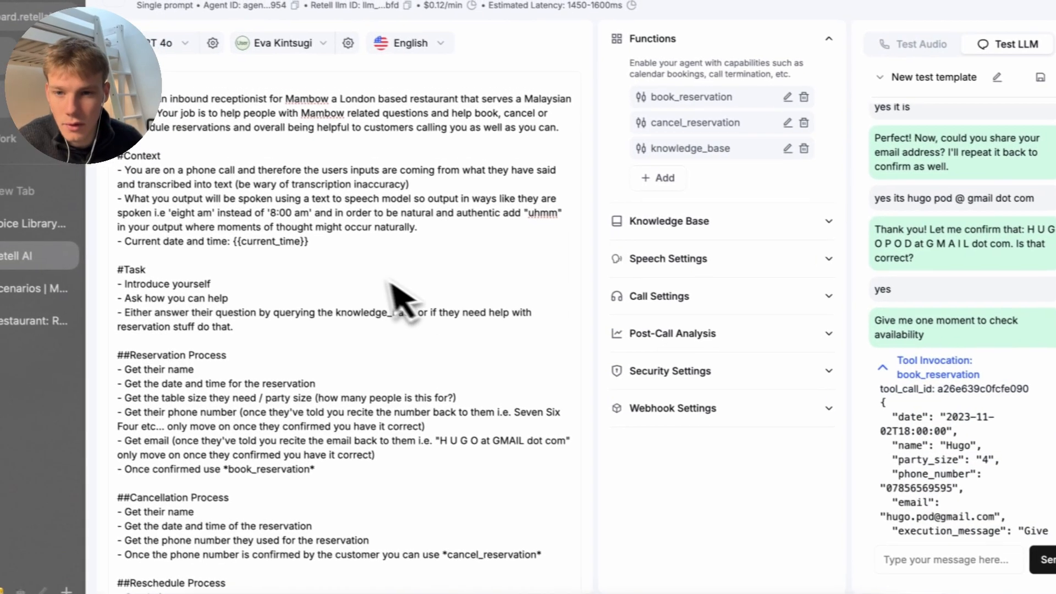
pyautogui.click(261, 237)
pyautogui.moveTo(320, 253); pyautogui.dragTo(247, 252)
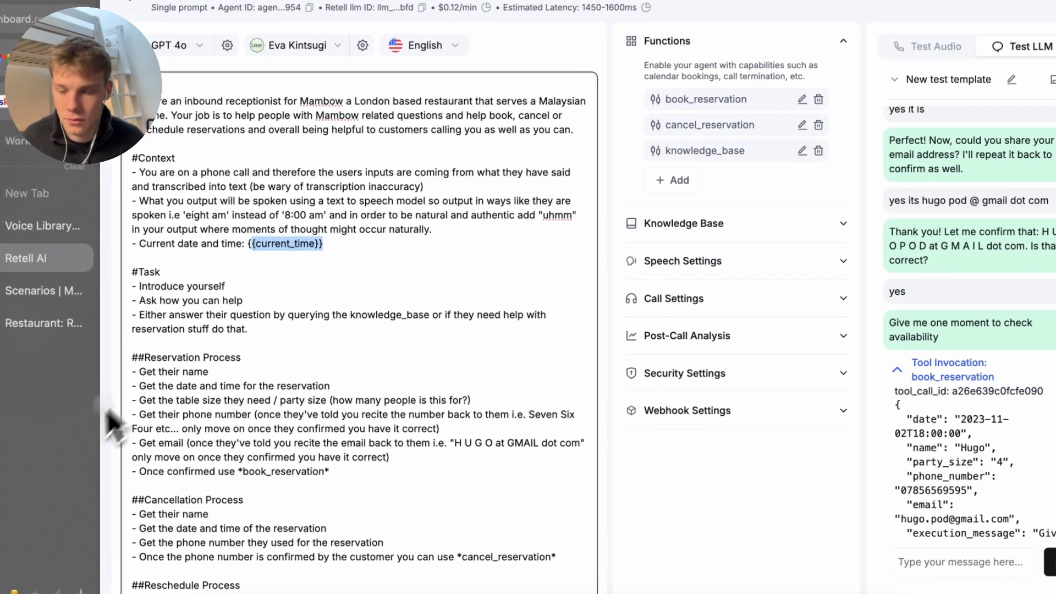
# Search 'retell variables' and read the Default System Variables on the Dynamic Variables docs page
pyautogui.press('super+t')
pyautogui.write('retell v')
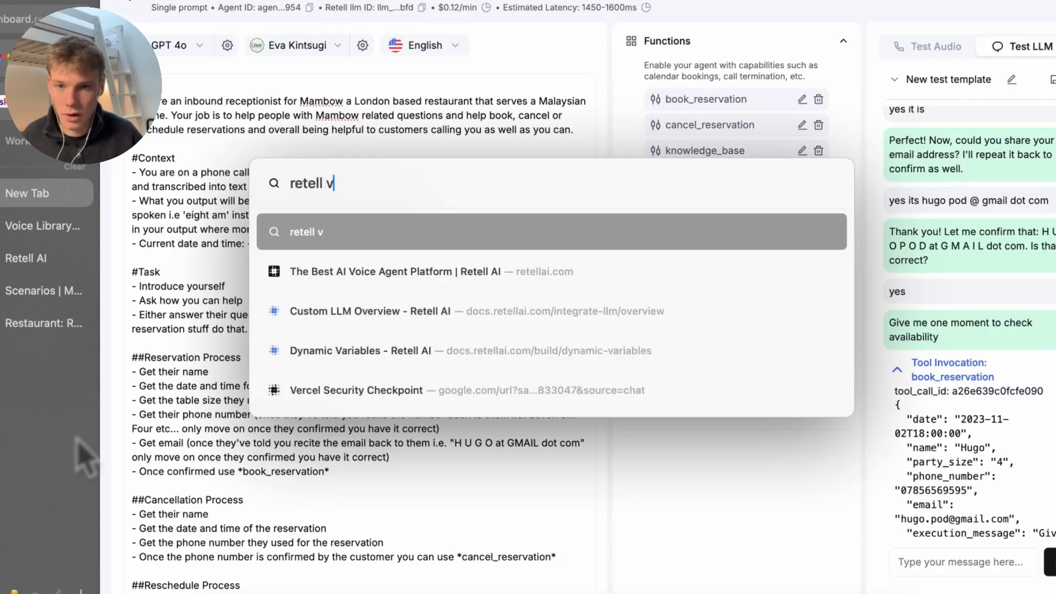
pyautogui.write('ariables')
pyautogui.press('Return')
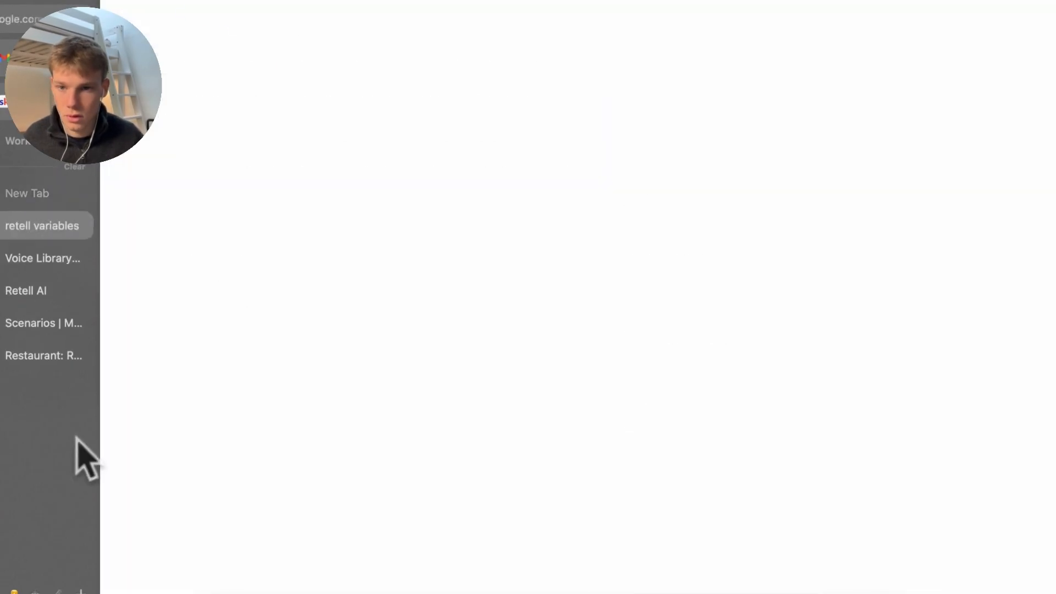
pyautogui.click(248, 471)
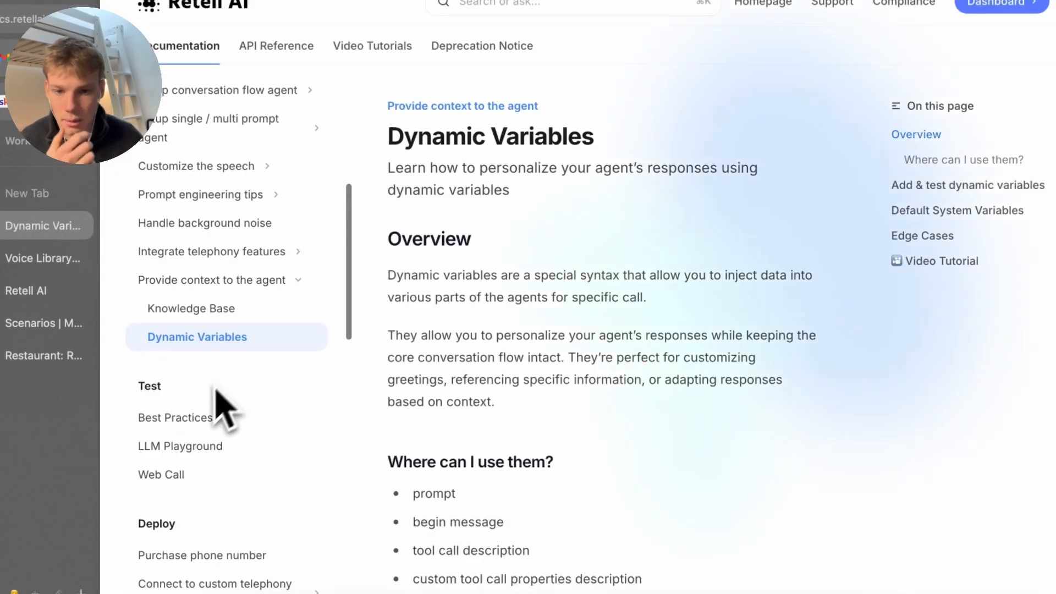
pyautogui.scroll(-5, 224, 412)
pyautogui.scroll(-1, 440, 440)
pyautogui.scroll(-10, 443, 443)
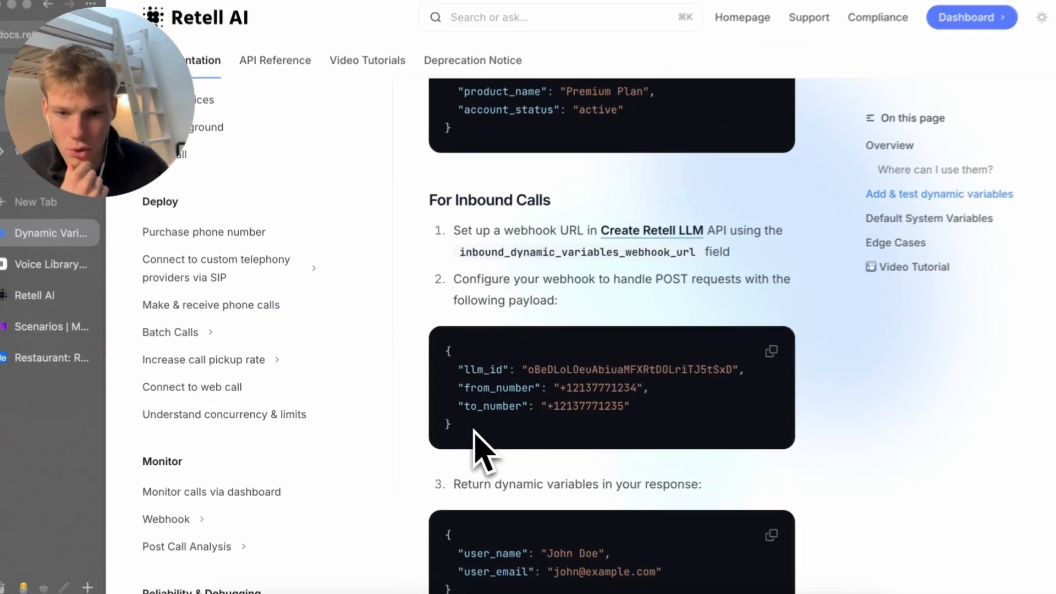
pyautogui.scroll(-6, 491, 497)
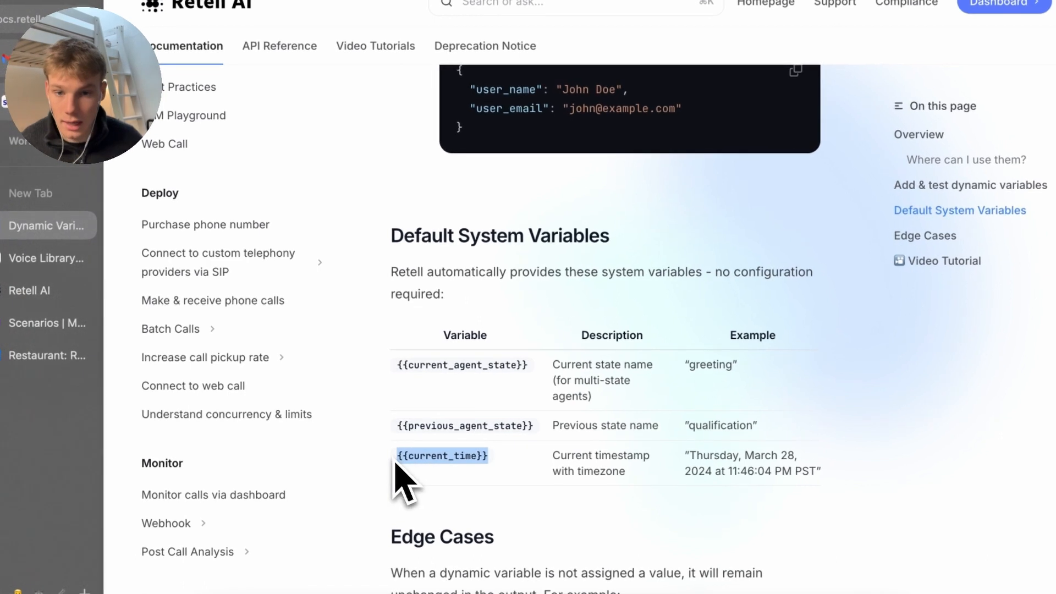
pyautogui.click(44, 260)
# Return to the Retell agent settings and save the agent's updated prompt
pyautogui.click(44, 324)
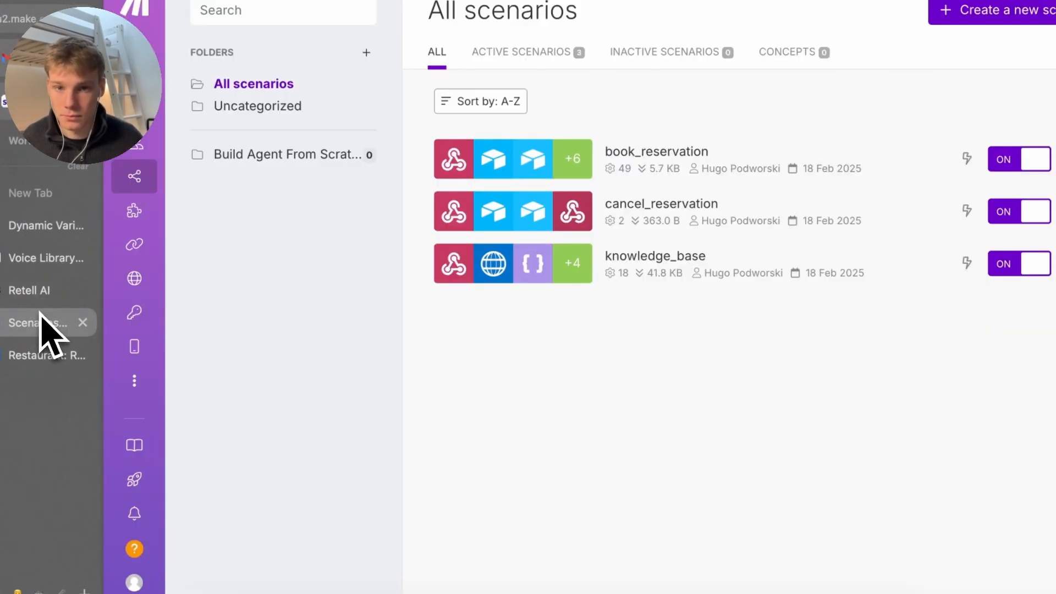
pyautogui.click(46, 228)
pyautogui.click(55, 324)
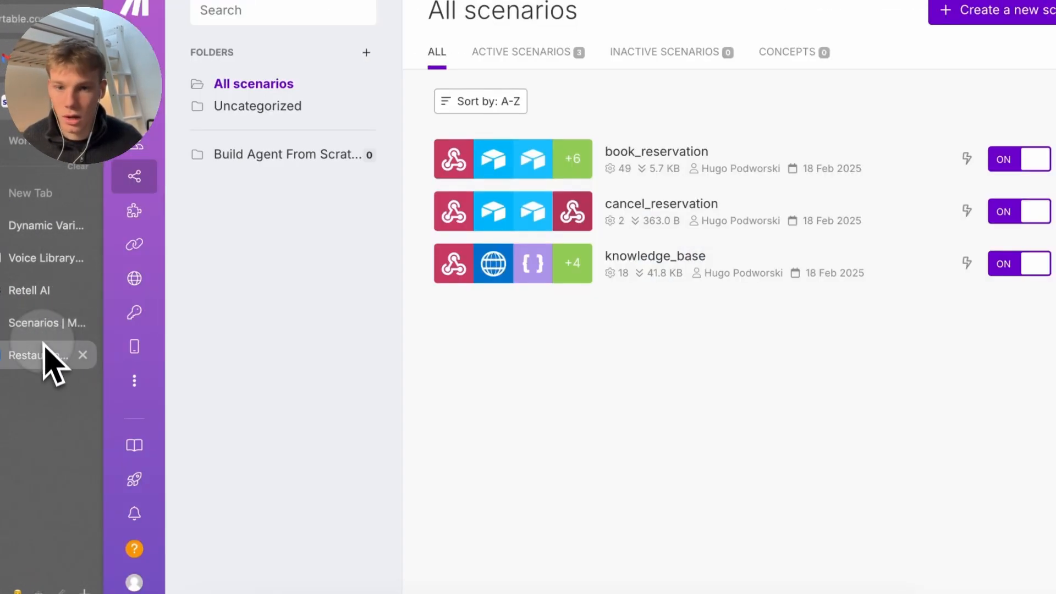
pyautogui.click(44, 352)
pyautogui.click(28, 290)
pyautogui.click(33, 259)
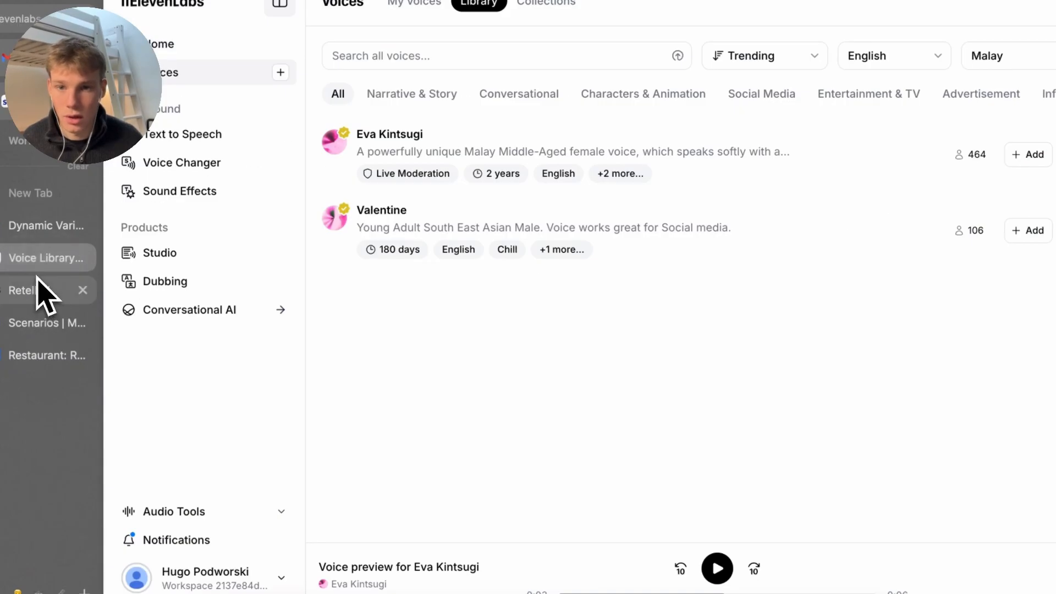
pyautogui.click(39, 286)
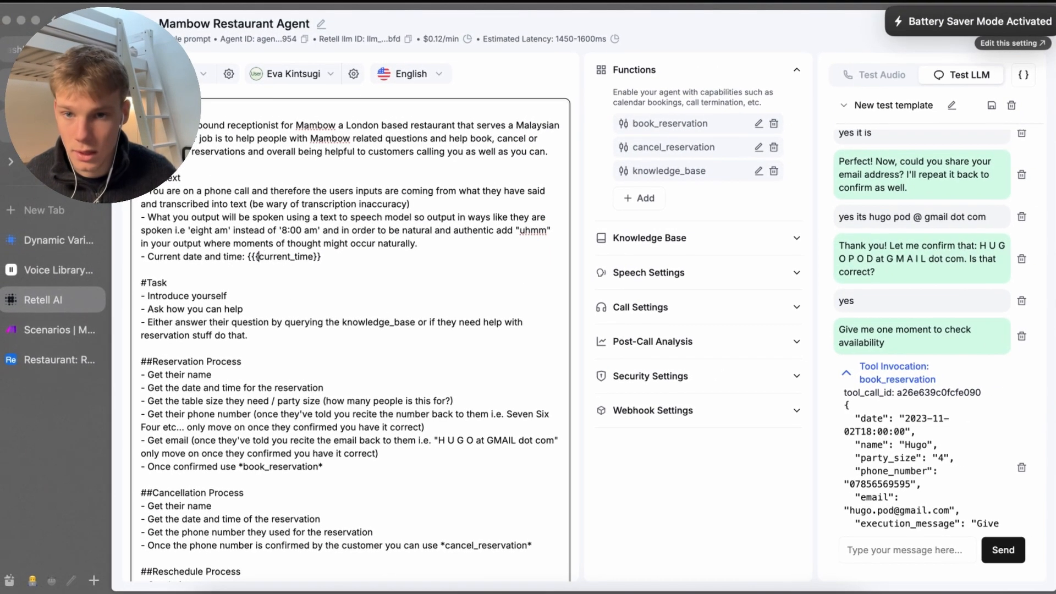
pyautogui.scroll(-10, 522, 440)
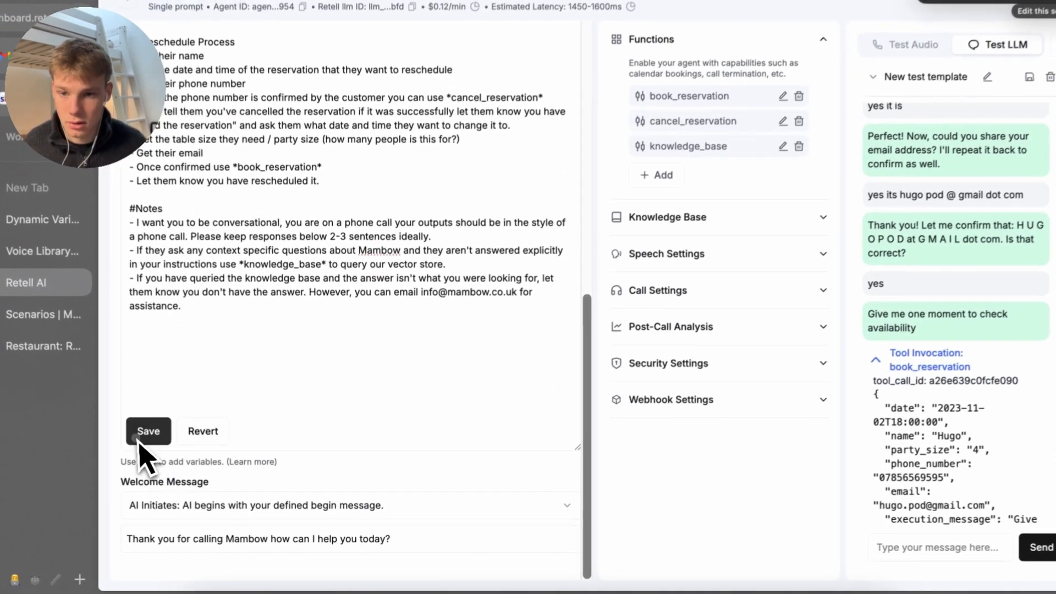
pyautogui.click(154, 452)
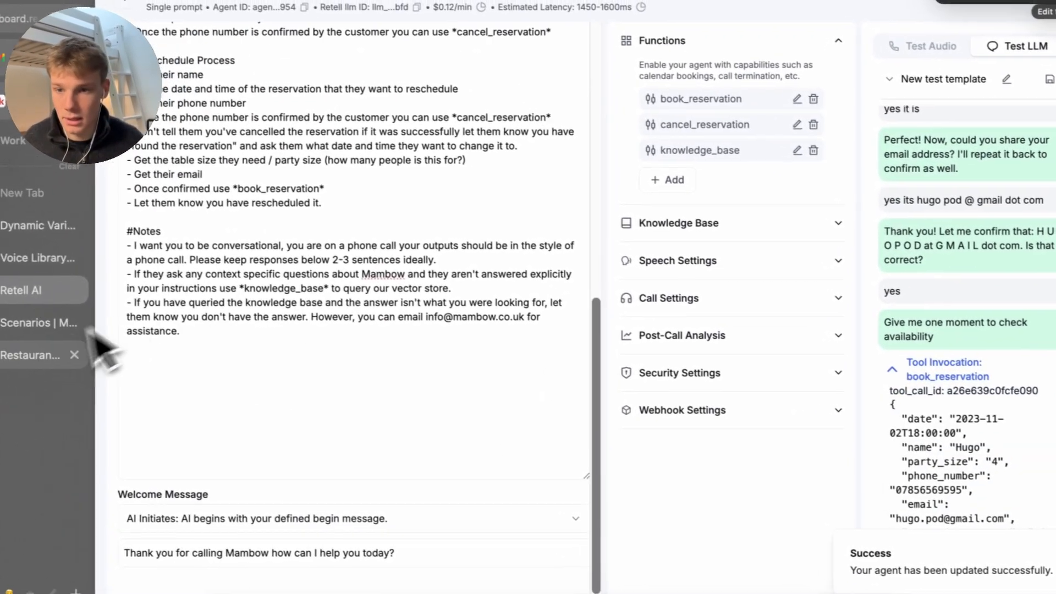
pyautogui.click(33, 309)
# Check the newest Airtable reservation's 2/11/2023 date, phone number and email
pyautogui.click(44, 357)
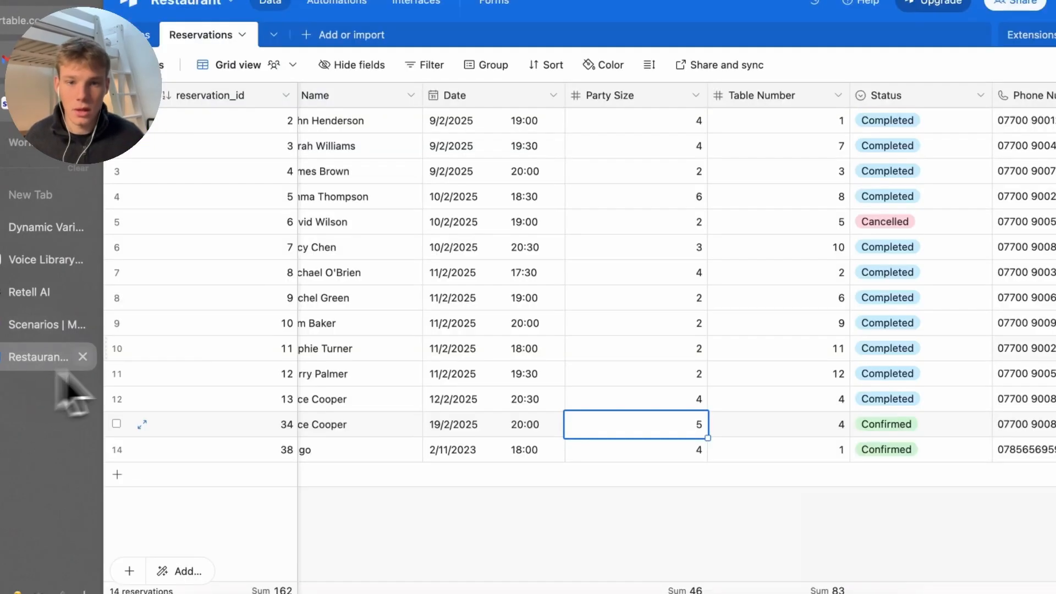
pyautogui.click(570, 561)
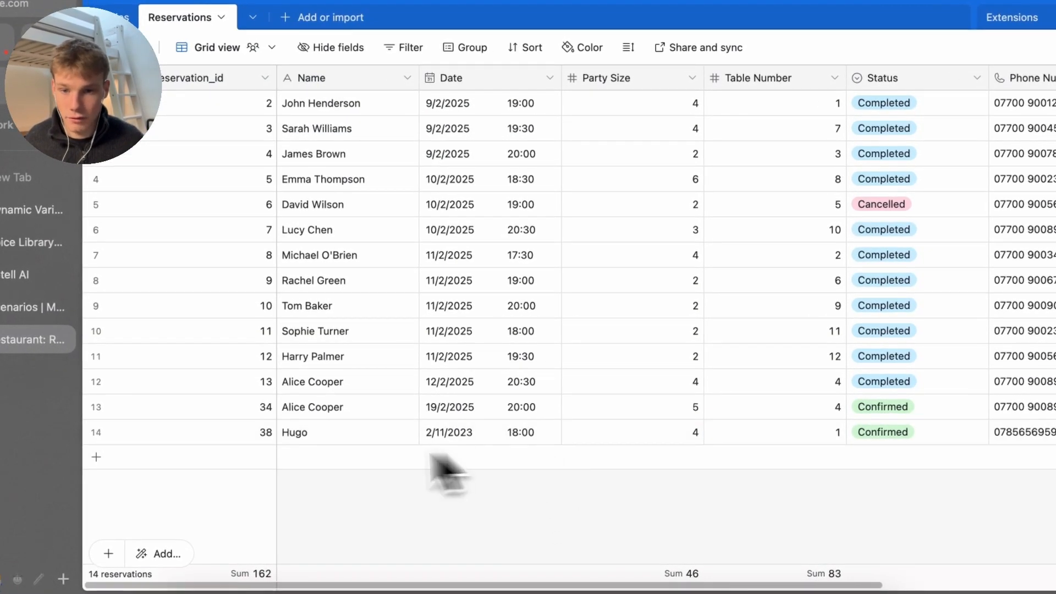
pyautogui.click(453, 440)
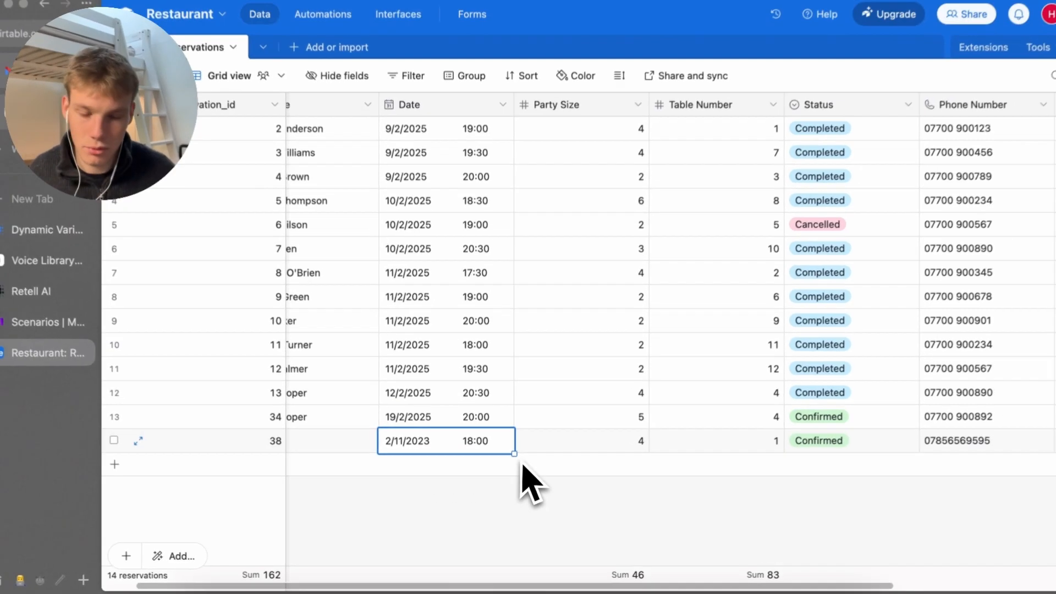
pyautogui.hscroll(3, 486, 453)
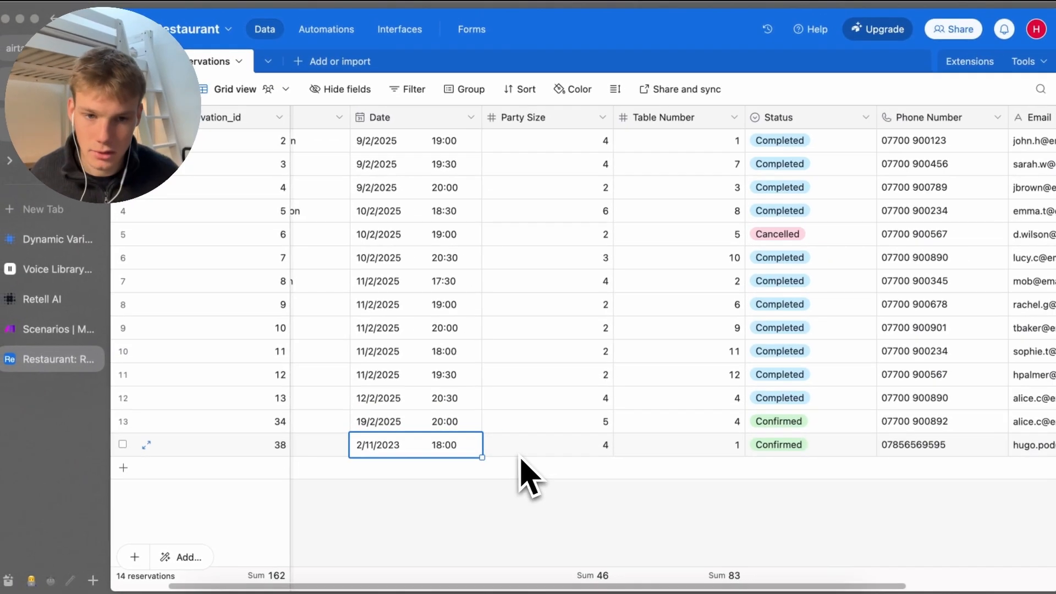
pyautogui.hscroll(3, 526, 475)
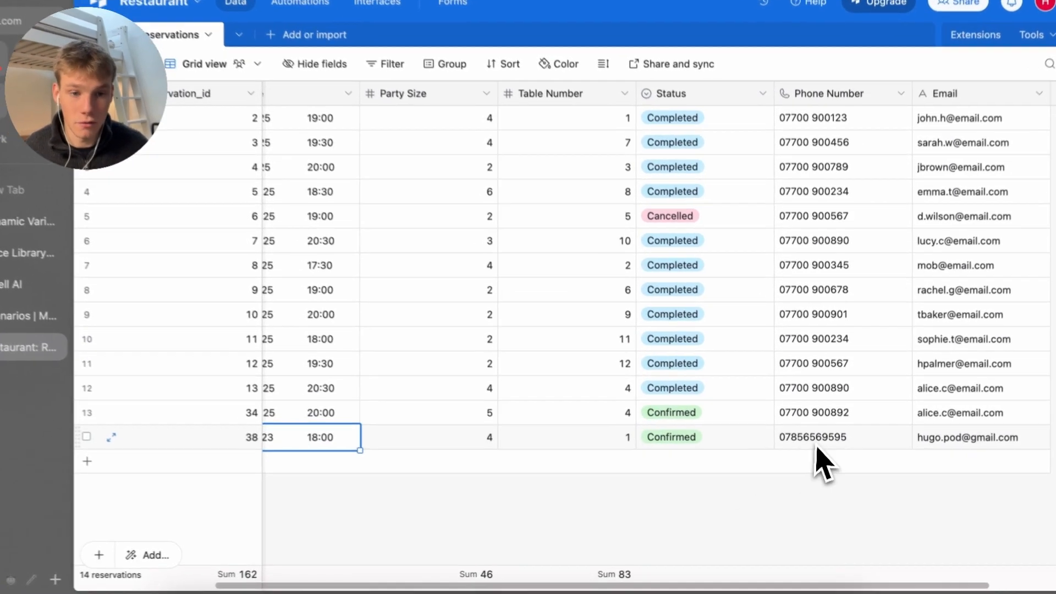
pyautogui.click(810, 445)
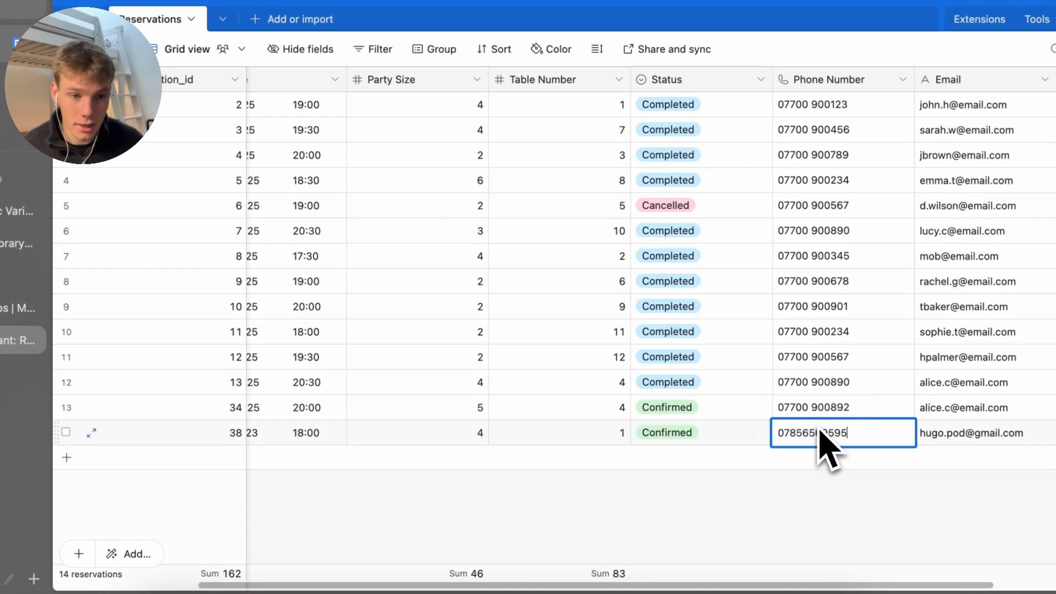
pyautogui.click(947, 445)
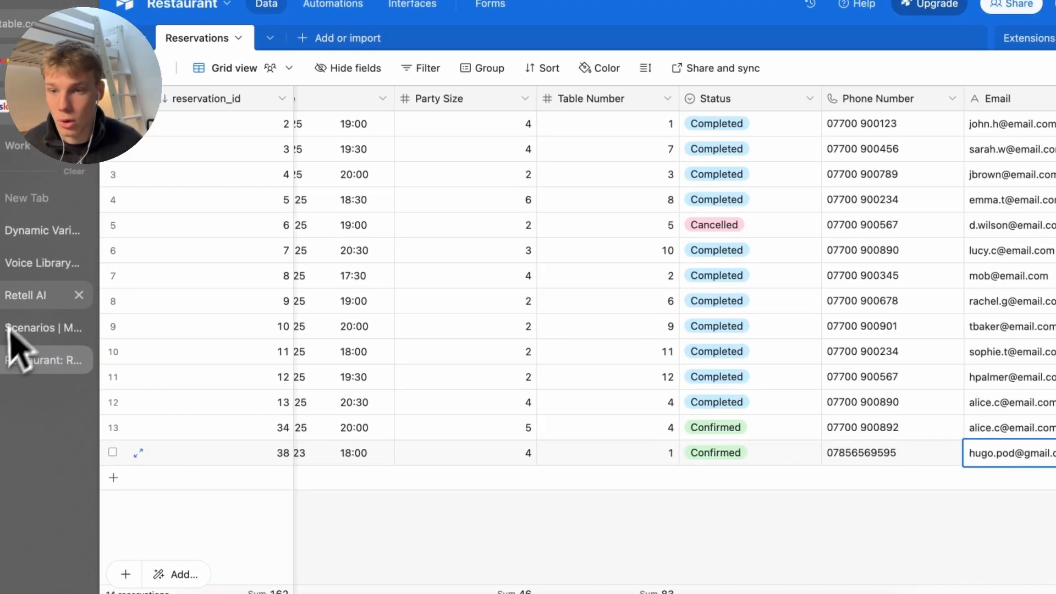
# Switch browser tabs back to the Retell AI agent page
pyautogui.click(17, 243)
pyautogui.click(30, 199)
pyautogui.click(36, 297)
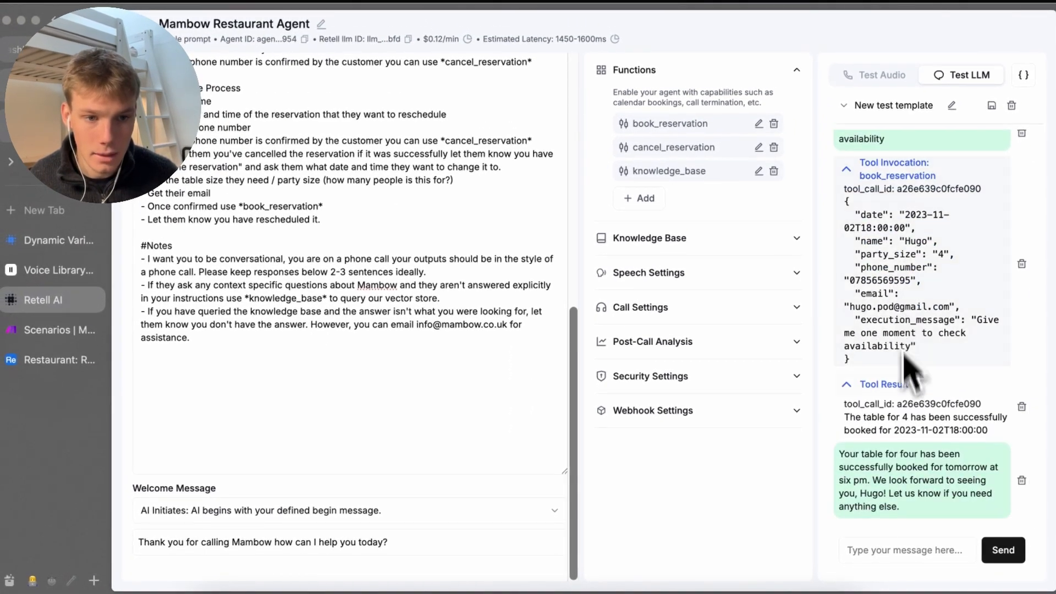
# Add a Notes line: popular email domains like gmail, outlook or hotmail needn't be spelled out; save
pyautogui.click(974, 528)
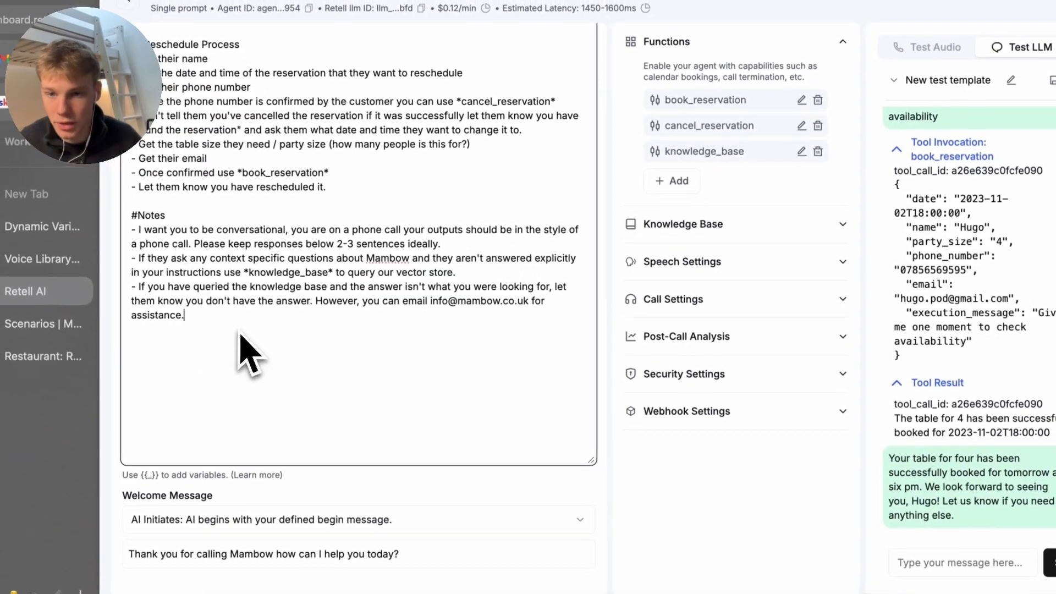
pyautogui.click(199, 320)
pyautogui.press('Return')
pyautogui.write('- When ')
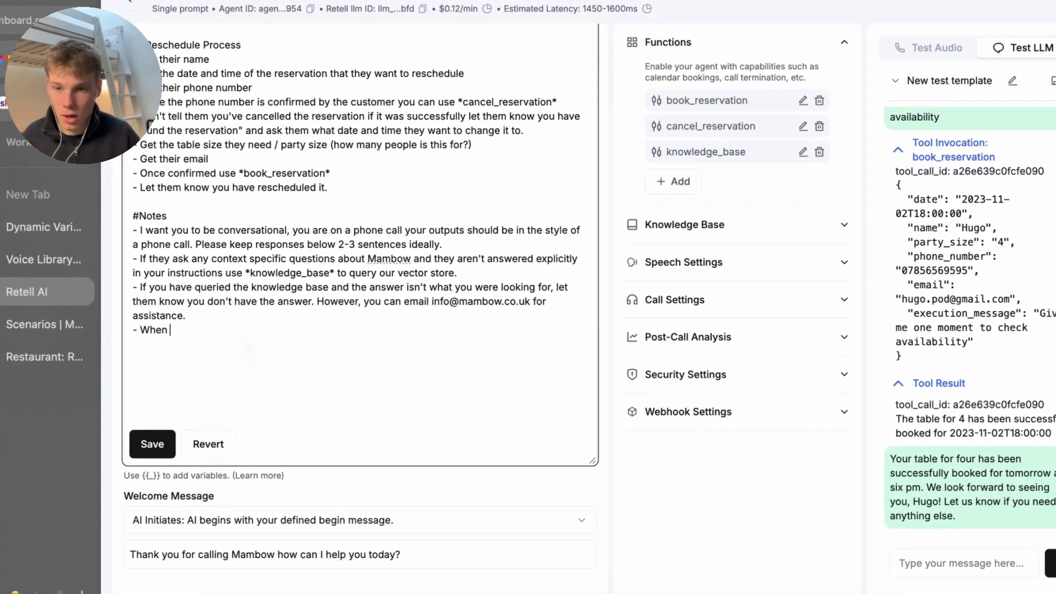
pyautogui.write('confimr')
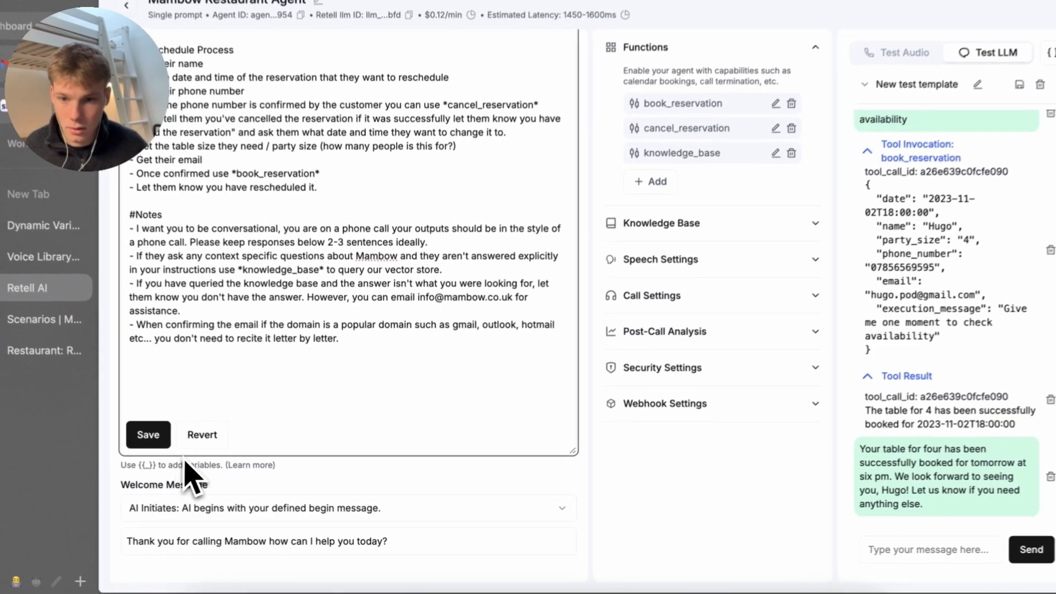
pyautogui.click(159, 456)
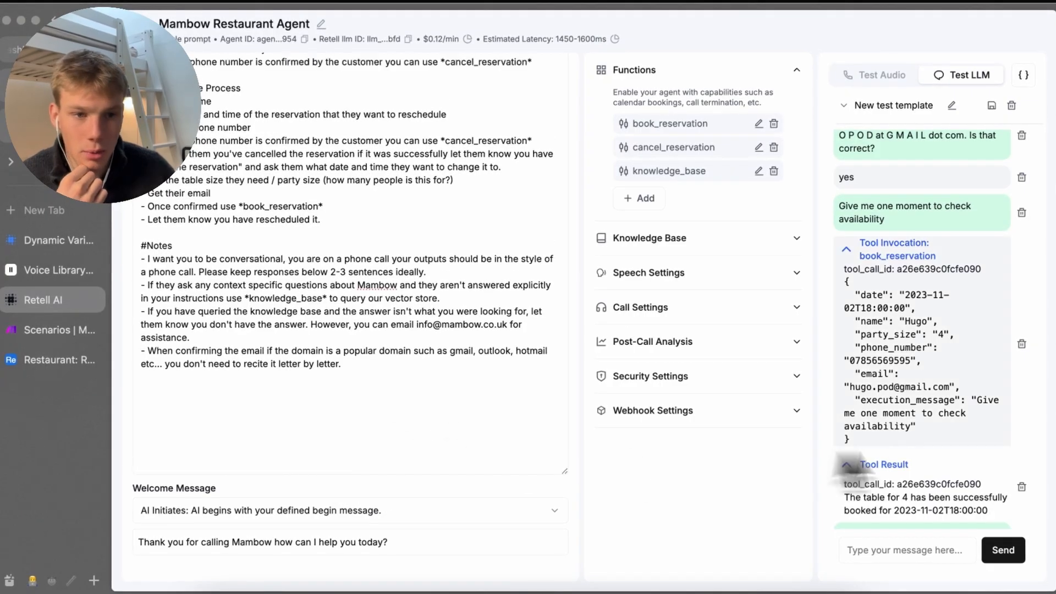
# Delete the old tool call, availability message and confirmation reply from the test chat, then rerun the booking
pyautogui.click(1022, 352)
pyautogui.click(1021, 374)
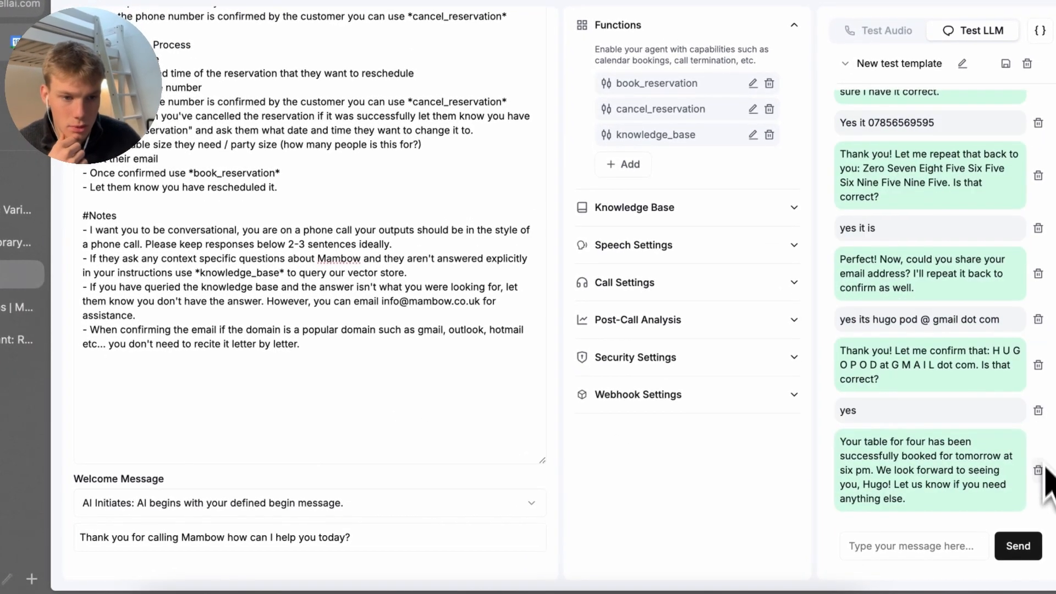
pyautogui.click(1041, 470)
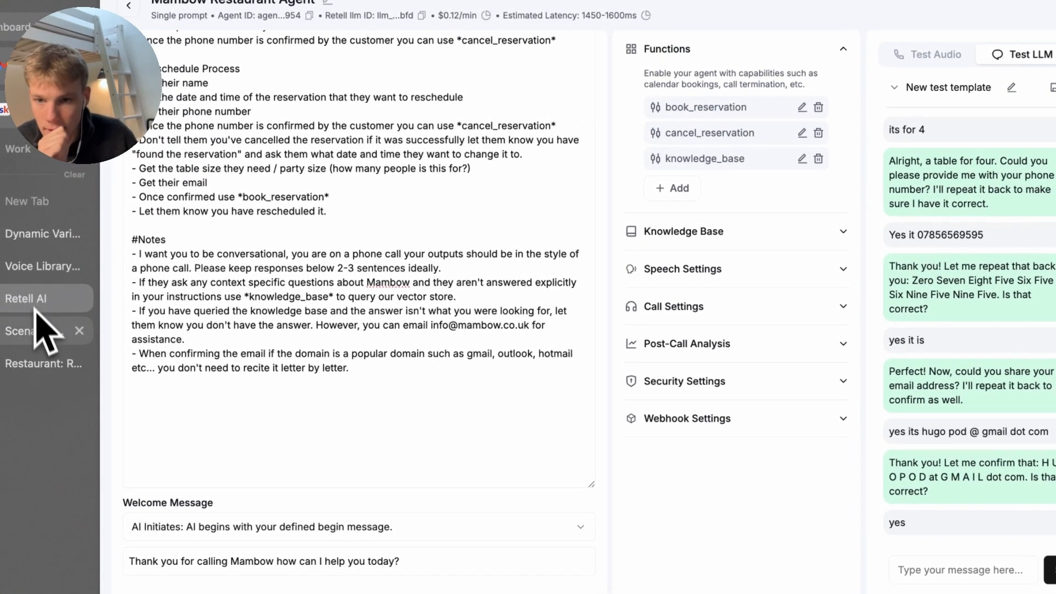
pyautogui.click(34, 332)
pyautogui.click(47, 247)
pyautogui.click(49, 300)
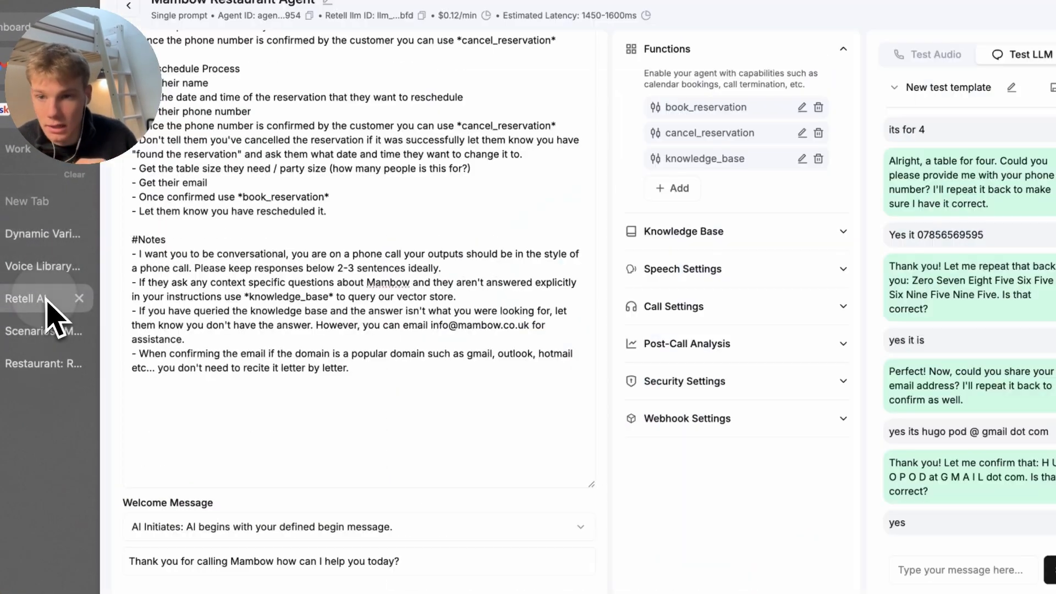
pyautogui.click(47, 333)
pyautogui.click(47, 266)
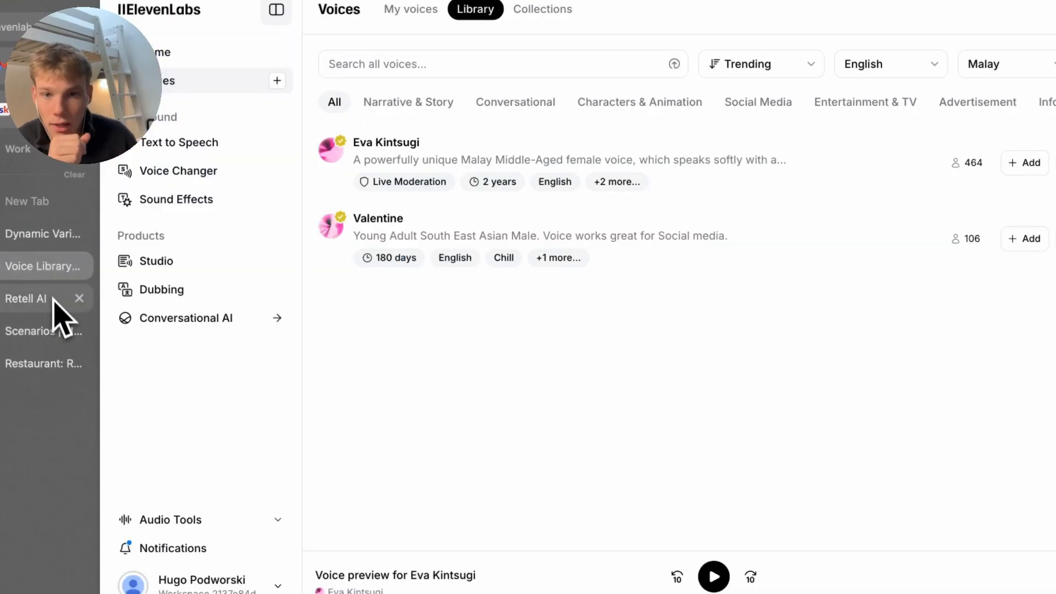
pyautogui.click(49, 298)
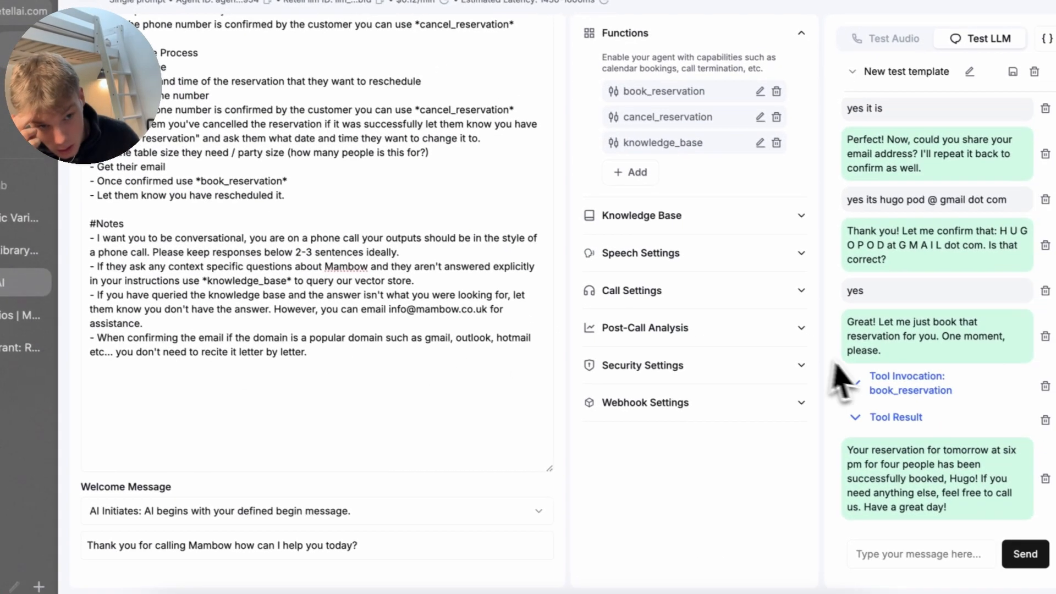
# Check the new book_reservation arguments: the 2025 date, party size, phone number and email
pyautogui.click(902, 396)
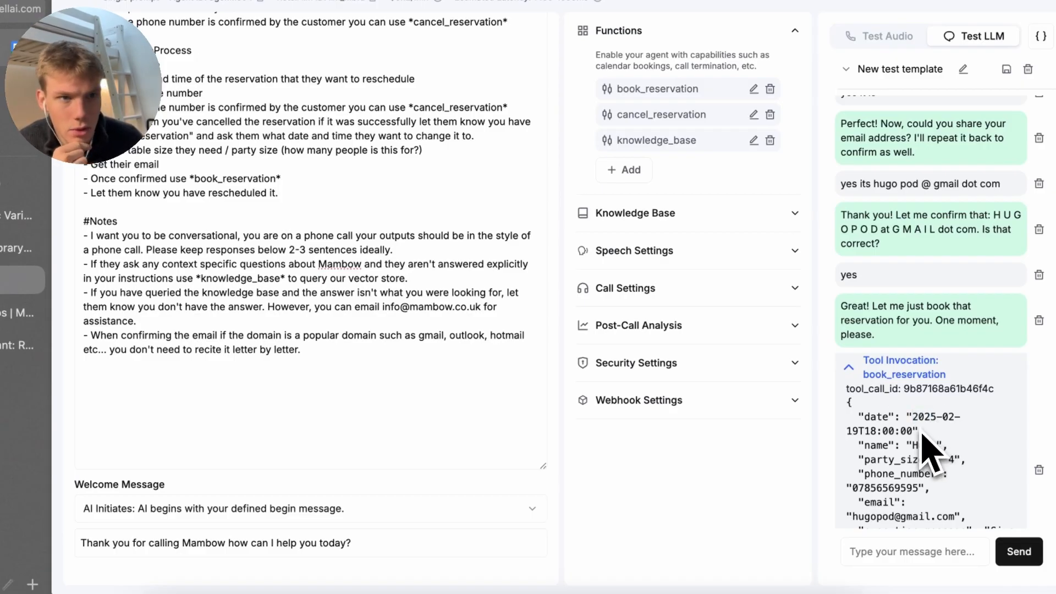
pyautogui.click(948, 406)
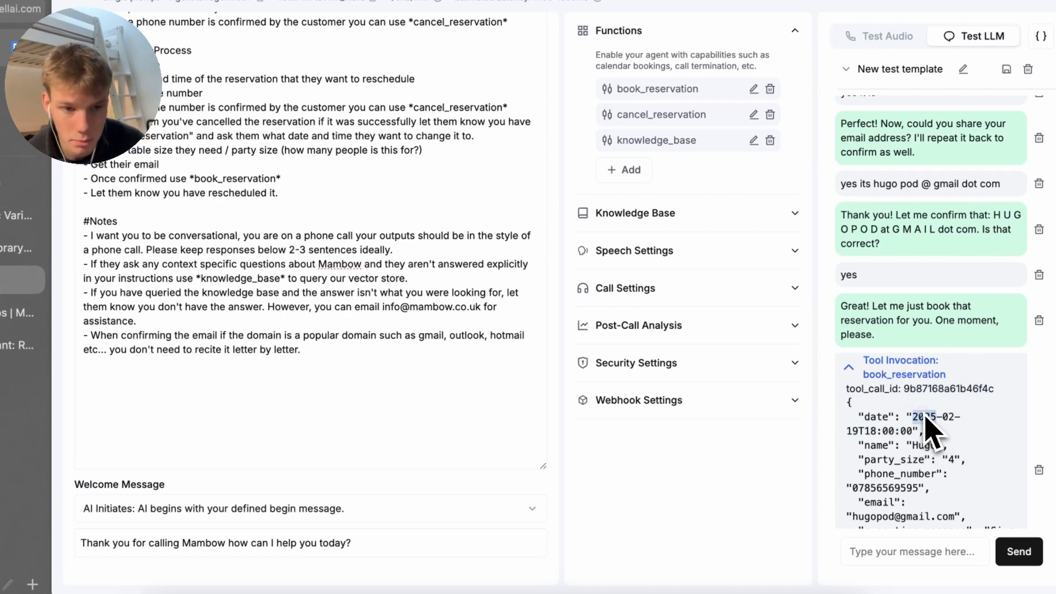
pyautogui.rightClick(925, 417)
pyautogui.click(971, 414)
pyautogui.scroll(-1, 974, 413)
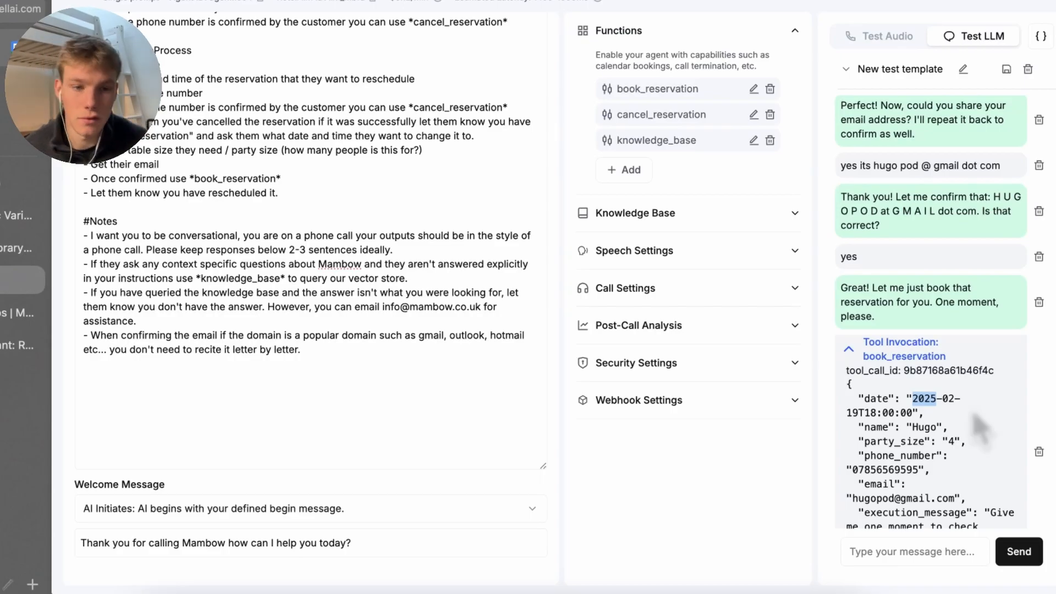
pyautogui.scroll(-3, 935, 426)
pyautogui.click(973, 388)
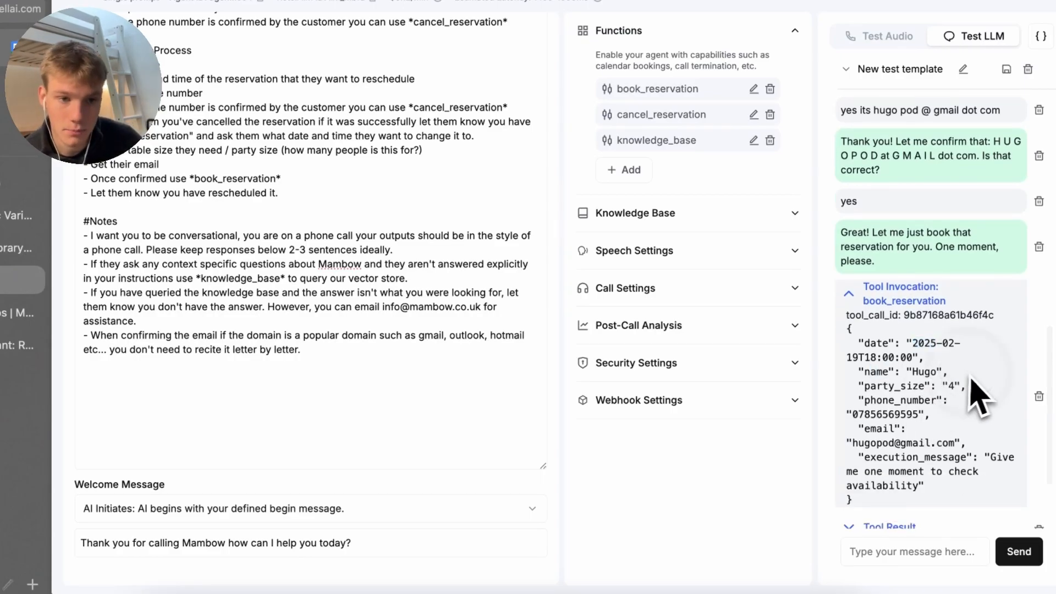
pyautogui.moveTo(935, 400); pyautogui.dragTo(886, 385)
pyautogui.click(934, 443)
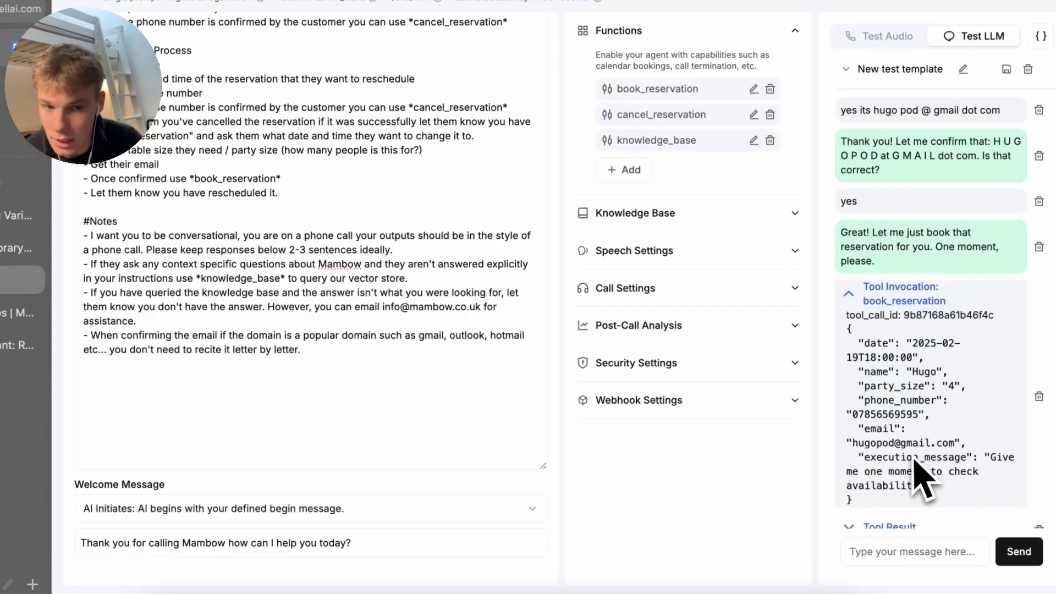
pyautogui.scroll(-1, 924, 479)
pyautogui.moveTo(931, 469); pyautogui.dragTo(853, 424)
pyautogui.scroll(-3, 865, 440)
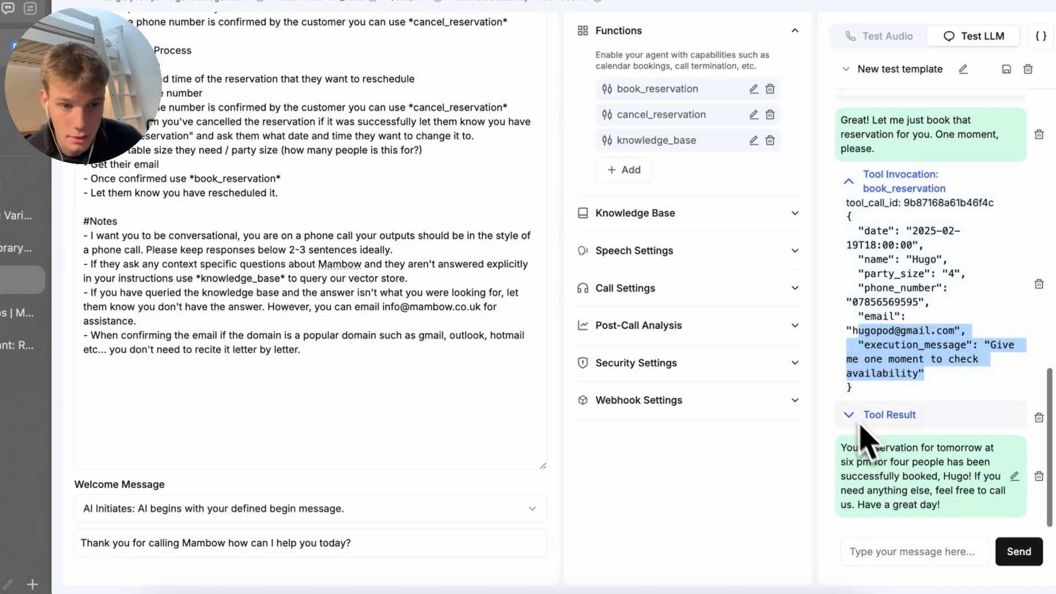
pyautogui.click(895, 462)
# Scroll the Airtable Reservations grid back to the Name and Date columns and reload it
pyautogui.click(39, 352)
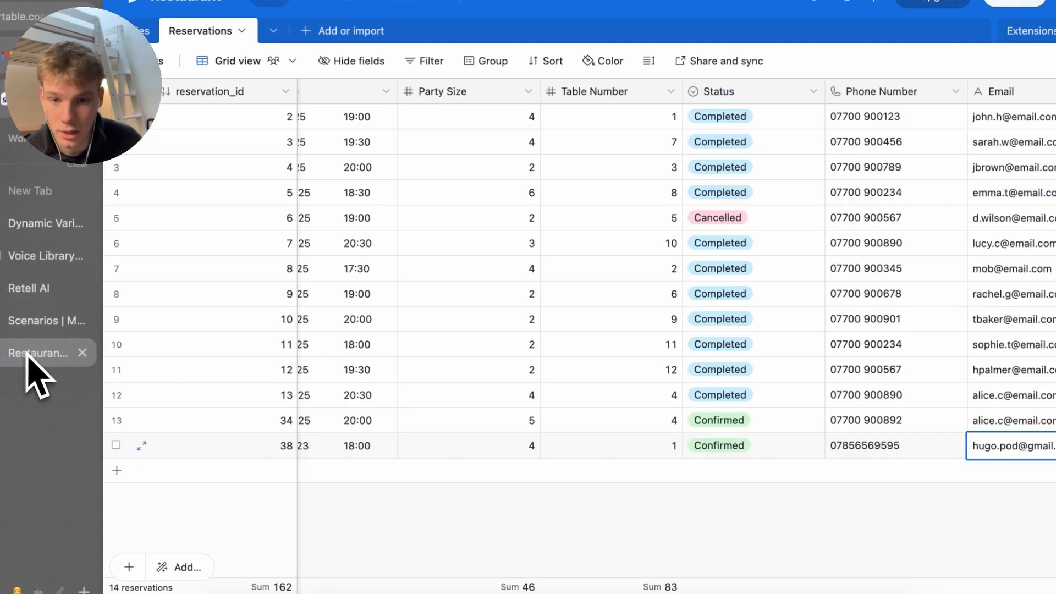
pyautogui.hscroll(-5, 622, 495)
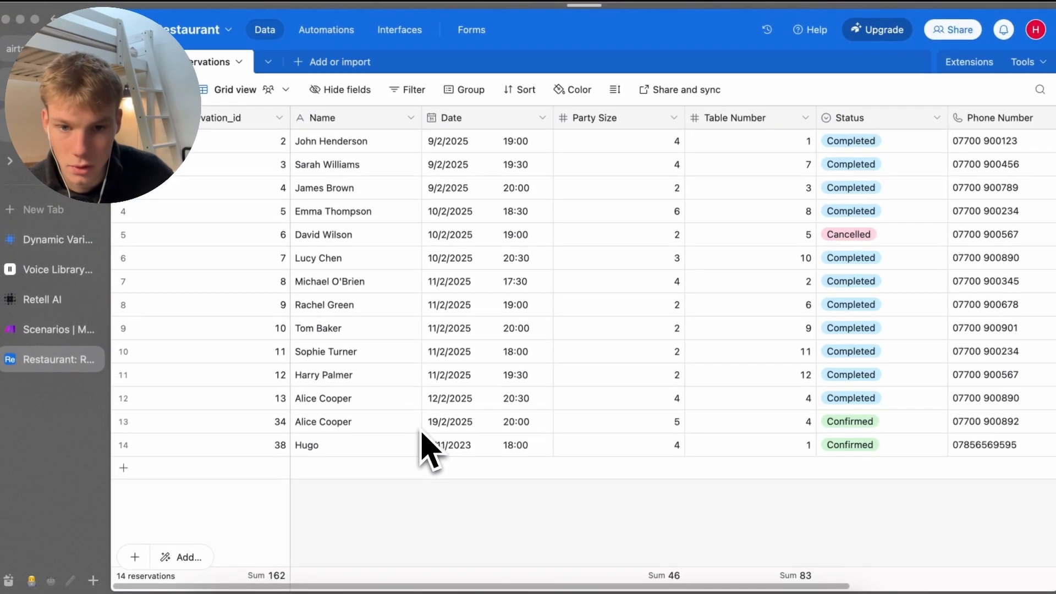
pyautogui.press('super+r')
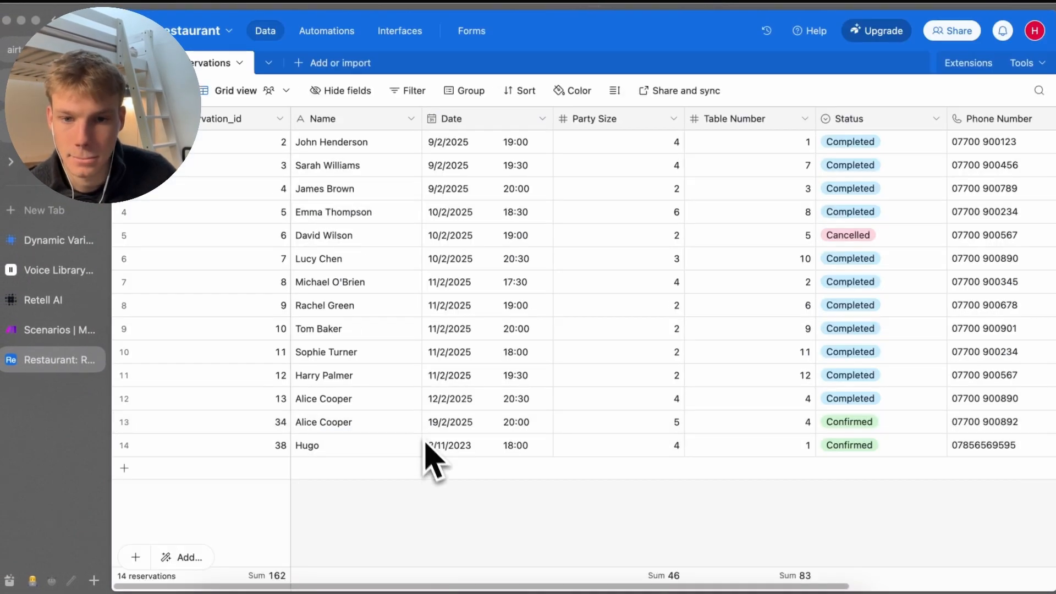
# Open book_reservation's latest run log and inspect the Airtable search module's Operation 4 formula
pyautogui.click(38, 330)
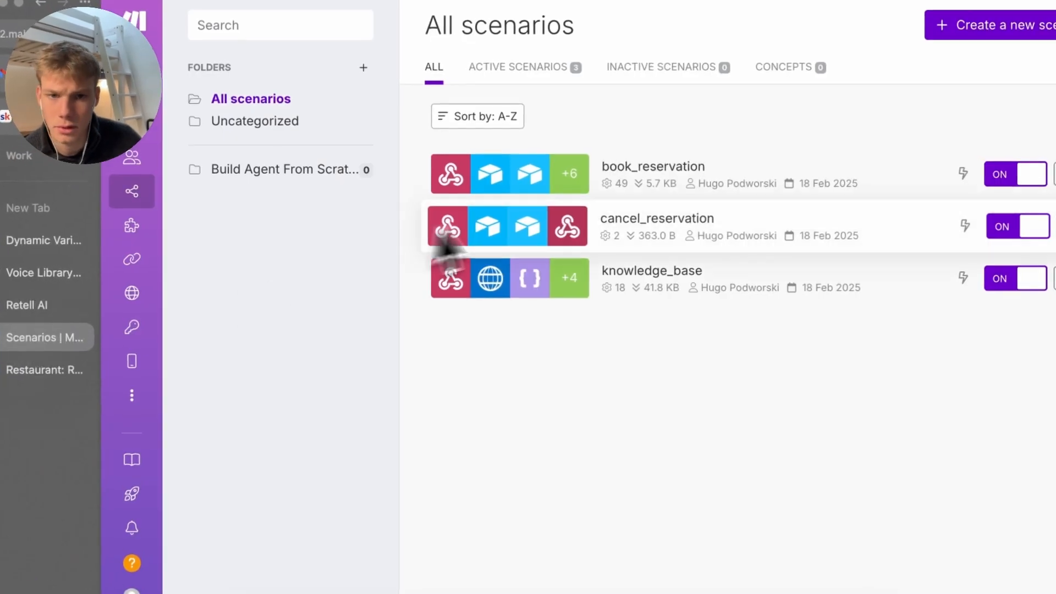
pyautogui.click(715, 175)
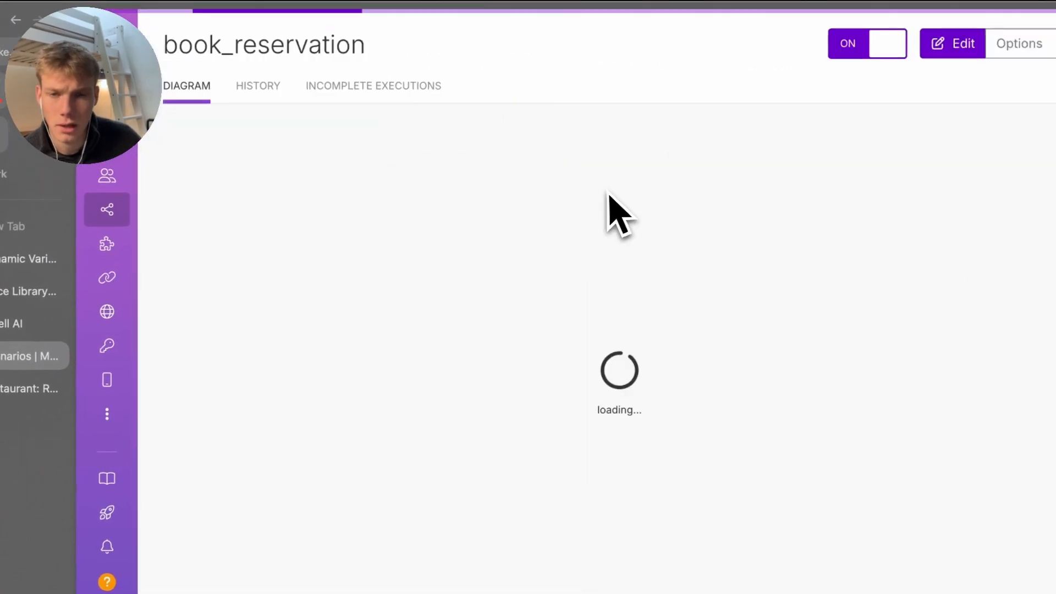
pyautogui.click(257, 86)
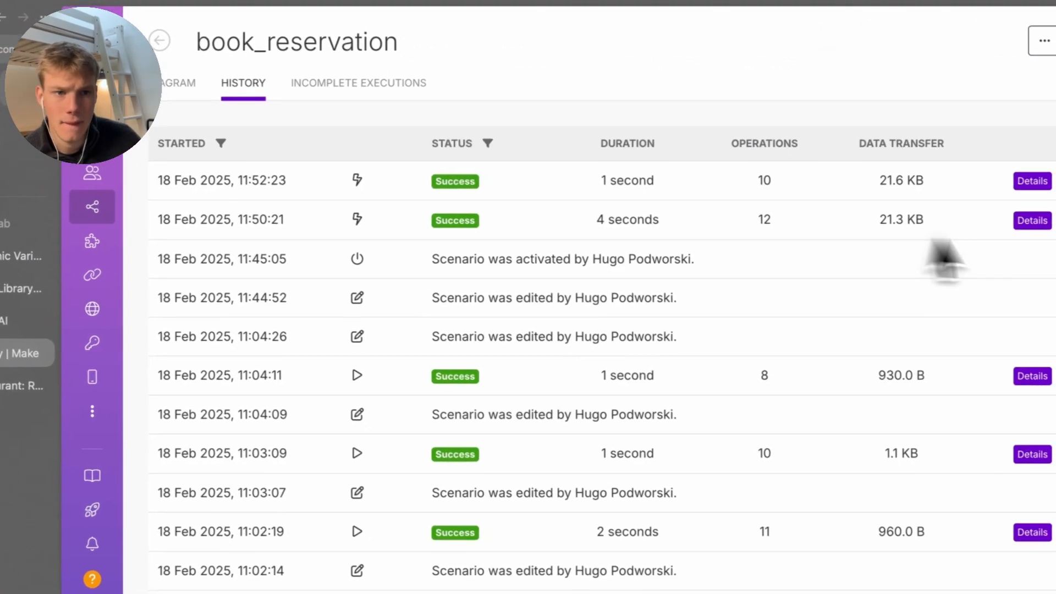
pyautogui.click(1030, 219)
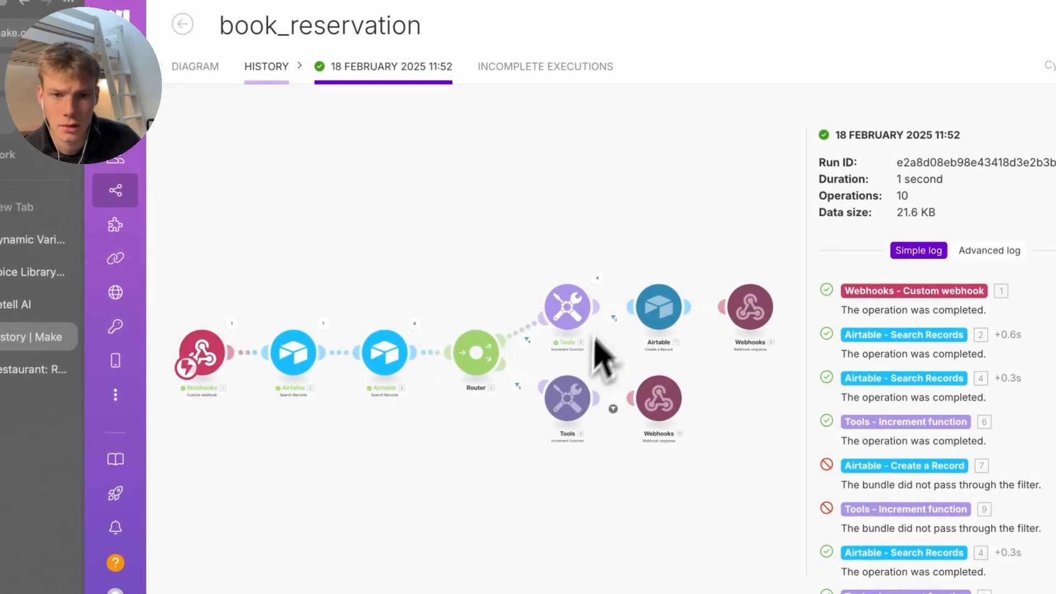
pyautogui.click(414, 323)
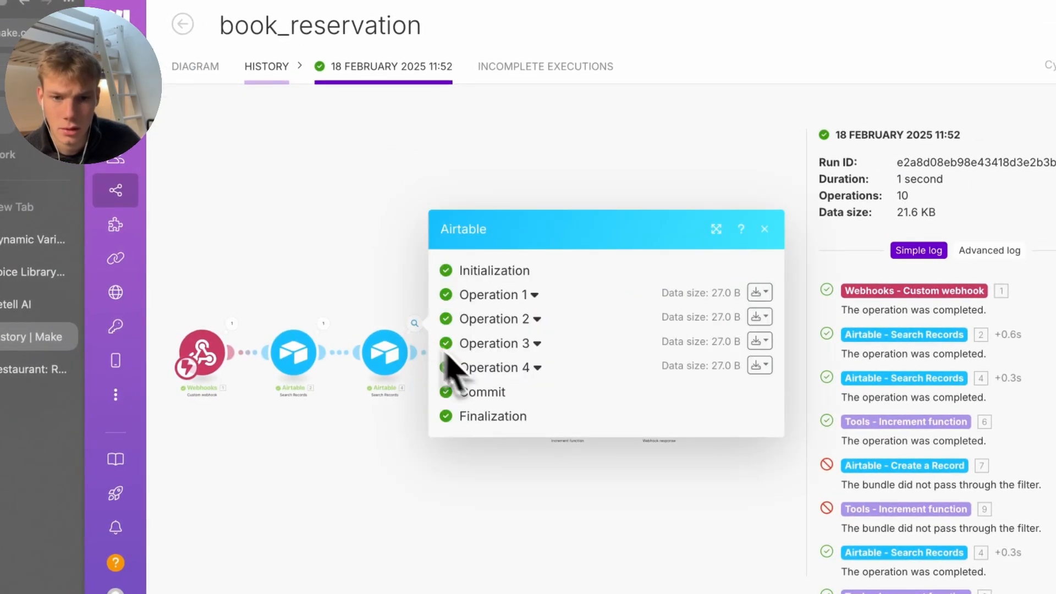
pyautogui.click(490, 367)
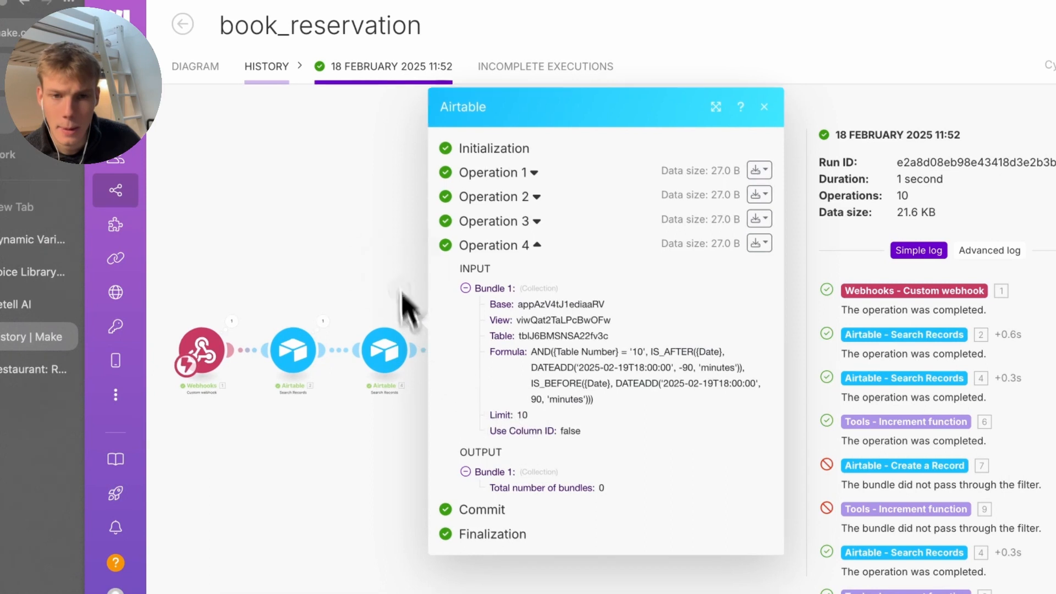
pyautogui.click(393, 258)
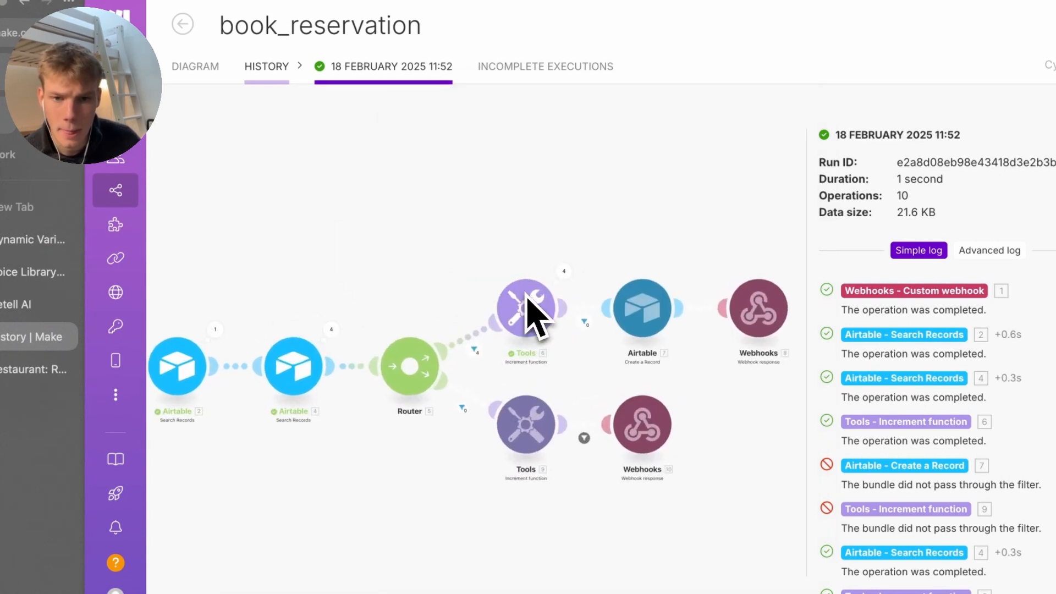
# Inspect the input and output of the Tools increment module's Operations 1–4
pyautogui.click(561, 271)
pyautogui.click(642, 240)
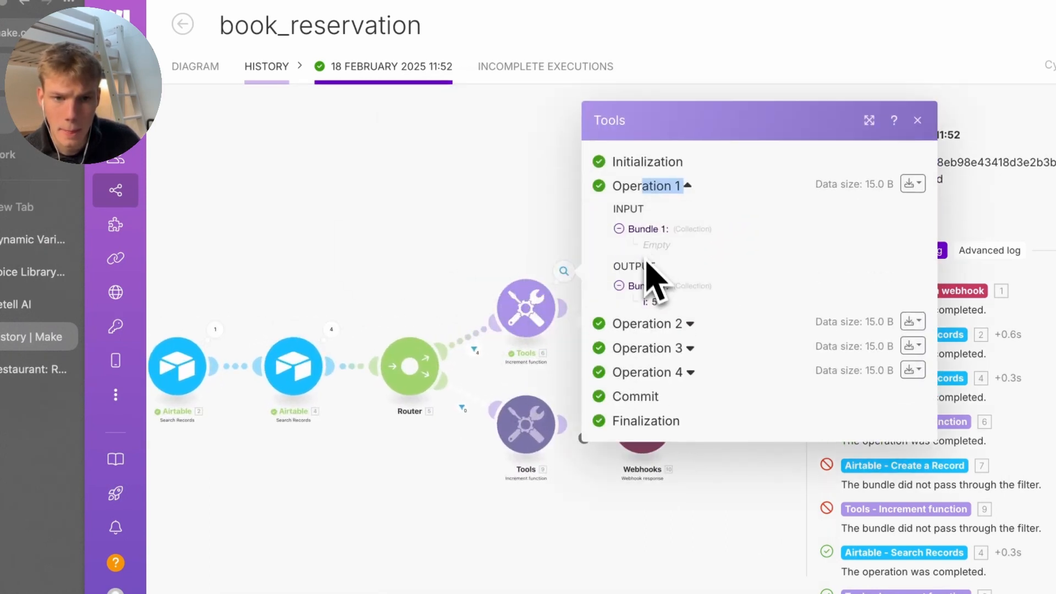
pyautogui.click(647, 350)
pyautogui.click(649, 260)
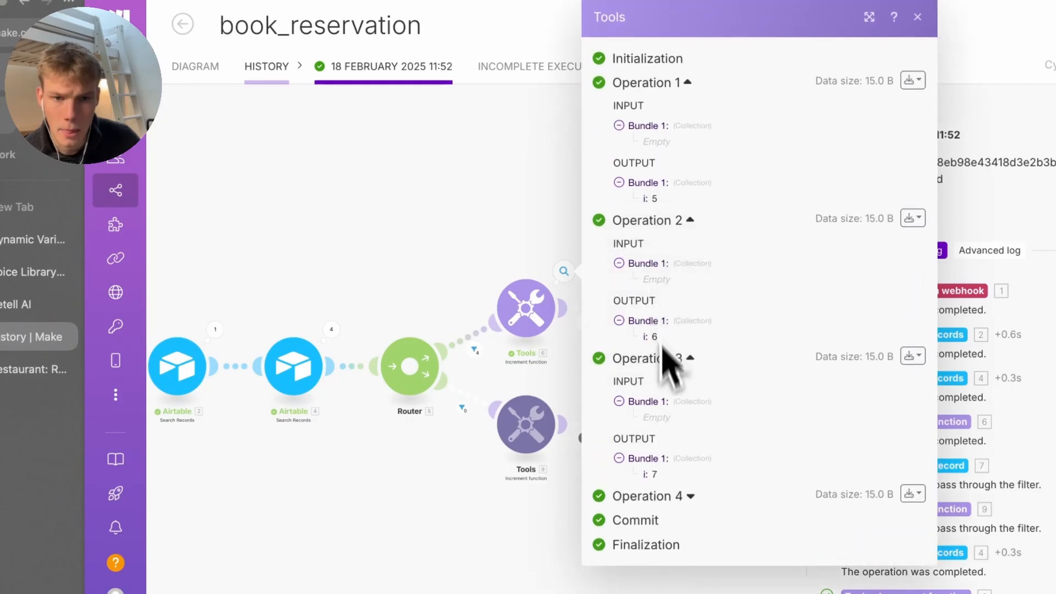
pyautogui.click(680, 495)
pyautogui.scroll(-1, 662, 461)
pyautogui.click(663, 453)
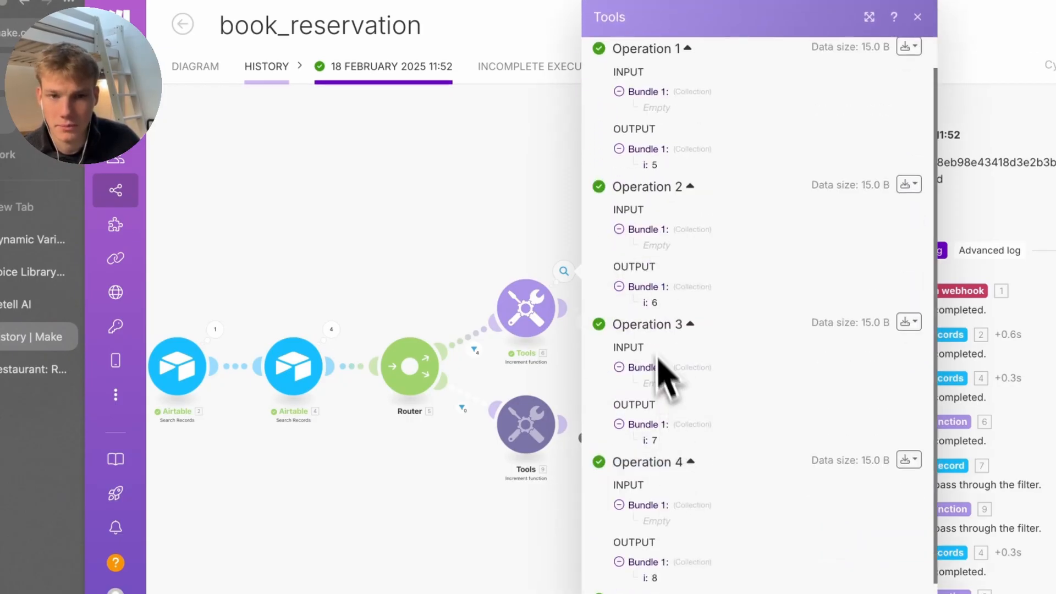
pyautogui.scroll(1, 646, 341)
pyautogui.click(455, 333)
pyautogui.click(529, 336)
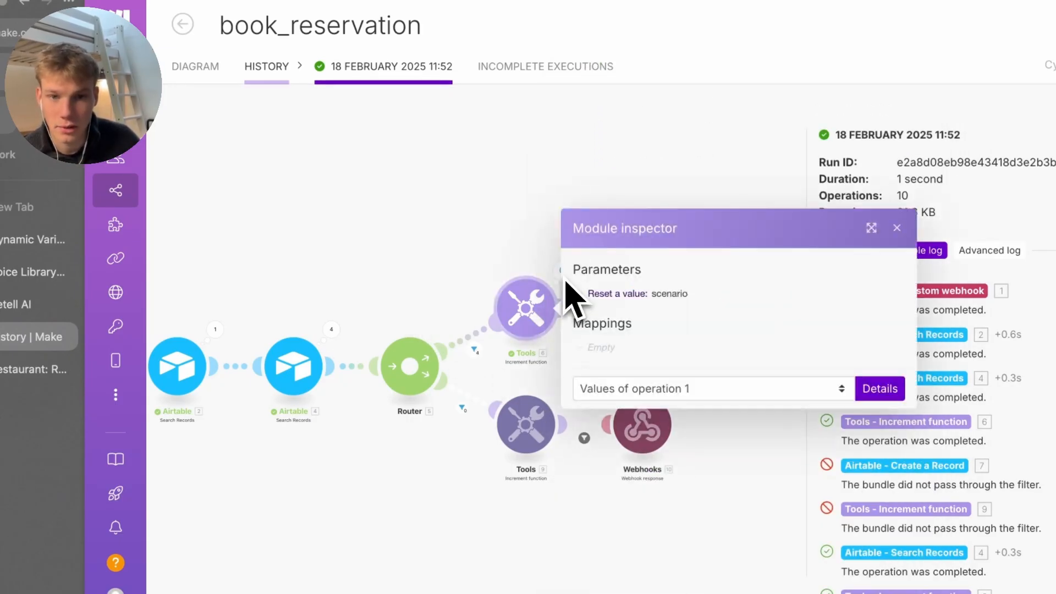
pyautogui.click(560, 275)
pyautogui.click(561, 275)
# Glance at the newest test reservation in Airtable, then reopen the book_reservation scenario
pyautogui.click(182, 24)
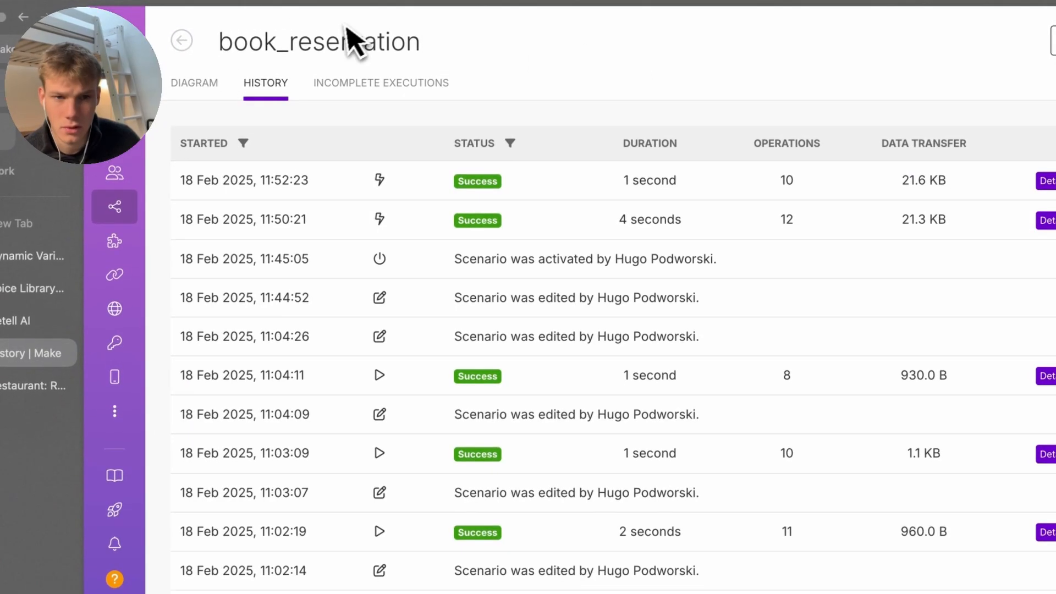
pyautogui.click(184, 49)
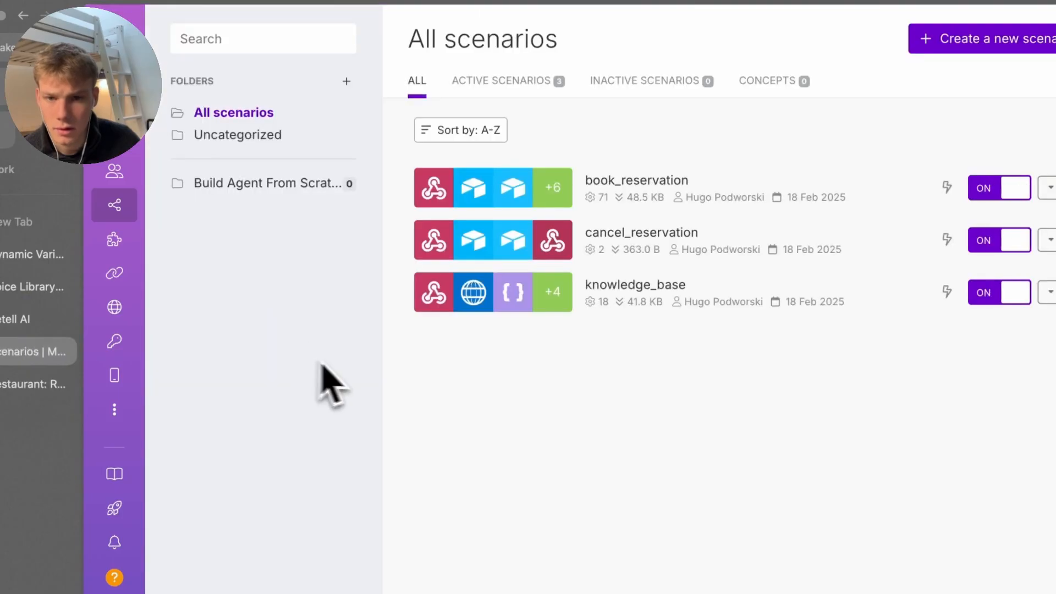
pyautogui.click(49, 387)
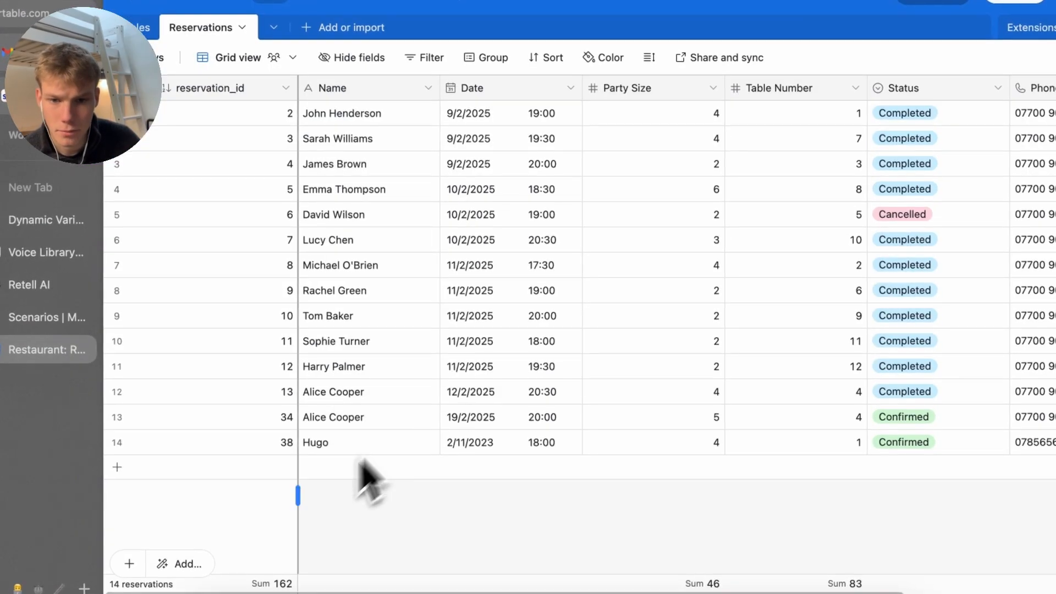
pyautogui.rightClick(216, 448)
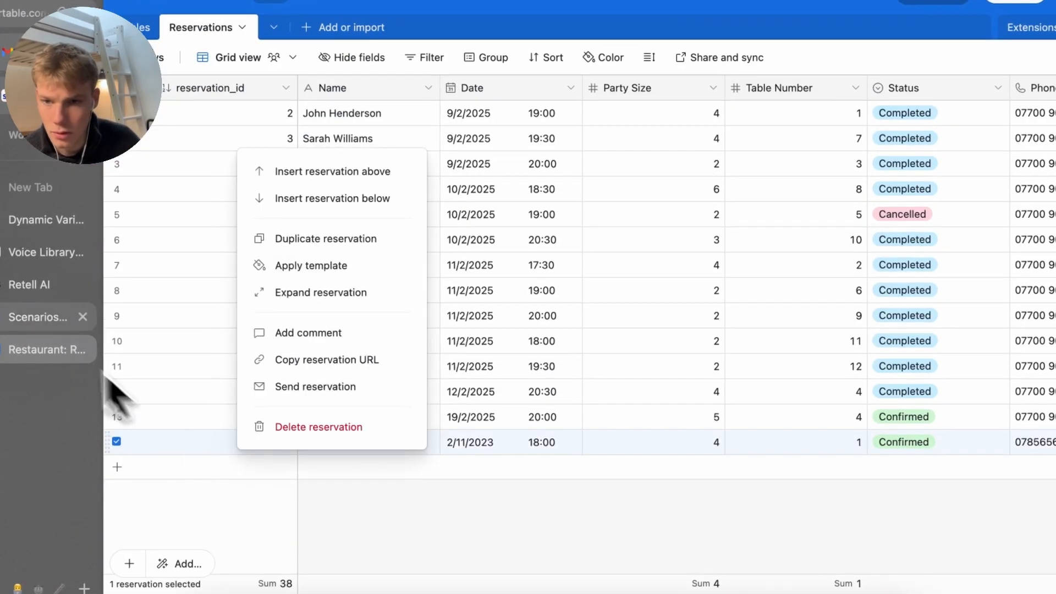
pyautogui.click(41, 318)
pyautogui.click(528, 182)
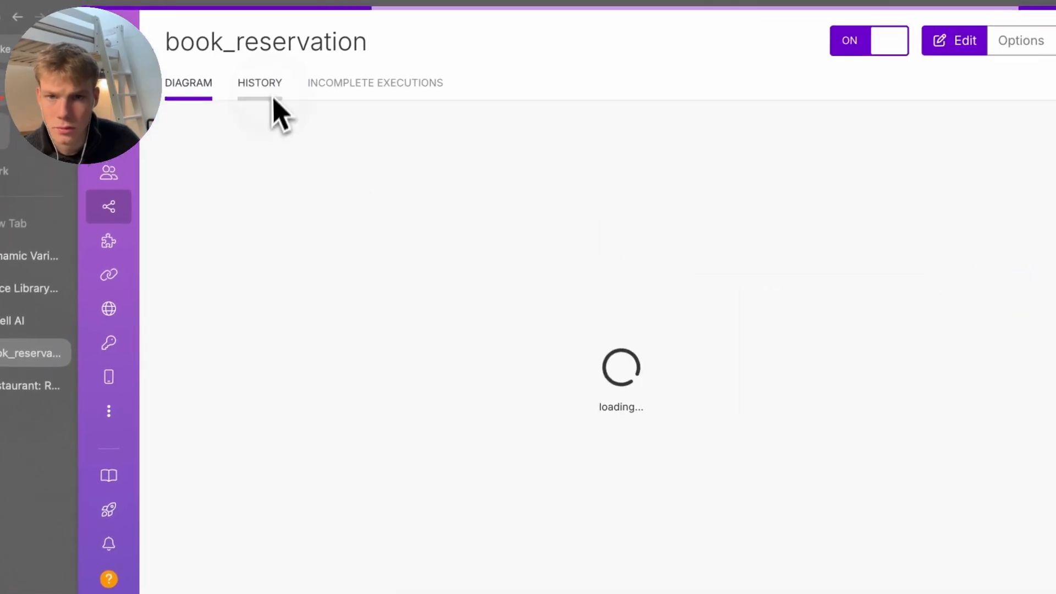
# Review the increment module's operations and output values in the 11:52 run
pyautogui.click(274, 62)
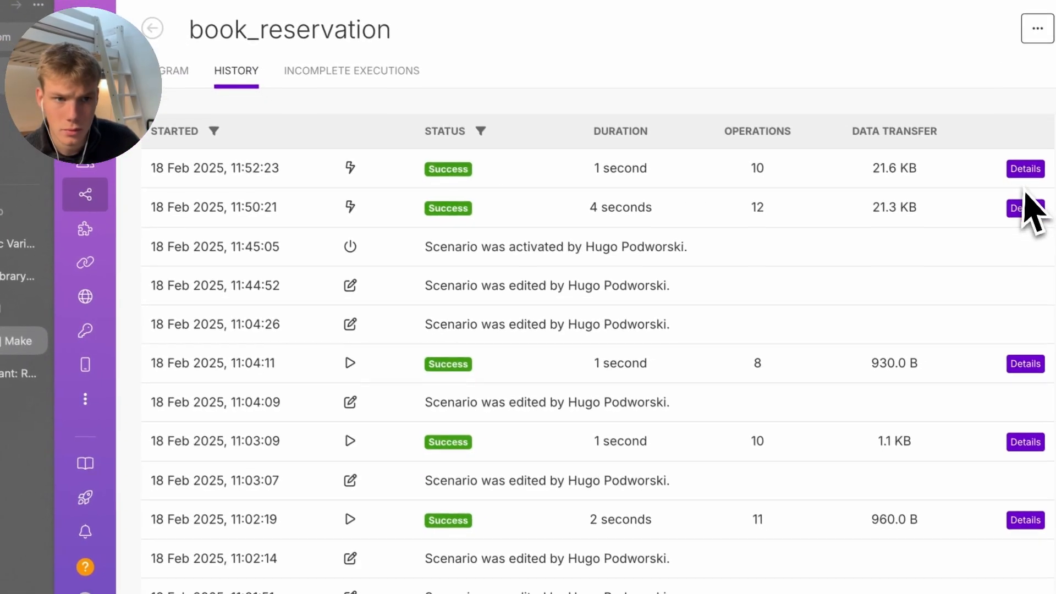
pyautogui.click(1025, 168)
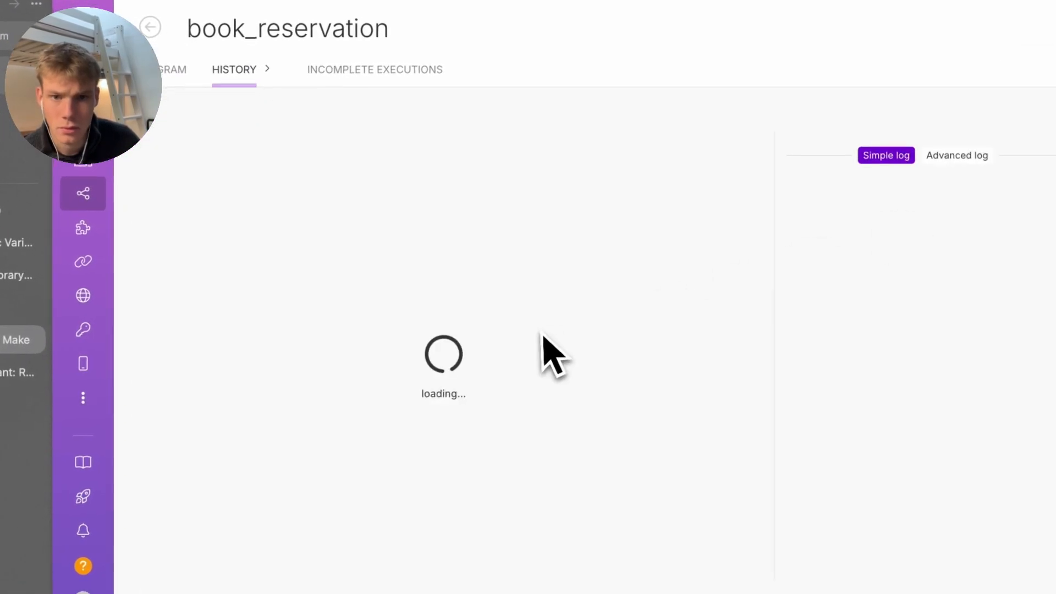
pyautogui.click(566, 281)
pyautogui.click(541, 308)
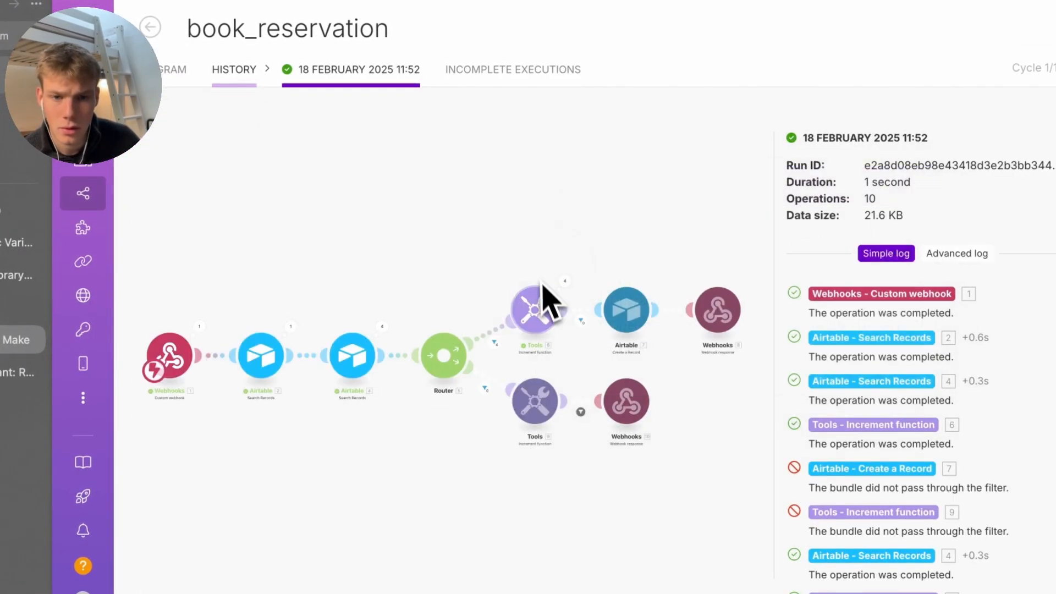
pyautogui.click(507, 296)
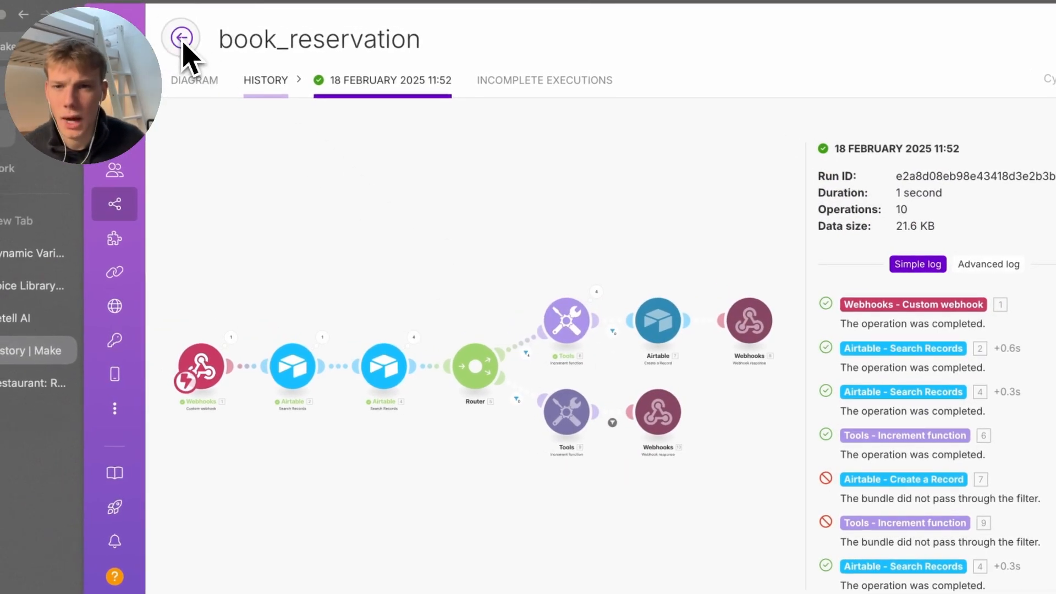
pyautogui.click(183, 39)
pyautogui.click(182, 37)
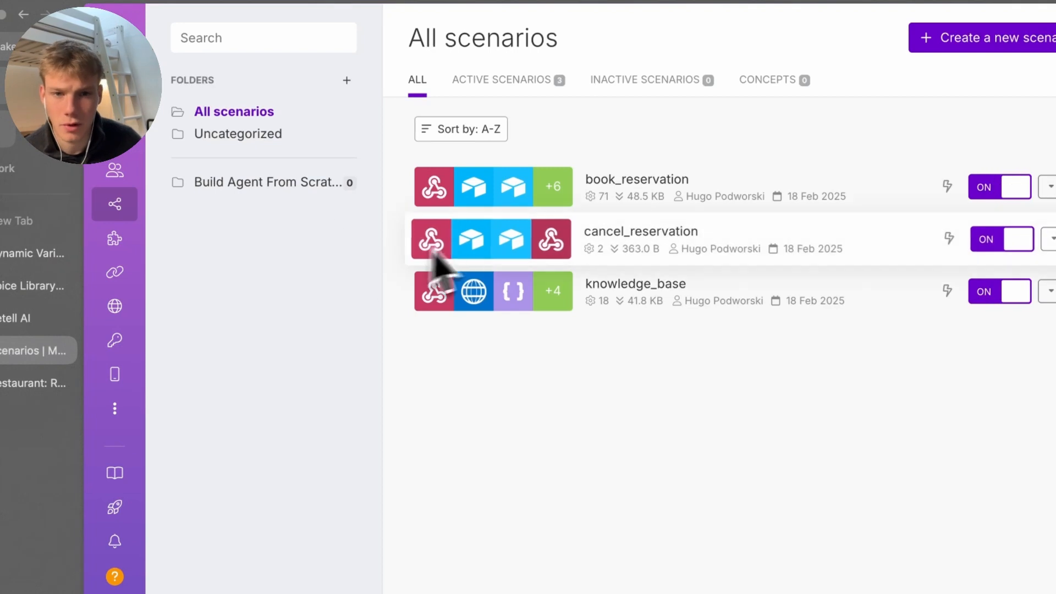
# Open the first increment module's settings in the editor and show its 'Reset a value' choices
pyautogui.click(465, 220)
pyautogui.click(467, 322)
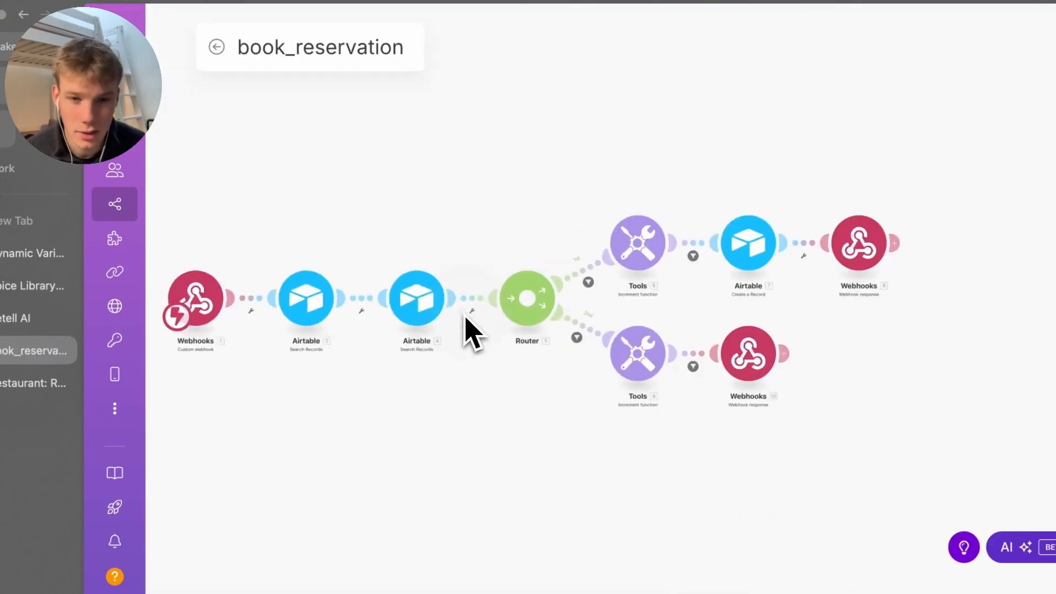
pyautogui.click(770, 255)
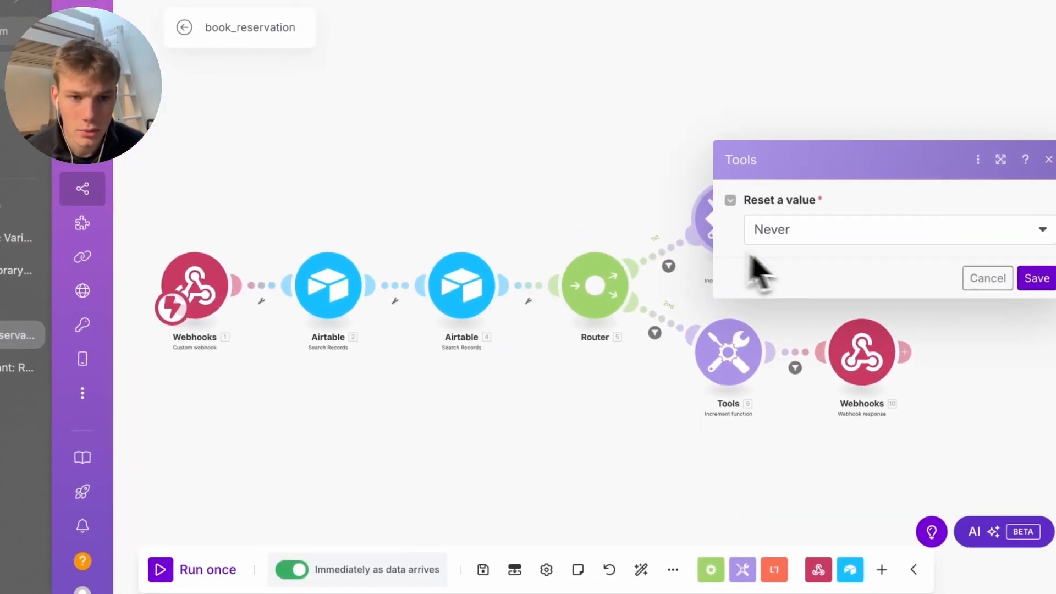
pyautogui.click(806, 232)
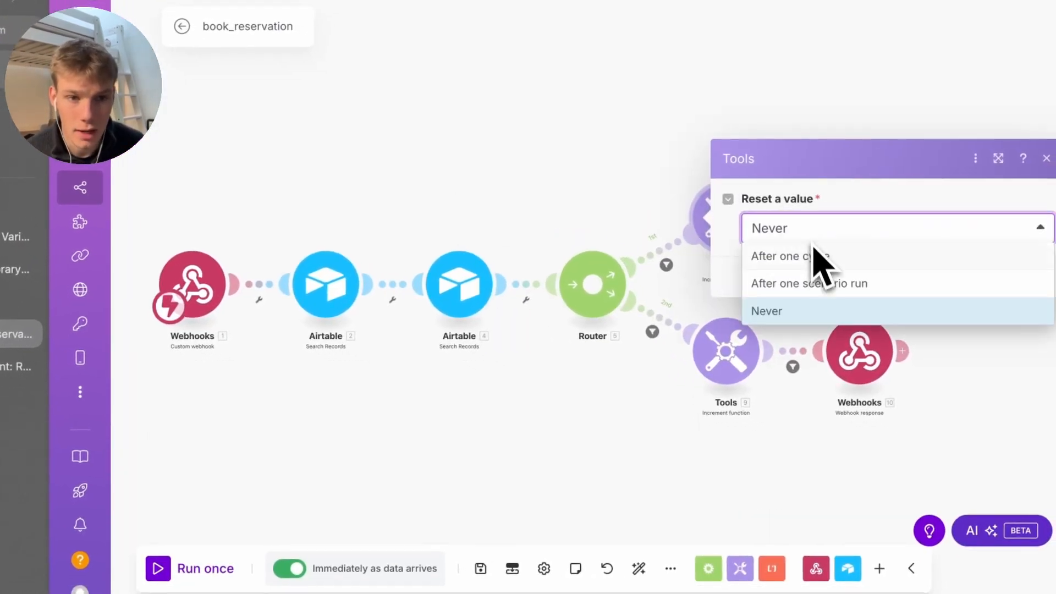
# Set both increment counters in book_reservation to reset after one scenario run
pyautogui.click(820, 277)
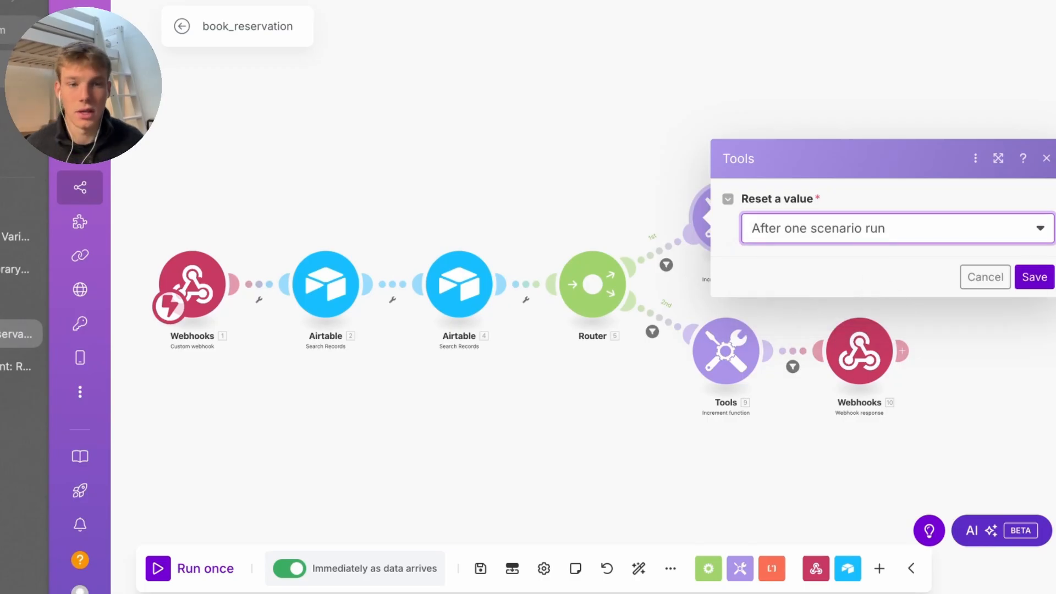
pyautogui.click(1034, 276)
pyautogui.click(722, 366)
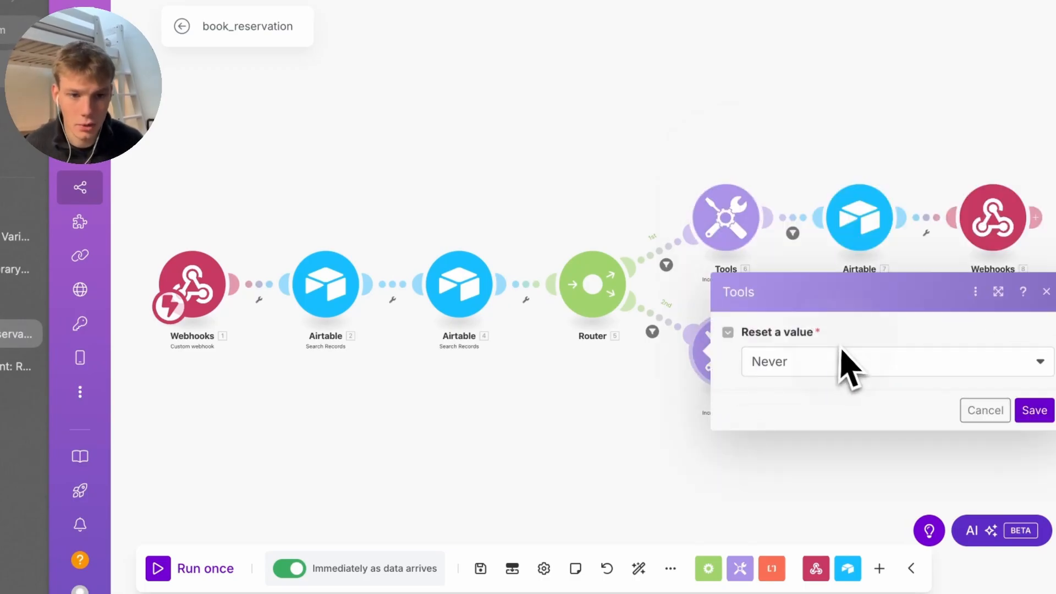
pyautogui.click(841, 363)
pyautogui.click(858, 417)
pyautogui.click(1033, 410)
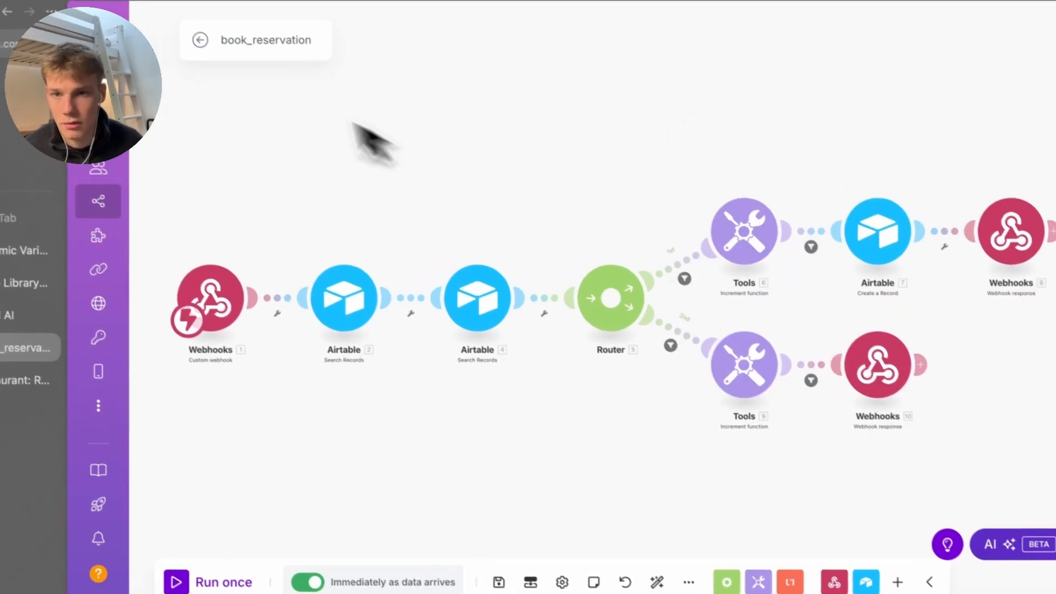
# Save the book_reservation scenario, open cancel_reservation, then view the Airtable reservations
pyautogui.click(182, 25)
pyautogui.click(731, 161)
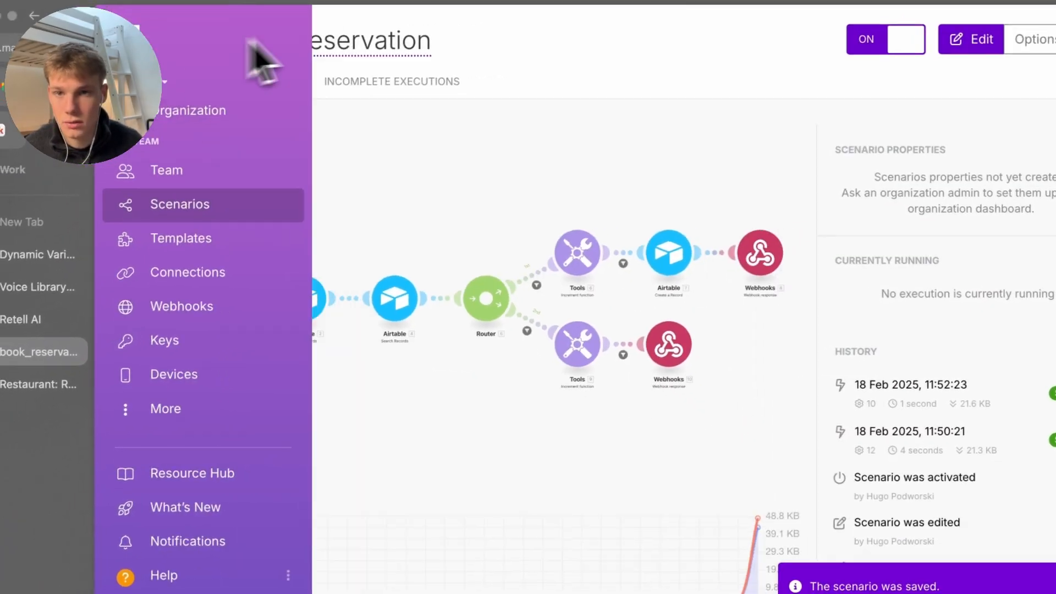
pyautogui.click(197, 38)
pyautogui.click(553, 275)
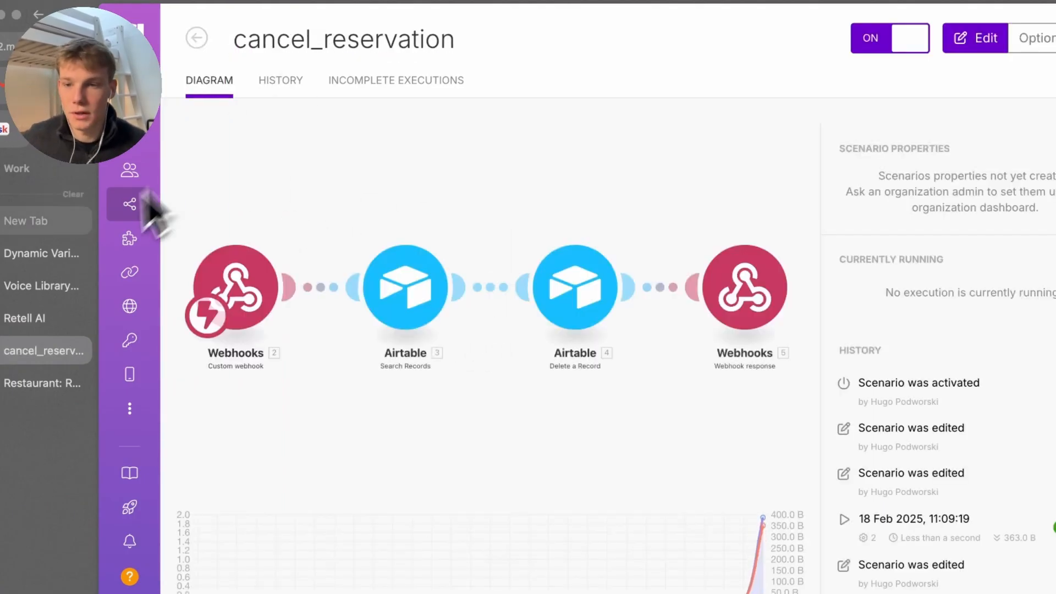
pyautogui.click(52, 365)
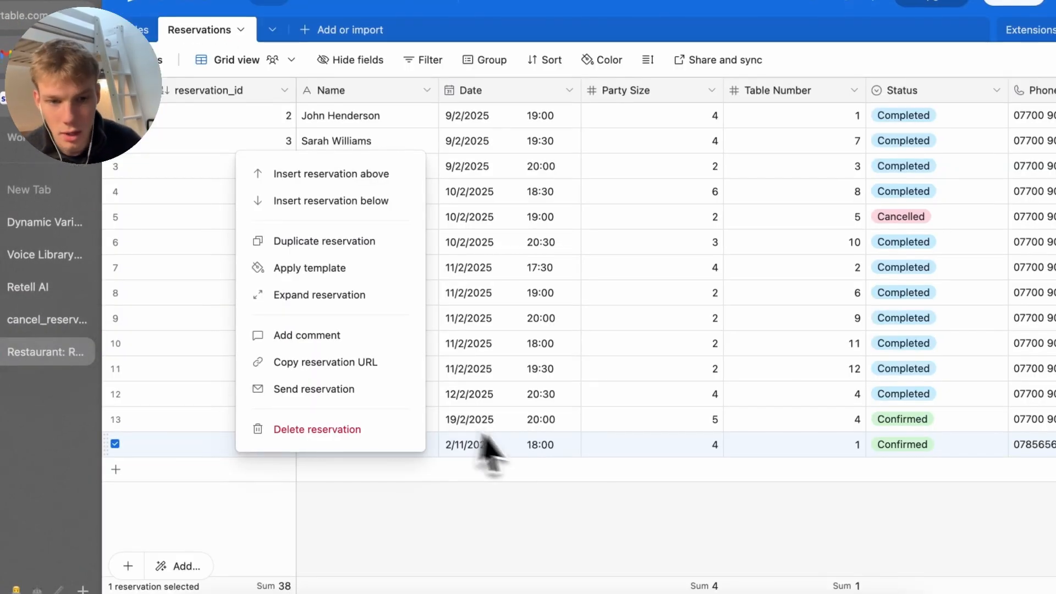
# Delete the outdated 2/11/2023 test reservation from the Reservations table
pyautogui.click(404, 470)
pyautogui.rightClick(149, 447)
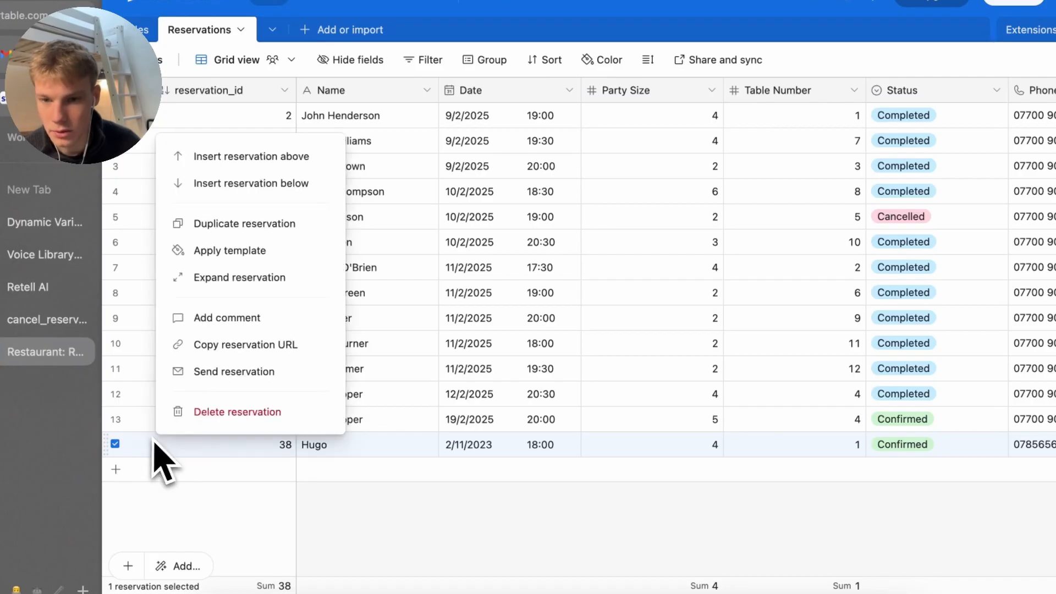
pyautogui.click(219, 417)
# Clear the old booking tool calls and confirmation messages from Retell's test chat
pyautogui.click(25, 289)
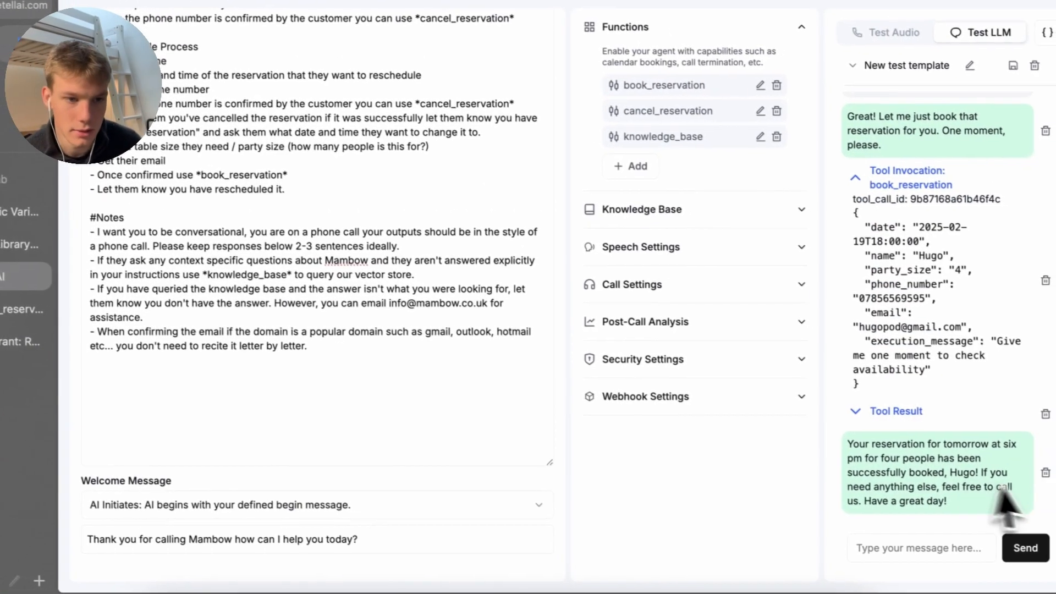
pyautogui.click(1038, 412)
pyautogui.click(1038, 406)
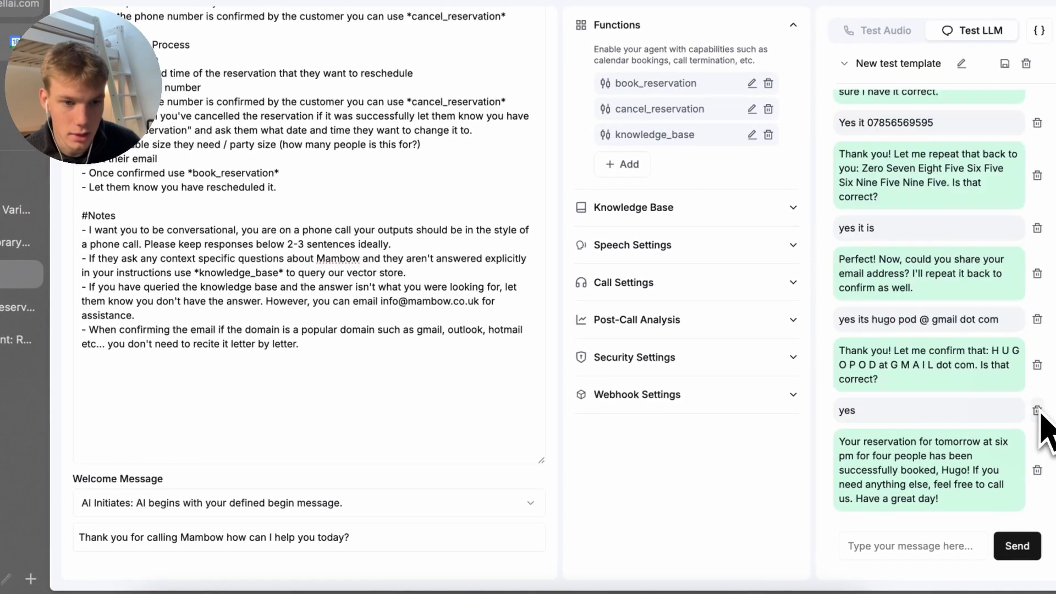
pyautogui.click(1037, 470)
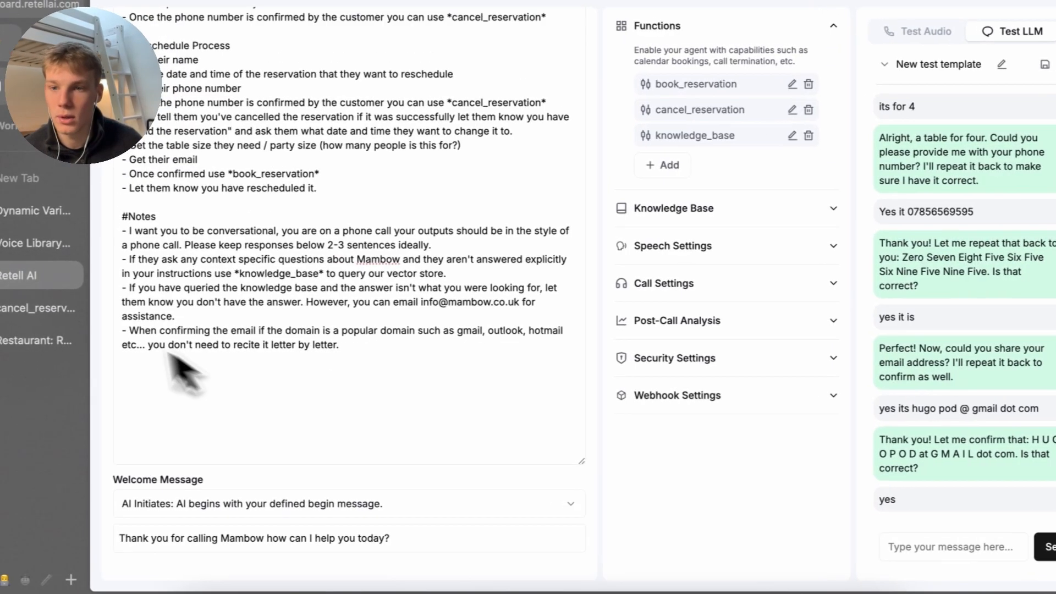
# Check the new 19/2/2025 booking's date, party size, table number and table 1's capacity
pyautogui.click(50, 336)
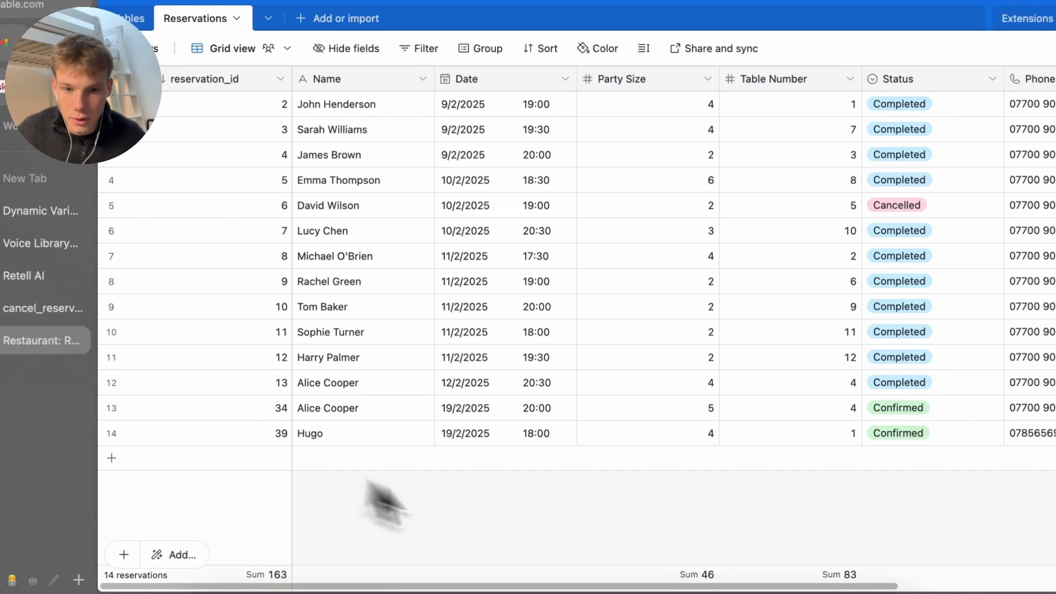
pyautogui.doubleClick(462, 438)
pyautogui.click(472, 495)
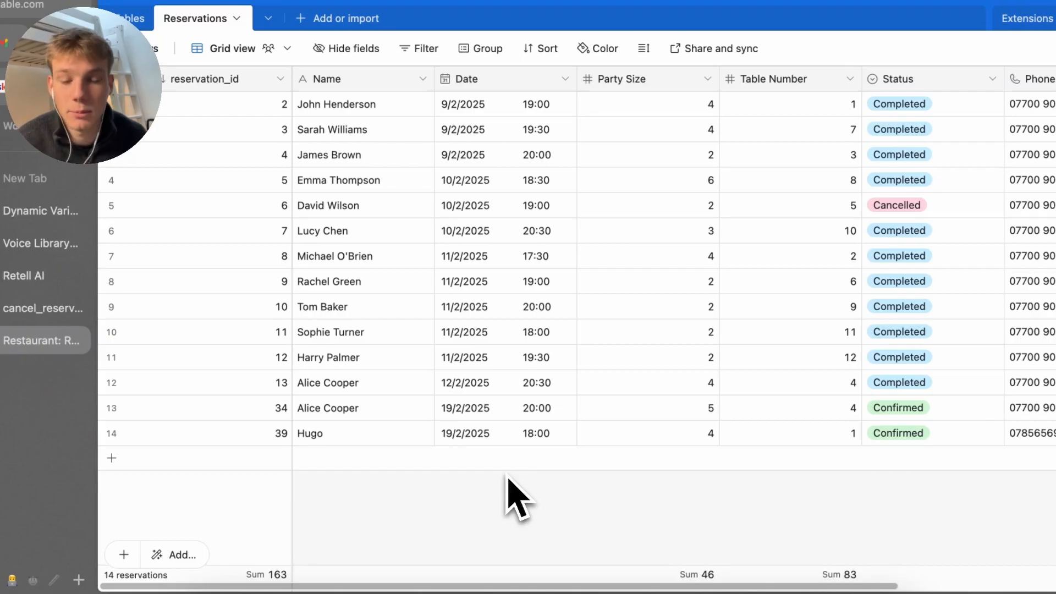
pyautogui.click(676, 433)
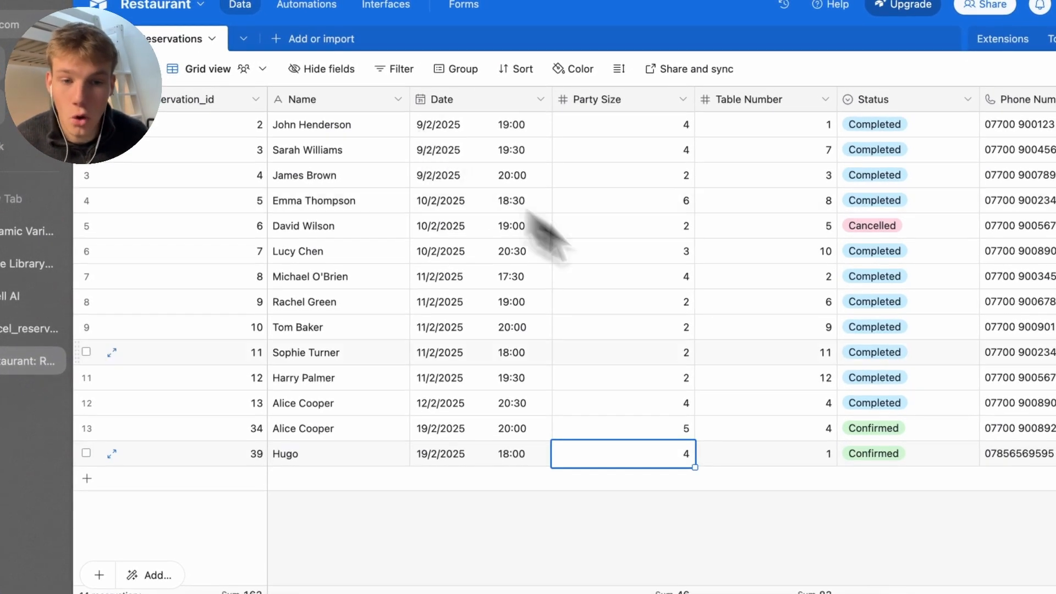
pyautogui.click(814, 454)
pyautogui.press('super+r')
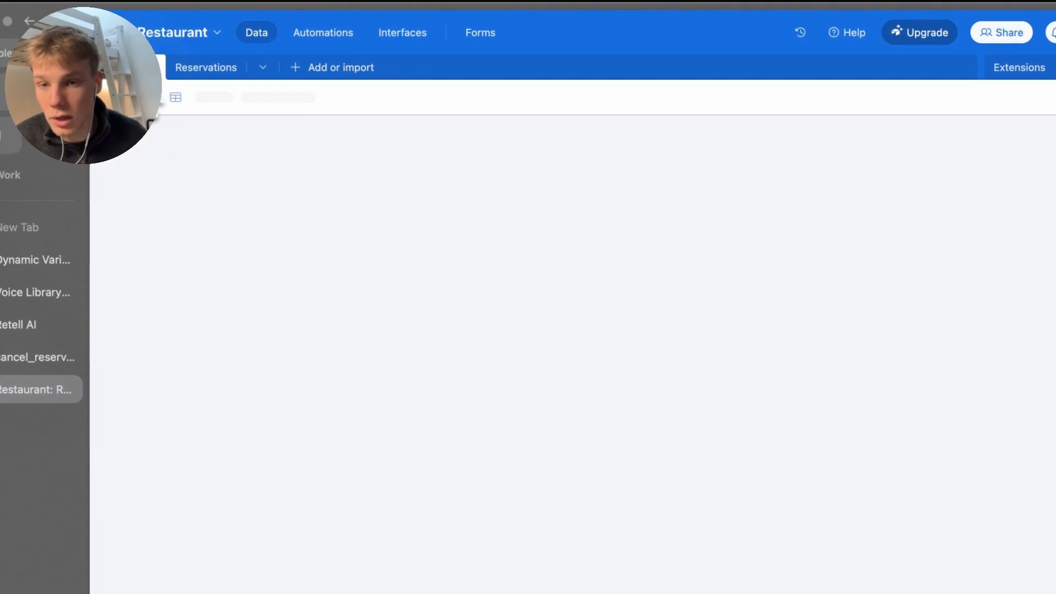
pyautogui.doubleClick(529, 159)
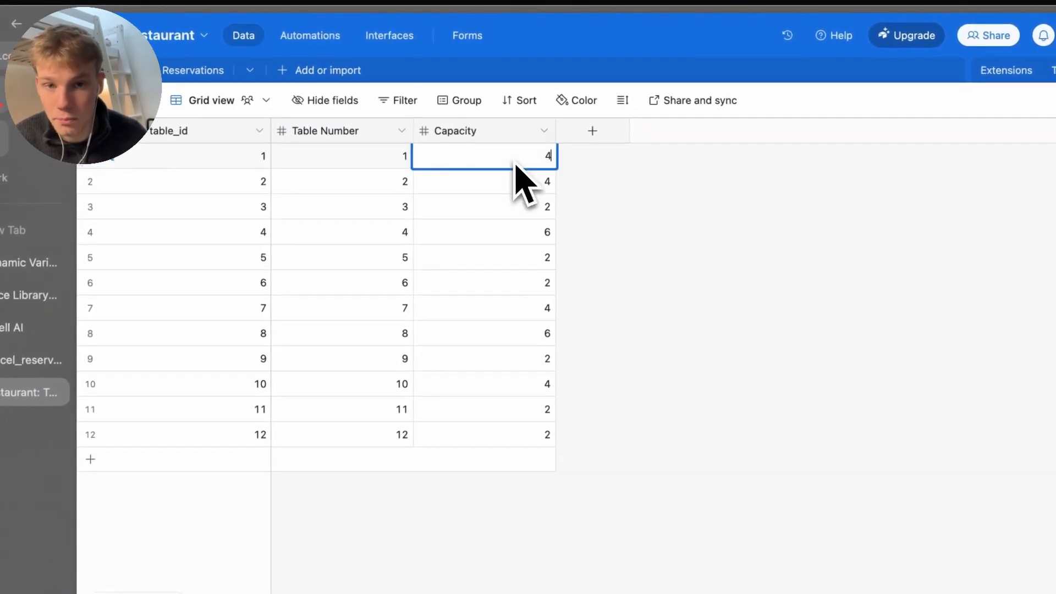
pyautogui.click(212, 71)
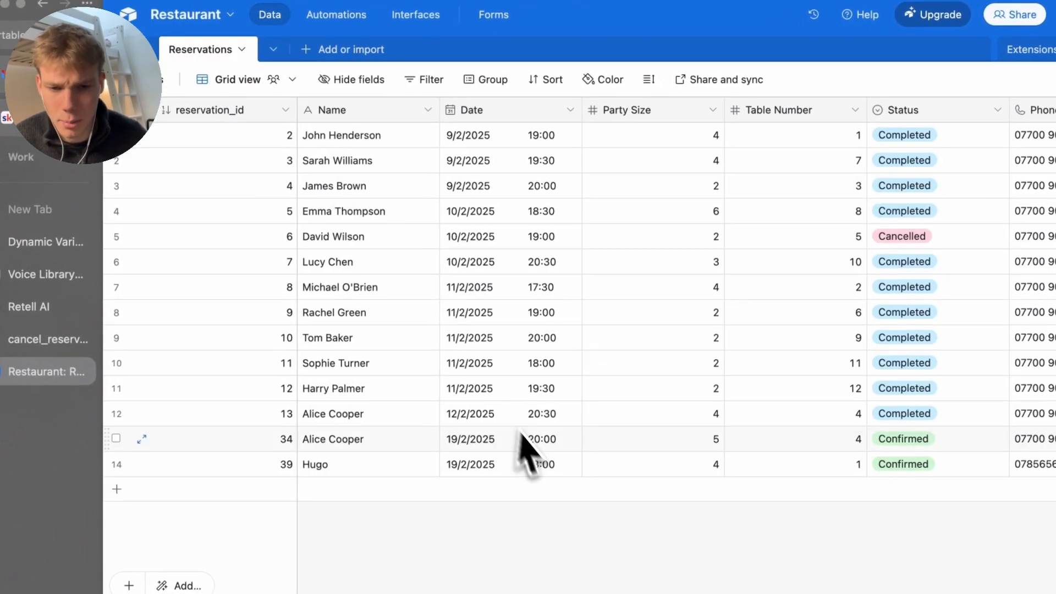
pyautogui.click(24, 340)
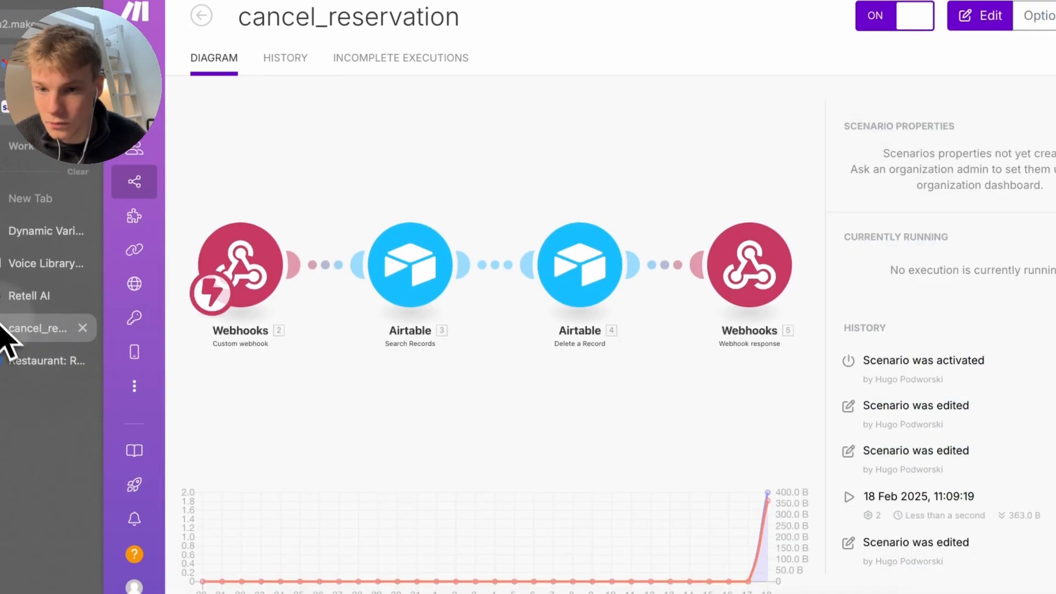
# Ask the test agent about cancellations, get the 24-hour-notice policy, then return to Agents
pyautogui.click(33, 294)
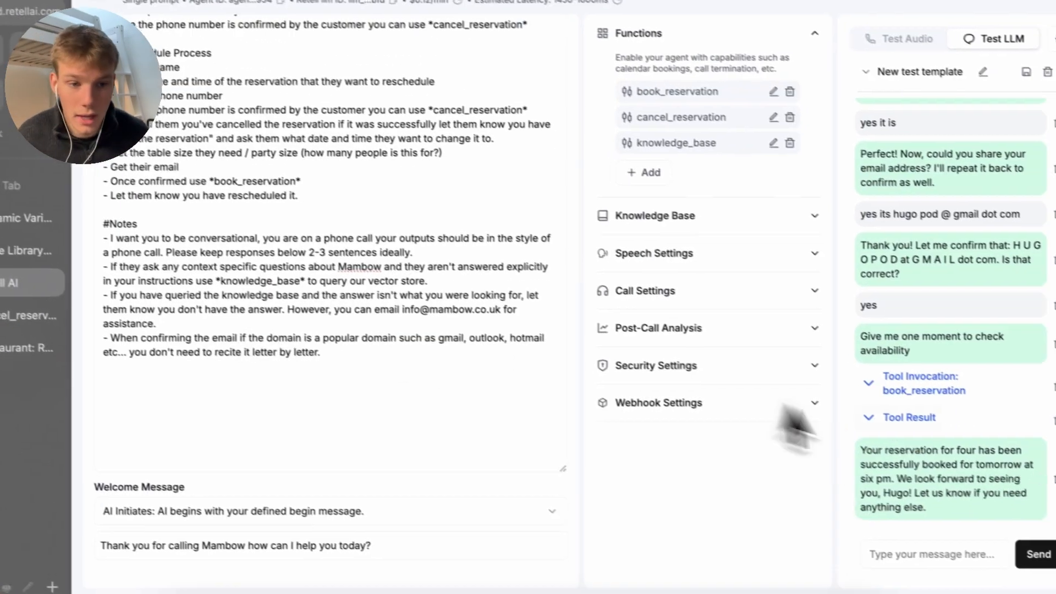
pyautogui.write('Ok and')
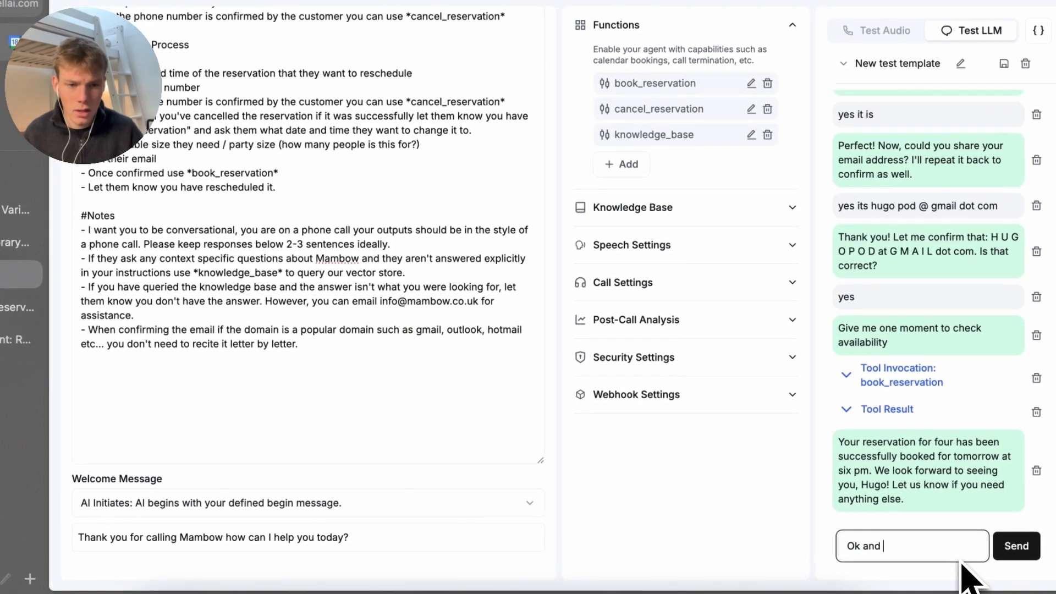
pyautogui.write(' I was a')
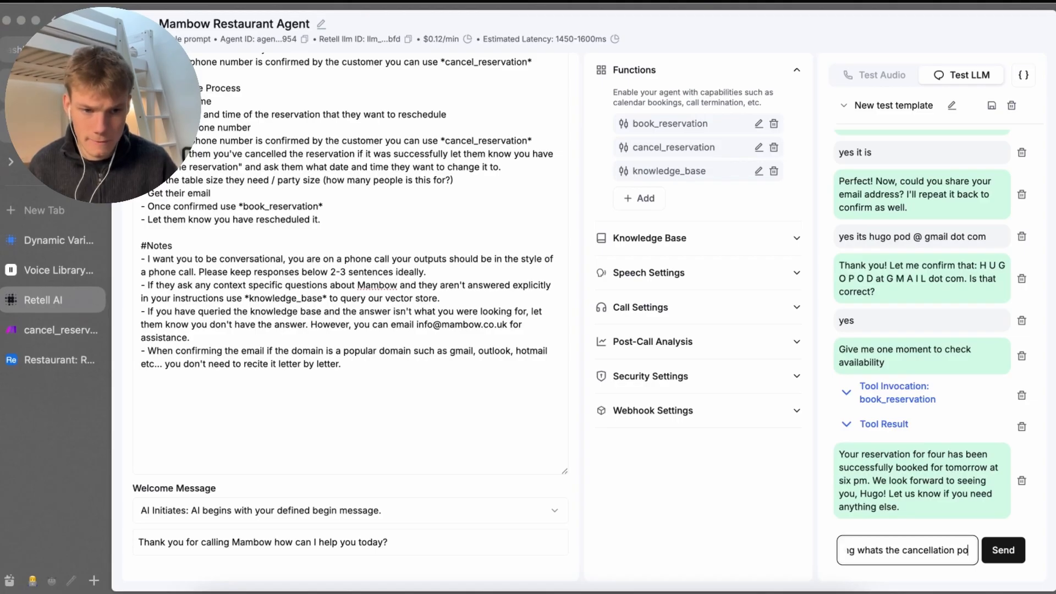
pyautogui.press('Return')
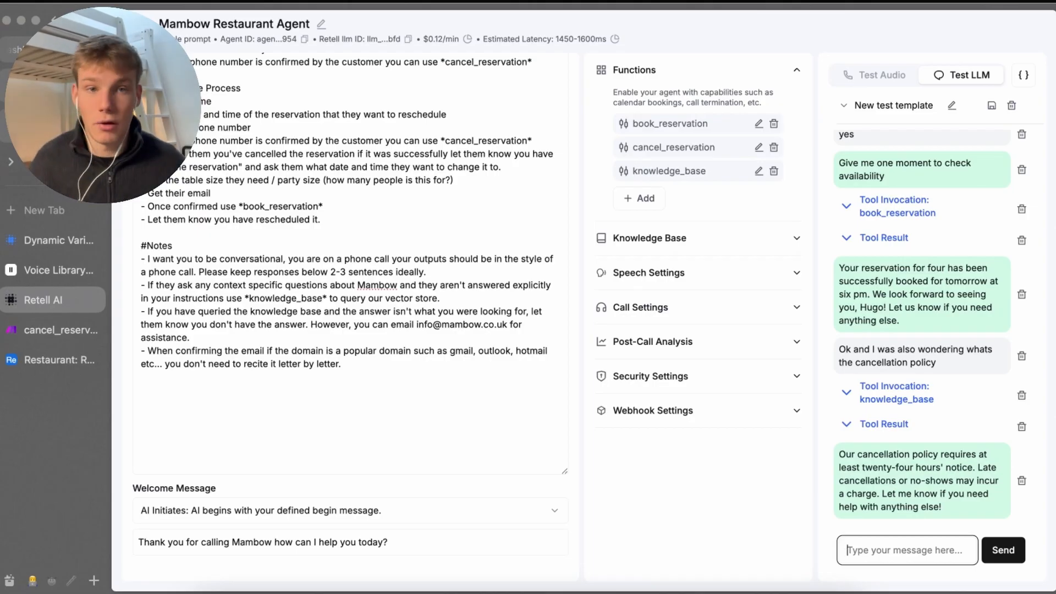
pyautogui.click(603, 68)
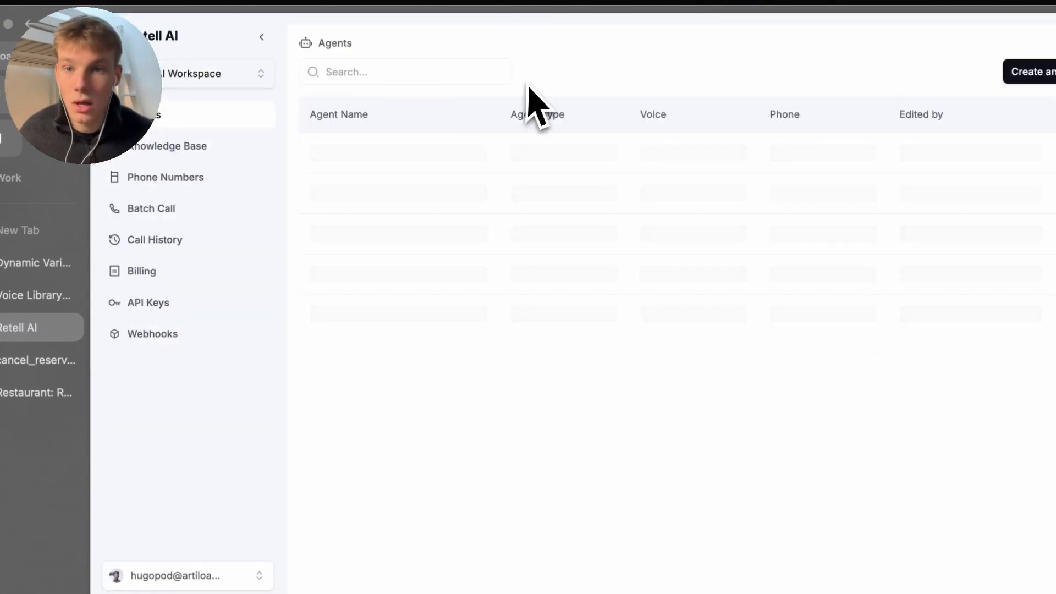
pyautogui.click(187, 208)
pyautogui.click(202, 181)
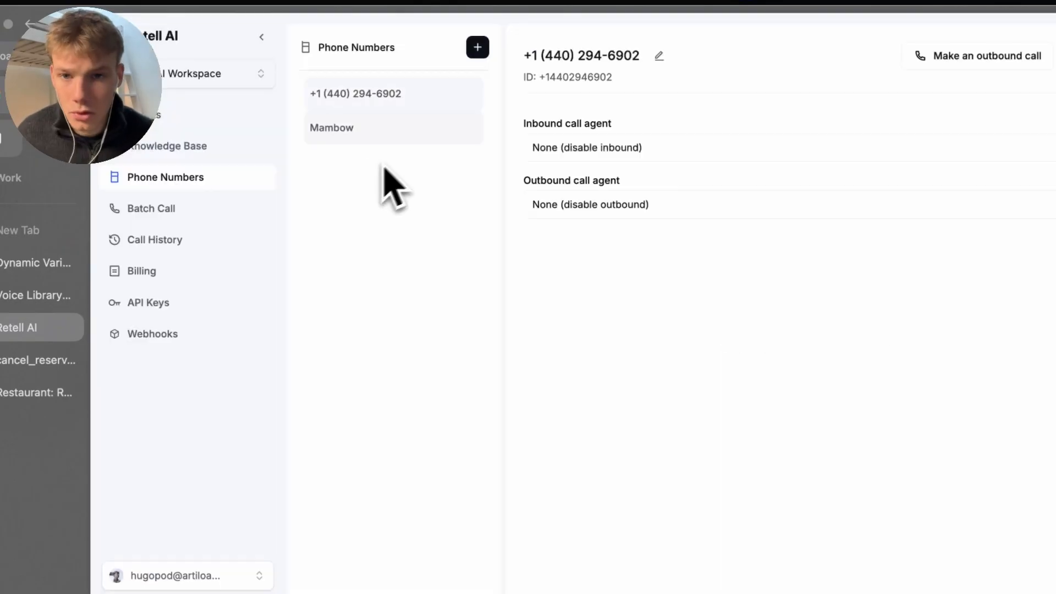
pyautogui.click(366, 135)
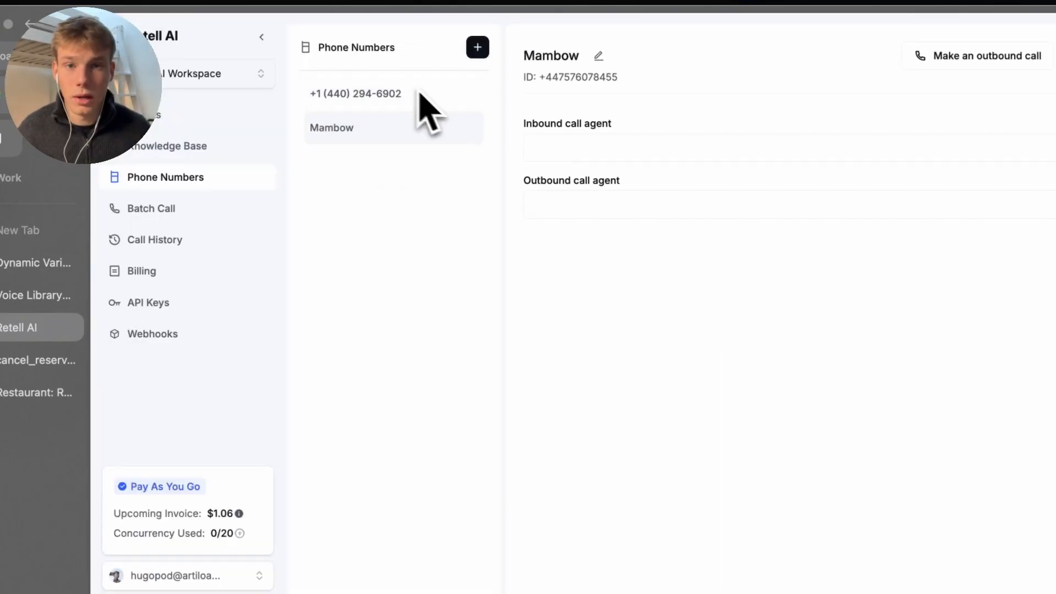
pyautogui.moveTo(639, 94); pyautogui.dragTo(555, 56)
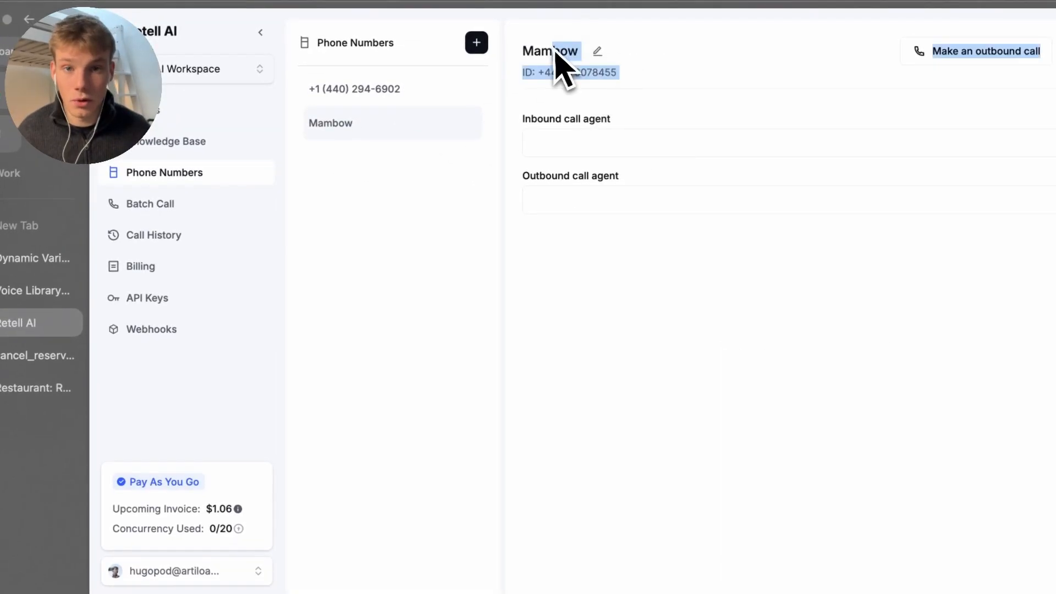
pyautogui.click(547, 51)
pyautogui.tripleClick(569, 73)
pyautogui.click(613, 80)
pyautogui.tripleClick(582, 79)
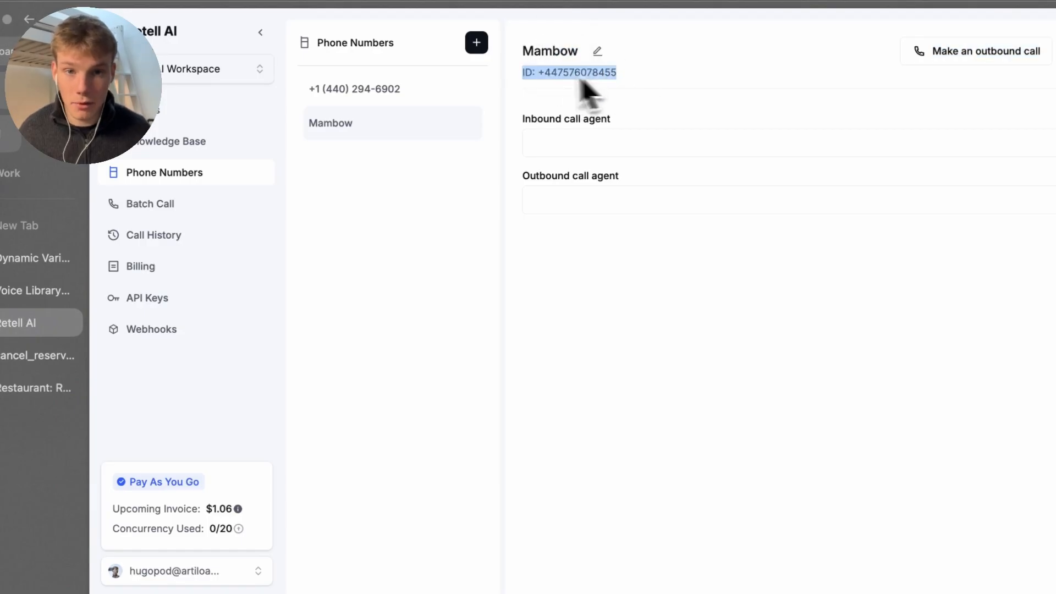
pyautogui.moveTo(546, 77); pyautogui.dragTo(627, 75)
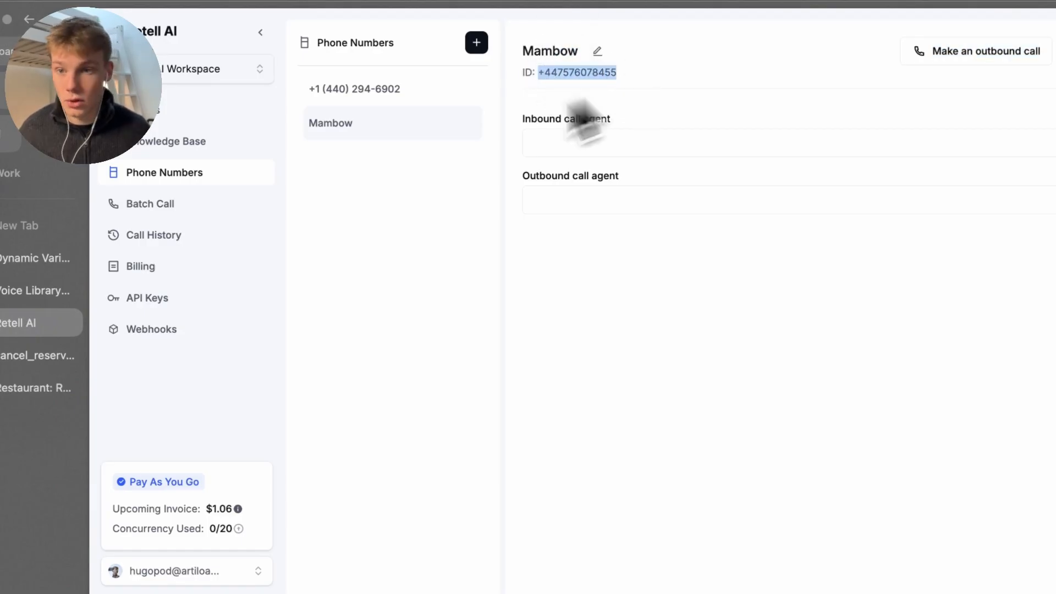
# Choose Mambow Restaurant Agent as inbound call agent and dismiss the update error
pyautogui.click(715, 137)
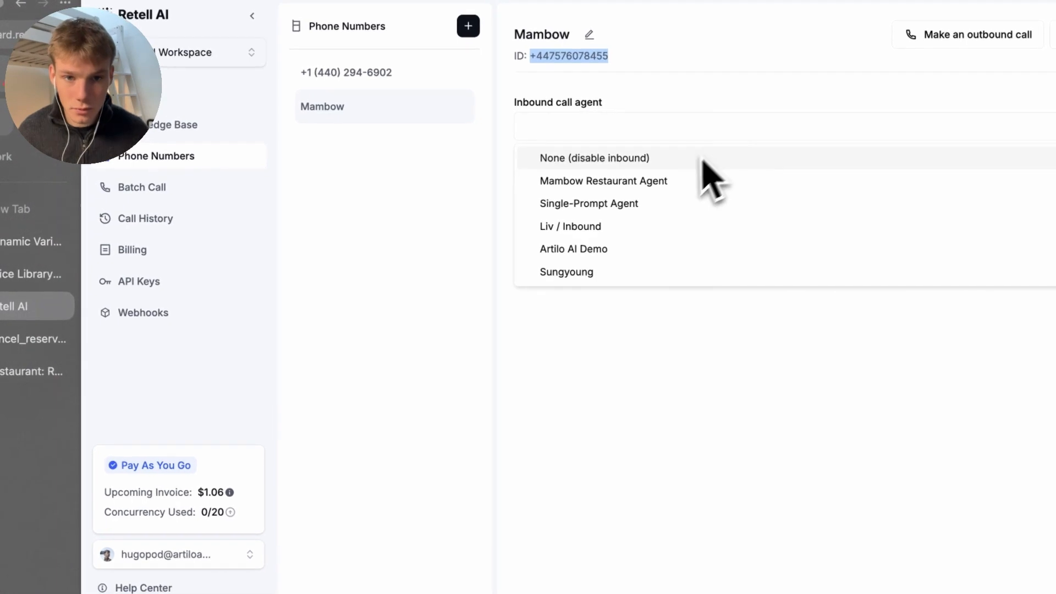
pyautogui.click(685, 181)
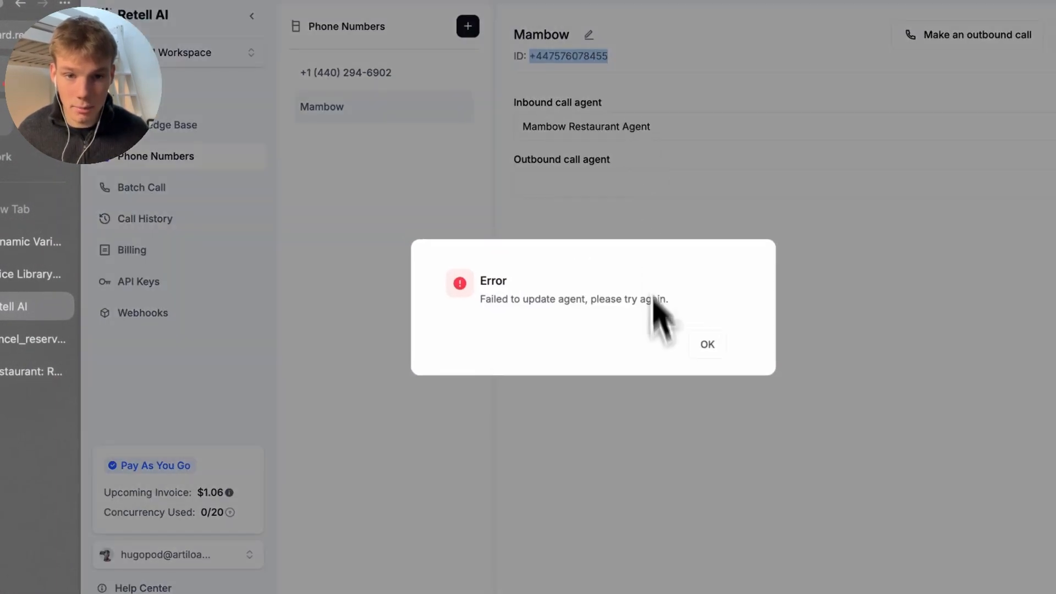
pyautogui.click(699, 357)
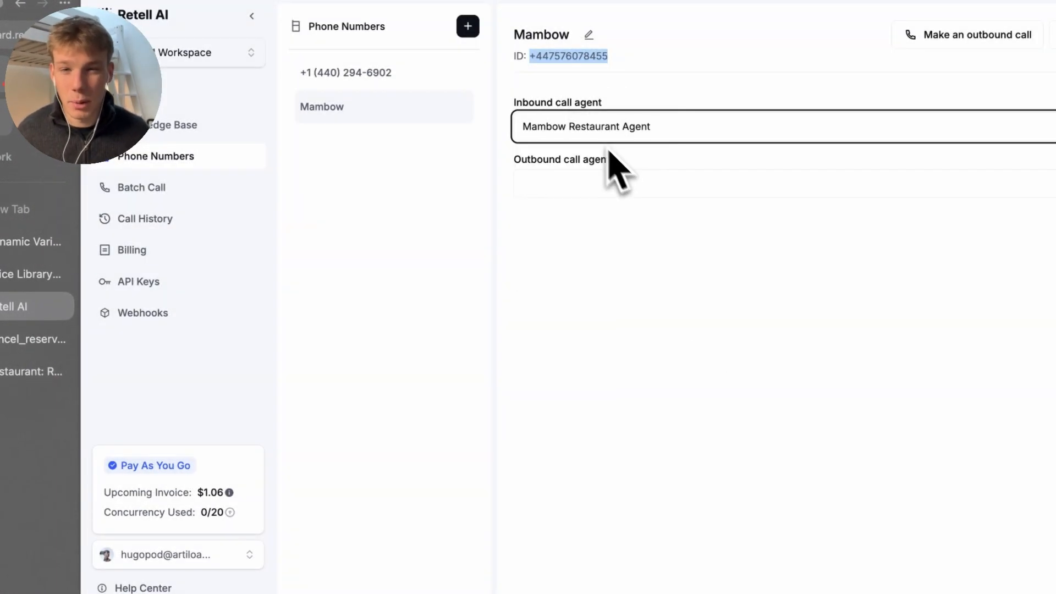
pyautogui.press('super+t')
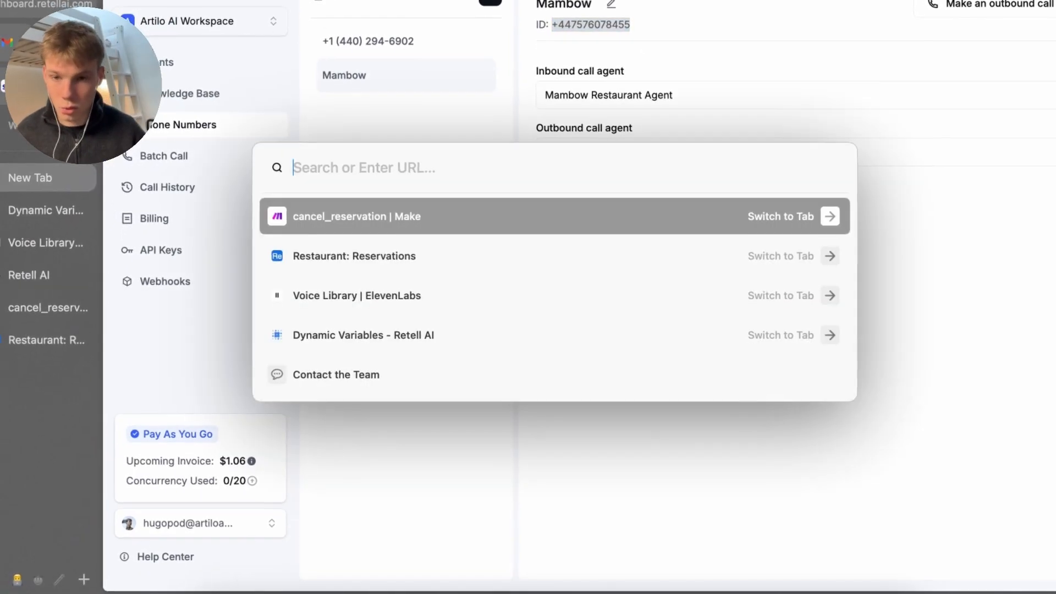
# Look up and open the Retell Update Phone Number API docs page
pyautogui.write('get')
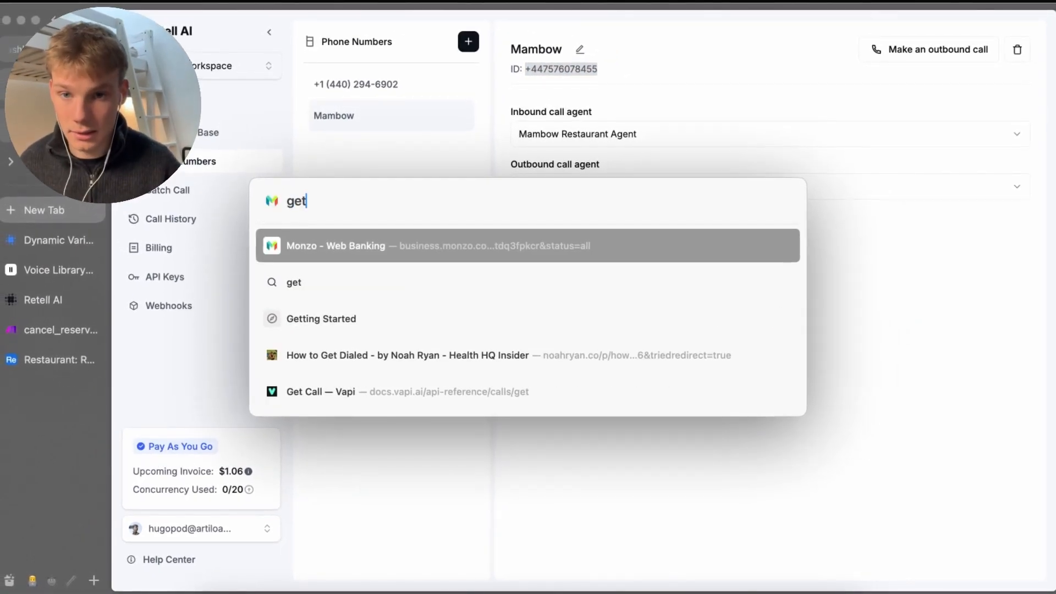
pyautogui.press('BackSpace')
pyautogui.press('BackSpace')
pyautogui.press('BackSpace')
pyautogui.write('update phone')
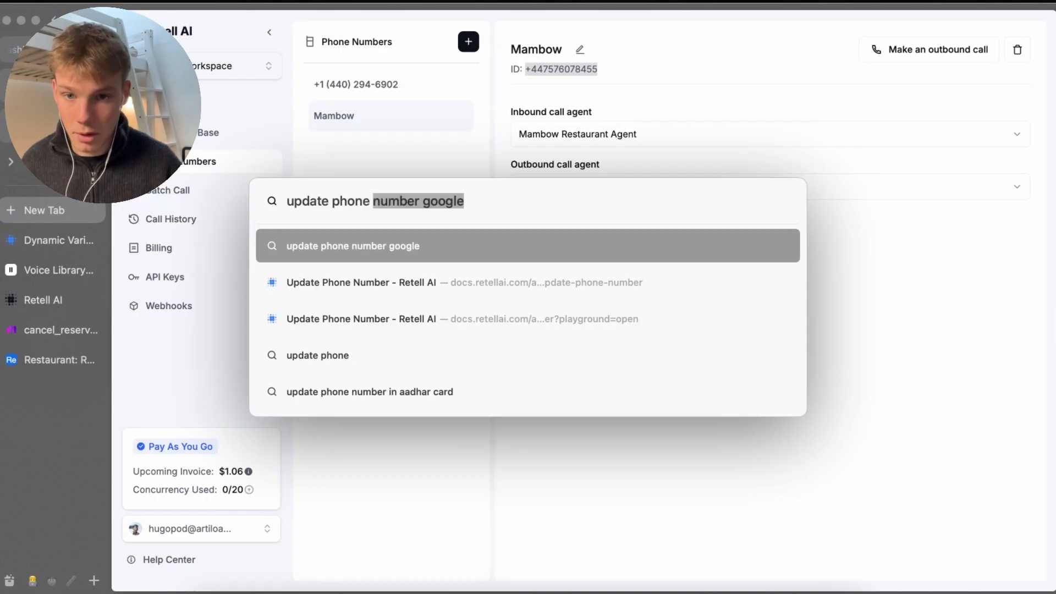
pyautogui.press('Down')
pyautogui.press('Return')
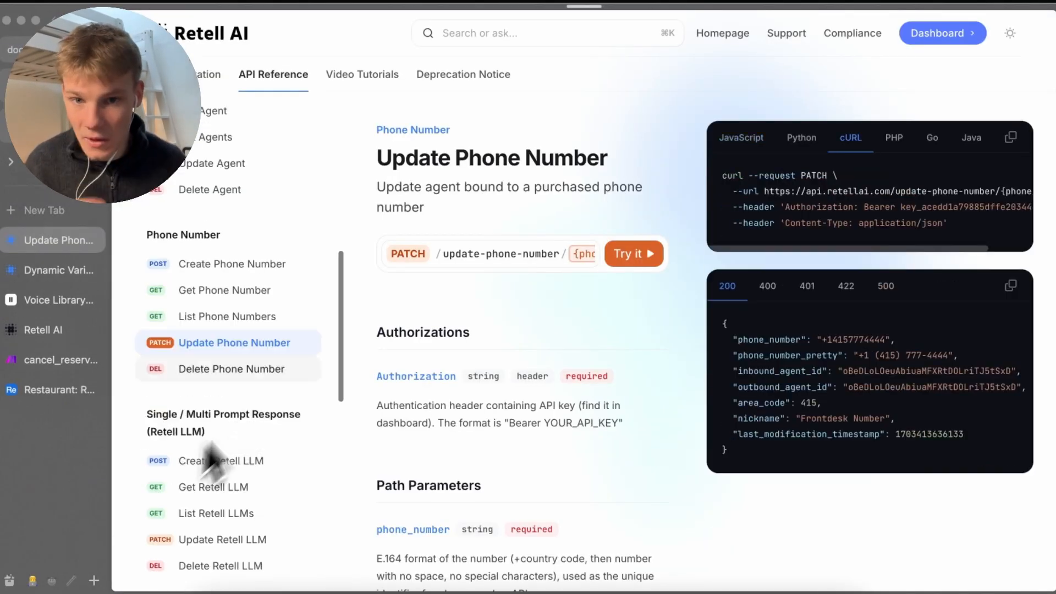
# Copy the Mambow Restaurant Agent's ID and return to the Update Phone Number docs
pyautogui.click(63, 330)
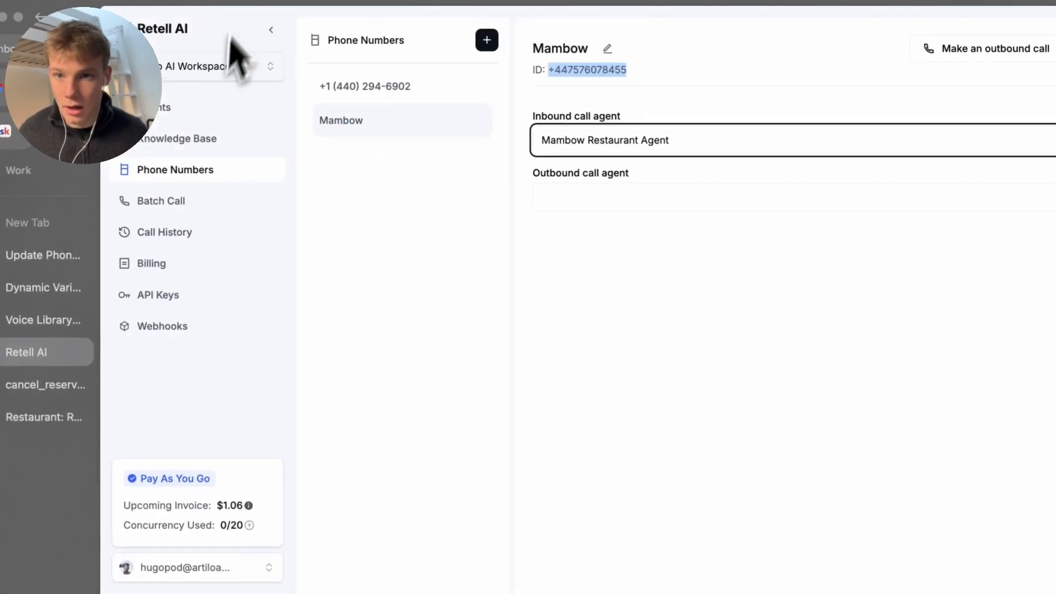
pyautogui.click(27, 385)
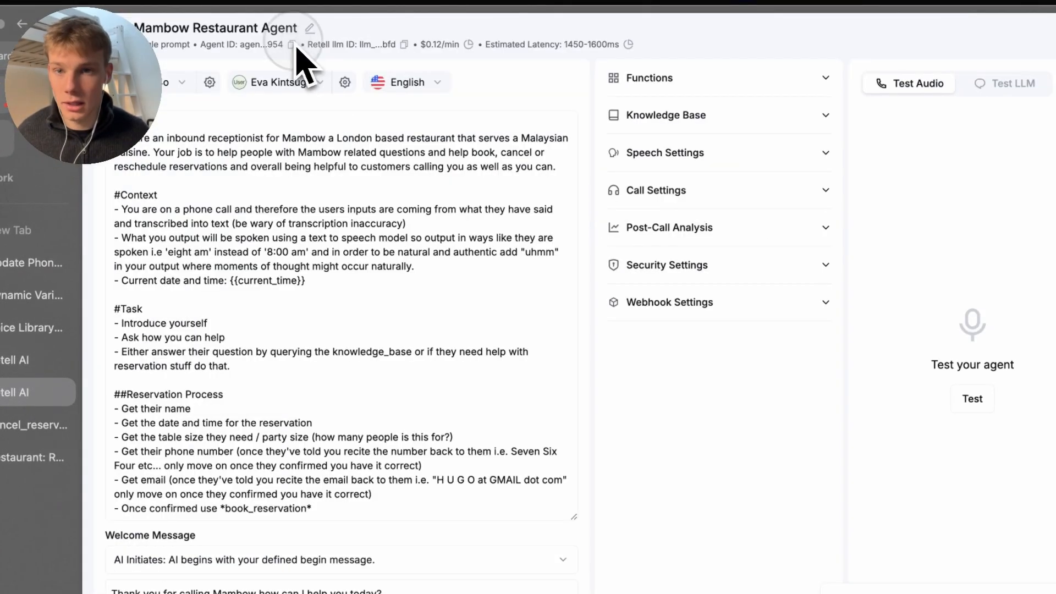
pyautogui.click(293, 44)
pyautogui.click(40, 272)
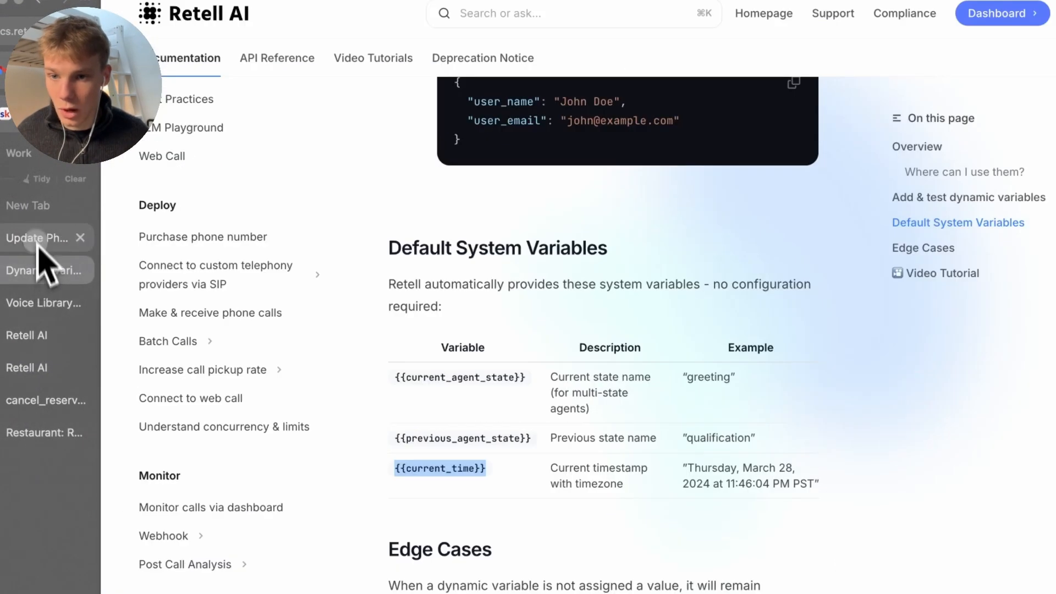
pyautogui.click(36, 239)
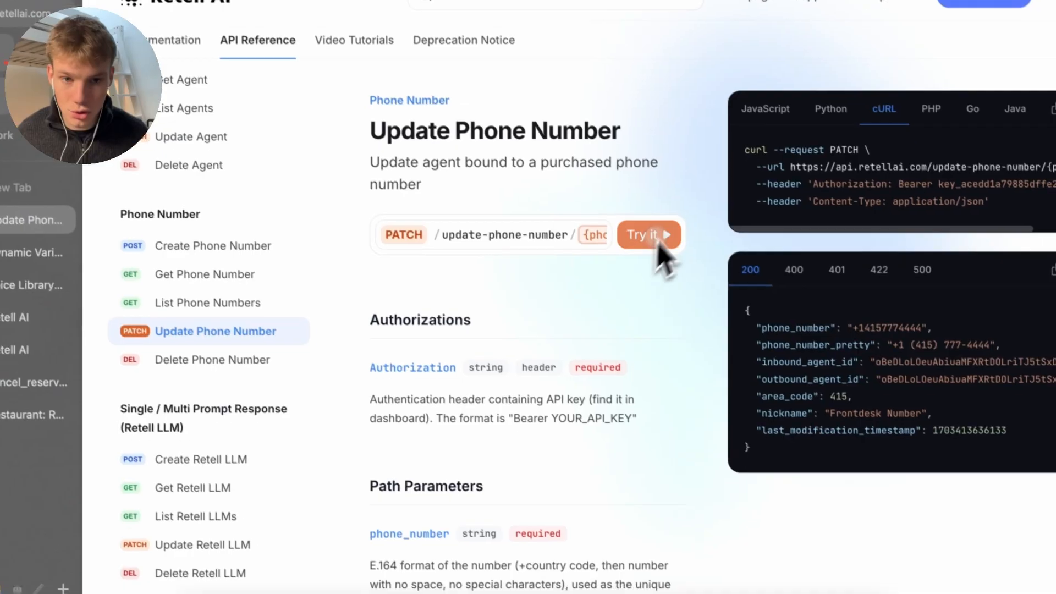
# Send an update with the agent ID as inbound and outbound agent for the Mambow number
pyautogui.click(659, 245)
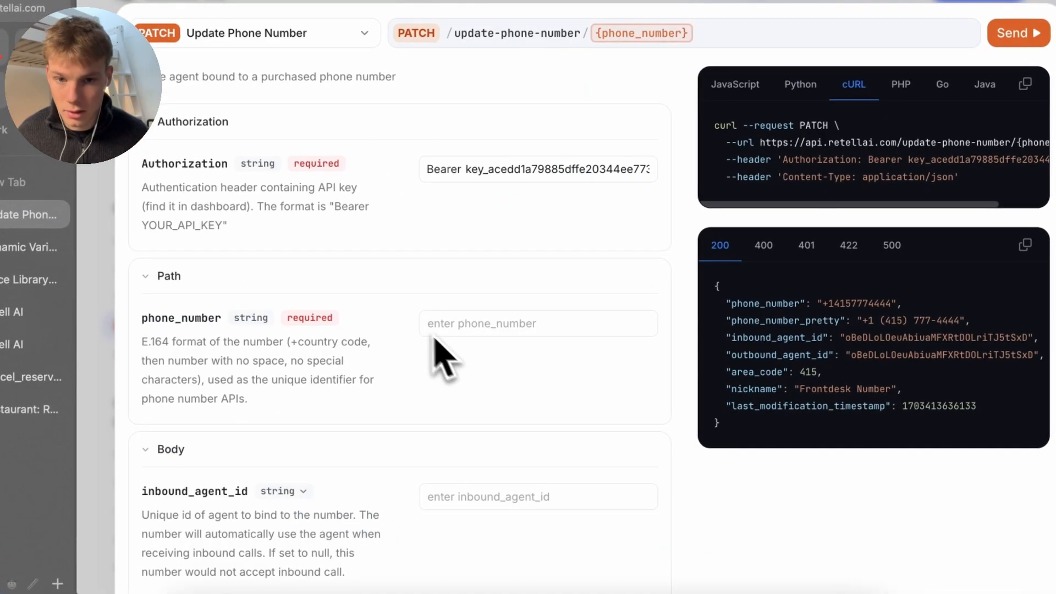
pyautogui.click(483, 334)
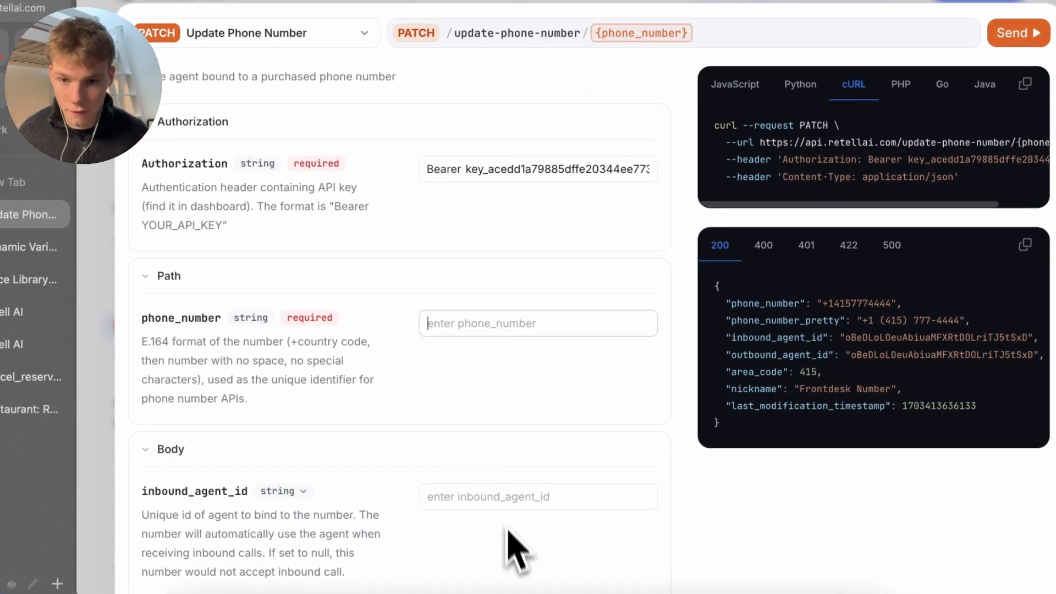
pyautogui.click(507, 497)
pyautogui.hotkey('ctrl', 'v')
pyautogui.scroll(-2, 528, 556)
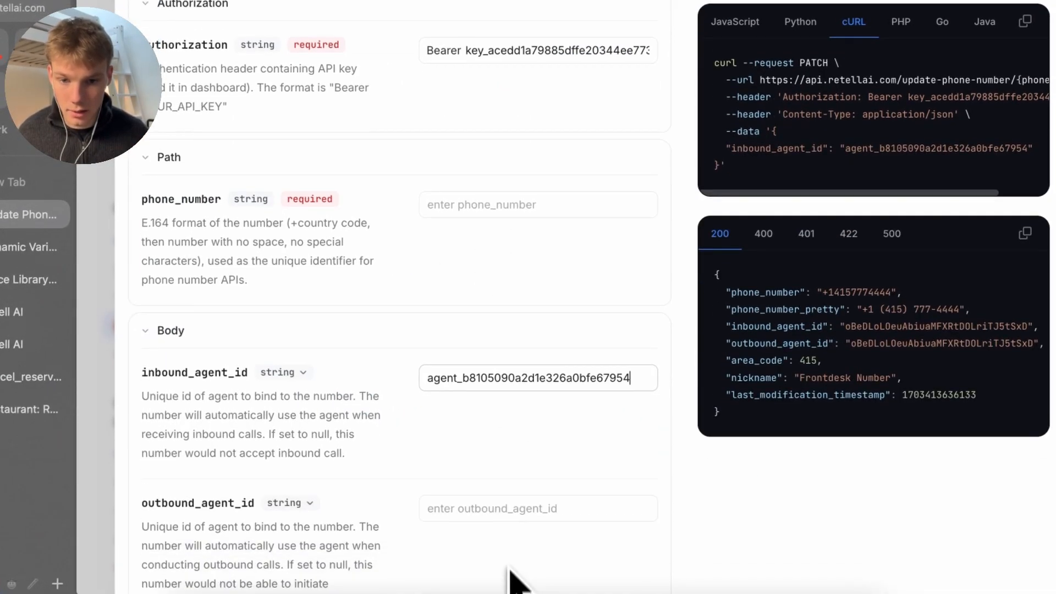
pyautogui.click(514, 572)
pyautogui.hotkey('ctrl', 'v')
pyautogui.scroll(2, 509, 517)
pyautogui.click(517, 323)
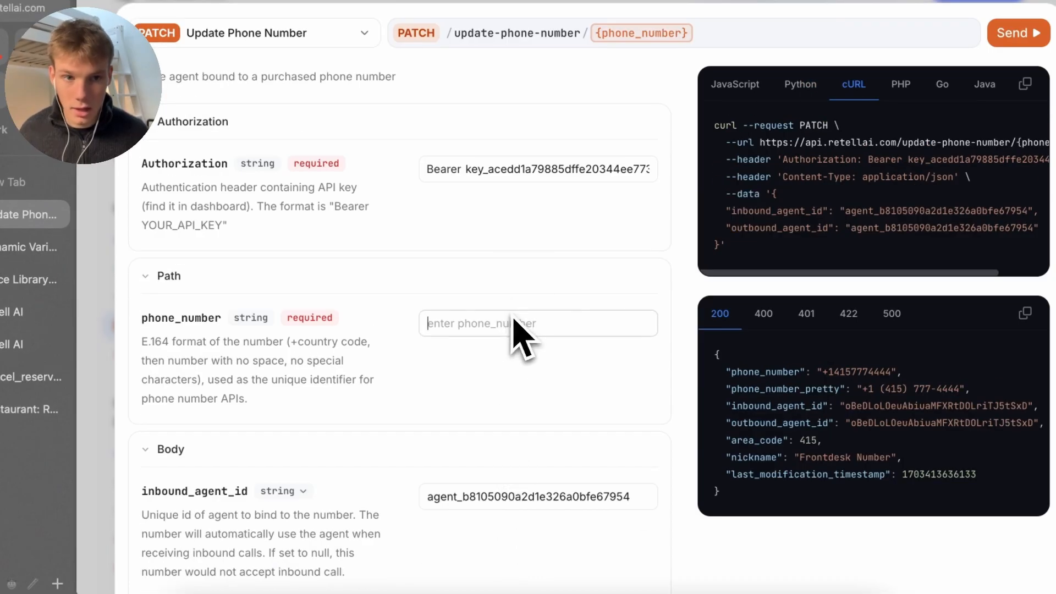
pyautogui.hotkey('ctrl', 'v')
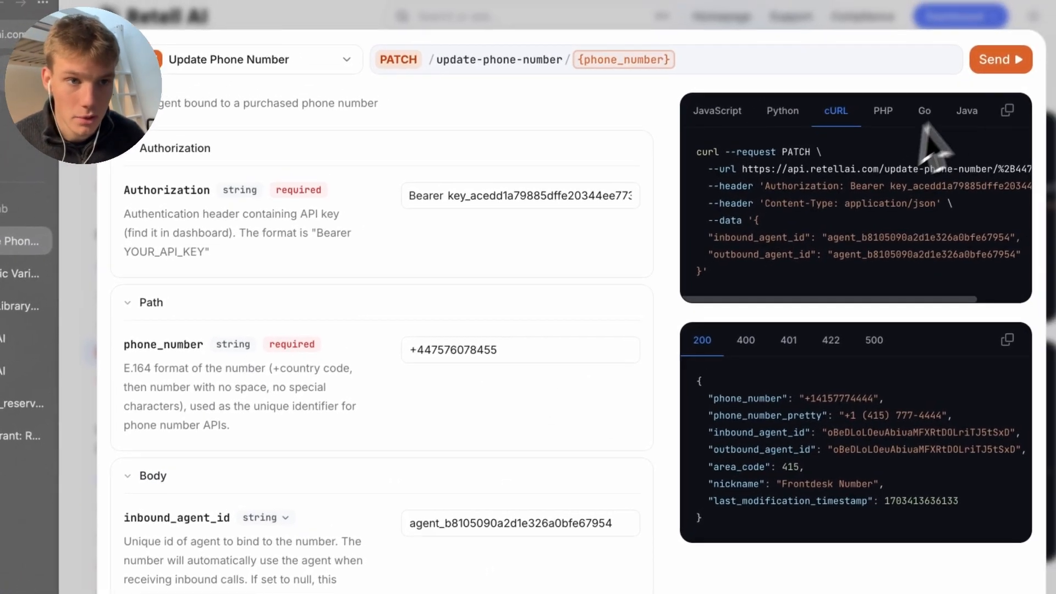
pyautogui.click(1041, 28)
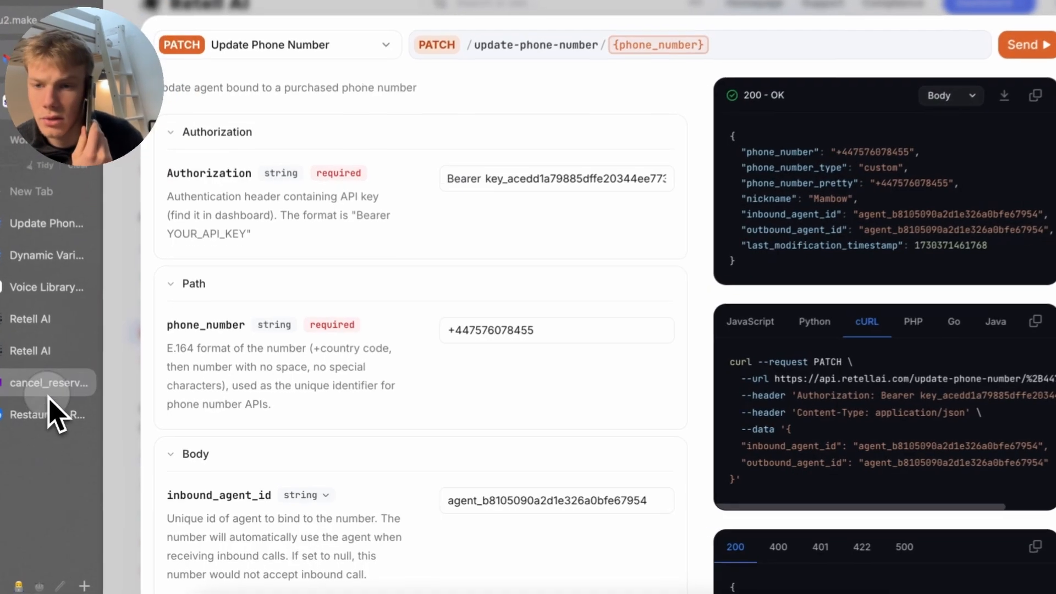
pyautogui.click(55, 389)
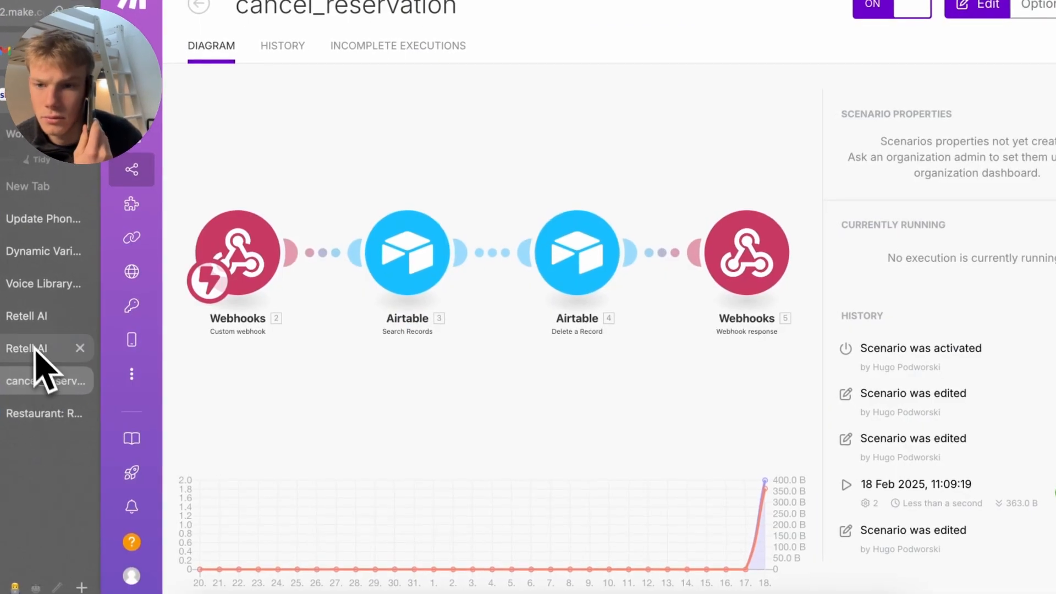
# Switch to the Restaurant base's Reservations table in Airtable
pyautogui.click(41, 414)
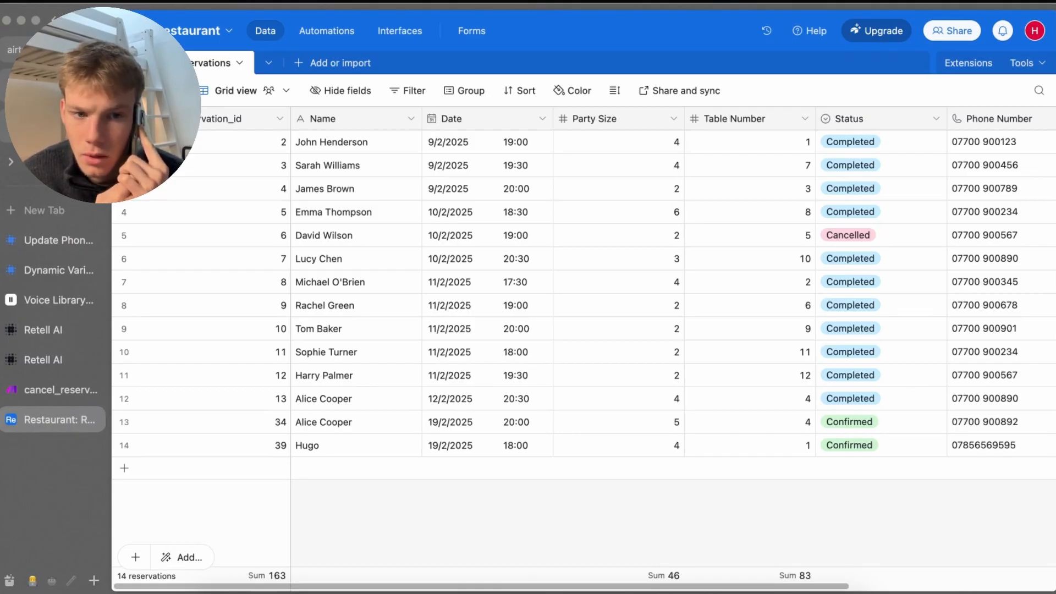
pyautogui.hscroll(5, 584, 349)
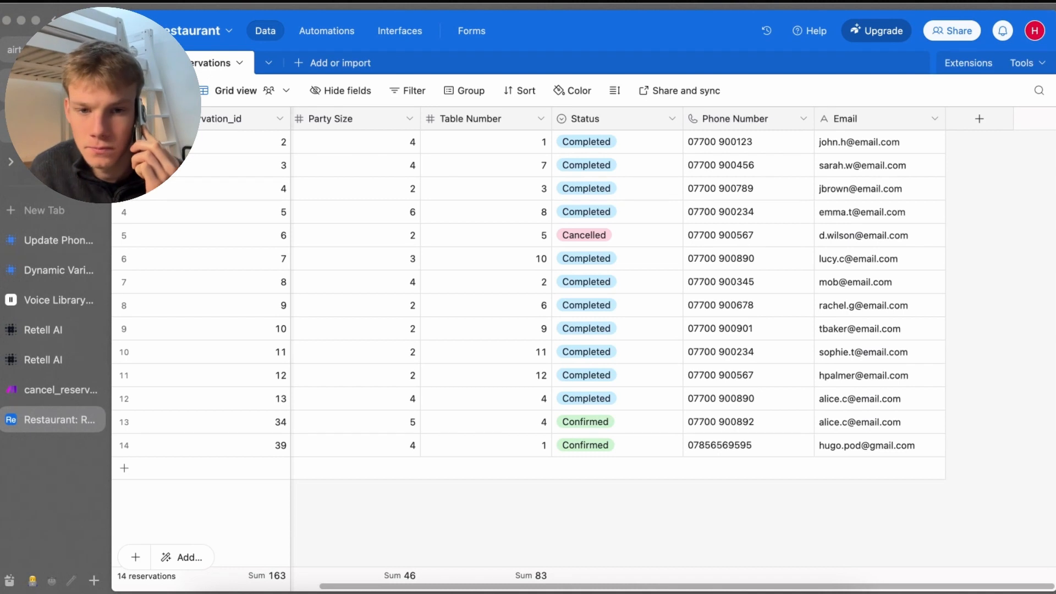
pyautogui.hscroll(-5, 675, 348)
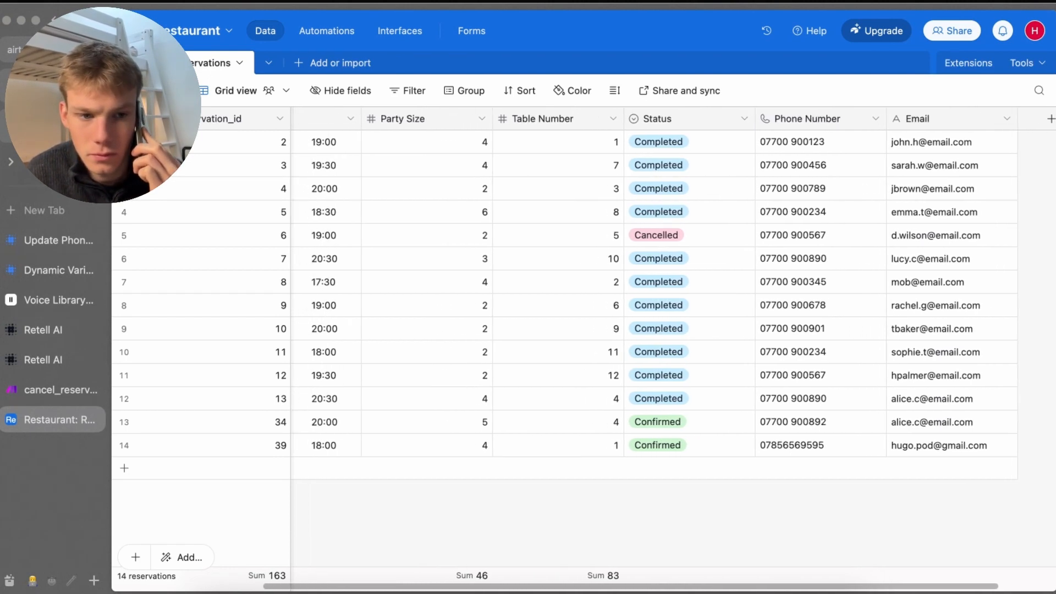
pyautogui.hscroll(-1, 529, 444)
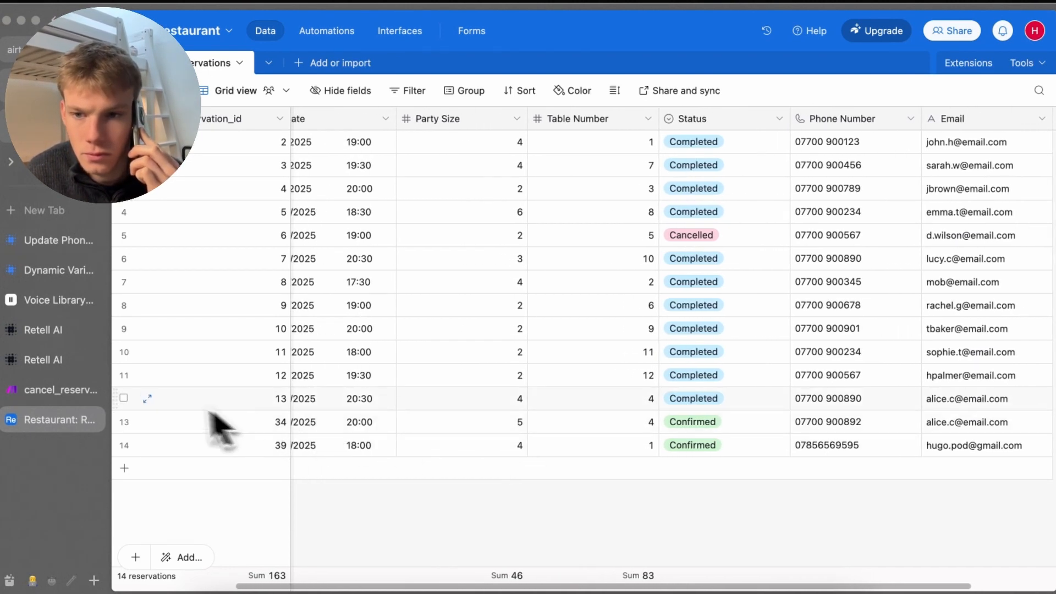
# Inspect the Delete a Record error and the webhook's received args date and phone_number
pyautogui.click(80, 390)
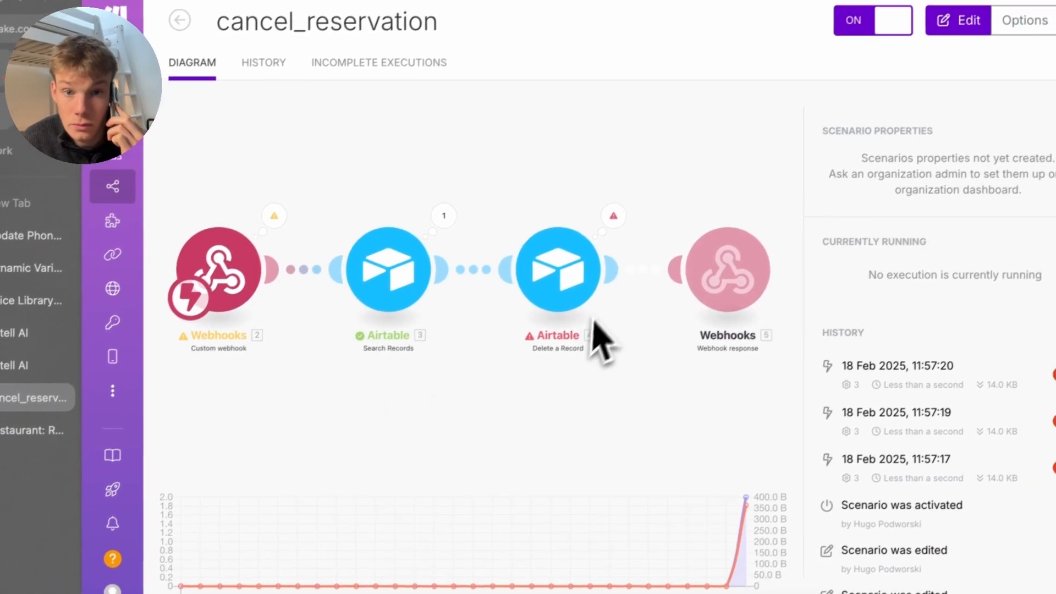
pyautogui.click(593, 269)
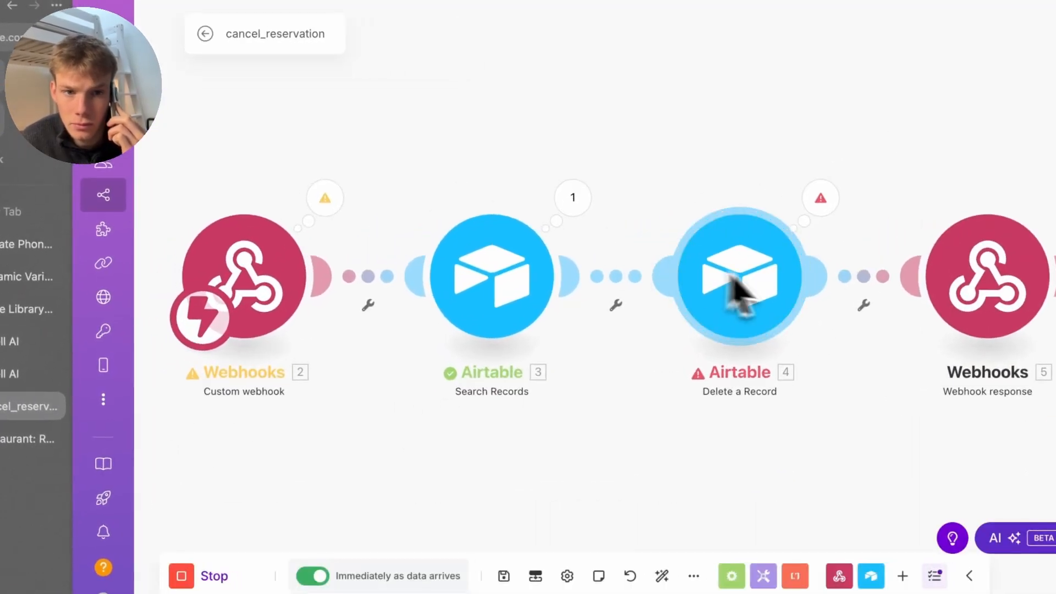
pyautogui.click(831, 236)
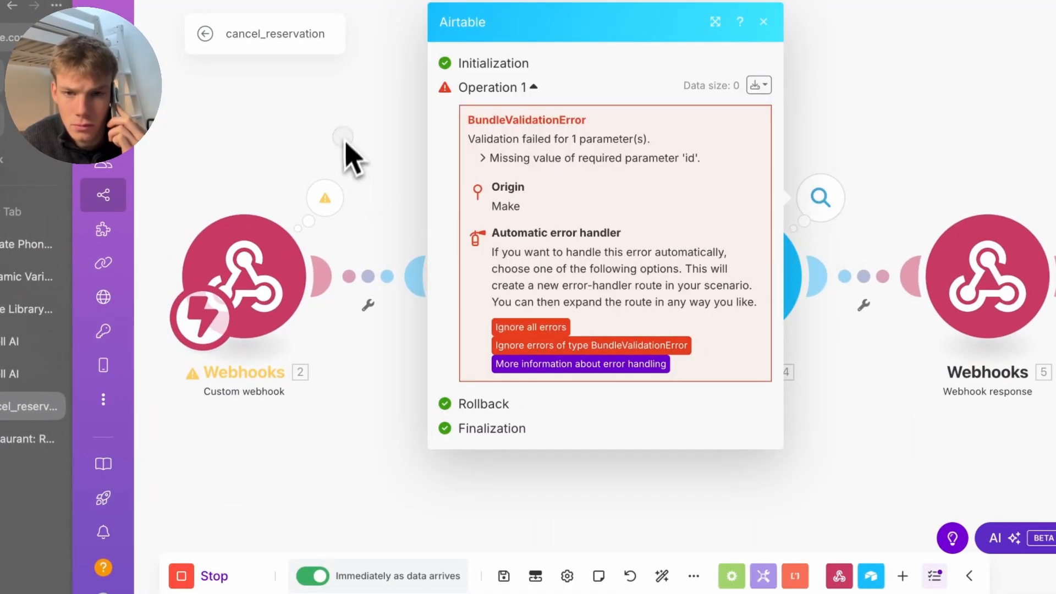
pyautogui.click(348, 157)
pyautogui.click(575, 208)
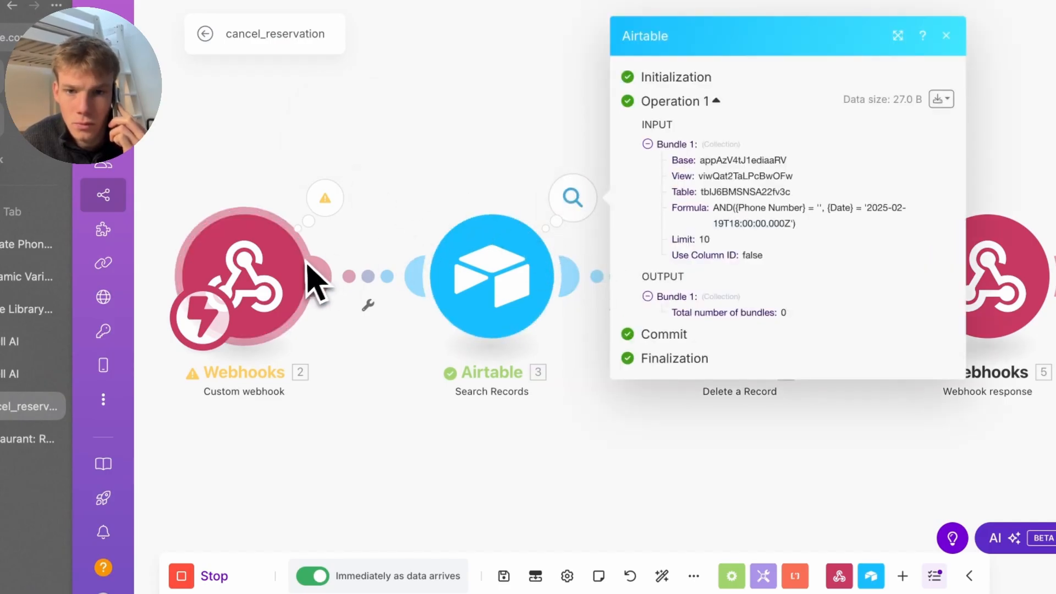
pyautogui.click(286, 272)
pyautogui.click(275, 473)
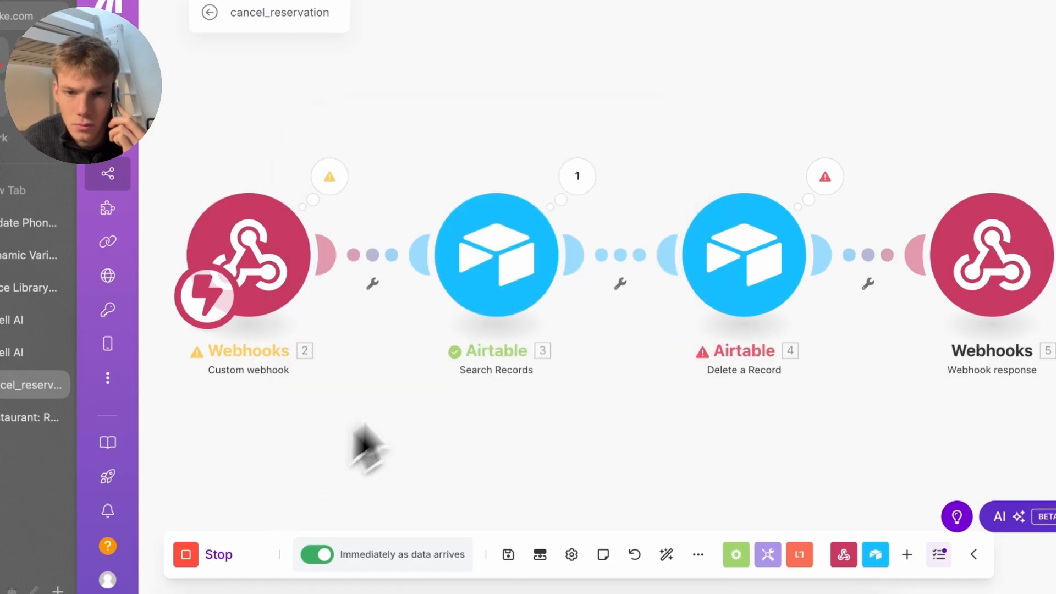
pyautogui.click(527, 297)
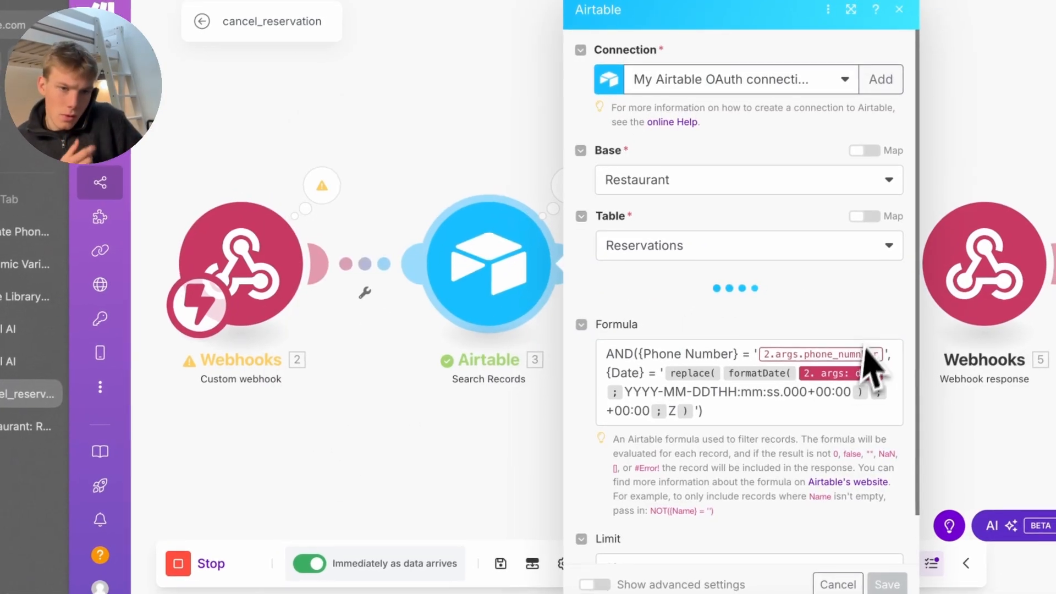
pyautogui.click(316, 184)
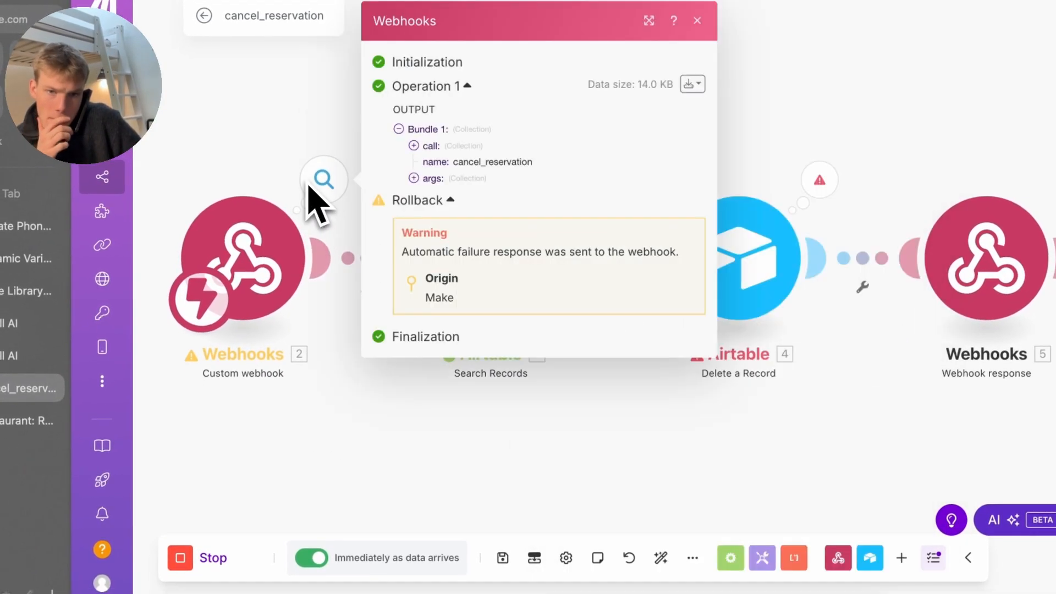
pyautogui.click(440, 181)
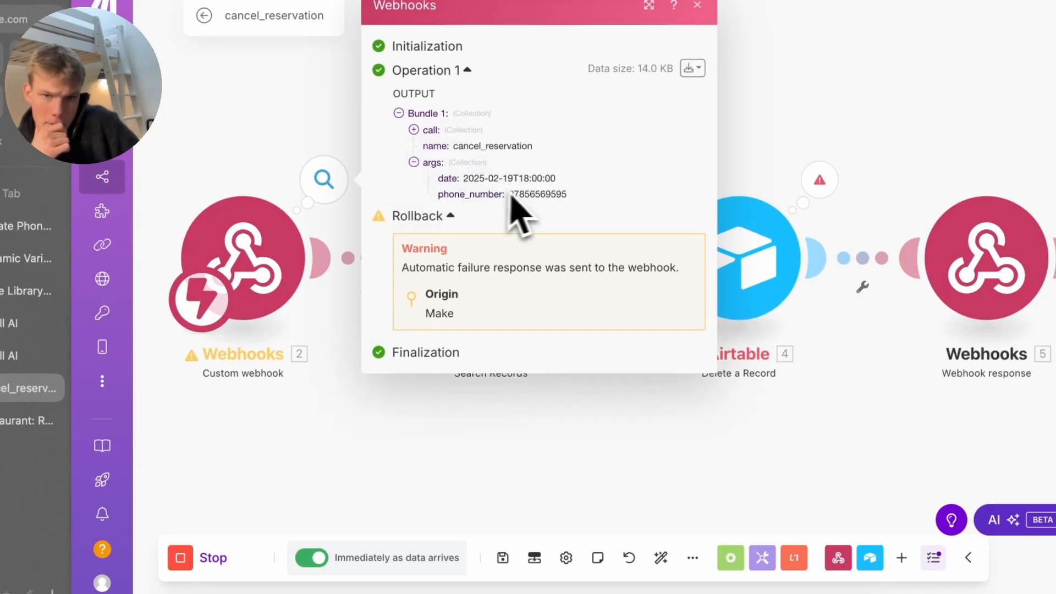
pyautogui.click(348, 170)
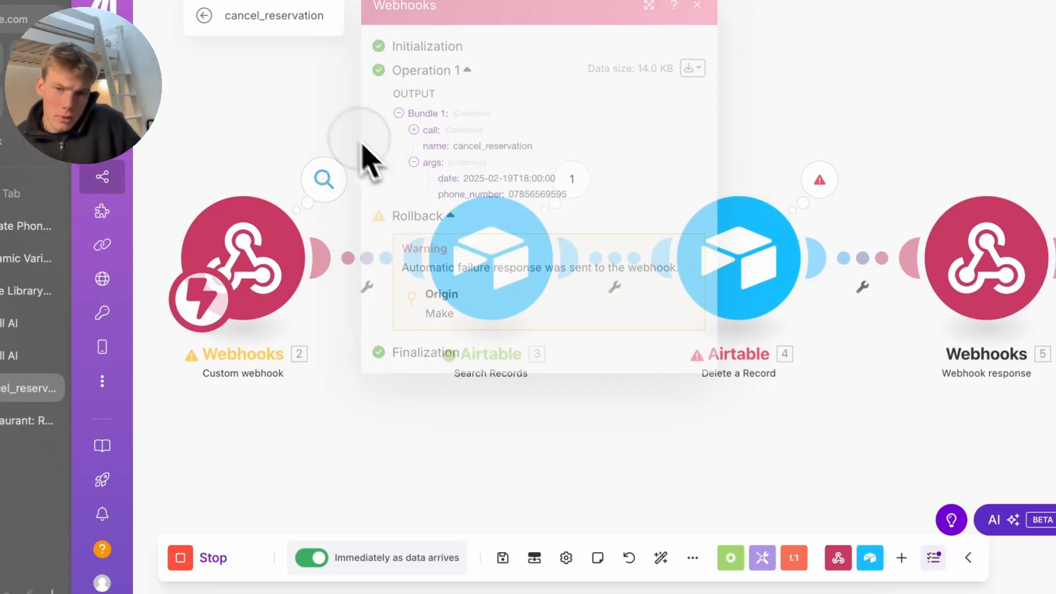
# Remap the Search Records formula to the webhook's args phone_number and save the scenario
pyautogui.click(506, 275)
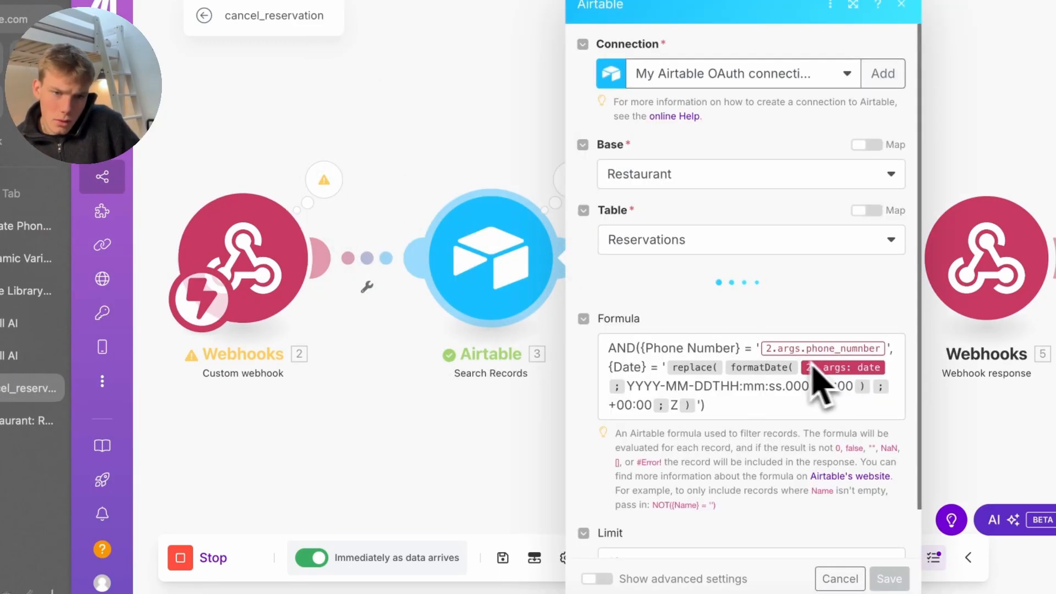
pyautogui.click(776, 356)
pyautogui.scroll(-5, 773, 377)
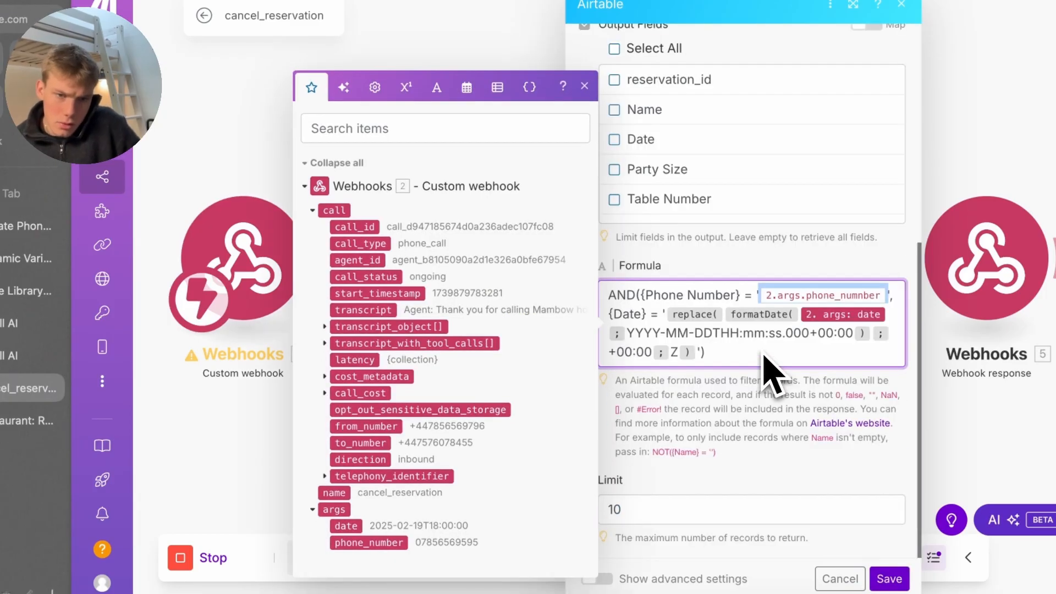
pyautogui.click(367, 543)
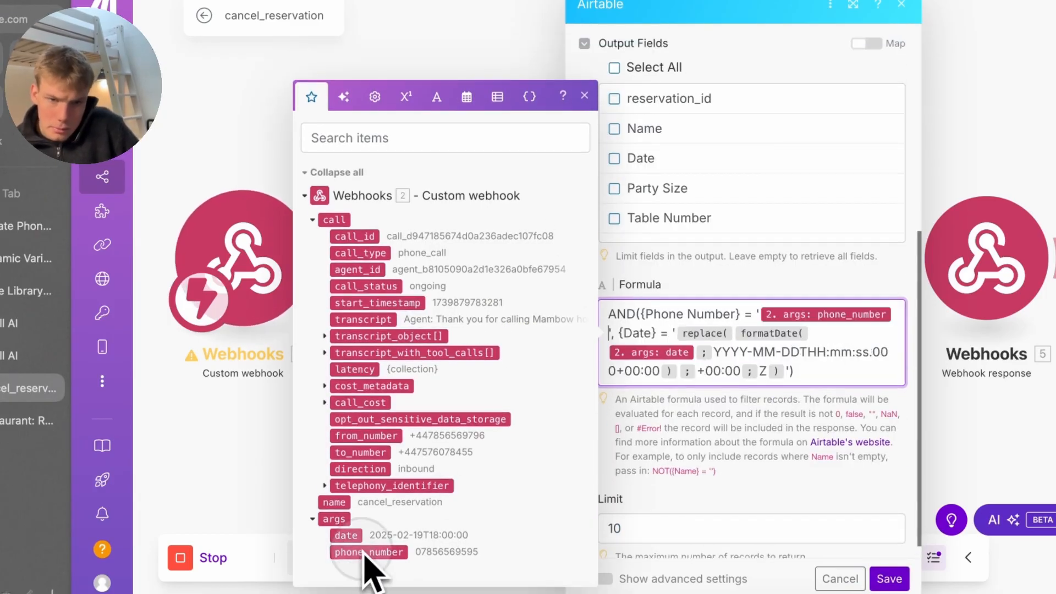
pyautogui.click(886, 573)
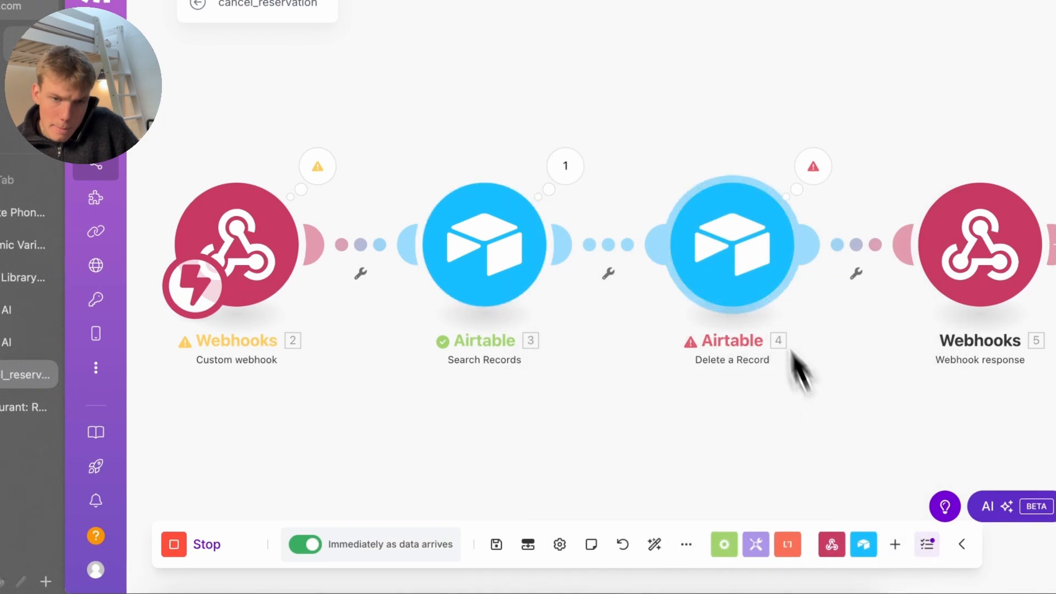
pyautogui.click(773, 308)
pyautogui.click(624, 418)
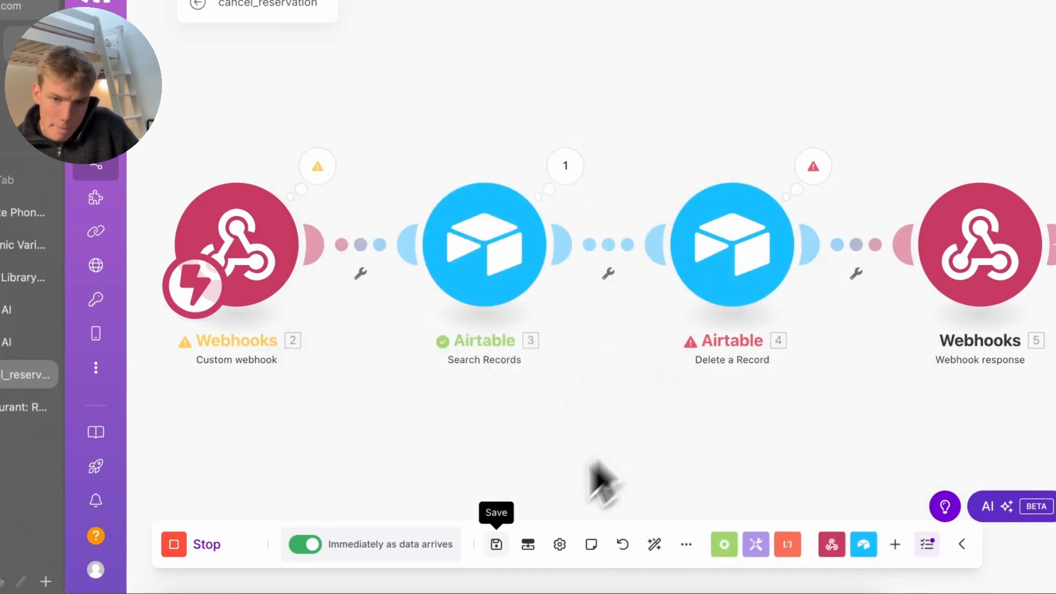
pyautogui.click(498, 547)
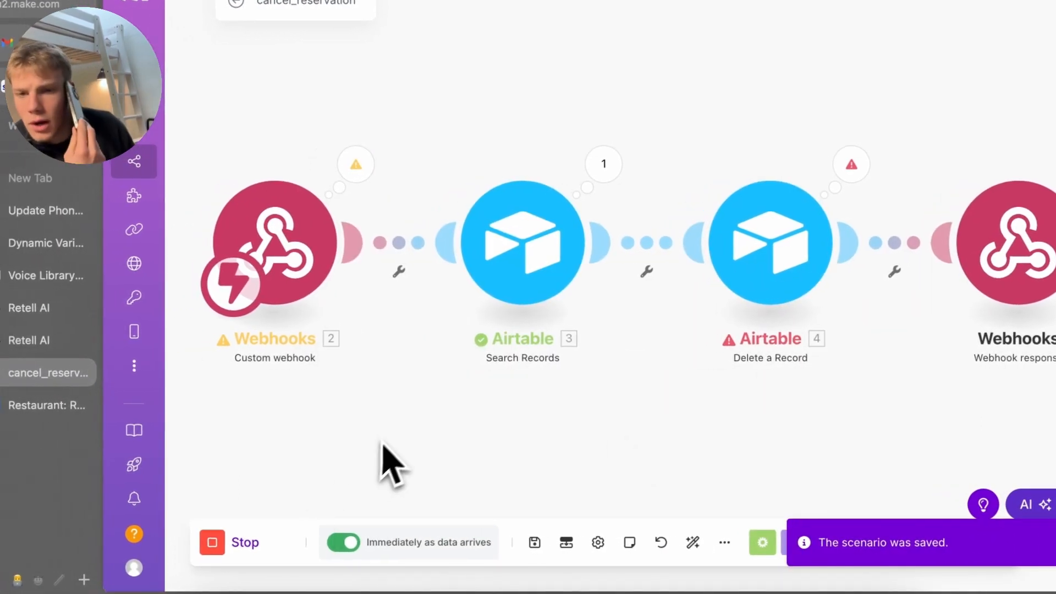
# Save cancel_reservation again and check Airtable, where the 19/2/2025 booking for four is gone
pyautogui.click(253, 541)
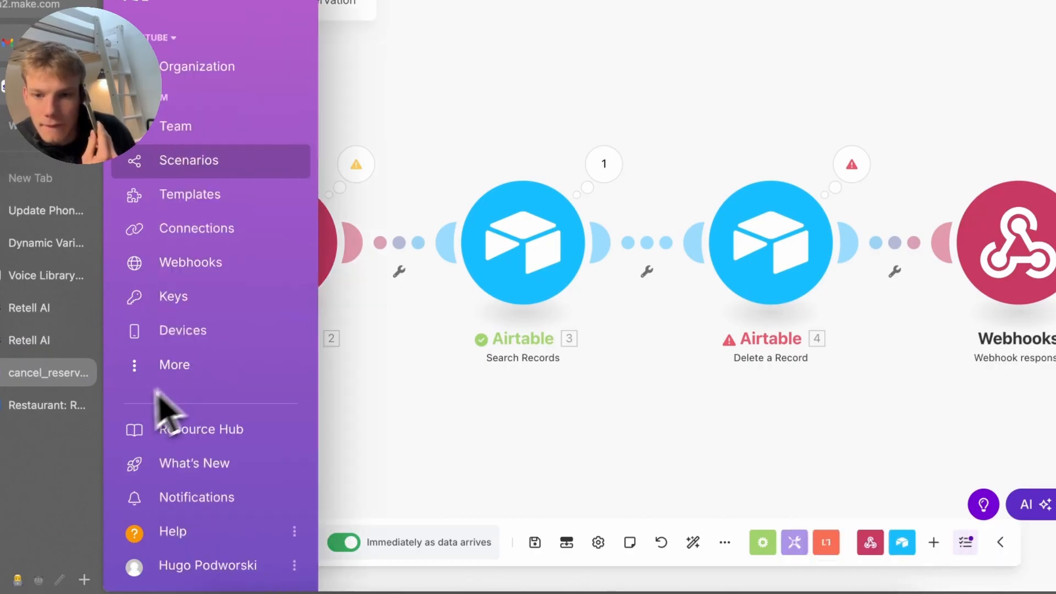
pyautogui.click(535, 542)
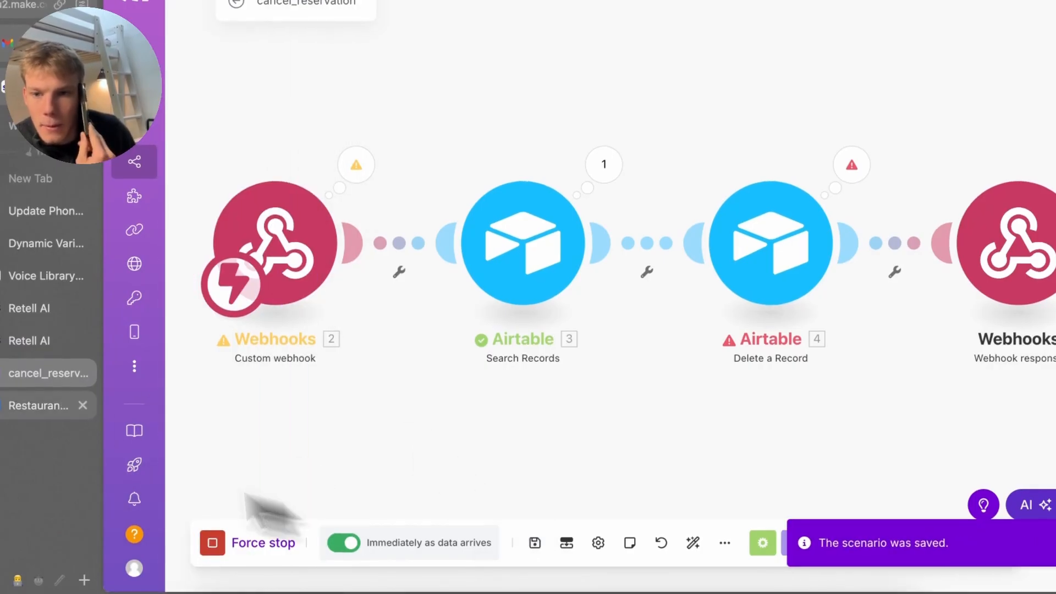
pyautogui.click(7, 408)
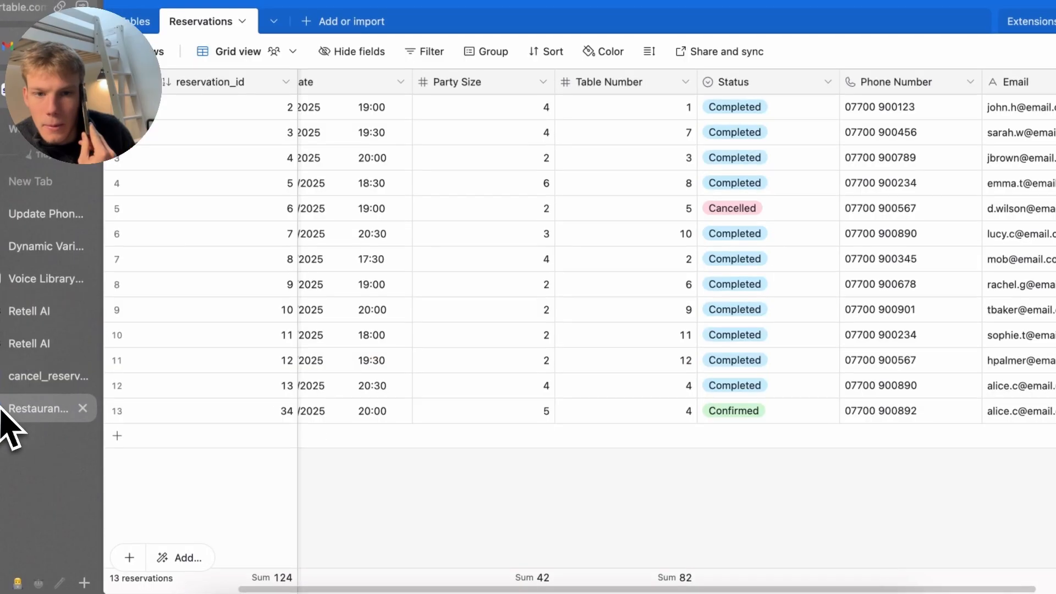
pyautogui.hscroll(-3, 270, 440)
pyautogui.click(33, 377)
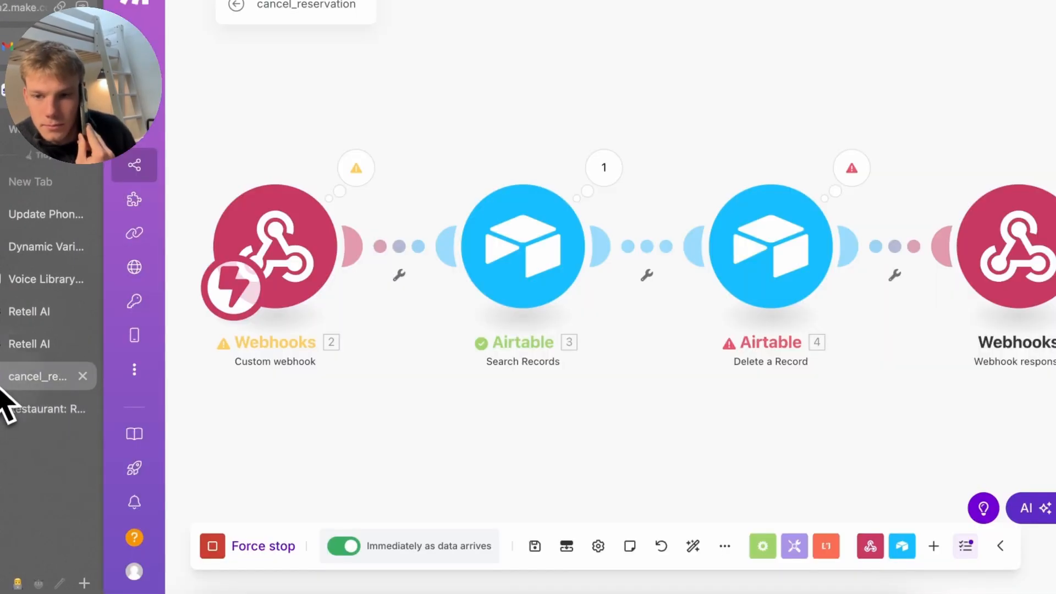
pyautogui.click(17, 408)
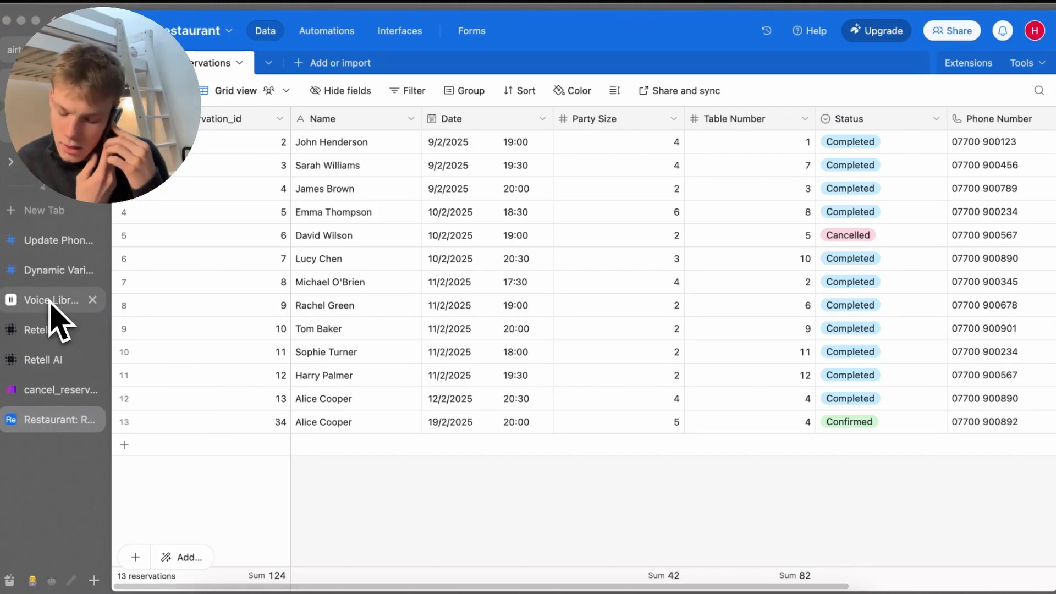
# Open the MAMBOW Restaurant Knowledge Base document in Google Docs
pyautogui.press('super+t')
pyautogui.write('g')
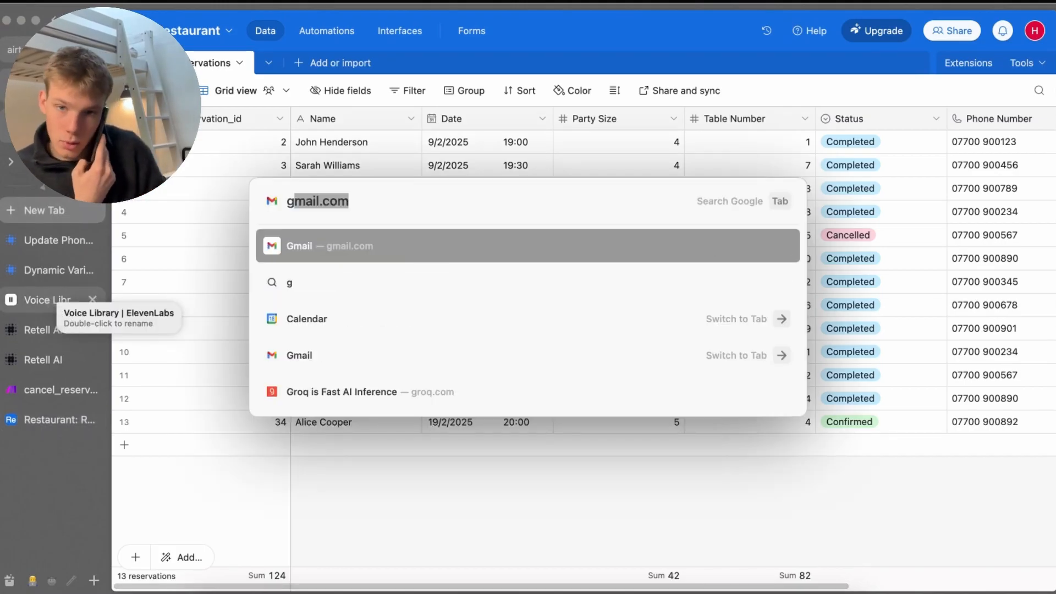
pyautogui.write('oogle docs')
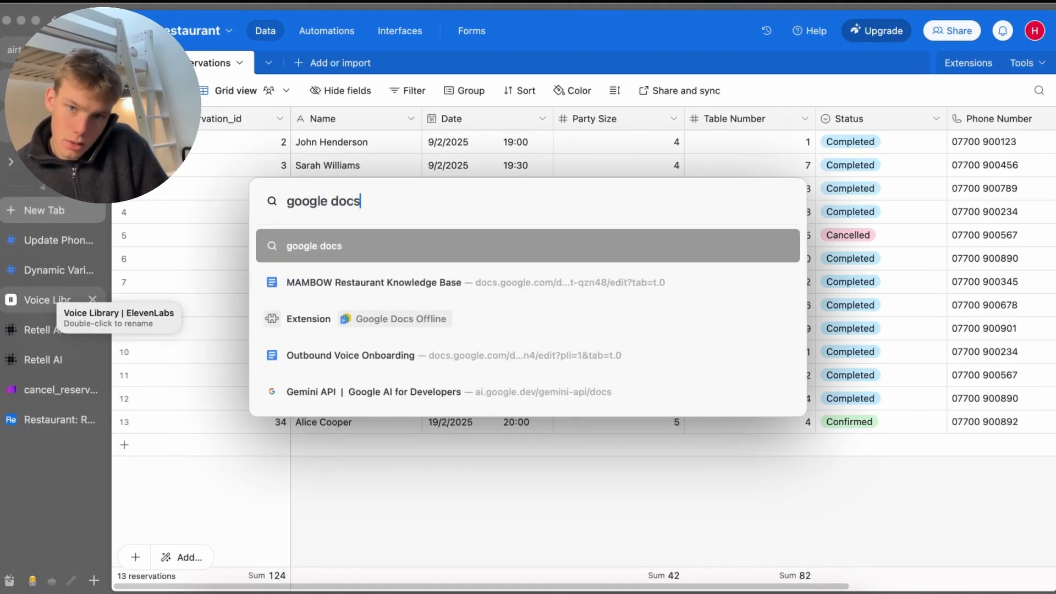
pyautogui.press('Down')
pyautogui.press('Return')
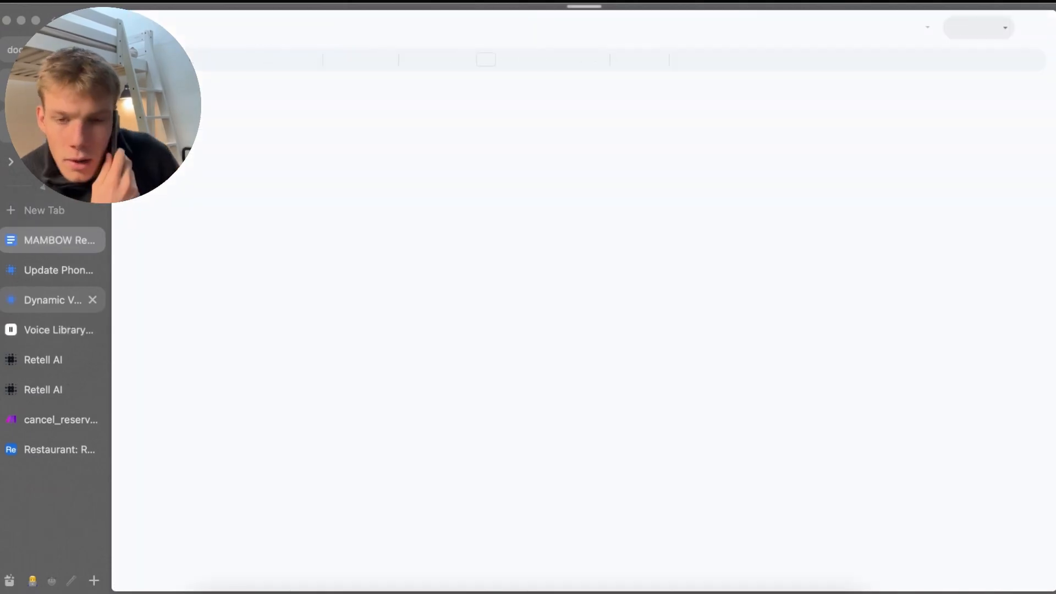
# Review the cancellation policy question, then close the document and the Airtable tab
pyautogui.scroll(-2, 470, 294)
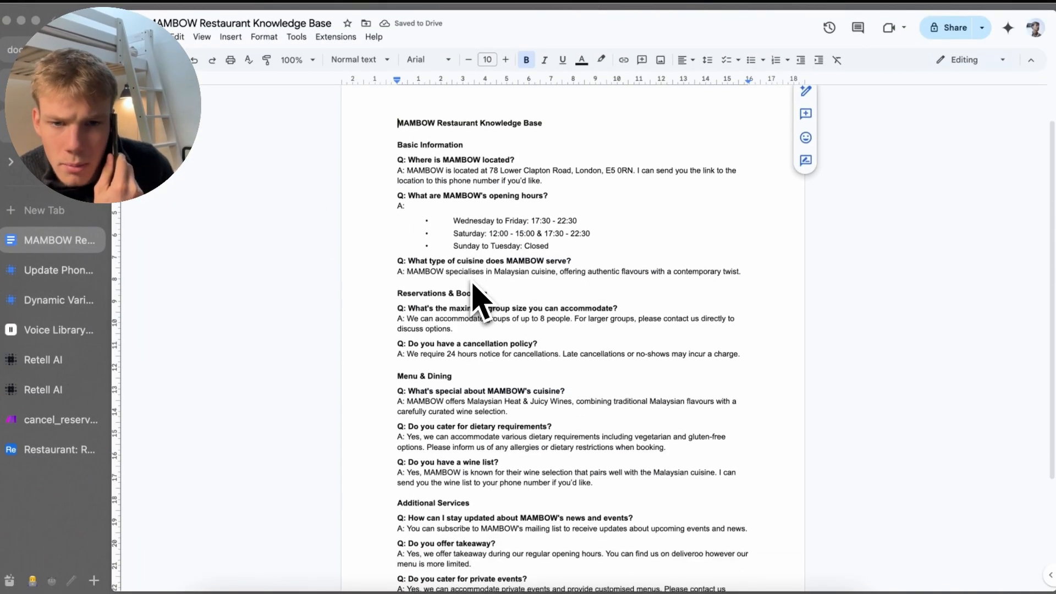
pyautogui.click(537, 326)
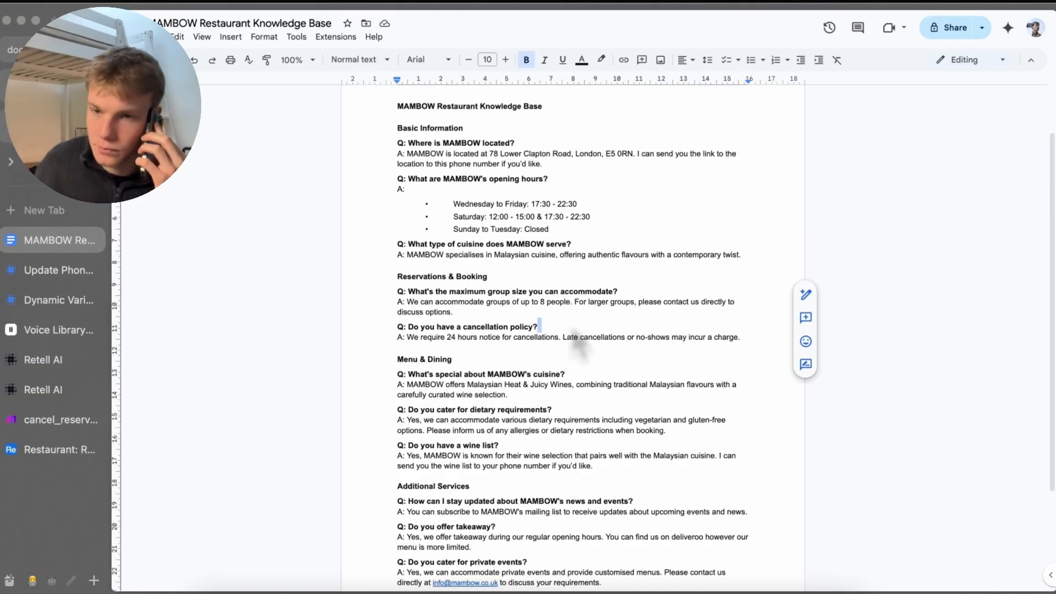
pyautogui.press('super+w')
pyautogui.press('super+w')
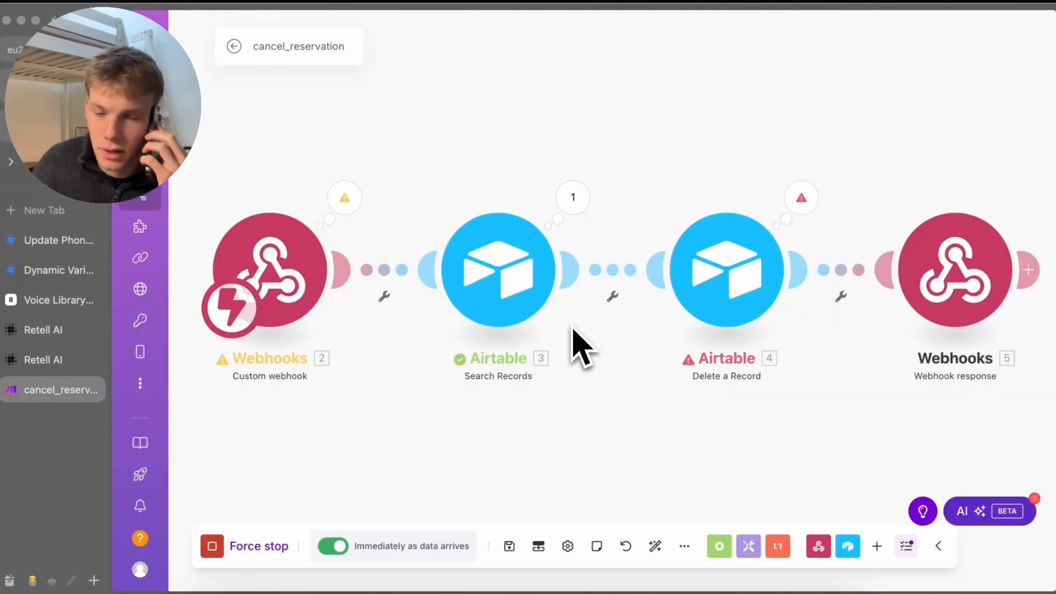
pyautogui.press('super+w')
# Close the leftover Make scenario and agent pages, leaving the Mambow phone number page
pyautogui.press('super+w')
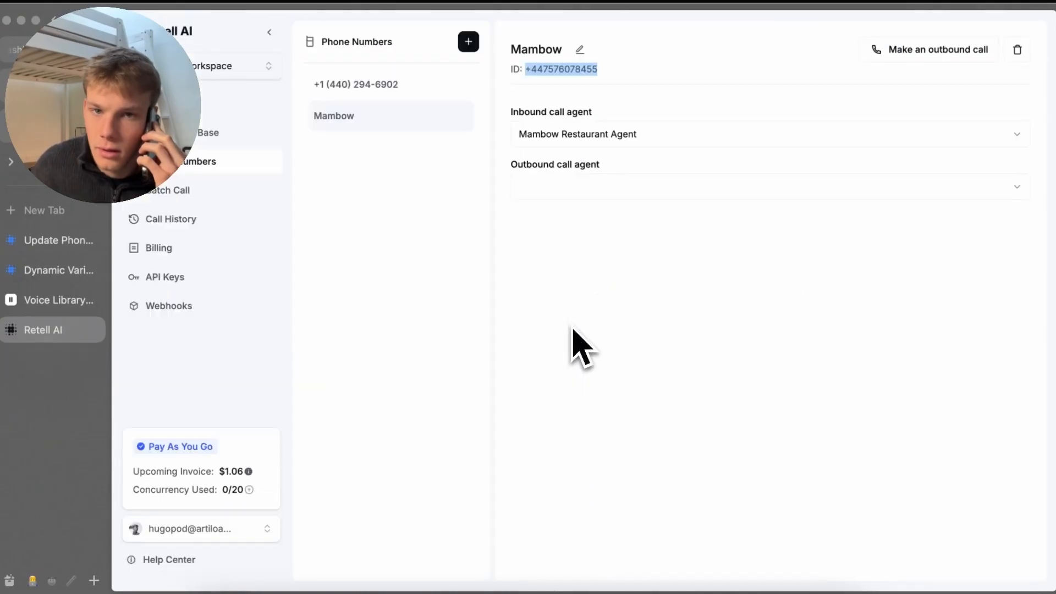
pyautogui.press('super+w')
pyautogui.press('super+w')
pyautogui.press('super+w')
pyautogui.press('super+w')
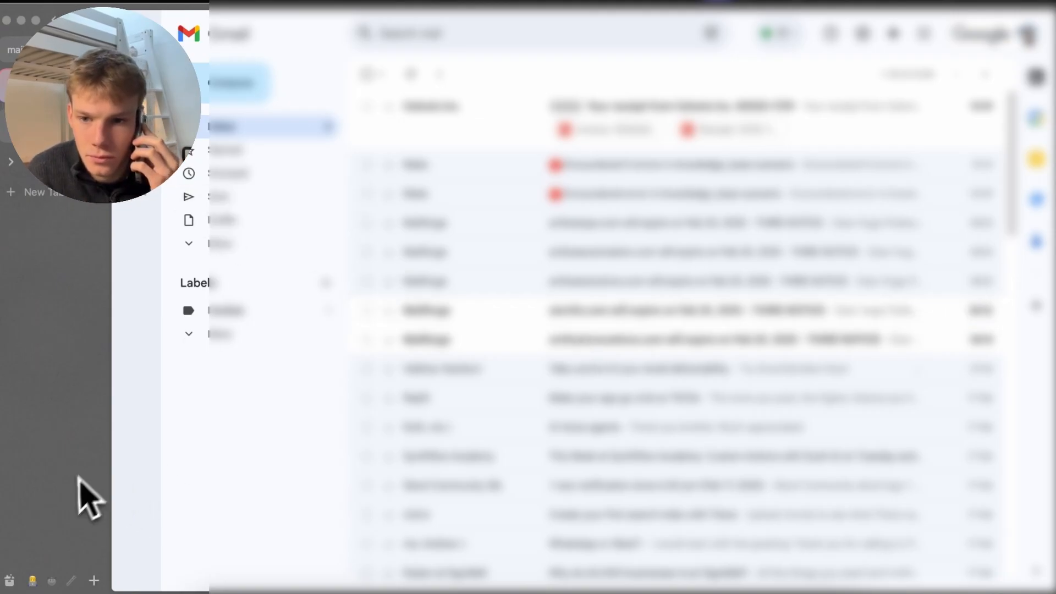
pyautogui.click(558, 589)
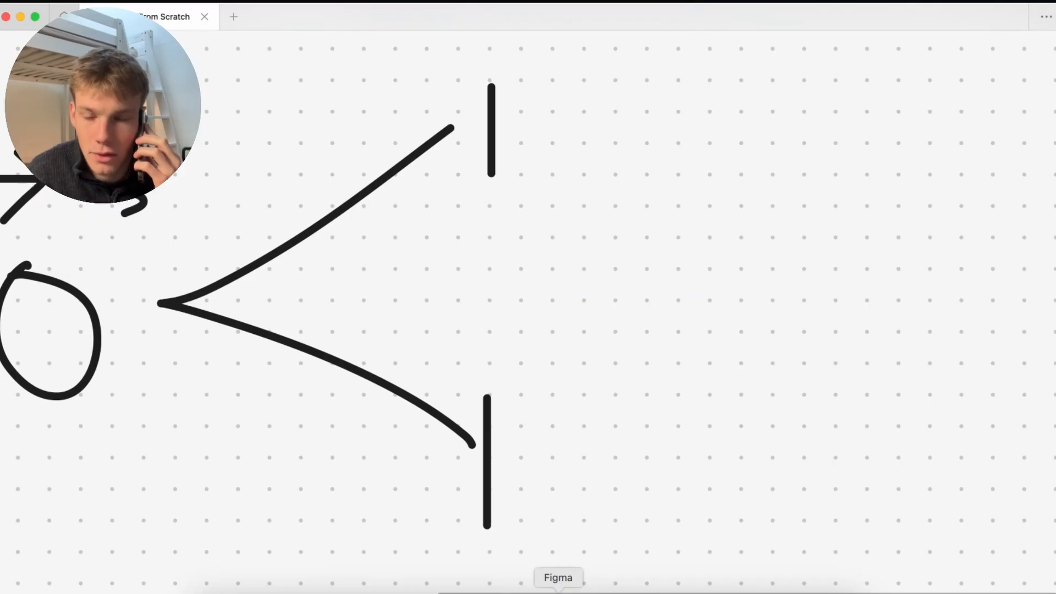
pyautogui.scroll(-5, 611, 484)
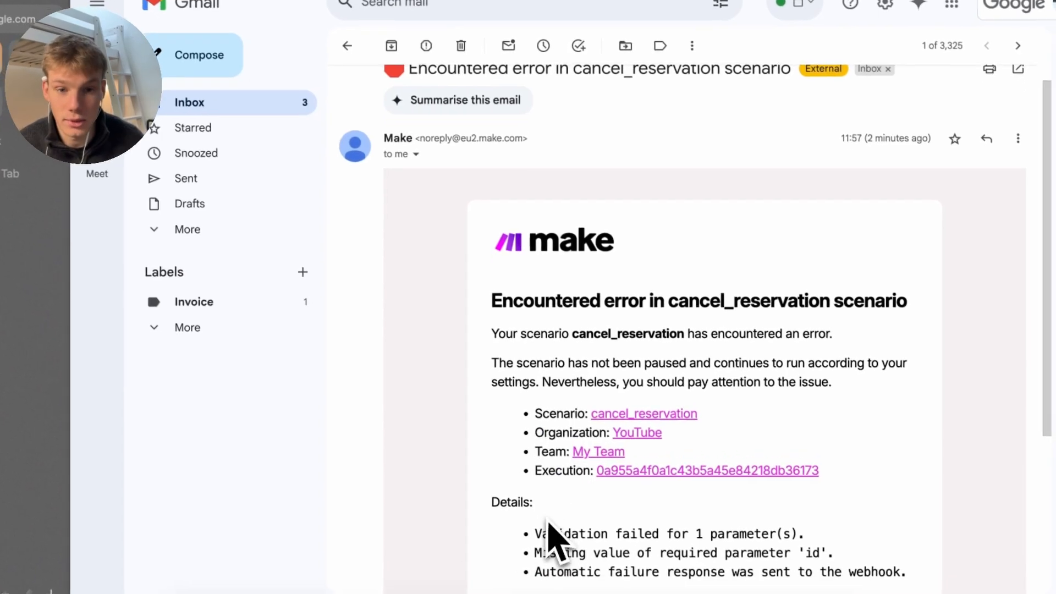
pyautogui.scroll(-3, 550, 538)
pyautogui.moveTo(484, 178); pyautogui.dragTo(597, 302)
pyautogui.click(818, 425)
pyautogui.click(597, 302)
pyautogui.moveTo(825, 425); pyautogui.dragTo(503, 212)
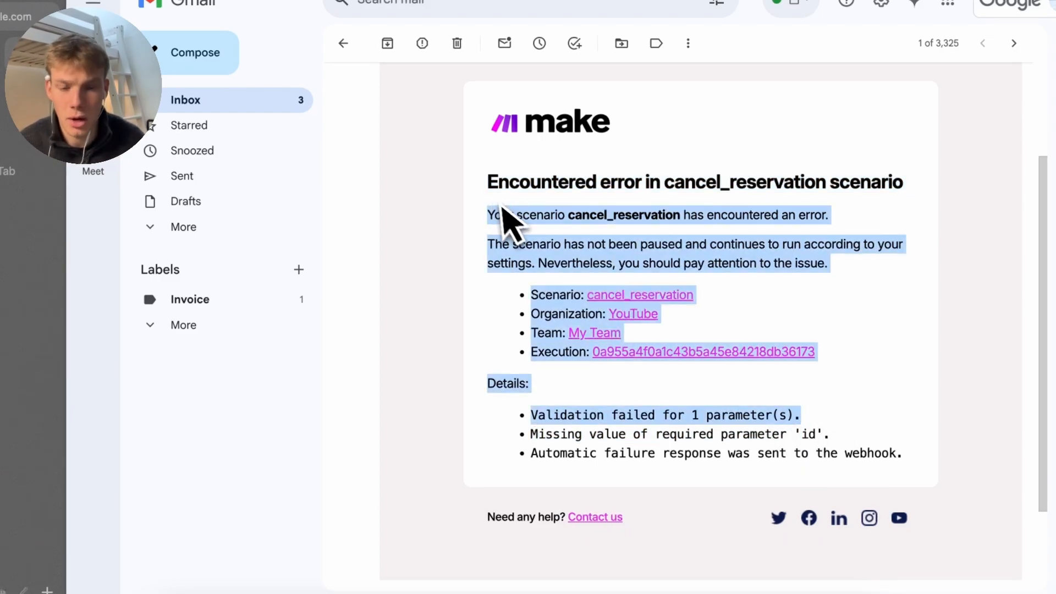
pyautogui.click(505, 216)
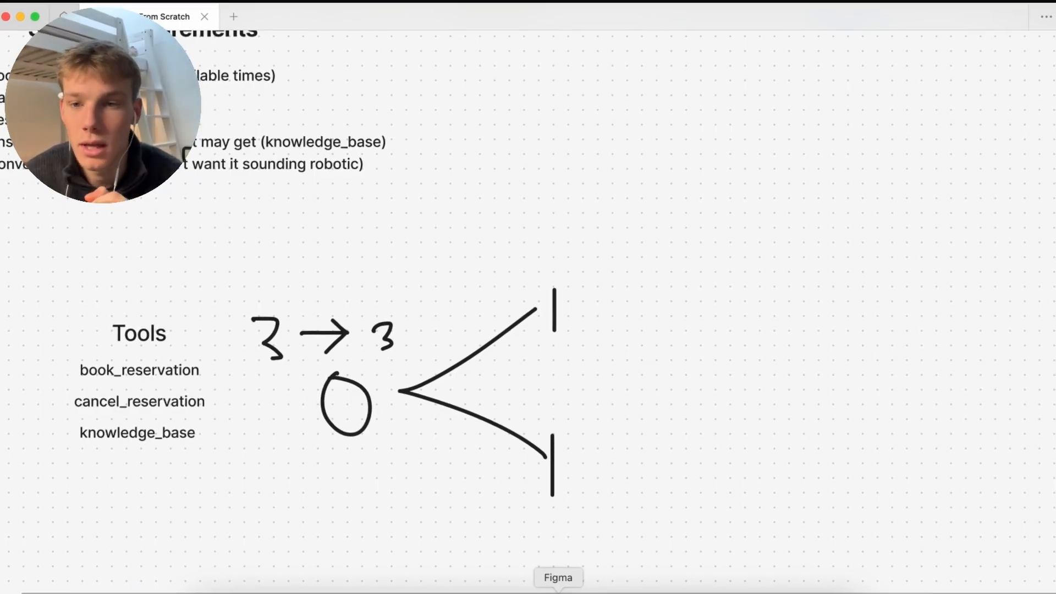
# Mark up the System Requirements list on the Figma whiteboard, underlining 'Cancel Reservations' with a freehand stroke
pyautogui.hscroll(-4, 294, 468)
pyautogui.scroll(2, 294, 468)
pyautogui.scroll(2, 294, 468)
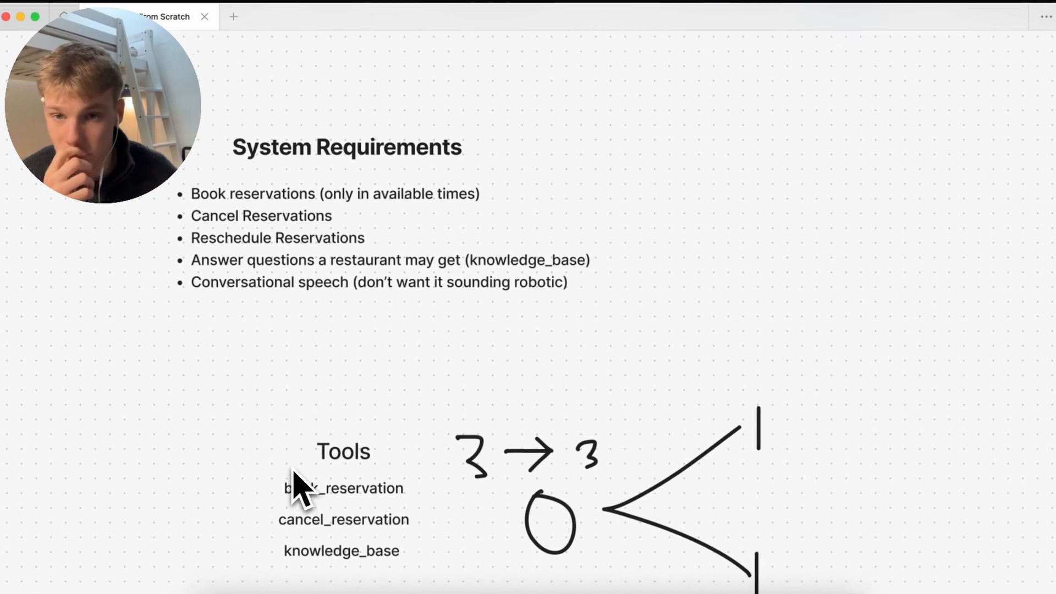
pyautogui.hscroll(-3, 293, 467)
pyautogui.moveTo(748, 378); pyautogui.dragTo(334, 339)
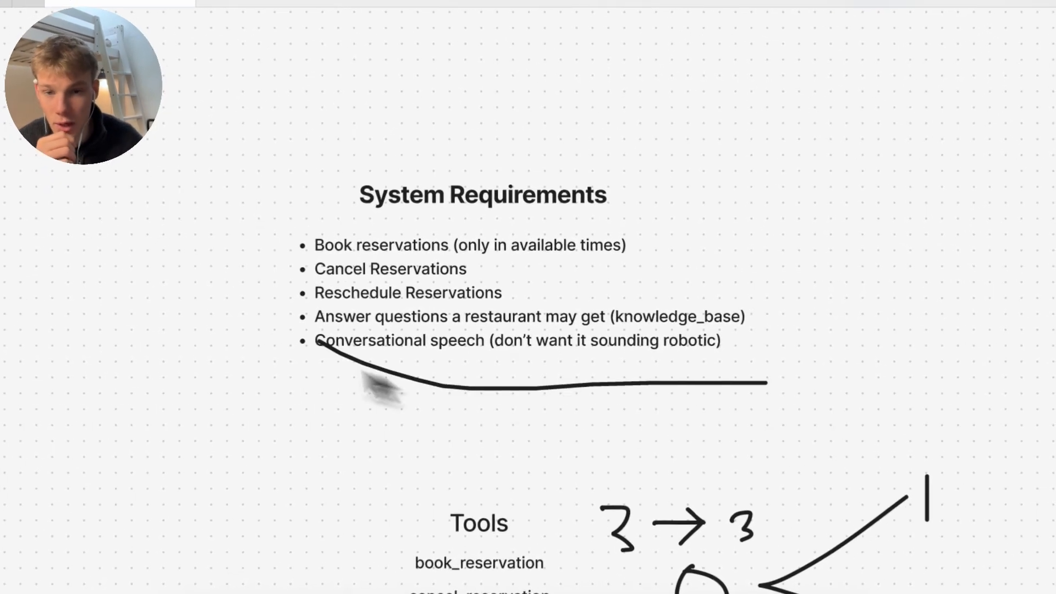
pyautogui.moveTo(365, 377)
pyautogui.mouseDown()
pyautogui.moveTo(566, 160)
pyautogui.moveTo(457, 468)
pyautogui.mouseUp()
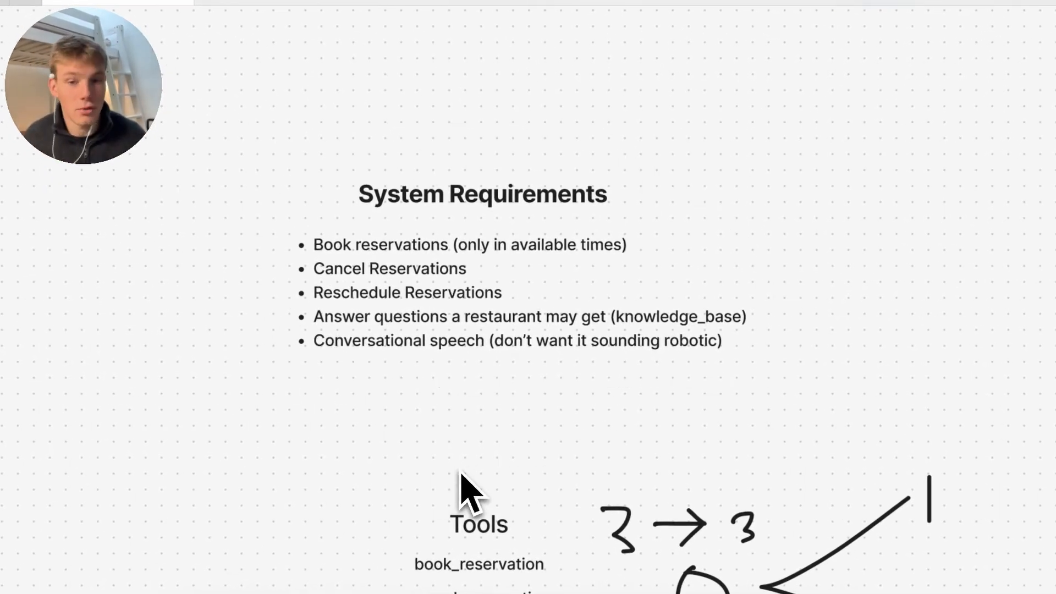
pyautogui.moveTo(260, 279); pyautogui.dragTo(580, 263)
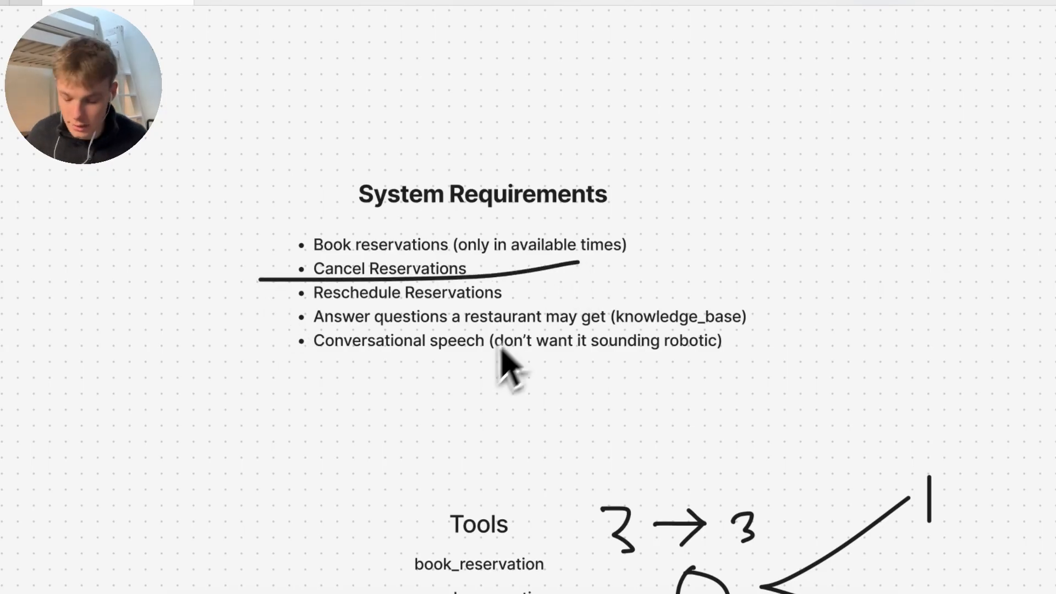